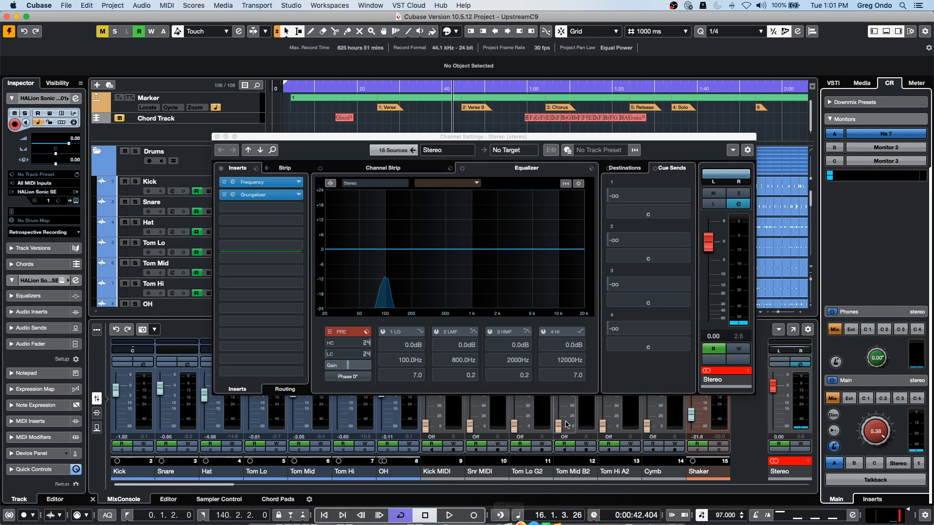
Close the Stereo channel's settings window and move the playback position to about 0:29 with the whole song in view.
{"action": "left_click", "coordinate": [217, 137]}
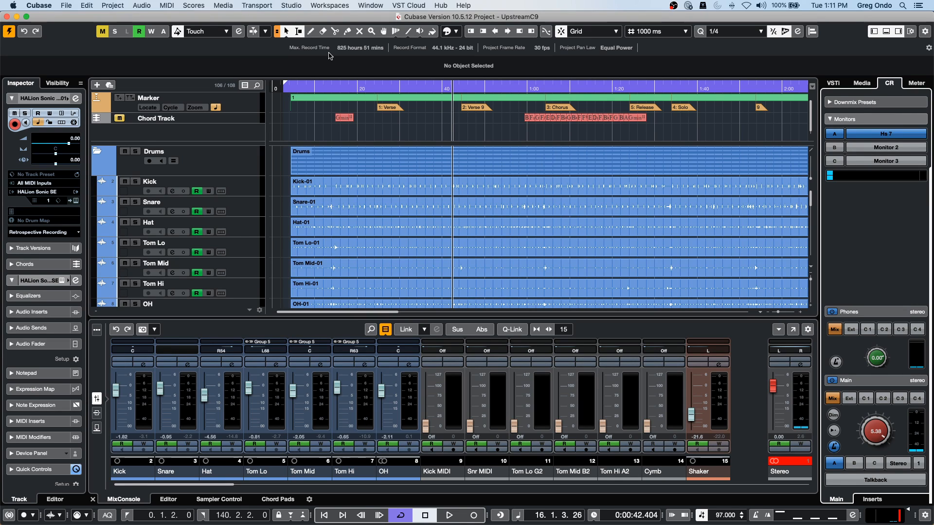
{"action": "left_click", "coordinate": [394, 88]}
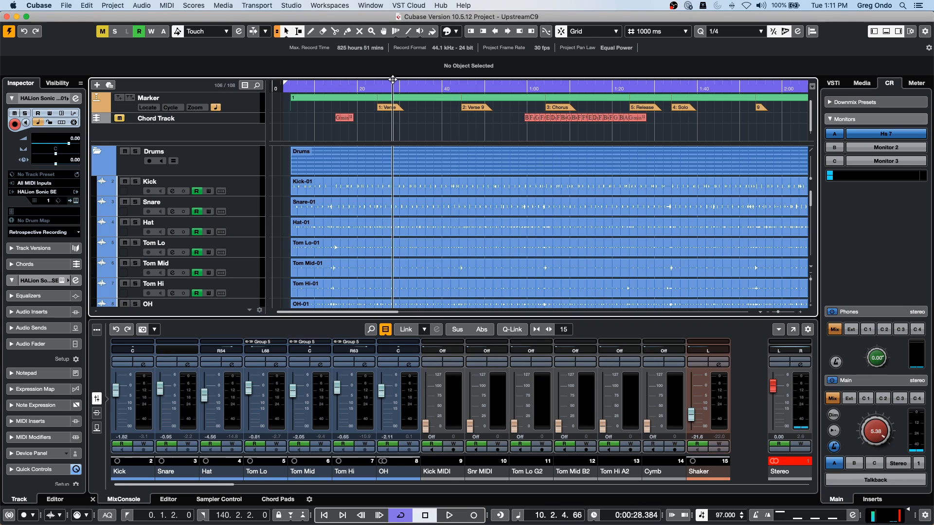
{"action": "left_click_drag", "start_coordinate": [394, 49], "coordinate": [400, 24]}
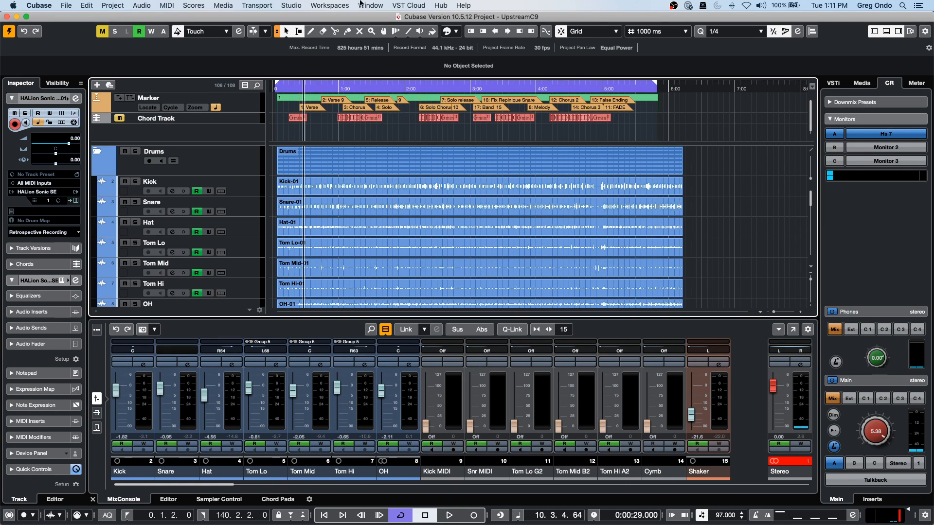
Open the recent project jump off.cpr and activate it.
{"action": "left_click", "coordinate": [70, 7]}
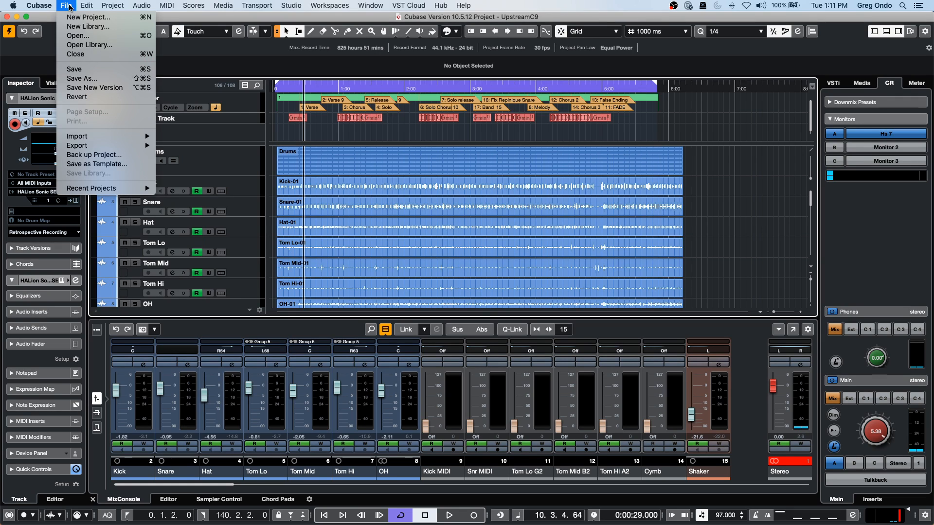
{"action": "mouse_move", "coordinate": [113, 188]}
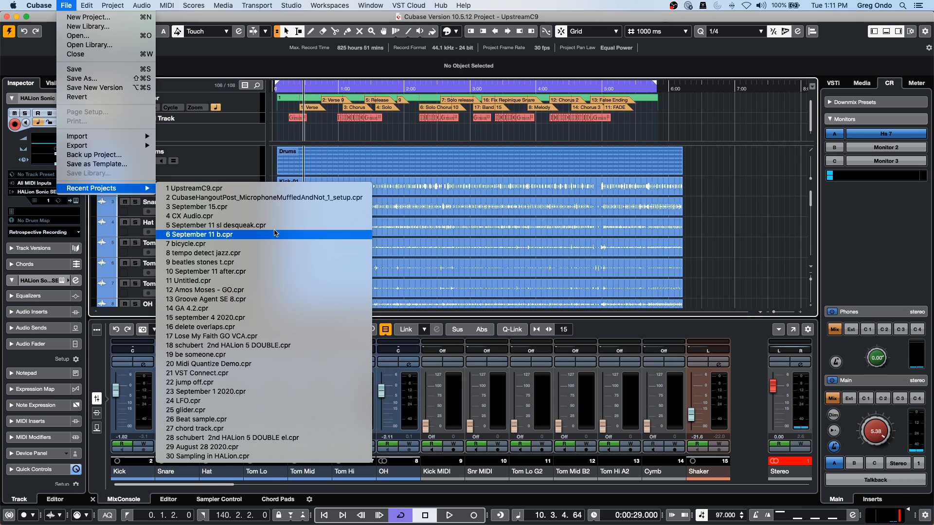
{"action": "left_click", "coordinate": [301, 382]}
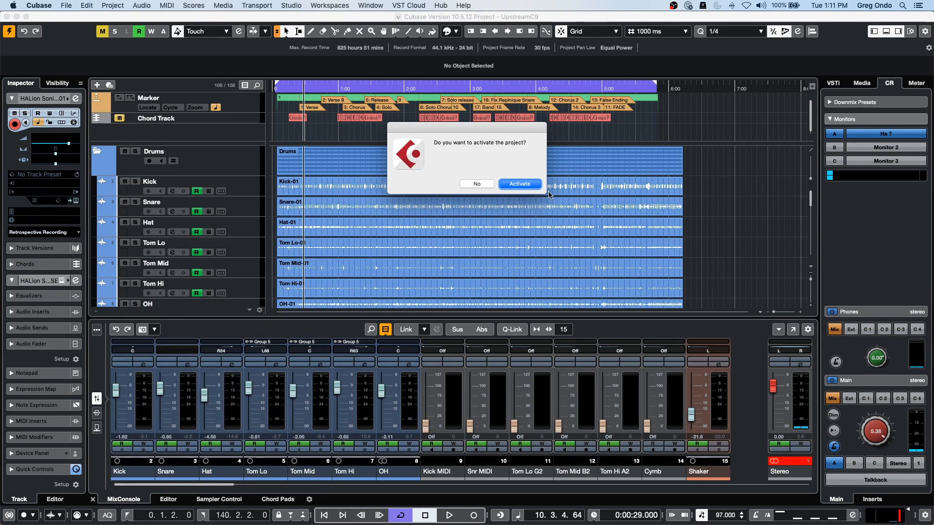
{"action": "left_click", "coordinate": [529, 184]}
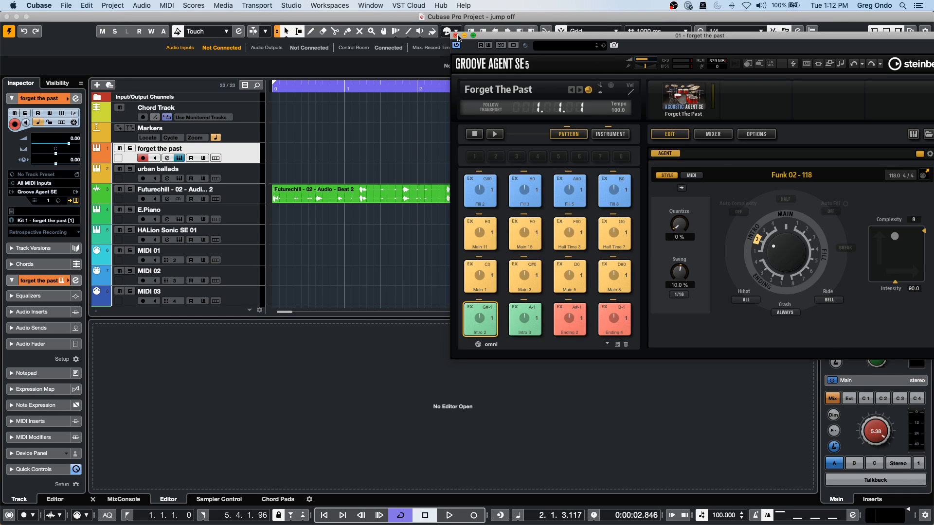
Close the Groove Agent SE window and save the project.
{"action": "left_click", "coordinate": [456, 35]}
{"action": "left_click", "coordinate": [69, 4]}
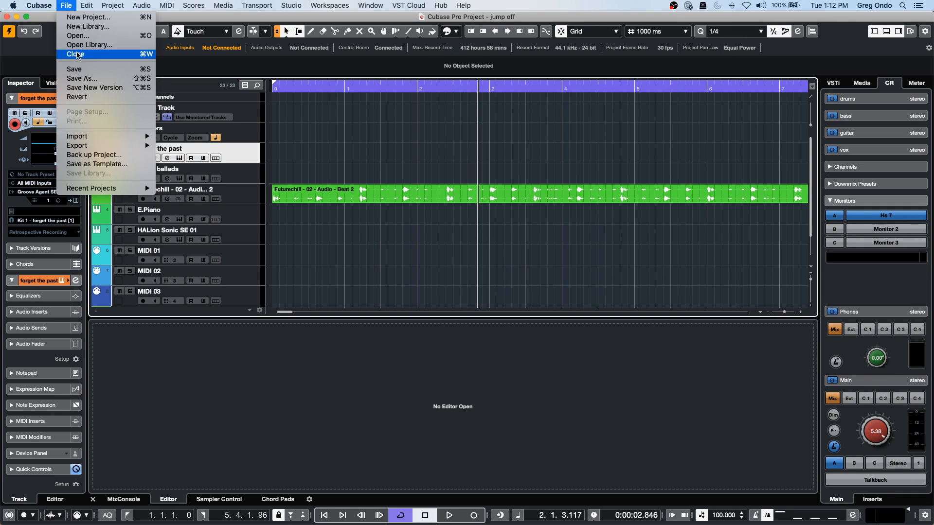
{"action": "left_click", "coordinate": [82, 69]}
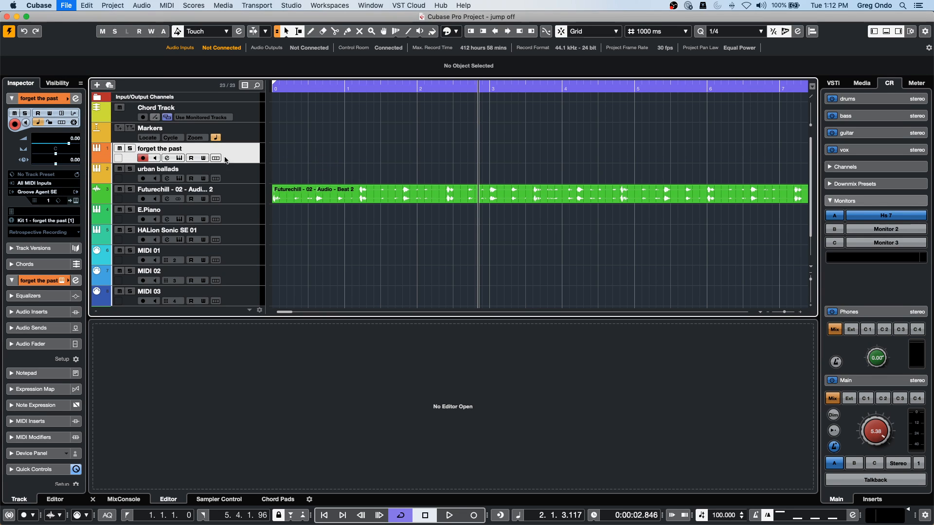
Add one HALion Sonic SE instrument track with stereo output below the "forget the past" track.
{"action": "right_click", "coordinate": [252, 150]}
{"action": "mouse_move", "coordinate": [291, 156]}
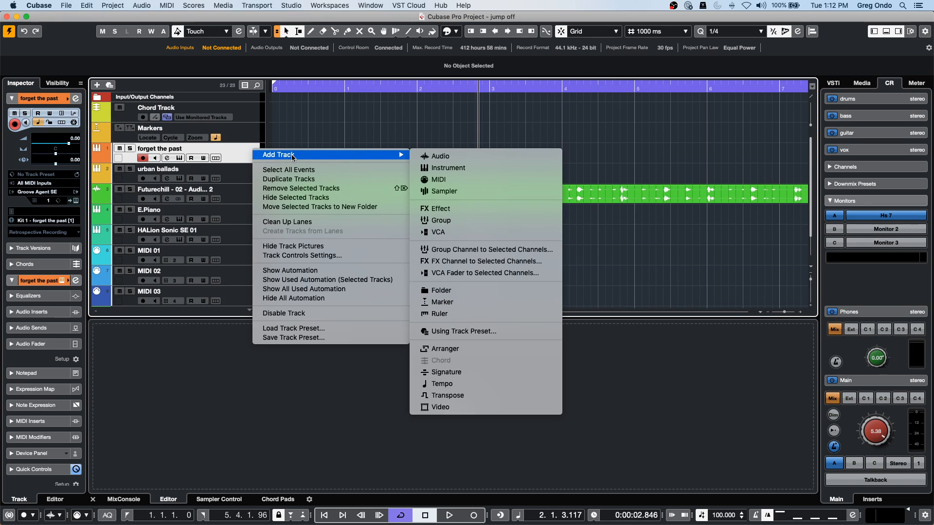
{"action": "left_click", "coordinate": [471, 168]}
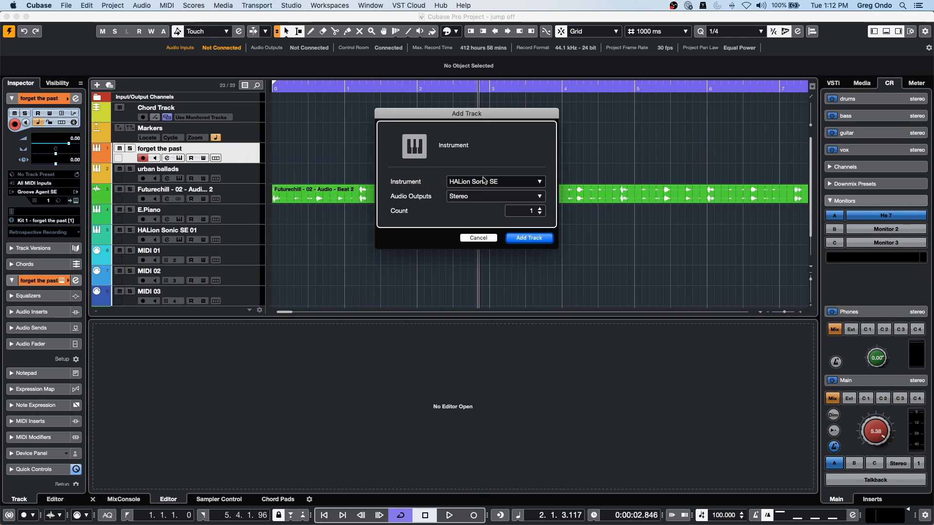
{"action": "left_click", "coordinate": [484, 182]}
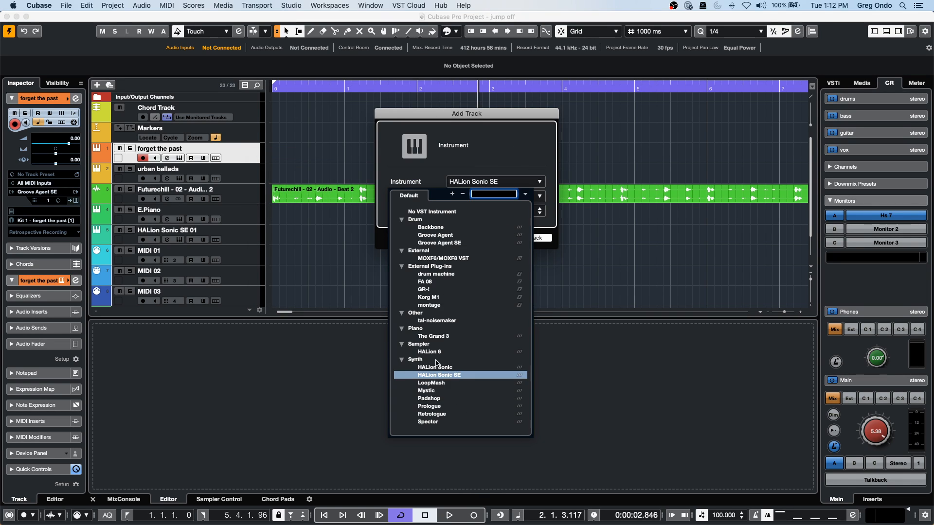
{"action": "left_click", "coordinate": [461, 375]}
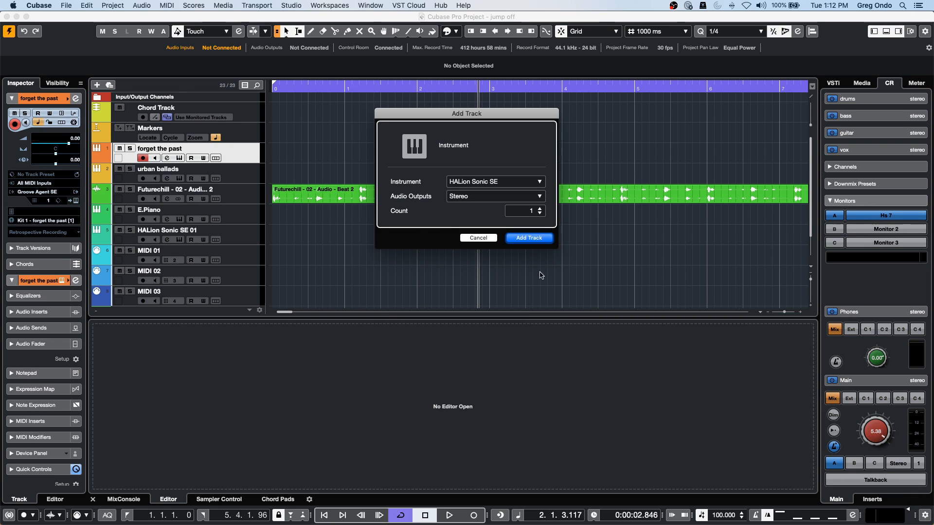
{"action": "left_click", "coordinate": [537, 242]}
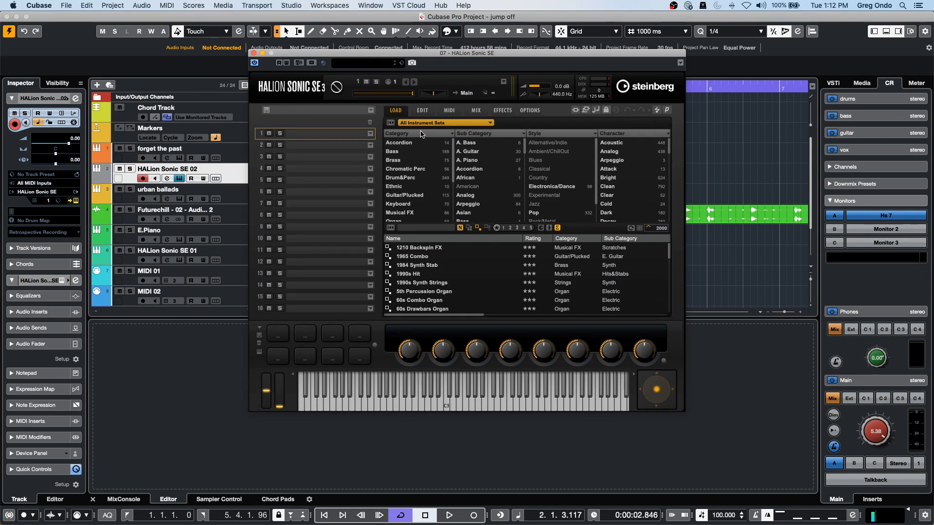
Filter the sound library to the Olympus Elements instrument set and load Legato Ah into slot 1.
{"action": "left_click", "coordinate": [434, 124]}
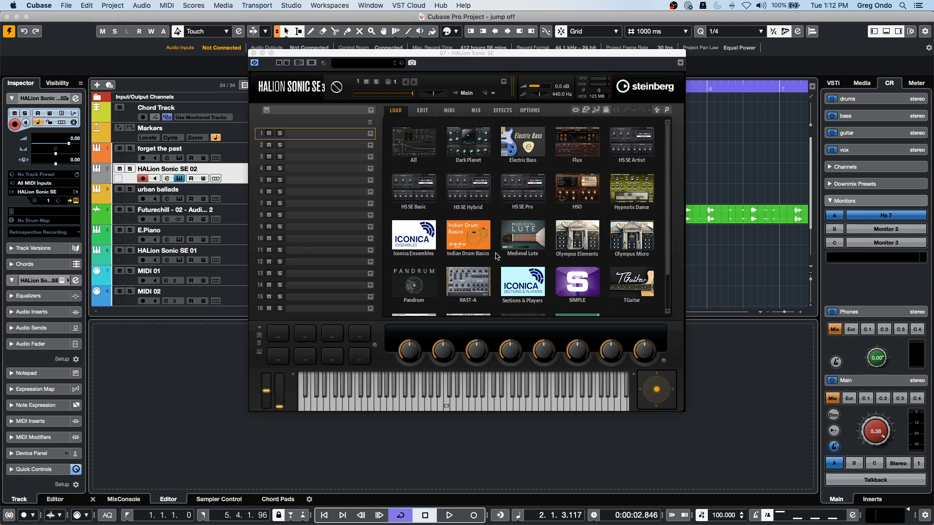
{"action": "scroll", "coordinate": [501, 235], "scroll_direction": "down", "scroll_amount": 2}
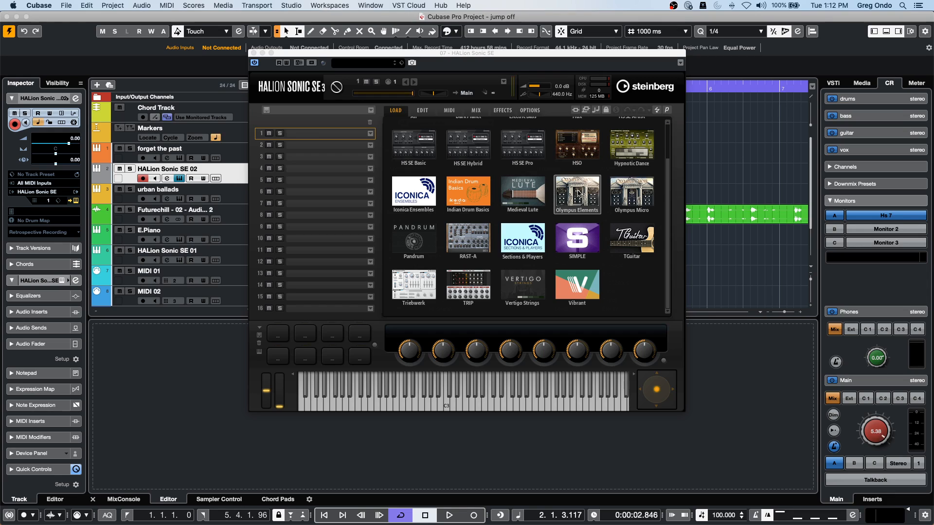
{"action": "scroll", "coordinate": [588, 204], "scroll_direction": "up", "scroll_amount": 1}
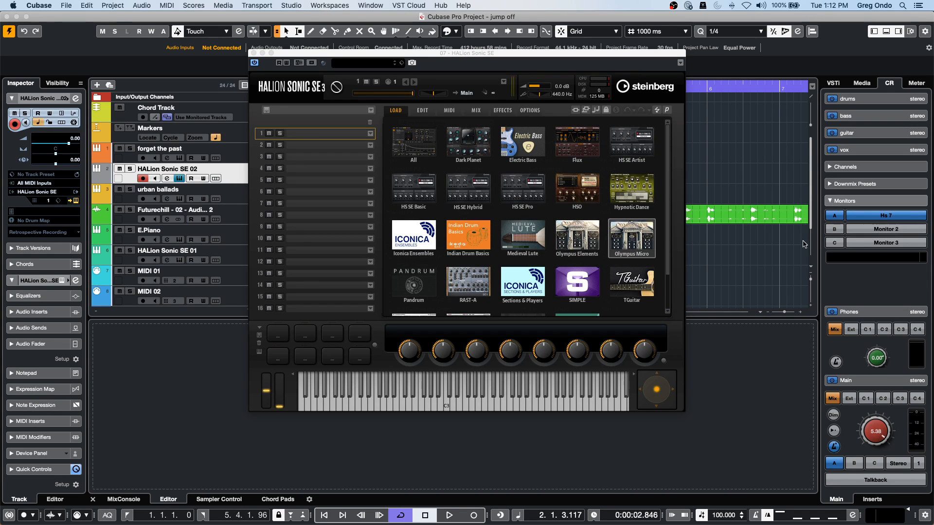
{"action": "left_click", "coordinate": [579, 242]}
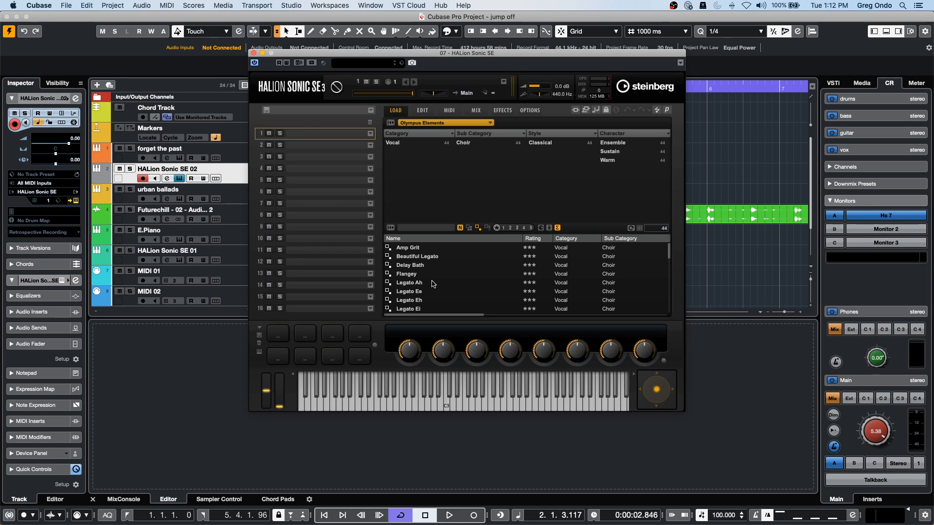
{"action": "left_click", "coordinate": [433, 283]}
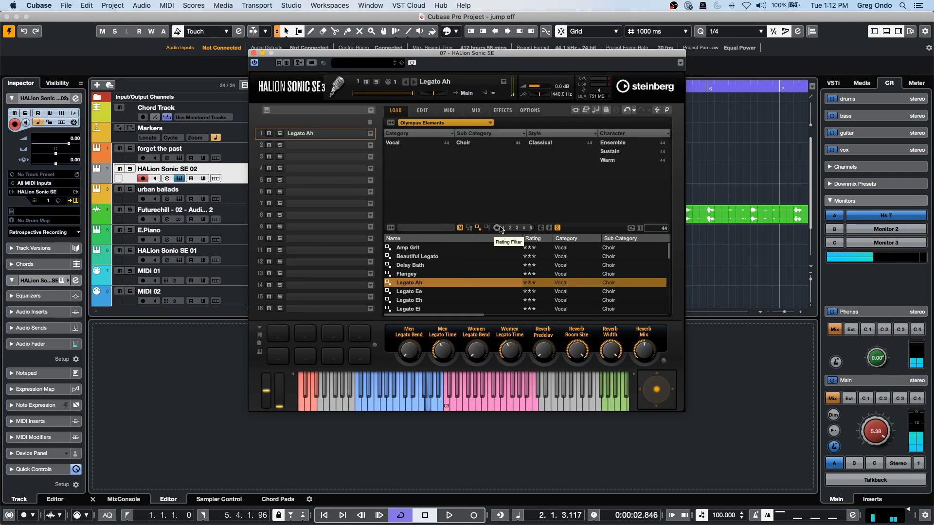
Show the Olympus Choir editing controls of Legato Ah and move the instrument window clear of the track list.
{"action": "left_click", "coordinate": [422, 111]}
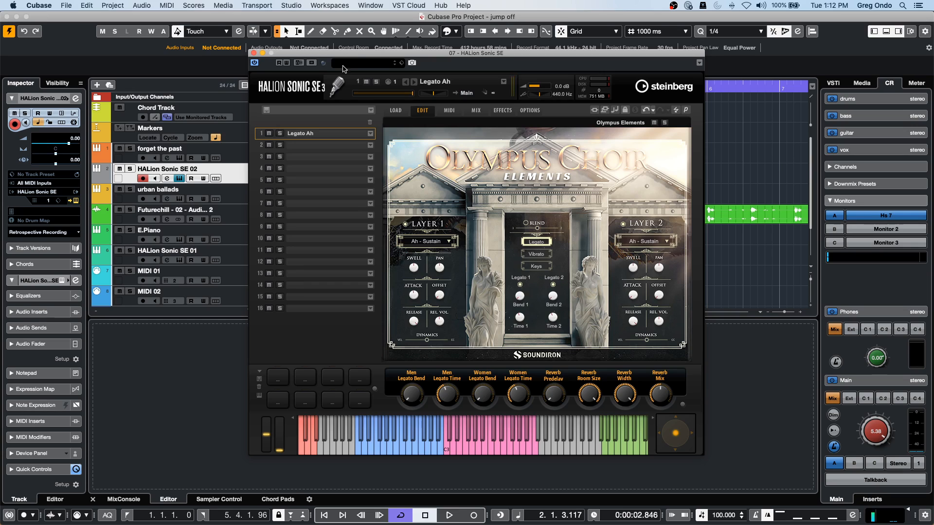
{"action": "left_click_drag", "start_coordinate": [380, 53], "coordinate": [480, 32]}
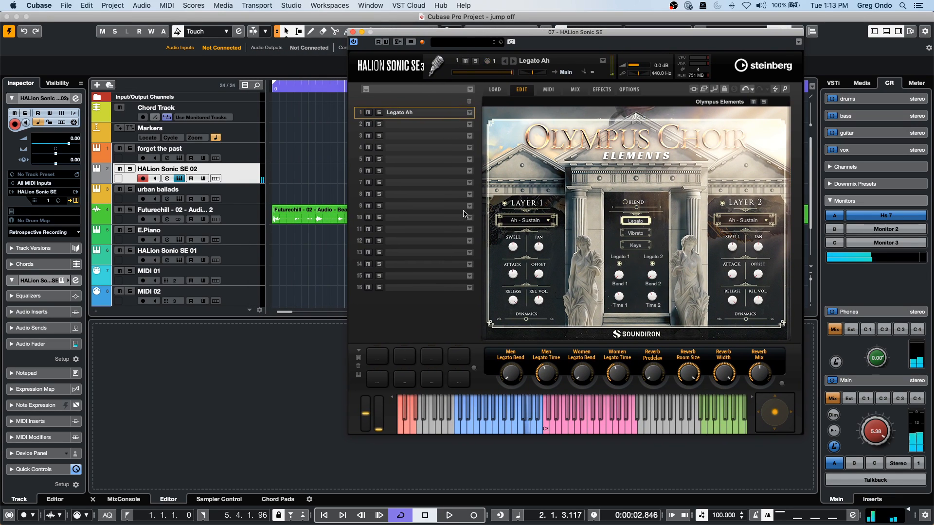
{"action": "left_click_drag", "start_coordinate": [539, 274], "coordinate": [538, 257]}
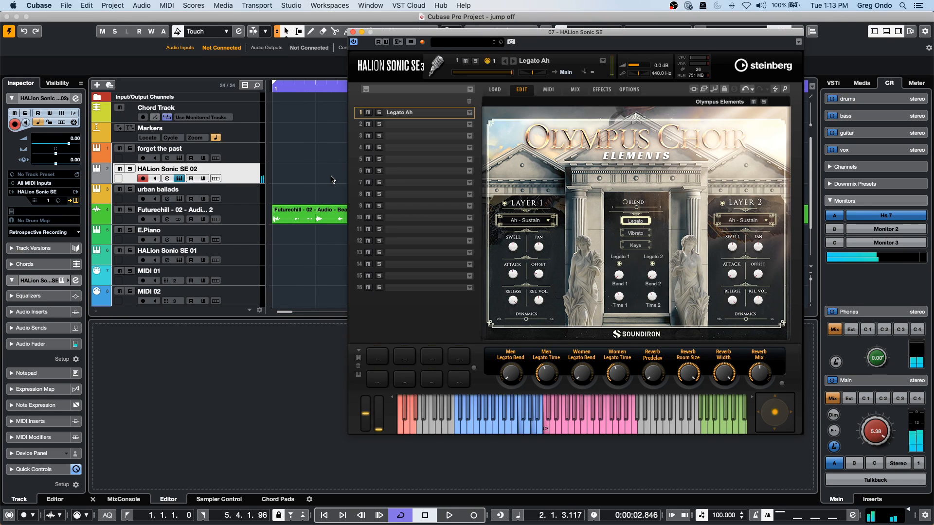
Pan the HALion Sonic SE 02 track to R19.
{"action": "left_click", "coordinate": [56, 157]}
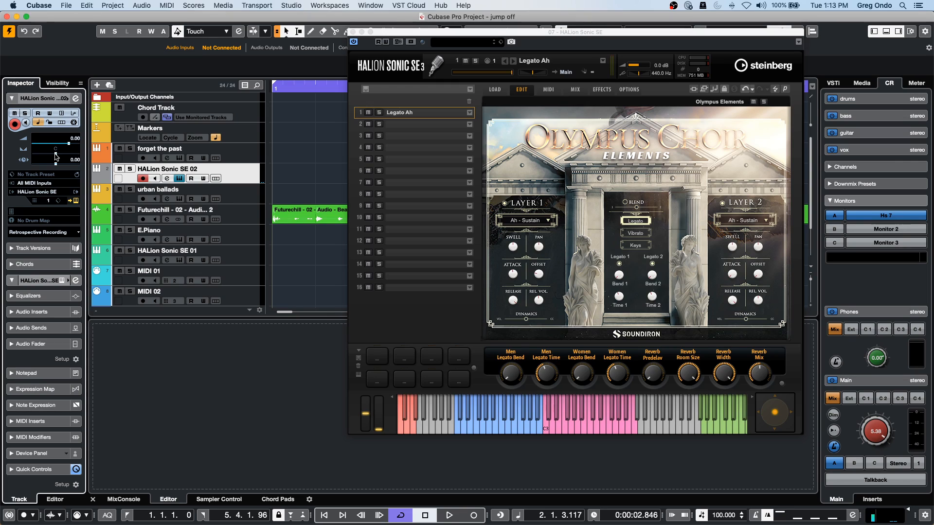
{"action": "left_click_drag", "start_coordinate": [56, 156], "coordinate": [54, 157]}
{"action": "left_click_drag", "start_coordinate": [54, 155], "coordinate": [60, 156]}
Nudge the HALion Sonic SE 02 track's delay to 0.10 ms and close the instrument window.
{"action": "double_click", "coordinate": [54, 160]}
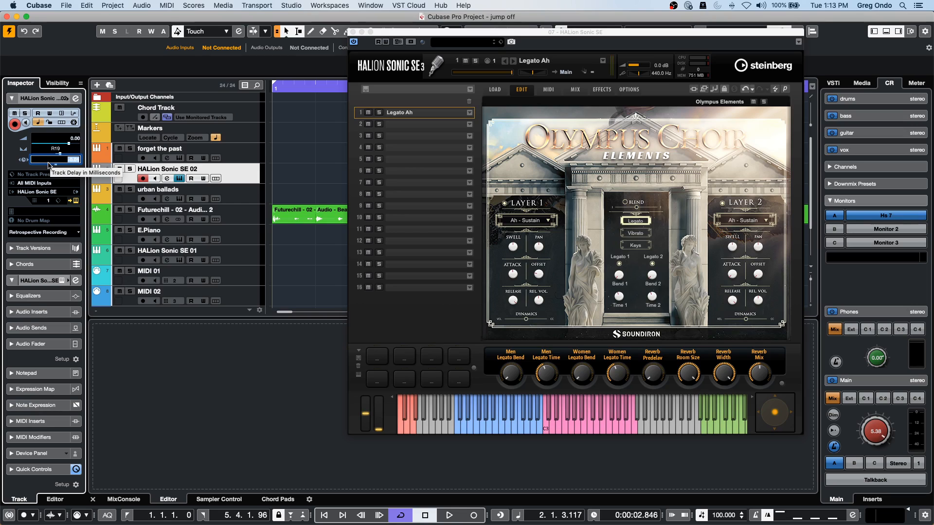
{"action": "left_click", "coordinate": [51, 160]}
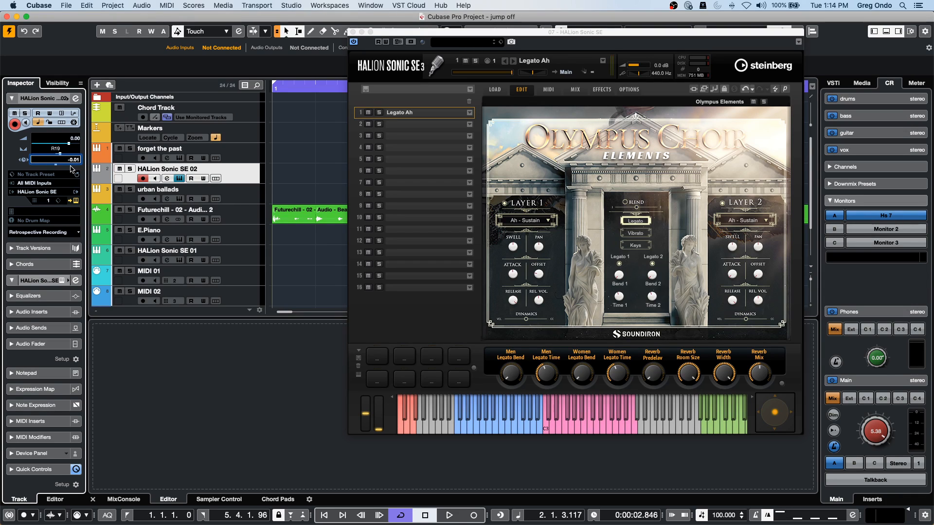
{"action": "key", "text": "Down"}
{"action": "key", "text": "Down"}
{"action": "key", "text": "Down"}
{"action": "key", "text": "Down"}
{"action": "key", "text": "Down"}
{"action": "key", "text": "Down"}
{"action": "key", "text": "Down"}
{"action": "key", "text": "Up"}
{"action": "key", "text": "Up"}
{"action": "key", "text": "Up"}
{"action": "key", "text": "Up"}
{"action": "key", "text": "Up"}
{"action": "key", "text": "Up"}
{"action": "key", "text": "Up"}
{"action": "key", "text": "Up"}
{"action": "key", "text": "Up"}
{"action": "key", "text": "Up"}
{"action": "key", "text": "Up"}
{"action": "key", "text": "Up"}
{"action": "key", "text": "Up"}
{"action": "key", "text": "Up"}
{"action": "left_click", "coordinate": [354, 32]}
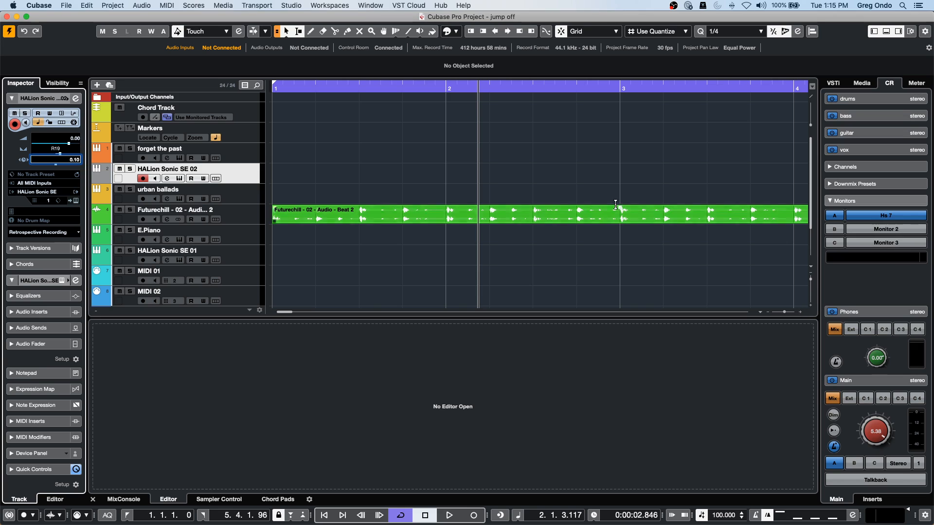
Open the Groove Agent SE instrument of the "forget the past" track and try its Main 8 pattern pad.
{"action": "left_click", "coordinate": [240, 158]}
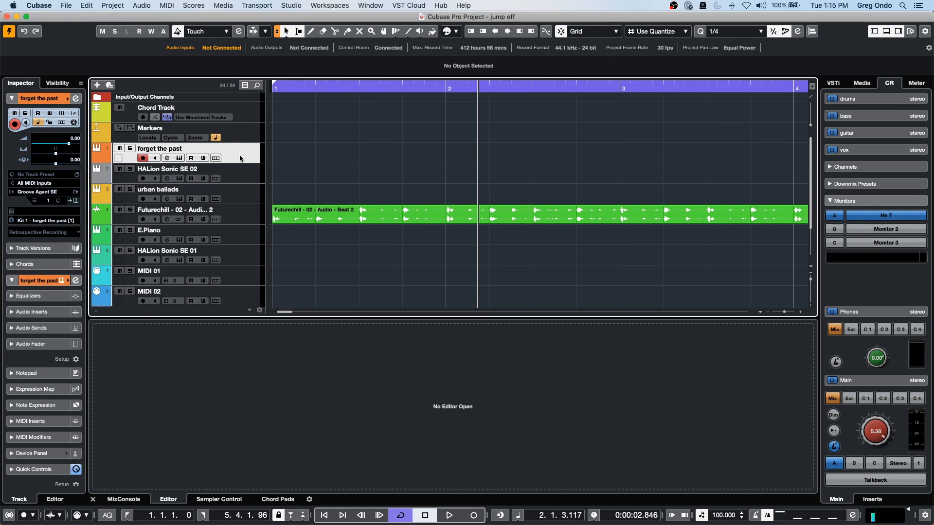
{"action": "left_click", "coordinate": [74, 201]}
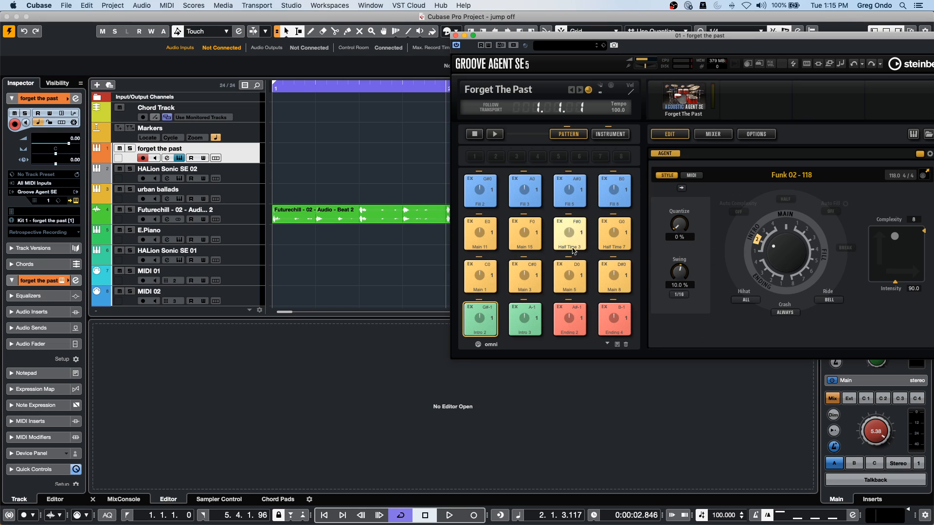
{"action": "left_click", "coordinate": [608, 276]}
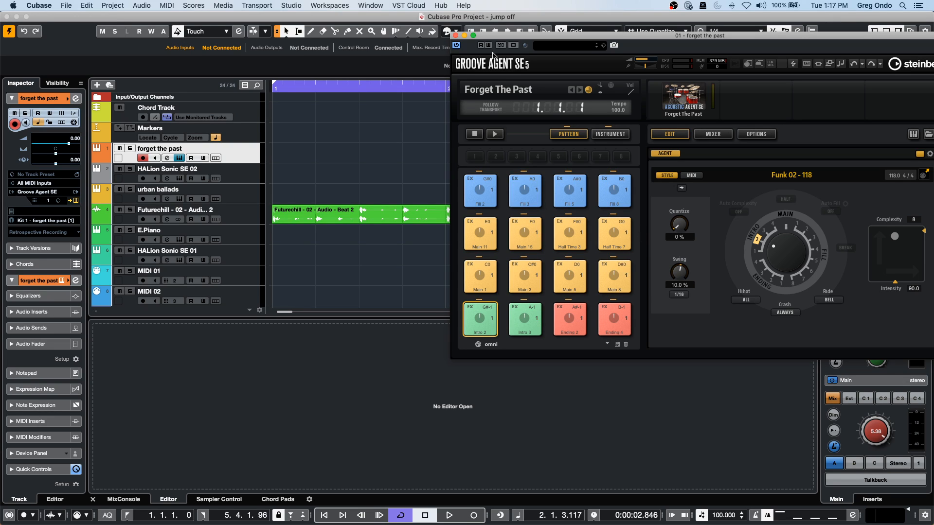
{"action": "left_click_drag", "start_coordinate": [416, 87], "coordinate": [423, 60]}
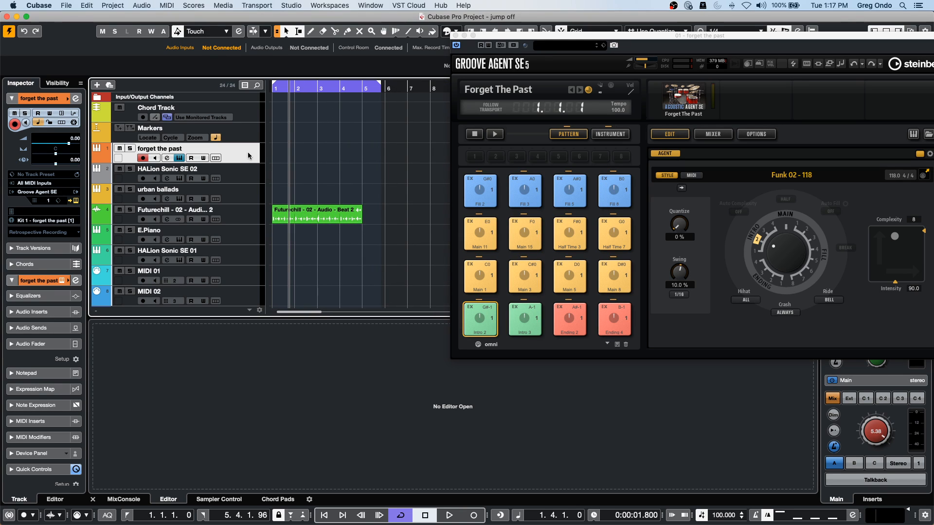
Open the recent project schubert 2nd HALion 5 DOUBLE el.cpr and activate it.
{"action": "left_click", "coordinate": [65, 5]}
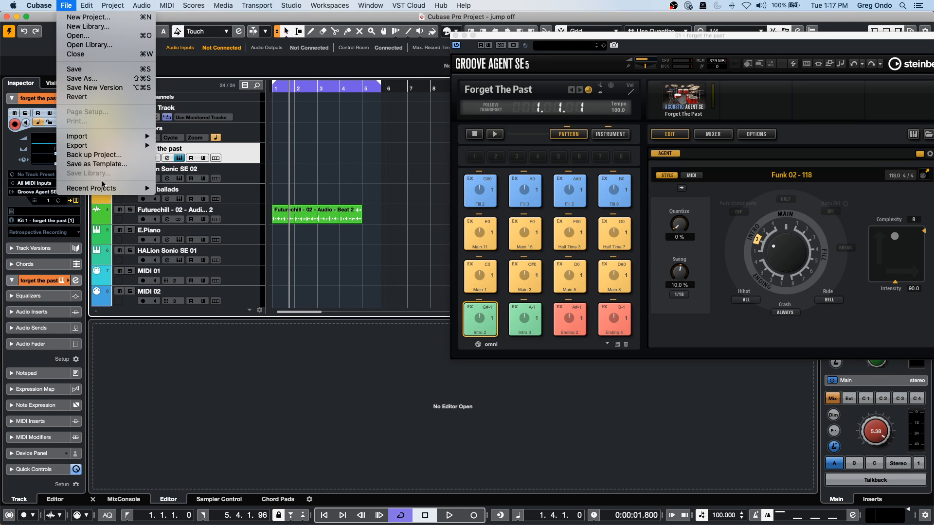
{"action": "mouse_move", "coordinate": [104, 188]}
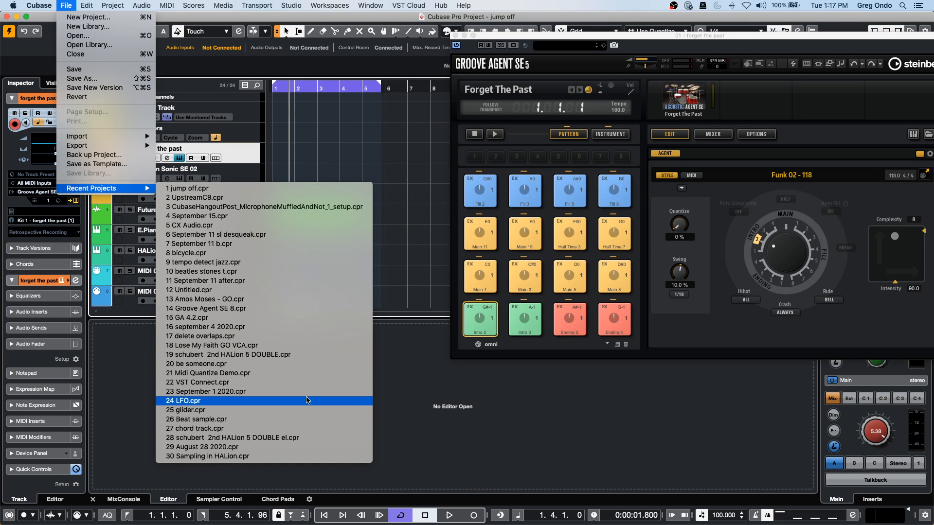
{"action": "left_click", "coordinate": [307, 440]}
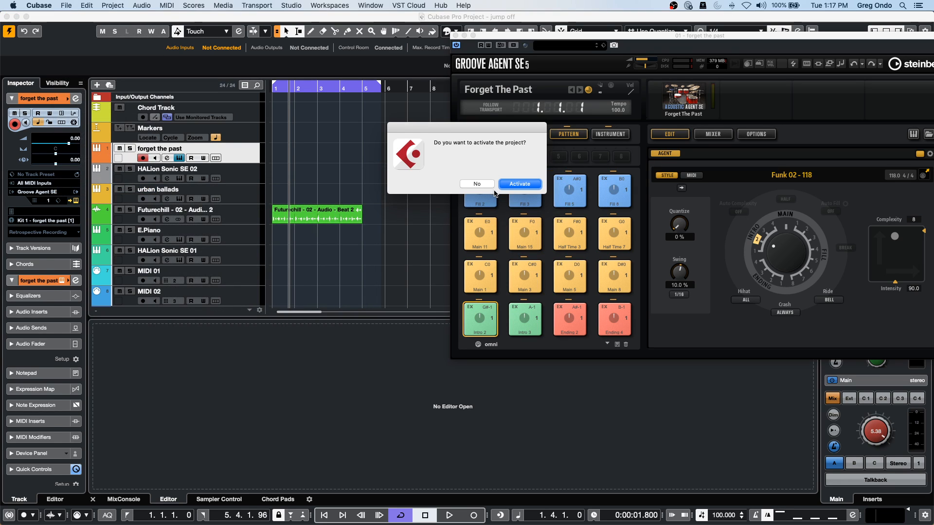
{"action": "left_click", "coordinate": [520, 184]}
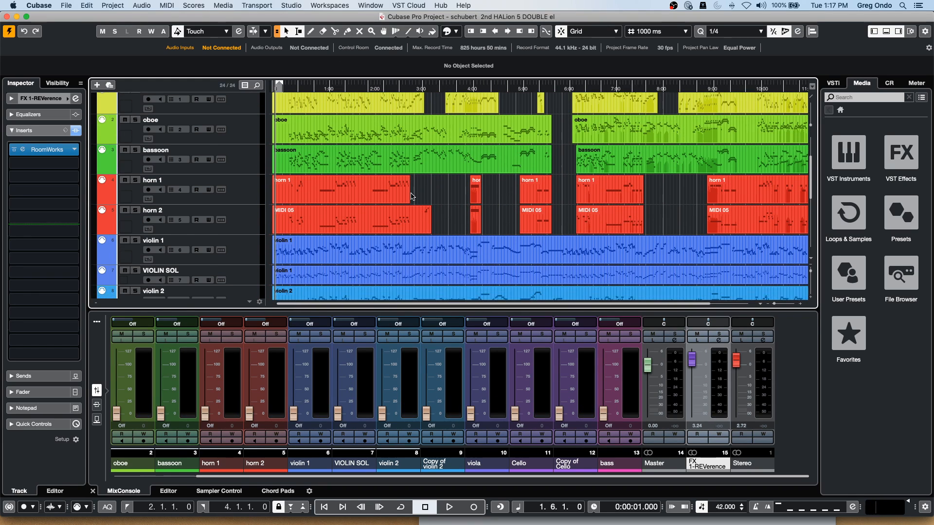
{"action": "scroll", "coordinate": [411, 197], "scroll_direction": "down", "scroll_amount": 3}
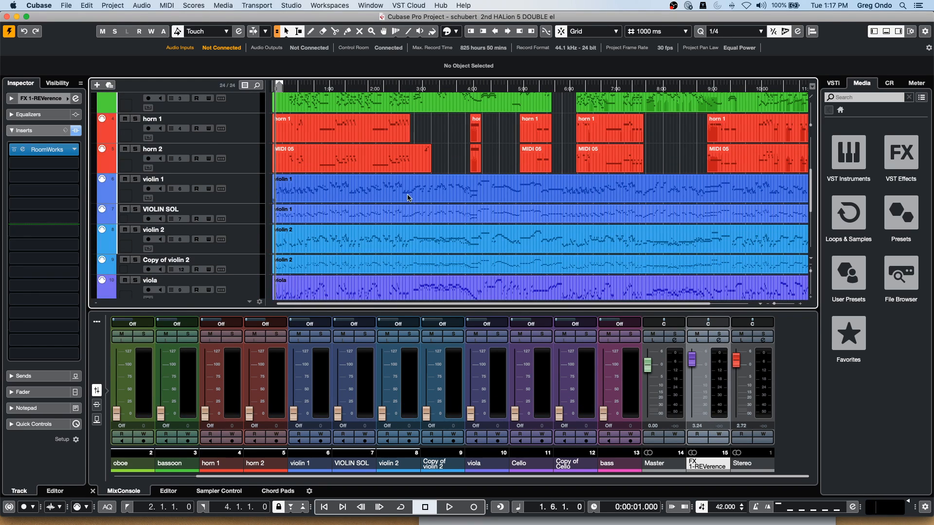
Select the violin 2 track, move its HALion window aside and open the violin 2 part in the editor.
{"action": "left_click", "coordinate": [176, 245]}
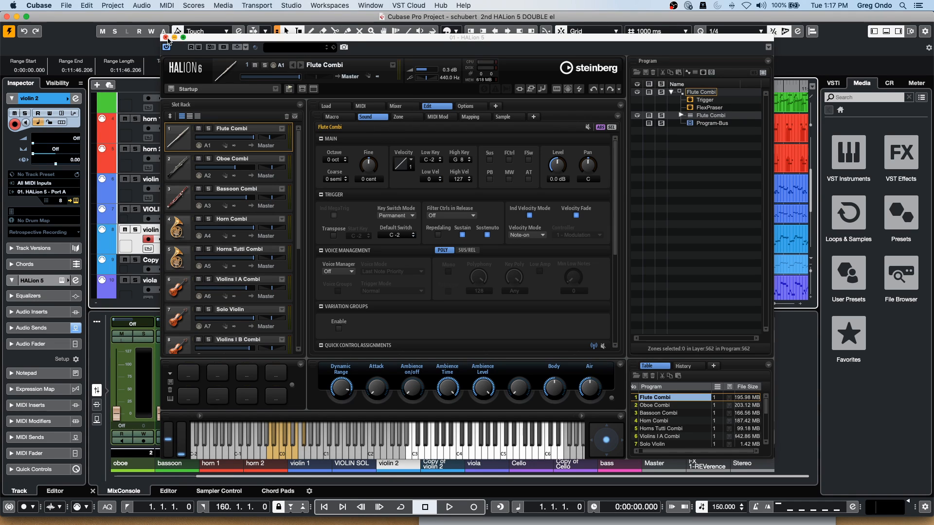
{"action": "left_click_drag", "start_coordinate": [250, 41], "coordinate": [570, 18]}
{"action": "left_click", "coordinate": [366, 244]}
{"action": "double_click", "coordinate": [357, 252]}
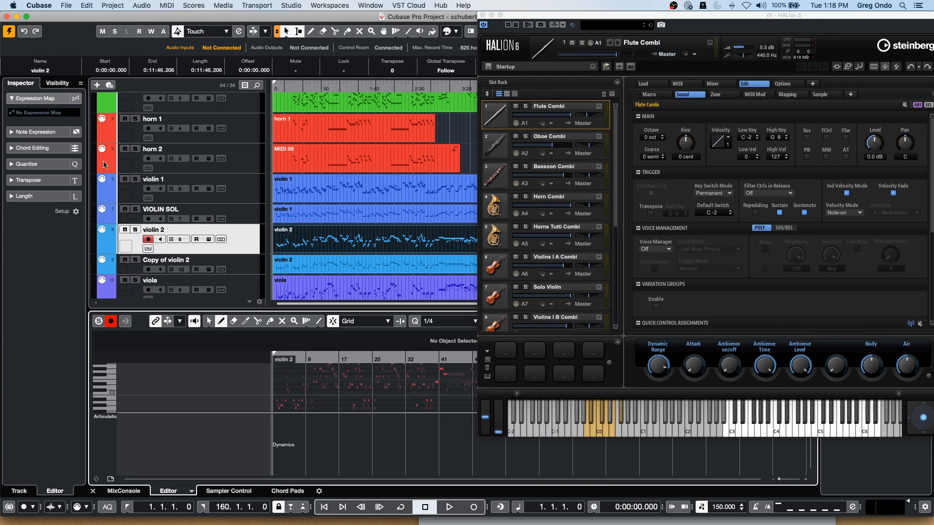
Import the key switches as violin 2's expression map, look into loading a map file, and close the setup and instrument windows.
{"action": "left_click", "coordinate": [37, 113]}
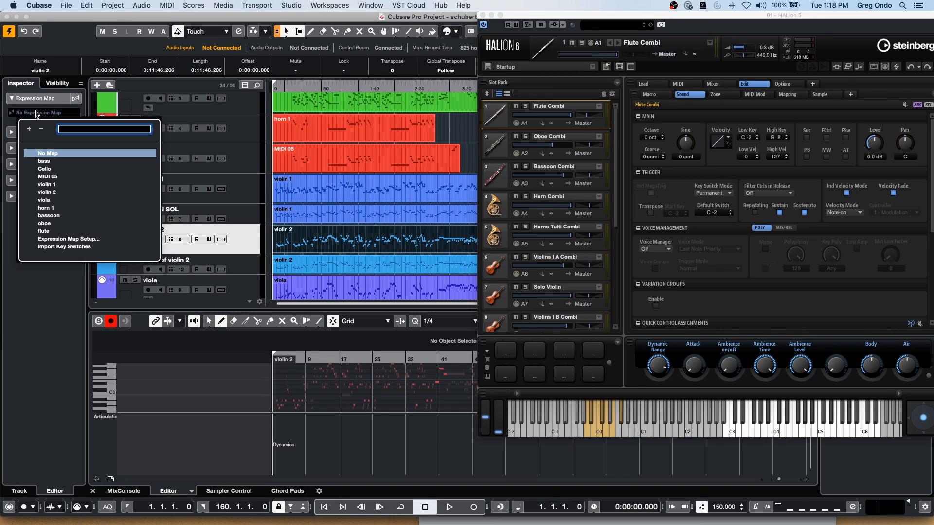
{"action": "left_click", "coordinate": [80, 246]}
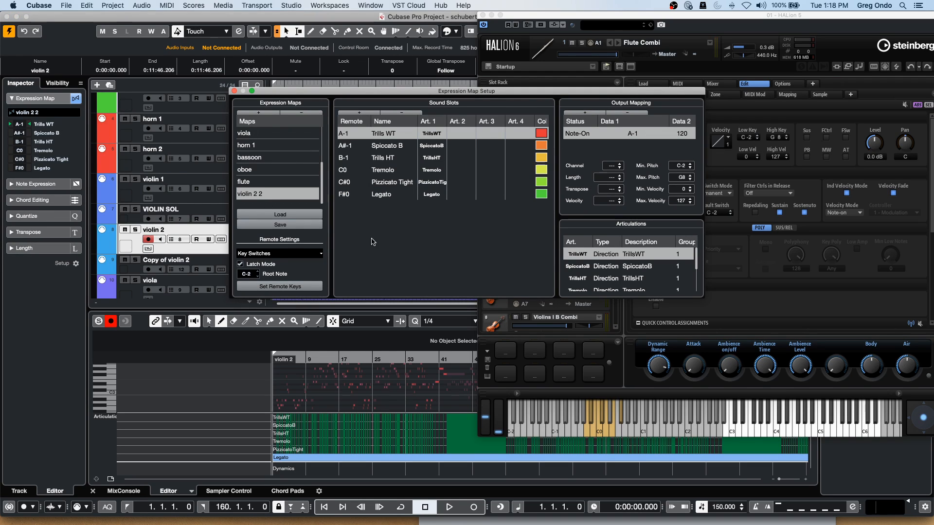
{"action": "left_click", "coordinate": [275, 215]}
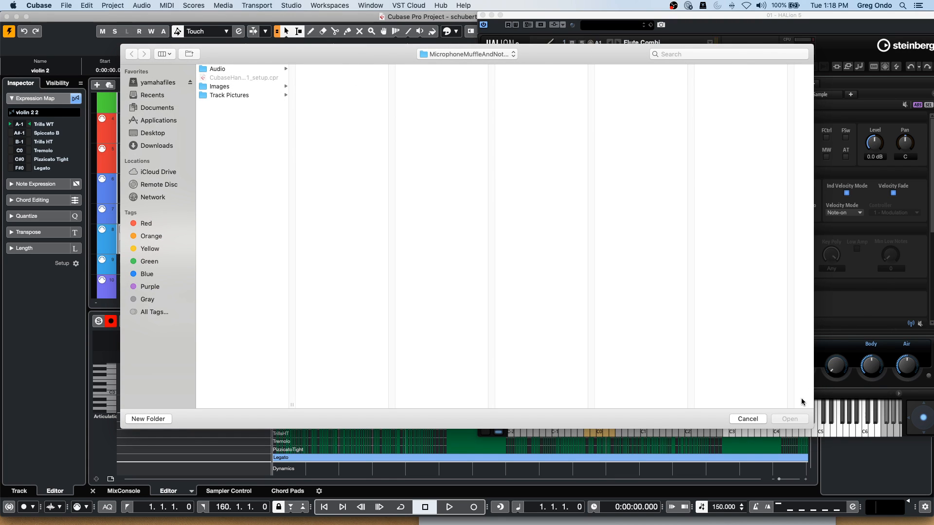
{"action": "left_click", "coordinate": [759, 421]}
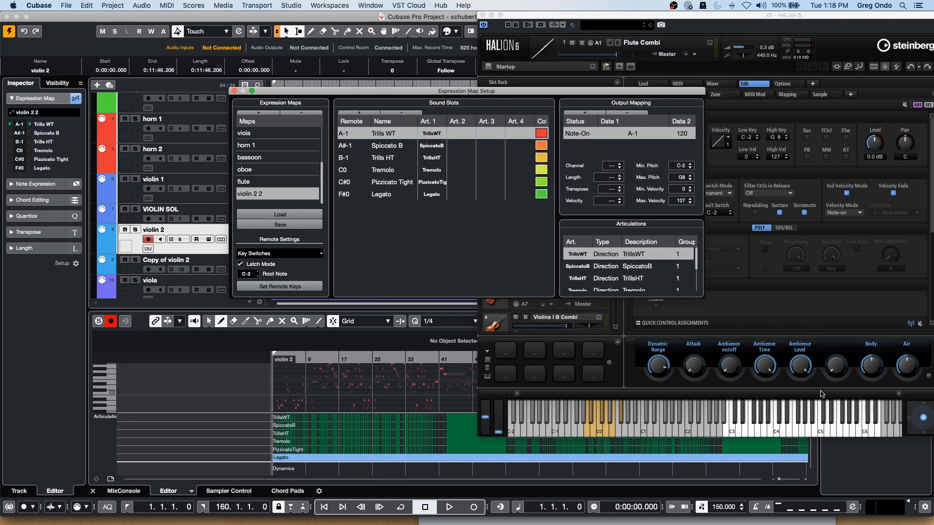
{"action": "left_click", "coordinate": [234, 91]}
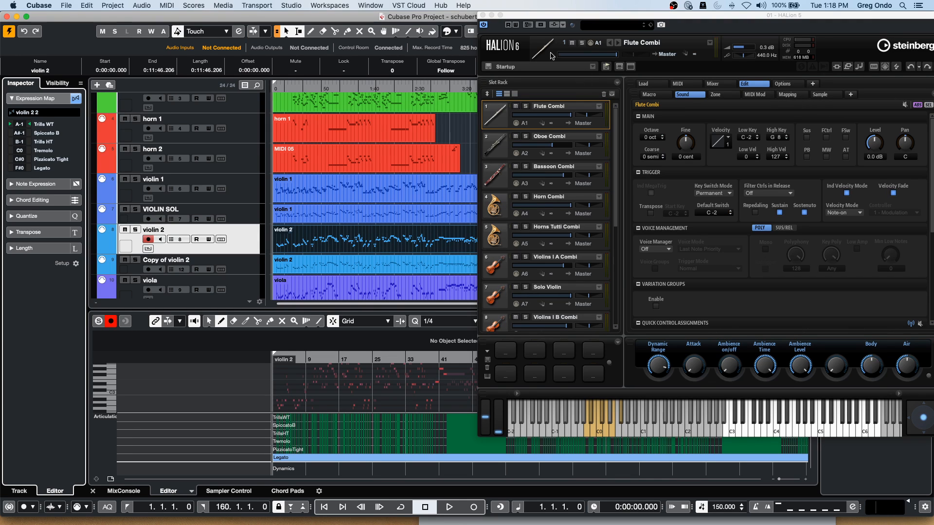
{"action": "left_click", "coordinate": [482, 16]}
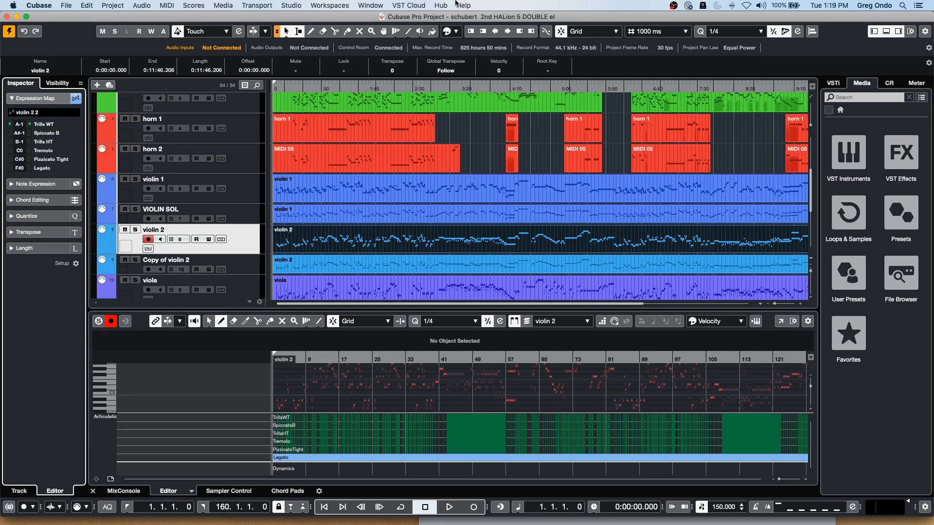
Switch to the open UpstreamC9 project.
{"action": "left_click", "coordinate": [229, 6]}
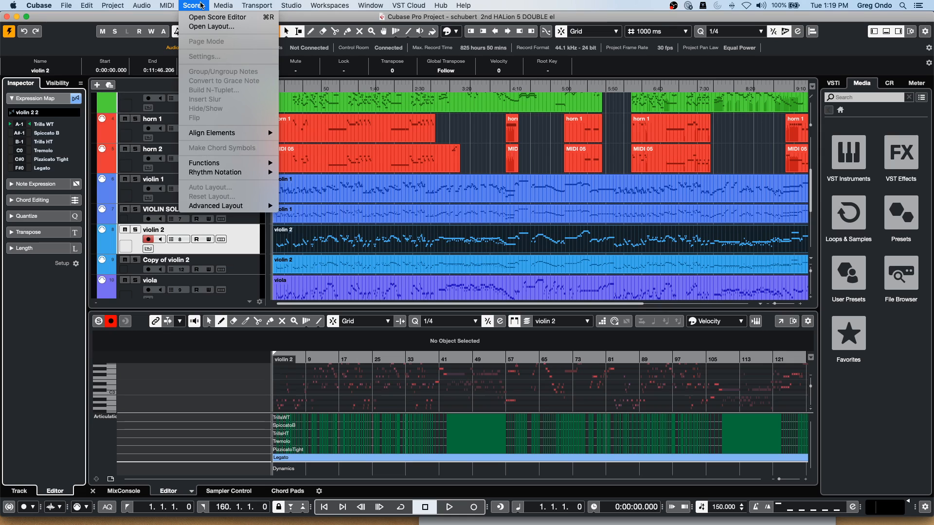
{"action": "mouse_move", "coordinate": [290, 4]}
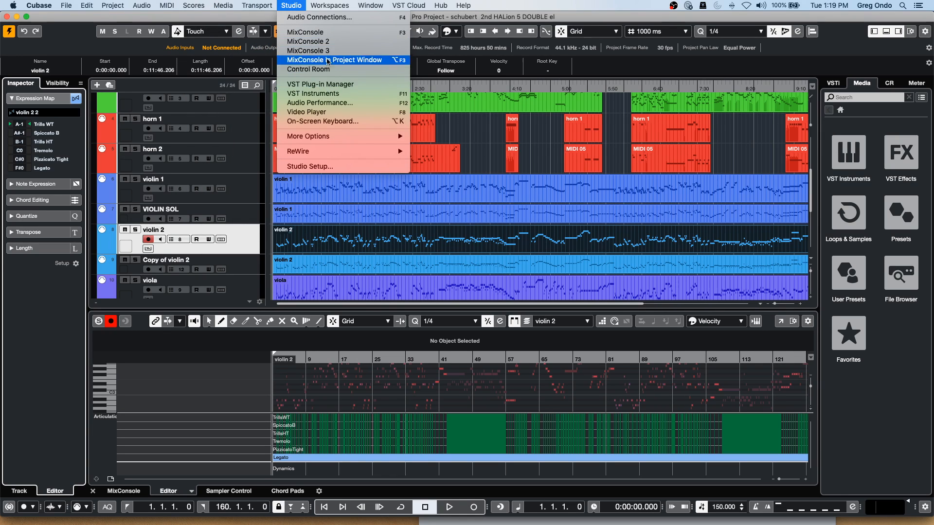
{"action": "mouse_move", "coordinate": [371, 6]}
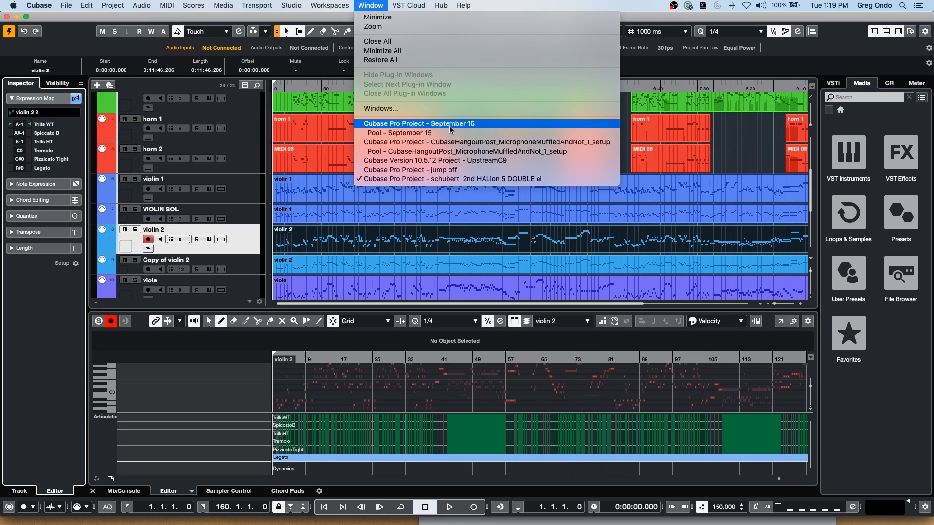
{"action": "left_click", "coordinate": [457, 161]}
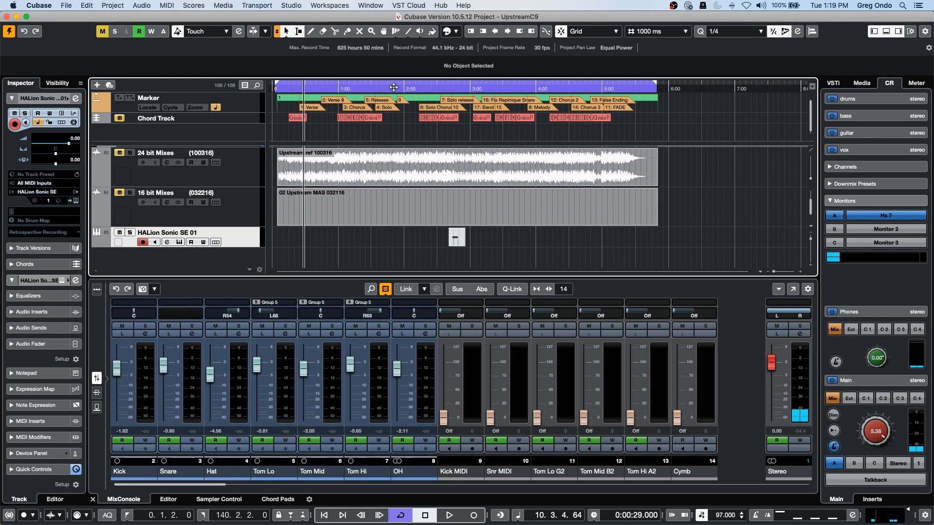
Open the Stereo output's channel settings and play the song from near the first Verse marker.
{"action": "left_click_drag", "start_coordinate": [380, 88], "coordinate": [277, 90]}
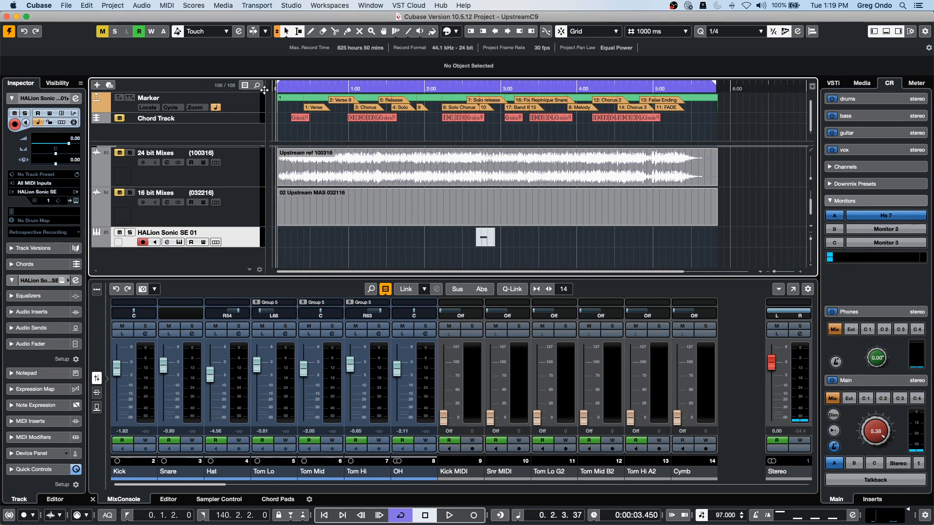
{"action": "scroll", "coordinate": [272, 202], "scroll_direction": "up", "scroll_amount": 10}
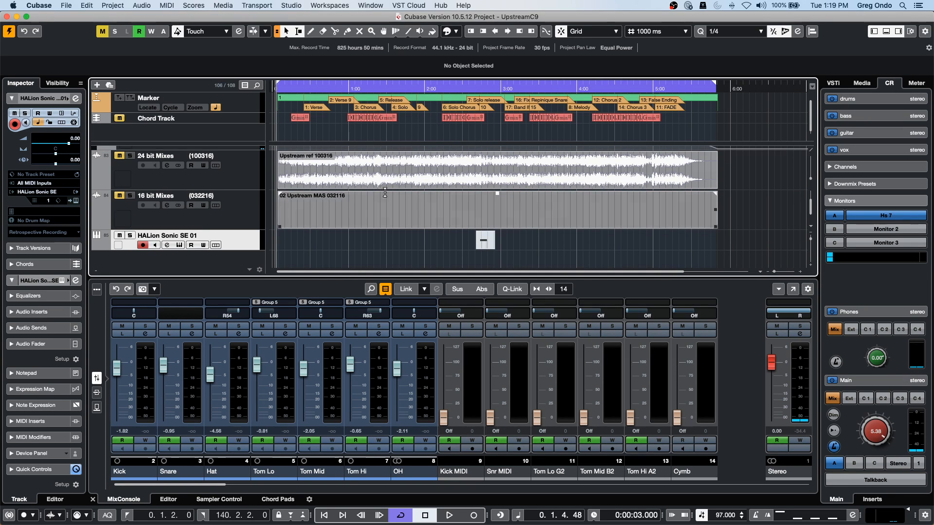
{"action": "scroll", "coordinate": [427, 181], "scroll_direction": "down", "scroll_amount": 5}
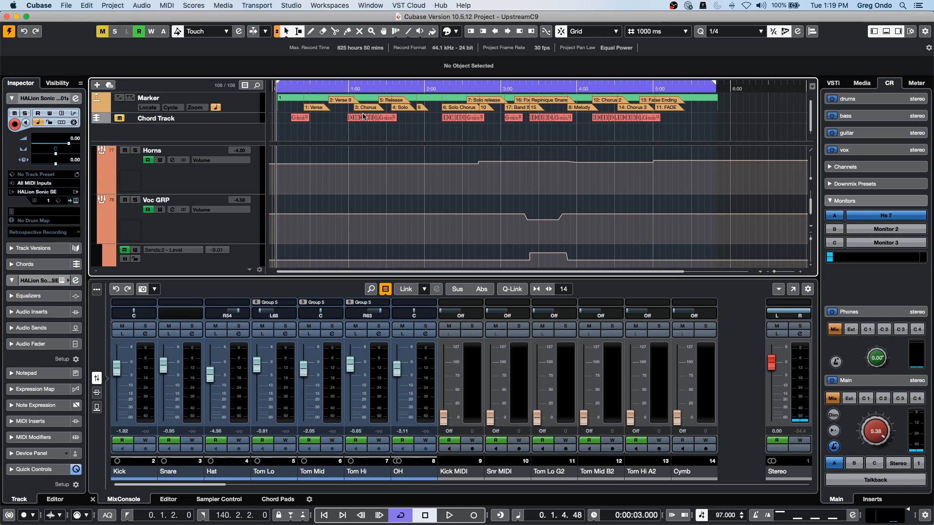
{"action": "left_click", "coordinate": [799, 334]}
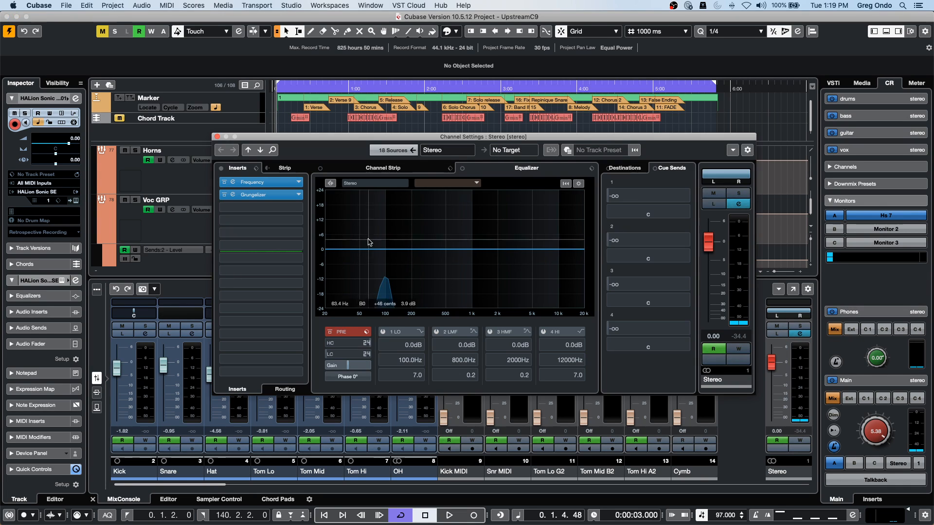
{"action": "left_click", "coordinate": [301, 86]}
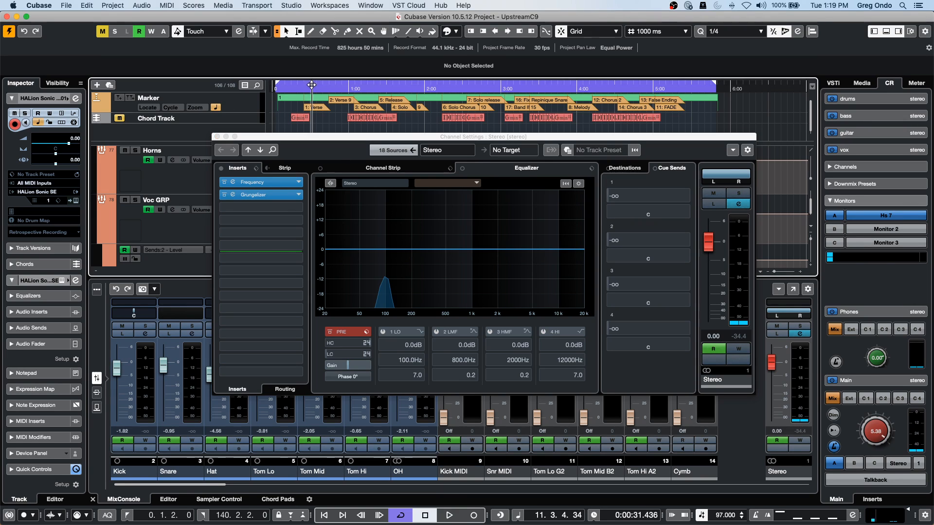
{"action": "key", "text": "space"}
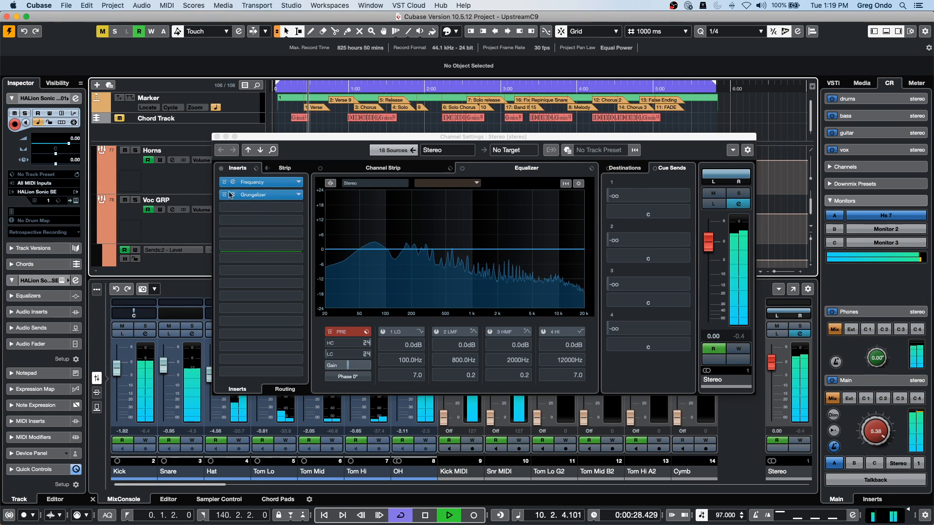
Open the Stereo output's Grungelizer insert and set its AC to 0 and EQ to 9.
{"action": "left_click", "coordinate": [246, 194]}
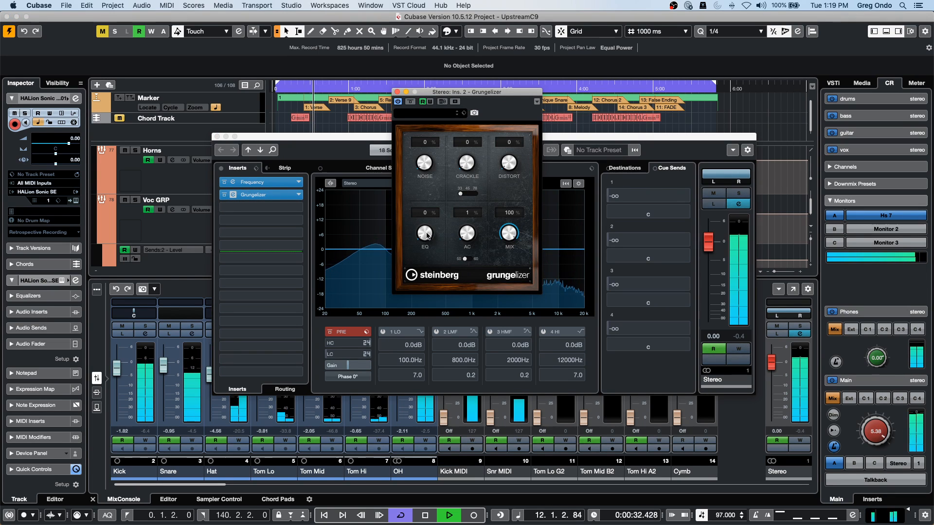
{"action": "mouse_move", "coordinate": [425, 237]}
{"action": "left_mouse_down"}
{"action": "mouse_move", "coordinate": [422, 227]}
{"action": "mouse_move", "coordinate": [424, 244]}
{"action": "left_mouse_up"}
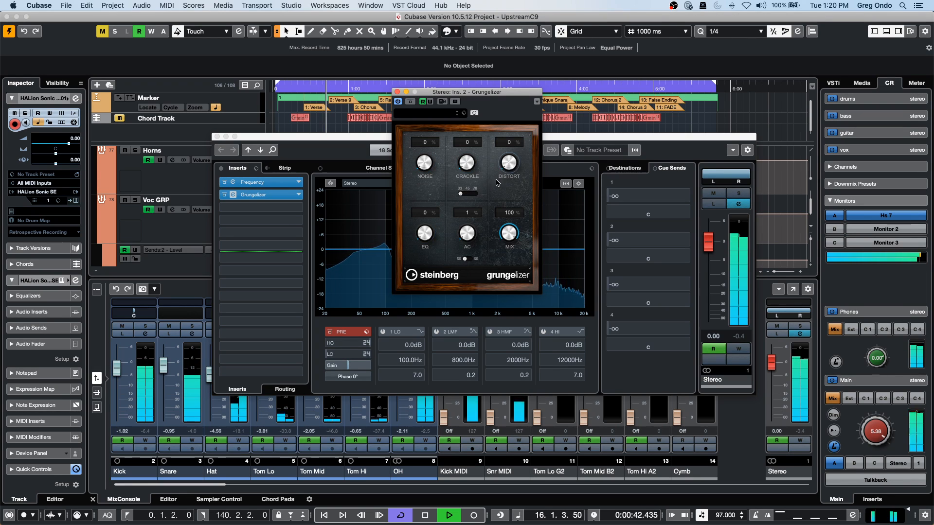
{"action": "left_click_drag", "start_coordinate": [470, 229], "coordinate": [465, 253]}
{"action": "left_click_drag", "start_coordinate": [507, 231], "coordinate": [486, 247]}
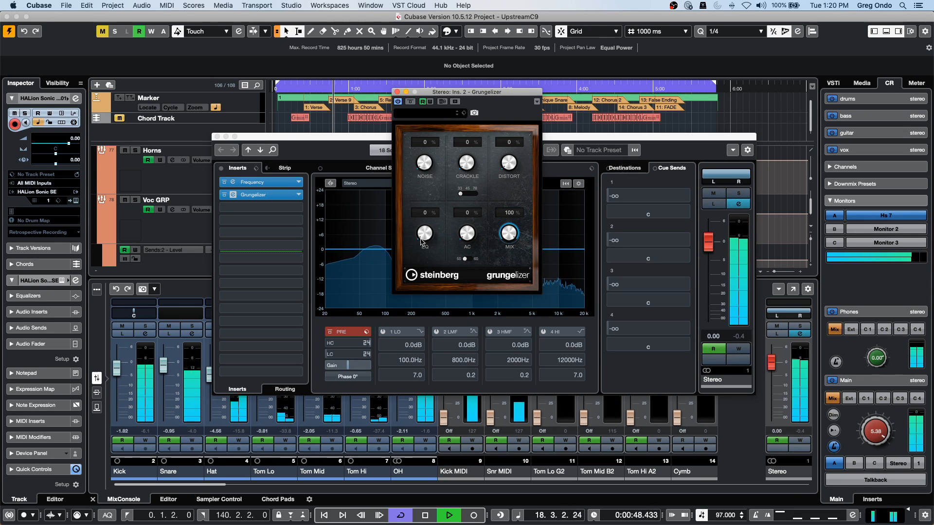
{"action": "mouse_move", "coordinate": [421, 237]}
{"action": "left_mouse_down"}
{"action": "mouse_move", "coordinate": [430, 143]}
{"action": "mouse_move", "coordinate": [425, 239]}
{"action": "mouse_move", "coordinate": [424, 229]}
{"action": "left_mouse_up"}
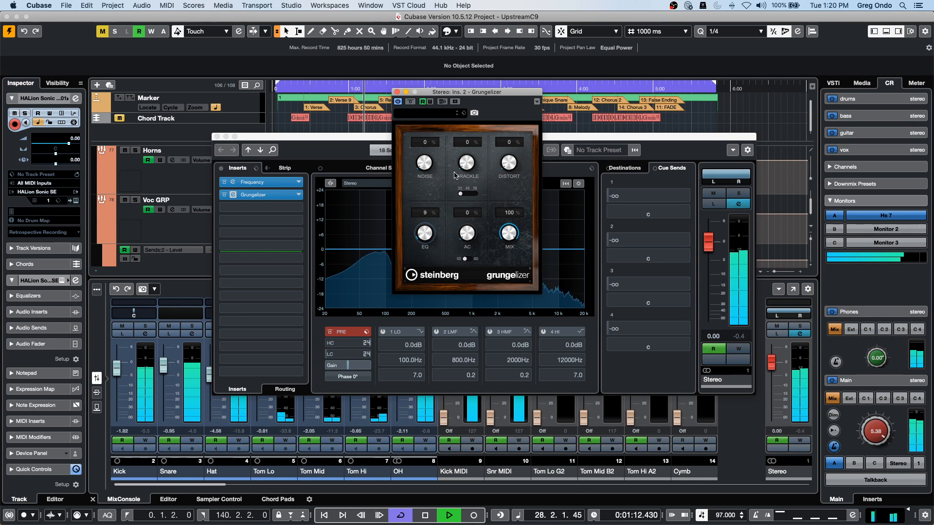
Set the Grungelizer's Crackle to 88 at speed 45, Noise to 43, Distort to 29 and AC to 52, and change the AC frequency switch.
{"action": "left_click_drag", "start_coordinate": [470, 162], "coordinate": [480, 86]}
{"action": "left_click", "coordinate": [468, 194]}
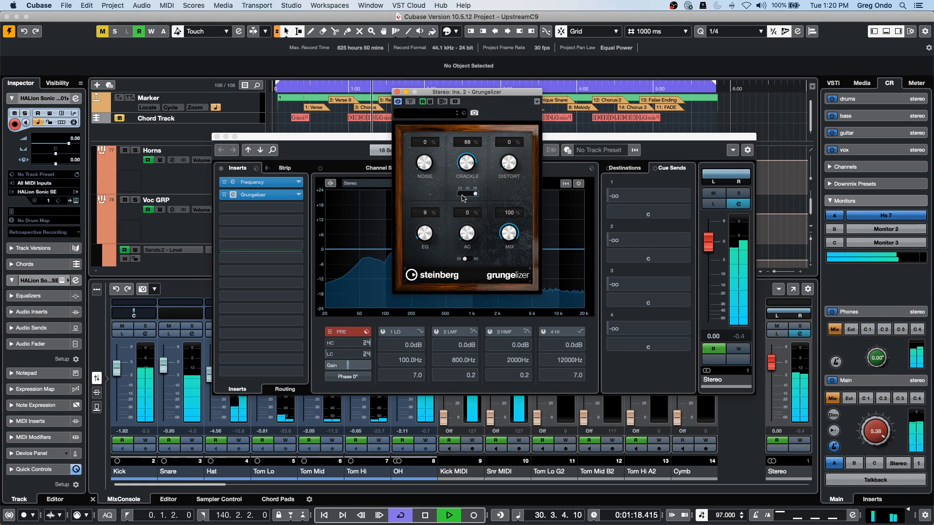
{"action": "left_click_drag", "start_coordinate": [424, 165], "coordinate": [427, 130]}
{"action": "left_click_drag", "start_coordinate": [509, 162], "coordinate": [512, 138]}
{"action": "left_click_drag", "start_coordinate": [467, 234], "coordinate": [475, 190]}
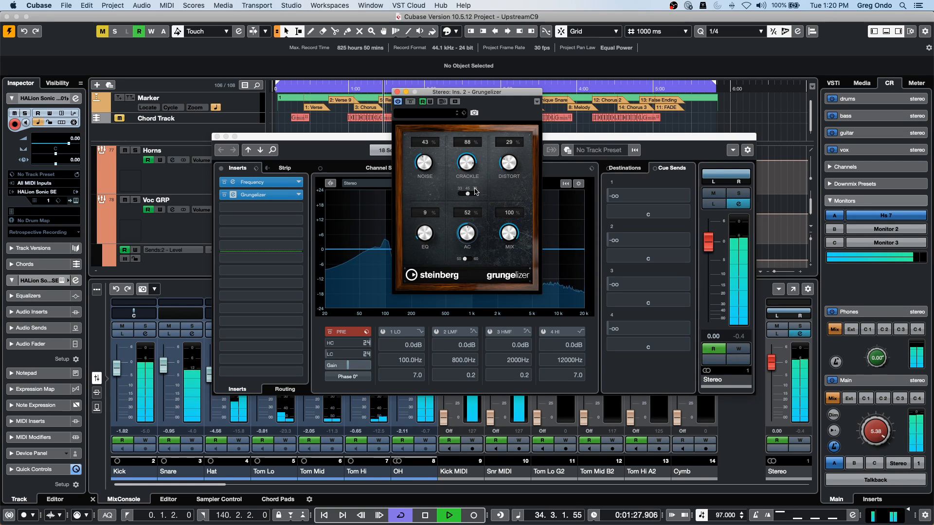
{"action": "left_click", "coordinate": [467, 259]}
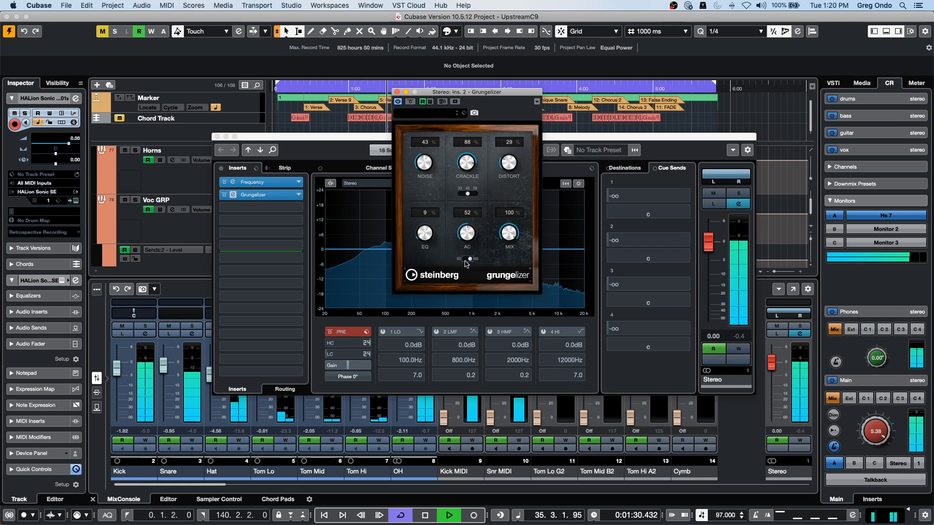
Turn the Grungelizer's AC, Crackle, Distort, Noise and EQ back down to 0.
{"action": "left_click_drag", "start_coordinate": [469, 229], "coordinate": [466, 265]}
{"action": "left_click_drag", "start_coordinate": [467, 164], "coordinate": [455, 234]}
{"action": "left_click_drag", "start_coordinate": [517, 157], "coordinate": [515, 194]}
{"action": "left_click_drag", "start_coordinate": [424, 163], "coordinate": [411, 250]}
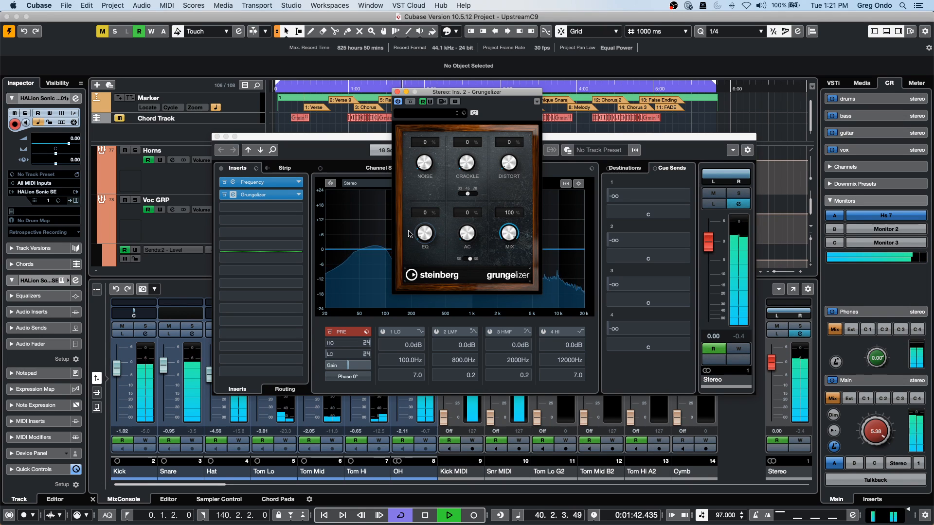
{"action": "left_click_drag", "start_coordinate": [408, 227], "coordinate": [407, 222]}
{"action": "left_click_drag", "start_coordinate": [409, 216], "coordinate": [421, 259]}
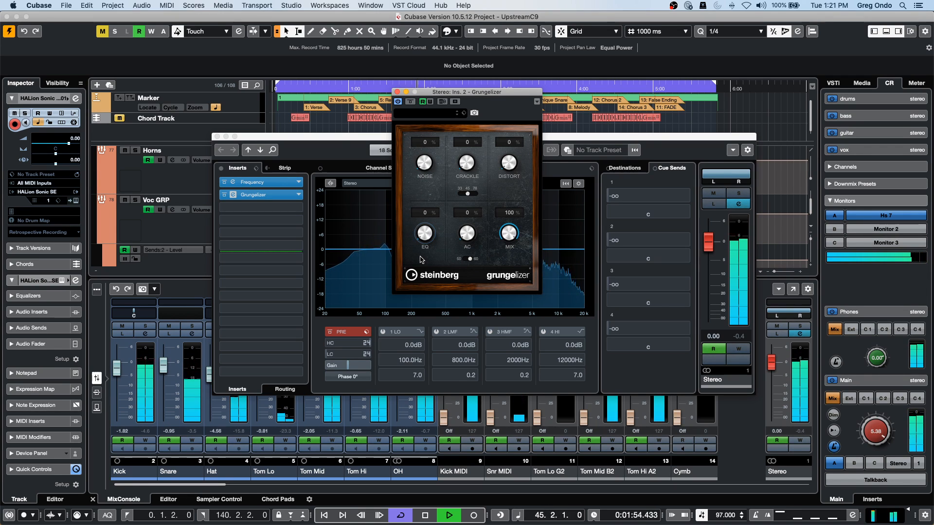
Stop playback, close the Grungelizer window and remove the effect from the Stereo output's inserts.
{"action": "key", "text": "space"}
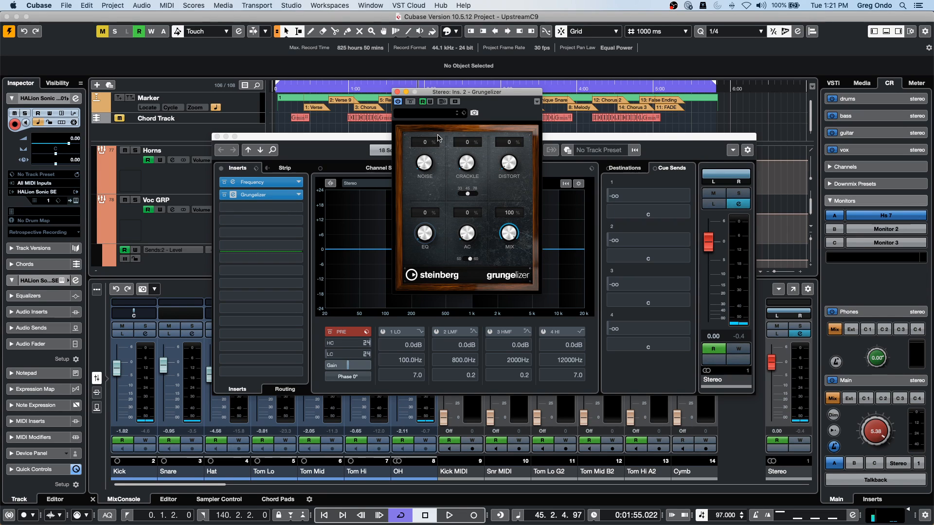
{"action": "left_click", "coordinate": [398, 93]}
{"action": "left_click", "coordinate": [297, 195]}
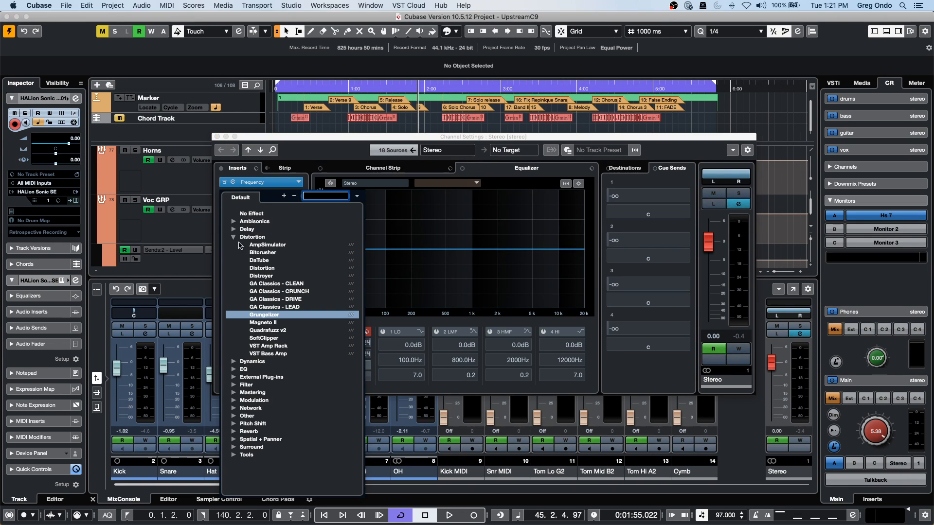
{"action": "left_click", "coordinate": [253, 213]}
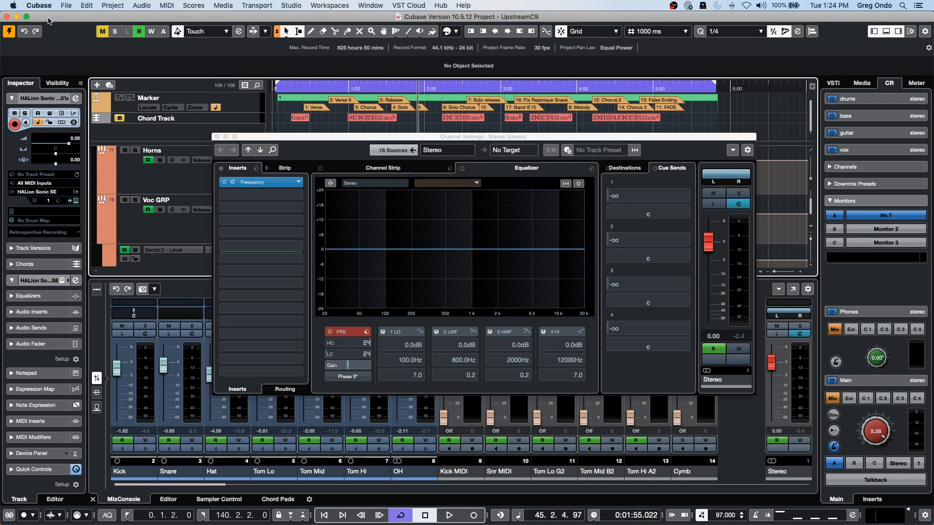
Open the recent project bicycle.cpr, activate it and start playback.
{"action": "left_click", "coordinate": [70, 7]}
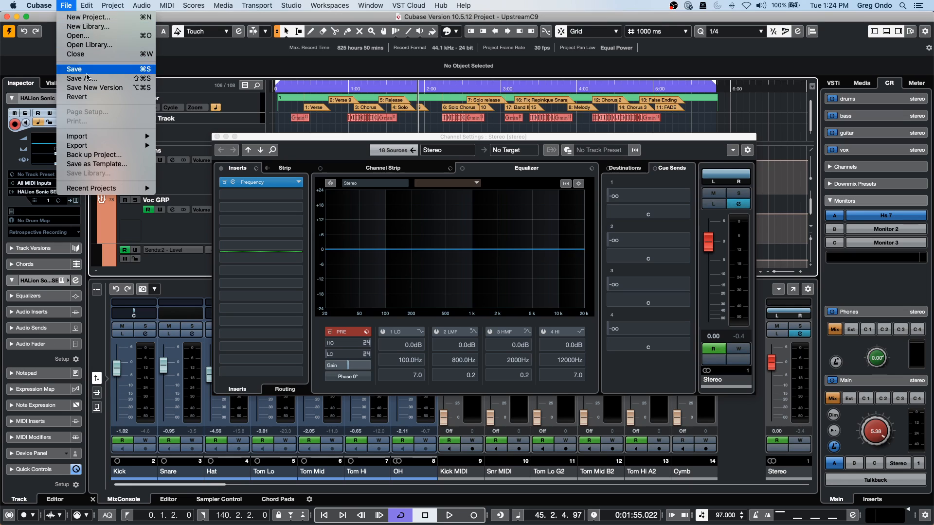
{"action": "mouse_move", "coordinate": [96, 191]}
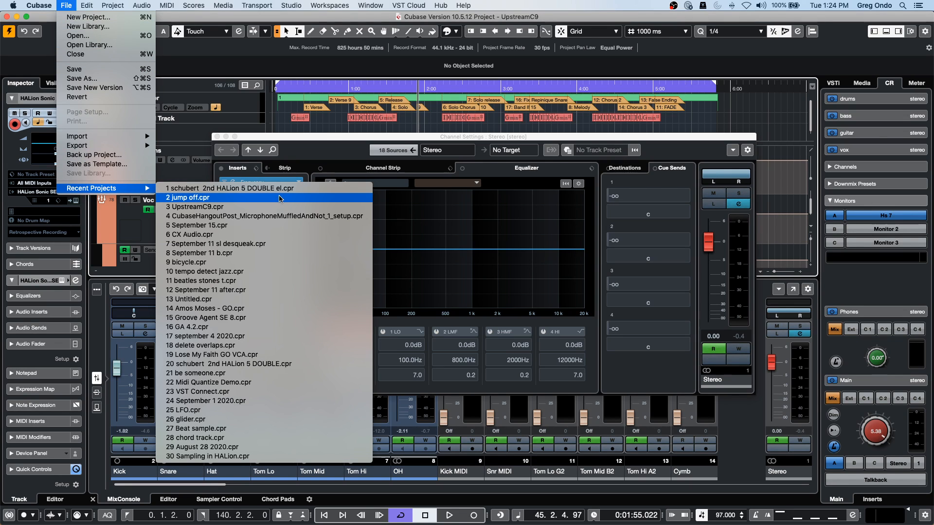
{"action": "left_click", "coordinate": [285, 262]}
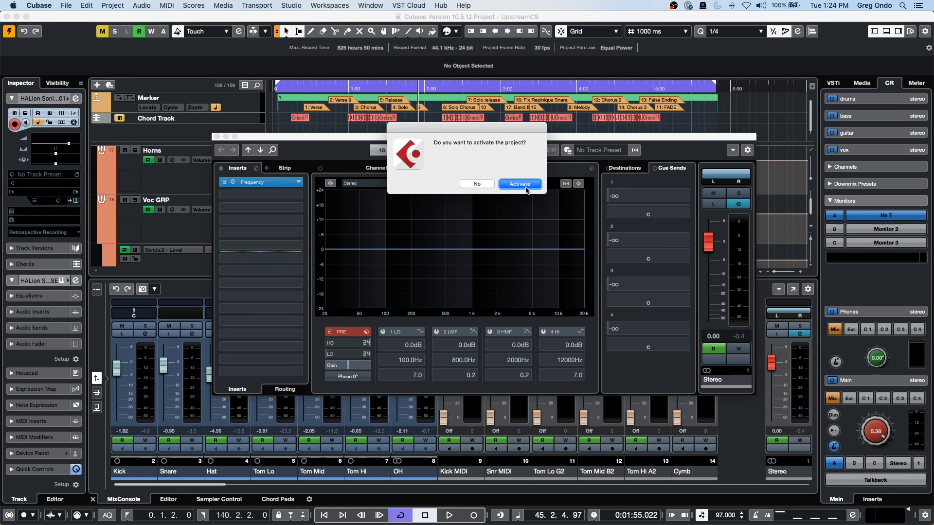
{"action": "left_click", "coordinate": [519, 184]}
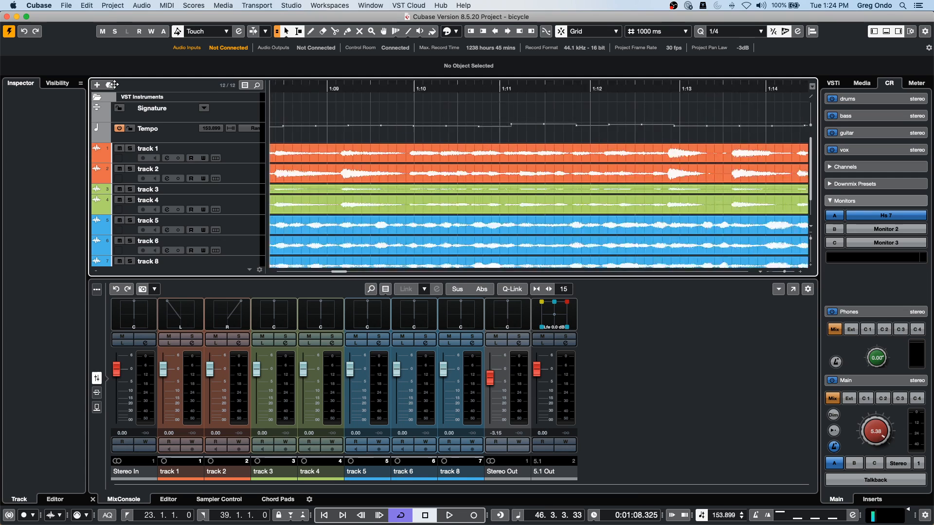
{"action": "key", "text": "space"}
{"action": "scroll", "coordinate": [324, 109], "scroll_direction": "down", "scroll_amount": 2}
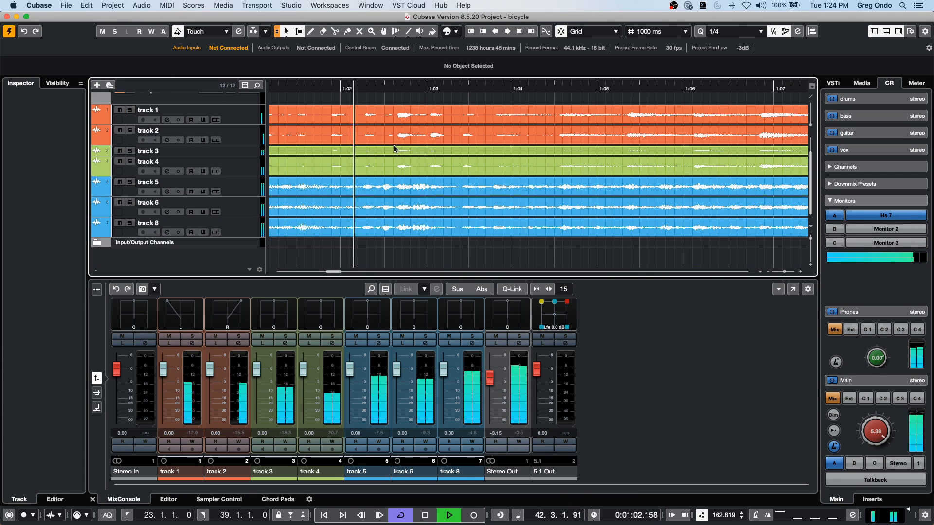
Show the whole arrangement and play the project briefly from near its beginning, stopping after about two seconds.
{"action": "key", "text": "space"}
{"action": "left_click_drag", "start_coordinate": [321, 90], "coordinate": [81, 23]}
{"action": "key", "text": "space"}
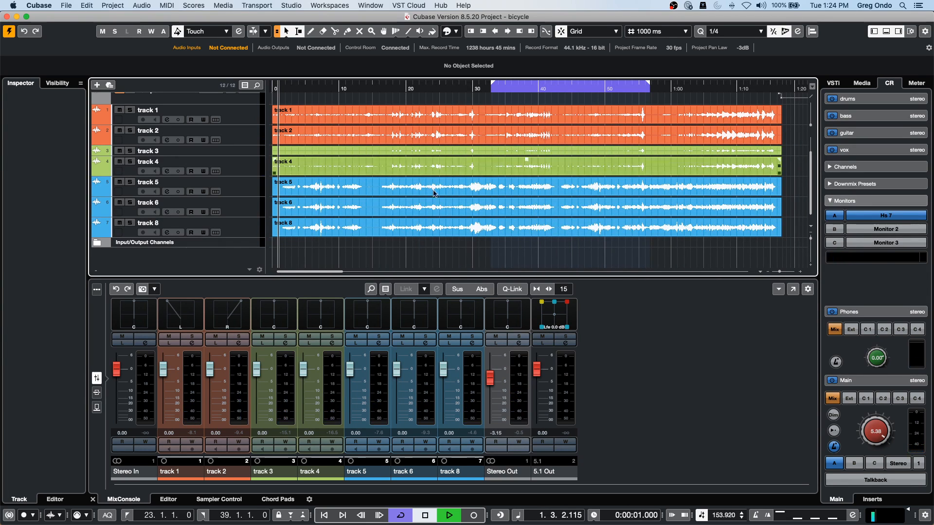
{"action": "key", "text": "space"}
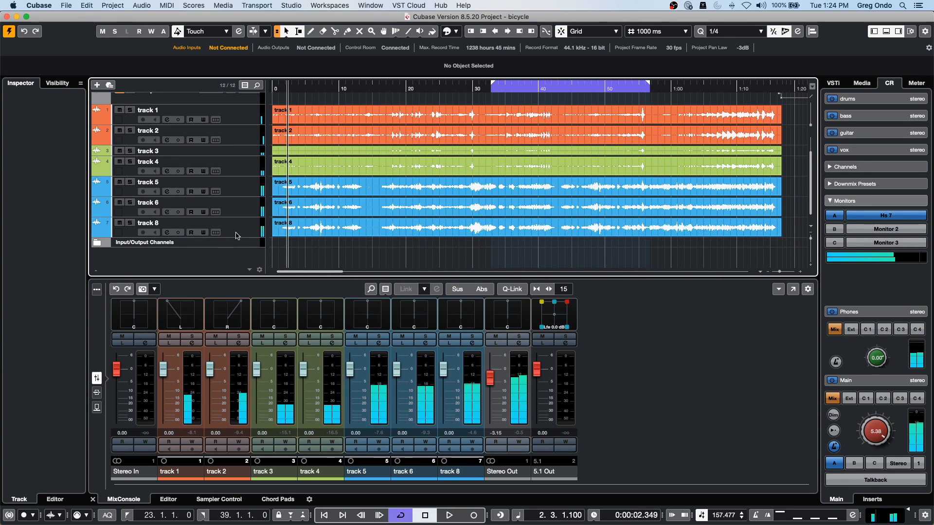
Select tracks 1 to 8 and add a stereo REVerence FX channel to the selected channels, routed to Stereo Out.
{"action": "left_click", "coordinate": [194, 229]}
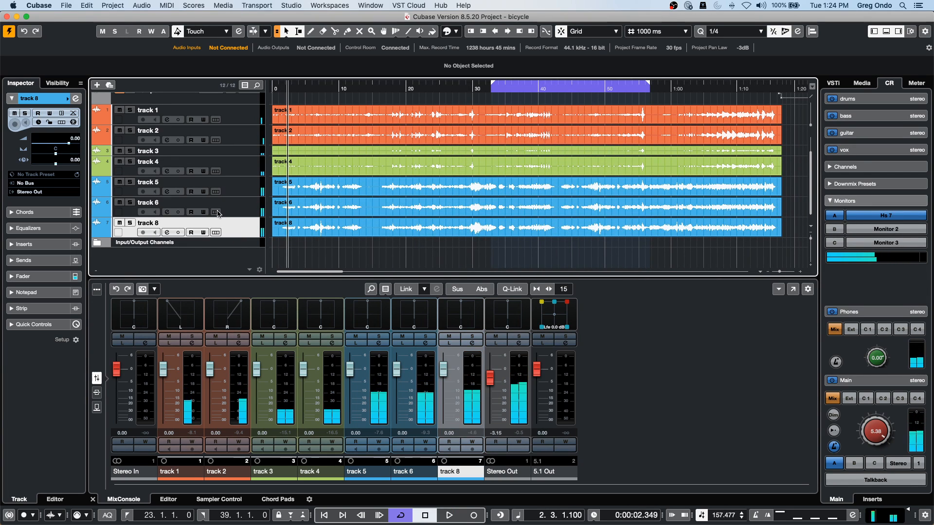
{"action": "left_click", "coordinate": [249, 122], "text": "shift"}
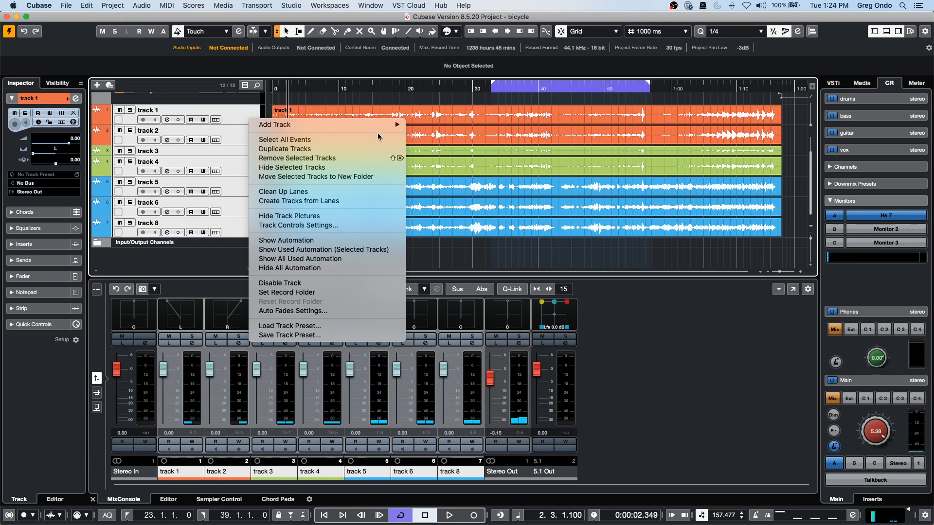
{"action": "mouse_move", "coordinate": [382, 126]}
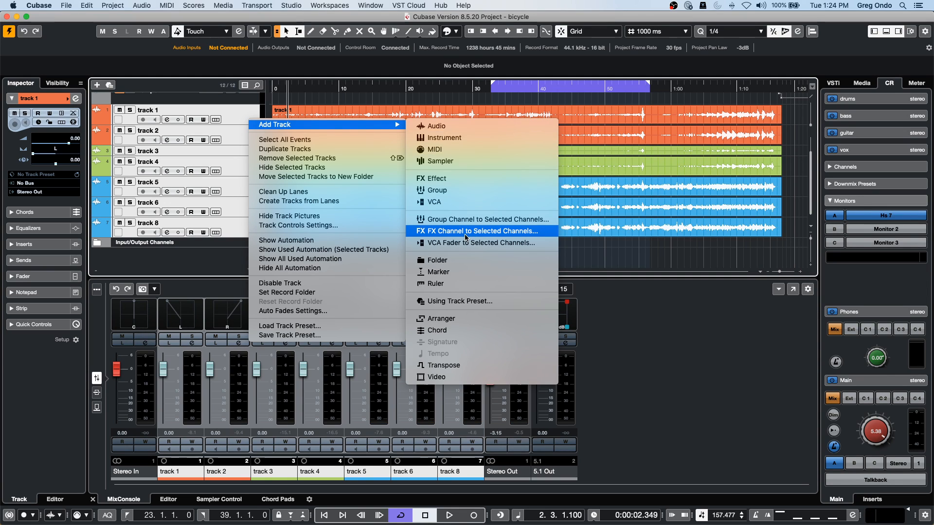
{"action": "left_click", "coordinate": [509, 232]}
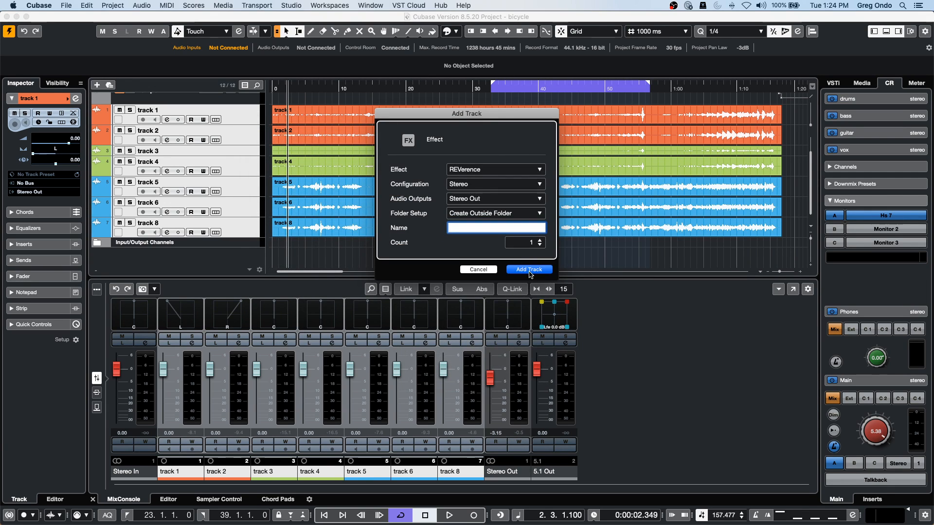
{"action": "key", "text": "Return"}
Browse the REVerence presets and load Live Wooden Church on the FX channel, closing the preset list.
{"action": "left_click_drag", "start_coordinate": [570, 86], "coordinate": [347, 121]}
{"action": "left_click", "coordinate": [479, 160]}
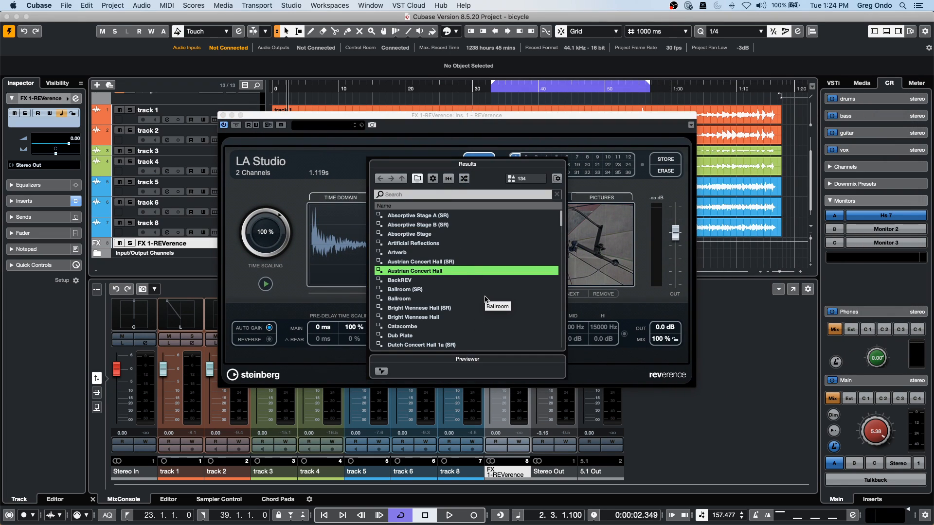
{"action": "scroll", "coordinate": [485, 298], "scroll_direction": "down", "scroll_amount": 2}
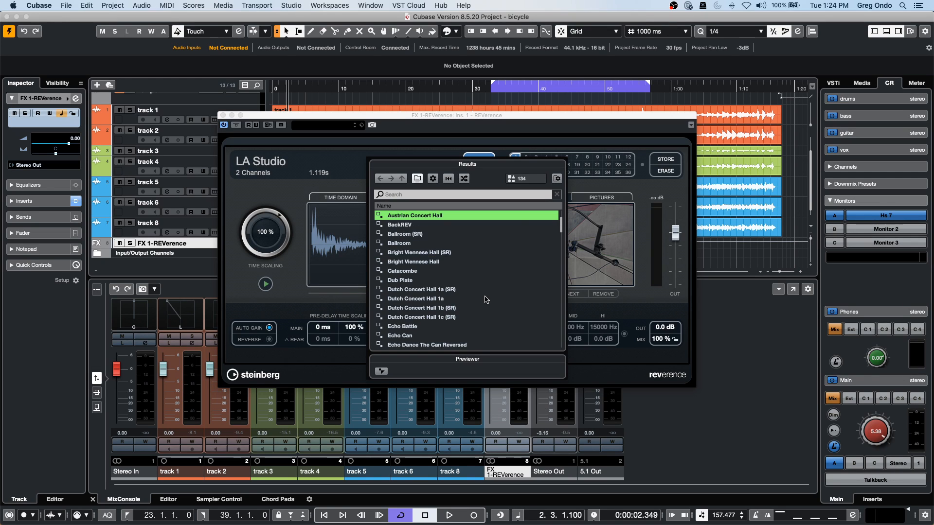
{"action": "scroll", "coordinate": [485, 299], "scroll_direction": "down", "scroll_amount": 2}
{"action": "scroll", "coordinate": [486, 299], "scroll_direction": "down", "scroll_amount": 8}
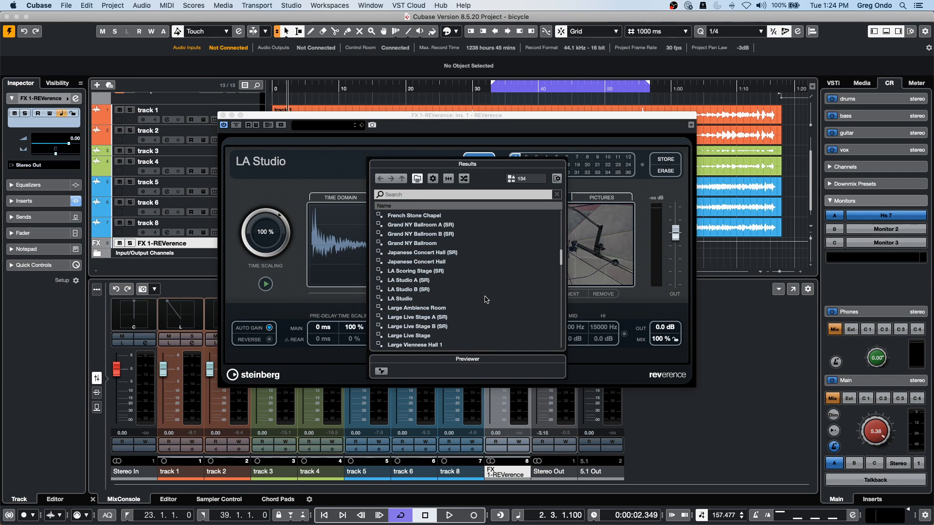
{"action": "scroll", "coordinate": [484, 299], "scroll_direction": "down", "scroll_amount": 3}
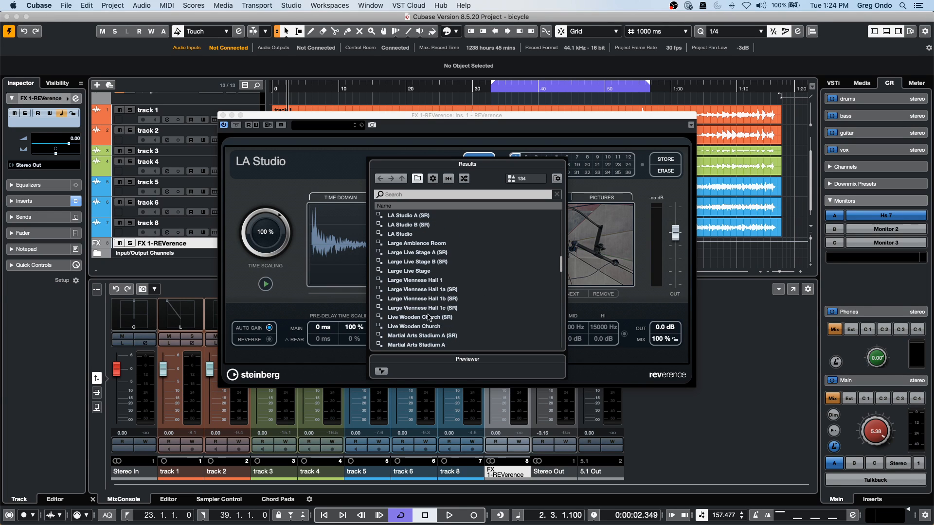
{"action": "left_click", "coordinate": [430, 326]}
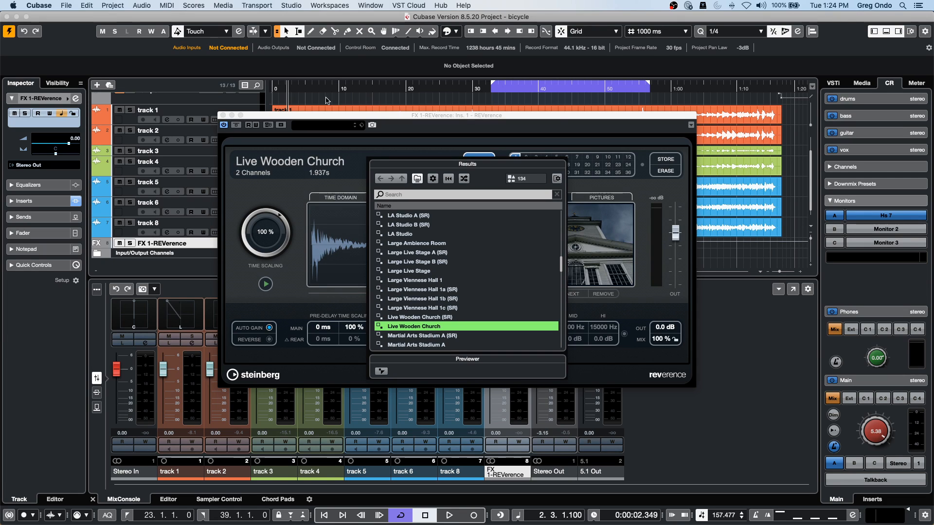
{"action": "left_click", "coordinate": [307, 115]}
Start playback, lower REVerence's output level to -8.5 dB and close the plug-in window.
{"action": "key", "text": "space"}
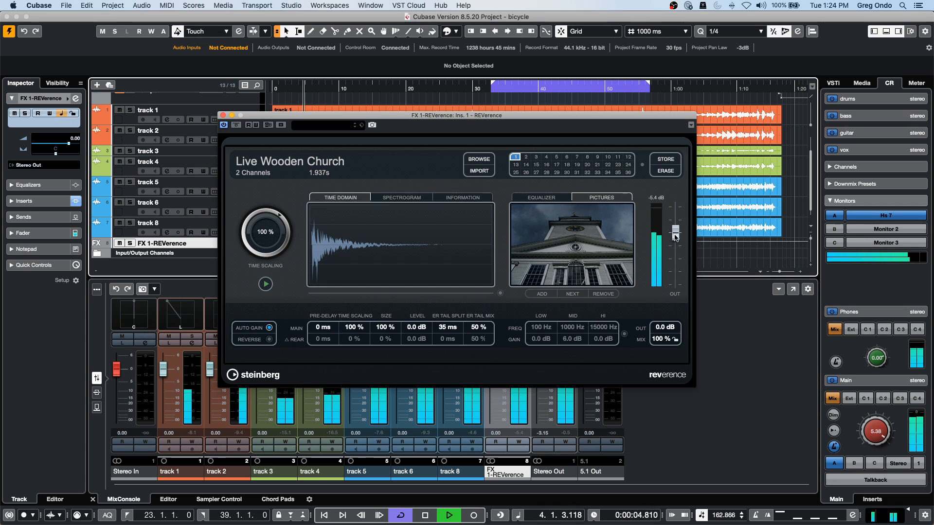
{"action": "left_click_drag", "start_coordinate": [674, 253], "coordinate": [674, 257]}
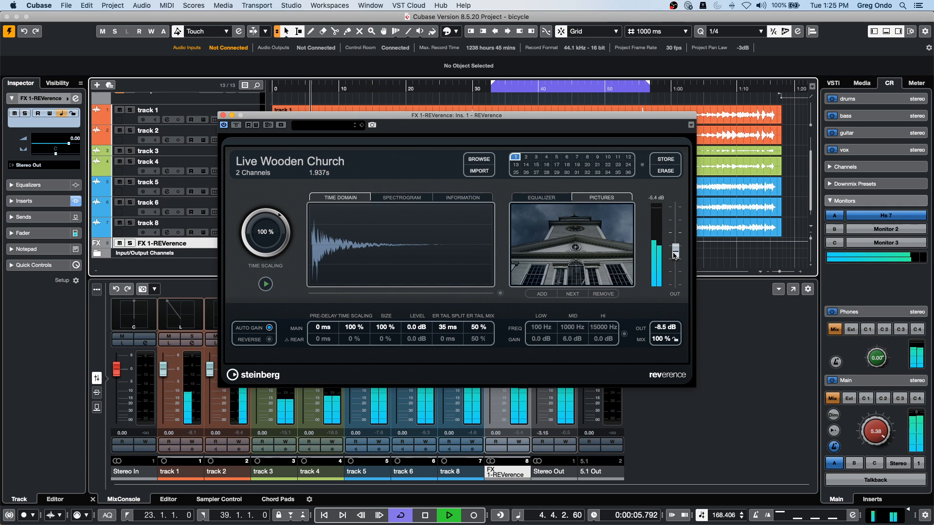
{"action": "left_click", "coordinate": [223, 115]}
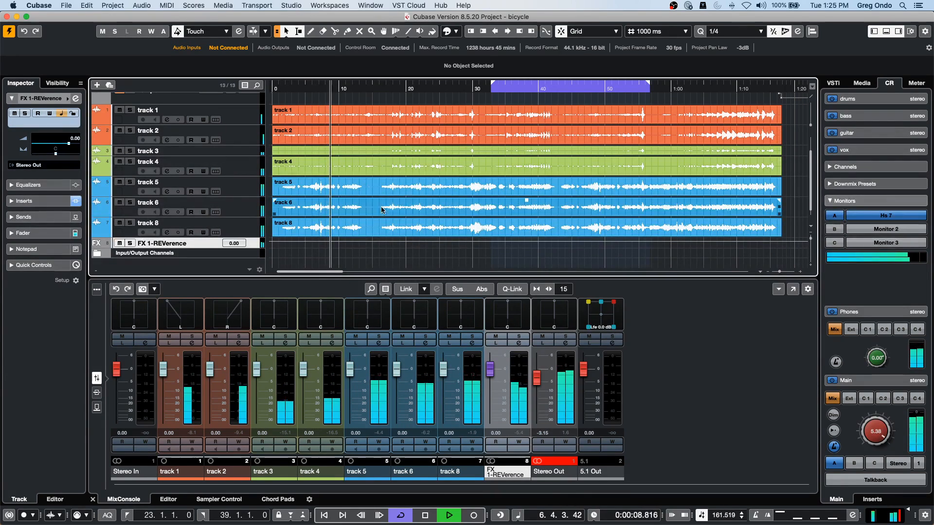
Audition track 5 with the reverb by toggling its Solo and engaging Listen on the FX 1-REVerence channel.
{"action": "left_click", "coordinate": [131, 182]}
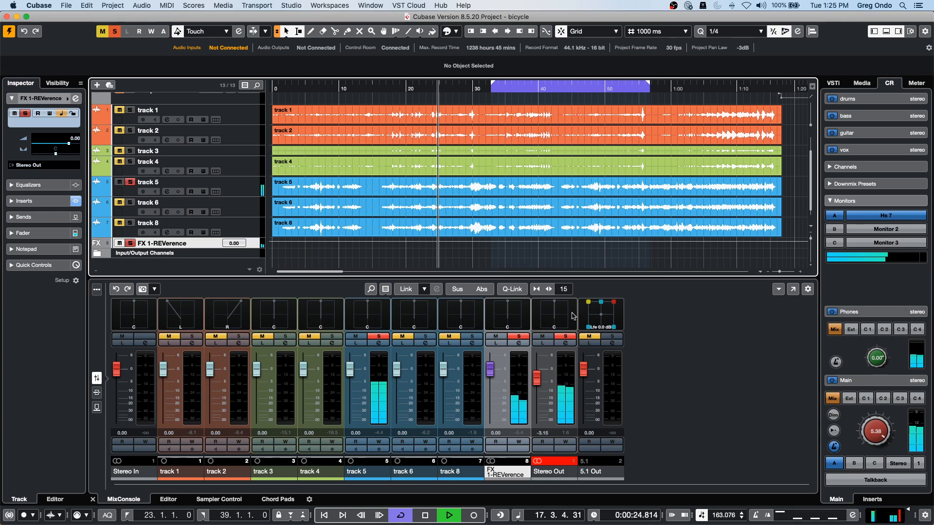
{"action": "left_click", "coordinate": [496, 343]}
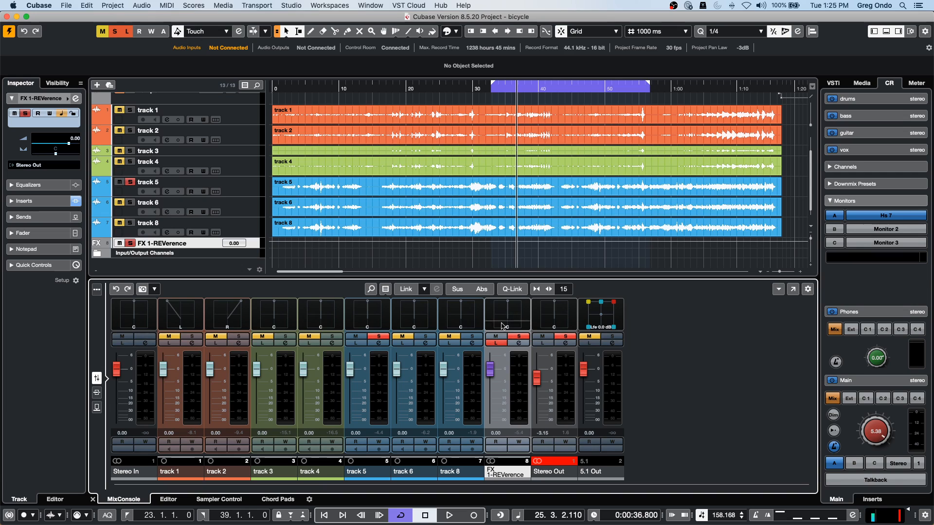
{"action": "left_click", "coordinate": [375, 337]}
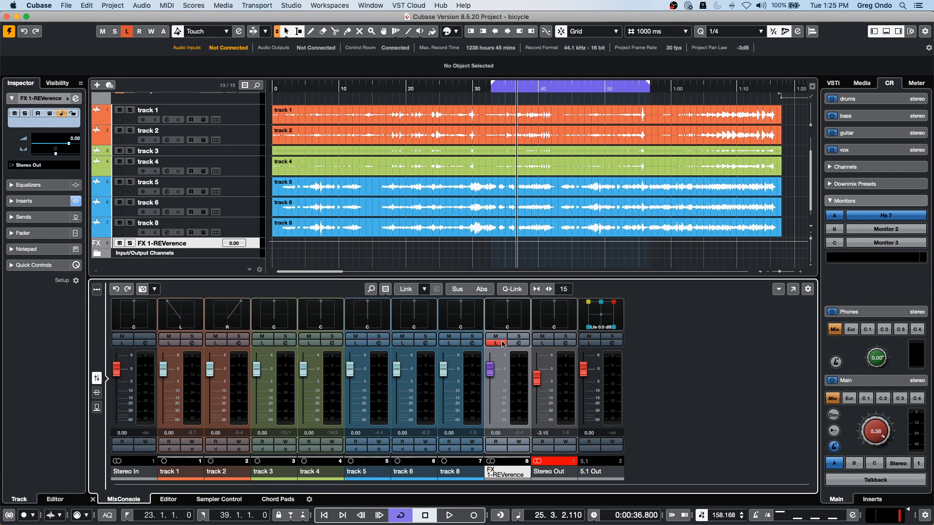
{"action": "left_click", "coordinate": [378, 338]}
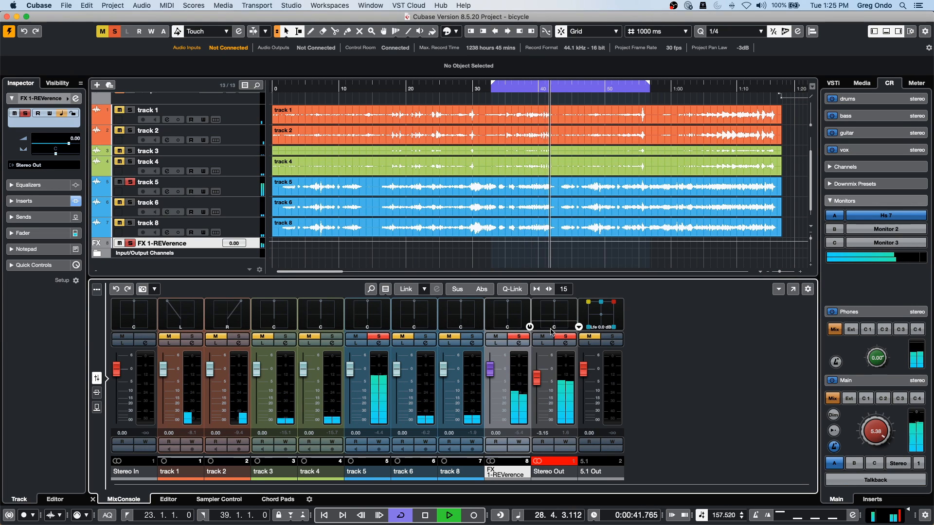
Mute track 5 and audition the FX 1-REVerence channel with Solo and Listen, ending with playback stopped and Solo cleared.
{"action": "left_click", "coordinate": [356, 336]}
{"action": "left_click", "coordinate": [519, 337]}
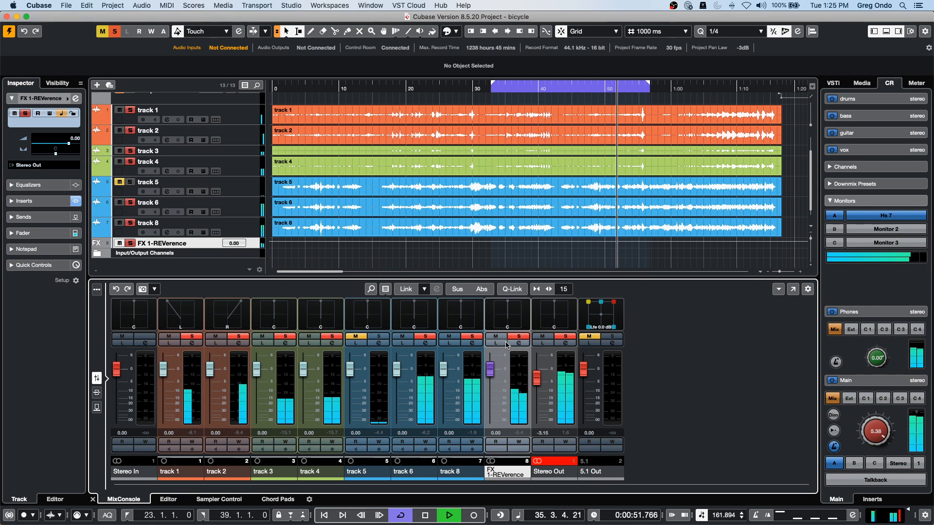
{"action": "left_click", "coordinate": [499, 344]}
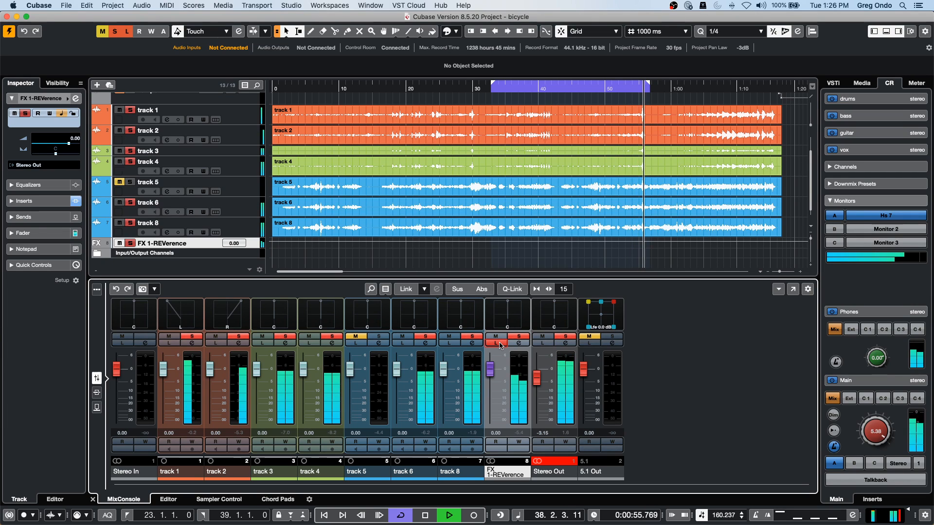
{"action": "key", "text": "space"}
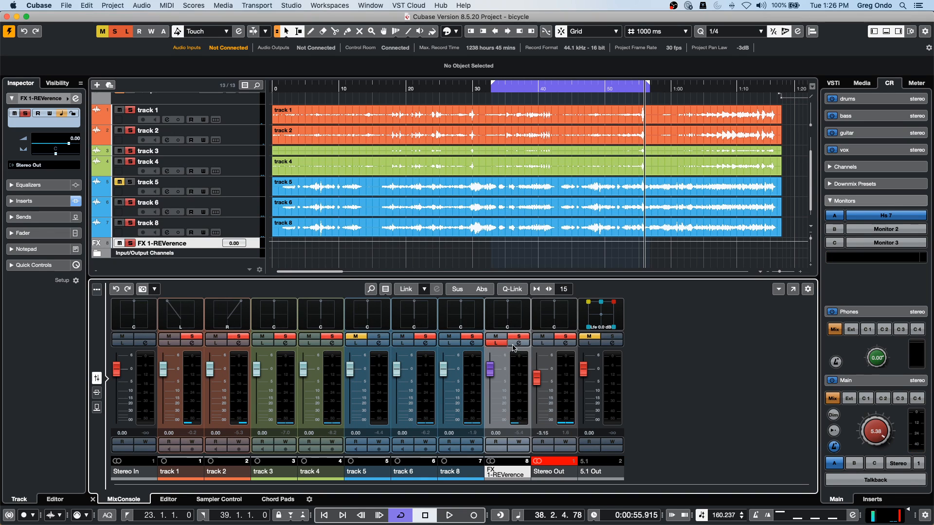
{"action": "left_click", "coordinate": [523, 339]}
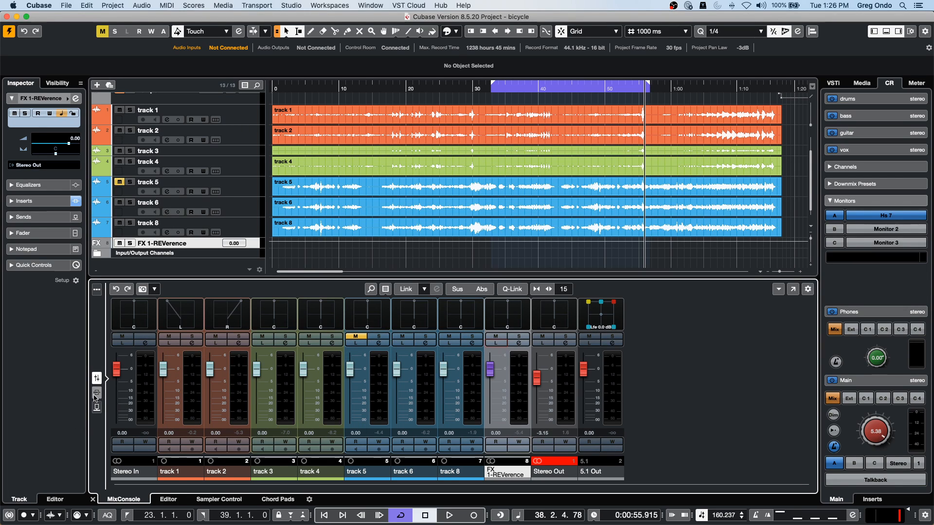
Resume playback, raise the FX 1-REVerence fader to 2.89 dB and enable Listen on that channel.
{"action": "key", "text": "space"}
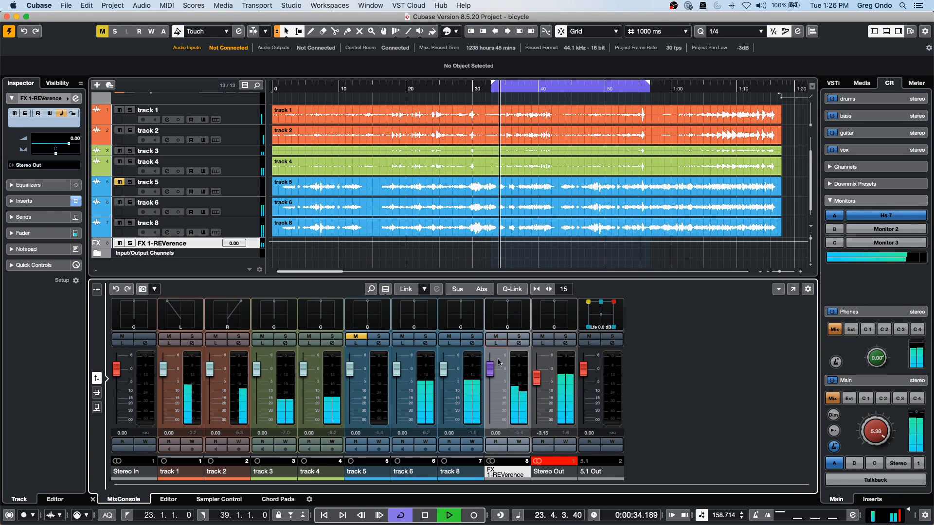
{"action": "left_click_drag", "start_coordinate": [486, 373], "coordinate": [486, 368]}
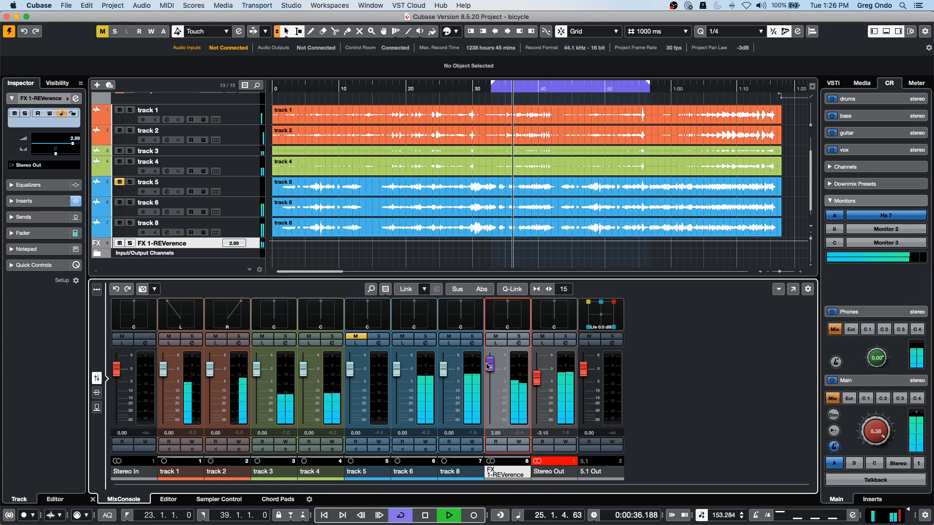
{"action": "left_click", "coordinate": [496, 343]}
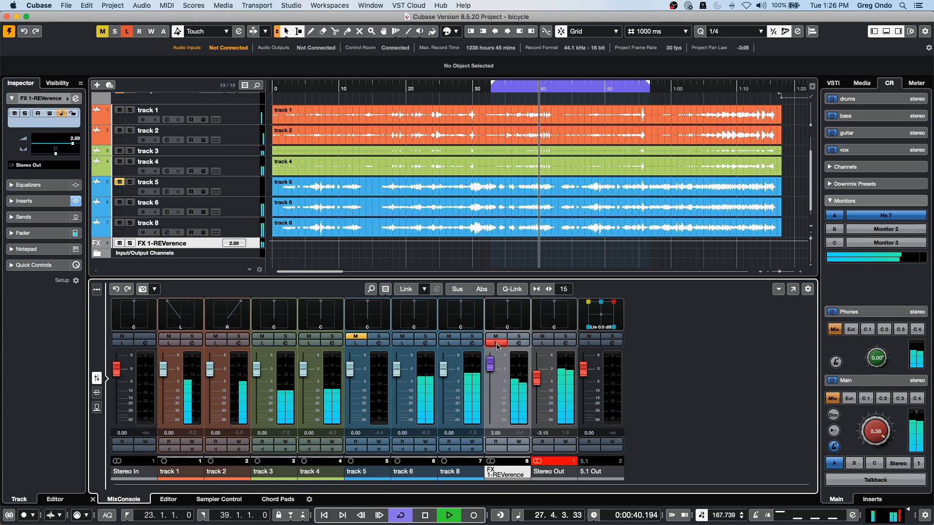
Show the mixer's sends and turn off the REVerence sends on tracks 1, 2, 3, 4, 6 and 8.
{"action": "left_click", "coordinate": [96, 408]}
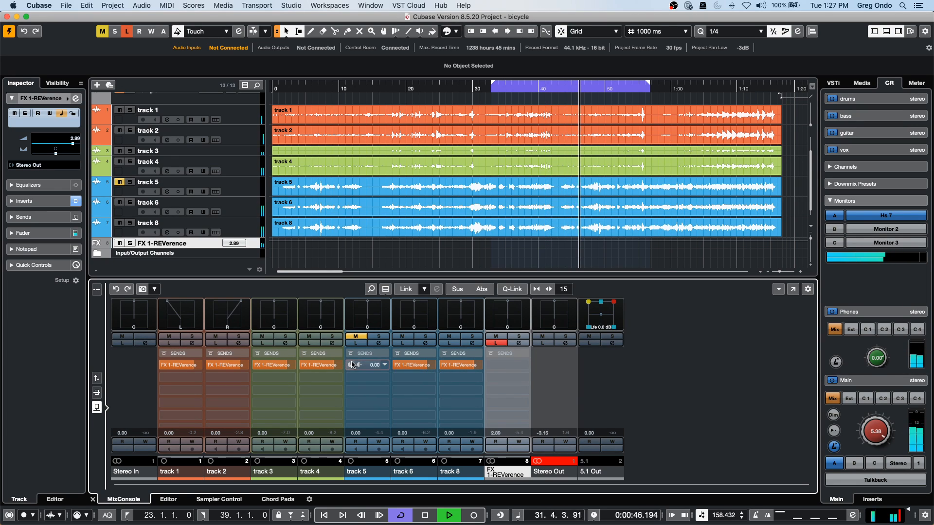
{"action": "left_click", "coordinate": [210, 365]}
{"action": "left_click", "coordinate": [257, 365]}
{"action": "left_click", "coordinate": [303, 365]}
{"action": "left_click", "coordinate": [397, 365]}
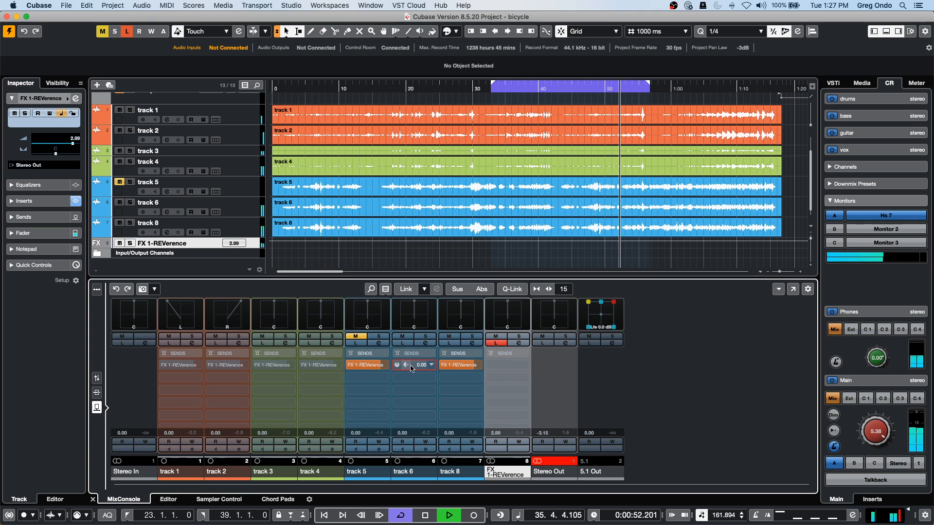
{"action": "left_click", "coordinate": [444, 364]}
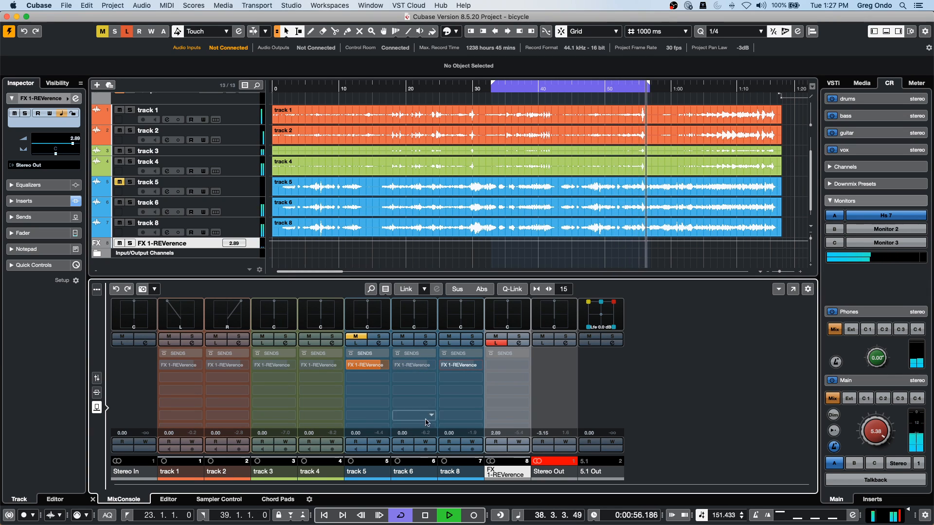
Open the MixConsole Snapshot Recall Settings to check the recall options, and close the dialog with its choices accepted.
{"action": "mouse_move", "coordinate": [361, 368]}
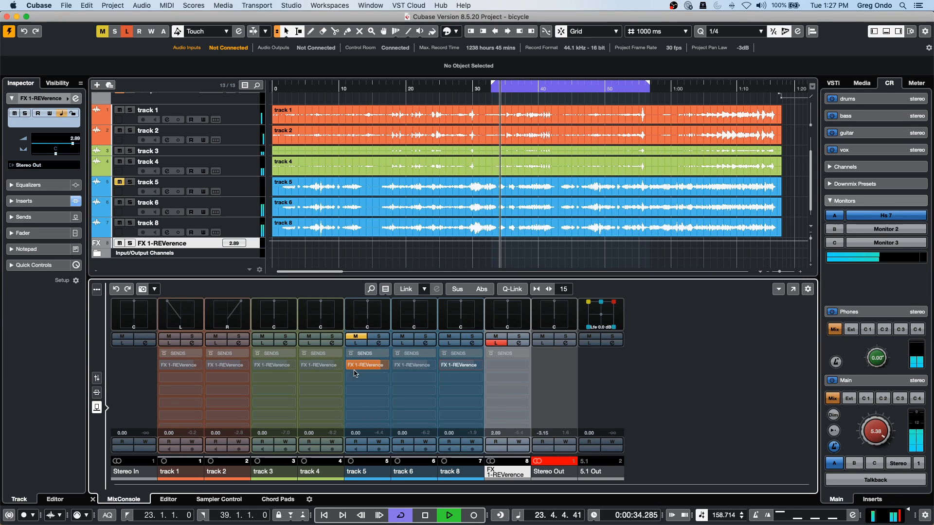
{"action": "mouse_move", "coordinate": [167, 366]}
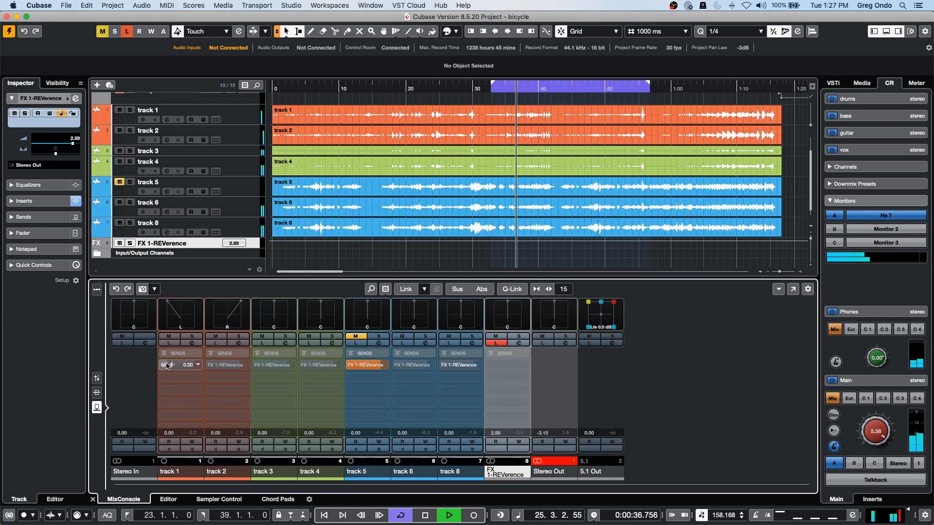
{"action": "left_click", "coordinate": [155, 290]}
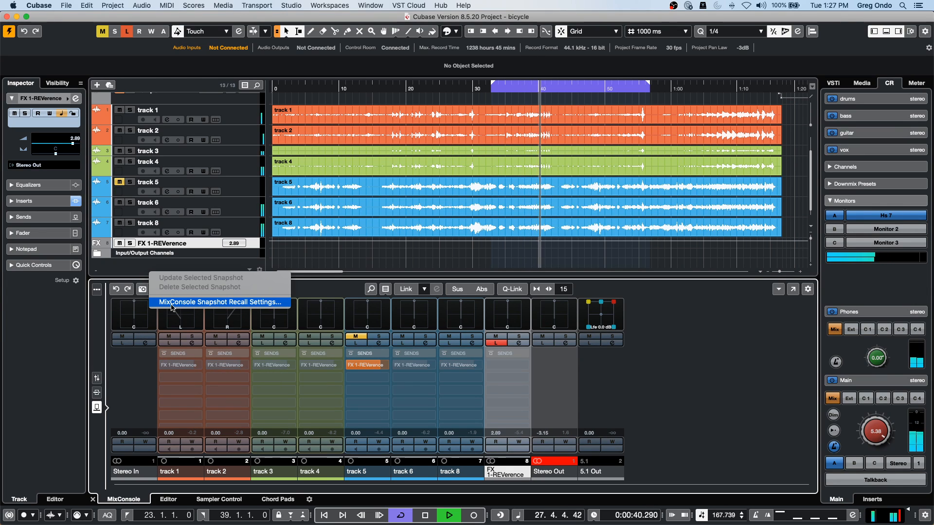
{"action": "left_click", "coordinate": [172, 303]}
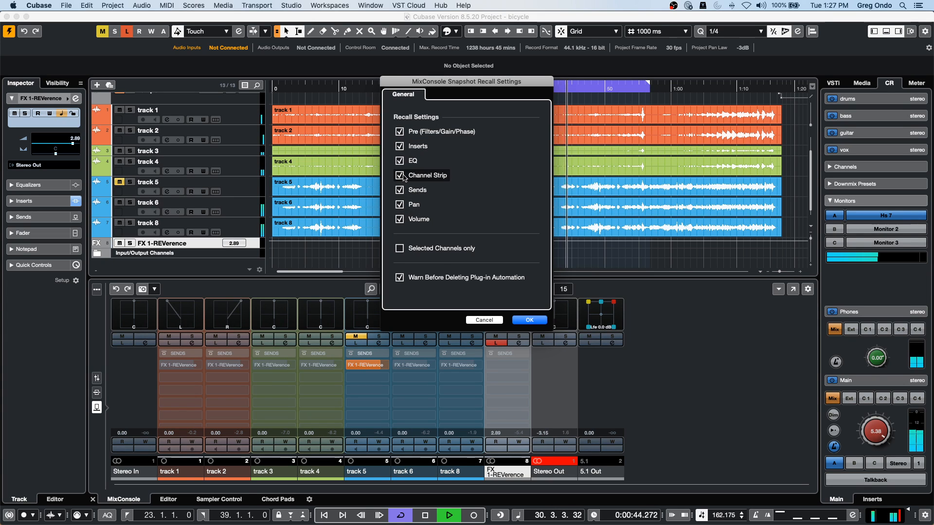
{"action": "left_click", "coordinate": [532, 321]}
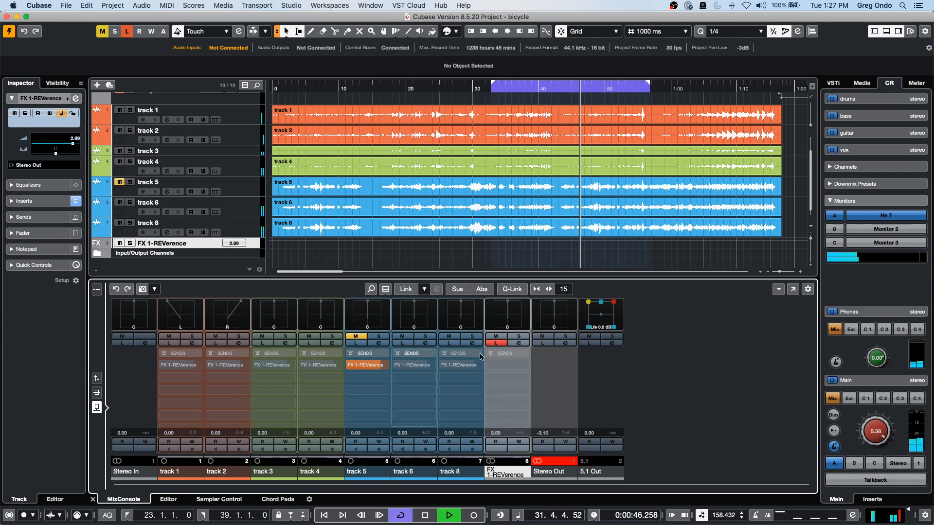
Turn the REVerence sends back on for tracks 1, 2, 3, 4, 6 and 8.
{"action": "left_click", "coordinate": [163, 365]}
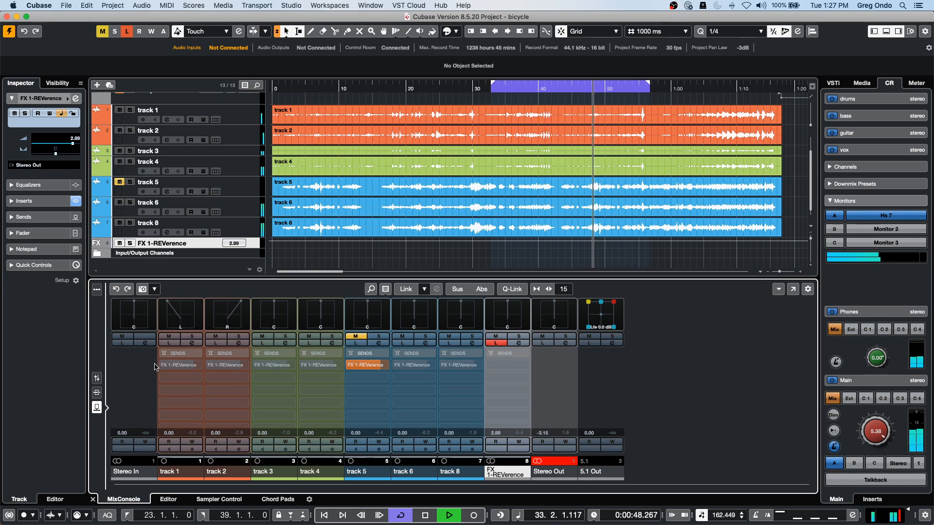
{"action": "left_click", "coordinate": [211, 365]}
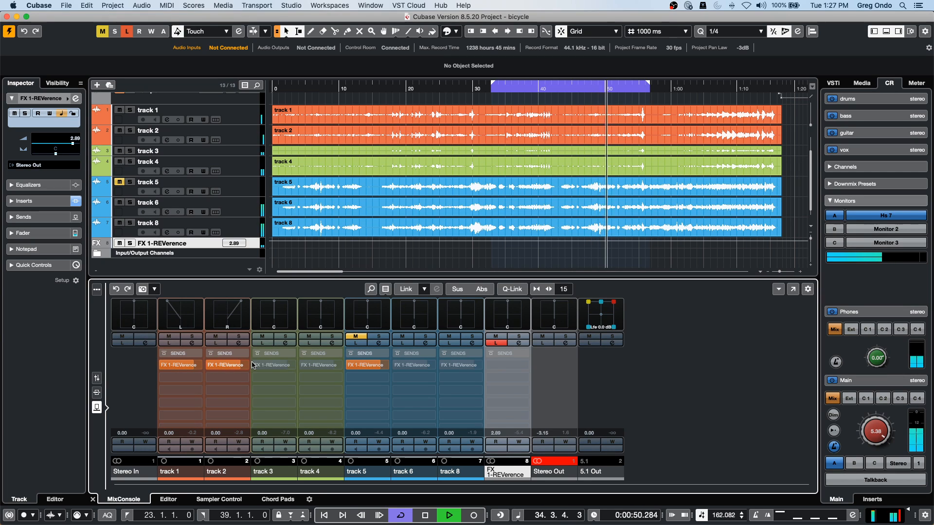
{"action": "left_click", "coordinate": [257, 365]}
{"action": "left_click", "coordinate": [304, 365]}
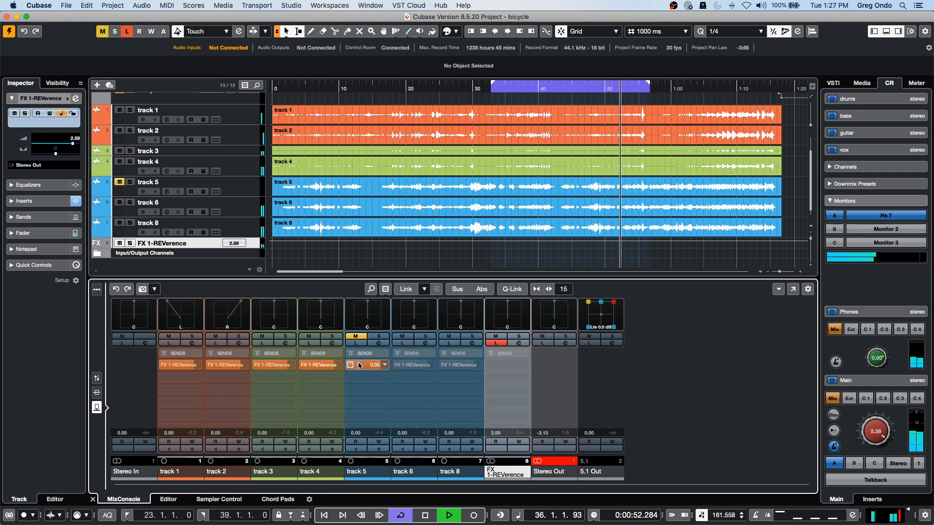
{"action": "left_click", "coordinate": [413, 365]}
{"action": "left_click", "coordinate": [460, 365]}
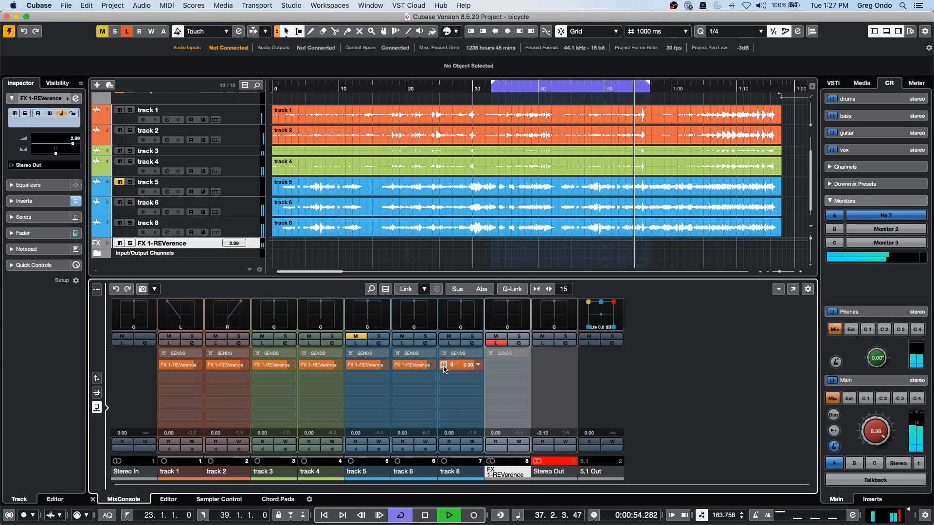
Disable Listen on the FX 1-REVerence channel and save the current mix as a MixConsole snapshot.
{"action": "left_click", "coordinate": [495, 343]}
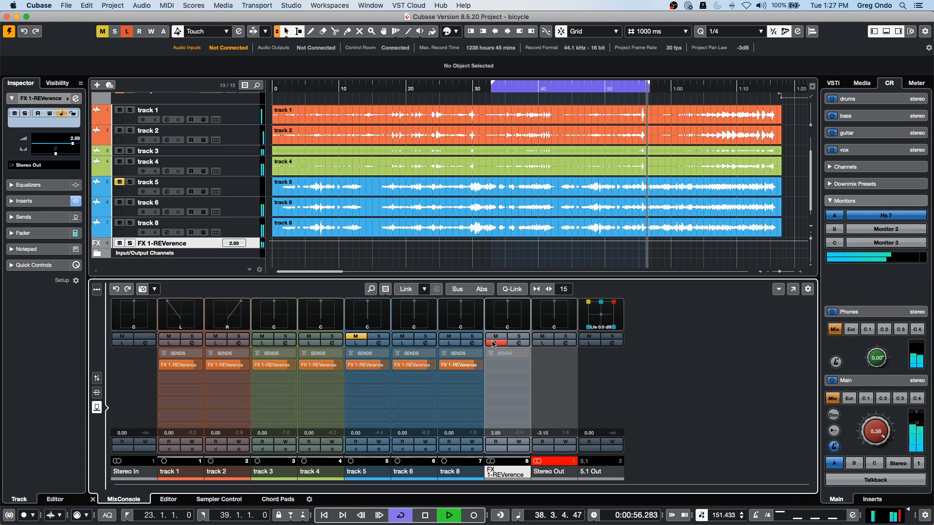
{"action": "left_click", "coordinate": [154, 289]}
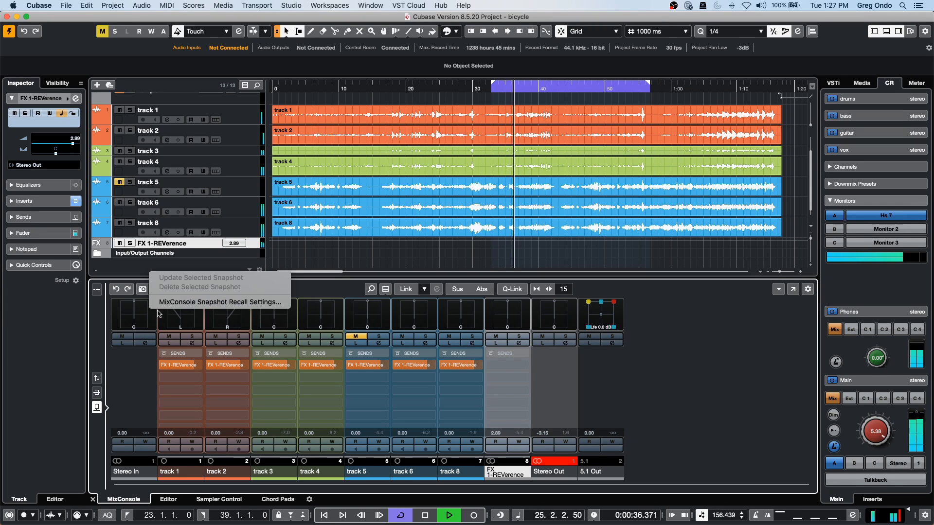
{"action": "left_click", "coordinate": [176, 303]}
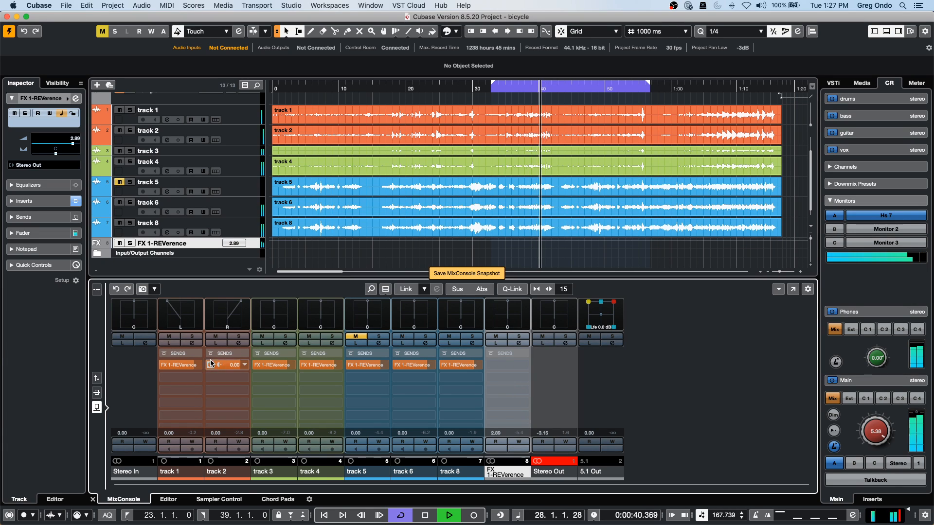
Turn off the REVerence sends on tracks 1, 2, 3, 4, 6 and 8, and save a second MixConsole snapshot.
{"action": "left_click", "coordinate": [163, 365]}
{"action": "left_click", "coordinate": [210, 365]}
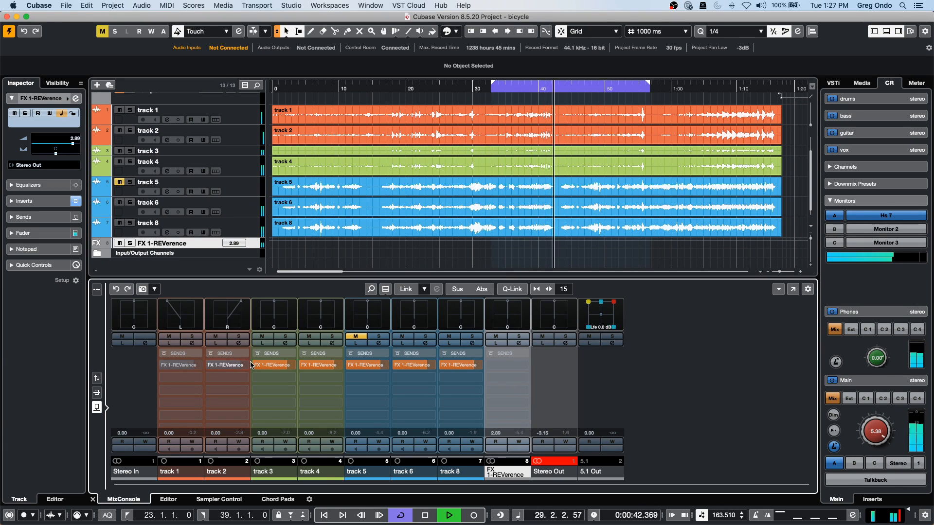
{"action": "left_click", "coordinate": [257, 366]}
{"action": "left_click", "coordinate": [303, 365]}
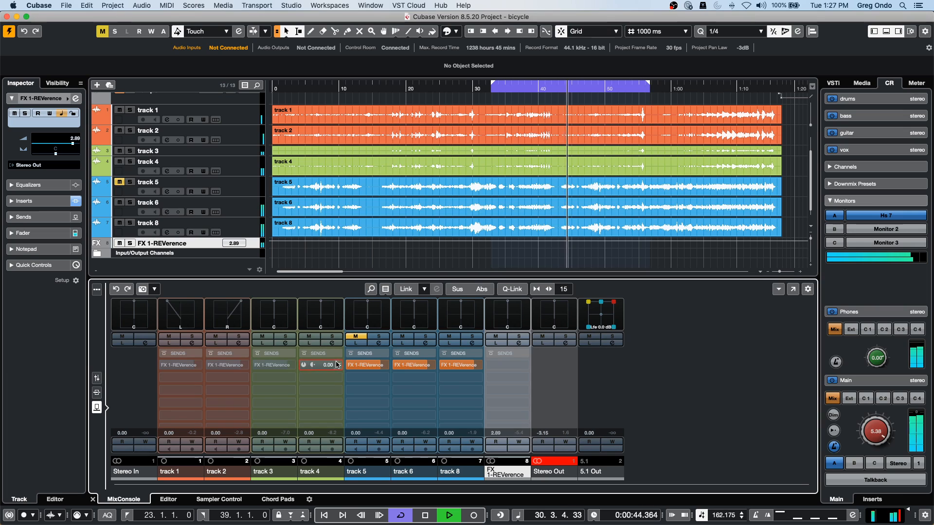
{"action": "left_click", "coordinate": [397, 365]}
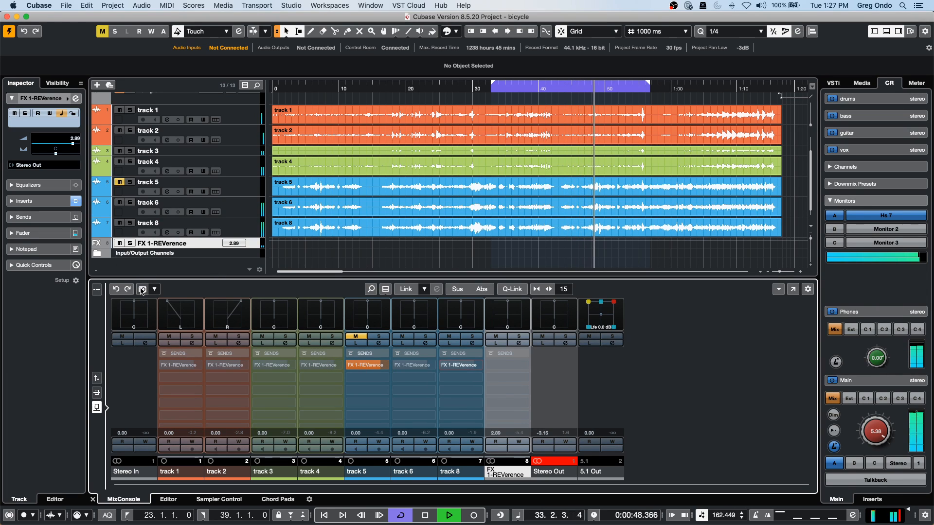
{"action": "mouse_move", "coordinate": [337, 367]}
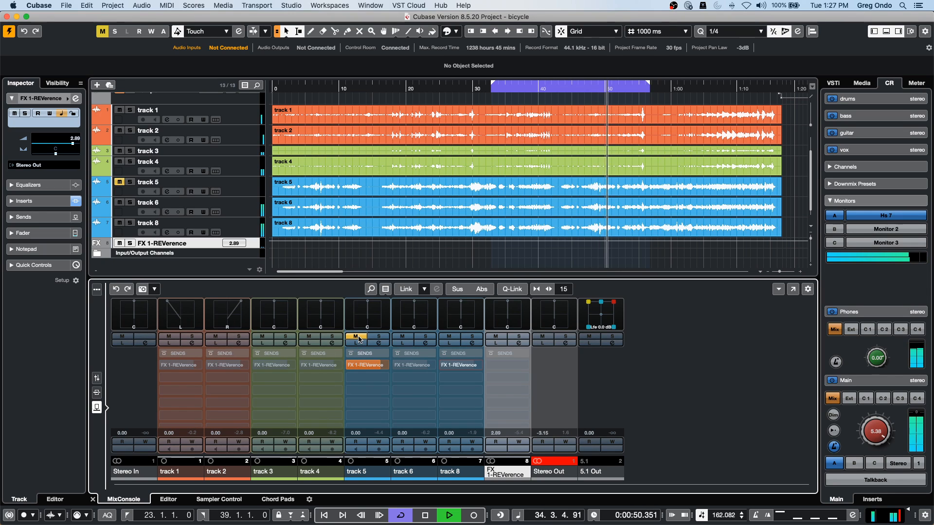
Enable Listen on the FX 1-REVerence channel and recall Snapshot 1, accepting the deletion of insert automation.
{"action": "left_click", "coordinate": [496, 343]}
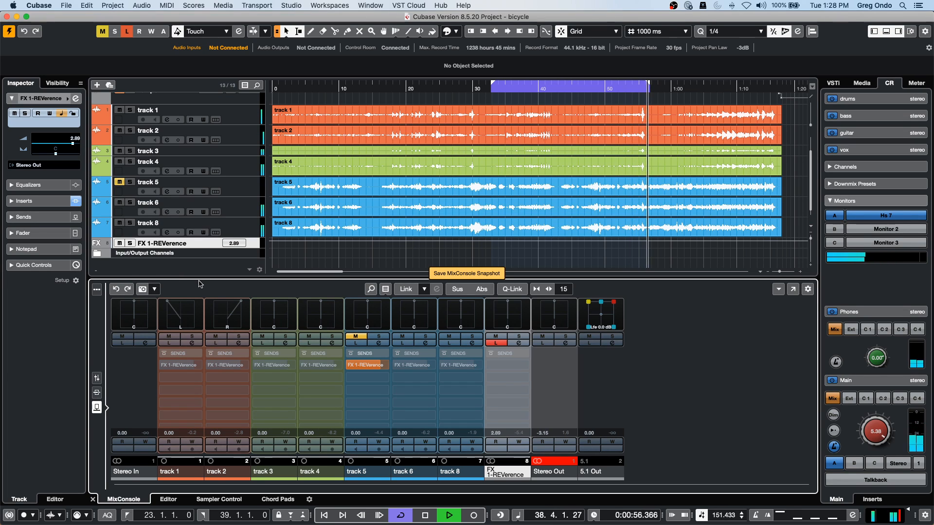
{"action": "left_click", "coordinate": [154, 289]}
{"action": "left_click", "coordinate": [166, 281]}
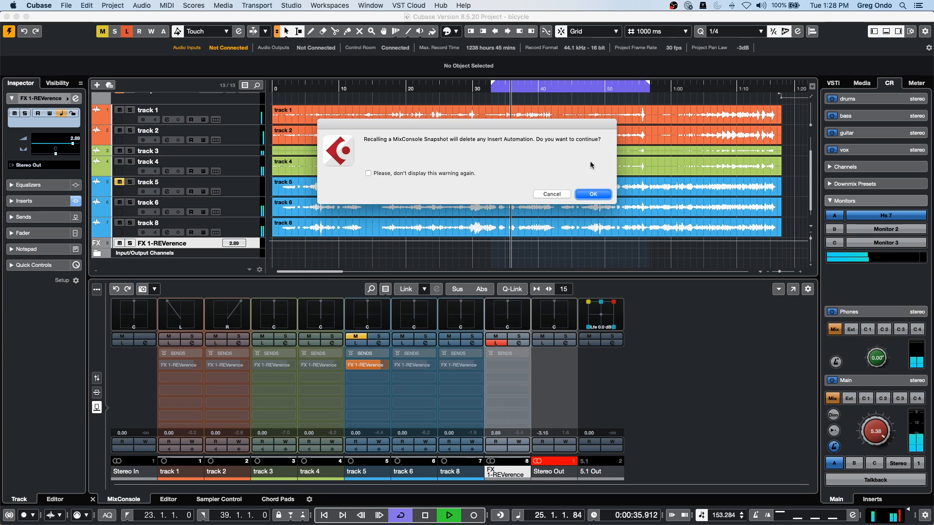
{"action": "left_click", "coordinate": [593, 194]}
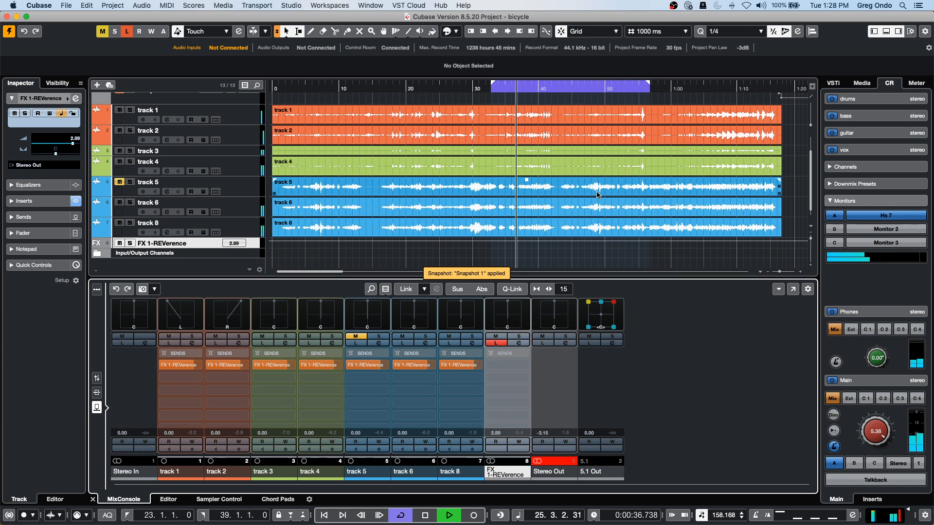
Recall Snapshot 2, accepting the deletion of insert automation, and stop playback.
{"action": "left_click", "coordinate": [153, 288]}
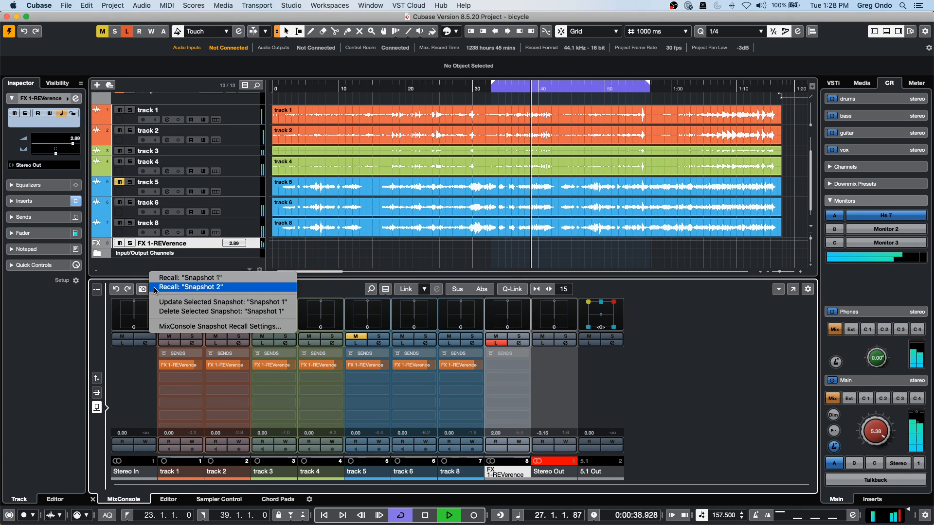
{"action": "left_click", "coordinate": [188, 287]}
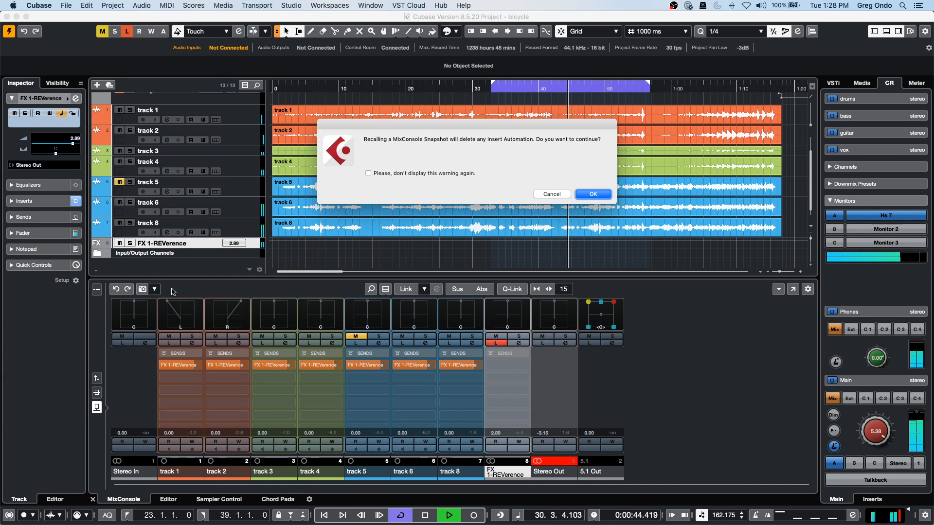
{"action": "left_click", "coordinate": [591, 194]}
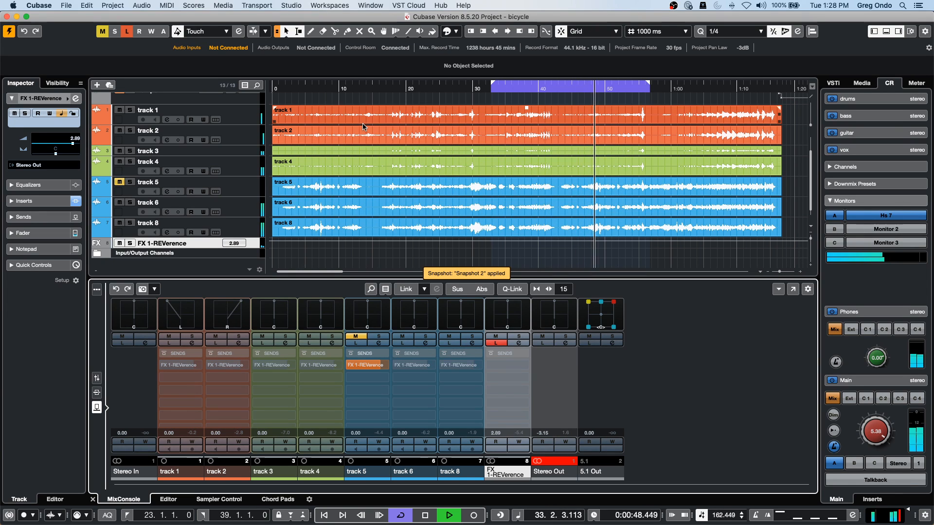
{"action": "key", "text": "space"}
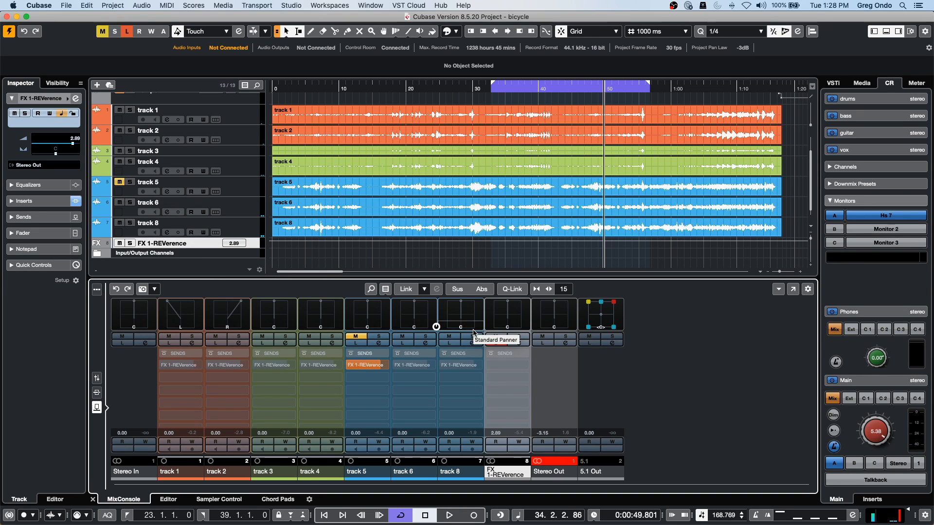
Open the recent project September 15.cpr.
{"action": "left_click", "coordinate": [462, 226]}
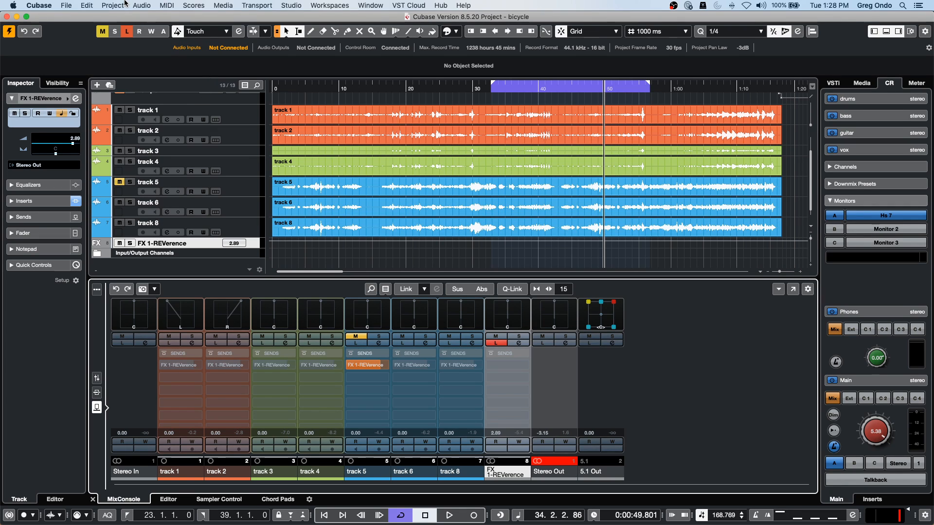
{"action": "left_click", "coordinate": [72, 6]}
{"action": "mouse_move", "coordinate": [93, 188]}
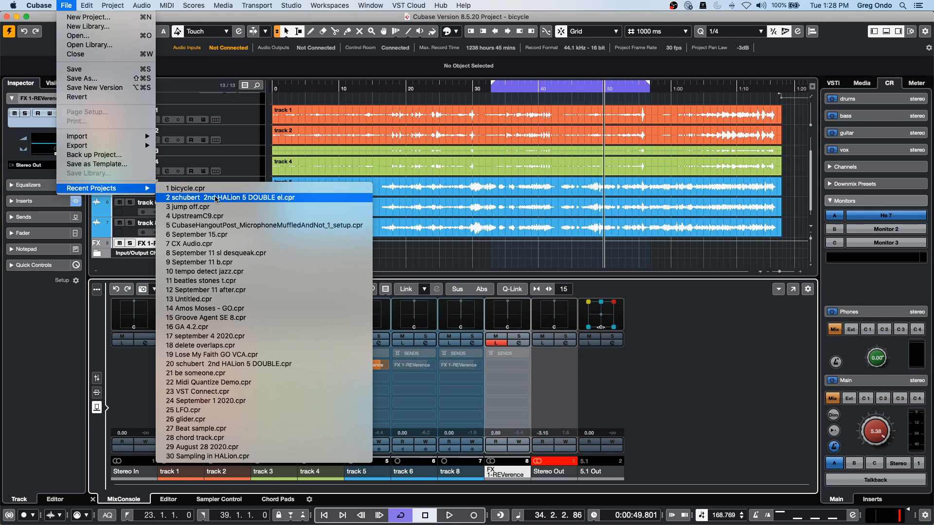
{"action": "left_click", "coordinate": [227, 235]}
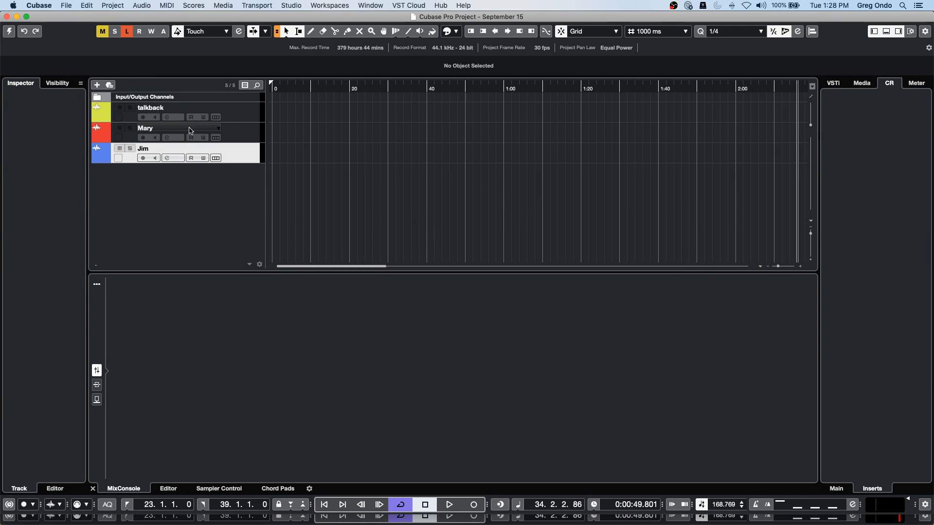
Try to record-enable the second and third audio tracks, and activate the September 15 project.
{"action": "left_click", "coordinate": [248, 111]}
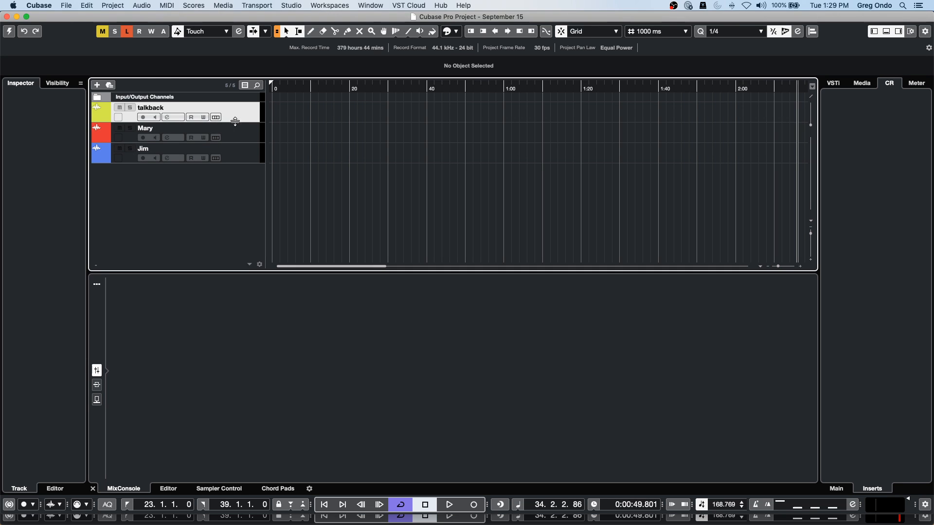
{"action": "left_click", "coordinate": [145, 140]}
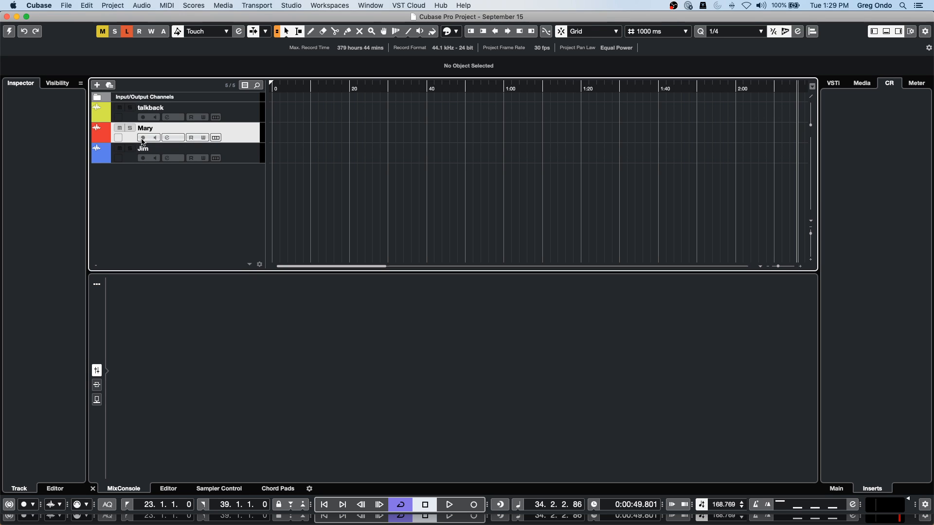
{"action": "left_click", "coordinate": [143, 159]}
{"action": "left_click", "coordinate": [8, 32]}
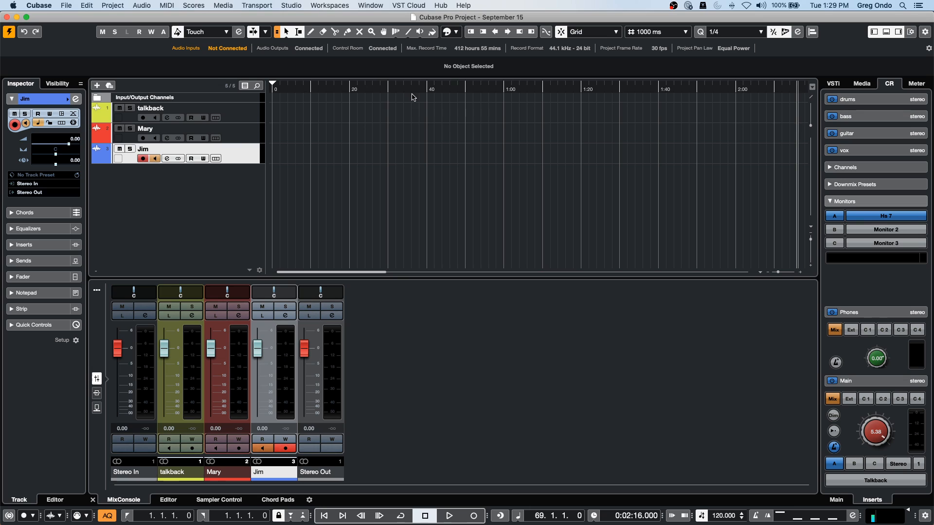
Record-enable the two audio tracks below talkback, and select the talkback track with its own record enable switched off.
{"action": "left_click", "coordinate": [143, 138]}
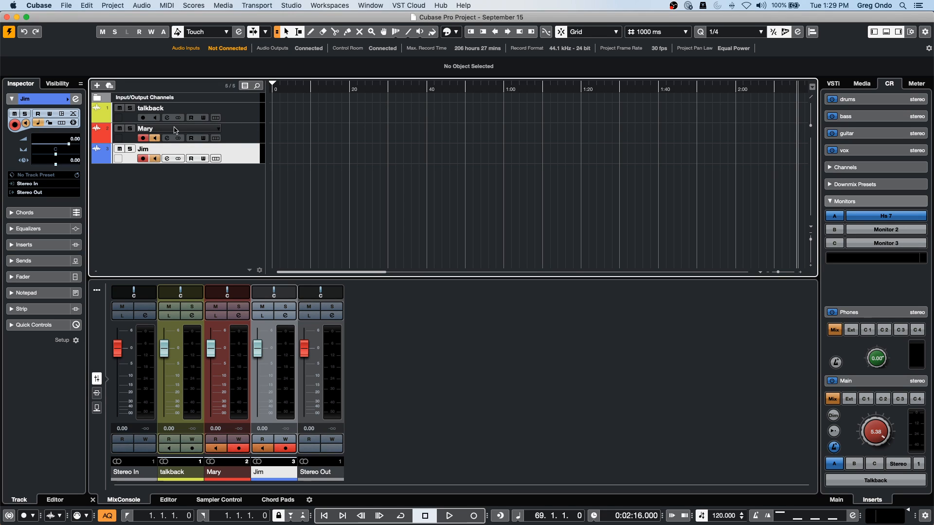
{"action": "left_click", "coordinate": [238, 114]}
{"action": "left_click", "coordinate": [143, 159]}
{"action": "left_click", "coordinate": [143, 119]}
In the Control Room audio connections, assign the Talkback channel to the Steinberg UR24C device with port UR24C Input 2.
{"action": "left_click", "coordinate": [229, 5]}
{"action": "mouse_move", "coordinate": [254, 5]}
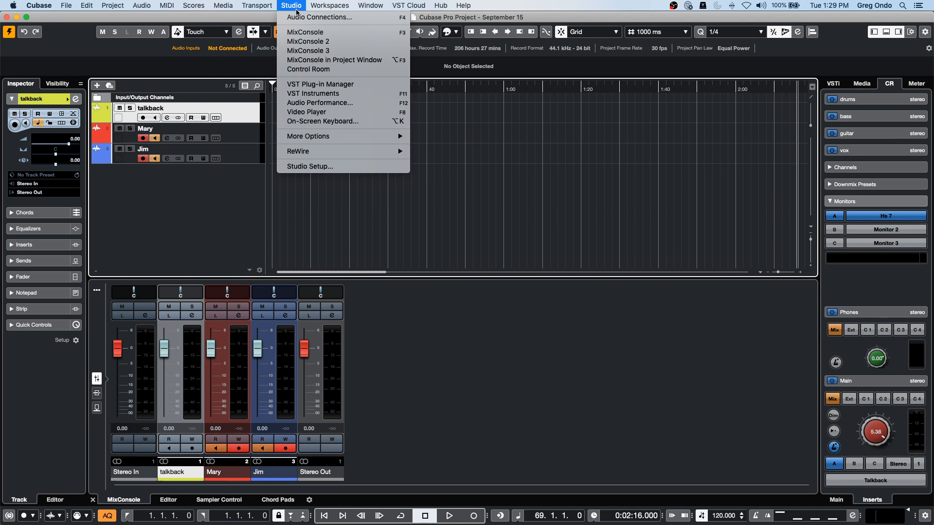
{"action": "left_click", "coordinate": [301, 18]}
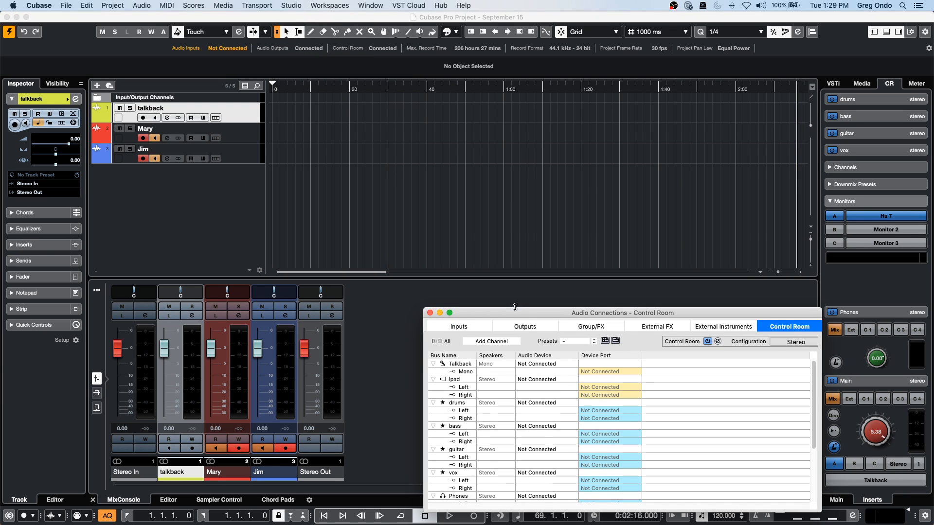
{"action": "left_click_drag", "start_coordinate": [517, 315], "coordinate": [328, 169]}
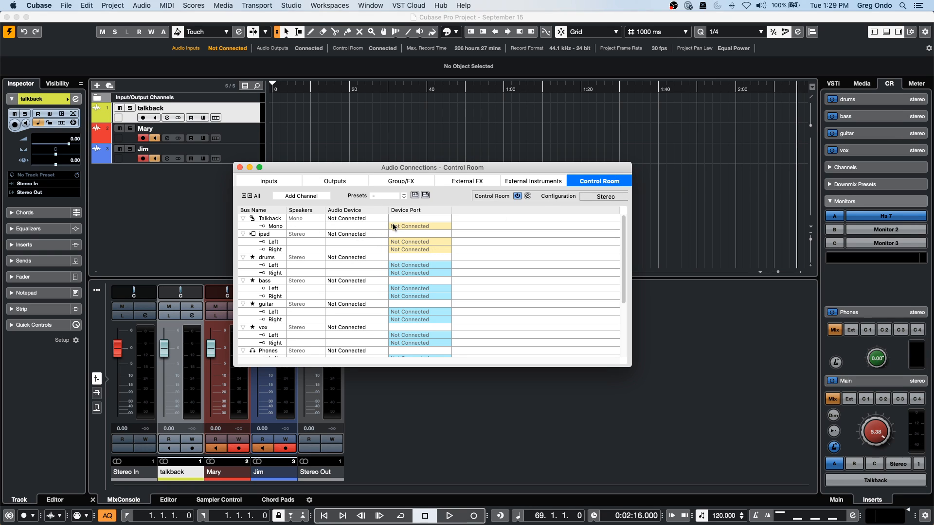
{"action": "left_click", "coordinate": [348, 218]}
{"action": "left_click", "coordinate": [364, 241]}
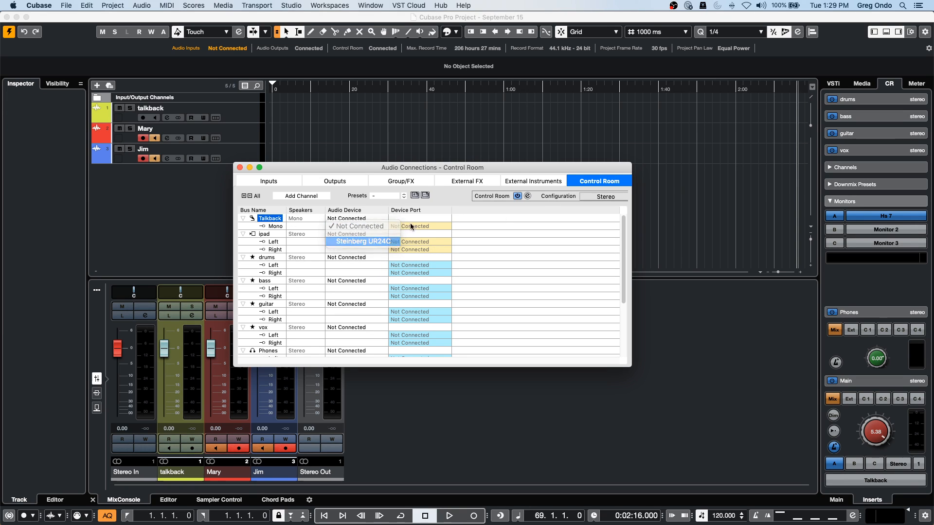
{"action": "left_click", "coordinate": [413, 226]}
{"action": "left_click", "coordinate": [422, 255]}
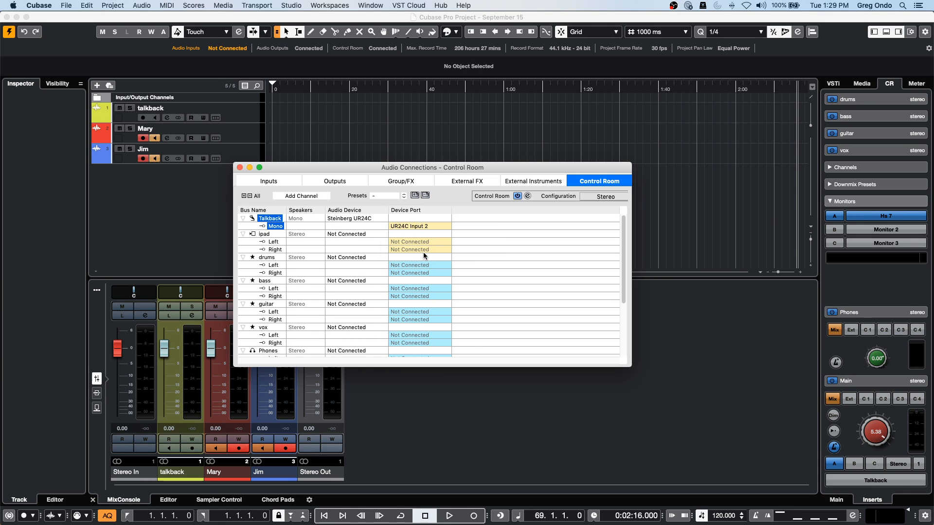
{"action": "left_click", "coordinate": [240, 167]}
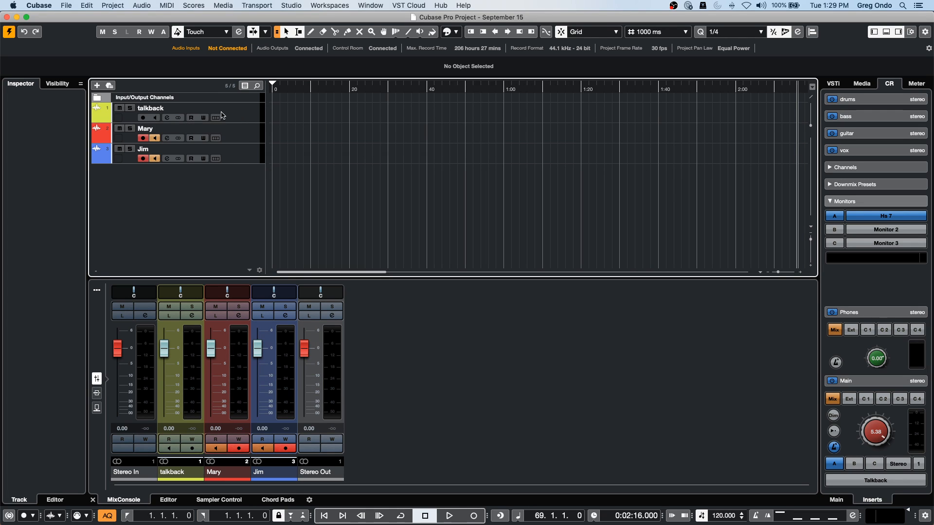
Set the talkback track's input routing to Talkback, and select the two tracks below it in turn to compare their record and monitor states.
{"action": "left_click", "coordinate": [232, 116]}
{"action": "left_click", "coordinate": [34, 186]}
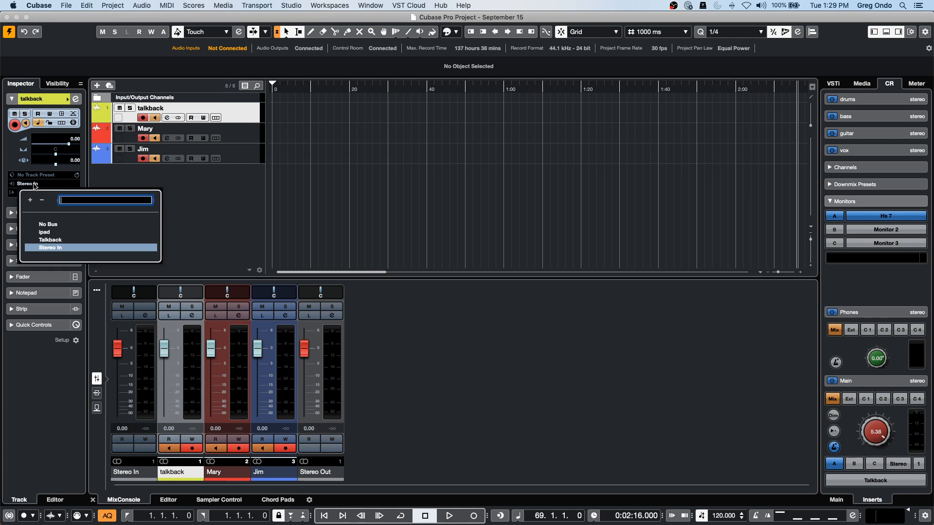
{"action": "left_click", "coordinate": [56, 239]}
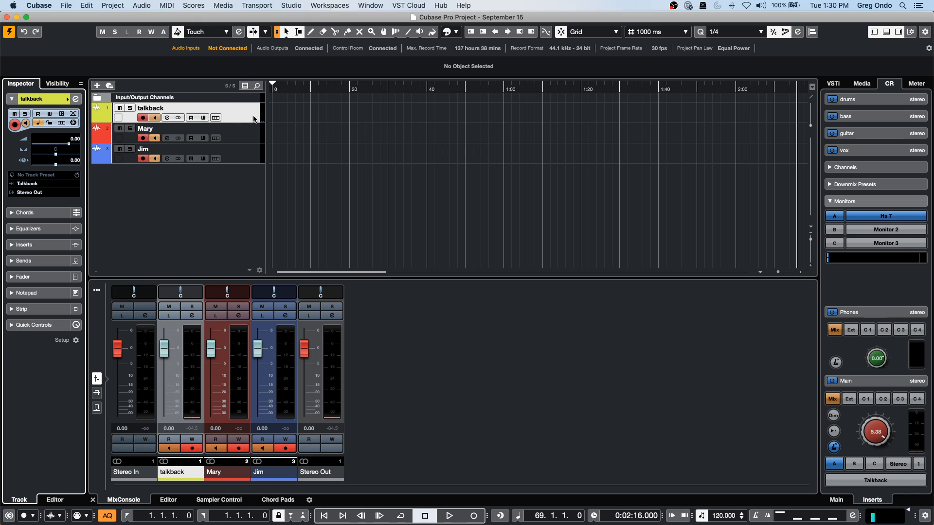
{"action": "left_click", "coordinate": [245, 130]}
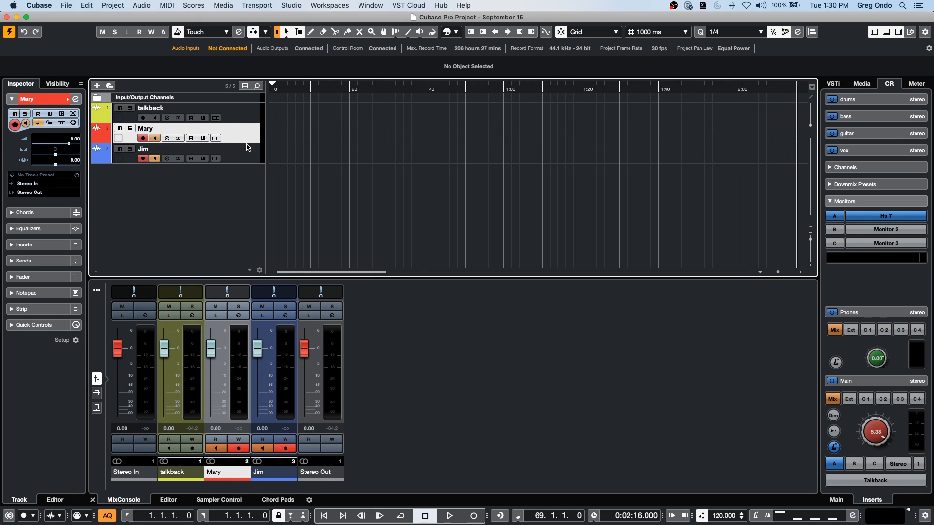
{"action": "left_click", "coordinate": [249, 152]}
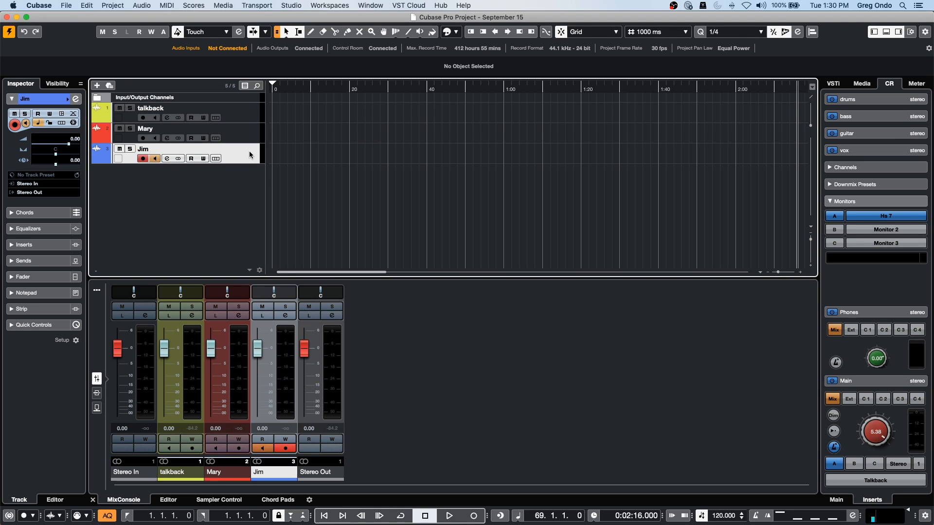
Select the track directly below talkback and record-enable the track beneath it, so both are armed for recording.
{"action": "left_click", "coordinate": [252, 134]}
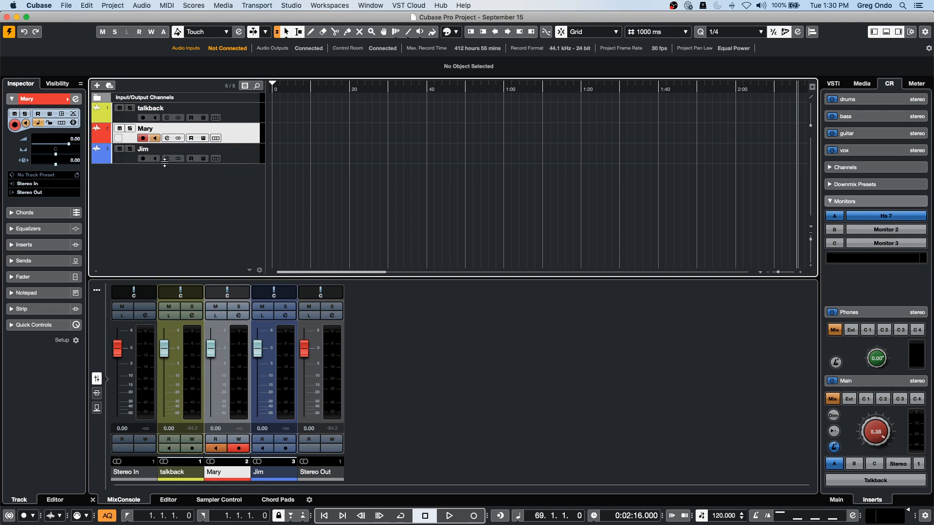
{"action": "left_click", "coordinate": [143, 158]}
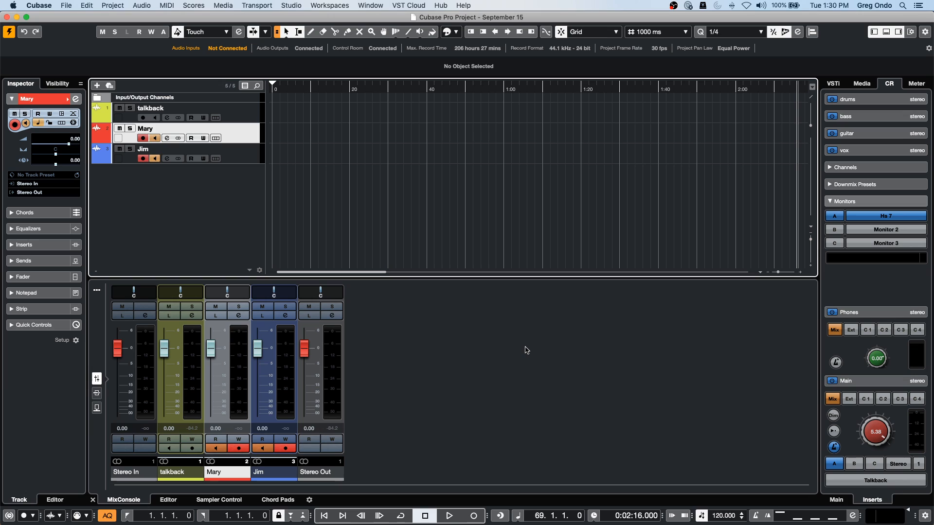
Open the key command settings and expand the record talkback macro to review the commands it contains.
{"action": "left_click", "coordinate": [86, 6]}
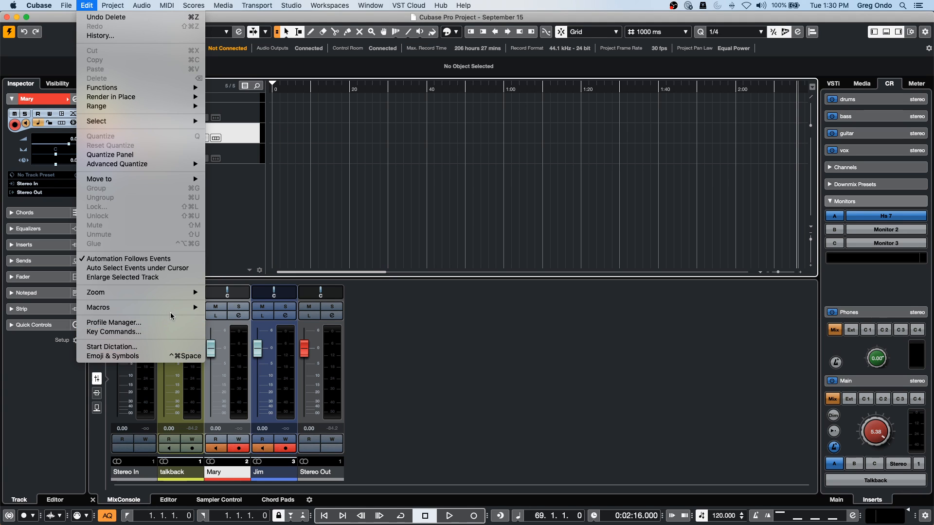
{"action": "left_click", "coordinate": [167, 333]}
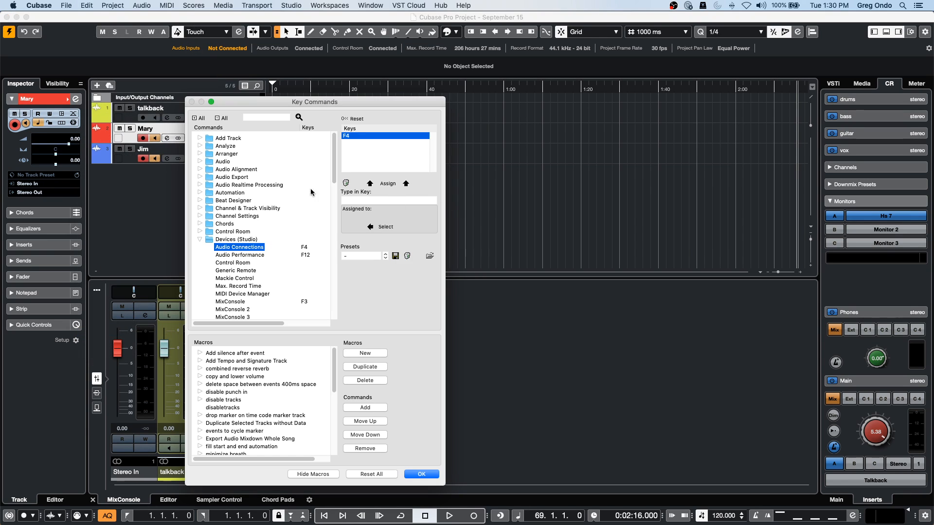
{"action": "scroll", "coordinate": [233, 411], "scroll_direction": "down", "scroll_amount": 5}
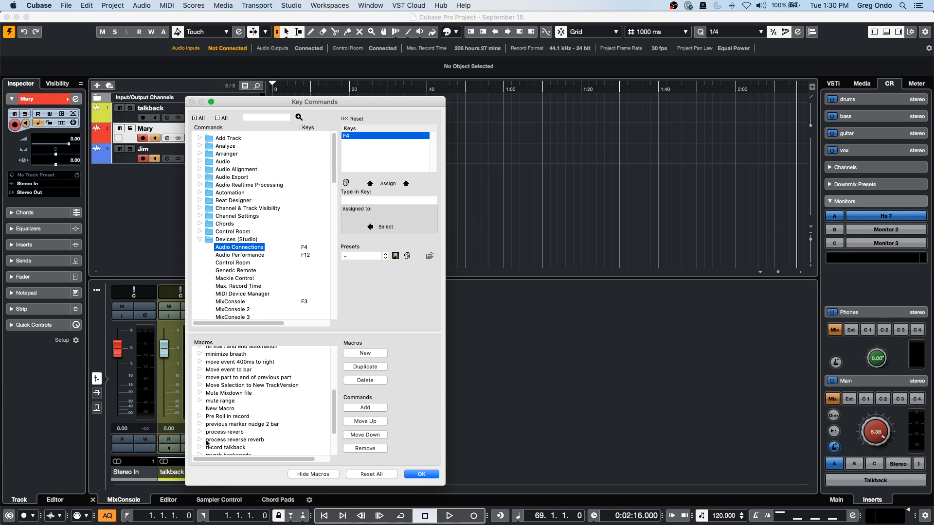
{"action": "scroll", "coordinate": [241, 403], "scroll_direction": "down", "scroll_amount": 1}
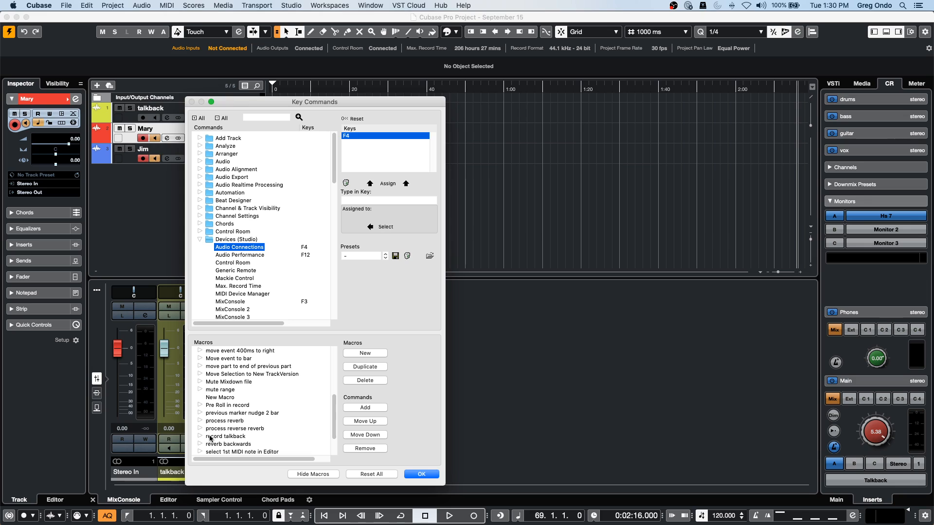
{"action": "left_click", "coordinate": [200, 438]}
{"action": "scroll", "coordinate": [261, 421], "scroll_direction": "down", "scroll_amount": 3}
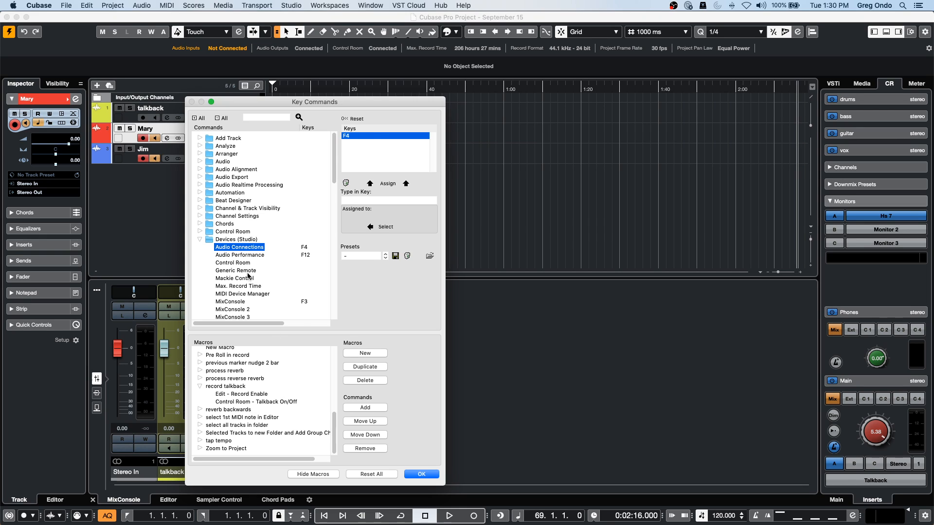
Look up the key command assigned to record talkback in the Macro command category, and close the settings.
{"action": "left_click", "coordinate": [200, 240]}
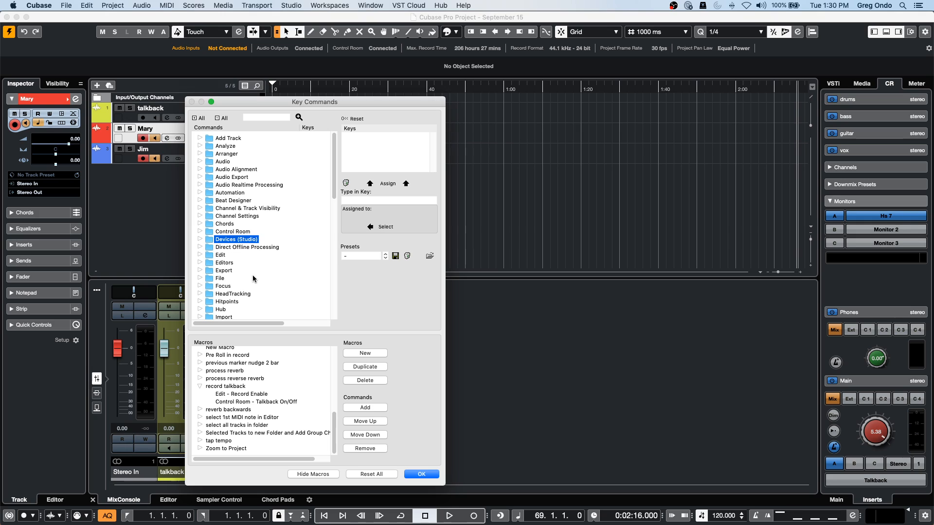
{"action": "scroll", "coordinate": [253, 279], "scroll_direction": "down", "scroll_amount": 3}
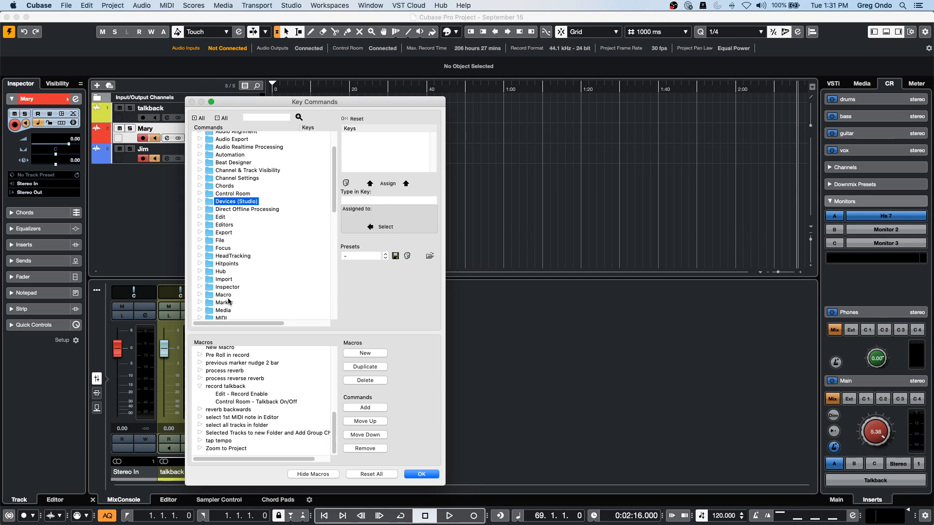
{"action": "left_click", "coordinate": [200, 295]}
{"action": "scroll", "coordinate": [271, 298], "scroll_direction": "down", "scroll_amount": 8}
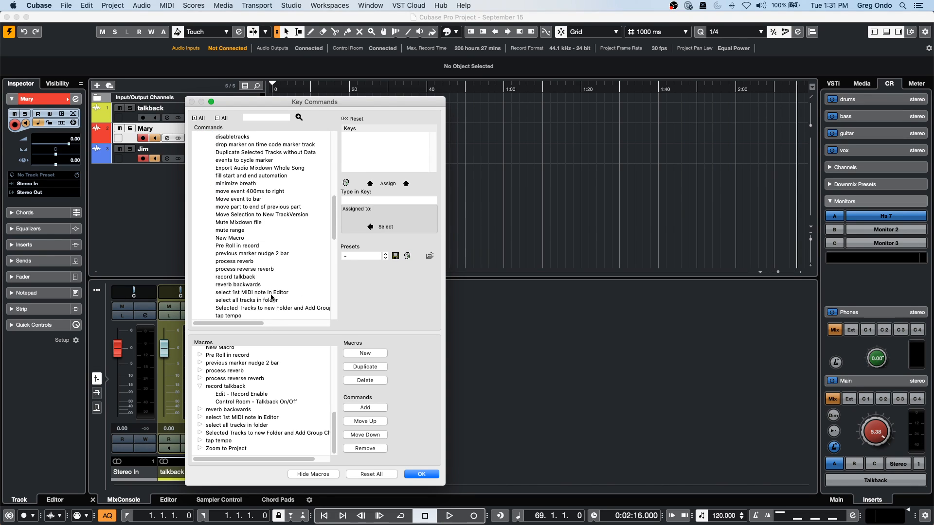
{"action": "left_click", "coordinate": [249, 278]}
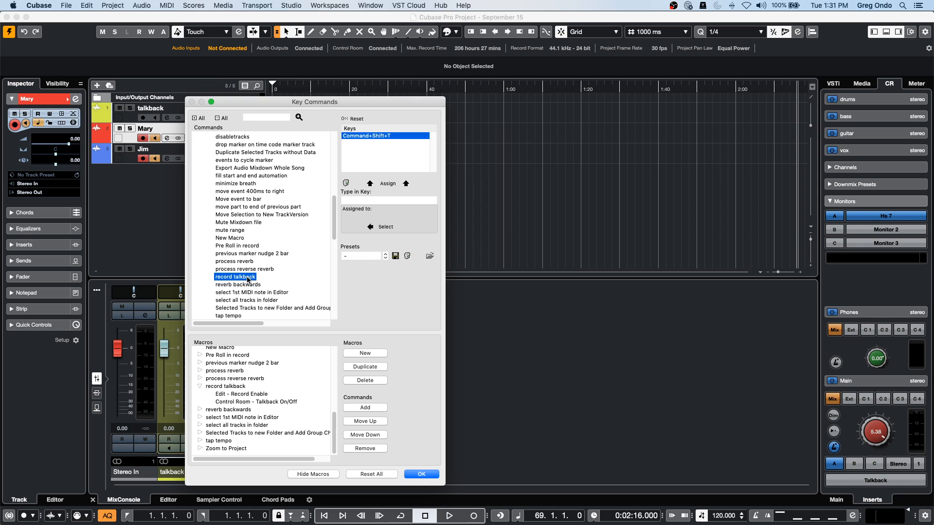
{"action": "mouse_move", "coordinate": [245, 323]}
{"action": "left_mouse_down"}
{"action": "mouse_move", "coordinate": [310, 323]}
{"action": "mouse_move", "coordinate": [239, 325]}
{"action": "left_mouse_up"}
{"action": "left_click", "coordinate": [421, 475]}
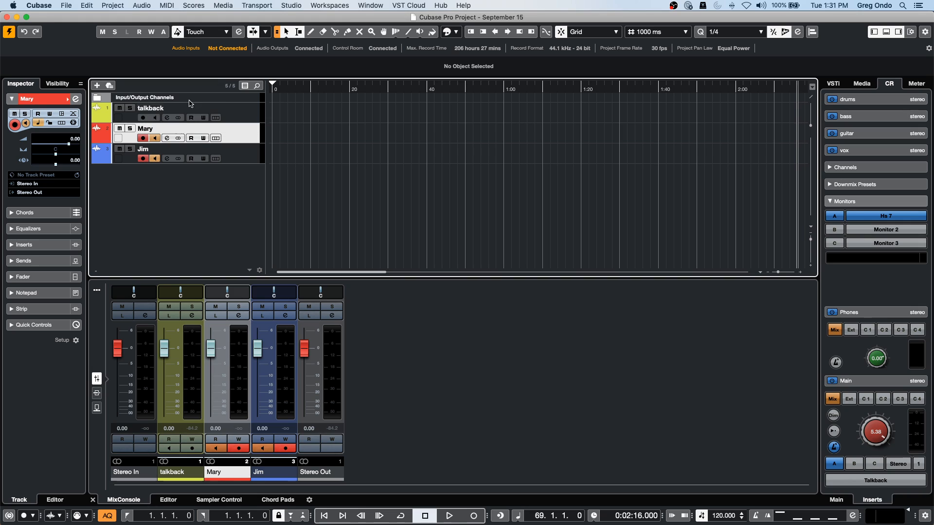
Select the talkback track, record-enable the track directly below it, and switch off talkback's own record enable.
{"action": "left_click", "coordinate": [234, 110]}
{"action": "left_click", "coordinate": [143, 138]}
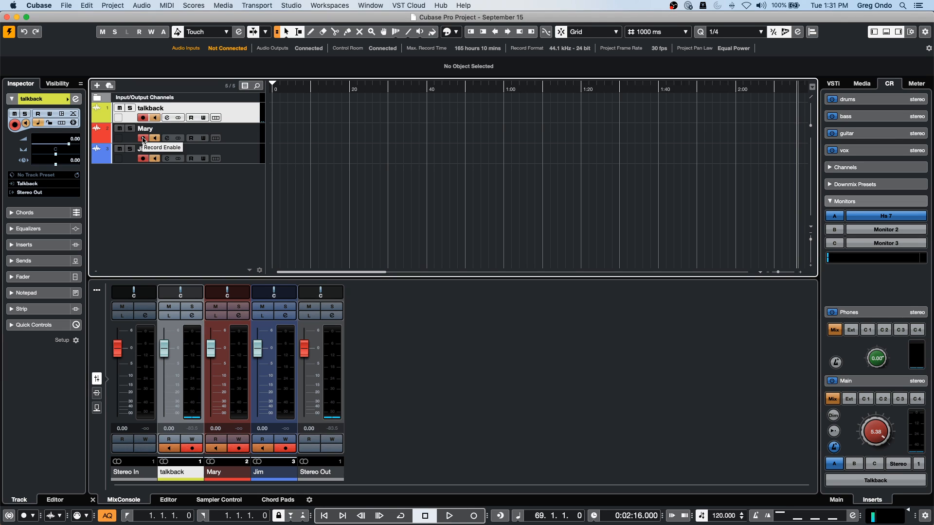
{"action": "left_click", "coordinate": [143, 117]}
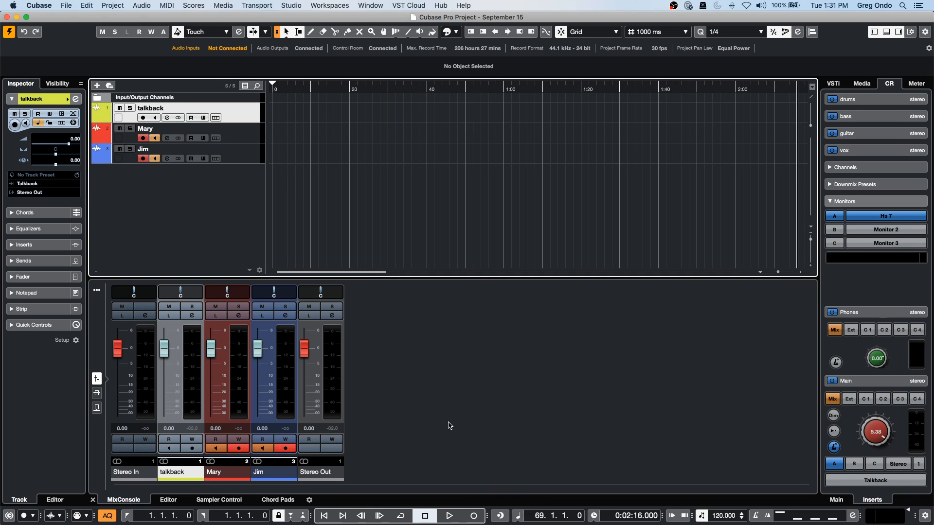
Run the record talkback macro on the selected talkback track to switch on its record enable and the Control Room Talkback.
{"action": "left_click", "coordinate": [87, 6]}
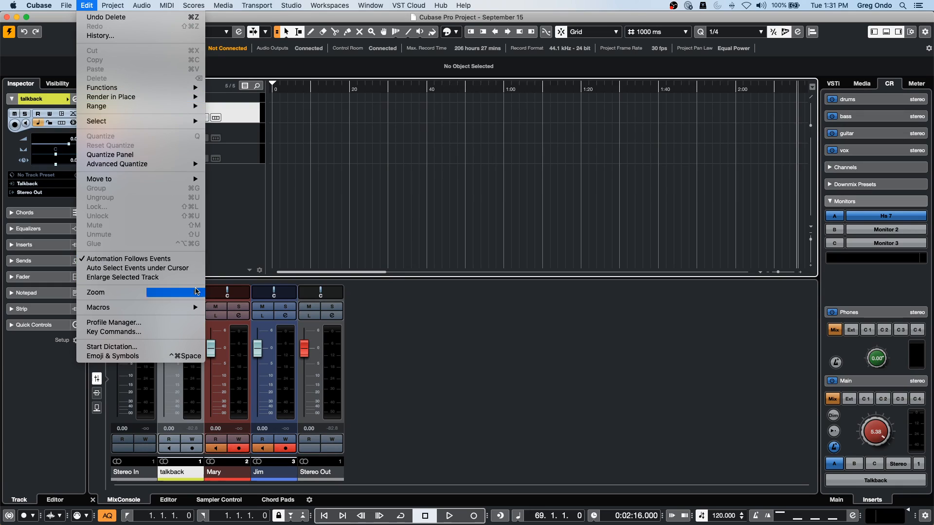
{"action": "mouse_move", "coordinate": [202, 312]}
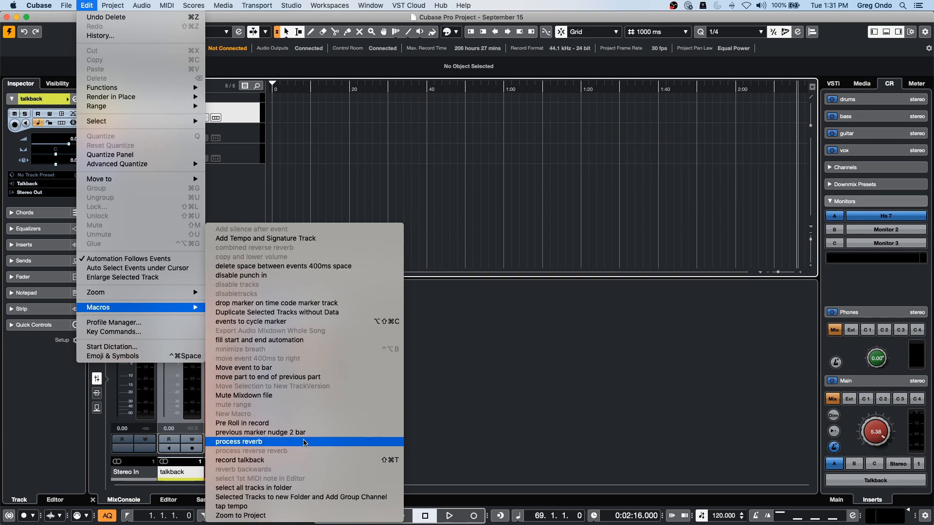
{"action": "left_click", "coordinate": [311, 460]}
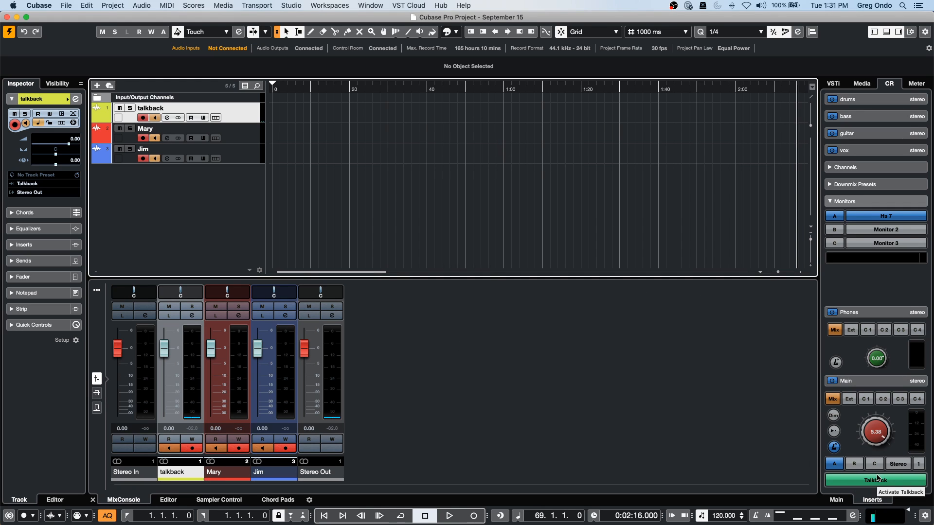
Record all three tracks, repeatedly toggling talkback recording off and on to capture separate talkback takes, and stop with talkback off.
{"action": "left_click", "coordinate": [475, 516]}
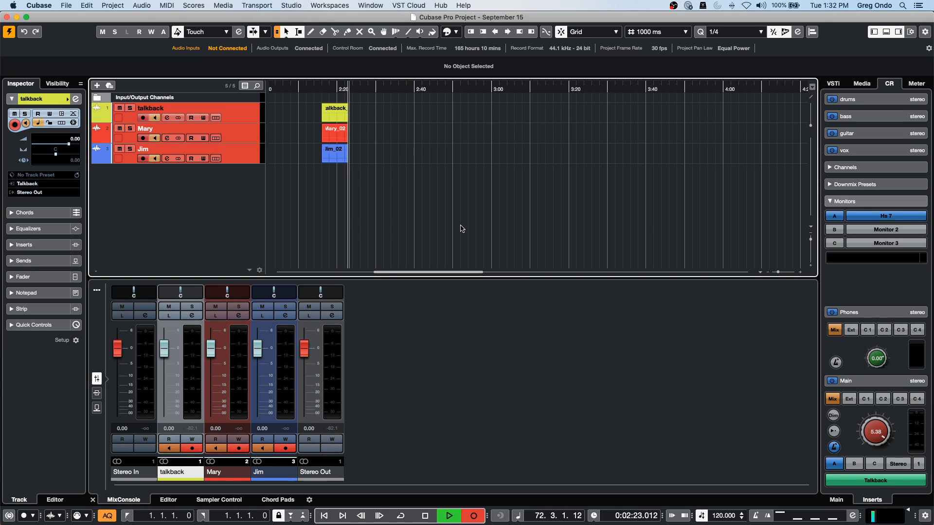
{"action": "key", "text": "r"}
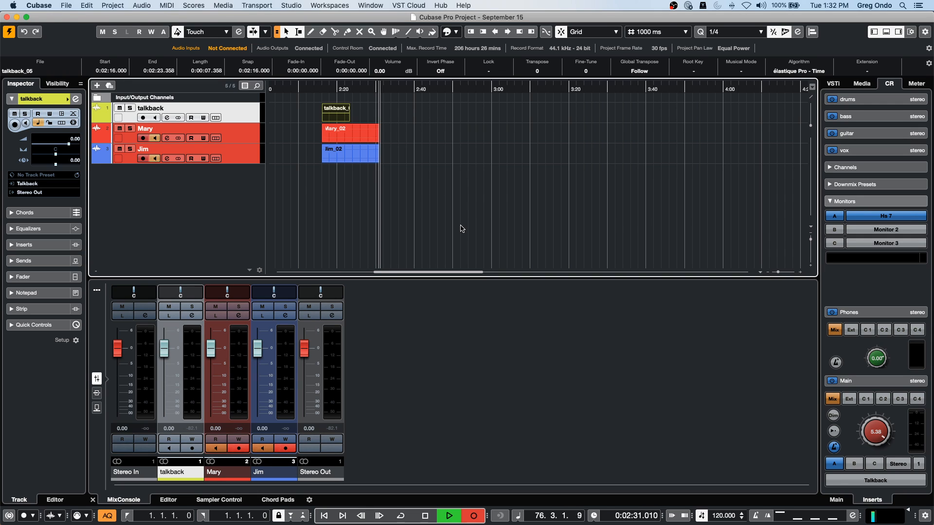
{"action": "key", "text": "r"}
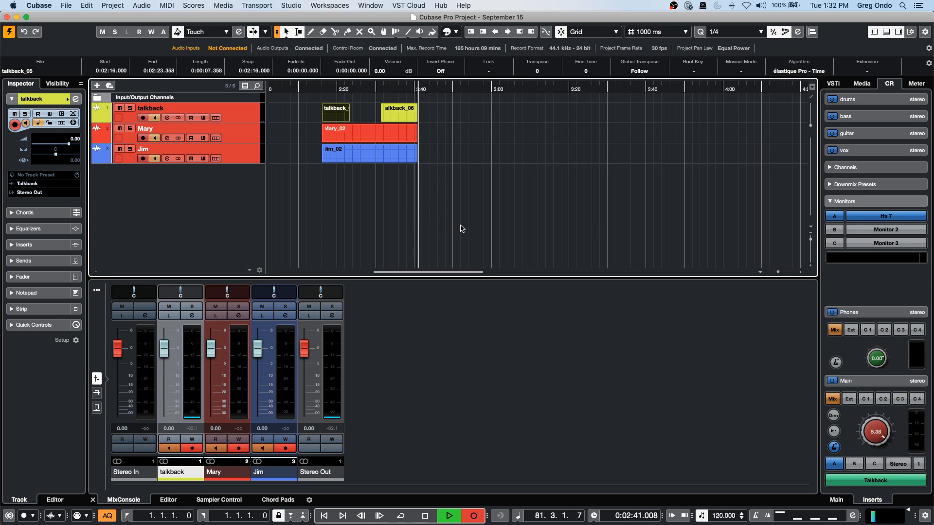
{"action": "key", "text": "r"}
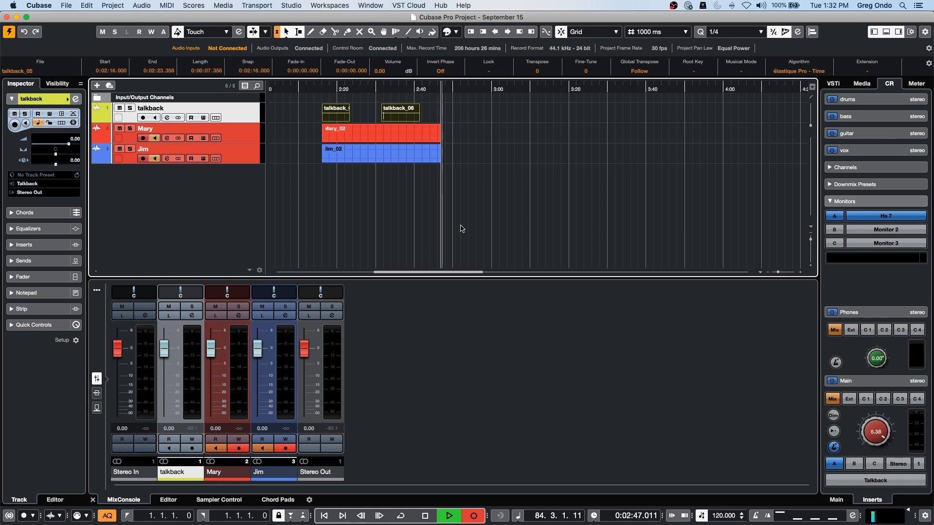
{"action": "key", "text": "r"}
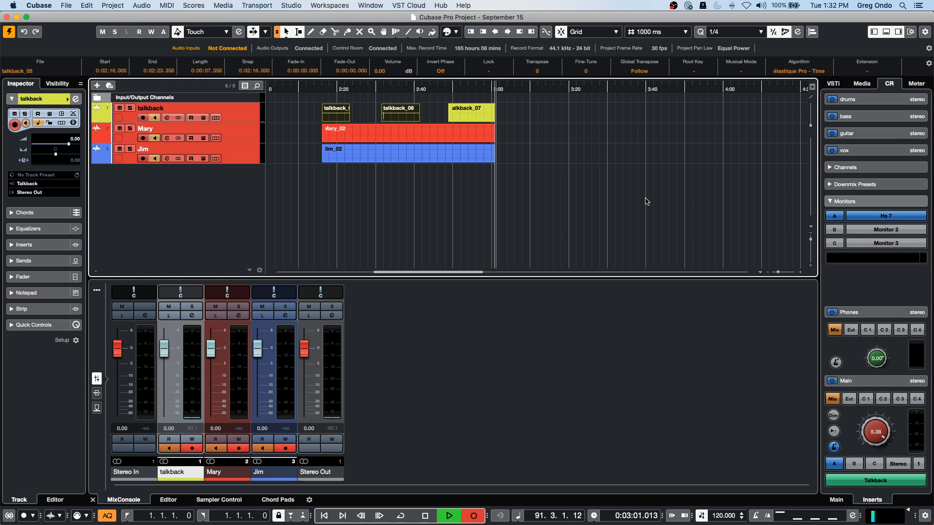
{"action": "key", "text": "r"}
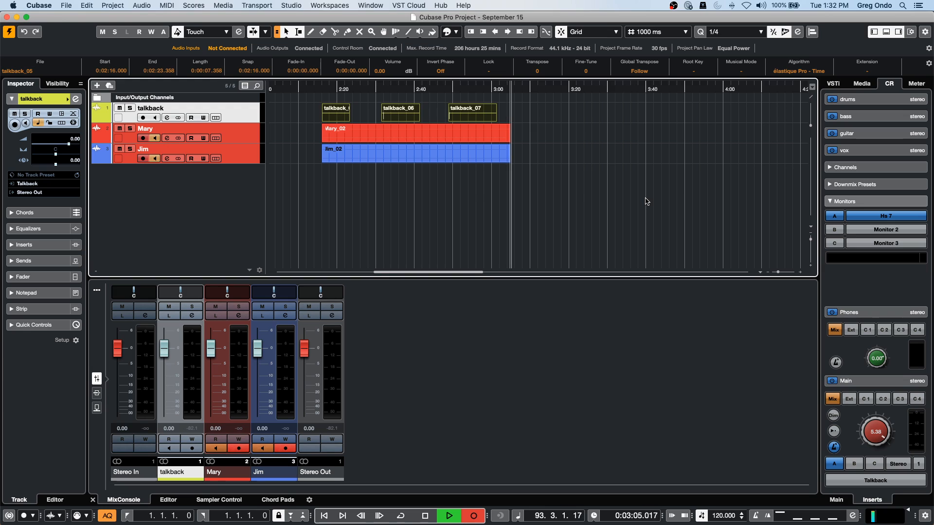
{"action": "key", "text": "r"}
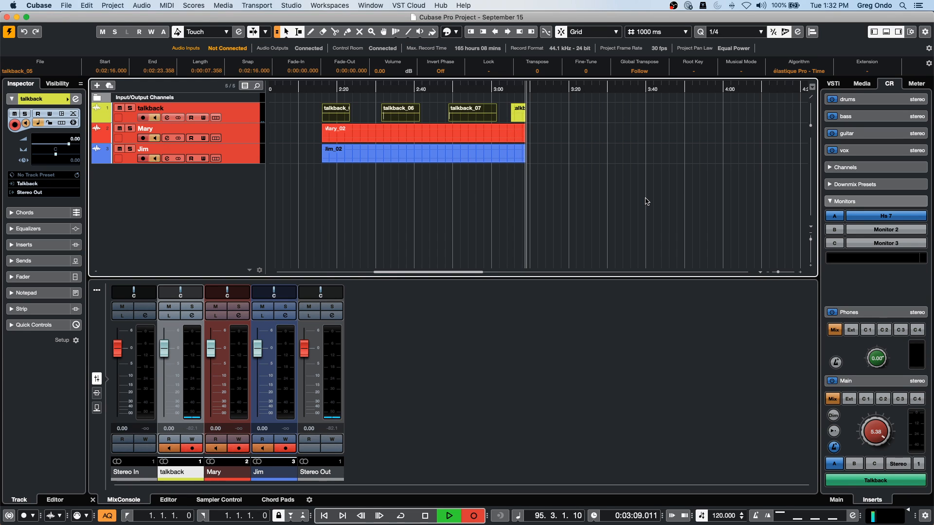
{"action": "key", "text": "r"}
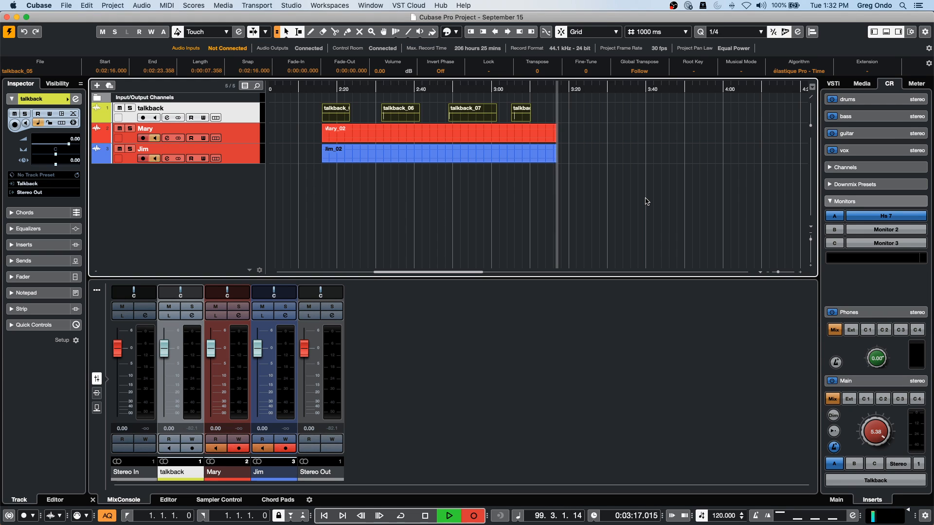
{"action": "key", "text": "r"}
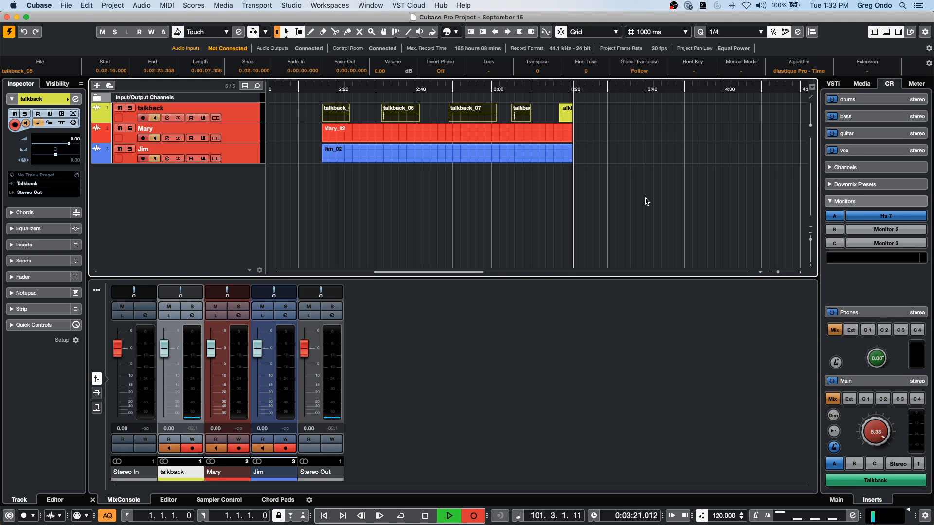
{"action": "key", "text": "r"}
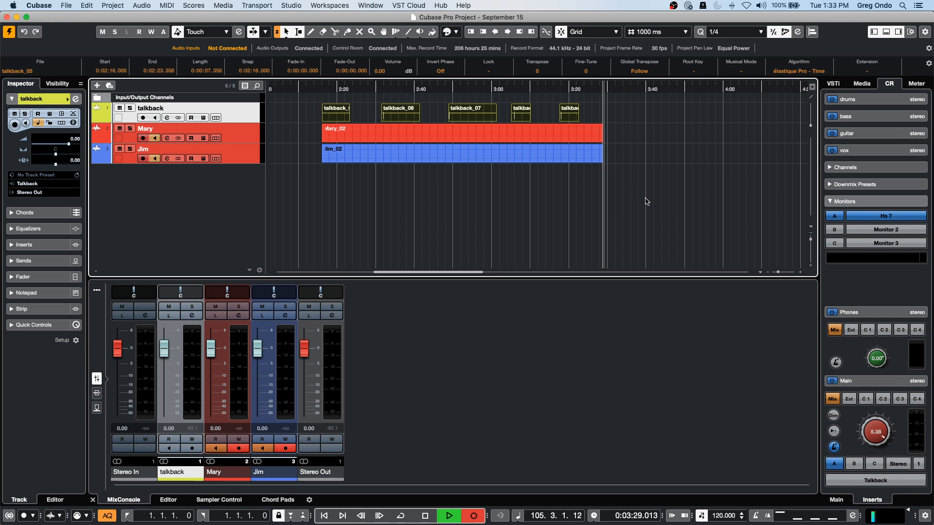
{"action": "key", "text": "r"}
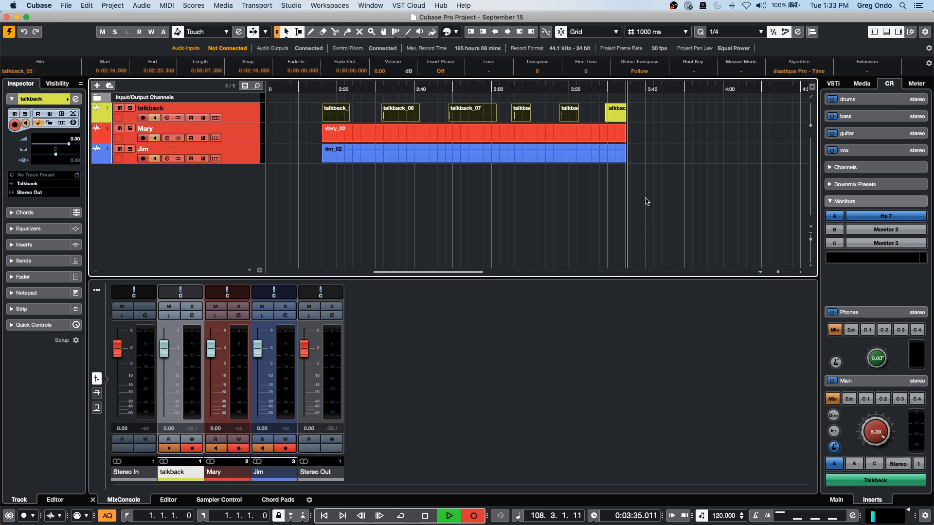
{"action": "key", "text": "r"}
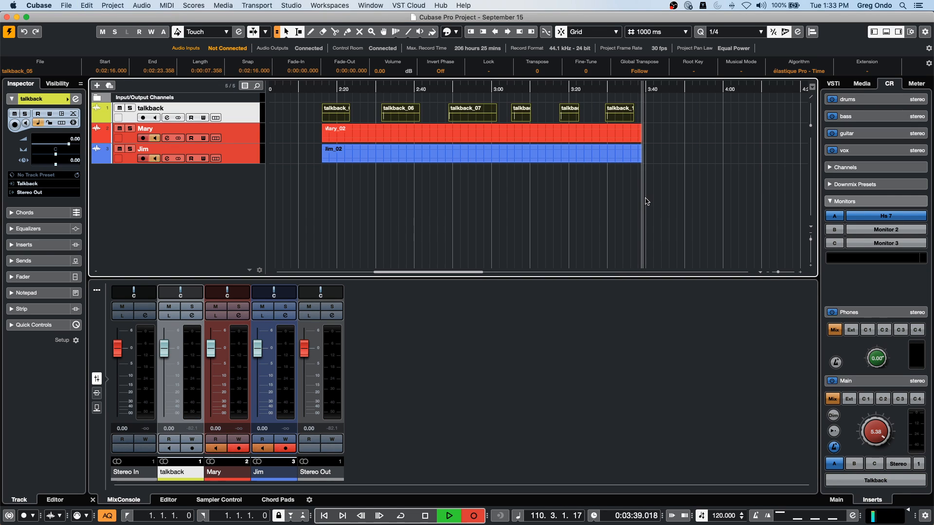
{"action": "key", "text": "space"}
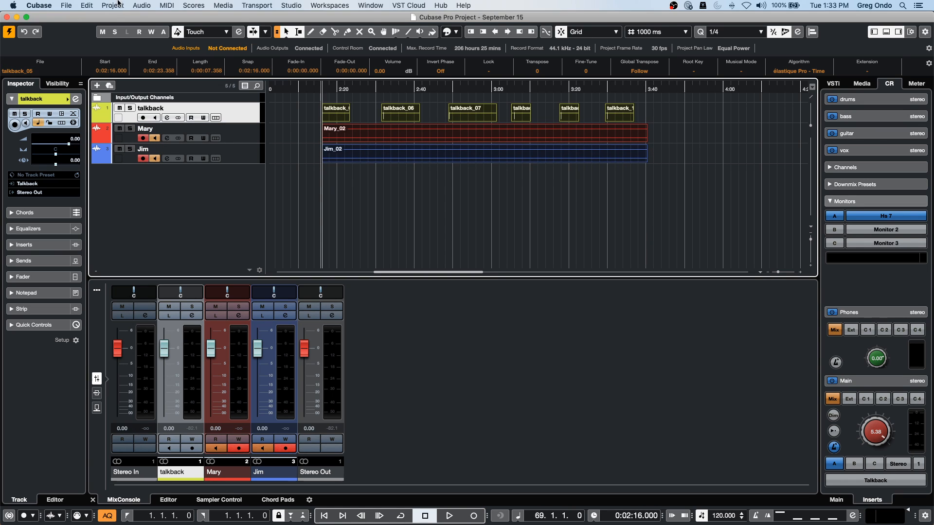
Reopen the key command settings, inspect the commands inside the record talkback macro again, and close the settings.
{"action": "left_click", "coordinate": [87, 6]}
{"action": "mouse_move", "coordinate": [157, 310]}
{"action": "left_click", "coordinate": [156, 332]}
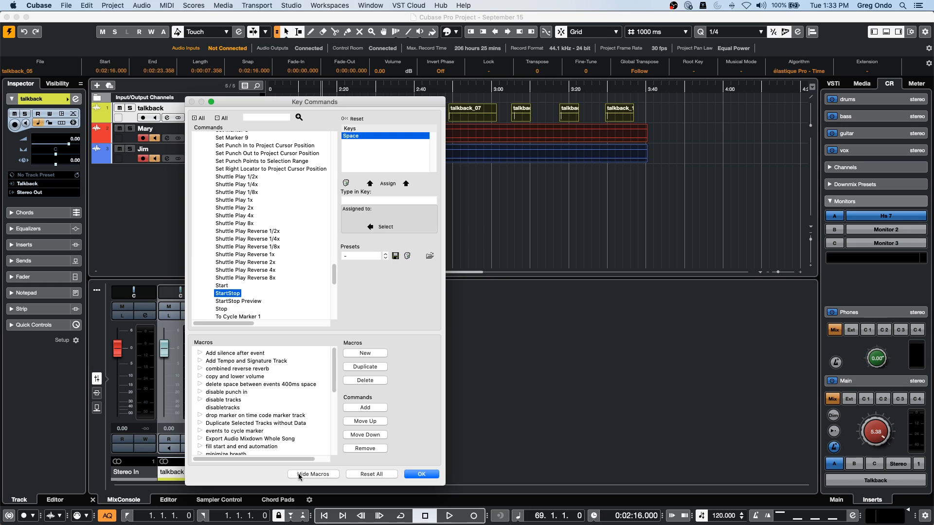
{"action": "scroll", "coordinate": [261, 428], "scroll_direction": "down", "scroll_amount": 10}
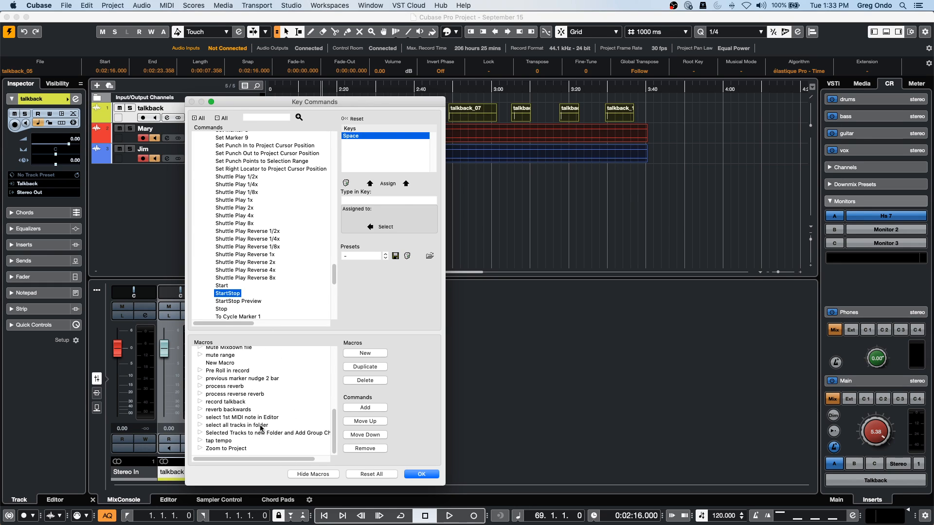
{"action": "left_click", "coordinate": [200, 402]}
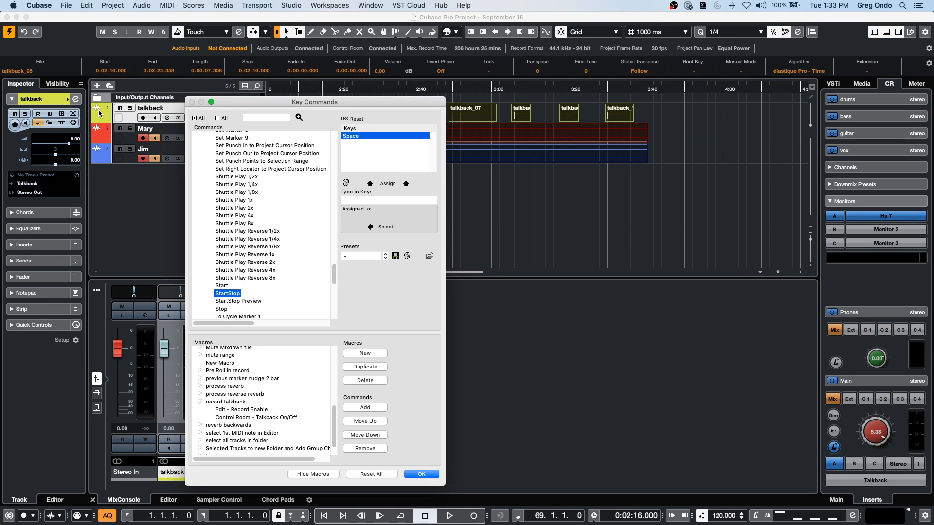
{"action": "left_click", "coordinate": [421, 474]}
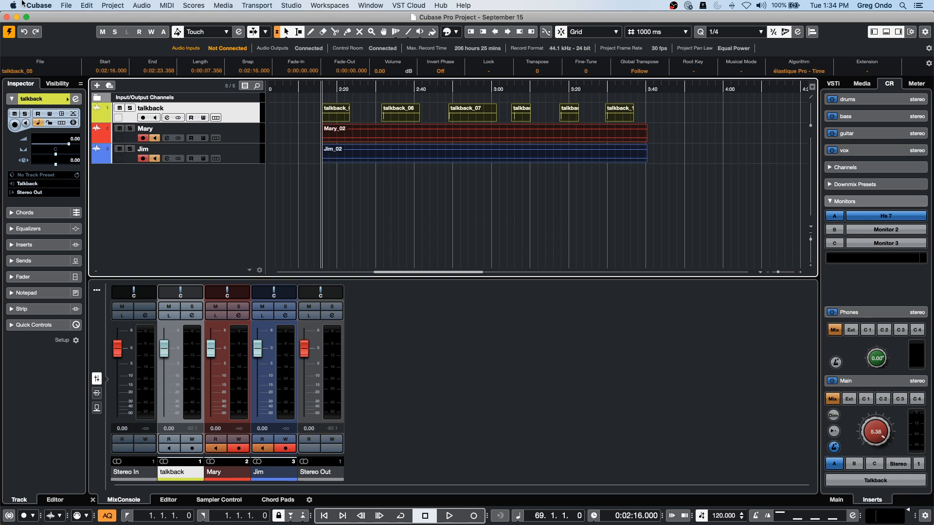
Open the recent project bicycle.cpr, activate it, and show the channel faders in the MixConsole.
{"action": "left_click", "coordinate": [66, 4]}
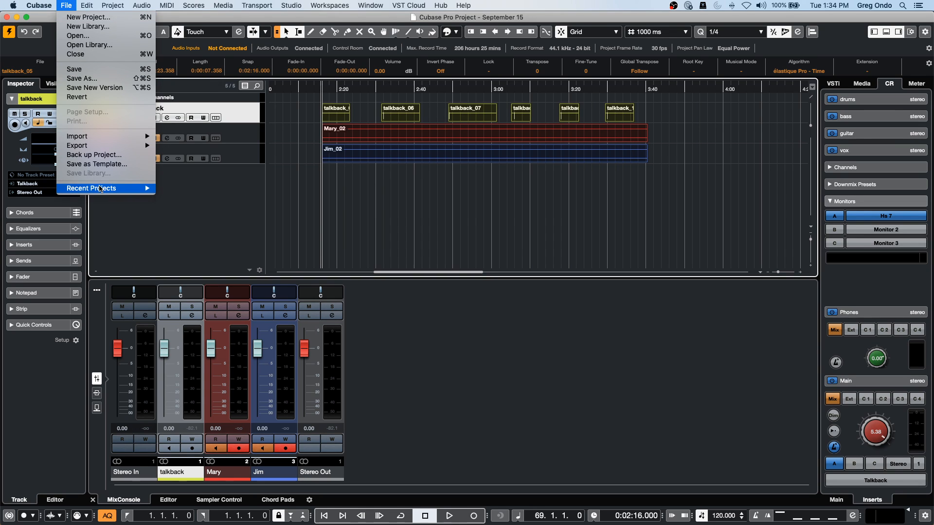
{"action": "mouse_move", "coordinate": [100, 189]}
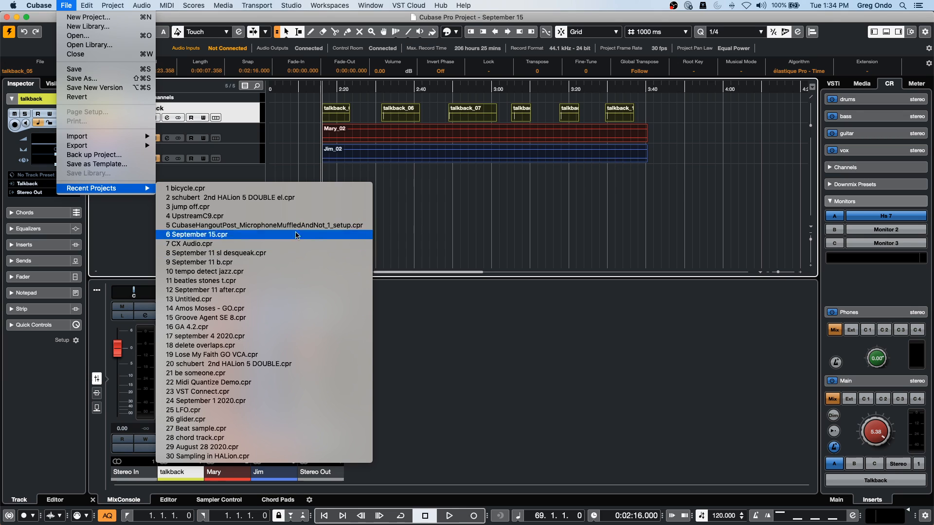
{"action": "left_click", "coordinate": [294, 189]}
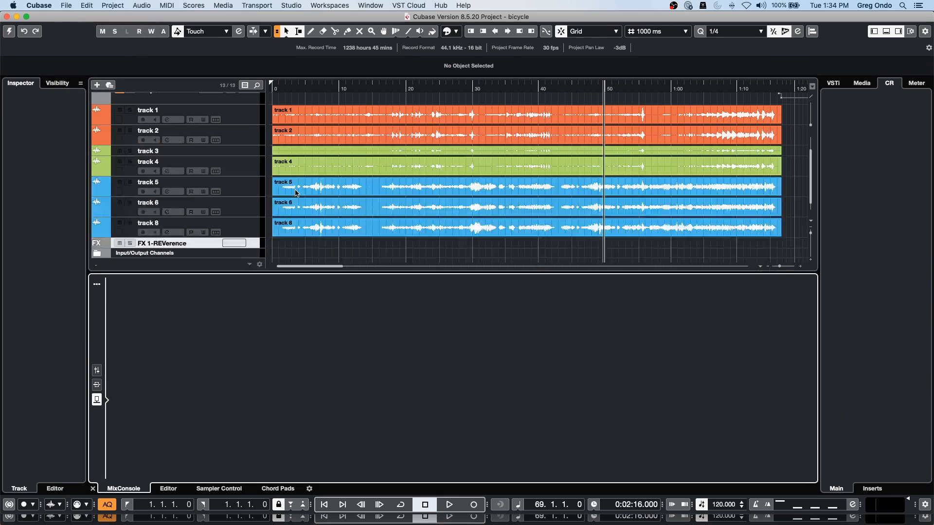
{"action": "left_click", "coordinate": [8, 33]}
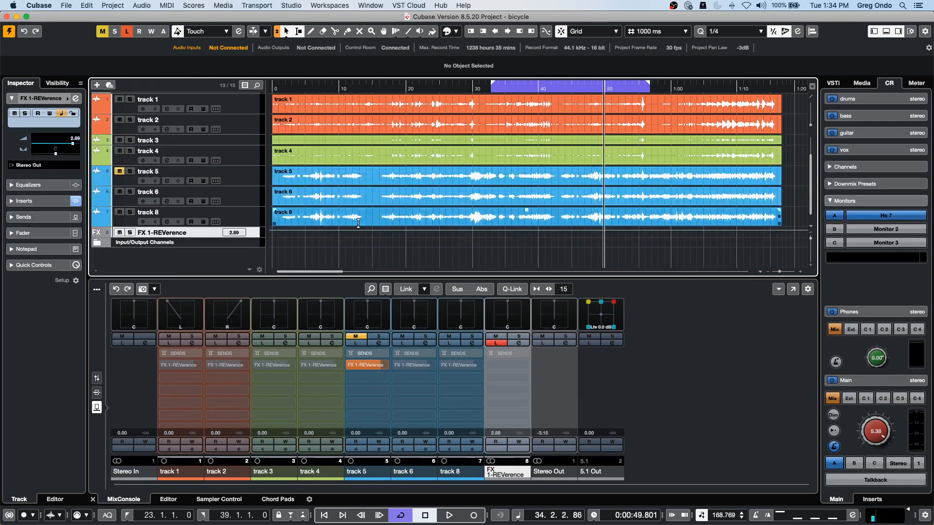
{"action": "left_click", "coordinate": [97, 392]}
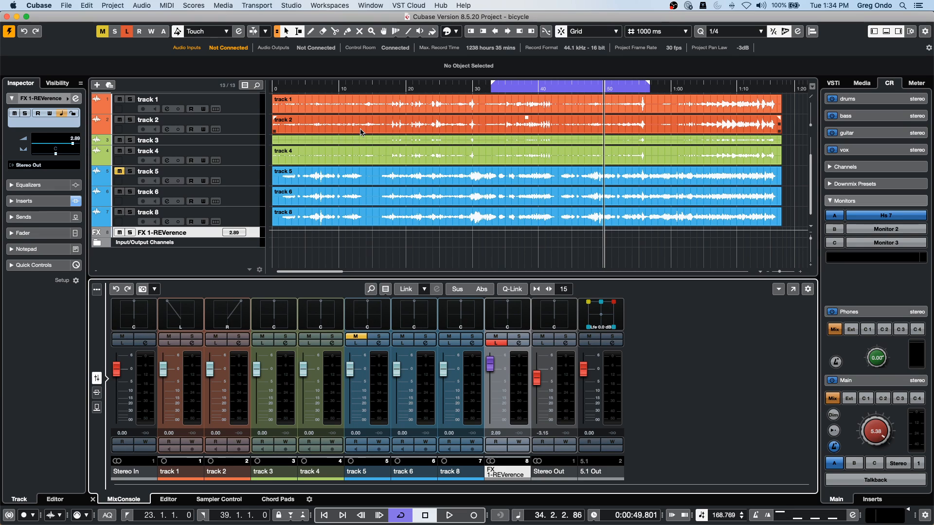
Play the project from the beginning, unmute track 5 during playback, and stop.
{"action": "left_click_drag", "start_coordinate": [310, 90], "coordinate": [228, 85]}
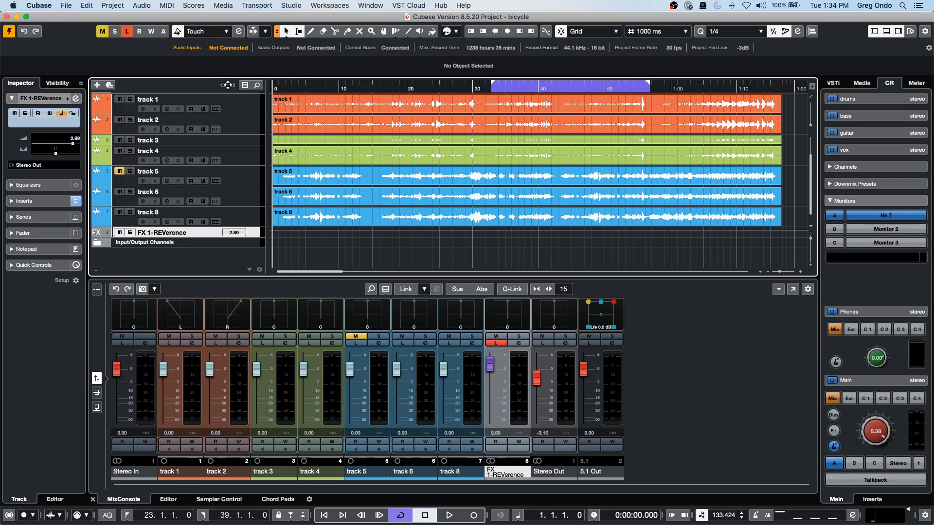
{"action": "key", "text": "space"}
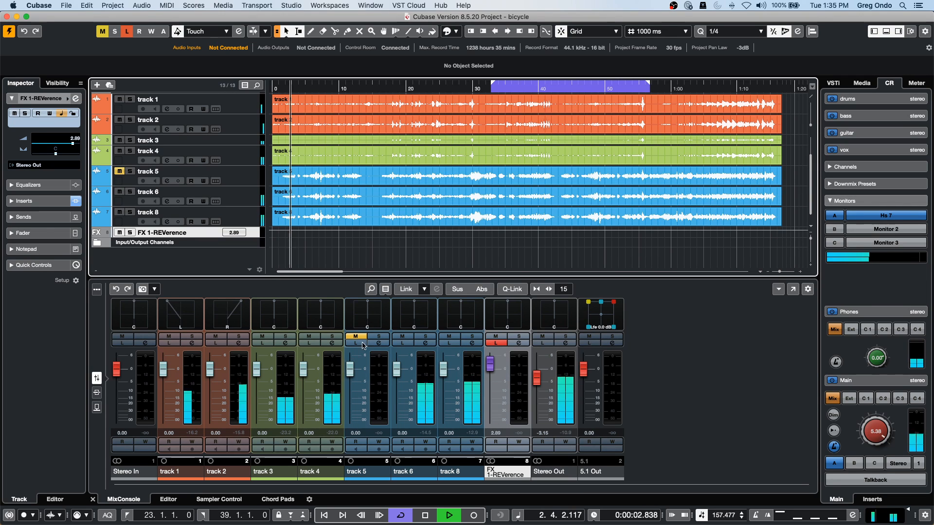
{"action": "left_click", "coordinate": [355, 338]}
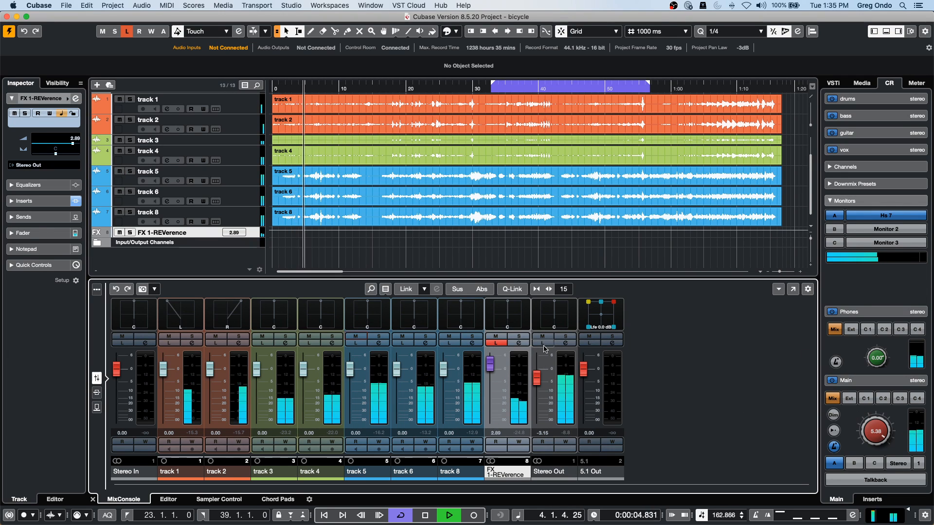
{"action": "key", "text": "space"}
Revert the project to its previously saved version, play it briefly, and stop playback.
{"action": "left_click", "coordinate": [66, 5]}
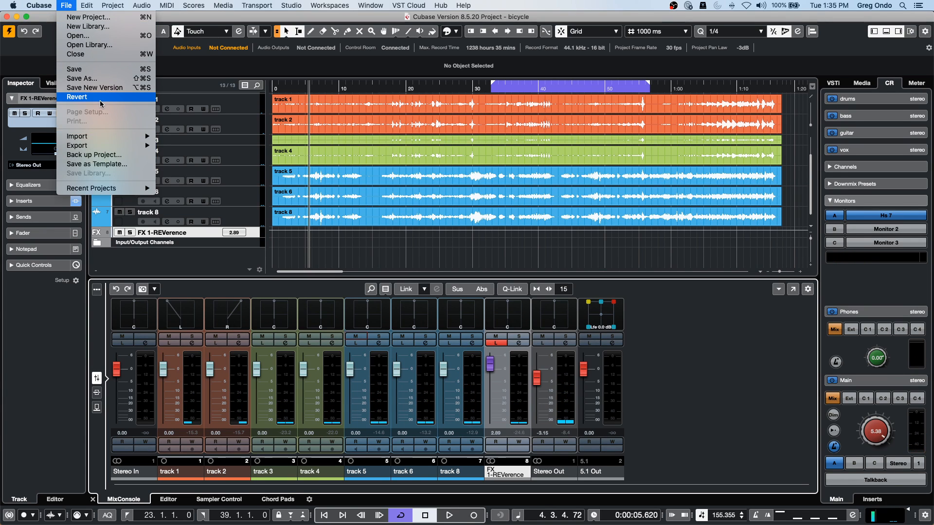
{"action": "left_click", "coordinate": [100, 101]}
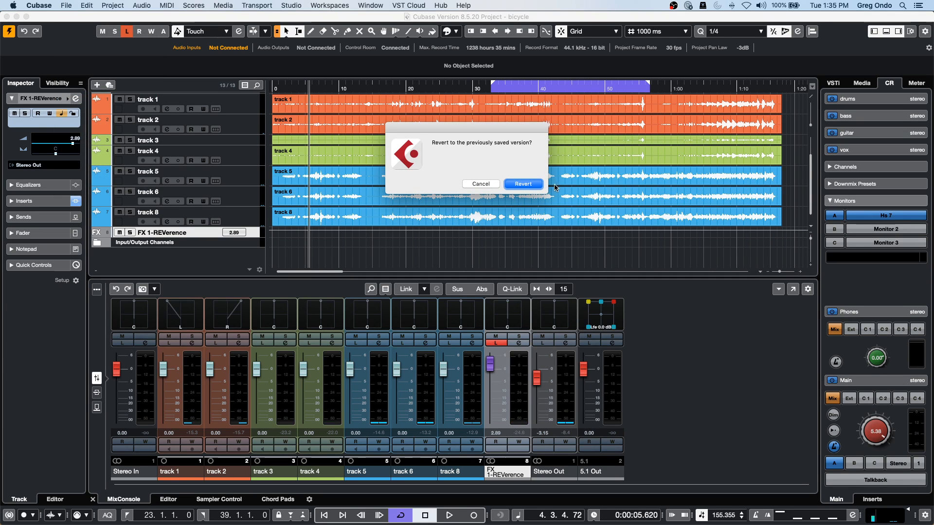
{"action": "left_click", "coordinate": [523, 184]}
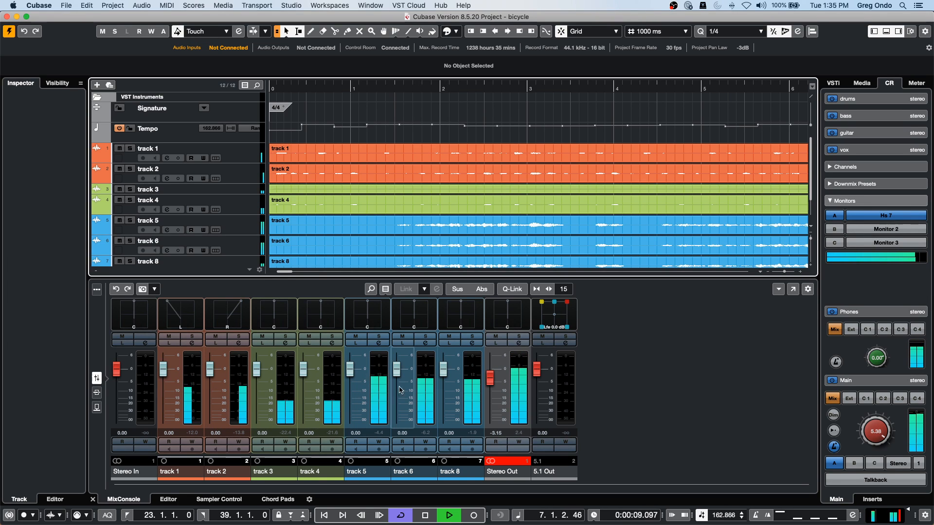
{"action": "key", "text": "space"}
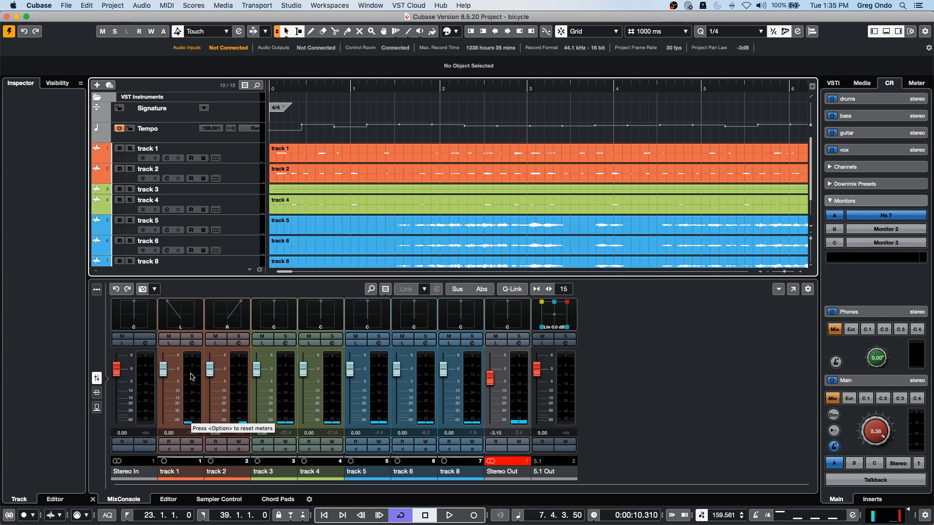
Review the global meter peak options, set the global meter position to Post-Fader, and play a short passage to check the channel meters.
{"action": "right_click", "coordinate": [191, 375]}
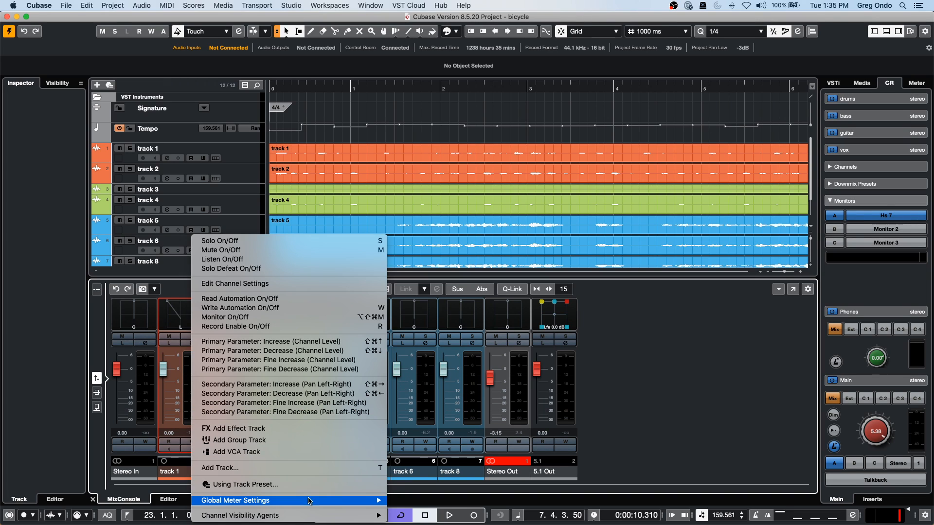
{"action": "mouse_move", "coordinate": [311, 500]}
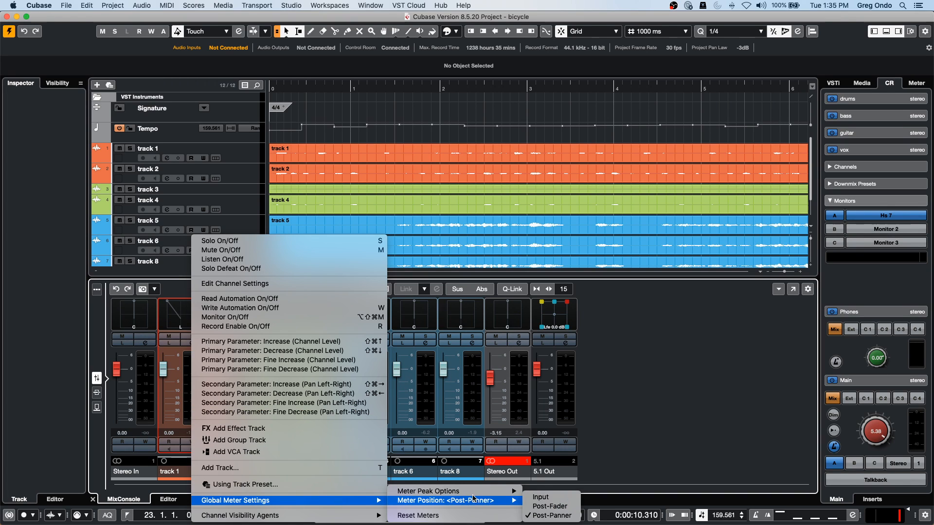
{"action": "mouse_move", "coordinate": [470, 496]}
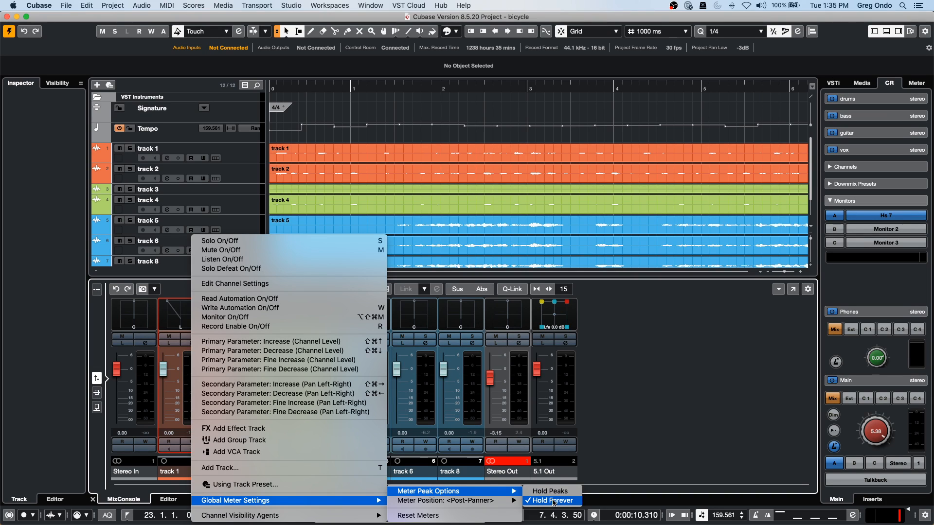
{"action": "mouse_move", "coordinate": [516, 500]}
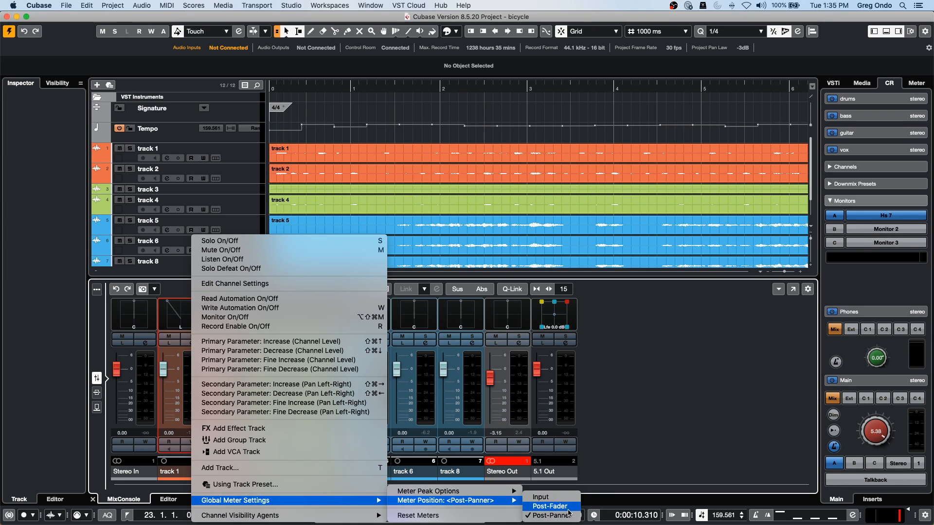
{"action": "left_click", "coordinate": [561, 506]}
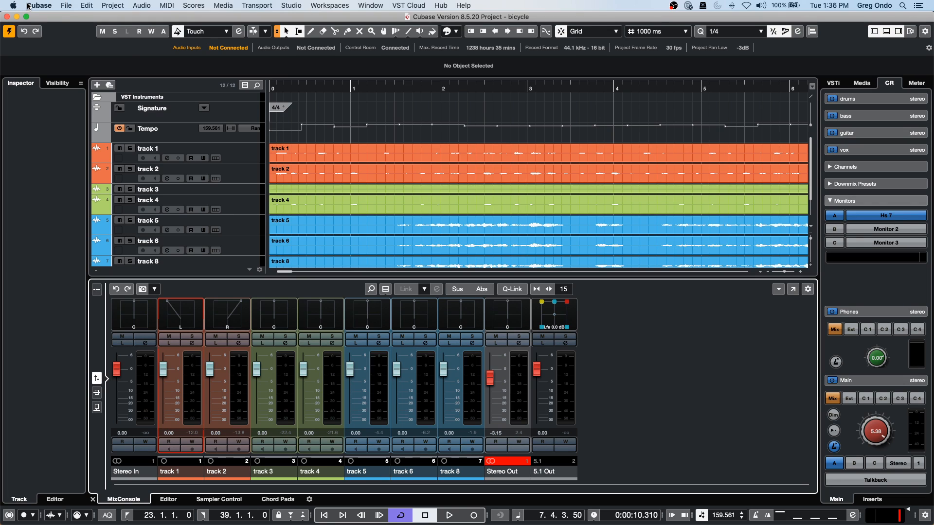
{"action": "key", "text": "space"}
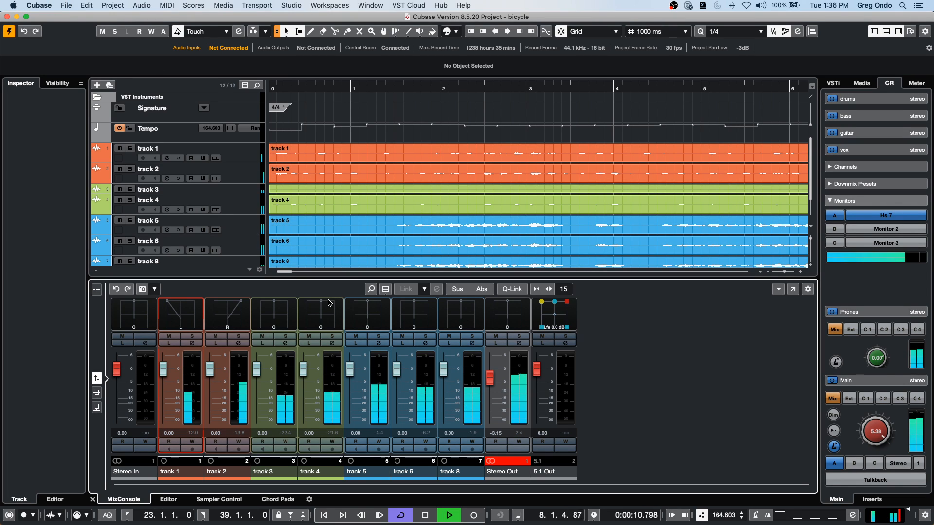
{"action": "key", "text": "space"}
Open the Metering Appearance preferences and set the meter scale to Digital.
{"action": "left_click", "coordinate": [66, 5]}
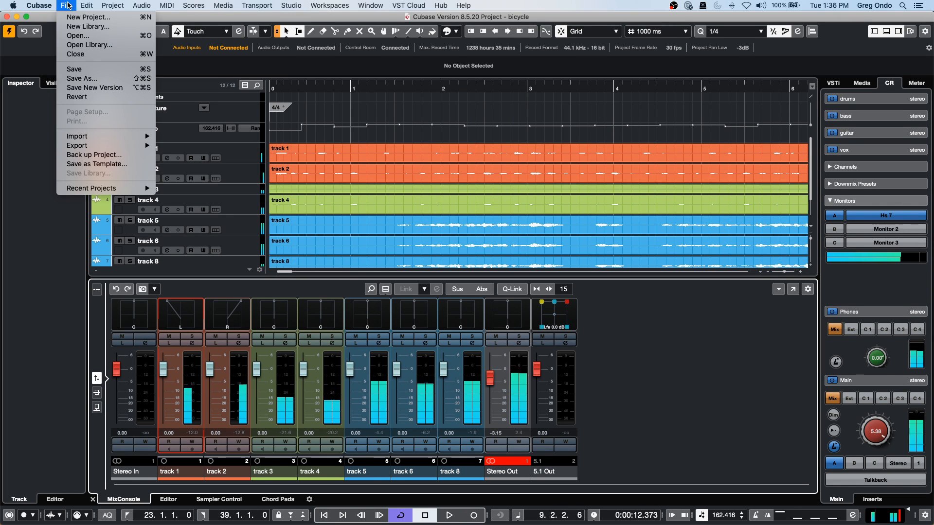
{"action": "mouse_move", "coordinate": [123, 147]}
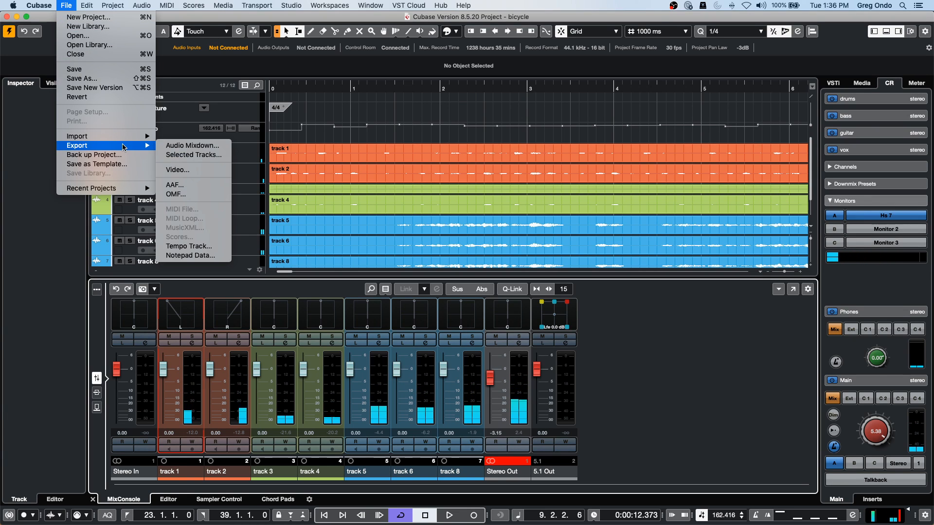
{"action": "mouse_move", "coordinate": [39, 5]}
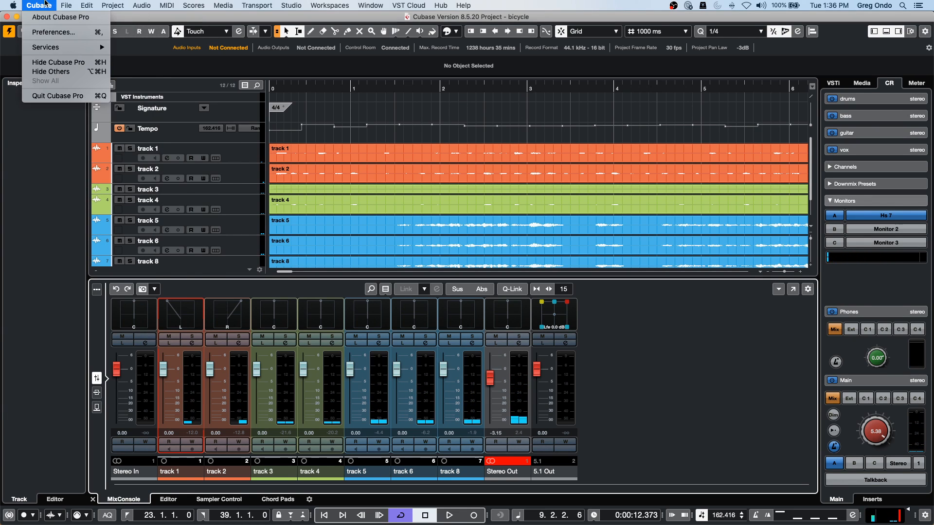
{"action": "left_click", "coordinate": [49, 29]}
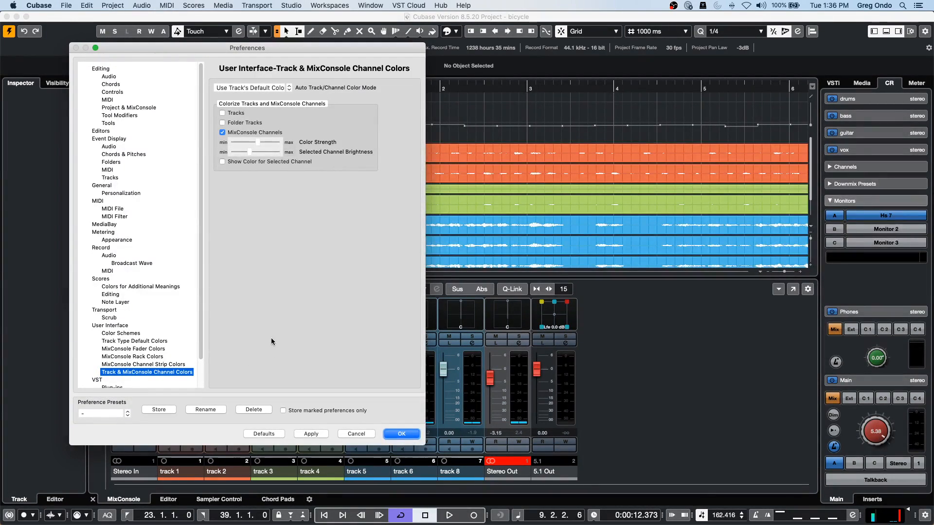
{"action": "scroll", "coordinate": [124, 281], "scroll_direction": "down", "scroll_amount": 1}
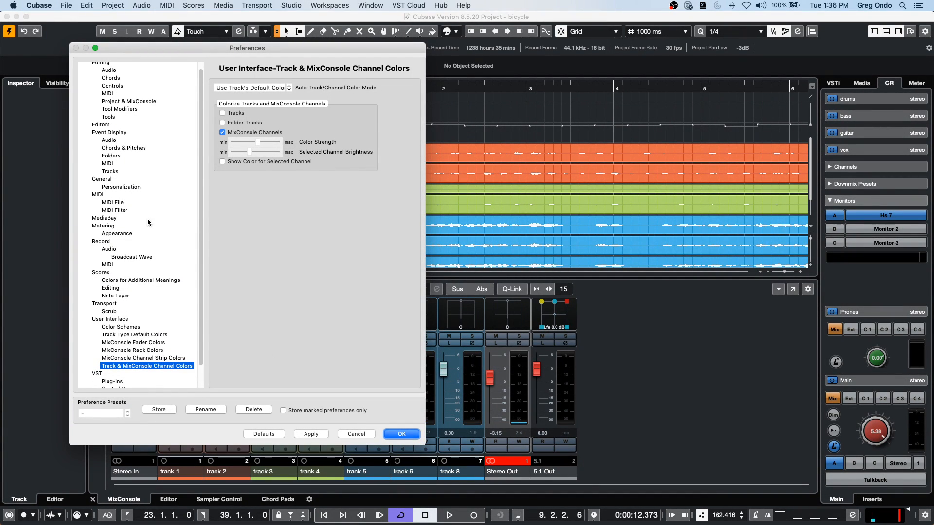
{"action": "left_click", "coordinate": [117, 234]}
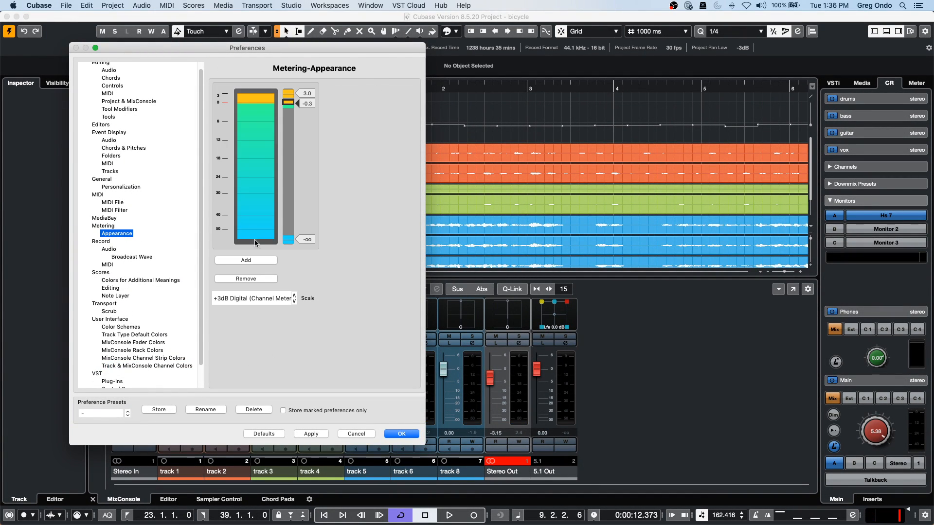
{"action": "left_click", "coordinate": [263, 298]}
{"action": "left_click", "coordinate": [344, 154]}
{"action": "left_click", "coordinate": [258, 298]}
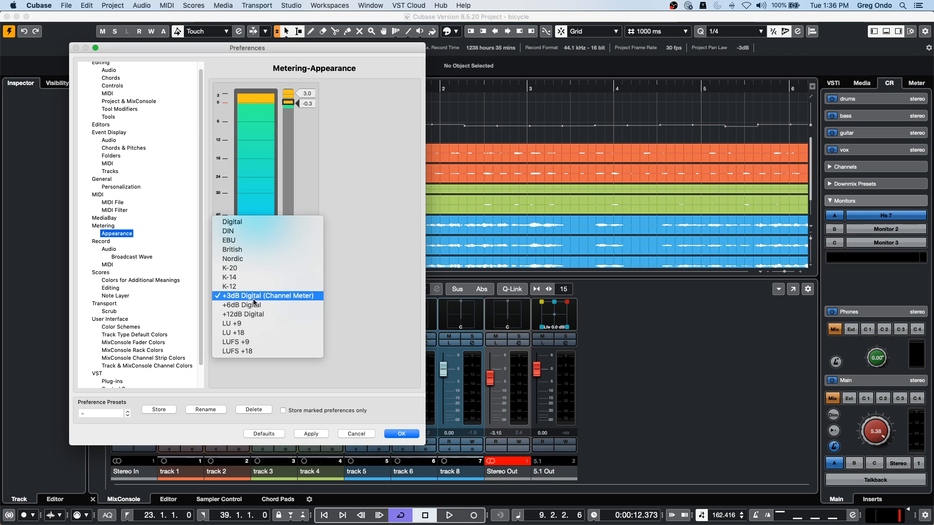
{"action": "left_click", "coordinate": [275, 226]}
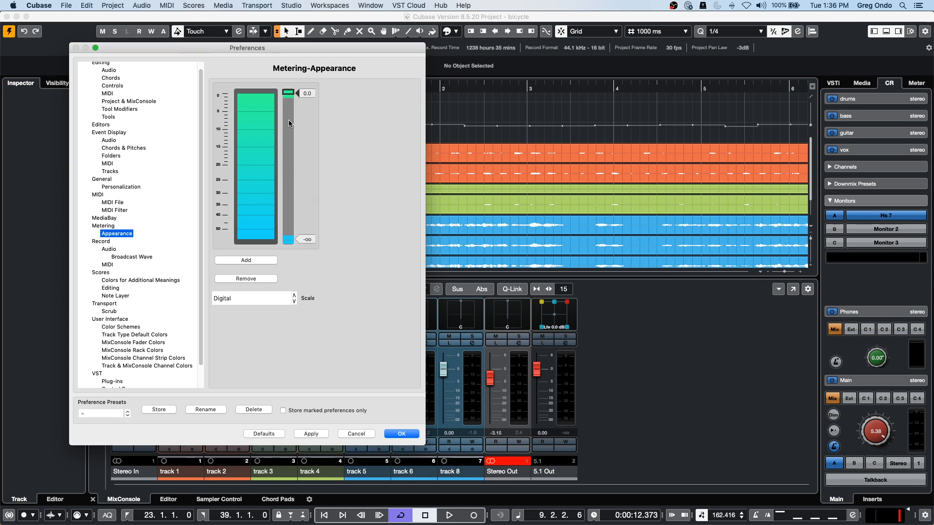
Add a meter color handle at -37.0 on the Digital scale and try magenta for its upper color.
{"action": "left_click_drag", "start_coordinate": [297, 98], "coordinate": [297, 130]}
{"action": "left_click", "coordinate": [292, 124], "text": "alt"}
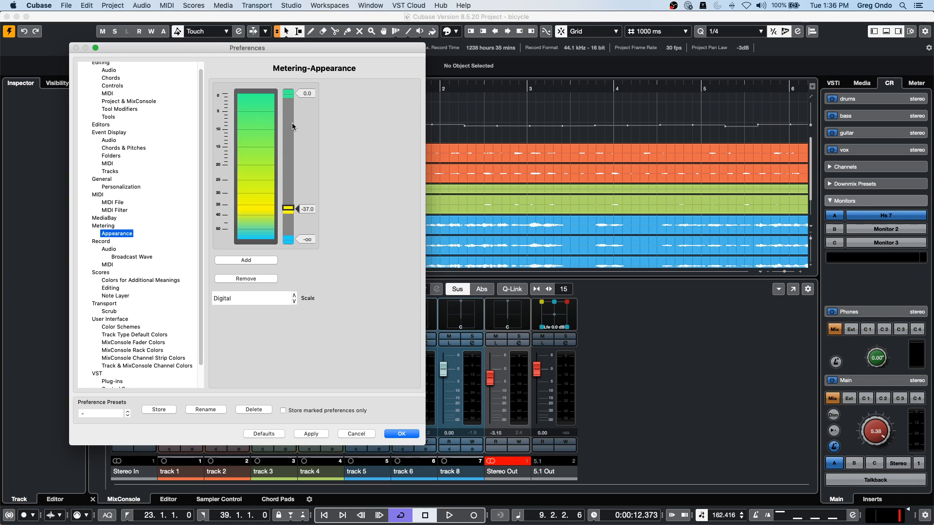
{"action": "double_click", "coordinate": [288, 208]}
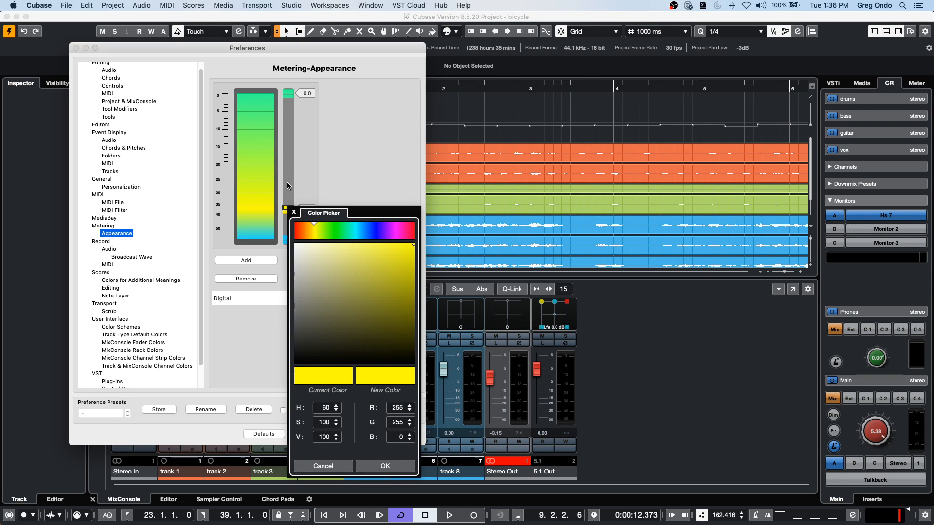
{"action": "left_click_drag", "start_coordinate": [315, 226], "coordinate": [405, 226]}
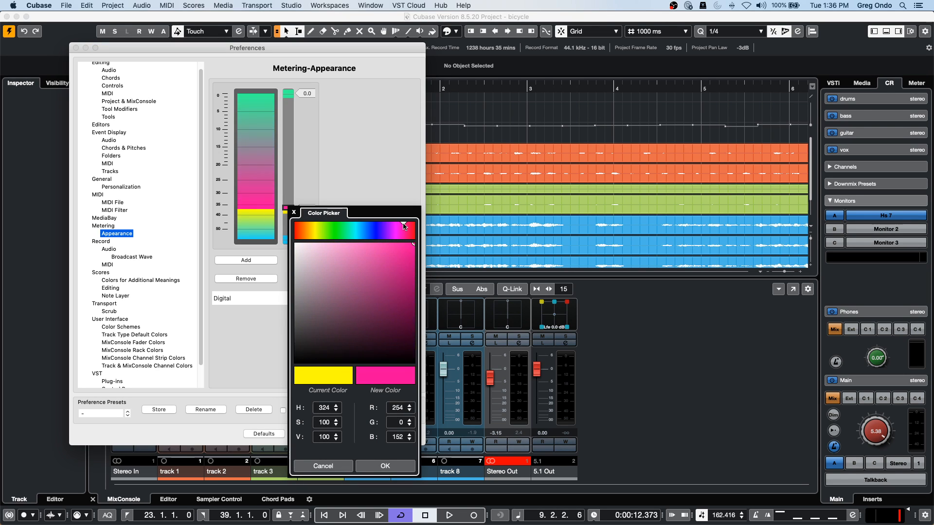
Add a second meter color handle at -16.6 and change its lower color to orange.
{"action": "left_click", "coordinate": [288, 145]}
{"action": "left_click", "coordinate": [288, 139], "text": "alt"}
{"action": "left_click_drag", "start_coordinate": [289, 192], "coordinate": [294, 152]}
{"action": "left_click", "coordinate": [289, 154]}
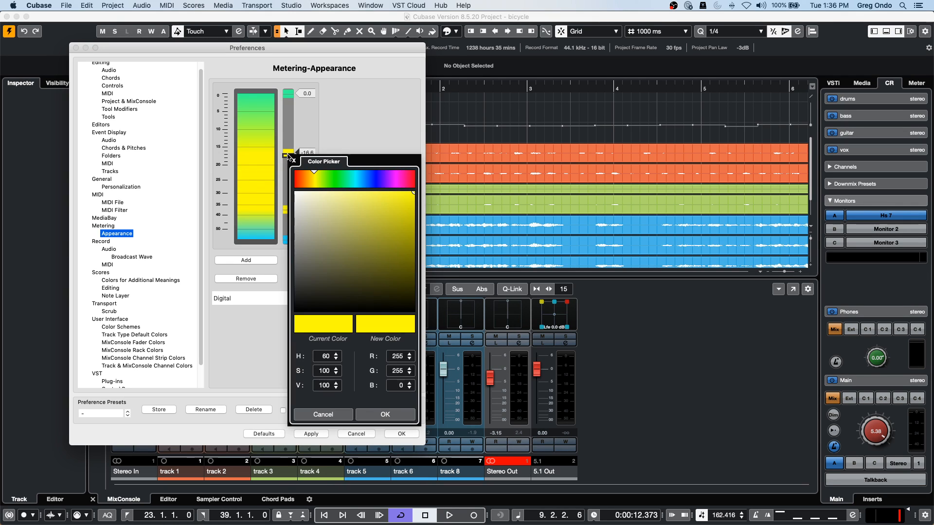
{"action": "left_click", "coordinate": [306, 179]}
{"action": "left_click_drag", "start_coordinate": [327, 246], "coordinate": [394, 209]}
{"action": "left_click", "coordinate": [385, 415]}
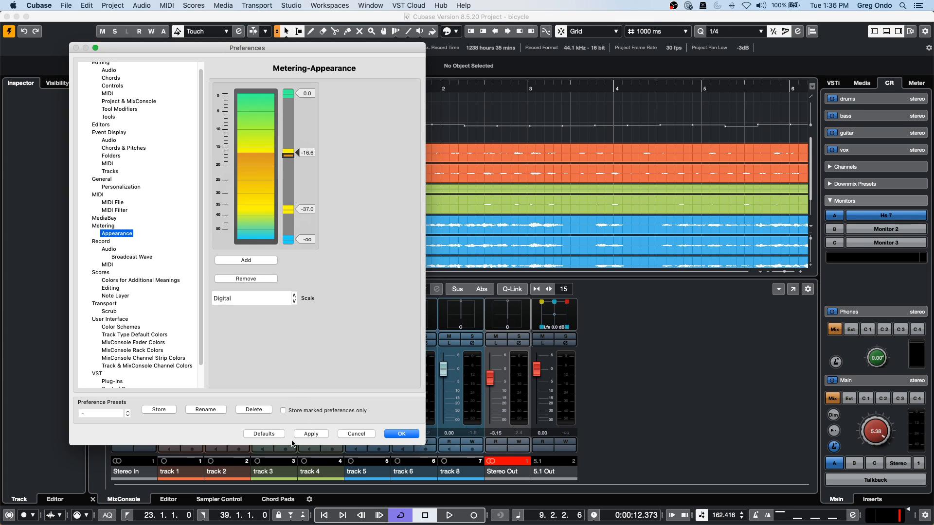
Restore the default meter colors for the Digital scale and accept the preferences.
{"action": "left_click", "coordinate": [264, 434]}
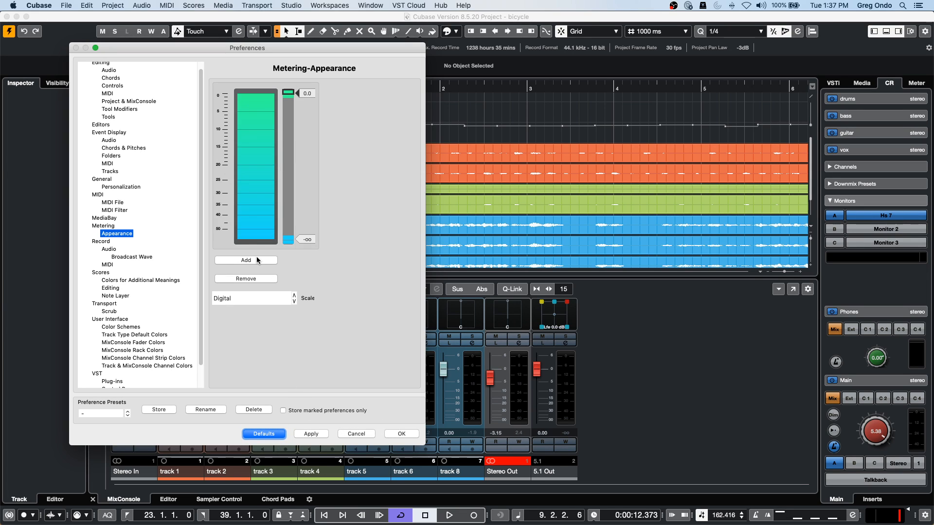
{"action": "left_click", "coordinate": [398, 434]}
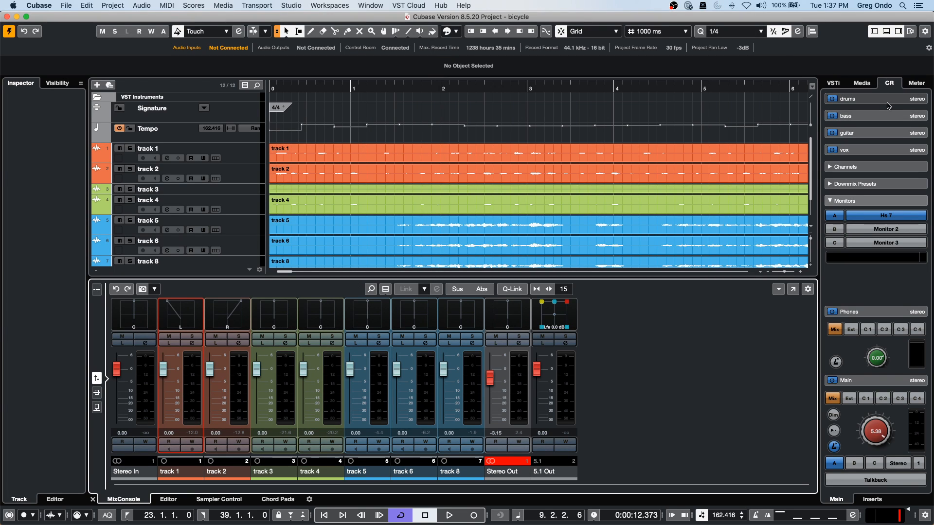
Display the master meter in place of the Control Room controls.
{"action": "left_click", "coordinate": [862, 84]}
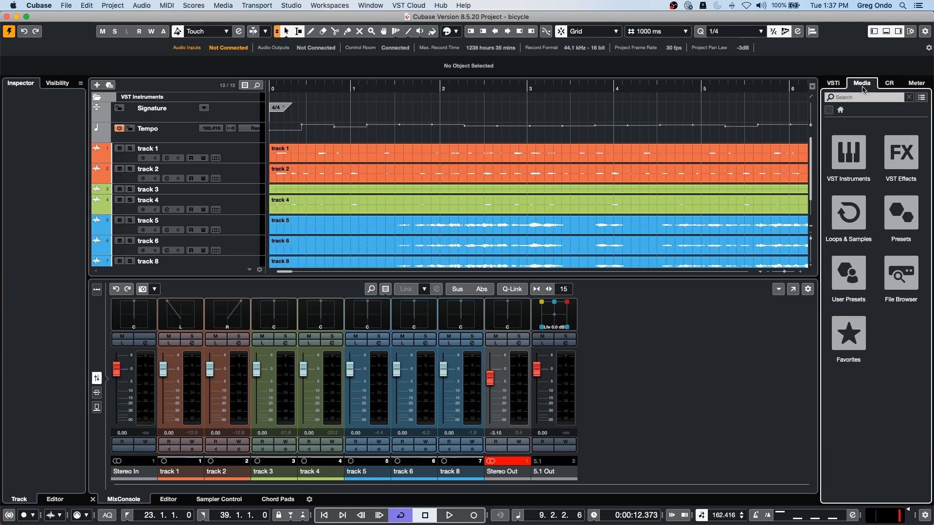
{"action": "left_click", "coordinate": [921, 85]}
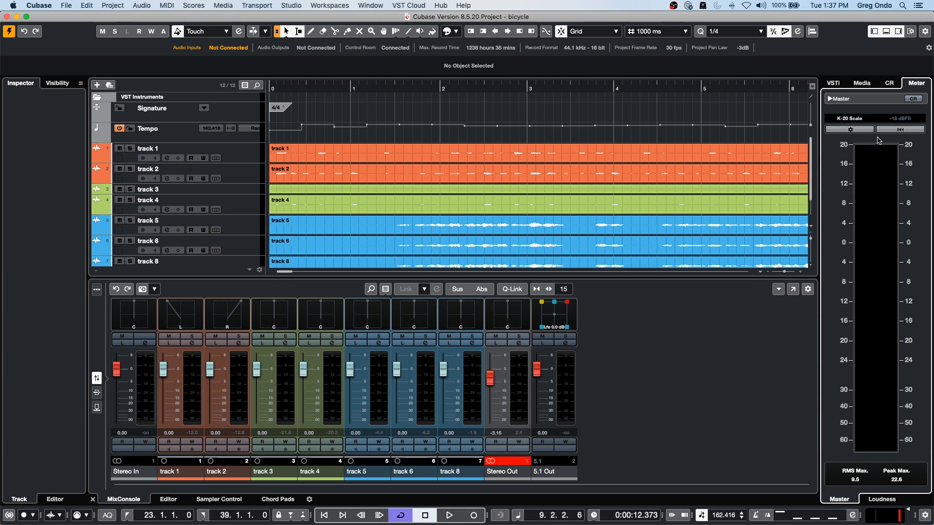
Start playback and switch the master meter to the Digital Scale, followed by the DIN Scale.
{"action": "key", "text": "space"}
{"action": "left_click", "coordinate": [859, 119]}
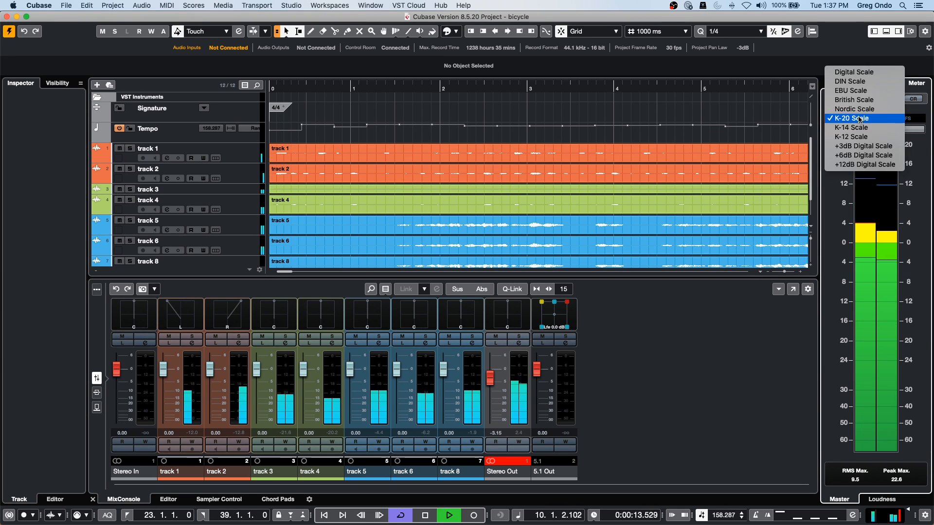
{"action": "left_click", "coordinate": [870, 74]}
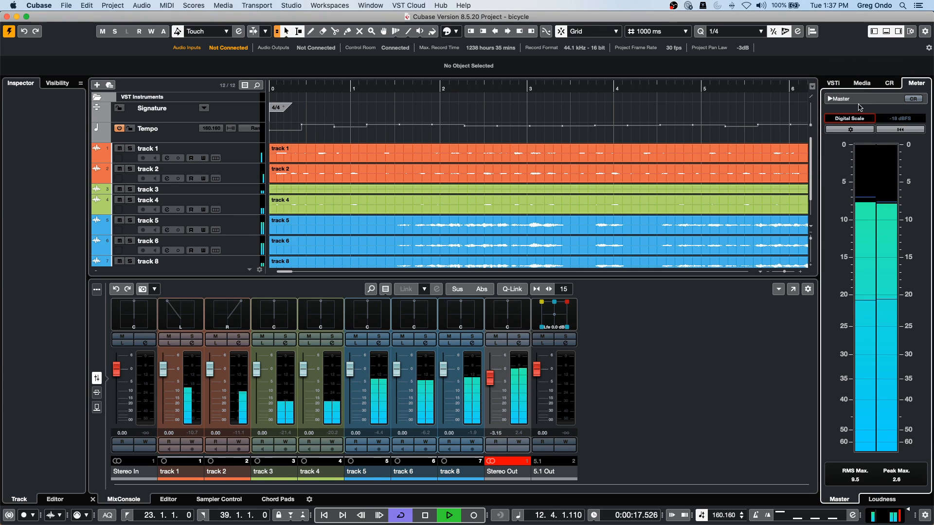
{"action": "left_click", "coordinate": [860, 118]}
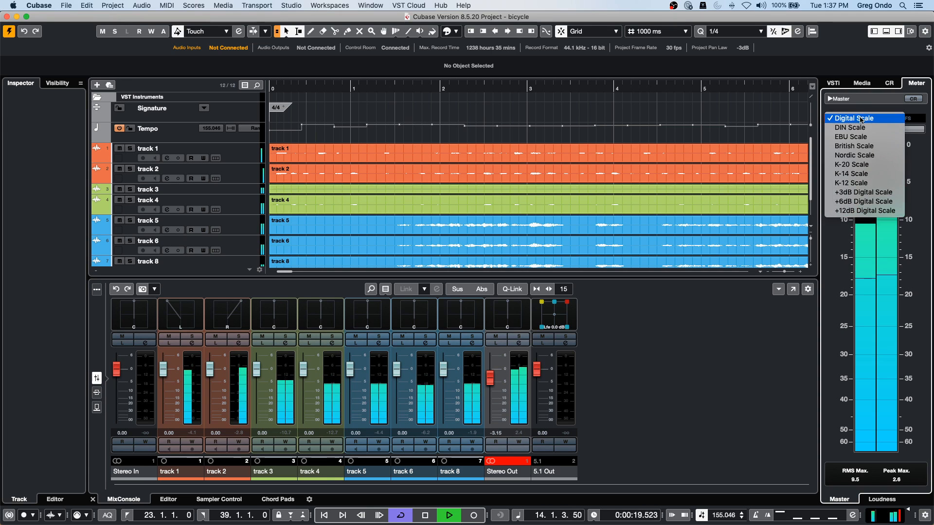
{"action": "left_click", "coordinate": [860, 126]}
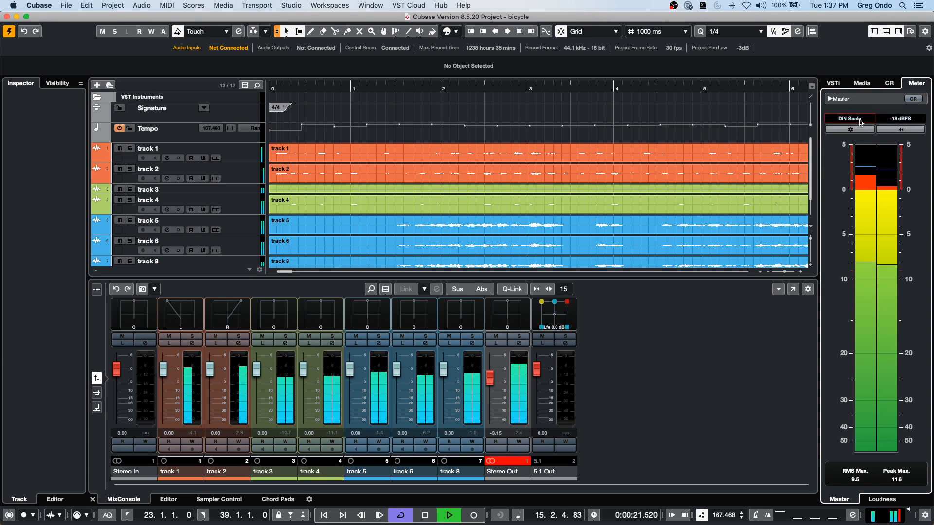
Try the British Scale on the master meter during playback, followed by the K-20 Scale.
{"action": "left_click", "coordinate": [859, 122]}
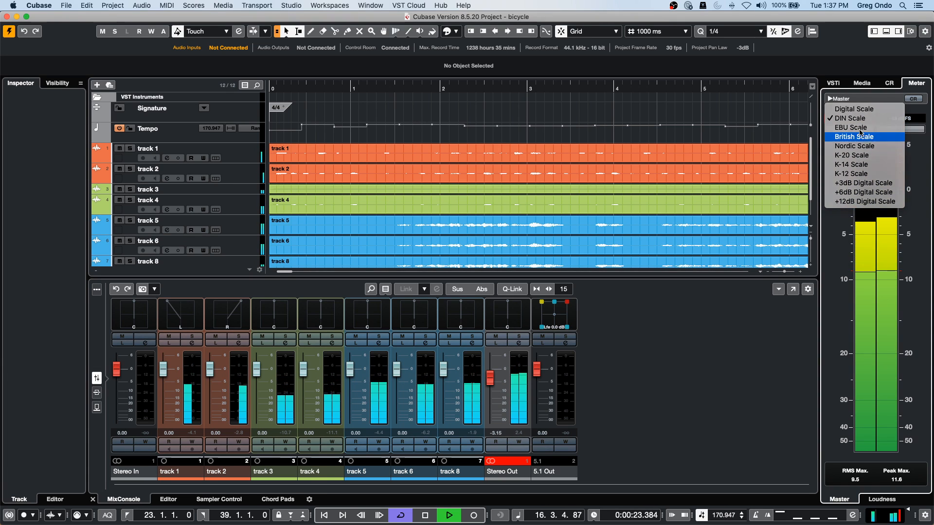
{"action": "left_click", "coordinate": [865, 137]}
{"action": "left_click", "coordinate": [863, 118]}
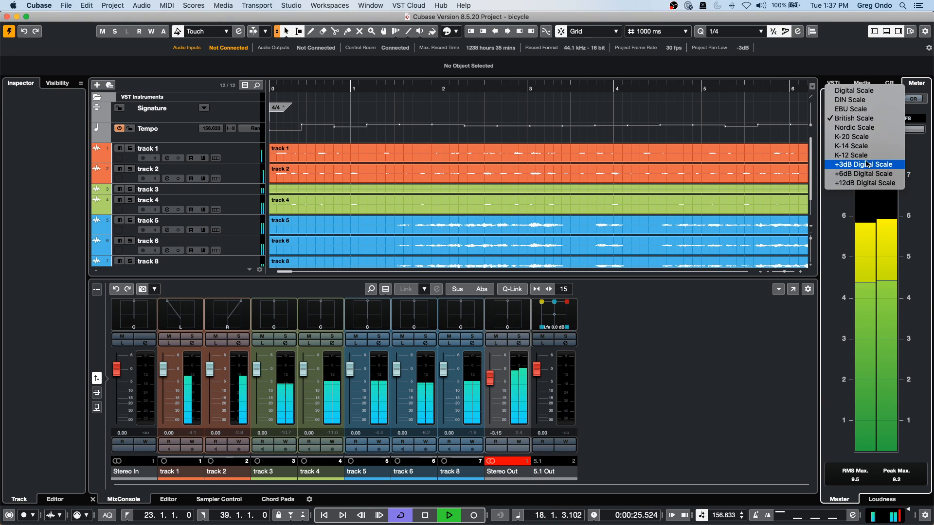
{"action": "left_click", "coordinate": [857, 137]}
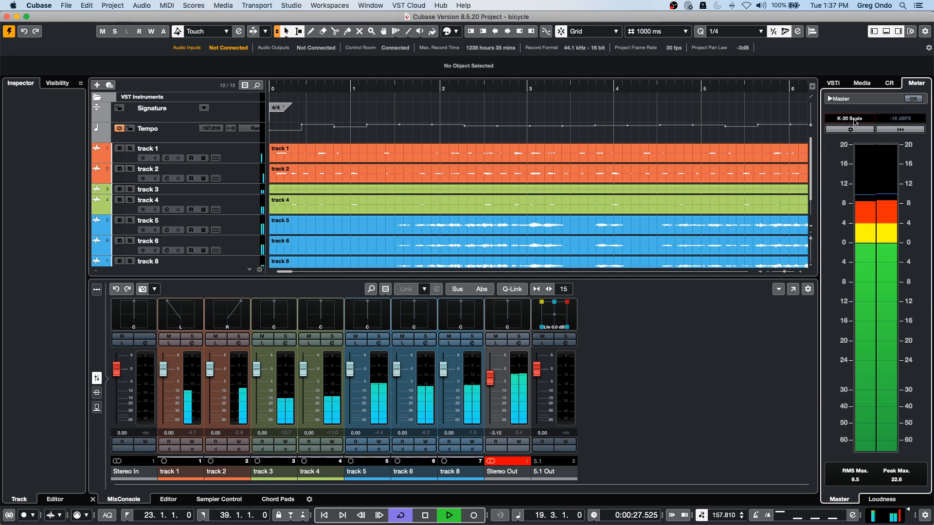
Change the master meter's scale to +12dB Digital Scale.
{"action": "left_click", "coordinate": [856, 121]}
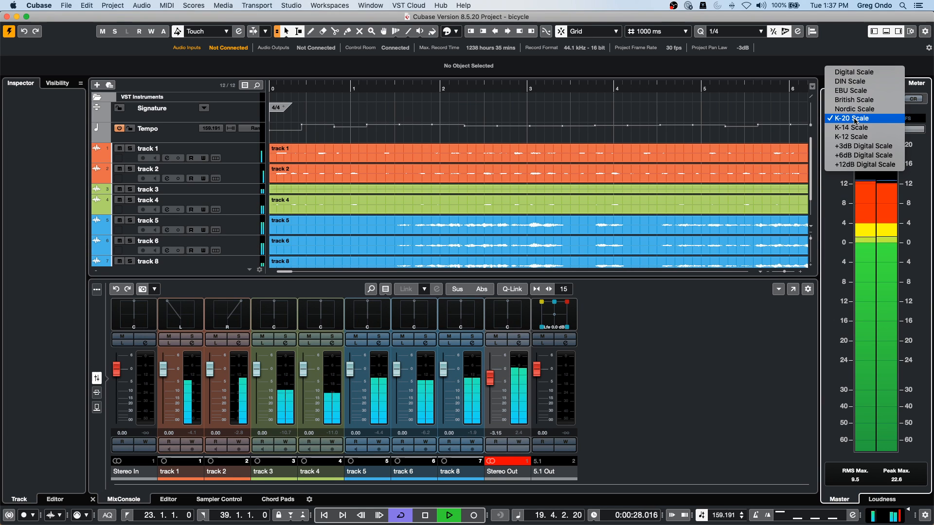
{"action": "left_click", "coordinate": [870, 148]}
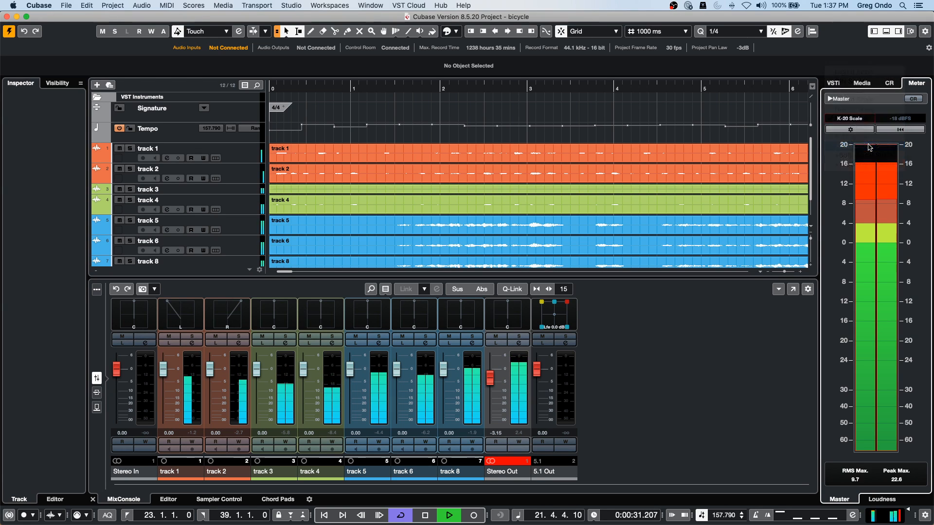
{"action": "left_click", "coordinate": [864, 119]}
{"action": "left_click", "coordinate": [864, 137]}
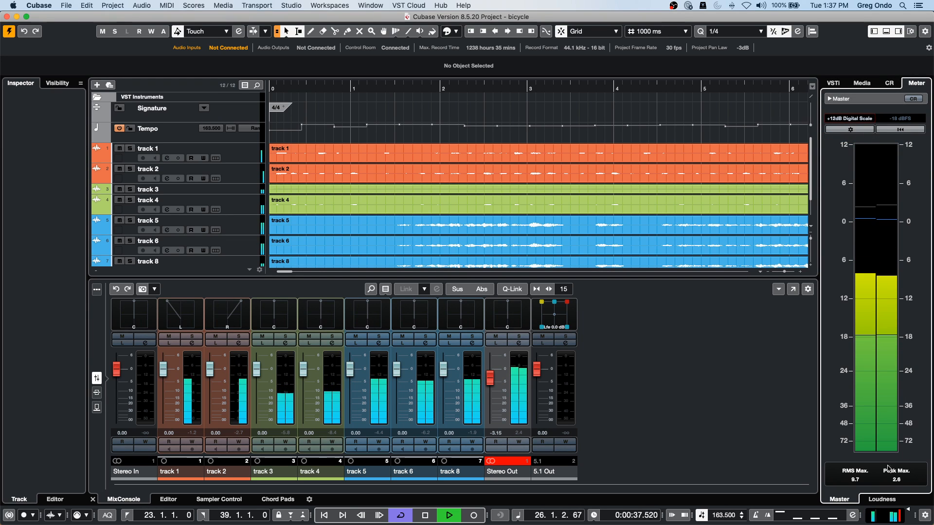
Display the Loudness meter and lower the Stereo Out fader to -8.70.
{"action": "left_click", "coordinate": [882, 499]}
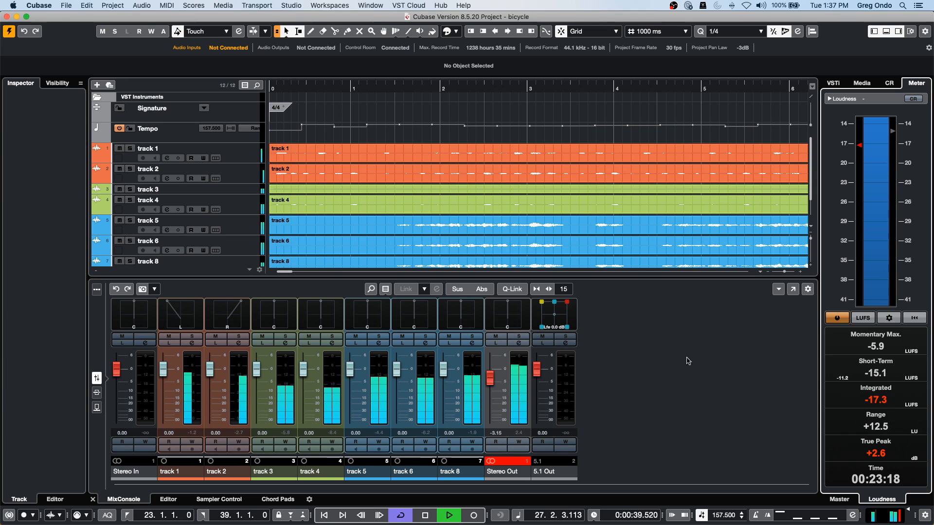
{"action": "left_click", "coordinate": [495, 382]}
{"action": "left_click_drag", "start_coordinate": [493, 388], "coordinate": [494, 391]}
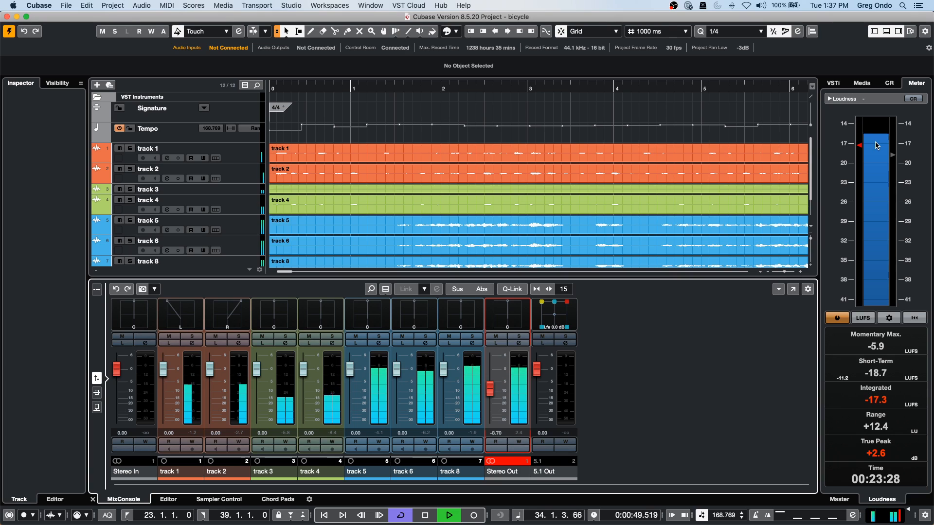
Switch the loudness readings to LU, stop playback, and return to the Loudness meter after viewing the Control Room.
{"action": "left_click", "coordinate": [863, 318]}
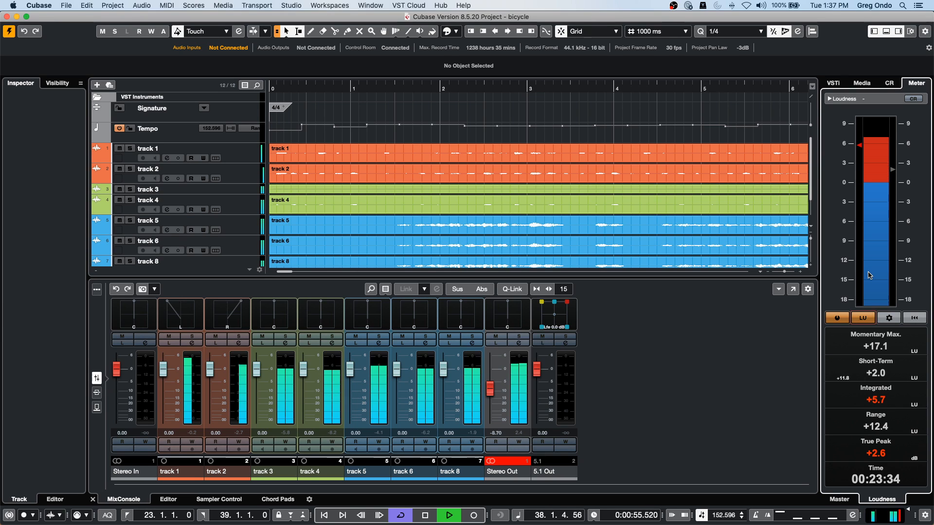
{"action": "key", "text": "space"}
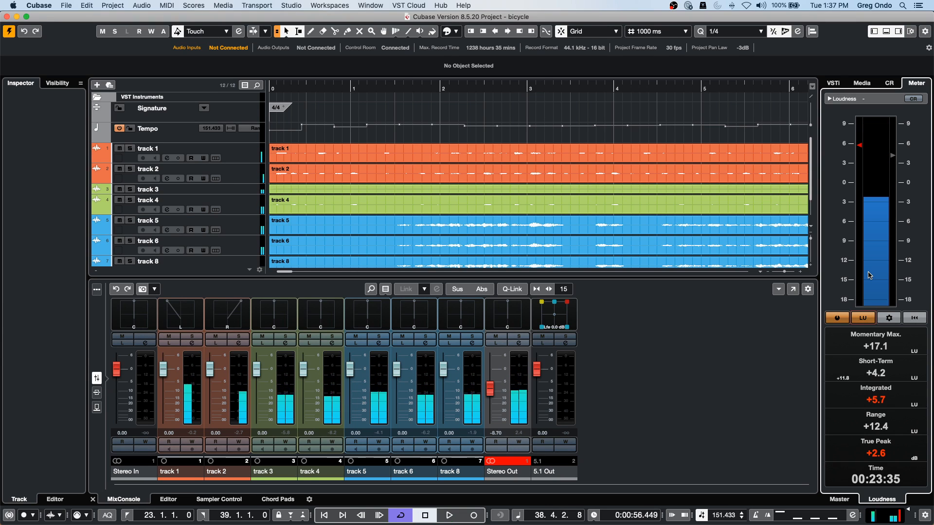
{"action": "left_click", "coordinate": [894, 83]}
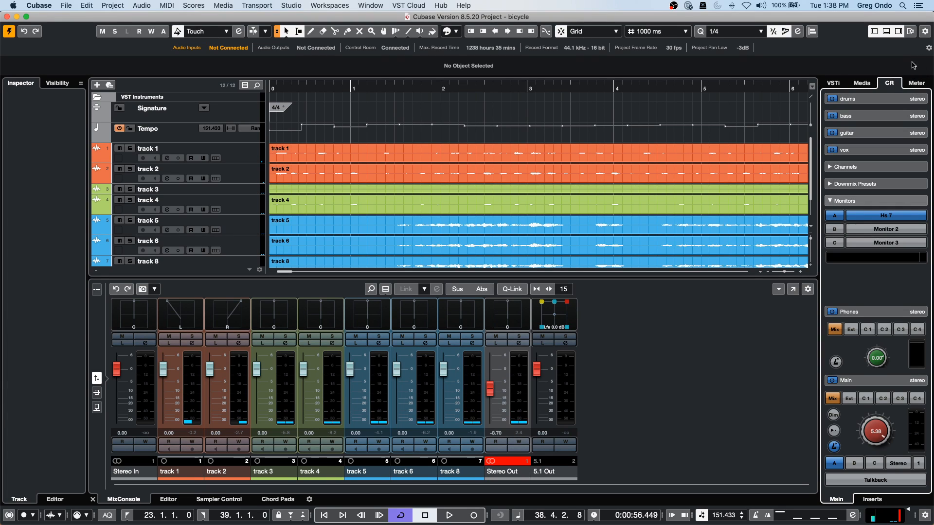
{"action": "left_click", "coordinate": [918, 82]}
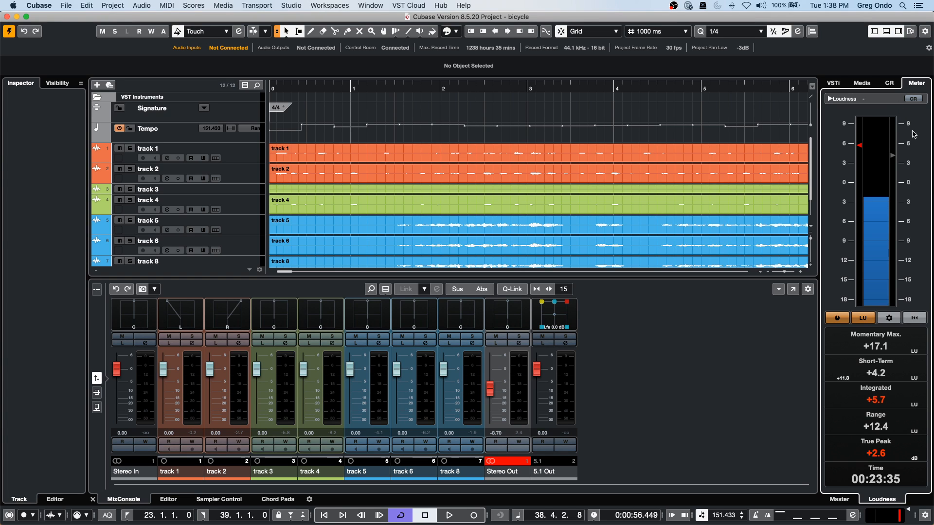
Place the project cursor at 2 seconds and zoom the timeline out horizontally to about nine minutes.
{"action": "left_click", "coordinate": [462, 88]}
{"action": "left_click_drag", "start_coordinate": [461, 88], "coordinate": [455, 31]}
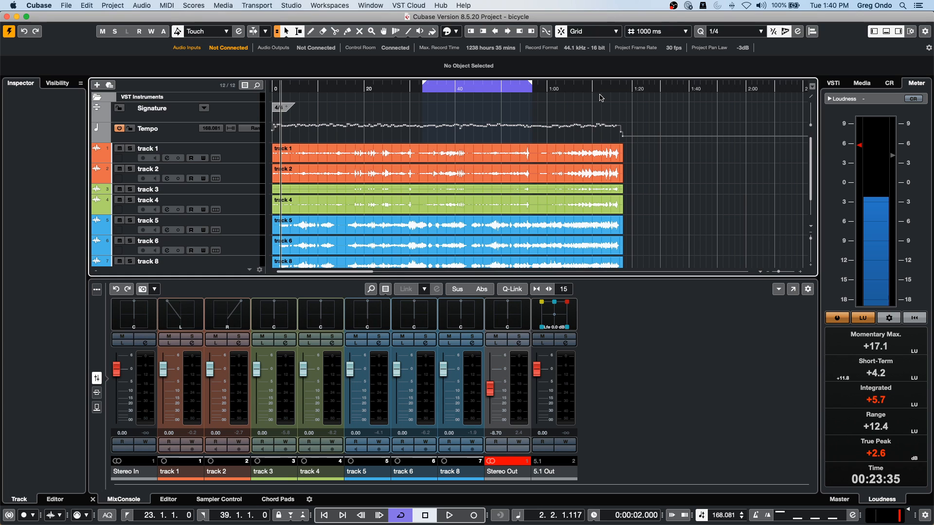
{"action": "key", "text": "g"}
{"action": "key", "text": "g"}
{"action": "key", "text": "g"}
{"action": "key", "text": "h"}
{"action": "key", "text": "h"}
{"action": "key", "text": "h"}
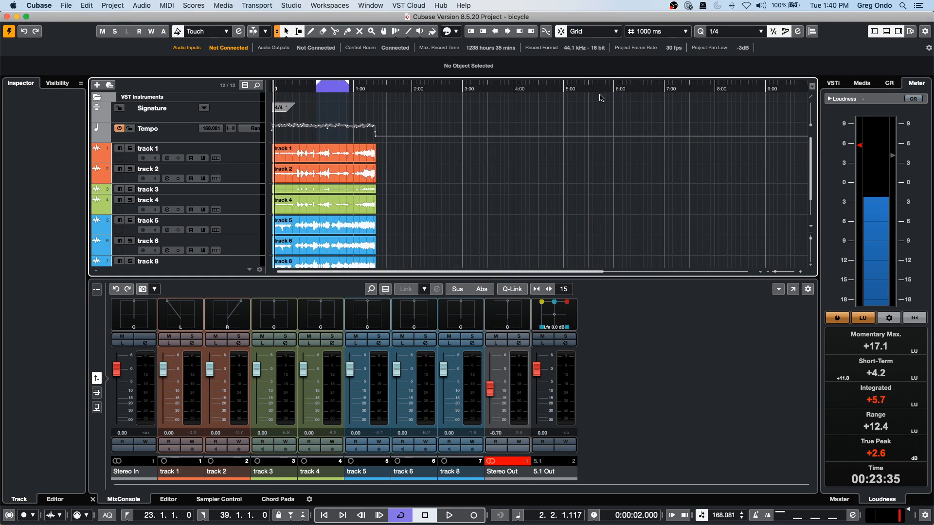
Zoom the timeline in around the project cursor to tenths of a second and back out to about 35 seconds.
{"action": "key", "text": "h"}
{"action": "key", "text": "h"}
{"action": "key", "text": "h"}
{"action": "key", "text": "h"}
{"action": "key", "text": "h"}
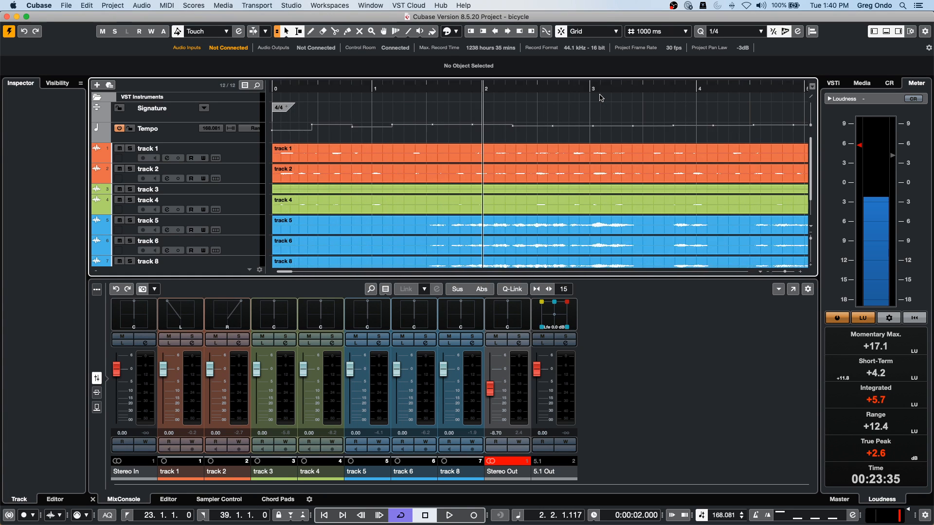
{"action": "key", "text": "g"}
{"action": "key", "text": "g"}
{"action": "key", "text": "g"}
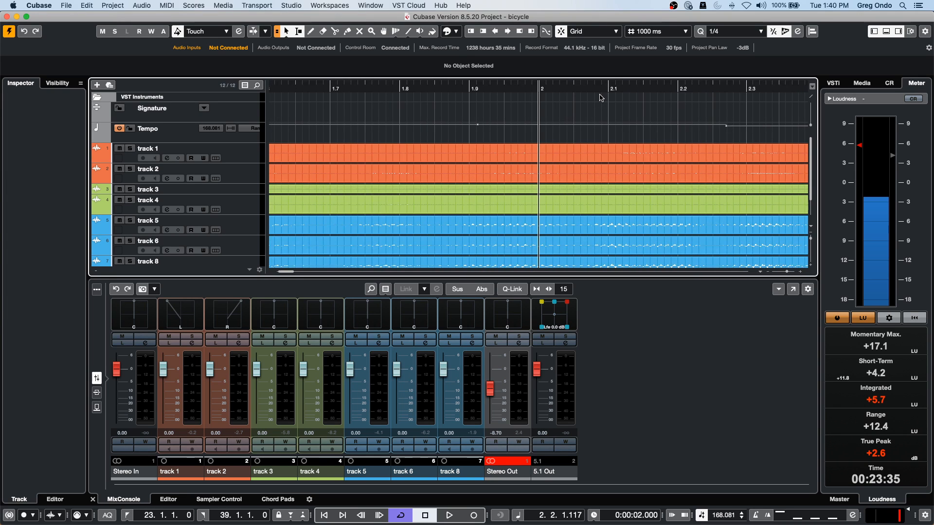
{"action": "key", "text": "g"}
{"action": "key", "text": "g"}
{"action": "key", "text": "g"}
{"action": "key", "text": "g"}
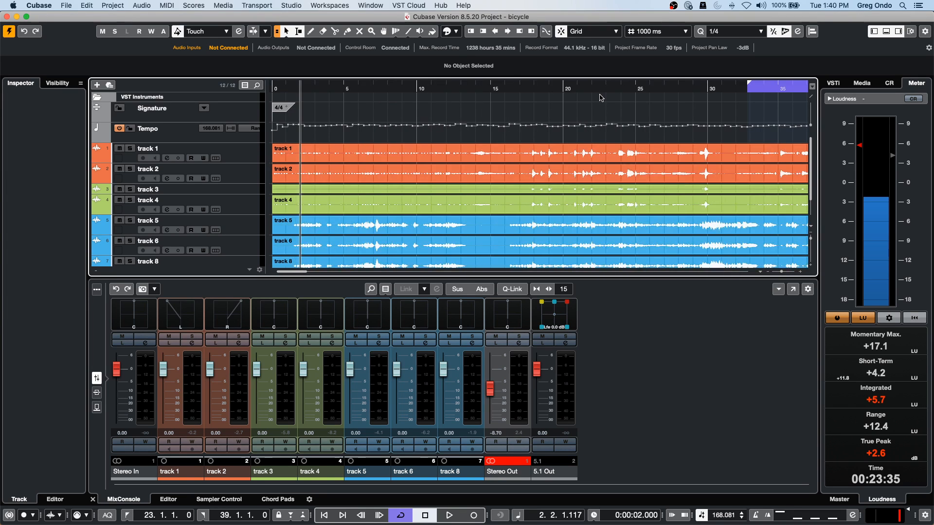
Zoom the track list vertically, shrinking all tracks to thin rows and enlarging them to tall lanes.
{"action": "key", "text": "shift+g"}
{"action": "key", "text": "shift+g"}
{"action": "key", "text": "shift+h"}
{"action": "key", "text": "shift+h"}
{"action": "key", "text": "shift+h"}
{"action": "key", "text": "shift+h"}
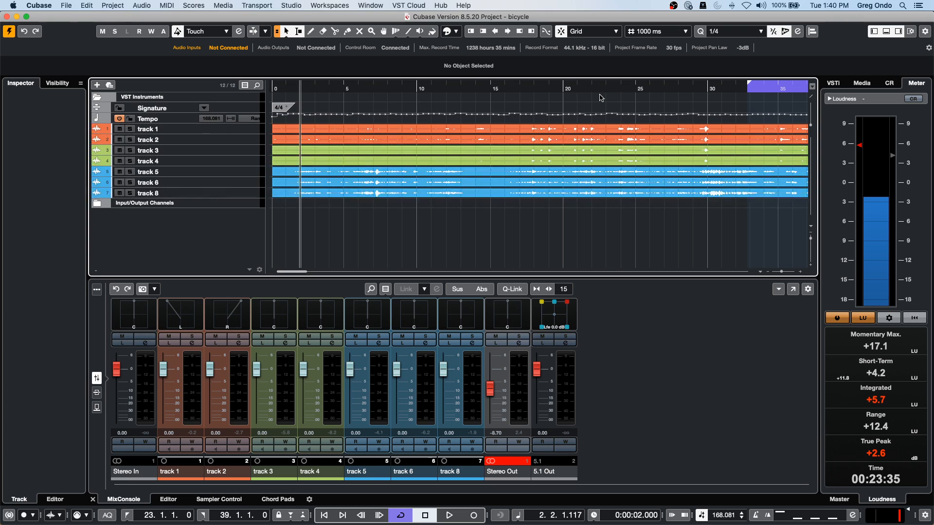
{"action": "key", "text": "shift+g"}
{"action": "key", "text": "shift+g"}
{"action": "key", "text": "shift+g"}
{"action": "key", "text": "shift+g"}
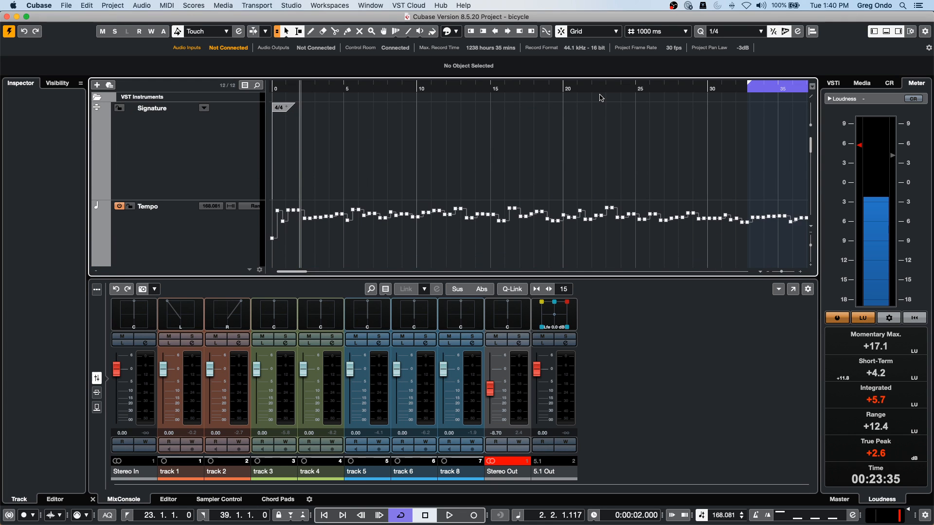
{"action": "key", "text": "shift+g"}
{"action": "key", "text": "shift+g"}
{"action": "key", "text": "shift+h"}
{"action": "key", "text": "shift+h"}
{"action": "key", "text": "shift+h"}
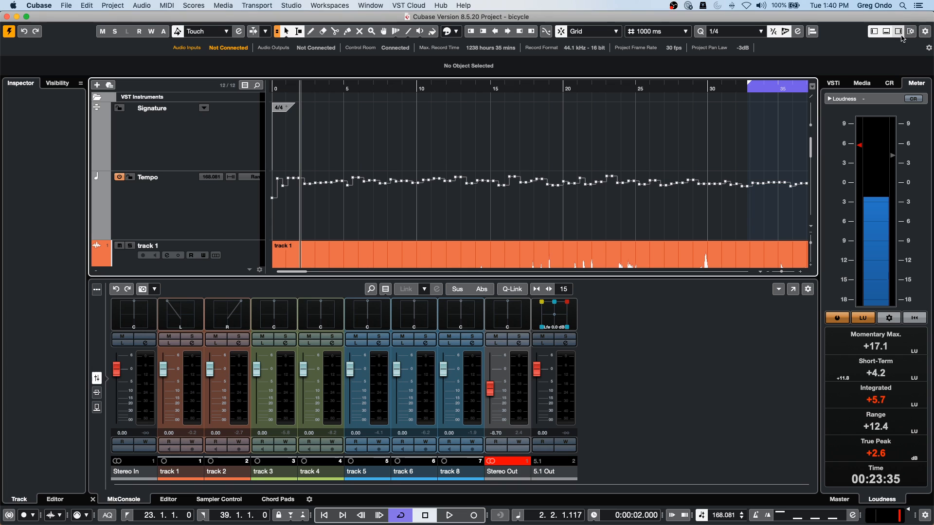
Hide the lower zone with the MixConsole and zoom all tracks vertically down to their smallest rows.
{"action": "left_click", "coordinate": [885, 34]}
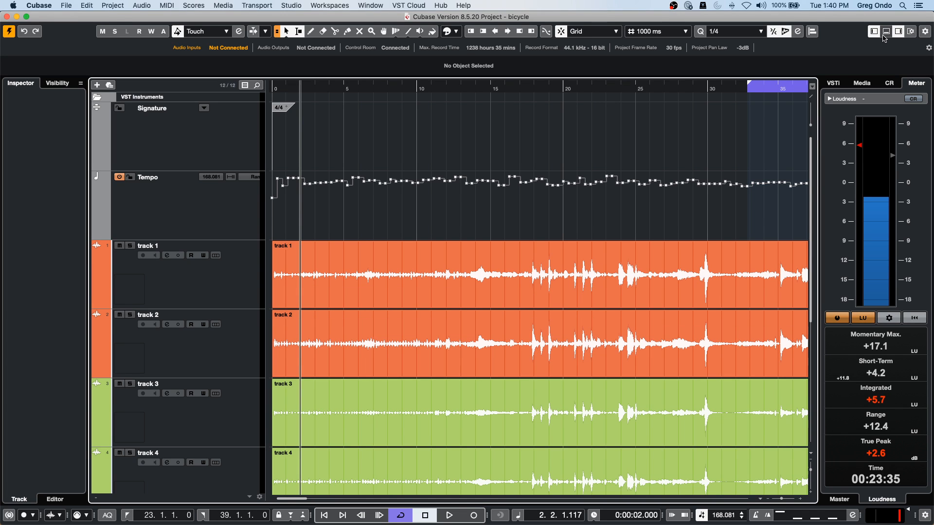
{"action": "key", "text": "shift+g"}
{"action": "key", "text": "shift+g"}
{"action": "key", "text": "shift+g"}
{"action": "key", "text": "shift+h"}
{"action": "key", "text": "shift+h"}
{"action": "key", "text": "shift+h"}
{"action": "key", "text": "shift+h"}
{"action": "key", "text": "shift+g"}
{"action": "key", "text": "shift+g"}
{"action": "key", "text": "shift+g"}
{"action": "key", "text": "shift+g"}
Zoom the timeline out horizontally to about 14 minutes.
{"action": "key", "text": "g"}
{"action": "key", "text": "g"}
{"action": "key", "text": "g"}
{"action": "key", "text": "g"}
{"action": "key", "text": "g"}
{"action": "key", "text": "g"}
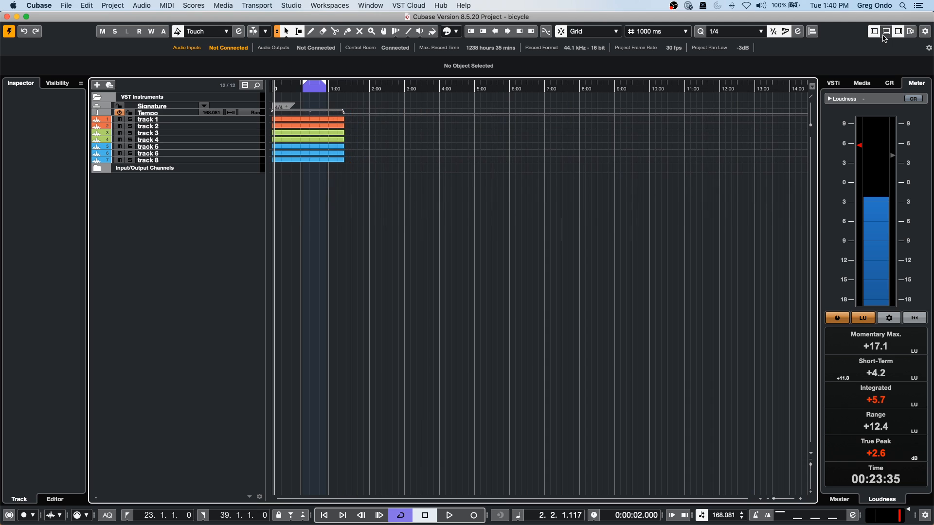
Enlarge the tracks to a medium height and zoom the timeline to fit the whole project.
{"action": "key", "text": "shift+h"}
{"action": "key", "text": "shift+h"}
{"action": "key", "text": "shift+h"}
{"action": "key", "text": "shift+g"}
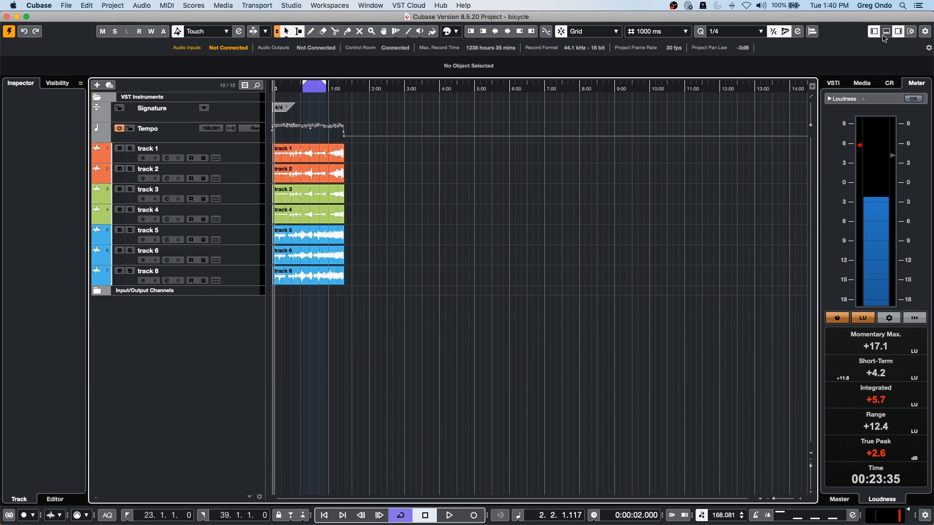
{"action": "key", "text": "shift+f"}
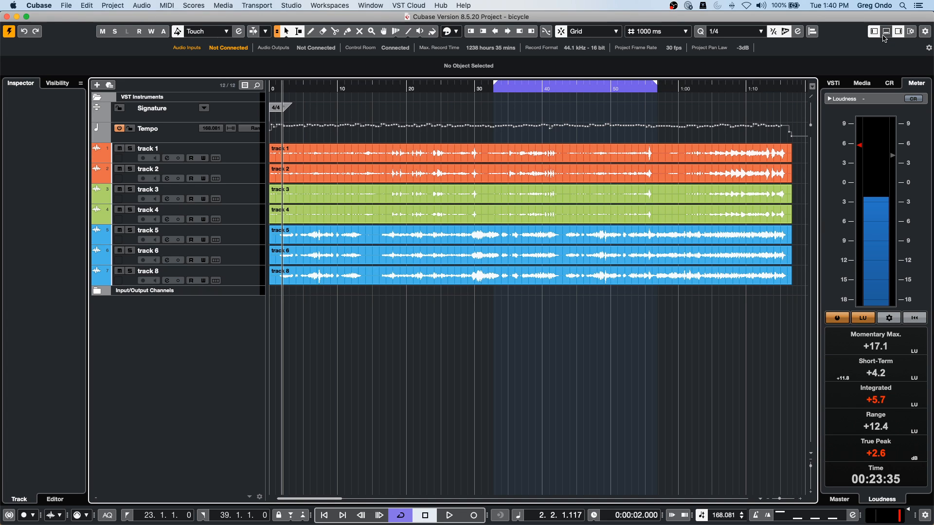
Vary the track heights vertically and zoom the timeline out horizontally to about six and a half minutes.
{"action": "key", "text": "shift+g"}
{"action": "key", "text": "shift+g"}
{"action": "key", "text": "shift+h"}
{"action": "key", "text": "shift+h"}
{"action": "key", "text": "shift+h"}
{"action": "key", "text": "shift+h"}
{"action": "key", "text": "shift+h"}
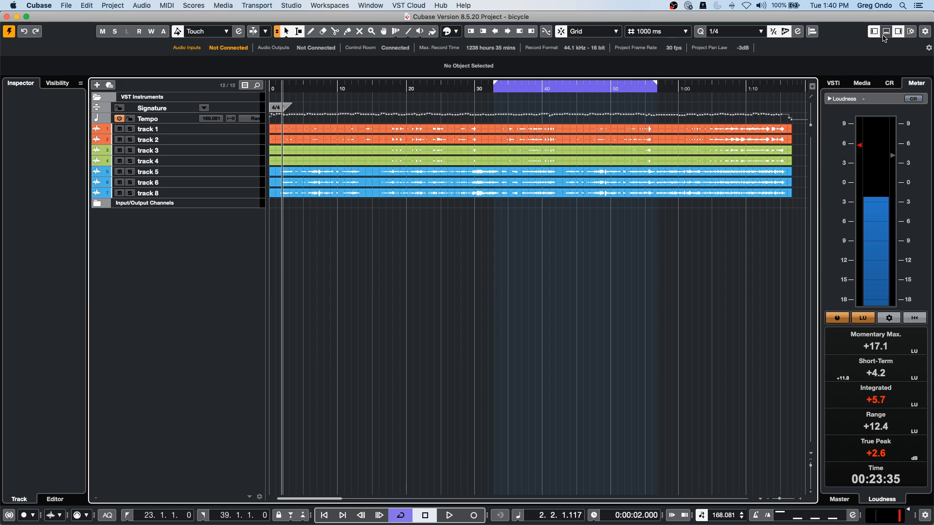
{"action": "key", "text": "g"}
{"action": "key", "text": "g"}
{"action": "key", "text": "g"}
{"action": "key", "text": "g"}
{"action": "key", "text": "g"}
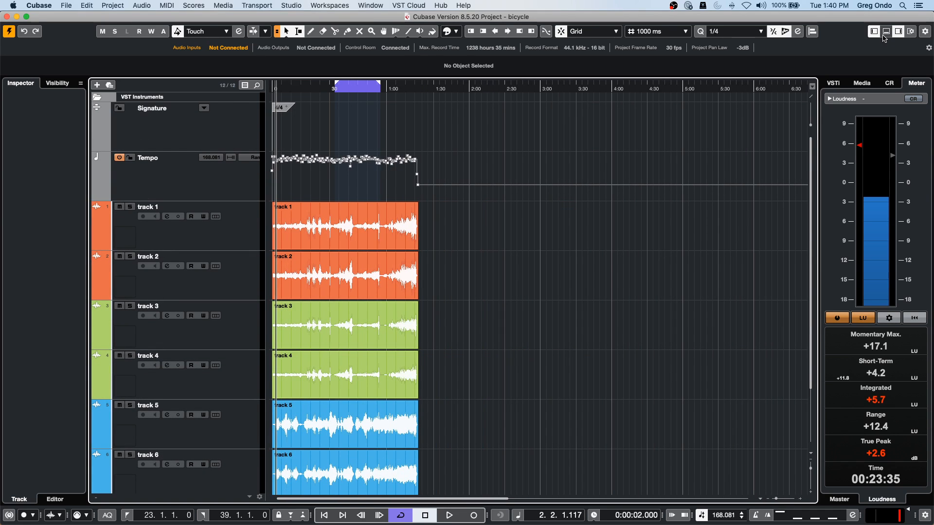
Enlarge the tracks to very tall lanes and reduce them until every track fits in the project window.
{"action": "key", "text": "shift+h"}
{"action": "key", "text": "shift+h"}
{"action": "key", "text": "shift+h"}
{"action": "key", "text": "shift+h"}
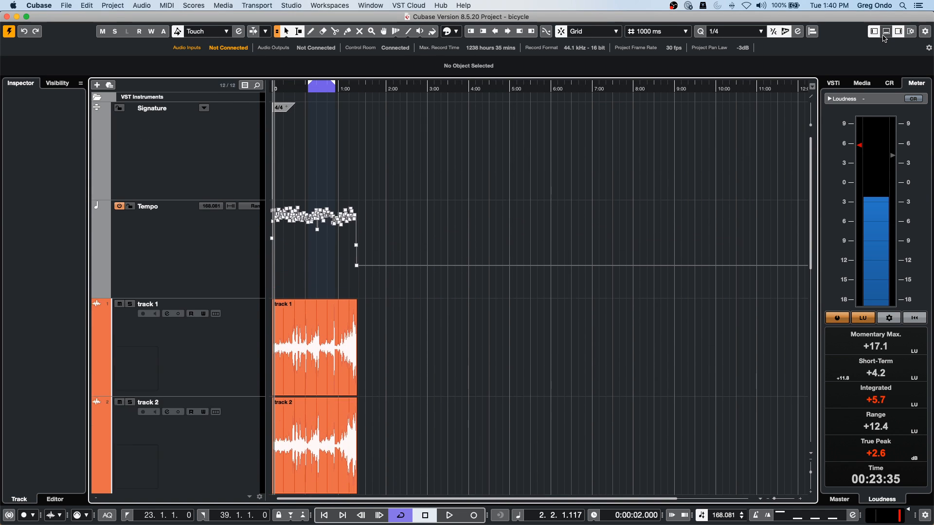
{"action": "key", "text": "shift+g"}
{"action": "key", "text": "shift+g"}
{"action": "key", "text": "shift+g"}
{"action": "key", "text": "shift+g"}
{"action": "key", "text": "shift+g"}
{"action": "key", "text": "shift+g"}
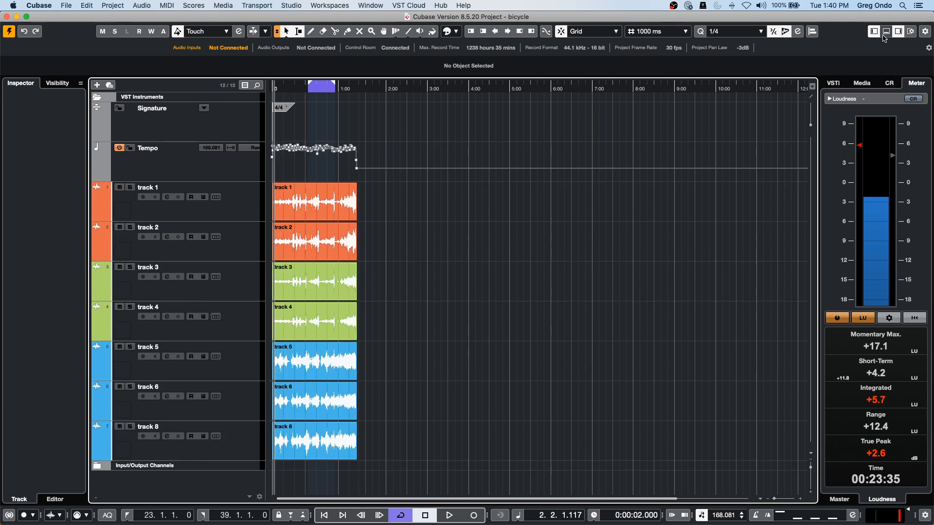
Reduce the track heights slightly and zoom the timeline in horizontally to about the first 50 seconds.
{"action": "key", "text": "shift+h"}
{"action": "key", "text": "h"}
{"action": "key", "text": "shift+h"}
{"action": "key", "text": "shift+h"}
{"action": "key", "text": "shift+h"}
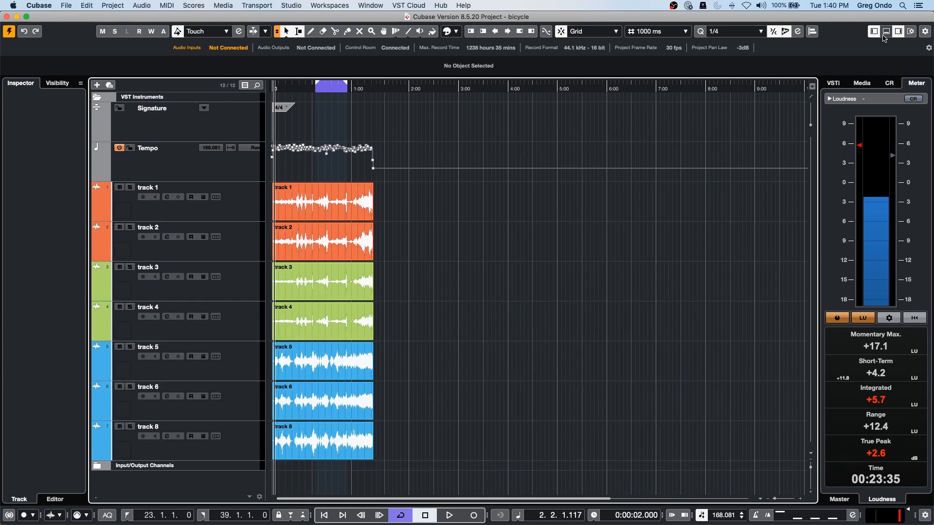
{"action": "key", "text": "shift+g"}
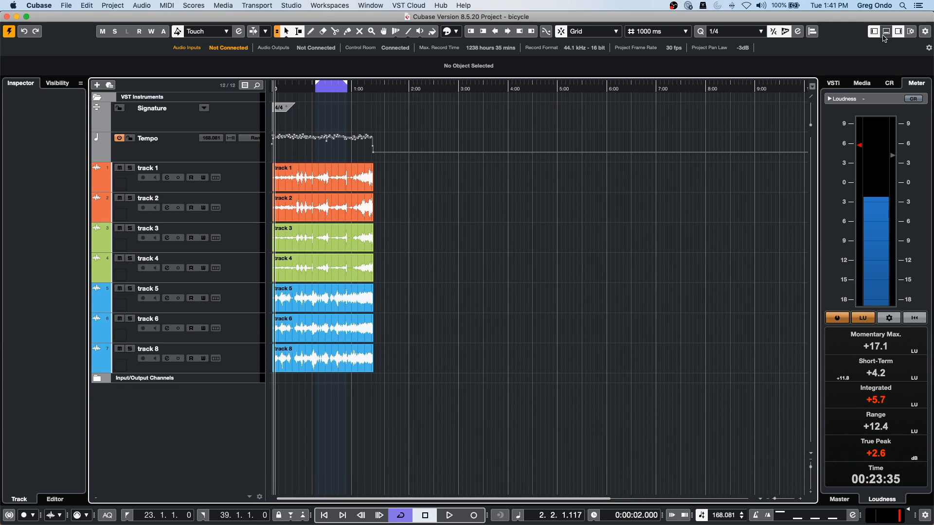
{"action": "key", "text": "h"}
{"action": "key", "text": "h"}
{"action": "key", "text": "h"}
{"action": "key", "text": "h"}
{"action": "key", "text": "h"}
{"action": "key", "text": "h"}
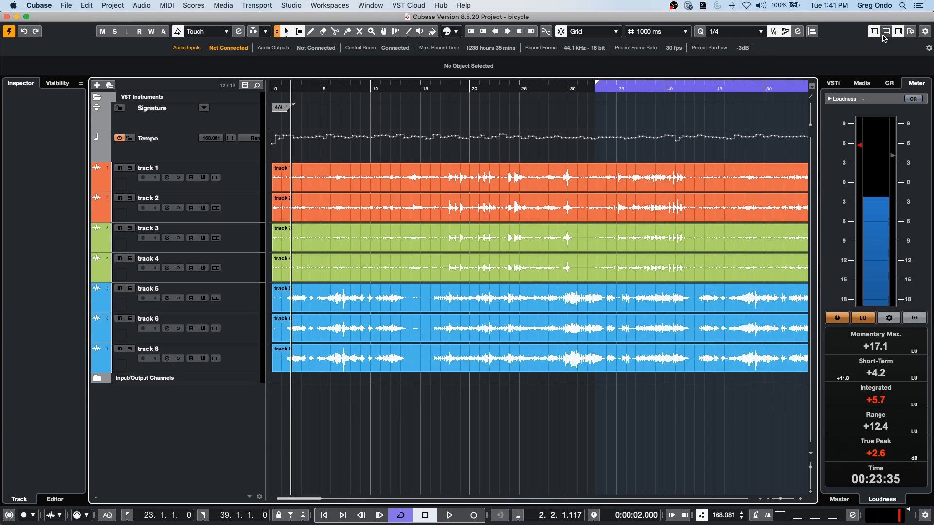
Vary the zoom in both directions, ending with tall tracks and about 1:40 of timeline in view.
{"action": "key", "text": "g"}
{"action": "key", "text": "g"}
{"action": "key", "text": "shift+g"}
{"action": "key", "text": "shift+g"}
{"action": "key", "text": "shift+h"}
{"action": "key", "text": "shift+h"}
{"action": "key", "text": "shift+h"}
{"action": "key", "text": "shift+h"}
{"action": "key", "text": "shift+h"}
{"action": "key", "text": "shift+h"}
{"action": "key", "text": "shift+g"}
{"action": "key", "text": "shift+g"}
{"action": "key", "text": "shift+g"}
{"action": "key", "text": "shift+g"}
{"action": "key", "text": "shift+g"}
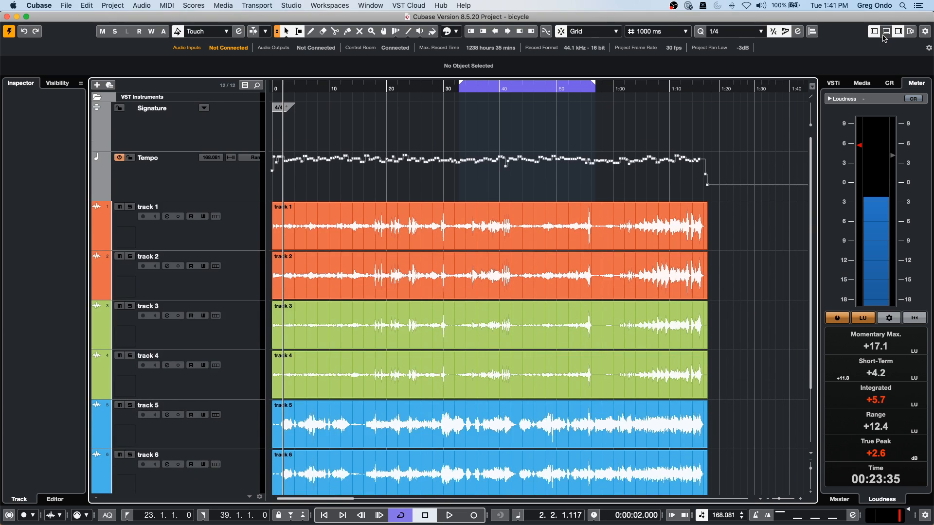
Vary the track heights repeatedly and reduce them to the minimum, with the whole project length fitted in the timeline.
{"action": "key", "text": "shift+h"}
{"action": "key", "text": "shift+h"}
{"action": "key", "text": "shift+h"}
{"action": "key", "text": "shift+h"}
{"action": "key", "text": "shift+h"}
{"action": "key", "text": "shift+h"}
{"action": "key", "text": "shift+g"}
{"action": "key", "text": "shift+g"}
{"action": "key", "text": "shift+g"}
{"action": "key", "text": "shift+g"}
{"action": "key", "text": "shift+g"}
{"action": "key", "text": "shift+g"}
{"action": "key", "text": "h"}
{"action": "key", "text": "h"}
{"action": "key", "text": "h"}
{"action": "key", "text": "h"}
{"action": "key", "text": "h"}
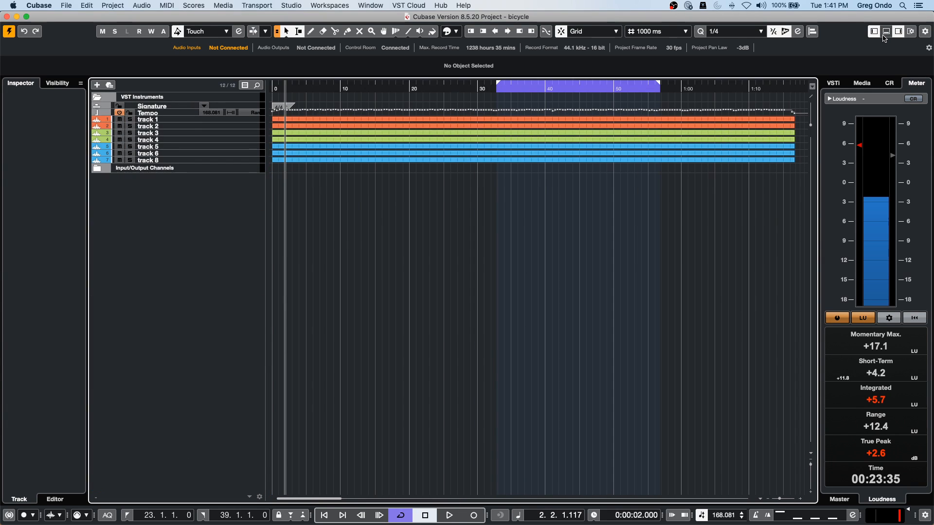
Zoom the timeline in to about seven seconds, and return to the whole project with medium-height tracks.
{"action": "key", "text": "g"}
{"action": "key", "text": "g"}
{"action": "key", "text": "g"}
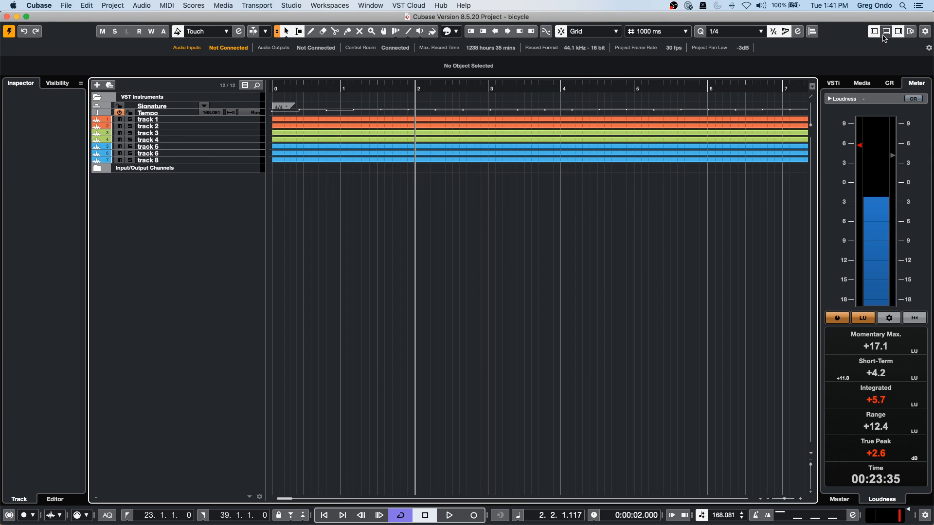
{"action": "key", "text": "shift+h"}
{"action": "key", "text": "shift+h"}
{"action": "key", "text": "shift+h"}
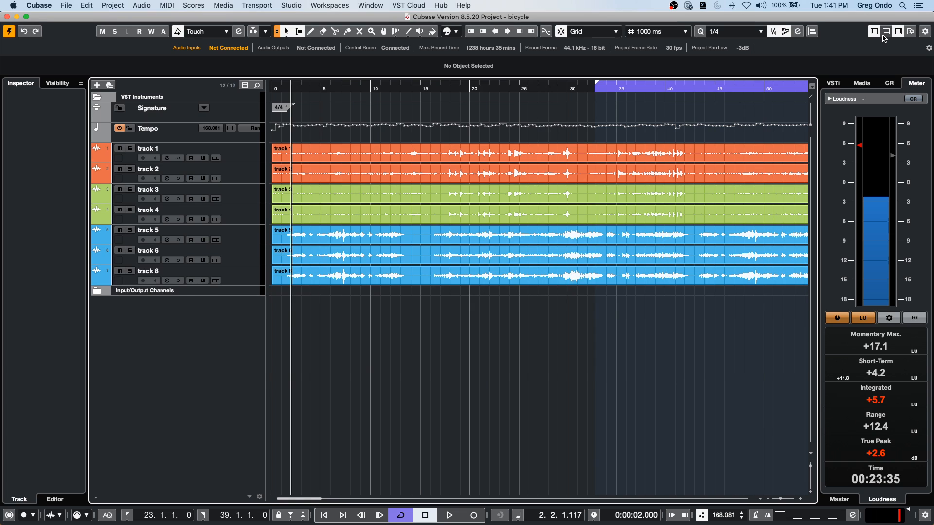
{"action": "key", "text": "shift+h"}
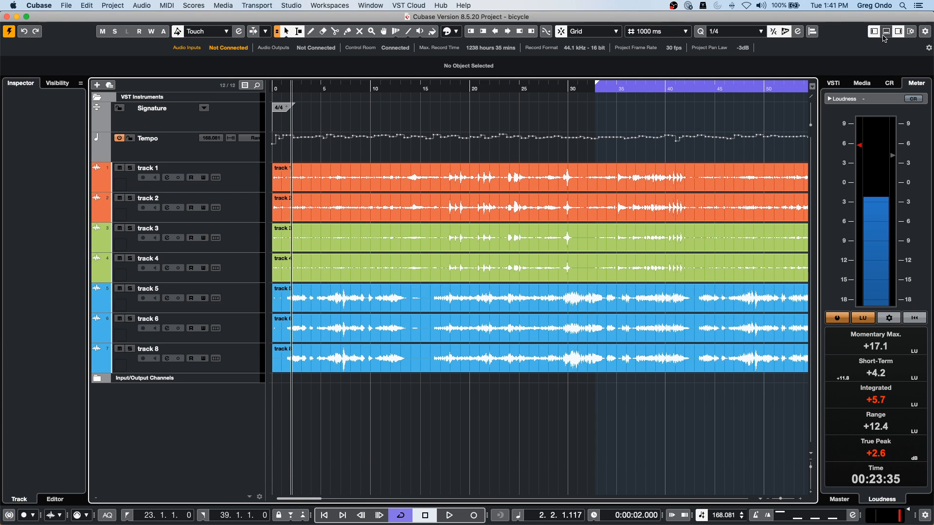
{"action": "key", "text": "g"}
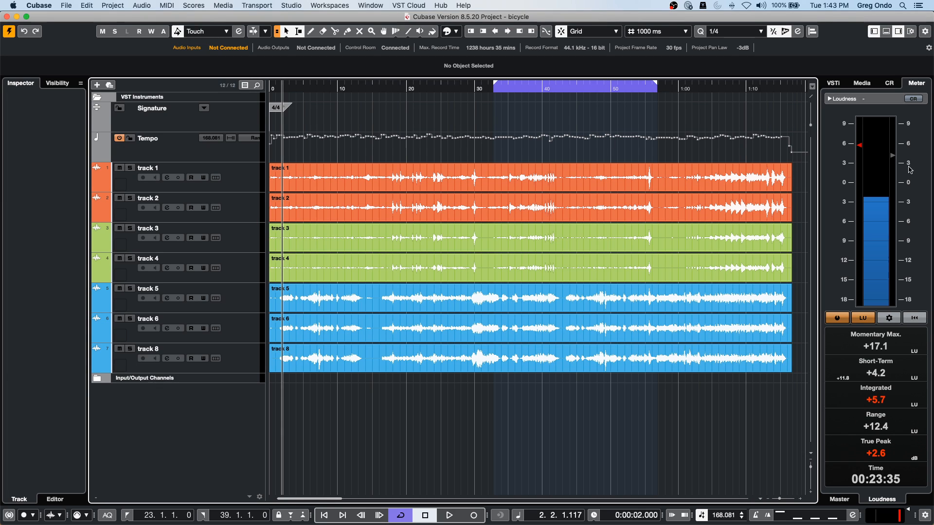
Add a stereo REVerence FX channel to the selected tracks, track 1 through track 8, and close its plug-in window.
{"action": "left_click", "coordinate": [246, 173]}
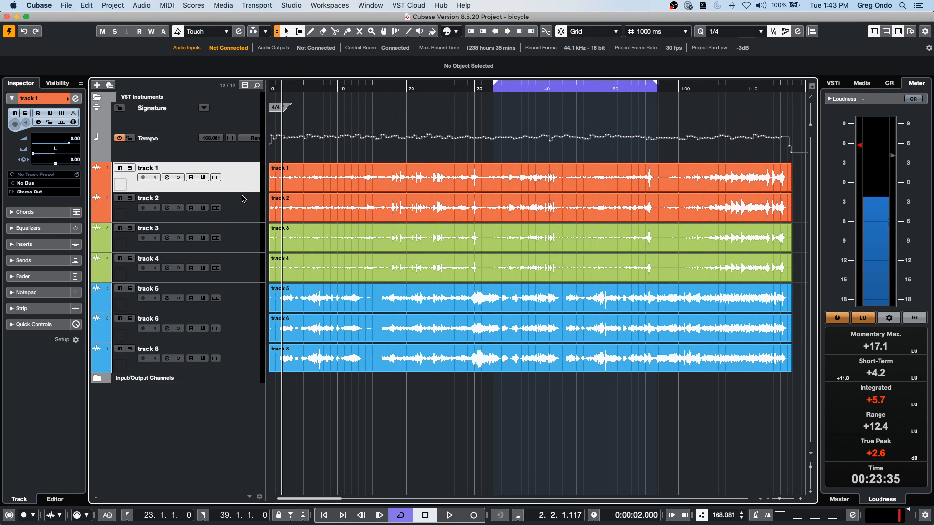
{"action": "left_click", "coordinate": [239, 358], "text": "shift"}
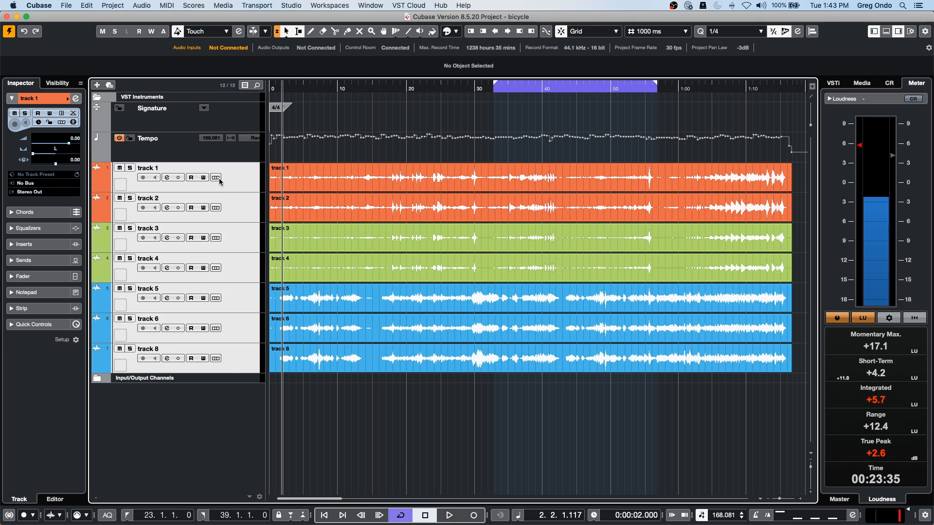
{"action": "right_click", "coordinate": [238, 180]}
{"action": "mouse_move", "coordinate": [261, 184]}
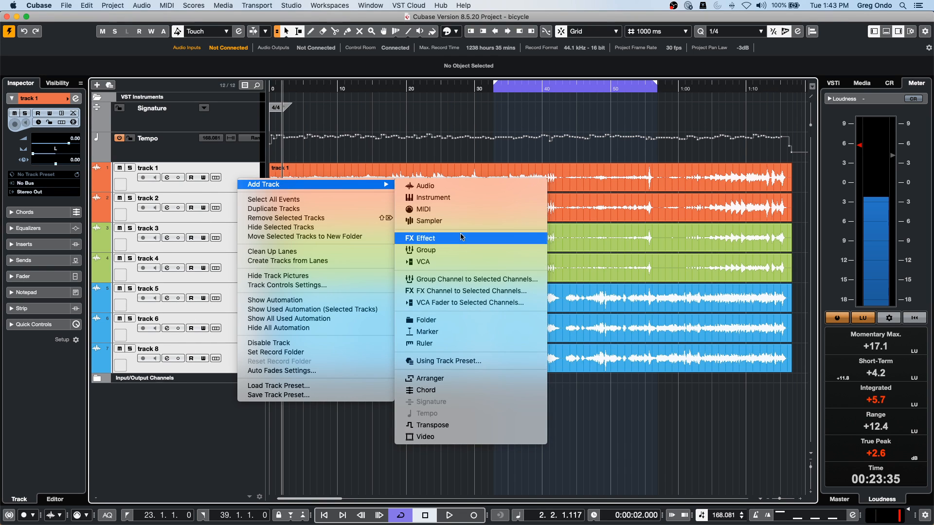
{"action": "left_click", "coordinate": [457, 291]}
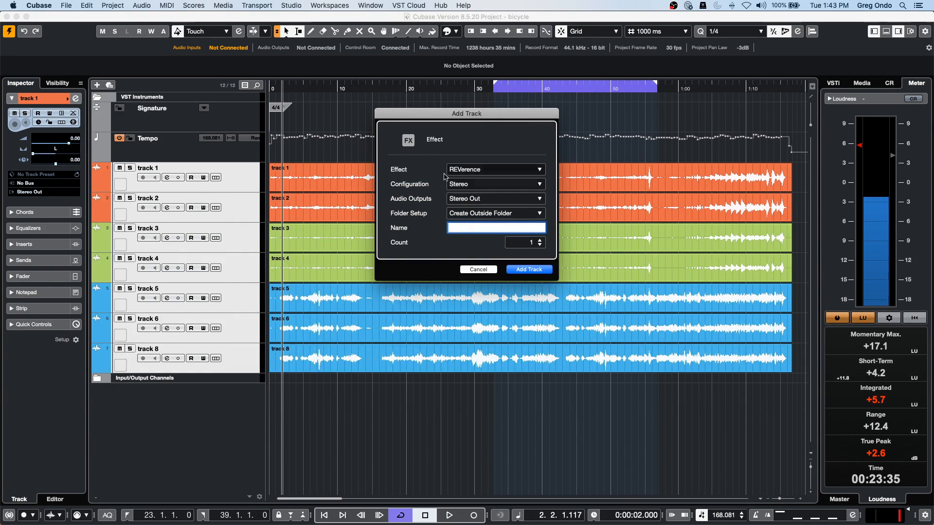
{"action": "left_click", "coordinate": [528, 271]}
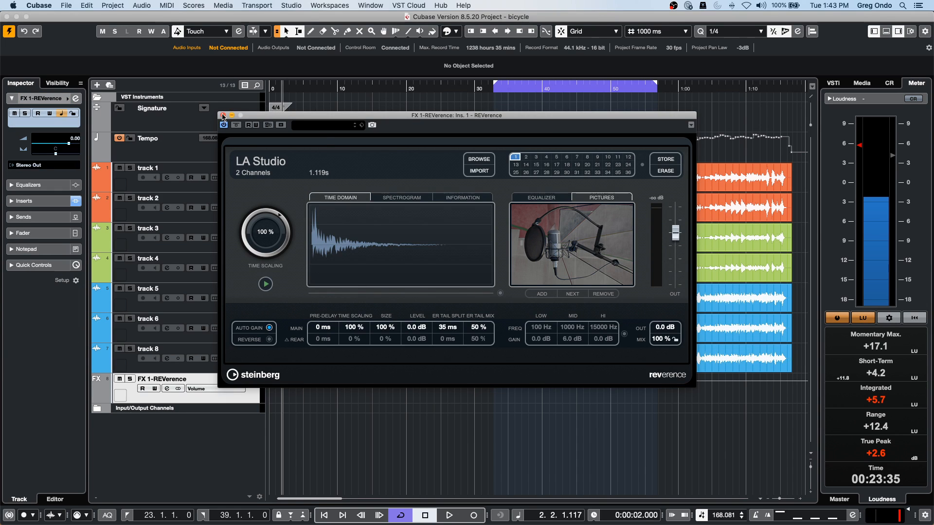
{"action": "left_click", "coordinate": [223, 115]}
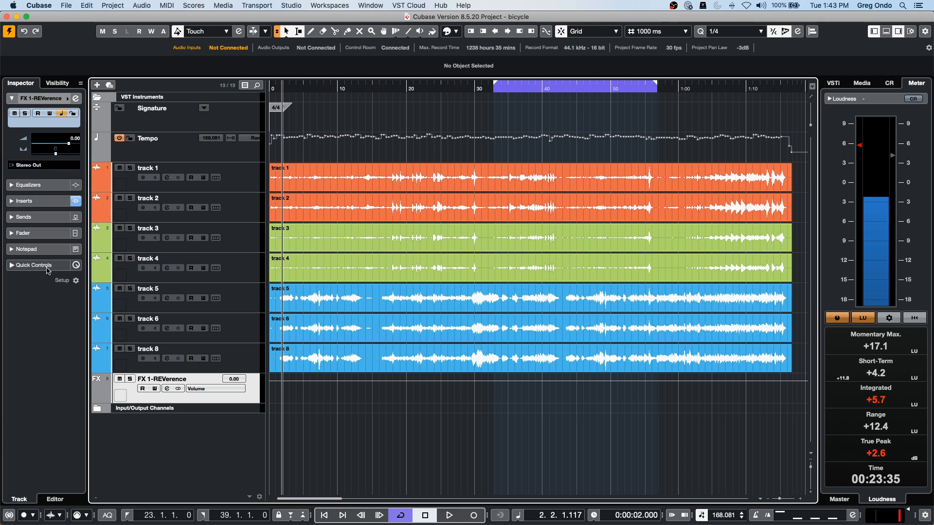
Select track 1 and show the sends of all channels in the MixConsole below the project.
{"action": "left_click", "coordinate": [39, 217]}
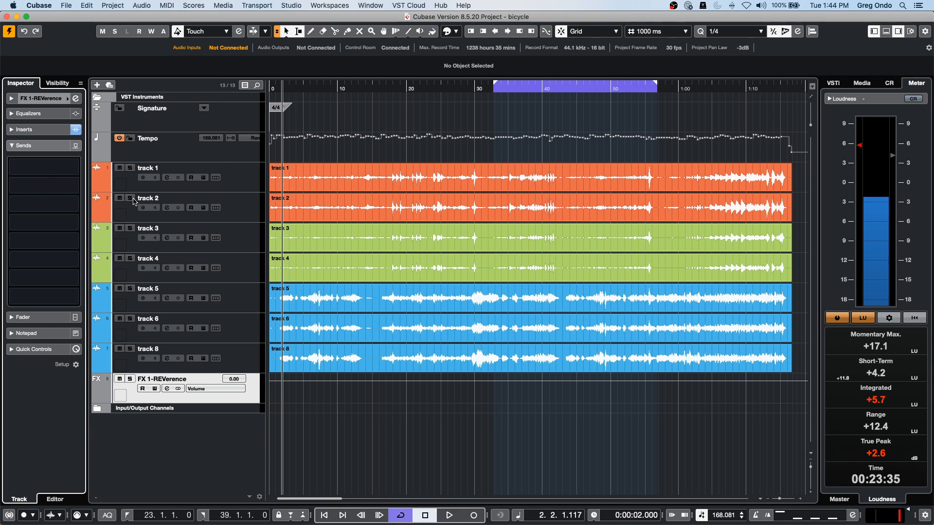
{"action": "left_click", "coordinate": [231, 179]}
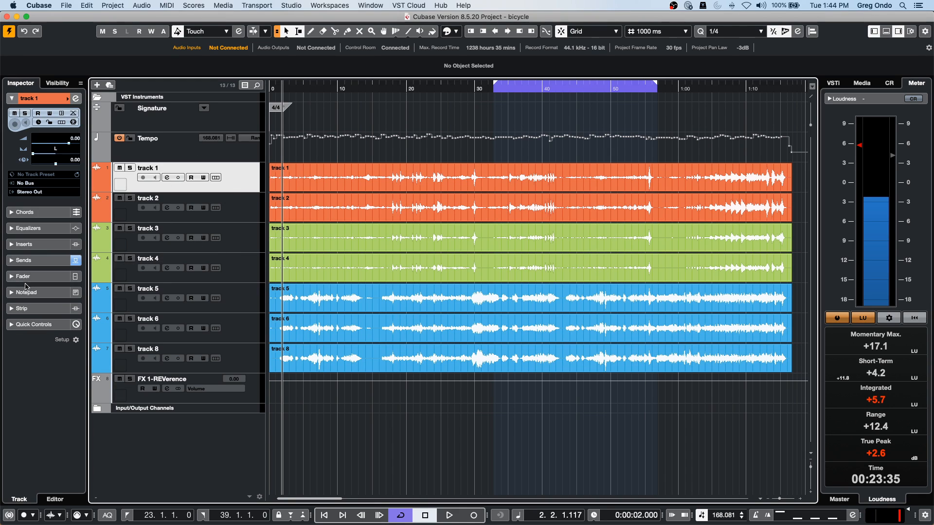
{"action": "left_click", "coordinate": [436, 191]}
{"action": "left_click", "coordinate": [886, 31]}
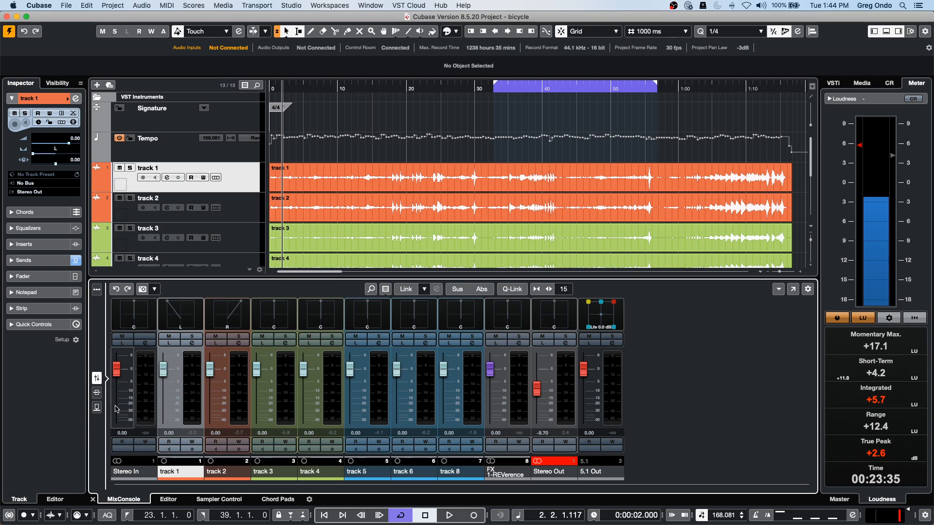
{"action": "left_click", "coordinate": [96, 407]}
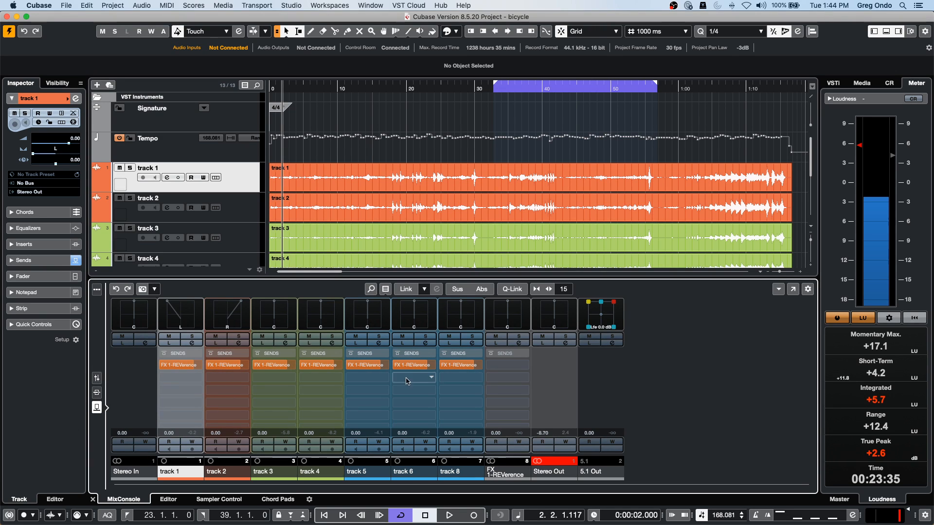
Select track 1 through track 8 again and add a ModMachine FX channel to the selected channels.
{"action": "scroll", "coordinate": [234, 219], "scroll_direction": "down", "scroll_amount": 5}
{"action": "scroll", "coordinate": [234, 220], "scroll_direction": "down", "scroll_amount": 3}
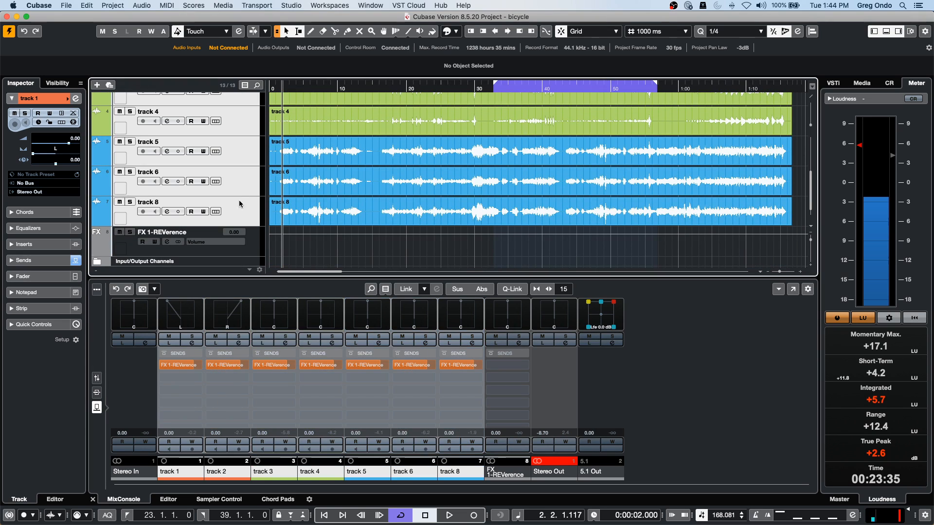
{"action": "right_click", "coordinate": [244, 180]}
{"action": "mouse_move", "coordinate": [296, 187]}
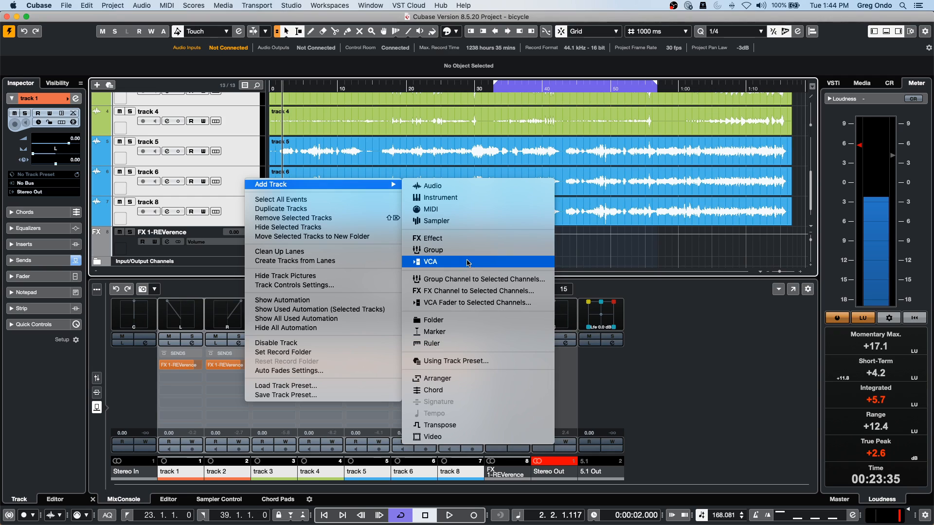
{"action": "left_click", "coordinate": [535, 297]}
{"action": "left_click", "coordinate": [491, 170]}
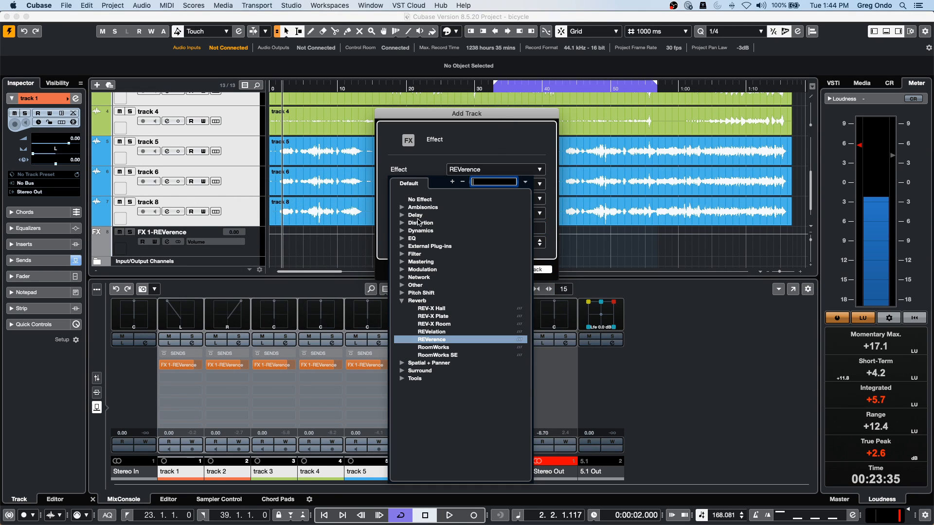
{"action": "left_click", "coordinate": [434, 223]}
{"action": "left_click", "coordinate": [529, 269]}
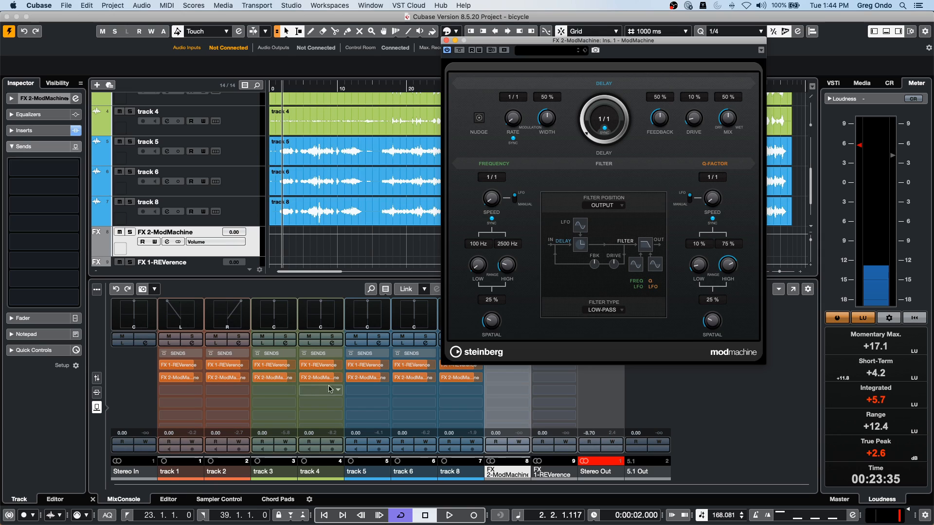
Examine the ModMachine sends on the mixer channels, followed by their inserts and faders.
{"action": "mouse_move", "coordinate": [314, 380]}
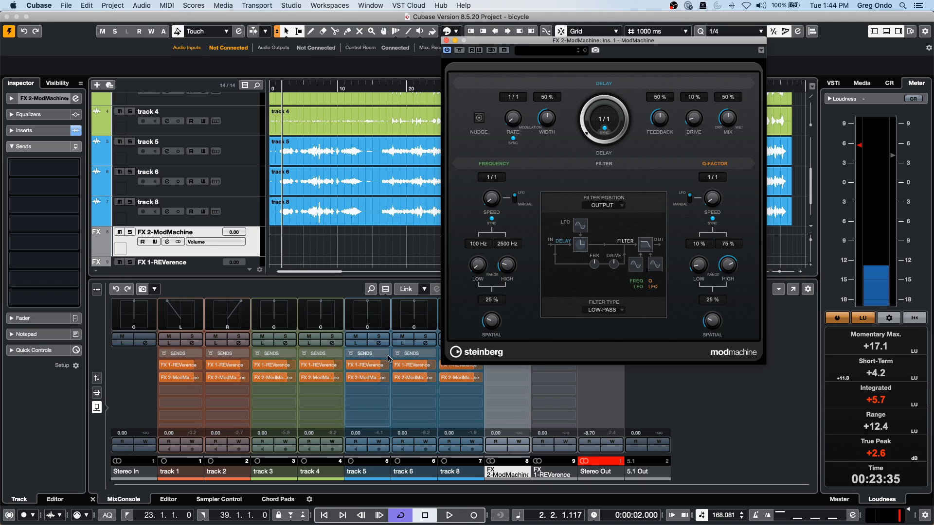
{"action": "left_click", "coordinate": [97, 392]}
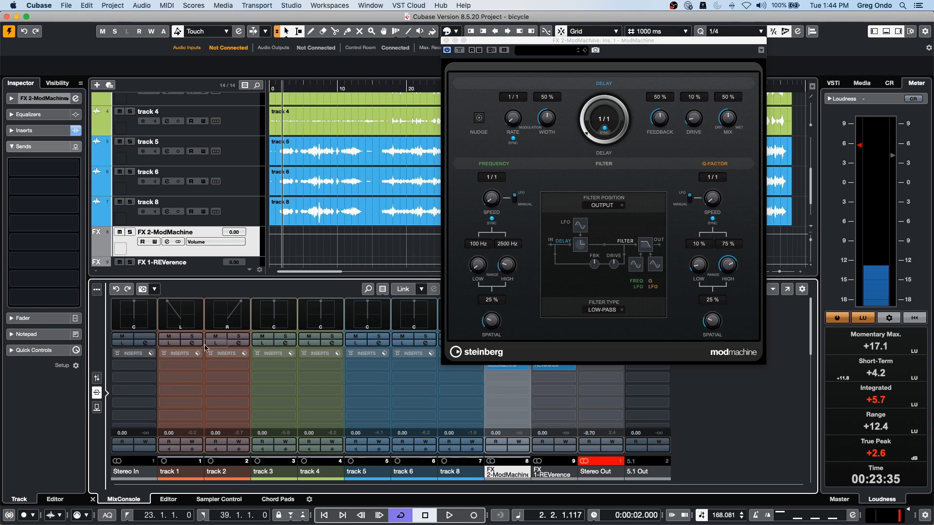
{"action": "left_click", "coordinate": [98, 378]}
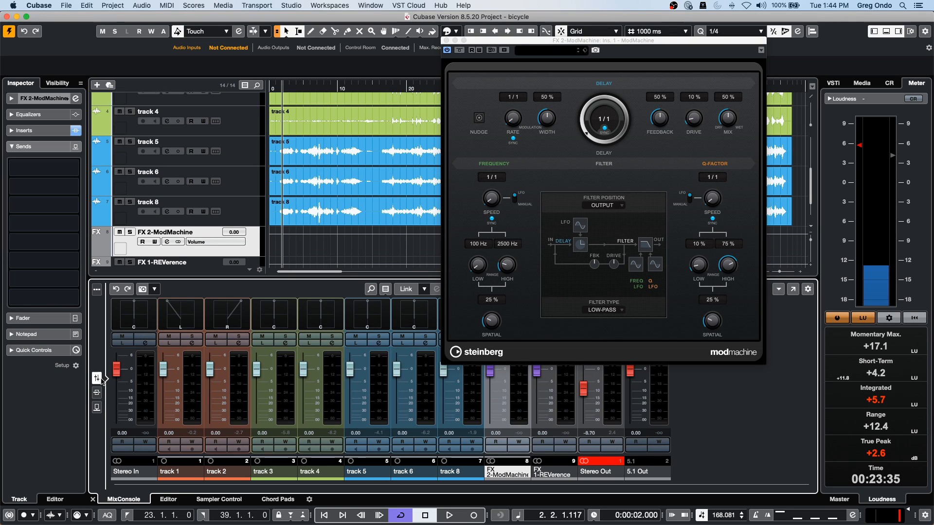
Select mixer channels track 1 through track 8 and enable Q-Link for them with the sends displayed.
{"action": "left_click", "coordinate": [184, 382]}
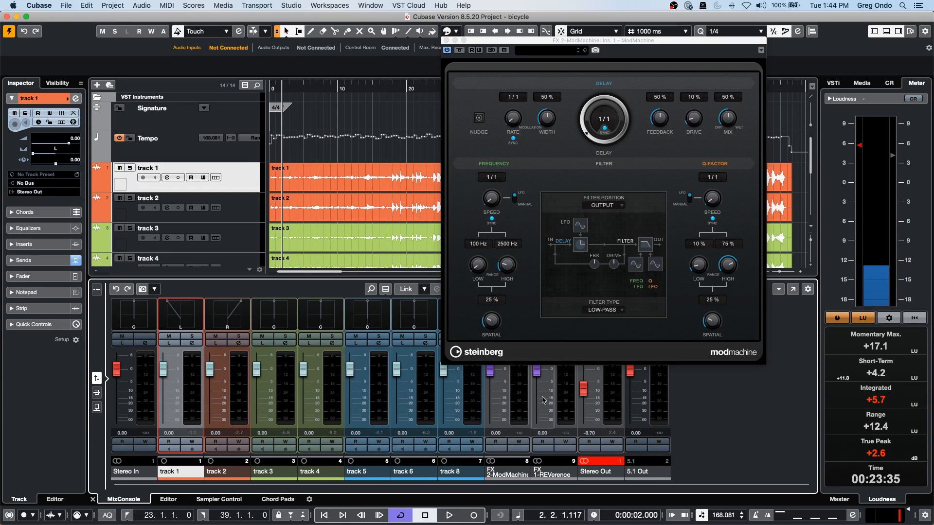
{"action": "left_click", "coordinate": [474, 403], "text": "shift"}
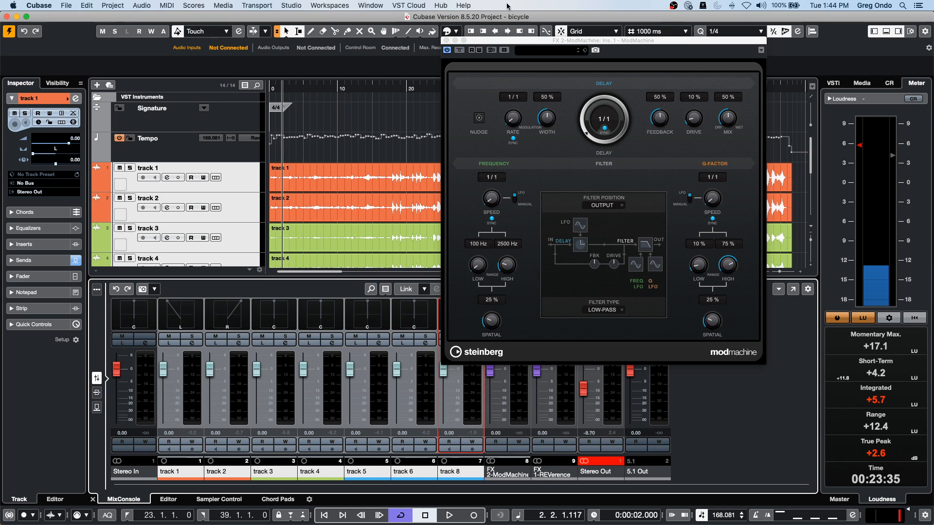
{"action": "left_click", "coordinate": [446, 41]}
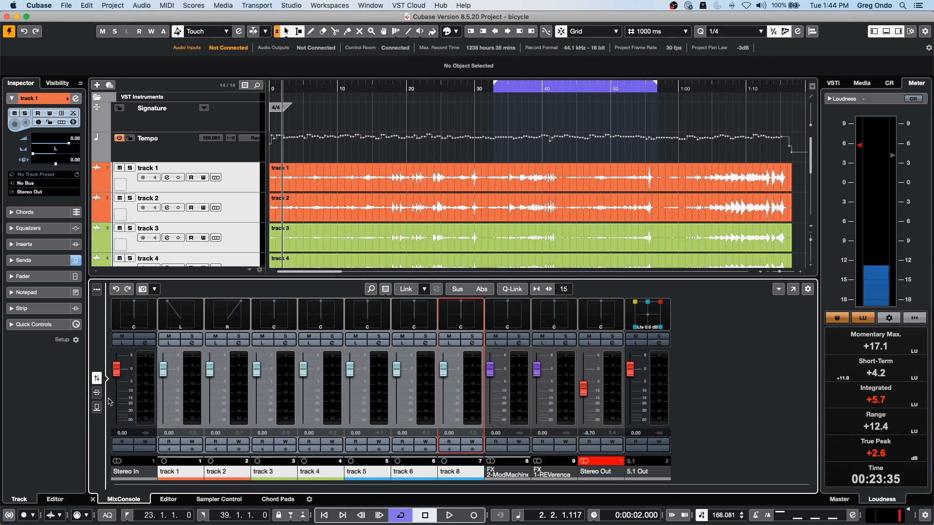
{"action": "left_click", "coordinate": [97, 407]}
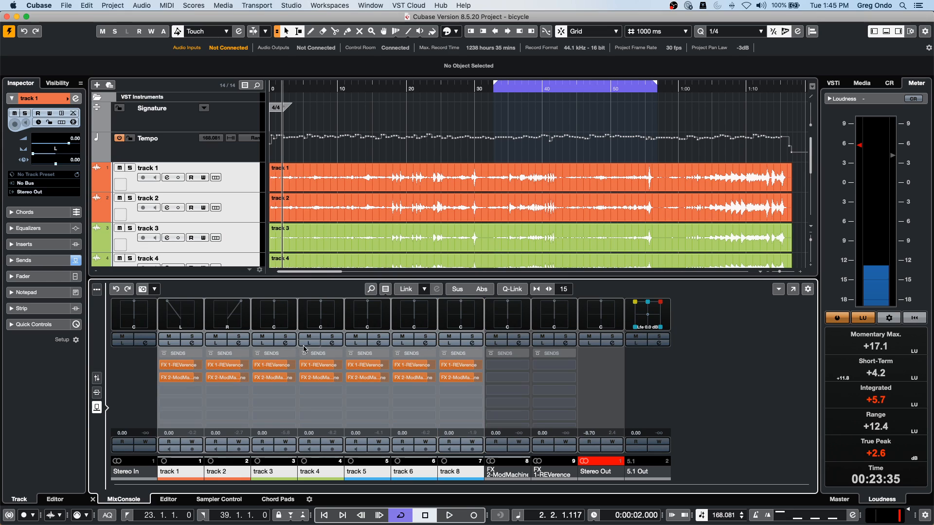
{"action": "left_click", "coordinate": [508, 290]}
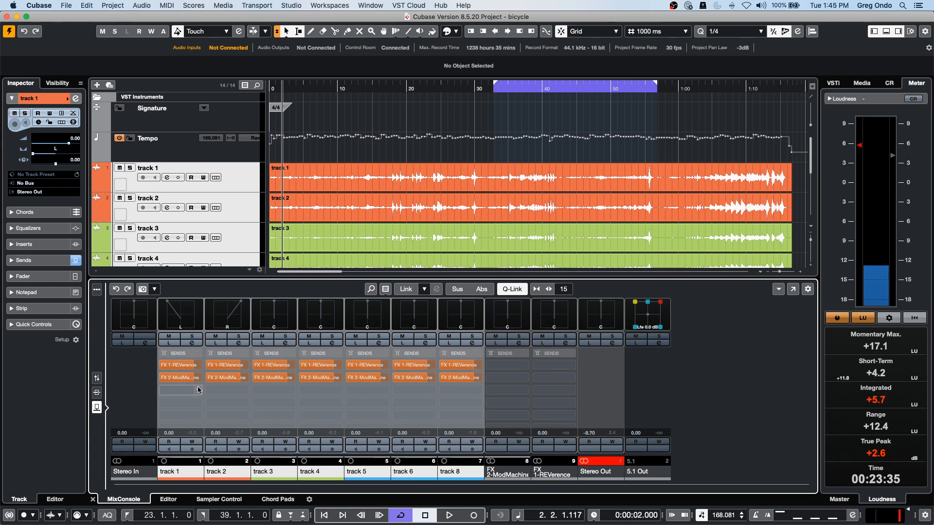
{"action": "left_click", "coordinate": [199, 390]}
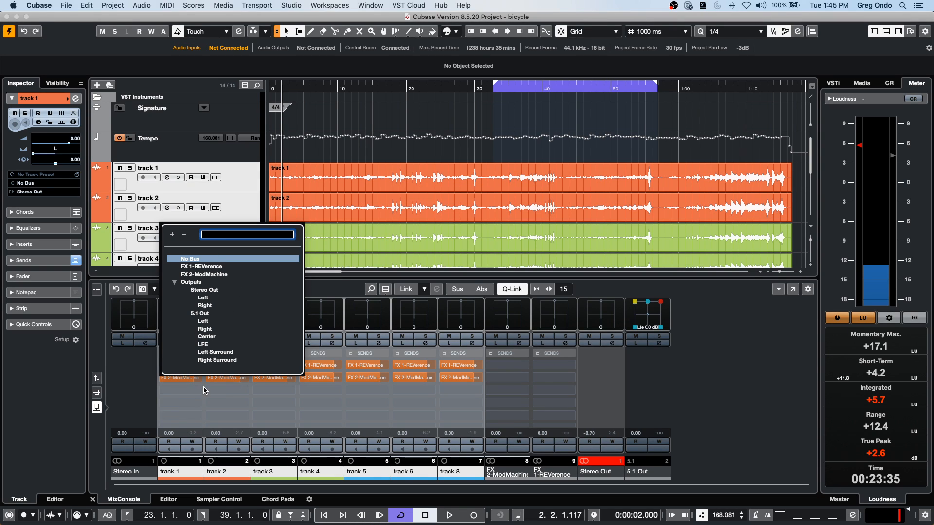
{"action": "left_click", "coordinate": [200, 391]}
{"action": "right_click", "coordinate": [200, 391]}
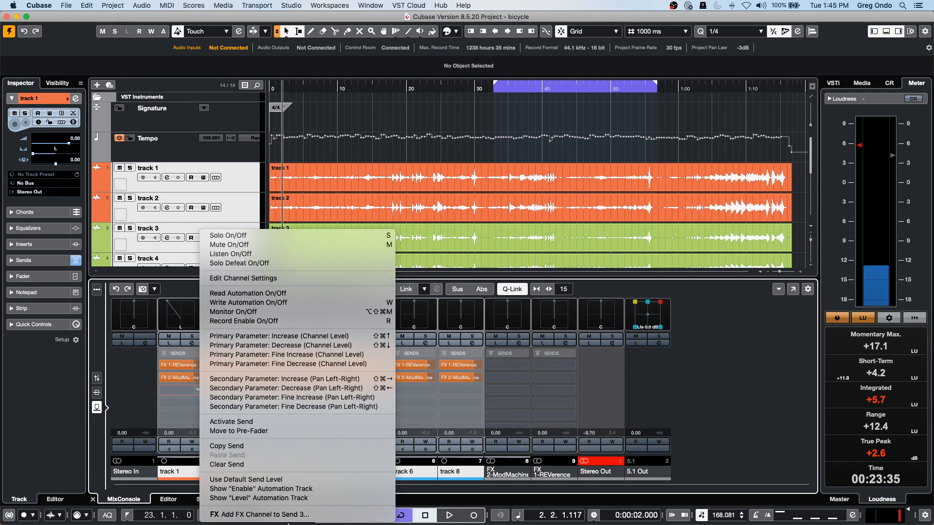
{"action": "left_click", "coordinate": [180, 389]}
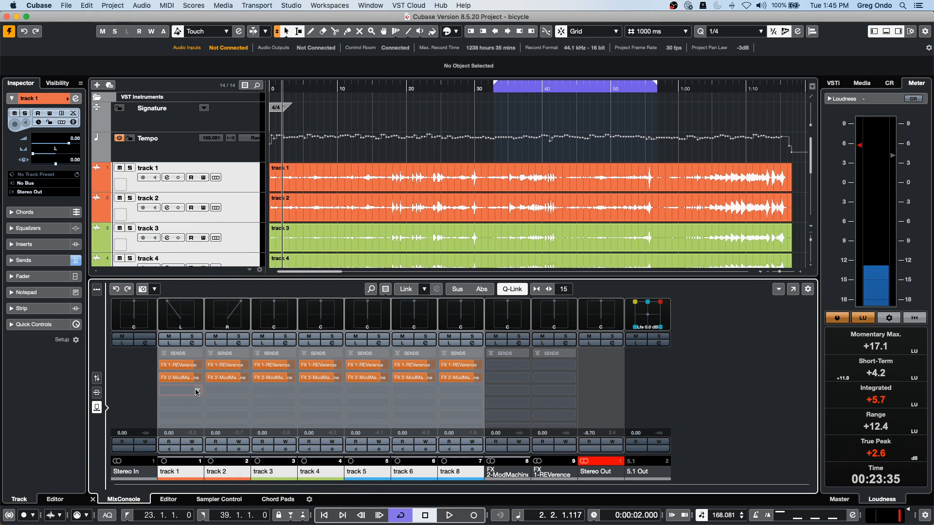
Assign Left - 5.1 Out as the third send on the linked channels and adjust the ModMachine send levels.
{"action": "left_click", "coordinate": [197, 390]}
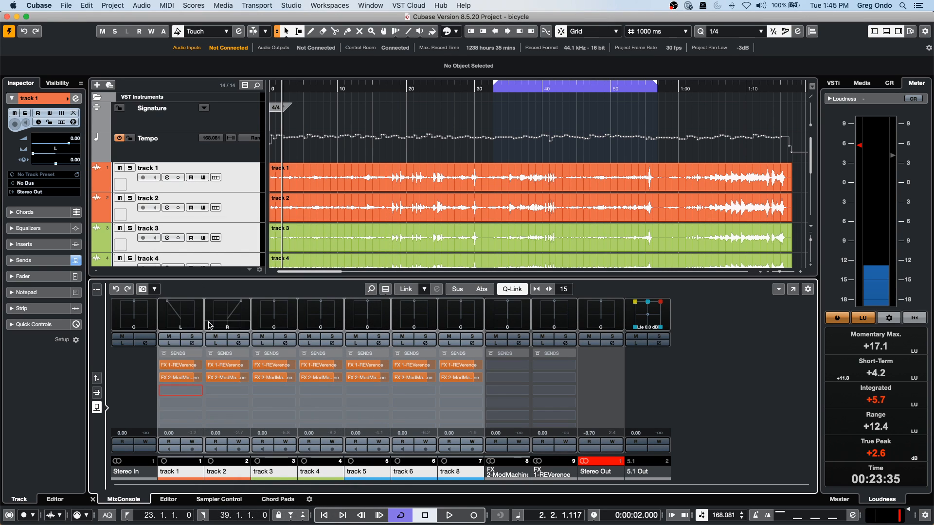
{"action": "left_click", "coordinate": [206, 321]}
{"action": "left_click", "coordinate": [163, 390]}
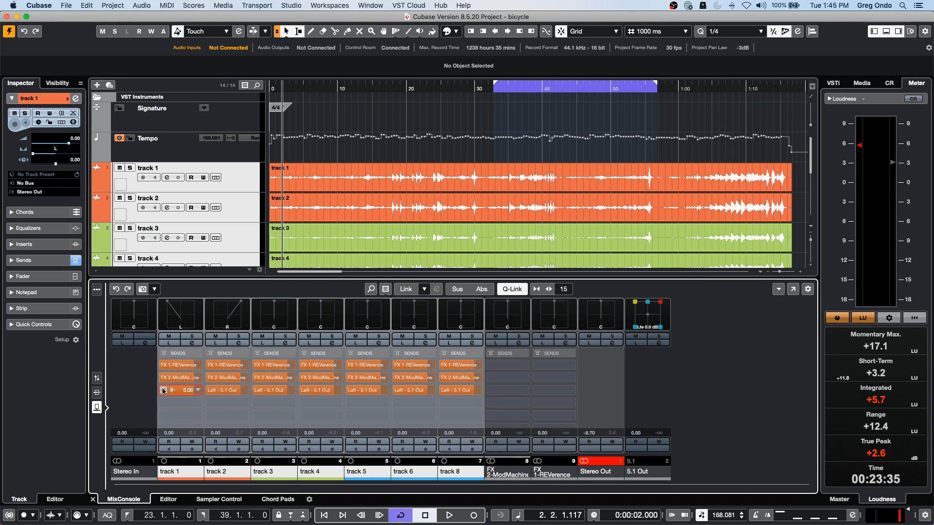
{"action": "left_click_drag", "start_coordinate": [181, 379], "coordinate": [162, 380]}
{"action": "left_click_drag", "start_coordinate": [332, 379], "coordinate": [256, 394]}
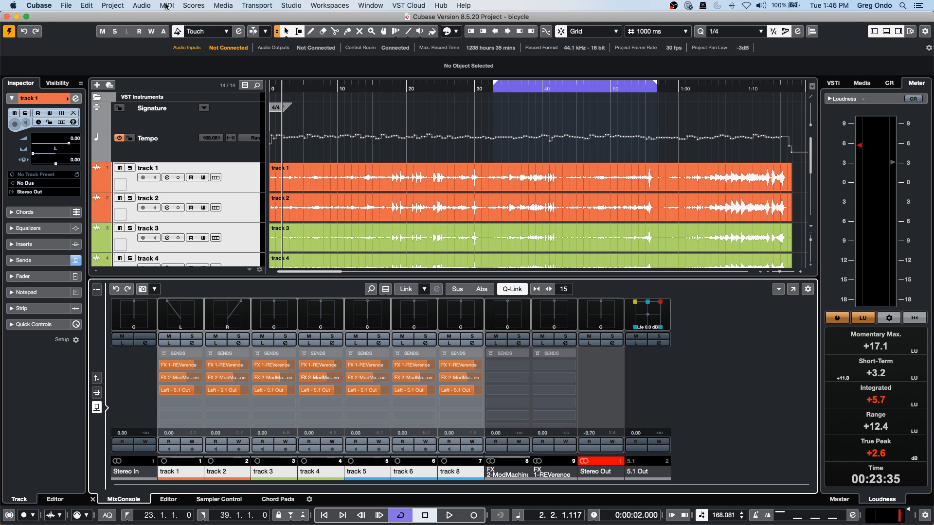
Examine the Steinberg UR24C device settings in Studio Setup, including the Externally Clocked option, and discard any changes.
{"action": "left_click", "coordinate": [289, 5]}
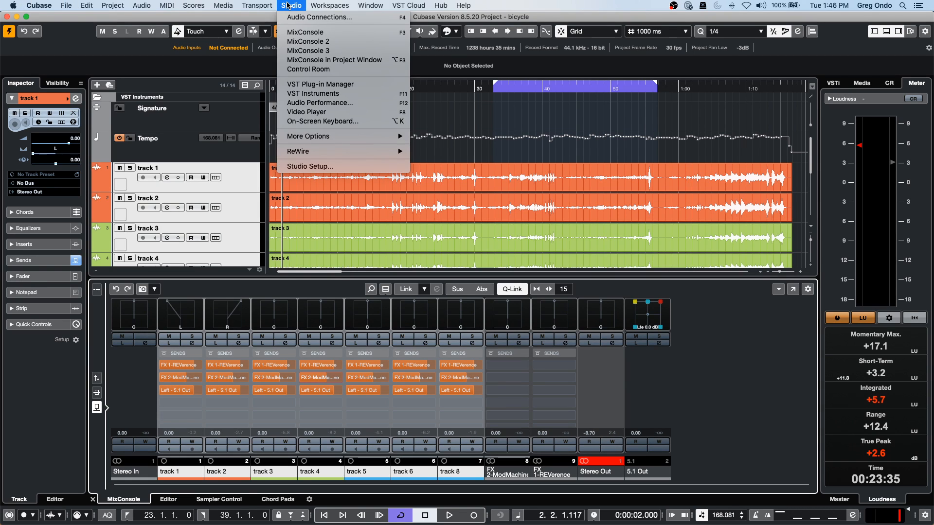
{"action": "left_click", "coordinate": [365, 168]}
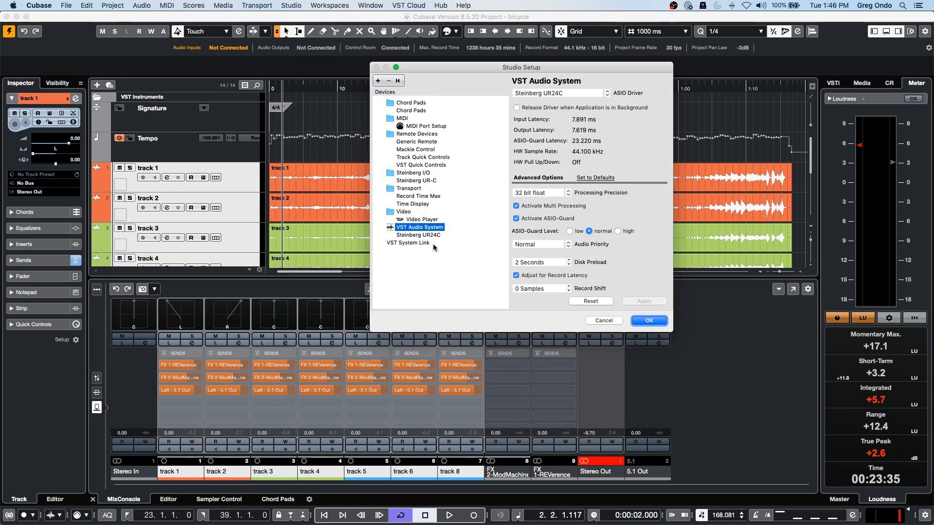
{"action": "left_click", "coordinate": [419, 236]}
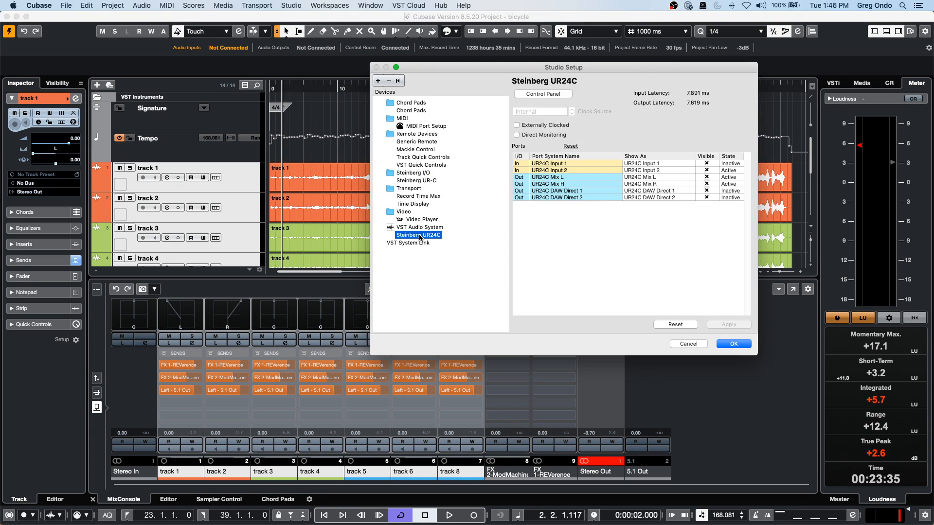
{"action": "left_click", "coordinate": [516, 125]}
{"action": "left_click", "coordinate": [516, 125]}
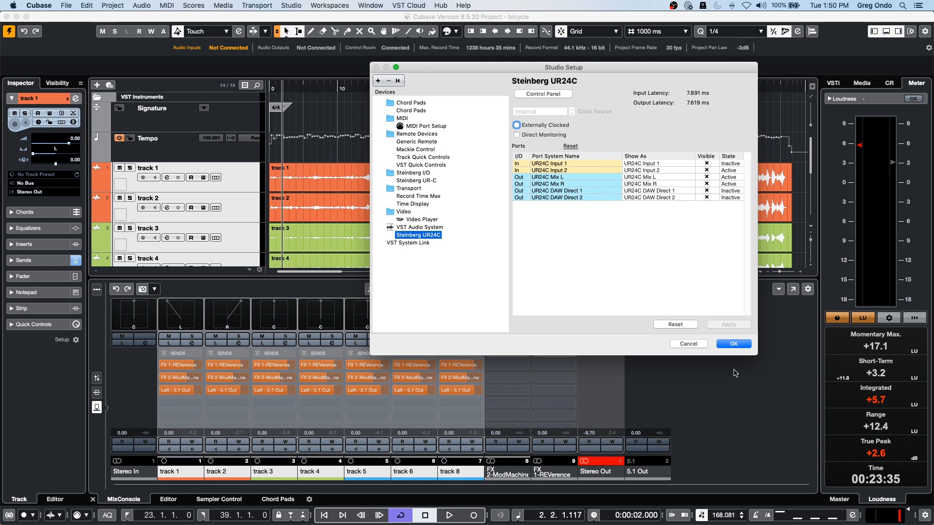
{"action": "left_click", "coordinate": [688, 344]}
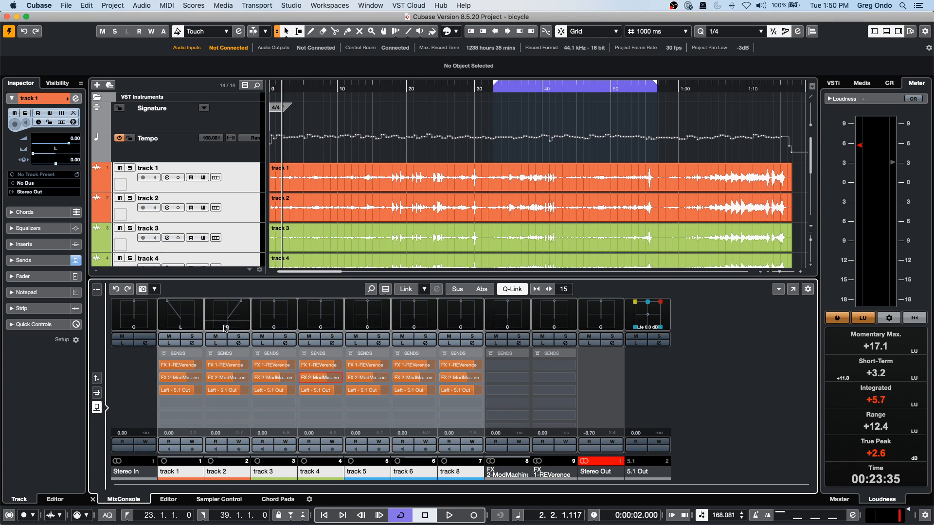
Reduce the track selection to track 1 alone, followed by track 8 alone.
{"action": "mouse_move", "coordinate": [317, 377]}
{"action": "left_click", "coordinate": [244, 178]}
{"action": "scroll", "coordinate": [243, 178], "scroll_direction": "down", "scroll_amount": 6}
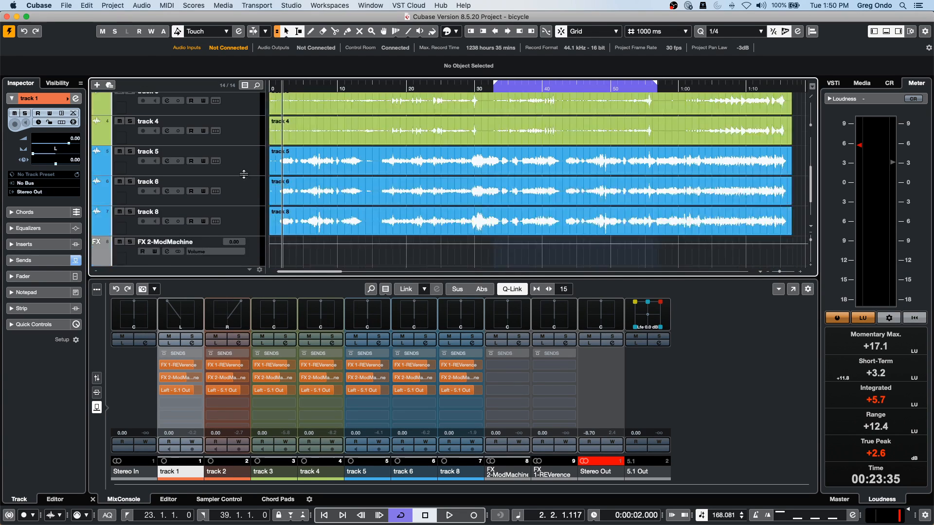
{"action": "left_click", "coordinate": [251, 168]}
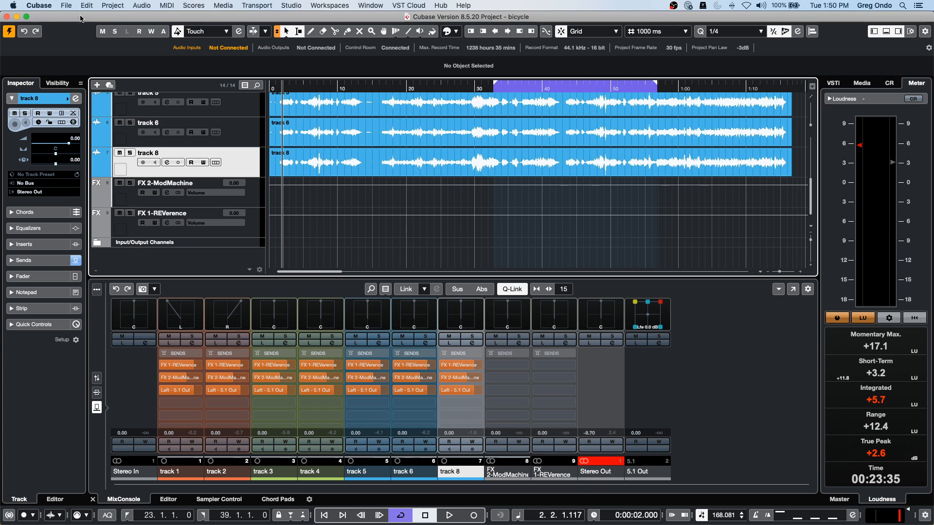
Create an empty project in the September 11 2020 folder.
{"action": "left_click", "coordinate": [66, 5]}
{"action": "left_click", "coordinate": [76, 20]}
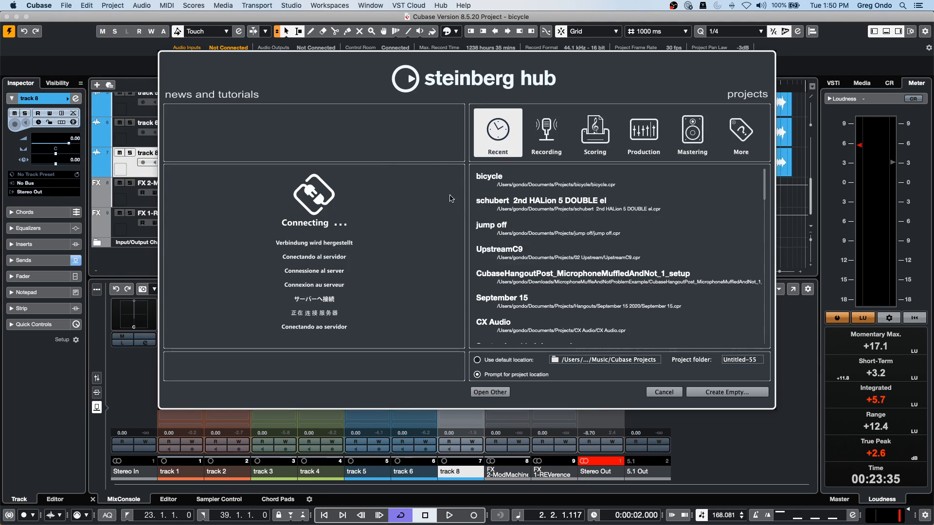
{"action": "left_click", "coordinate": [727, 392]}
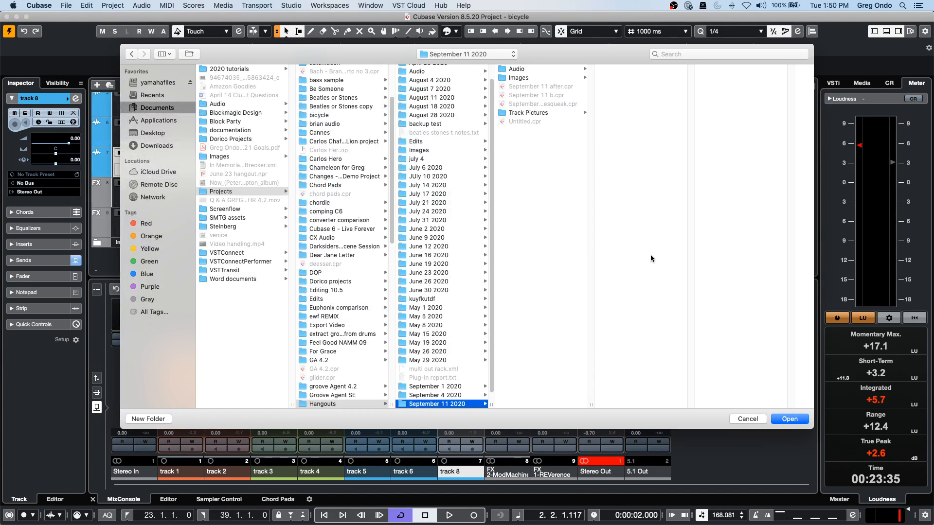
{"action": "left_click", "coordinate": [789, 419]}
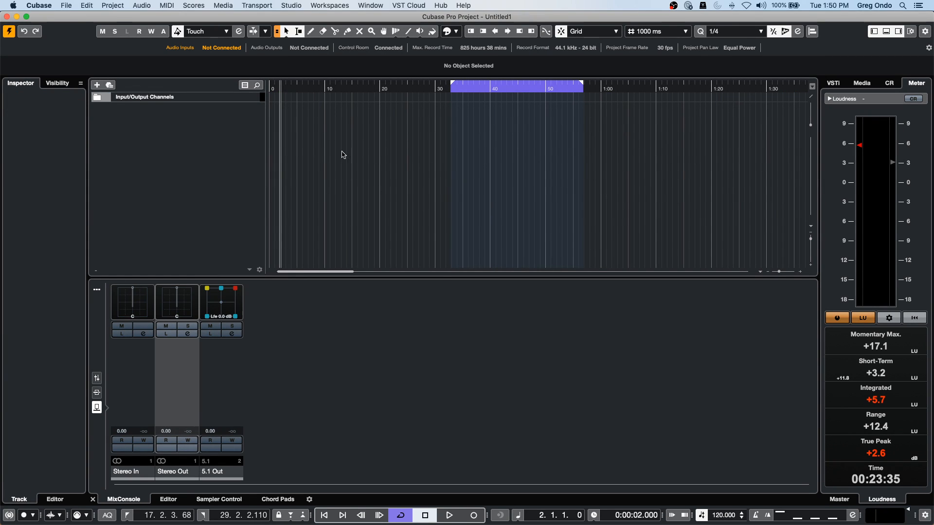
Remove the 5.1 Out bus from the output buses in Audio Connections.
{"action": "left_click", "coordinate": [291, 5]}
{"action": "left_click", "coordinate": [299, 18]}
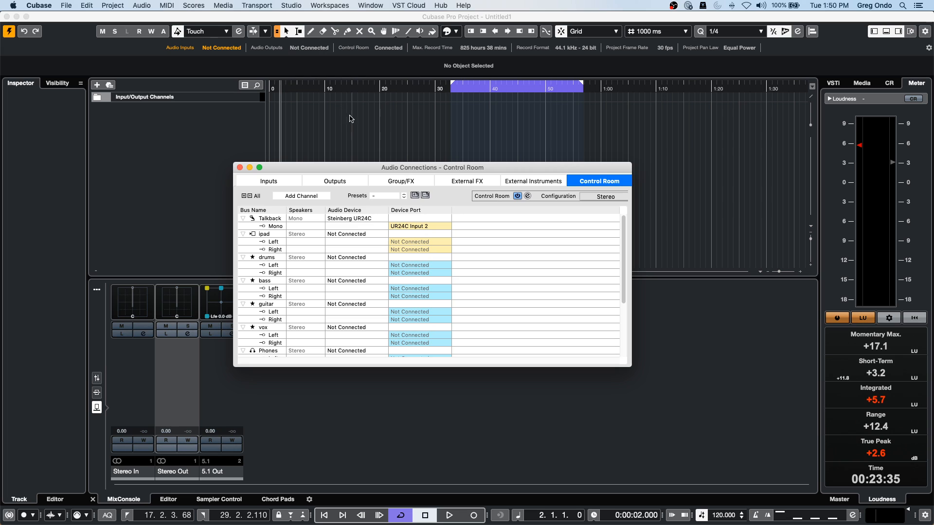
{"action": "left_click", "coordinate": [335, 181]}
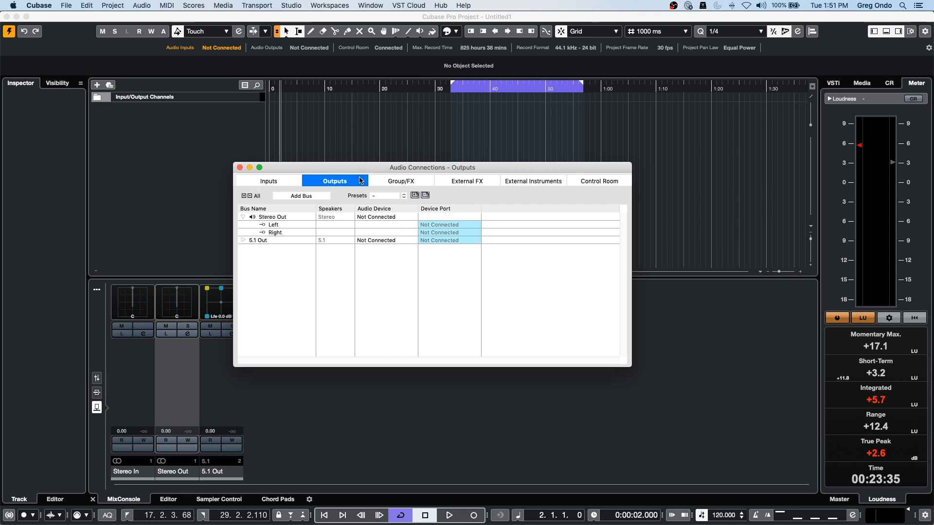
{"action": "left_click", "coordinate": [257, 240]}
{"action": "right_click", "coordinate": [262, 239]}
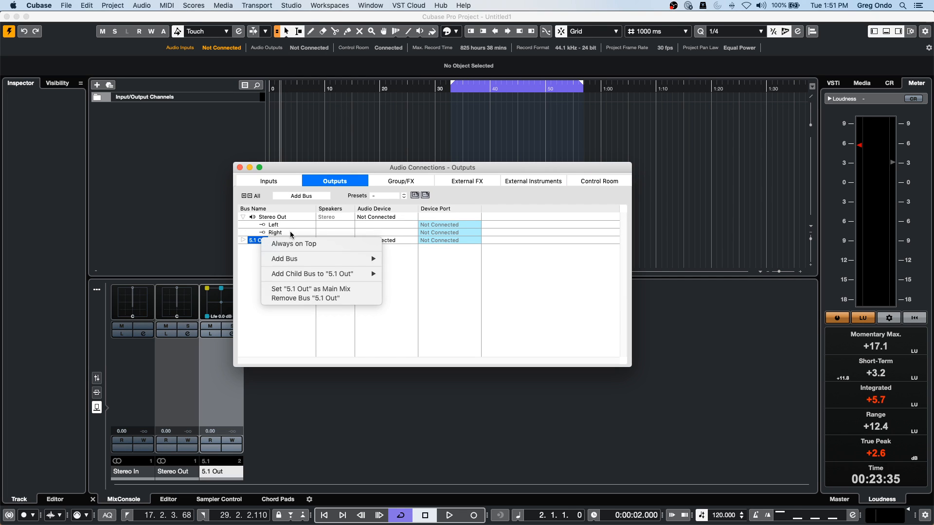
{"action": "left_click", "coordinate": [306, 298]}
{"action": "left_click", "coordinate": [240, 167]}
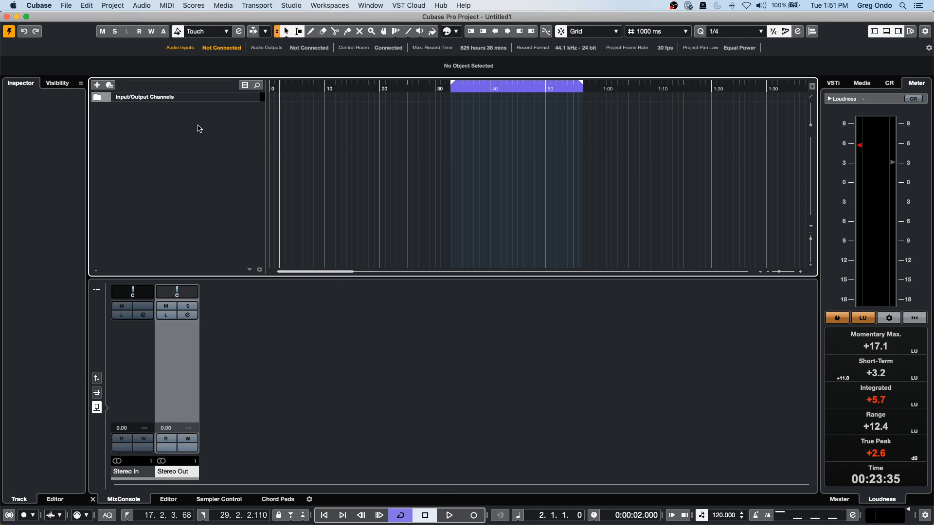
Examine the Volume Max. and Stereo Pan Law options in the project setup.
{"action": "right_click", "coordinate": [198, 127]}
{"action": "left_click", "coordinate": [464, 144]}
{"action": "key", "text": "shift+s"}
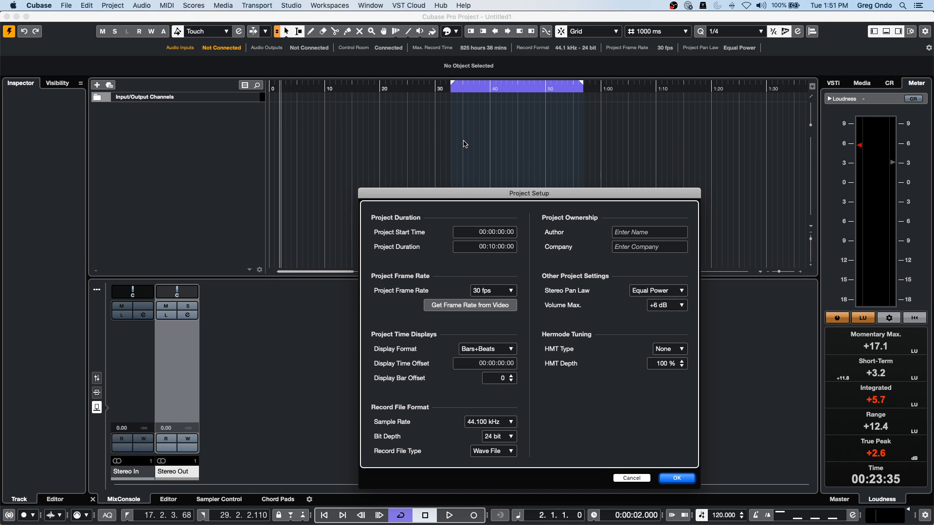
{"action": "left_click", "coordinate": [670, 305]}
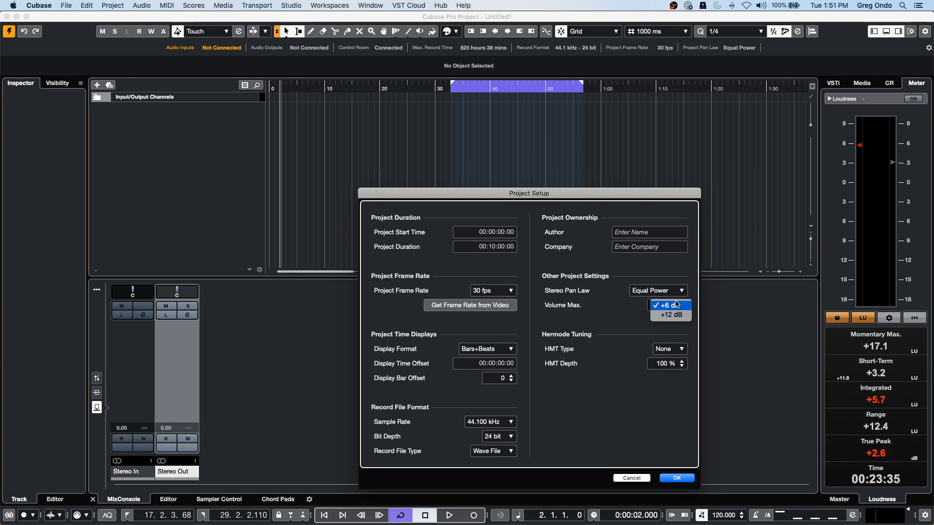
{"action": "left_click", "coordinate": [631, 317]}
{"action": "left_click", "coordinate": [654, 291]}
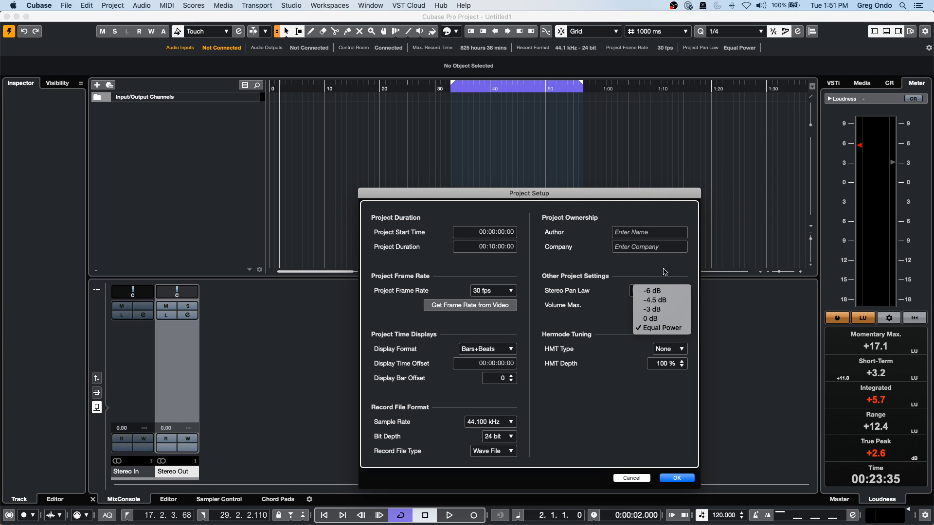
{"action": "left_click", "coordinate": [676, 482]}
{"action": "left_click", "coordinate": [676, 479]}
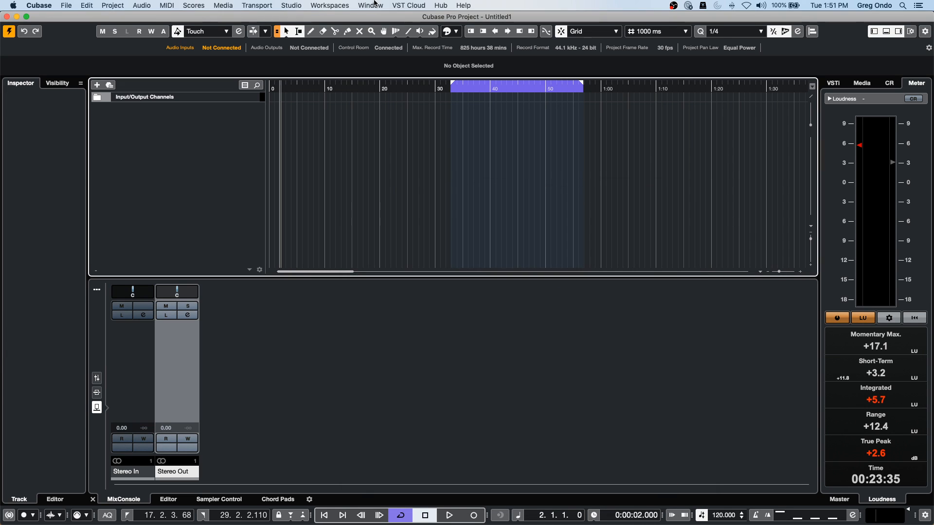
Display the mixer faders and load TestGenerator into the first insert slot of the Stereo In channel.
{"action": "right_click", "coordinate": [225, 130]}
{"action": "left_click", "coordinate": [211, 196]}
{"action": "left_click", "coordinate": [97, 378]}
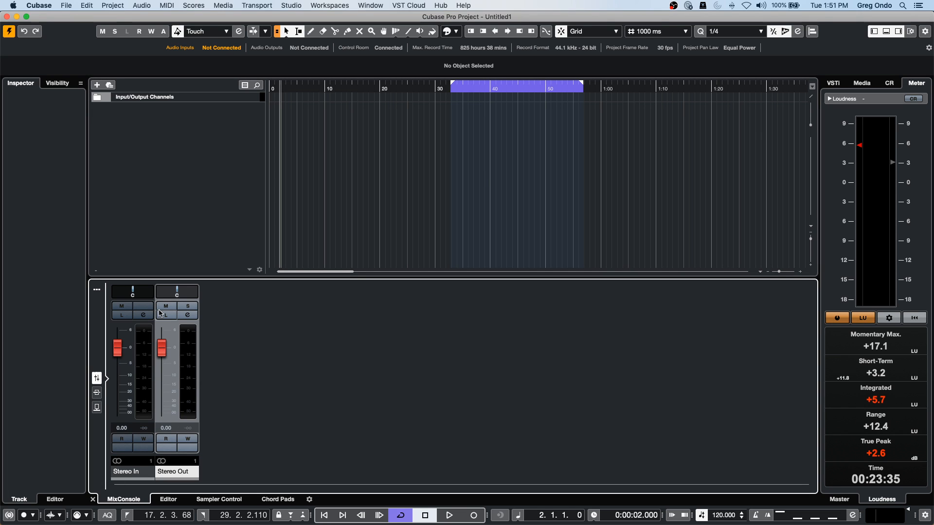
{"action": "left_click", "coordinate": [143, 315]}
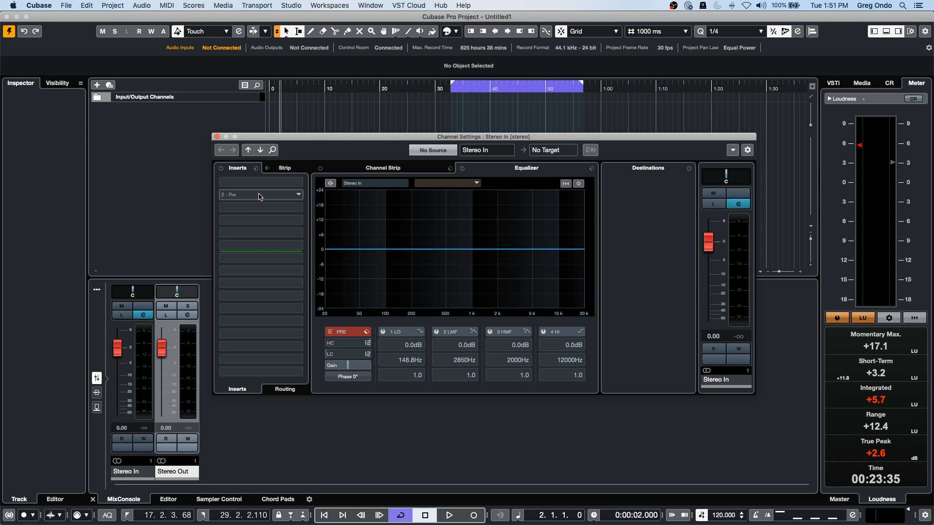
{"action": "left_click", "coordinate": [299, 183]}
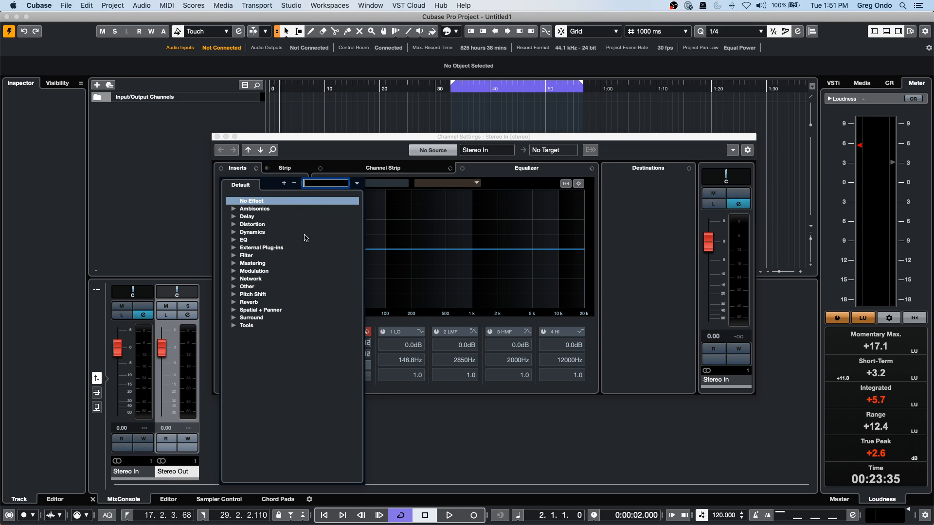
{"action": "left_click", "coordinate": [236, 326]}
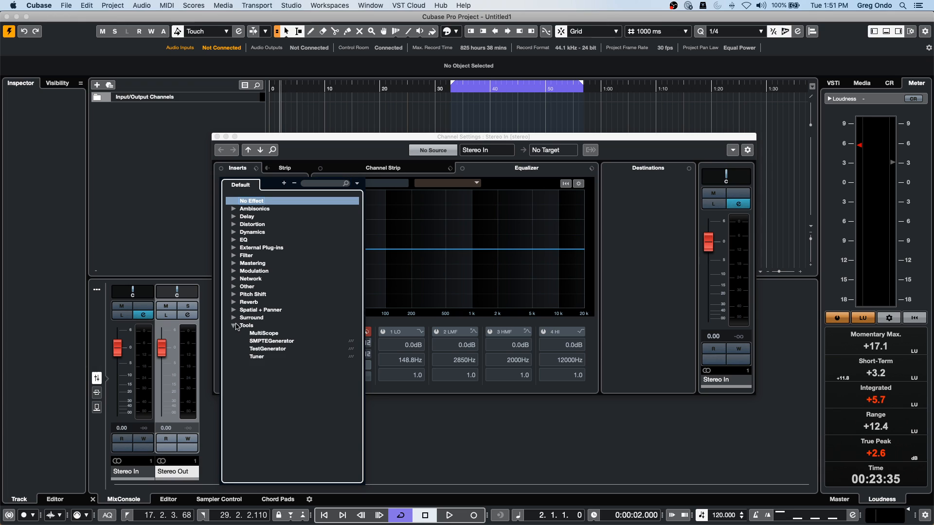
{"action": "left_click", "coordinate": [277, 350]}
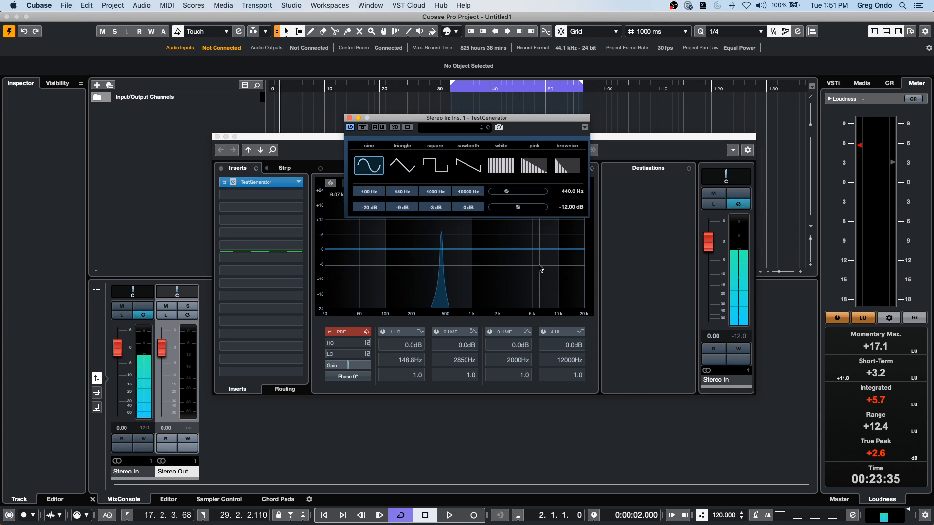
Set the TestGenerator frequency to 1000 Hz.
{"action": "double_click", "coordinate": [573, 192]}
{"action": "type", "text": "1"}
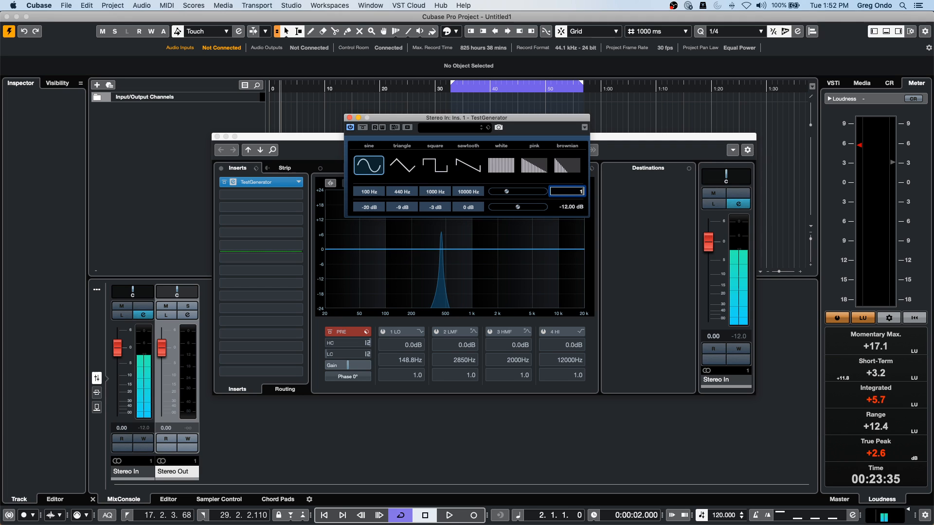
{"action": "type", "text": "000"}
{"action": "key", "text": "Return"}
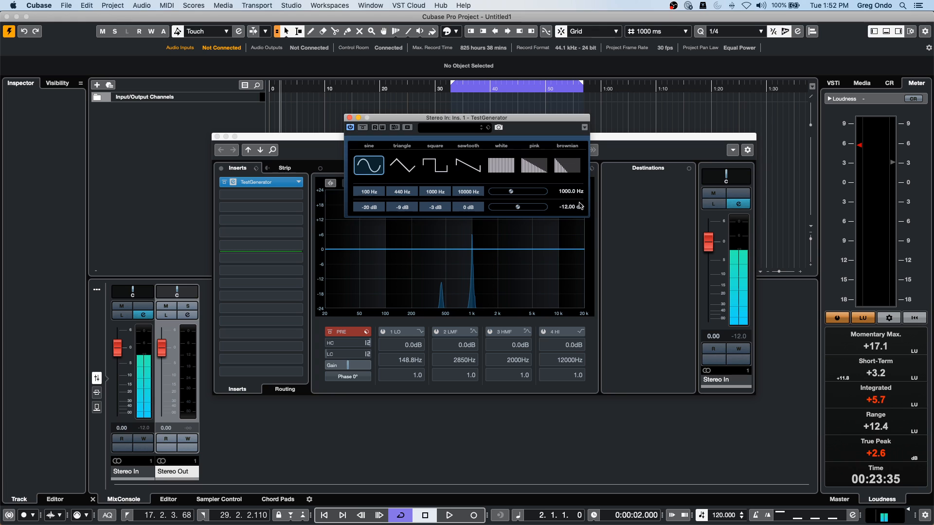
Add one stereo audio track with Stereo Out as its output.
{"action": "right_click", "coordinate": [166, 118]}
{"action": "left_click", "coordinate": [170, 123]}
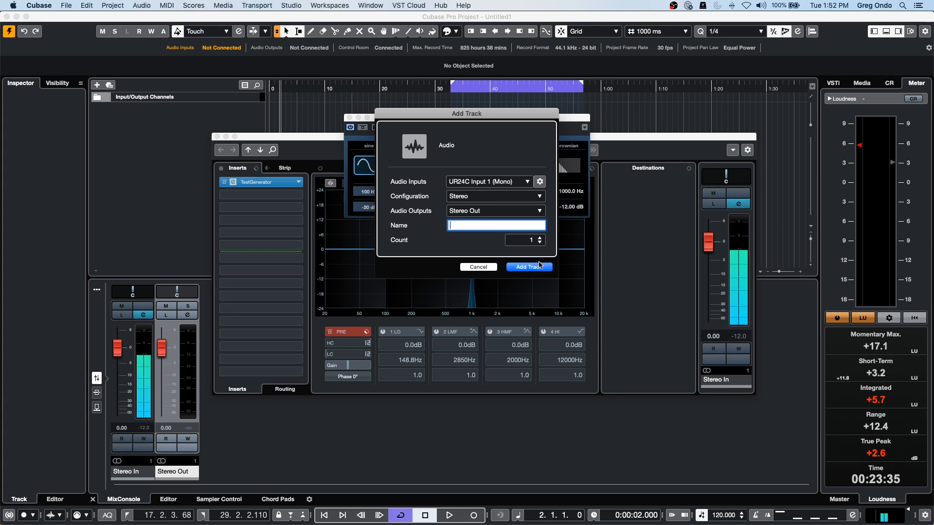
{"action": "left_click", "coordinate": [520, 267]}
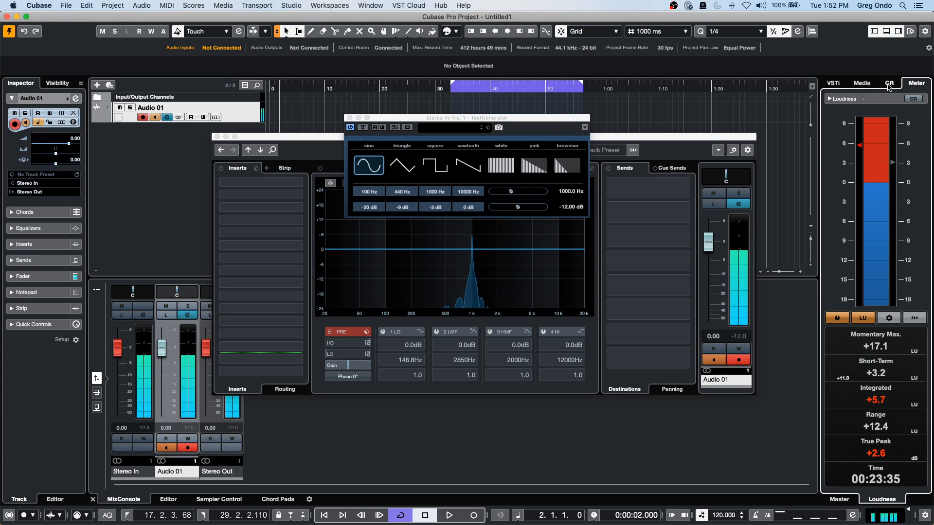
Lower the Control Room main level to -34.6 and close the channel settings window.
{"action": "left_click", "coordinate": [887, 84]}
{"action": "left_click_drag", "start_coordinate": [871, 431], "coordinate": [868, 512]}
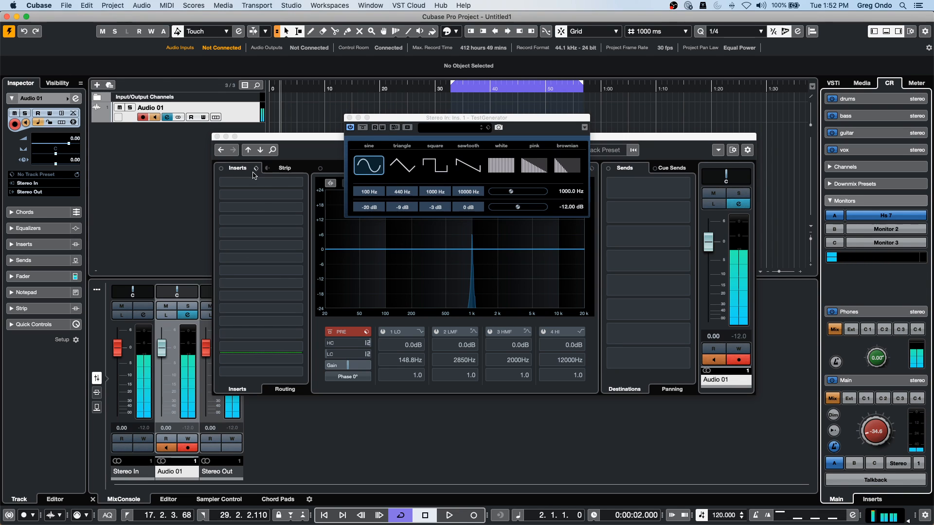
{"action": "left_click", "coordinate": [217, 137]}
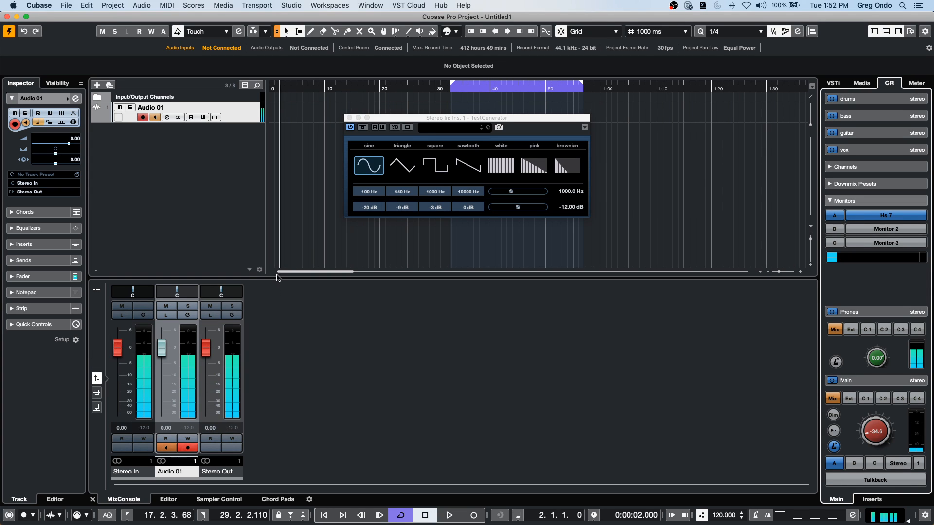
Switch the TestGenerator on Stereo In off and back on.
{"action": "left_click", "coordinate": [349, 127]}
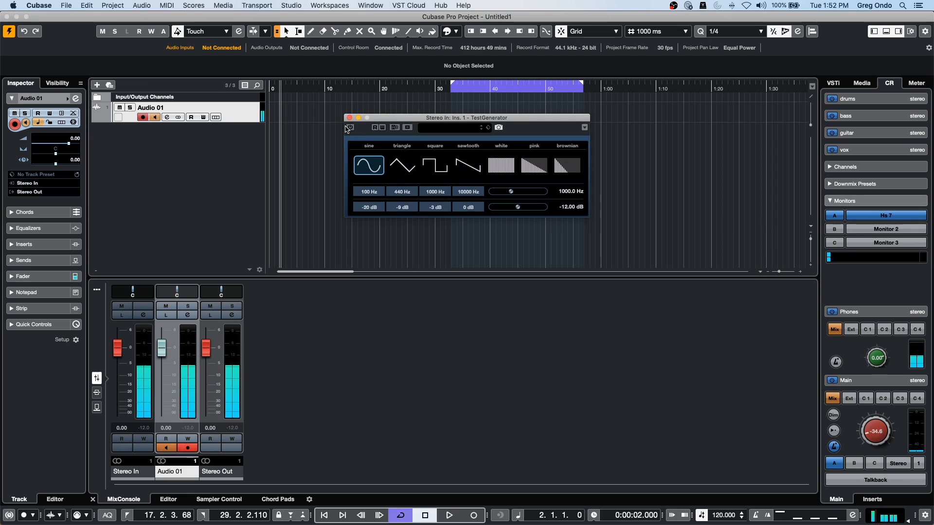
{"action": "left_click", "coordinate": [351, 129]}
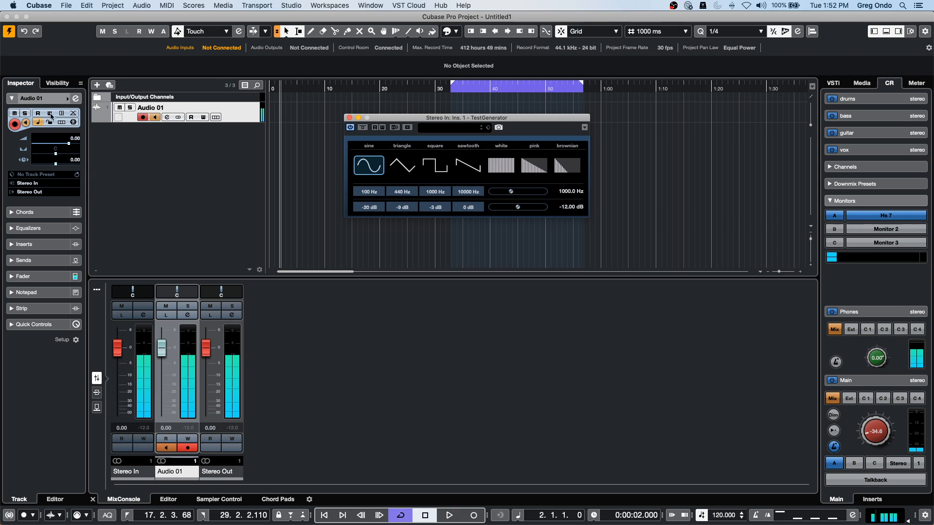
Lower the Audio 01 track volume to -18.6 and set it back to 0.
{"action": "left_click_drag", "start_coordinate": [66, 145], "coordinate": [45, 145]}
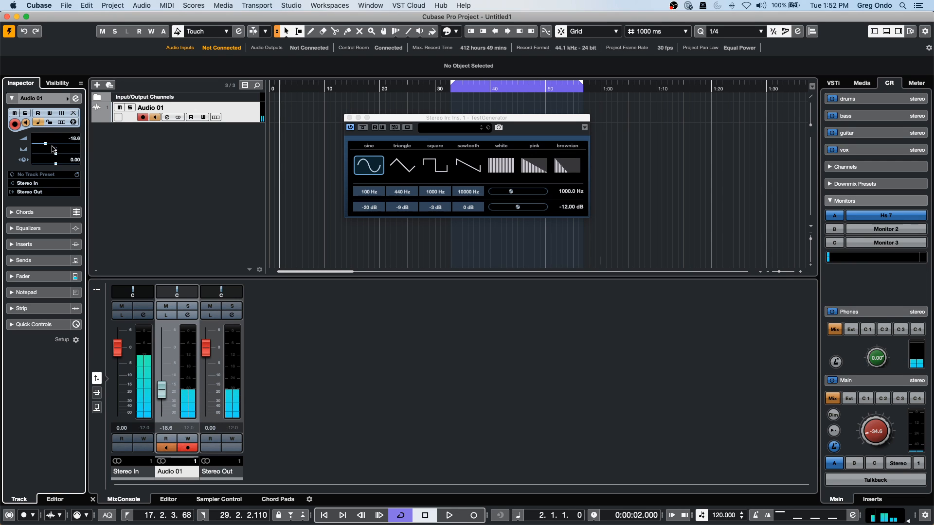
{"action": "double_click", "coordinate": [72, 137]}
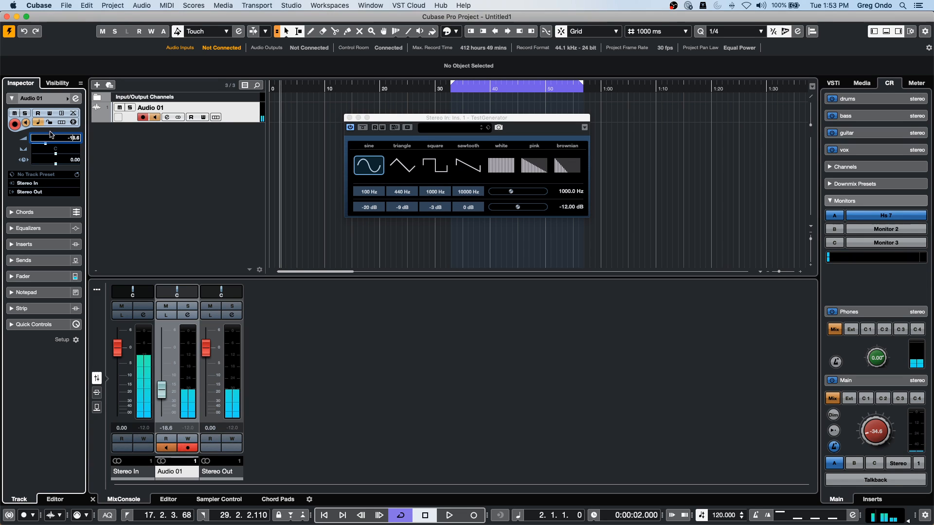
{"action": "left_click_drag", "start_coordinate": [68, 137], "coordinate": [109, 141]}
{"action": "type", "text": "0"}
{"action": "key", "text": "Return"}
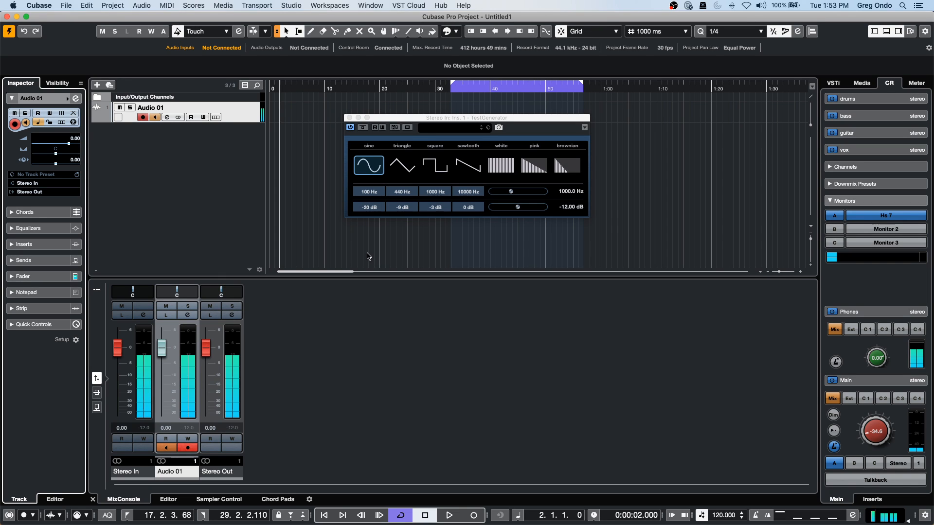
Set the project's stereo pan law to -6 dB in Project Setup.
{"action": "key", "text": "shift+s"}
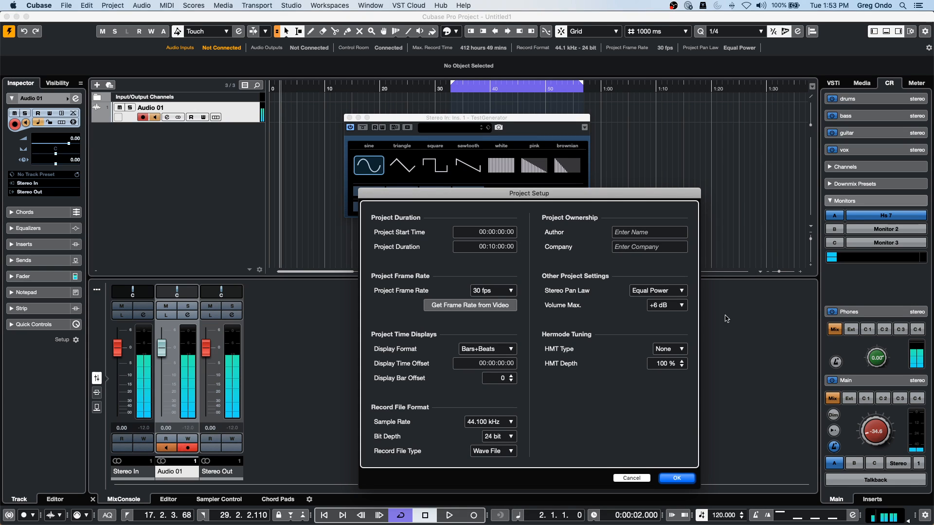
{"action": "left_click", "coordinate": [680, 290]}
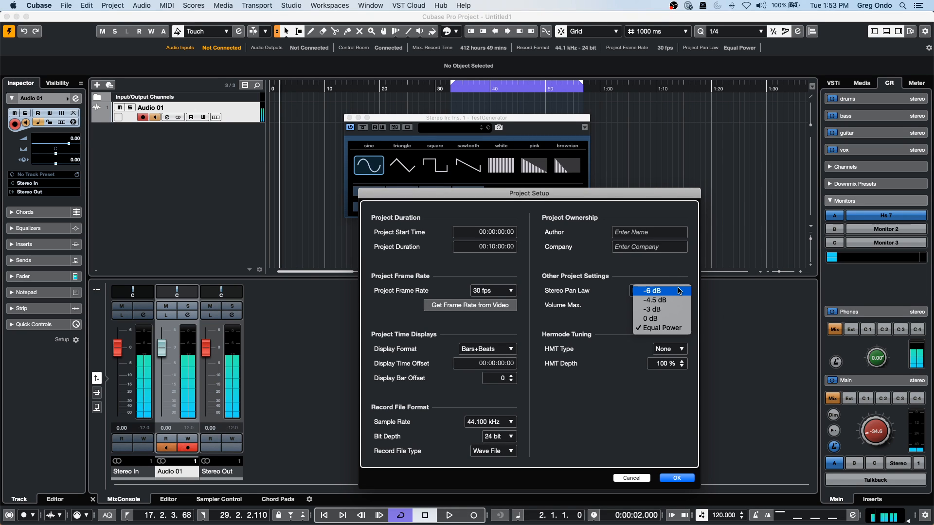
{"action": "left_click", "coordinate": [673, 294]}
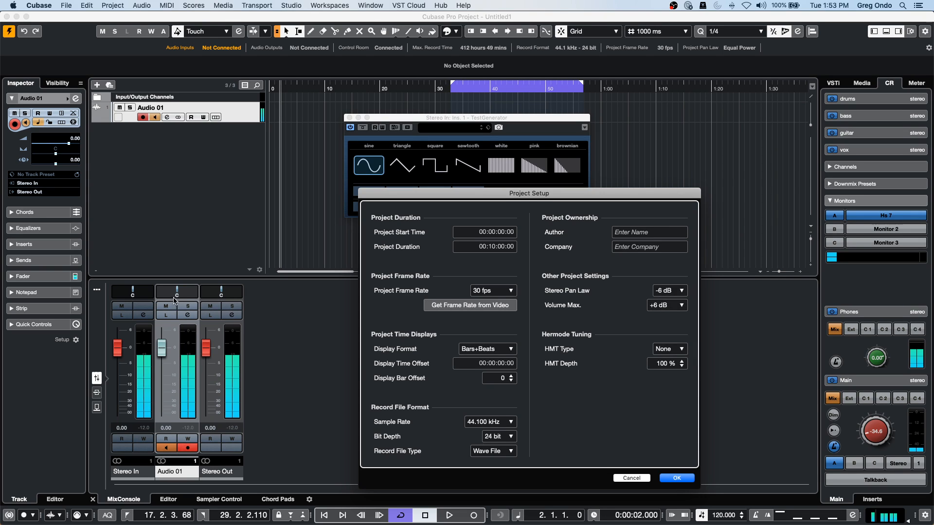
{"action": "left_click", "coordinate": [683, 478]}
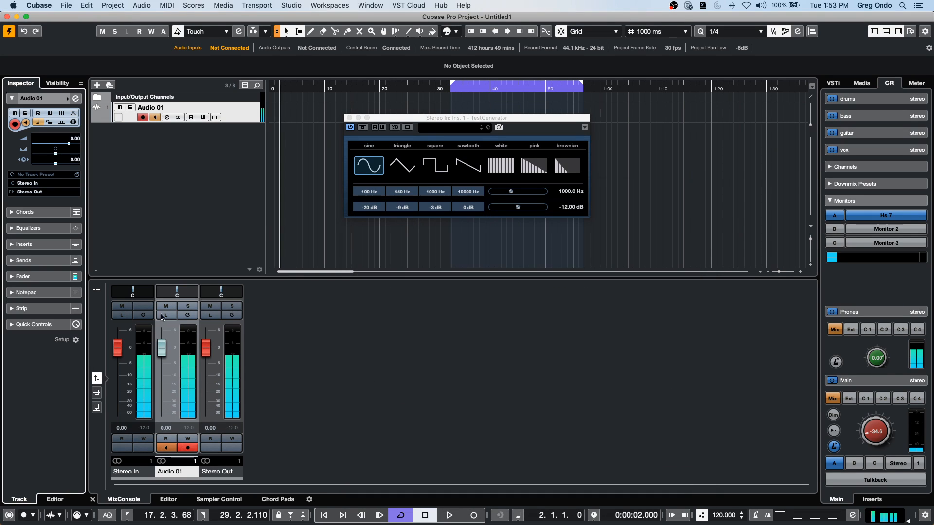
Pan the Audio 01 channel hard right, then return its pan to centre.
{"action": "left_click_drag", "start_coordinate": [187, 293], "coordinate": [204, 292]}
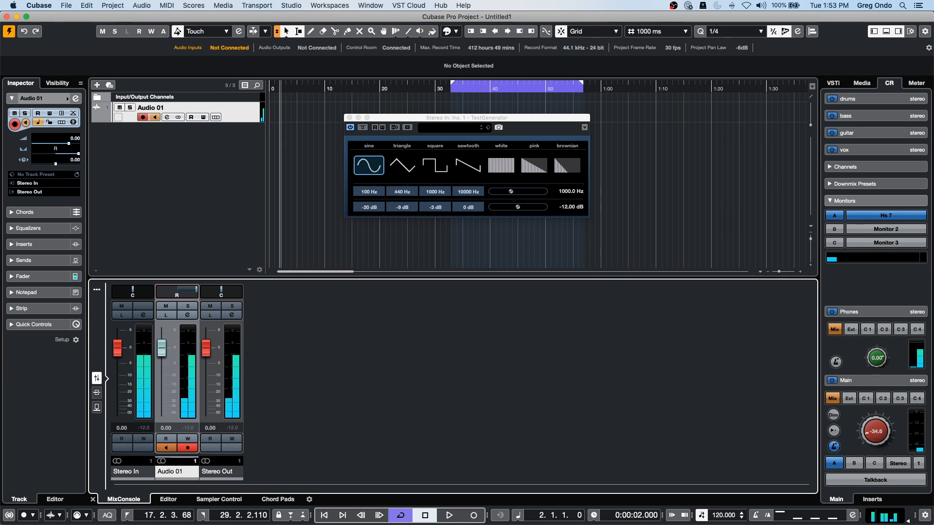
{"action": "left_click_drag", "start_coordinate": [196, 292], "coordinate": [177, 292]}
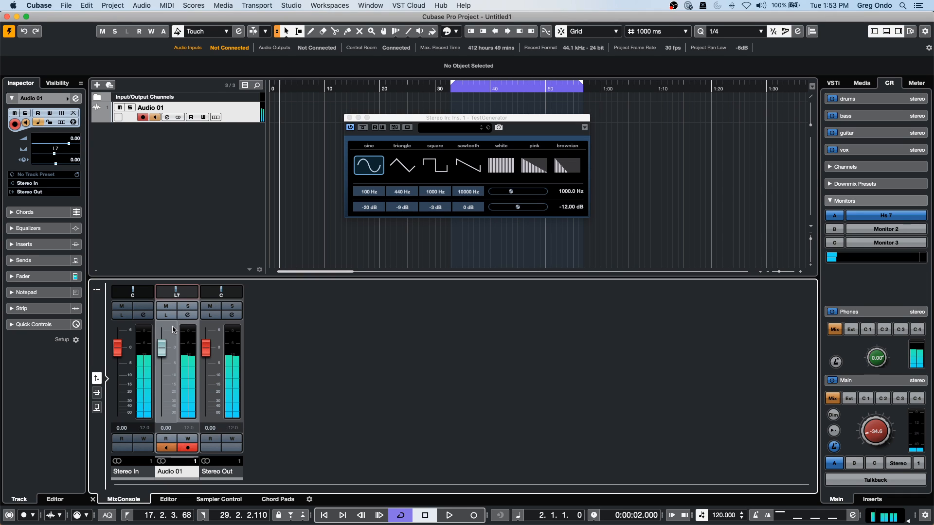
{"action": "double_click", "coordinate": [185, 291]}
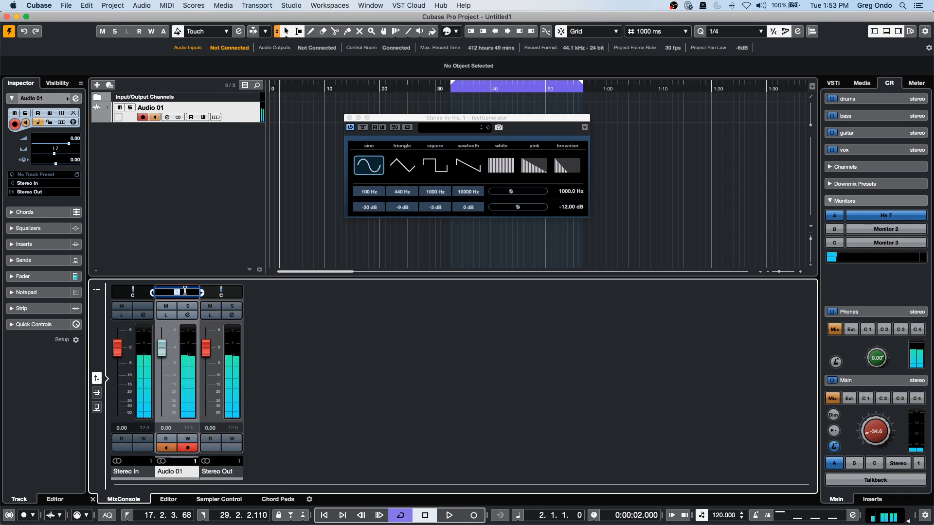
{"action": "type", "text": "0"}
{"action": "key", "text": "Return"}
Open the Audio 01 channel settings, lower the pre gain to -9.1 dB and reset it to 0 dB.
{"action": "left_click", "coordinate": [188, 314]}
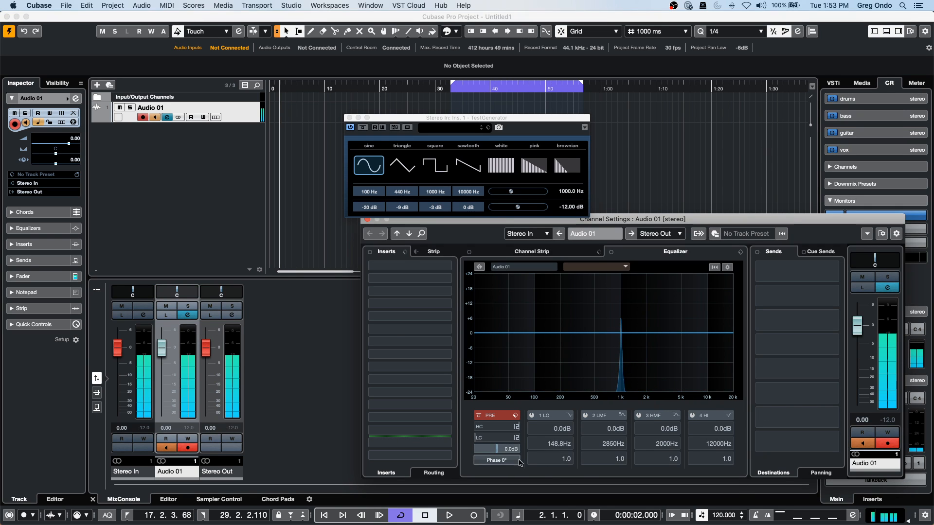
{"action": "left_click_drag", "start_coordinate": [515, 454], "coordinate": [490, 456]}
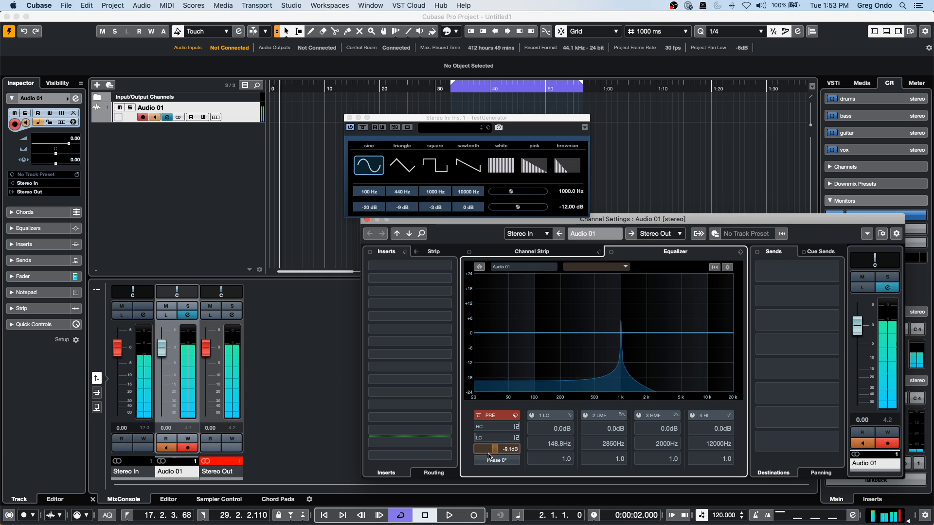
{"action": "double_click", "coordinate": [497, 453]}
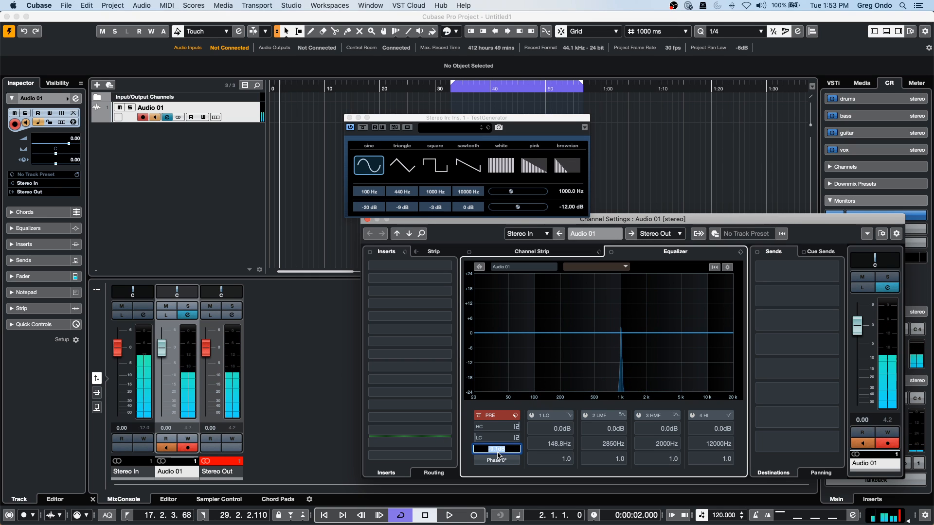
{"action": "type", "text": "0"}
{"action": "key", "text": "Return"}
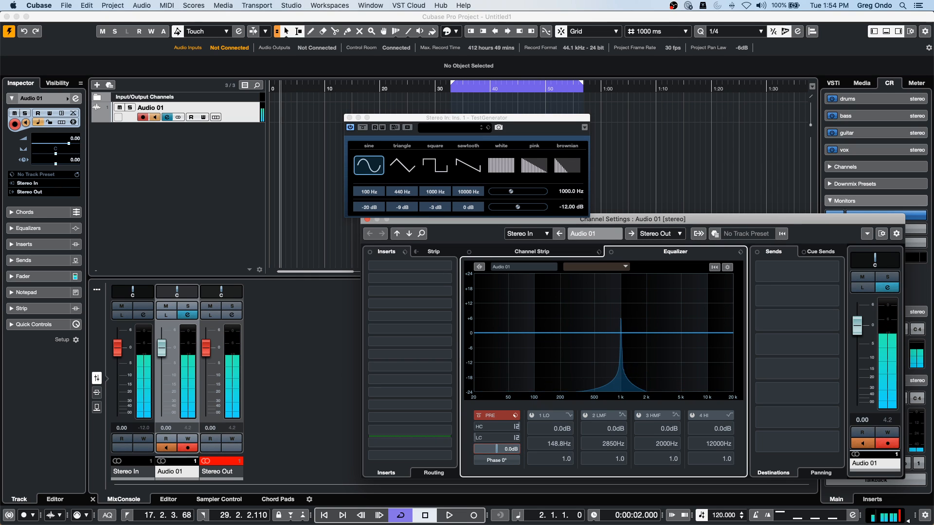
Insert a Compressor in Audio 01's first slot with auto make-up off and make-up gain at 0 dB, and close its windows.
{"action": "left_click", "coordinate": [380, 267]}
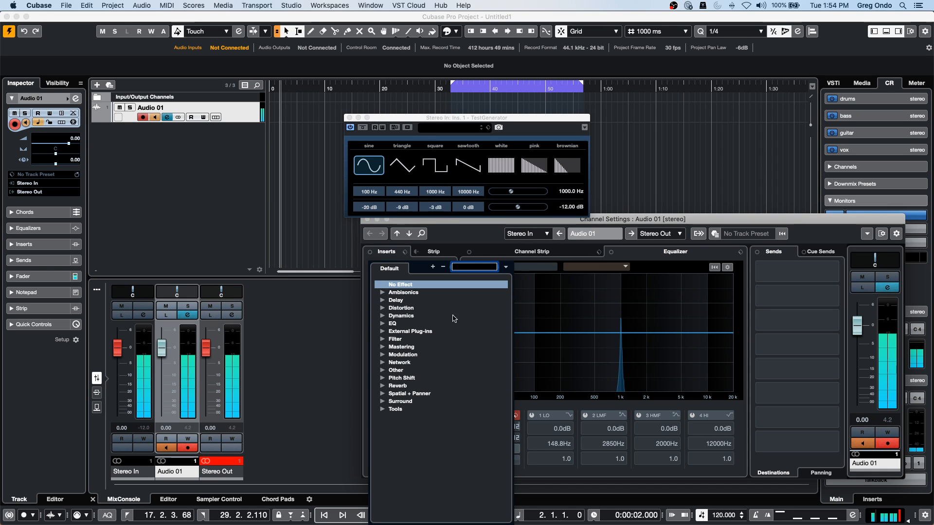
{"action": "left_click", "coordinate": [382, 315]}
{"action": "left_click", "coordinate": [414, 331]}
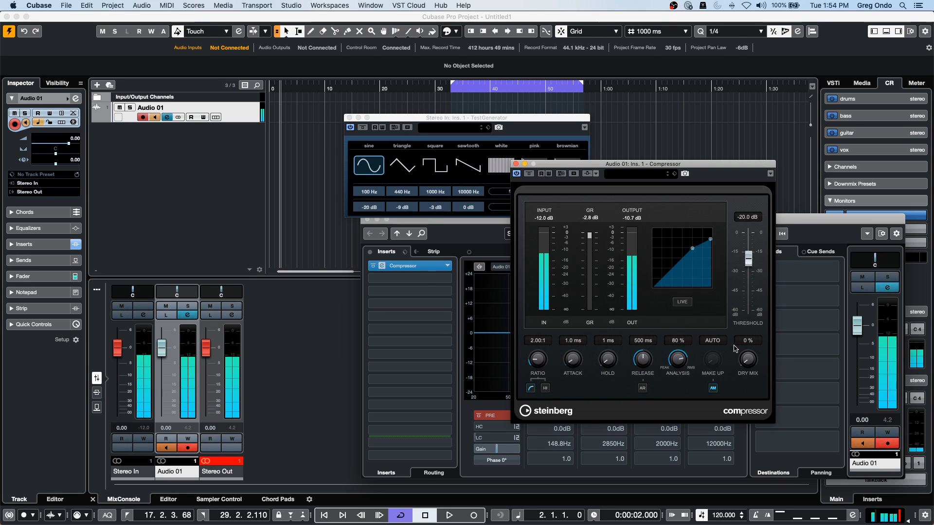
{"action": "left_click", "coordinate": [712, 389]}
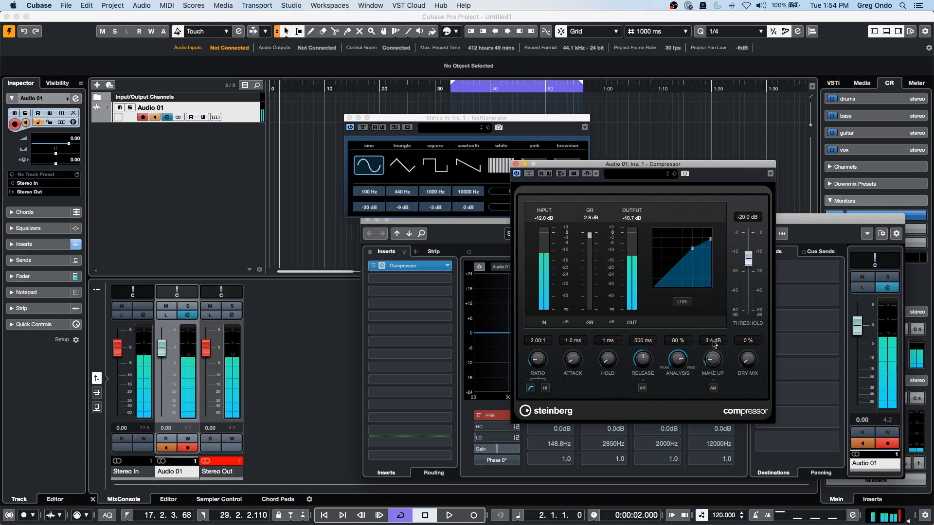
{"action": "left_click", "coordinate": [711, 359], "text": "super"}
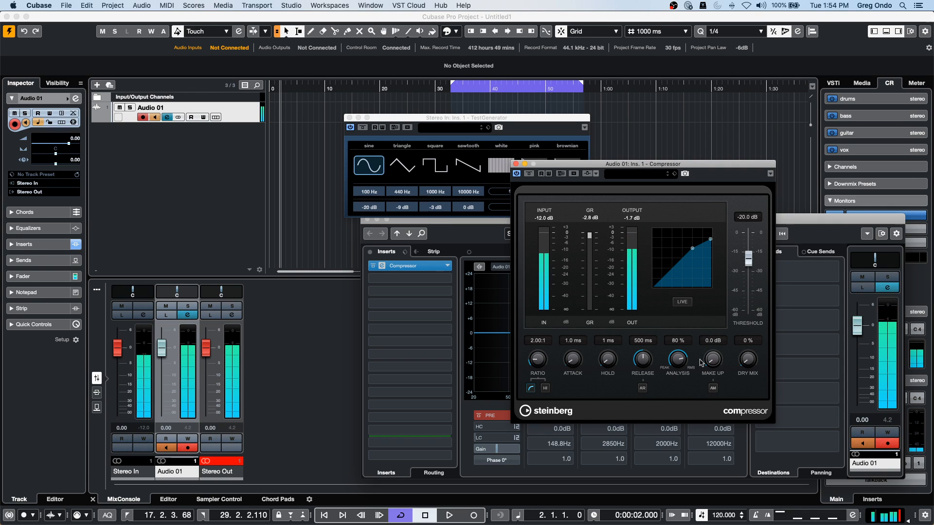
{"action": "left_click", "coordinate": [516, 164]}
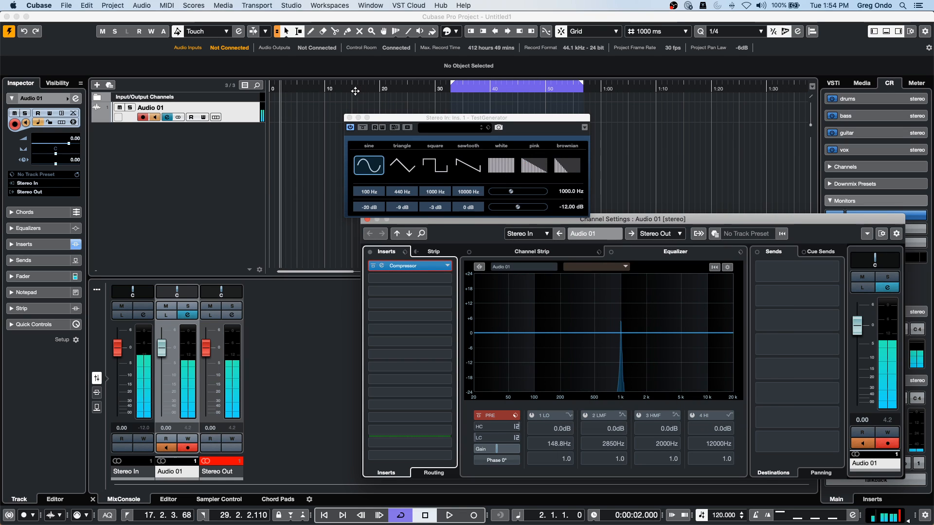
{"action": "left_click", "coordinate": [368, 220]}
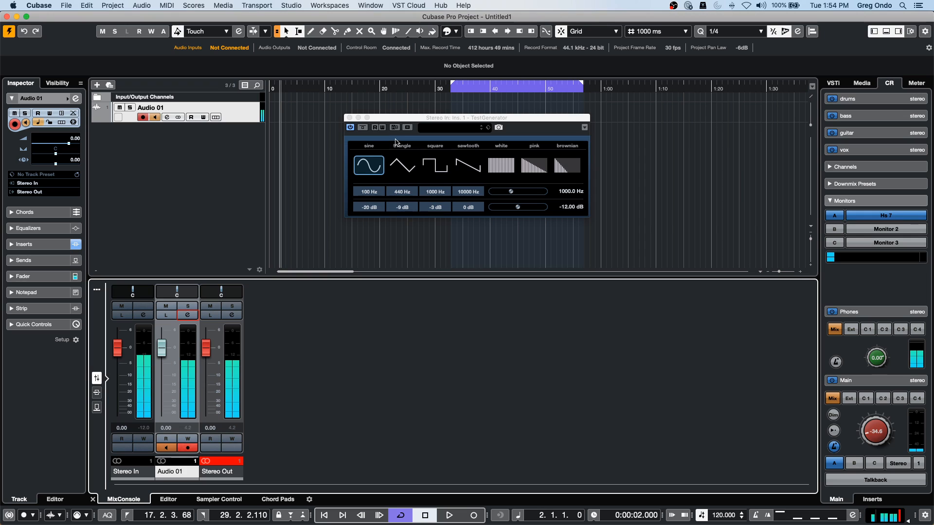
View Audio 01's insert effects in its channel settings and in the Inspector.
{"action": "left_click", "coordinate": [188, 314]}
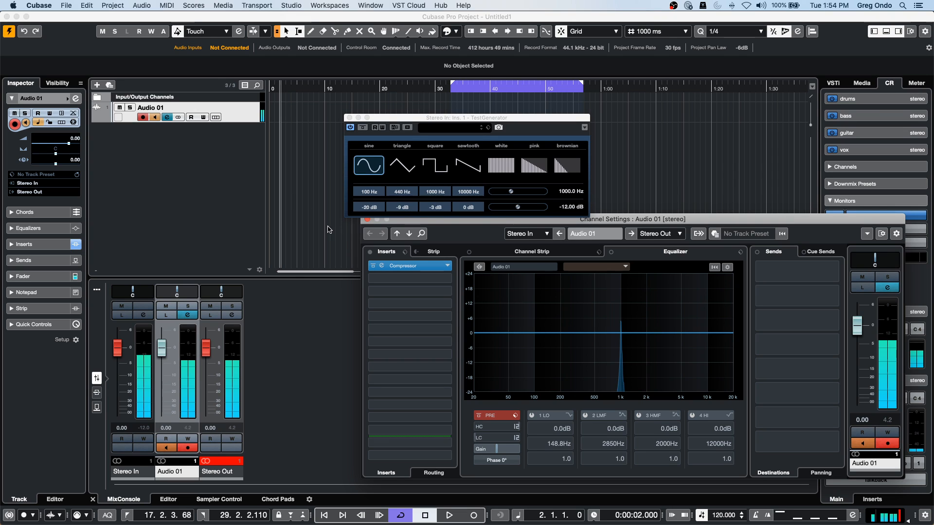
{"action": "left_click", "coordinate": [367, 220]}
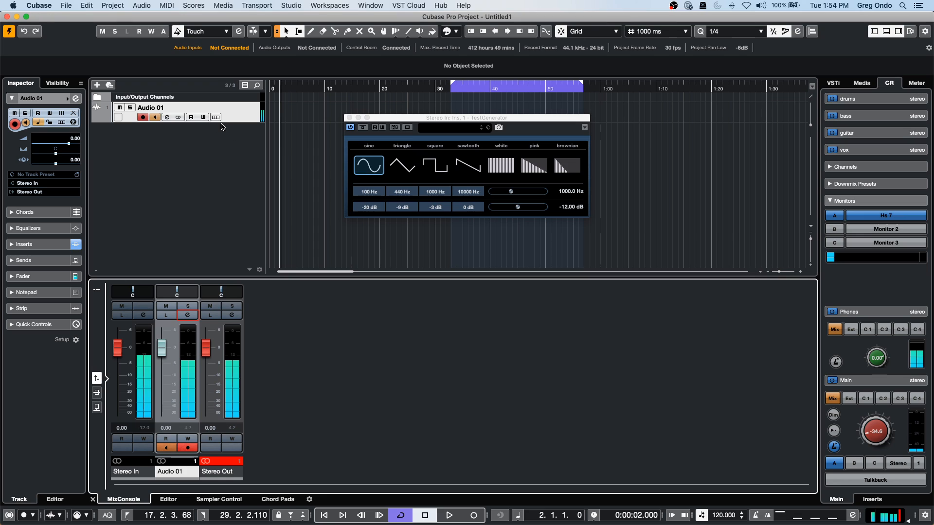
{"action": "left_click", "coordinate": [47, 246]}
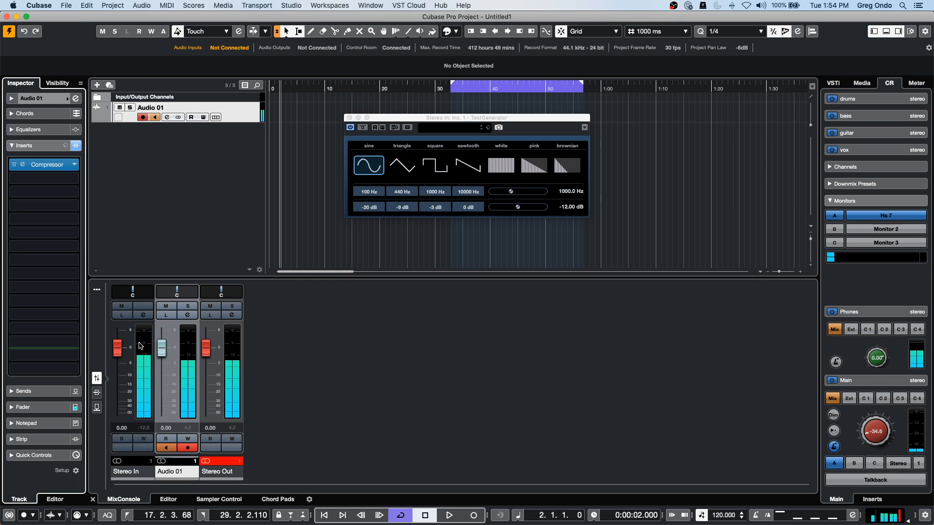
Examine the Stereo In inserts and the Tools effects available for its second slot, then reselect the Audio 01 track.
{"action": "left_click", "coordinate": [102, 239]}
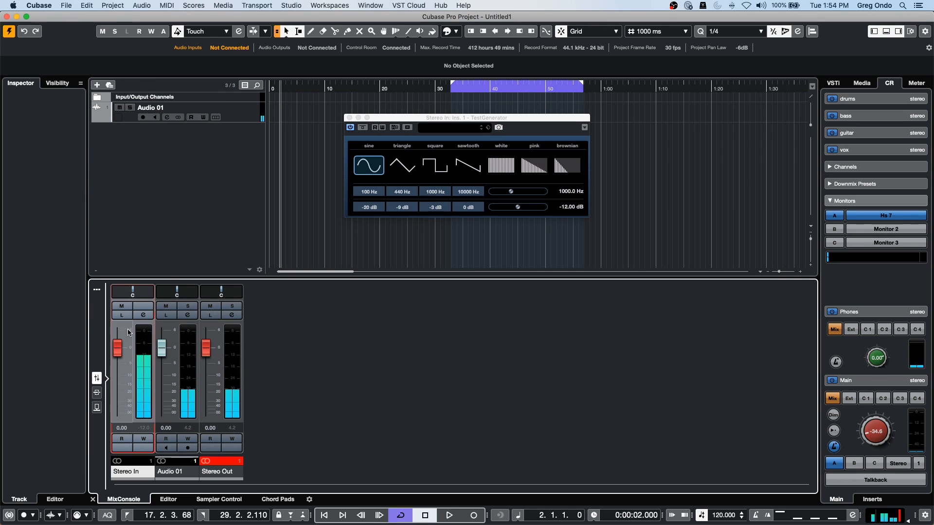
{"action": "left_click", "coordinate": [143, 315]}
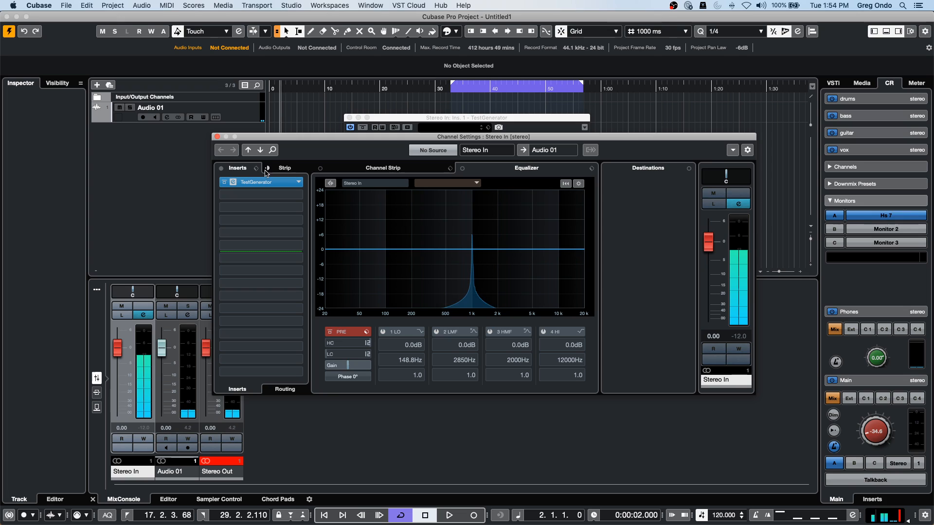
{"action": "left_click", "coordinate": [295, 183]}
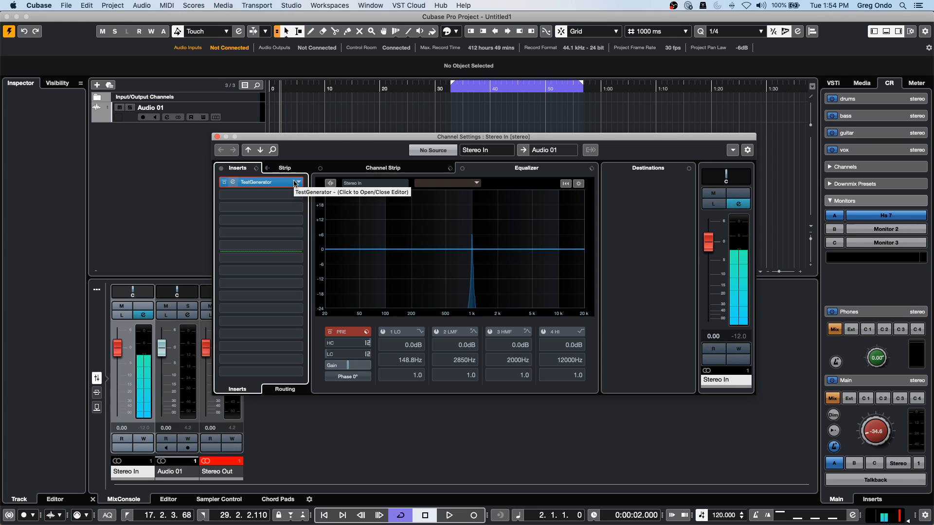
{"action": "left_click", "coordinate": [294, 183]}
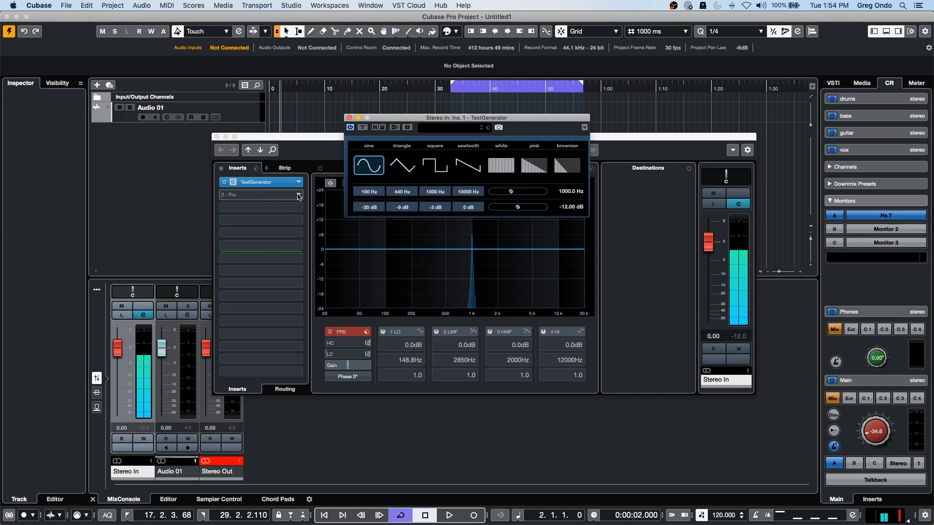
{"action": "left_click", "coordinate": [298, 195]}
{"action": "left_click", "coordinate": [238, 339]}
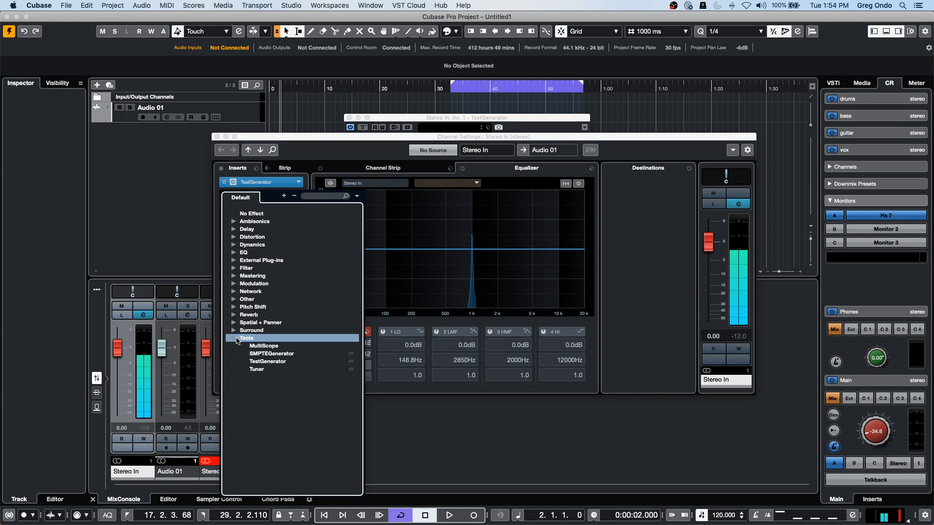
{"action": "left_click", "coordinate": [189, 167]}
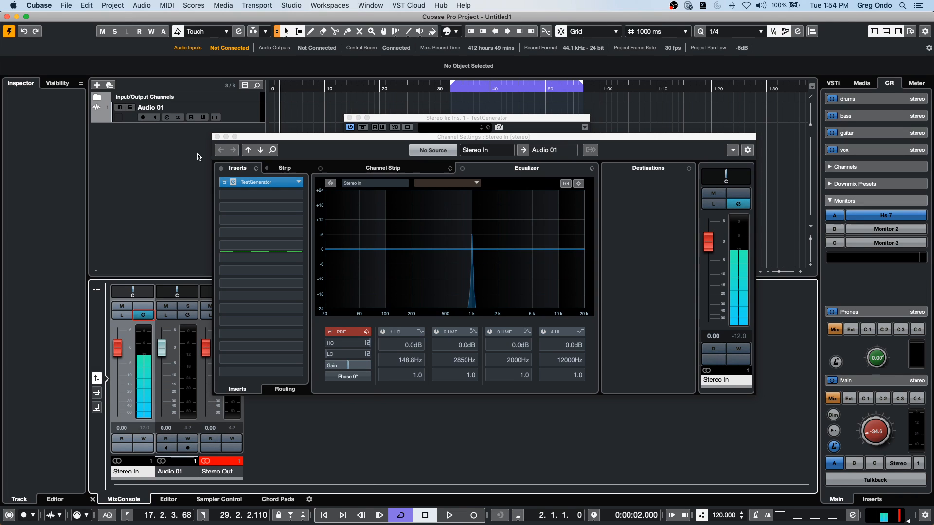
{"action": "left_click", "coordinate": [216, 137]}
{"action": "left_click", "coordinate": [234, 121]}
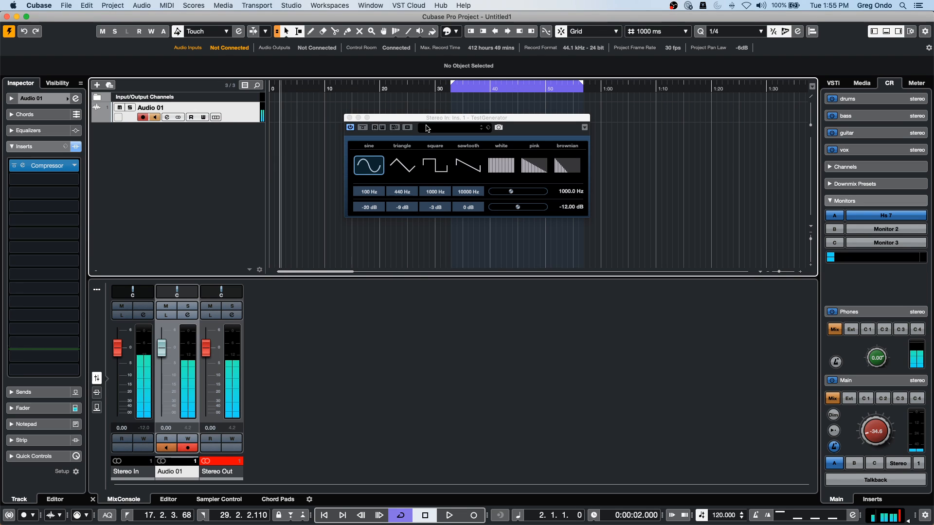
Switch off the TestGenerator and add eight more stereo audio tracks with Stereo Out as their output.
{"action": "left_click", "coordinate": [361, 145]}
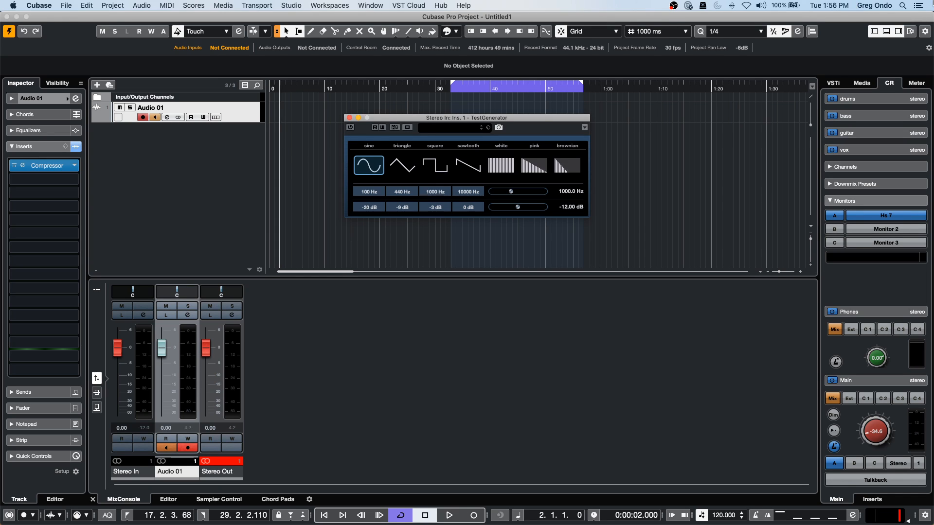
{"action": "right_click", "coordinate": [180, 151]}
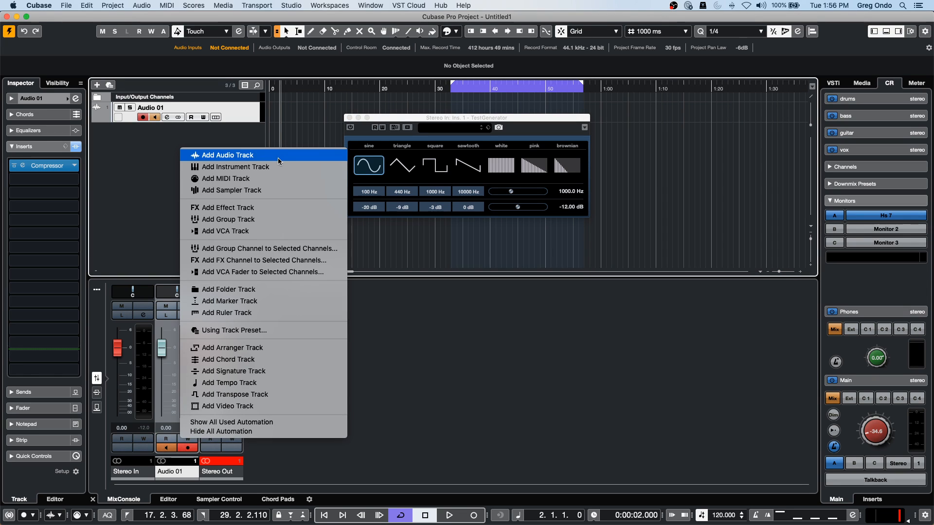
{"action": "left_click", "coordinate": [265, 157]}
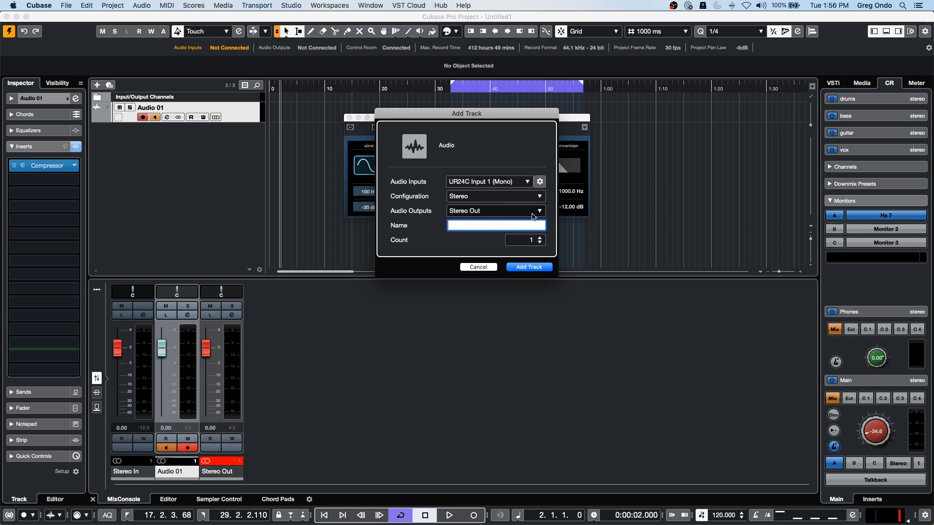
{"action": "scroll", "coordinate": [539, 240], "scroll_direction": "up", "scroll_amount": 7}
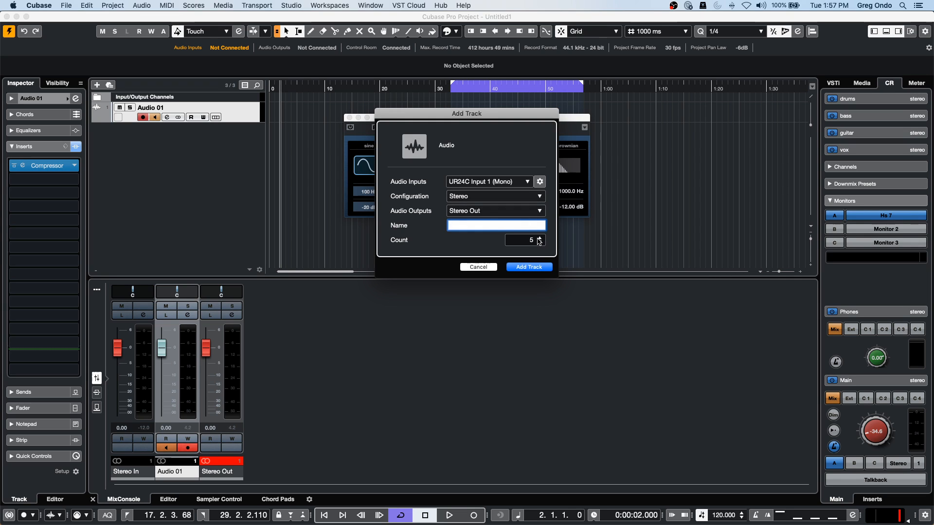
{"action": "left_click", "coordinate": [539, 268]}
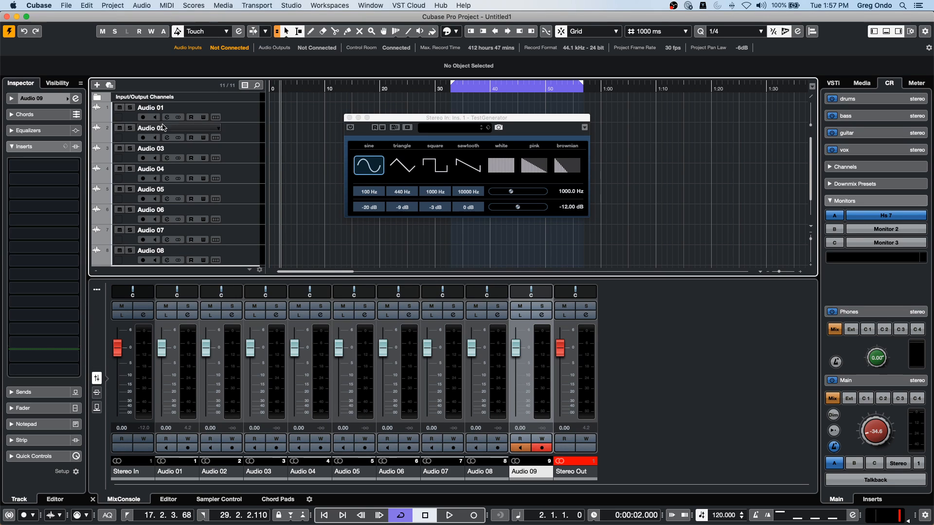
Open the full MixConsole, close the TestGenerator window and expand the Strip rack for all channels.
{"action": "key", "text": "F3"}
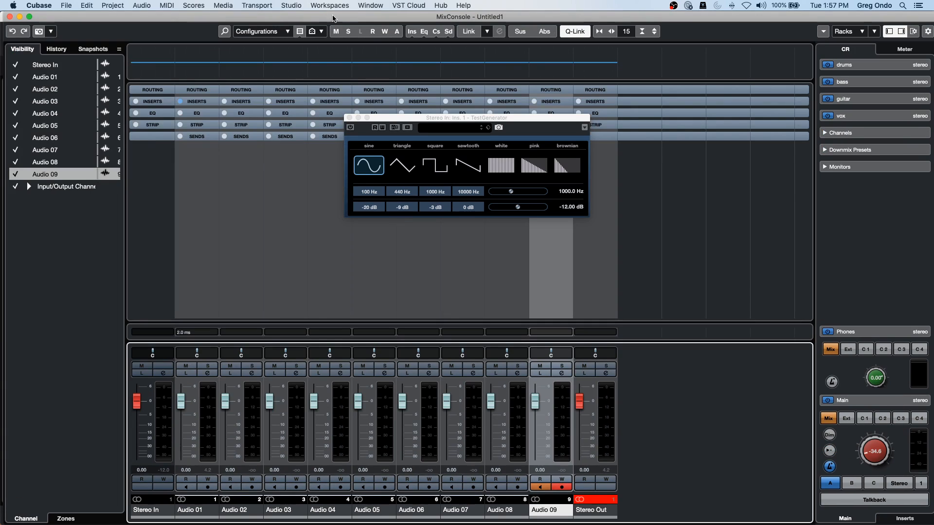
{"action": "left_click", "coordinate": [350, 117]}
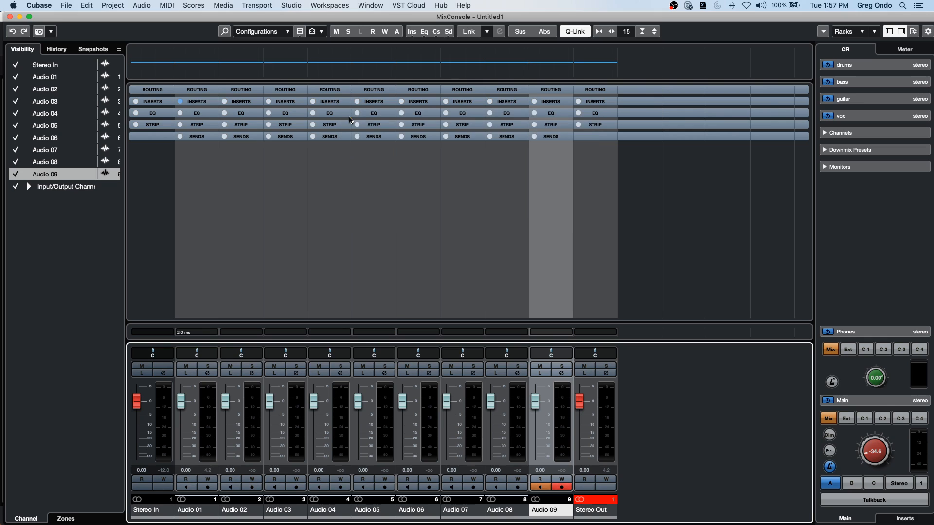
{"action": "left_click", "coordinate": [286, 125]}
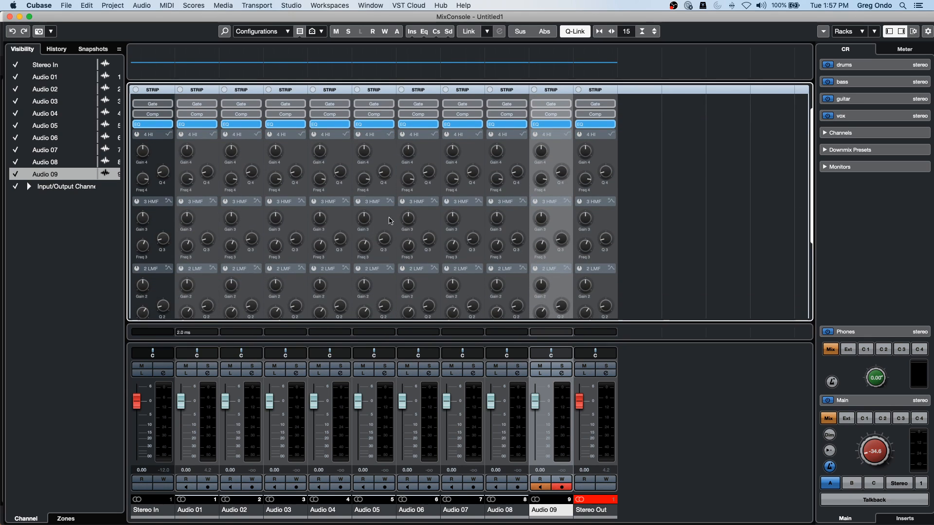
Load the Noise Gate in the channel strips of Audio 04 and Audio 03, and view Audio 04's channel settings.
{"action": "left_click", "coordinate": [329, 103]}
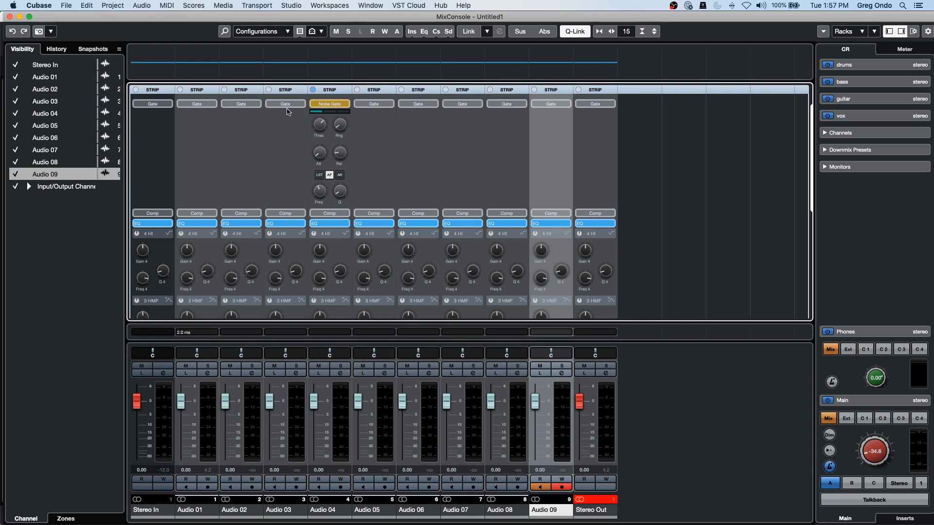
{"action": "left_click", "coordinate": [300, 104]}
{"action": "left_click", "coordinate": [323, 126]}
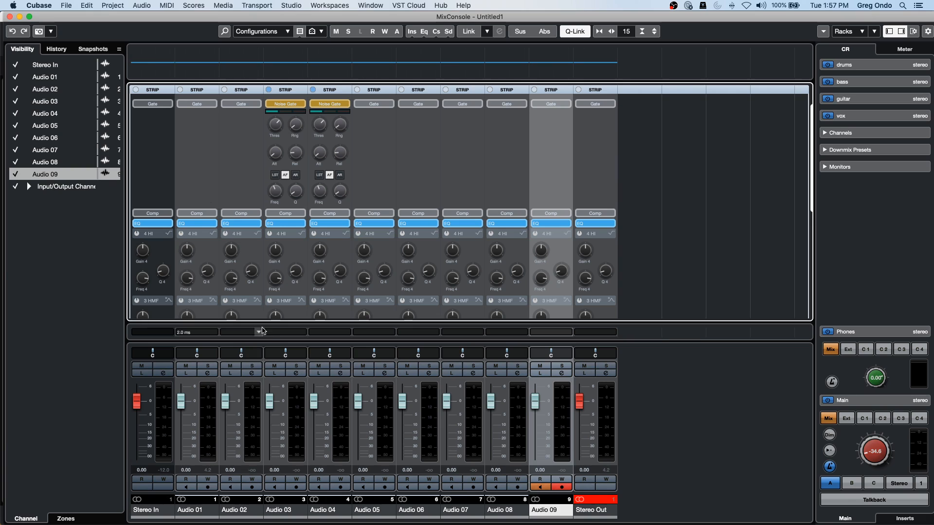
{"action": "left_click", "coordinate": [341, 373]}
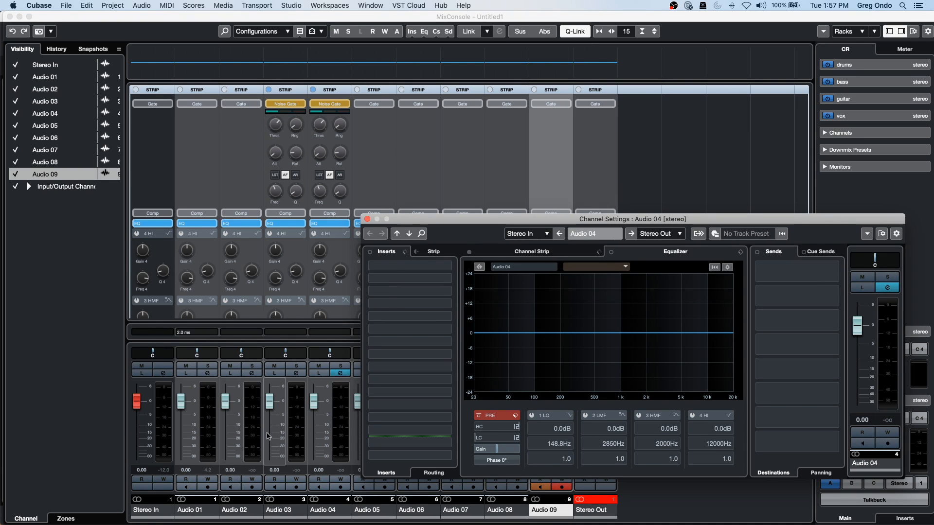
Load the Standard Compressor in the channel strips of Audio 03, Audio 05 and Audio 04.
{"action": "left_click", "coordinate": [290, 212]}
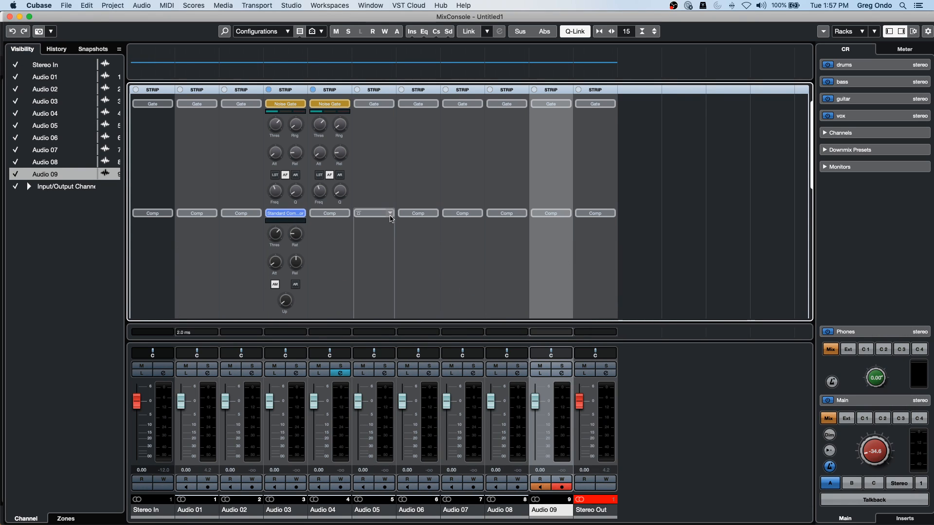
{"action": "left_click", "coordinate": [389, 213]}
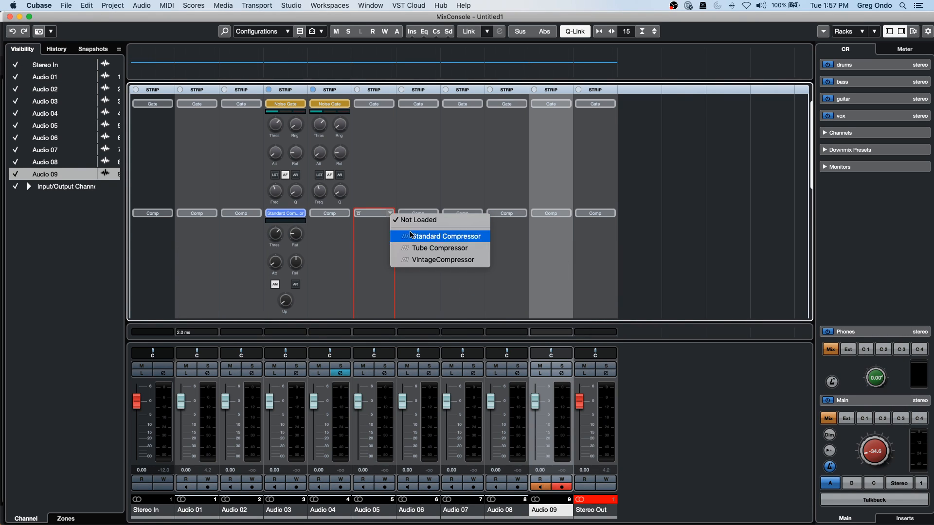
{"action": "left_click", "coordinate": [410, 235]}
{"action": "left_click", "coordinate": [345, 213]}
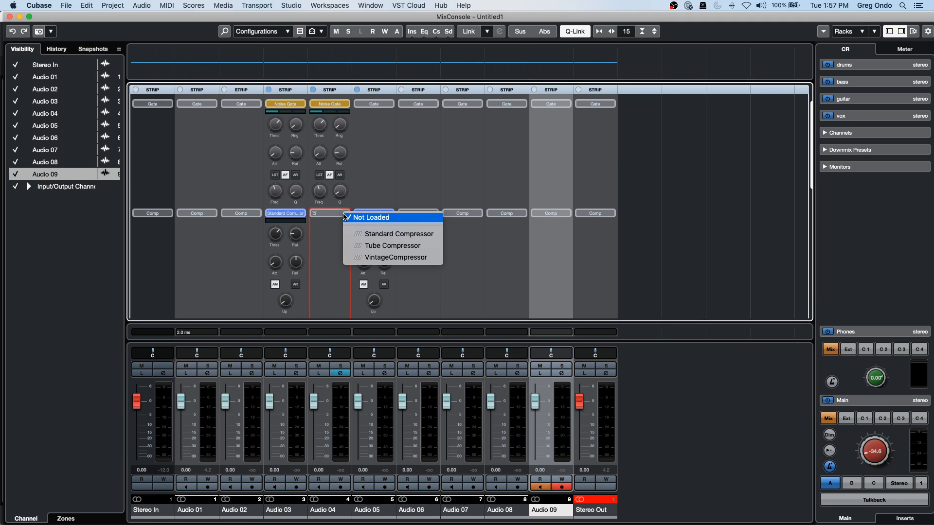
{"action": "left_click", "coordinate": [373, 236]}
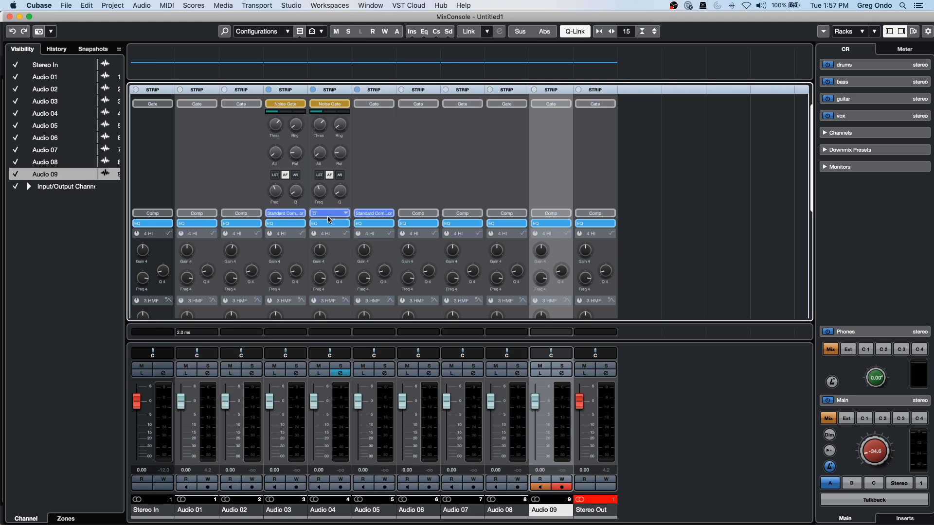
Collapse the EQ controls, load Magneto II saturation on Audio 04 and Audio 03, and expand its controls.
{"action": "left_click", "coordinate": [342, 224]}
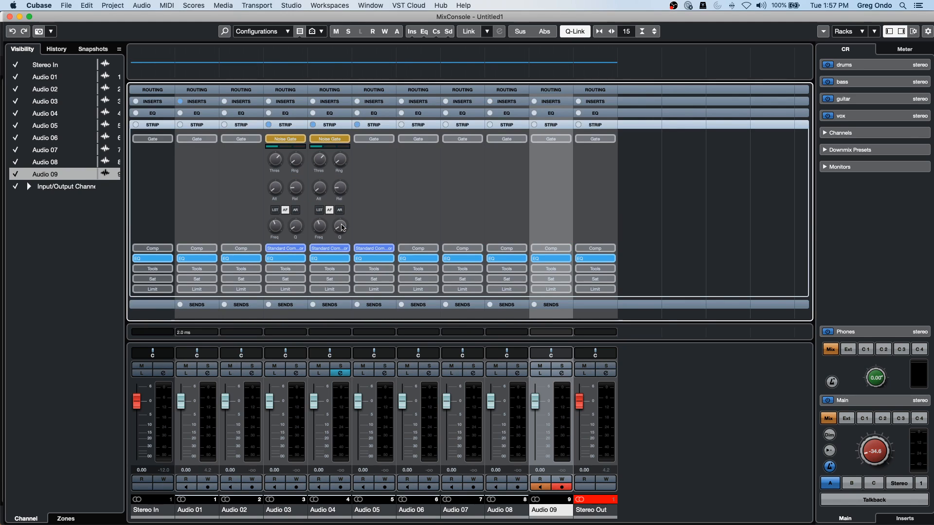
{"action": "left_click", "coordinate": [344, 278]}
{"action": "left_click", "coordinate": [370, 298]}
{"action": "left_click", "coordinate": [302, 279]}
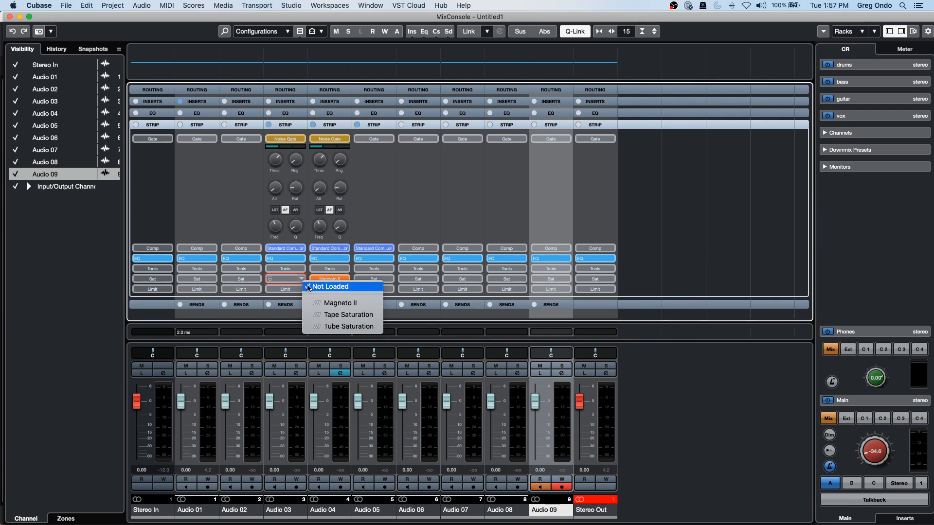
{"action": "left_click", "coordinate": [330, 303]}
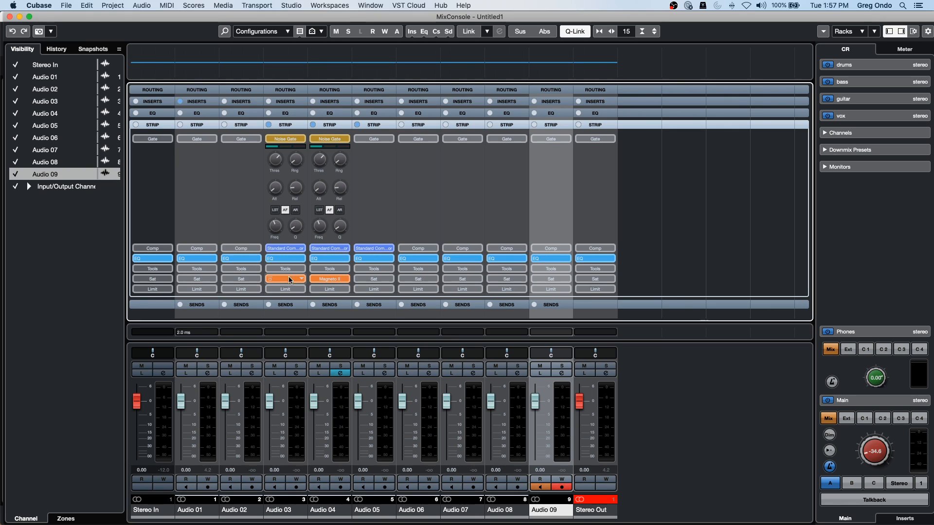
{"action": "left_click", "coordinate": [286, 278]}
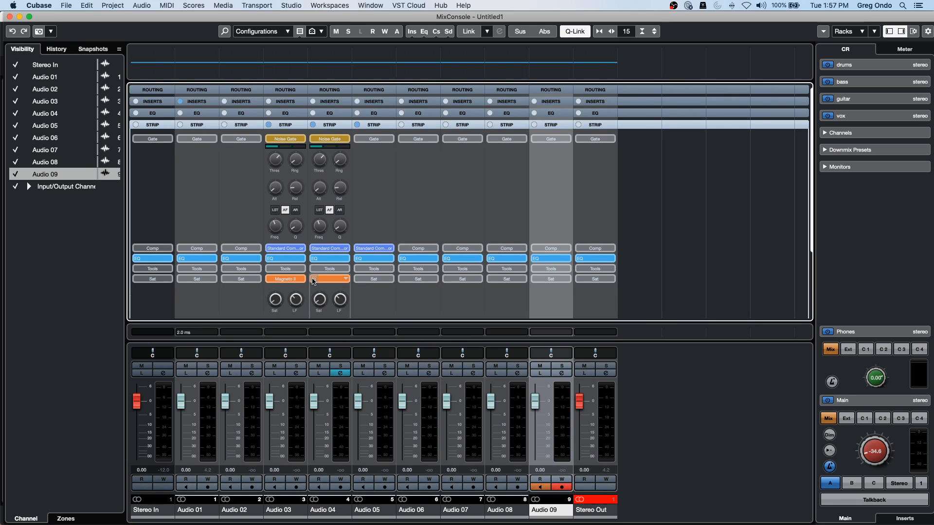
Expand the compressor controls in the Strip rack and load the Noise Gate on Audio 05.
{"action": "left_click", "coordinate": [325, 249]}
{"action": "scroll", "coordinate": [727, 211], "scroll_direction": "down", "scroll_amount": 5}
{"action": "scroll", "coordinate": [705, 213], "scroll_direction": "down", "scroll_amount": 8}
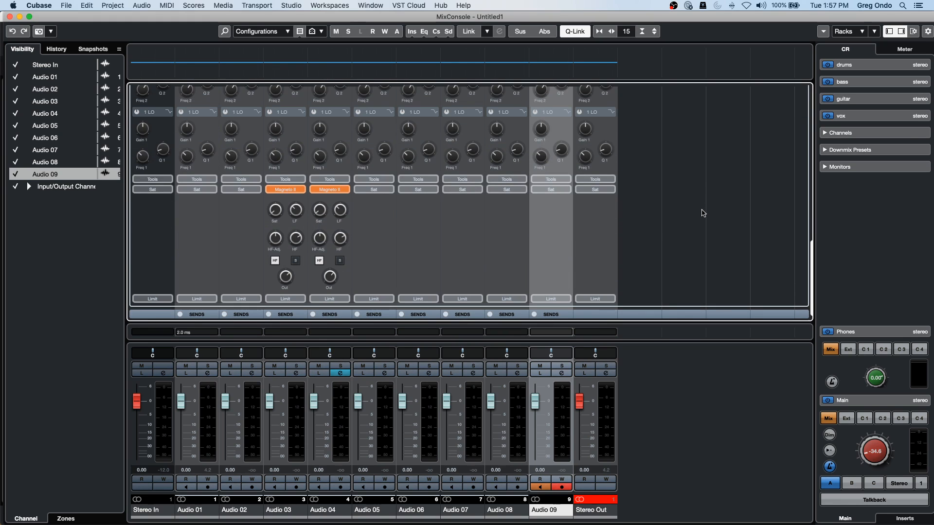
{"action": "scroll", "coordinate": [459, 248], "scroll_direction": "up", "scroll_amount": 4}
{"action": "scroll", "coordinate": [459, 248], "scroll_direction": "up", "scroll_amount": 6}
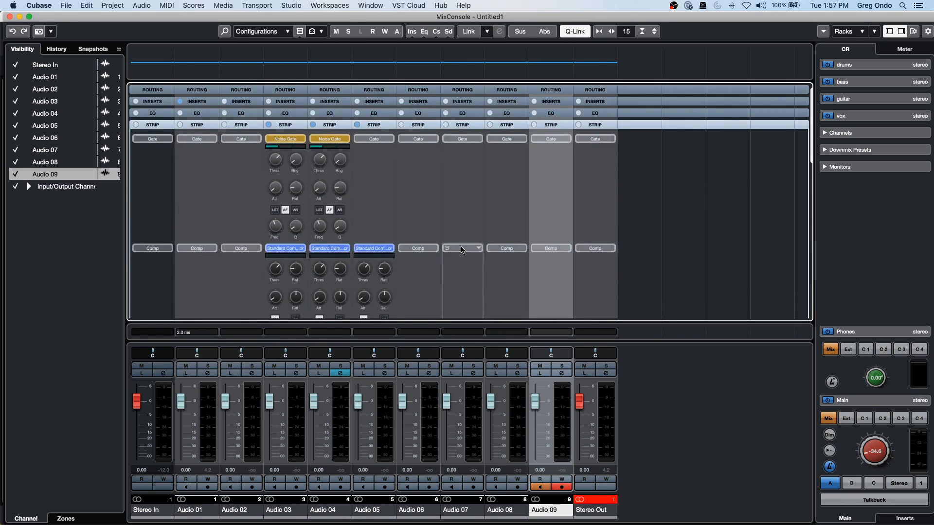
{"action": "left_click", "coordinate": [389, 108]}
{"action": "left_click", "coordinate": [419, 130]}
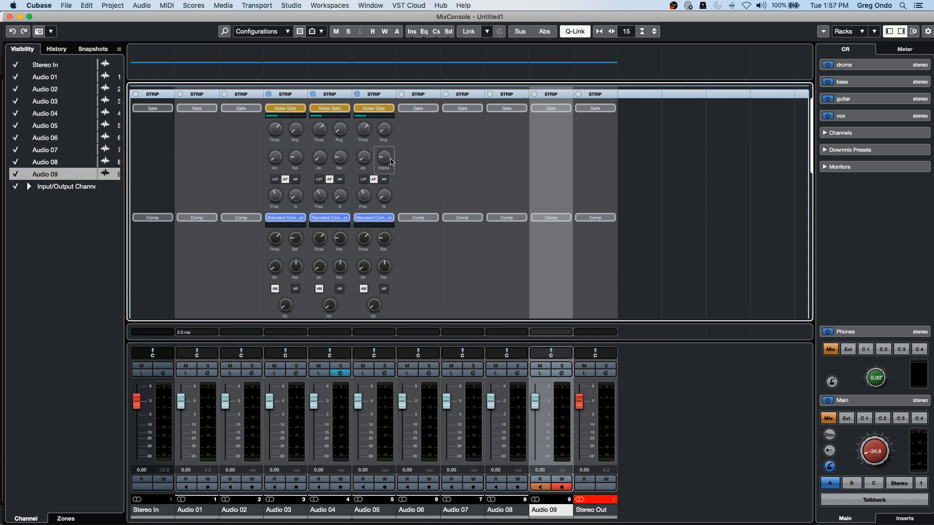
Review the Strip rack modules and show Audio 04's full channel strip in its channel settings window.
{"action": "scroll", "coordinate": [771, 238], "scroll_direction": "up", "scroll_amount": 2}
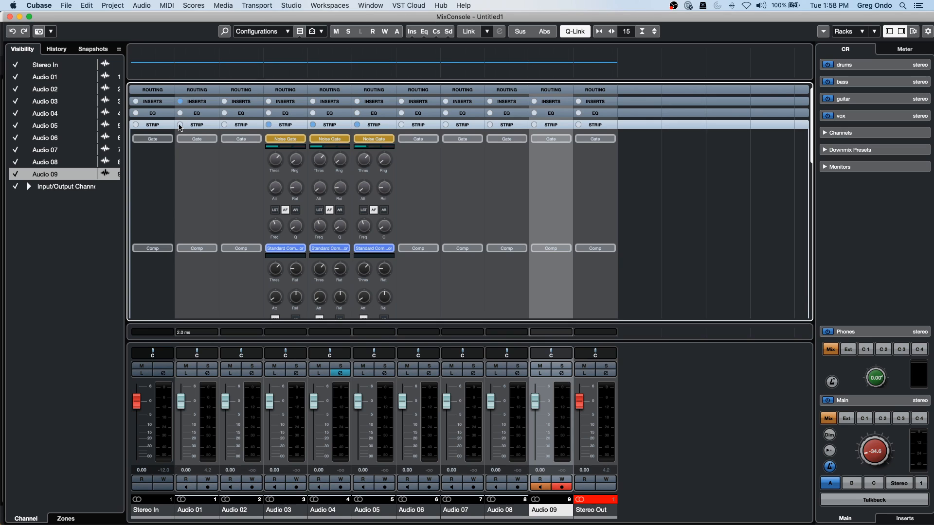
{"action": "scroll", "coordinate": [309, 268], "scroll_direction": "down", "scroll_amount": 10}
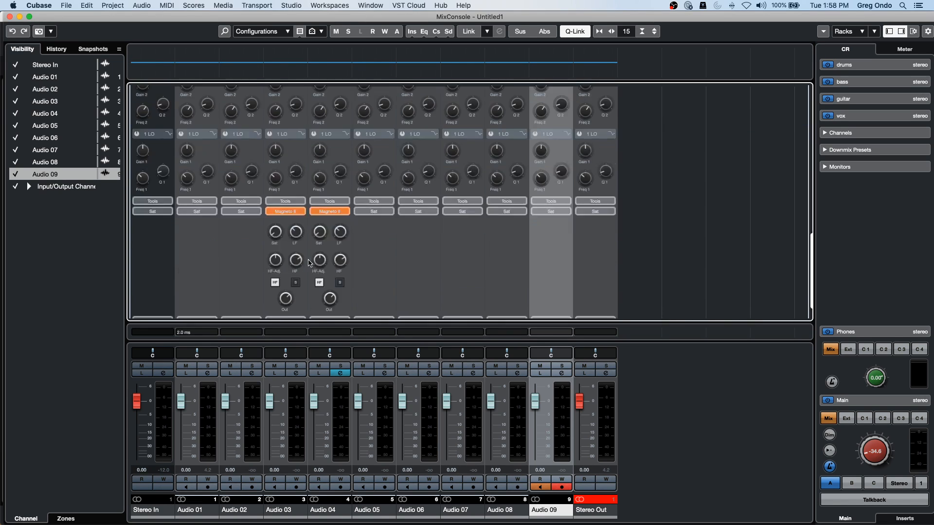
{"action": "scroll", "coordinate": [314, 262], "scroll_direction": "up", "scroll_amount": 10}
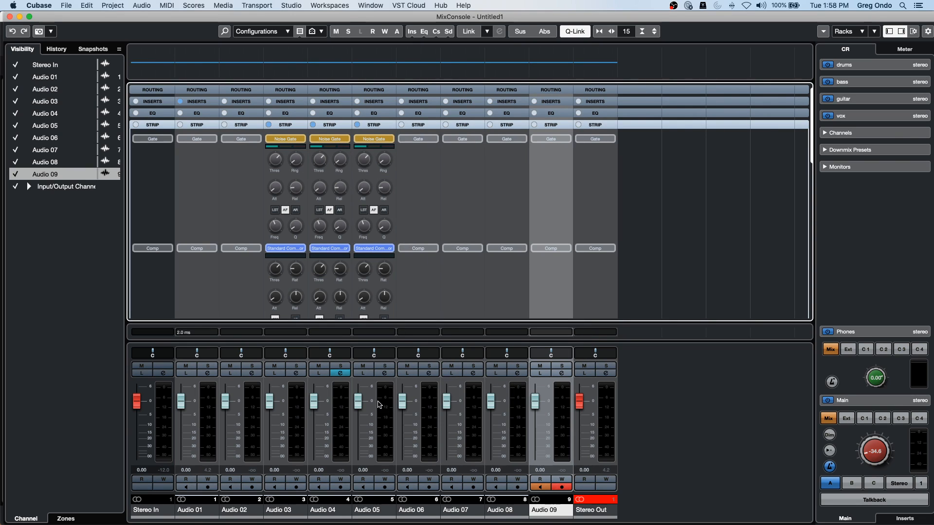
{"action": "left_click", "coordinate": [341, 375]}
{"action": "left_click", "coordinate": [341, 375]}
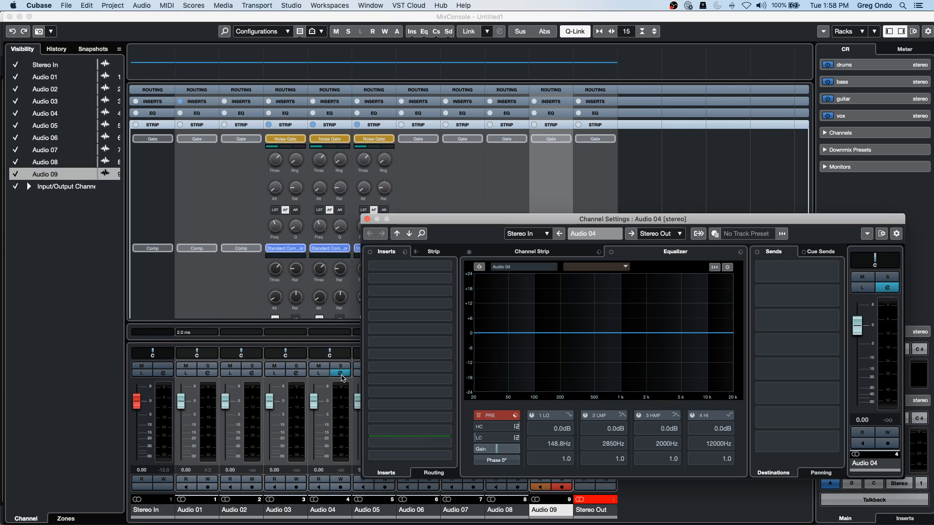
{"action": "left_click", "coordinate": [539, 253]}
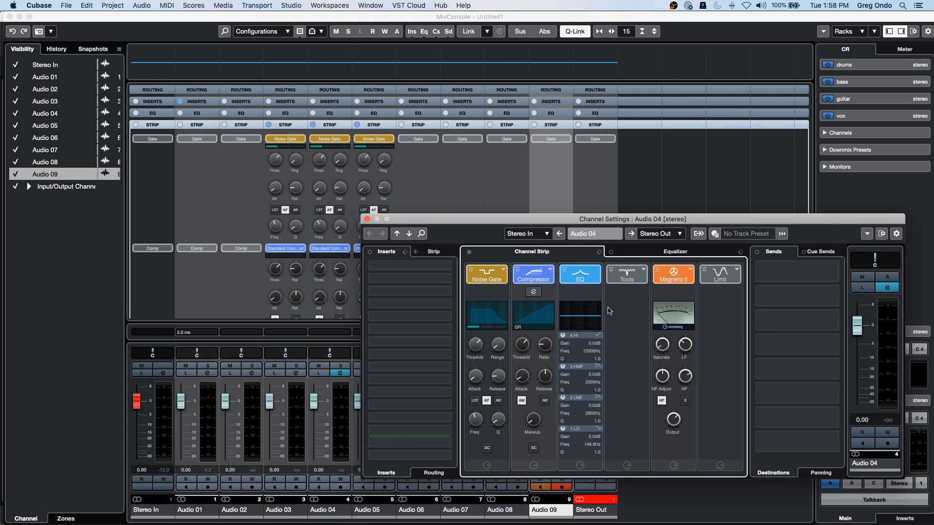
Reorder Audio 04's channel strip to EQ, Tools, Compressor, Noise Gate, Magneto II and compare it with the other channels' strips.
{"action": "left_click_drag", "start_coordinate": [535, 276], "coordinate": [616, 270]}
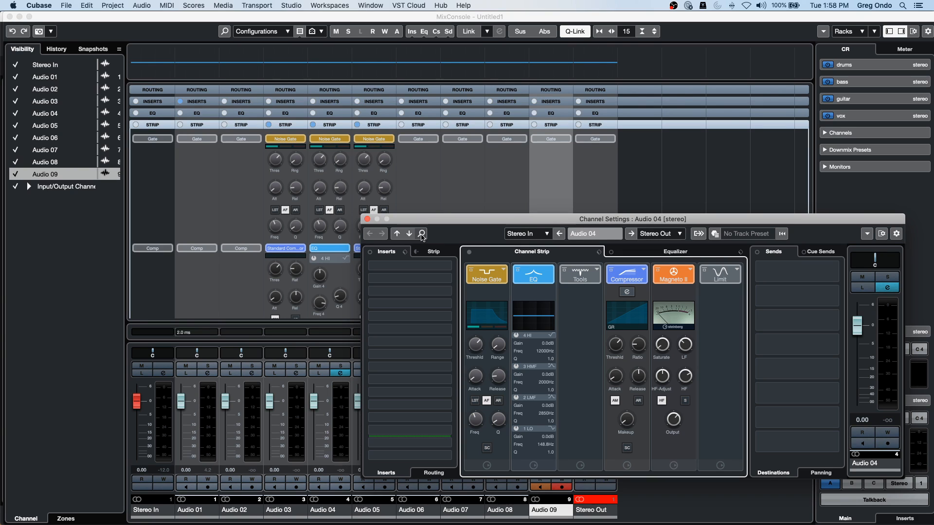
{"action": "left_click_drag", "start_coordinate": [427, 219], "coordinate": [656, 226]}
{"action": "left_click_drag", "start_coordinate": [716, 282], "coordinate": [860, 273]}
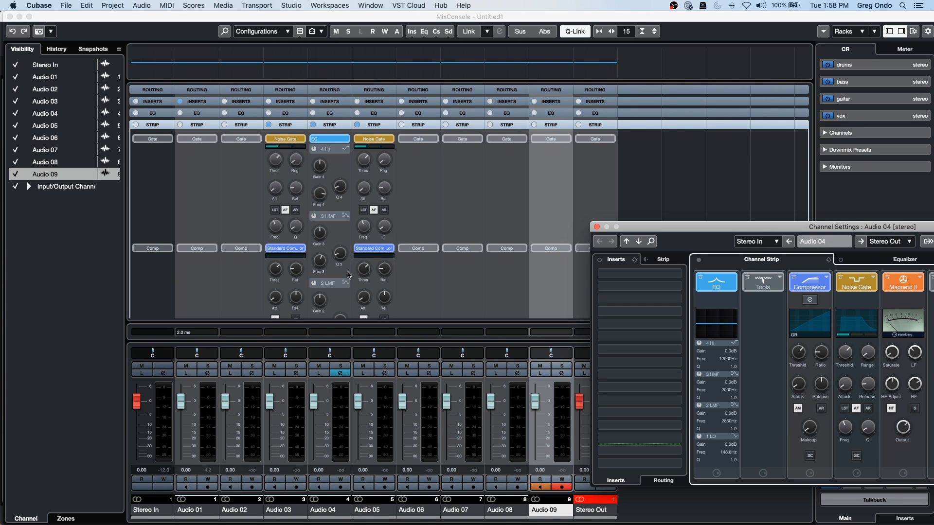
{"action": "scroll", "coordinate": [353, 282], "scroll_direction": "down", "scroll_amount": 5}
{"action": "scroll", "coordinate": [353, 282], "scroll_direction": "down", "scroll_amount": 6}
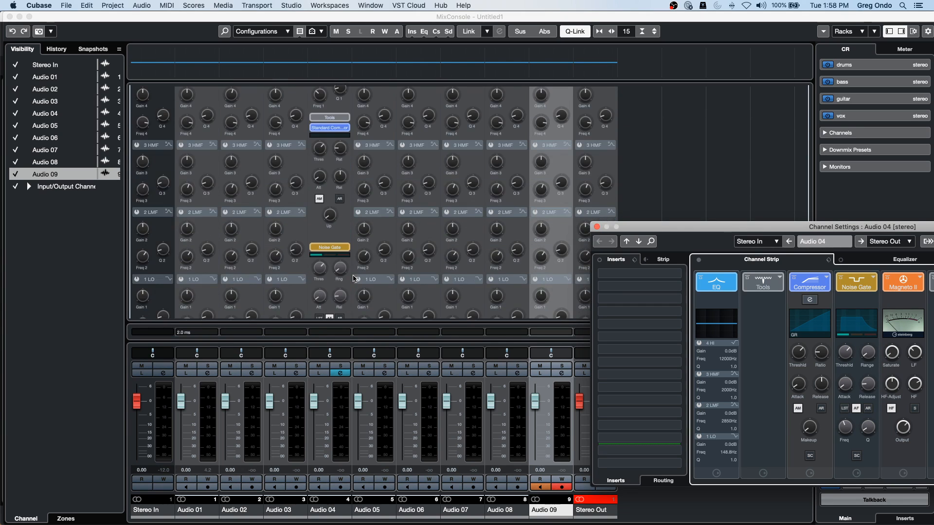
{"action": "scroll", "coordinate": [349, 286], "scroll_direction": "down", "scroll_amount": 2}
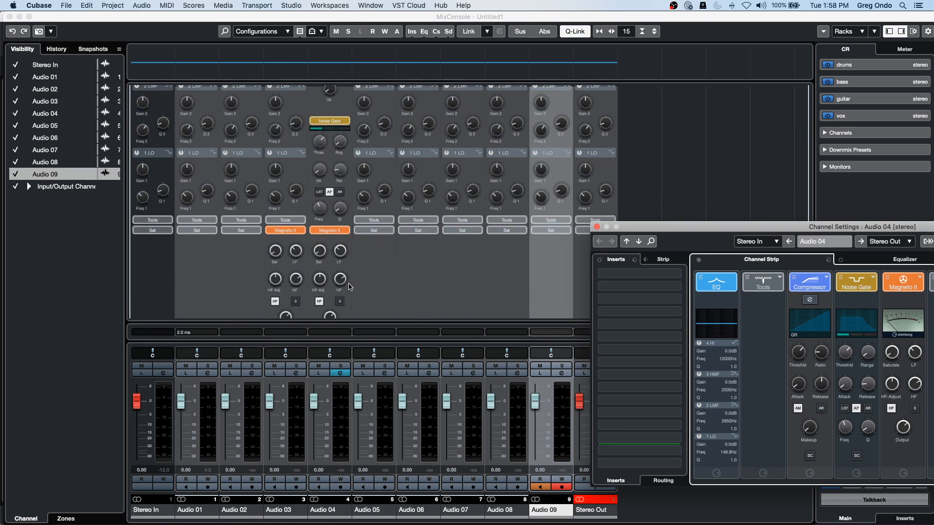
{"action": "left_click_drag", "start_coordinate": [320, 218], "coordinate": [322, 221]}
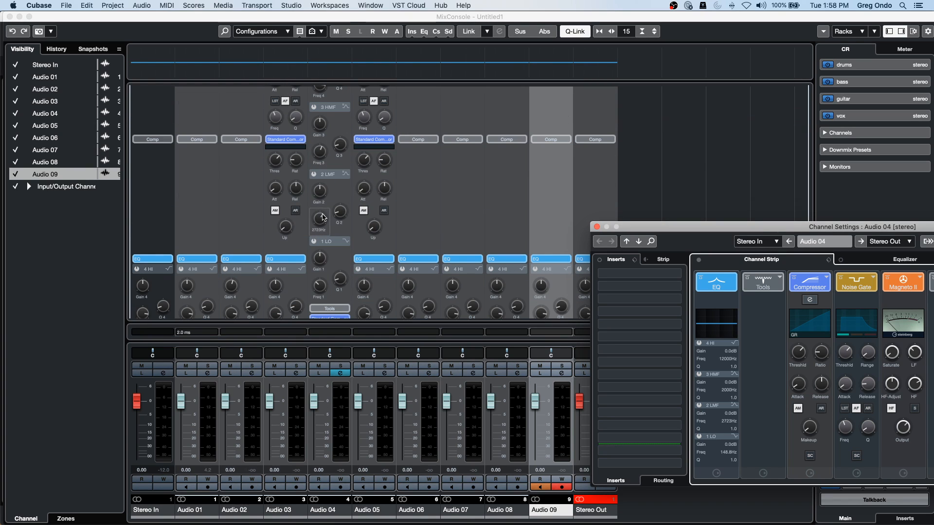
Restore Audio 04's channel strip order to Noise Gate, Compressor, EQ, Tools, Magneto II and close the channel settings window.
{"action": "left_click_drag", "start_coordinate": [687, 226], "coordinate": [424, 179]}
{"action": "left_click_drag", "start_coordinate": [557, 238], "coordinate": [452, 237]}
{"action": "left_click_drag", "start_coordinate": [607, 234], "coordinate": [455, 236]}
{"action": "left_click_drag", "start_coordinate": [488, 178], "coordinate": [594, 139]}
{"action": "left_click_drag", "start_coordinate": [603, 195], "coordinate": [622, 205]}
{"action": "left_click_drag", "start_coordinate": [552, 195], "coordinate": [576, 197]}
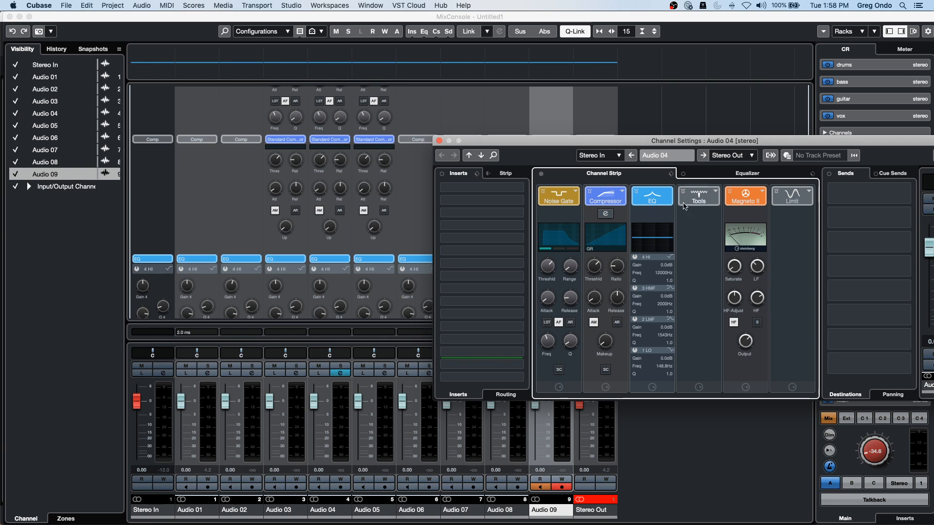
{"action": "scroll", "coordinate": [312, 200], "scroll_direction": "up", "scroll_amount": 1}
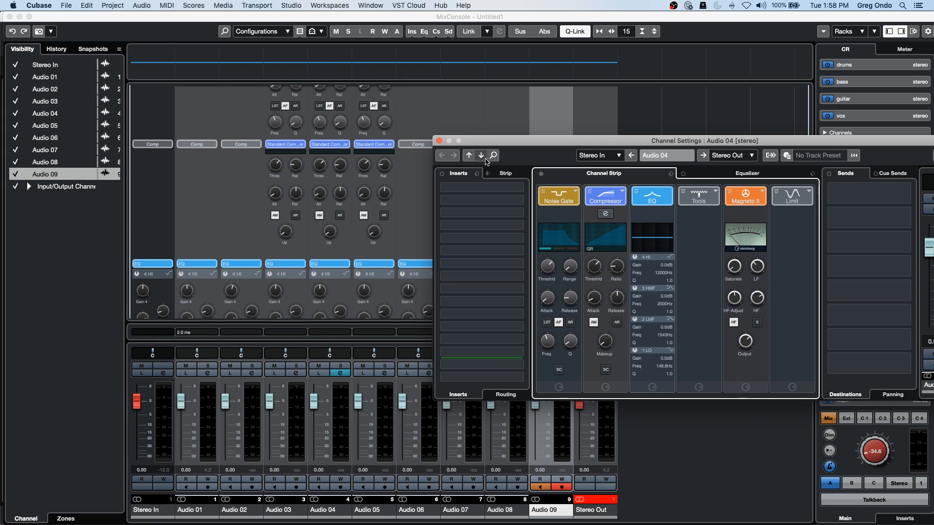
{"action": "left_click", "coordinate": [439, 141]}
Shrink the MixConsole window, bring it back to full size and close it to return to the project window.
{"action": "scroll", "coordinate": [454, 189], "scroll_direction": "up", "scroll_amount": 3}
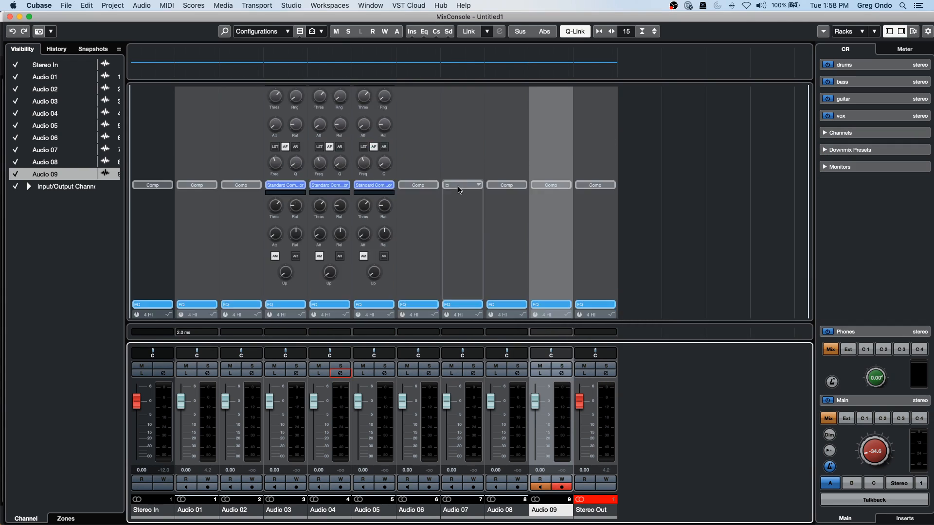
{"action": "scroll", "coordinate": [454, 195], "scroll_direction": "down", "scroll_amount": 5}
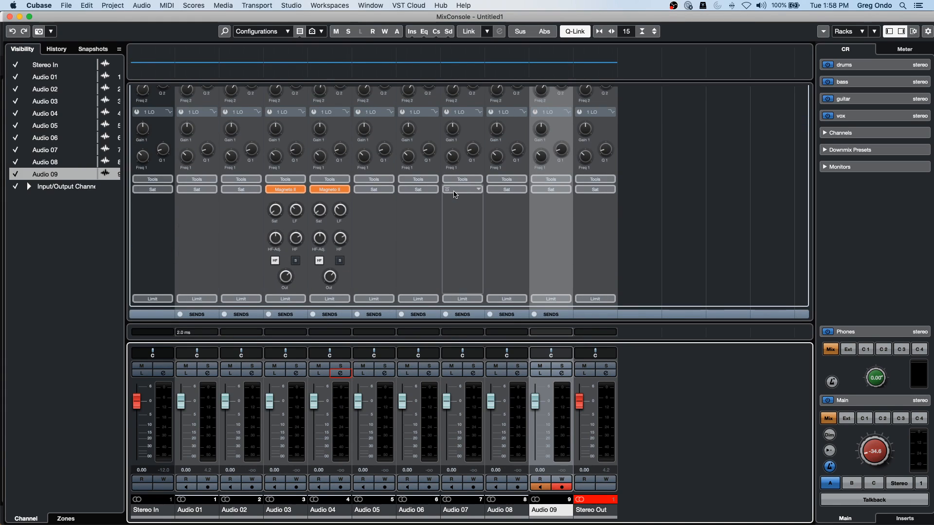
{"action": "scroll", "coordinate": [454, 194], "scroll_direction": "up", "scroll_amount": 5}
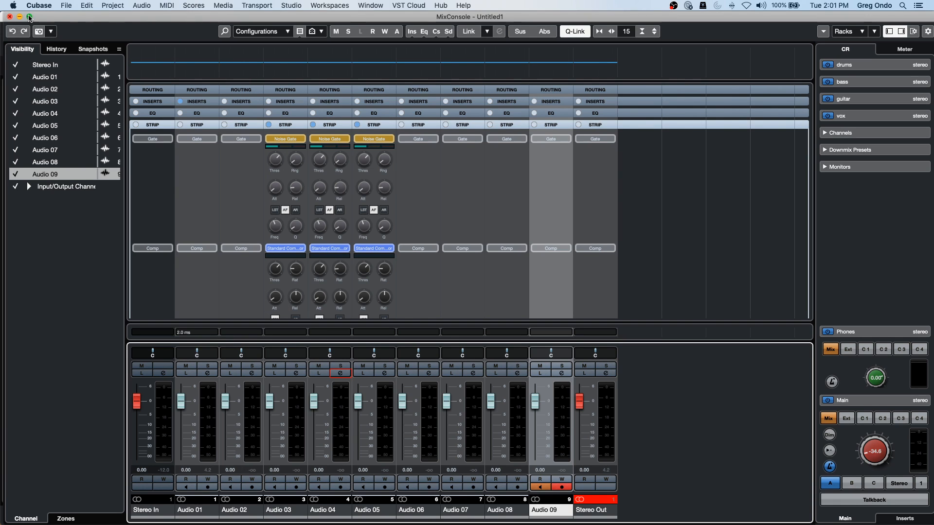
{"action": "left_click", "coordinate": [29, 16]}
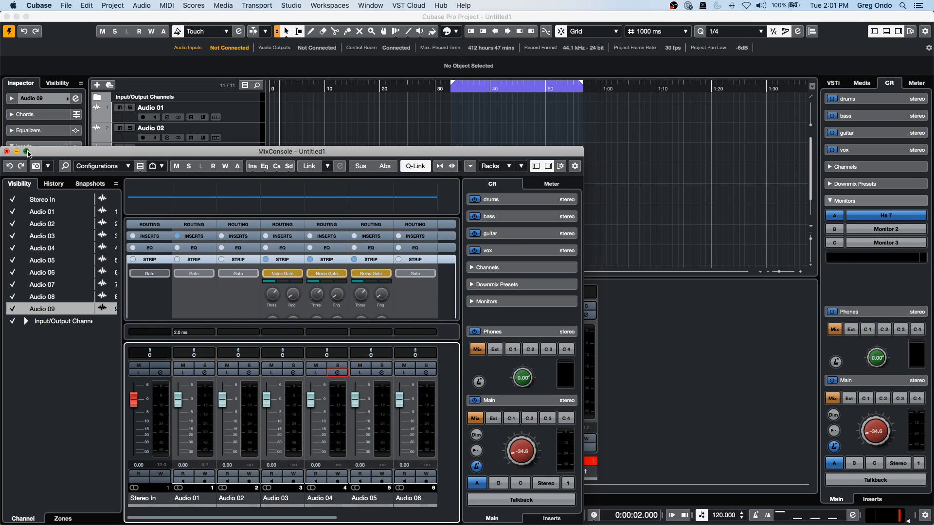
{"action": "left_click", "coordinate": [26, 151]}
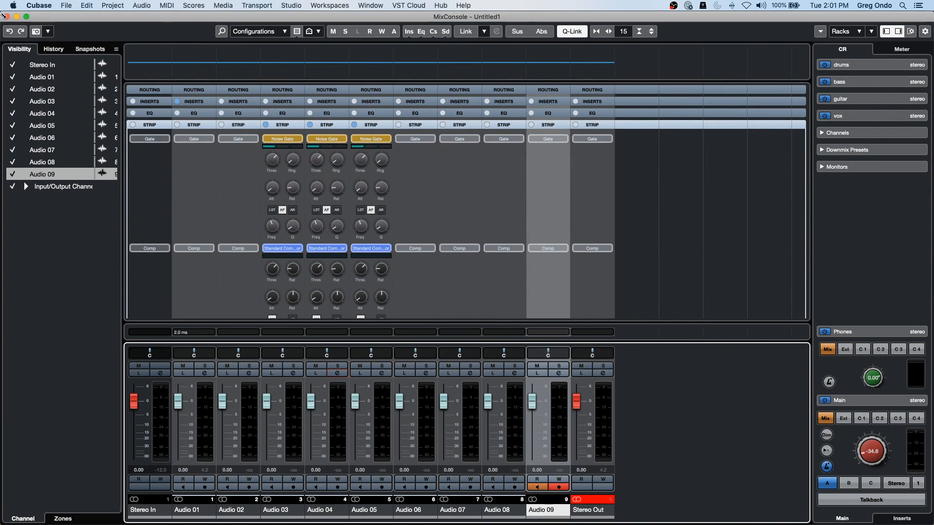
{"action": "left_click", "coordinate": [7, 17]}
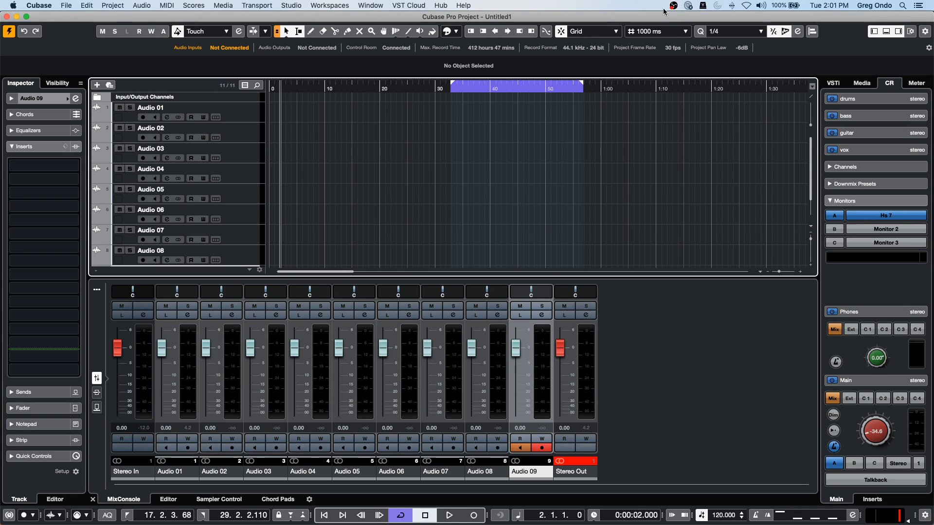
Toggle the MixConsole window open and closed several times, ending on the project window.
{"action": "key", "text": "F3"}
{"action": "key", "text": "F3"}
{"action": "key", "text": "F3"}
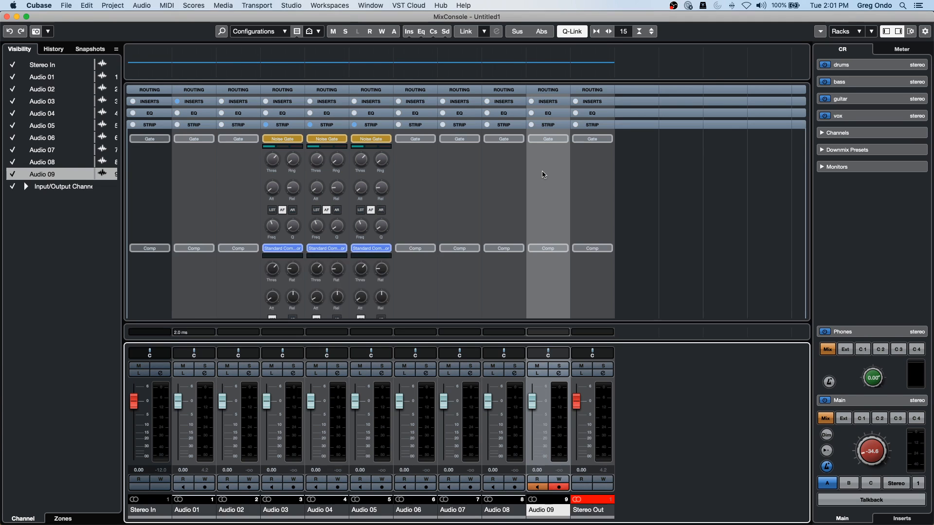
{"action": "key", "text": "F3"}
{"action": "key", "text": "F3"}
{"action": "key", "text": "F3"}
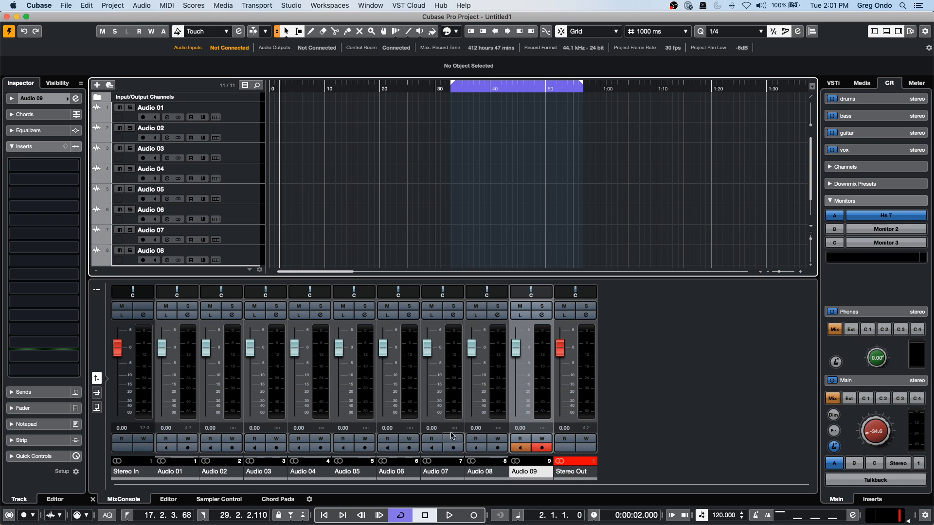
{"action": "mouse_move", "coordinate": [421, 523]}
{"action": "key", "text": "F3"}
{"action": "key", "text": "F3"}
{"action": "key", "text": "F3"}
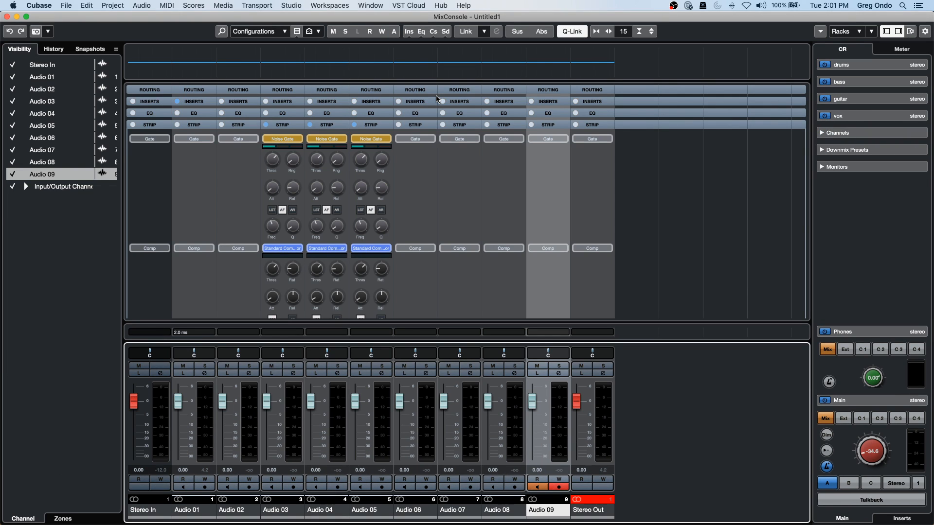
{"action": "key", "text": "F3"}
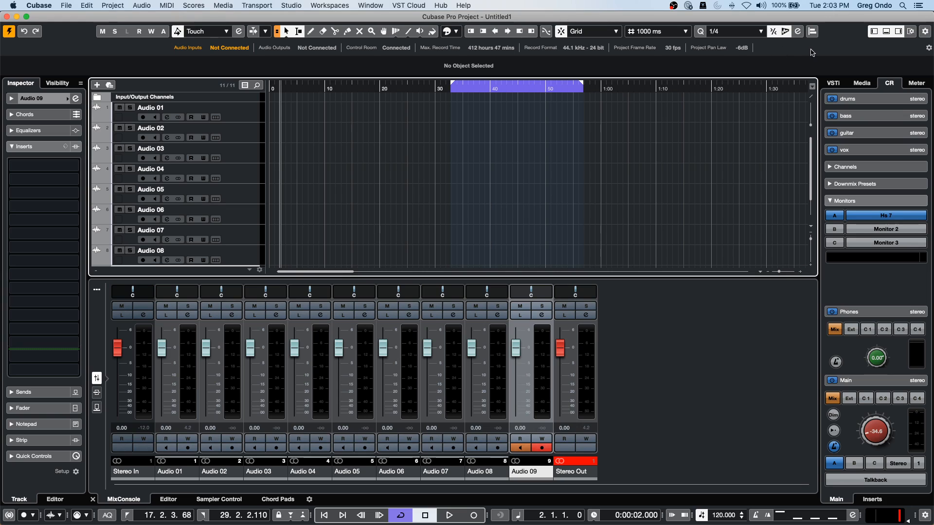
Add Groove Agent SE as a rack instrument with an assigned MIDI track, and close its plug-in window.
{"action": "left_click", "coordinate": [862, 83]}
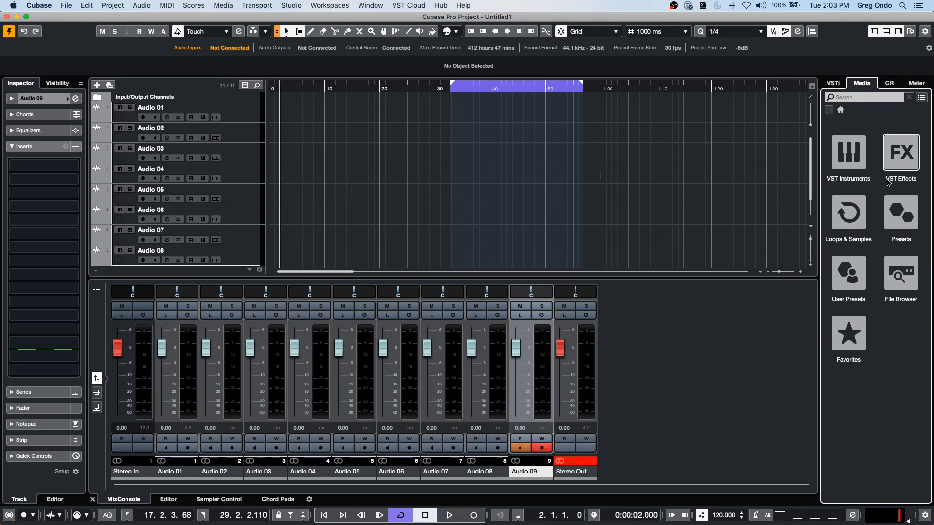
{"action": "left_click", "coordinate": [833, 84]}
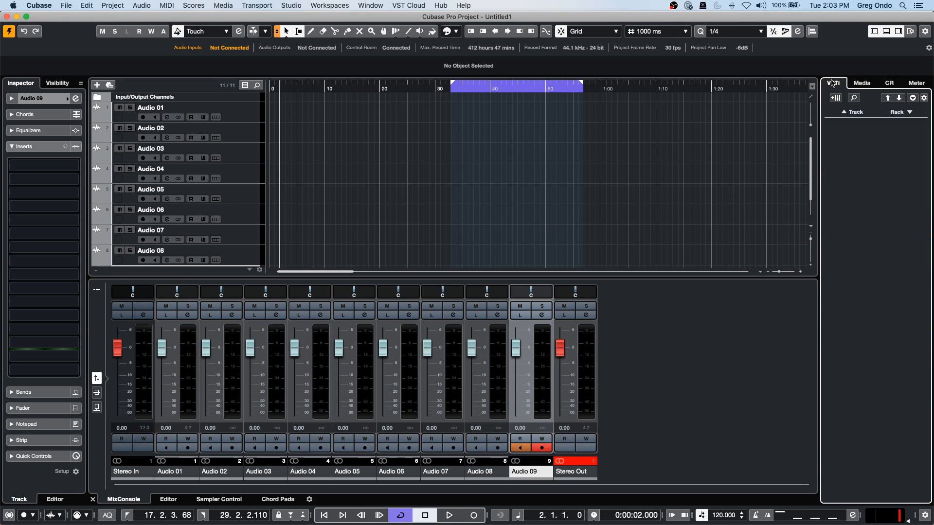
{"action": "left_click", "coordinate": [908, 118]}
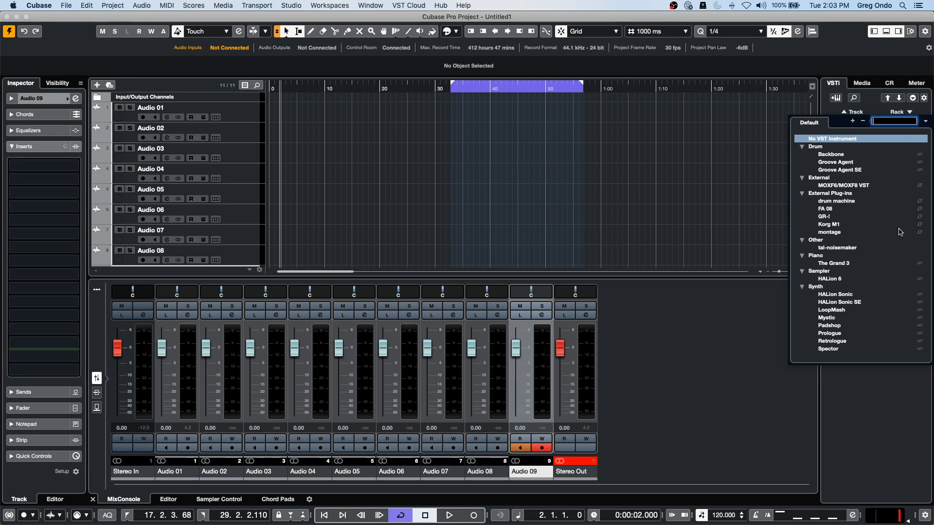
{"action": "left_click", "coordinate": [856, 168]}
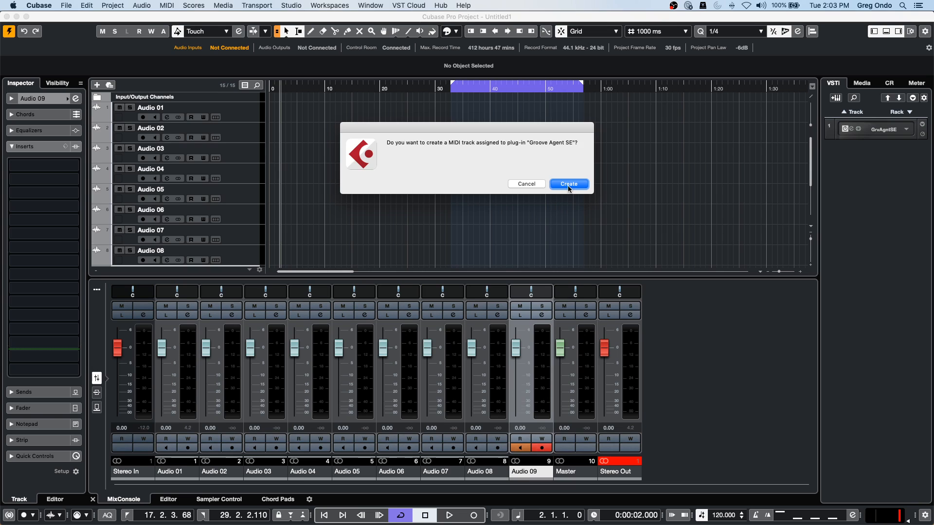
{"action": "left_click", "coordinate": [569, 185]}
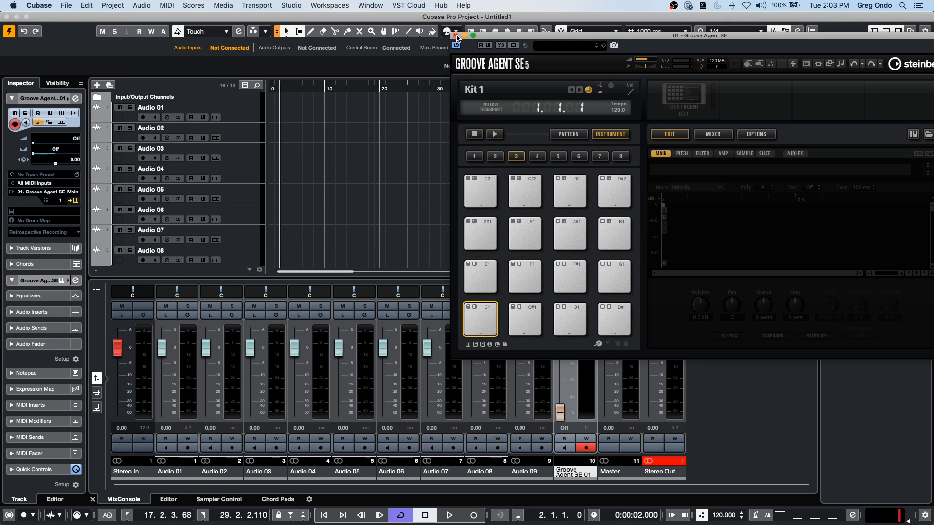
{"action": "left_click", "coordinate": [456, 36]}
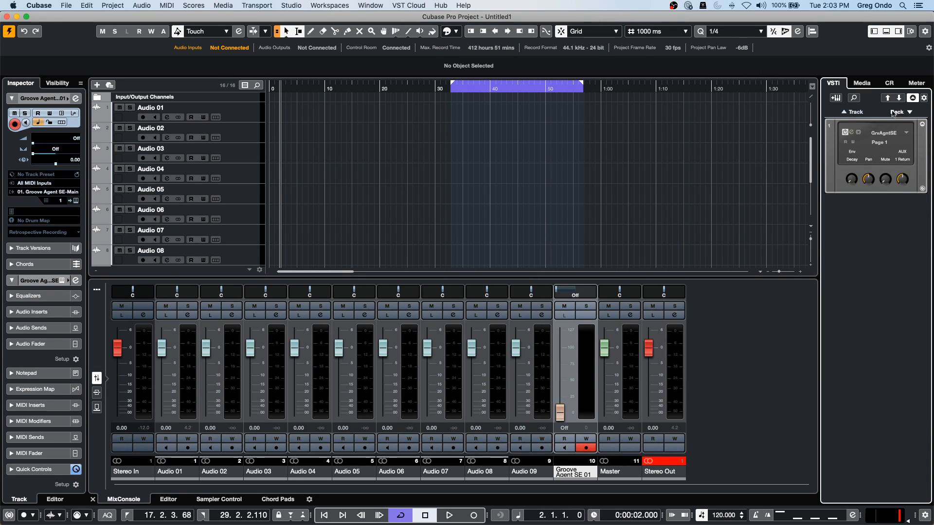
Add Retrologue as a second rack instrument with its own MIDI track, and close the synth's window.
{"action": "left_click", "coordinate": [909, 112]}
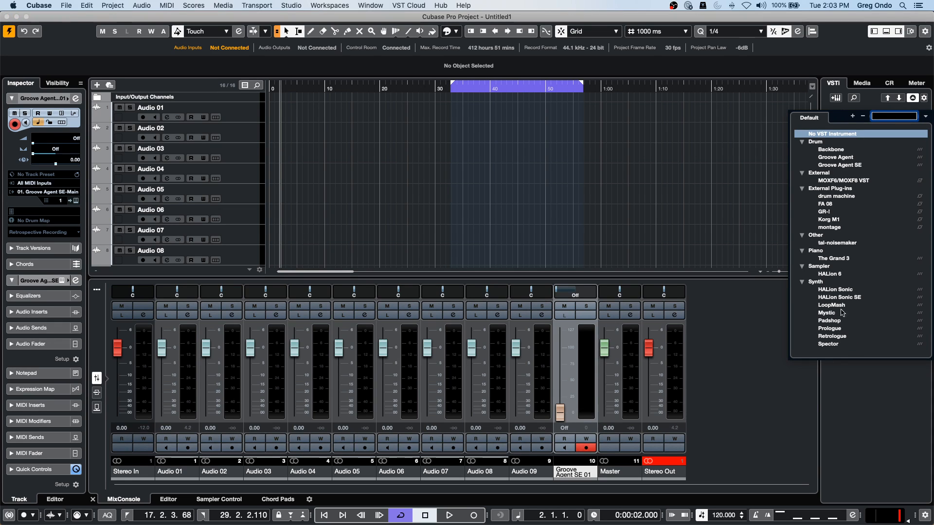
{"action": "left_click", "coordinate": [839, 336]}
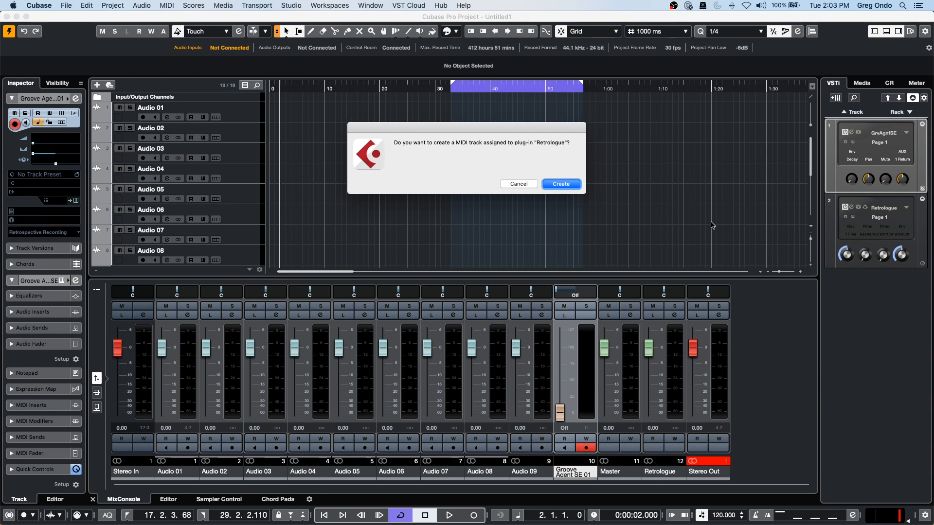
{"action": "left_click", "coordinate": [565, 184]}
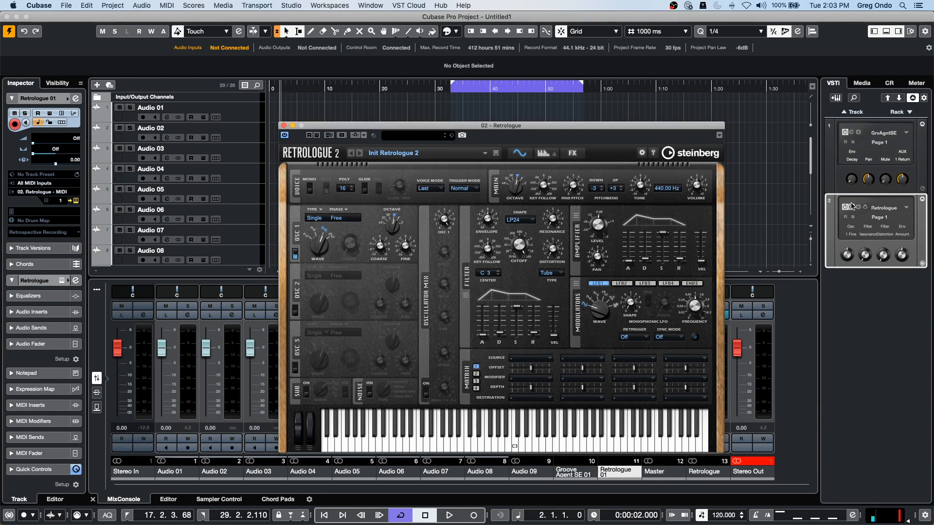
{"action": "left_click", "coordinate": [284, 126]}
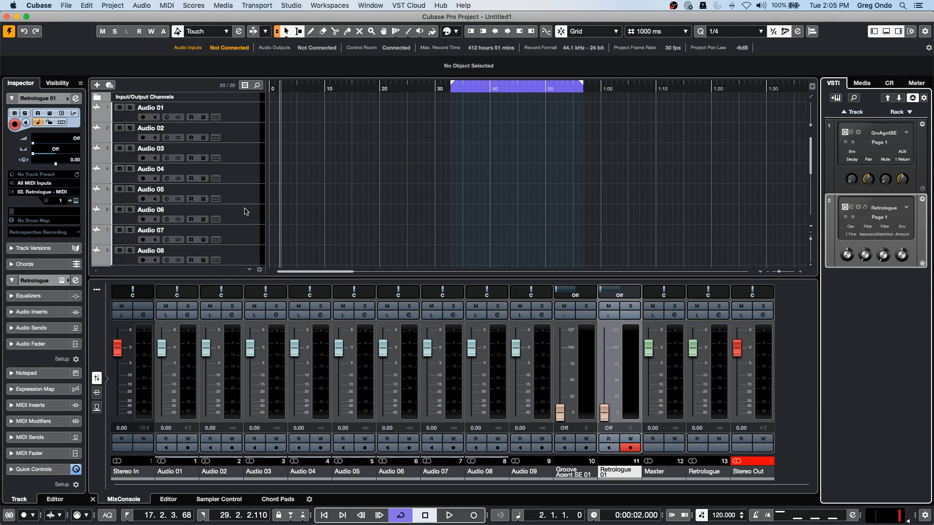
Select the Groove Agent SE 01 MIDI track and inspect its available MIDI output destinations without choosing another.
{"action": "scroll", "coordinate": [246, 212], "scroll_direction": "down", "scroll_amount": 5}
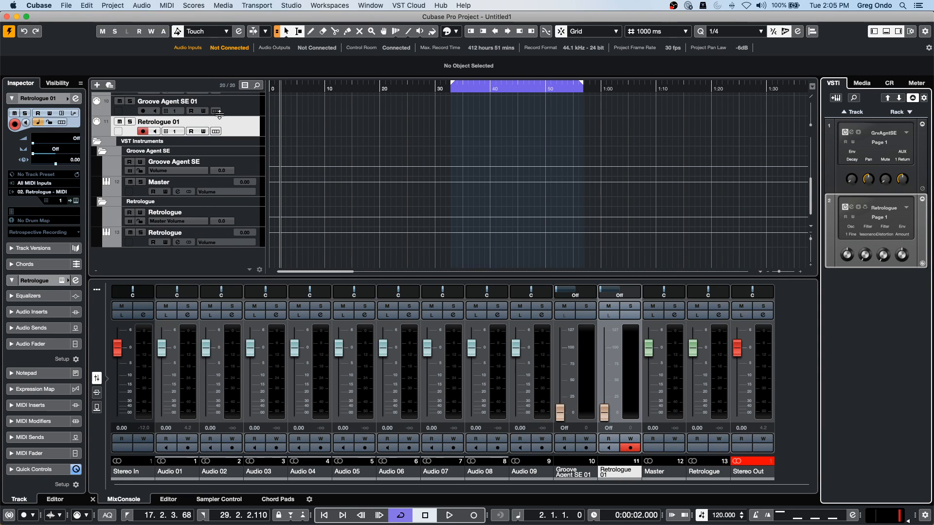
{"action": "left_click", "coordinate": [247, 111]}
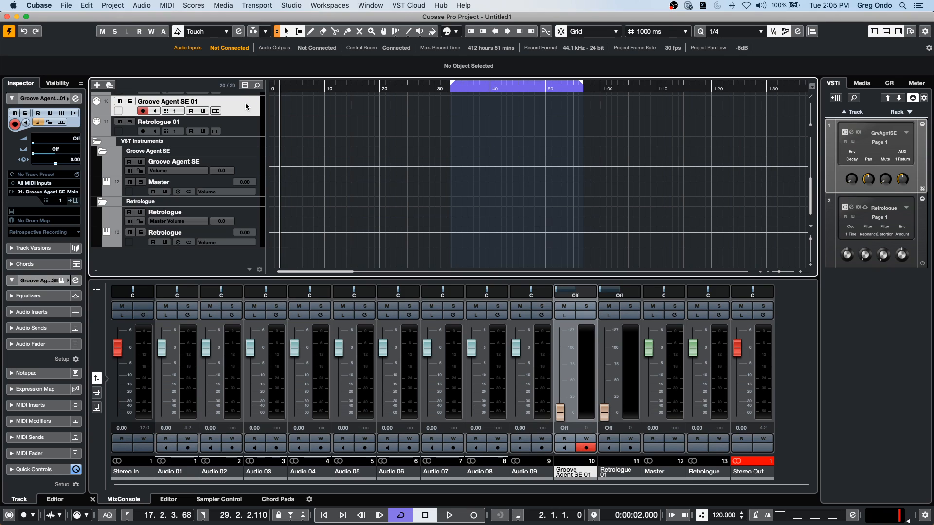
{"action": "left_click", "coordinate": [65, 193]}
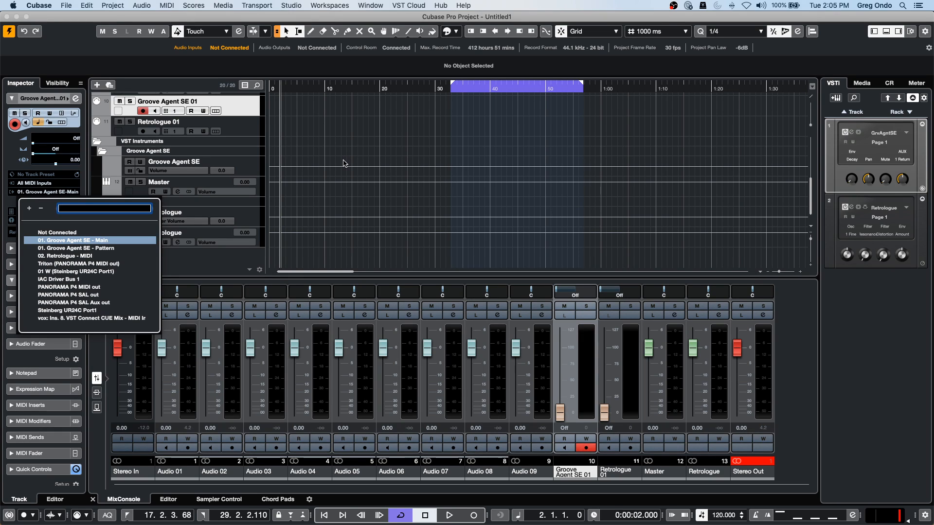
{"action": "left_click", "coordinate": [238, 132]}
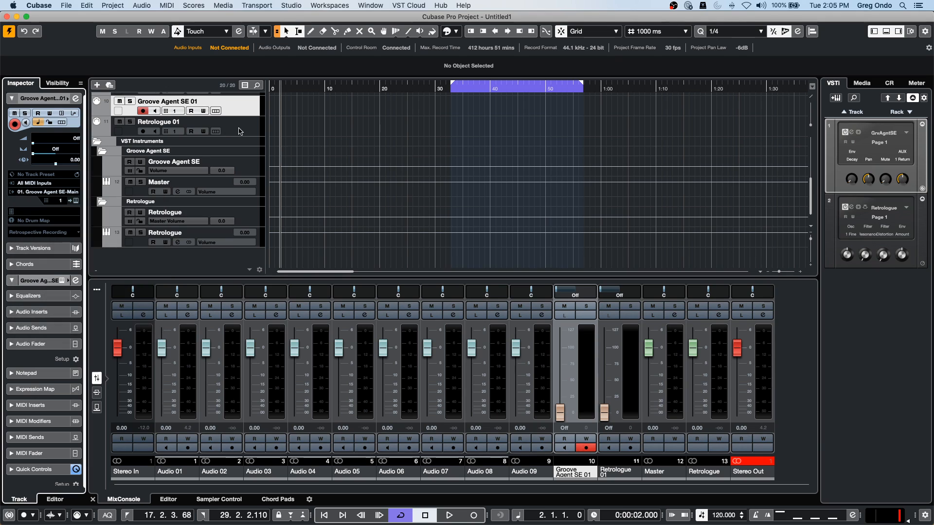
Add one Padshop instrument track routed to Stereo Out below the Retrologue 01 MIDI track.
{"action": "right_click", "coordinate": [239, 130]}
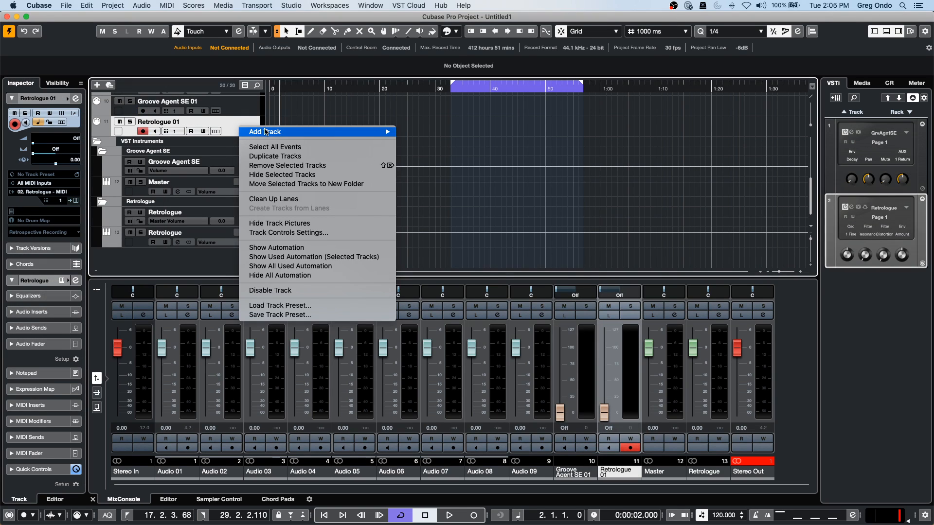
{"action": "mouse_move", "coordinate": [265, 132]}
{"action": "left_click", "coordinate": [437, 146]}
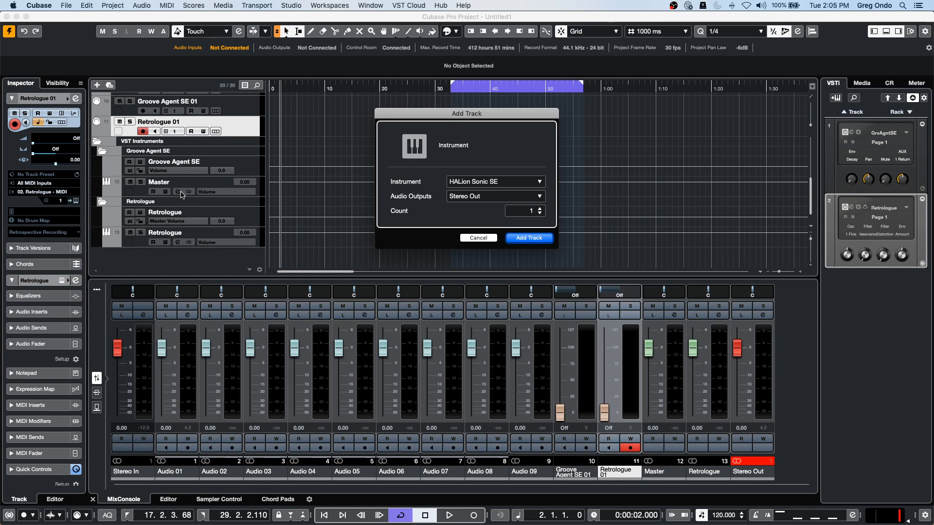
{"action": "left_click", "coordinate": [497, 182]}
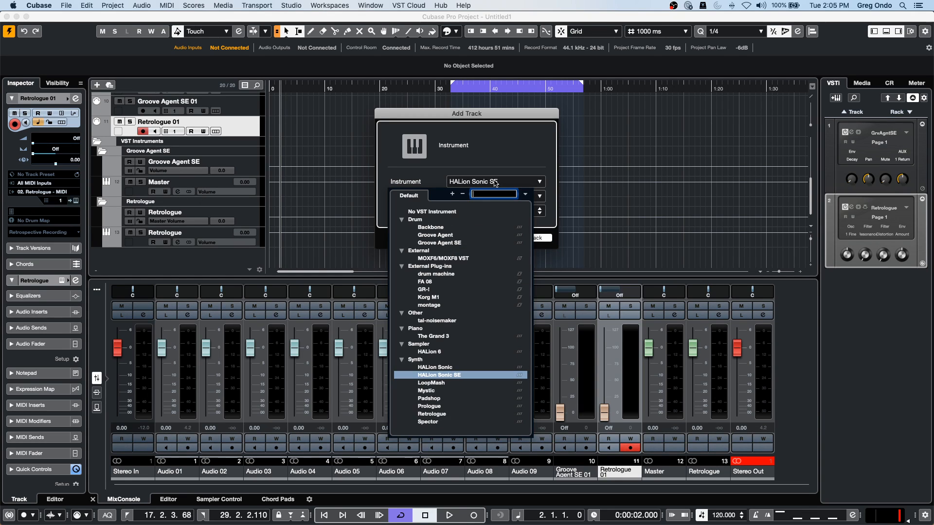
{"action": "left_click", "coordinate": [441, 398]}
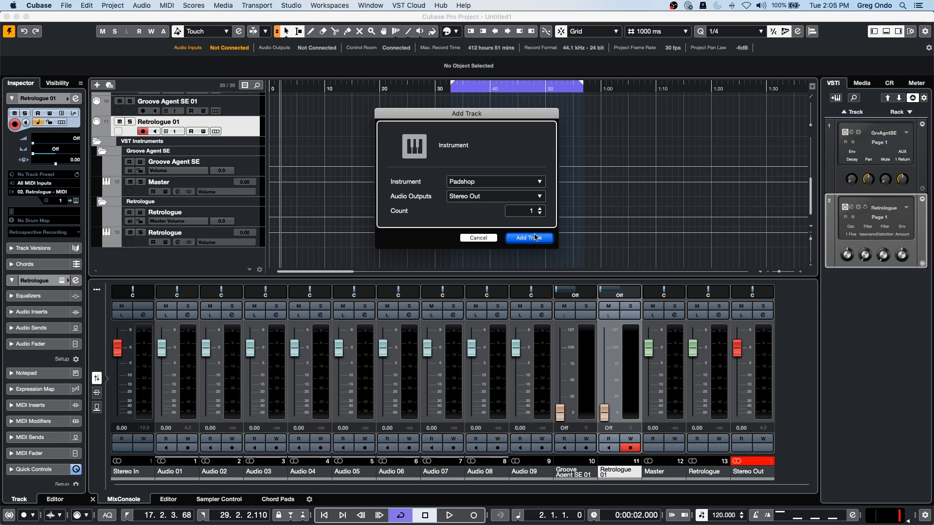
{"action": "left_click", "coordinate": [535, 239]}
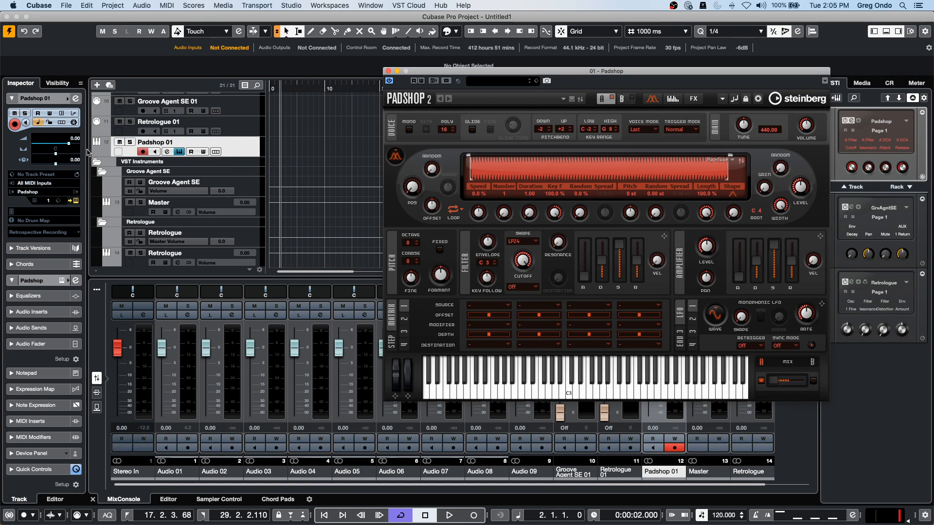
Open the Padshop 01 channel settings and arrange its window above the Padshop synth window so both can be seen.
{"action": "left_click", "coordinate": [76, 98]}
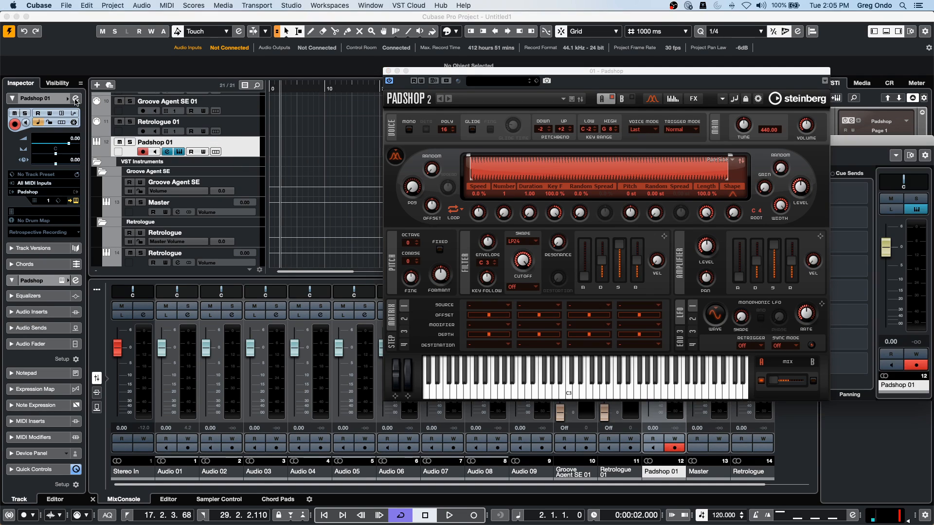
{"action": "left_click_drag", "start_coordinate": [523, 71], "coordinate": [433, 334]}
{"action": "left_click_drag", "start_coordinate": [593, 141], "coordinate": [407, 18]}
Set Padshop 01's EQ bands 1 to 4 to gains of about 5.7, 0.6, -0.8 and 4.7 dB, and close its channel settings.
{"action": "left_click", "coordinate": [516, 50]}
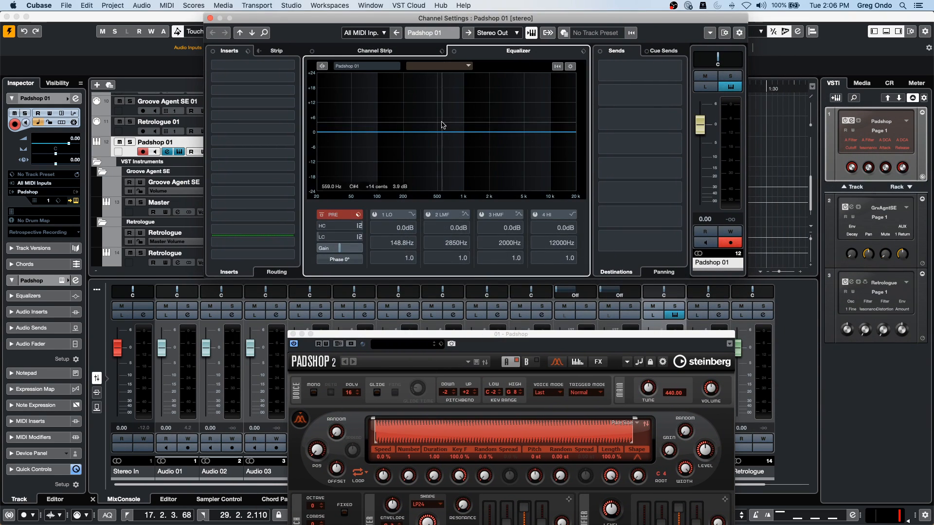
{"action": "left_click", "coordinate": [381, 131]}
{"action": "left_click", "coordinate": [473, 121]}
{"action": "left_click", "coordinate": [507, 122]}
{"action": "left_click", "coordinate": [520, 118]}
{"action": "left_click_drag", "start_coordinate": [507, 122], "coordinate": [433, 134]}
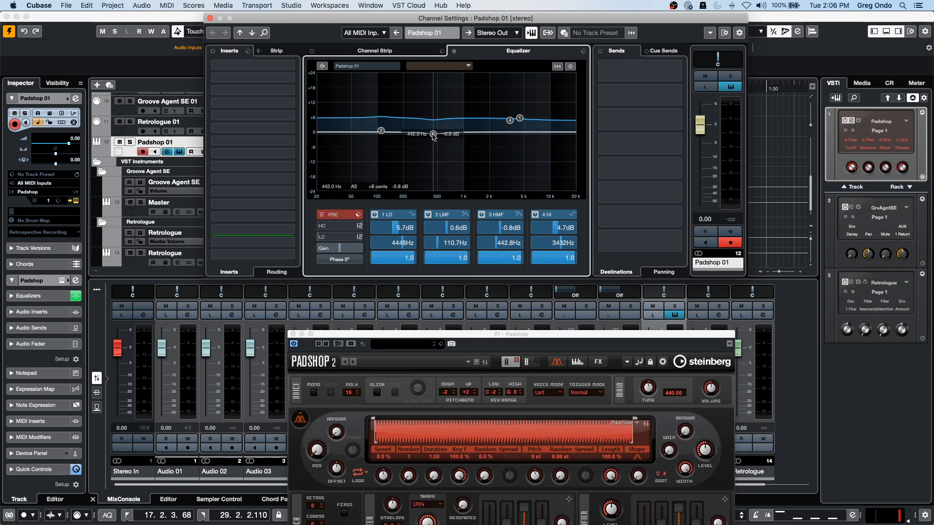
{"action": "left_click", "coordinate": [351, 49]}
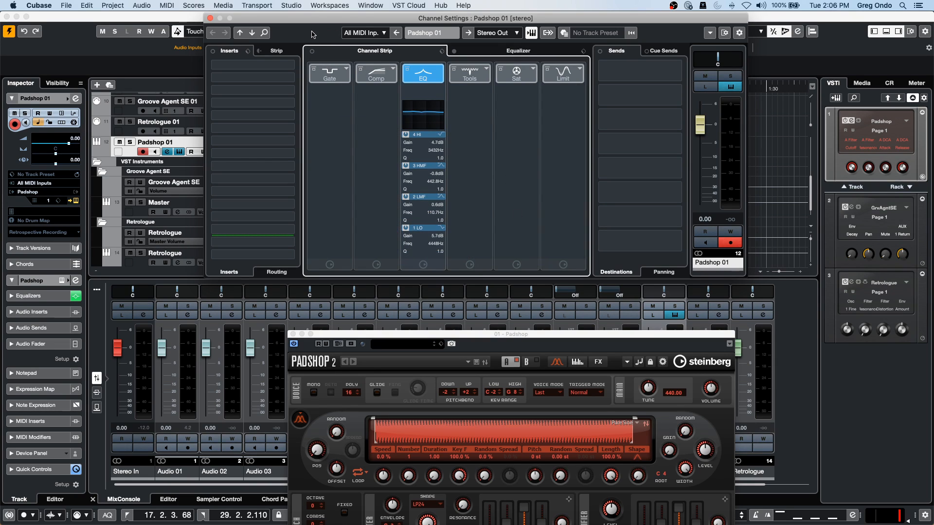
{"action": "left_click", "coordinate": [210, 19]}
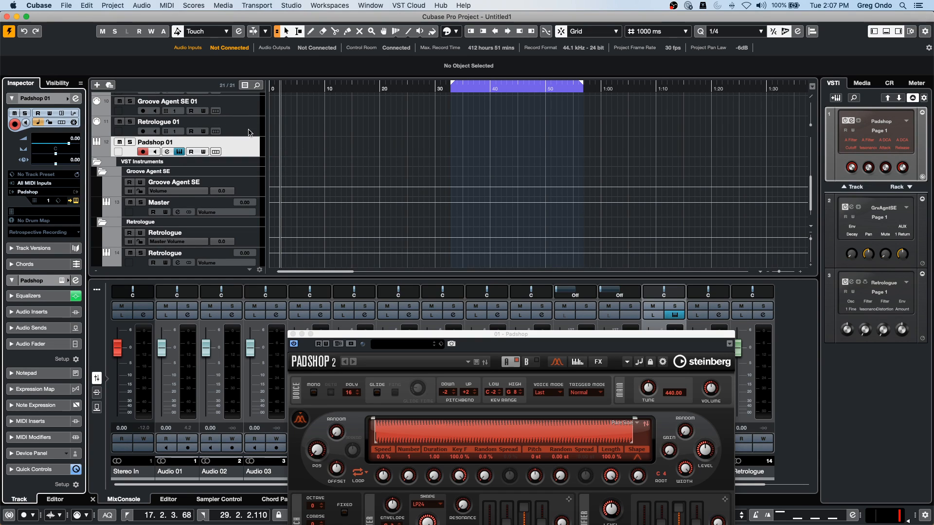
Add a Groove Agent SE instrument track below Padshop 01 and close the drum plug-in's window.
{"action": "right_click", "coordinate": [256, 152]}
{"action": "mouse_move", "coordinate": [317, 165]}
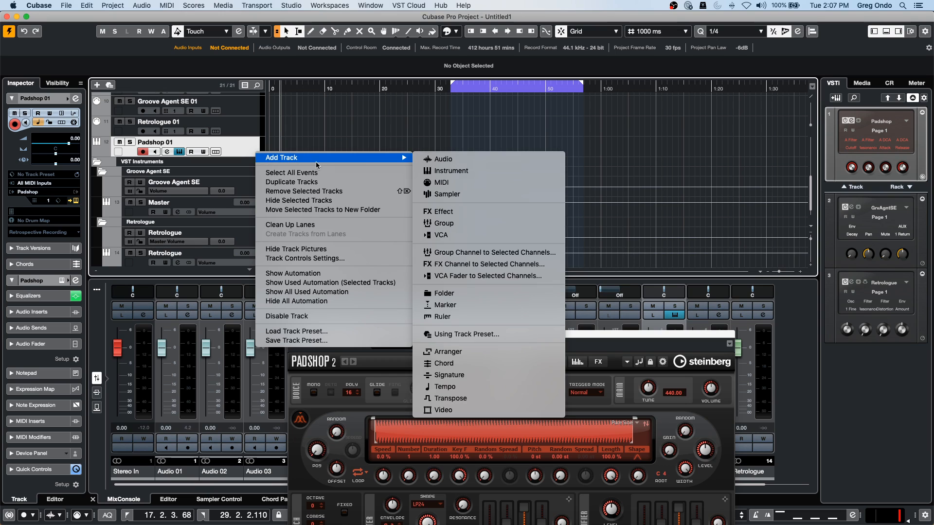
{"action": "left_click", "coordinate": [473, 171]}
{"action": "left_click", "coordinate": [491, 182]}
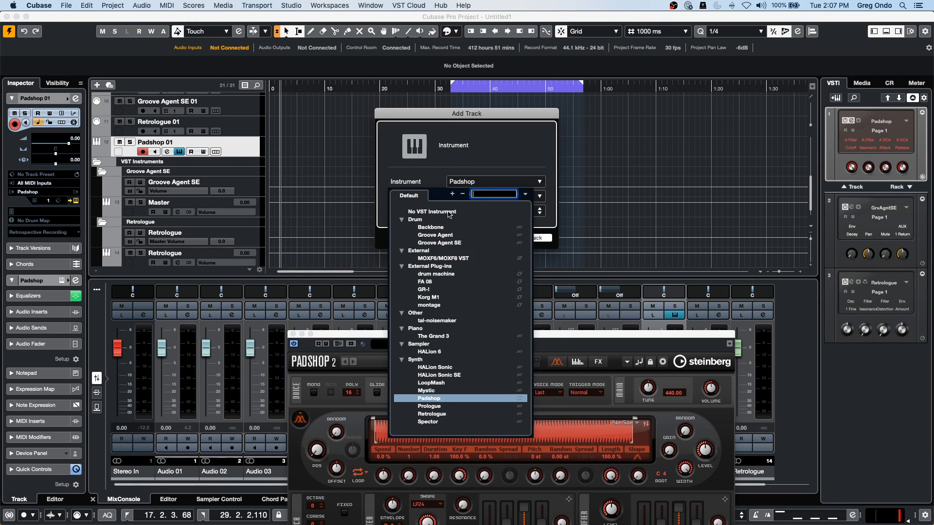
{"action": "left_click", "coordinate": [458, 243]}
{"action": "left_click", "coordinate": [521, 238]}
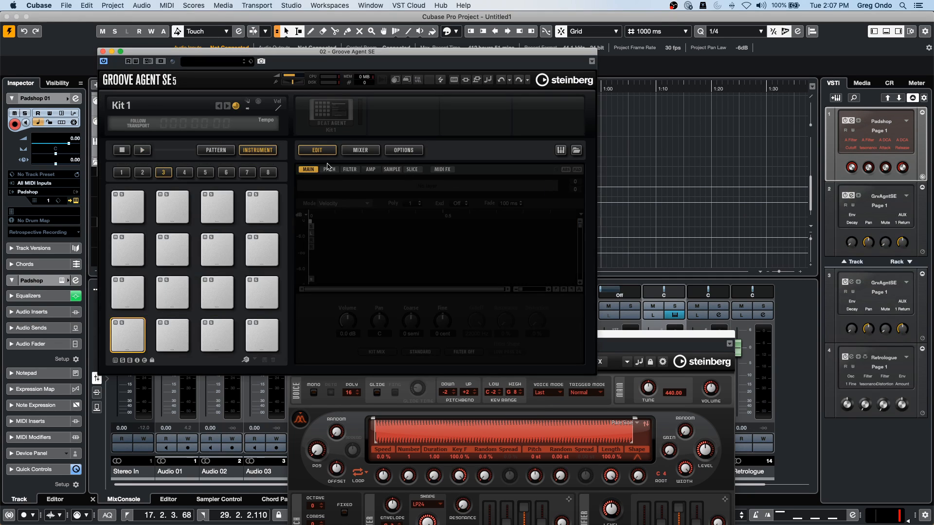
{"action": "left_click", "coordinate": [102, 51]}
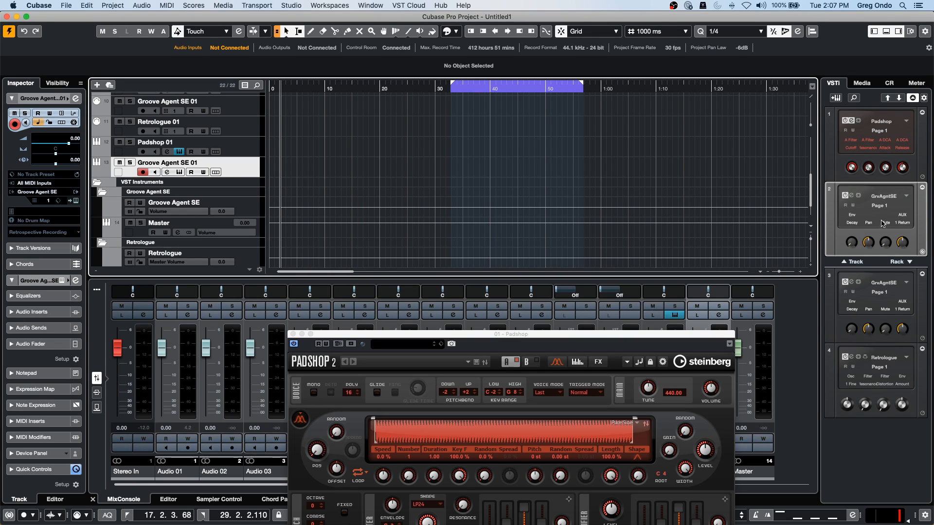
Activate all outputs of the Groove Agent SE instrument track and dismiss the output list.
{"action": "left_click", "coordinate": [905, 197]}
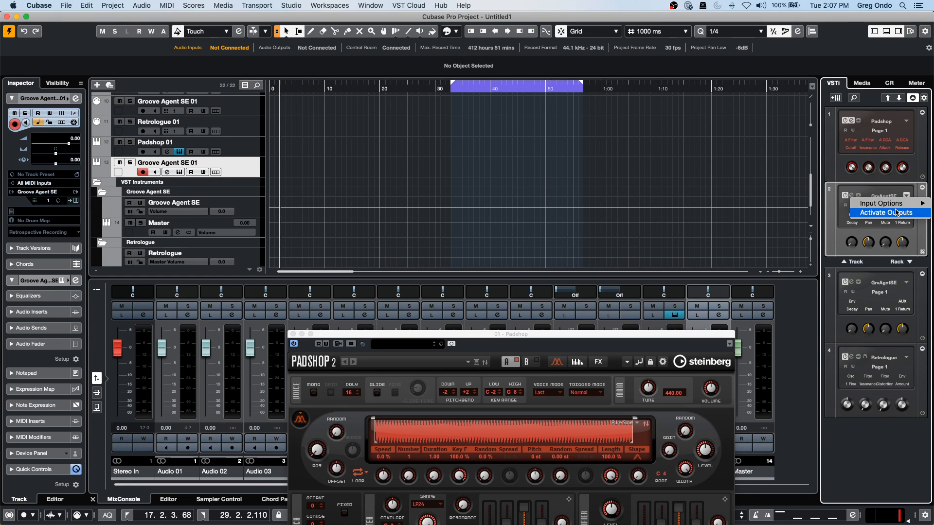
{"action": "left_click", "coordinate": [896, 212]}
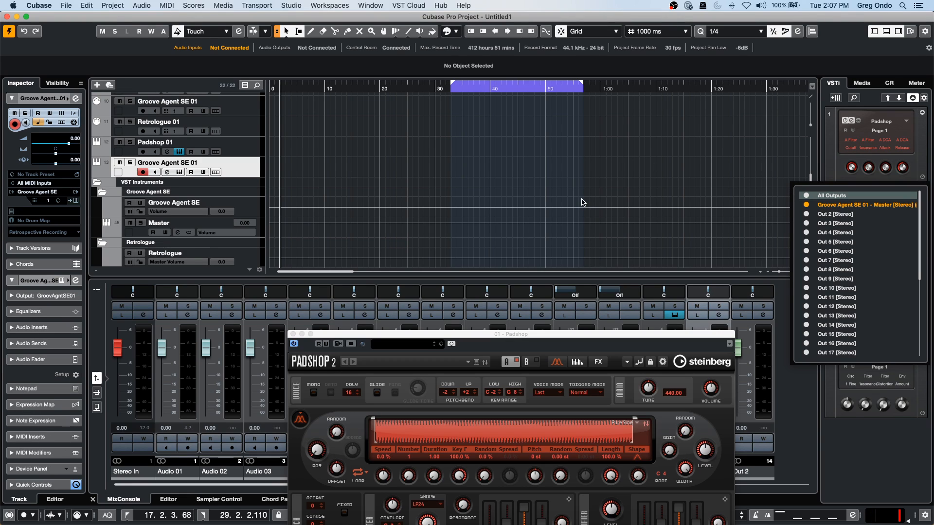
{"action": "left_click", "coordinate": [667, 197]}
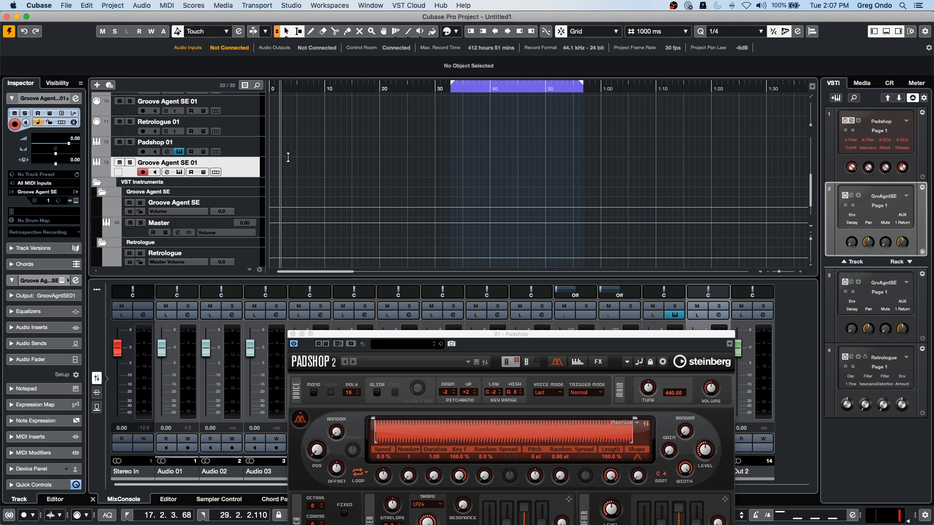
Set the pan to -7 in the Retrologue 01 MIDI track's channel settings, and close the window.
{"action": "left_click", "coordinate": [245, 131]}
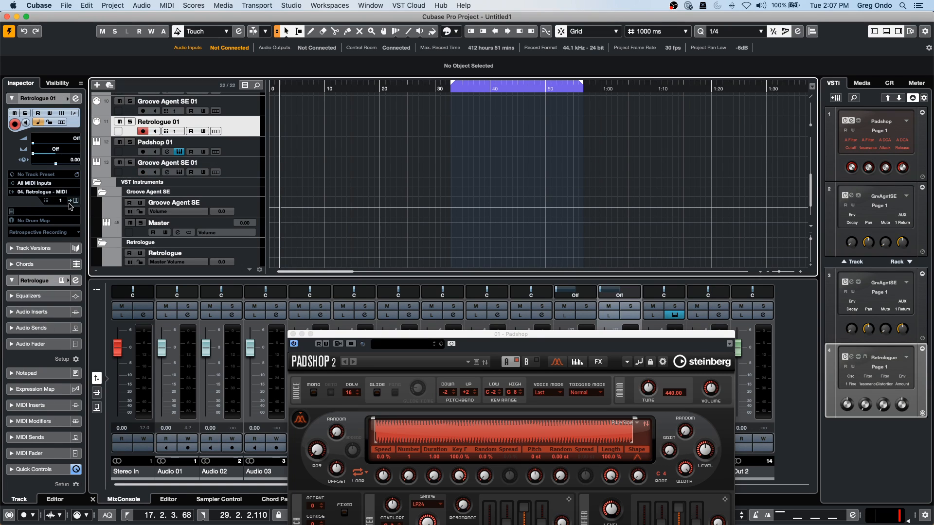
{"action": "left_click", "coordinate": [75, 99]}
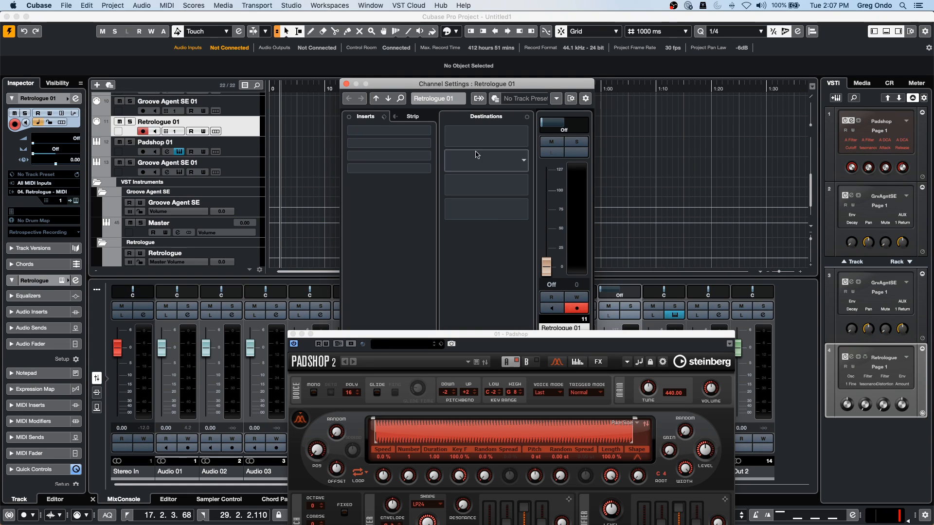
{"action": "left_click_drag", "start_coordinate": [554, 125], "coordinate": [550, 126]}
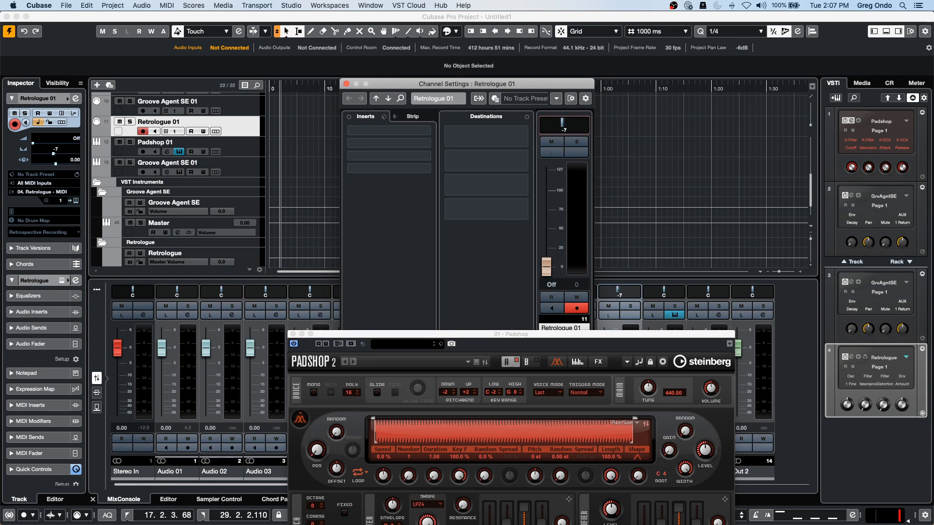
{"action": "left_click", "coordinate": [346, 84]}
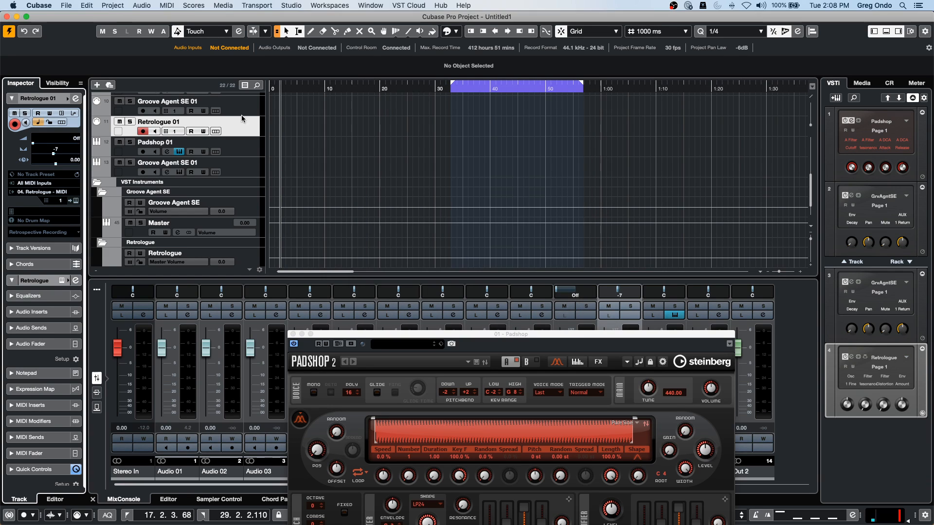
Set EQ bands 1 to 4 on Retrologue's audio channel to gains of about -3.3, -6.9, 2.8 and 12.2 dB, and close its settings.
{"action": "left_click", "coordinate": [75, 281]}
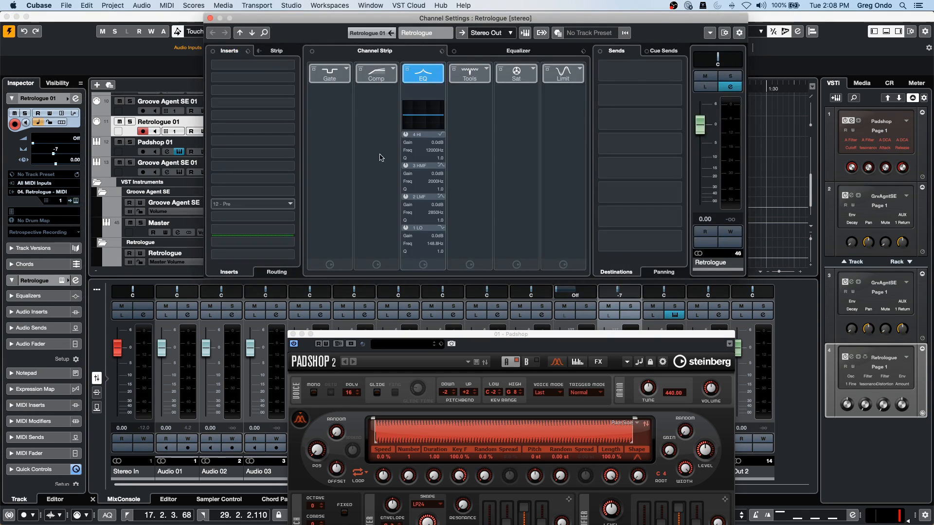
{"action": "left_click", "coordinate": [515, 51]}
{"action": "left_click", "coordinate": [415, 149]}
{"action": "left_click", "coordinate": [510, 126]}
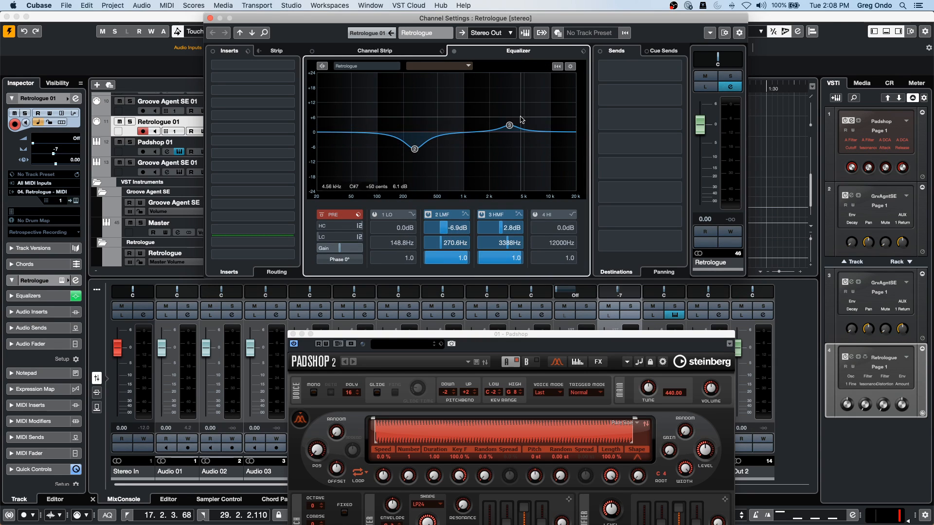
{"action": "left_click", "coordinate": [535, 102]}
{"action": "left_click", "coordinate": [496, 140]}
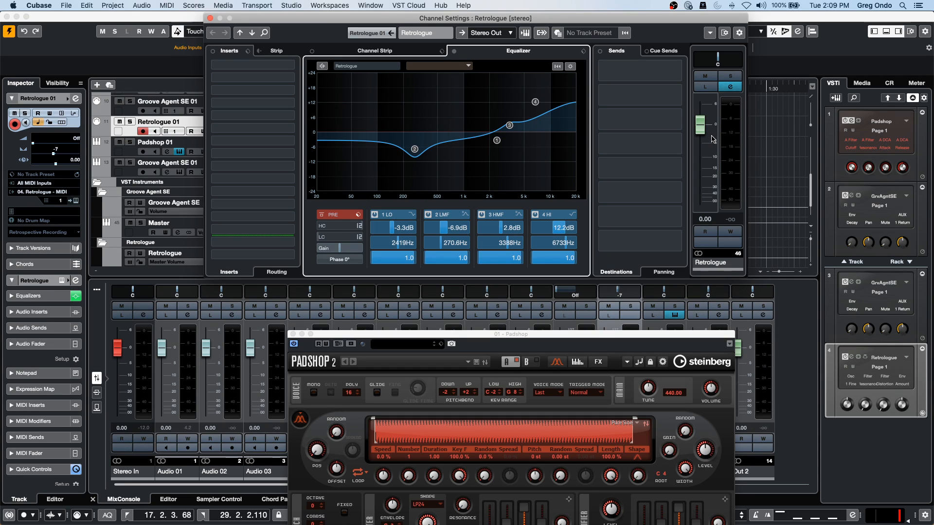
{"action": "left_click", "coordinate": [210, 18]}
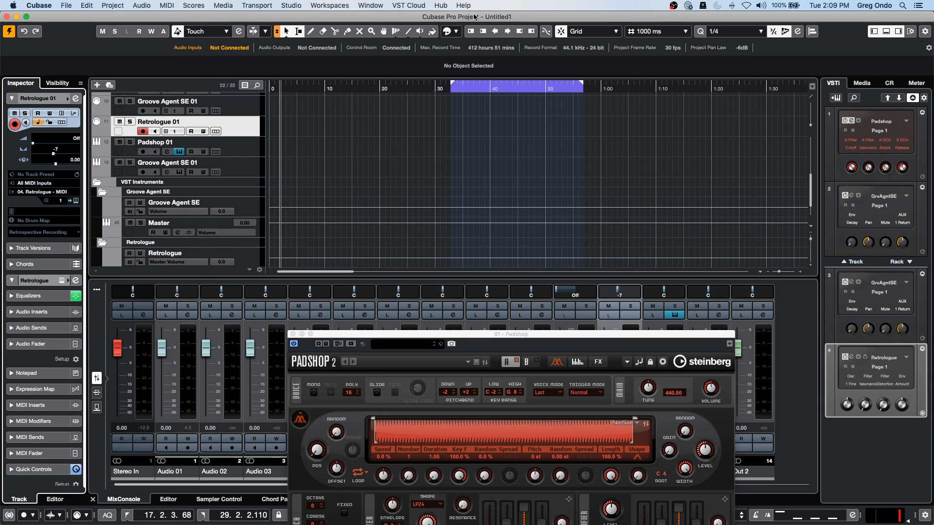
Close the Padshop synth window to uncover the mixer in the project window.
{"action": "left_click", "coordinate": [292, 334]}
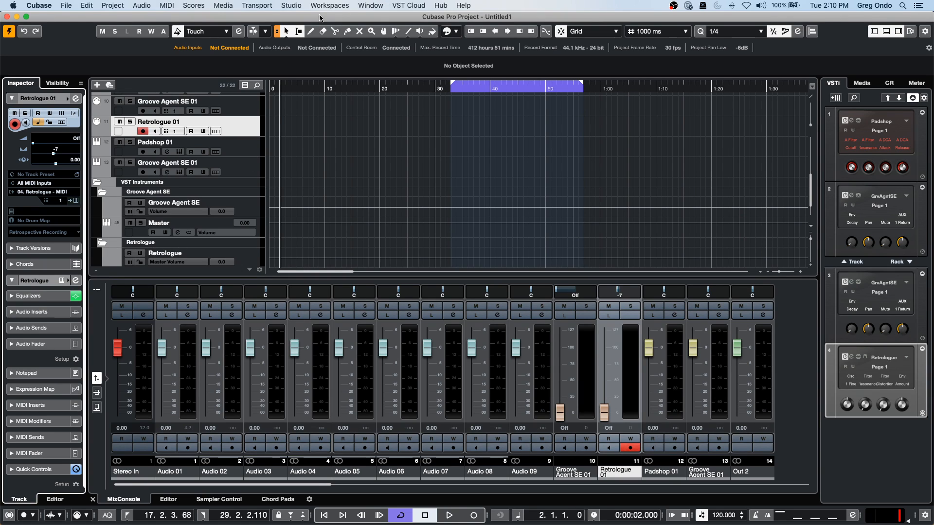
{"action": "left_click", "coordinate": [292, 6]}
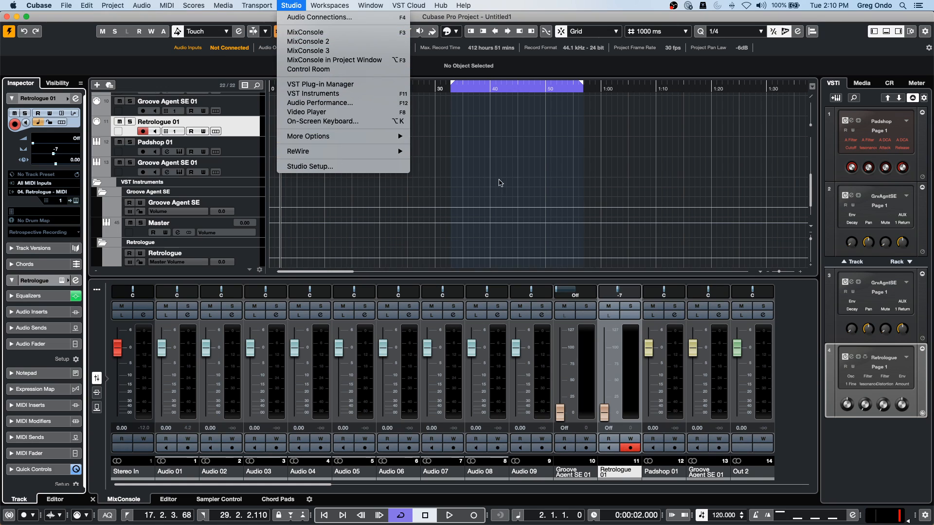
{"action": "left_click", "coordinate": [512, 188]}
Add a HALion Sonic SE instrument track below Padshop 01, and display the plug-in's global options with its window moved higher on the screen.
{"action": "right_click", "coordinate": [246, 154]}
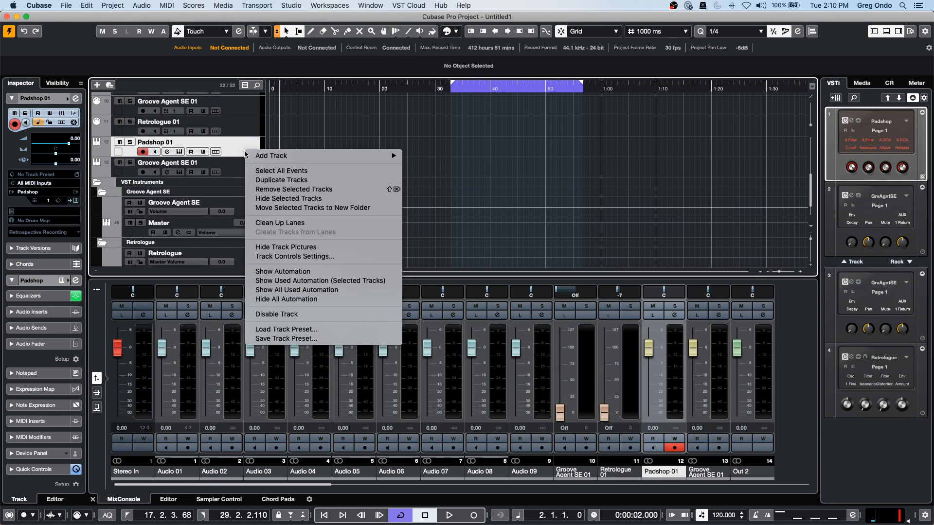
{"action": "mouse_move", "coordinate": [371, 155]}
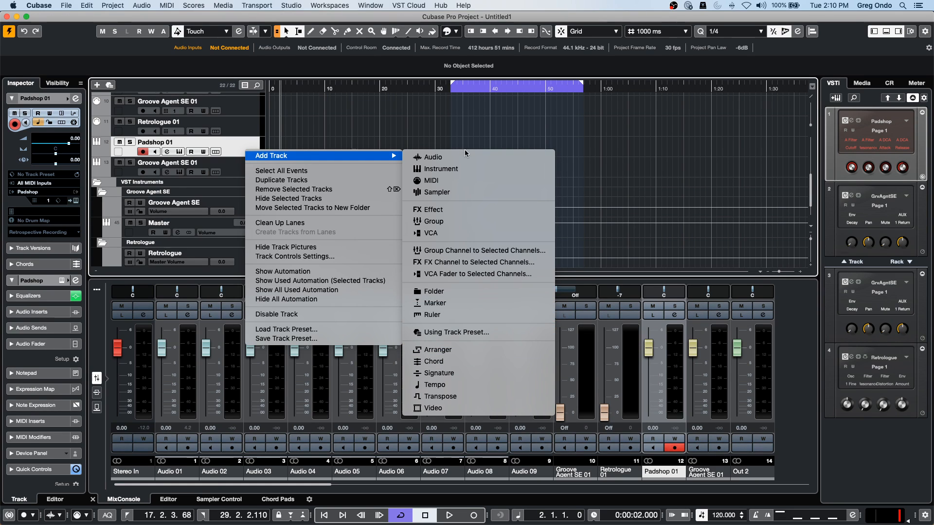
{"action": "left_click", "coordinate": [465, 170]}
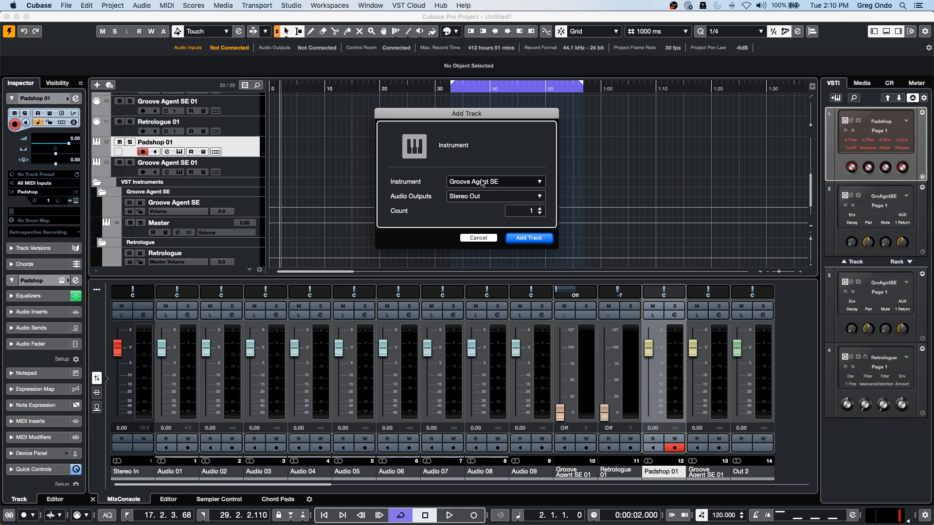
{"action": "left_click", "coordinate": [491, 183]}
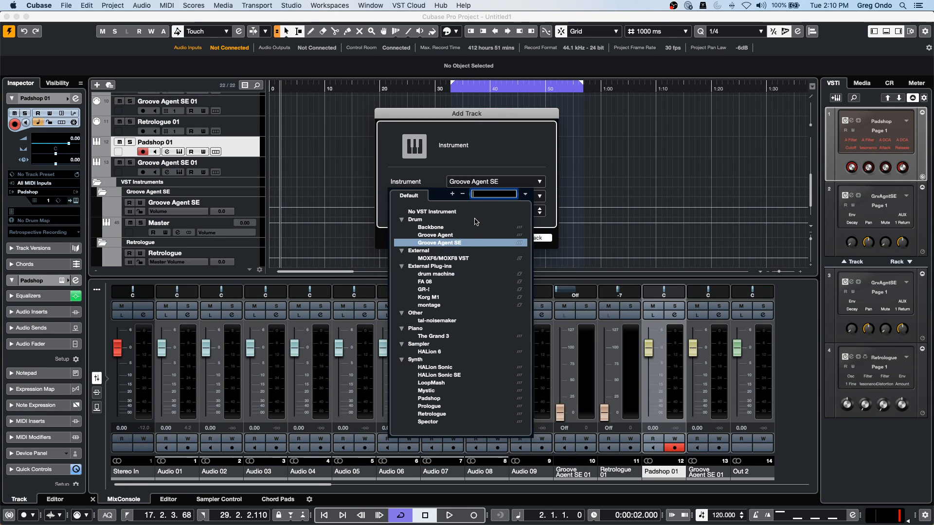
{"action": "left_click", "coordinate": [452, 377]}
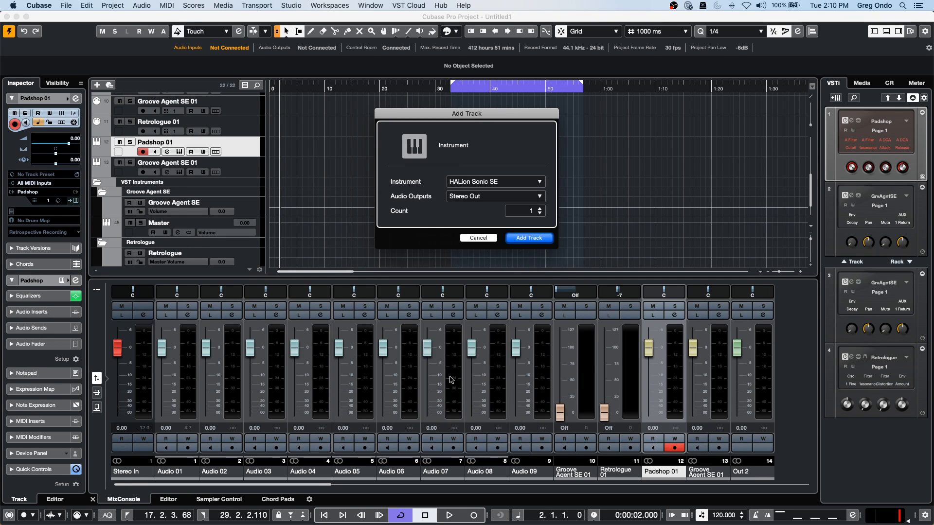
{"action": "left_click", "coordinate": [531, 235]}
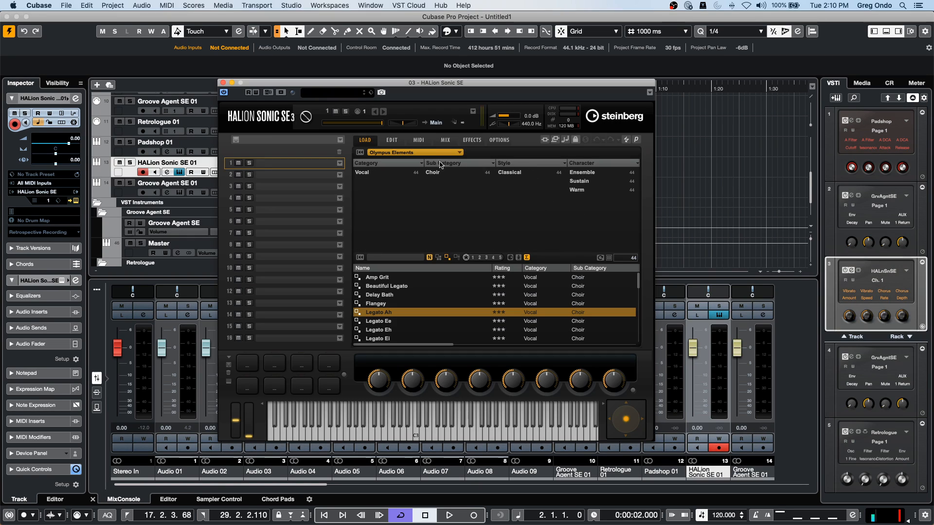
{"action": "left_click", "coordinate": [500, 140]}
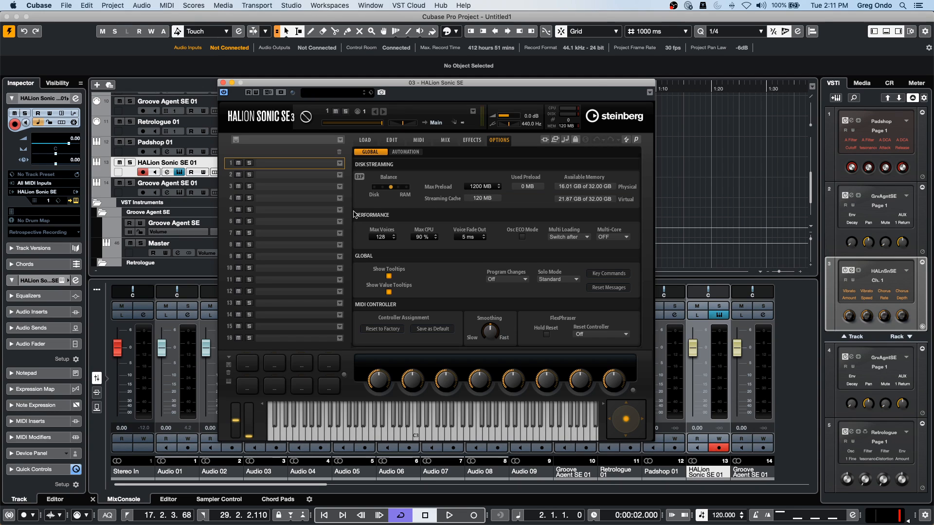
{"action": "left_click_drag", "start_coordinate": [439, 83], "coordinate": [445, 24]}
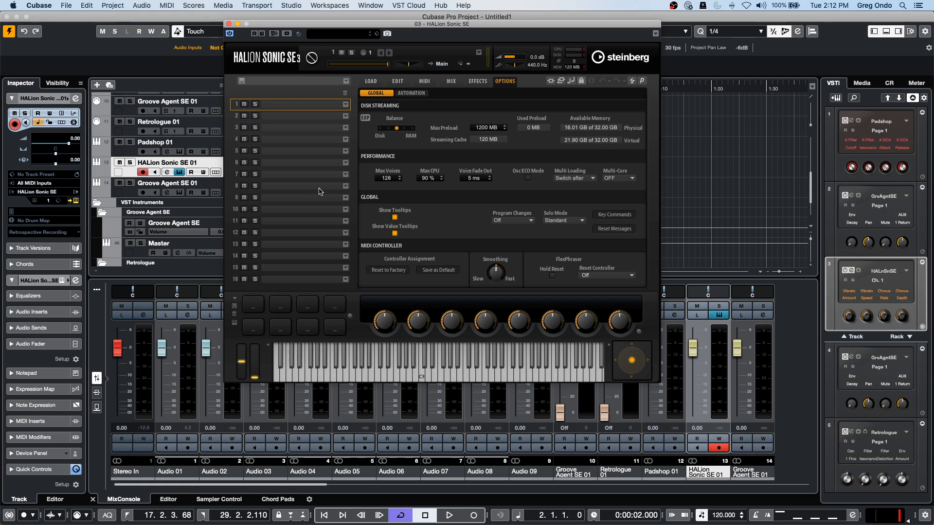
Close the HALion Sonic SE window, open and activate the recent project beatles stones t.cpr, and close its HALion 6 window.
{"action": "left_click", "coordinate": [229, 23]}
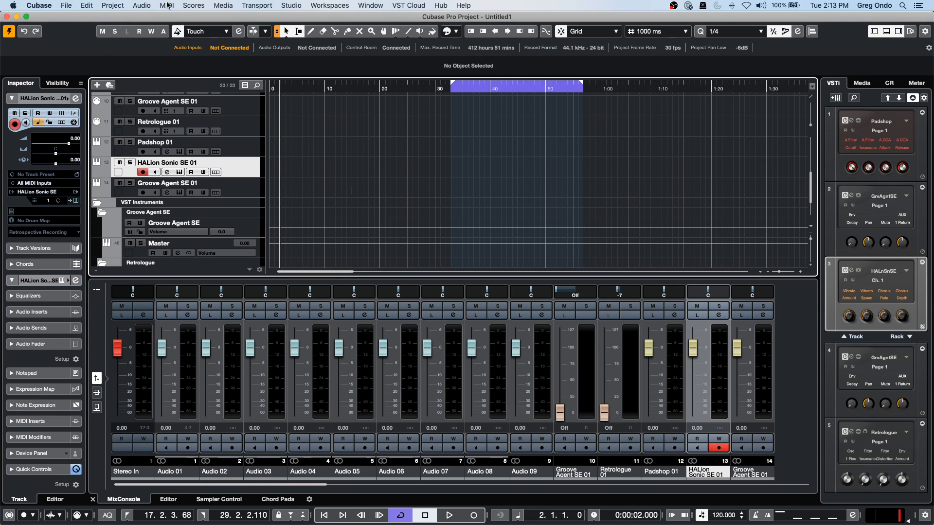
{"action": "left_click", "coordinate": [67, 6]}
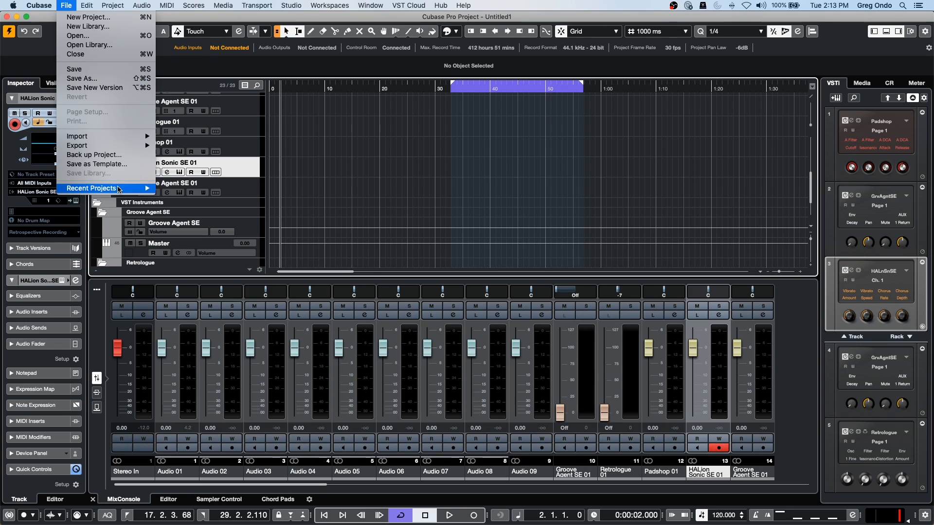
{"action": "mouse_move", "coordinate": [119, 188]}
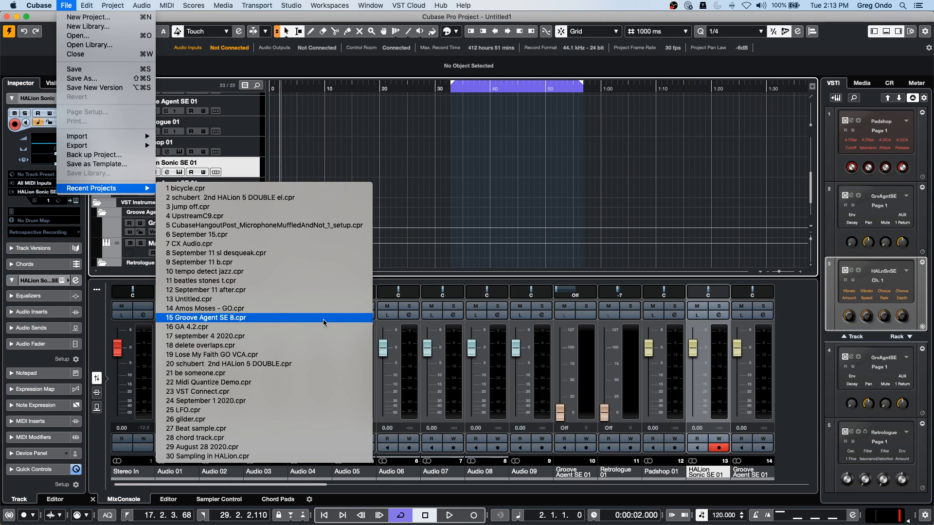
{"action": "left_click", "coordinate": [325, 281]}
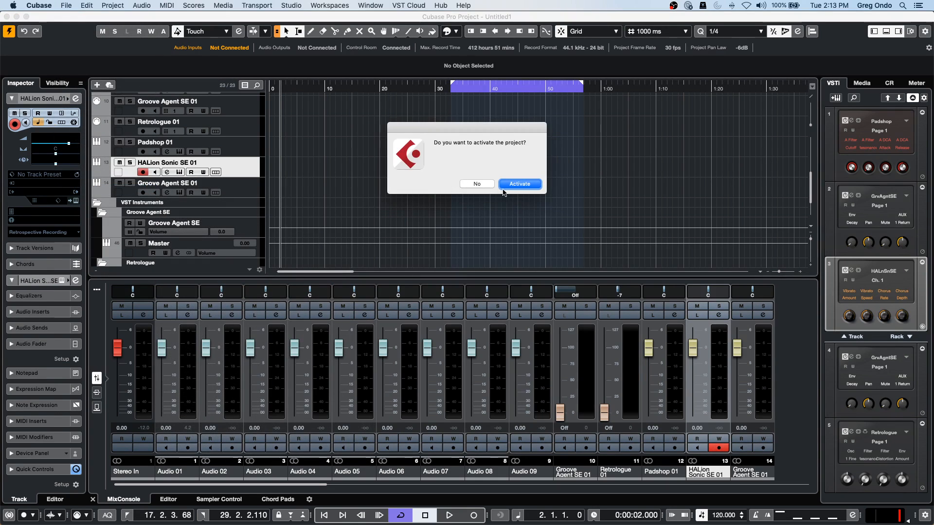
{"action": "left_click", "coordinate": [520, 184]}
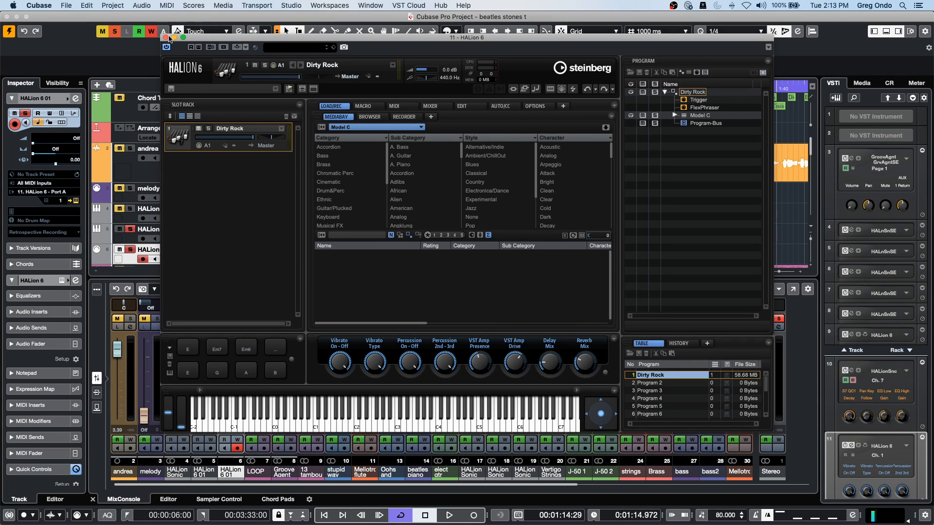
{"action": "left_click", "coordinate": [165, 38]}
{"action": "left_click_drag", "start_coordinate": [353, 87], "coordinate": [353, 44]}
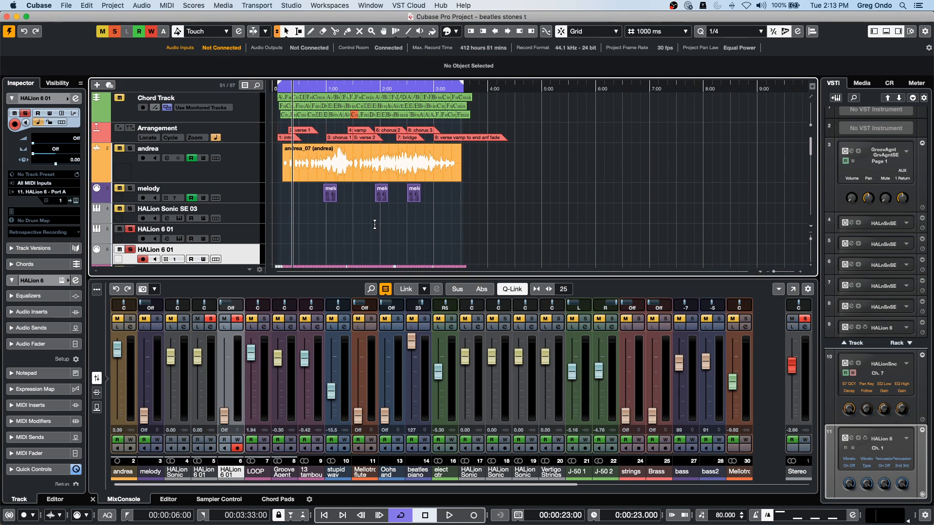
Examine the project's export options and its audio, MIDI and instrument tracks from andrea down to HALion Sonic SE 01.
{"action": "left_click", "coordinate": [66, 6]}
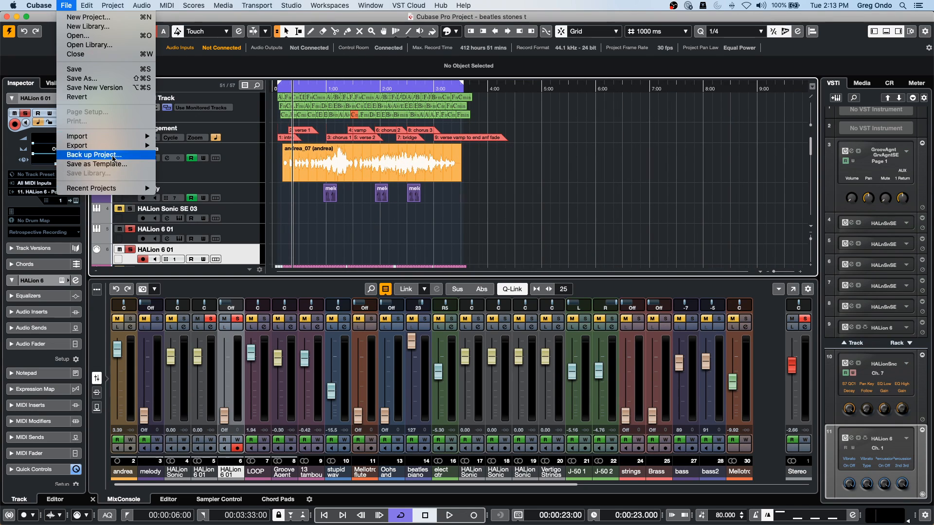
{"action": "mouse_move", "coordinate": [113, 146]}
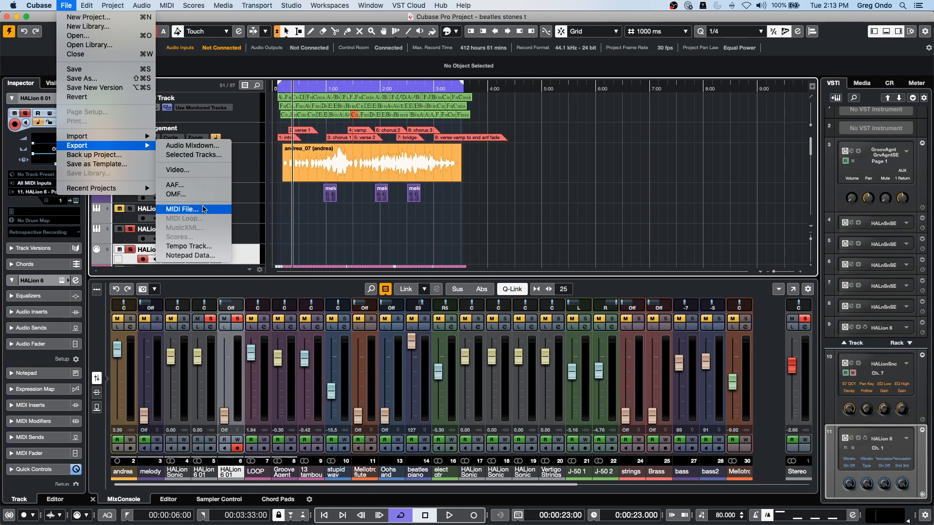
{"action": "left_click", "coordinate": [320, 212]}
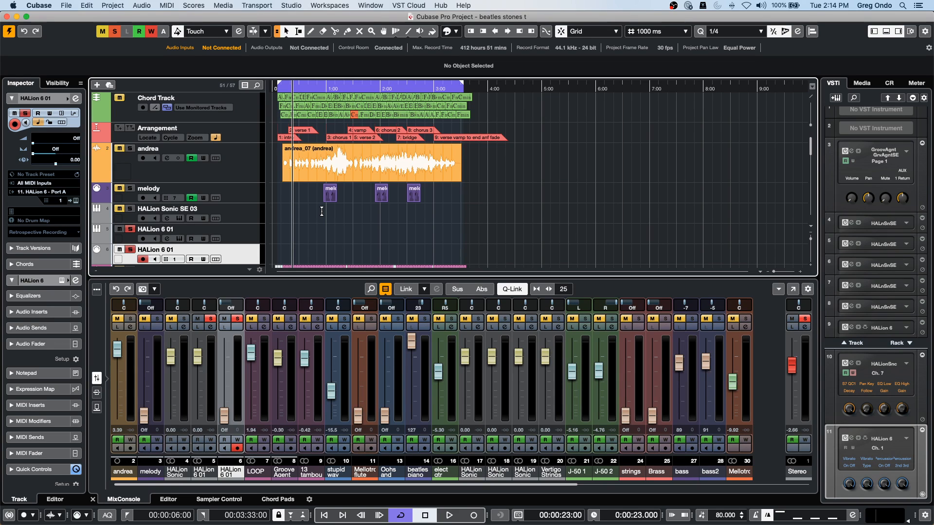
{"action": "scroll", "coordinate": [322, 212], "scroll_direction": "down", "scroll_amount": 5}
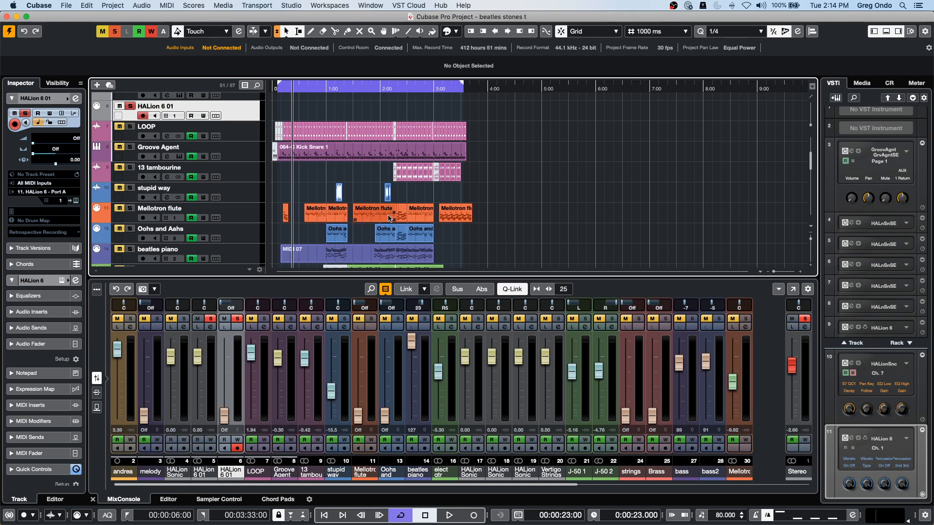
{"action": "scroll", "coordinate": [358, 218], "scroll_direction": "down", "scroll_amount": 1}
{"action": "scroll", "coordinate": [357, 219], "scroll_direction": "down", "scroll_amount": 3}
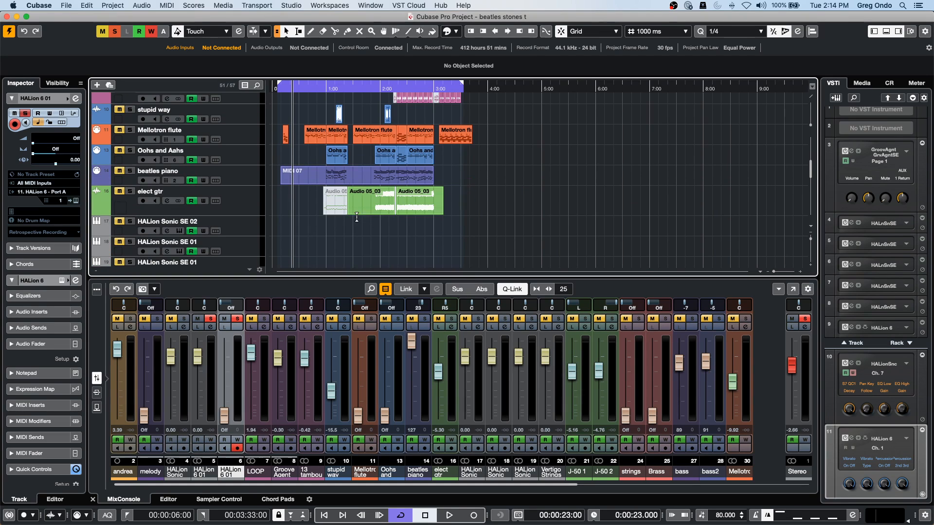
{"action": "left_click", "coordinate": [64, 5]}
{"action": "mouse_move", "coordinate": [120, 145]}
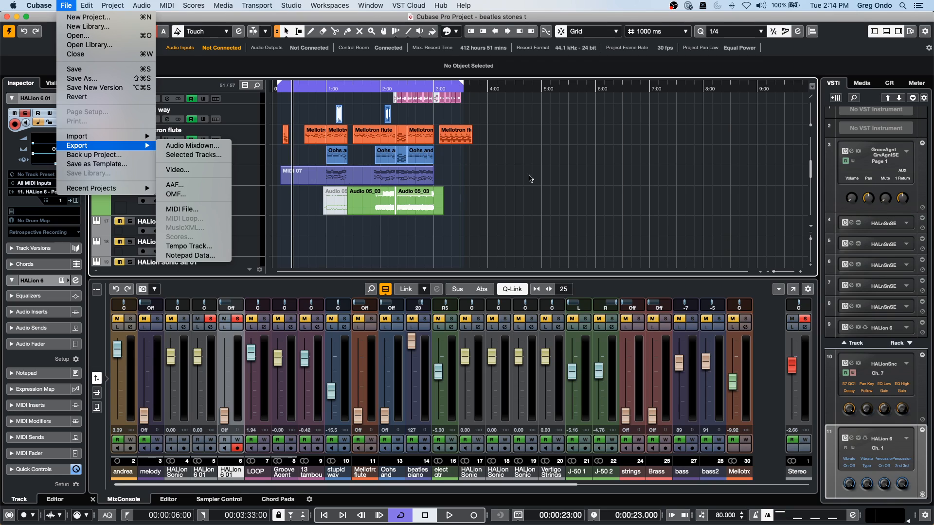
{"action": "left_click", "coordinate": [581, 205]}
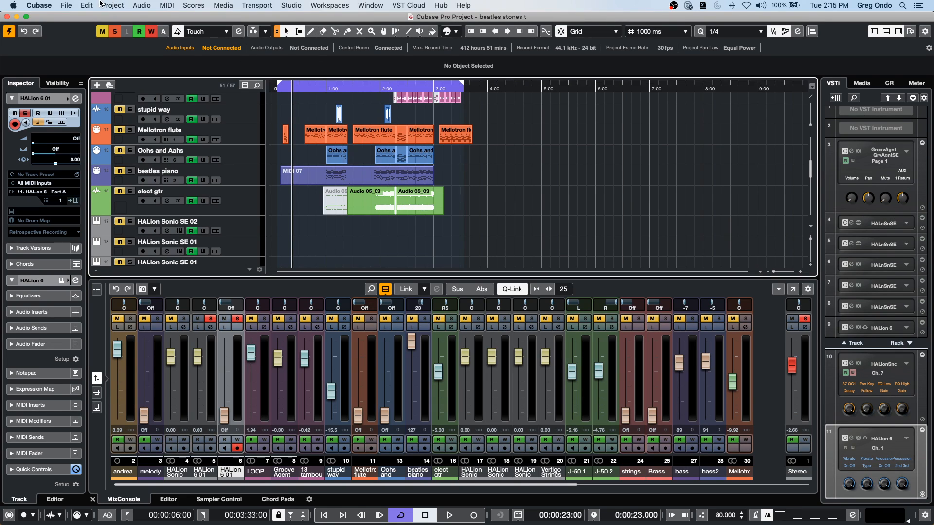
{"action": "left_click", "coordinate": [66, 5]}
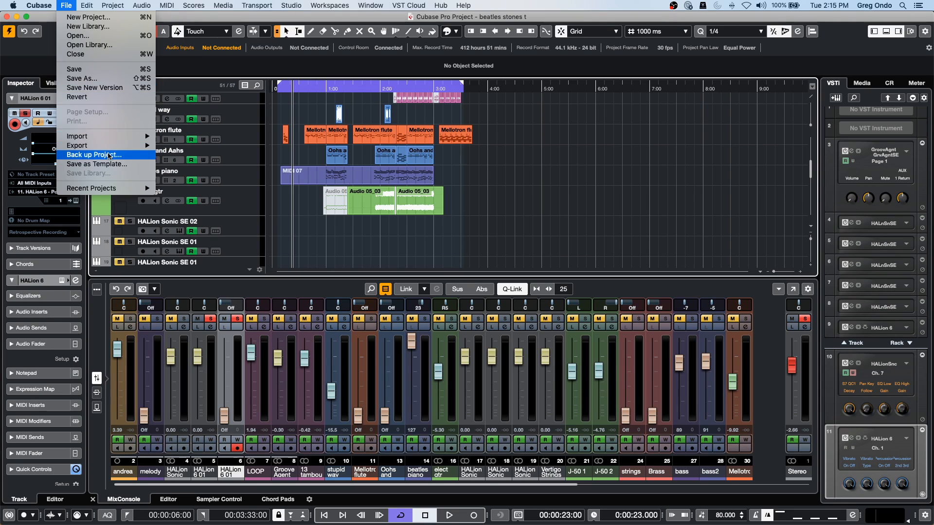
{"action": "mouse_move", "coordinate": [108, 147]}
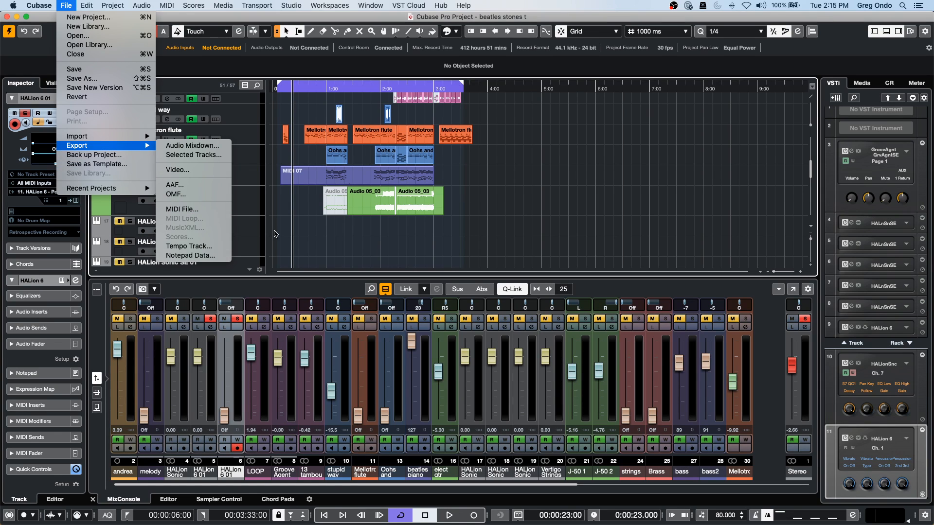
{"action": "left_click", "coordinate": [629, 108]}
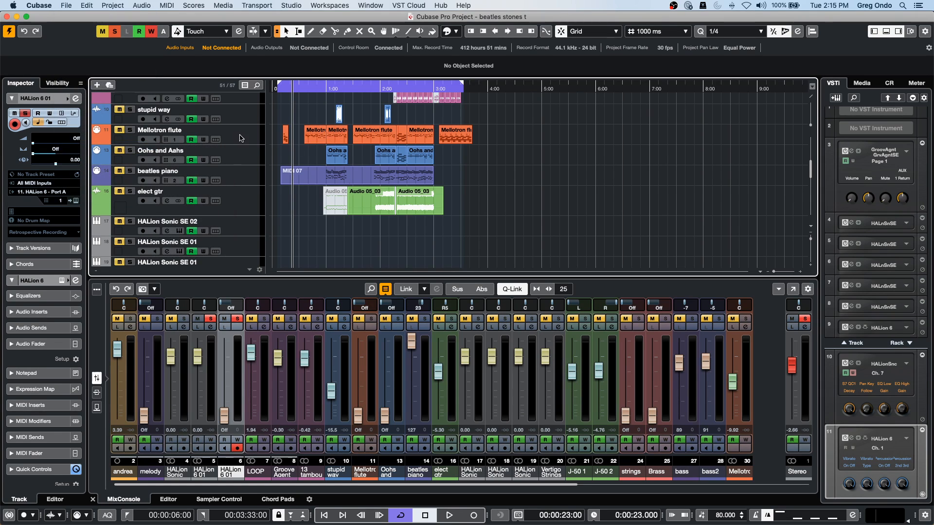
Select the Mellotron flute track and deactivate all mute states in the project.
{"action": "left_click", "coordinate": [255, 141]}
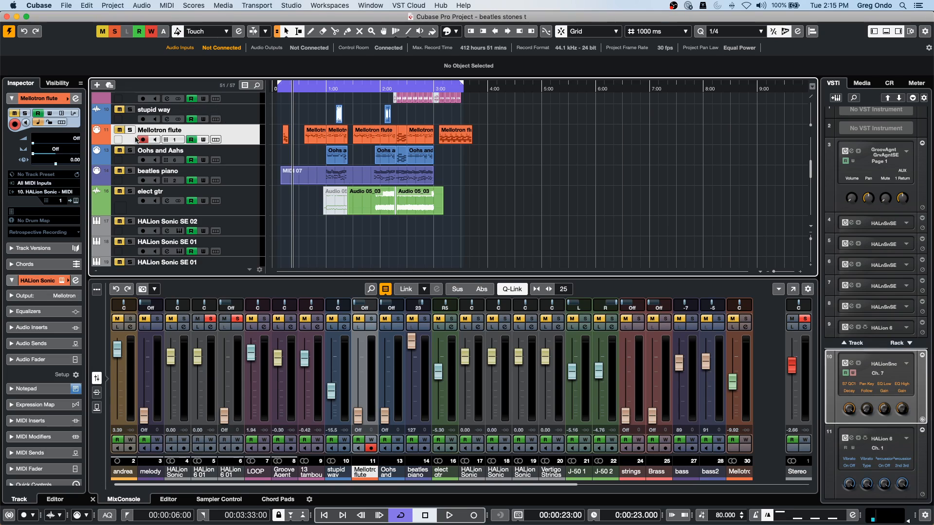
{"action": "left_click", "coordinate": [115, 31]}
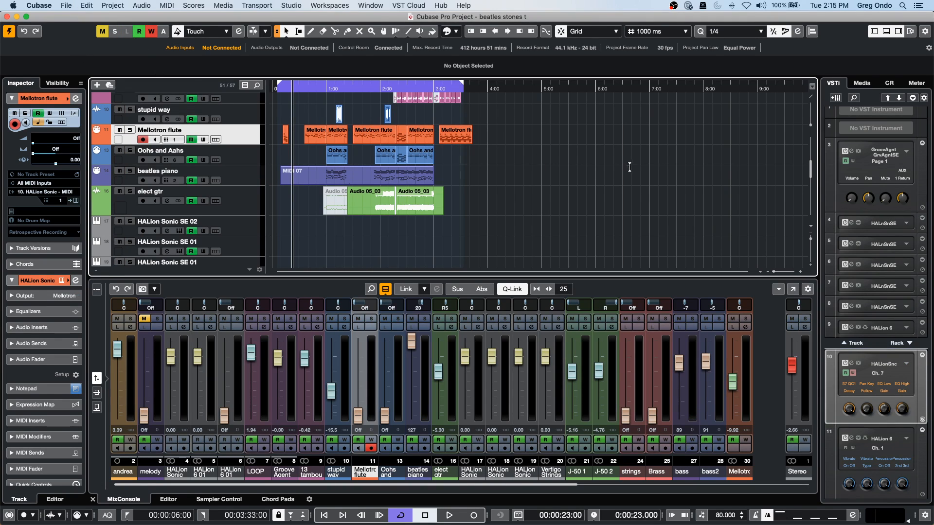
Glue all the parts on the Mellotron flute track into one continuous part, and return to the selection tool.
{"action": "right_click", "coordinate": [296, 139]}
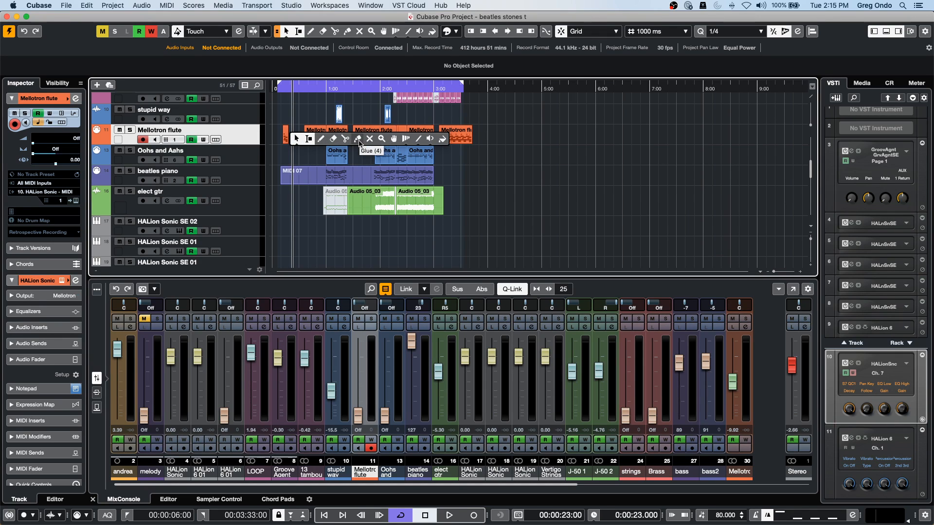
{"action": "left_click", "coordinate": [357, 138]}
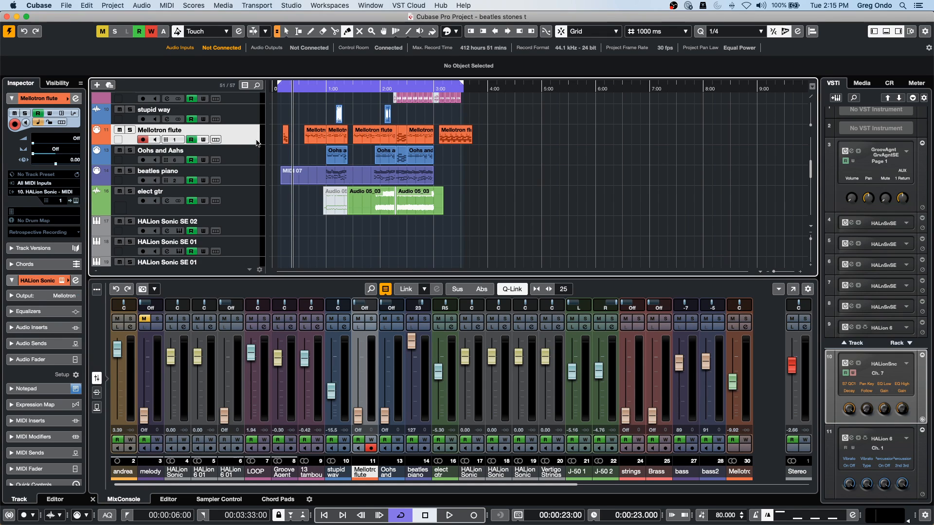
{"action": "left_click", "coordinate": [289, 131], "text": "alt"}
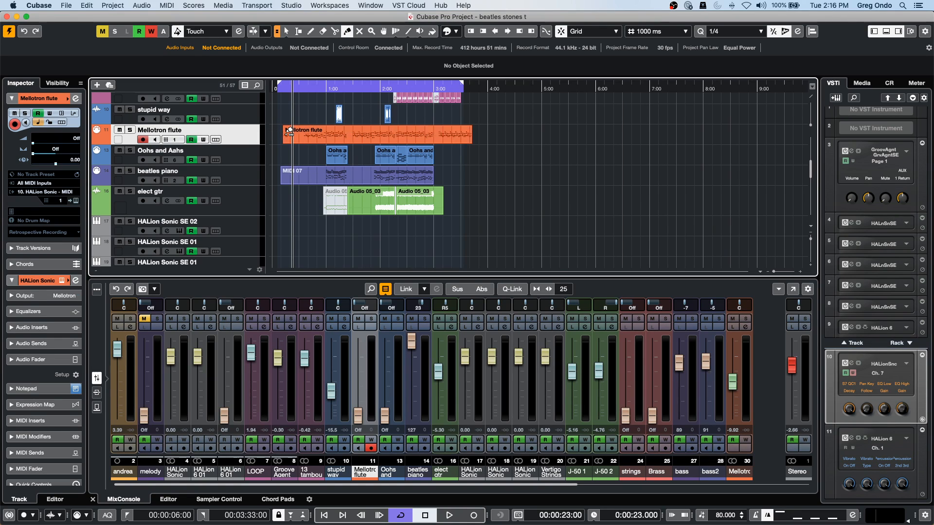
{"action": "right_click", "coordinate": [299, 130]}
{"action": "left_click", "coordinate": [299, 132]}
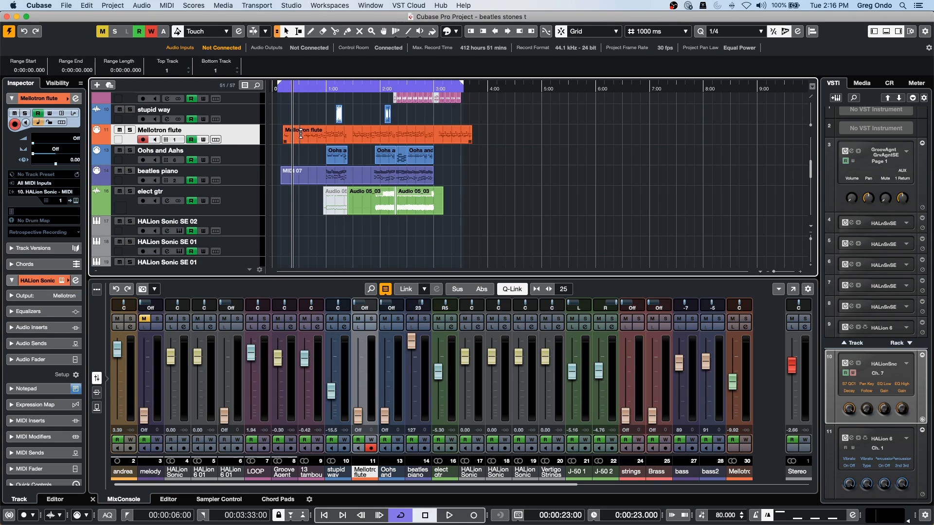
Select the glued Mellotron flute part and check which MIDI export options the project offers.
{"action": "left_click", "coordinate": [298, 132]}
{"action": "left_click", "coordinate": [86, 6]}
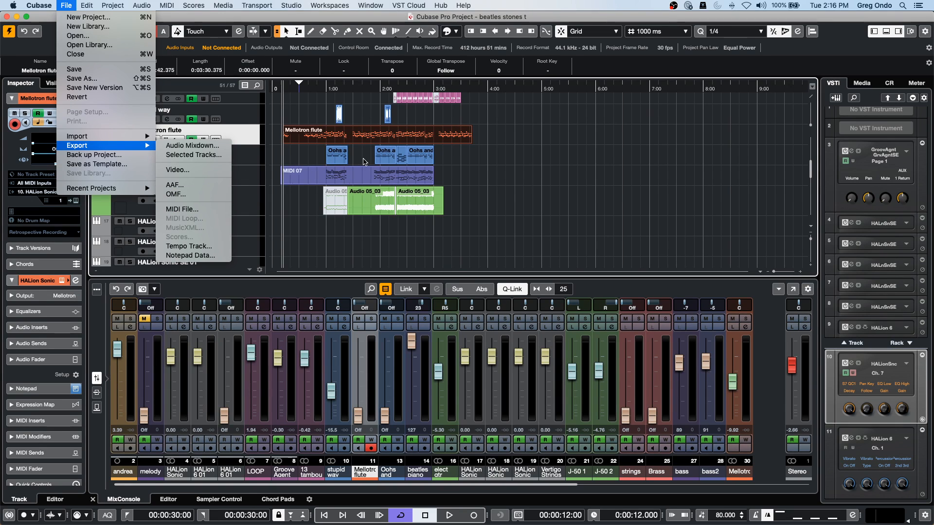
{"action": "left_click", "coordinate": [301, 148]}
{"action": "left_click", "coordinate": [301, 147]}
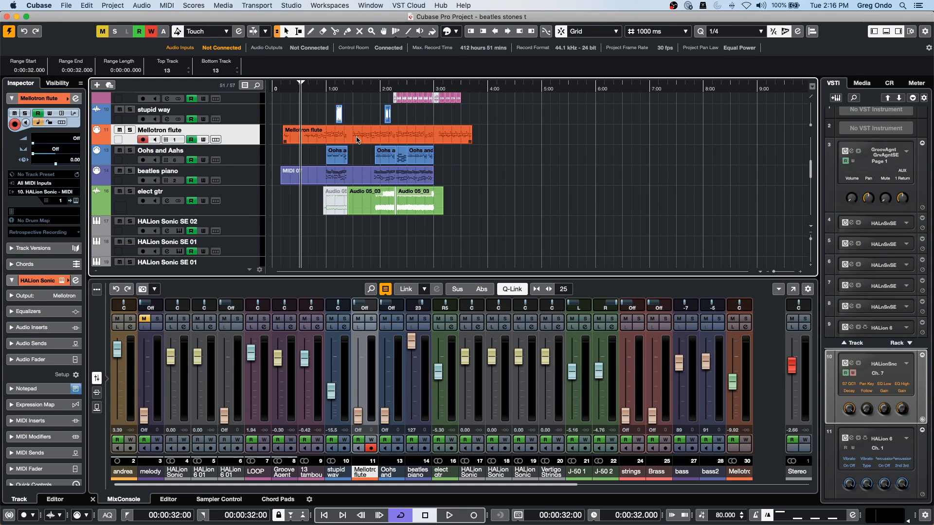
Copy the glued Mellotron flute part onto the HALion Sonic SE 02 instrument track, and check for the MIDI Loop export option.
{"action": "left_click_drag", "start_coordinate": [365, 144], "coordinate": [362, 237]}
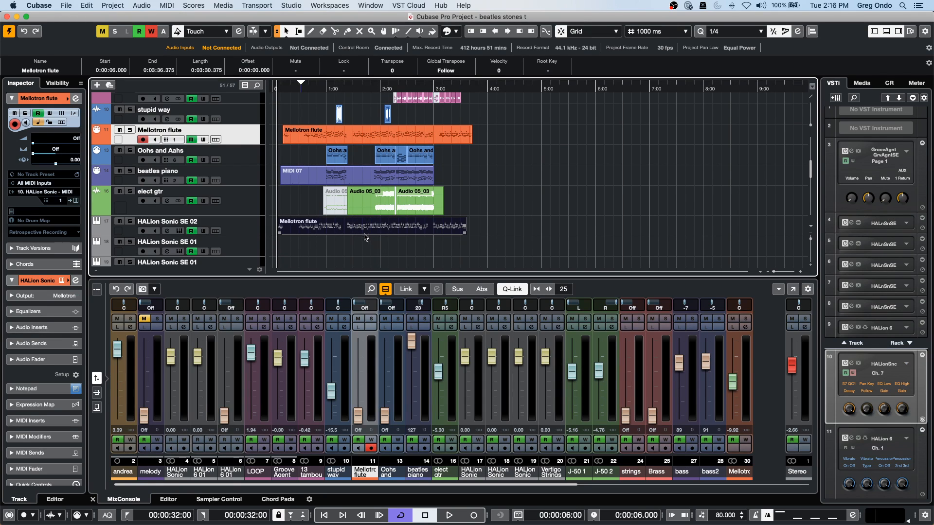
{"action": "left_click", "coordinate": [87, 6]}
{"action": "mouse_move", "coordinate": [66, 6]}
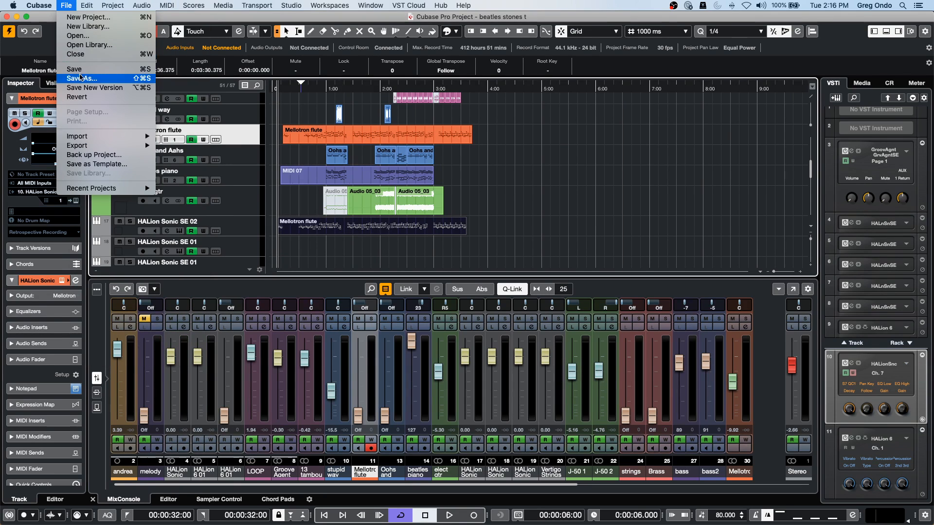
{"action": "mouse_move", "coordinate": [106, 145]}
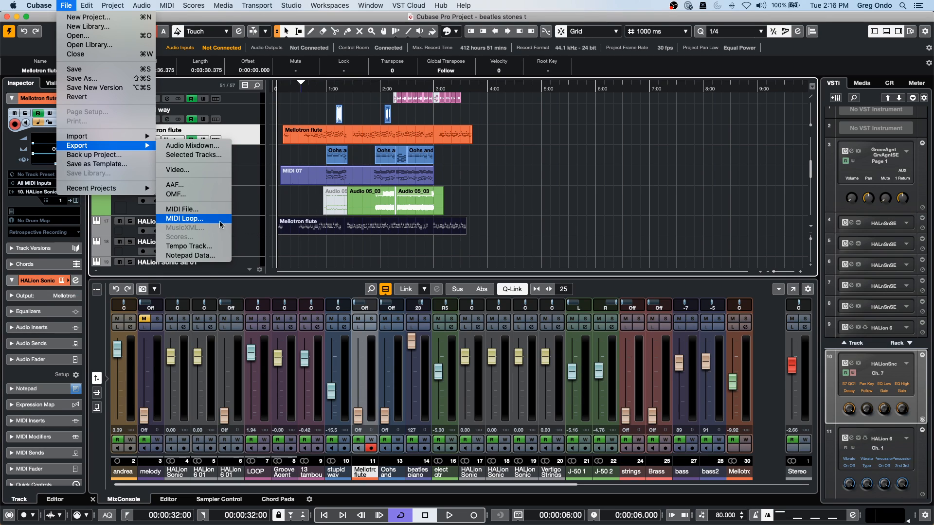
{"action": "left_click", "coordinate": [459, 265]}
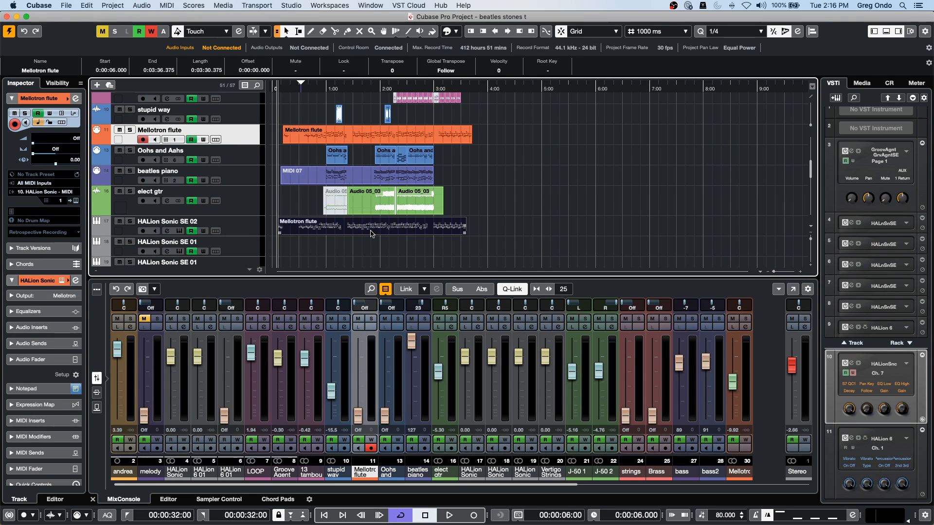
Examine the copied Mellotron flute part's notes around bar 30 in the Key Editor.
{"action": "double_click", "coordinate": [393, 234]}
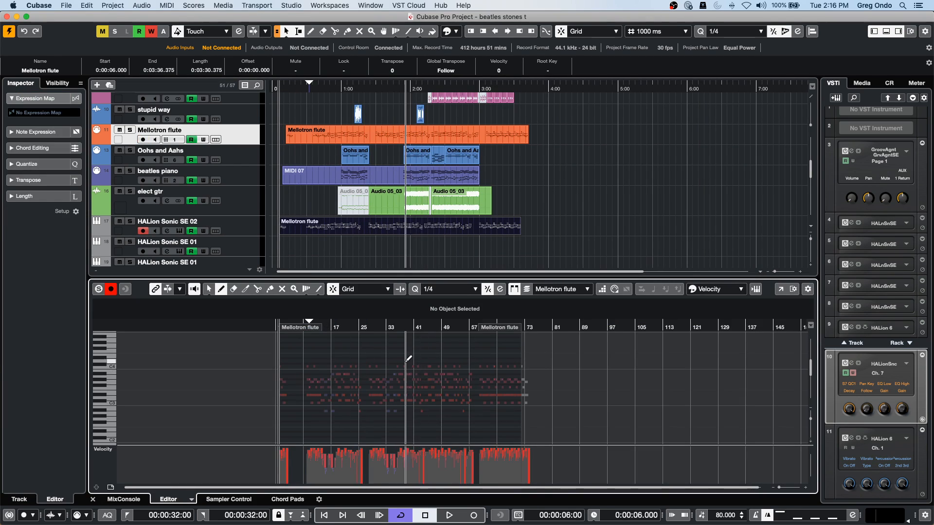
{"action": "left_click_drag", "start_coordinate": [376, 328], "coordinate": [378, 358]}
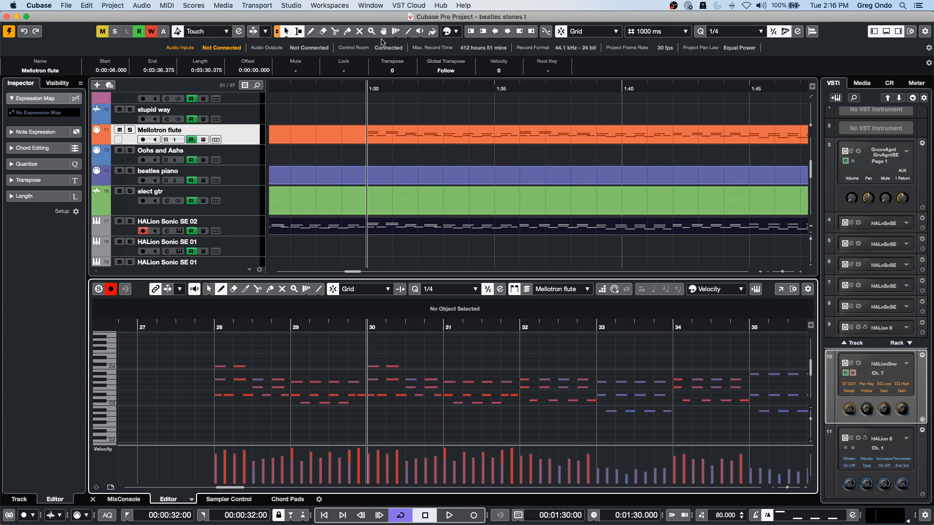
{"action": "left_click_drag", "start_coordinate": [384, 87], "coordinate": [377, 51]}
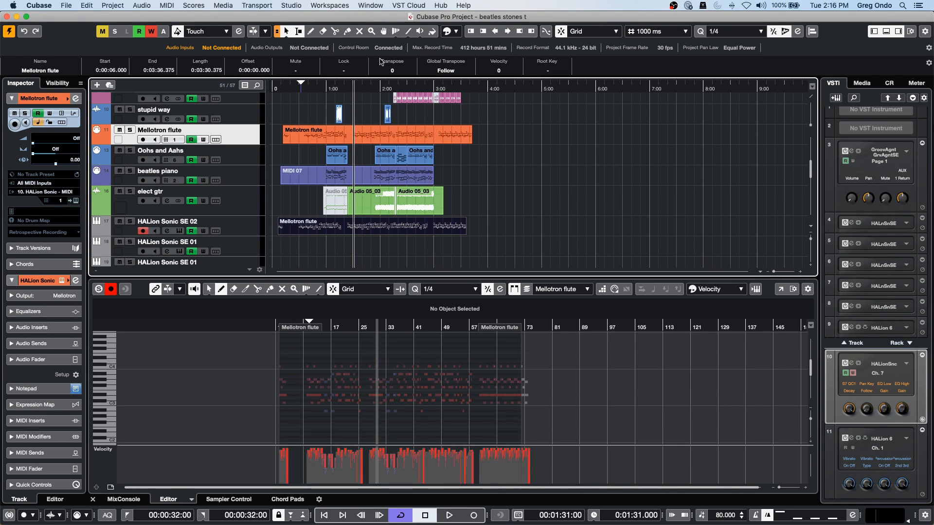
Undo the copying and gluing of the Mellotron flute parts, and show the MixConsole in the lower zone again.
{"action": "key", "text": "super+z"}
{"action": "key", "text": "super+z"}
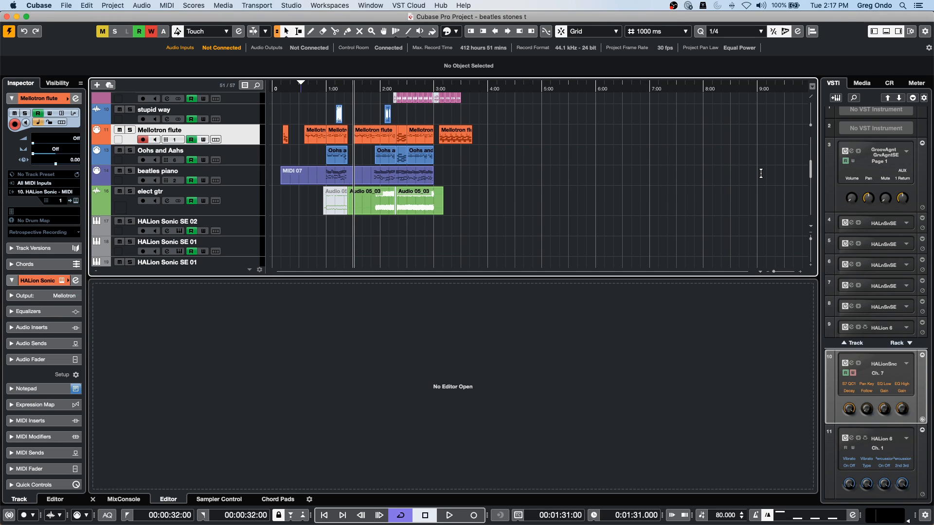
{"action": "left_click", "coordinate": [124, 500]}
Open the MediaBay window.
{"action": "left_click", "coordinate": [240, 2]}
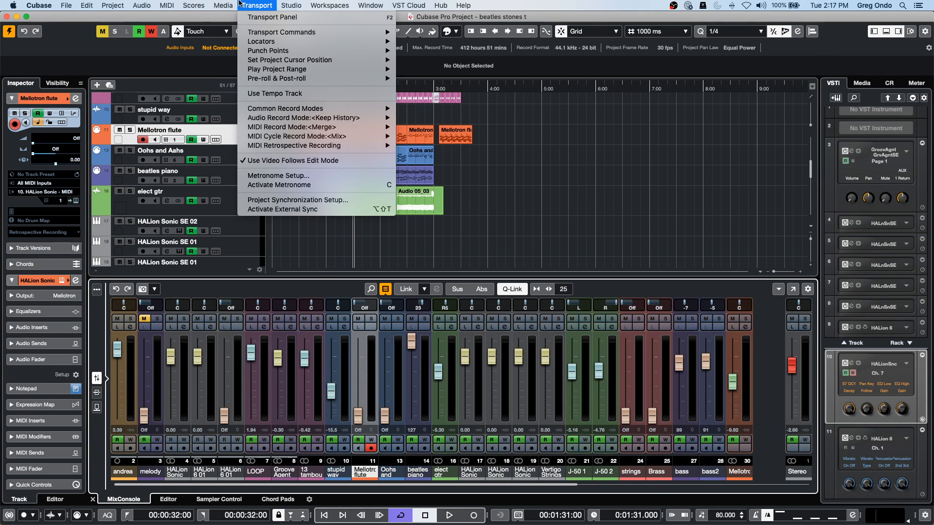
{"action": "mouse_move", "coordinate": [224, 4]}
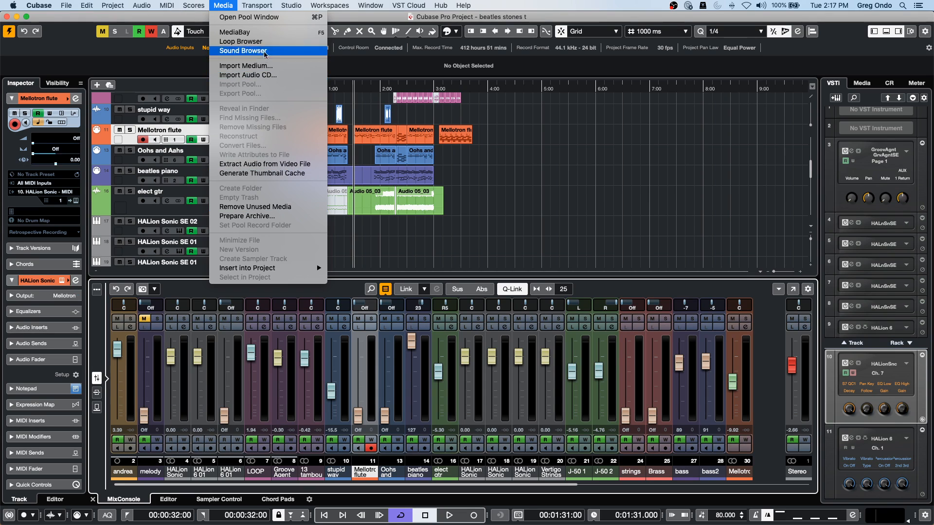
{"action": "left_click", "coordinate": [271, 32]}
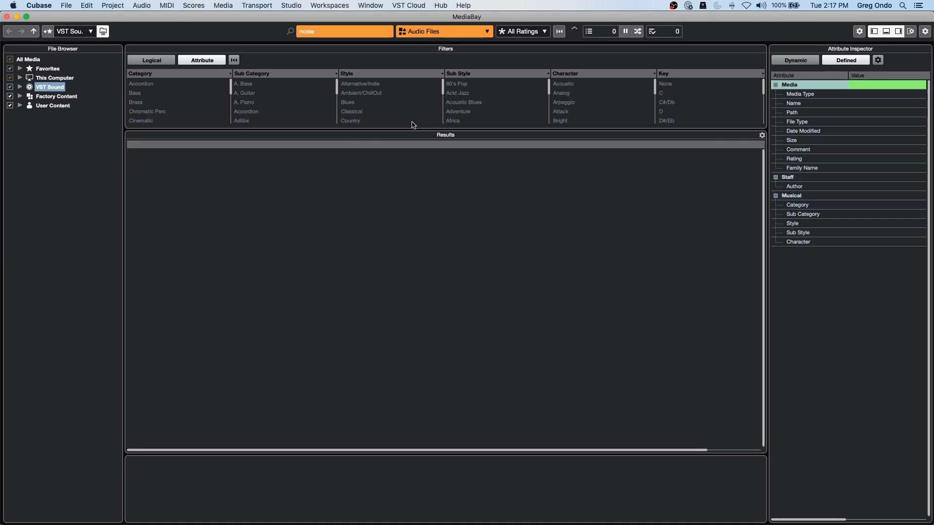
Expand the User Content and Factory Content folders in the MediaBay file browser to view their subfolders.
{"action": "left_click", "coordinate": [46, 106]}
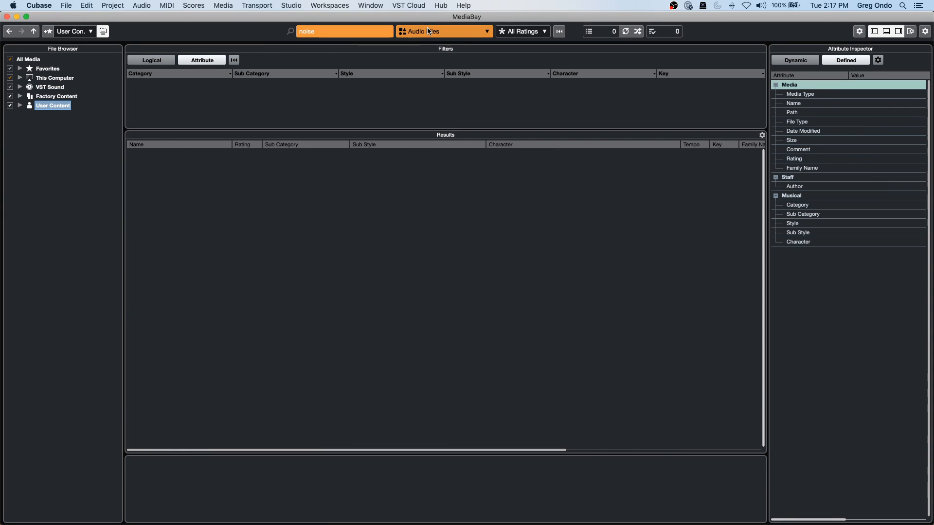
{"action": "left_click", "coordinate": [20, 106]}
{"action": "left_click", "coordinate": [55, 116]}
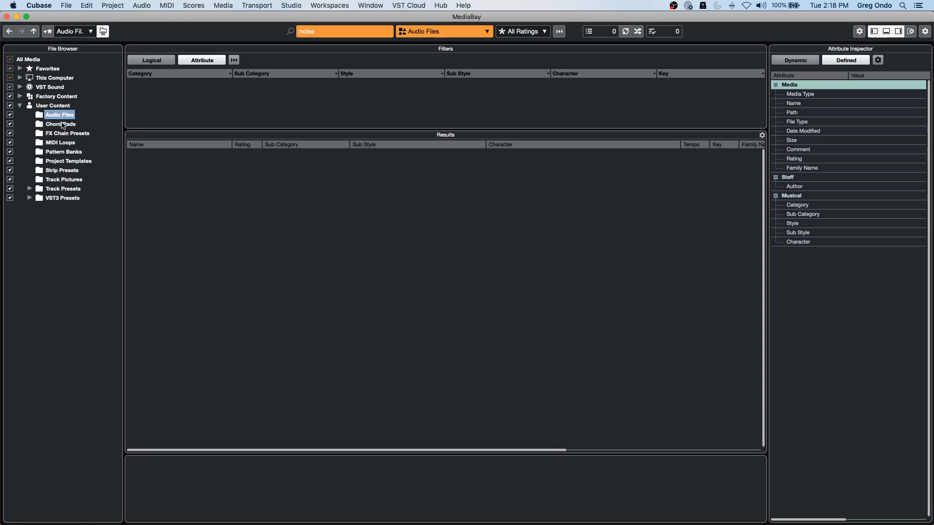
{"action": "left_click", "coordinate": [60, 106]}
{"action": "left_click", "coordinate": [66, 97]}
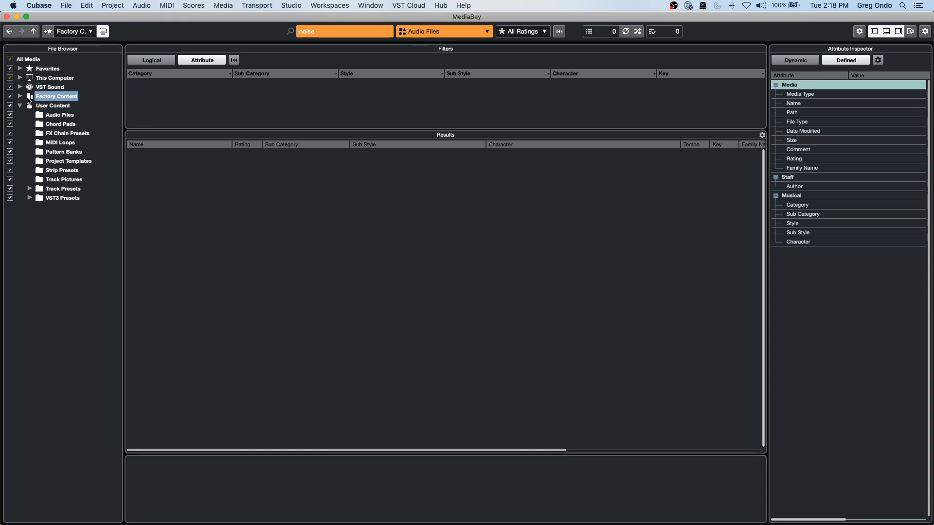
{"action": "left_click", "coordinate": [20, 96]}
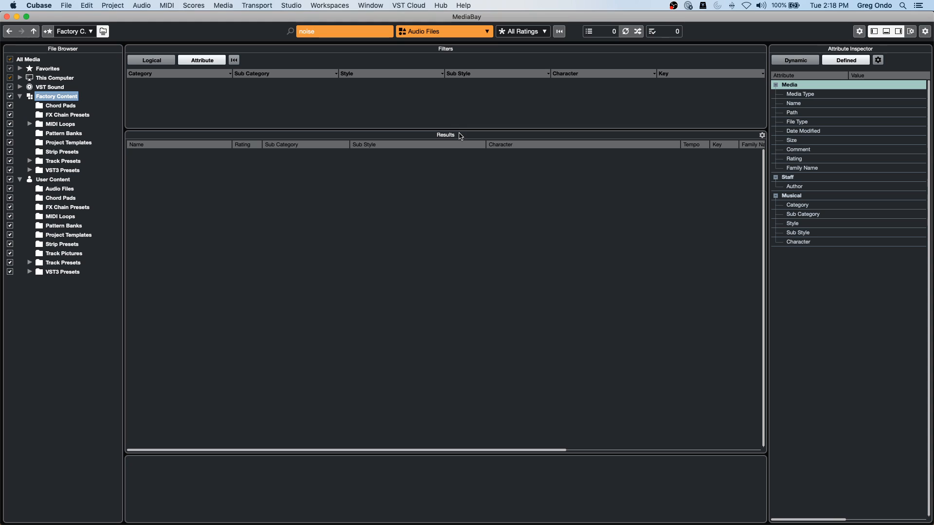
Show the factory Chord Pads with all MediaBay filters reset, and select the Major Scale Key E preset.
{"action": "left_click", "coordinate": [60, 106]}
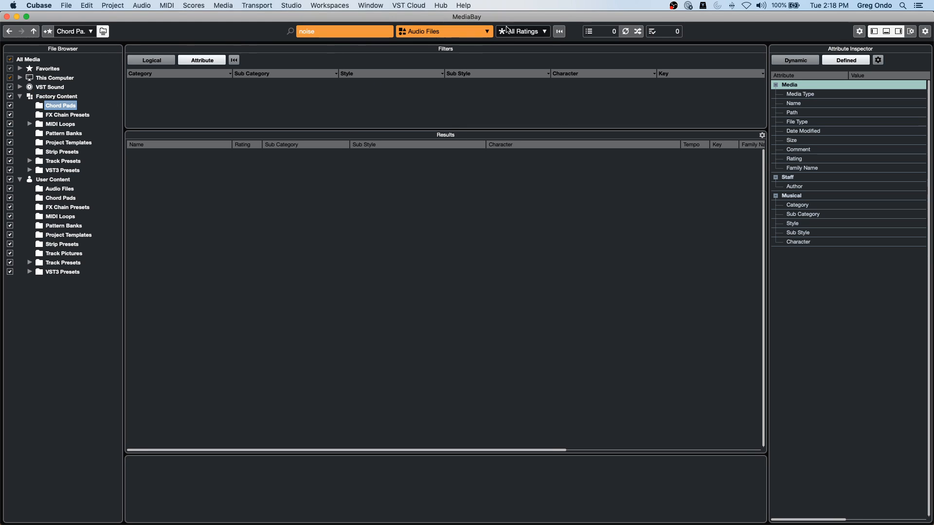
{"action": "left_click", "coordinate": [560, 31]}
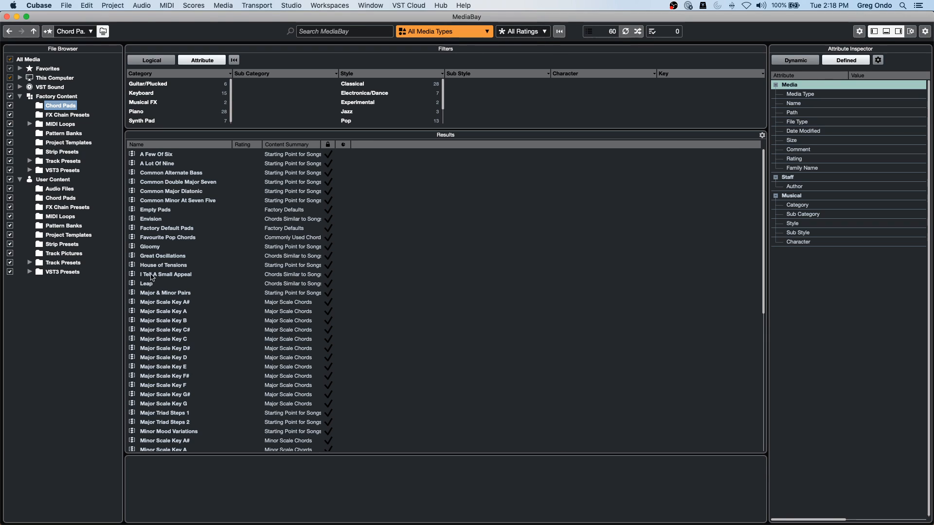
{"action": "left_click", "coordinate": [165, 320]}
{"action": "left_click", "coordinate": [170, 366]}
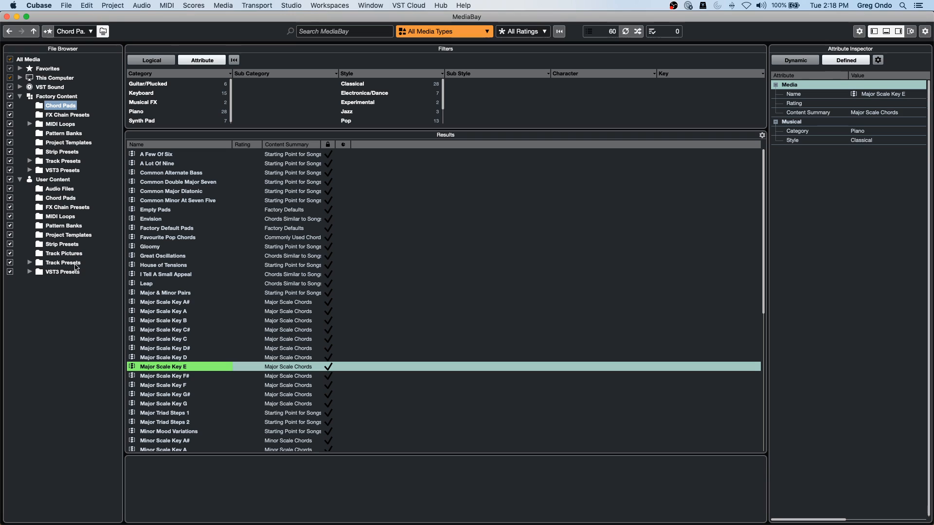
Browse the user and factory Track Presets, view the attributes of AM - 80s Mastering 4, and close the MediaBay.
{"action": "left_click", "coordinate": [76, 266]}
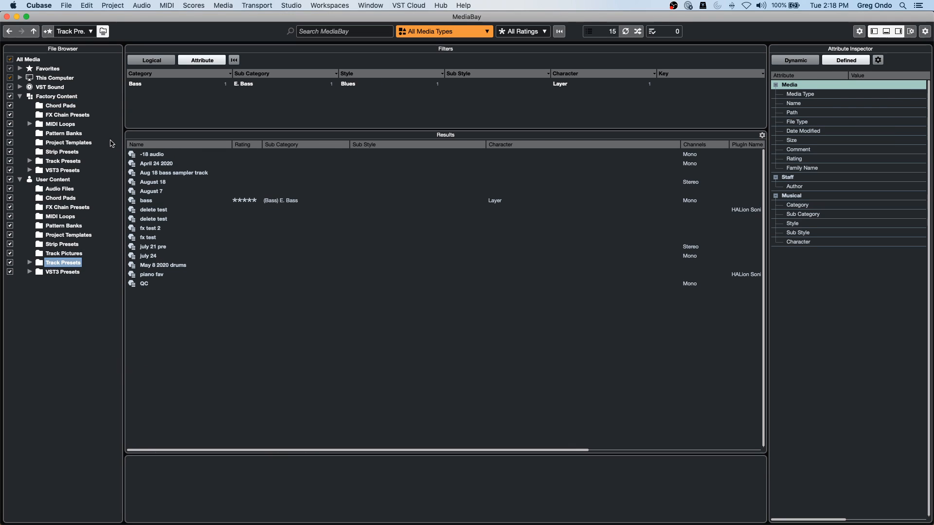
{"action": "left_click", "coordinate": [64, 161]}
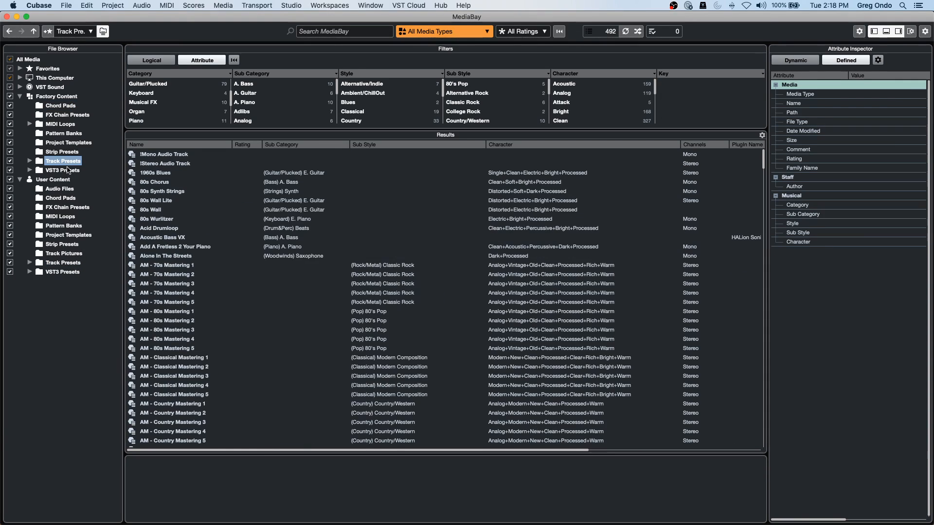
{"action": "left_click", "coordinate": [168, 367]}
{"action": "left_click", "coordinate": [178, 404]}
{"action": "left_click", "coordinate": [174, 338]}
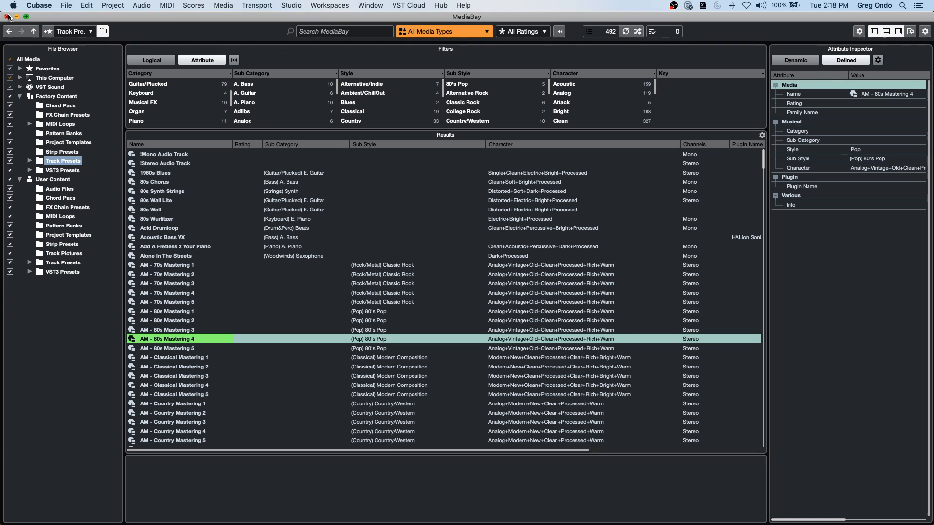
{"action": "left_click", "coordinate": [8, 17]}
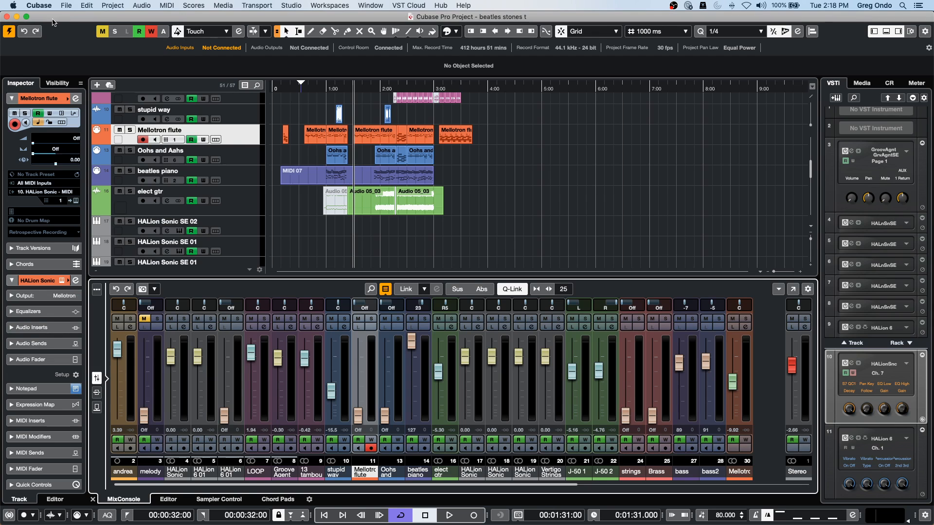
Review the MediaBay page of the Preferences, and close the dialog.
{"action": "left_click", "coordinate": [29, 6]}
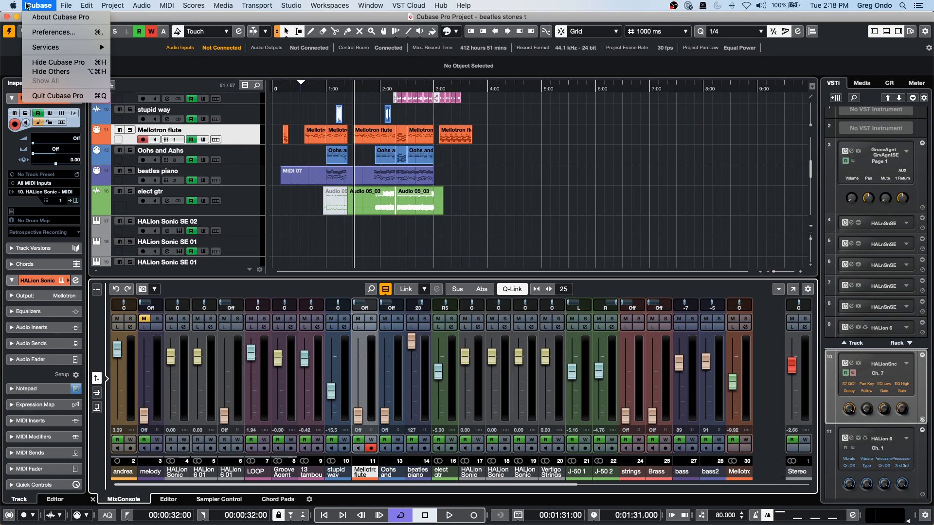
{"action": "left_click", "coordinate": [54, 32]}
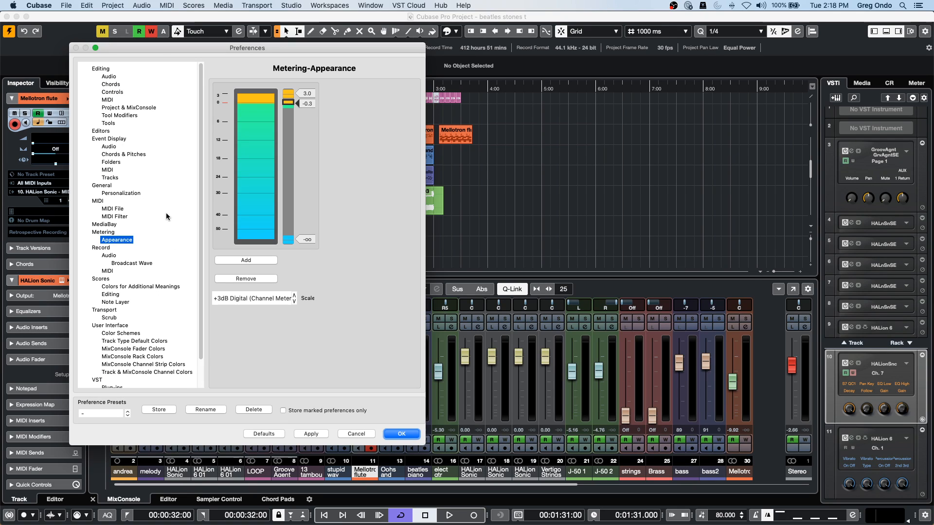
{"action": "left_click", "coordinate": [104, 224]}
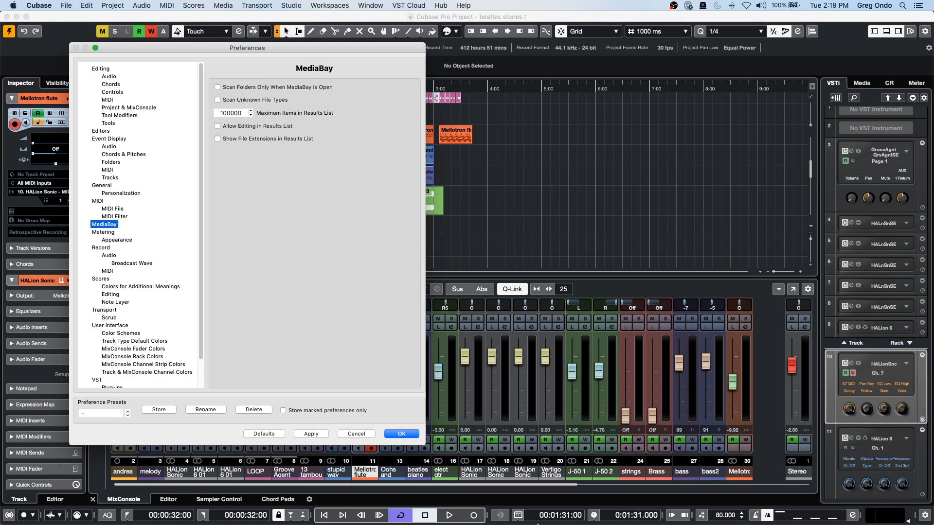
{"action": "left_click", "coordinate": [414, 433]}
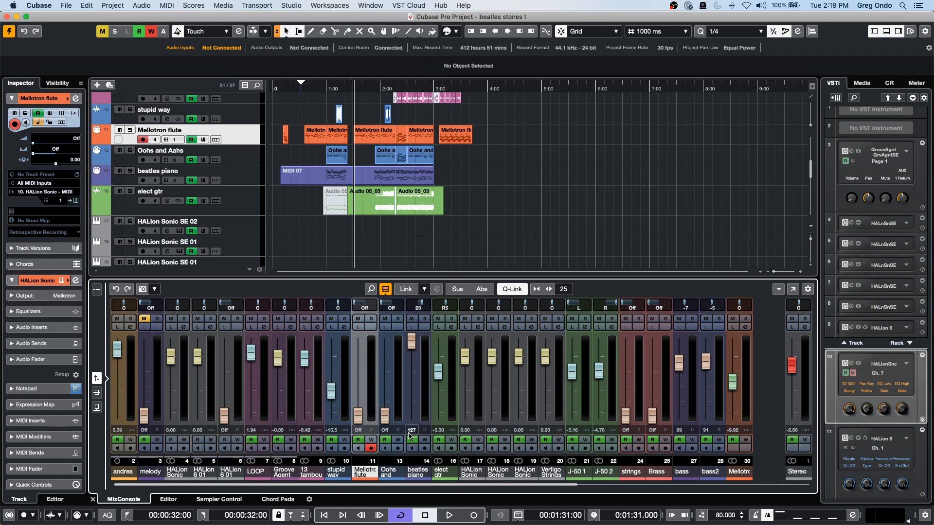
Reopen the MediaBay, examine the drives and folders under This Computer, and close the window.
{"action": "left_click", "coordinate": [321, 5]}
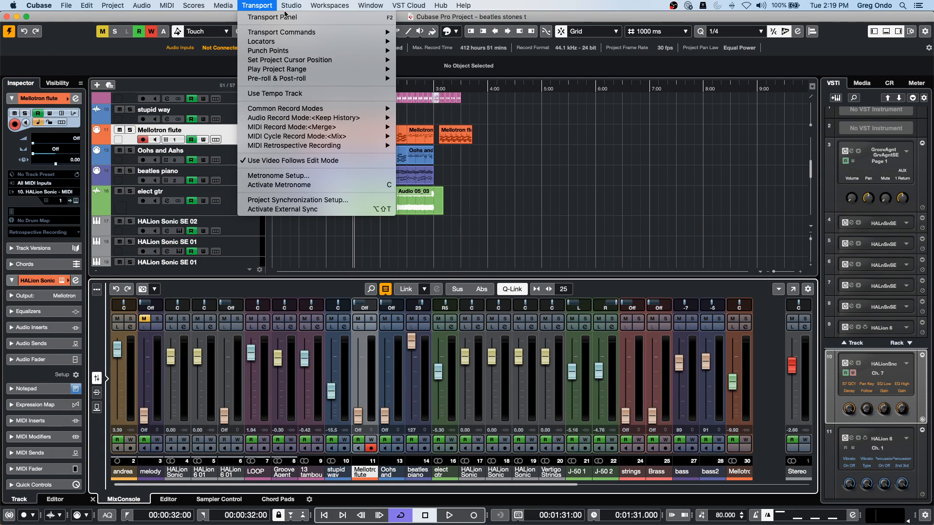
{"action": "mouse_move", "coordinate": [291, 6]}
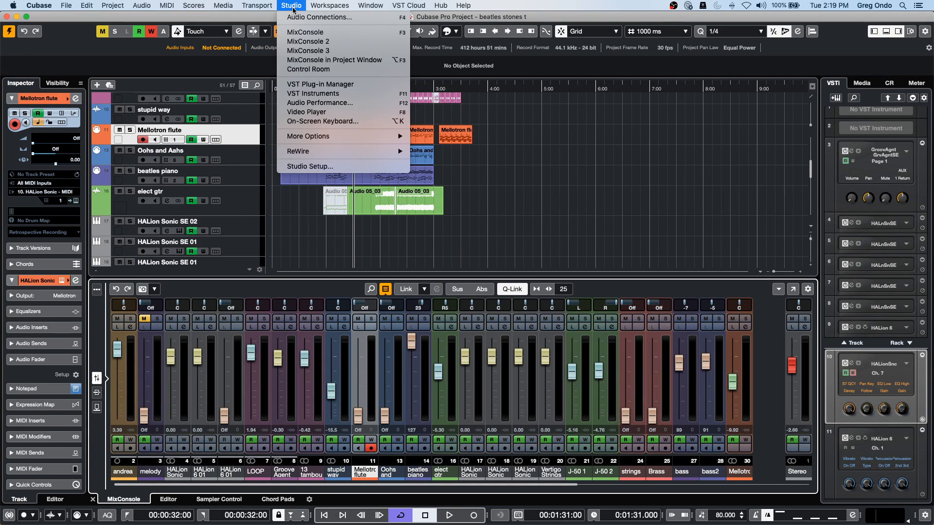
{"action": "mouse_move", "coordinate": [233, 7]}
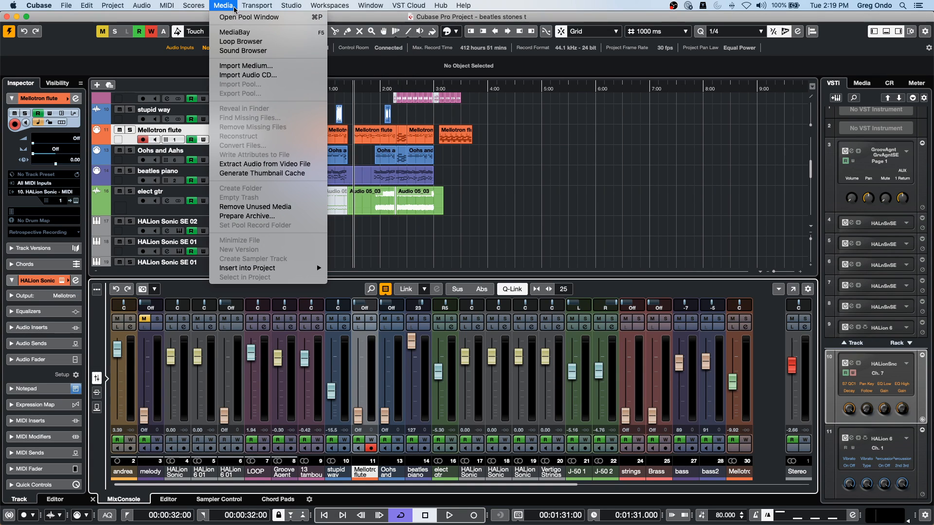
{"action": "left_click", "coordinate": [248, 33]}
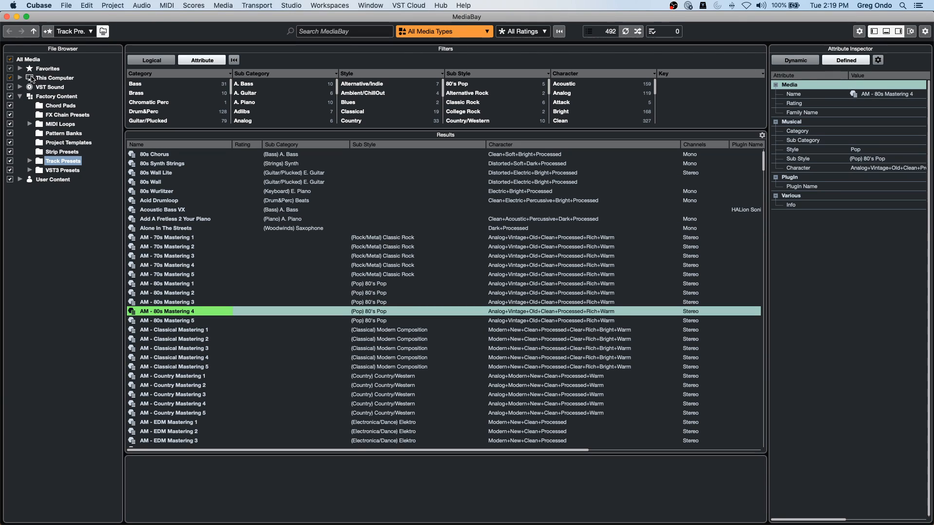
{"action": "left_click", "coordinate": [21, 77]}
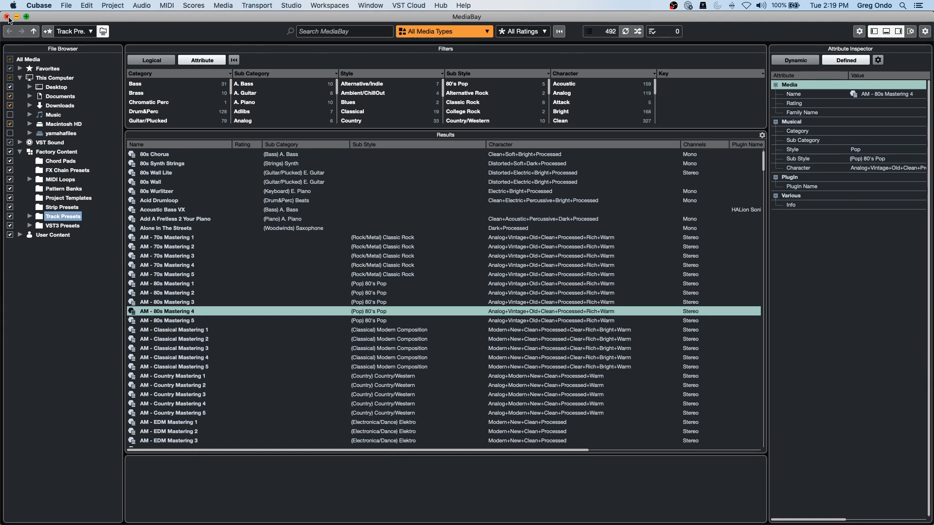
{"action": "left_click", "coordinate": [7, 17]}
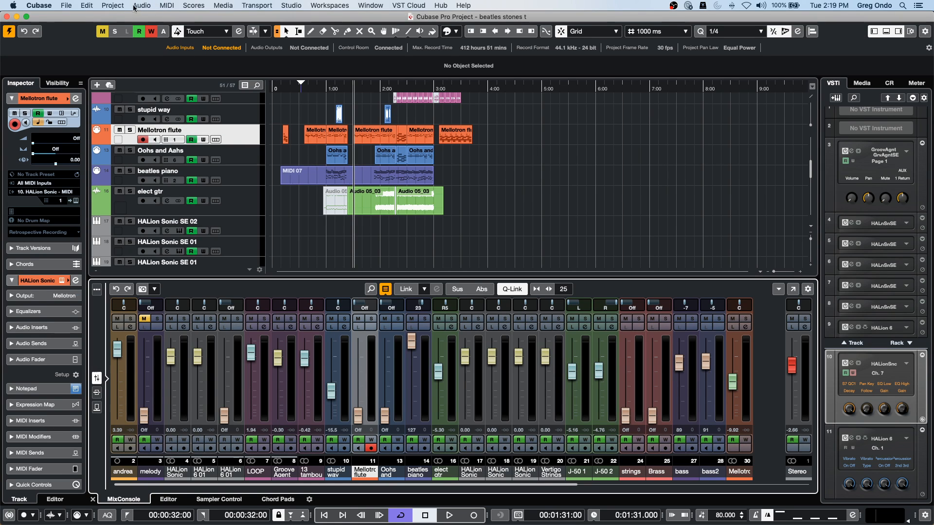
Check the scan and results list options in the MediaBay preferences once more, and close the dialog.
{"action": "left_click", "coordinate": [42, 4]}
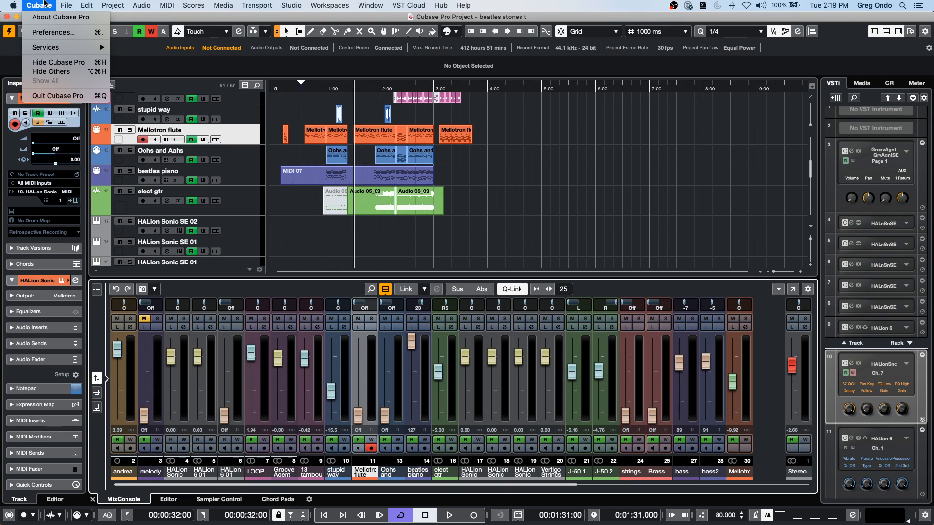
{"action": "left_click", "coordinate": [54, 32]}
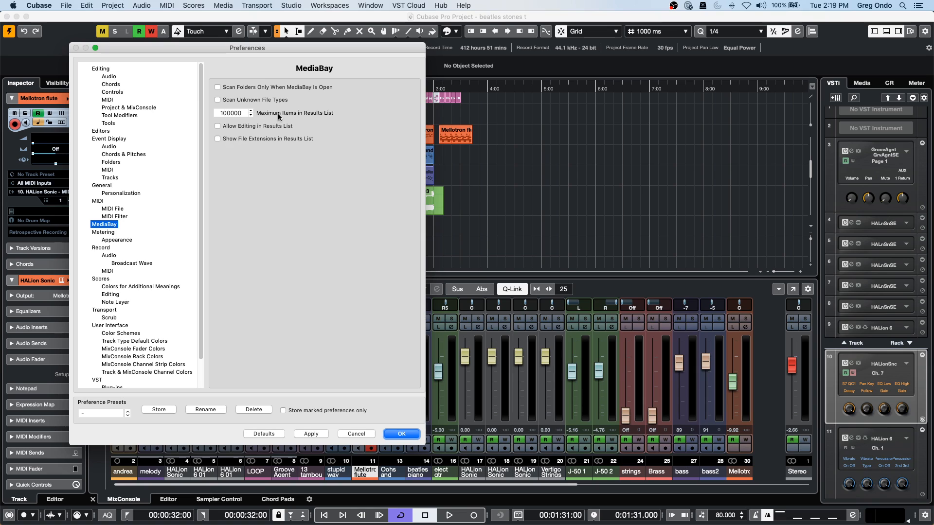
{"action": "left_click", "coordinate": [403, 433]}
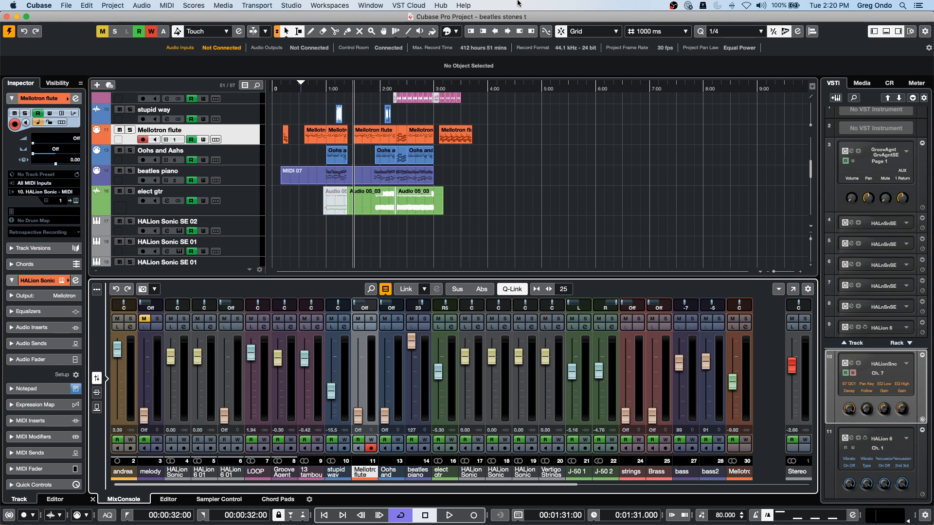
Compare the project's Pool with the VST Sound content in the MediaBay, and close both windows.
{"action": "left_click", "coordinate": [223, 6]}
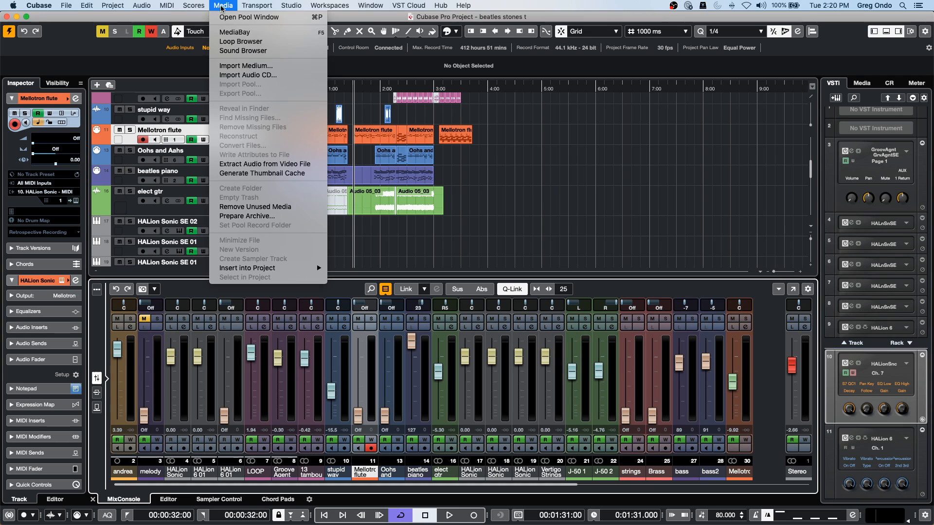
{"action": "left_click", "coordinate": [247, 19]}
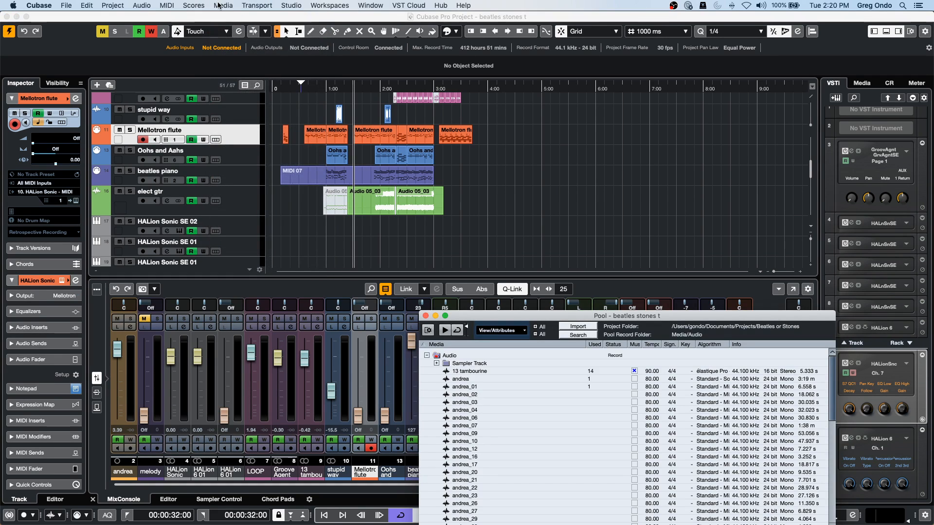
{"action": "left_click", "coordinate": [223, 5]}
{"action": "left_click", "coordinate": [264, 37]}
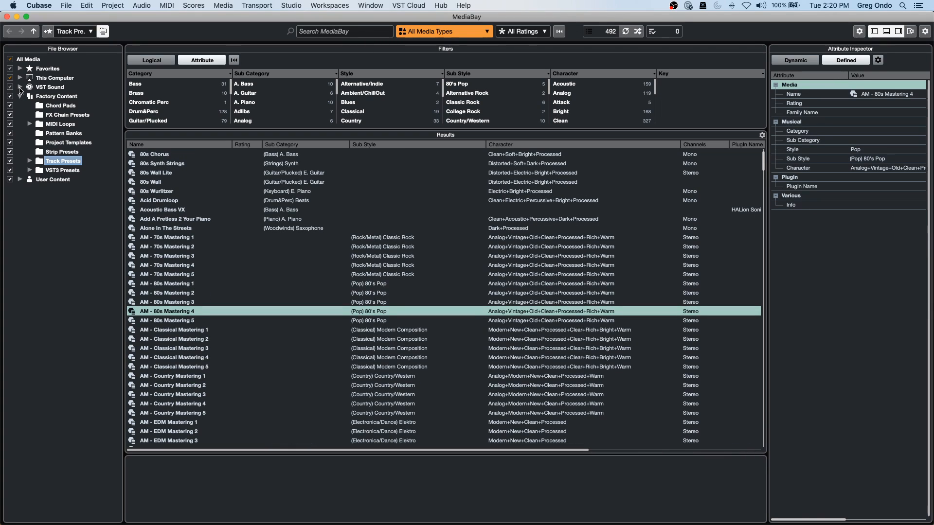
{"action": "left_click", "coordinate": [20, 87]}
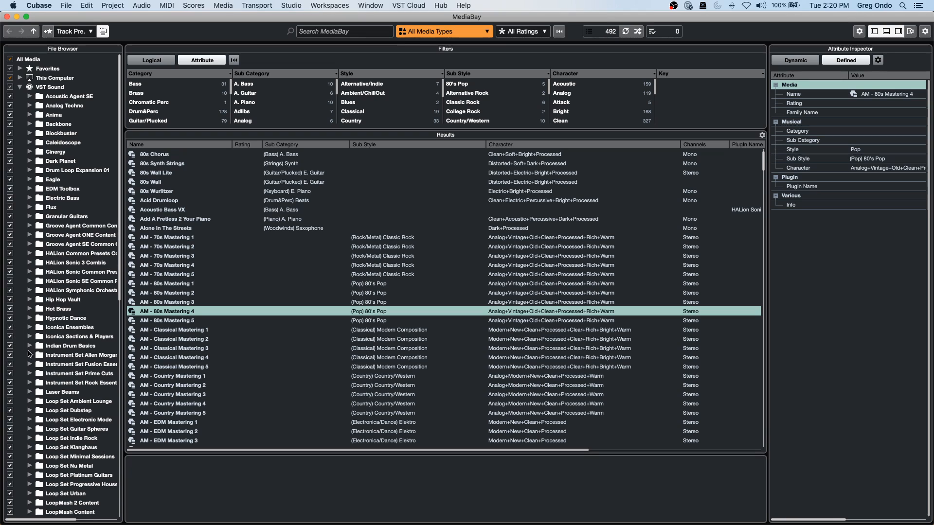
{"action": "left_click", "coordinate": [6, 17]}
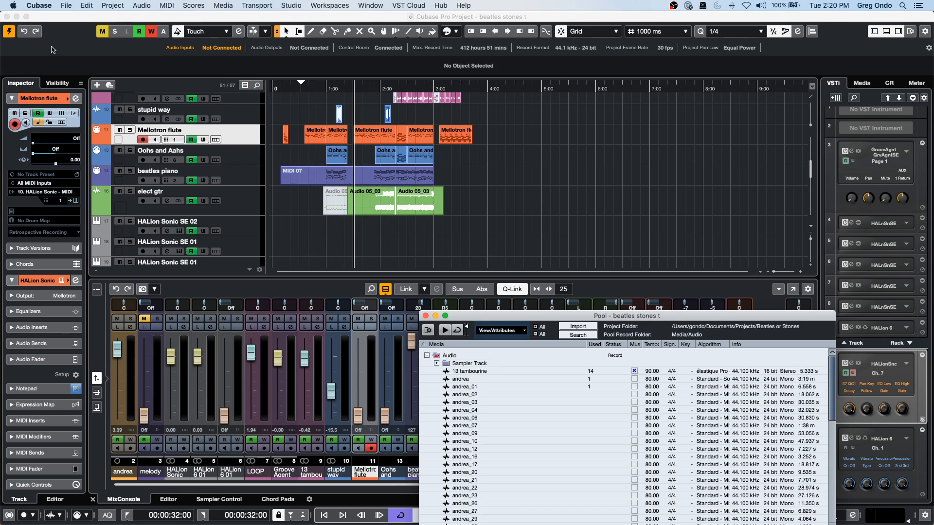
{"action": "left_click", "coordinate": [426, 316]}
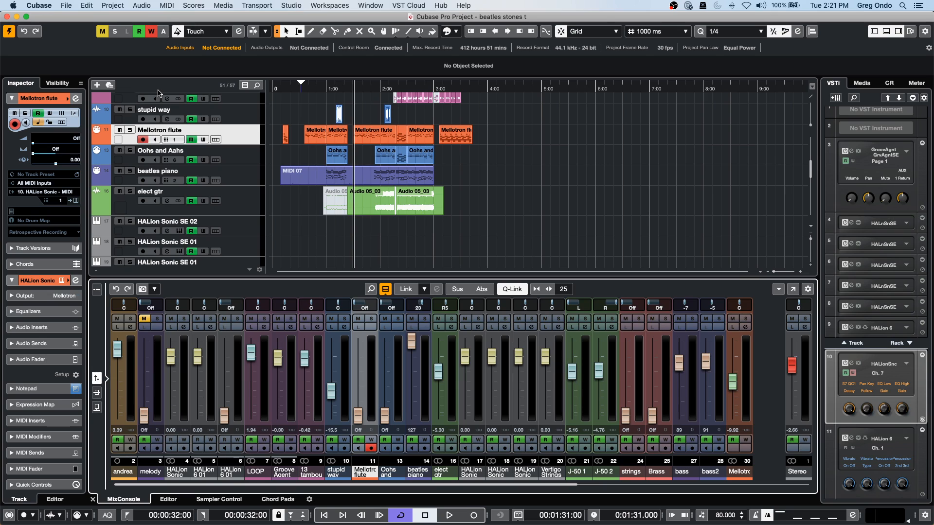
Insert the UV22HR mastering dither plug-in in insert slot 16 of the Stereo output channel.
{"action": "left_click", "coordinate": [805, 327]}
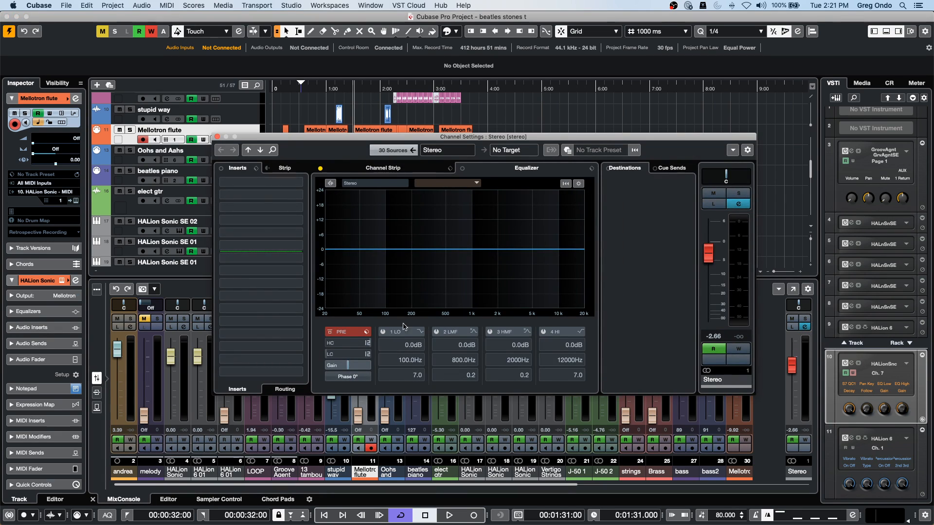
{"action": "left_click", "coordinate": [295, 373]}
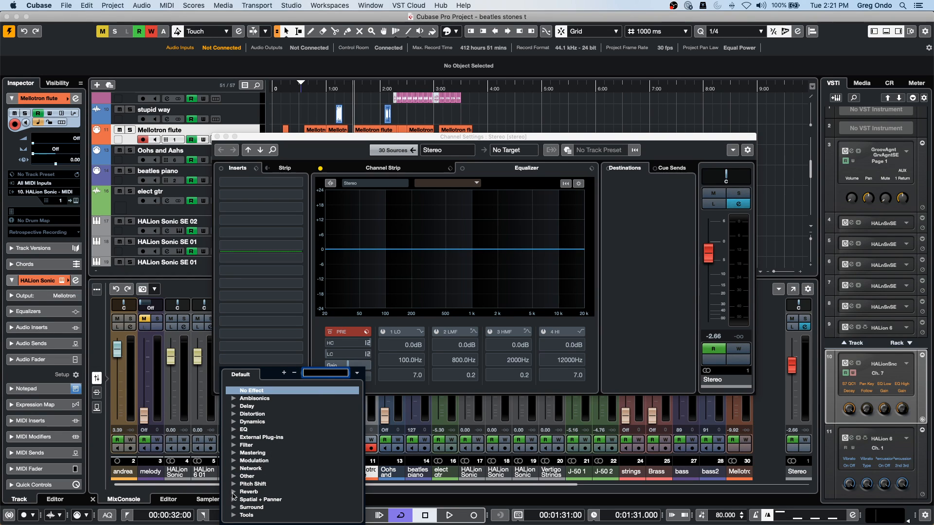
{"action": "left_click", "coordinate": [234, 454]}
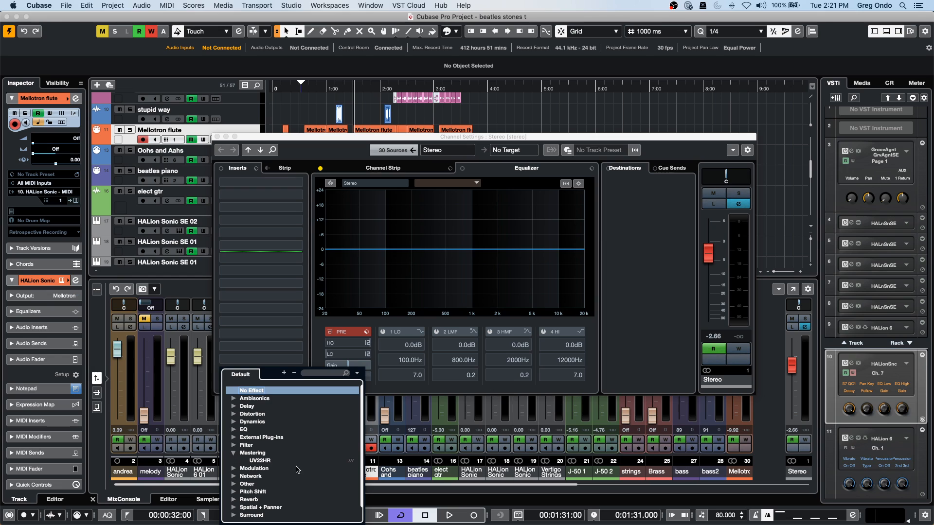
{"action": "left_click", "coordinate": [262, 462]}
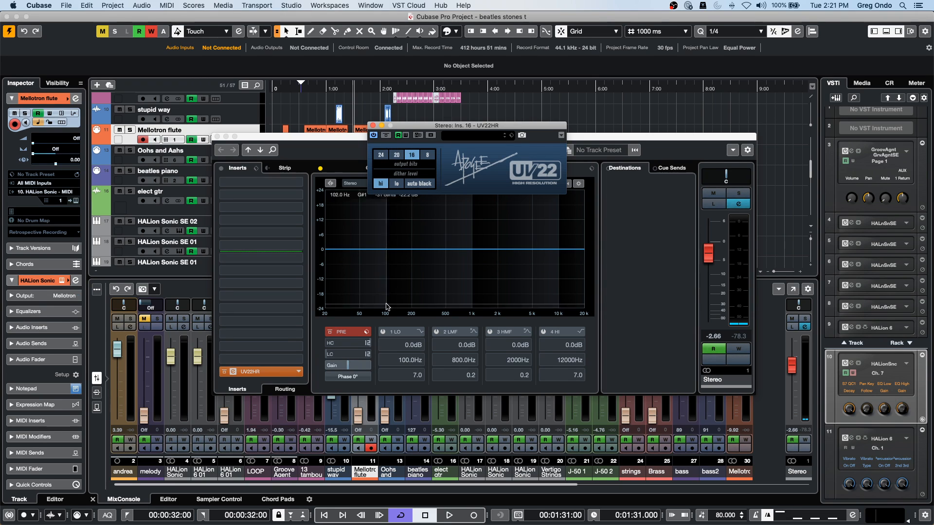
Remove UV22HR from insert slot 16 of the Stereo output channel and close its channel settings.
{"action": "left_click", "coordinate": [298, 372]}
{"action": "left_click", "coordinate": [298, 374]}
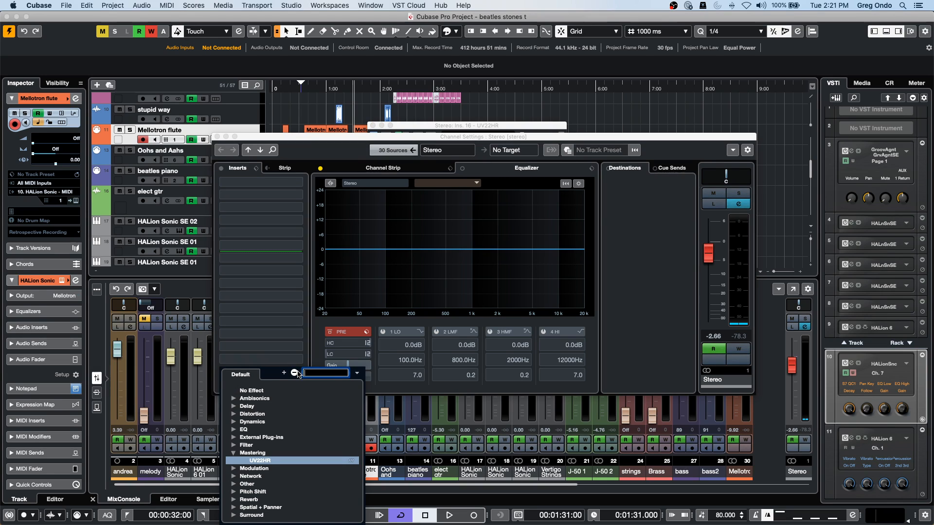
{"action": "left_click", "coordinate": [256, 389]}
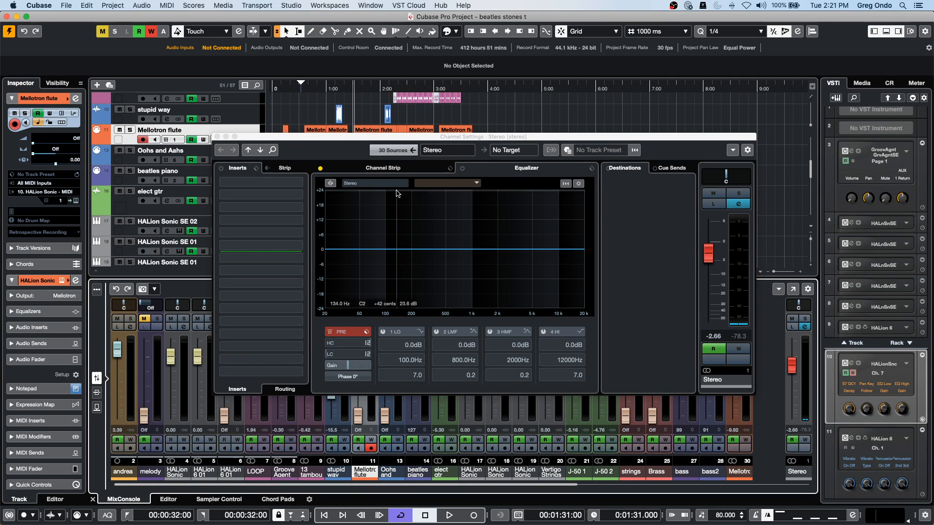
{"action": "left_click", "coordinate": [216, 136]}
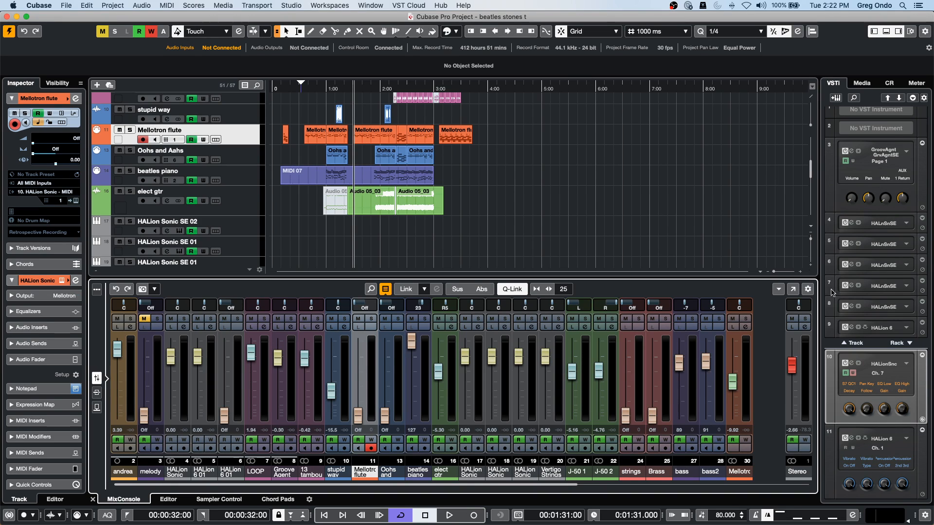
Open HALion Sonic instrument 10 from the VST instrument rack, examine its Strawberry Flutes program, and close the plug-in.
{"action": "left_click", "coordinate": [849, 367]}
{"action": "left_click", "coordinate": [849, 365]}
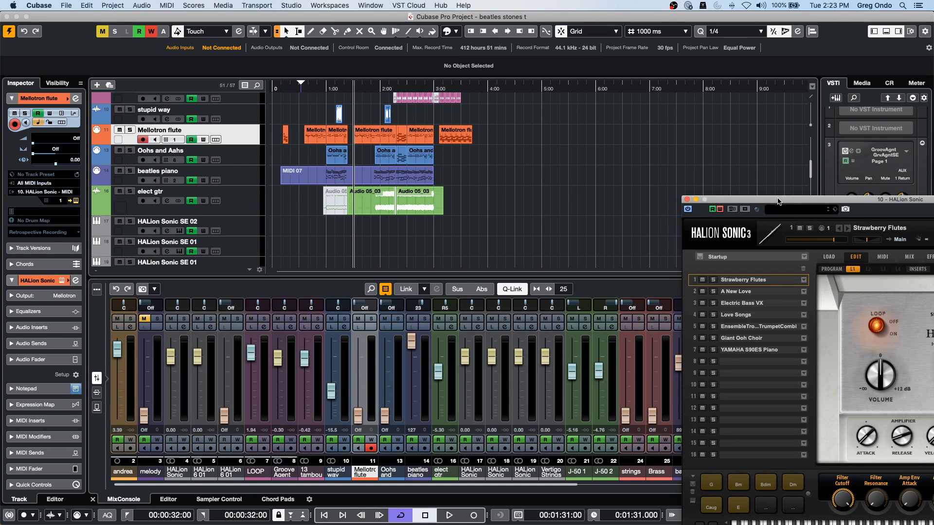
{"action": "left_click_drag", "start_coordinate": [778, 200], "coordinate": [344, 77]}
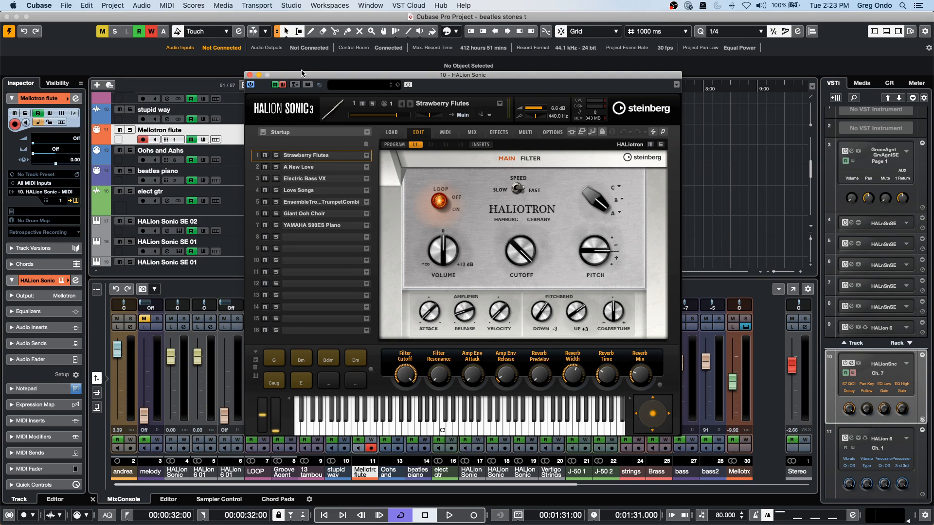
{"action": "left_click", "coordinate": [249, 75]}
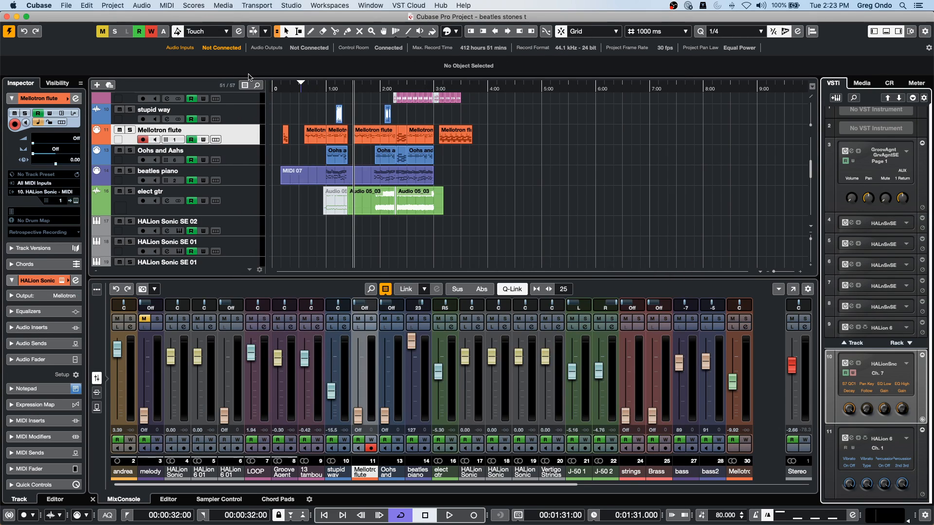
Examine the Steinberg UR24C latency and buffer size settings in Studio Setup, and close the dialogs.
{"action": "left_click", "coordinate": [311, 5]}
{"action": "mouse_move", "coordinate": [301, 6]}
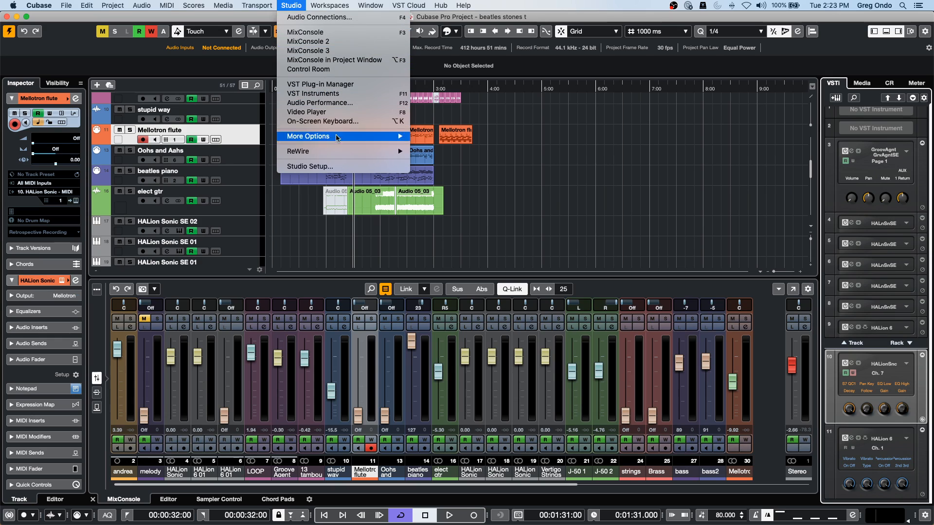
{"action": "left_click", "coordinate": [346, 166]}
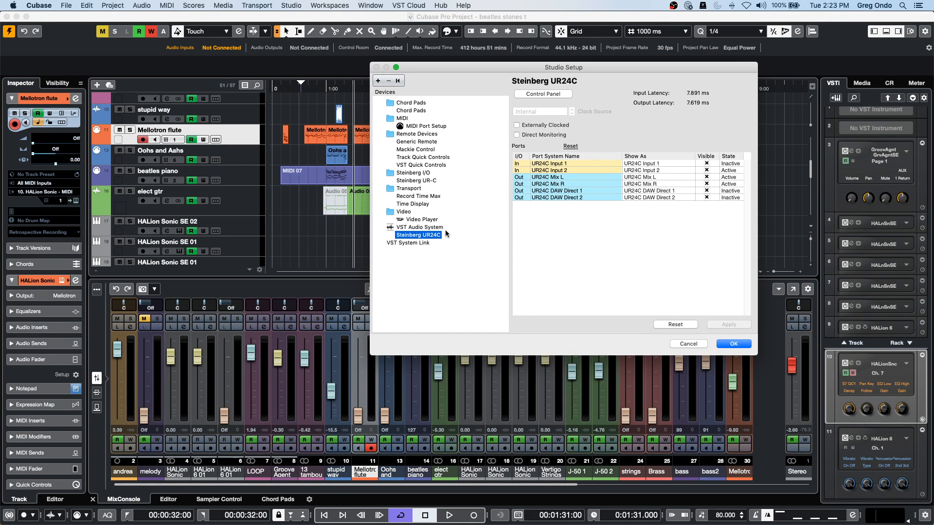
{"action": "left_click", "coordinate": [539, 94]}
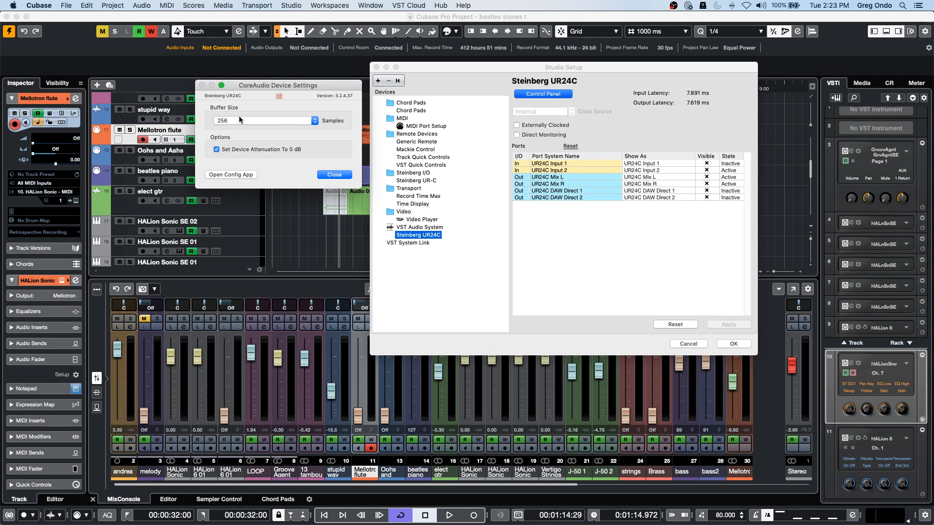
{"action": "left_click", "coordinate": [330, 175]}
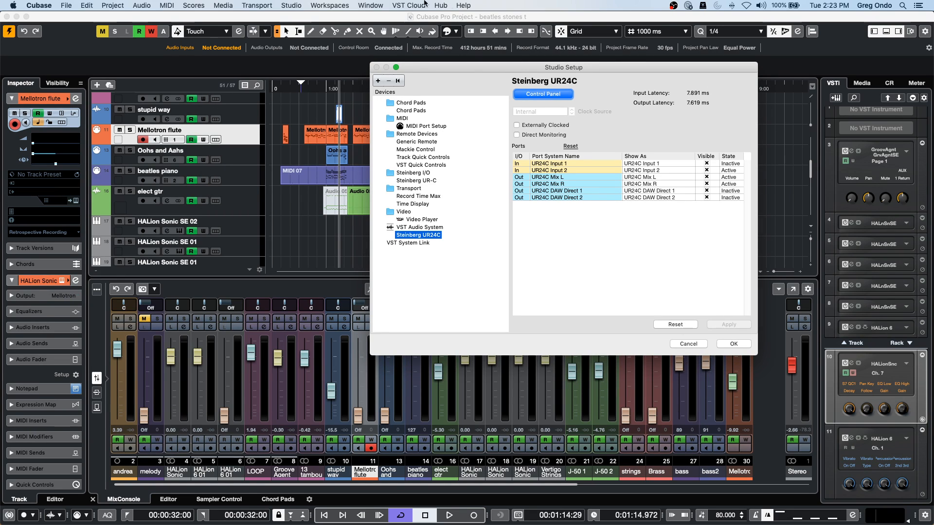
{"action": "left_click", "coordinate": [292, 6]}
{"action": "left_click", "coordinate": [294, 7]}
{"action": "left_click", "coordinate": [553, 97]}
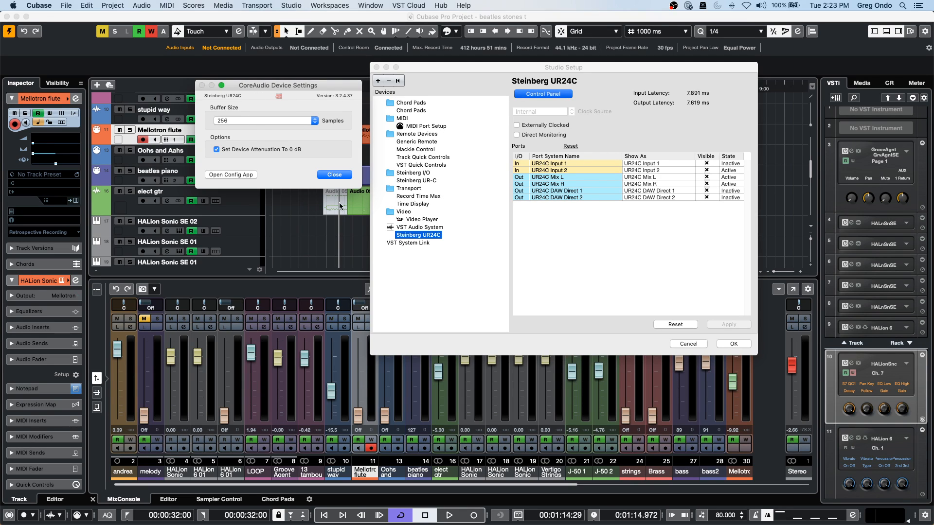
{"action": "left_click", "coordinate": [334, 175]}
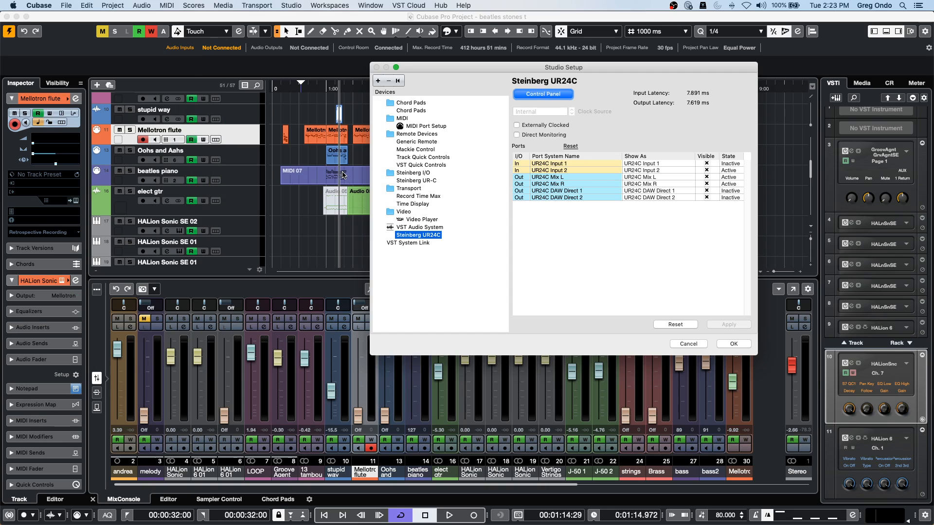
{"action": "left_click", "coordinate": [739, 344]}
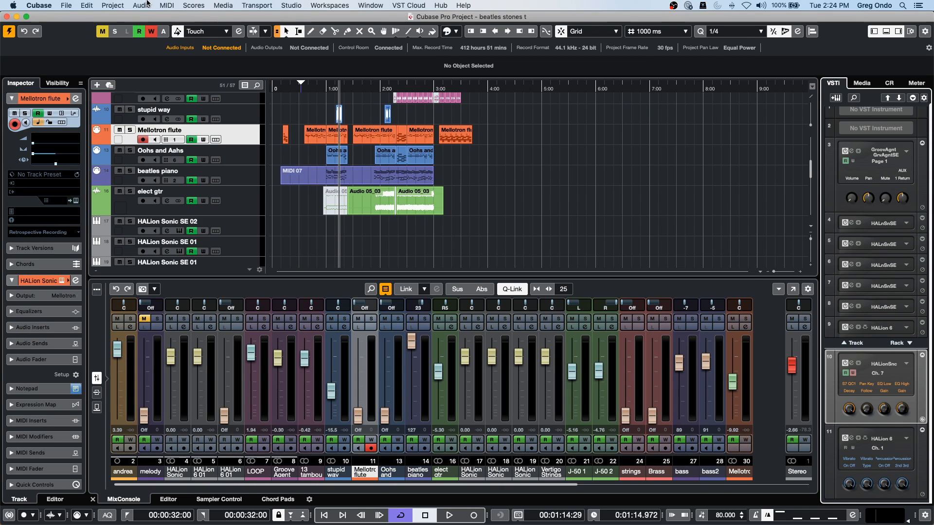
{"action": "left_click", "coordinate": [256, 6]}
{"action": "mouse_move", "coordinate": [291, 5]}
{"action": "left_click", "coordinate": [501, 202]}
Browse the REVerence presets on the FX 1-REVerence channel, and close the plug-in and channel settings.
{"action": "left_click_drag", "start_coordinate": [577, 485], "coordinate": [737, 484]}
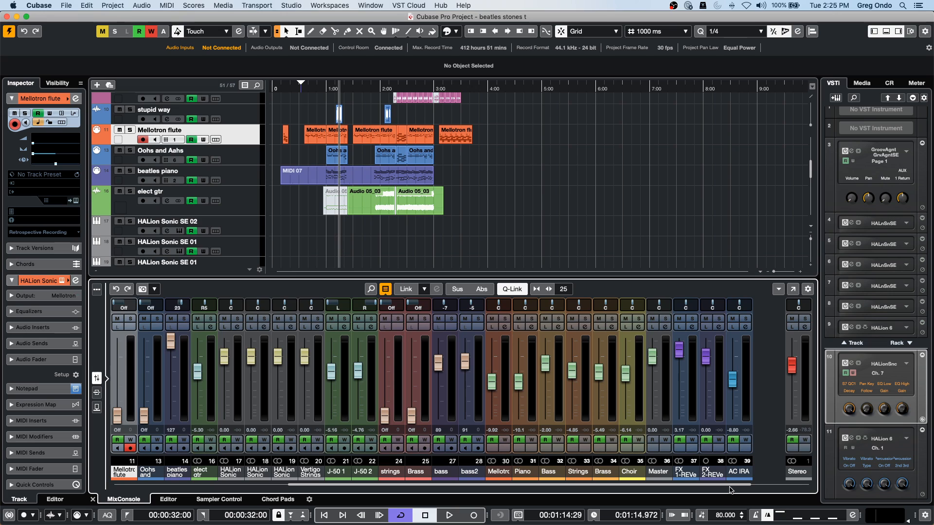
{"action": "left_click", "coordinate": [693, 329]}
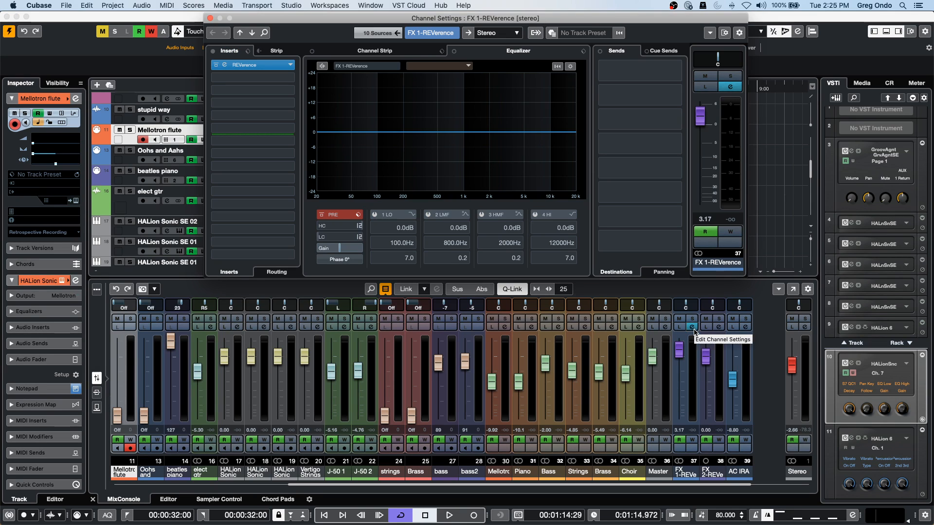
{"action": "double_click", "coordinate": [249, 66]}
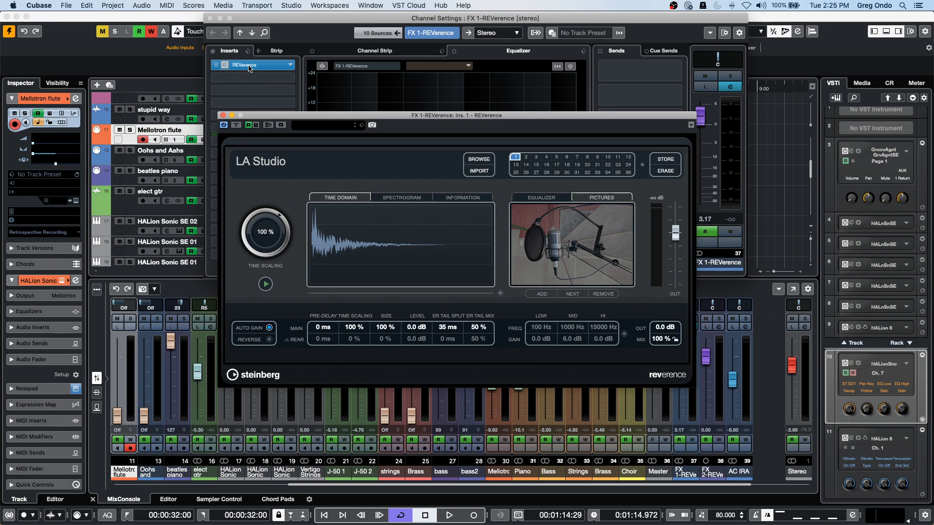
{"action": "left_click", "coordinate": [343, 128]}
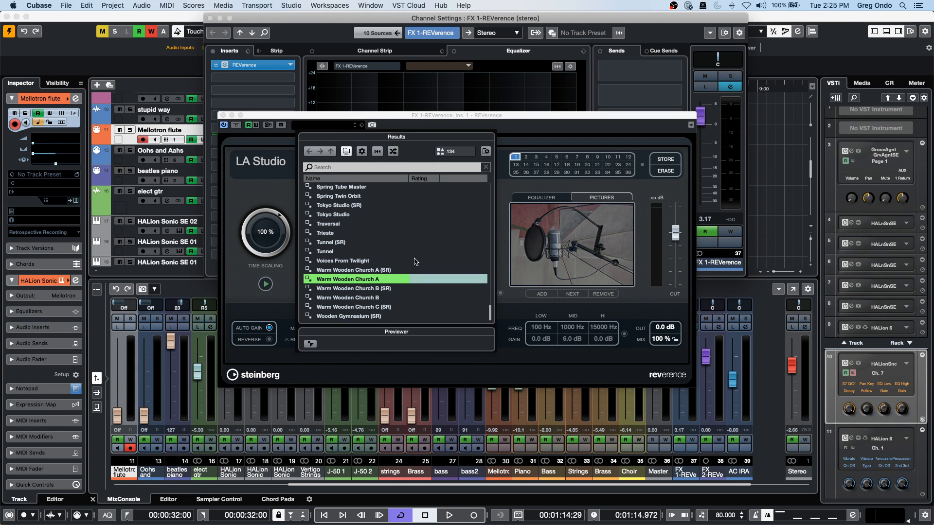
{"action": "scroll", "coordinate": [413, 261], "scroll_direction": "up", "scroll_amount": 2}
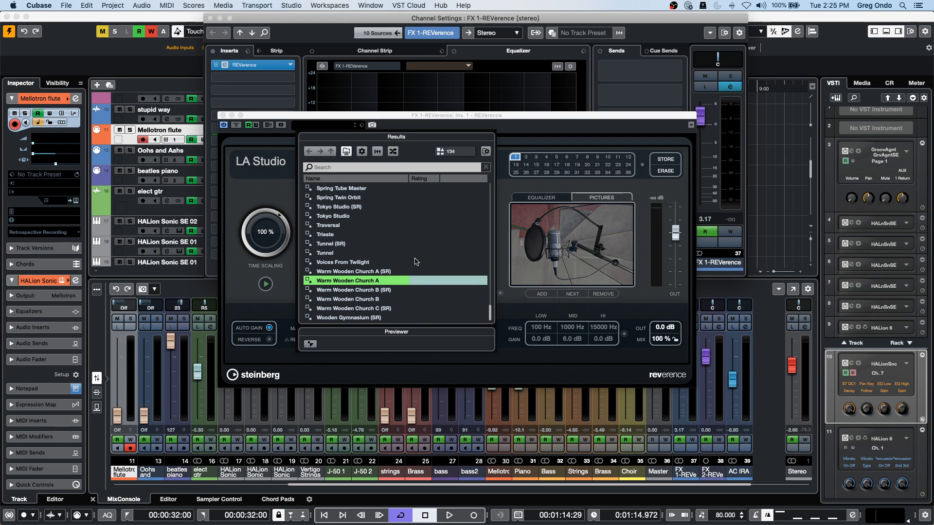
{"action": "scroll", "coordinate": [408, 258], "scroll_direction": "up", "scroll_amount": 4}
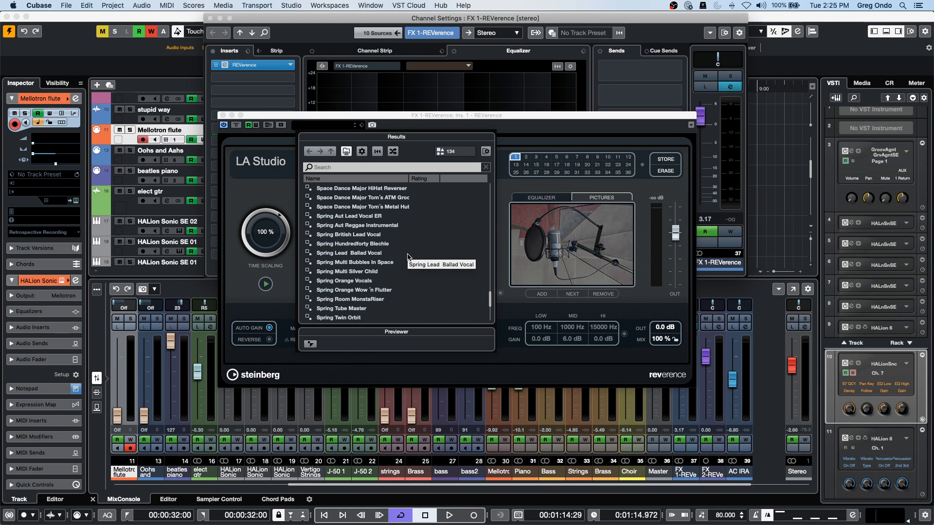
{"action": "scroll", "coordinate": [409, 257], "scroll_direction": "up", "scroll_amount": 10}
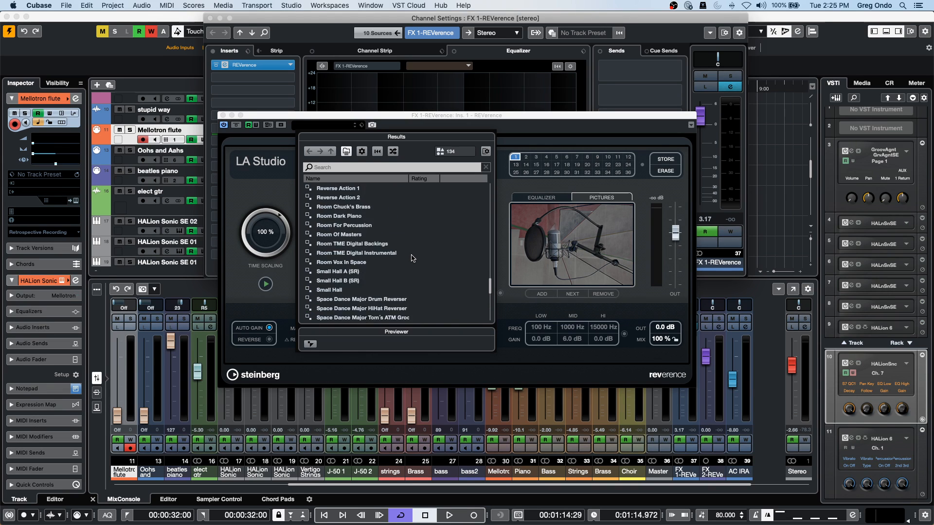
{"action": "scroll", "coordinate": [411, 258], "scroll_direction": "up", "scroll_amount": 1}
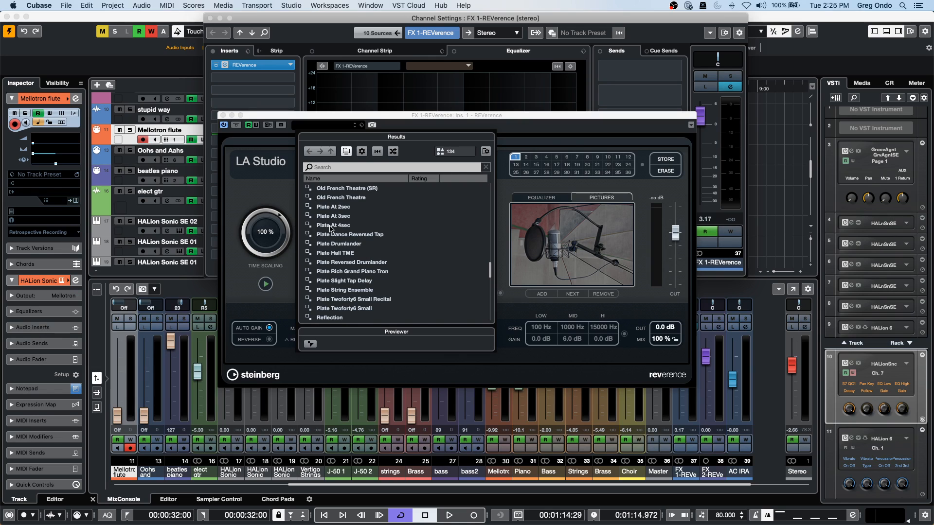
{"action": "left_click", "coordinate": [479, 121]}
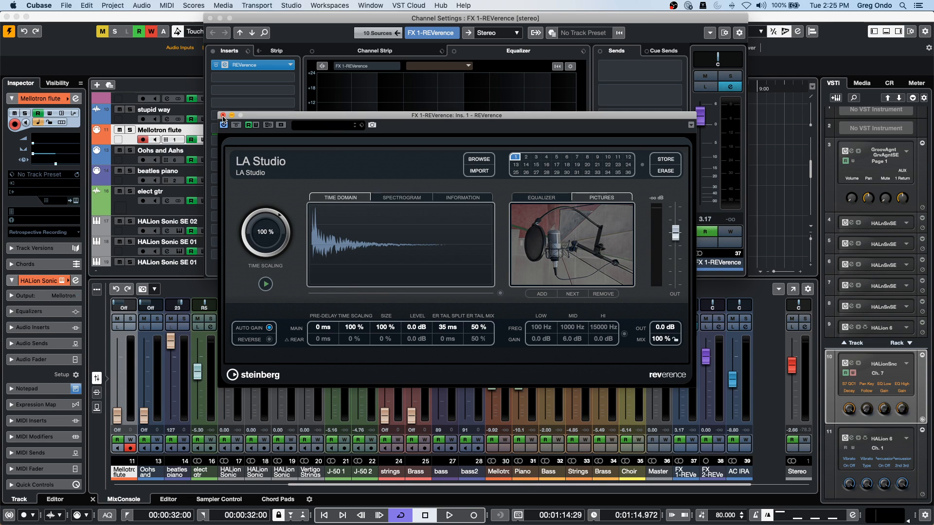
{"action": "left_click", "coordinate": [223, 115]}
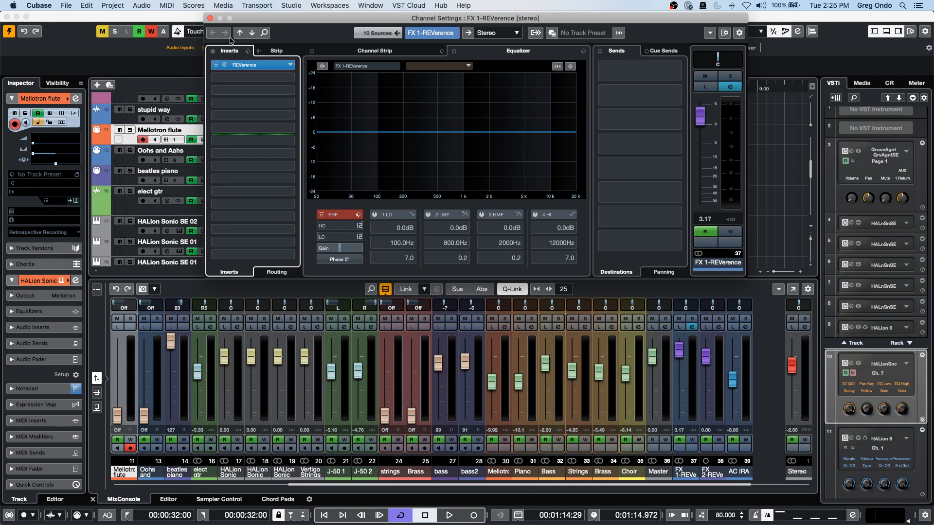
{"action": "left_click", "coordinate": [210, 18]}
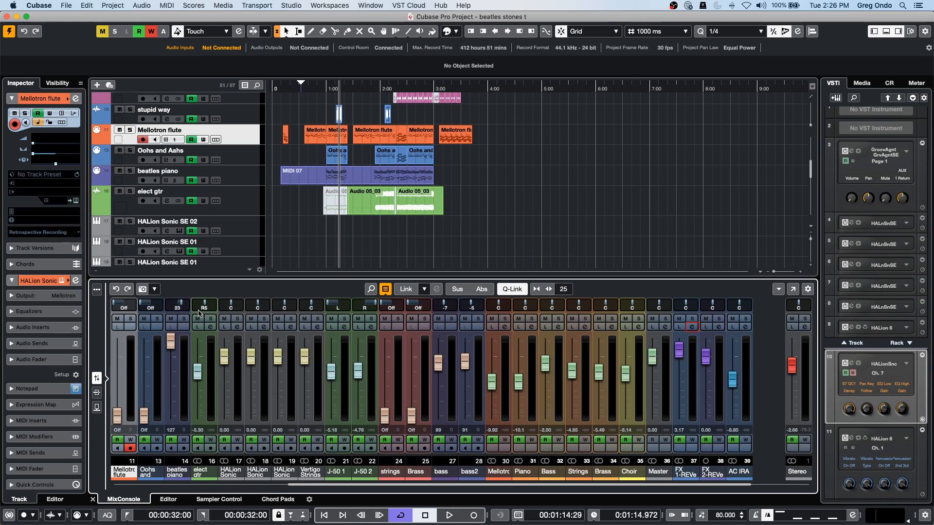
Hide the MixConsole toolbar and return the channels from the inserts view to the fader view.
{"action": "left_click", "coordinate": [97, 392]}
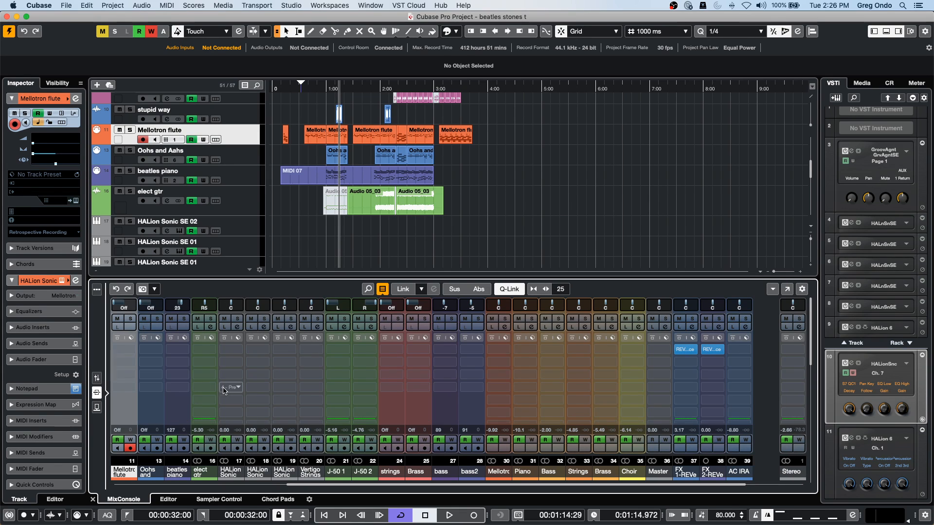
{"action": "left_click", "coordinate": [97, 291]}
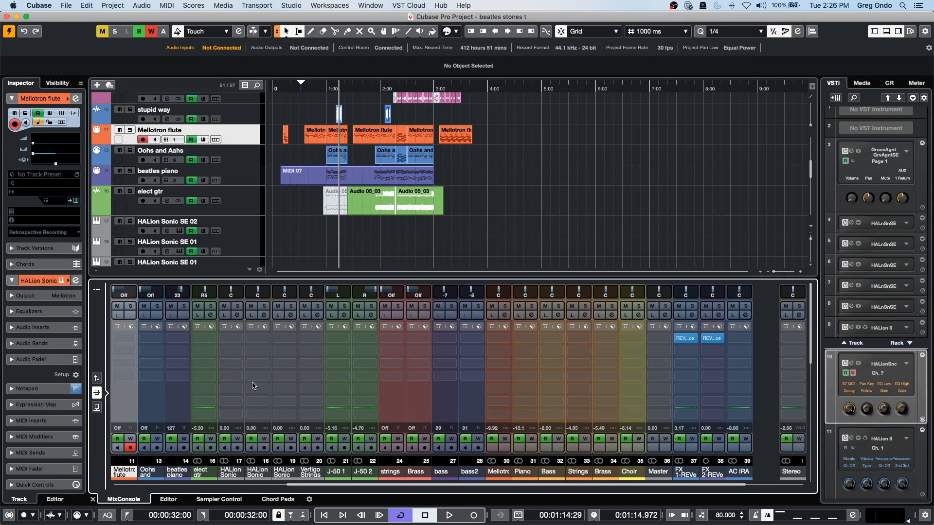
{"action": "left_click", "coordinate": [98, 378]}
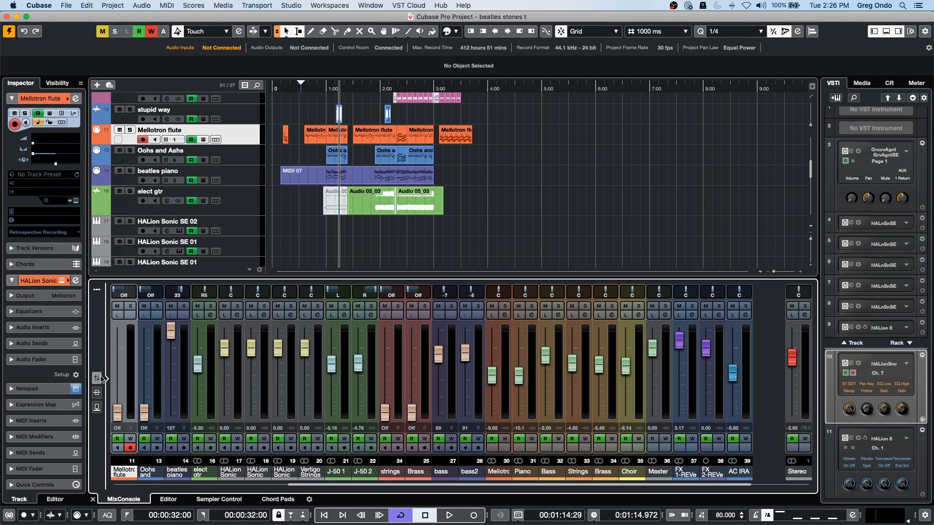
Try inserting the ModMachine delay in the first insert slot of the linked channels from elect gtr to Piano, and undo the insertion.
{"action": "left_click", "coordinate": [212, 387]}
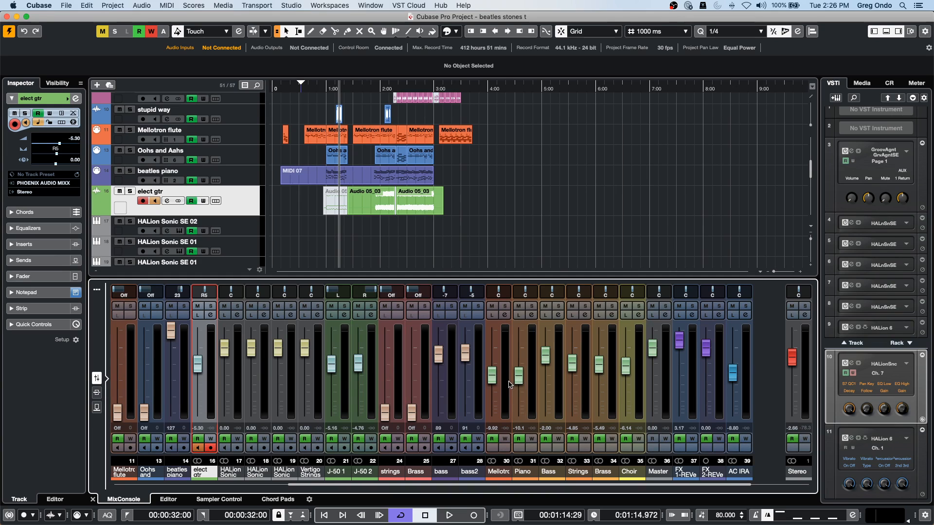
{"action": "left_click", "coordinate": [535, 393]}
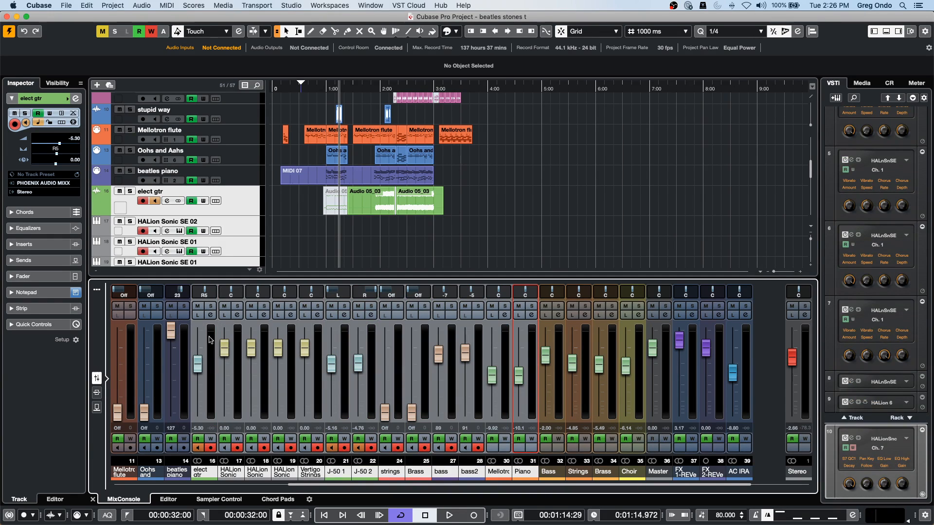
{"action": "left_click", "coordinate": [98, 394]}
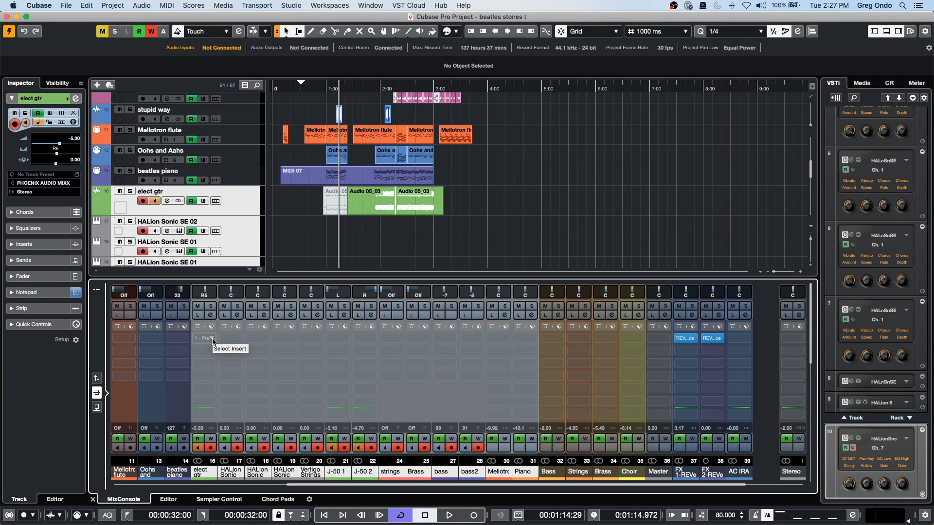
{"action": "left_click", "coordinate": [212, 340]}
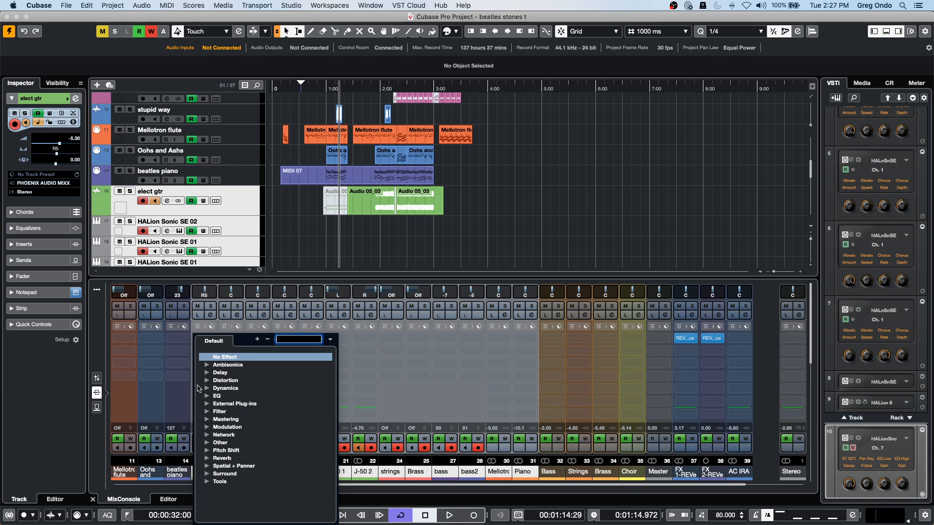
{"action": "left_click", "coordinate": [207, 373]}
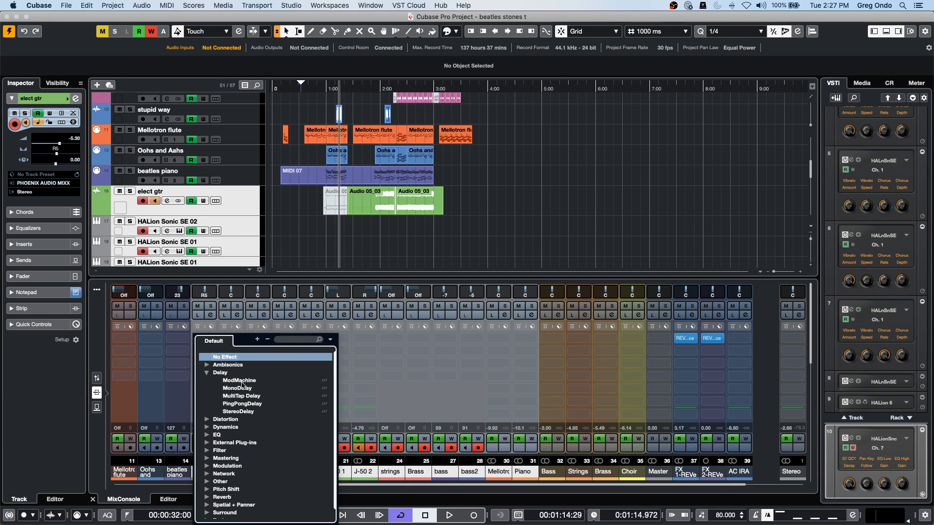
{"action": "left_click", "coordinate": [245, 381]}
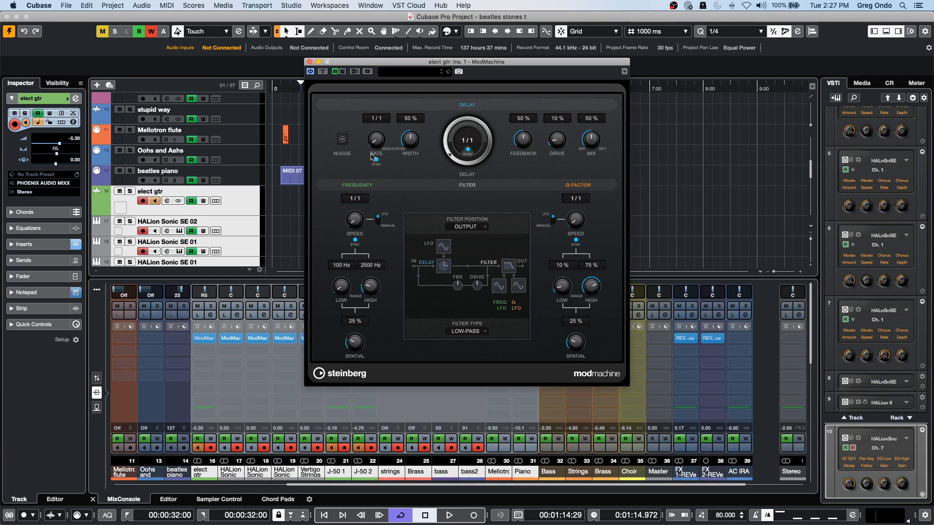
{"action": "left_click", "coordinate": [310, 62]}
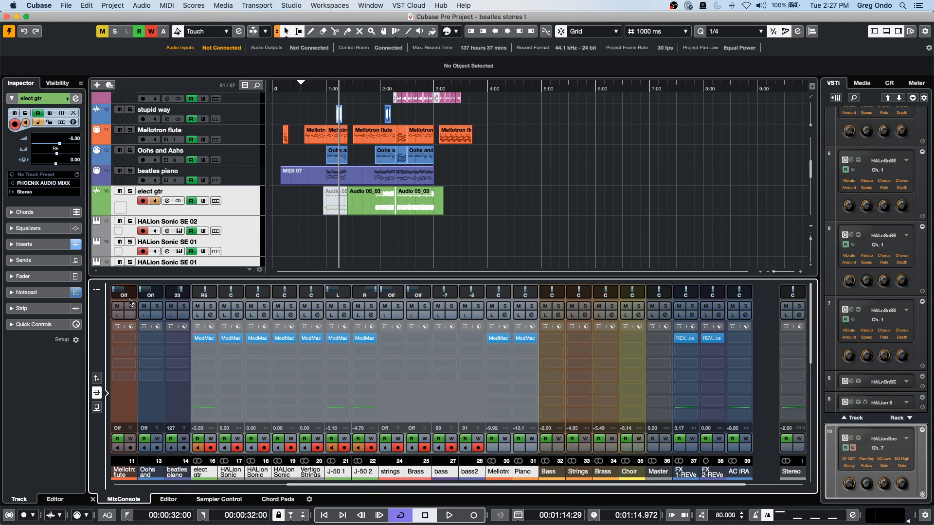
{"action": "key", "text": "alt+z"}
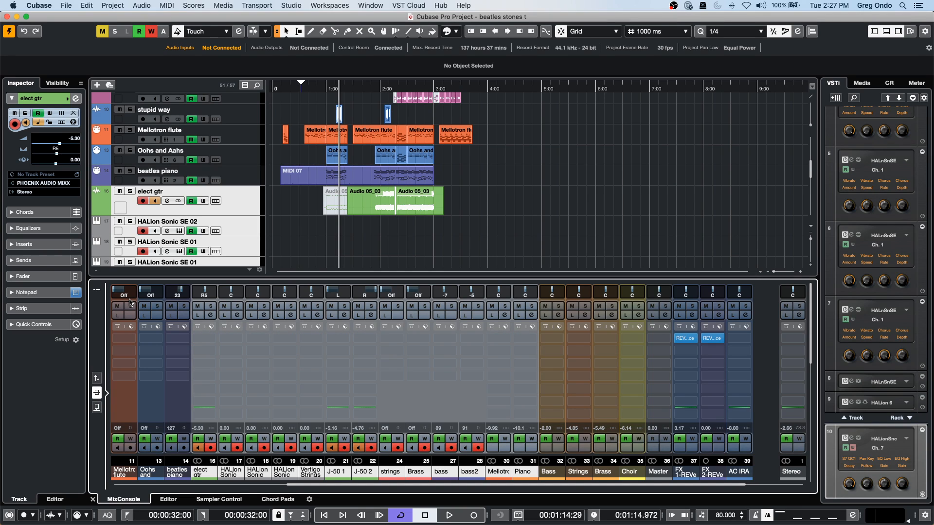
Return the MixConsole channels to the fader view and open the recent project bicycle.cpr.
{"action": "left_click", "coordinate": [95, 379]}
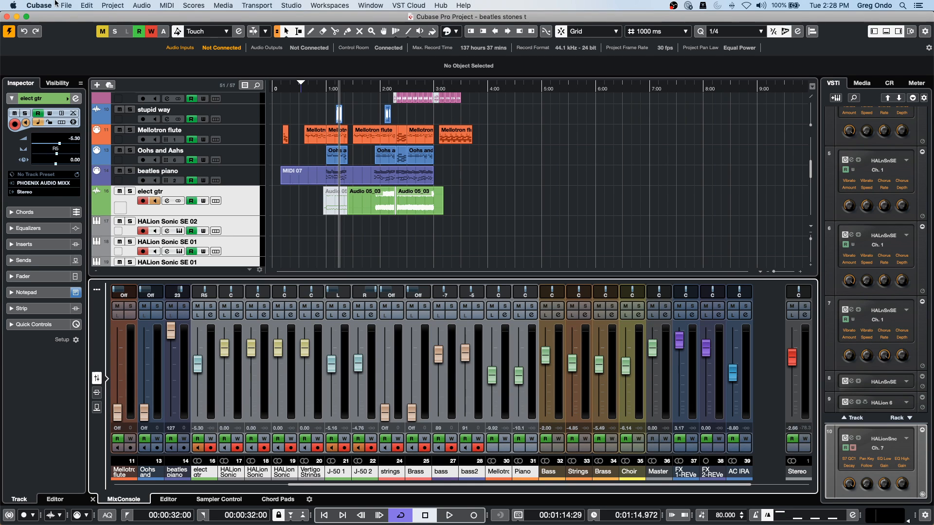
{"action": "left_click", "coordinate": [79, 5]}
{"action": "mouse_move", "coordinate": [66, 4]}
{"action": "mouse_move", "coordinate": [97, 188]}
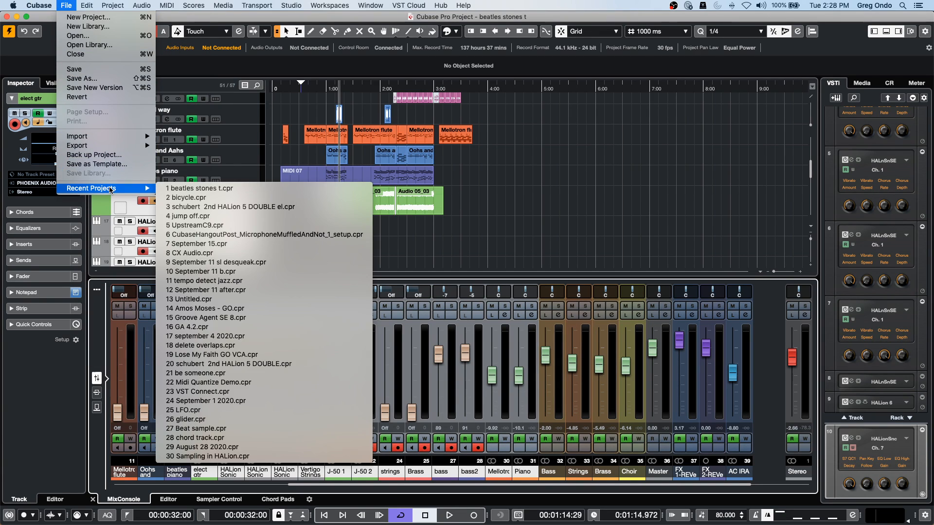
{"action": "left_click", "coordinate": [244, 197]}
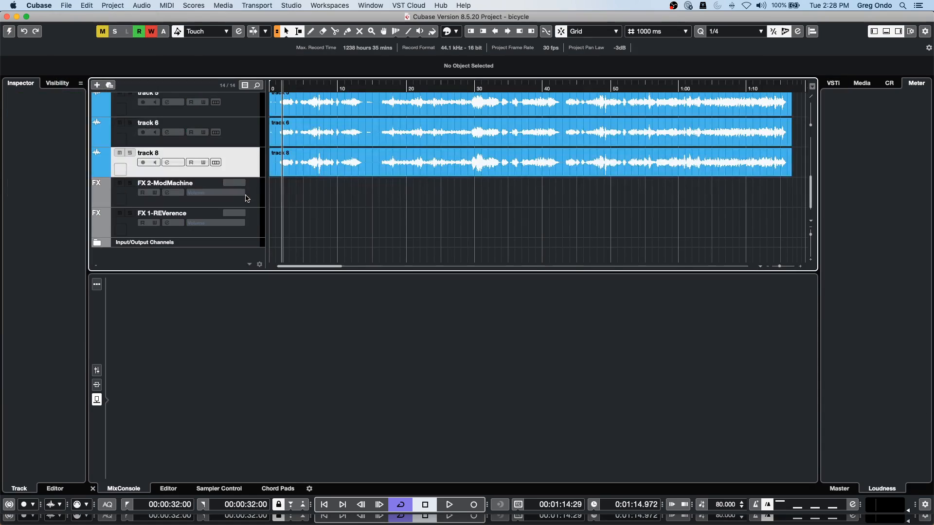
{"action": "scroll", "coordinate": [406, 229], "scroll_direction": "down", "scroll_amount": 1}
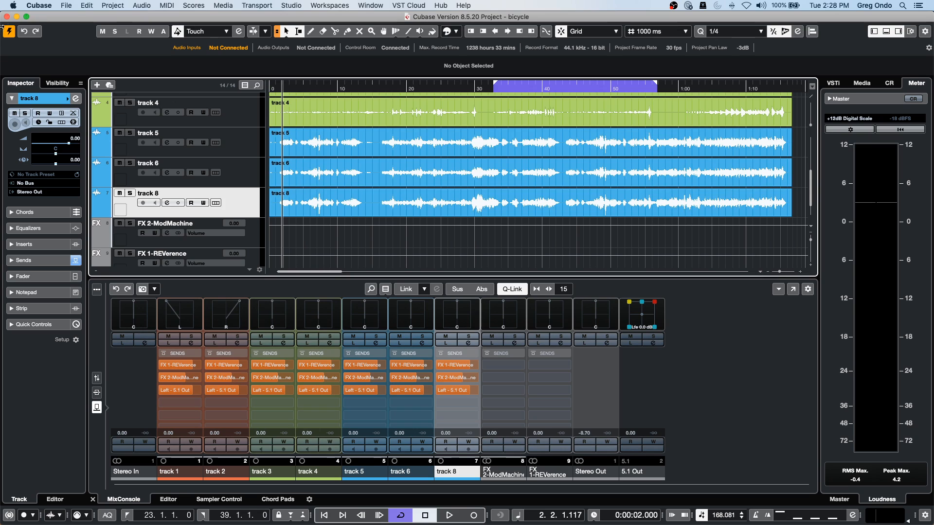
Revert the bicycle project to its previously saved version and show the channel faders instead of the sends.
{"action": "left_click", "coordinate": [65, 5]}
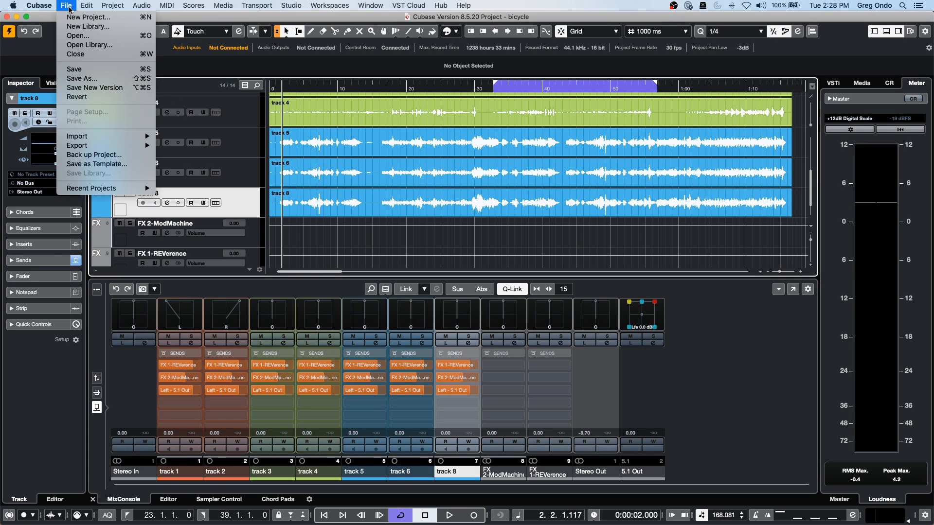
{"action": "left_click", "coordinate": [101, 99]}
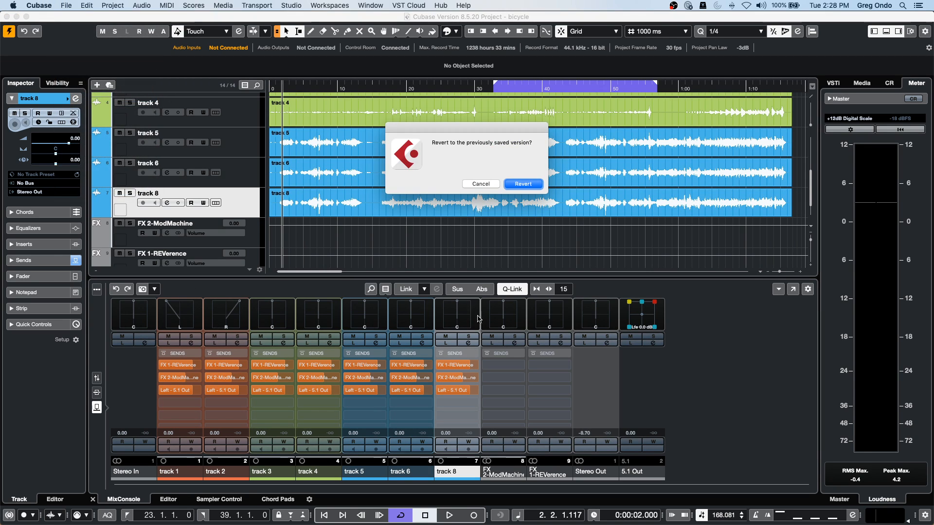
{"action": "left_click", "coordinate": [524, 192]}
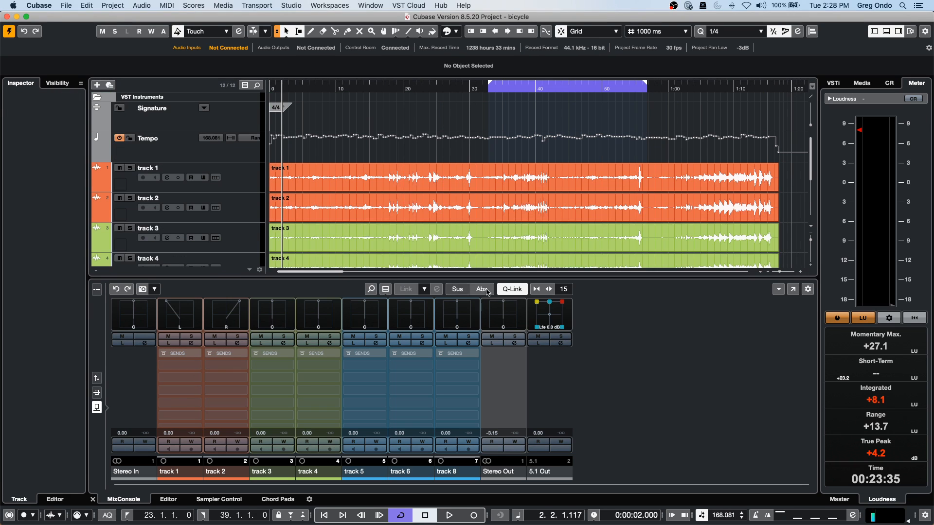
{"action": "left_click", "coordinate": [97, 378]}
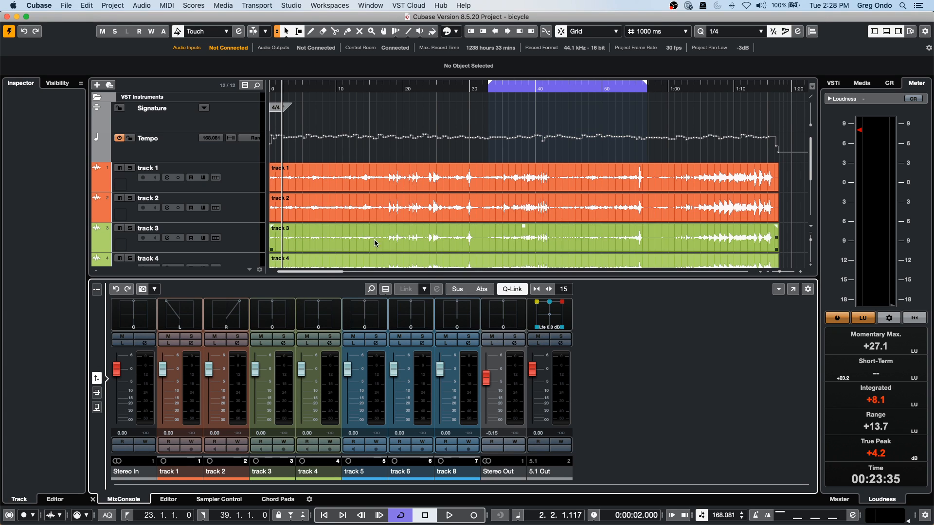
Remove the 5.1 Out bus from the output Audio Connections, and close the connections window.
{"action": "left_click", "coordinate": [291, 5]}
{"action": "left_click", "coordinate": [304, 16]}
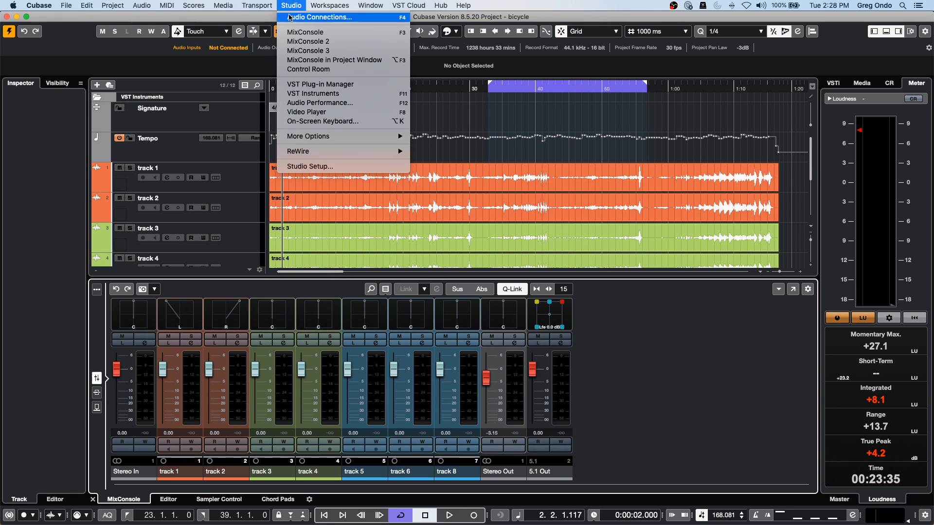
{"action": "left_click", "coordinate": [246, 248]}
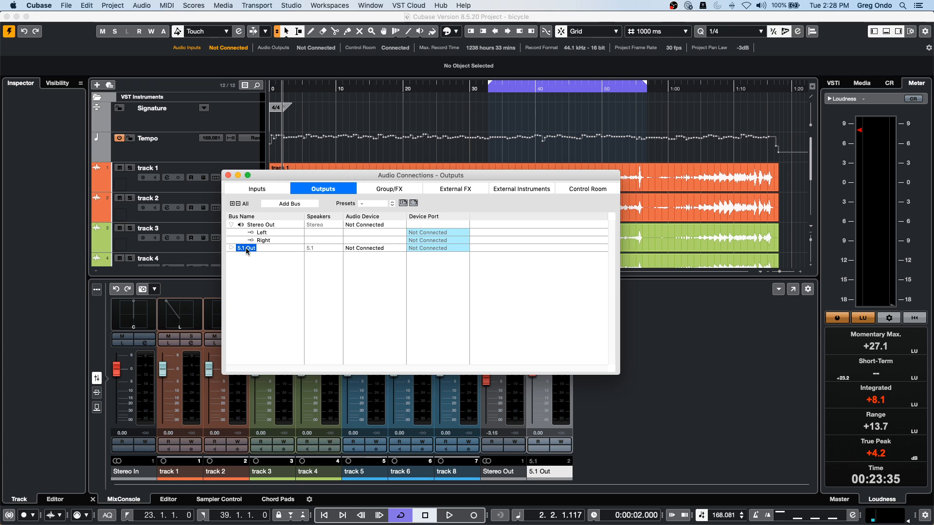
{"action": "left_click_drag", "start_coordinate": [418, 177], "coordinate": [659, 56]}
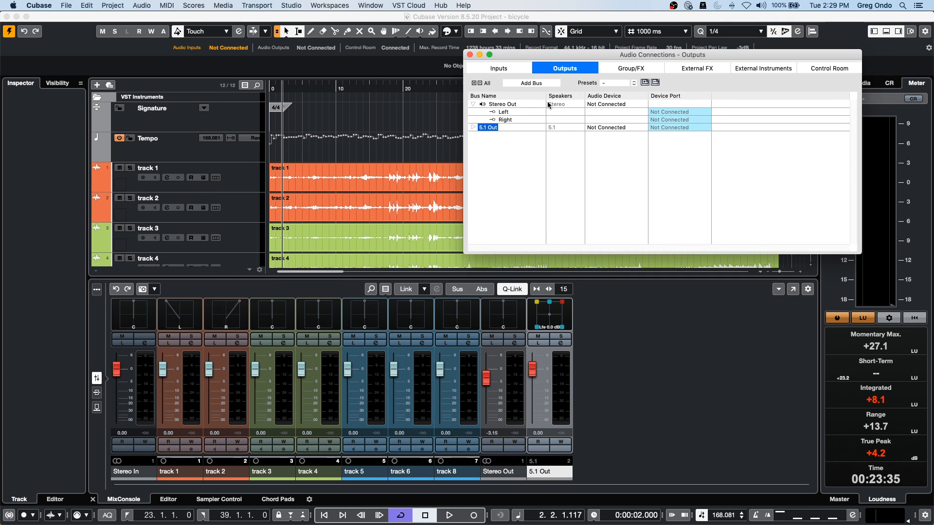
{"action": "right_click", "coordinate": [482, 126]}
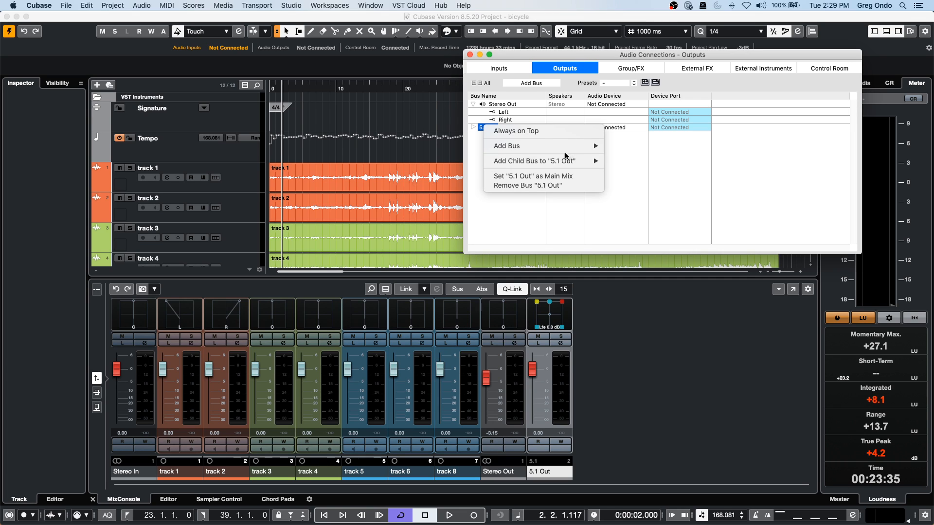
{"action": "left_click", "coordinate": [544, 186]}
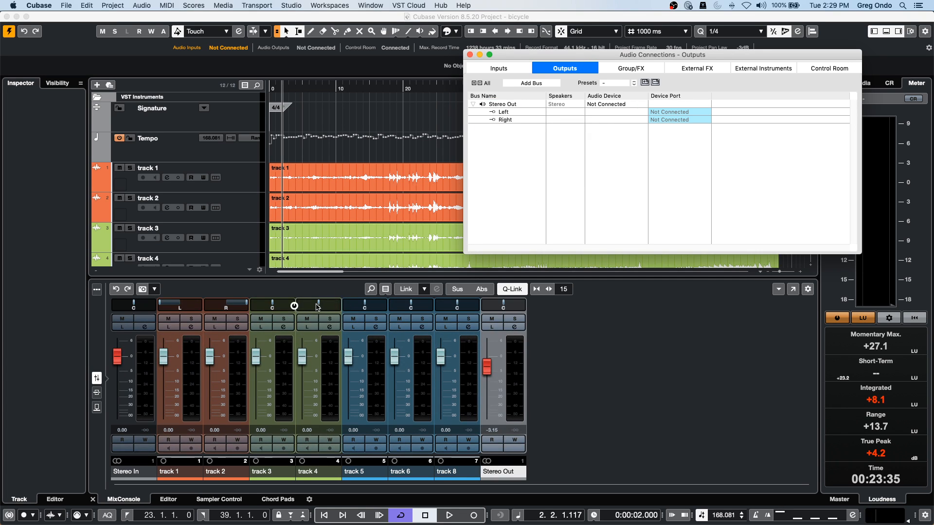
{"action": "left_click", "coordinate": [470, 55]}
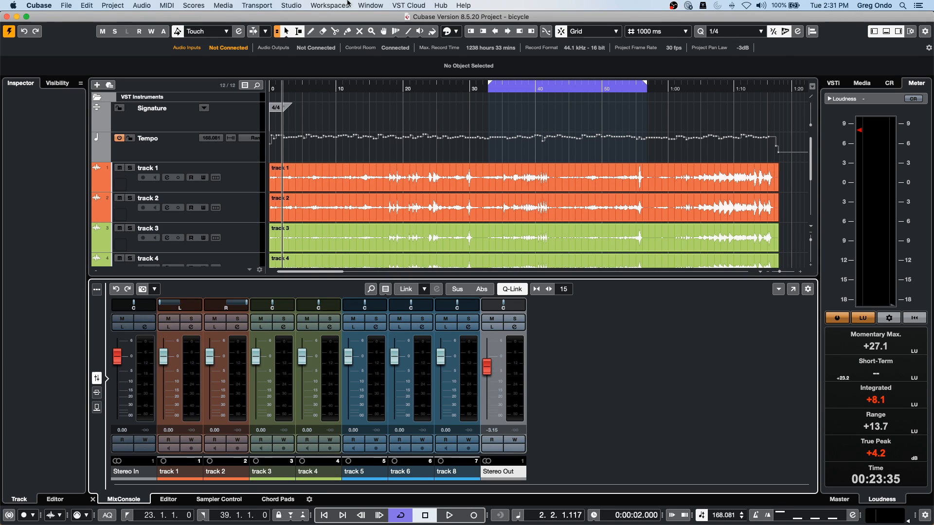
Create a new empty project in the September 11 2020 folder.
{"action": "left_click", "coordinate": [69, 6]}
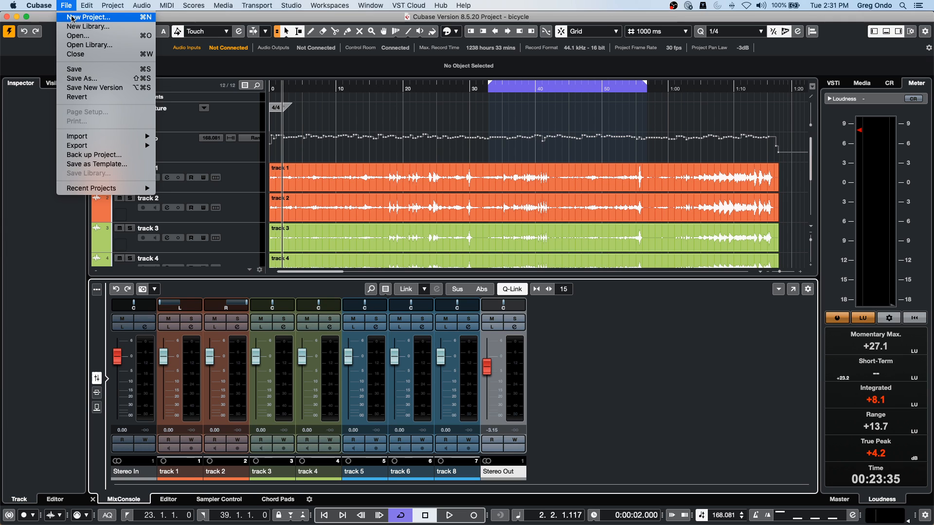
{"action": "left_click", "coordinate": [72, 17]}
{"action": "left_click", "coordinate": [736, 396]}
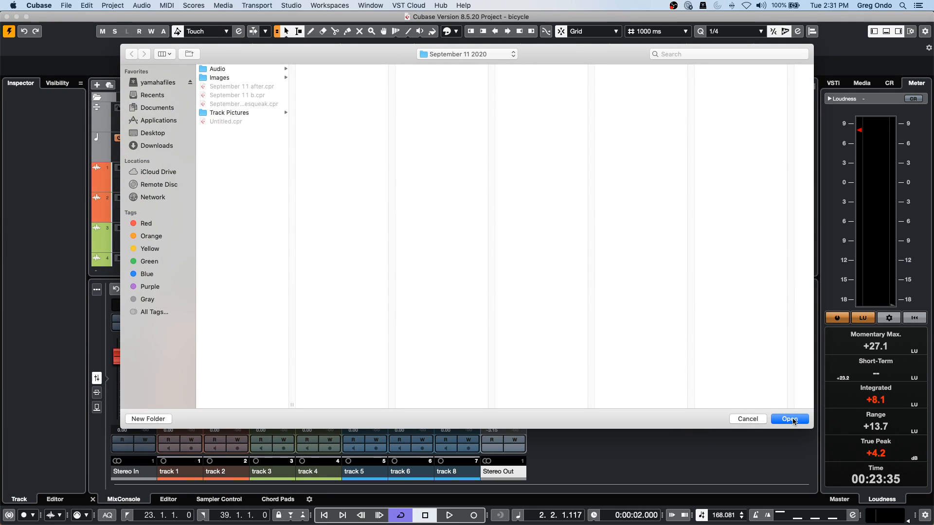
{"action": "left_click", "coordinate": [790, 419]}
{"action": "right_click", "coordinate": [234, 148]}
{"action": "left_click", "coordinate": [258, 147]}
{"action": "left_click", "coordinate": [67, 6]}
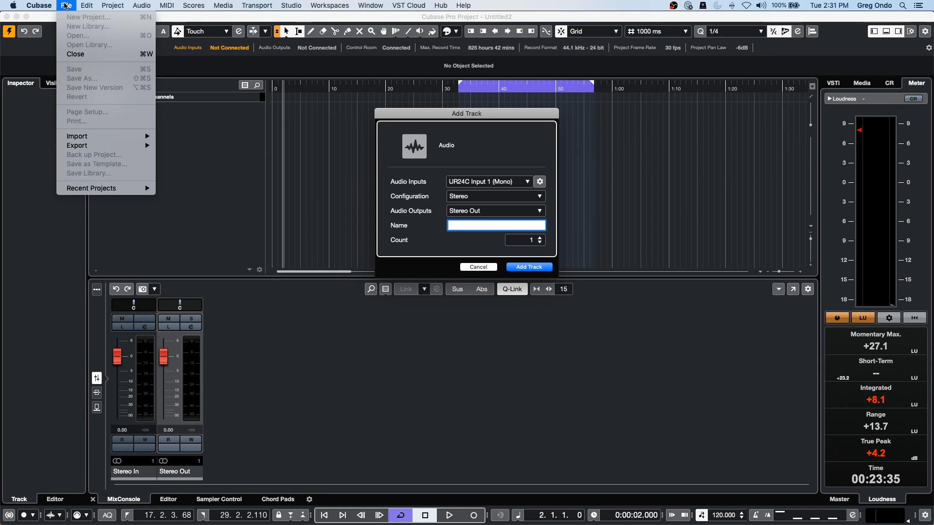
{"action": "mouse_move", "coordinate": [116, 188]}
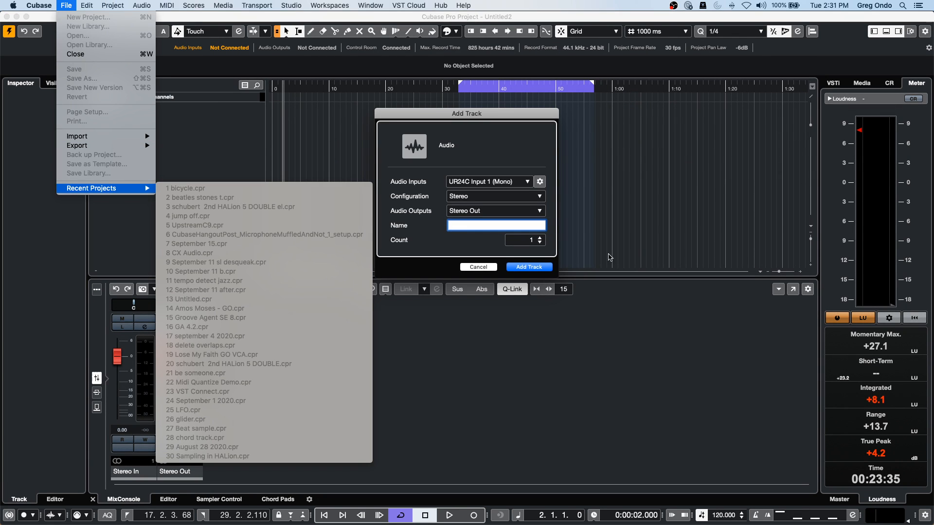
{"action": "left_click", "coordinate": [485, 271]}
{"action": "left_click", "coordinate": [479, 268]}
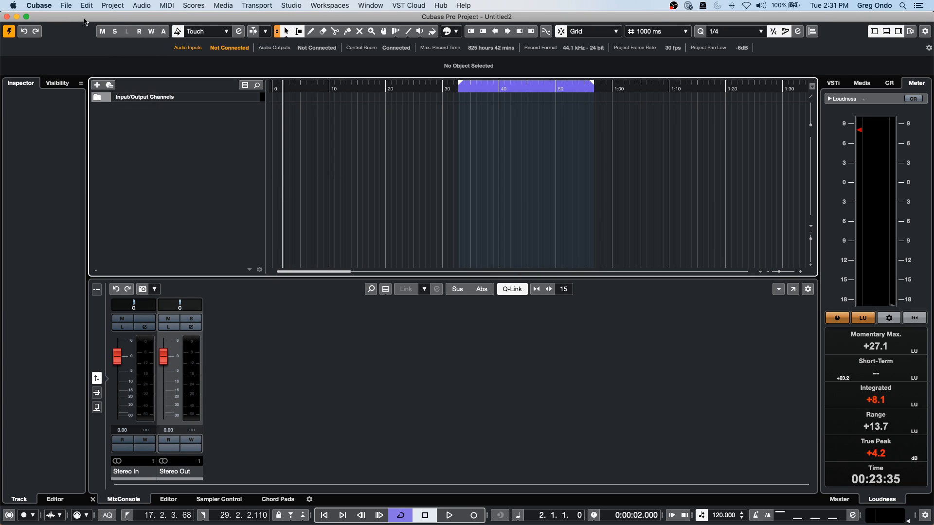
Open the recent project jump off.cpr, activate it with the E.Piano track selected, and close the Groove Agent SE window.
{"action": "left_click", "coordinate": [68, 6]}
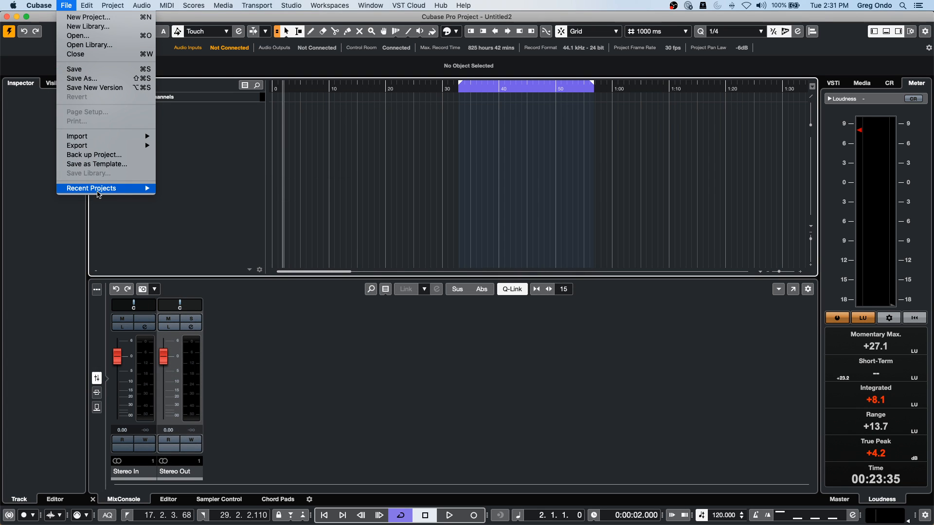
{"action": "mouse_move", "coordinate": [99, 193]}
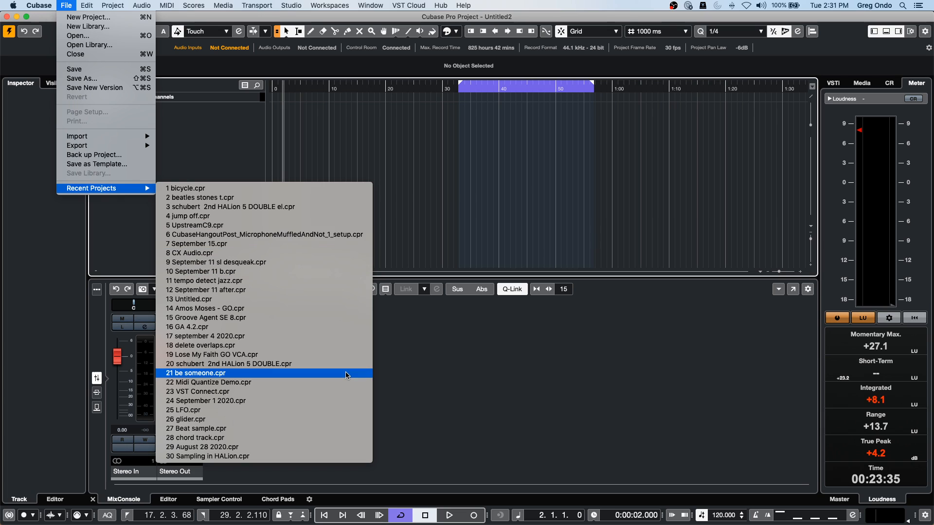
{"action": "left_click", "coordinate": [344, 222]}
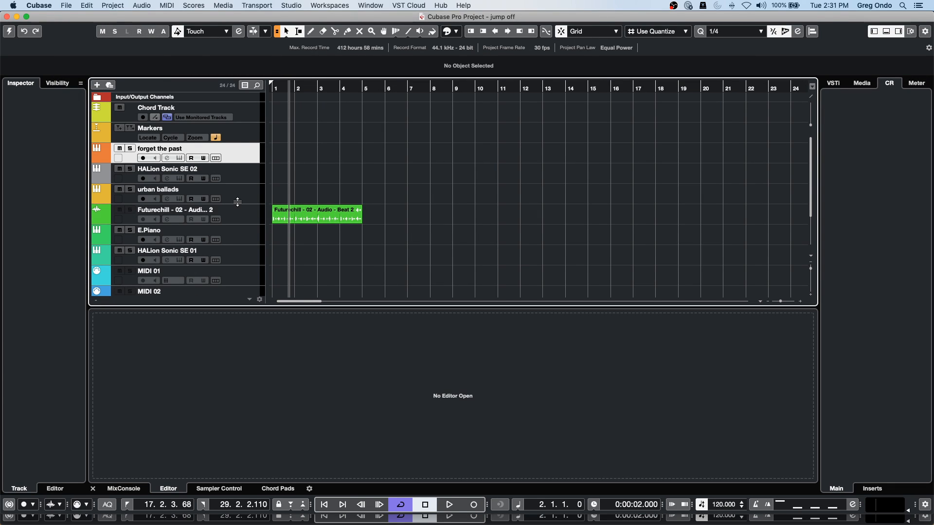
{"action": "left_click", "coordinate": [249, 238]}
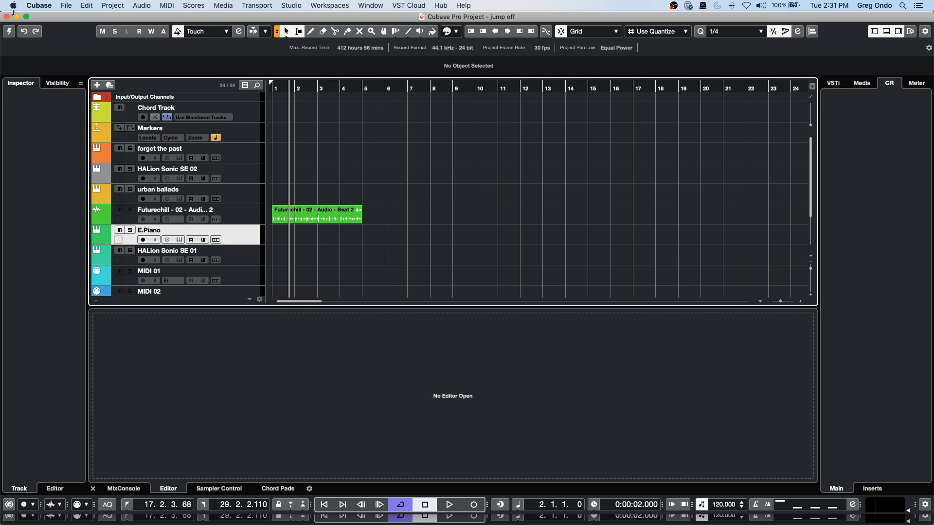
{"action": "left_click", "coordinate": [12, 34]}
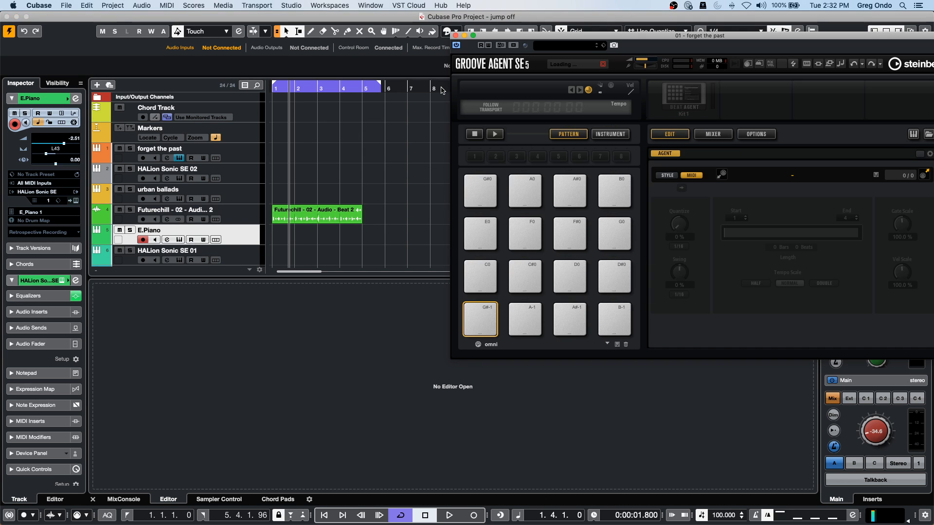
{"action": "left_click", "coordinate": [456, 36]}
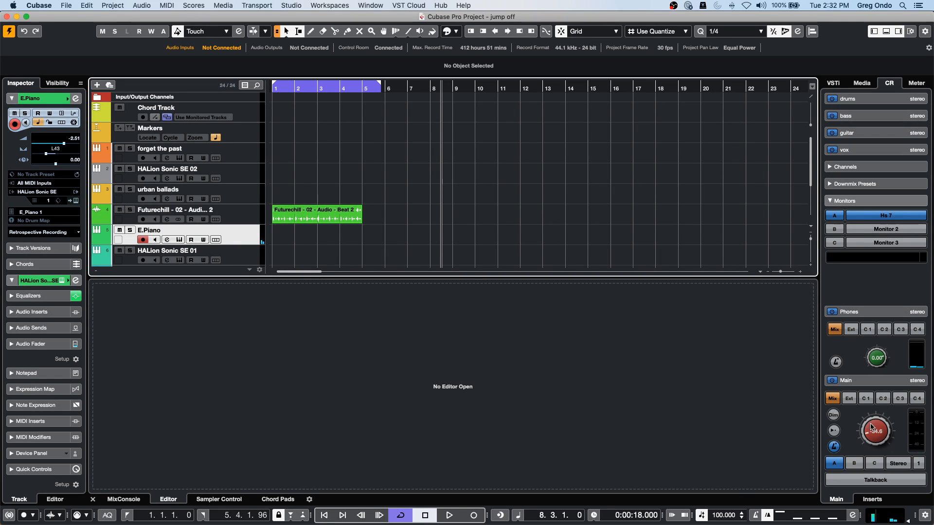
Raise the Control Room main level to 6.02 and record a MIDI part on the E.Piano track from bar 8.
{"action": "left_click_drag", "start_coordinate": [870, 425], "coordinate": [898, 329]}
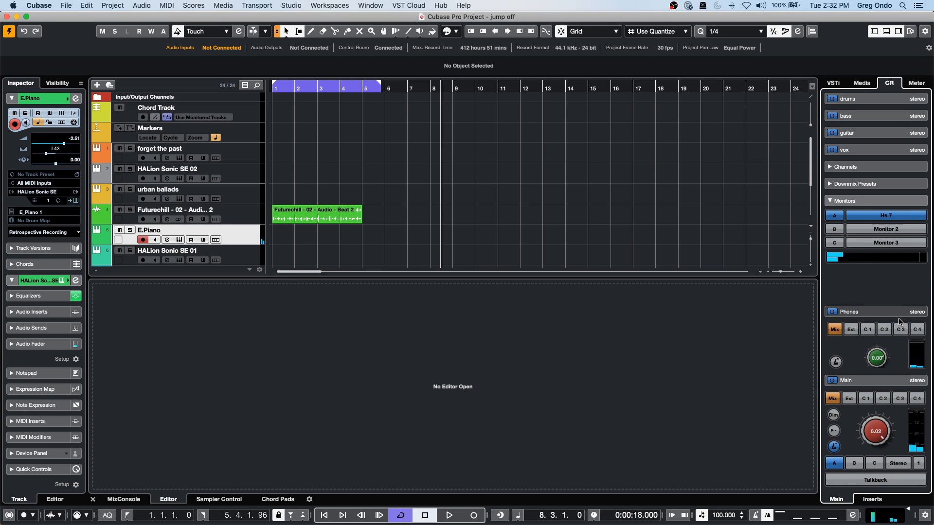
{"action": "left_click", "coordinate": [474, 516]}
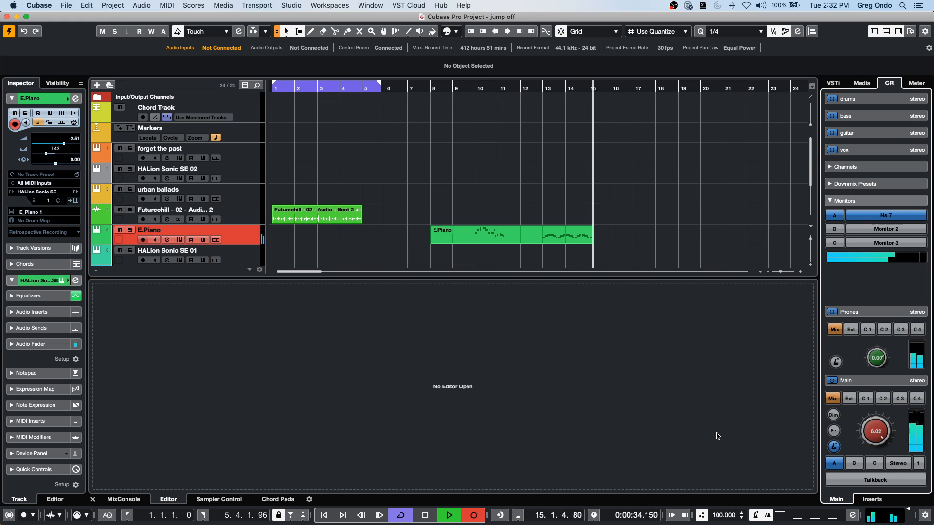
{"action": "key", "text": "space"}
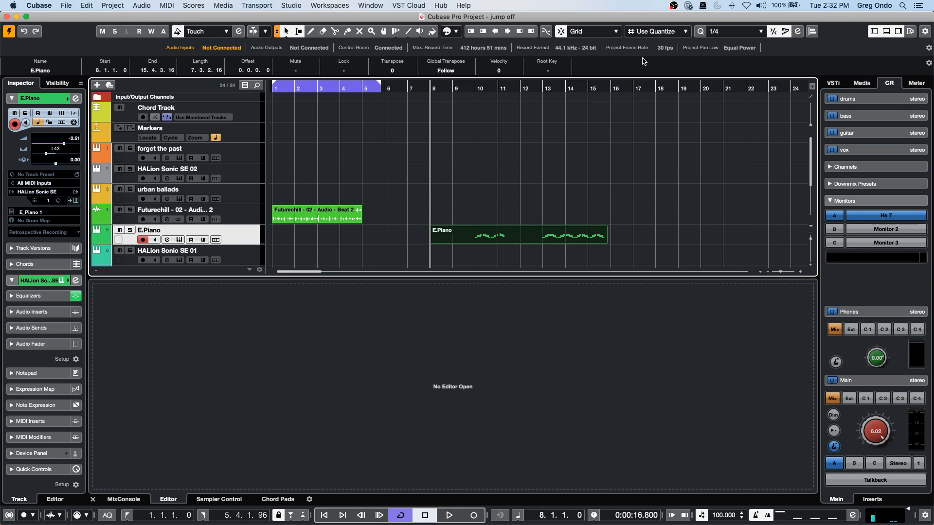
Set the quantize preset to 1/8 Triplet.
{"action": "left_click", "coordinate": [738, 33]}
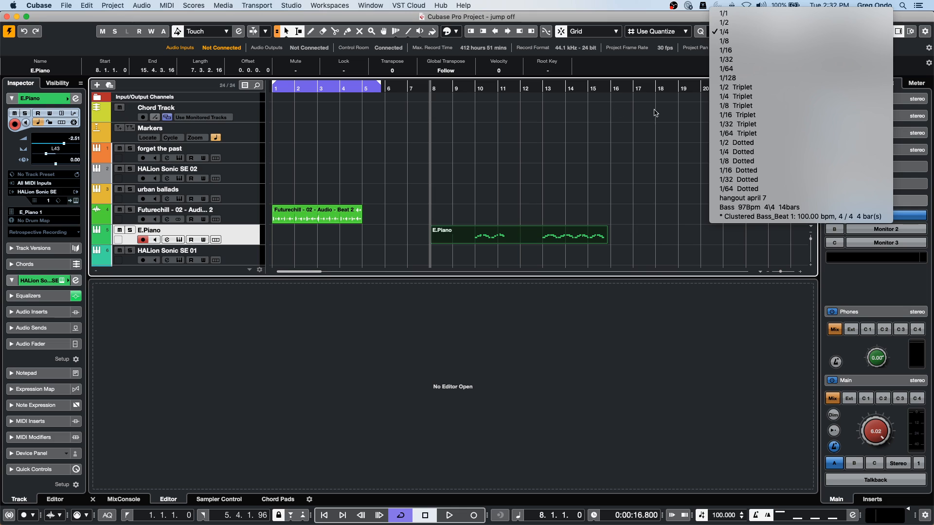
{"action": "left_click", "coordinate": [646, 141]}
{"action": "left_click", "coordinate": [755, 31]}
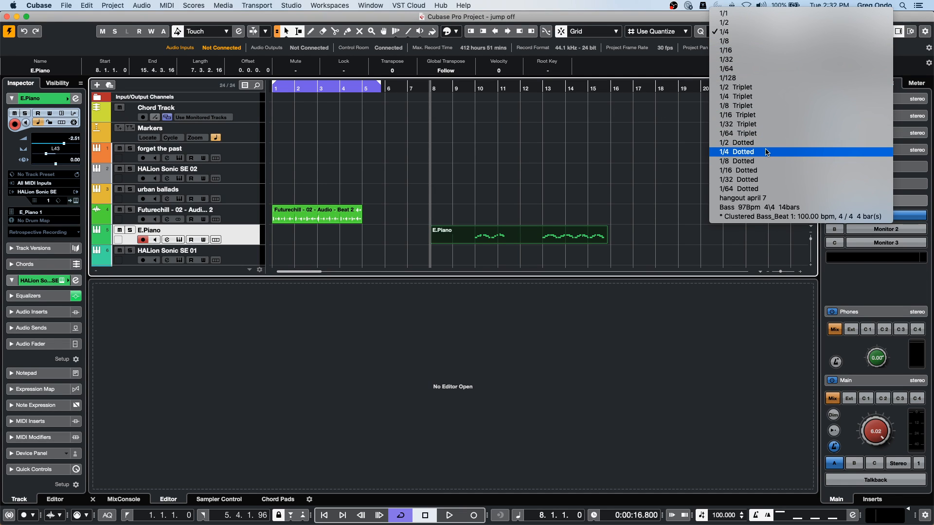
{"action": "left_click", "coordinate": [772, 107]}
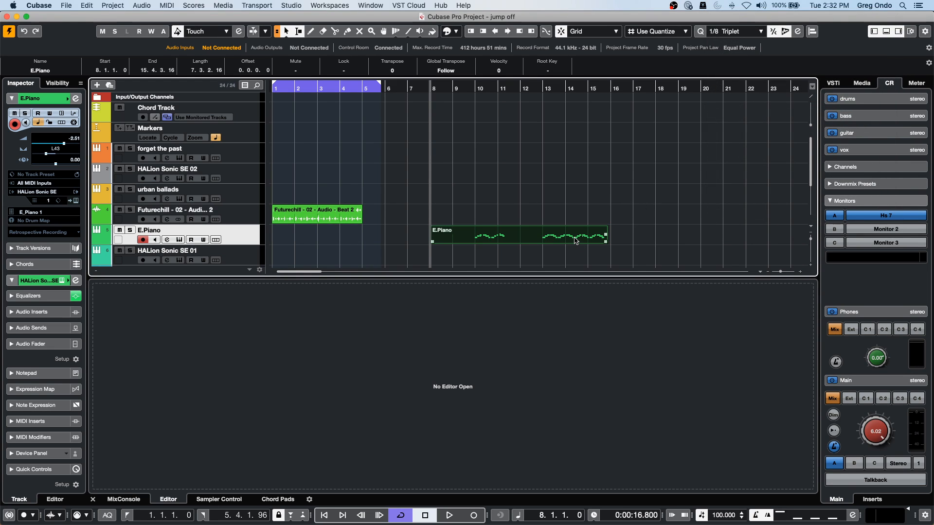
Play back the recorded E.Piano part from bar 13, and stop playback.
{"action": "left_click", "coordinate": [547, 91]}
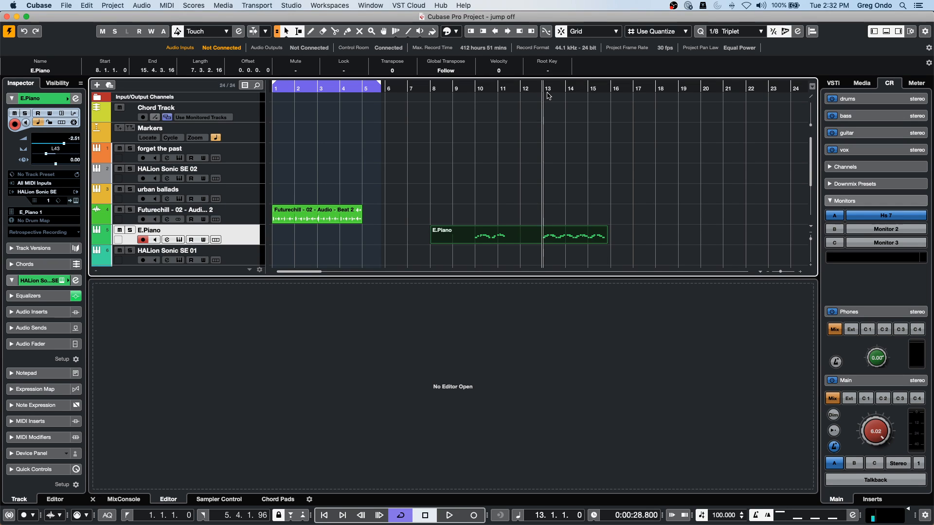
{"action": "key", "text": "space"}
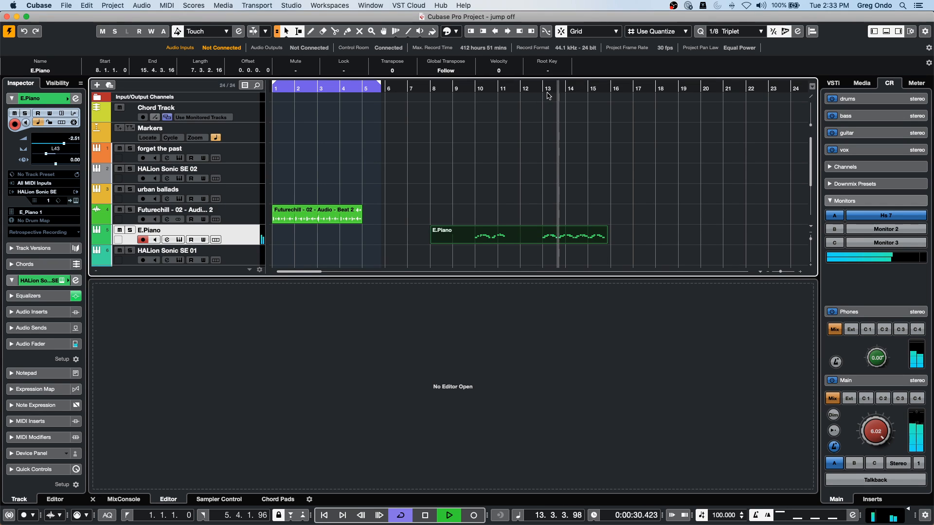
{"action": "key", "text": "space"}
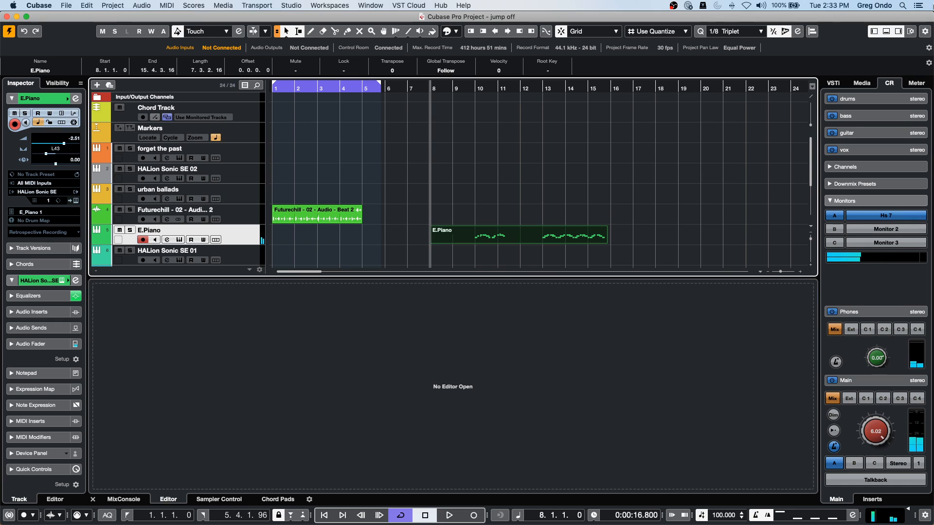
Look through the quantize presets and the saved key command presets, and close the Key Commands window without changing anything.
{"action": "left_click", "coordinate": [745, 32]}
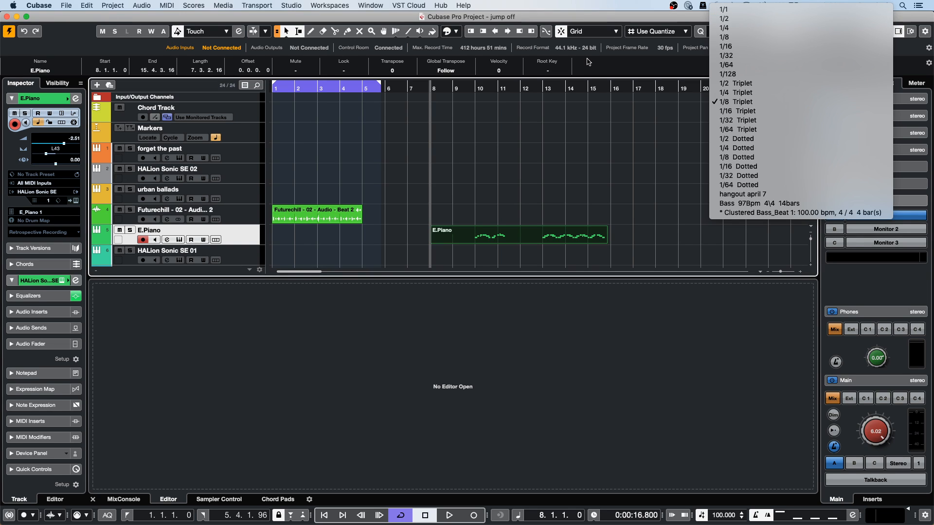
{"action": "left_click", "coordinate": [88, 6]}
{"action": "left_click", "coordinate": [88, 6]}
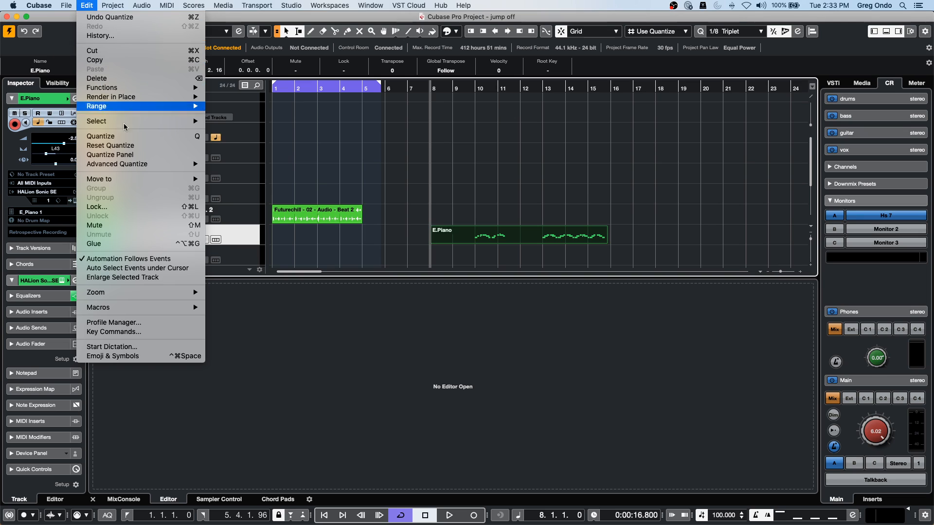
{"action": "left_click", "coordinate": [159, 334]}
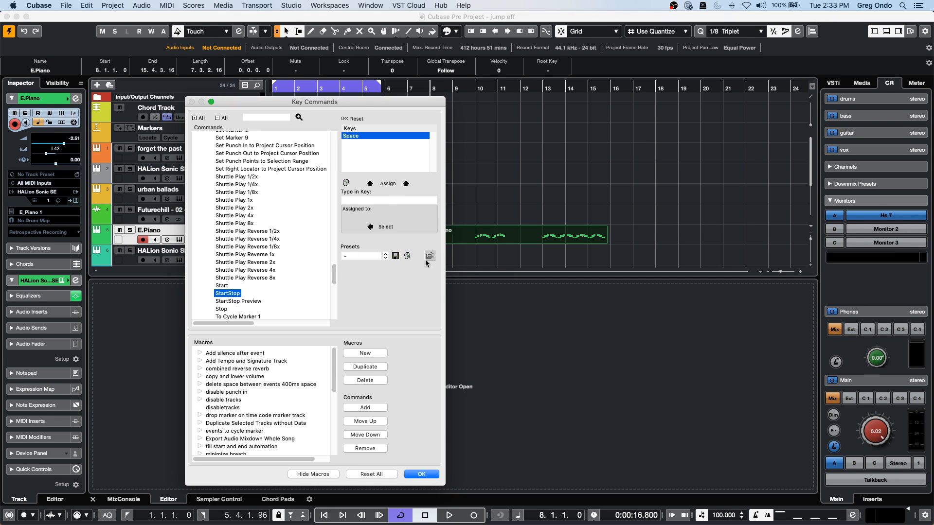
{"action": "left_click", "coordinate": [384, 260]}
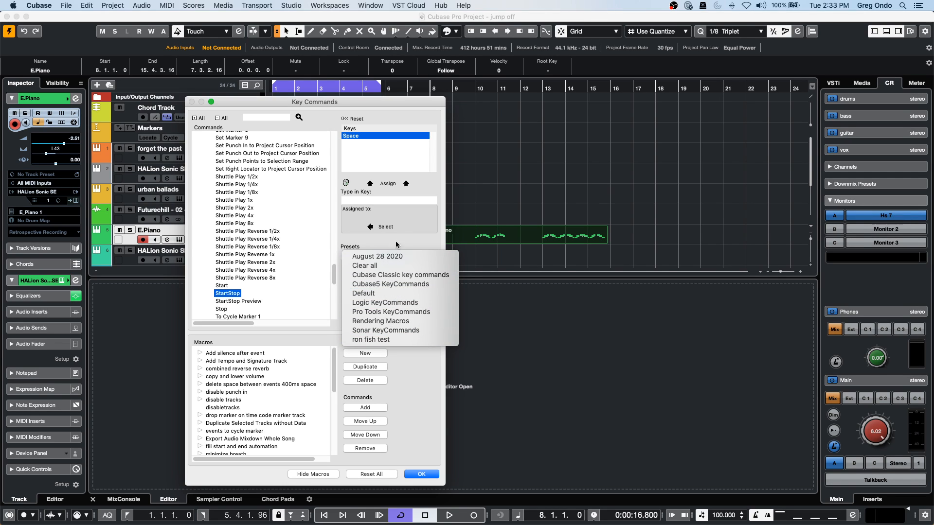
{"action": "left_click", "coordinate": [414, 217]}
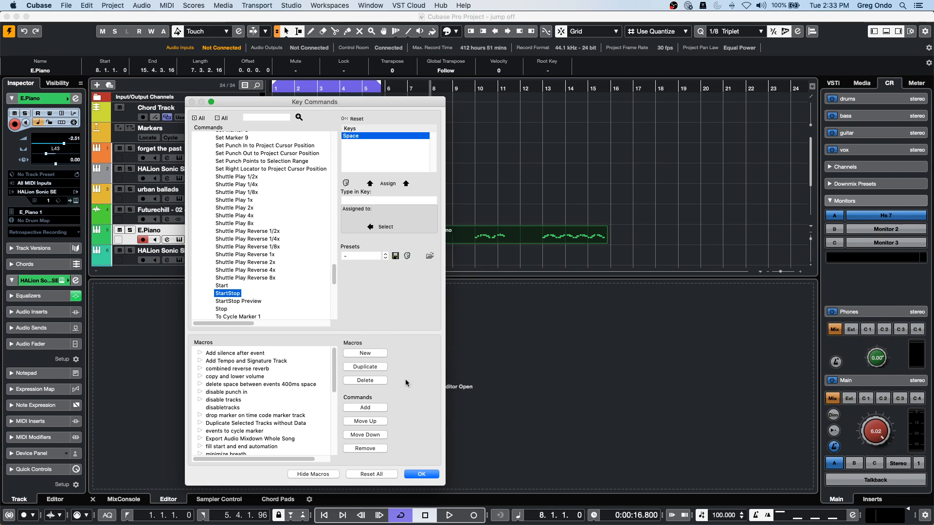
{"action": "left_click", "coordinate": [426, 474]}
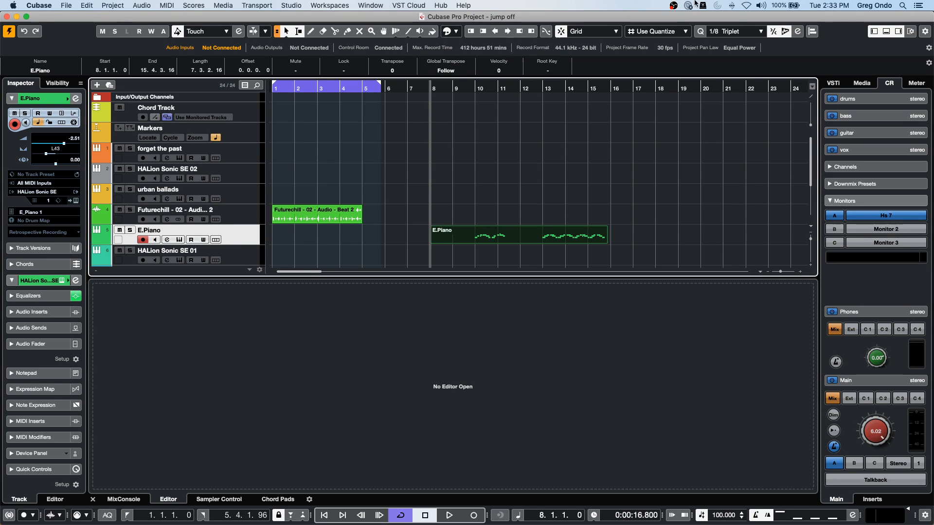
Reopen the Key Commands window to examine its commands and macros, and close it.
{"action": "left_click", "coordinate": [66, 6]}
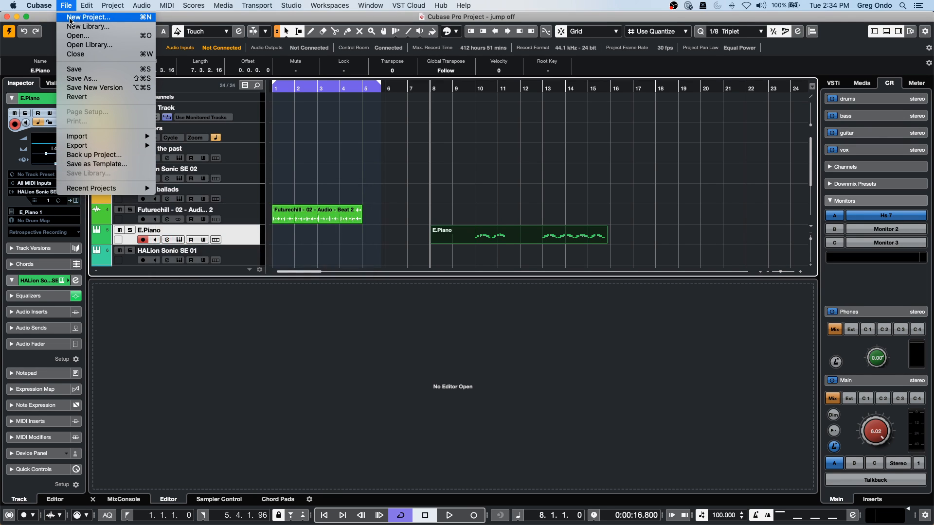
{"action": "mouse_move", "coordinate": [87, 6]}
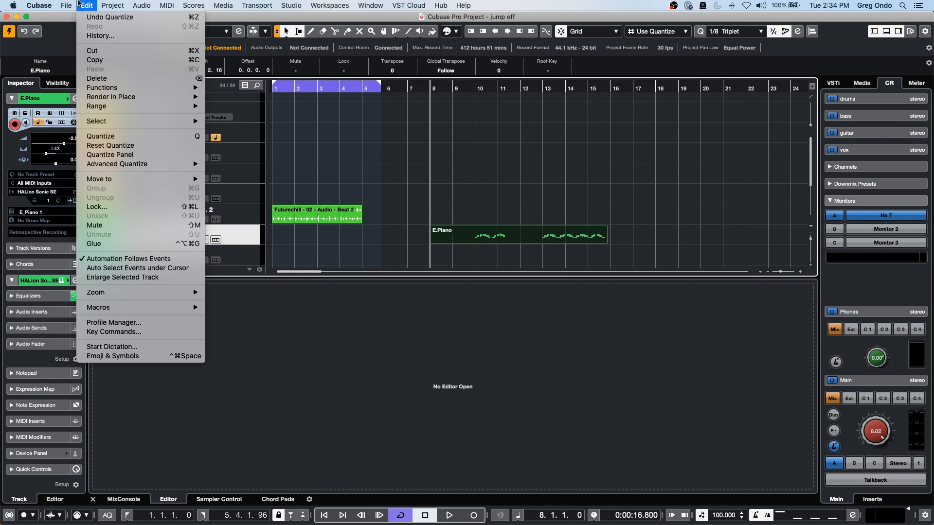
{"action": "left_click", "coordinate": [122, 332]}
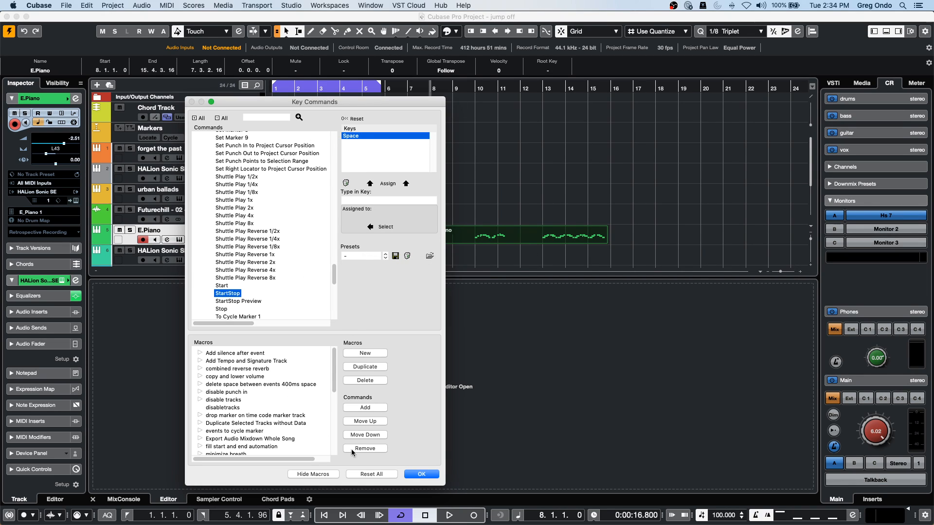
{"action": "left_click", "coordinate": [437, 477]}
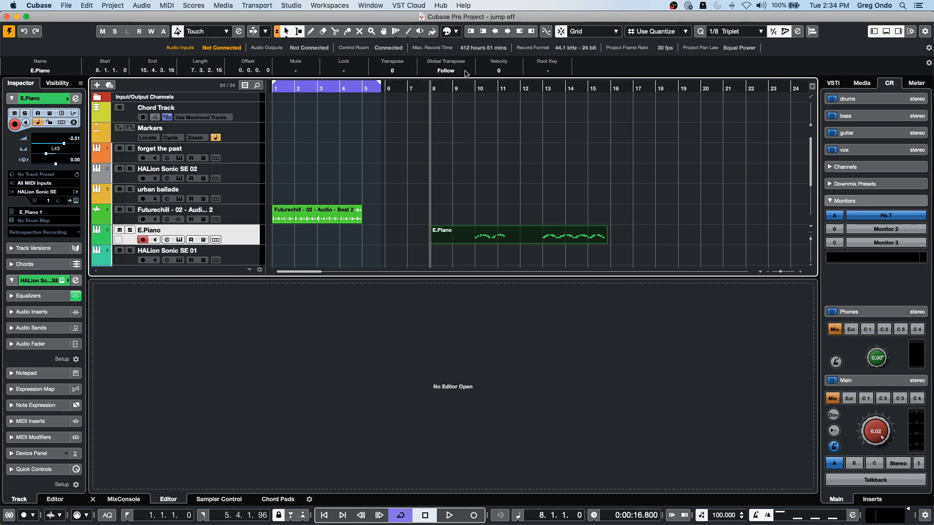
Examine the available profiles and the import and export options in the Profile Manager, and close it.
{"action": "left_click", "coordinate": [79, 8]}
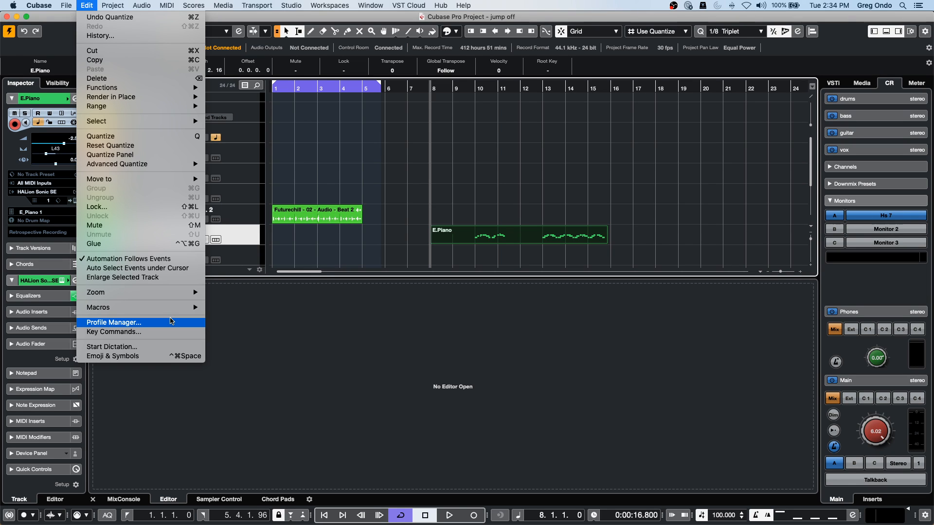
{"action": "left_click", "coordinate": [170, 323]}
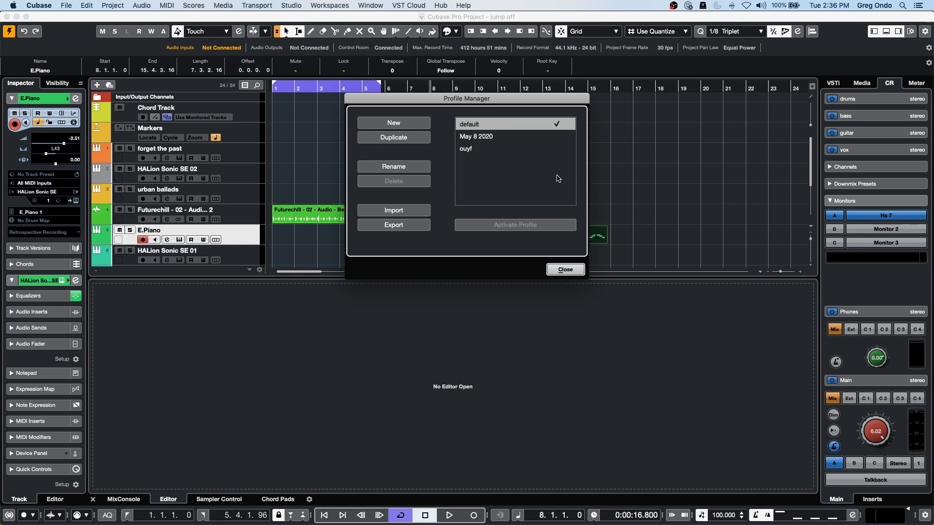
{"action": "left_click", "coordinate": [565, 269]}
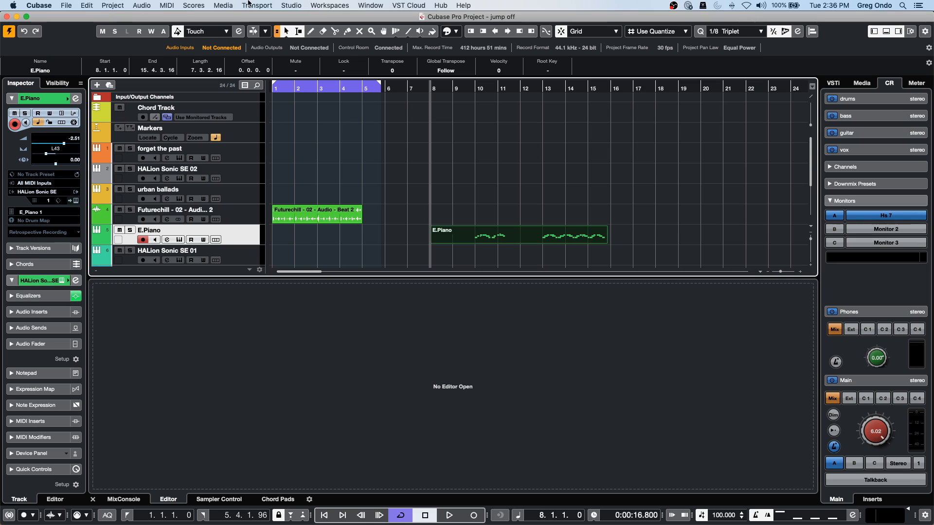
Open the recent project tempo detect jazz.cpr and activate it.
{"action": "left_click", "coordinate": [70, 6]}
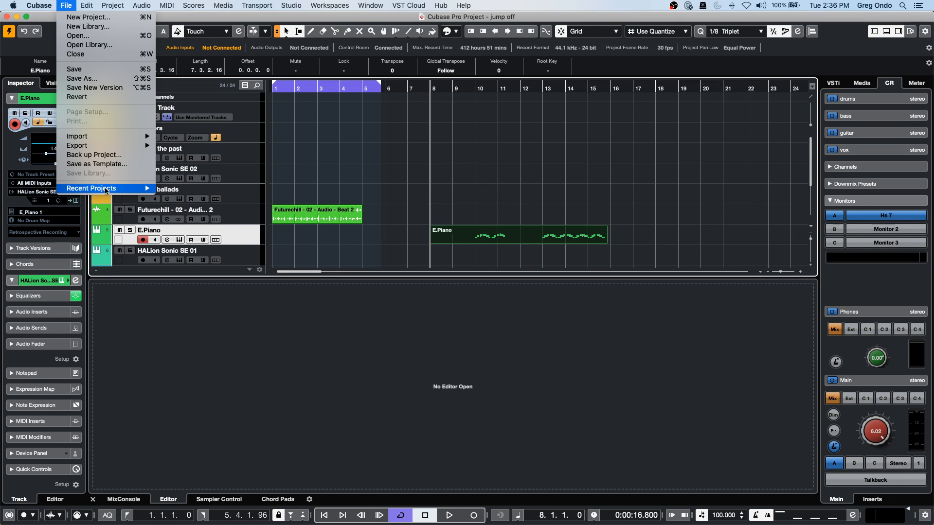
{"action": "mouse_move", "coordinate": [105, 189]}
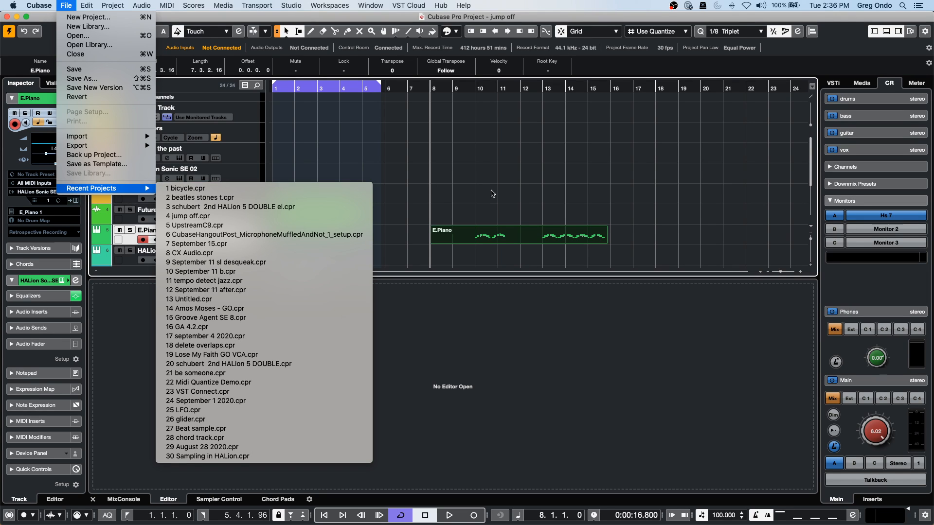
{"action": "left_click", "coordinate": [568, 208]}
{"action": "left_click", "coordinate": [69, 9]}
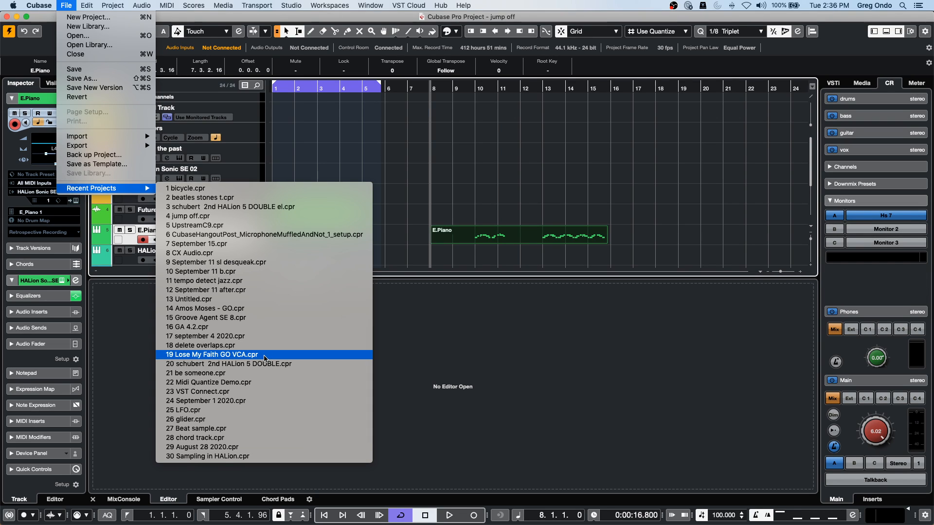
{"action": "left_click", "coordinate": [270, 281]}
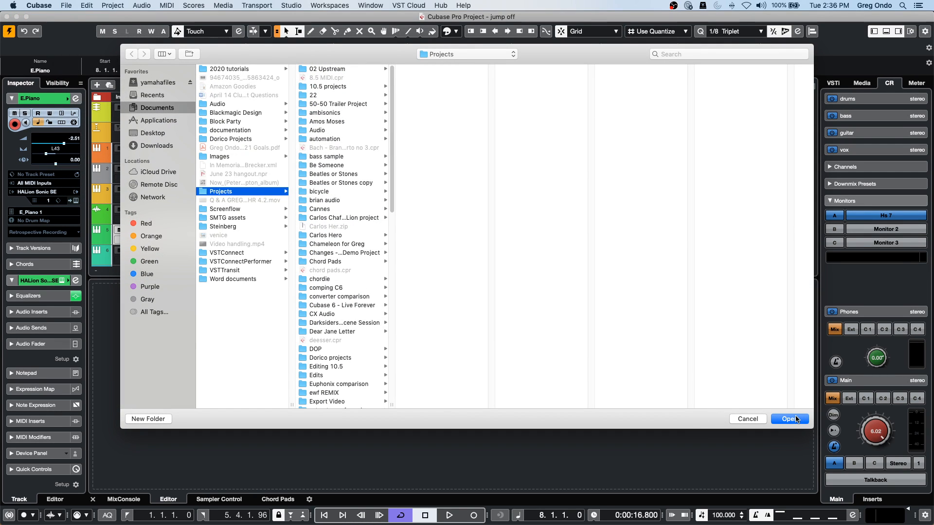
{"action": "left_click", "coordinate": [795, 420]}
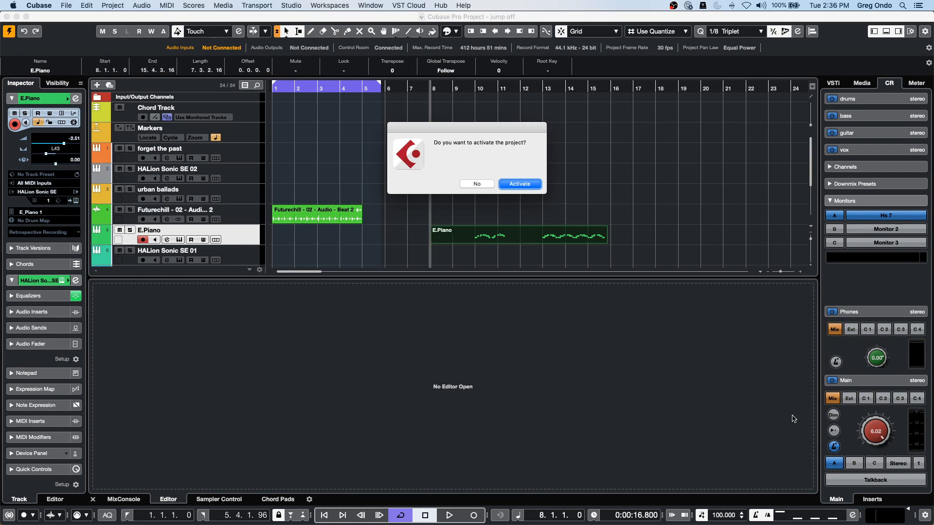
{"action": "left_click", "coordinate": [520, 186]}
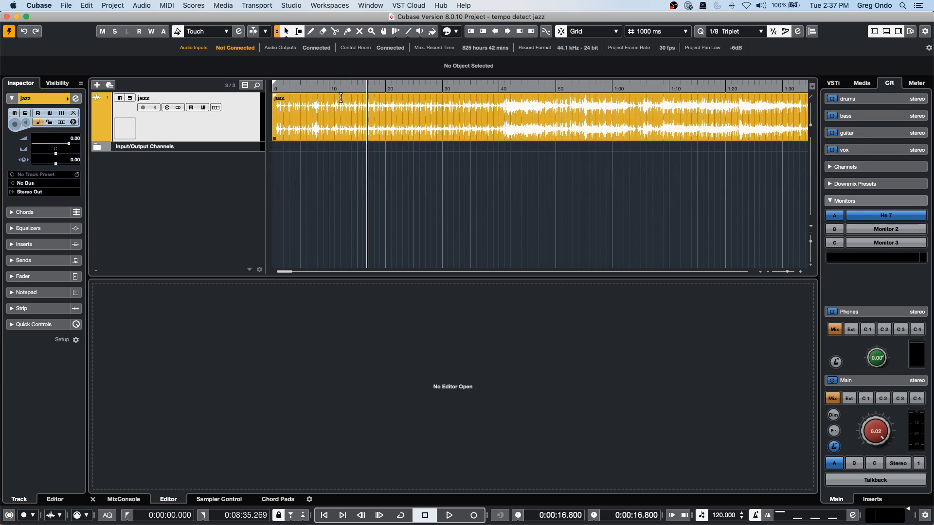
Add a marker track to the project below the jazz audio track.
{"action": "left_click", "coordinate": [297, 86]}
{"action": "left_click_drag", "start_coordinate": [296, 86], "coordinate": [281, 61]}
{"action": "left_click", "coordinate": [286, 137]}
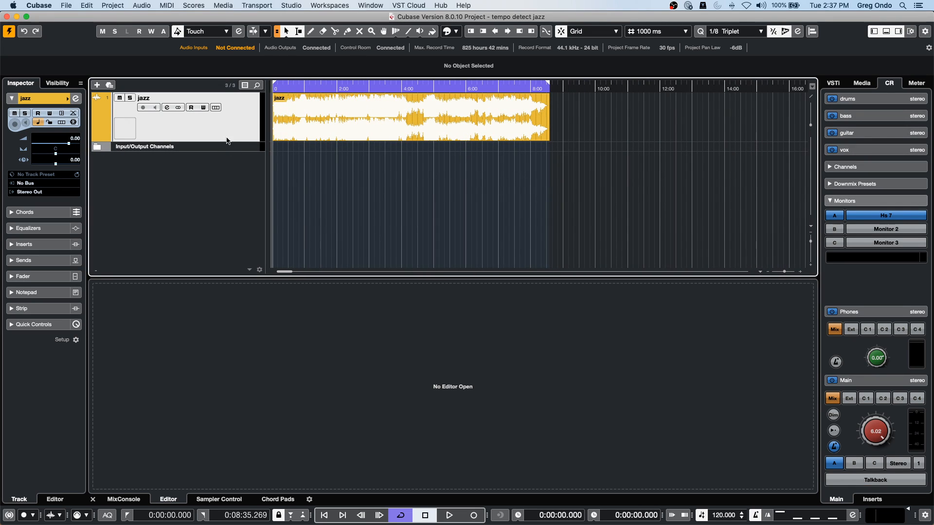
{"action": "right_click", "coordinate": [207, 129]}
{"action": "mouse_move", "coordinate": [249, 136]}
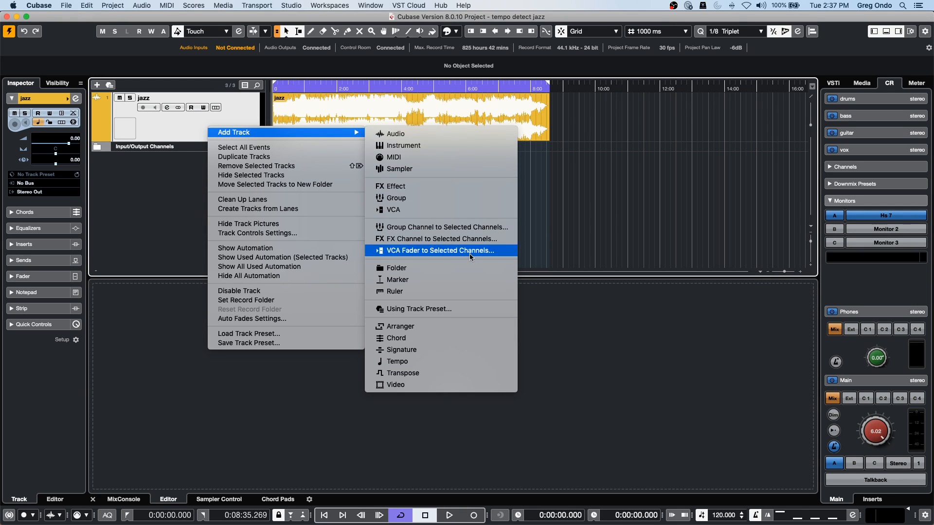
{"action": "left_click", "coordinate": [463, 280]}
{"action": "left_click", "coordinate": [533, 211]}
With the Range Selection tool, create cycle markers on the marker track from 0:00 to about 0:46 and from 1:00 to about 1:53.
{"action": "right_click", "coordinate": [289, 171]}
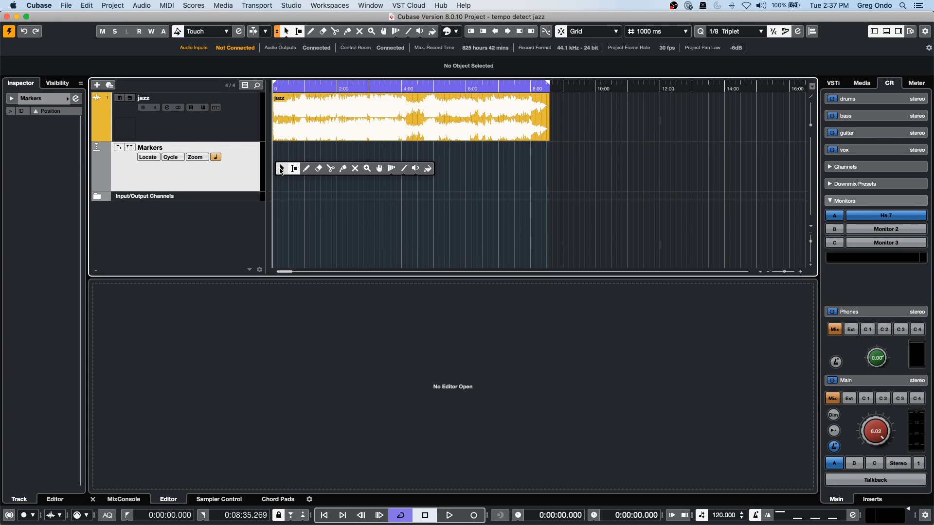
{"action": "left_click", "coordinate": [293, 168]}
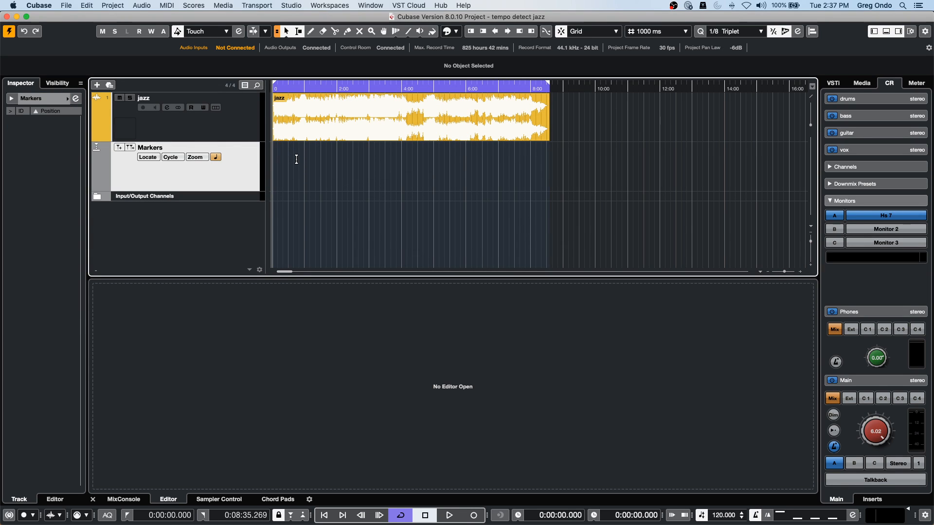
{"action": "left_click_drag", "start_coordinate": [296, 160], "coordinate": [274, 161]}
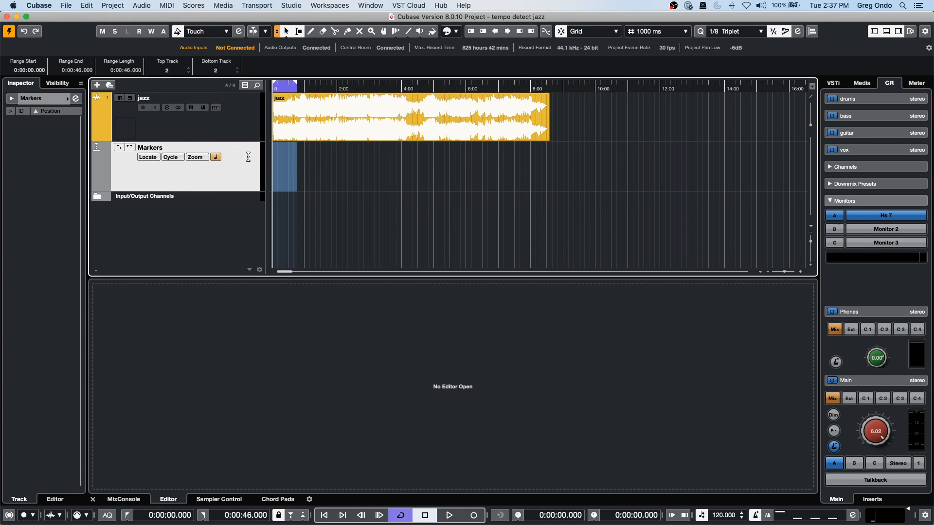
{"action": "left_click", "coordinate": [133, 150]}
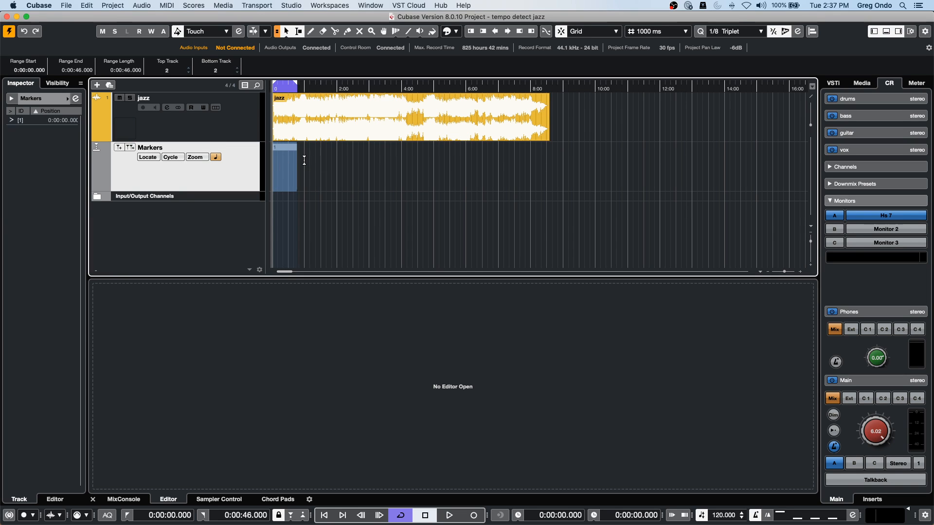
{"action": "left_click_drag", "start_coordinate": [304, 160], "coordinate": [332, 166]}
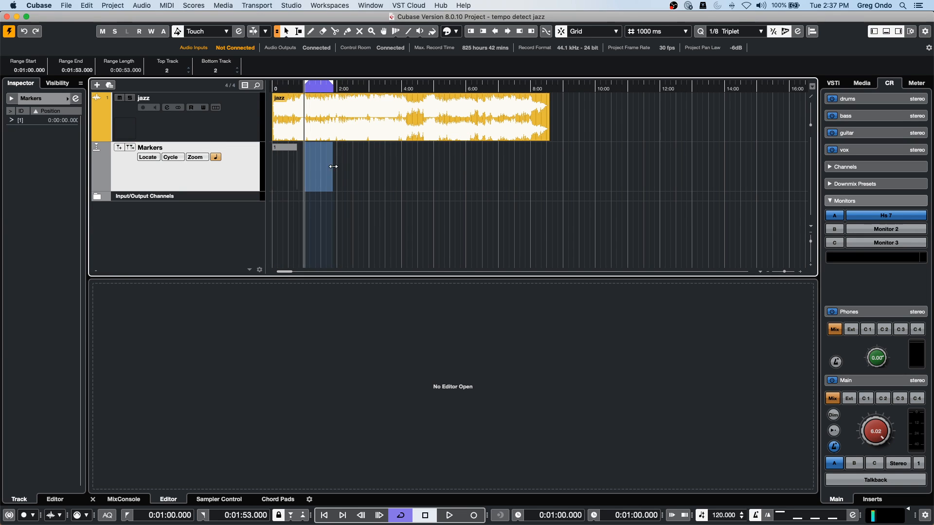
{"action": "left_click", "coordinate": [130, 149]}
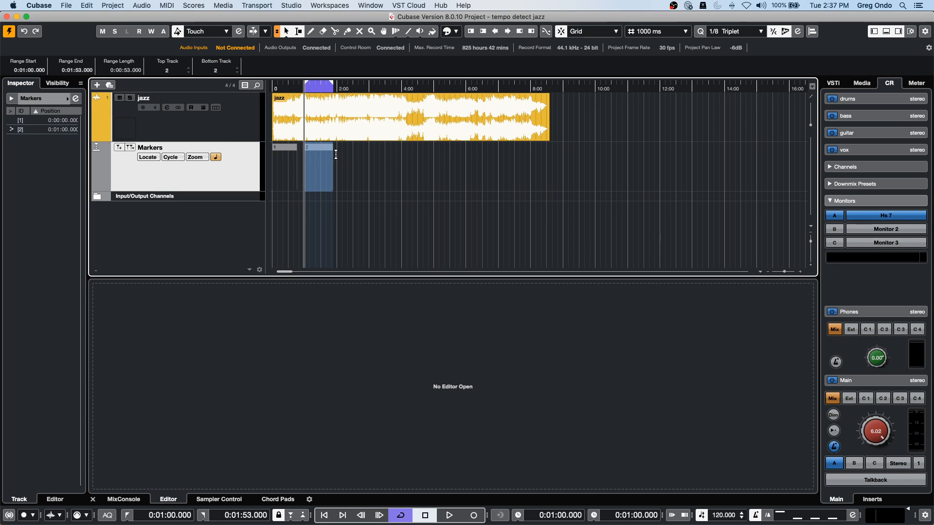
Create two more cycle markers on the marker track, from about 2:02 to 3:12 and from about 3:21 to 4:53.
{"action": "left_click_drag", "start_coordinate": [337, 156], "coordinate": [376, 156]}
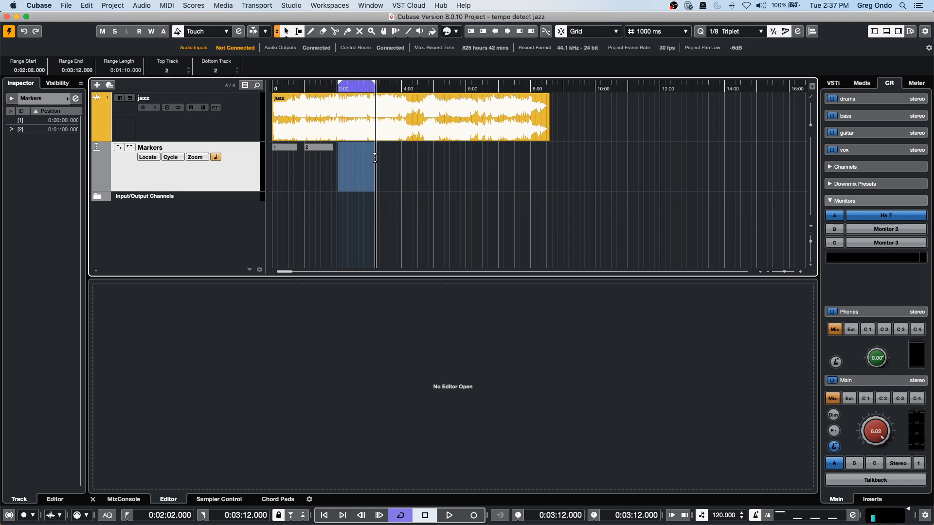
{"action": "left_click", "coordinate": [129, 148]}
{"action": "left_click_drag", "start_coordinate": [380, 167], "coordinate": [429, 167]}
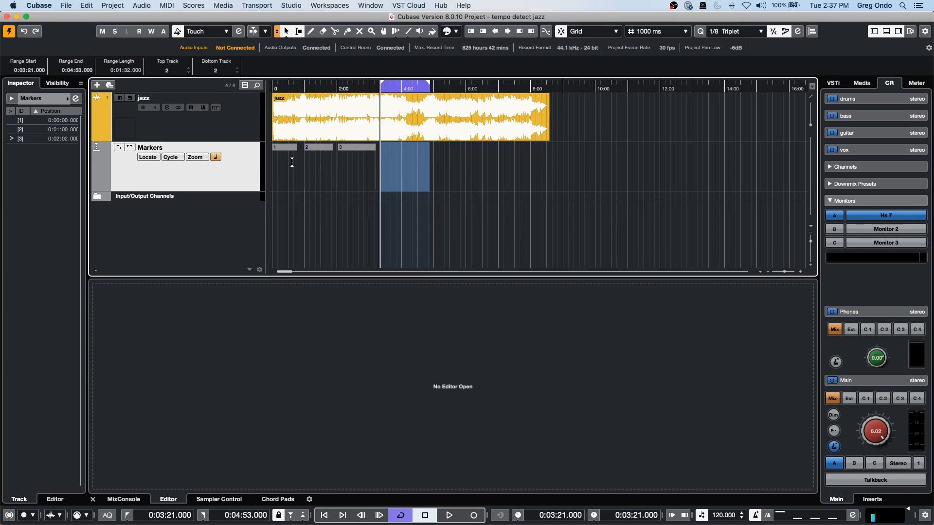
{"action": "left_click", "coordinate": [132, 149]}
{"action": "left_click_drag", "start_coordinate": [434, 160], "coordinate": [480, 162]}
{"action": "left_click", "coordinate": [119, 150]}
{"action": "left_click_drag", "start_coordinate": [490, 165], "coordinate": [508, 163]}
{"action": "key", "text": "super+z"}
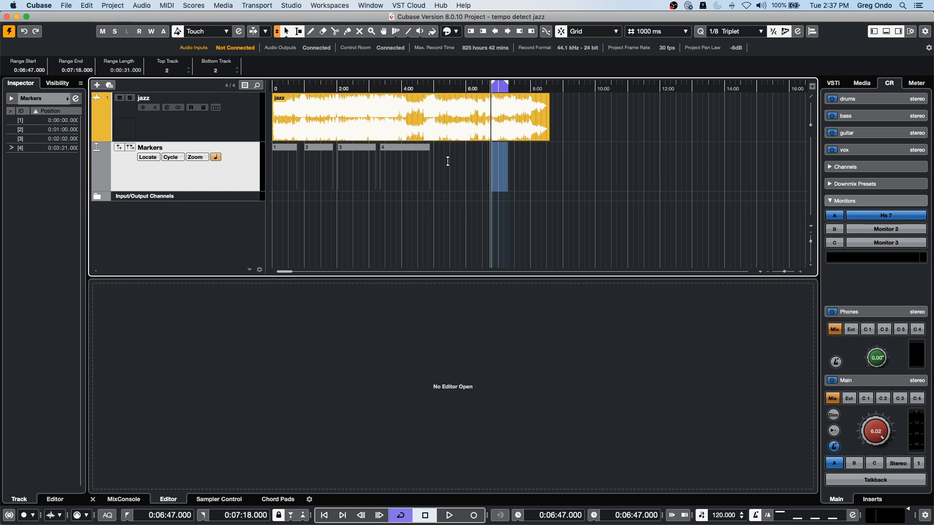
Create cycle markers for the last two sections, from about 5:04 to 6:29 and from about 6:50 to 8:39.
{"action": "left_click_drag", "start_coordinate": [435, 159], "coordinate": [475, 161]}
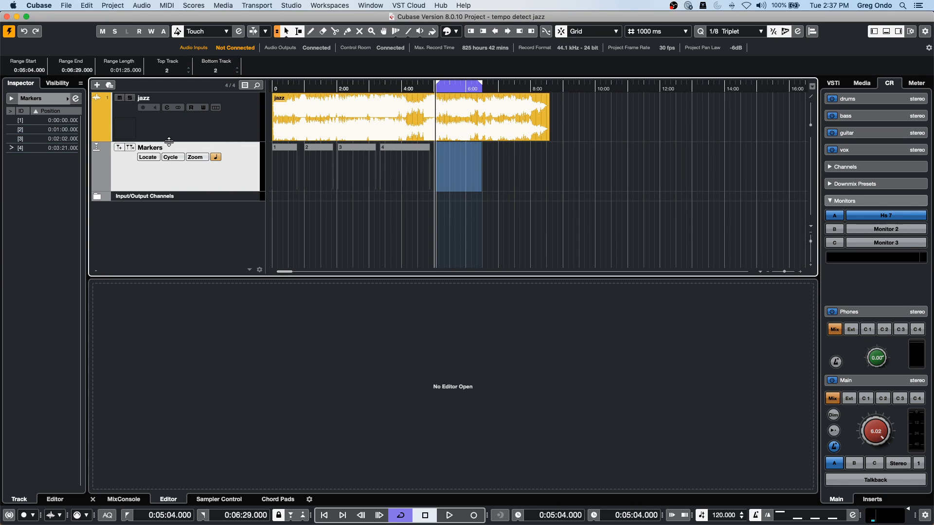
{"action": "left_click", "coordinate": [130, 148]}
{"action": "left_click_drag", "start_coordinate": [493, 159], "coordinate": [550, 150]}
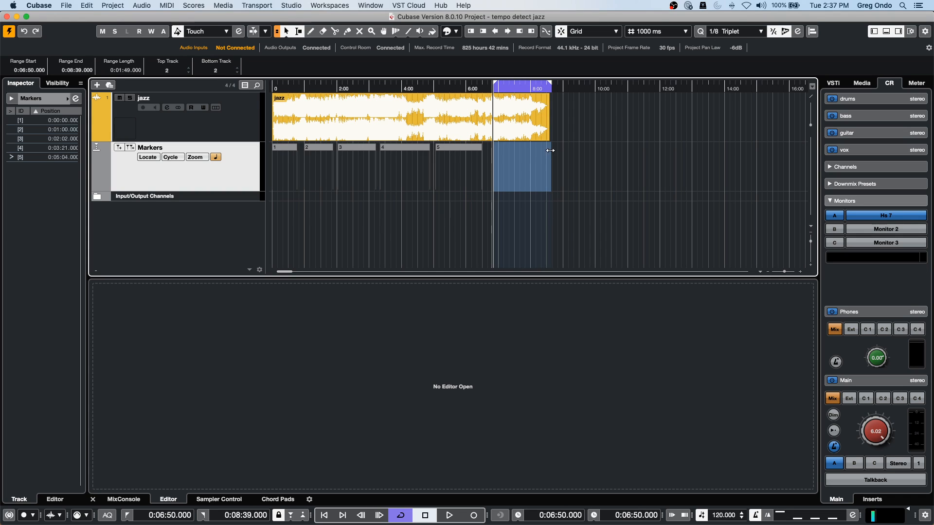
{"action": "left_click", "coordinate": [130, 147]}
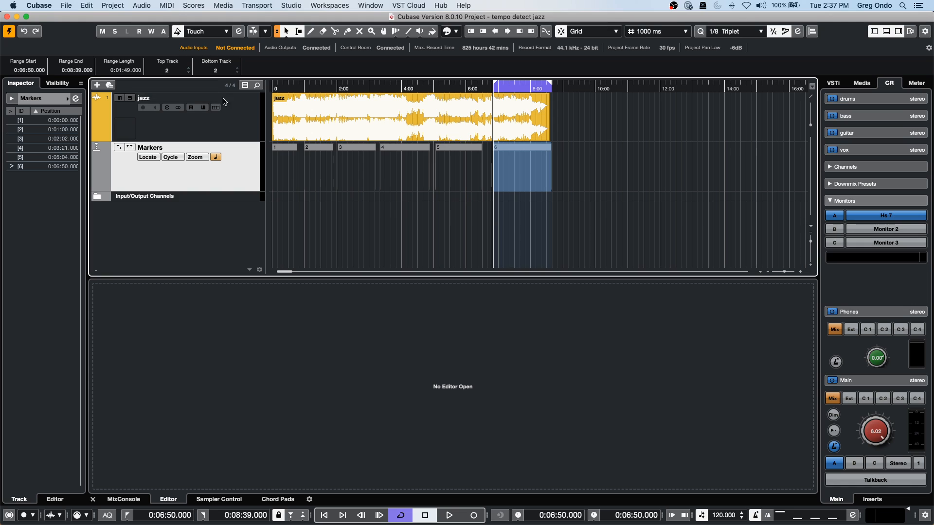
{"action": "left_click_drag", "start_coordinate": [308, 108], "coordinate": [345, 107]}
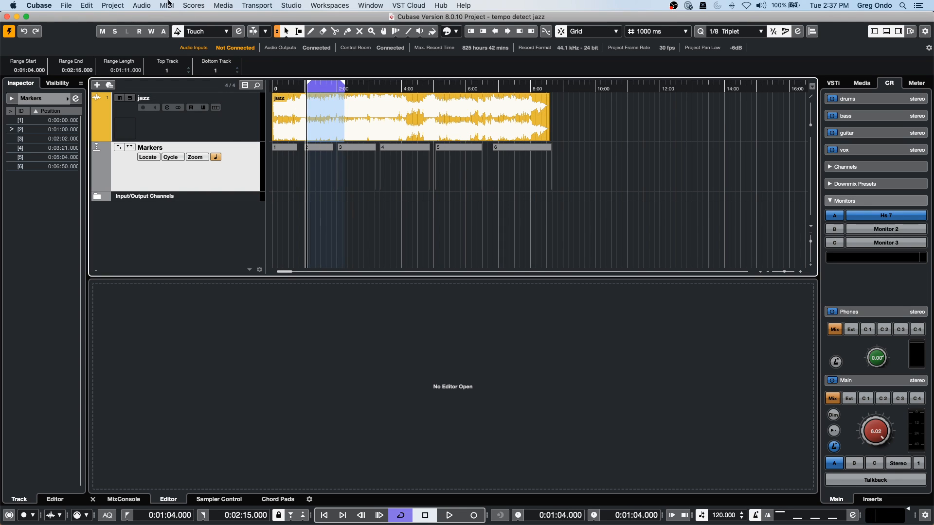
{"action": "left_click", "coordinate": [148, 8]}
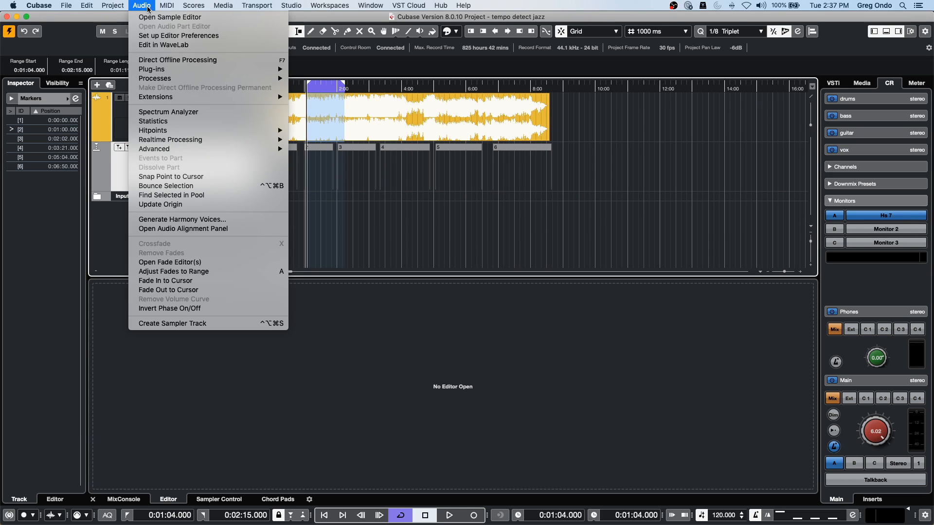
{"action": "mouse_move", "coordinate": [156, 142]}
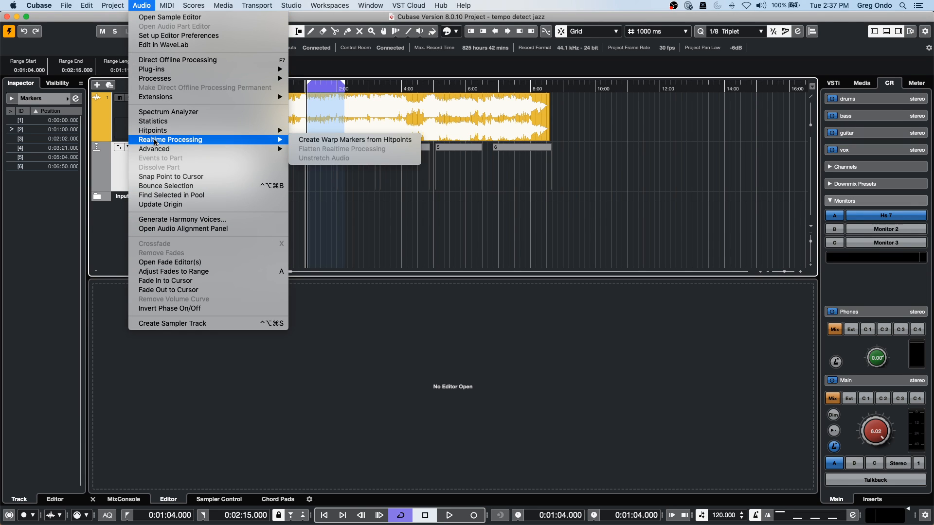
{"action": "mouse_move", "coordinate": [105, 8]}
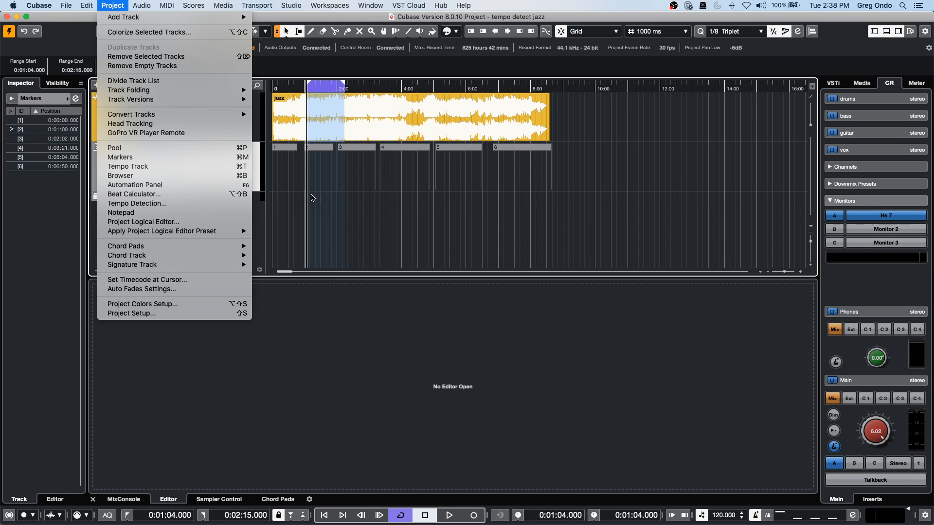
{"action": "left_click", "coordinate": [294, 127]}
Bounce the jazz event's range from 0:00 to 0:53, replacing the event, and undo the bounce.
{"action": "left_click_drag", "start_coordinate": [301, 108], "coordinate": [271, 108]}
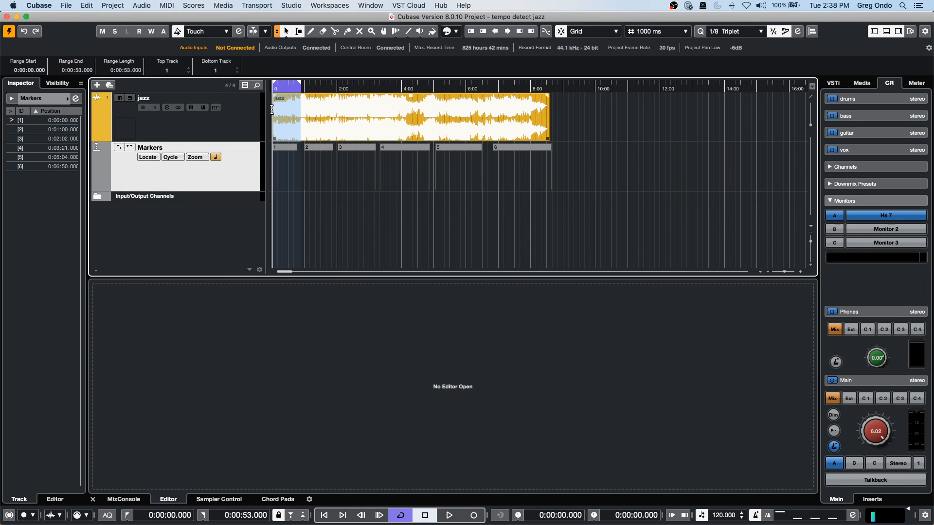
{"action": "left_click", "coordinate": [108, 7]}
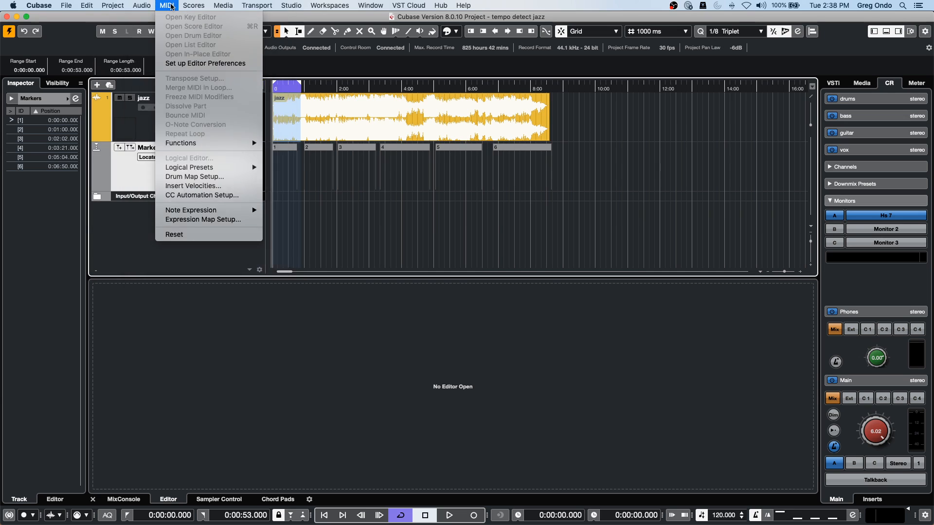
{"action": "mouse_move", "coordinate": [149, 9]}
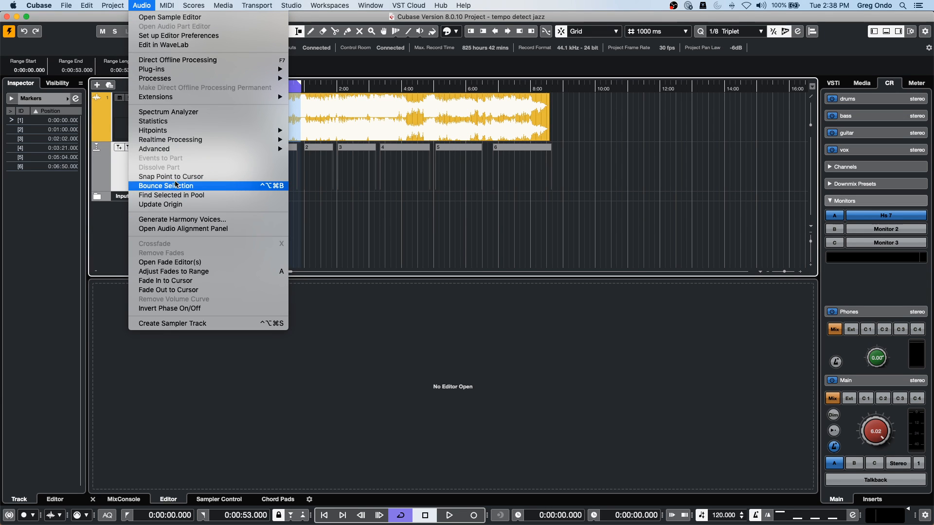
{"action": "mouse_move", "coordinate": [185, 149]}
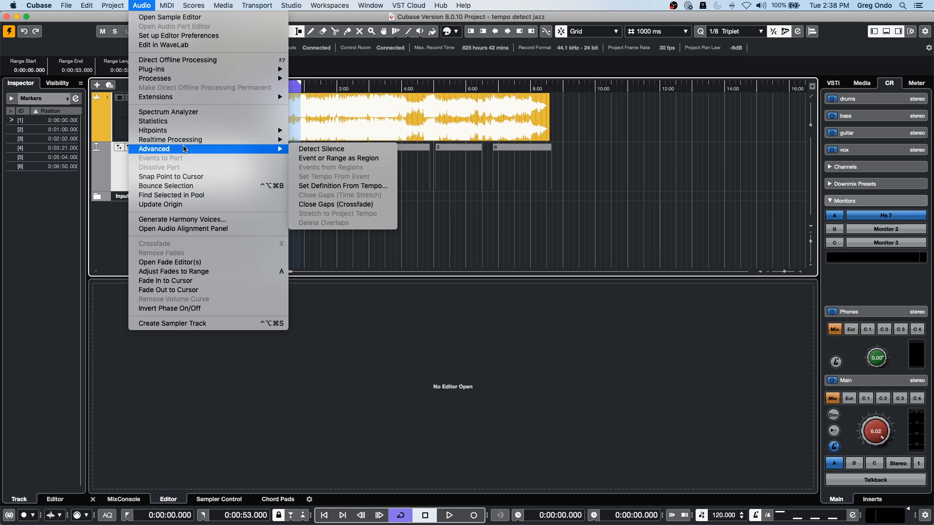
{"action": "left_click", "coordinate": [184, 186]}
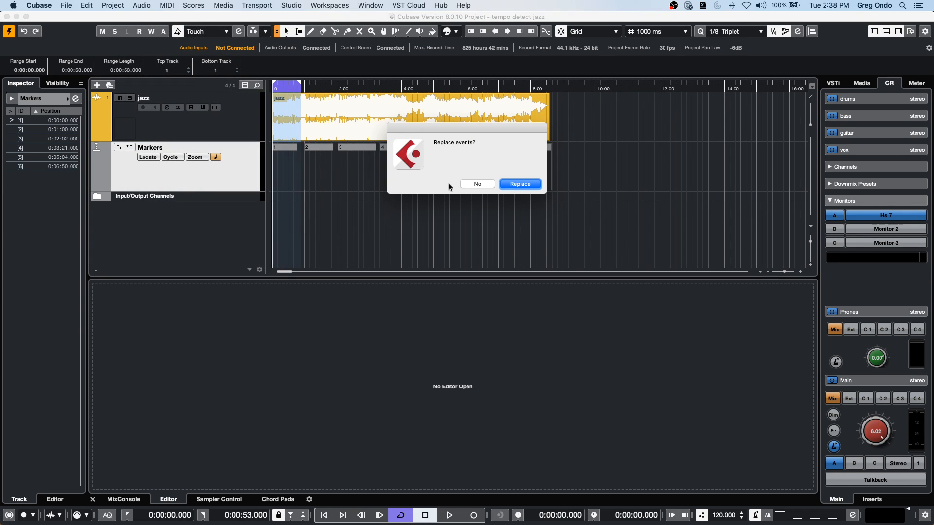
{"action": "left_click", "coordinate": [520, 184]}
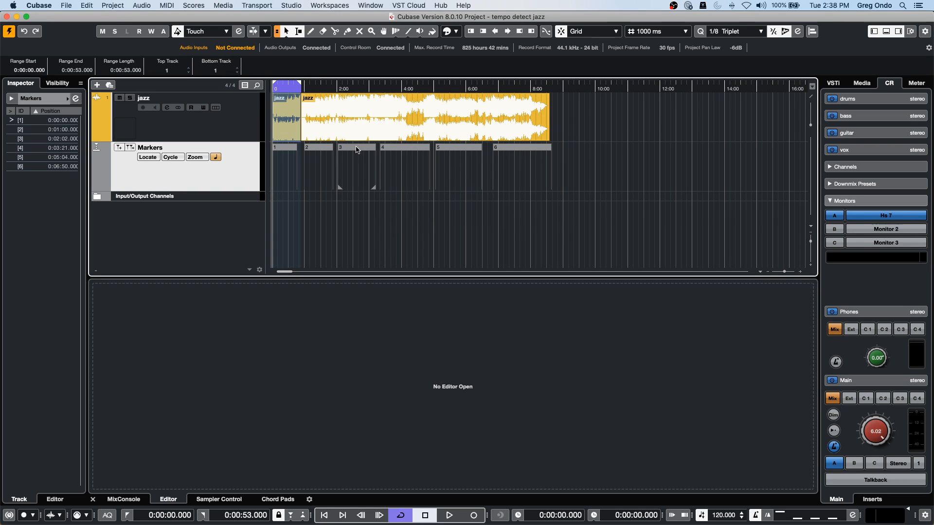
{"action": "key", "text": "super+z"}
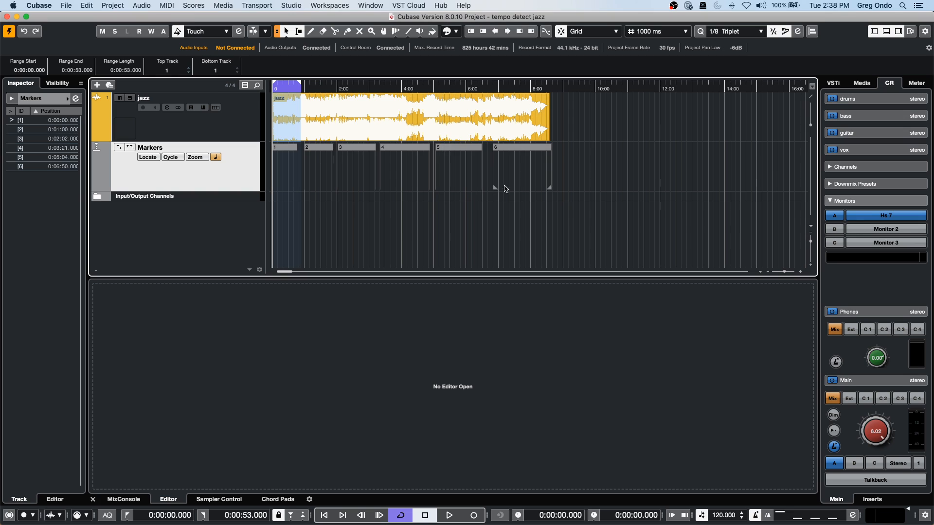
Open the Markers window and set cycle marker 1's description to "jyrd uyrtd".
{"action": "left_click", "coordinate": [75, 99]}
{"action": "left_click", "coordinate": [529, 146]}
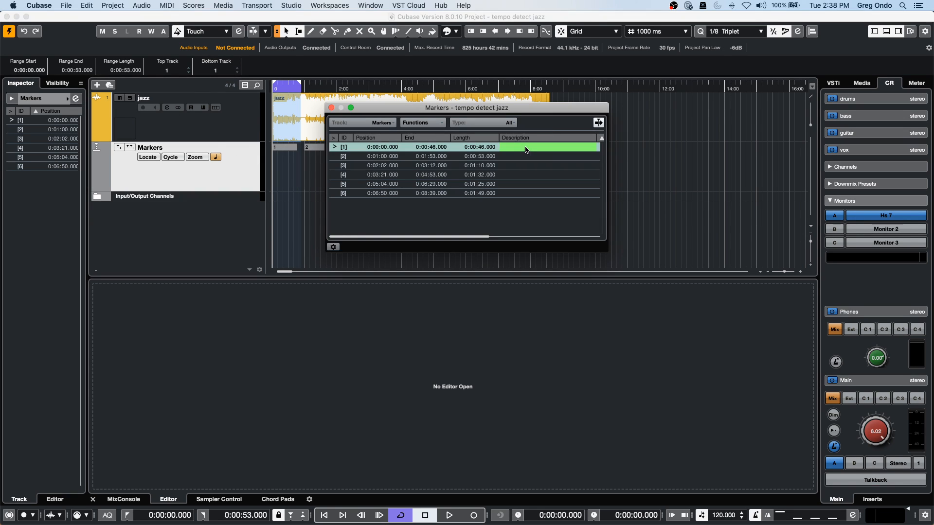
{"action": "left_click", "coordinate": [529, 147]}
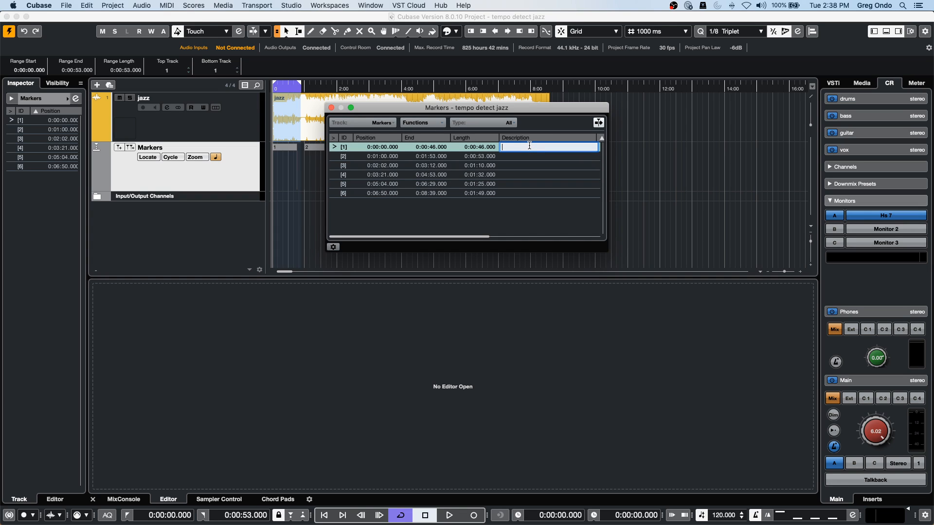
{"action": "type", "text": "jyrd uyrtd"}
{"action": "key", "text": "Tab"}
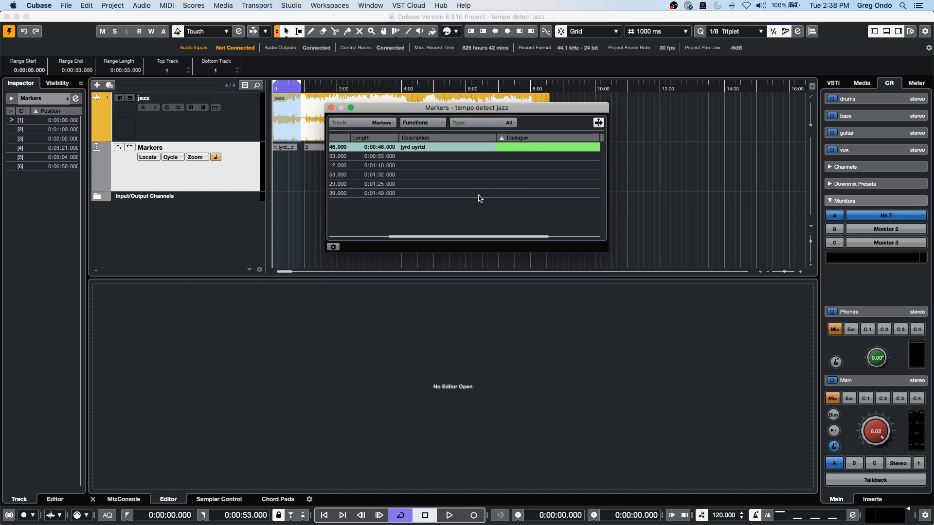
{"action": "scroll", "coordinate": [389, 246], "scroll_direction": "left", "scroll_amount": 5}
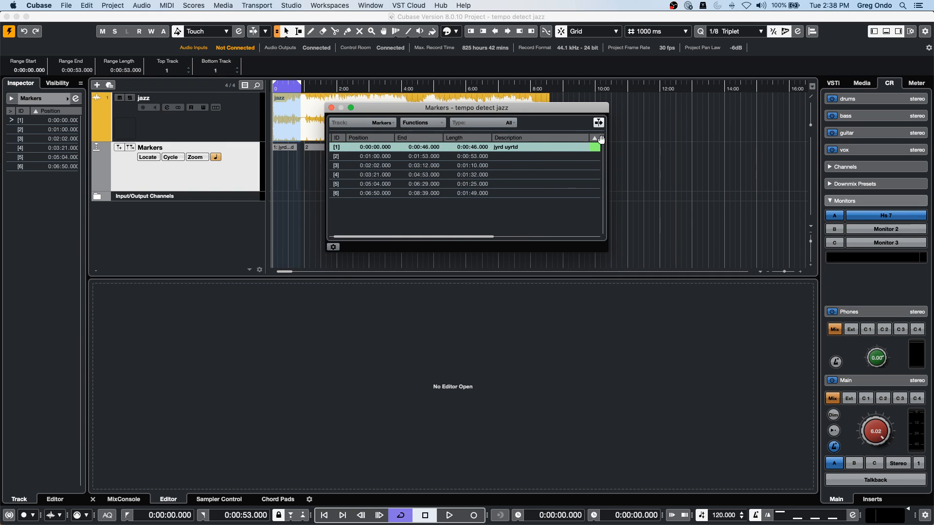
Describe cycle marker 2 as "waltz of hummingbird", marker 3 as "jtyfjutyitcf jyrduytd uytjy" and marker 4 as "ryutysth".
{"action": "left_click", "coordinate": [529, 155]}
{"action": "left_click", "coordinate": [529, 155]}
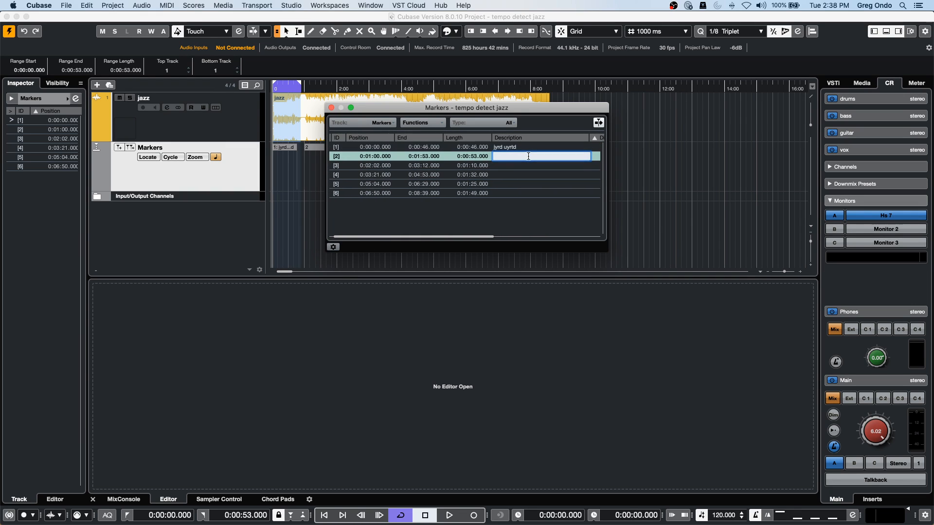
{"action": "type", "text": "waltz of hummingbird"}
{"action": "double_click", "coordinate": [532, 168]}
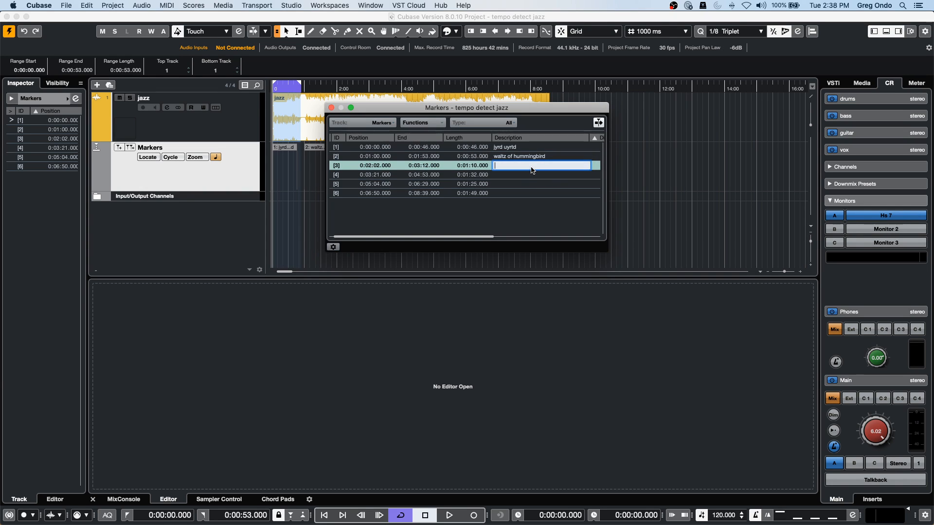
{"action": "type", "text": "jtyfjutyitcf jyrduytd uytjy"}
{"action": "double_click", "coordinate": [524, 176]}
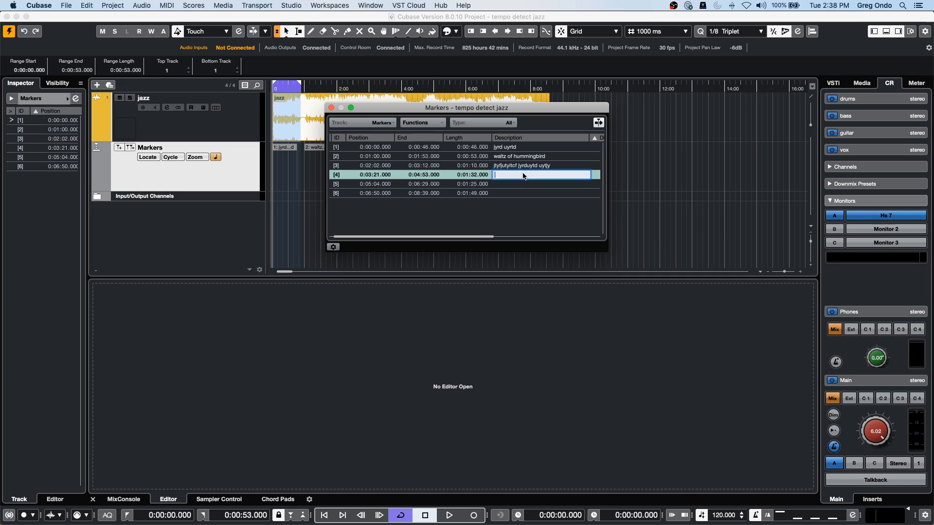
Describe cycle marker 5 as "sdghsfgh" and marker 6 as "ty8yjdtntn etyj", and close the Markers window.
{"action": "left_click", "coordinate": [529, 183]}
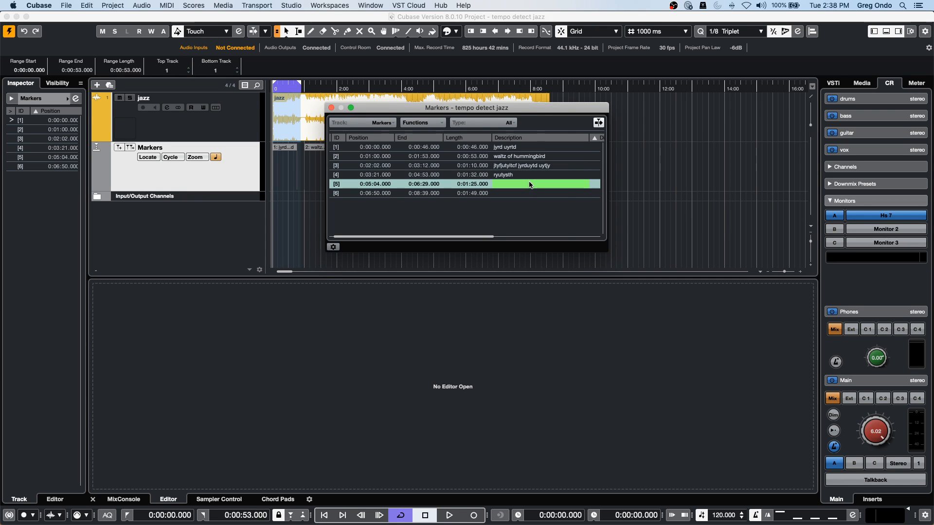
{"action": "key", "text": "t"}
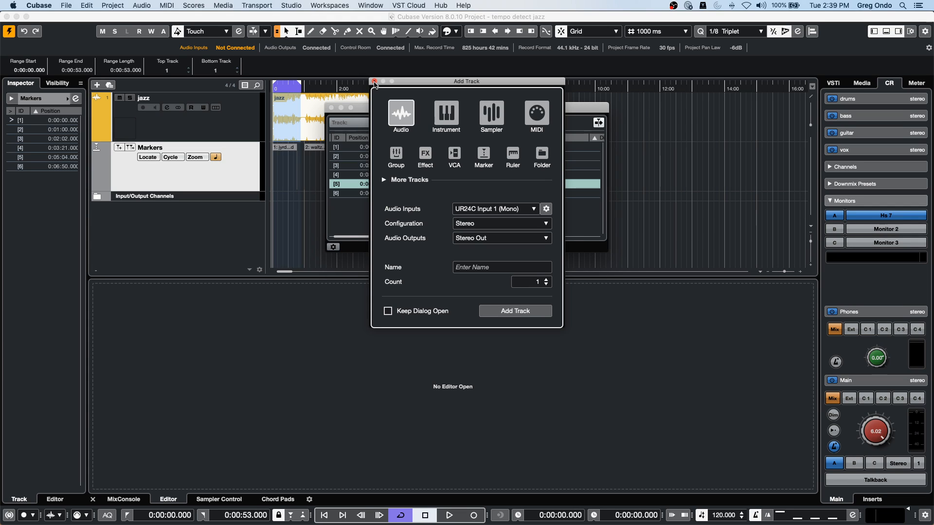
{"action": "left_click", "coordinate": [374, 81]}
{"action": "left_click", "coordinate": [529, 184]}
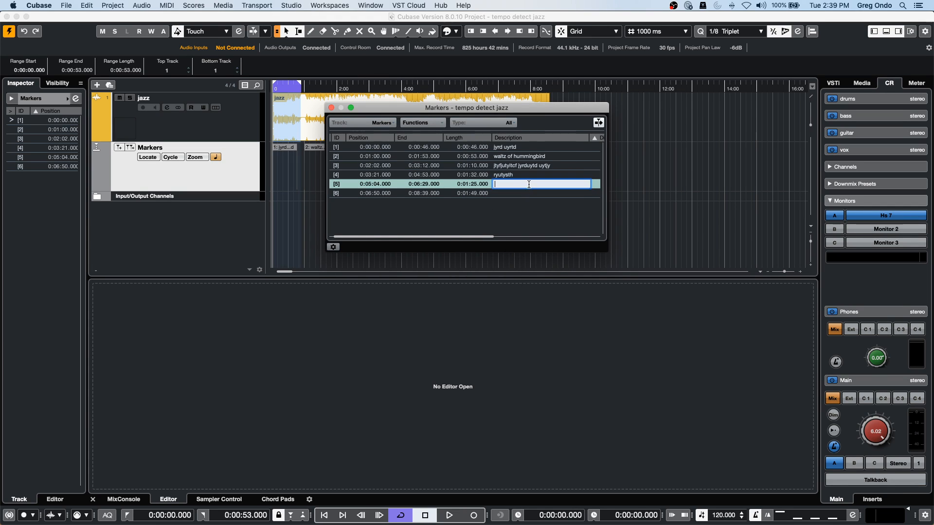
{"action": "type", "text": "sdghsfgh"}
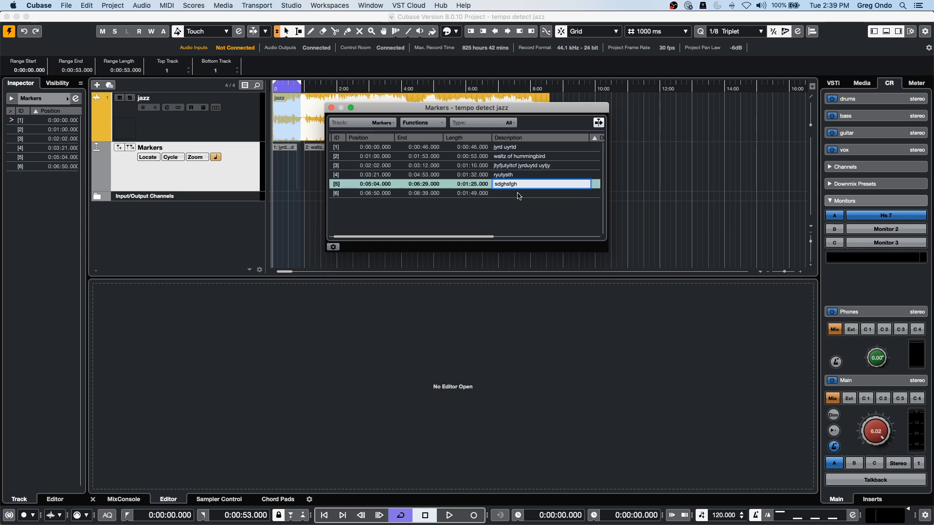
{"action": "left_click", "coordinate": [519, 195]}
{"action": "type", "text": "ty8yjdtntn etyj"}
{"action": "left_click", "coordinate": [516, 215]}
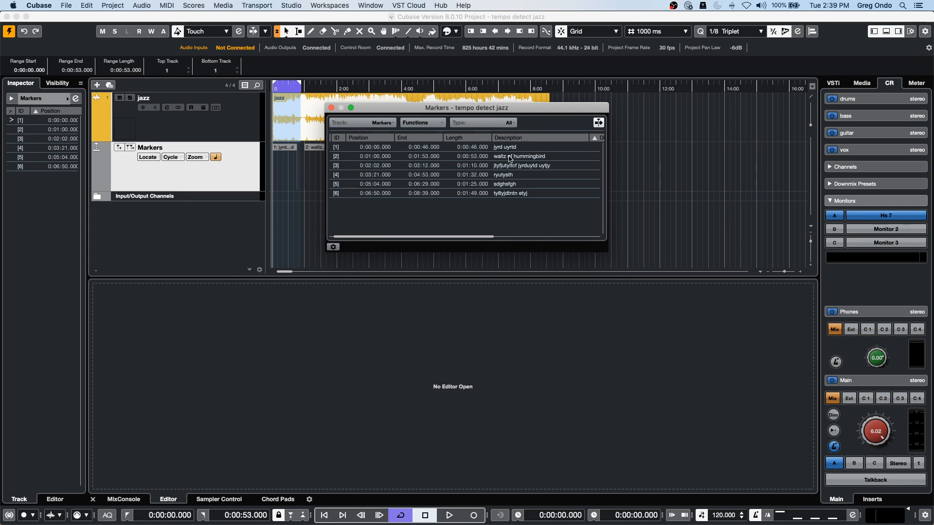
{"action": "left_click", "coordinate": [331, 108]}
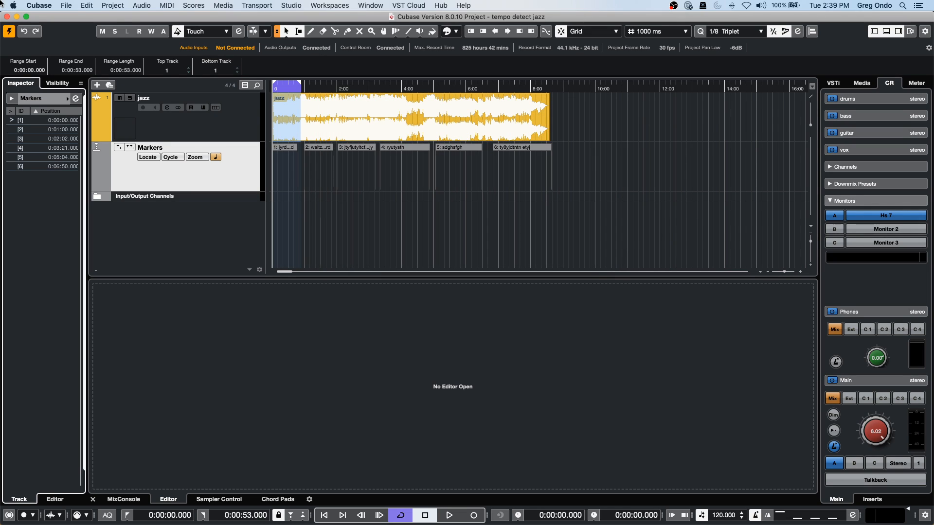
Open Export Audio Mixdown, set the export range to Cycle Markers, and include all six markers.
{"action": "left_click", "coordinate": [66, 5]}
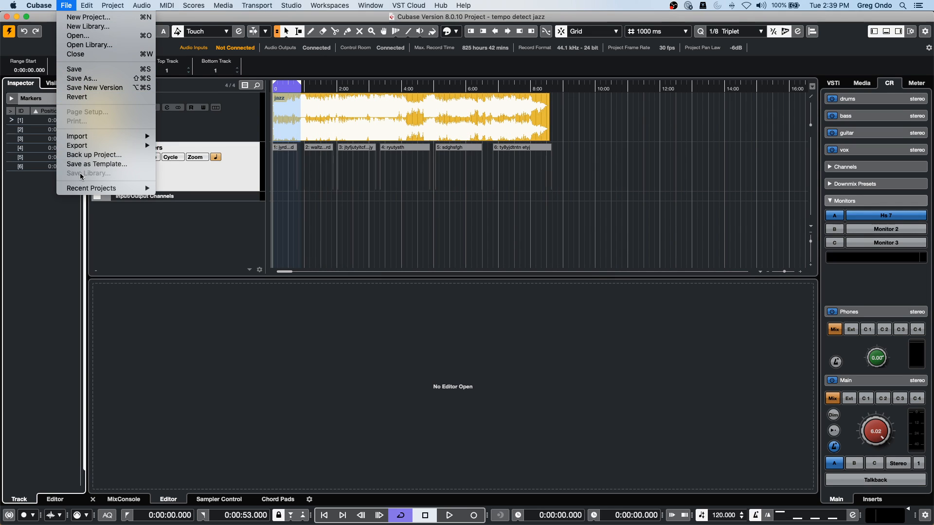
{"action": "mouse_move", "coordinate": [146, 145]}
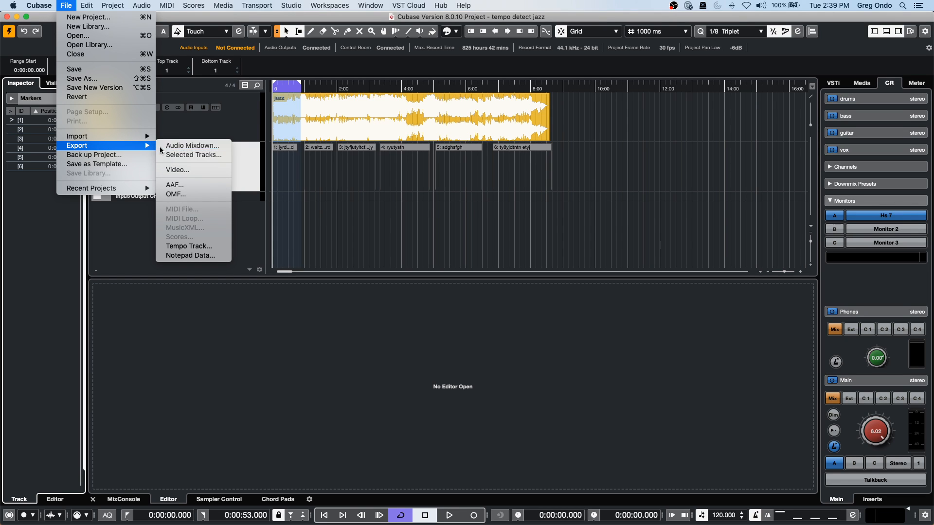
{"action": "left_click", "coordinate": [192, 145]}
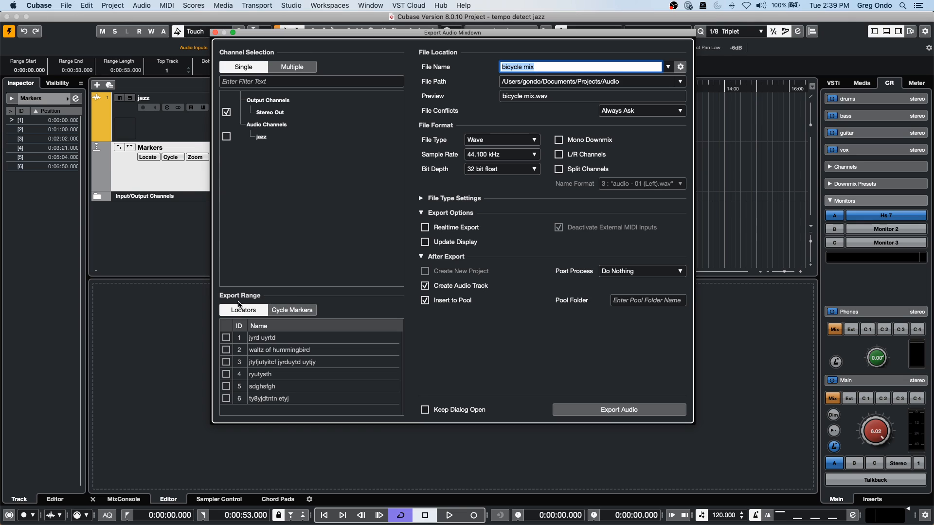
{"action": "left_click", "coordinate": [283, 311]}
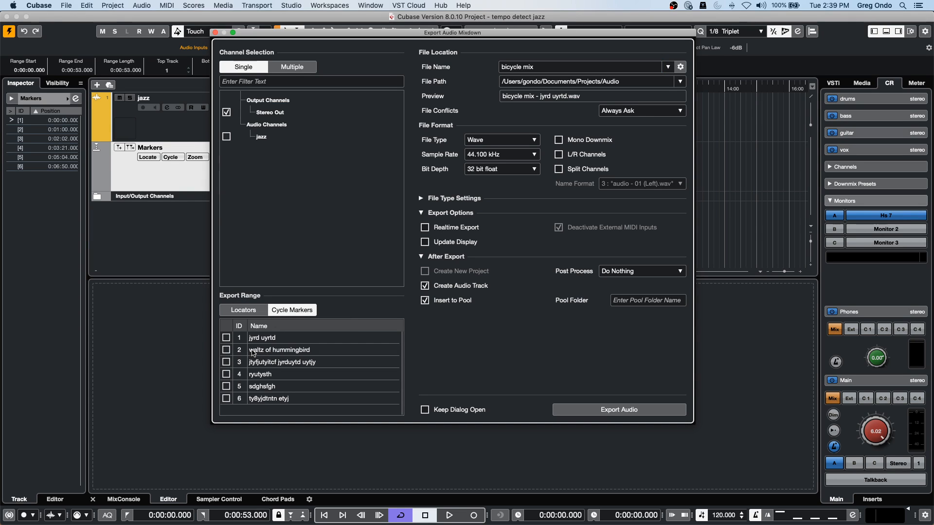
{"action": "left_click", "coordinate": [227, 338]}
{"action": "left_click", "coordinate": [226, 350]}
{"action": "left_click", "coordinate": [227, 362]}
{"action": "left_click", "coordinate": [226, 374]}
{"action": "left_click", "coordinate": [226, 386]}
{"action": "left_click", "coordinate": [226, 398]}
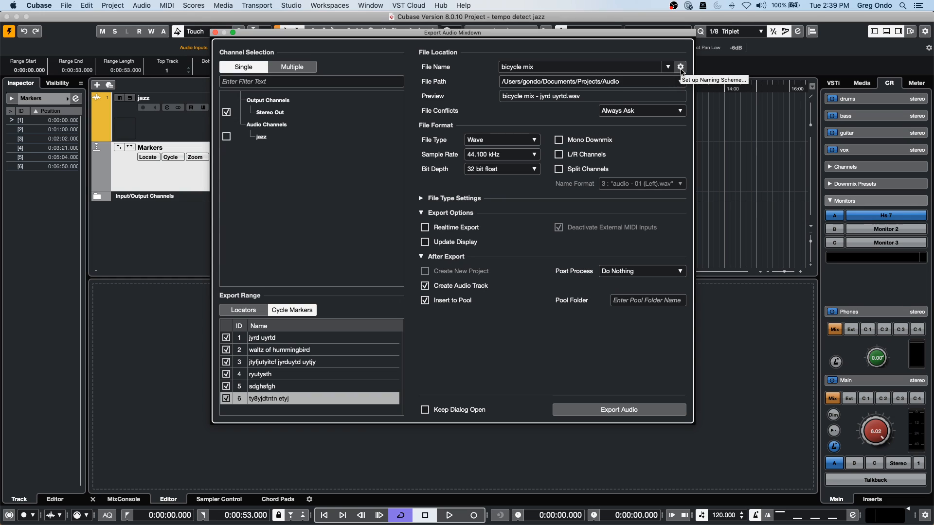
Remove the Name attribute from the export naming scheme so files use only the cycle marker name.
{"action": "left_click", "coordinate": [681, 68]}
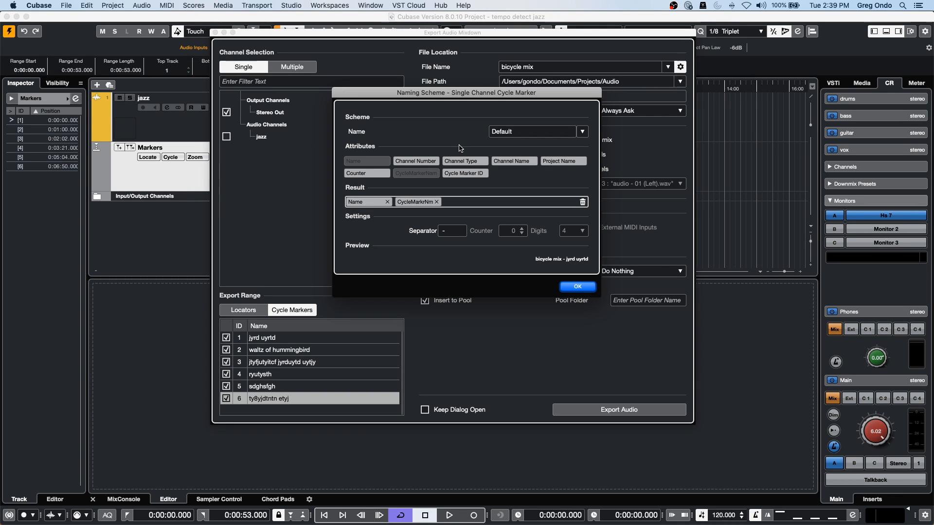
{"action": "left_click", "coordinate": [388, 203]}
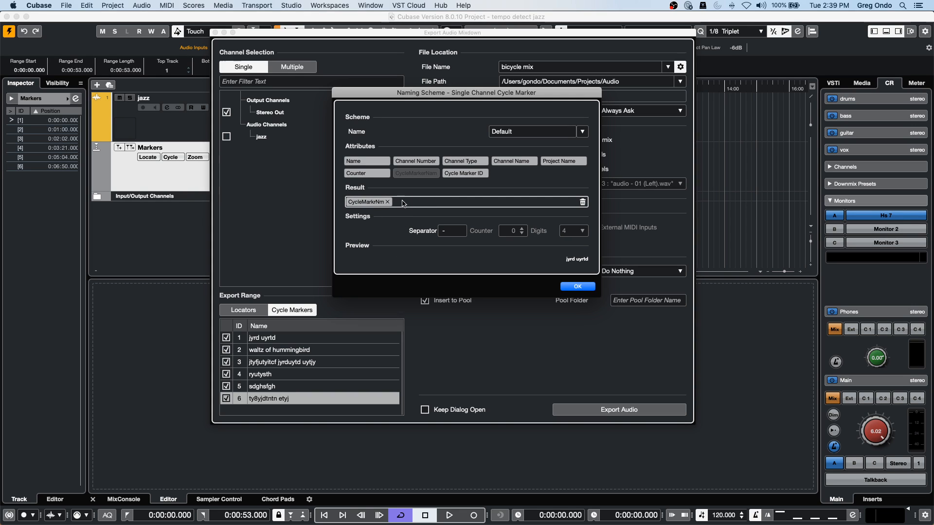
{"action": "left_click", "coordinate": [578, 286]}
Export the six cycle marker sections as 44.1 kHz, 32-bit float Wave files and look over the resulting audio tracks.
{"action": "left_click_drag", "start_coordinate": [472, 35], "coordinate": [613, 91]}
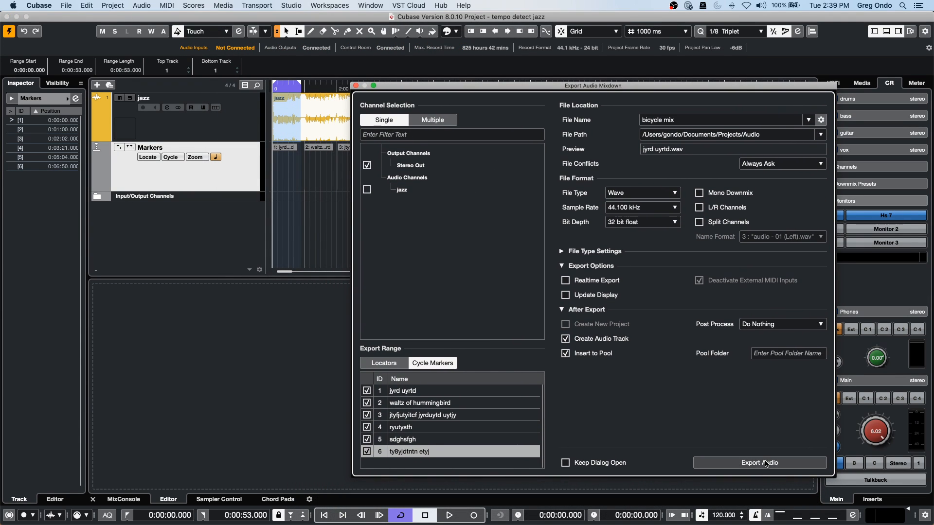
{"action": "left_click", "coordinate": [764, 463]}
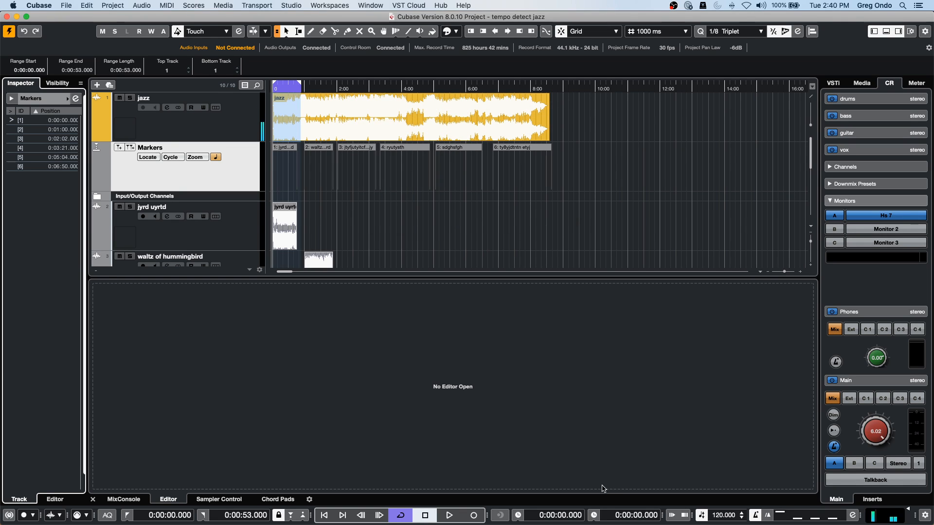
{"action": "scroll", "coordinate": [604, 180], "scroll_direction": "down", "scroll_amount": 3}
{"action": "scroll", "coordinate": [605, 180], "scroll_direction": "down", "scroll_amount": 3}
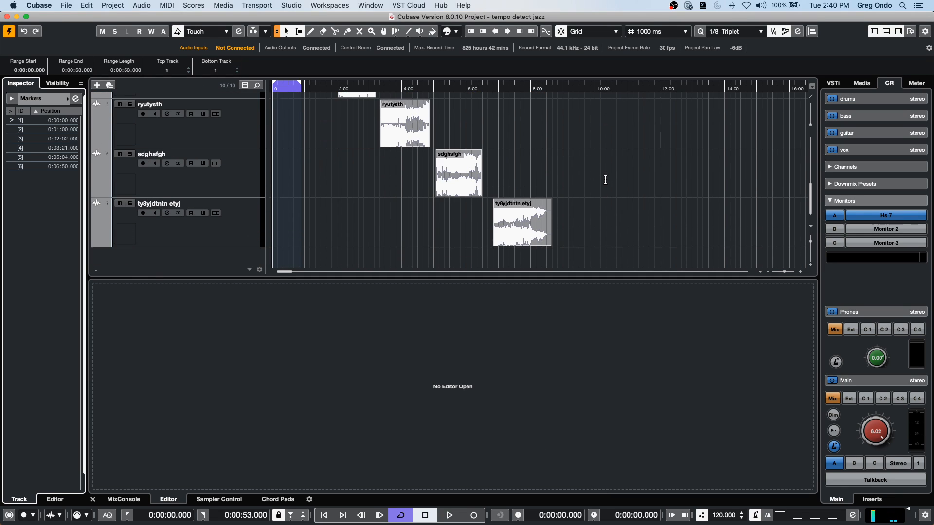
{"action": "scroll", "coordinate": [605, 180], "scroll_direction": "up", "scroll_amount": 2}
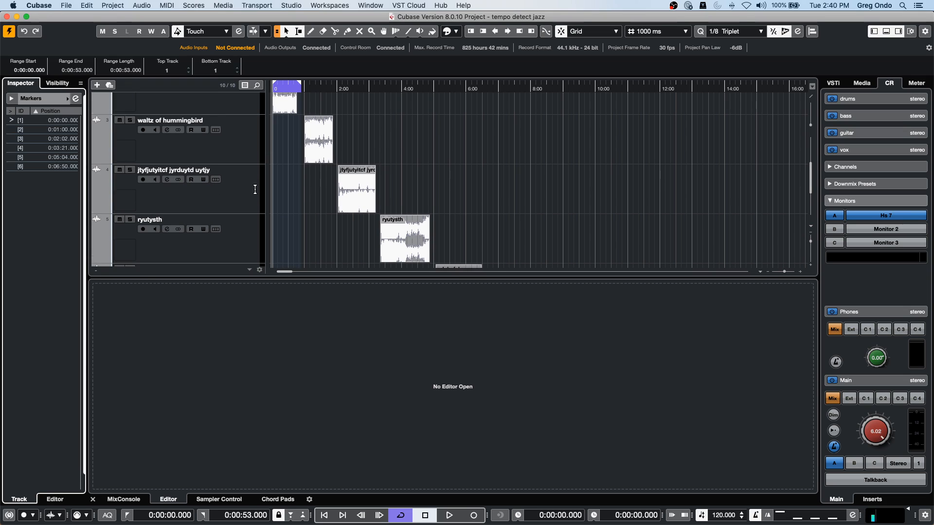
Review the tracks created from the exported cycle marker sections and how each audio event is placed on the timeline.
{"action": "scroll", "coordinate": [222, 172], "scroll_direction": "up", "scroll_amount": 1}
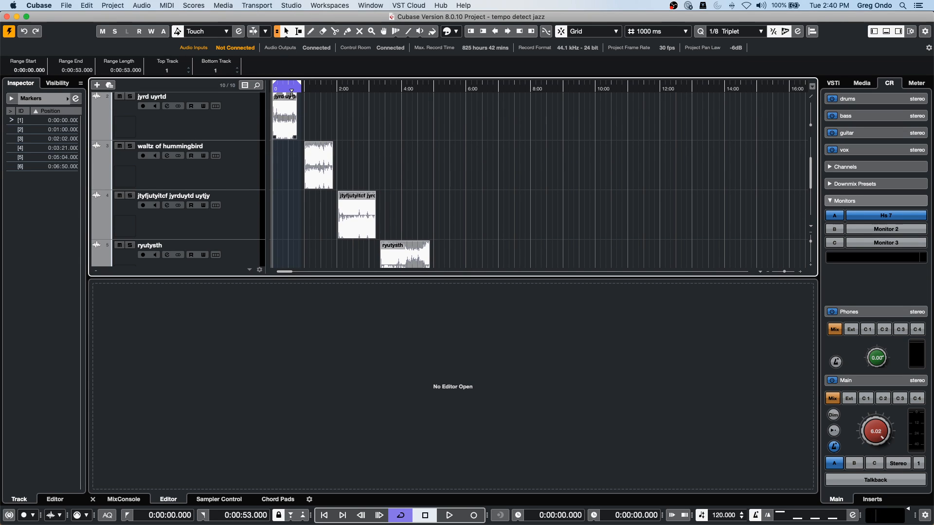
{"action": "scroll", "coordinate": [377, 144], "scroll_direction": "up", "scroll_amount": 3}
{"action": "scroll", "coordinate": [377, 145], "scroll_direction": "down", "scroll_amount": 5}
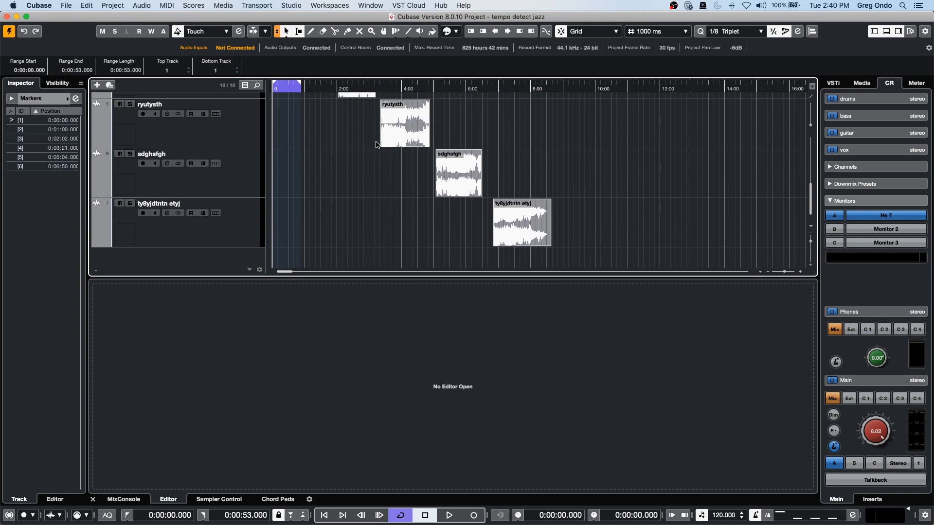
{"action": "scroll", "coordinate": [377, 145], "scroll_direction": "up", "scroll_amount": 3}
{"action": "scroll", "coordinate": [377, 145], "scroll_direction": "down", "scroll_amount": 3}
{"action": "scroll", "coordinate": [377, 144], "scroll_direction": "up", "scroll_amount": 4}
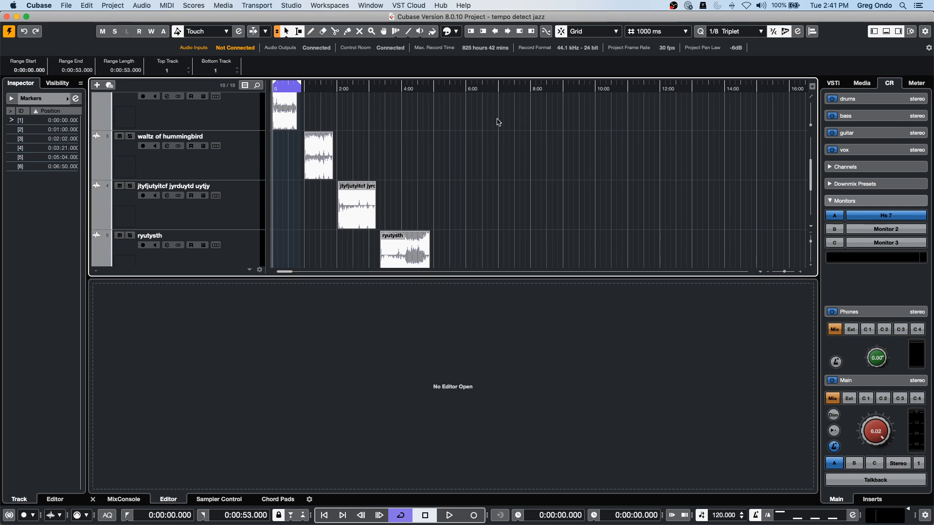
Crop the audio event on track 4 to a range from 2:18 to 2:52.
{"action": "left_click_drag", "start_coordinate": [348, 91], "coordinate": [363, 150]}
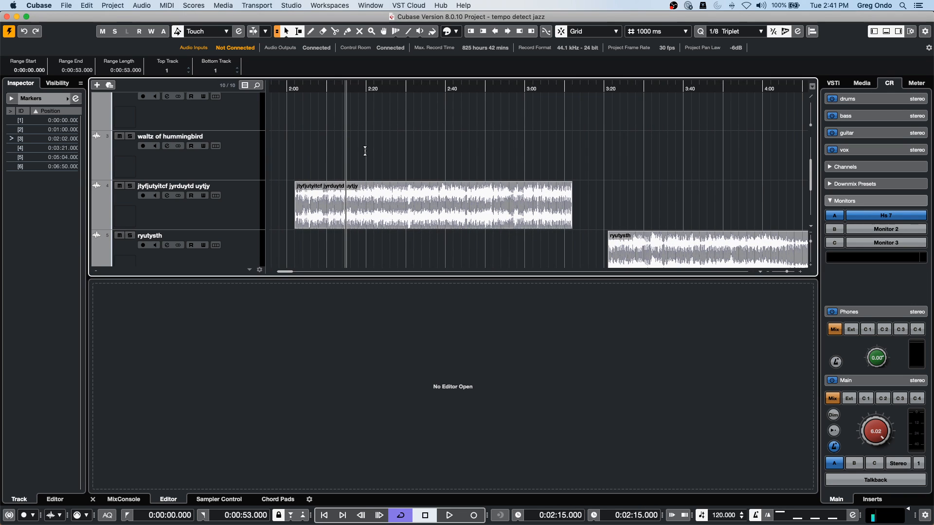
{"action": "right_click", "coordinate": [363, 203]}
{"action": "left_click", "coordinate": [377, 204]}
{"action": "left_click_drag", "start_coordinate": [359, 194], "coordinate": [492, 200]}
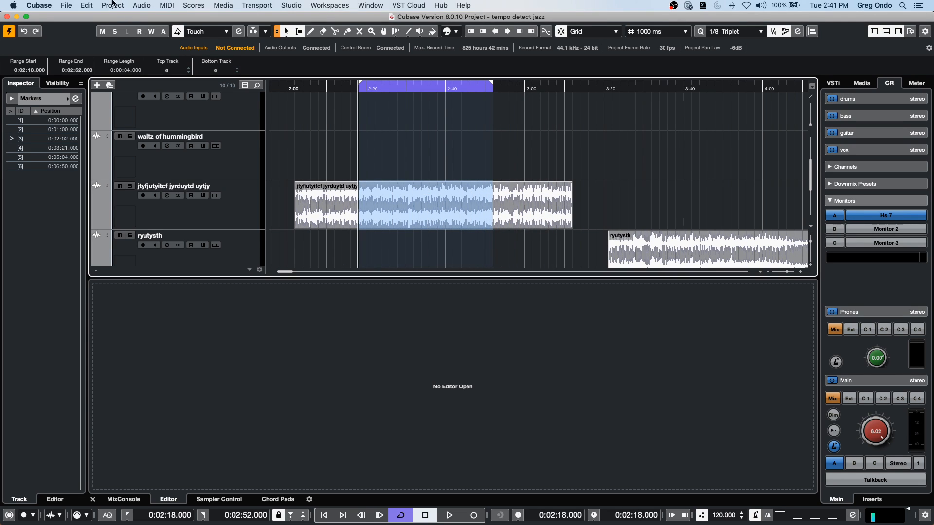
{"action": "left_click", "coordinate": [87, 5]}
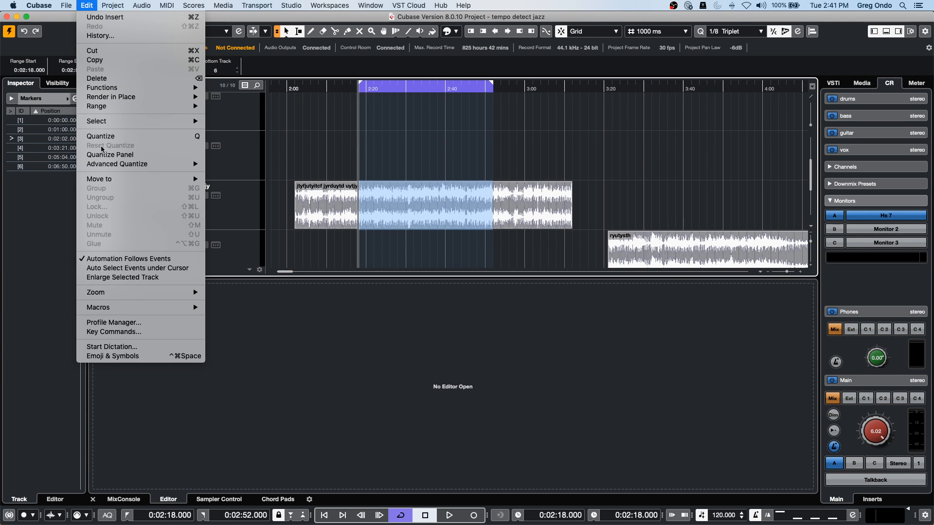
{"action": "mouse_move", "coordinate": [160, 107]}
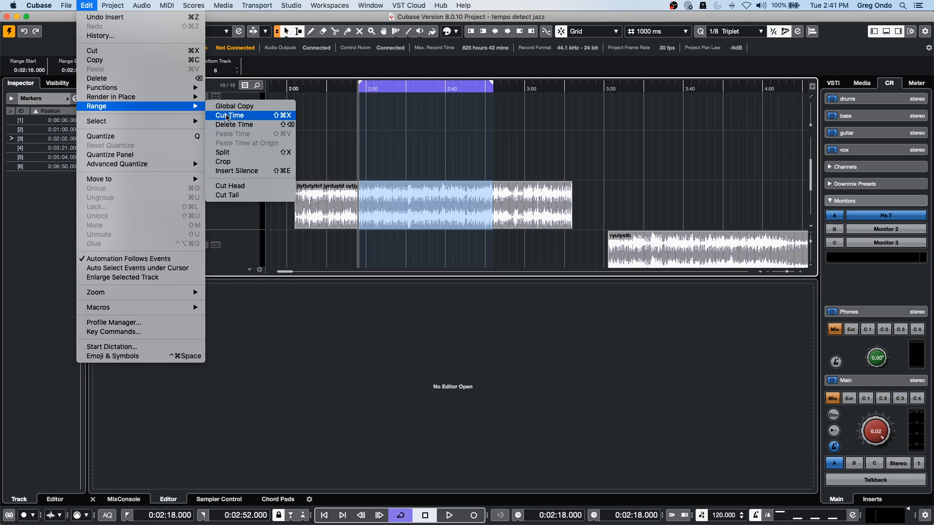
{"action": "left_click", "coordinate": [234, 164]}
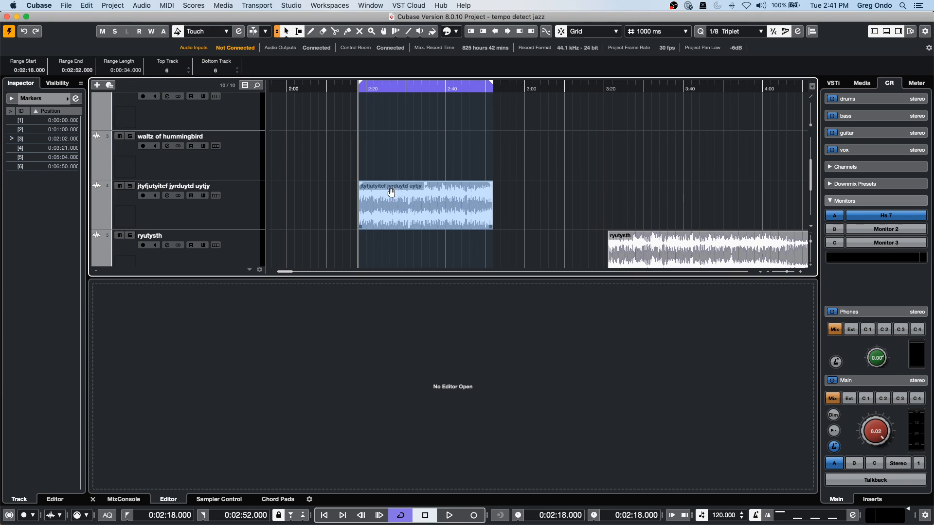
Crop the track 4 event further to a range from 2:27 to 2:45.
{"action": "left_click", "coordinate": [563, 181]}
{"action": "left_click_drag", "start_coordinate": [465, 189], "coordinate": [394, 192]}
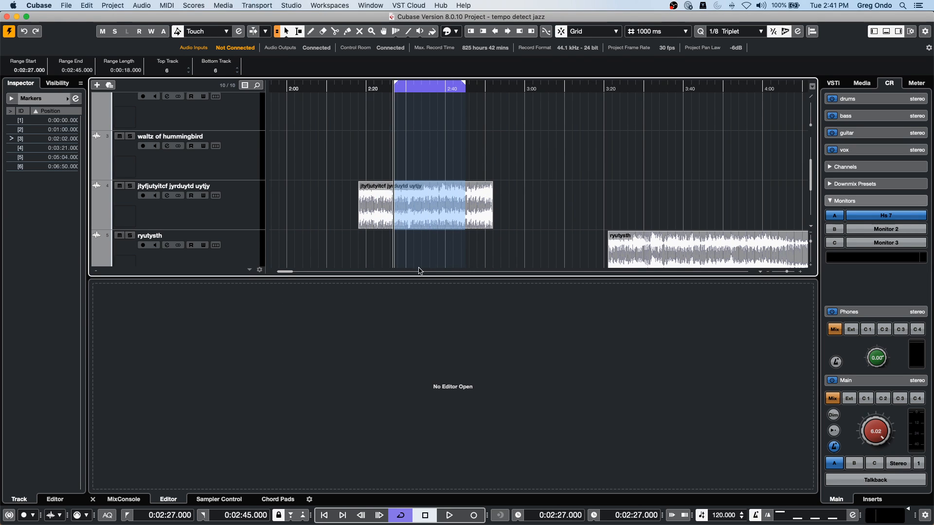
{"action": "left_click", "coordinate": [88, 5]}
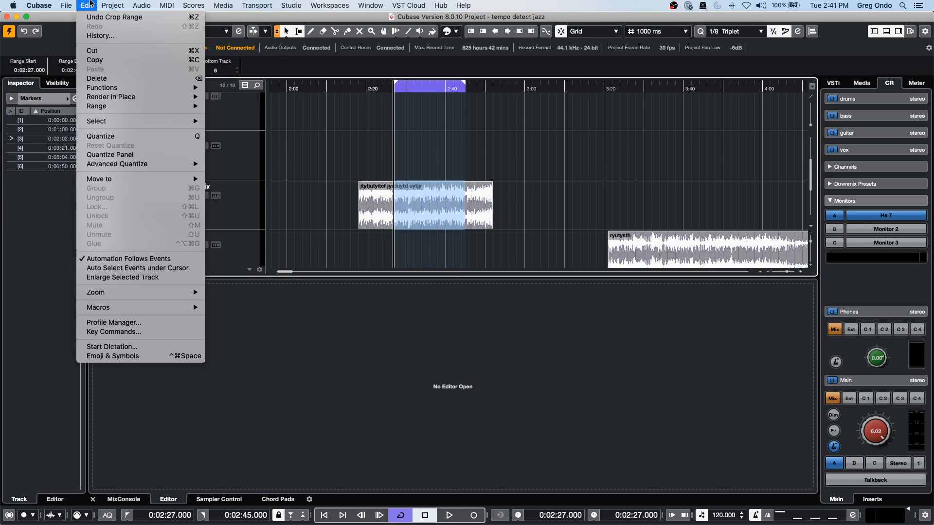
{"action": "mouse_move", "coordinate": [117, 107]}
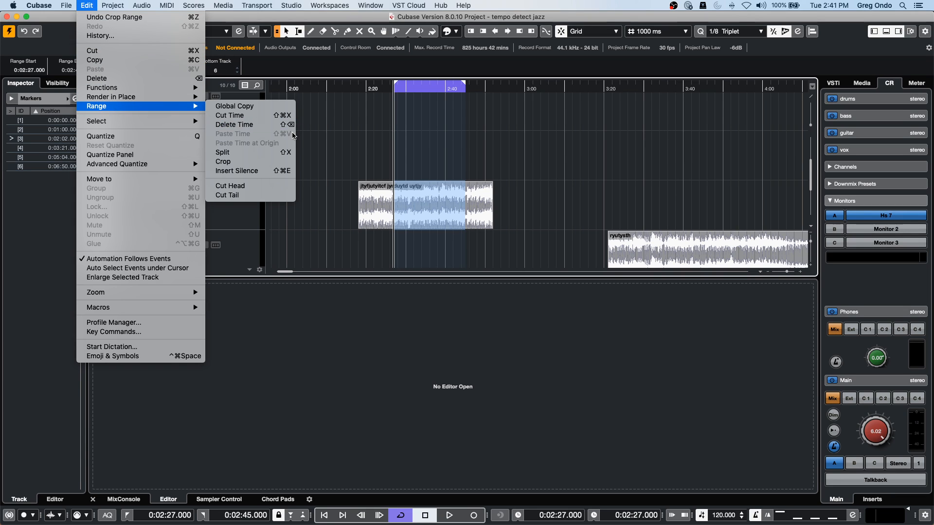
{"action": "left_click", "coordinate": [273, 163]}
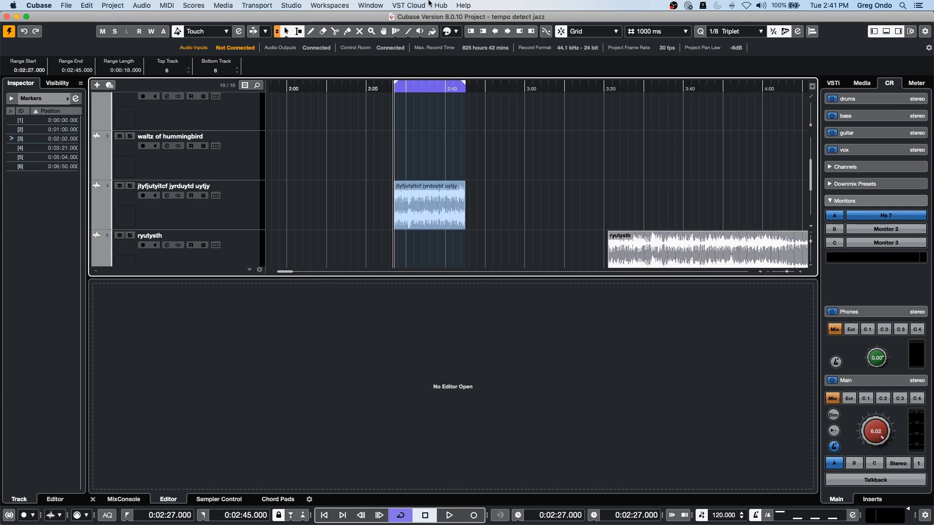
Undo both range crops and the insertion of the exported cycle marker tracks.
{"action": "key", "text": "super+z"}
{"action": "key", "text": "super+z"}
{"action": "key", "text": "super+z"}
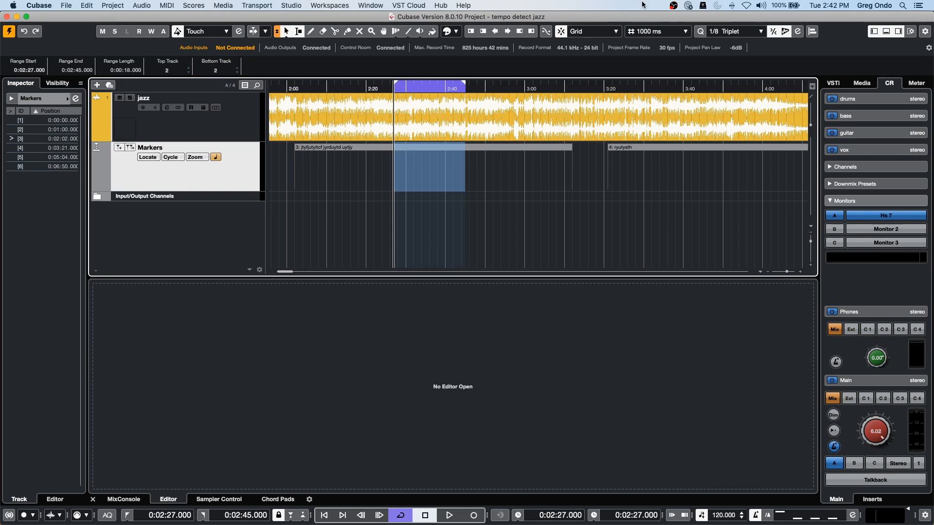
Open the recent project beatles stones t.cpr.
{"action": "left_click", "coordinate": [65, 5]}
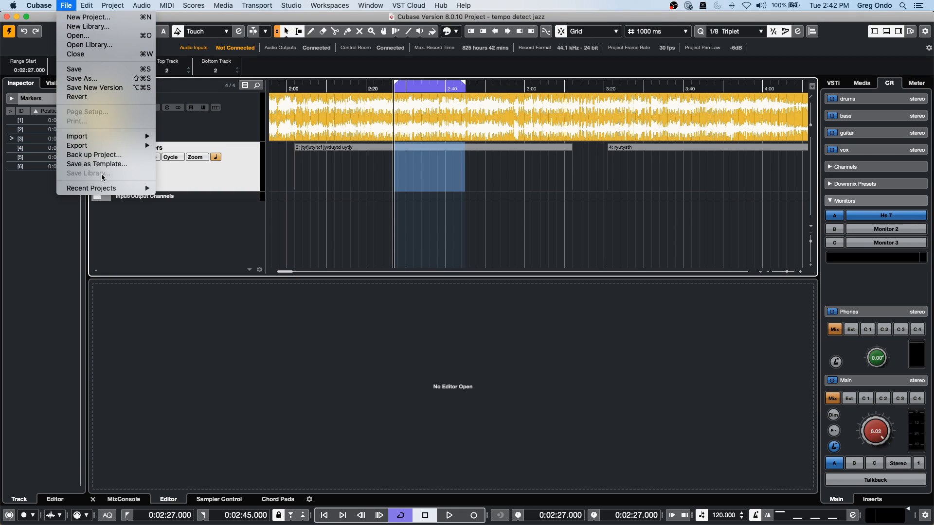
{"action": "mouse_move", "coordinate": [103, 190]}
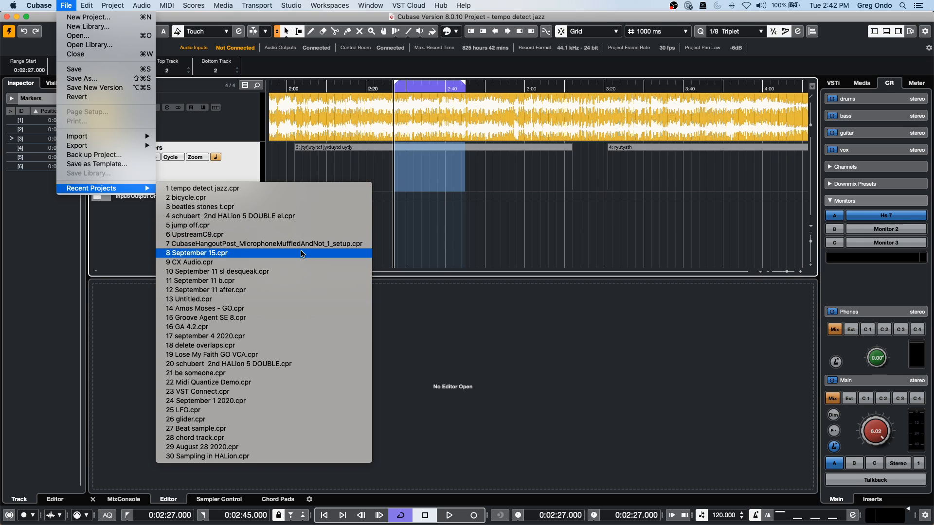
{"action": "left_click", "coordinate": [318, 206]}
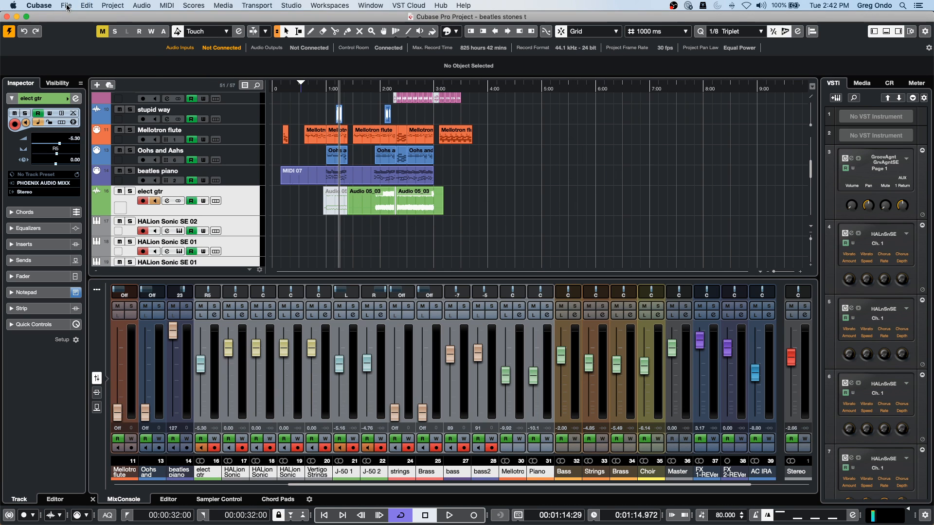
Revert the beatles stones t project to its last saved version and close the HALion 6 instrument window.
{"action": "left_click", "coordinate": [67, 5]}
{"action": "left_click", "coordinate": [78, 97]}
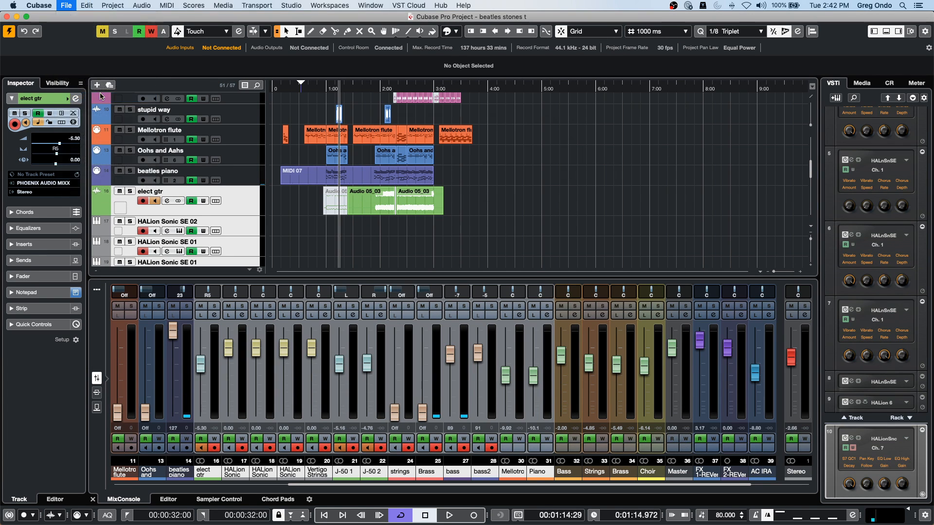
{"action": "left_click", "coordinate": [529, 186]}
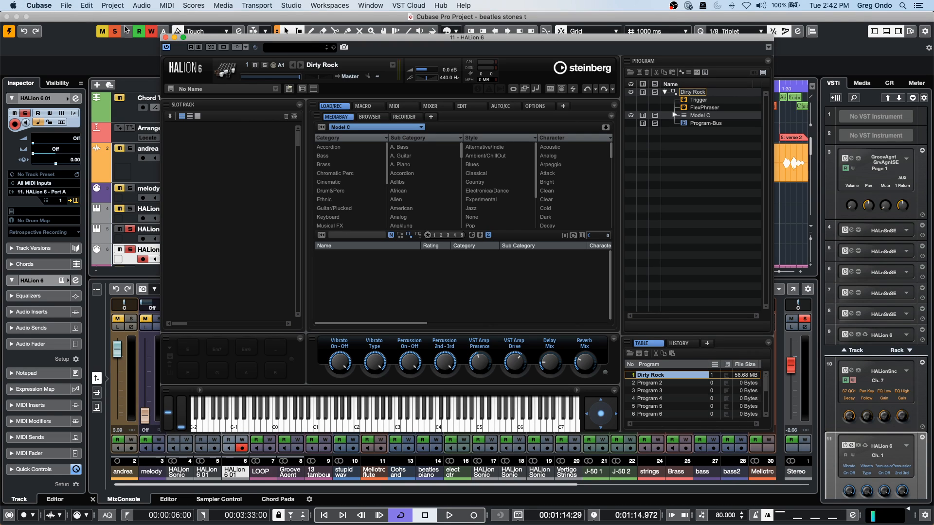
{"action": "left_click", "coordinate": [165, 37]}
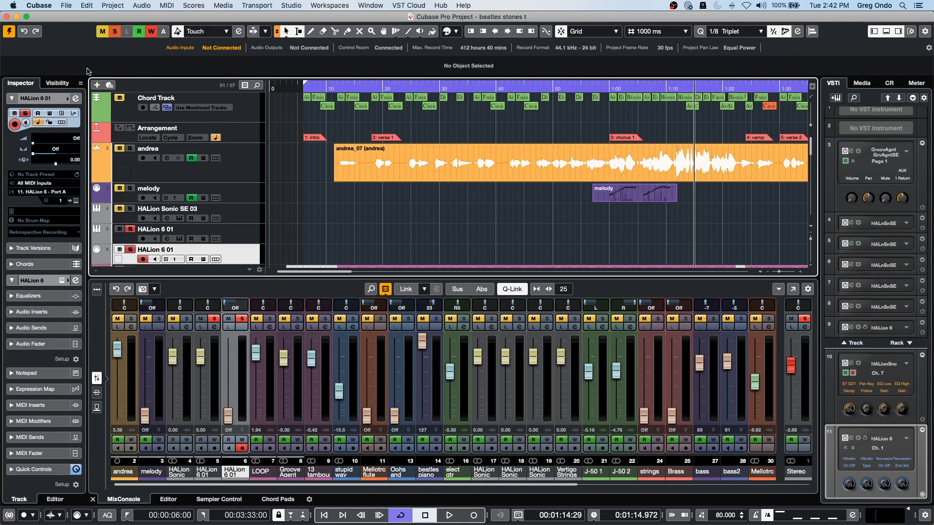
Deactivate all solo states and play the song from about 20 seconds while viewing its full length and tracks.
{"action": "left_click", "coordinate": [114, 32]}
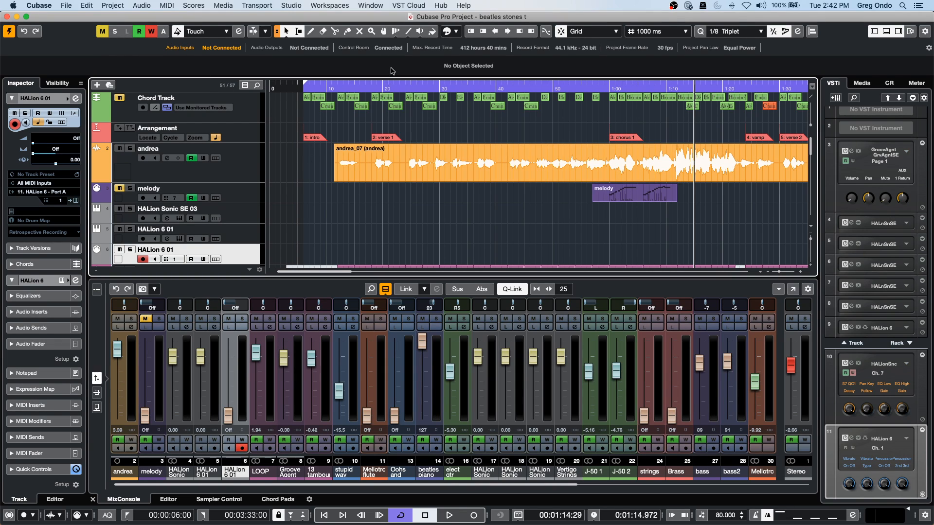
{"action": "left_click", "coordinate": [390, 86]}
{"action": "key", "text": "space"}
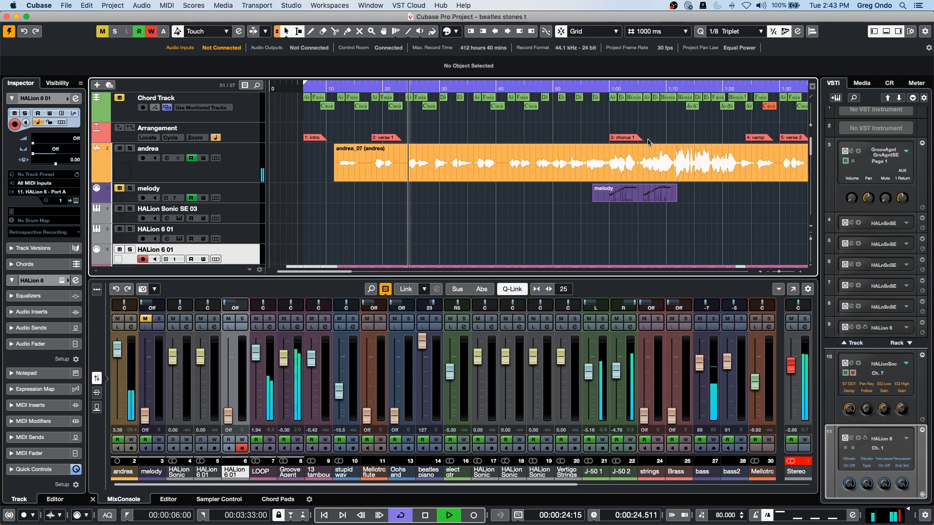
{"action": "key", "text": "g"}
{"action": "key", "text": "g"}
{"action": "key", "text": "g"}
{"action": "key", "text": "g"}
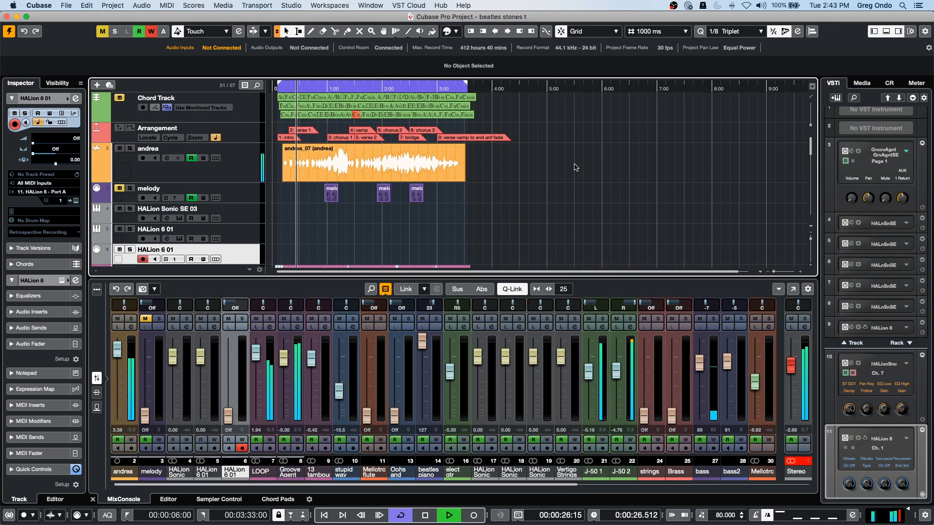
{"action": "scroll", "coordinate": [571, 177], "scroll_direction": "down", "scroll_amount": 1}
{"action": "scroll", "coordinate": [571, 177], "scroll_direction": "down", "scroll_amount": 6}
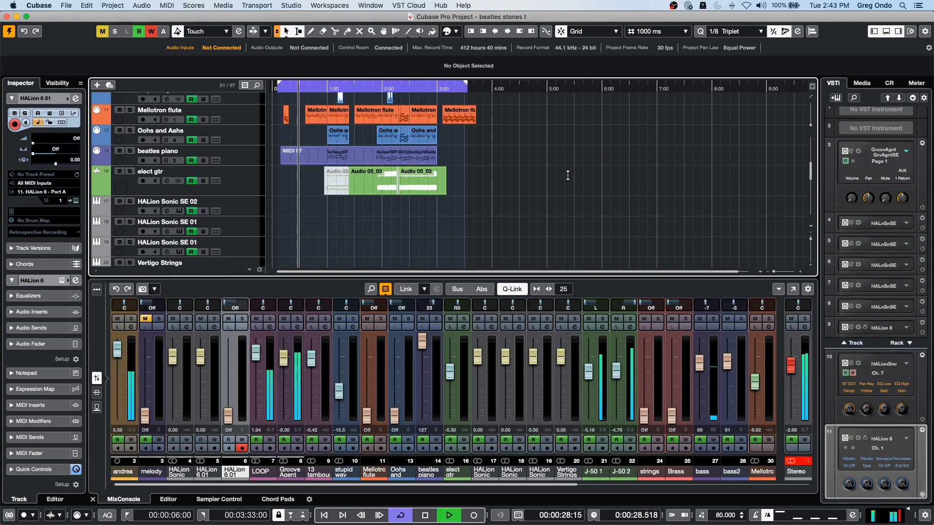
{"action": "scroll", "coordinate": [567, 175], "scroll_direction": "down", "scroll_amount": 1}
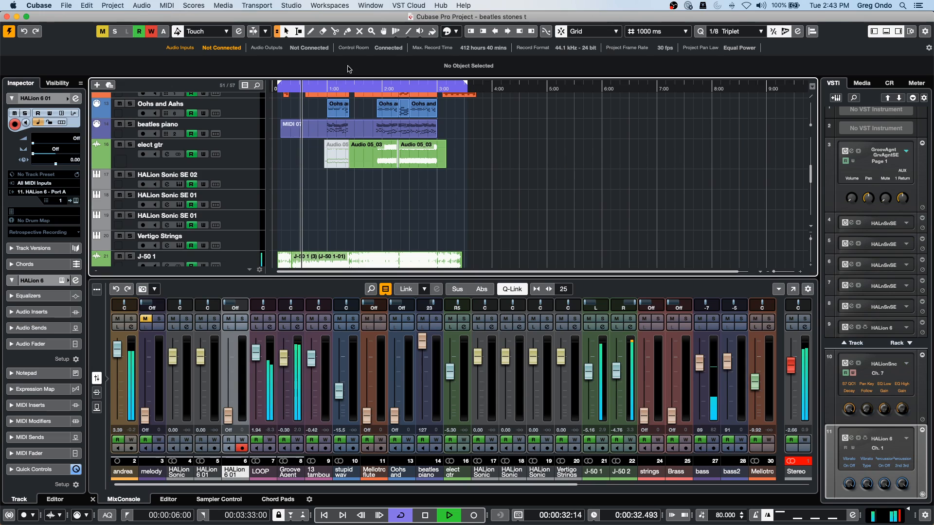
{"action": "key", "text": "space"}
Open Export Audio Mixdown and select the Stereo output channel for export.
{"action": "left_click", "coordinate": [66, 6]}
{"action": "mouse_move", "coordinate": [75, 138]}
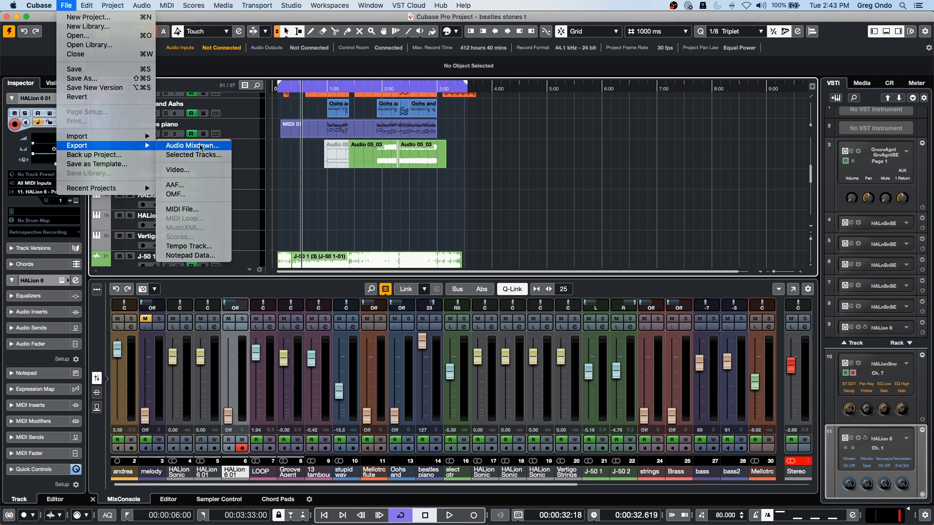
{"action": "left_click", "coordinate": [201, 146]}
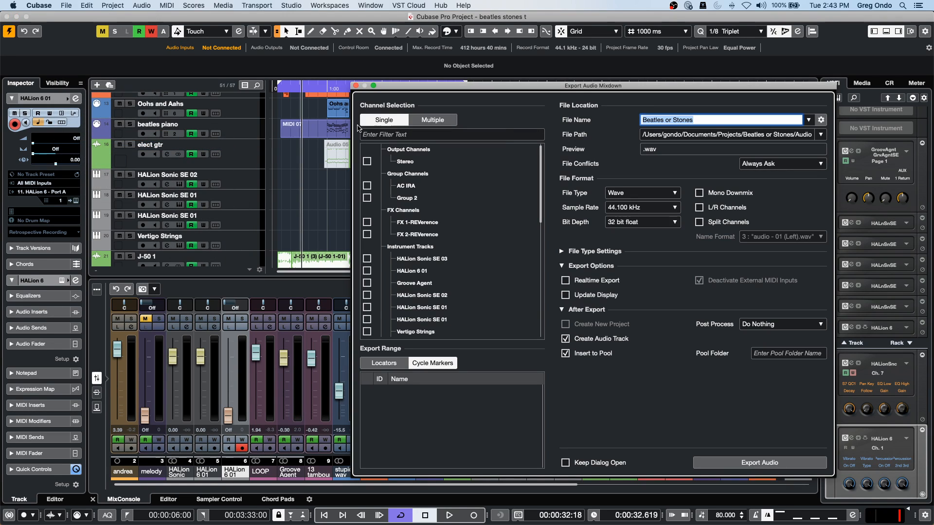
{"action": "left_click", "coordinate": [367, 162]}
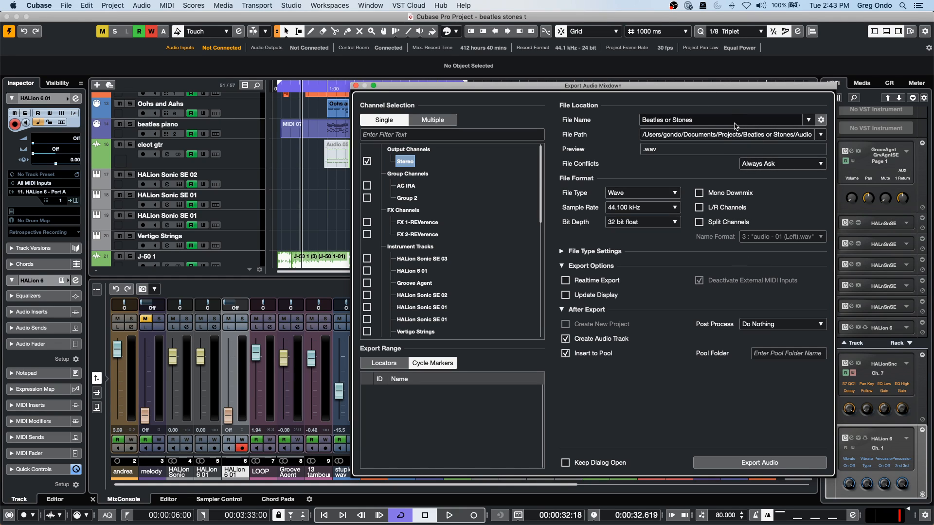
Set the export path to the recently used Music folder and name the file "Beatles or Stones mix september 15".
{"action": "left_click", "coordinate": [822, 136]}
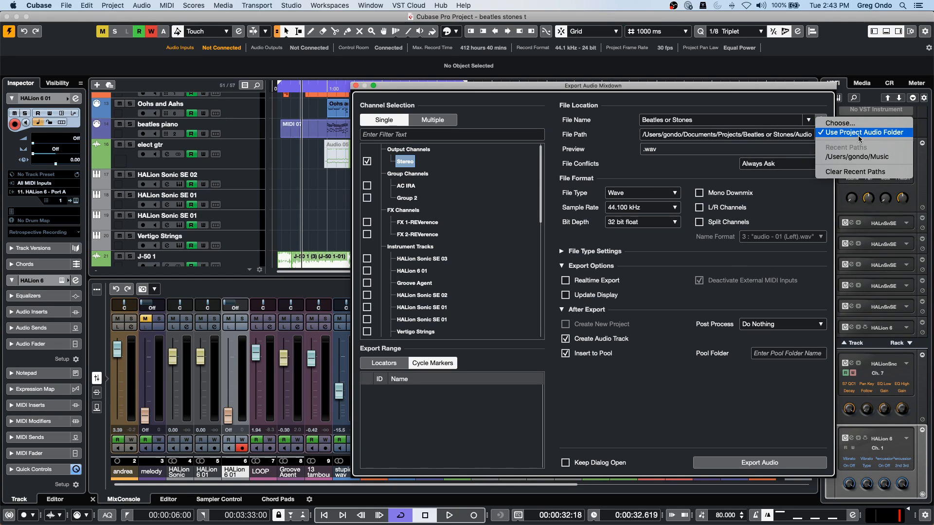
{"action": "left_click", "coordinate": [857, 157]}
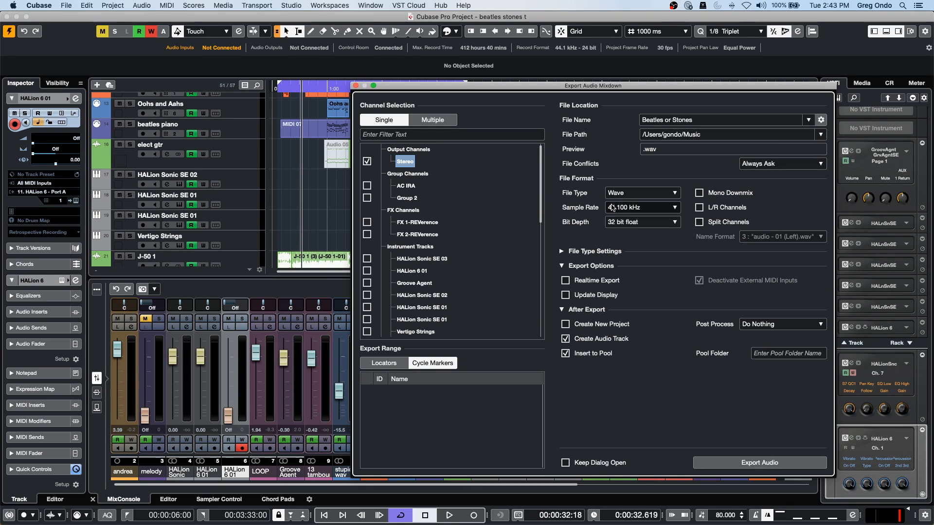
{"action": "left_click", "coordinate": [703, 120]}
{"action": "key", "text": "Right"}
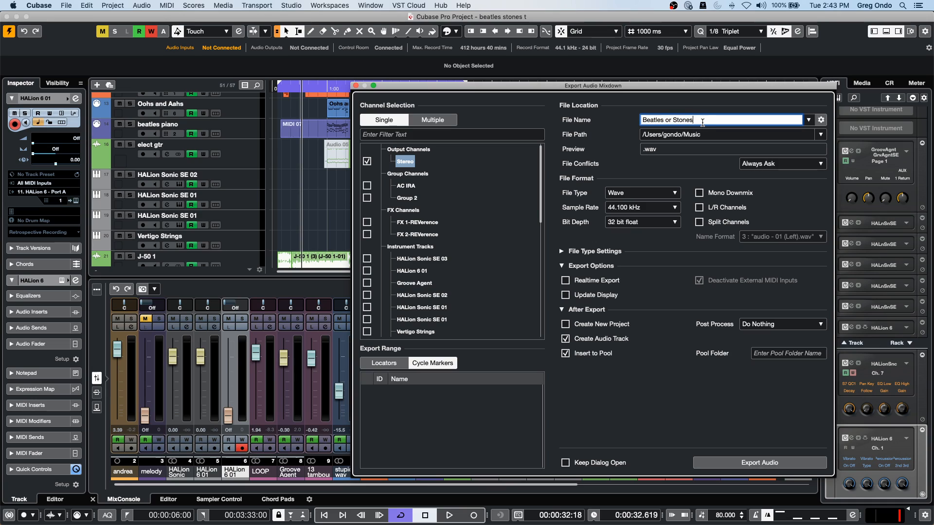
{"action": "type", "text": "mix september 15"}
{"action": "key", "text": "Return"}
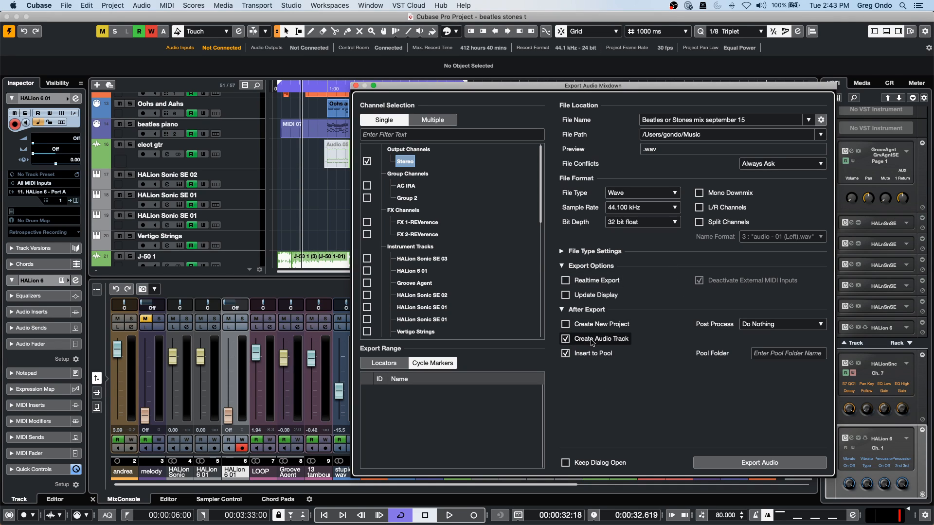
Export the stereo mix between the locators as a 44.1 kHz, 32-bit float Wave file and choose the Play tool for auditioning it.
{"action": "left_click", "coordinate": [758, 461]}
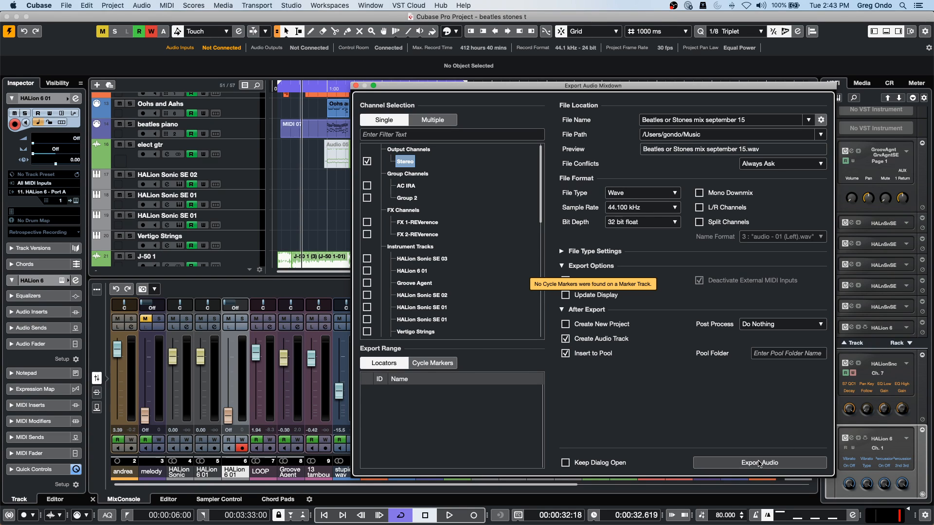
{"action": "left_click", "coordinate": [710, 462]}
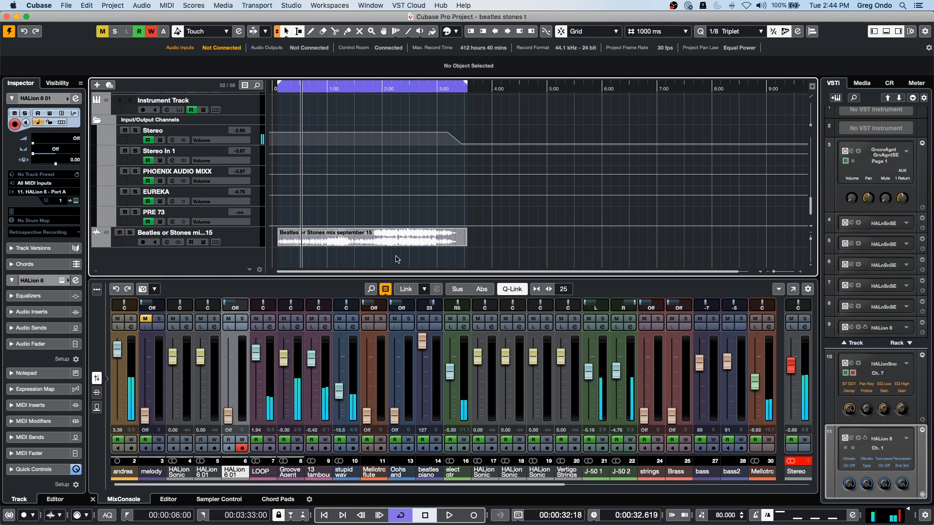
{"action": "right_click", "coordinate": [326, 238]}
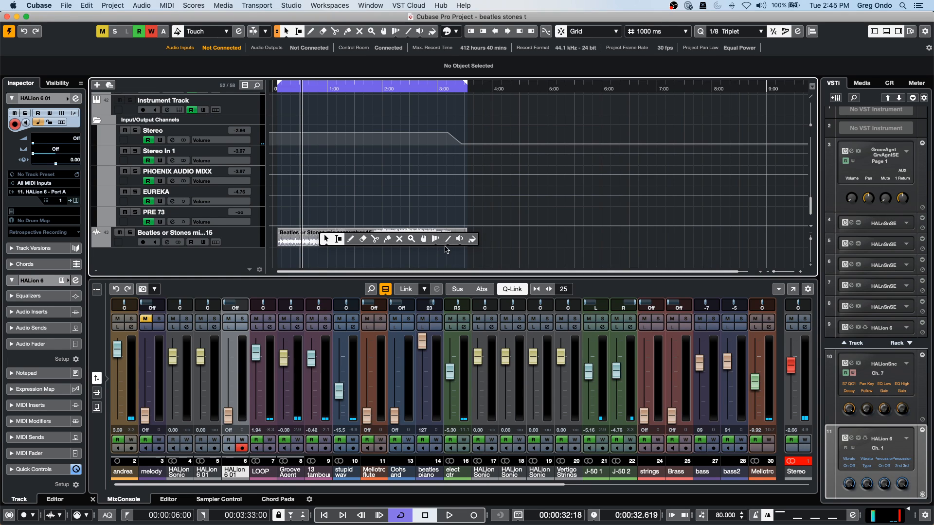
{"action": "left_click", "coordinate": [459, 239]}
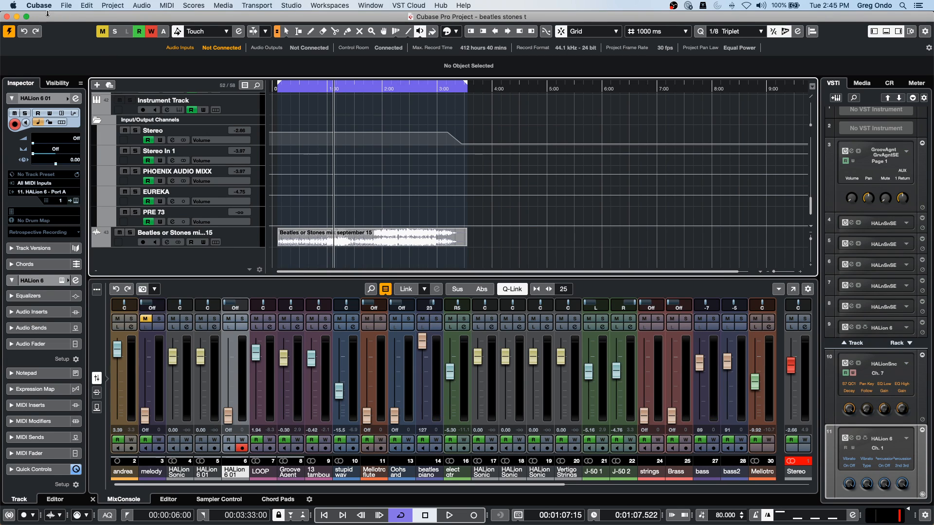
Reopen Export Audio Mixdown, review the channel, file and format settings, and close it without exporting.
{"action": "left_click", "coordinate": [64, 6]}
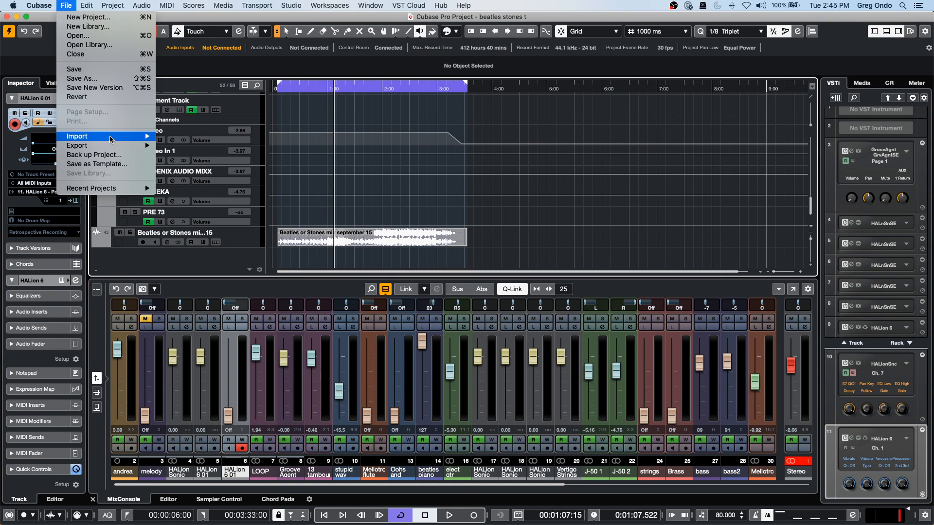
{"action": "mouse_move", "coordinate": [112, 147]}
{"action": "left_click", "coordinate": [175, 145]}
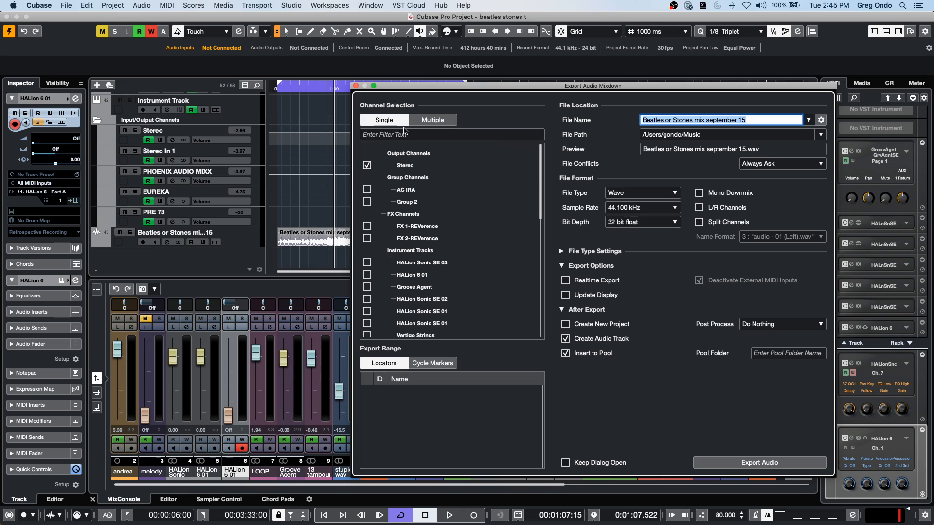
{"action": "left_click", "coordinate": [356, 85]}
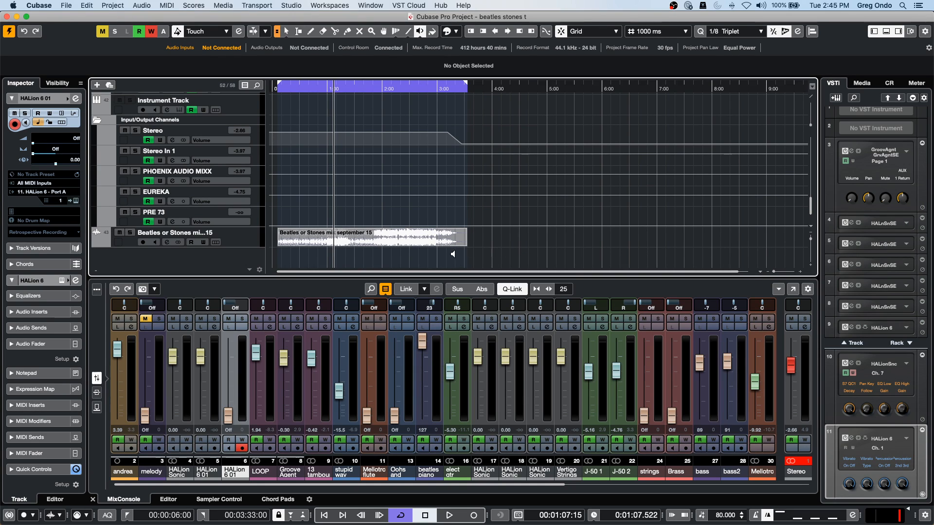
Select the "Beatles or Stones mix september 15" audio event with the Object Selection tool.
{"action": "key", "text": "1"}
{"action": "left_click", "coordinate": [406, 244]}
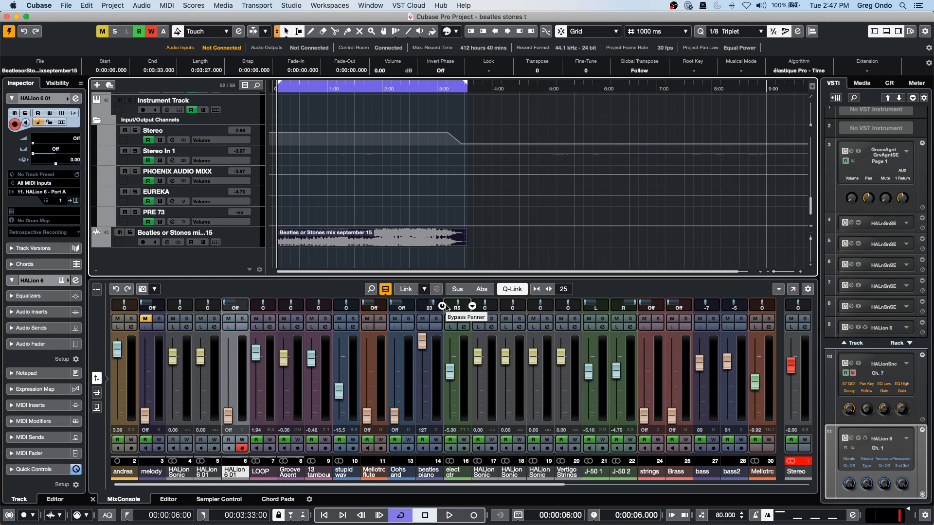
{"action": "left_click", "coordinate": [149, 6]}
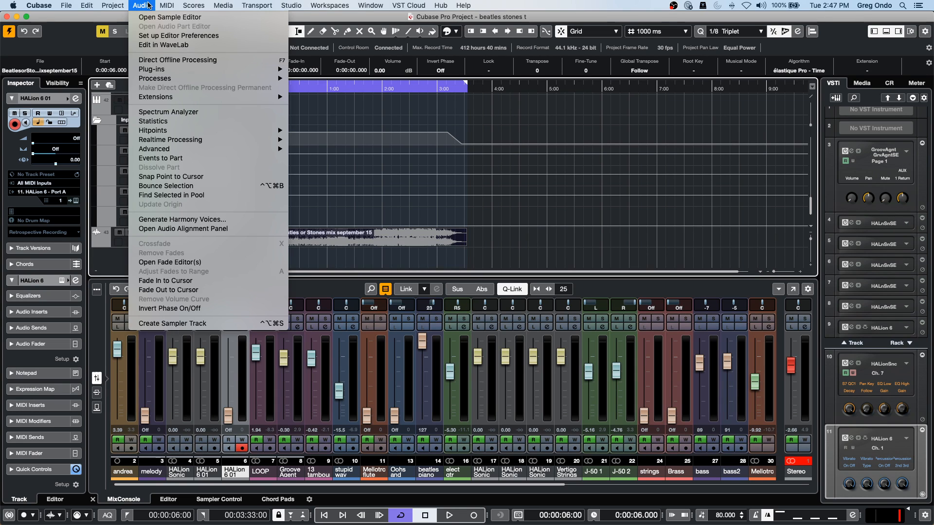
{"action": "mouse_move", "coordinate": [39, 5]}
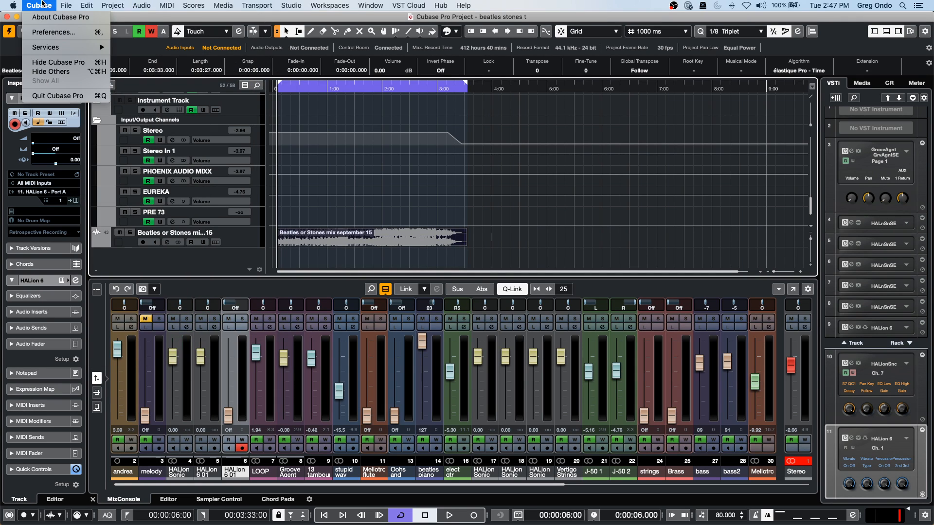
{"action": "left_click", "coordinate": [765, 243]}
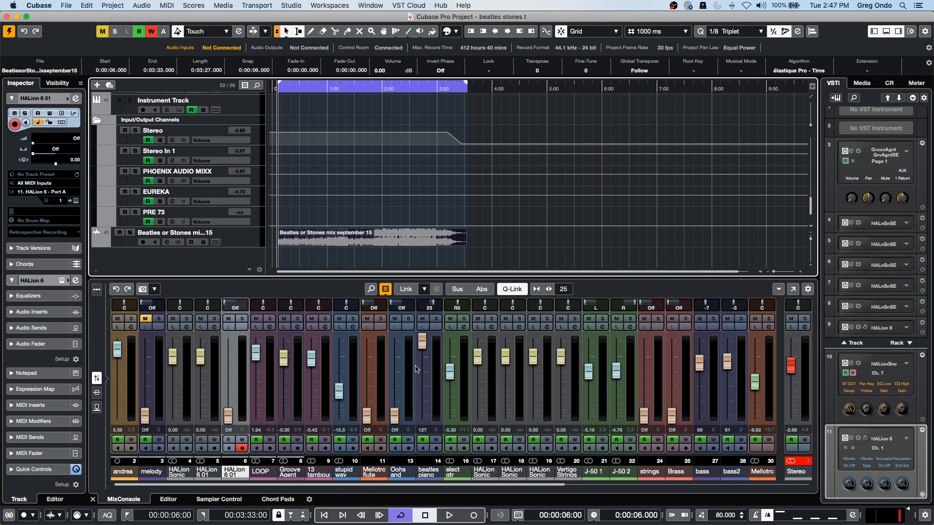
Open the MixConsole in its own window and adjust the channel strip width to fit more channels in view.
{"action": "left_click", "coordinate": [793, 289]}
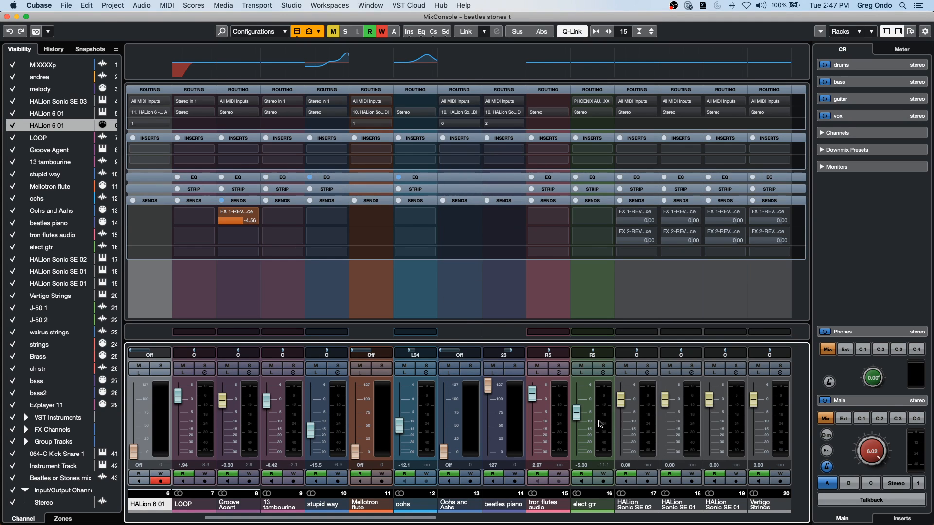
{"action": "key", "text": "g"}
{"action": "key", "text": "g"}
{"action": "key", "text": "g"}
{"action": "key", "text": "g"}
{"action": "key", "text": "g"}
{"action": "key", "text": "g"}
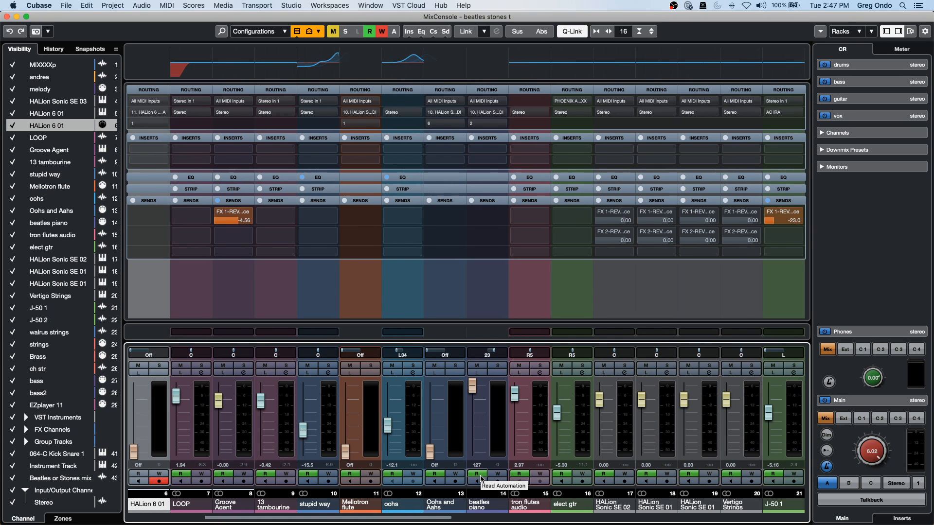
{"action": "key", "text": "g"}
{"action": "key", "text": "g"}
{"action": "key", "text": "g"}
{"action": "key", "text": "g"}
{"action": "key", "text": "g"}
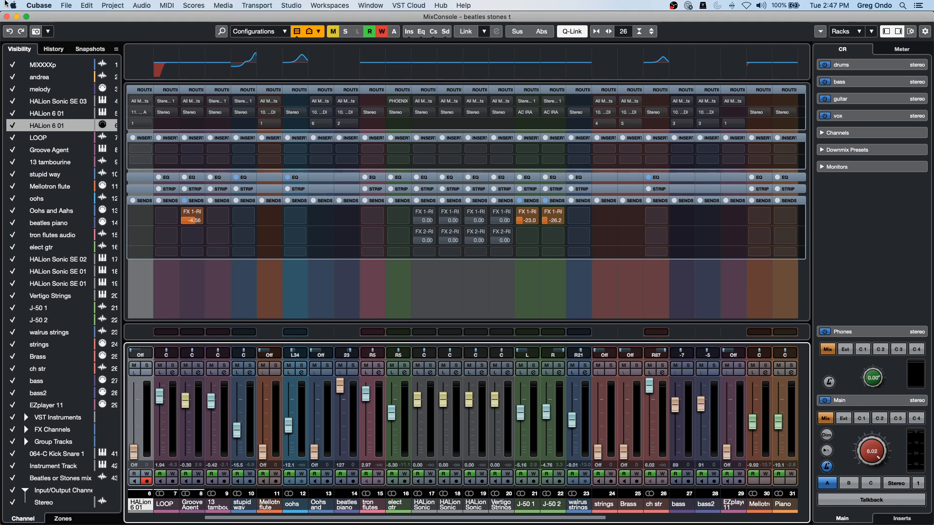
Turn off colorizing of MixConsole channels in the Track & MixConsole Channel Colors preferences and apply the change.
{"action": "left_click", "coordinate": [47, 5]}
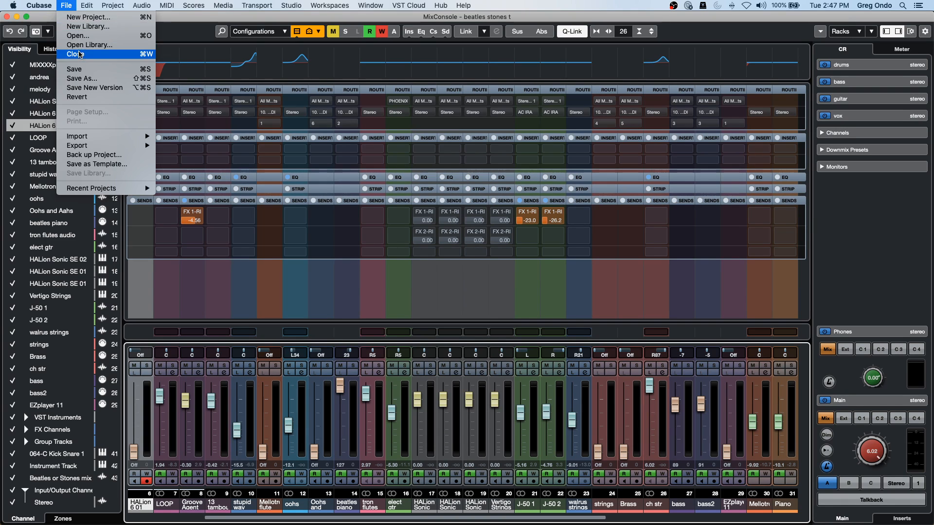
{"action": "mouse_move", "coordinate": [84, 8]}
{"action": "mouse_move", "coordinate": [39, 5]}
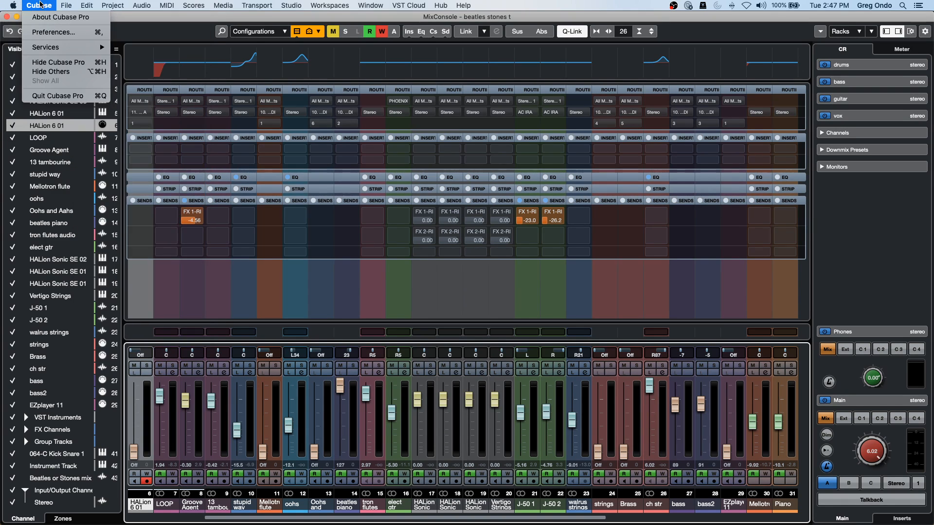
{"action": "left_click", "coordinate": [42, 32]}
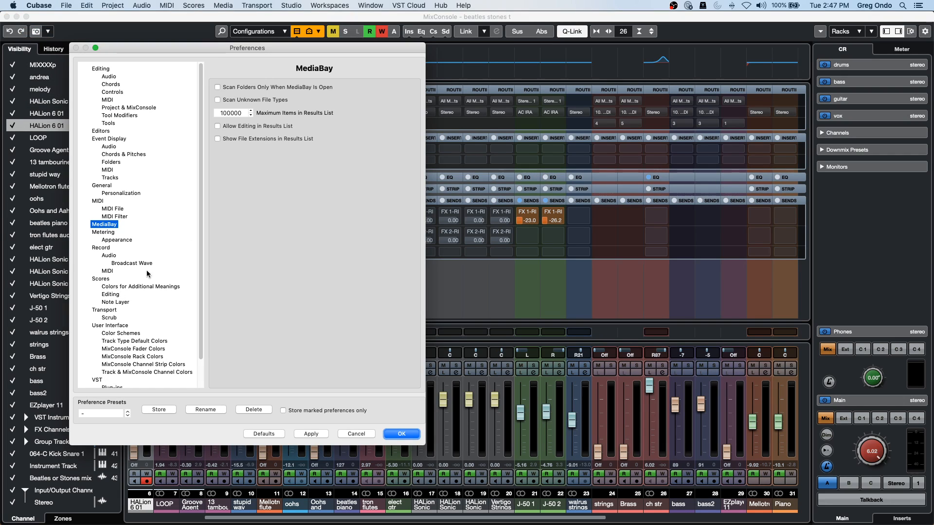
{"action": "left_click", "coordinate": [137, 373]}
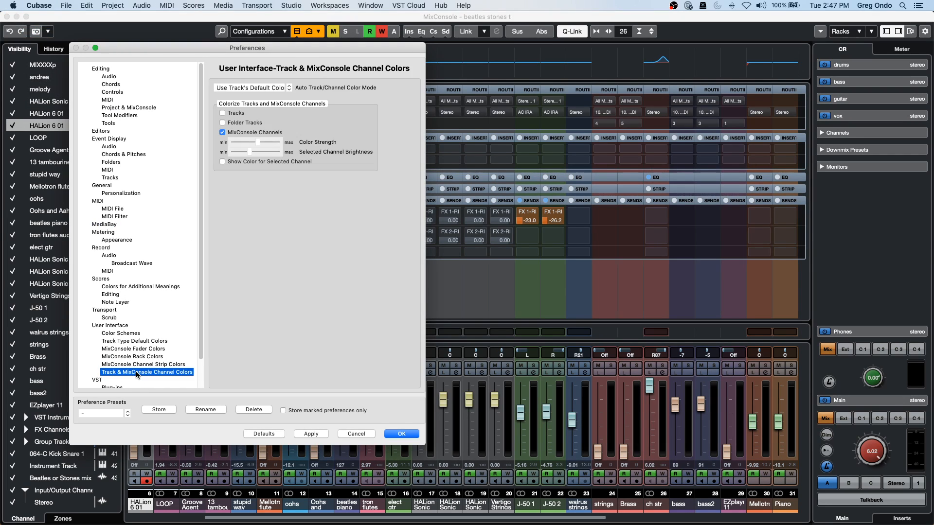
{"action": "left_click", "coordinate": [222, 132]}
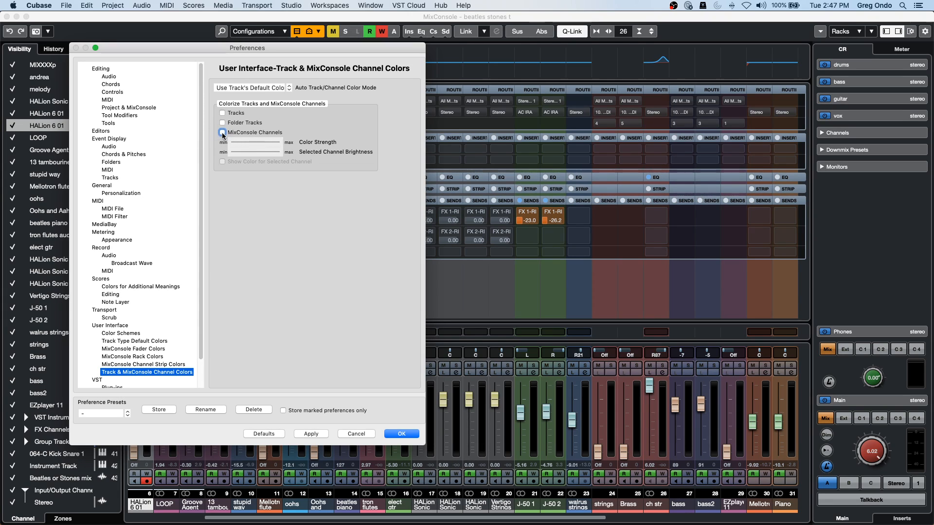
{"action": "left_click", "coordinate": [317, 433]}
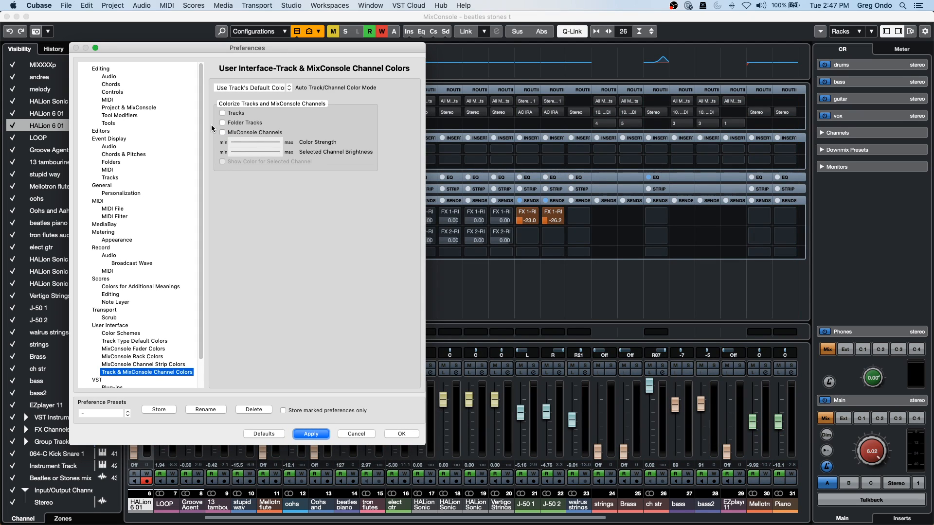
Re-enable colorizing of MixConsole channels, apply it, and close the Preferences and the MixConsole window.
{"action": "left_click", "coordinate": [223, 132]}
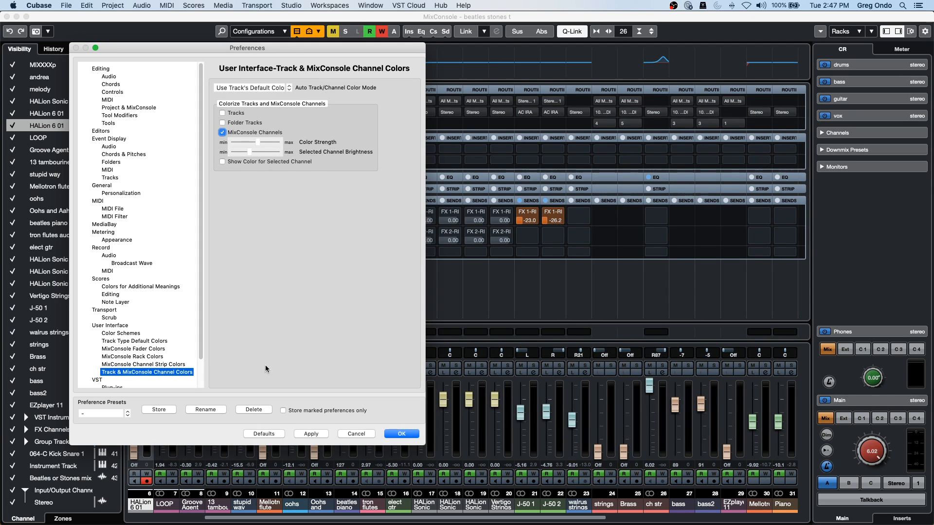
{"action": "left_click", "coordinate": [311, 433]}
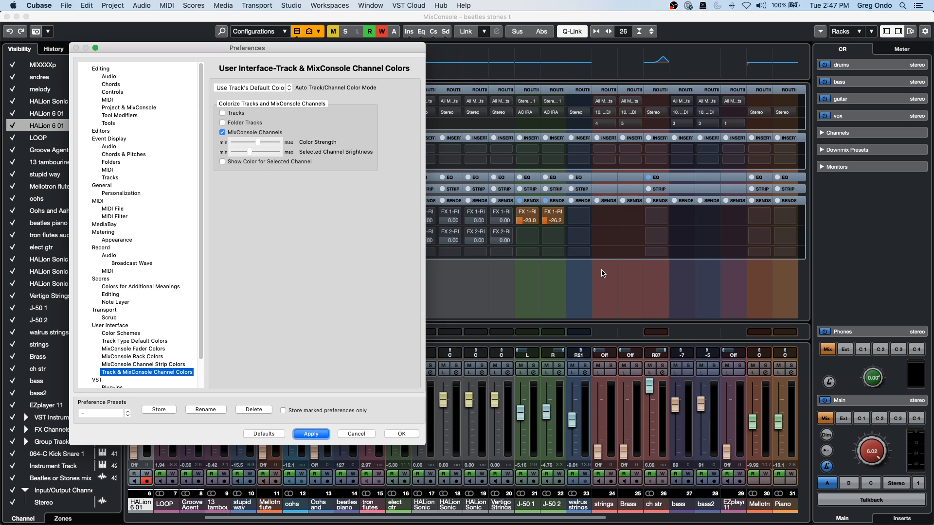
{"action": "left_click", "coordinate": [402, 433]}
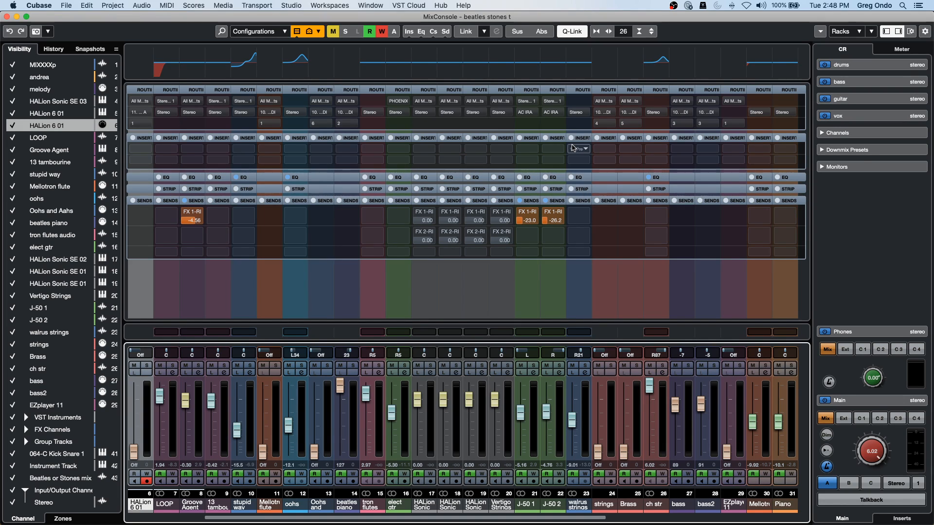
{"action": "left_click", "coordinate": [6, 17]}
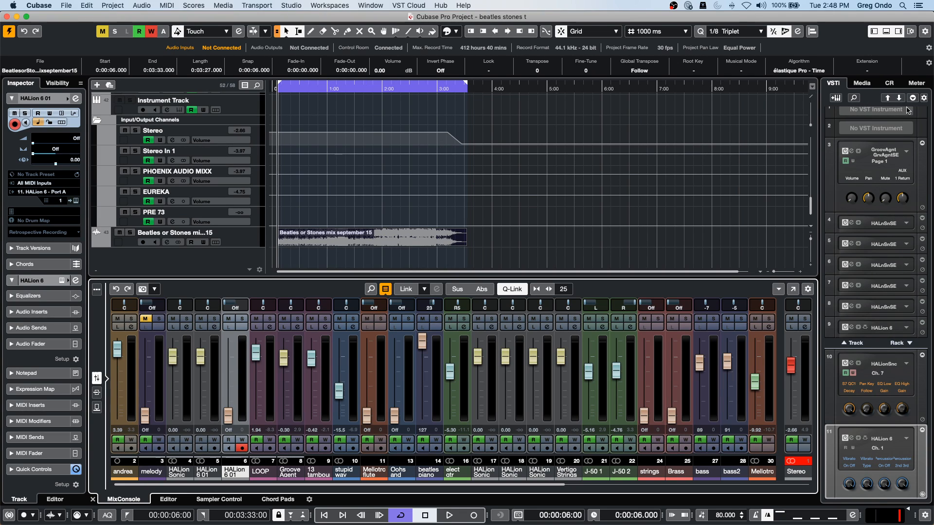
Show the Control Room in the project window and adjust its Main output level.
{"action": "left_click", "coordinate": [862, 84]}
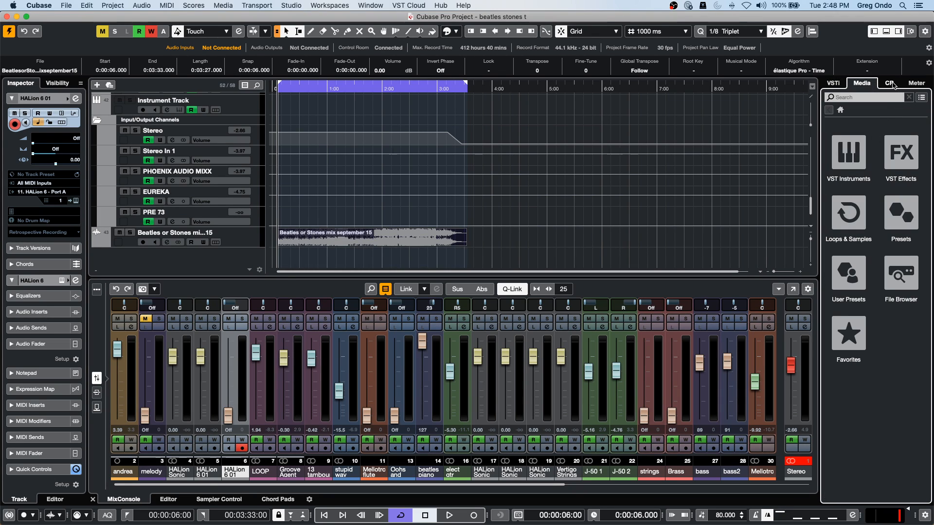
{"action": "left_click", "coordinate": [892, 84]}
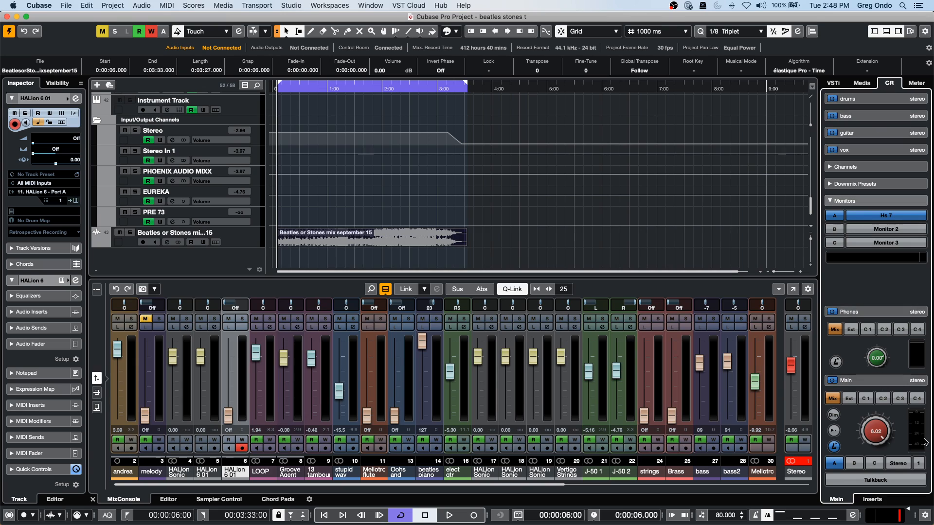
{"action": "left_click_drag", "start_coordinate": [881, 429], "coordinate": [880, 433]}
Browse the Dubstep set in Loops & Samples and audition samples from Abstract Kid_Snare Drum 1 through Apes Of Base_Snare Drum 1.
{"action": "left_click", "coordinate": [862, 87]}
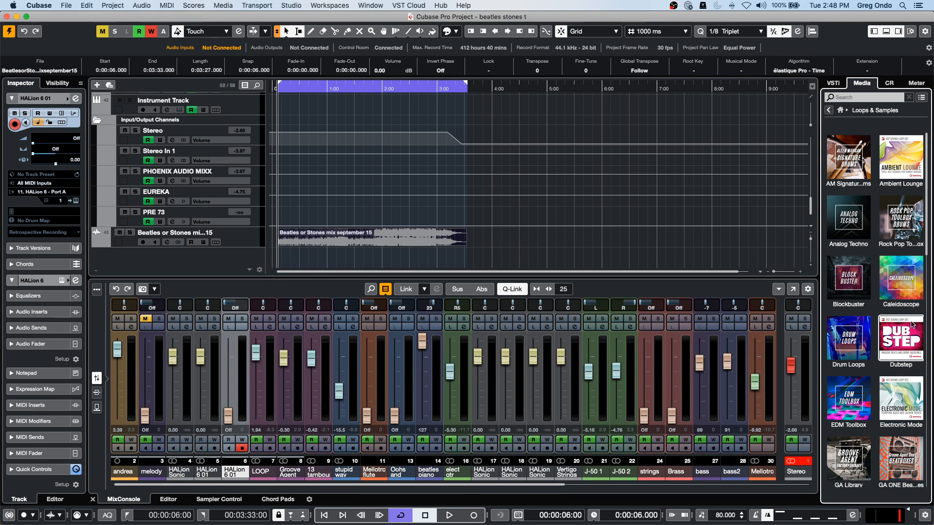
{"action": "left_click", "coordinate": [908, 347]}
{"action": "left_click", "coordinate": [859, 248]}
{"action": "left_click", "coordinate": [870, 276]}
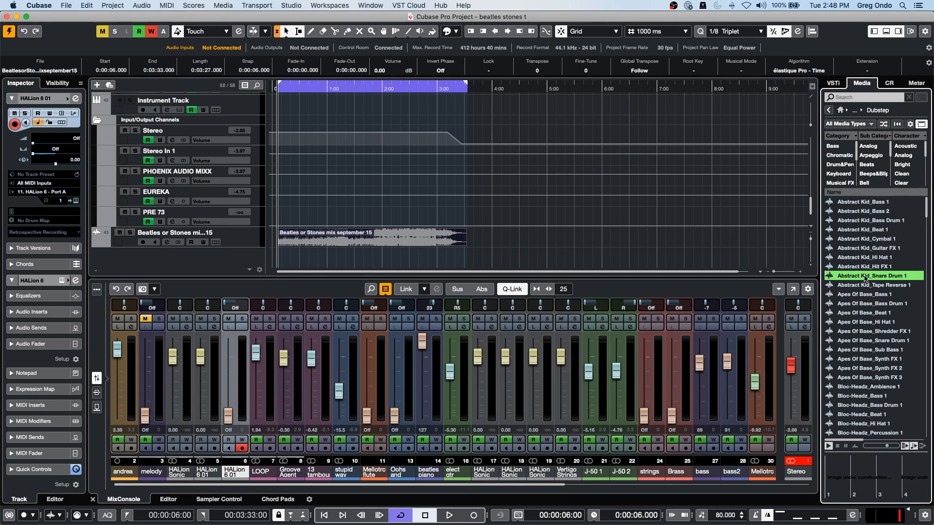
{"action": "key", "text": "Down"}
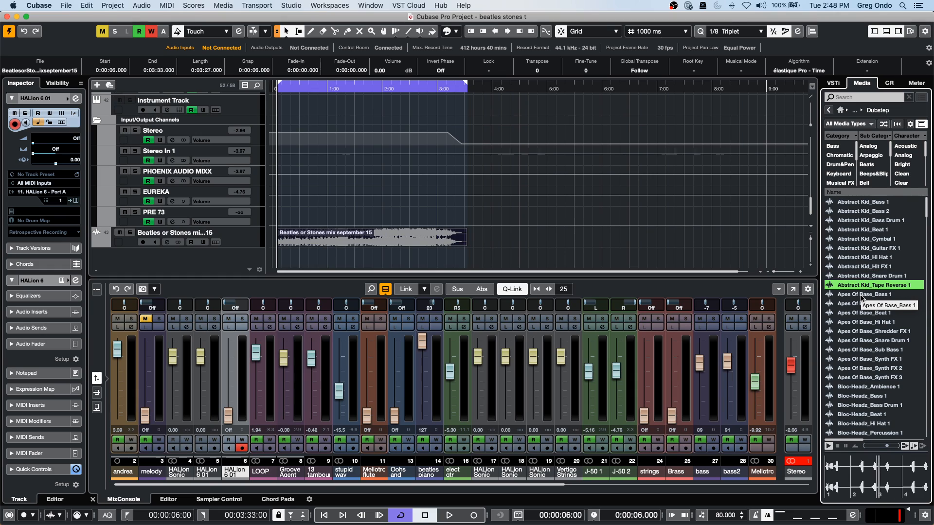
{"action": "key", "text": "Down"}
{"action": "key", "text": "Down"}
{"action": "key", "text": "Down"}
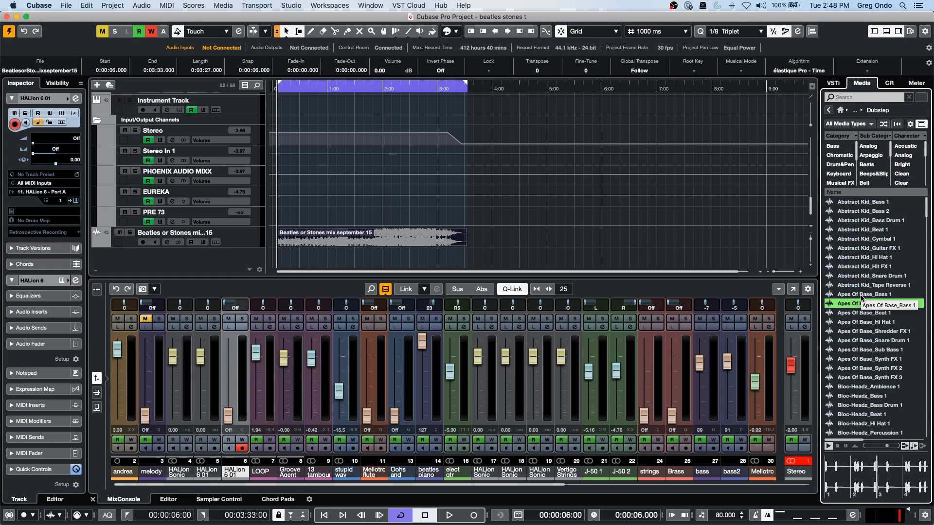
{"action": "key", "text": "Down"}
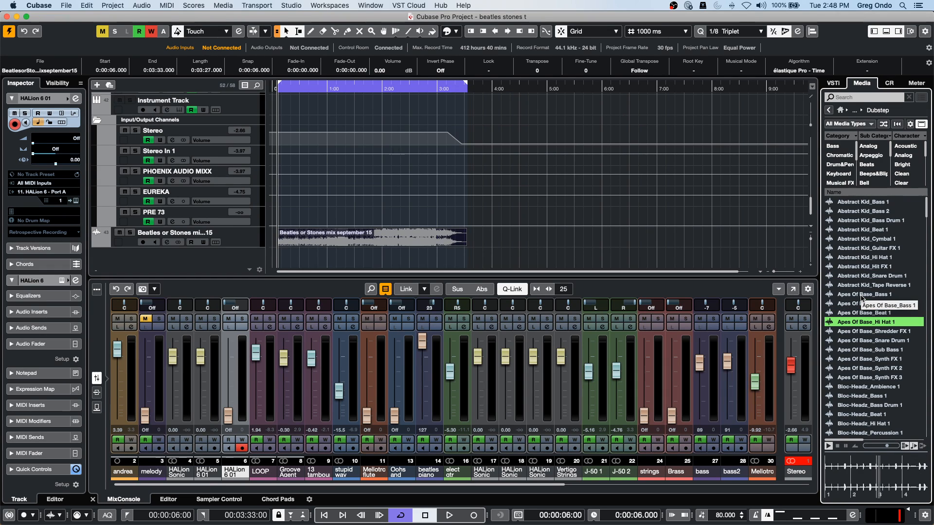
{"action": "key", "text": "Down"}
{"action": "key", "text": "Down"}
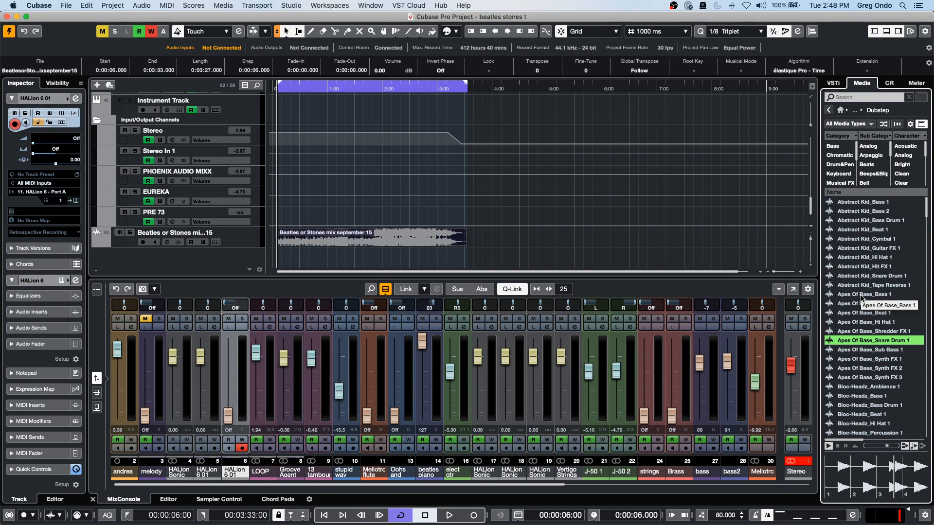
Audition more Dubstep samples, including Bloc-Headz_Beat 1, Apes Of Base_Hi Hat 1 and Abstract Kid_Bass Drum 1, and check the preview volume.
{"action": "left_click", "coordinate": [855, 378]}
{"action": "left_click", "coordinate": [854, 396]}
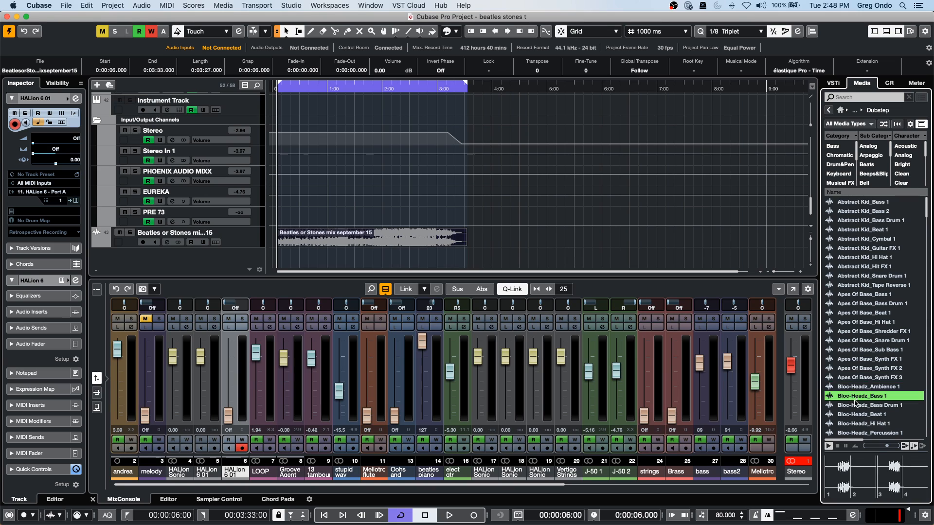
{"action": "left_click", "coordinate": [861, 415]}
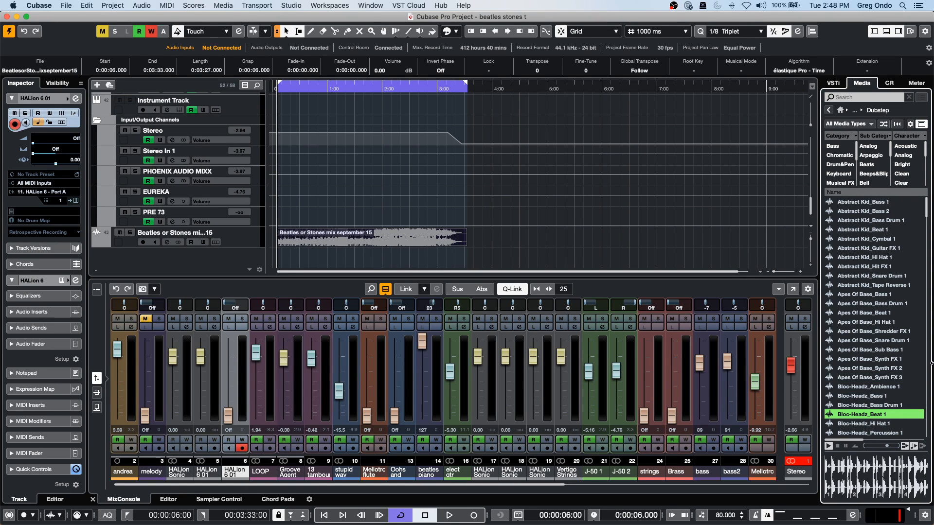
{"action": "left_click", "coordinate": [844, 322]}
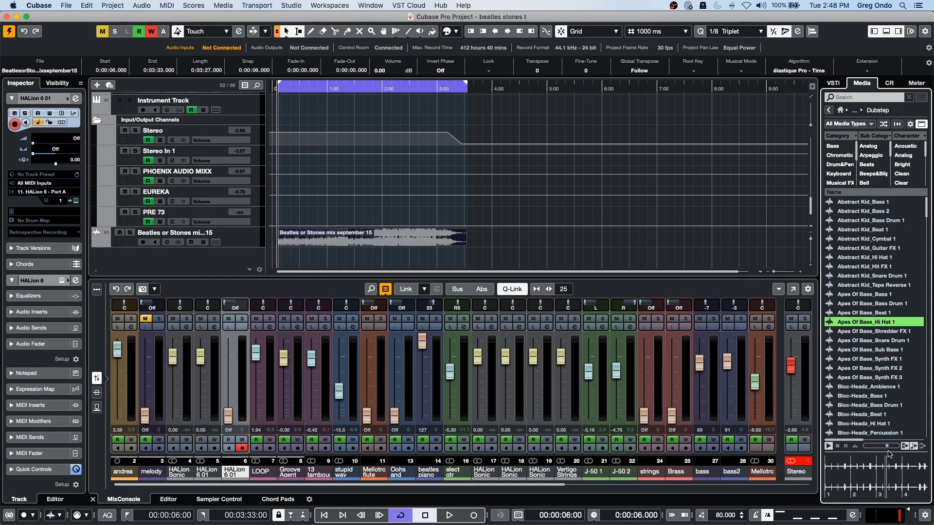
{"action": "left_click", "coordinate": [870, 359]}
{"action": "left_click", "coordinate": [869, 379]}
{"action": "left_click", "coordinate": [871, 341]}
{"action": "left_click", "coordinate": [888, 447]}
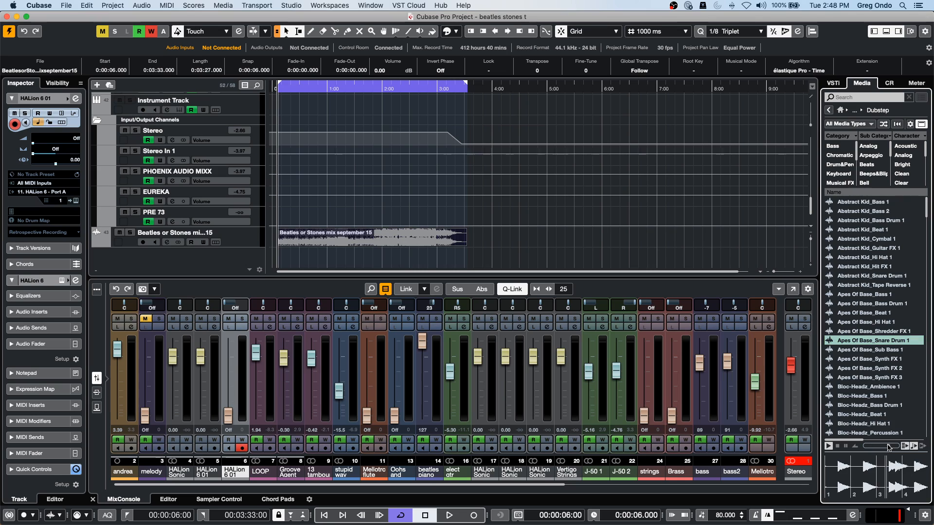
{"action": "left_click", "coordinate": [853, 221]}
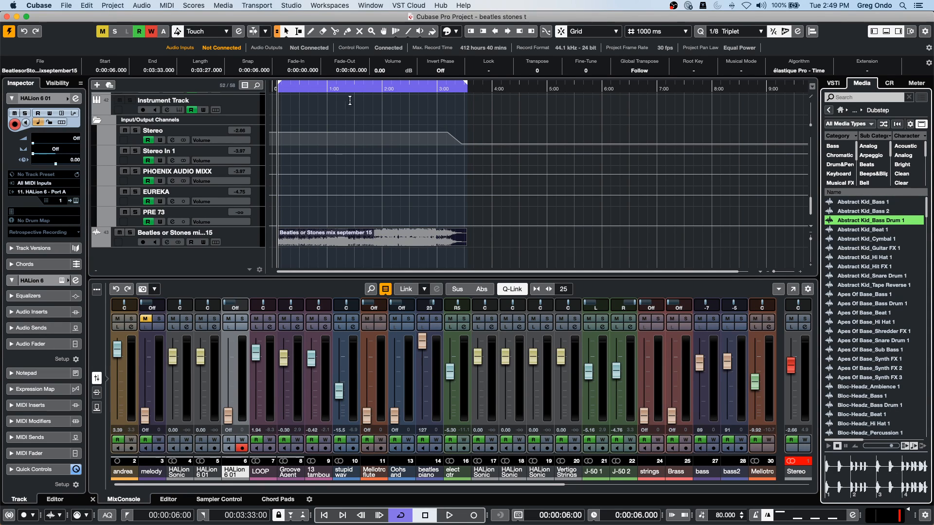
Open the Audio Connections, review the Control Room channels and their device ports, and close the window.
{"action": "left_click", "coordinate": [291, 5]}
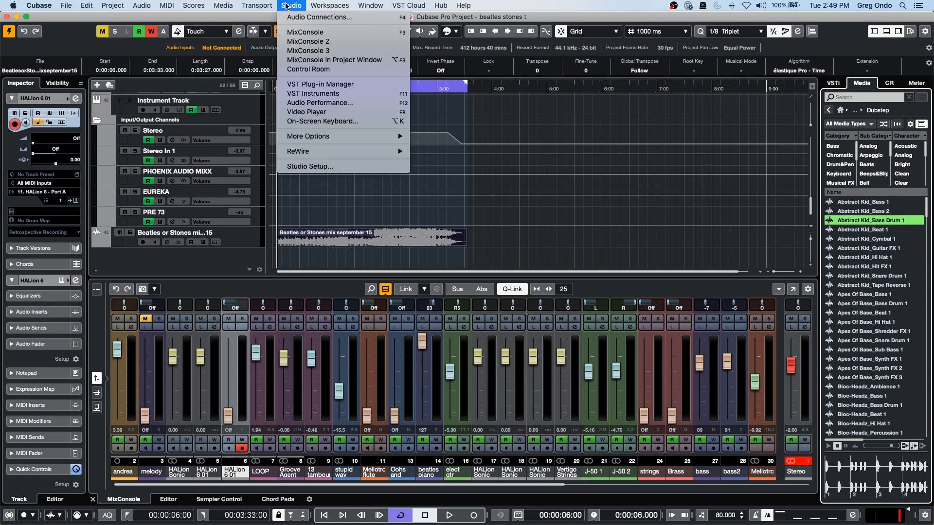
{"action": "left_click", "coordinate": [316, 18]}
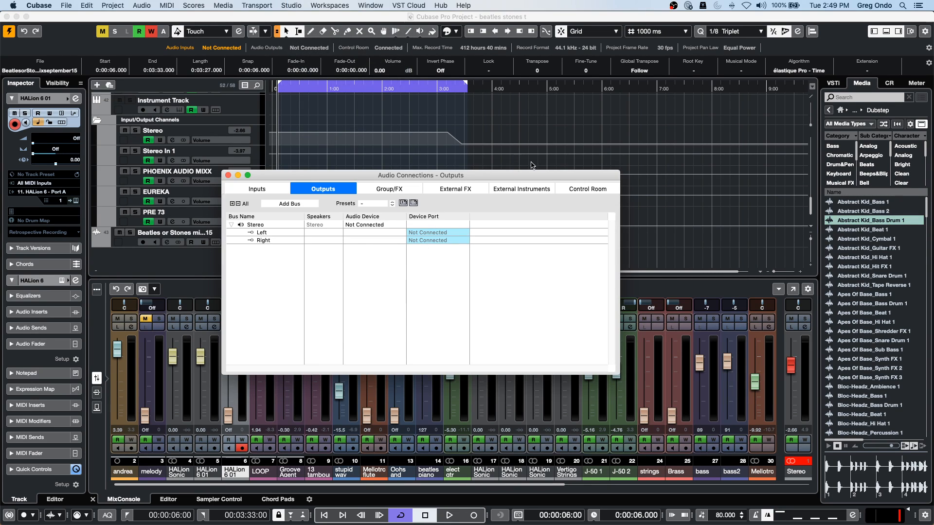
{"action": "left_click", "coordinate": [606, 191]}
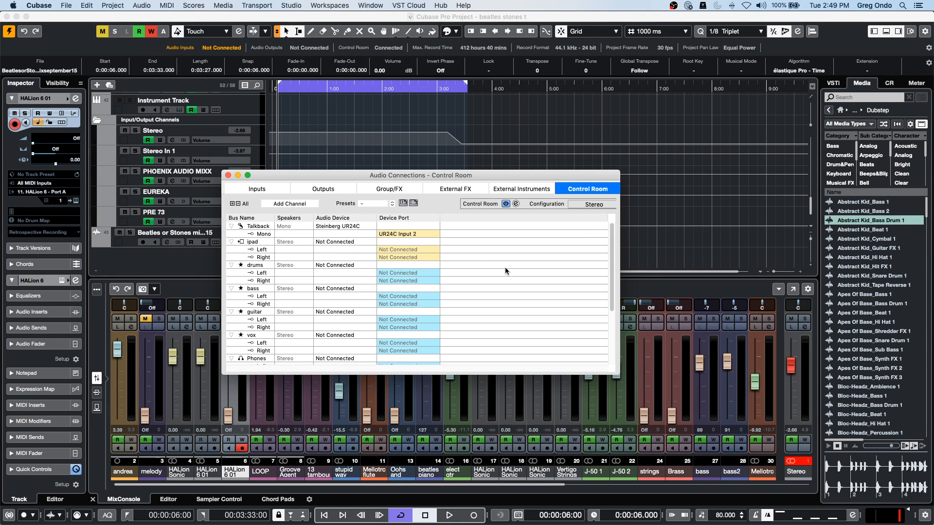
{"action": "scroll", "coordinate": [511, 275], "scroll_direction": "down", "scroll_amount": 5}
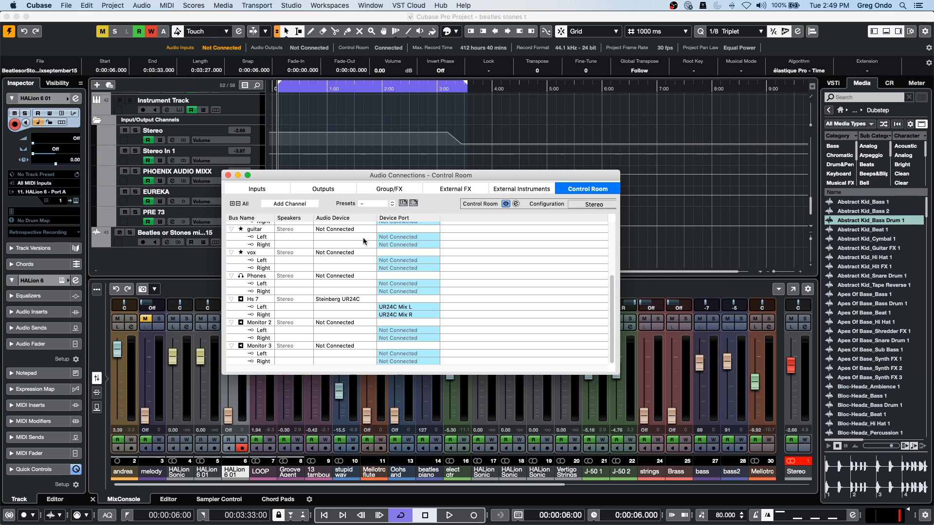
{"action": "left_click", "coordinate": [228, 176]}
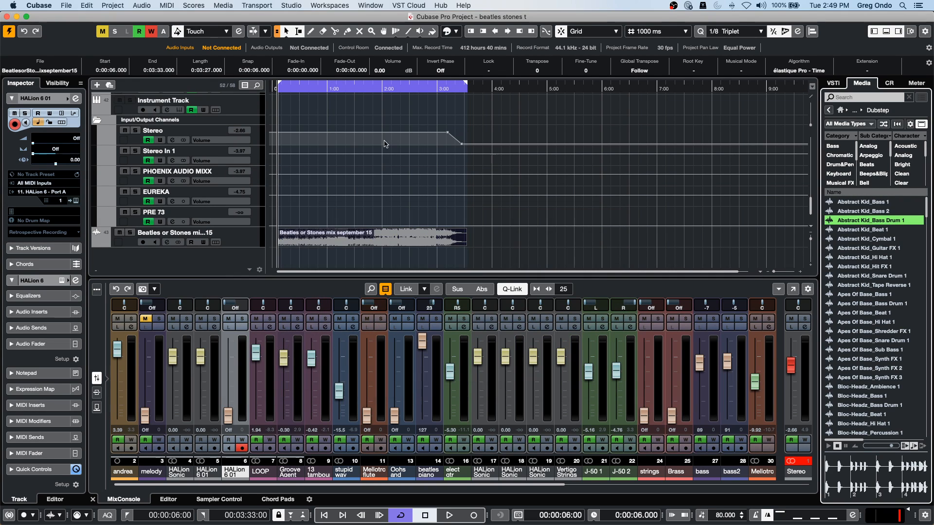
Set the audio device of the Hs 7 monitor to Not Connected in the Control Room audio connections.
{"action": "left_click", "coordinate": [292, 6]}
{"action": "left_click", "coordinate": [304, 17]}
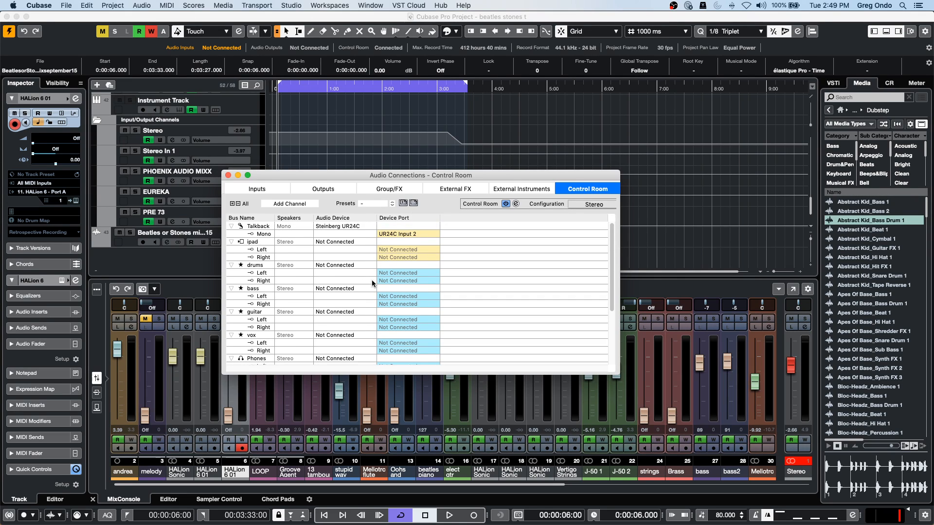
{"action": "scroll", "coordinate": [353, 291], "scroll_direction": "down", "scroll_amount": 1}
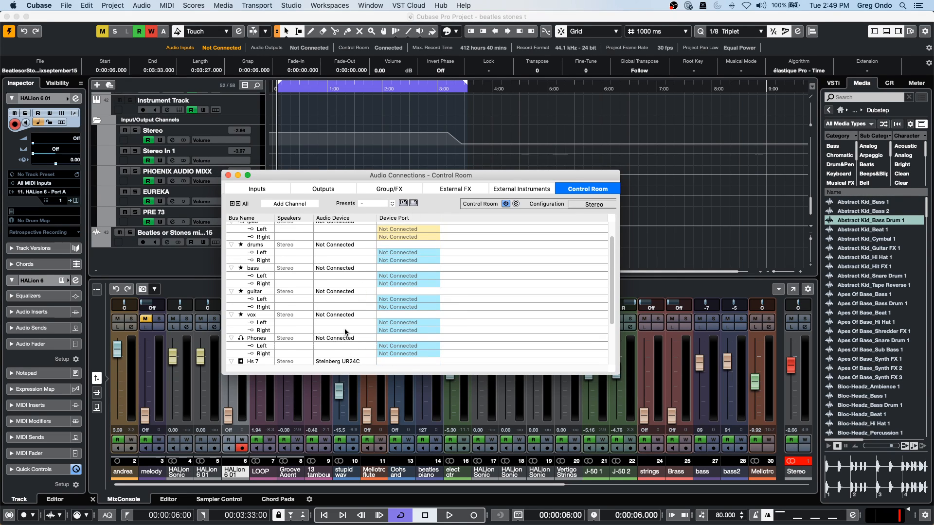
{"action": "scroll", "coordinate": [345, 333], "scroll_direction": "down", "scroll_amount": 1}
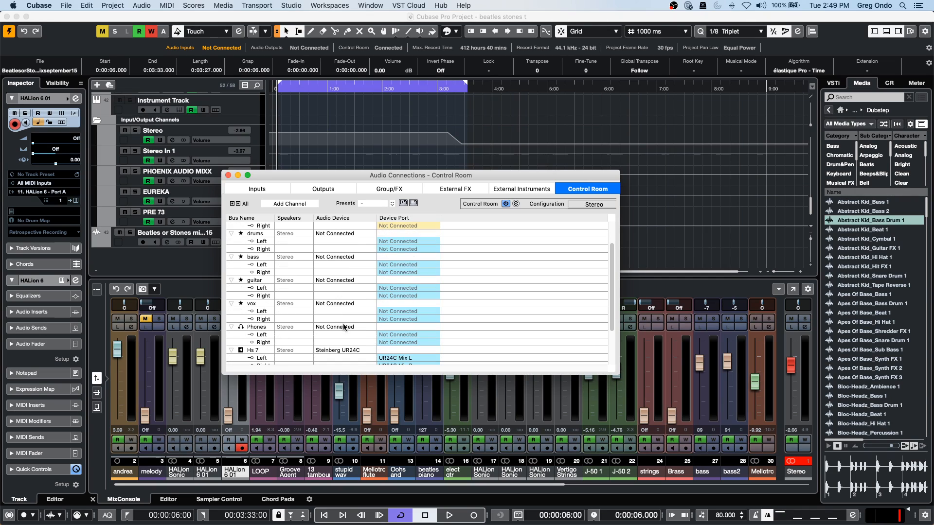
{"action": "left_click", "coordinate": [339, 356]}
{"action": "left_click", "coordinate": [340, 351]}
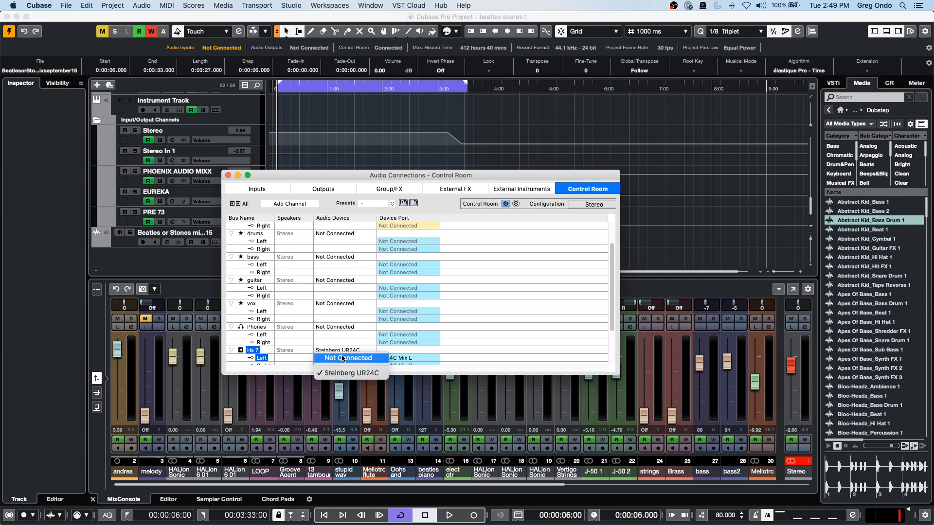
{"action": "left_click", "coordinate": [341, 375]}
Assign the Stereo output bus to the Steinberg UR24C device and close the Audio Connections.
{"action": "left_click", "coordinate": [322, 190]}
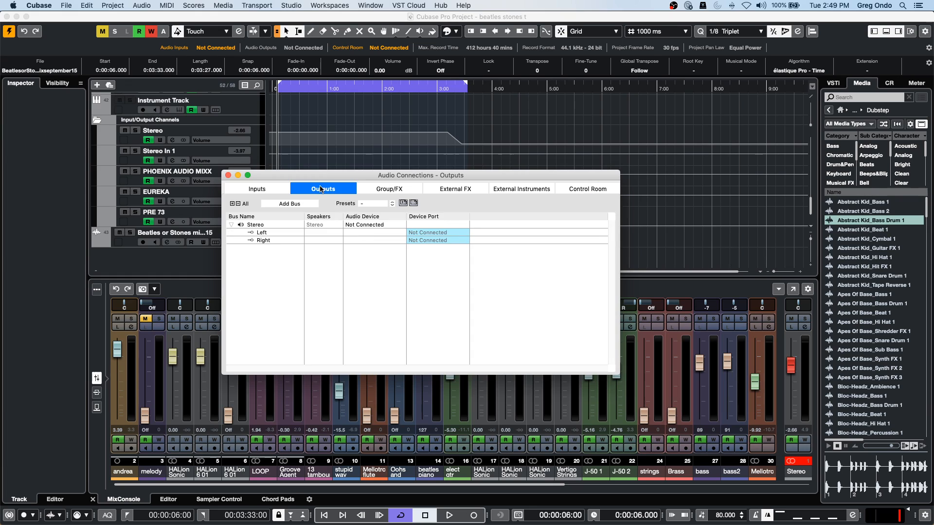
{"action": "left_click", "coordinate": [382, 225]}
{"action": "left_click", "coordinate": [381, 248]}
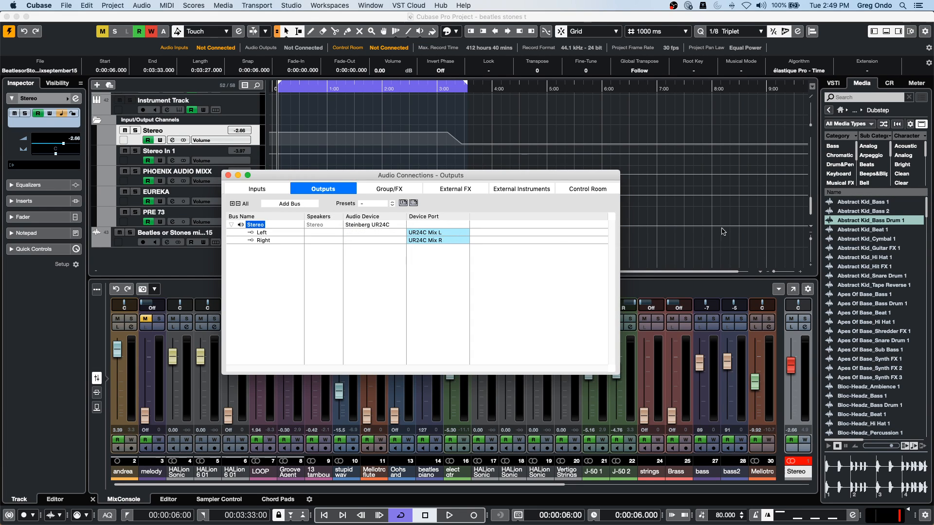
{"action": "key", "text": "F4"}
Audition several Dubstep samples, including Apes Of Base_Bass 1, Apes Of Base_Shredder FX 1, Bloc-Headz_Bass 1 and Abstract Kid_Tape Reverse 1.
{"action": "left_click", "coordinate": [852, 294]}
{"action": "left_click", "coordinate": [854, 303]}
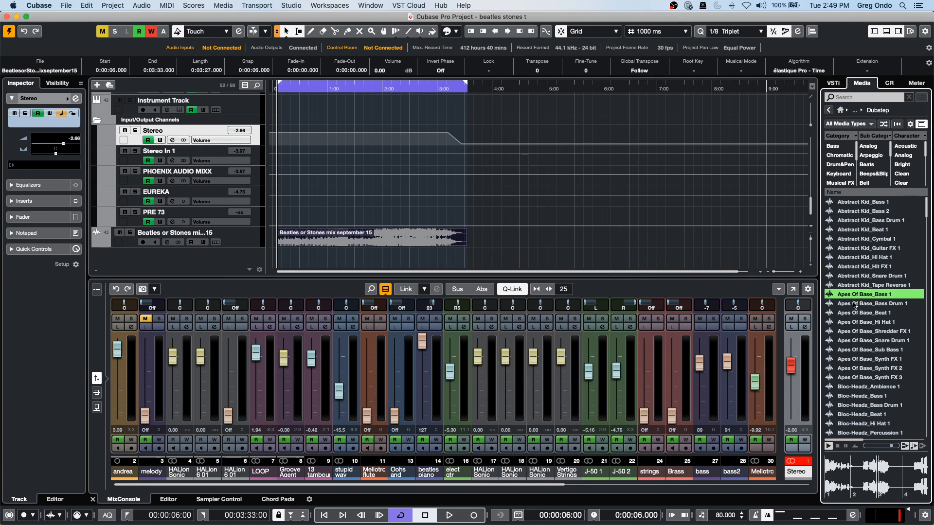
{"action": "left_click", "coordinate": [855, 312]}
{"action": "left_click", "coordinate": [852, 331]}
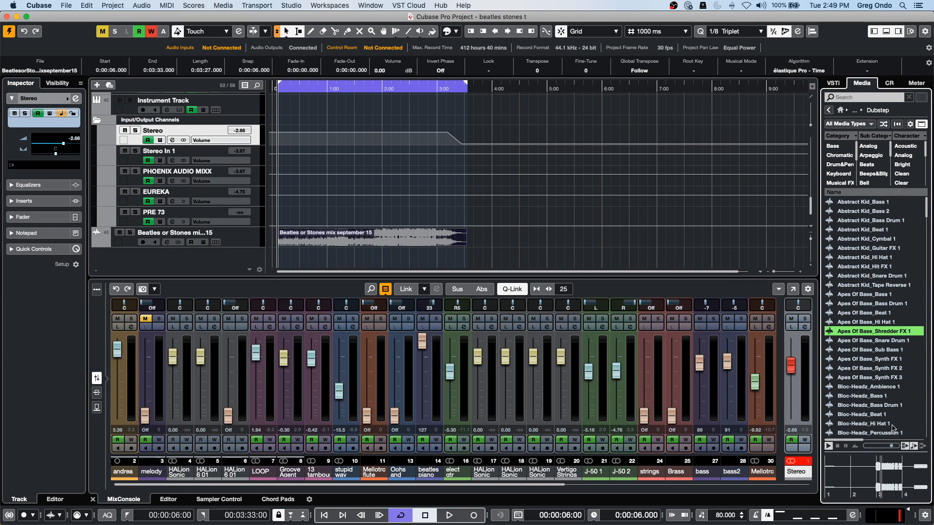
{"action": "left_click", "coordinate": [871, 397]}
{"action": "left_click", "coordinate": [863, 341]}
{"action": "left_click", "coordinate": [853, 284]}
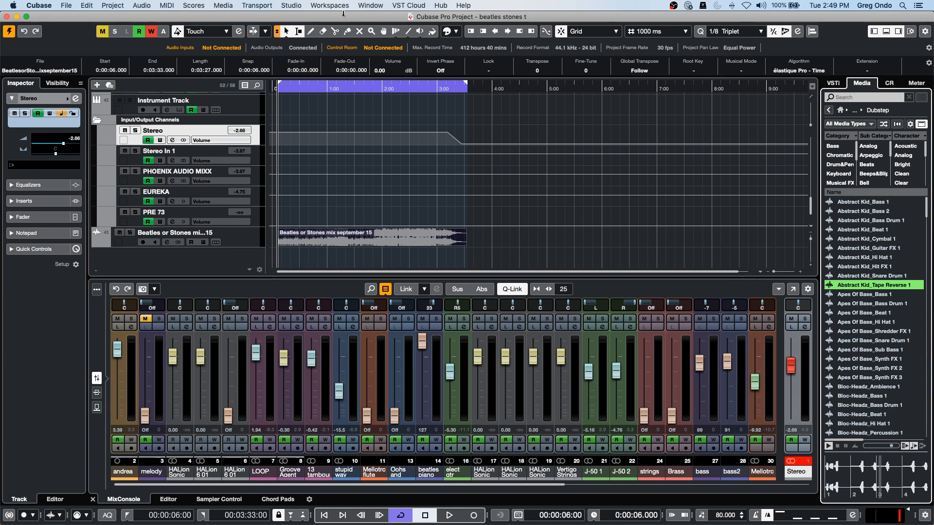
Reopen the Audio Connections and set the Stereo output bus's audio device to Not Connected.
{"action": "left_click", "coordinate": [268, 5]}
{"action": "mouse_move", "coordinate": [291, 6]}
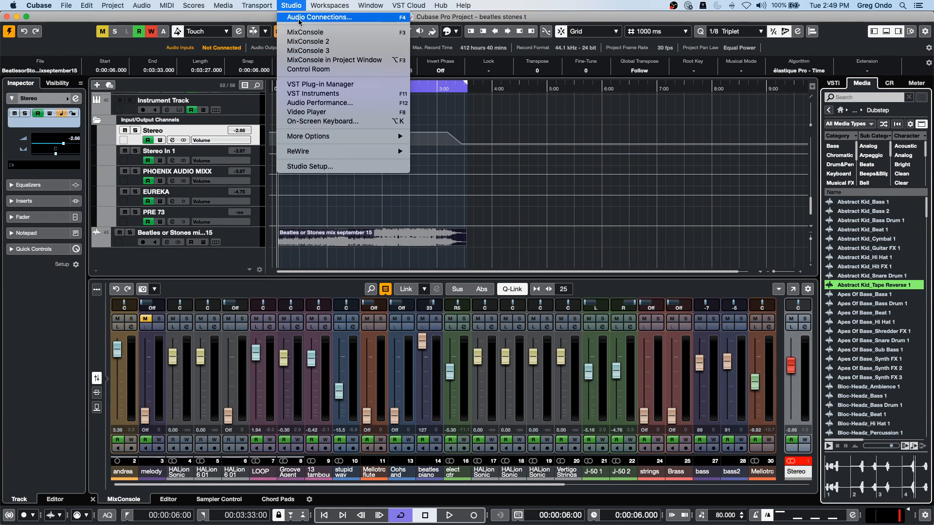
{"action": "left_click", "coordinate": [299, 17]}
{"action": "left_click", "coordinate": [381, 225]}
{"action": "left_click", "coordinate": [387, 232]}
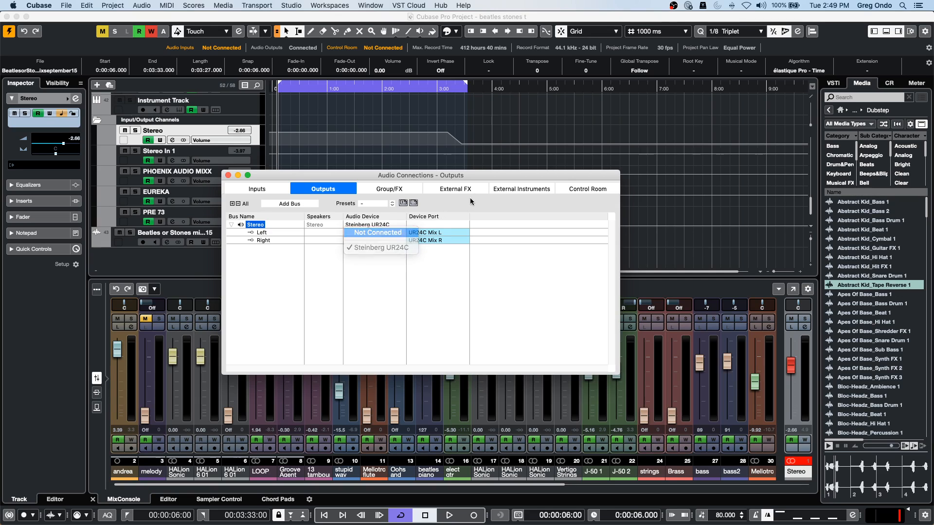
Assign the Hs 7 monitor to the Steinberg UR24C device in the Control Room connections.
{"action": "left_click", "coordinate": [594, 192]}
{"action": "scroll", "coordinate": [340, 306], "scroll_direction": "down", "scroll_amount": 3}
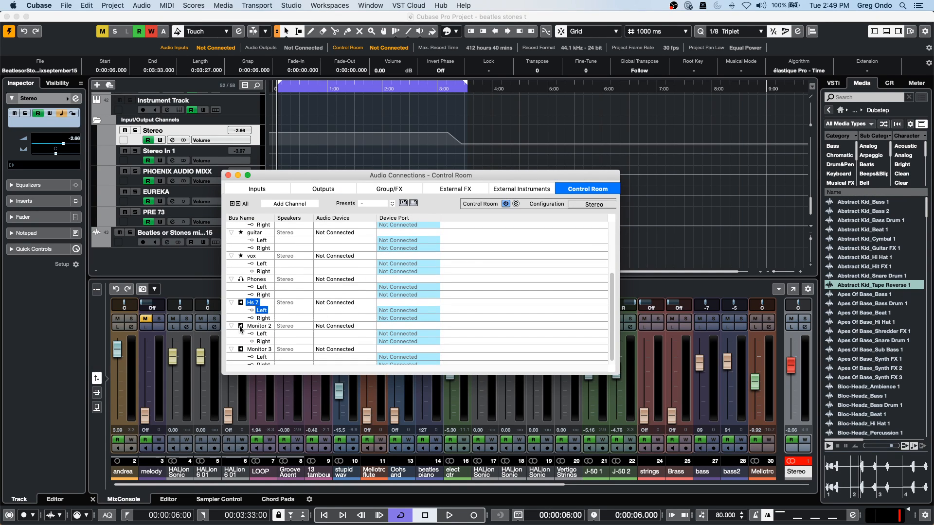
{"action": "left_click", "coordinate": [350, 302]}
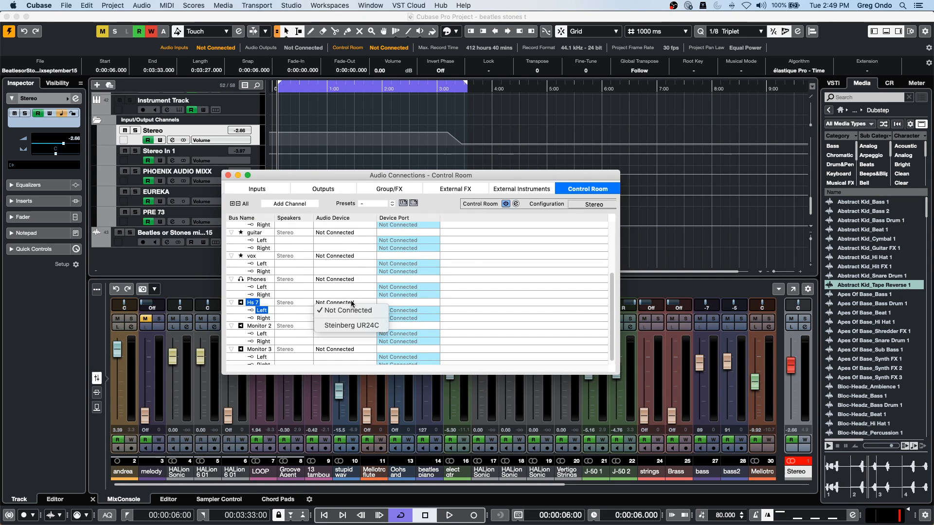
{"action": "left_click", "coordinate": [353, 327]}
Audition the Dubstep samples Apes Of Base_Shredder FX 1, Synth FX 1, Synth FX 3 and Bloc-Headz_Ambience 1.
{"action": "left_click", "coordinate": [853, 331]}
{"action": "left_click", "coordinate": [860, 360]}
{"action": "left_click", "coordinate": [860, 377]}
{"action": "left_click", "coordinate": [863, 388]}
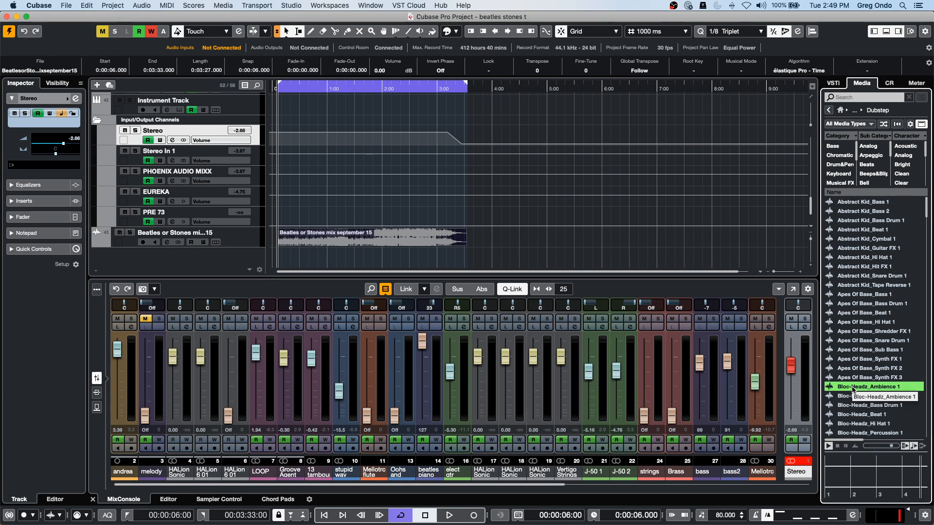
{"action": "left_click", "coordinate": [829, 446]}
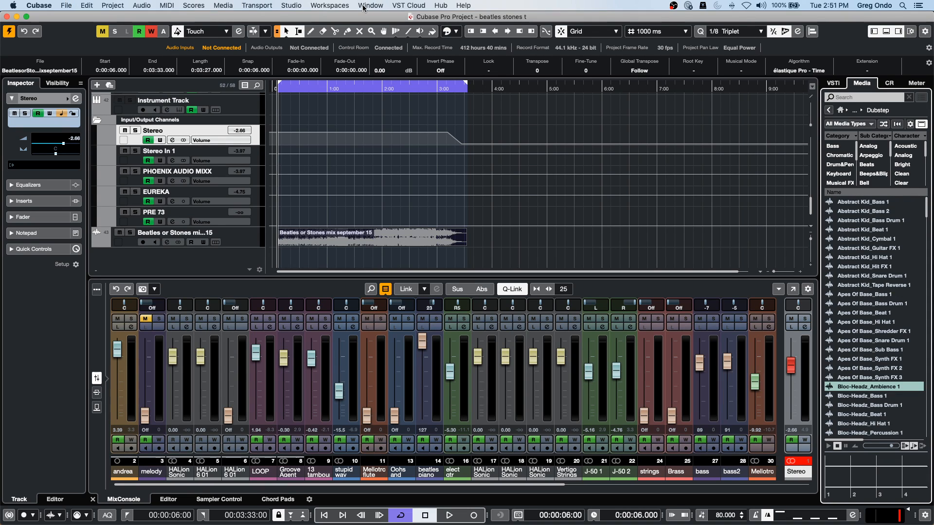
Switch to the open project "jump off" and activate it.
{"action": "left_click", "coordinate": [397, 6]}
{"action": "mouse_move", "coordinate": [371, 6]}
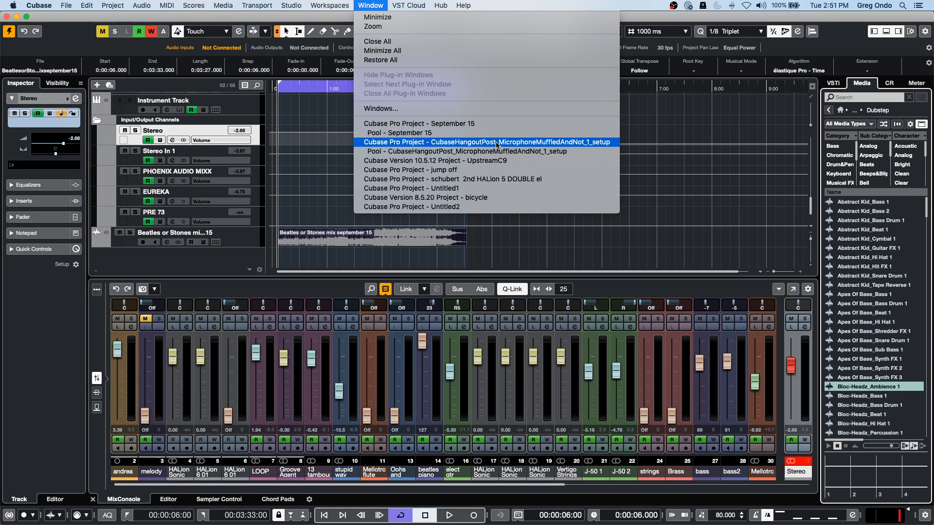
{"action": "left_click", "coordinate": [489, 171]}
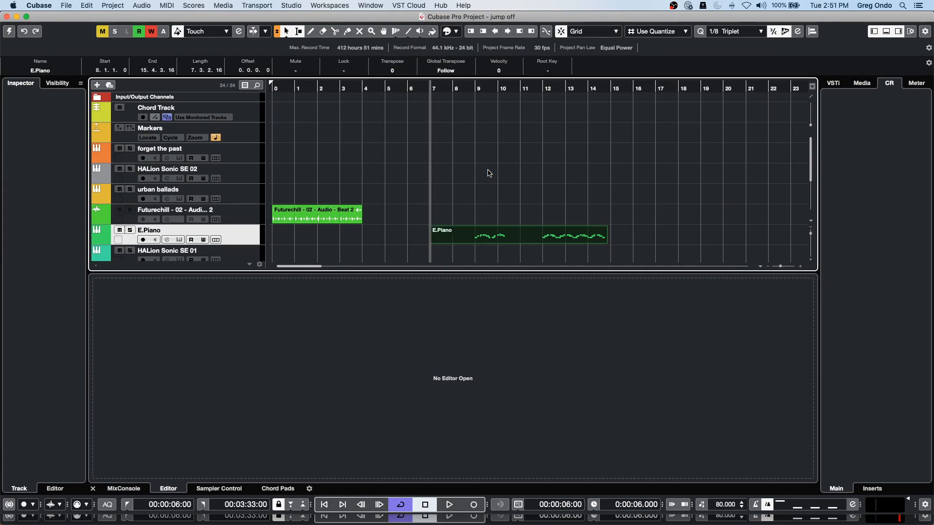
{"action": "left_click", "coordinate": [8, 32]}
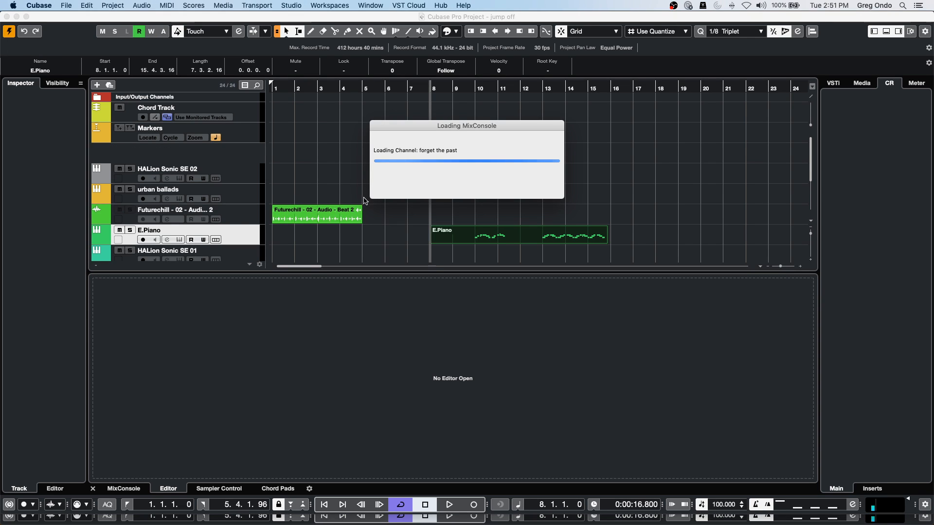
Delete the E.Piano MIDI part from its track with the Erase tool.
{"action": "right_click", "coordinate": [464, 238]}
{"action": "left_click", "coordinate": [500, 238]}
{"action": "left_click", "coordinate": [492, 236]}
{"action": "right_click", "coordinate": [491, 236]}
{"action": "left_click", "coordinate": [528, 236]}
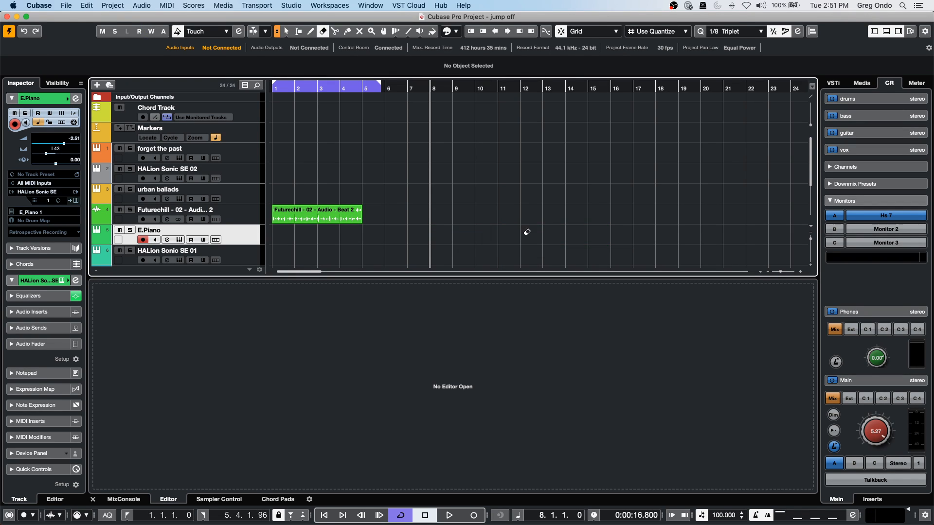
{"action": "left_click", "coordinate": [74, 113]}
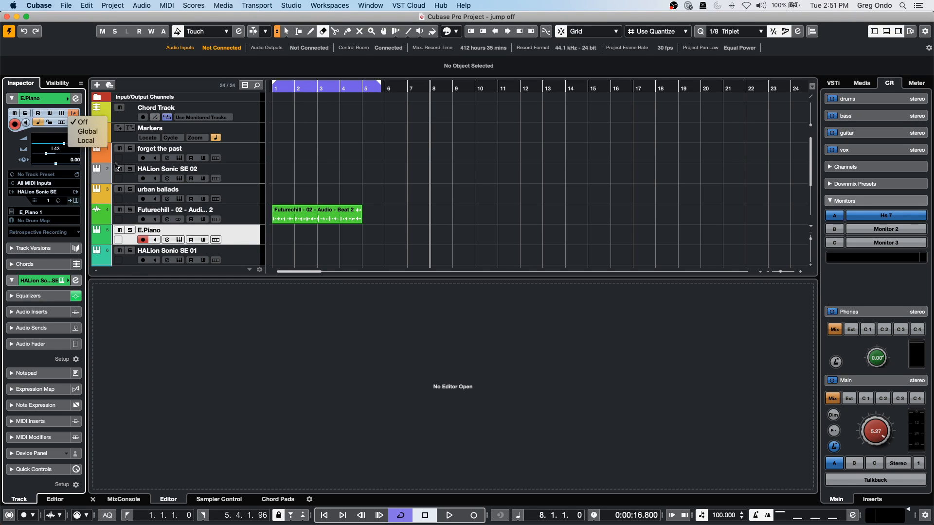
{"action": "left_click", "coordinate": [432, 173]}
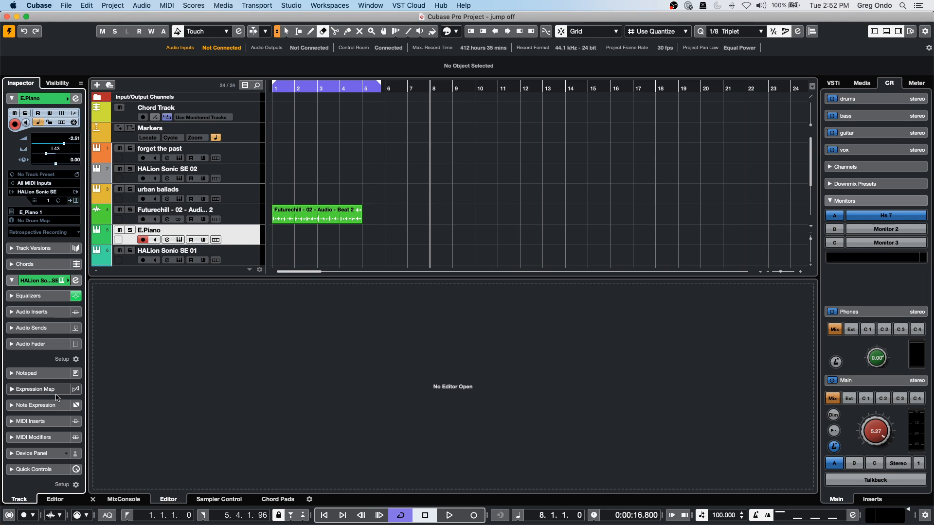
Load Transformer in the first MIDI insert of the E.Piano track and add a filter condition Type Is Equal Controller.
{"action": "left_click", "coordinate": [52, 422]}
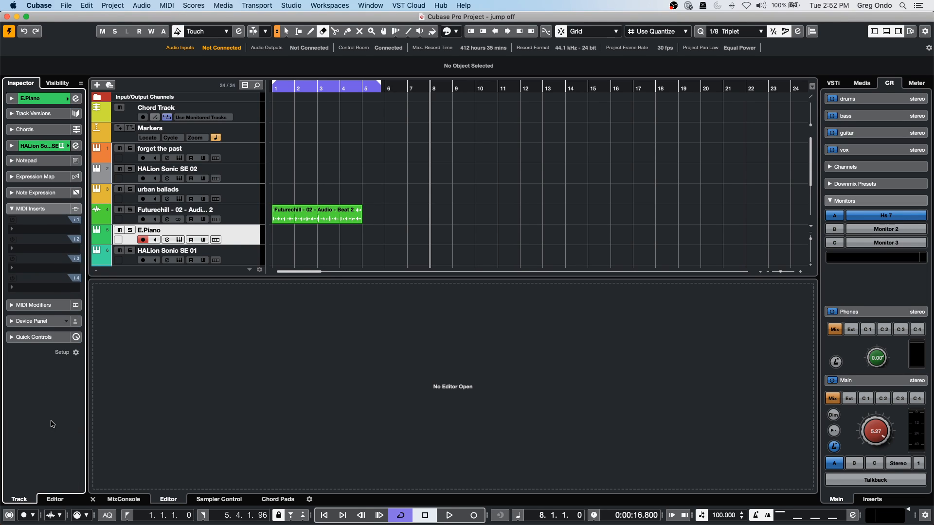
{"action": "left_click", "coordinate": [51, 230]}
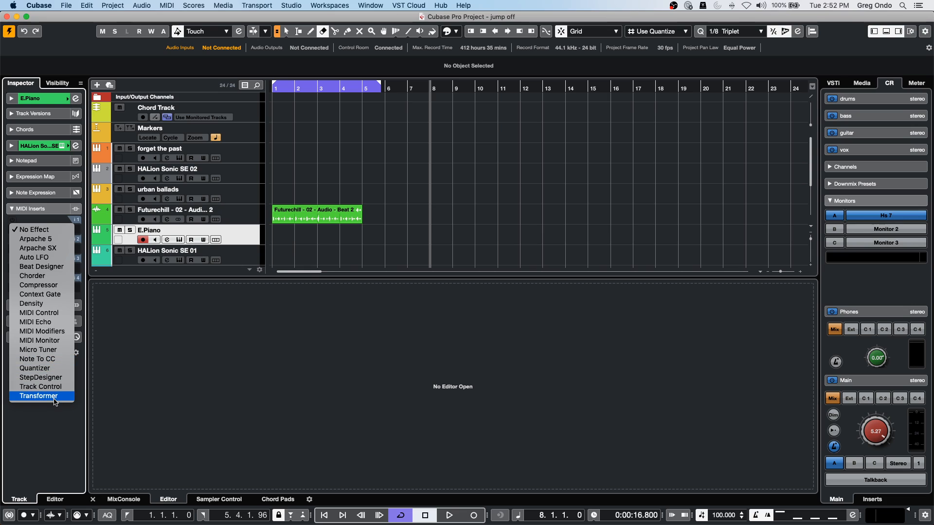
{"action": "left_click", "coordinate": [39, 396]}
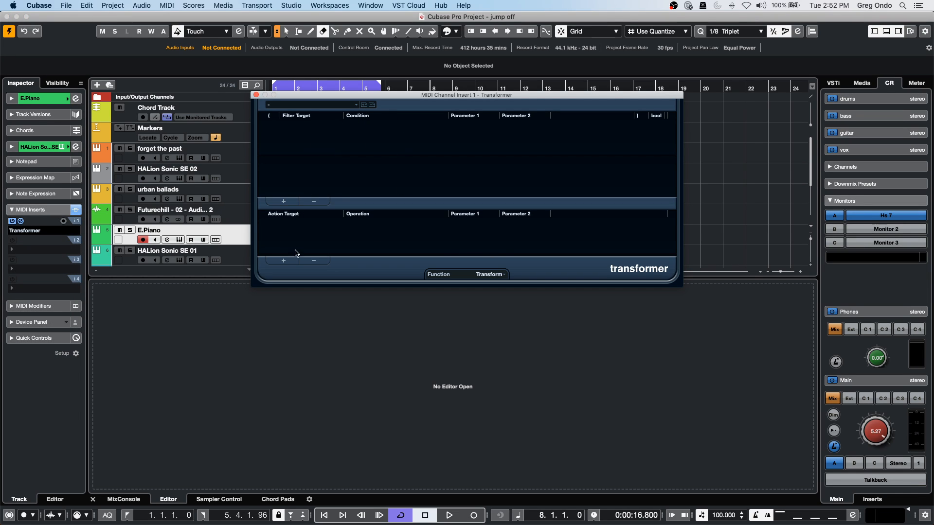
{"action": "left_click", "coordinate": [284, 202]}
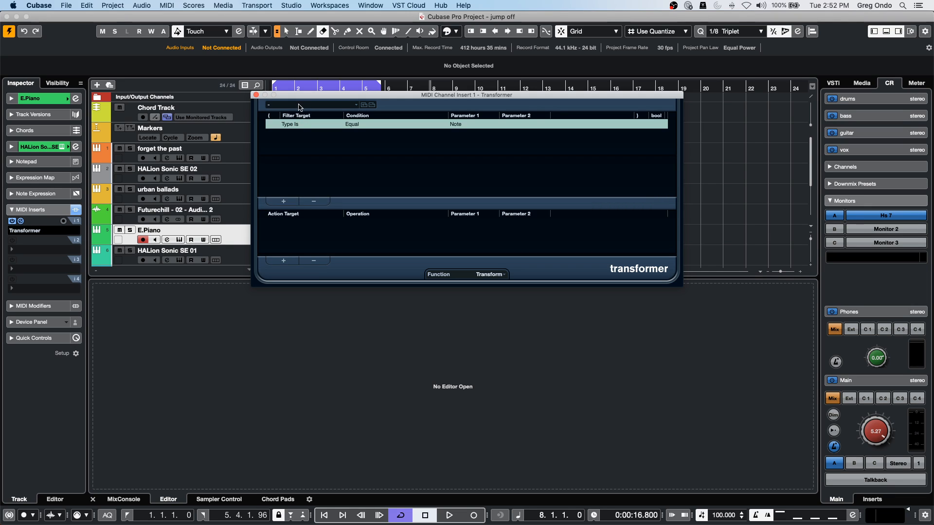
{"action": "left_click", "coordinate": [463, 126]}
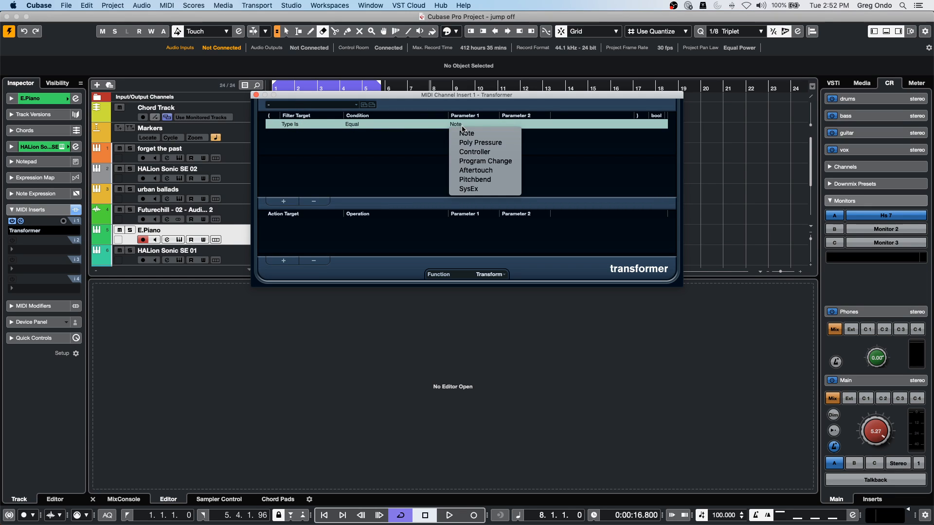
{"action": "left_click", "coordinate": [475, 152]}
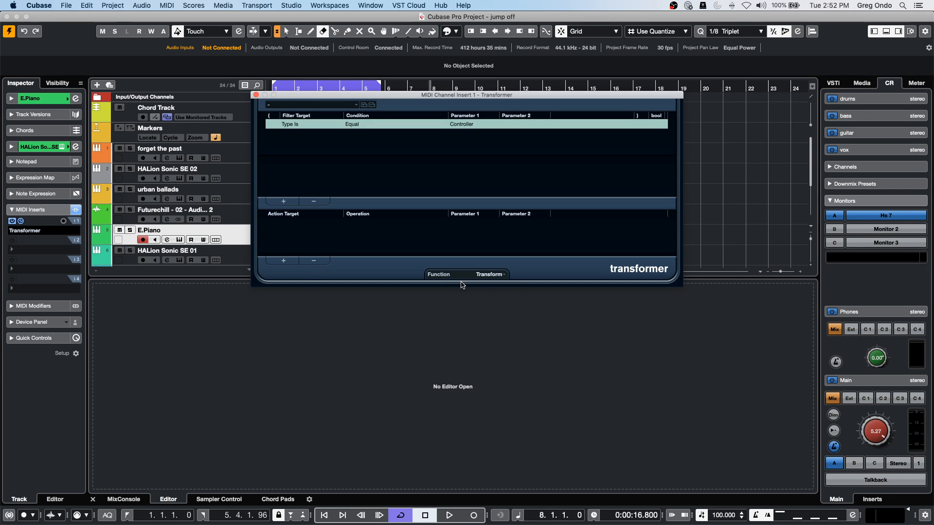
Add a Transformer action that applies Add with a value of 10 to Value 1.
{"action": "left_click", "coordinate": [283, 262]}
{"action": "left_click", "coordinate": [289, 223]}
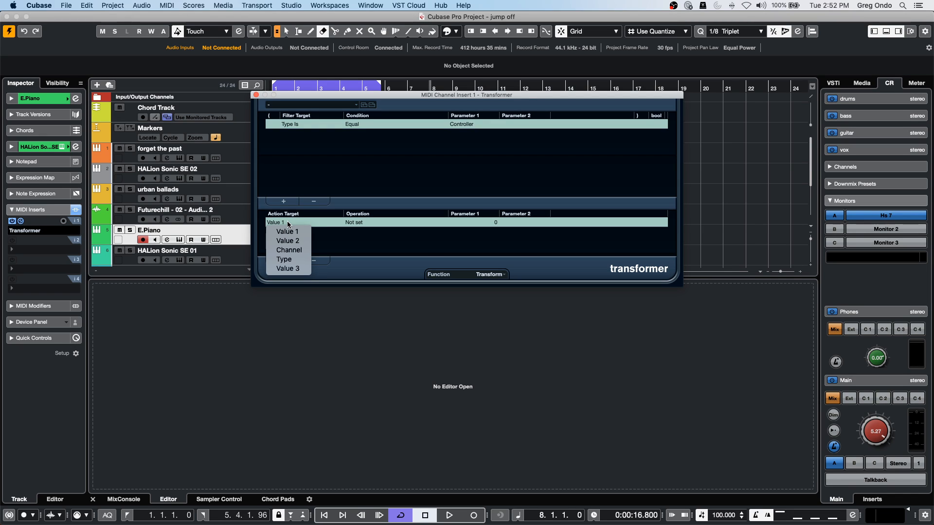
{"action": "left_click", "coordinate": [290, 233]}
{"action": "left_click", "coordinate": [354, 223]}
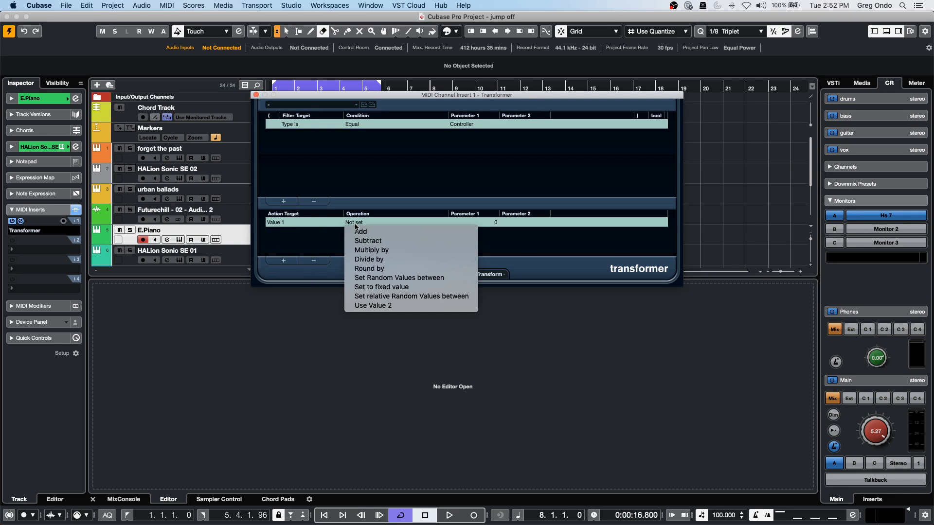
{"action": "left_click", "coordinate": [396, 232]}
{"action": "left_click", "coordinate": [495, 223]}
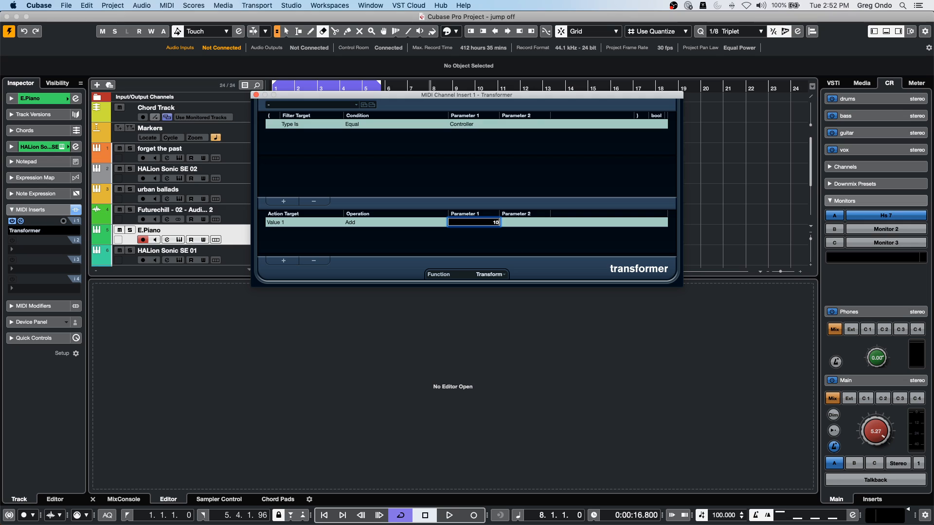
{"action": "key", "text": "Return"}
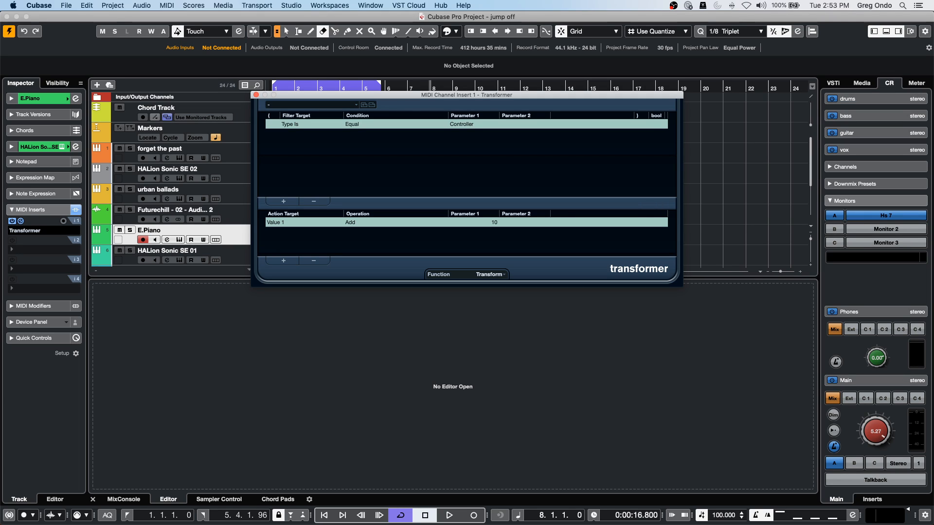
Close the Transformer and set the first MIDI insert back to No Effect.
{"action": "left_click", "coordinate": [256, 95]}
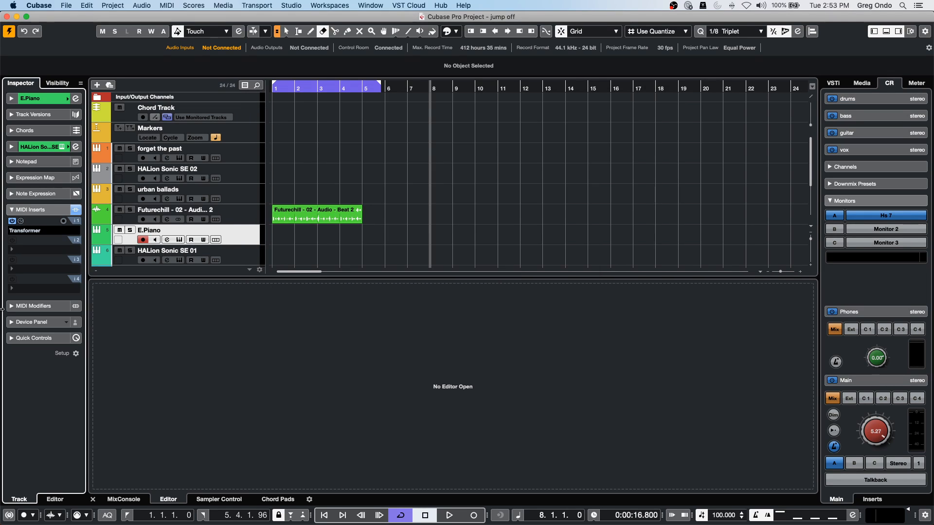
{"action": "left_click", "coordinate": [39, 231]}
{"action": "left_click", "coordinate": [65, 66]}
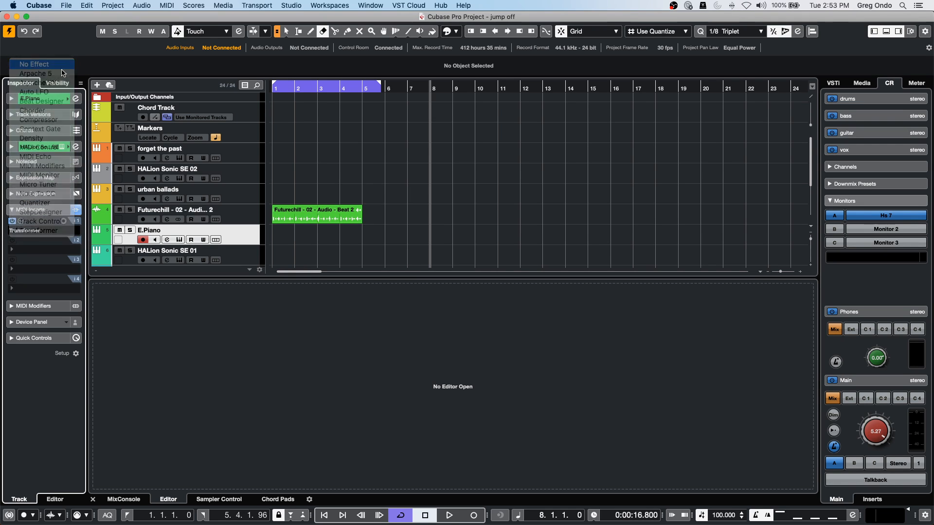
Open the E.Piano track's Local Input Transformer and activate Module 1 with the Filter function and a Type Is Equal Note condition.
{"action": "left_click", "coordinate": [45, 100]}
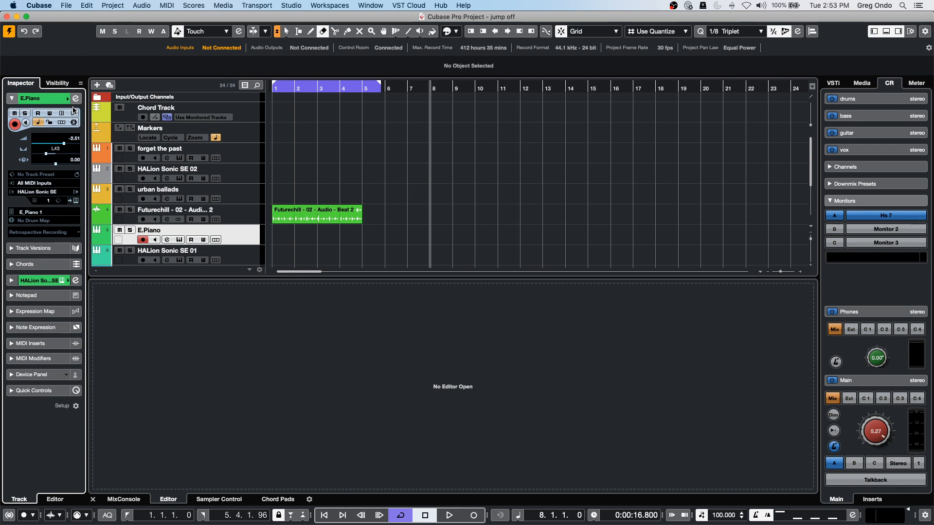
{"action": "left_click", "coordinate": [74, 113]}
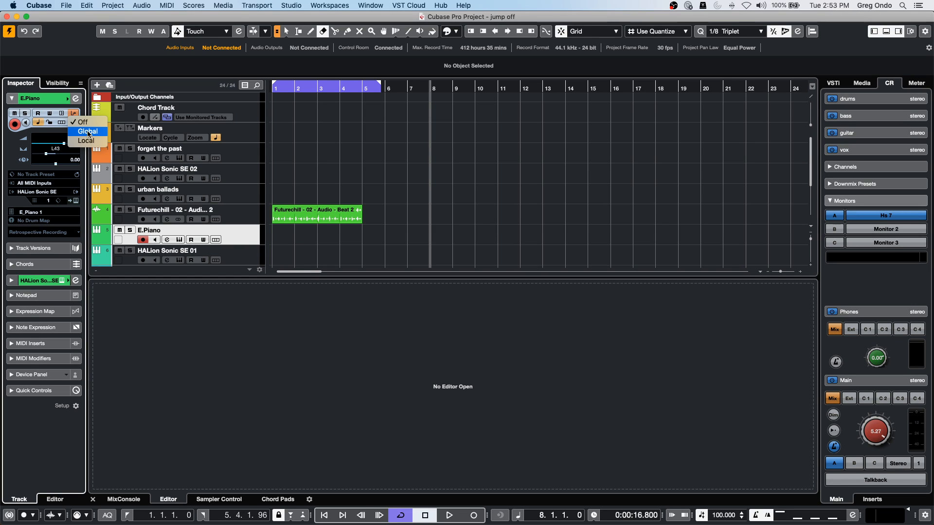
{"action": "left_click", "coordinate": [88, 132]}
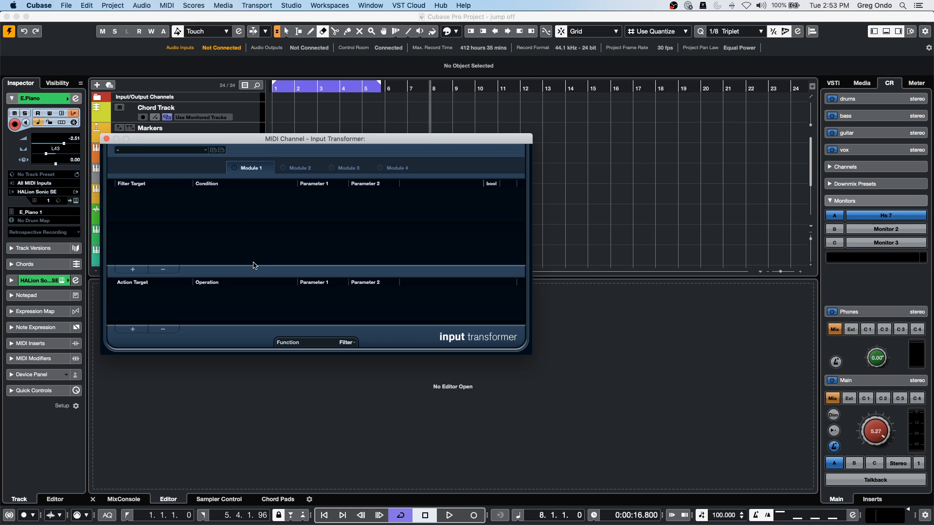
{"action": "left_click", "coordinate": [234, 167]}
{"action": "left_click", "coordinate": [137, 271]}
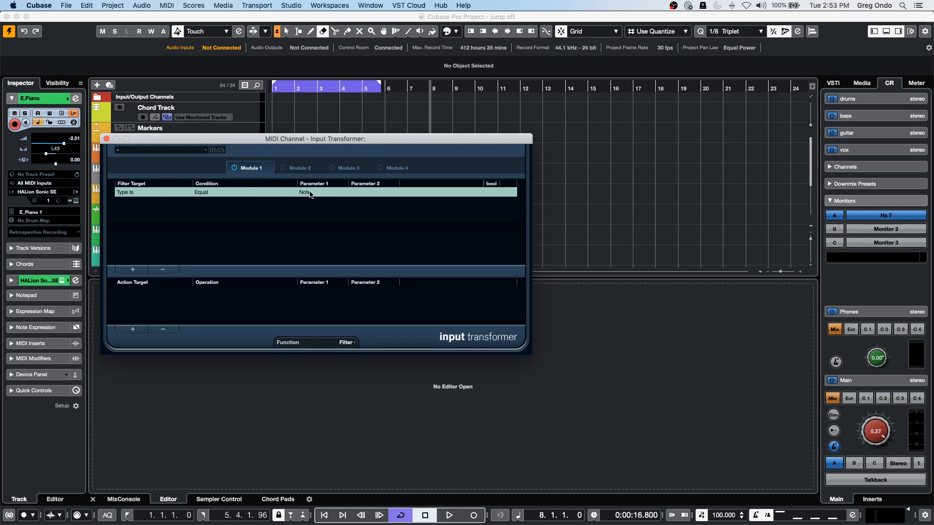
{"action": "left_click", "coordinate": [345, 343]}
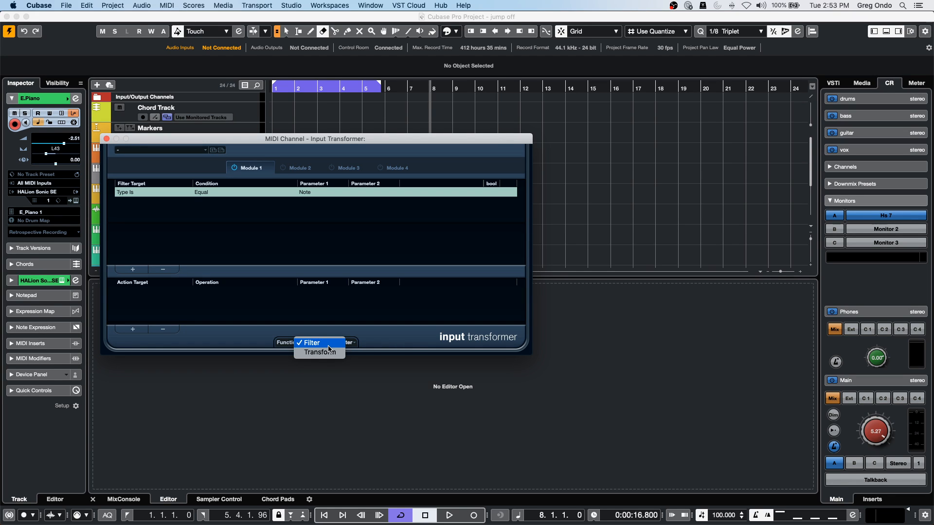
{"action": "left_click", "coordinate": [328, 346]}
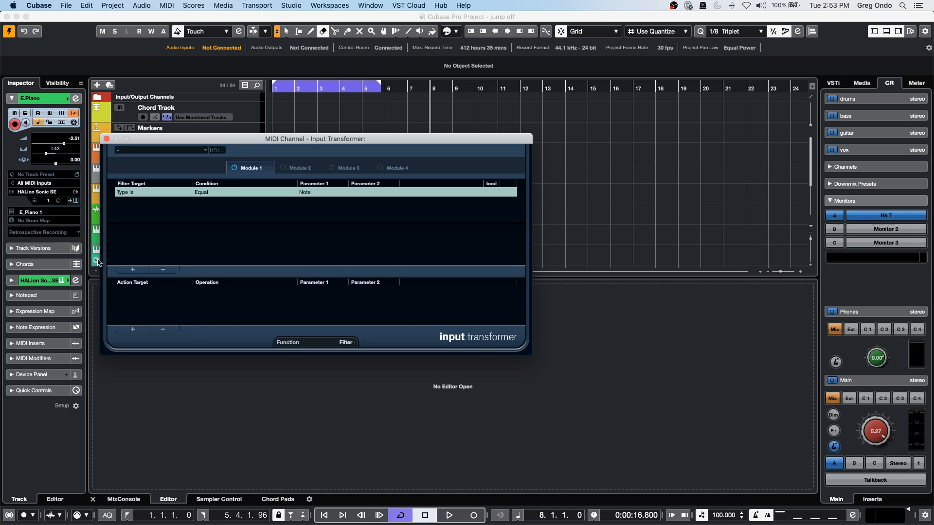
Add an Input Transformer action for Value 1 with the Transpose to Scale operation.
{"action": "left_click", "coordinate": [146, 332]}
{"action": "left_click", "coordinate": [136, 292]}
{"action": "left_click", "coordinate": [200, 292]}
{"action": "left_click", "coordinate": [199, 293]}
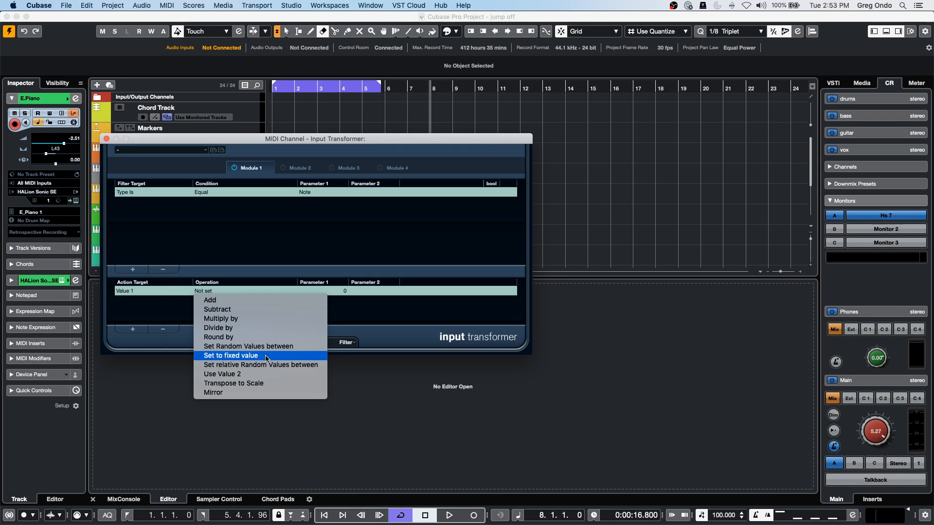
{"action": "left_click", "coordinate": [281, 384]}
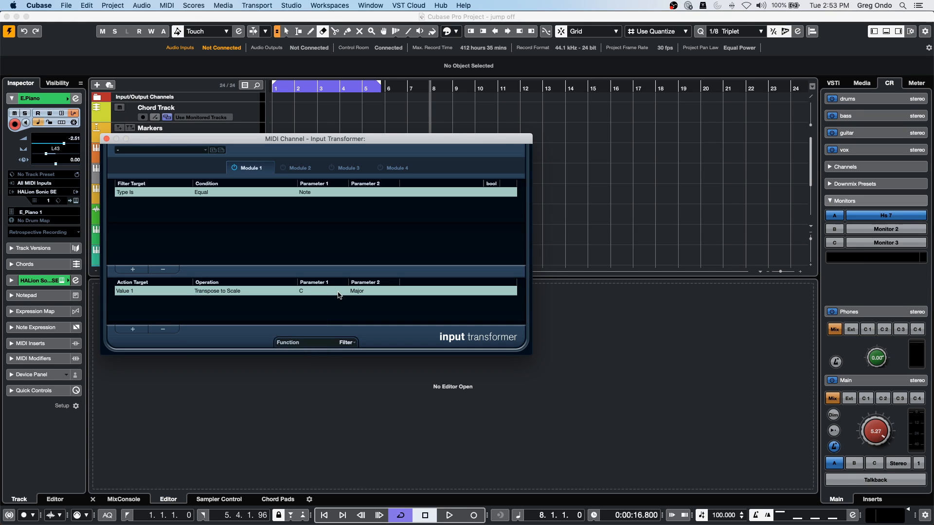
Set the Transpose to Scale action to root note D with the Major scale.
{"action": "left_click", "coordinate": [308, 293]}
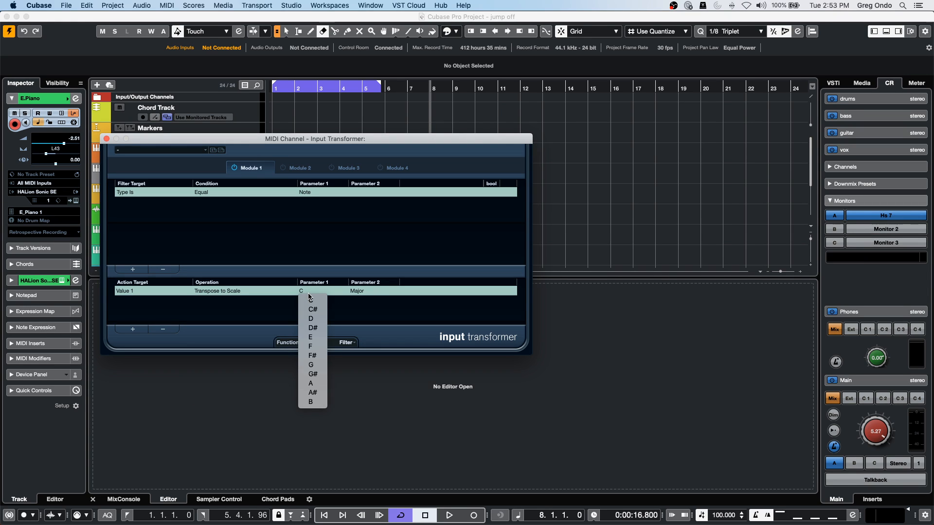
{"action": "left_click", "coordinate": [329, 323]}
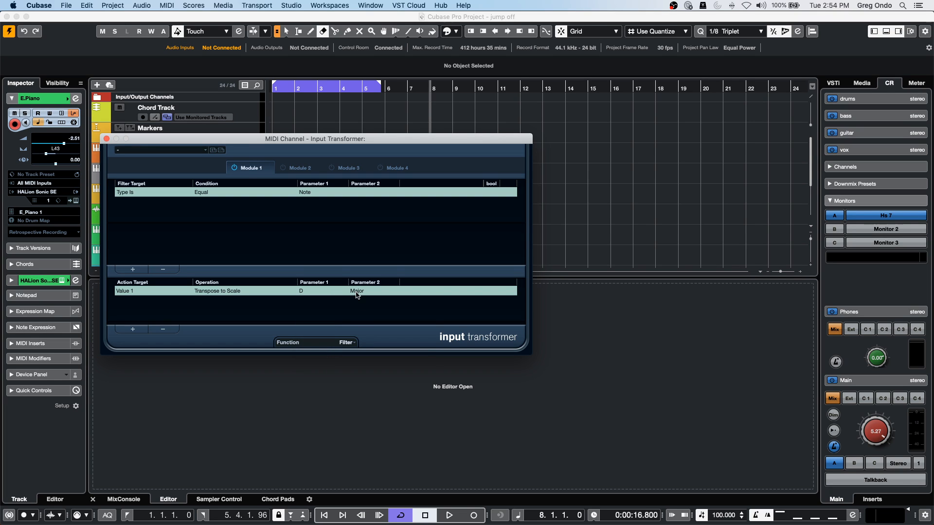
{"action": "left_click", "coordinate": [355, 291]}
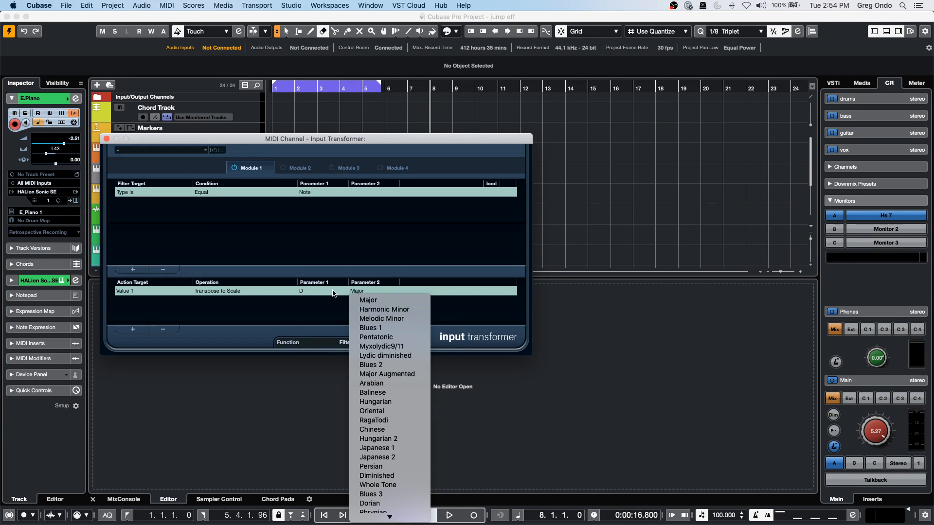
{"action": "left_click", "coordinate": [306, 291]}
{"action": "left_click", "coordinate": [375, 292]}
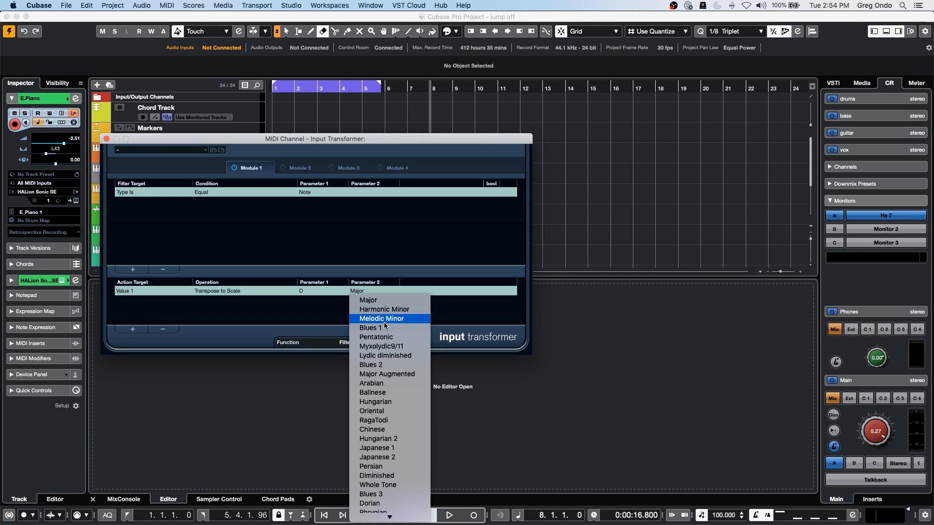
{"action": "left_click", "coordinate": [355, 292]}
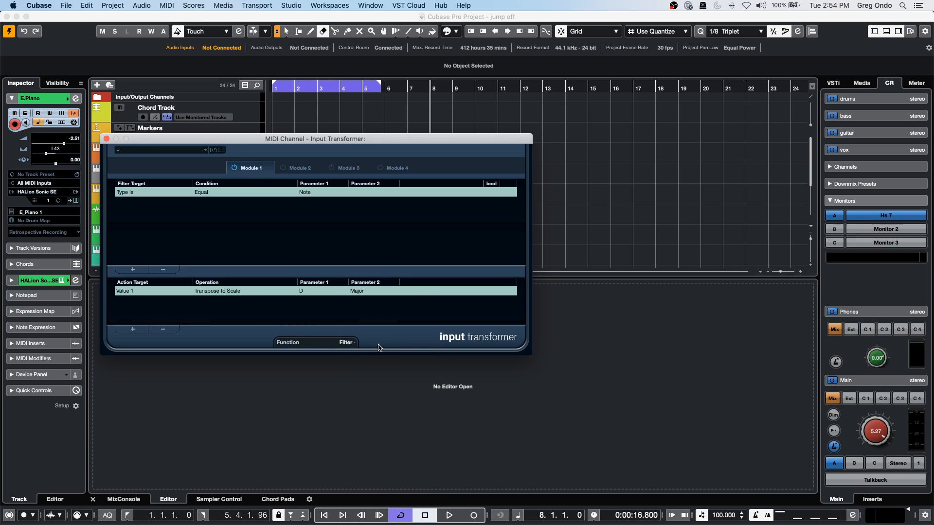
Test the Input Transformer by recording a short take on the E.Piano track from bar 8, and stop the transport.
{"action": "left_click", "coordinate": [448, 516]}
{"action": "left_click", "coordinate": [468, 517]}
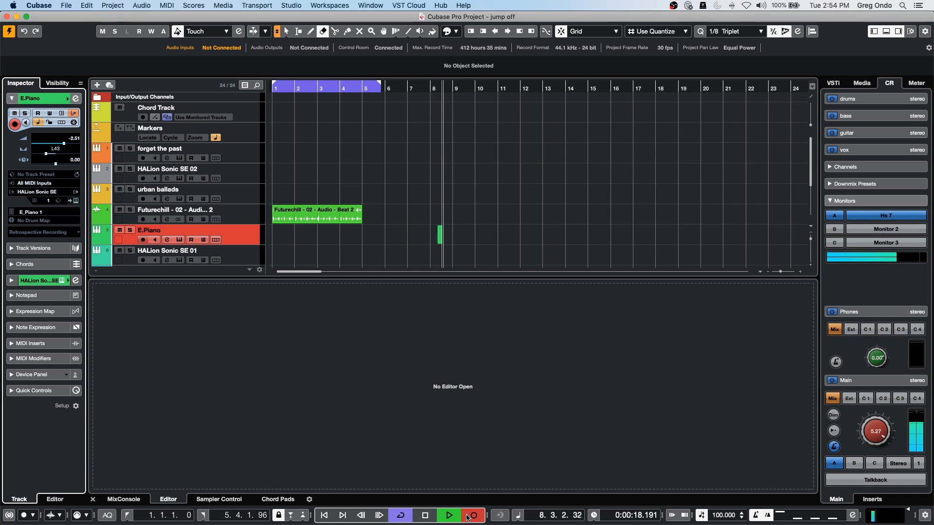
{"action": "key", "text": "."}
{"action": "key", "text": "."}
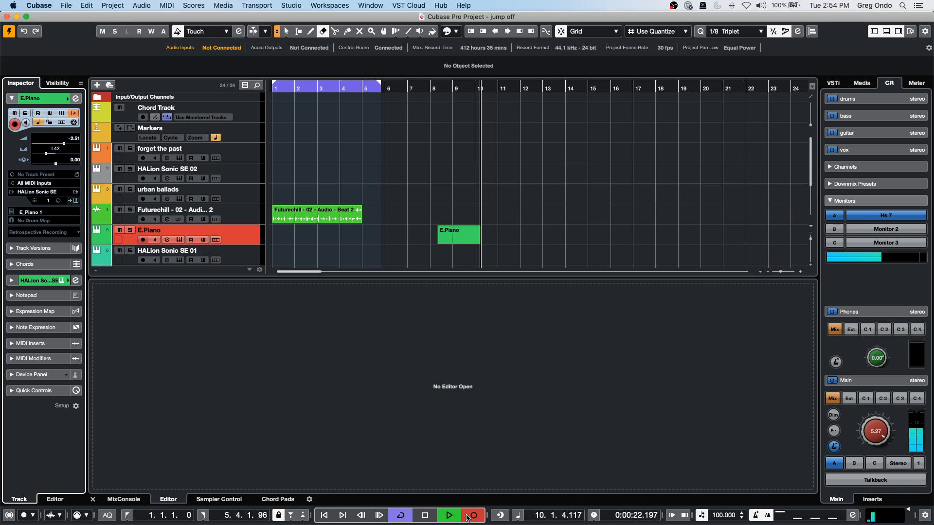
{"action": "key", "text": "space"}
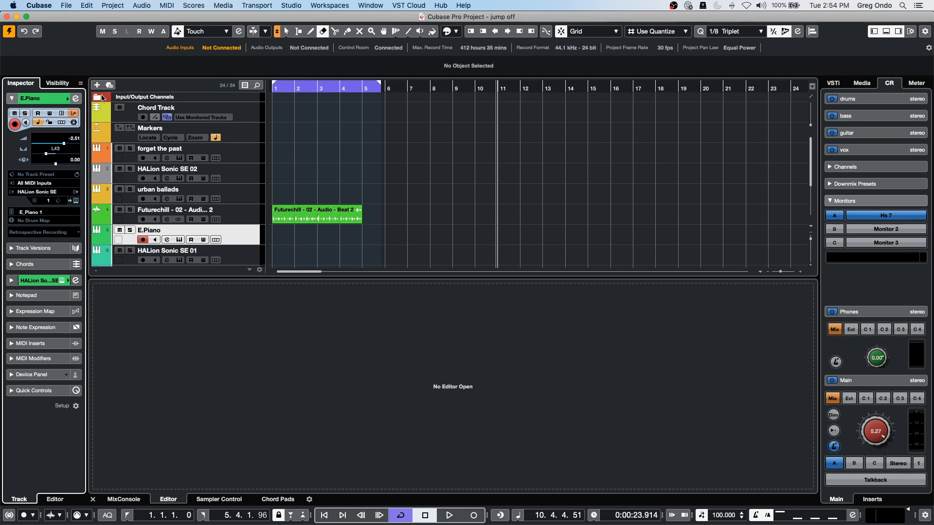
{"action": "left_click", "coordinate": [74, 113]}
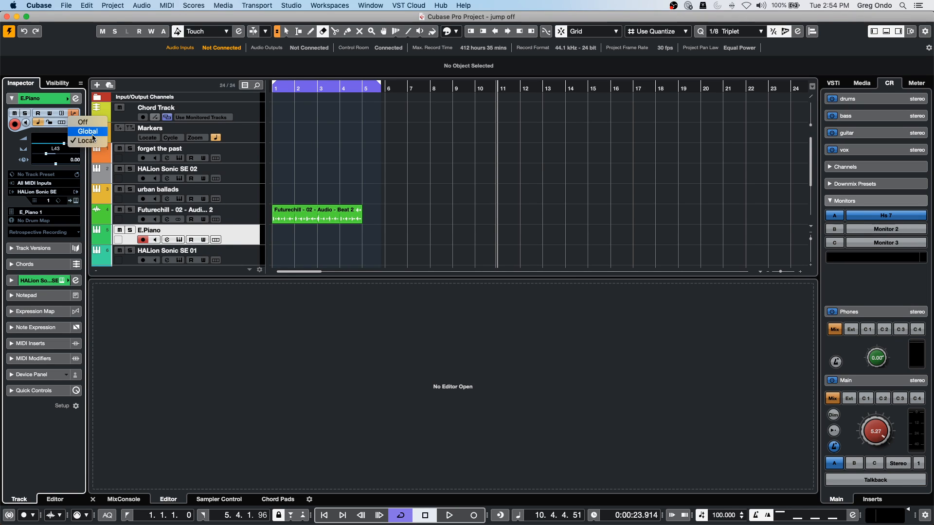
{"action": "left_click", "coordinate": [352, 129]}
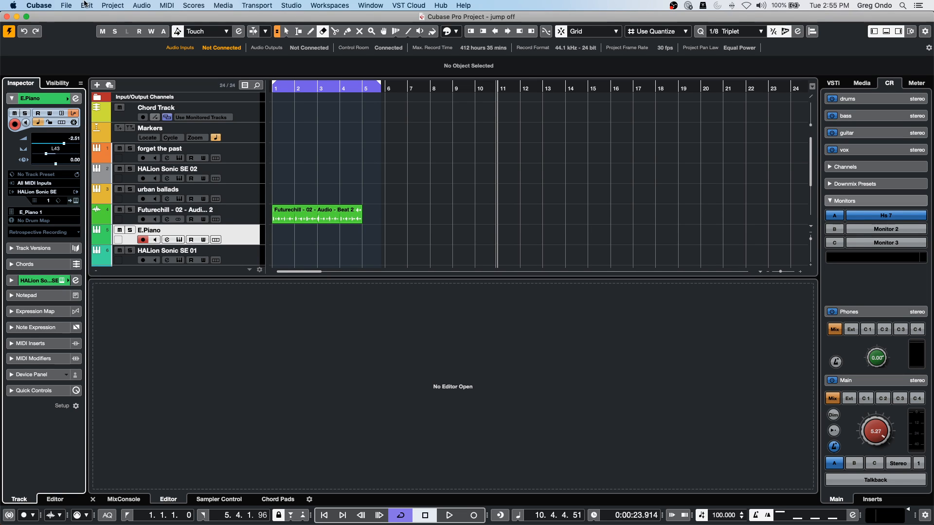
Open Studio Setup and examine the VST Audio System settings for the audio driver and its latency.
{"action": "left_click", "coordinate": [292, 6]}
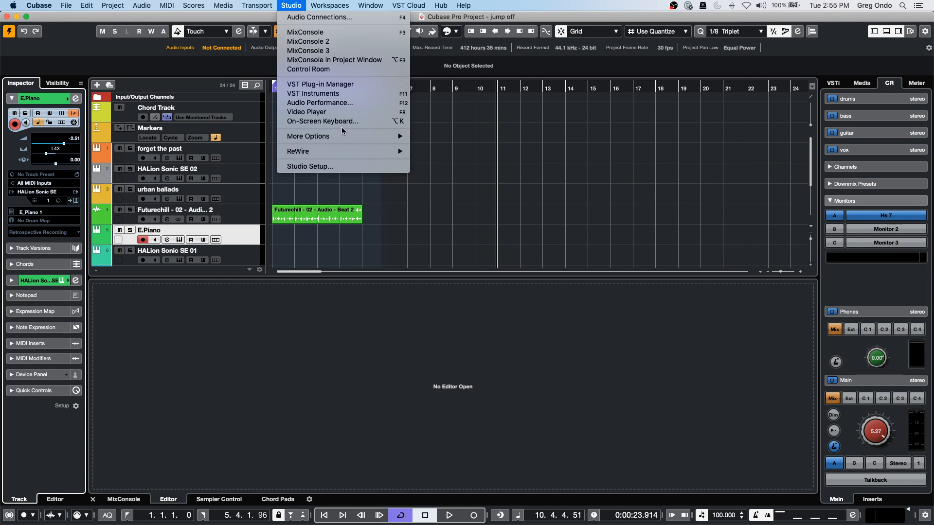
{"action": "left_click", "coordinate": [348, 166]}
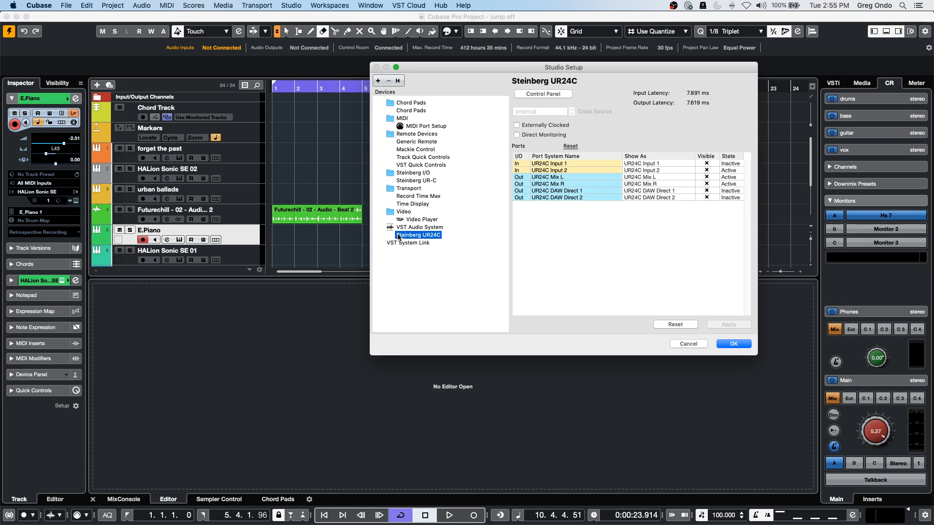
{"action": "left_click", "coordinate": [411, 227]}
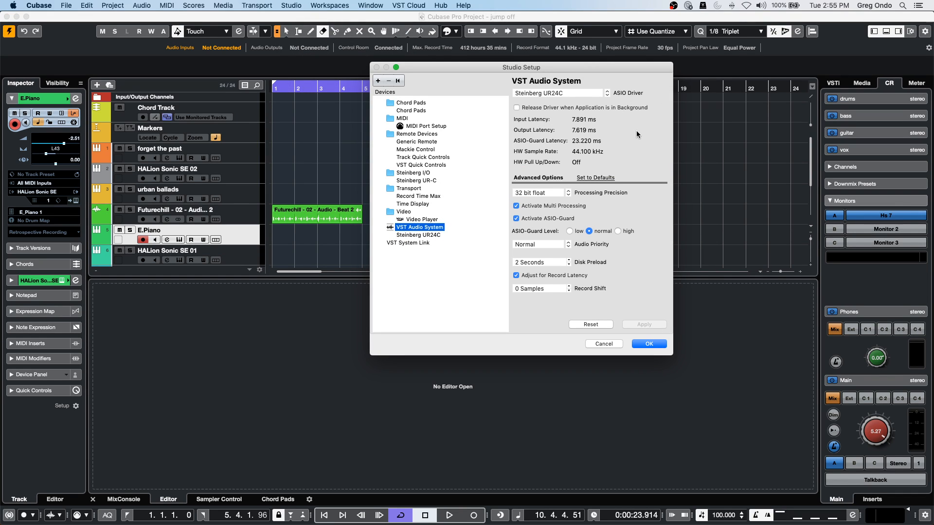
Close Studio Setup and examine the input and output bus assignments in Audio Connections, closing that window as well.
{"action": "left_click_drag", "start_coordinate": [590, 66], "coordinate": [496, 135]}
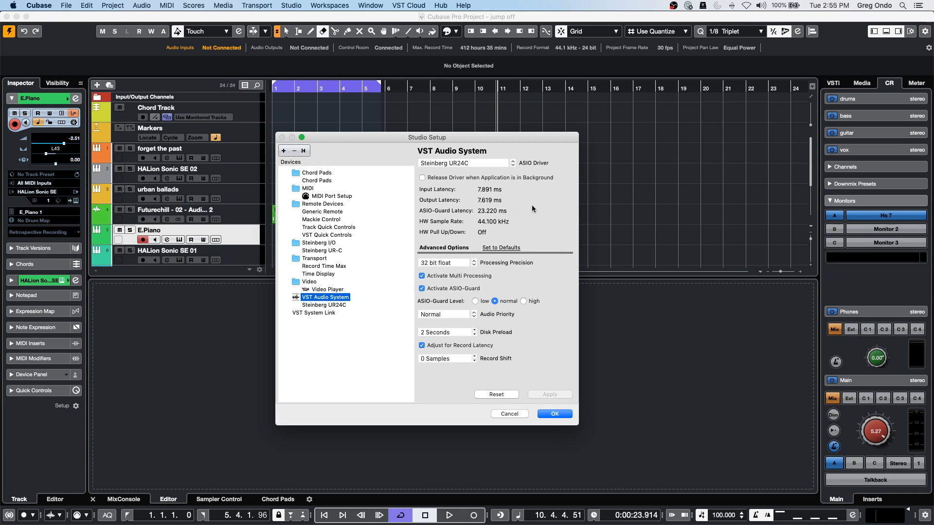
{"action": "left_click", "coordinate": [548, 414]}
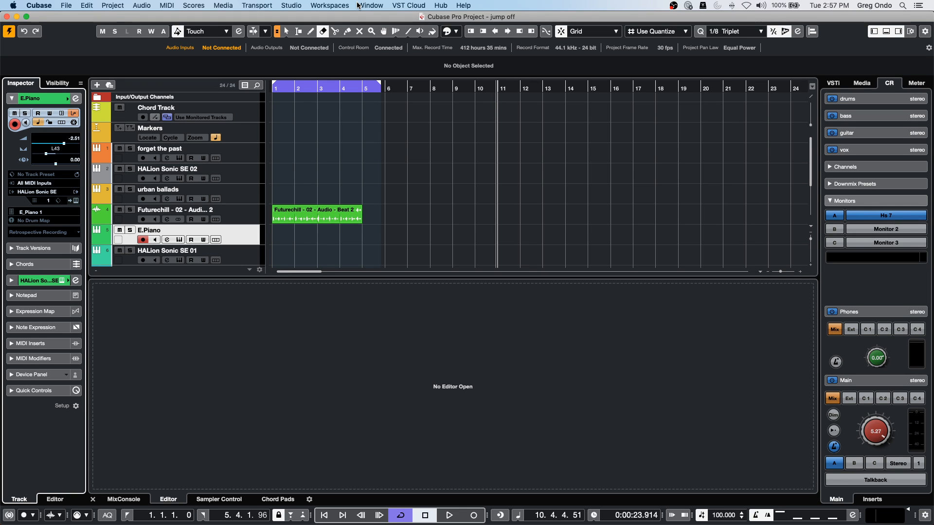
{"action": "left_click", "coordinate": [291, 6]}
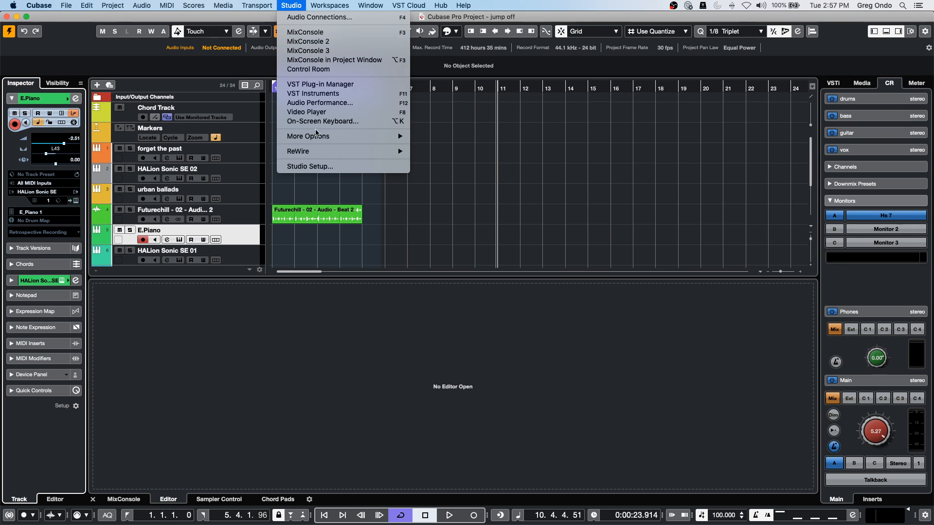
{"action": "left_click", "coordinate": [317, 17]}
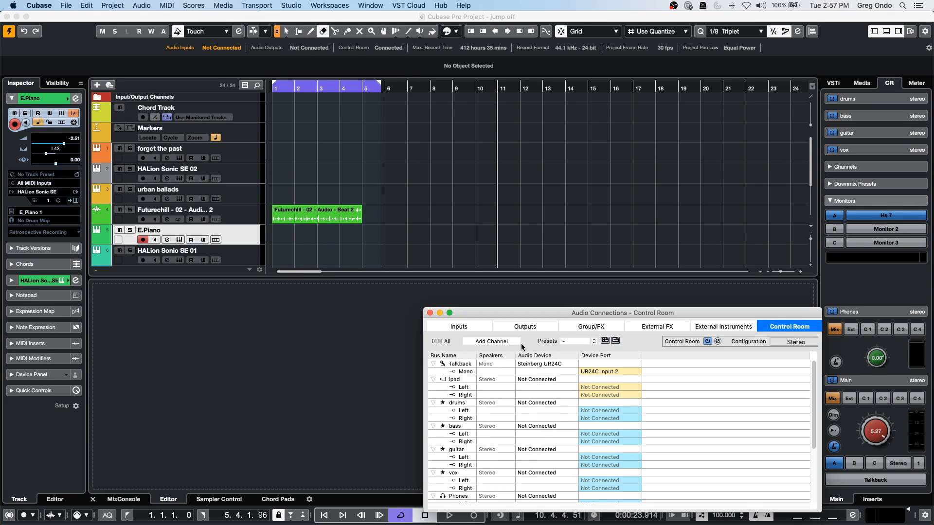
{"action": "left_click", "coordinate": [467, 327]}
{"action": "left_click_drag", "start_coordinate": [516, 311], "coordinate": [396, 181]}
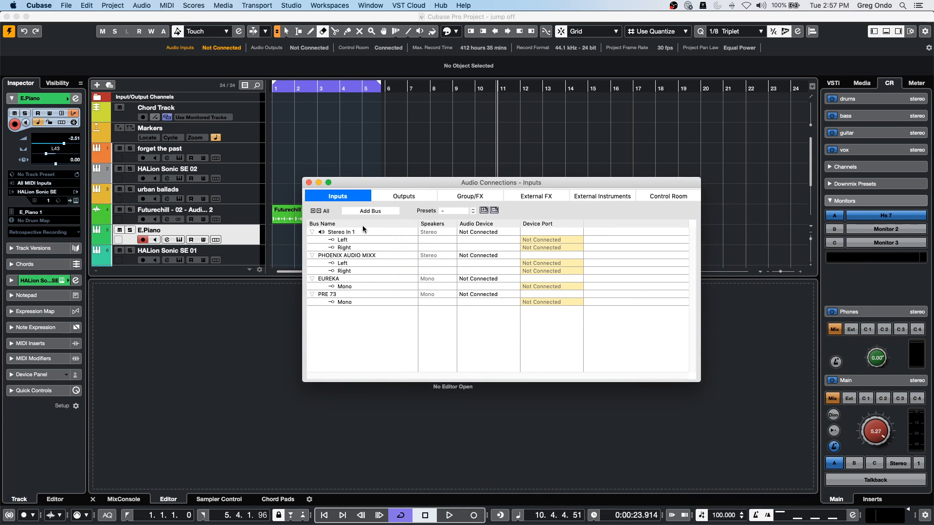
{"action": "left_click", "coordinate": [389, 197]}
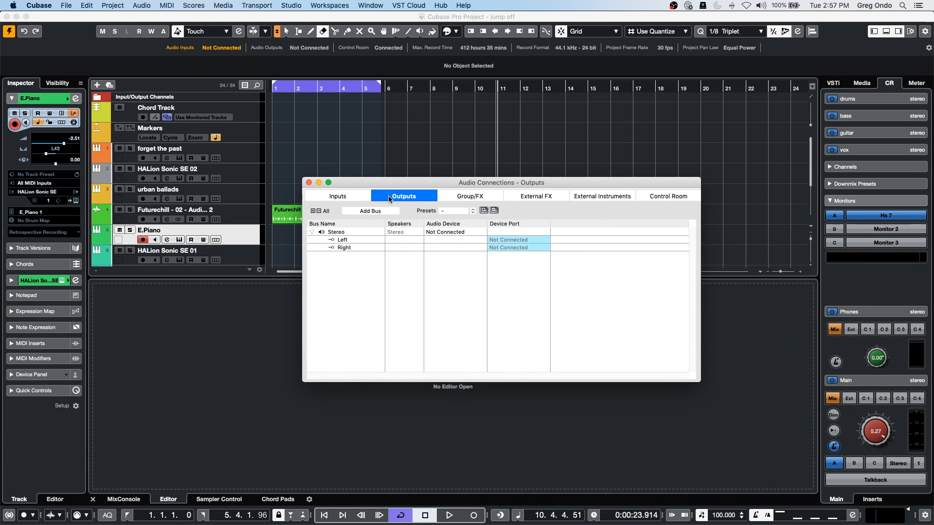
{"action": "left_click", "coordinate": [349, 197]}
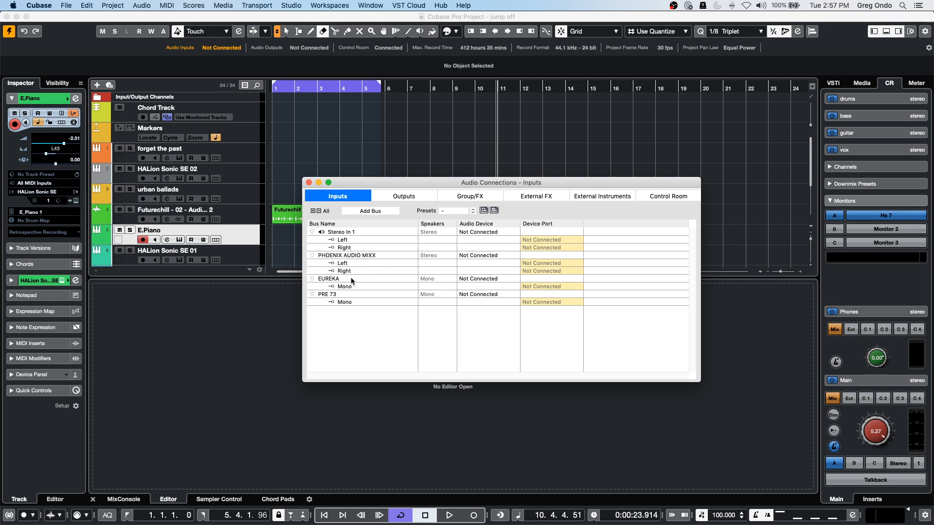
{"action": "left_click", "coordinate": [388, 197]}
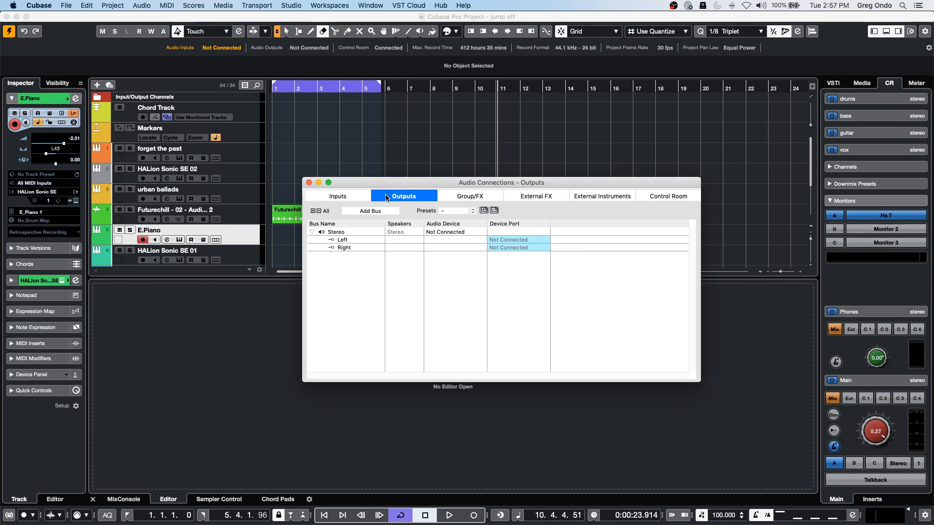
{"action": "left_click", "coordinate": [348, 200]}
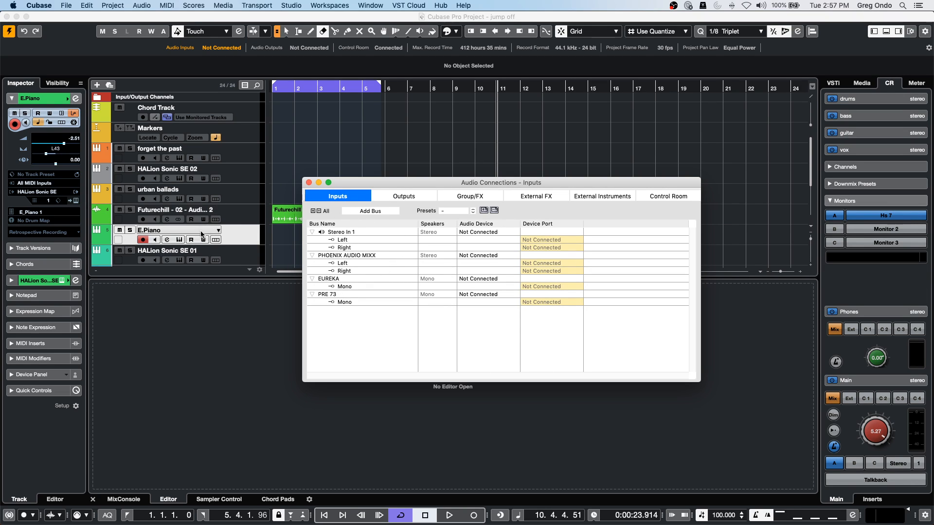
{"action": "left_click", "coordinate": [308, 182]}
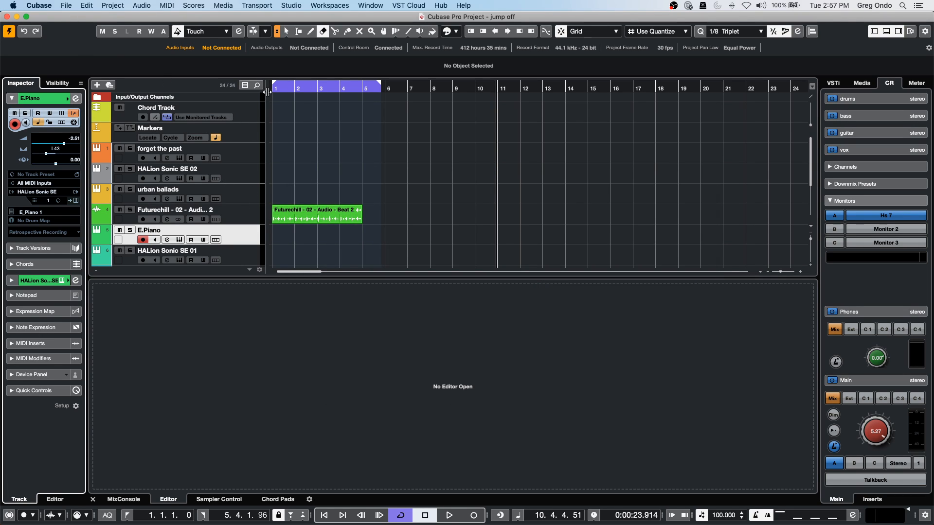
Look at the More category of new-project templates in Steinberg Hub, and cancel without creating a project.
{"action": "left_click", "coordinate": [66, 5]}
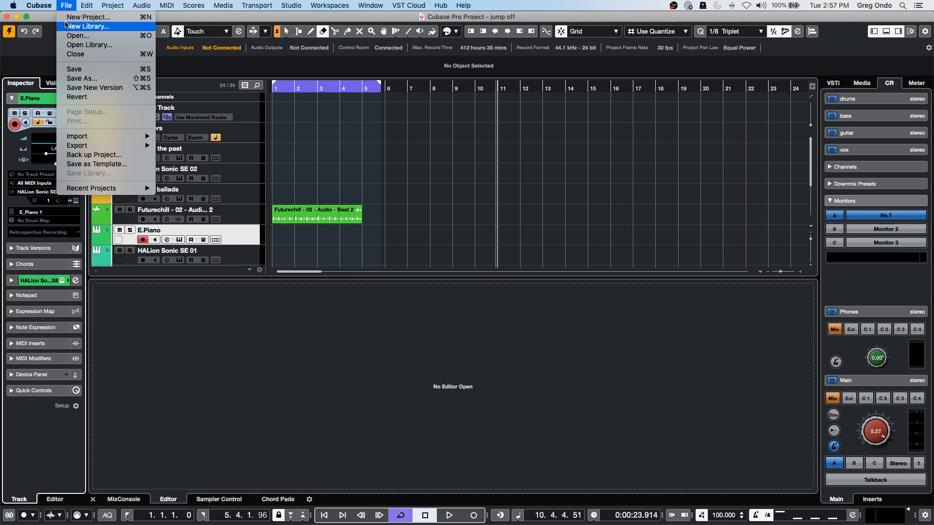
{"action": "left_click", "coordinate": [67, 19]}
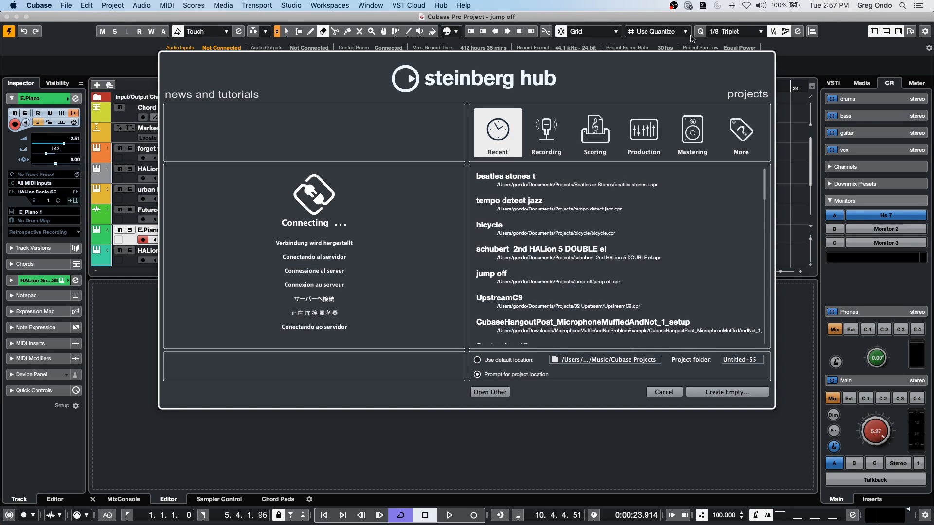
{"action": "left_click", "coordinate": [741, 131]}
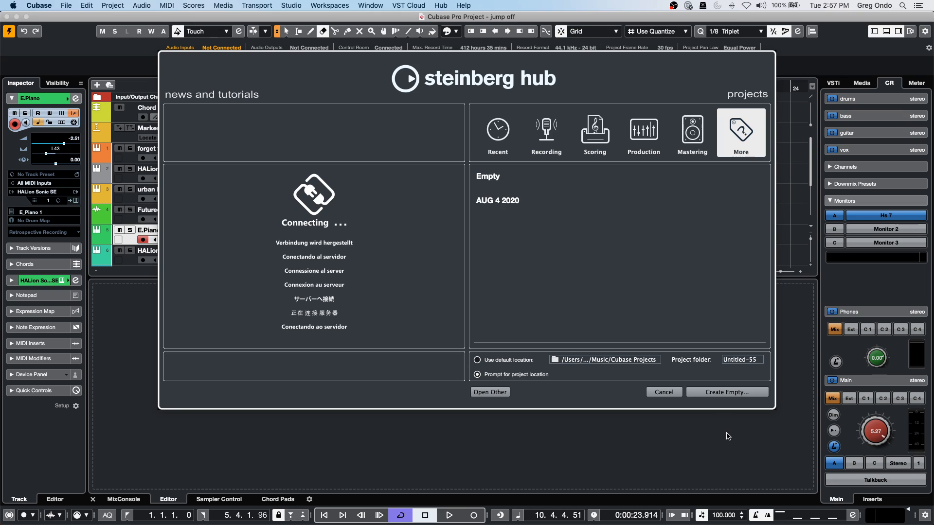
{"action": "left_click", "coordinate": [662, 394]}
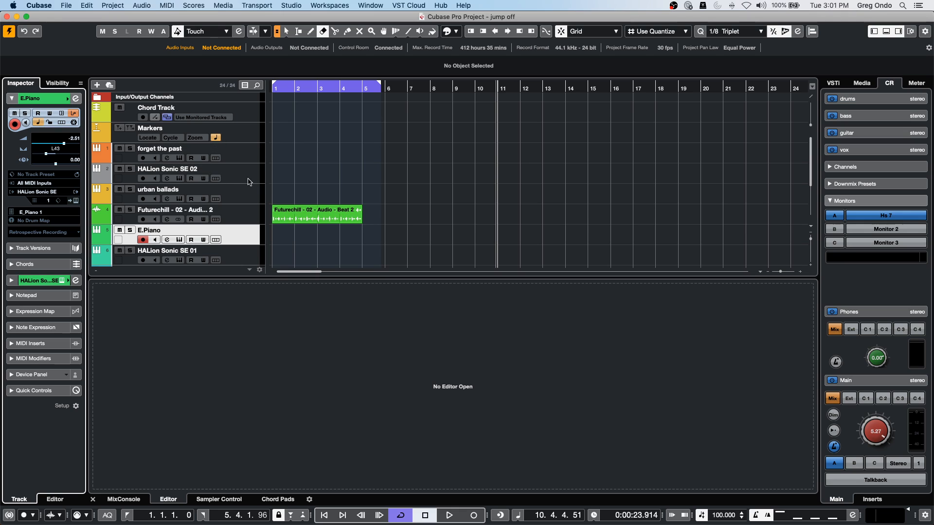
Mute the Futurechill audio track and place Groove Agent SE's Main 1 pattern on the forget the past track at bar 1.
{"action": "left_click", "coordinate": [120, 211]}
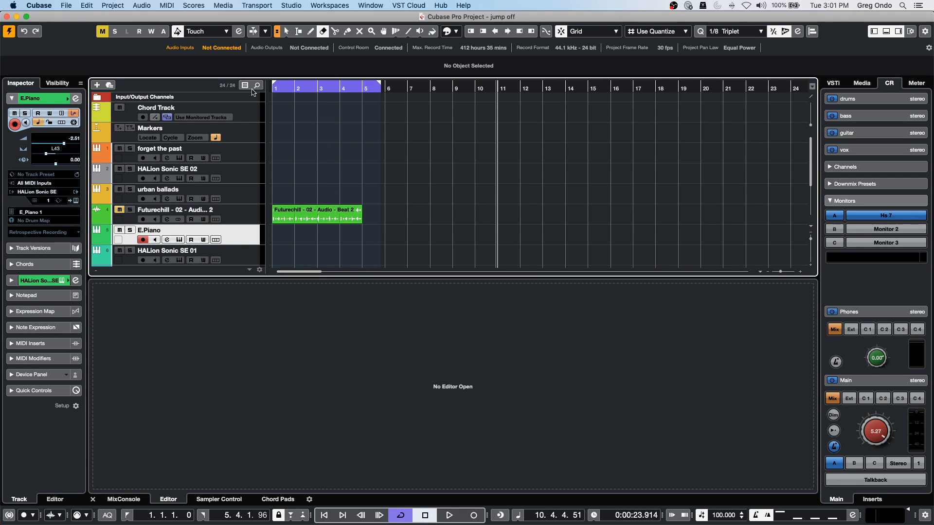
{"action": "key", "text": "period"}
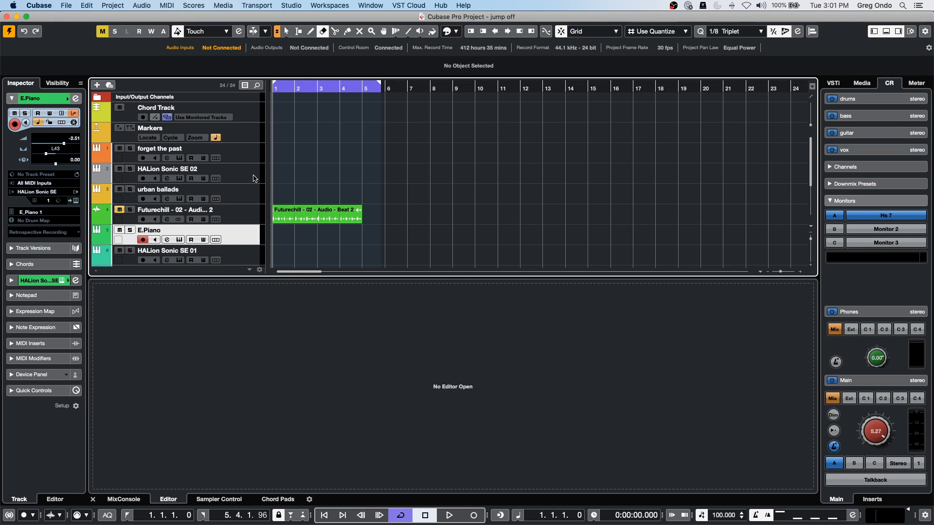
{"action": "left_click", "coordinate": [232, 162]}
{"action": "left_click", "coordinate": [76, 201]}
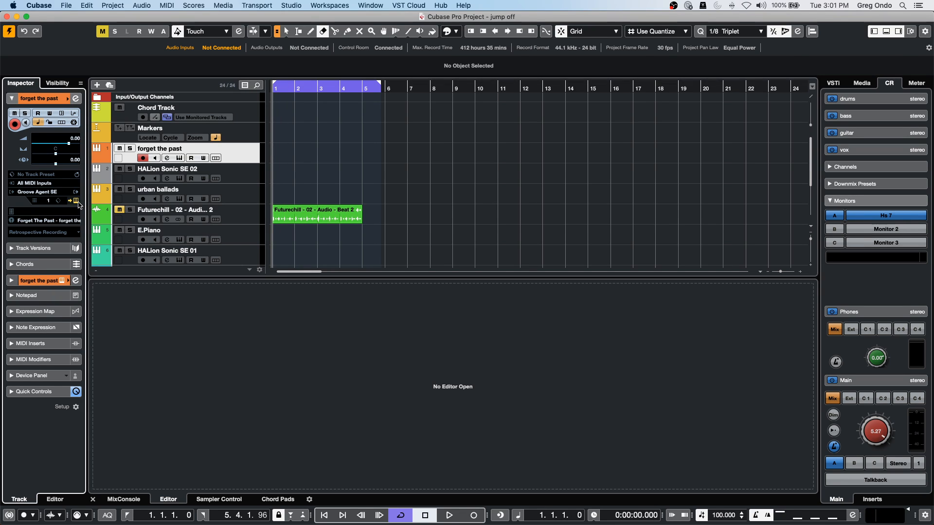
{"action": "left_click_drag", "start_coordinate": [484, 279], "coordinate": [272, 147]}
{"action": "left_click_drag", "start_coordinate": [282, 91], "coordinate": [259, 127]}
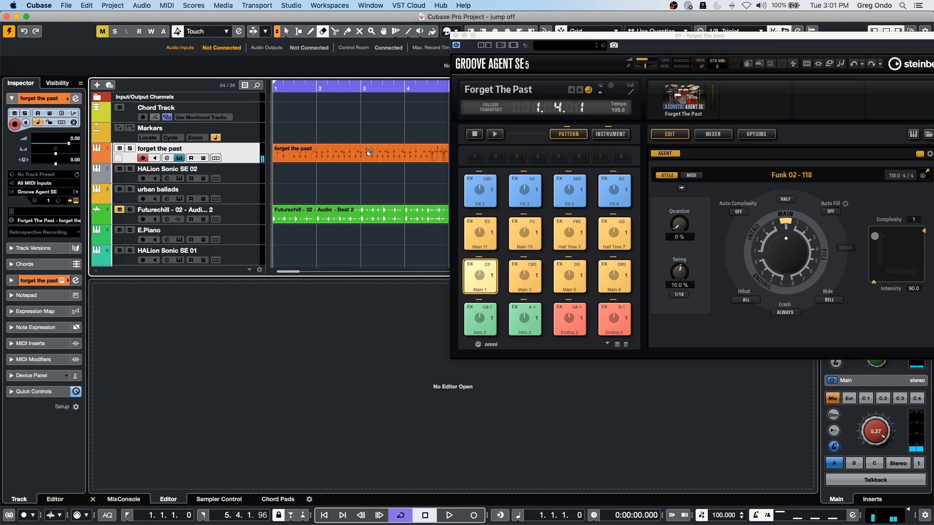
{"action": "left_click_drag", "start_coordinate": [481, 40], "coordinate": [581, 97]}
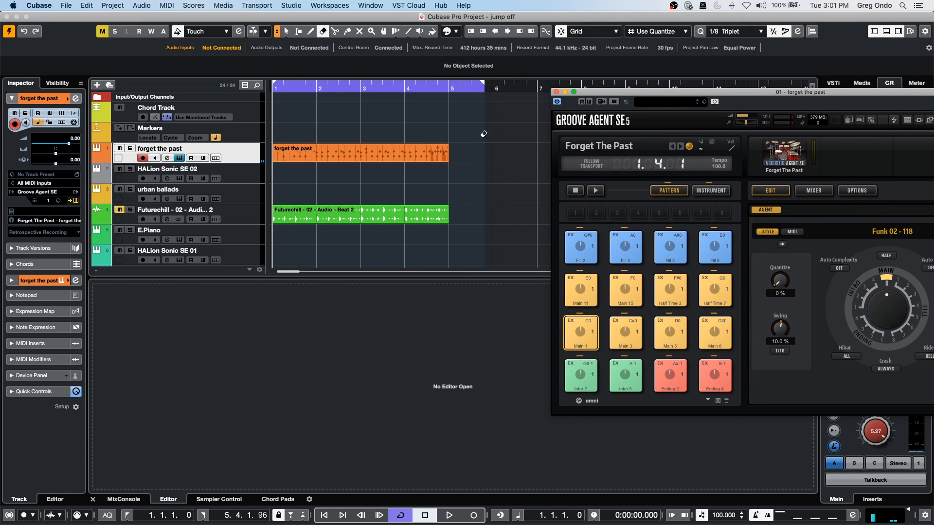
Play the new drum part, fit the cycle range to it from bar 1 to bar 5, and stop playback.
{"action": "left_click_drag", "start_coordinate": [298, 89], "coordinate": [152, 95]}
{"action": "key", "text": "space"}
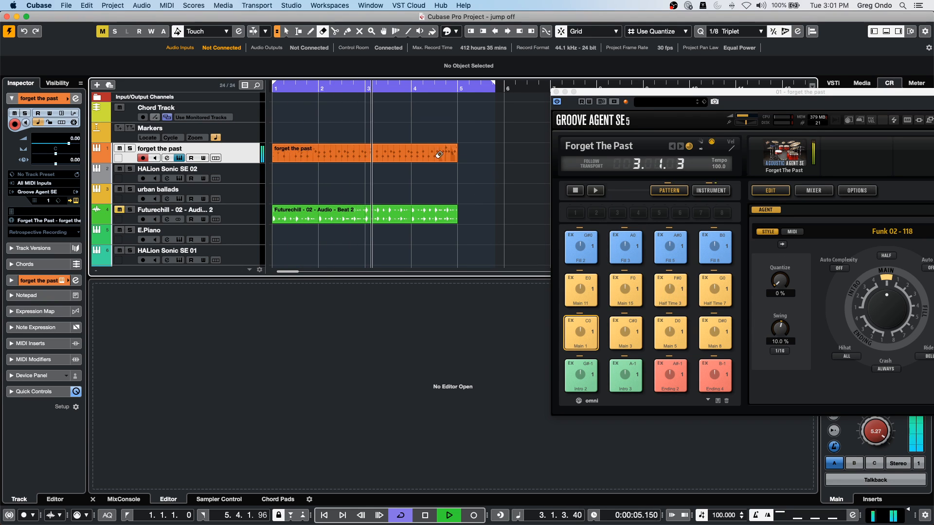
{"action": "key", "text": "1"}
{"action": "left_click", "coordinate": [421, 160]}
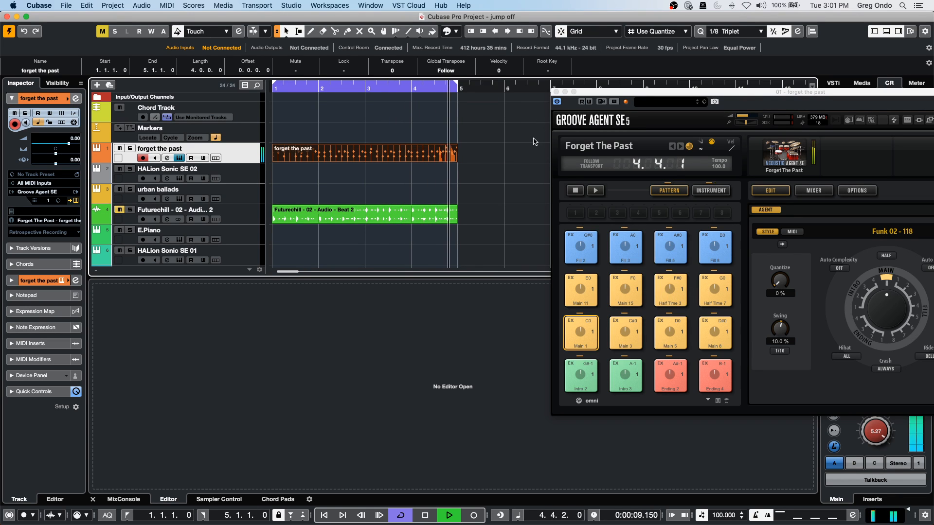
{"action": "key", "text": "space"}
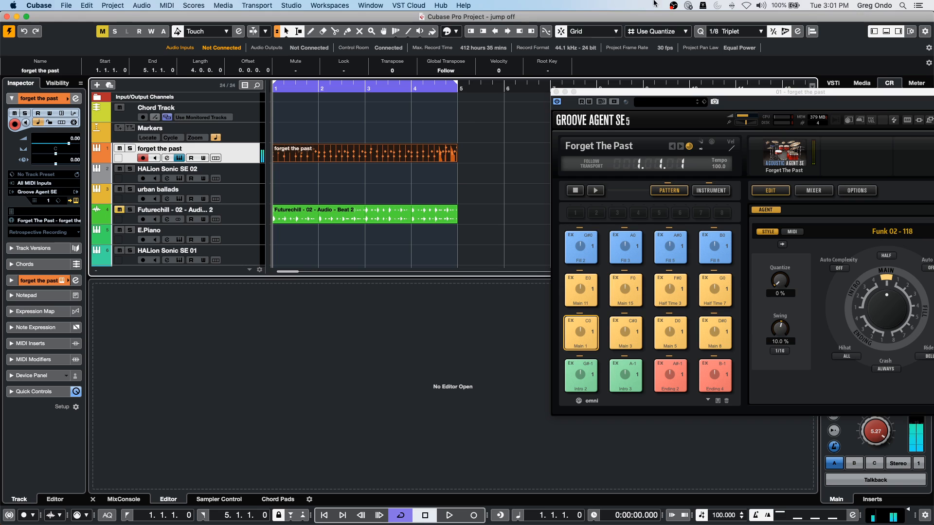
Tap a tempo of 97.5 BPM in the Beat Calculator and insert it at the tempo track start.
{"action": "left_click", "coordinate": [106, 4]}
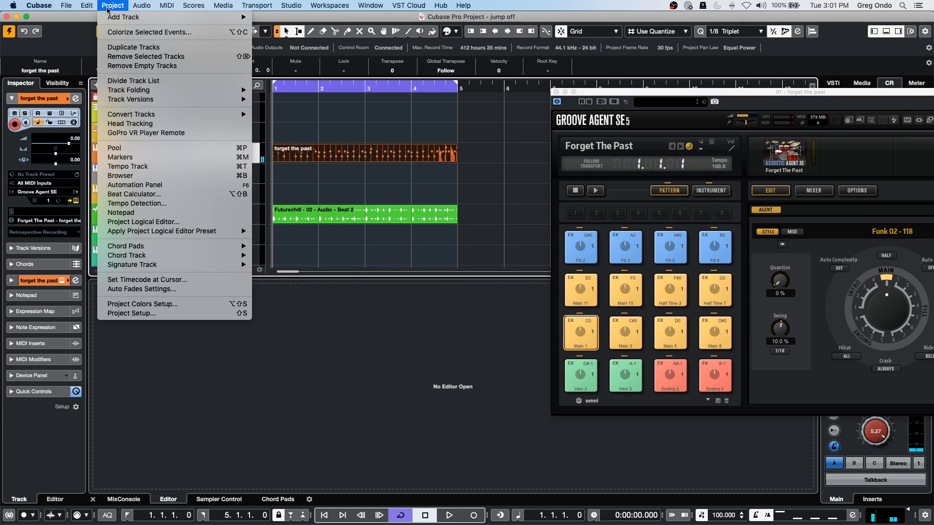
{"action": "mouse_move", "coordinate": [174, 115]}
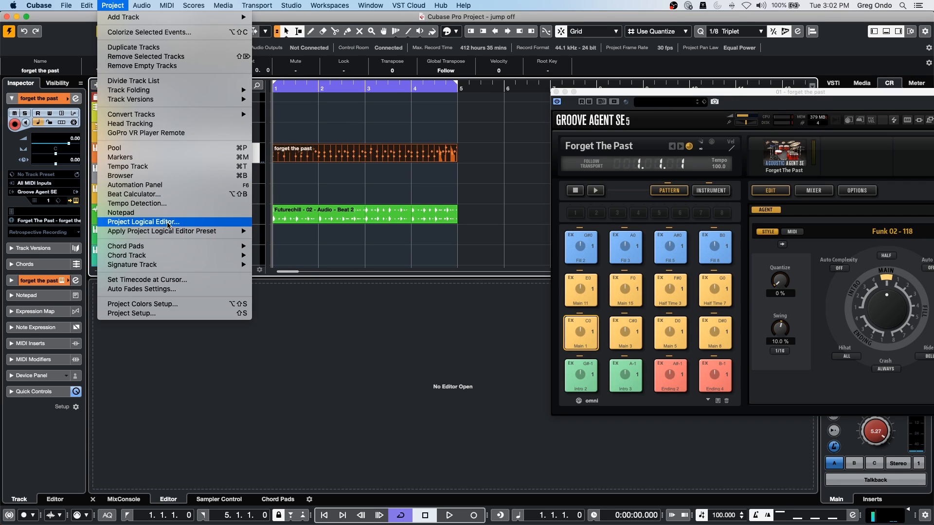
{"action": "left_click", "coordinate": [174, 194]}
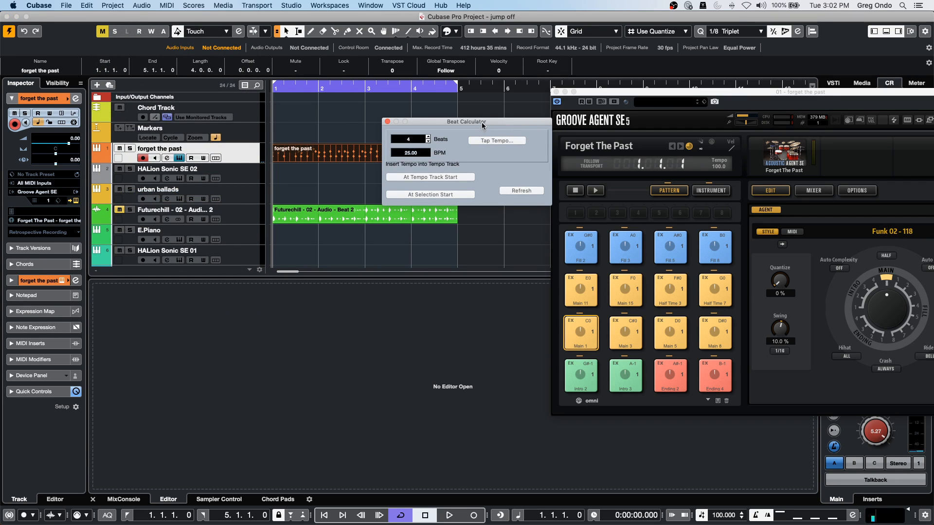
{"action": "left_click_drag", "start_coordinate": [485, 122], "coordinate": [448, 164]}
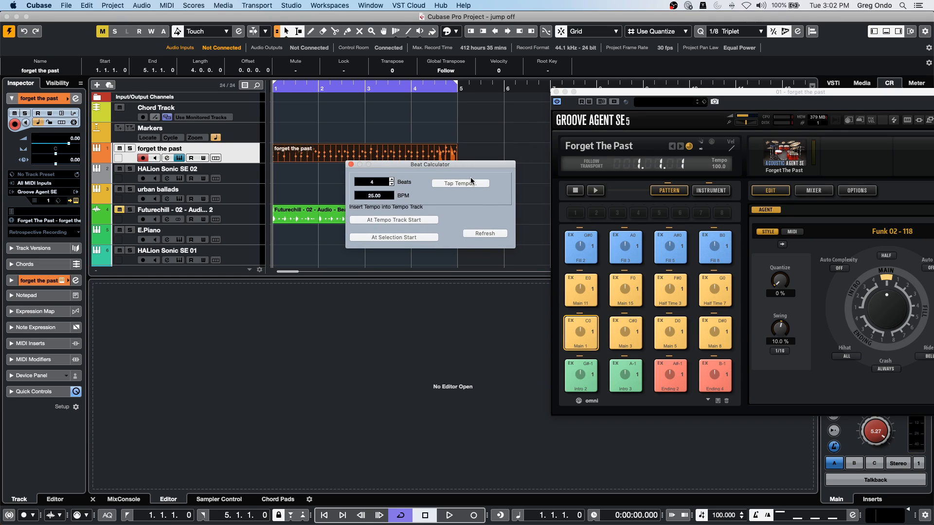
{"action": "left_click", "coordinate": [467, 184]}
{"action": "key", "text": "space"}
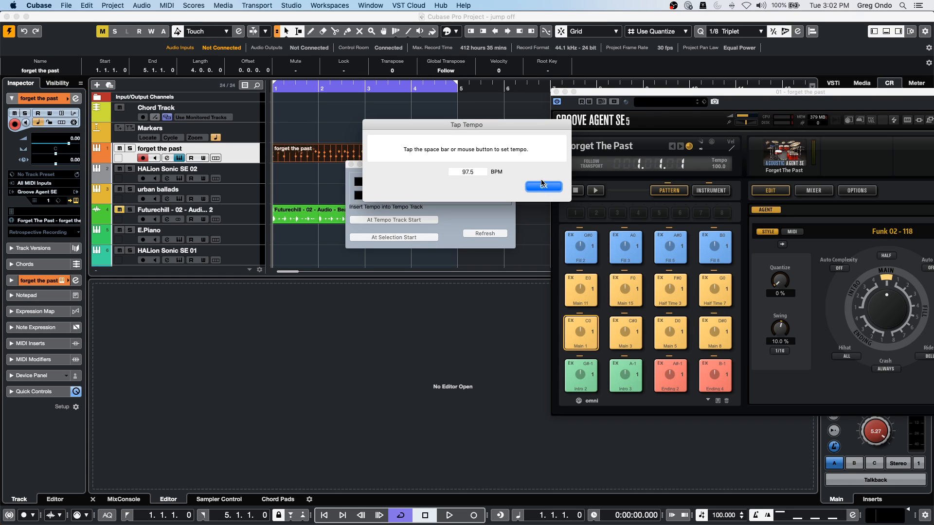
{"action": "left_click", "coordinate": [542, 186]}
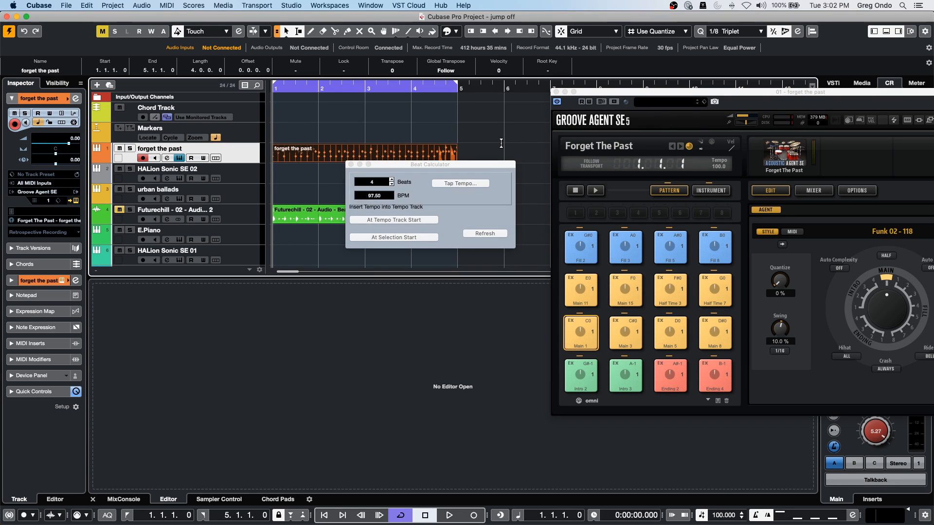
{"action": "left_click", "coordinate": [429, 220]}
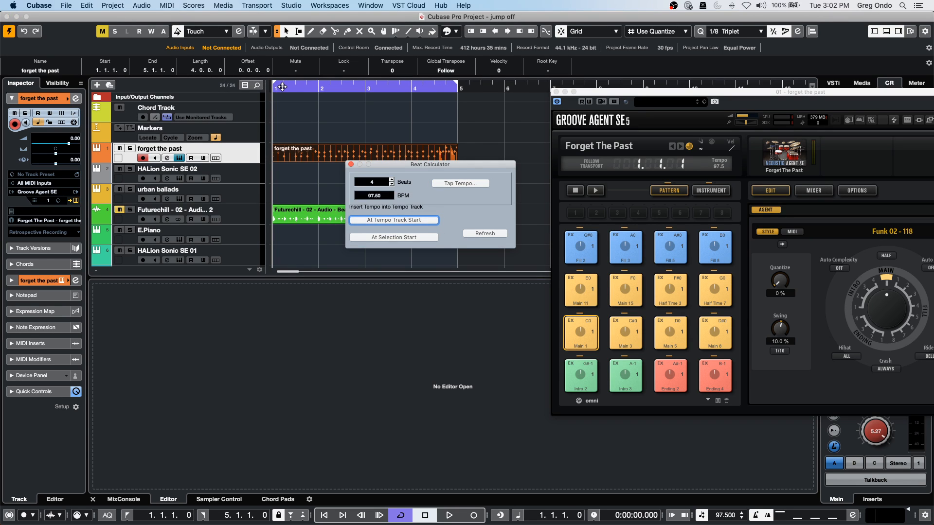
Audition the drum part at the 97.5 BPM tempo, and stop the transport.
{"action": "left_click", "coordinate": [214, 96]}
{"action": "key", "text": "space"}
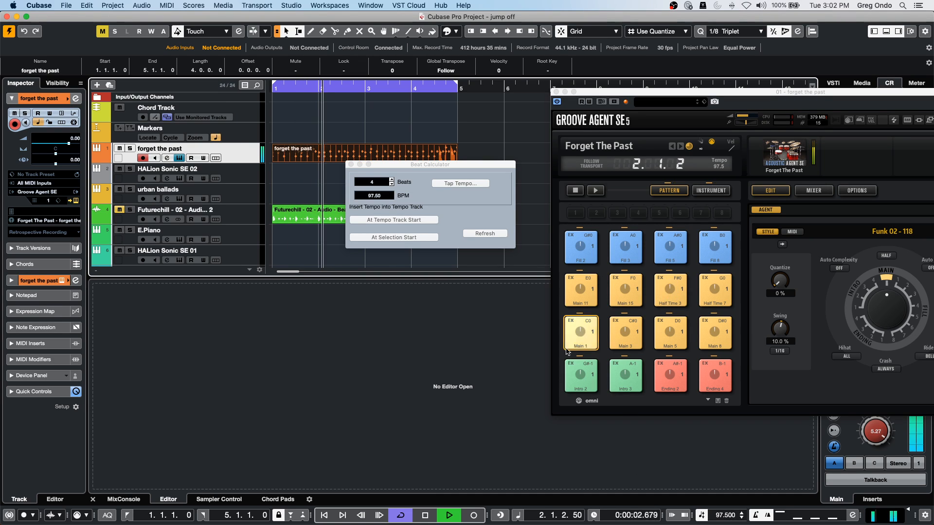
{"action": "key", "text": "space"}
Tap a slower tempo of 76.2 BPM in the Beat Calculator and insert it at the tempo track start.
{"action": "left_click", "coordinate": [460, 184]}
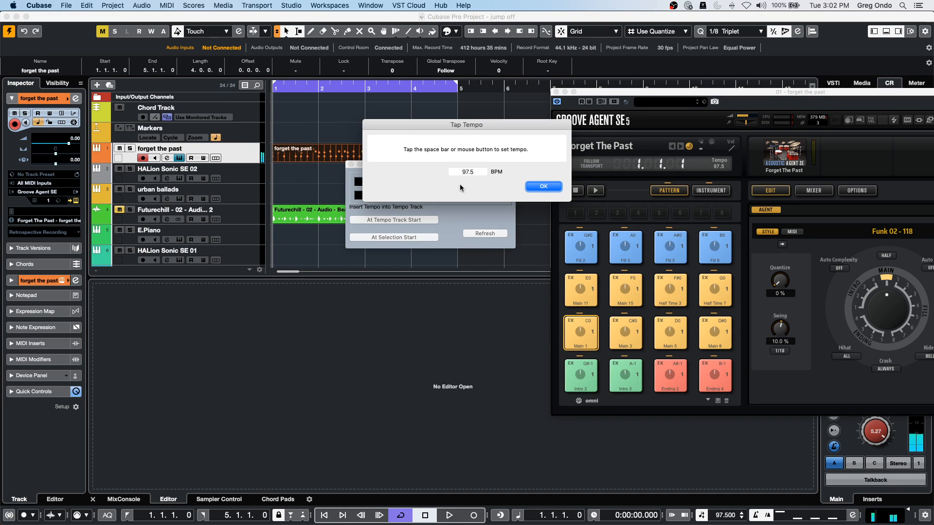
{"action": "key", "text": "space"}
{"action": "key", "text": "space"}
{"action": "left_click", "coordinate": [542, 187]}
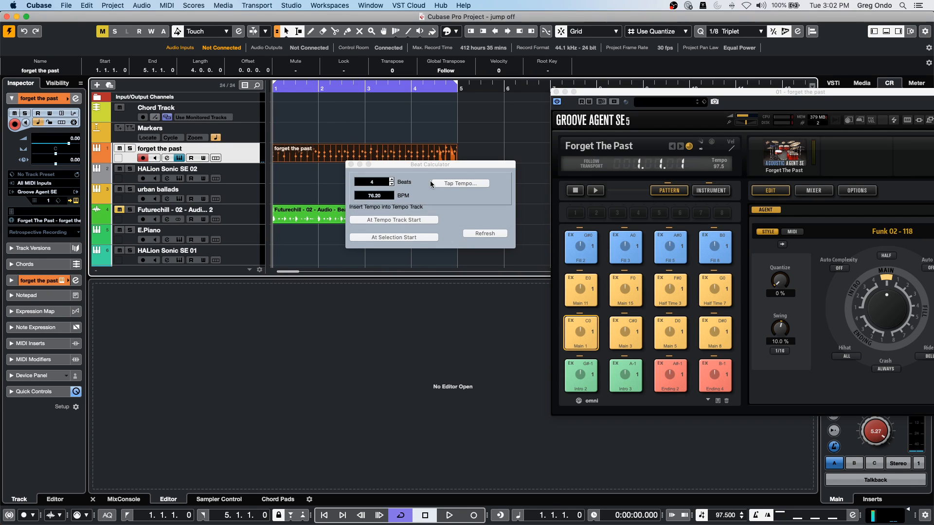
{"action": "left_click", "coordinate": [394, 221]}
Play the drum part at the 76.2 BPM tempo to hear the change, and stop the transport.
{"action": "left_click", "coordinate": [194, 91]}
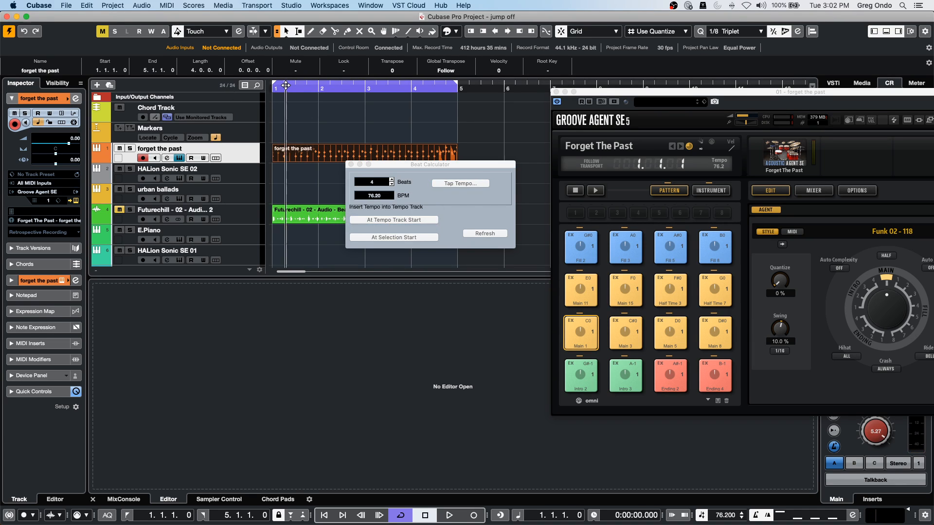
{"action": "key", "text": "space"}
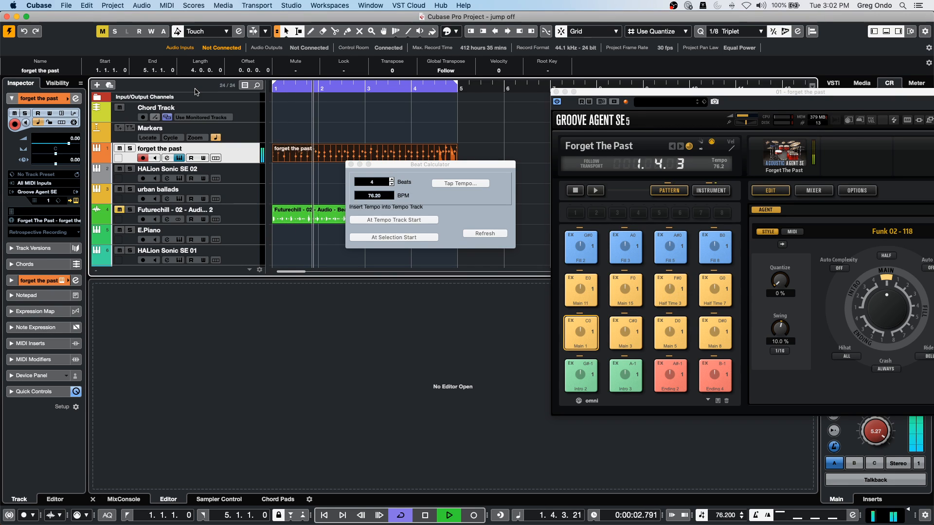
{"action": "key", "text": "space"}
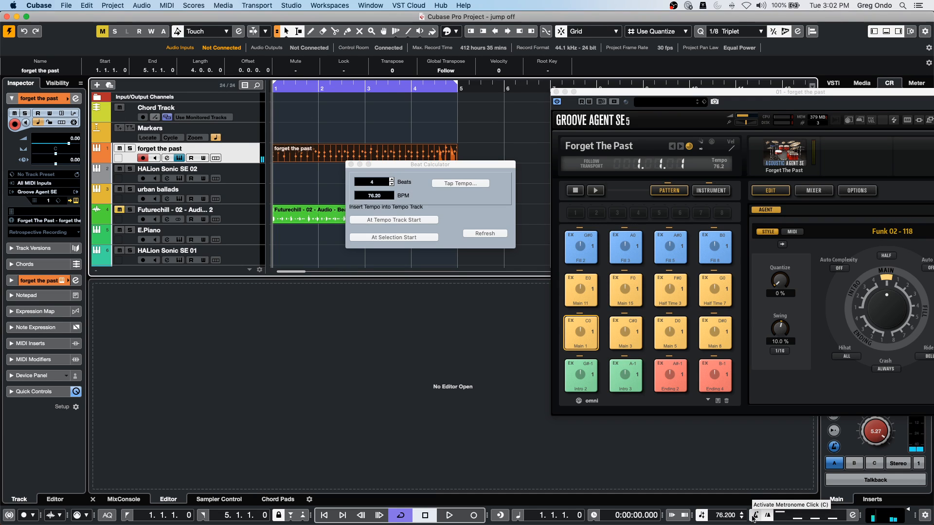
Add a Tempo track below the "forget the past" track and deactivate it so the fixed project tempo applies.
{"action": "right_click", "coordinate": [246, 159]}
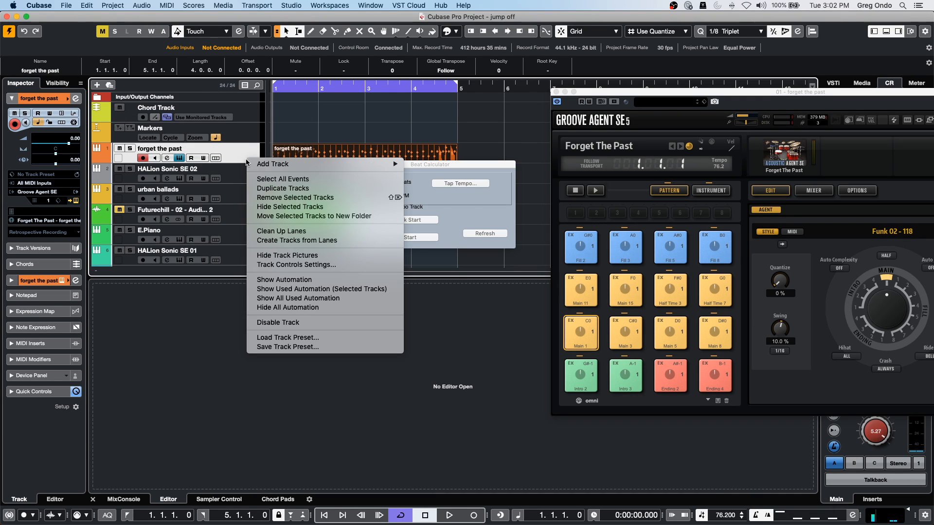
{"action": "mouse_move", "coordinate": [345, 164]}
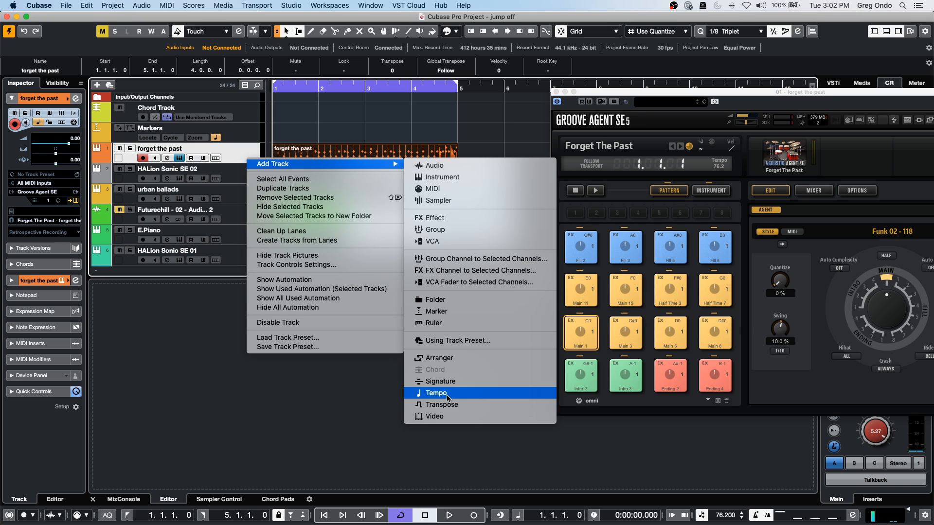
{"action": "left_click", "coordinate": [436, 393]}
{"action": "left_click", "coordinate": [116, 170]}
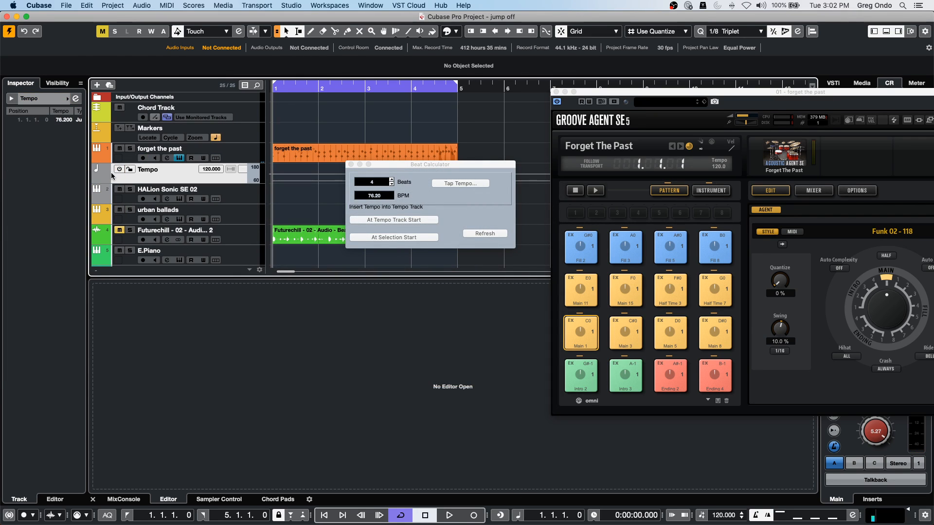
Tap a fast tempo of 137.9 BPM in the Beat Calculator and insert it at the tempo track start.
{"action": "left_click", "coordinate": [471, 183]}
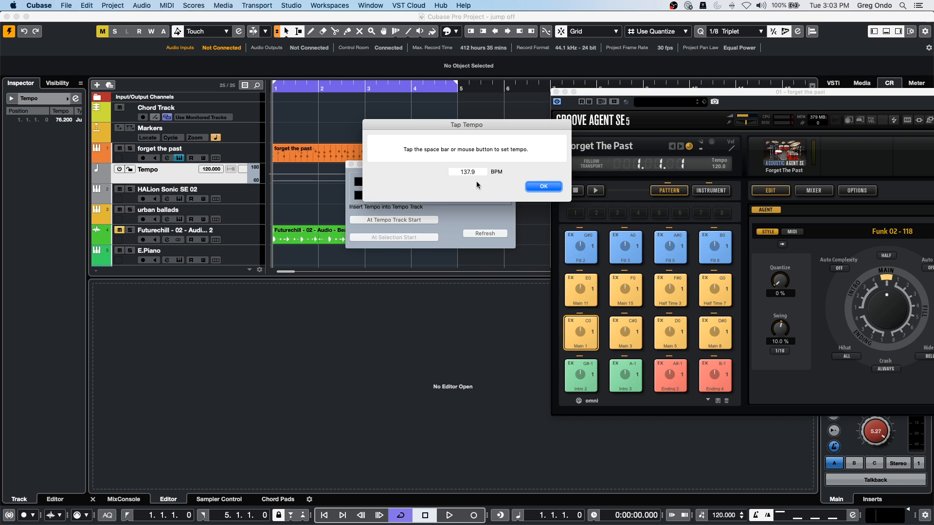
{"action": "left_click", "coordinate": [544, 187]}
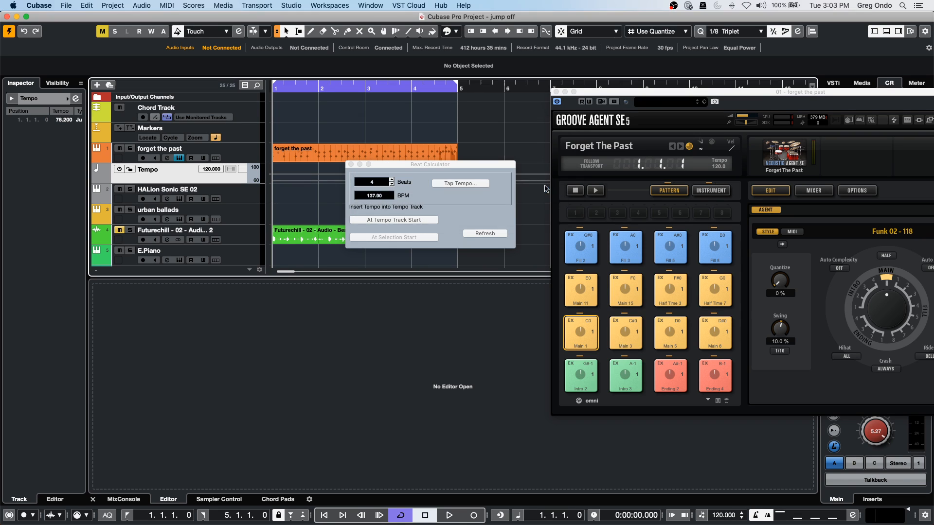
{"action": "left_click", "coordinate": [401, 219]}
Play the drum part at the fixed tempo, reactivate the Tempo track during playback, and stop the transport.
{"action": "left_click", "coordinate": [214, 90]}
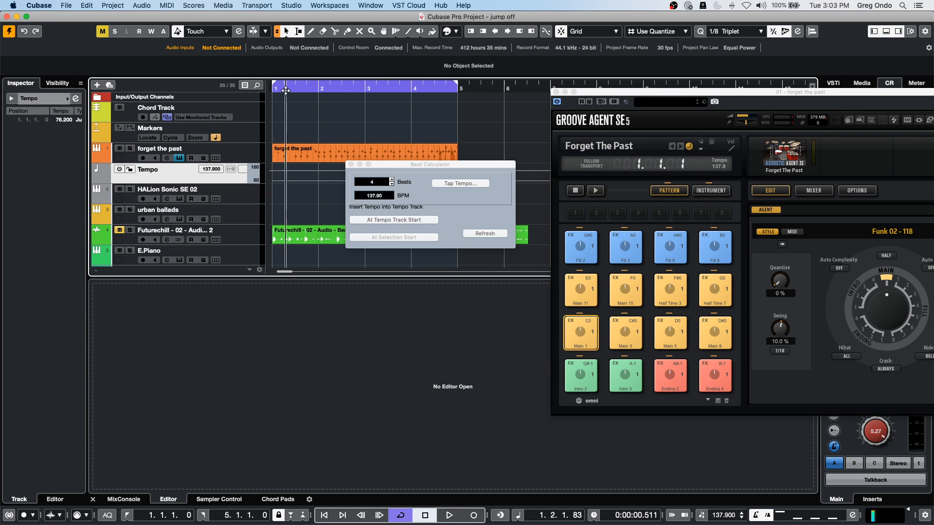
{"action": "key", "text": "space"}
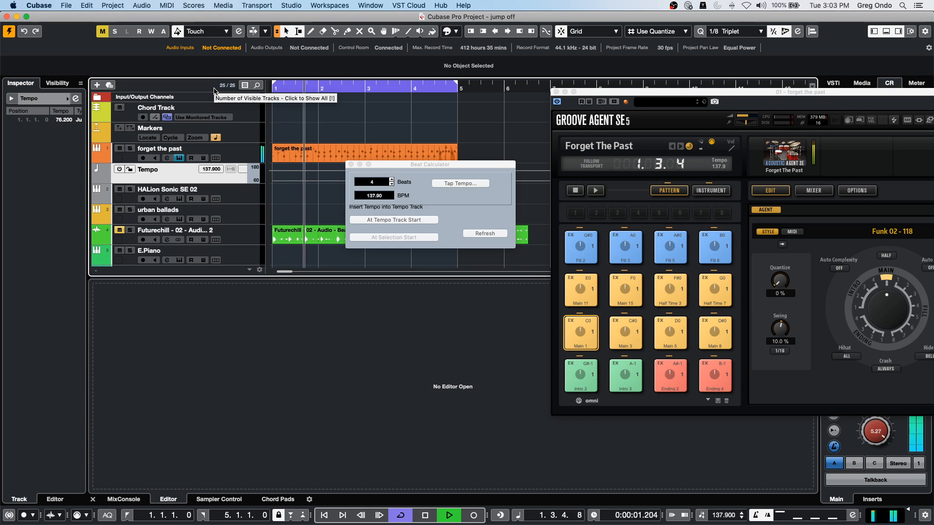
{"action": "left_click", "coordinate": [119, 169]}
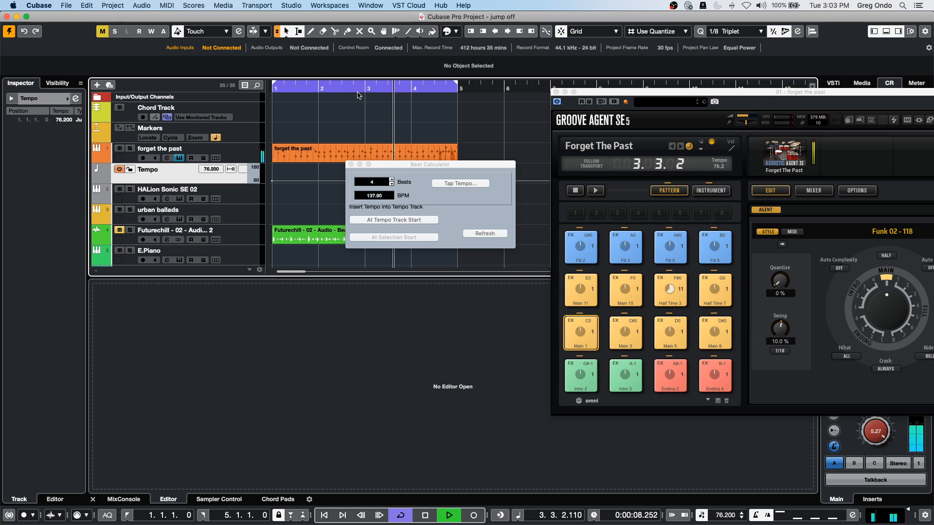
{"action": "key", "text": "space"}
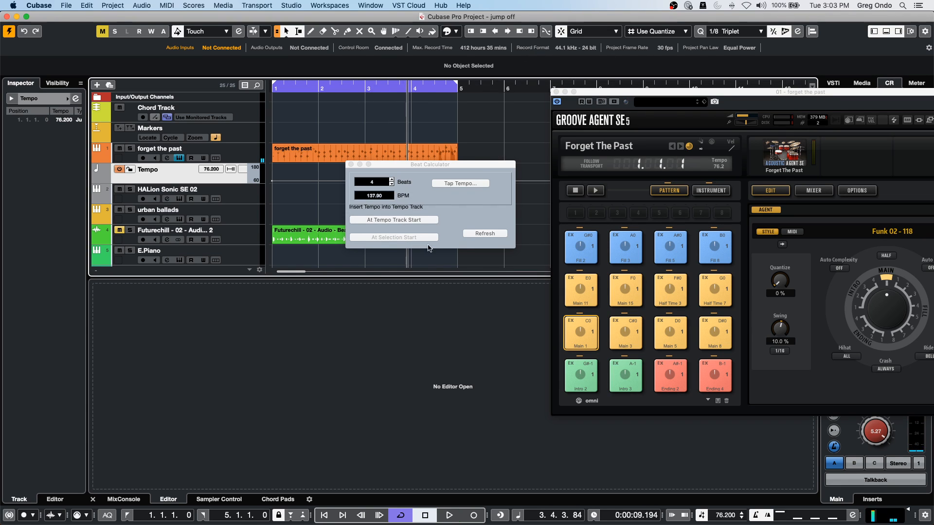
Select the "forget the past" drum part and move it to start at bar 2.
{"action": "left_click", "coordinate": [299, 152]}
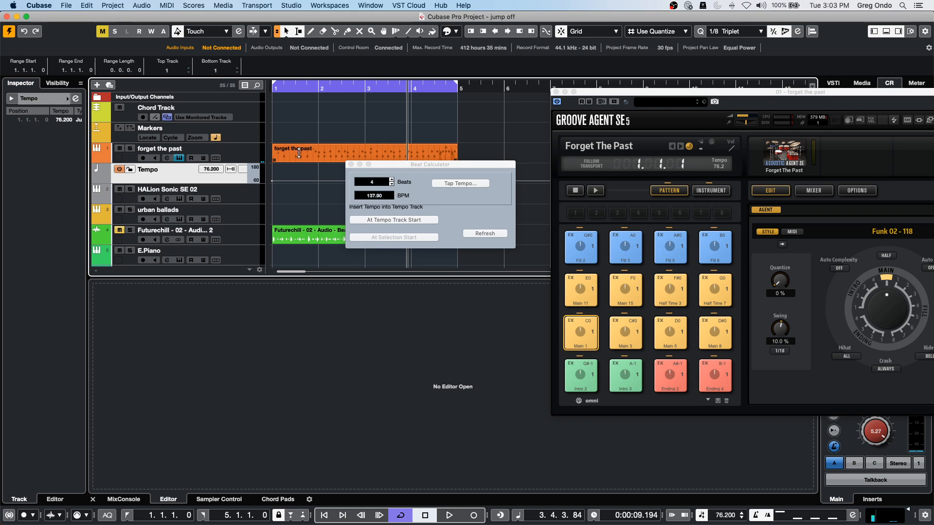
{"action": "left_click", "coordinate": [299, 153]}
{"action": "left_click", "coordinate": [326, 163]}
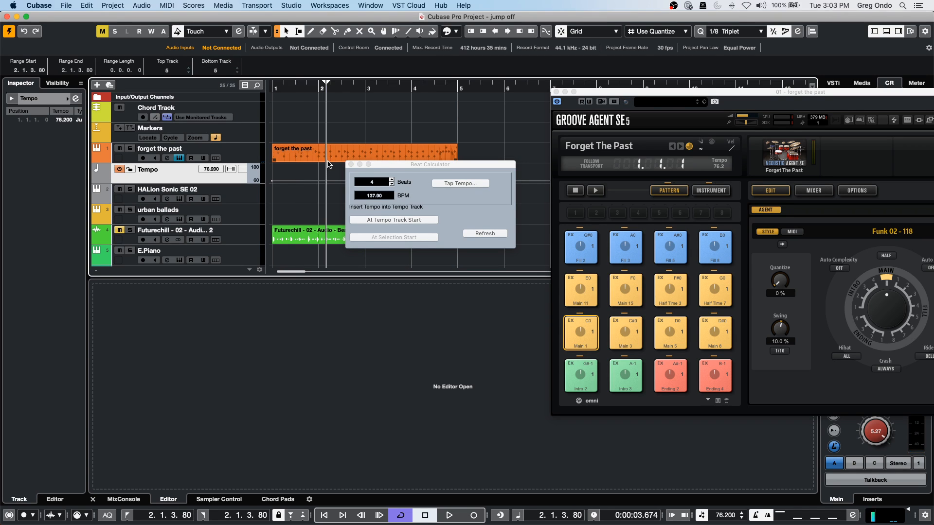
{"action": "left_click", "coordinate": [329, 158]}
{"action": "key", "text": "period"}
{"action": "left_click", "coordinate": [459, 184]}
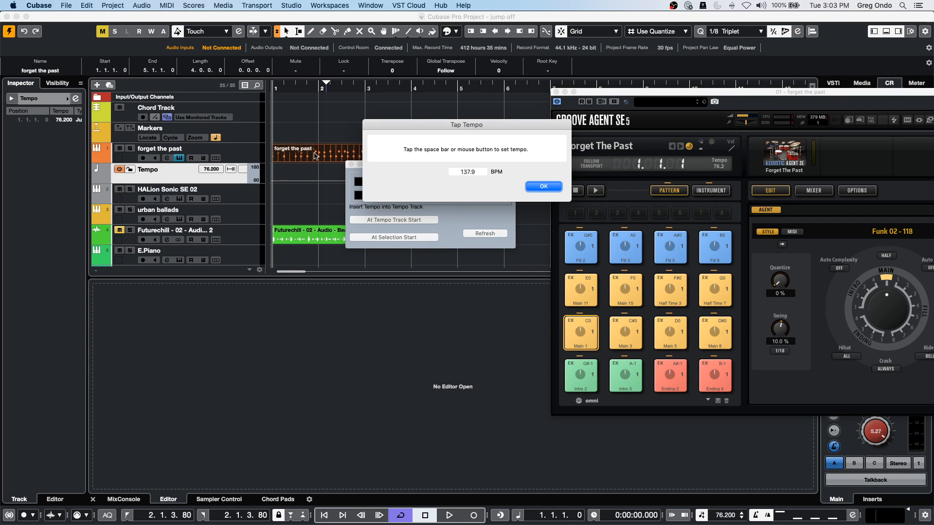
{"action": "left_click", "coordinate": [529, 187]}
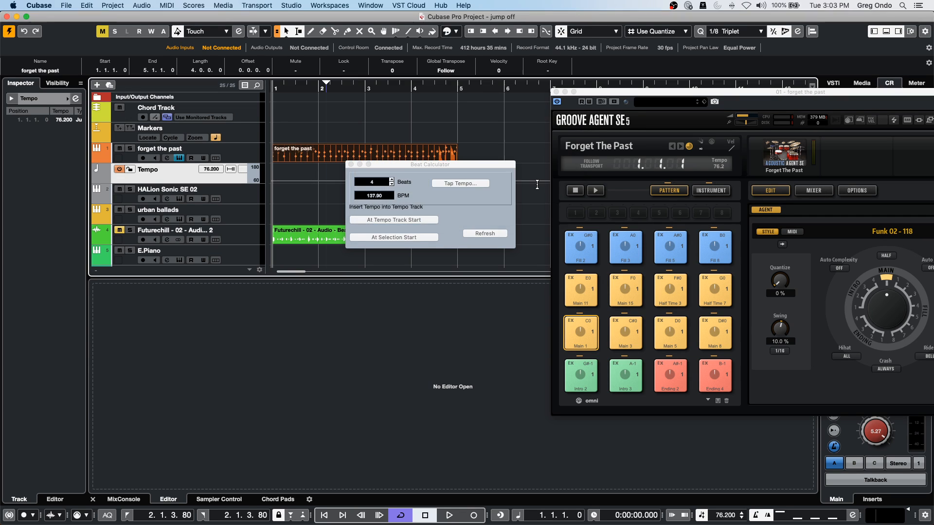
{"action": "left_click_drag", "start_coordinate": [314, 160], "coordinate": [360, 159]}
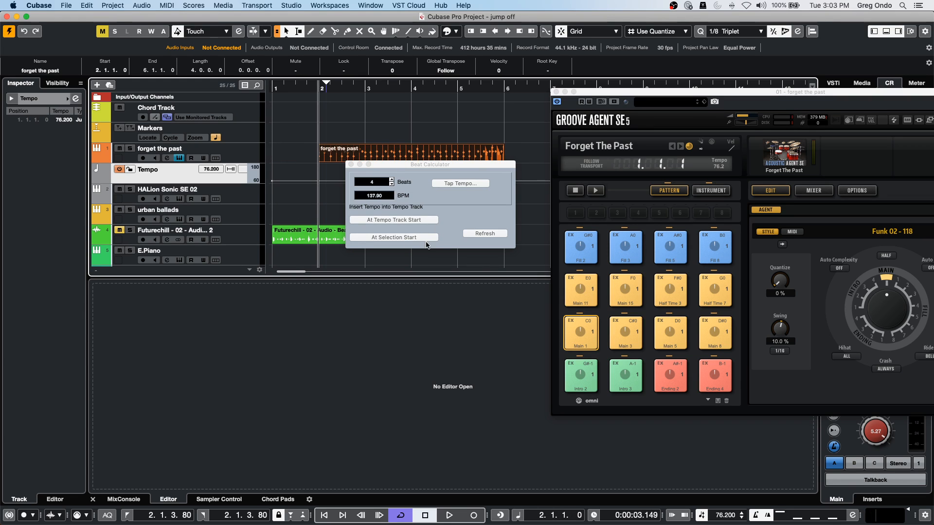
Tap a tempo of 85.7 BPM in the Beat Calculator and insert it at the start of the selected drum part.
{"action": "left_click", "coordinate": [463, 185]}
{"action": "key", "text": "space"}
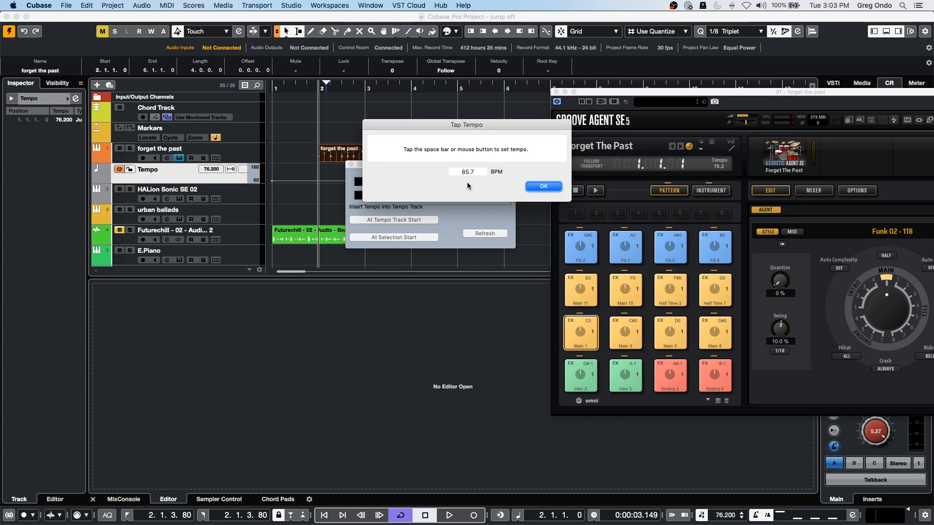
{"action": "left_click", "coordinate": [544, 187]}
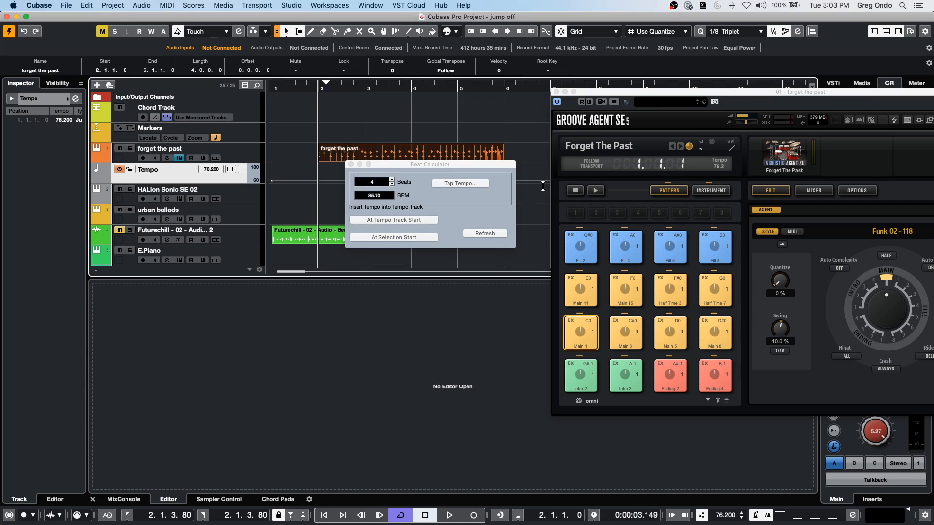
{"action": "left_click", "coordinate": [407, 237]}
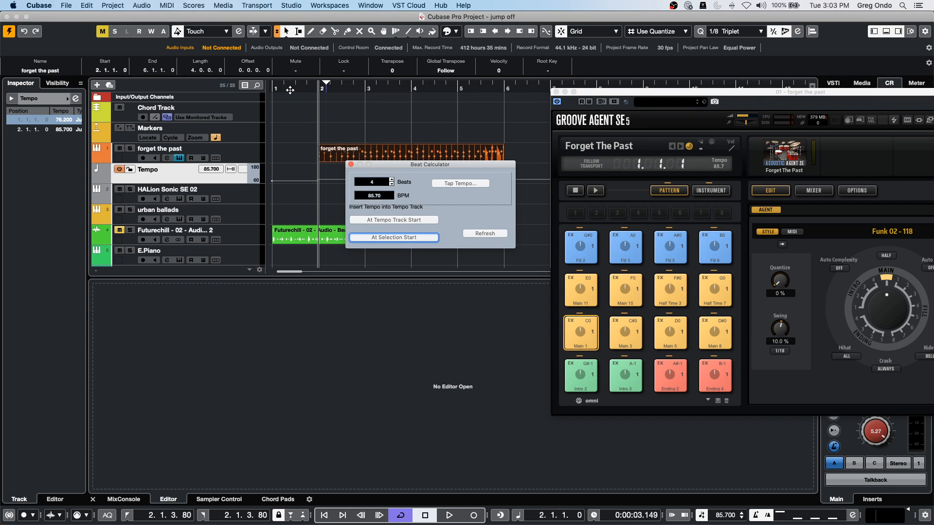
Play the project from the start through the tempo change at bar 2, and stop the transport.
{"action": "left_click_drag", "start_coordinate": [288, 89], "coordinate": [231, 87]}
{"action": "key", "text": "space"}
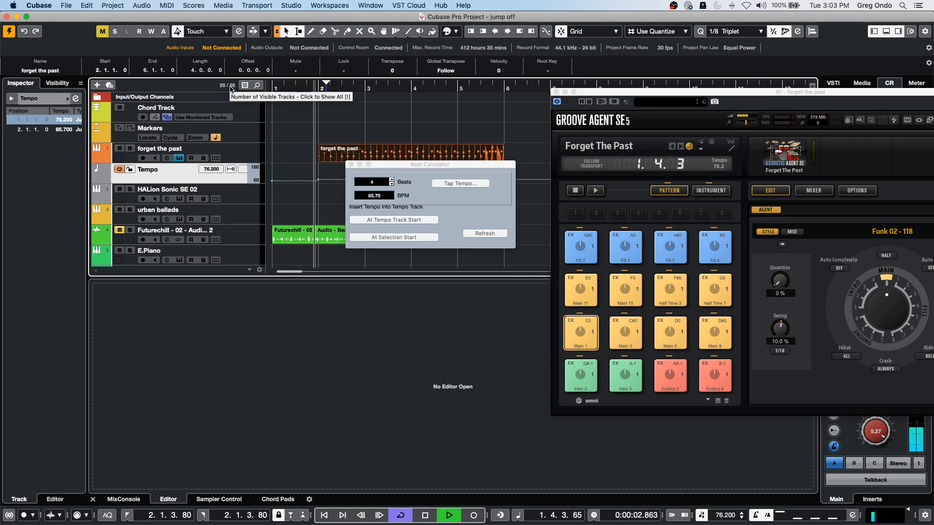
{"action": "key", "text": "space"}
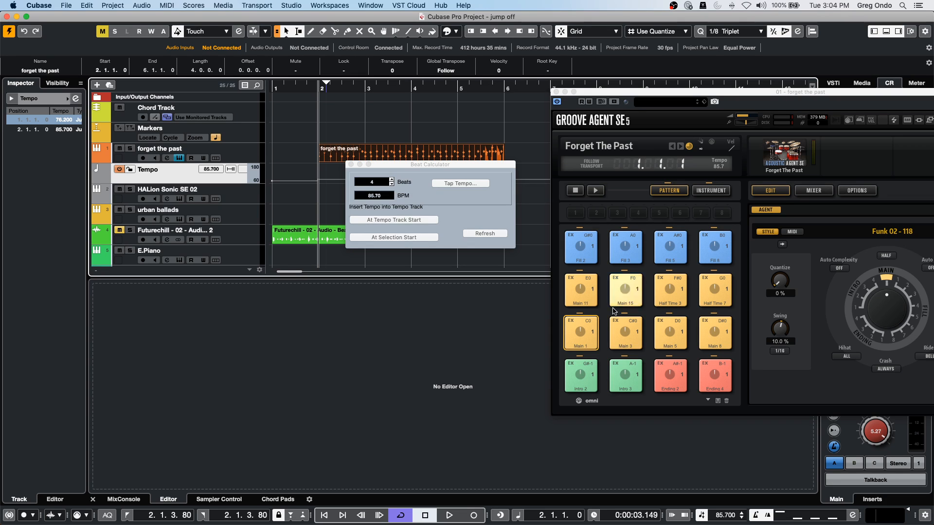
Close the Beat Calculator and Groove Agent SE windows.
{"action": "left_click", "coordinate": [351, 165]}
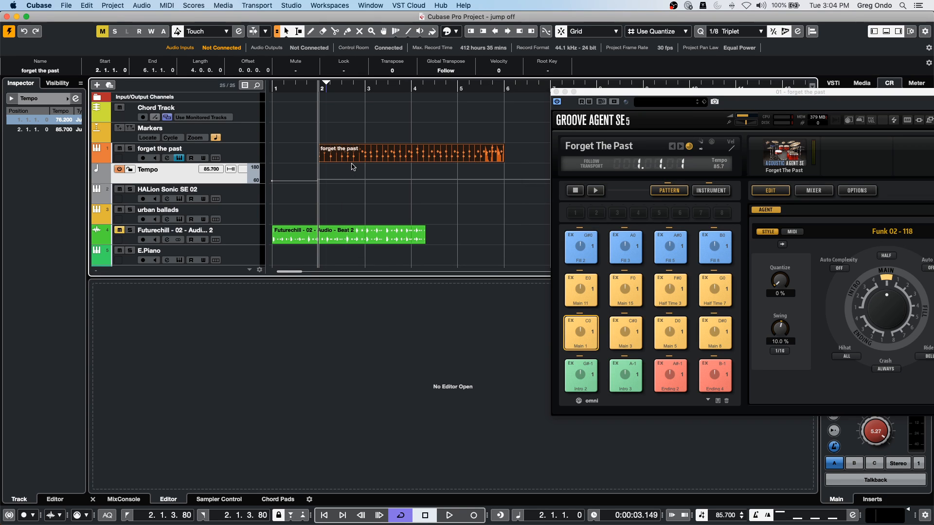
{"action": "left_click", "coordinate": [556, 92]}
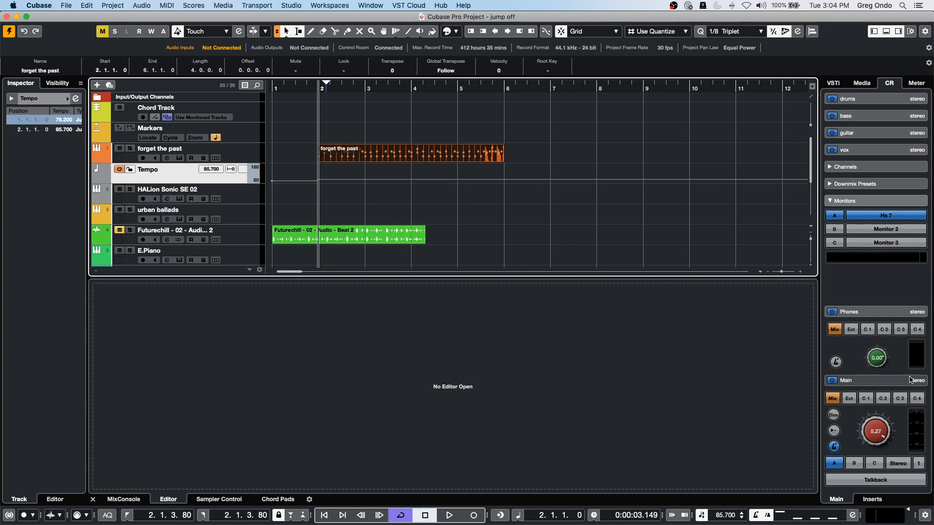
Lower the Control Room main level to -7.96 dB and toggle Talkback on and off.
{"action": "left_click", "coordinate": [885, 480]}
{"action": "left_click", "coordinate": [885, 479]}
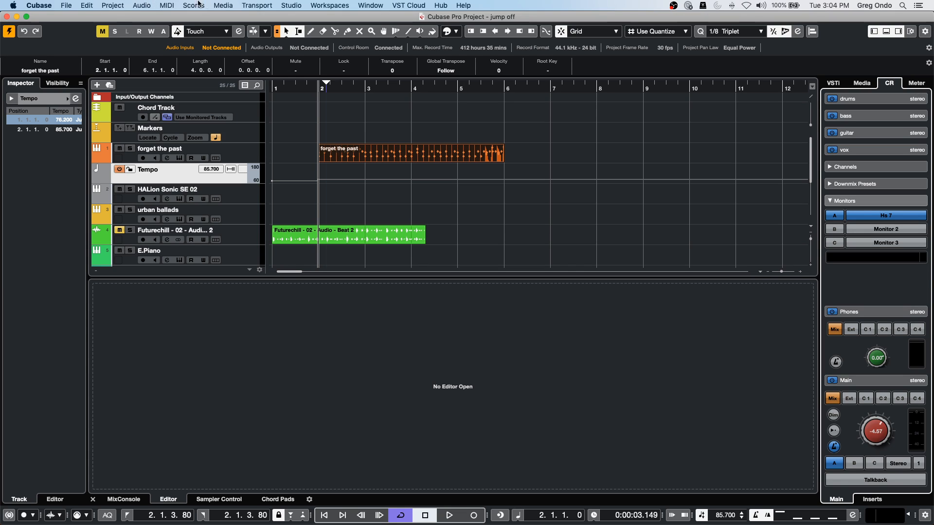
{"action": "left_click", "coordinate": [292, 5]}
{"action": "mouse_move", "coordinate": [877, 426]}
{"action": "left_mouse_down"}
{"action": "mouse_move", "coordinate": [872, 454]}
{"action": "mouse_move", "coordinate": [879, 433]}
{"action": "left_mouse_up"}
{"action": "left_click", "coordinate": [876, 481]}
{"action": "left_click", "coordinate": [875, 481]}
Open the channel settings of the Futurechill audio track and enable the Noise Gate in its channel strip.
{"action": "left_click", "coordinate": [248, 236]}
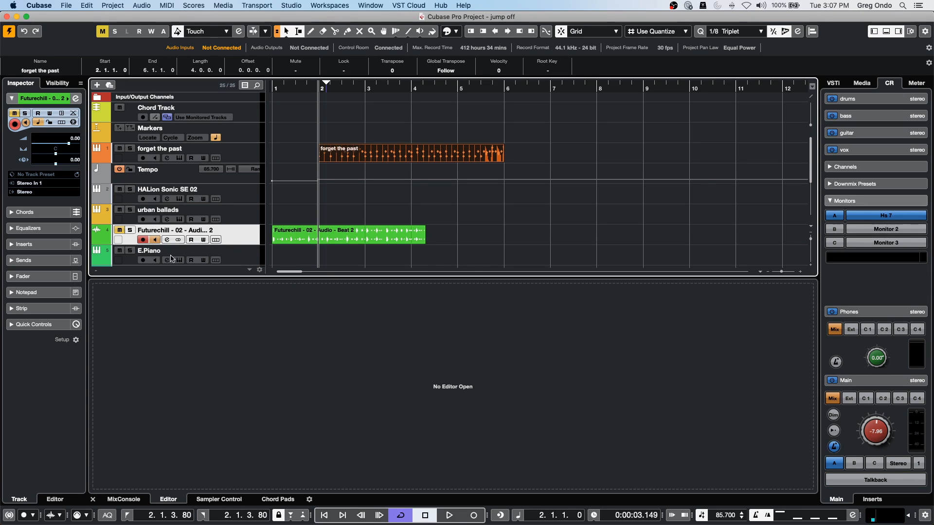
{"action": "left_click", "coordinate": [75, 99]}
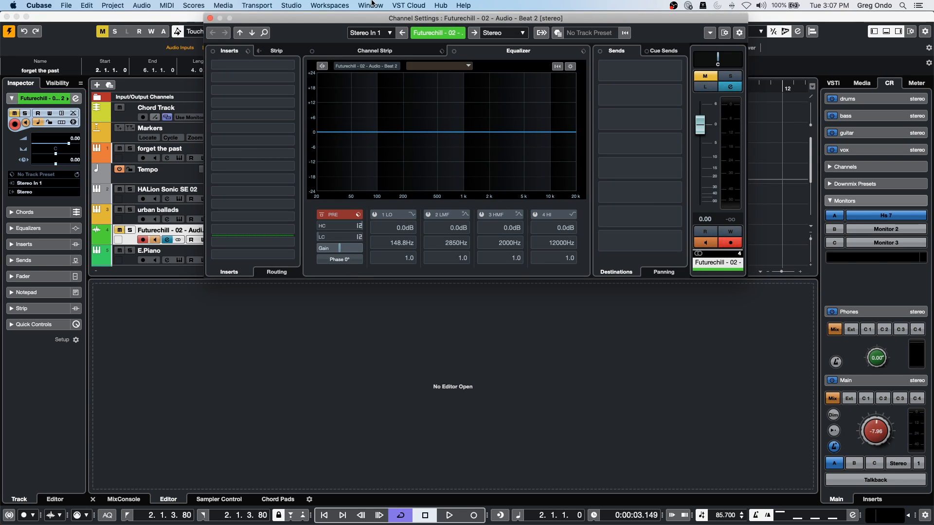
{"action": "left_click", "coordinate": [374, 51]}
{"action": "left_click", "coordinate": [346, 76]}
Load the Tube Compressor and the EnvelopeShaper into the channel strip's compressor and tools modules.
{"action": "left_click", "coordinate": [384, 94]}
{"action": "left_click", "coordinate": [392, 73]}
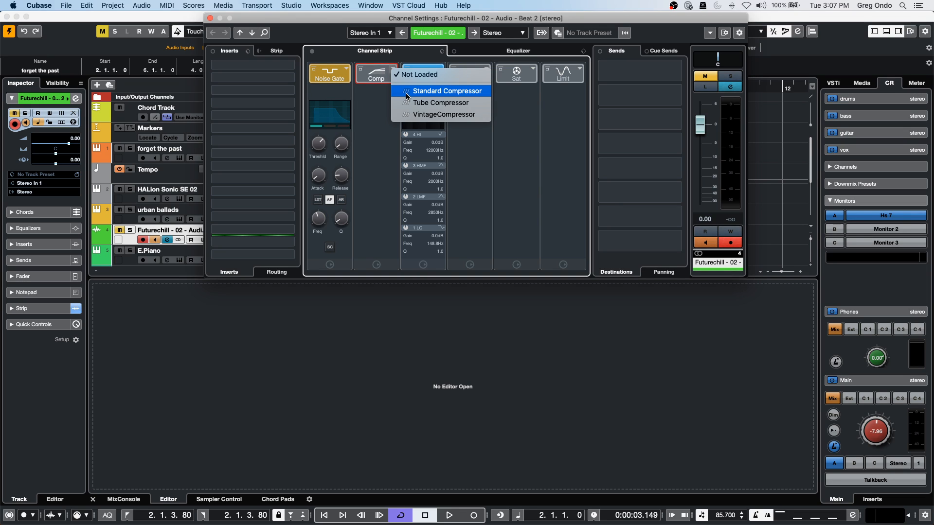
{"action": "left_click", "coordinate": [414, 102]}
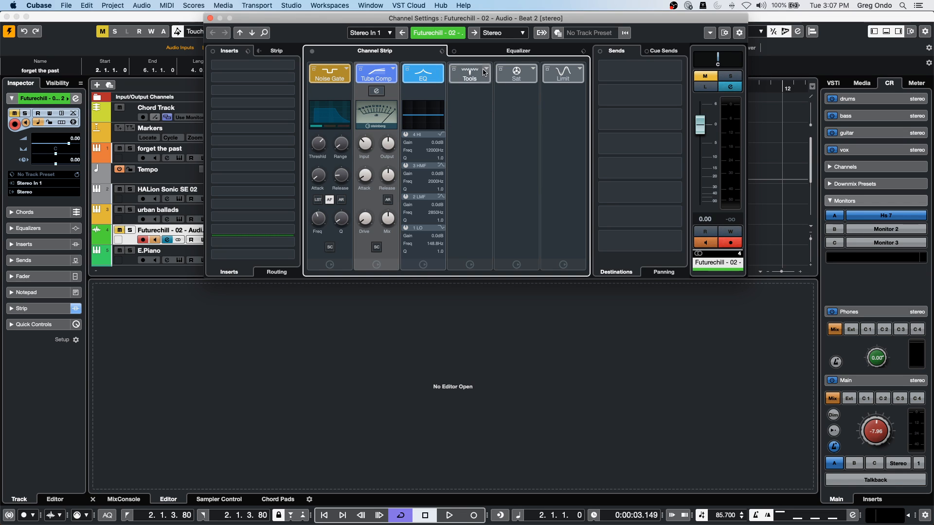
{"action": "left_click", "coordinate": [482, 75]}
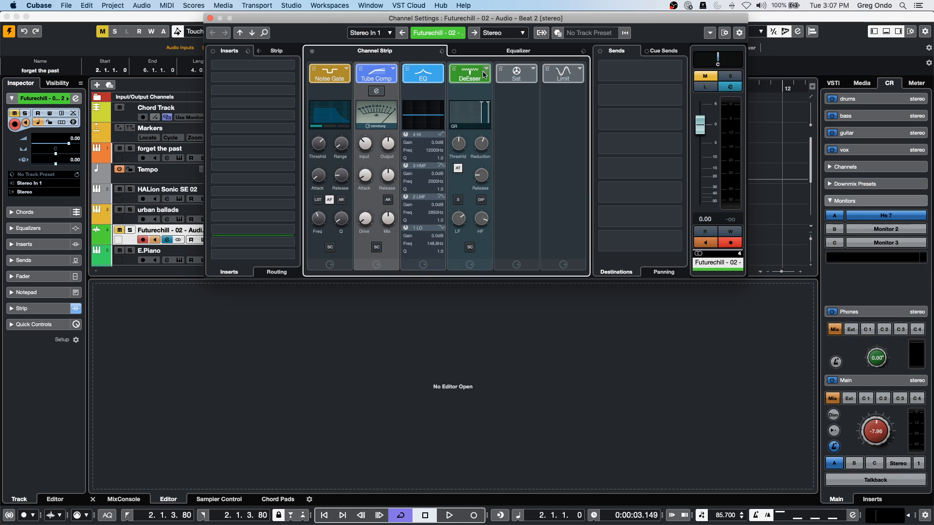
{"action": "left_click", "coordinate": [486, 69]}
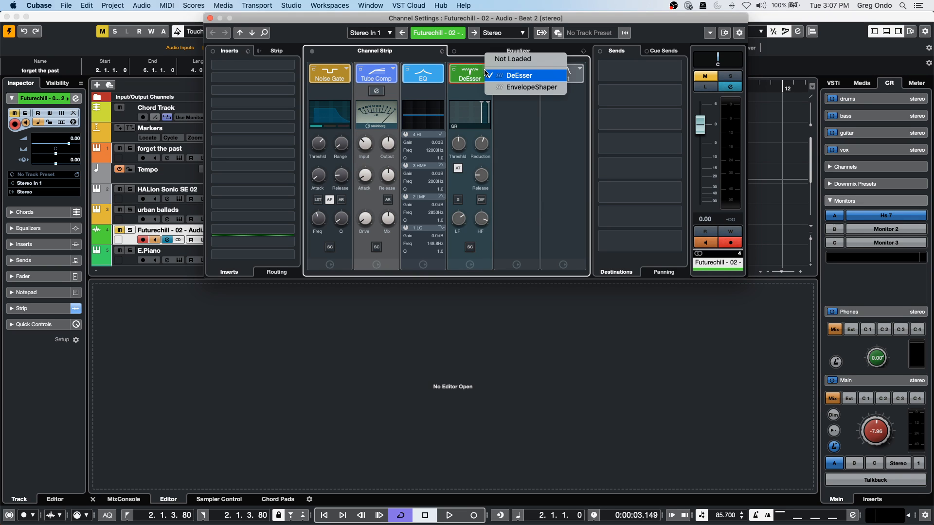
{"action": "left_click", "coordinate": [531, 86]}
Load Magneto II as the channel strip's saturation module and Brickwall Limiter as its limiter.
{"action": "left_click", "coordinate": [532, 69]}
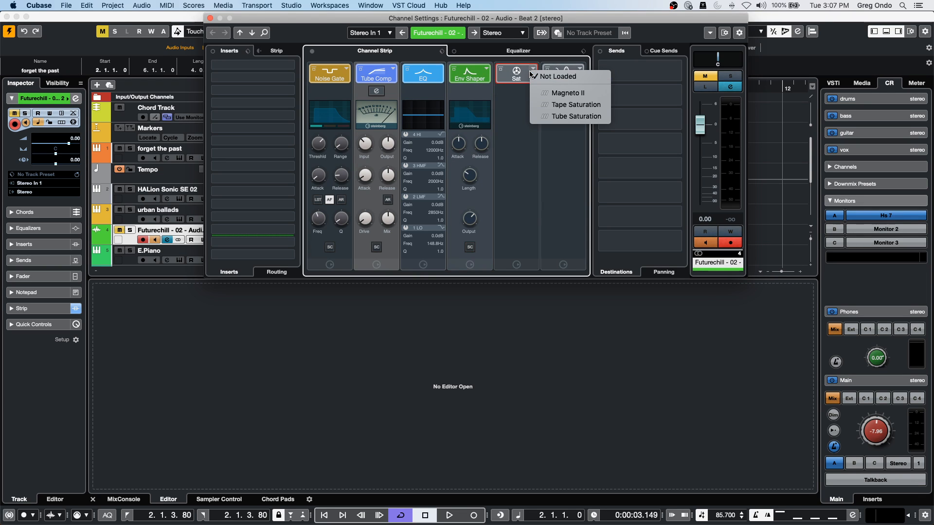
{"action": "left_click", "coordinate": [548, 93]}
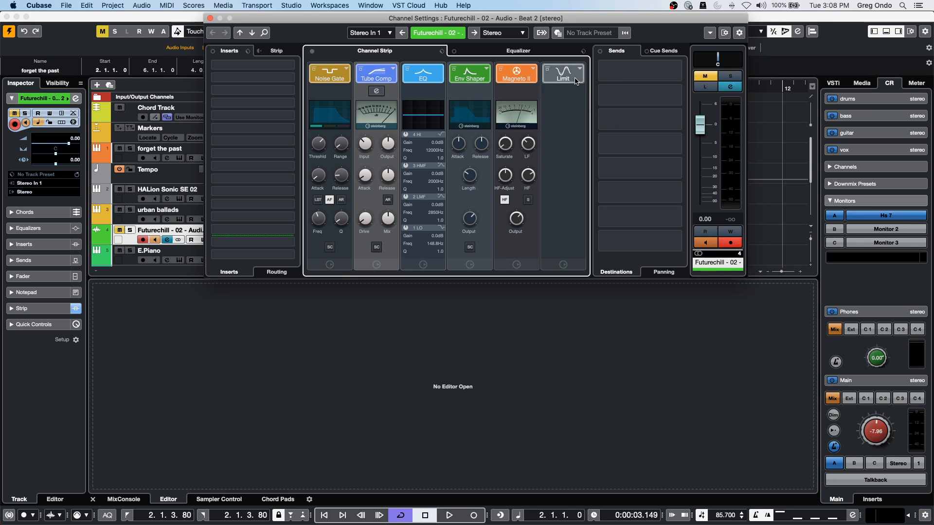
{"action": "left_click", "coordinate": [579, 69]}
{"action": "left_click", "coordinate": [606, 95]}
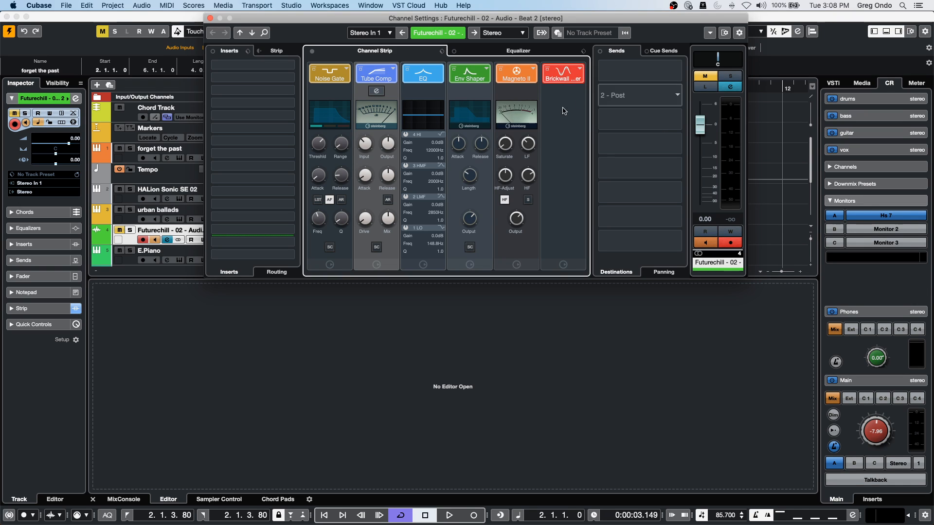
Add the Gate effect from the Dynamics category to the first insert slot of the Futurechill channel.
{"action": "left_click", "coordinate": [289, 64]}
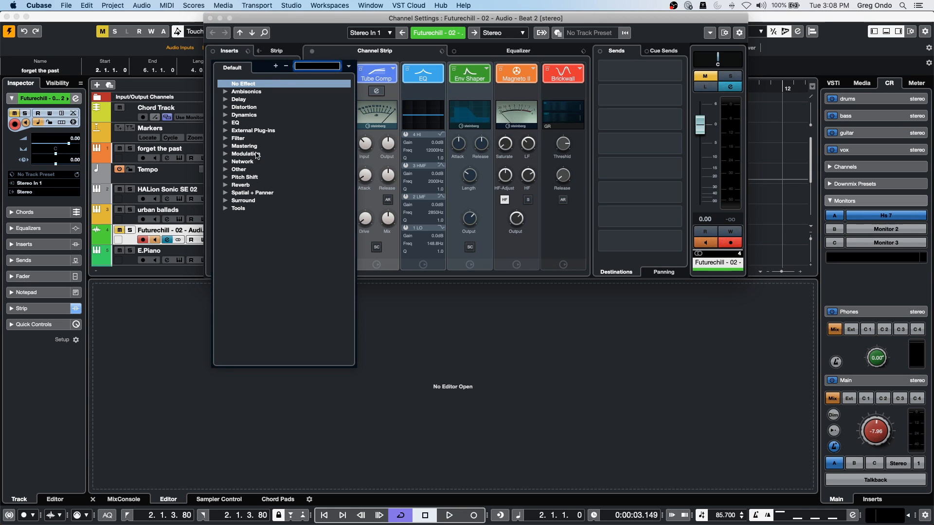
{"action": "left_click", "coordinate": [226, 115]}
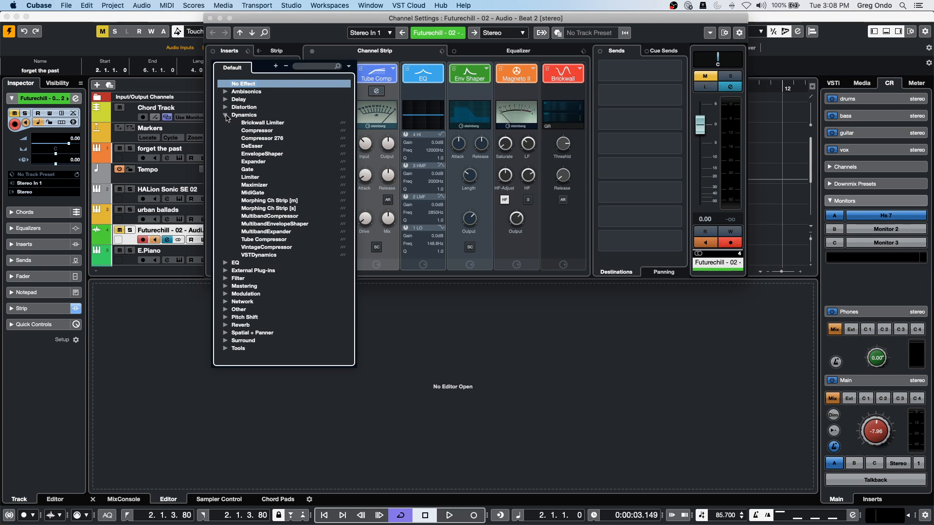
{"action": "left_click", "coordinate": [282, 169]}
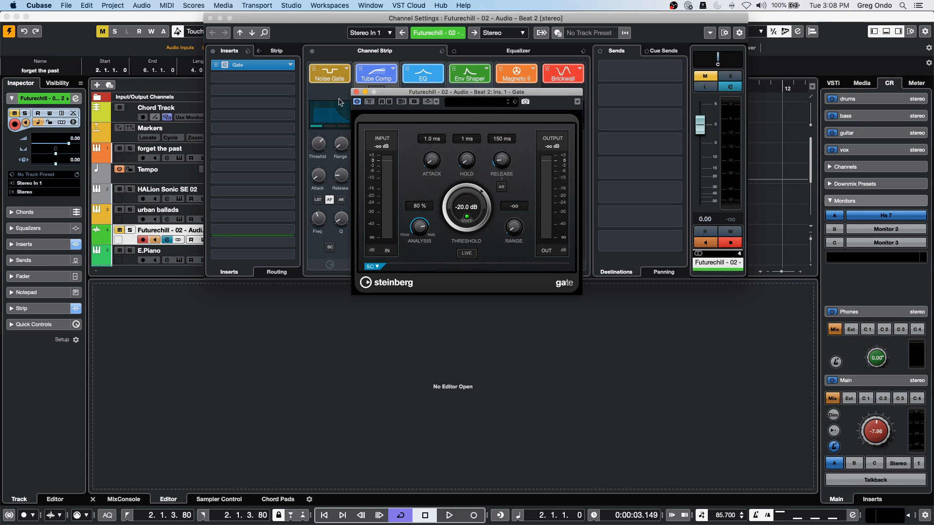
Add the Compressor from the Dynamics category to the second insert slot and StudioEQ from the EQ category to the third.
{"action": "left_click", "coordinate": [290, 64]}
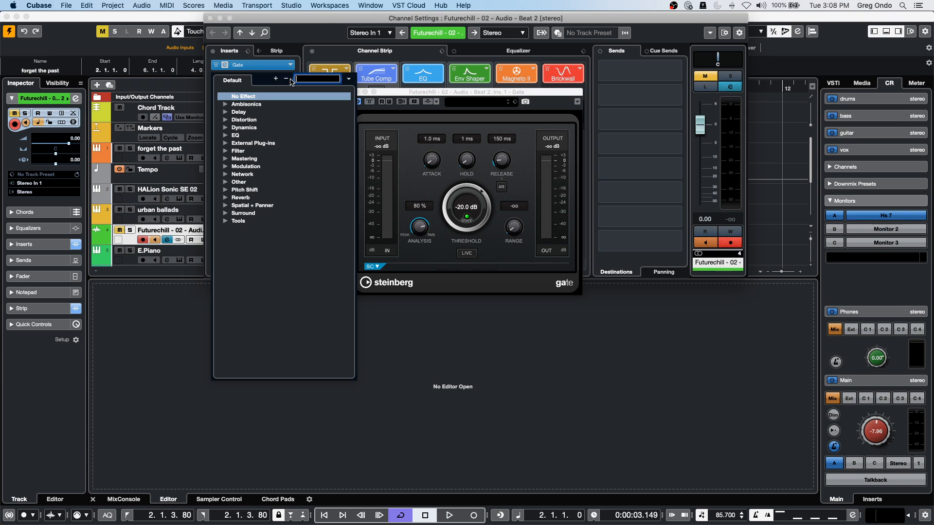
{"action": "left_click", "coordinate": [228, 128]}
{"action": "left_click", "coordinate": [257, 143]}
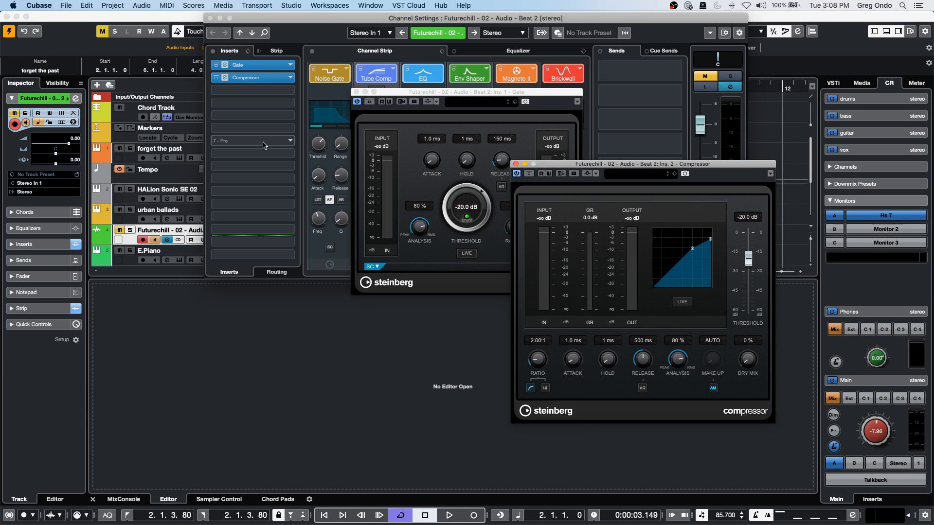
{"action": "left_click", "coordinate": [291, 90]}
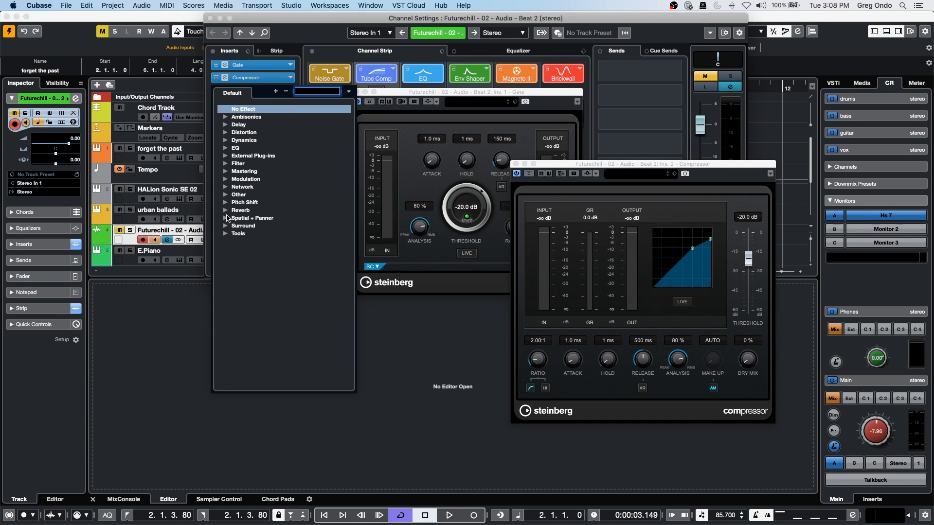
{"action": "left_click", "coordinate": [224, 149]}
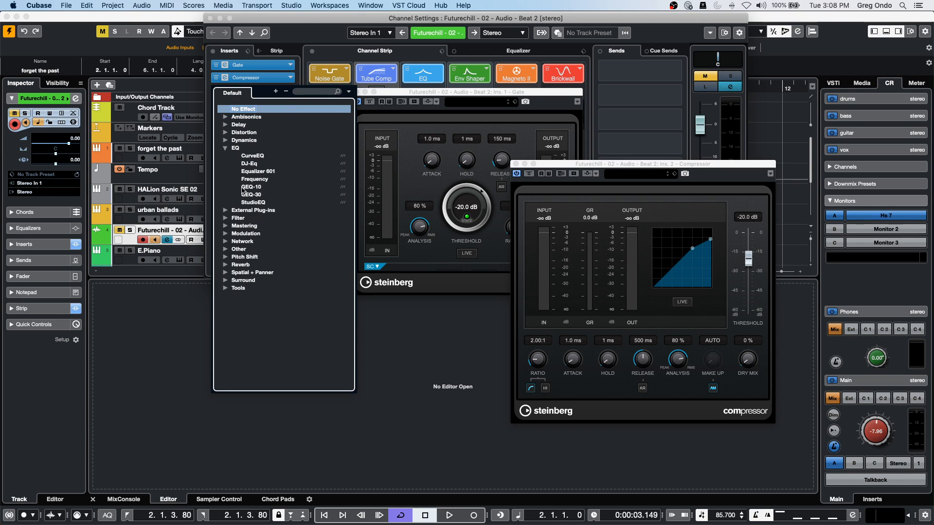
{"action": "left_click", "coordinate": [257, 203]}
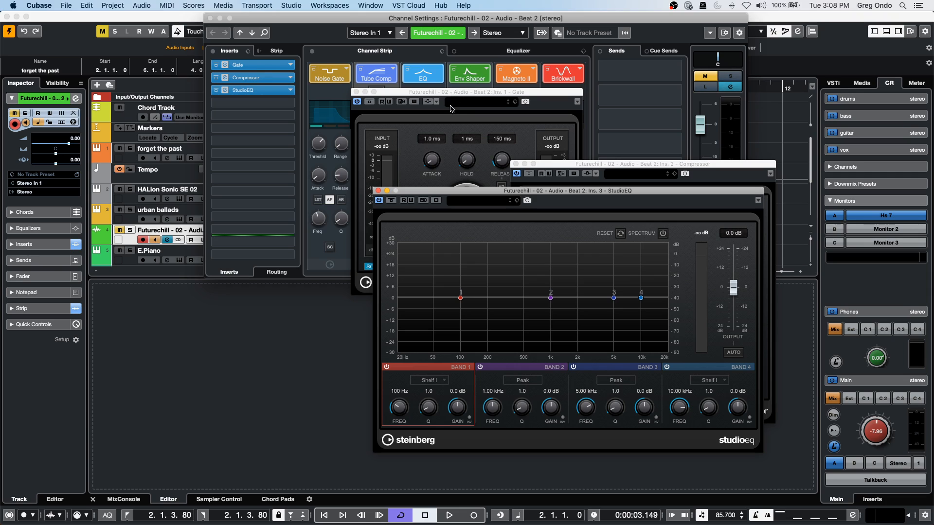
Add EnvelopeShaper from the Dynamics category to the fourth insert slot and Magneto II from the Distortion category to the fifth.
{"action": "left_click", "coordinate": [289, 104]}
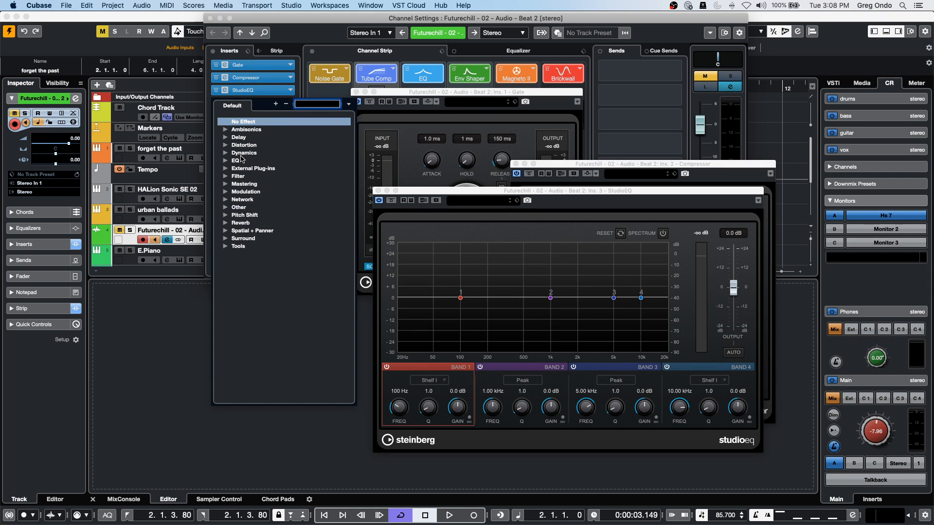
{"action": "left_click", "coordinate": [223, 153]}
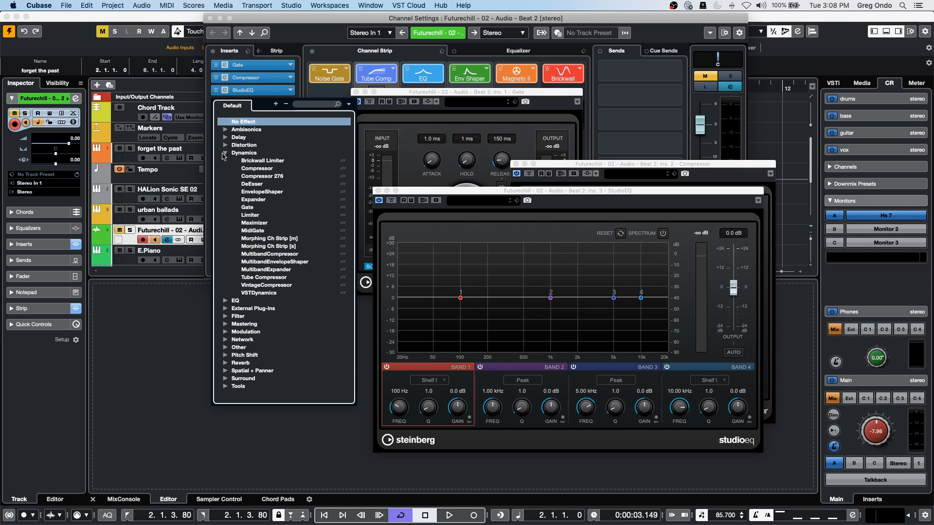
{"action": "left_click", "coordinate": [270, 192]}
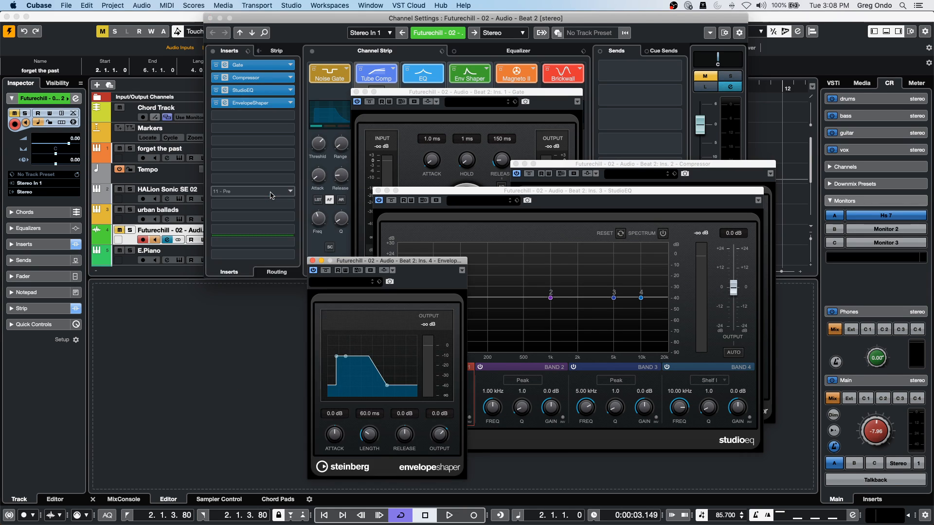
{"action": "left_click", "coordinate": [291, 117]}
{"action": "left_click", "coordinate": [226, 158]}
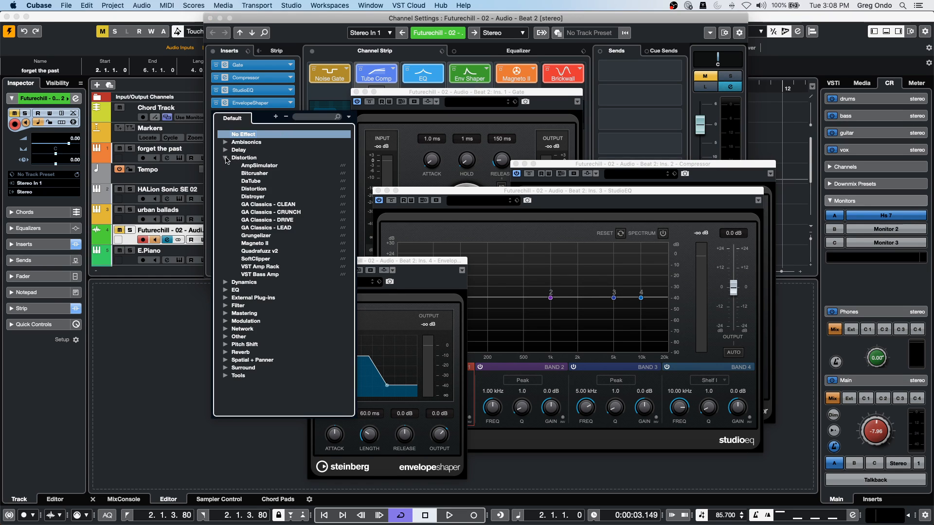
{"action": "left_click", "coordinate": [257, 243]}
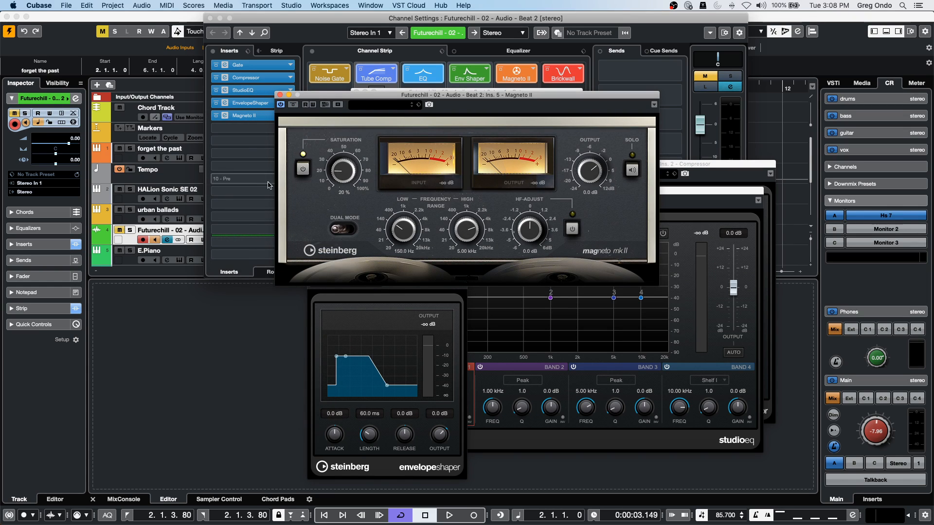
Add the Limiter from the Dynamics category to the sixth insert slot of the Futurechill channel.
{"action": "left_click", "coordinate": [262, 129]}
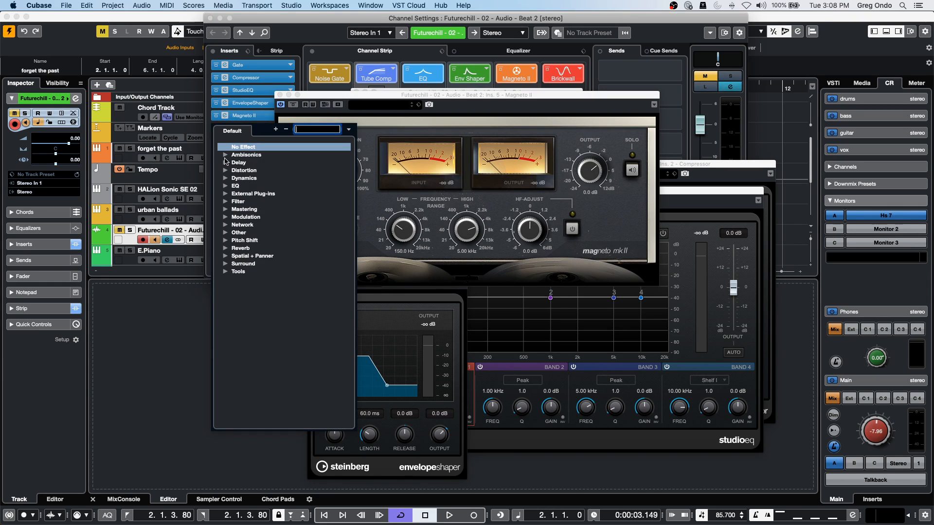
{"action": "left_click", "coordinate": [227, 179]}
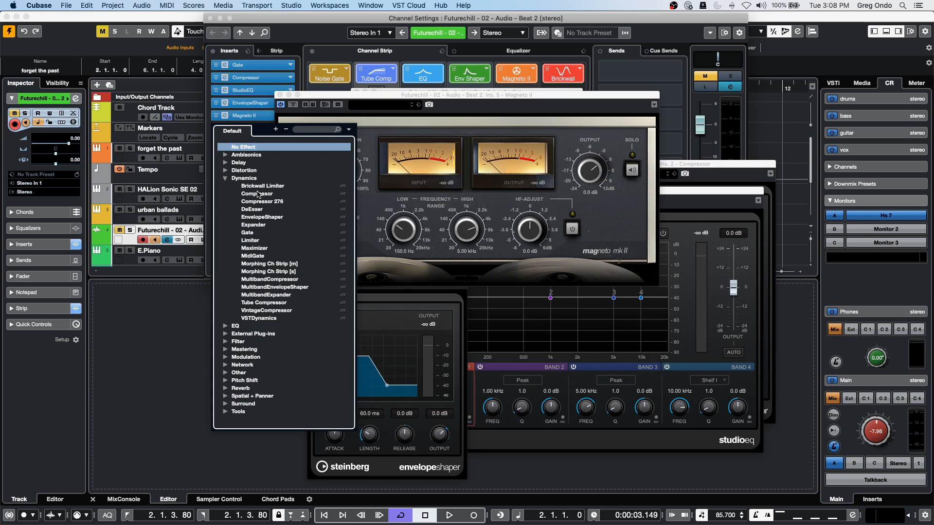
{"action": "left_click", "coordinate": [258, 241]}
Spread out the insert effect windows so the channel strip modules are uncovered, and bring the Compressor window to the front.
{"action": "left_click_drag", "start_coordinate": [480, 94], "coordinate": [92, 213]}
{"action": "left_click_drag", "start_coordinate": [330, 98], "coordinate": [496, 277]}
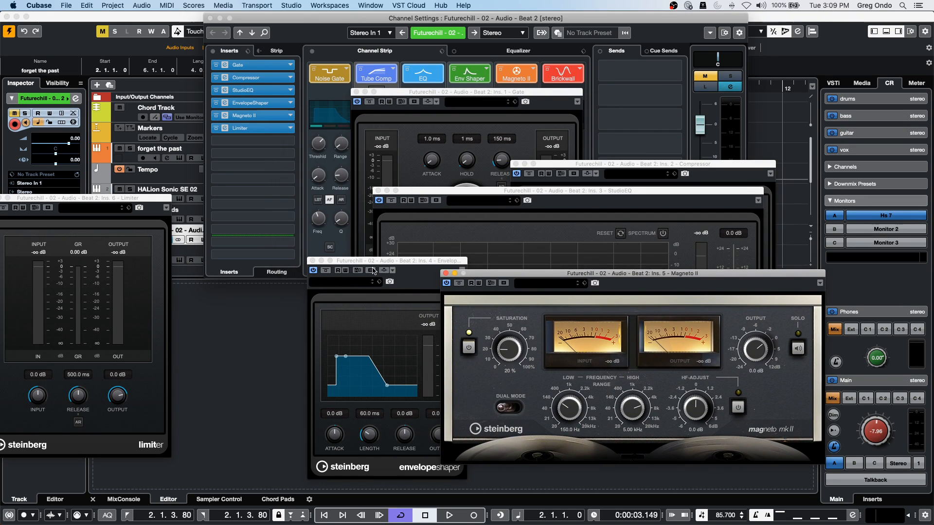
{"action": "left_click_drag", "start_coordinate": [373, 265], "coordinate": [734, 268]}
{"action": "left_click_drag", "start_coordinate": [479, 194], "coordinate": [621, 238]}
{"action": "left_click_drag", "start_coordinate": [575, 170], "coordinate": [642, 221]}
{"action": "left_click_drag", "start_coordinate": [409, 94], "coordinate": [229, 296]}
{"action": "left_click_drag", "start_coordinate": [490, 271], "coordinate": [425, 302]}
{"action": "left_click_drag", "start_coordinate": [565, 235], "coordinate": [565, 238]}
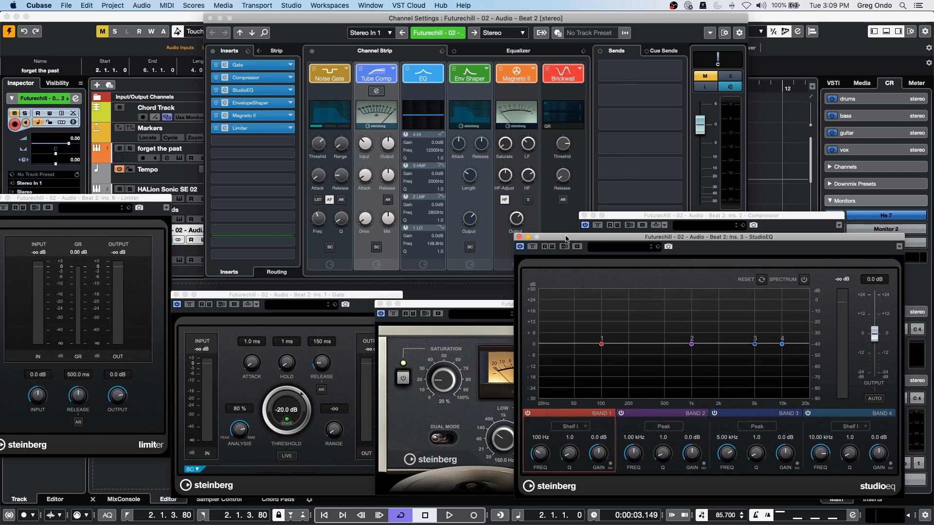
{"action": "left_click", "coordinate": [630, 227]}
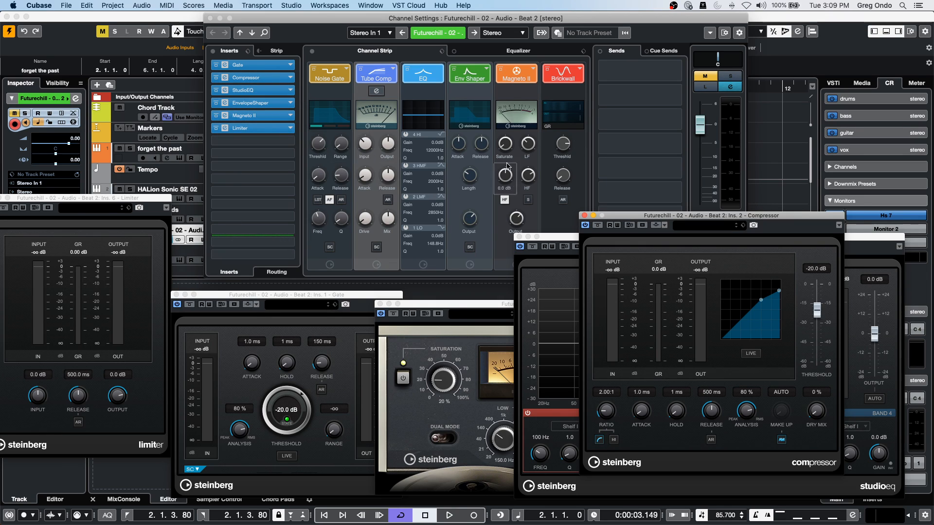
Remove all six insert effects, from the Limiter back to the Gate, from the Futurechill channel.
{"action": "left_click", "coordinate": [292, 133]}
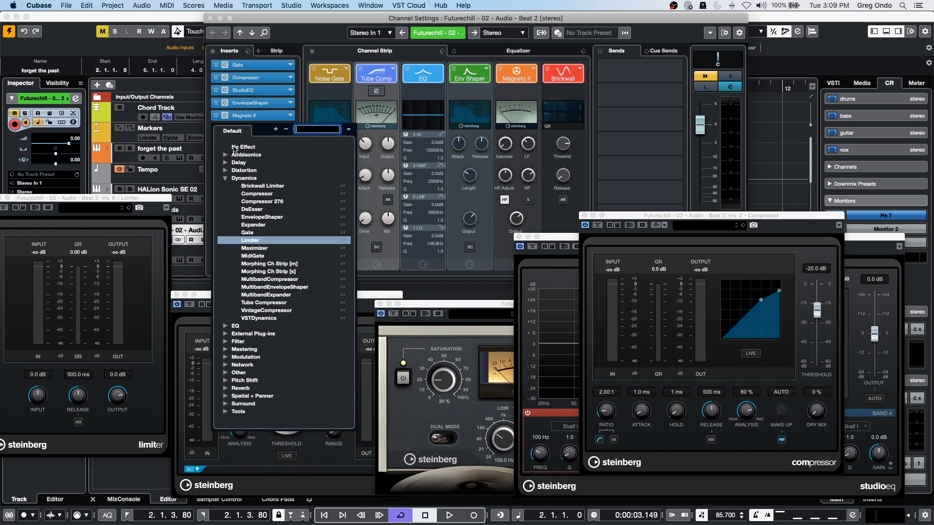
{"action": "left_click", "coordinate": [234, 147]}
{"action": "left_click_drag", "start_coordinate": [270, 118], "coordinate": [197, 163]}
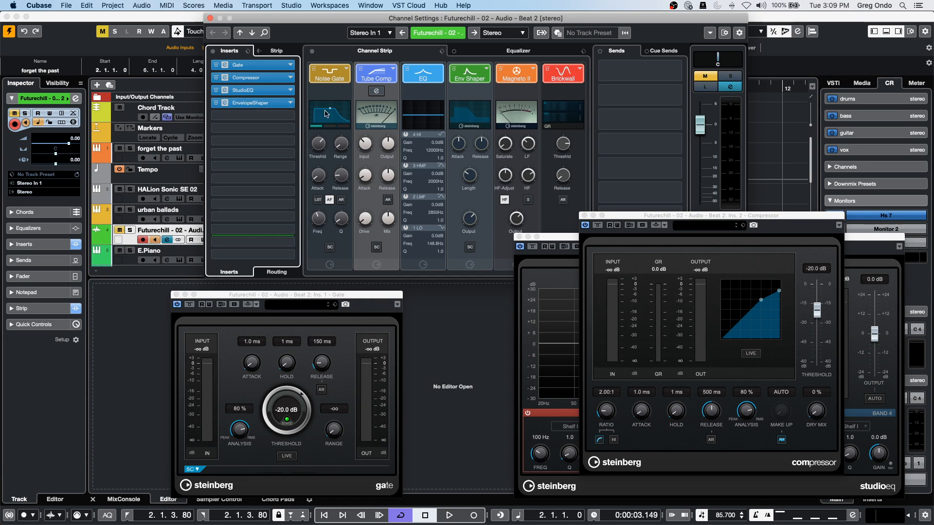
{"action": "left_click_drag", "start_coordinate": [268, 104], "coordinate": [322, 114]}
{"action": "left_click_drag", "start_coordinate": [275, 91], "coordinate": [389, 92]}
{"action": "left_click_drag", "start_coordinate": [280, 78], "coordinate": [317, 81]}
{"action": "left_click_drag", "start_coordinate": [253, 65], "coordinate": [452, 100]}
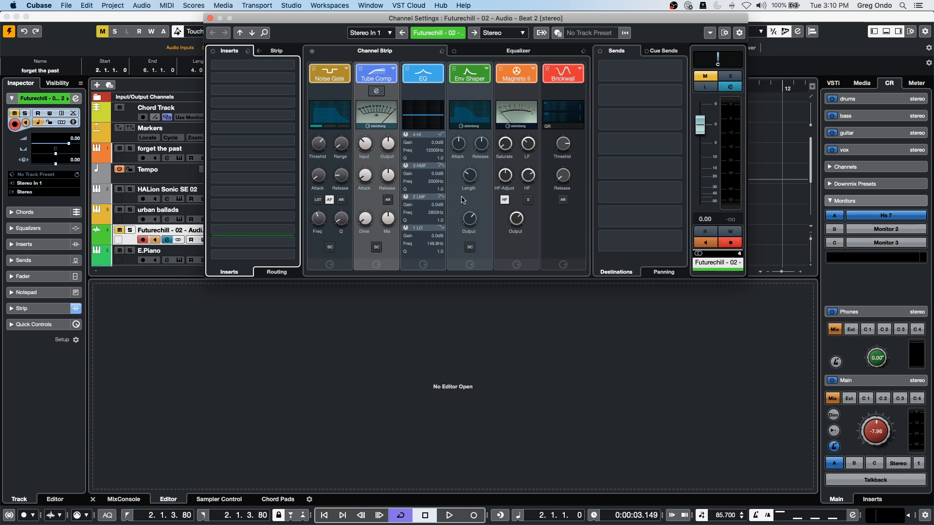
Assign the channel strip's EQ 1 Gain parameter to the first Quick Control slot of the Futurechill track.
{"action": "right_click", "coordinate": [387, 145]}
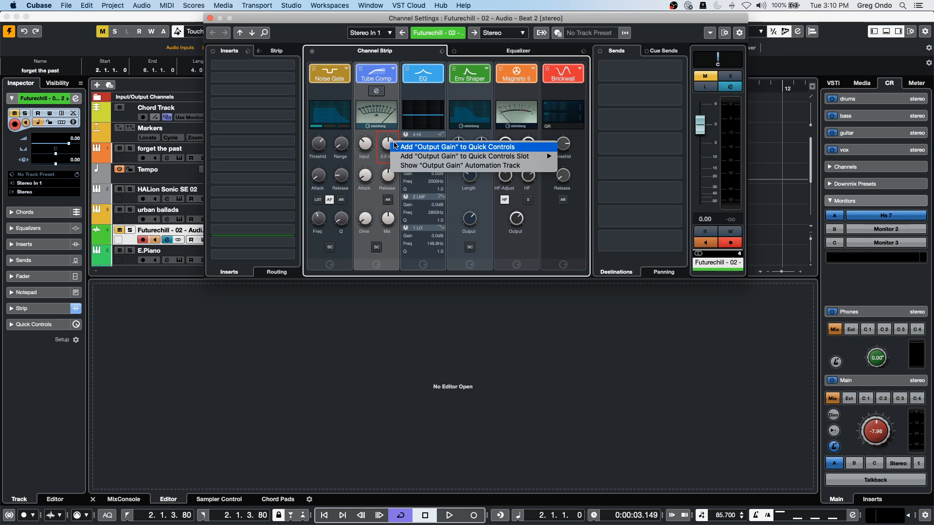
{"action": "left_click", "coordinate": [447, 296]}
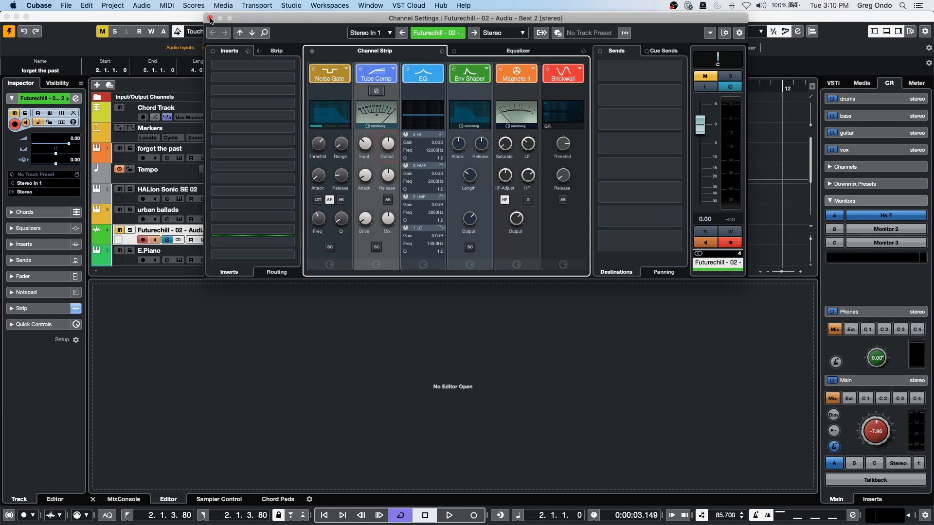
{"action": "left_click", "coordinate": [27, 324]}
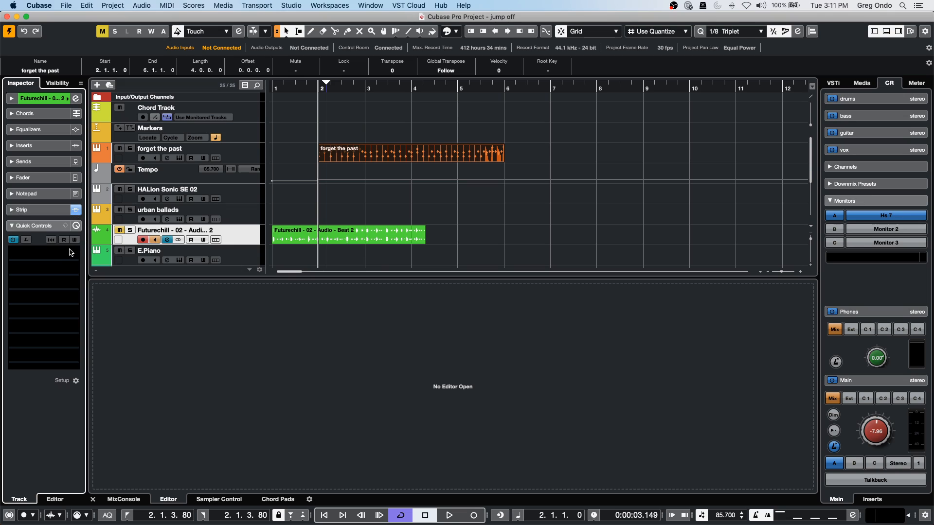
{"action": "left_click", "coordinate": [18, 256]}
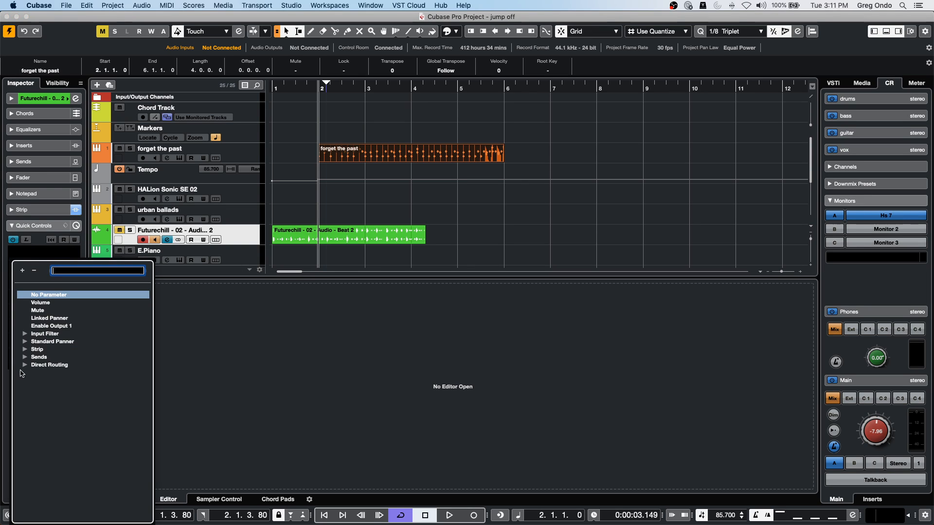
{"action": "left_click", "coordinate": [24, 349]}
{"action": "left_click", "coordinate": [35, 372]}
{"action": "left_click", "coordinate": [44, 380]}
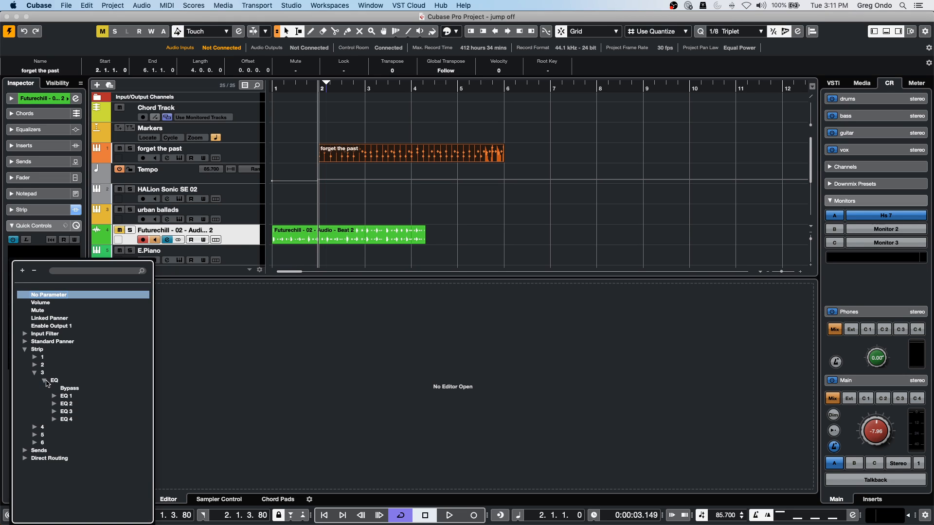
{"action": "left_click", "coordinate": [54, 396]}
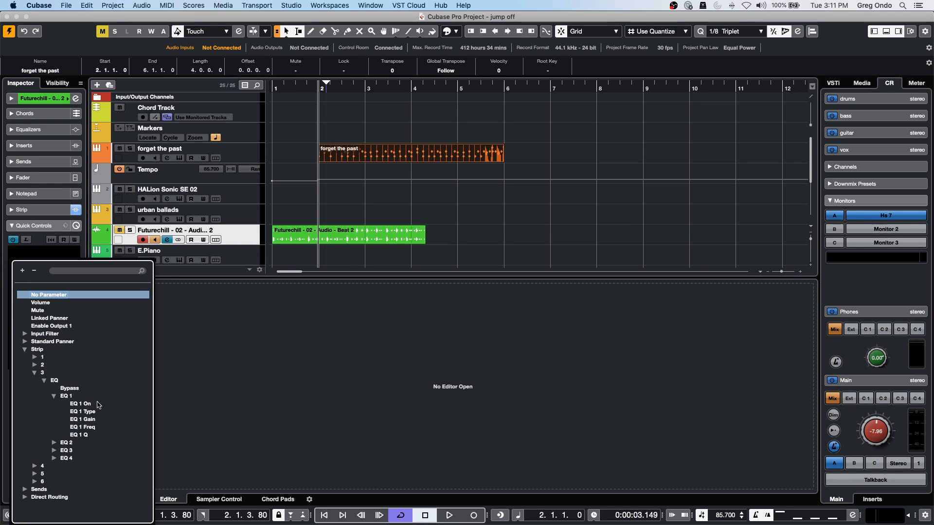
{"action": "double_click", "coordinate": [81, 420]}
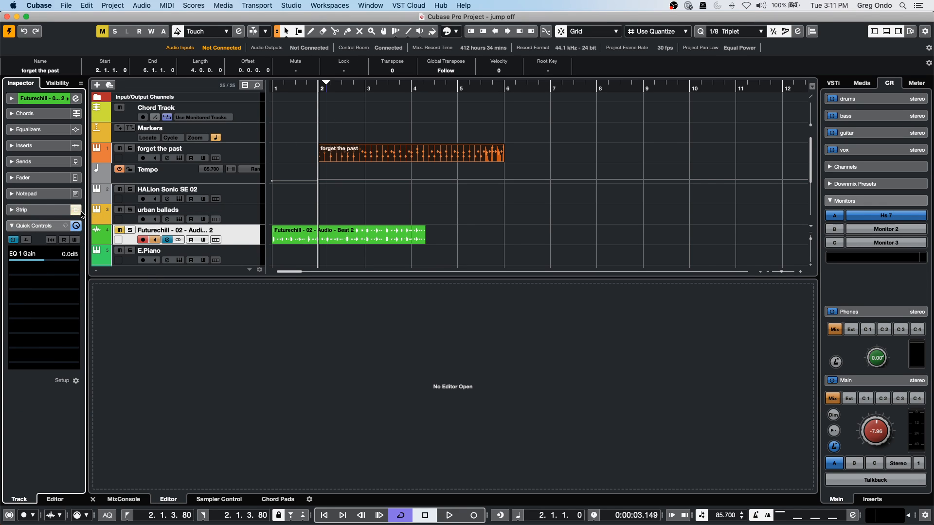
Raise the EQ 1 Gain quick control to 1.3 dB and show the channel settings to compare the strip's EQ.
{"action": "left_click", "coordinate": [75, 99]}
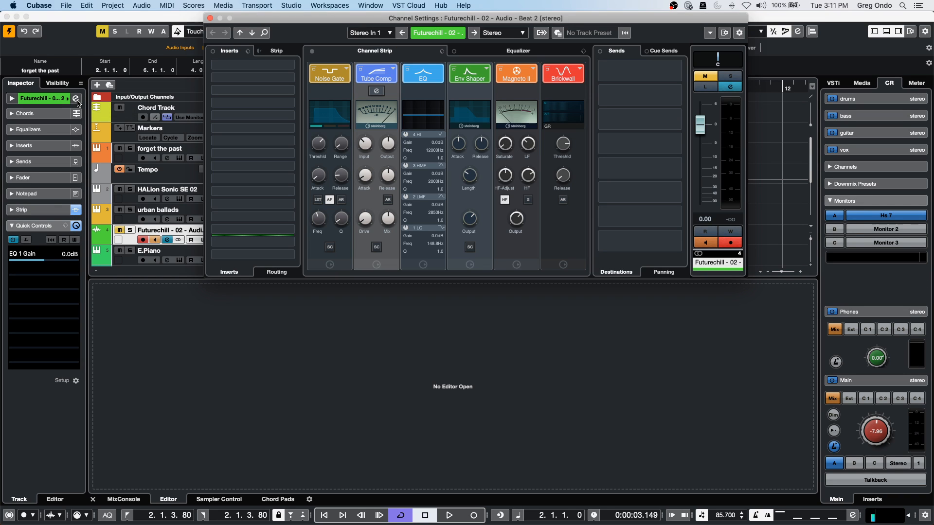
{"action": "mouse_move", "coordinate": [30, 263]}
{"action": "left_mouse_down"}
{"action": "mouse_move", "coordinate": [26, 269]}
{"action": "mouse_move", "coordinate": [58, 265]}
{"action": "mouse_move", "coordinate": [47, 263]}
{"action": "left_mouse_up"}
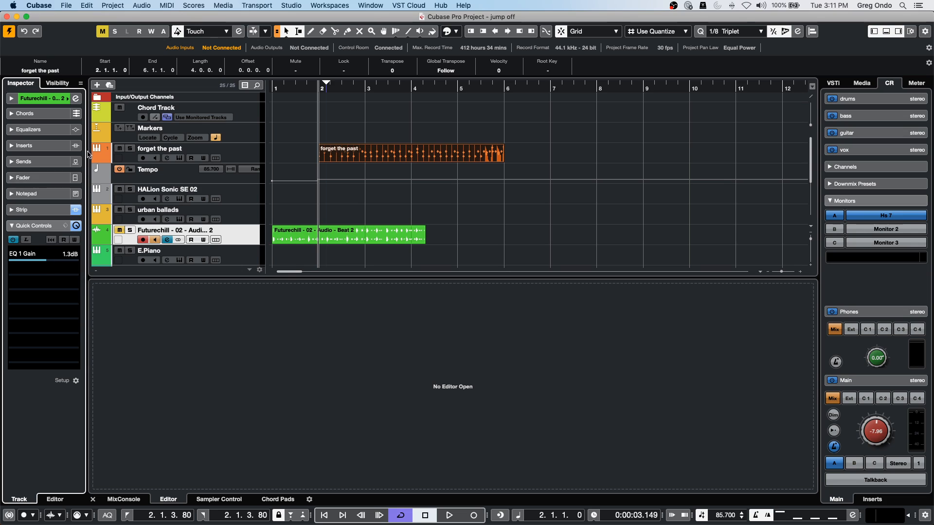
{"action": "left_click", "coordinate": [76, 99]}
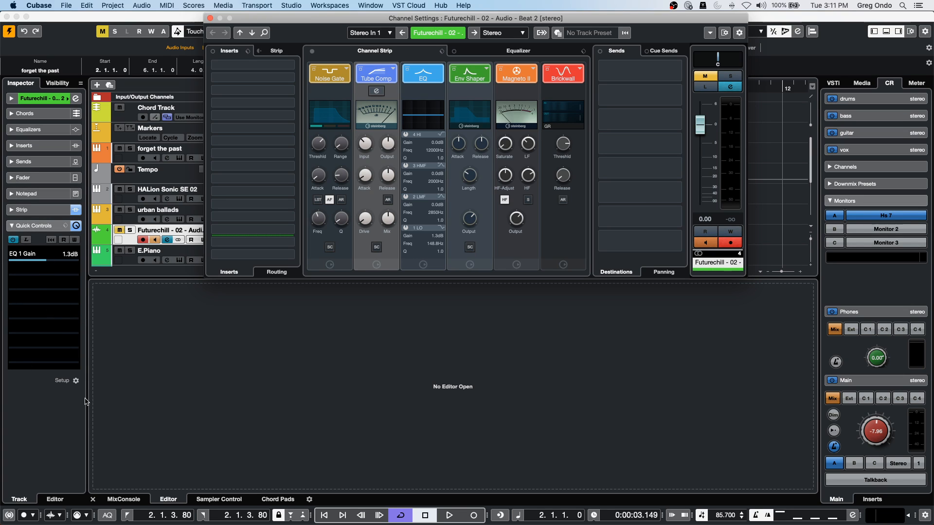
Examine the VST Quick Controls remote device settings in Studio Setup, then close the setup.
{"action": "left_click", "coordinate": [291, 6]}
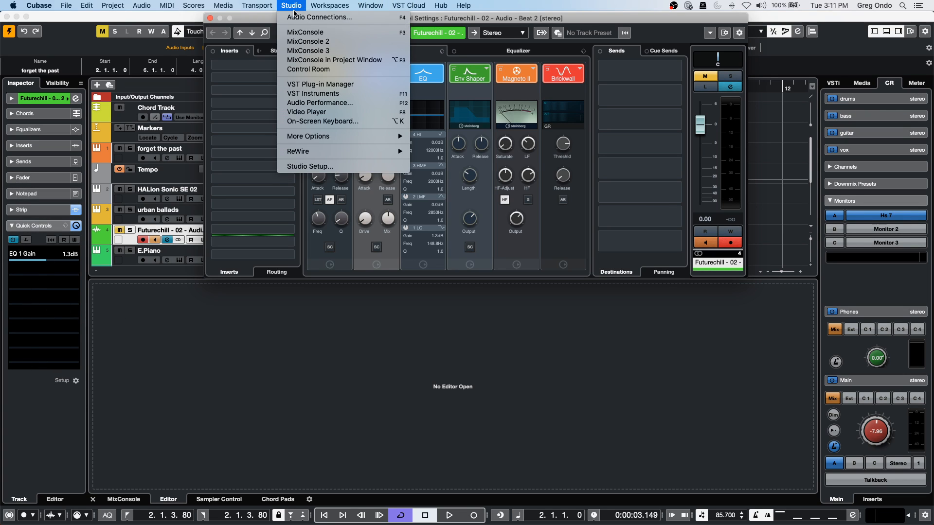
{"action": "left_click", "coordinate": [366, 167]}
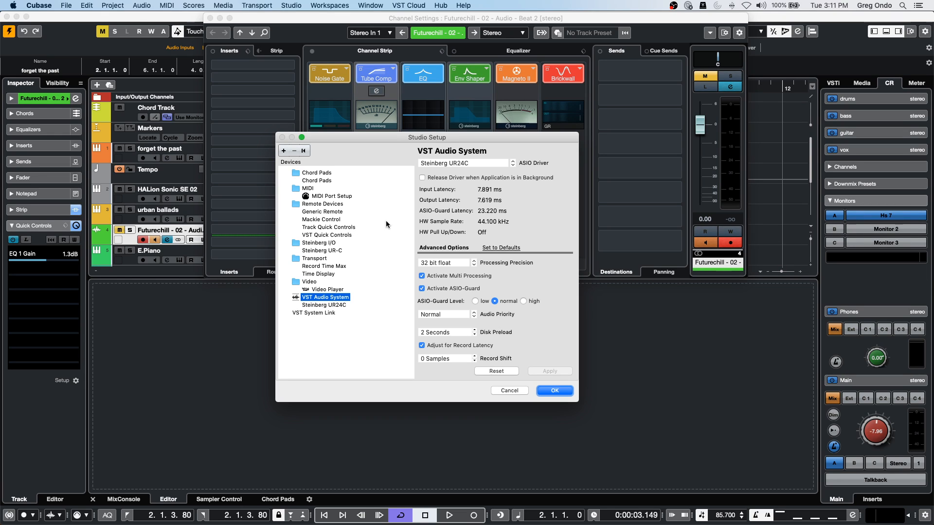
{"action": "left_click", "coordinate": [335, 235]}
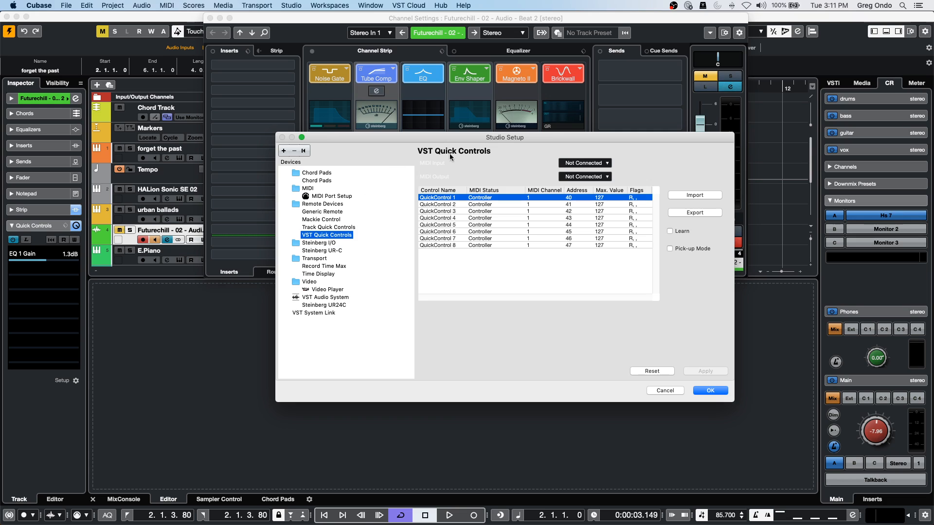
{"action": "left_click", "coordinate": [710, 390]}
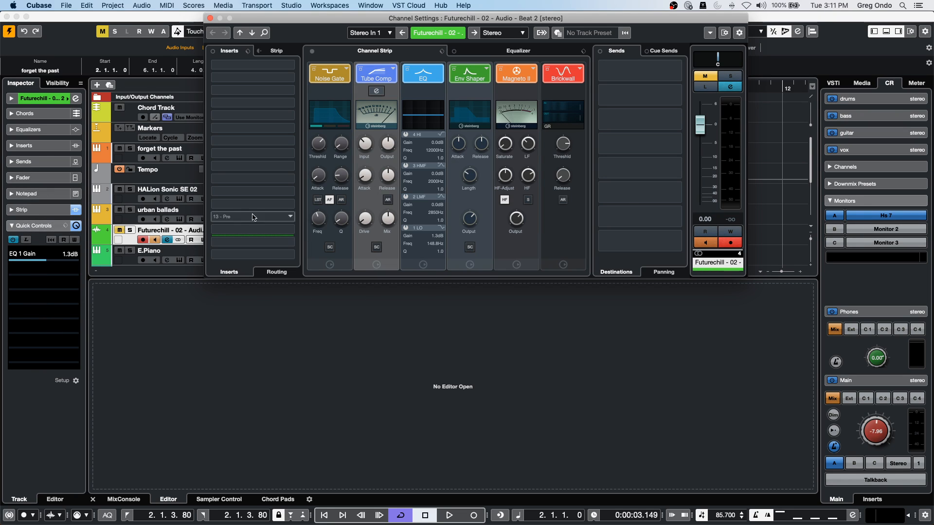
Activate Quick Controls learn mode and assign the Magneto II module's Output parameter to the third slot.
{"action": "left_click", "coordinate": [39, 283]}
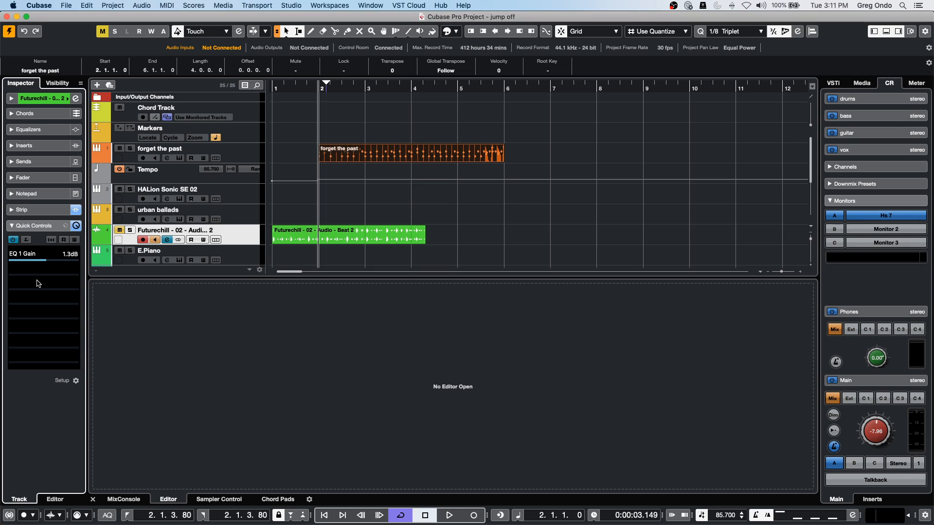
{"action": "left_click", "coordinate": [26, 239]}
{"action": "left_click", "coordinate": [38, 283]}
{"action": "left_click", "coordinate": [76, 99]}
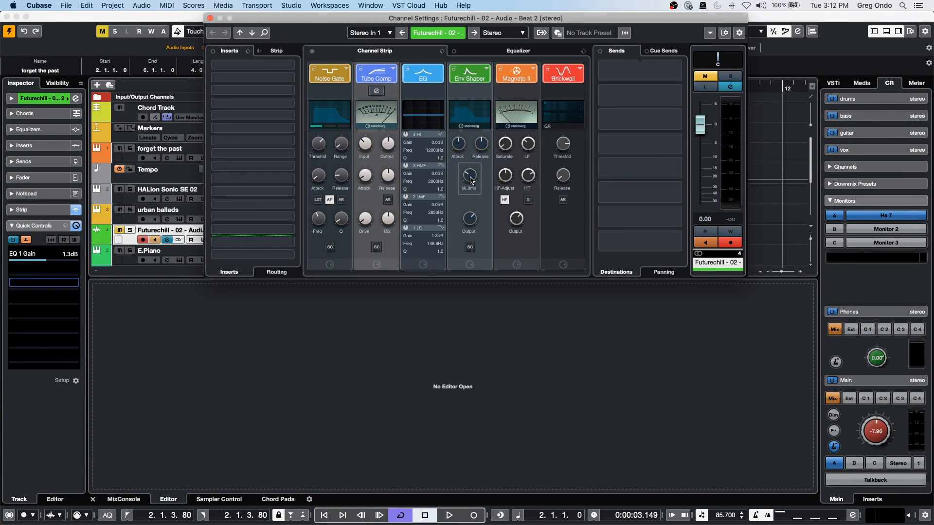
{"action": "left_click", "coordinate": [516, 218]}
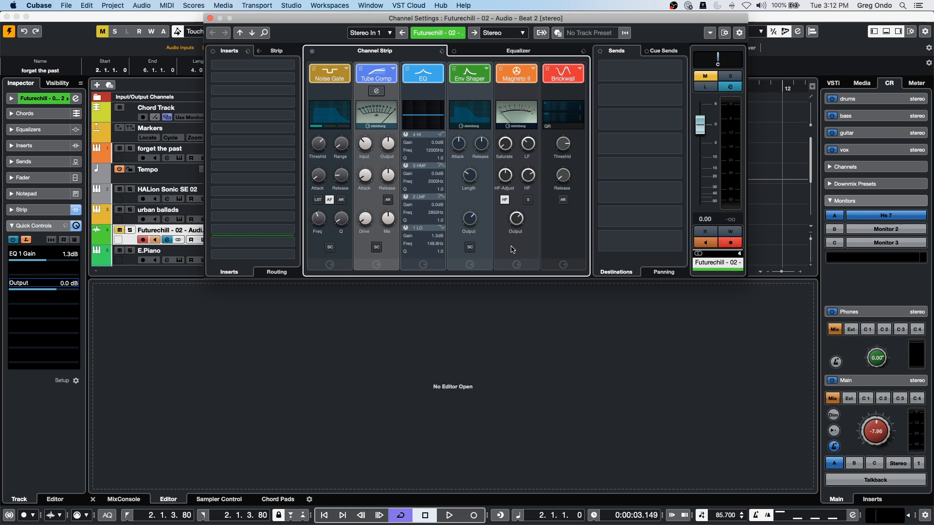
Set the Magneto II Output to -2.0 dB and assign the Env Shaper's Length parameter to the third Quick Control slot.
{"action": "mouse_move", "coordinate": [520, 219]}
{"action": "left_mouse_down"}
{"action": "mouse_move", "coordinate": [518, 244]}
{"action": "mouse_move", "coordinate": [517, 205]}
{"action": "mouse_move", "coordinate": [518, 221]}
{"action": "left_mouse_up"}
{"action": "left_click", "coordinate": [59, 311]}
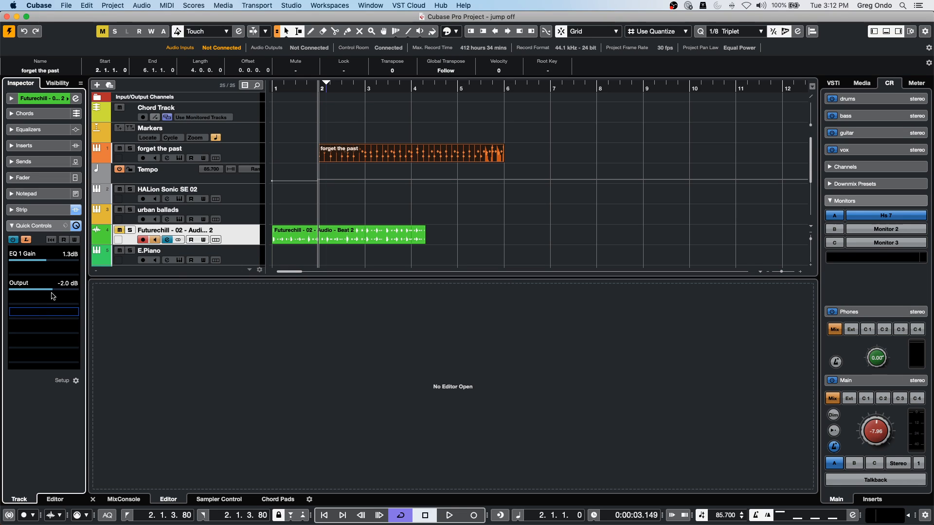
{"action": "left_click", "coordinate": [77, 99]}
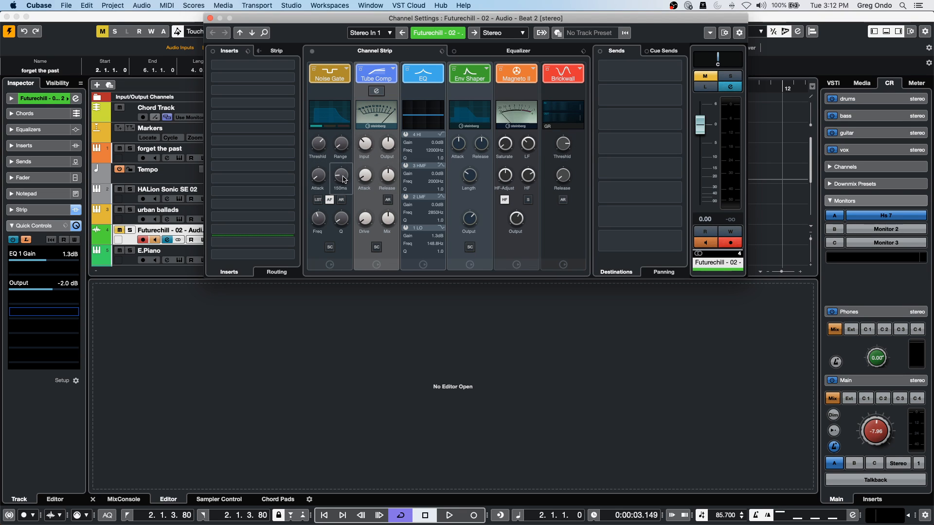
{"action": "left_click", "coordinate": [468, 177]}
{"action": "left_click_drag", "start_coordinate": [468, 177], "coordinate": [471, 135]}
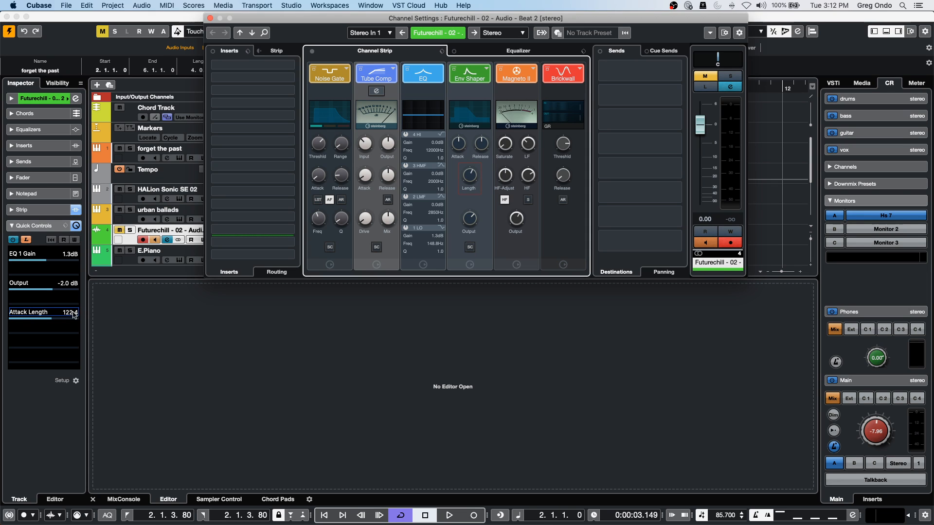
Set the Attack Length quick control to 72.7 and load the Volume/ Pan/ Pre-Filter/ Sends preset into the Quick Controls.
{"action": "left_click_drag", "start_coordinate": [44, 318], "coordinate": [32, 321]}
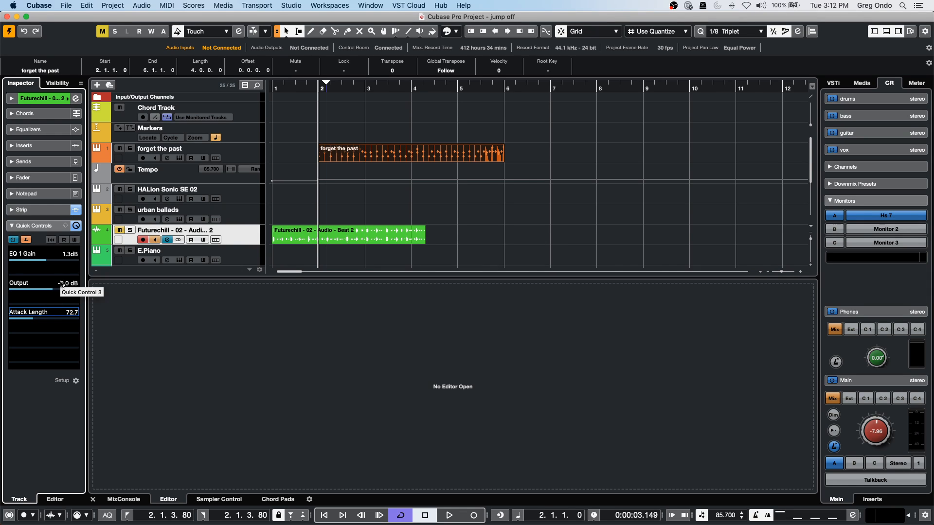
{"action": "left_click", "coordinate": [65, 225]}
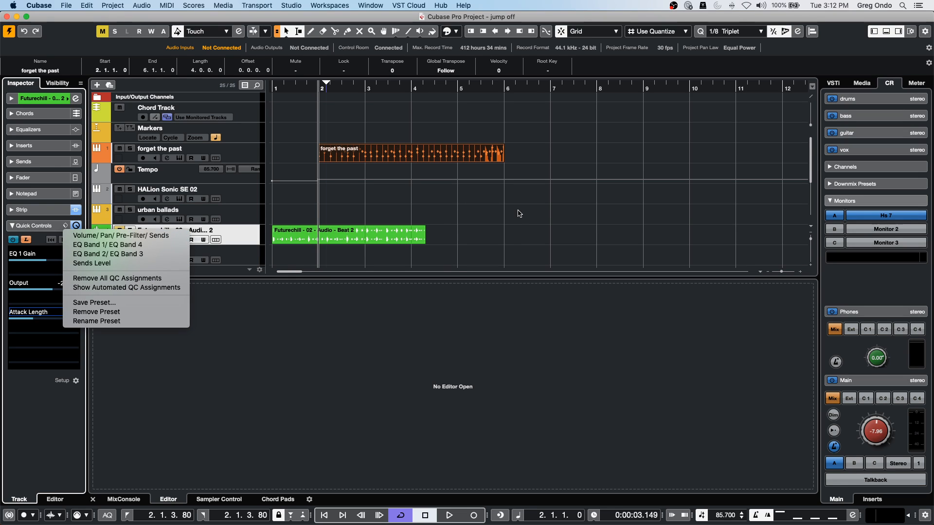
{"action": "left_click", "coordinate": [115, 236]}
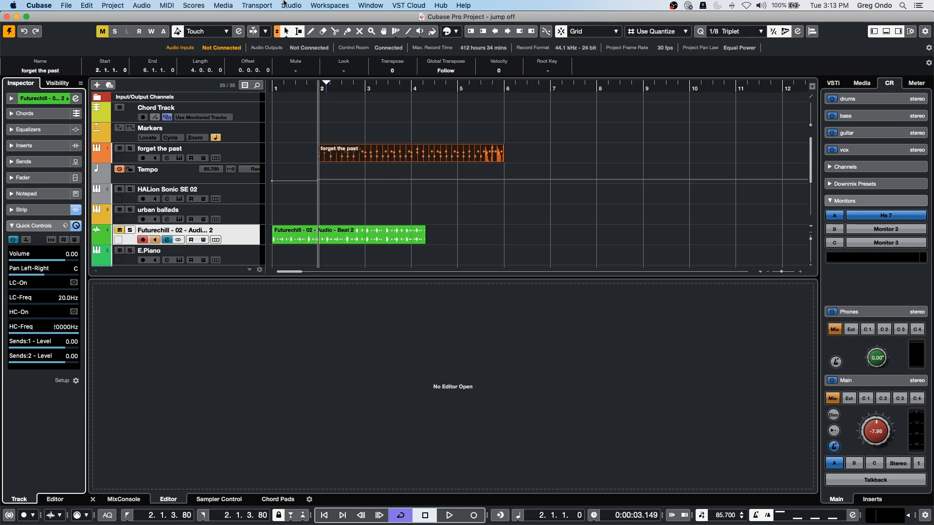
{"action": "left_click", "coordinate": [325, 5]}
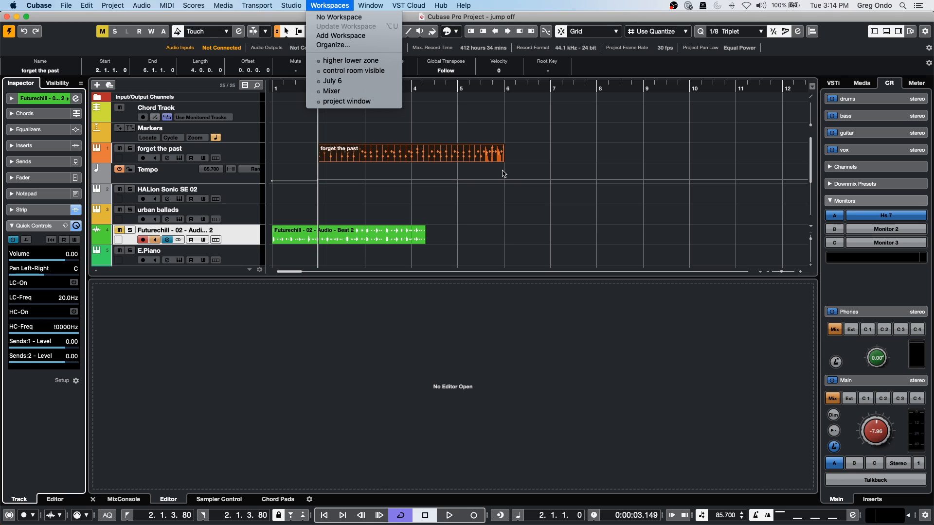
{"action": "left_click", "coordinate": [565, 171]}
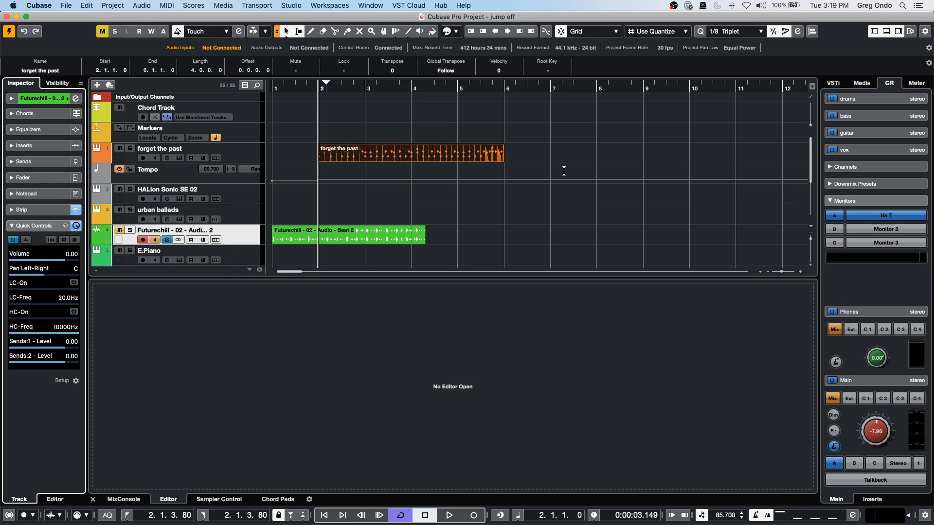
Select the forget the past track, view its Groove Agent SE instrument window, and close it.
{"action": "left_click", "coordinate": [253, 149]}
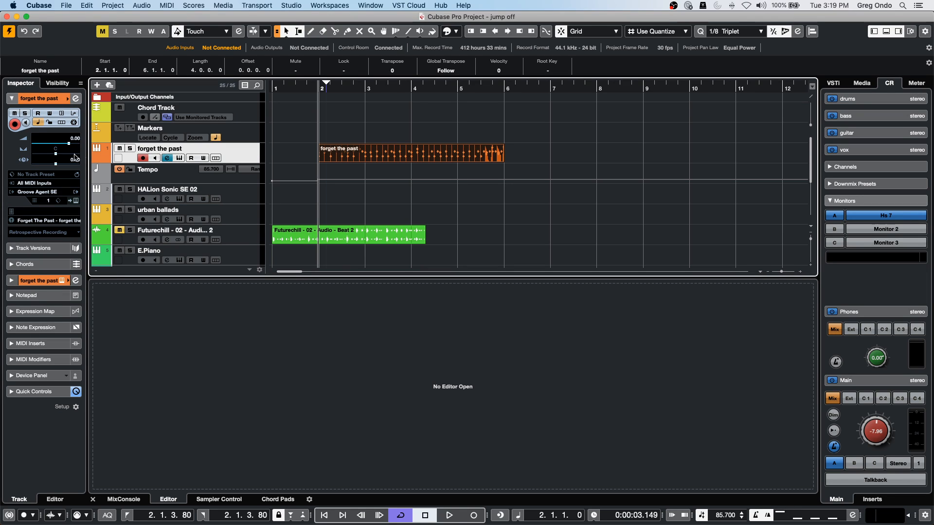
{"action": "left_click", "coordinate": [74, 201]}
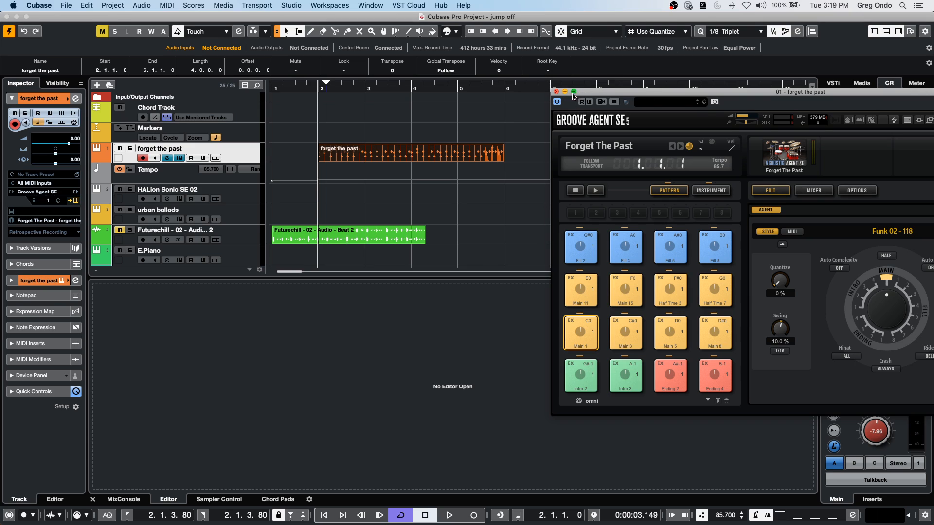
{"action": "left_click", "coordinate": [556, 92]}
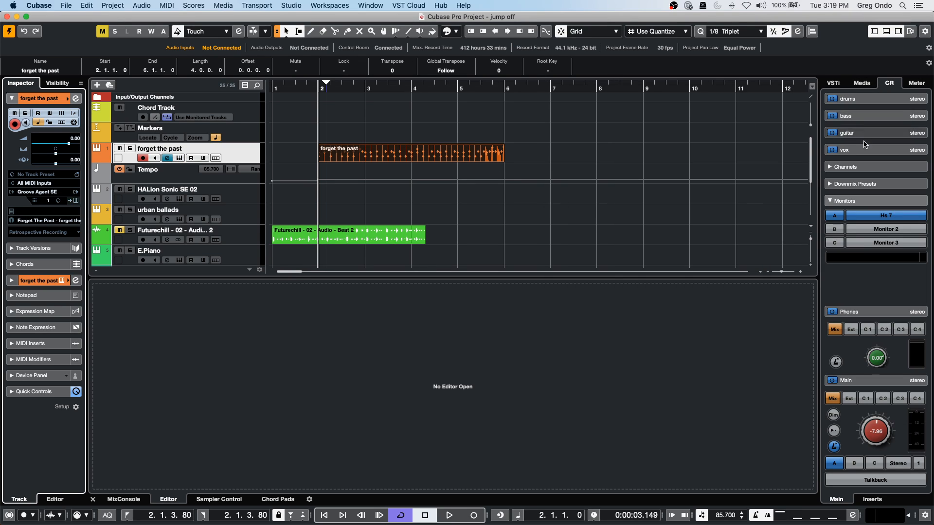
Show the VST instruments rack and view the first instrument's Groove Agent SE window from there before closing it.
{"action": "left_click", "coordinate": [833, 84]}
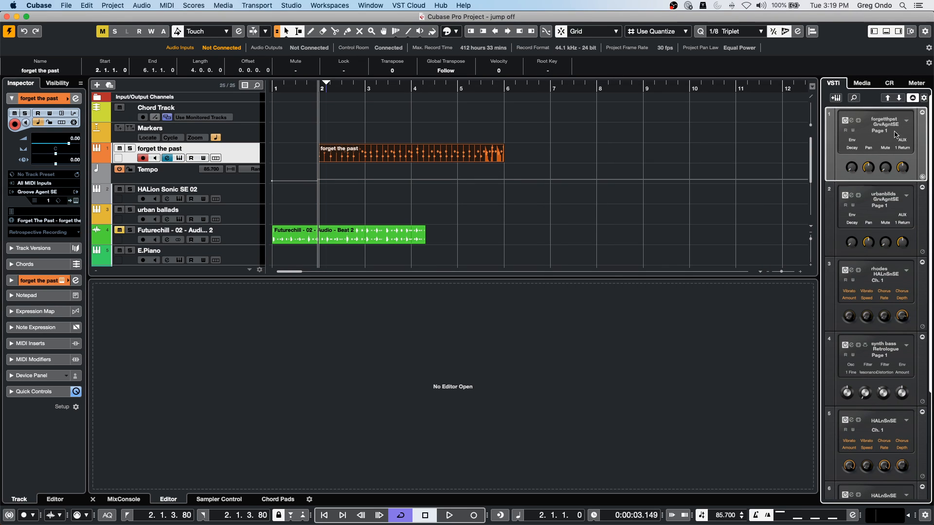
{"action": "mouse_move", "coordinate": [910, 166]}
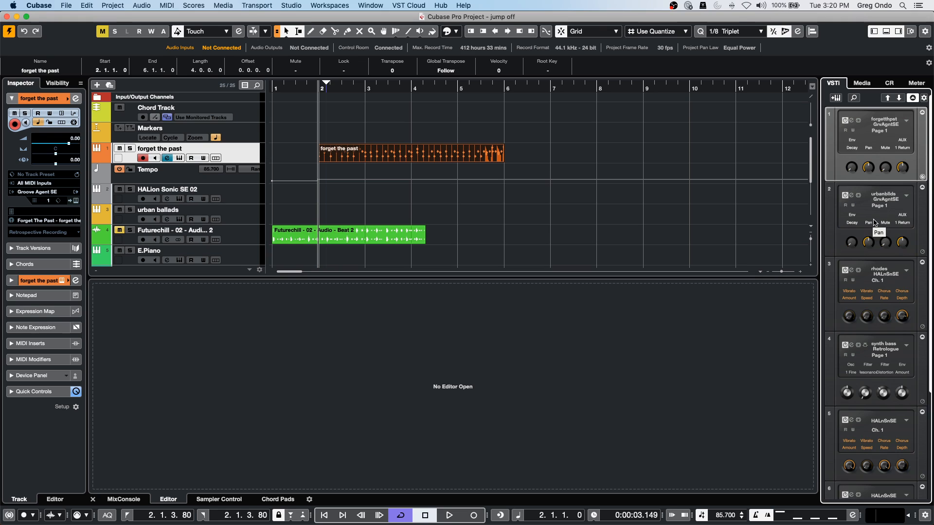
{"action": "left_click", "coordinate": [852, 122]}
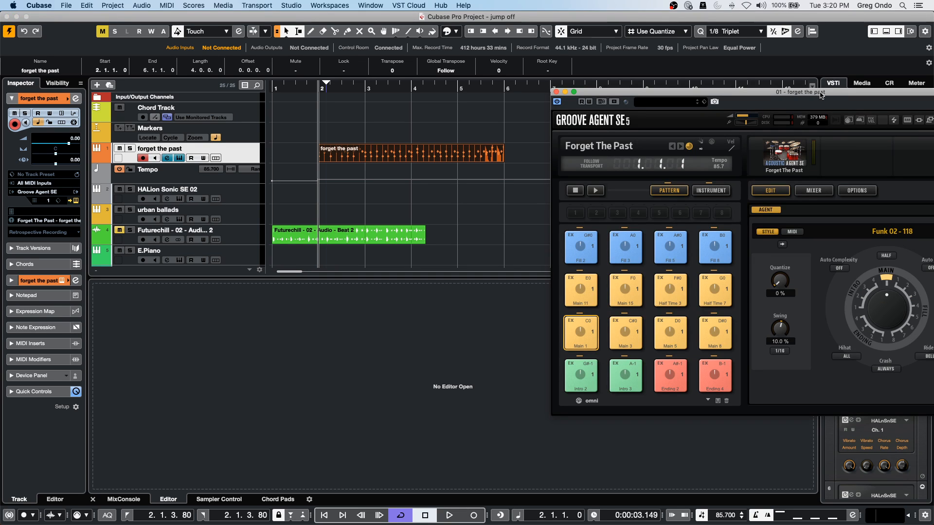
{"action": "left_click_drag", "start_coordinate": [800, 94], "coordinate": [530, 111]}
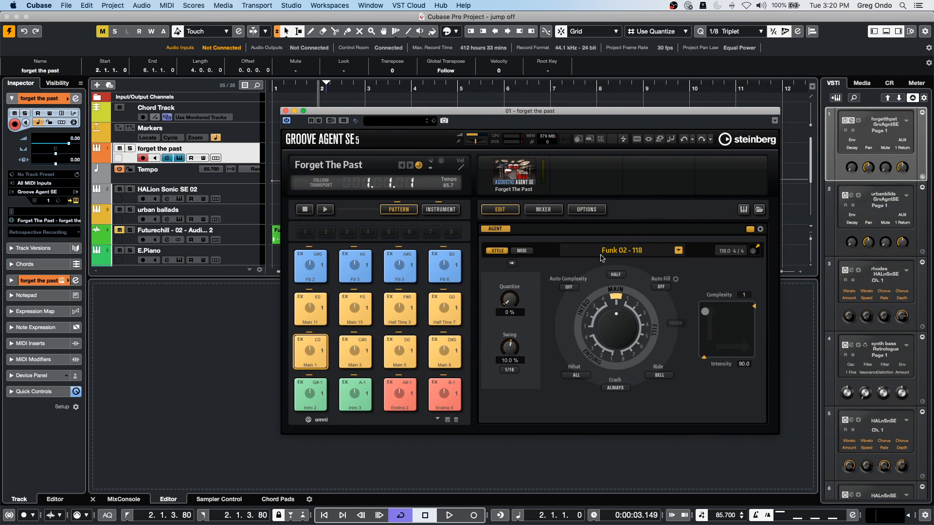
{"action": "left_click", "coordinate": [285, 111]}
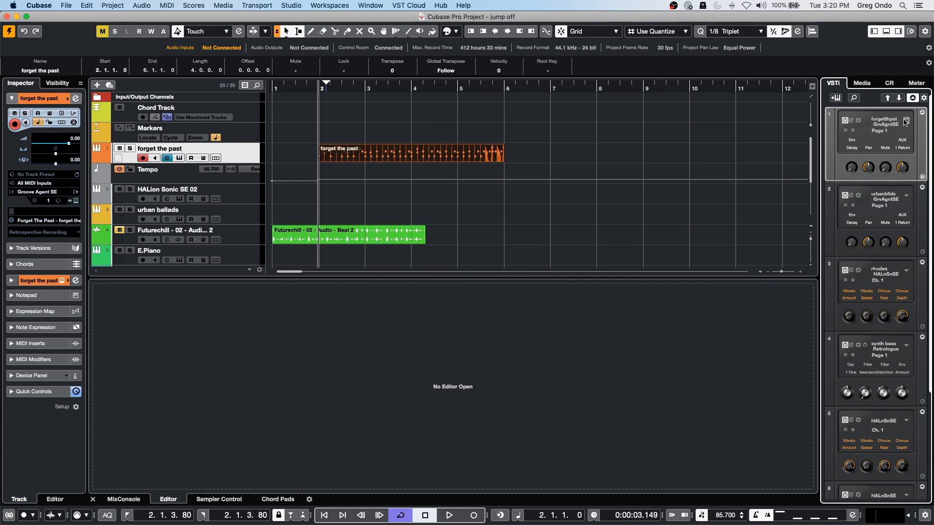
Activate all outputs of the forget the past Groove Agent SE instrument and show its channels in the MixConsole.
{"action": "left_click", "coordinate": [906, 121]}
{"action": "left_click", "coordinate": [901, 138]}
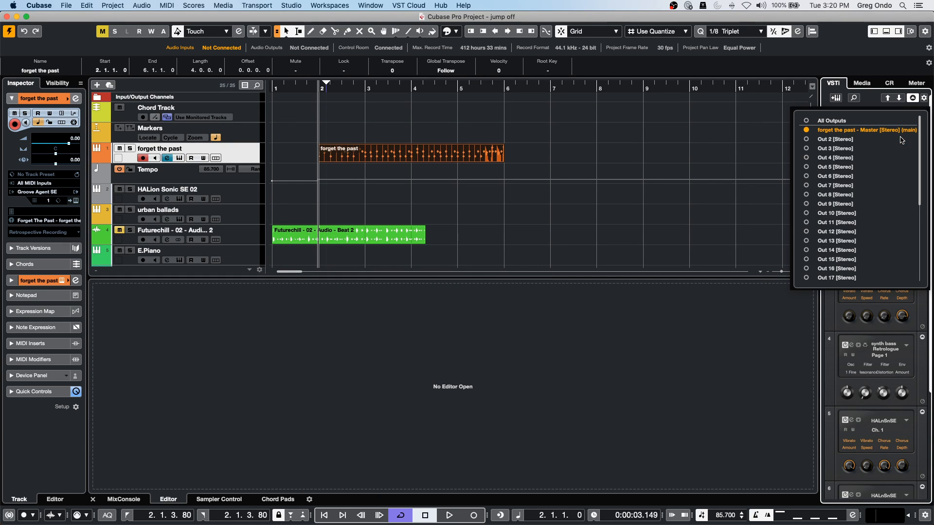
{"action": "left_click", "coordinate": [808, 127]}
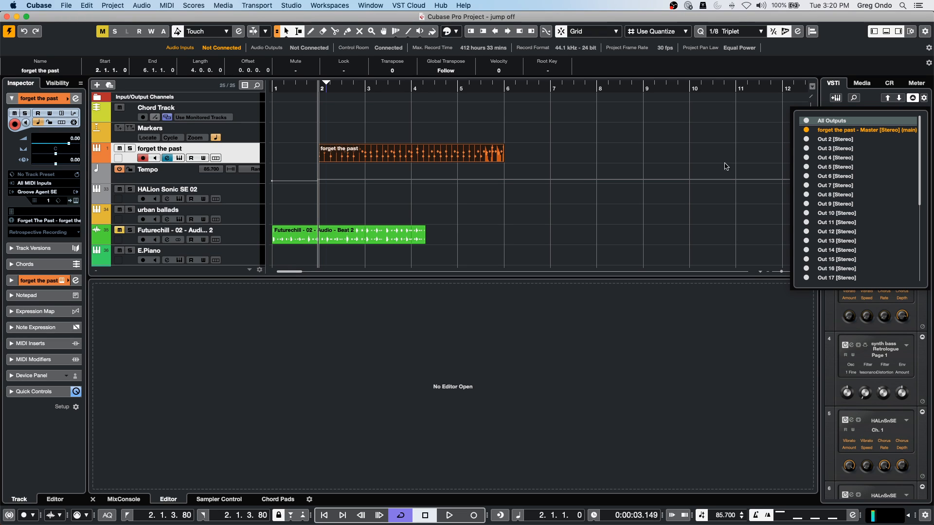
{"action": "left_click", "coordinate": [551, 222]}
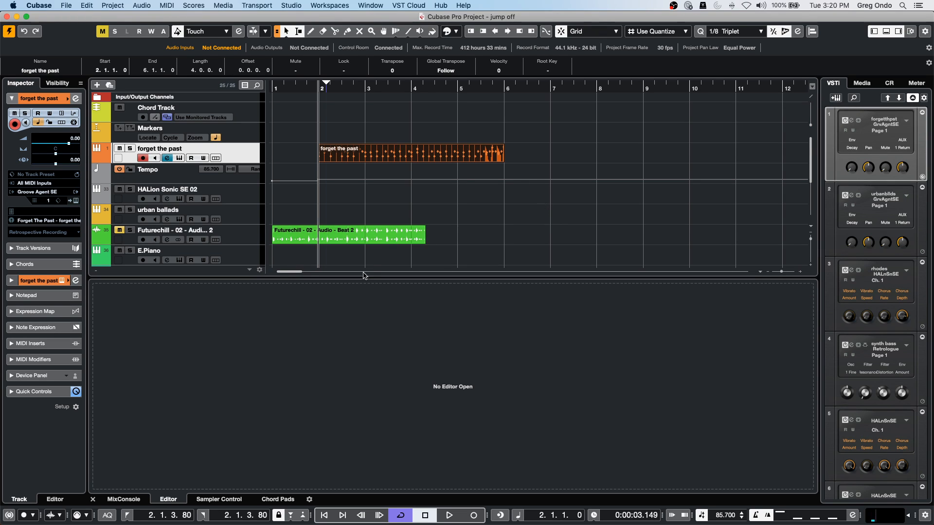
{"action": "left_click", "coordinate": [117, 500]}
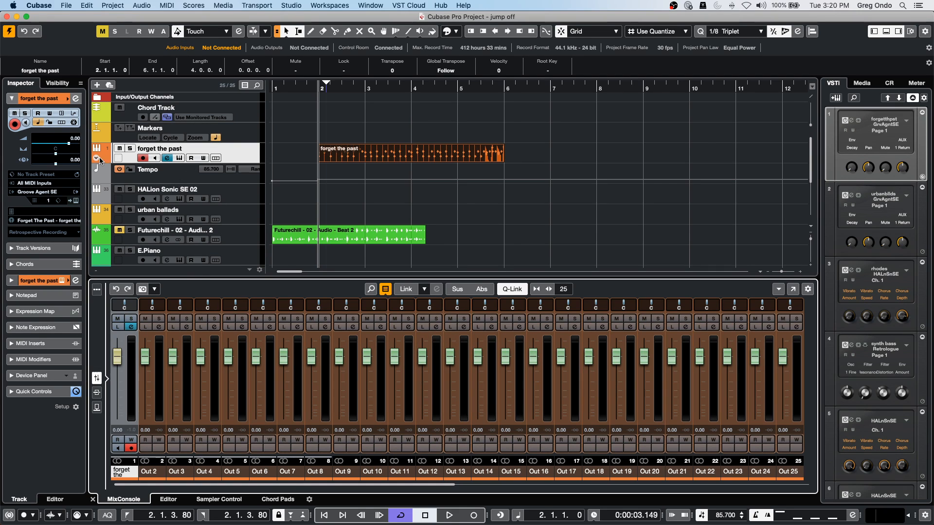
Unfold the automation tracks of the forget the past instrument's outputs, look through them, and fold them away again.
{"action": "left_click", "coordinate": [117, 156]}
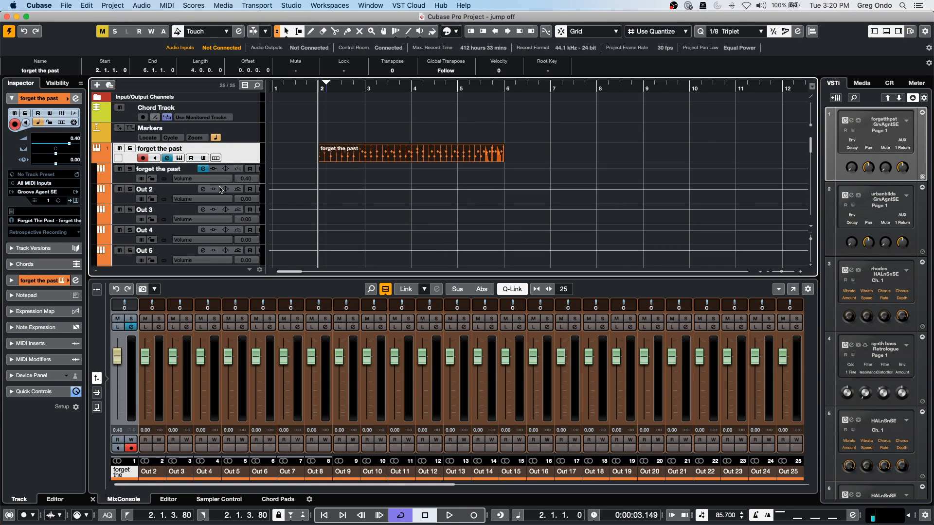
{"action": "scroll", "coordinate": [221, 188], "scroll_direction": "down", "scroll_amount": 2}
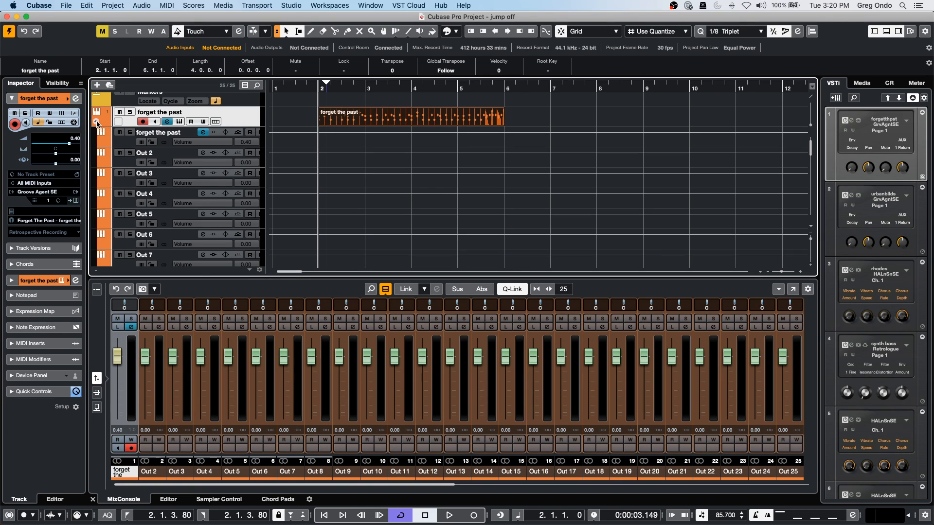
{"action": "left_click", "coordinate": [101, 125]}
{"action": "left_click", "coordinate": [96, 122]}
{"action": "scroll", "coordinate": [375, 160], "scroll_direction": "down", "scroll_amount": 5}
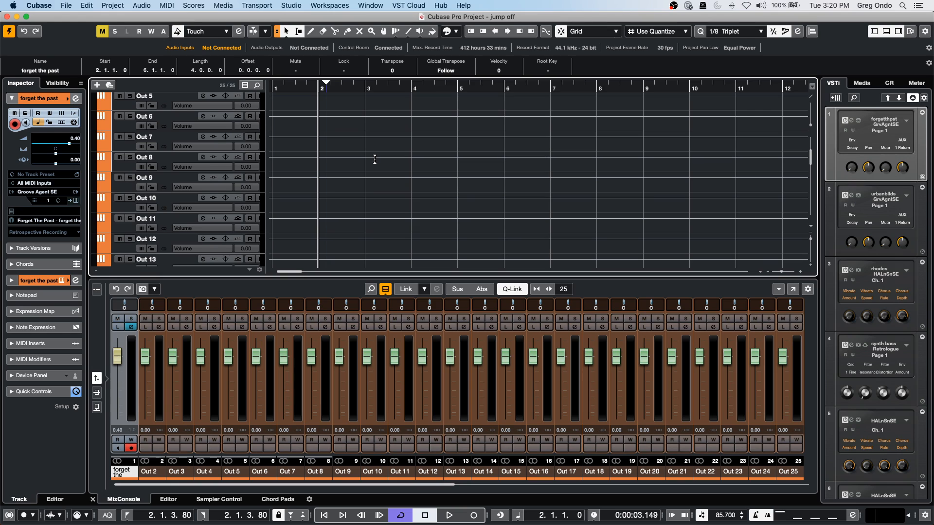
{"action": "scroll", "coordinate": [376, 160], "scroll_direction": "down", "scroll_amount": 10}
{"action": "scroll", "coordinate": [375, 160], "scroll_direction": "up", "scroll_amount": 15}
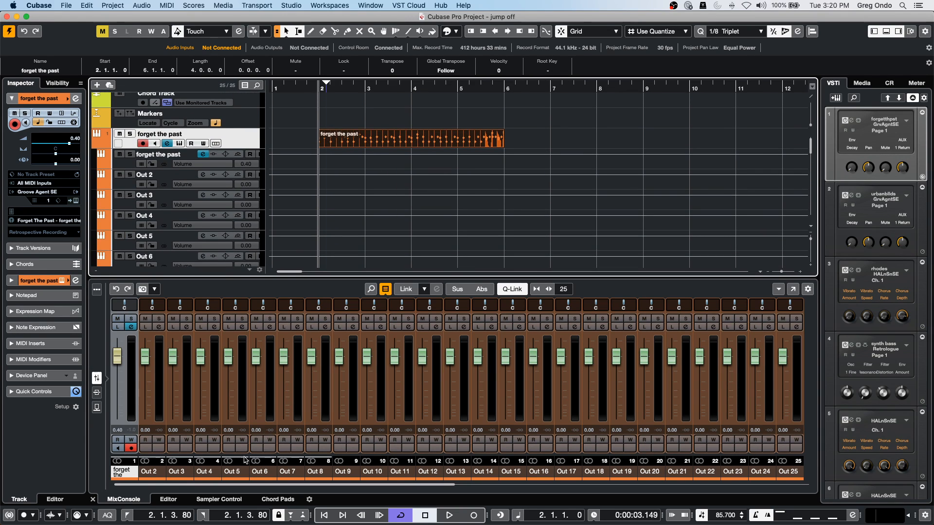
{"action": "left_click", "coordinate": [95, 143]}
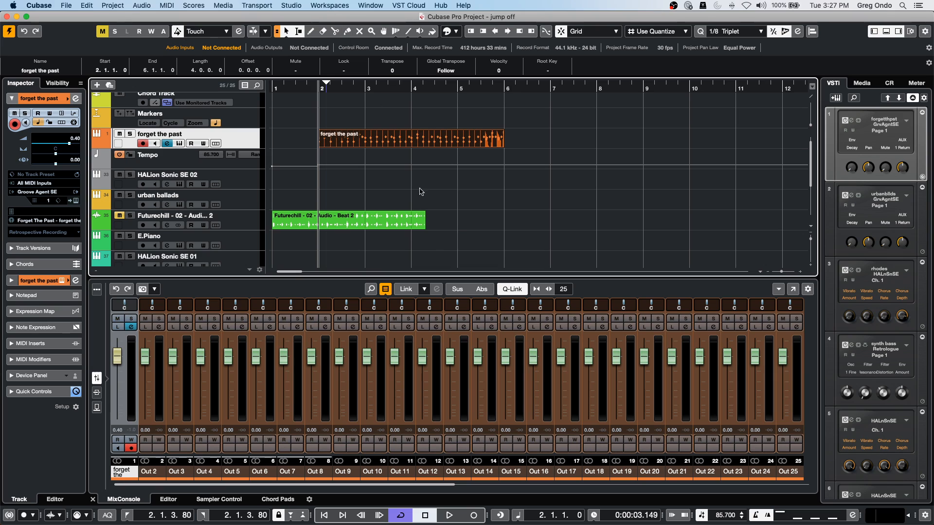
Examine the level and loudness statistics of the Futurechill - 02 - Audio - Beat 2 event, then close them.
{"action": "left_click", "coordinate": [357, 224]}
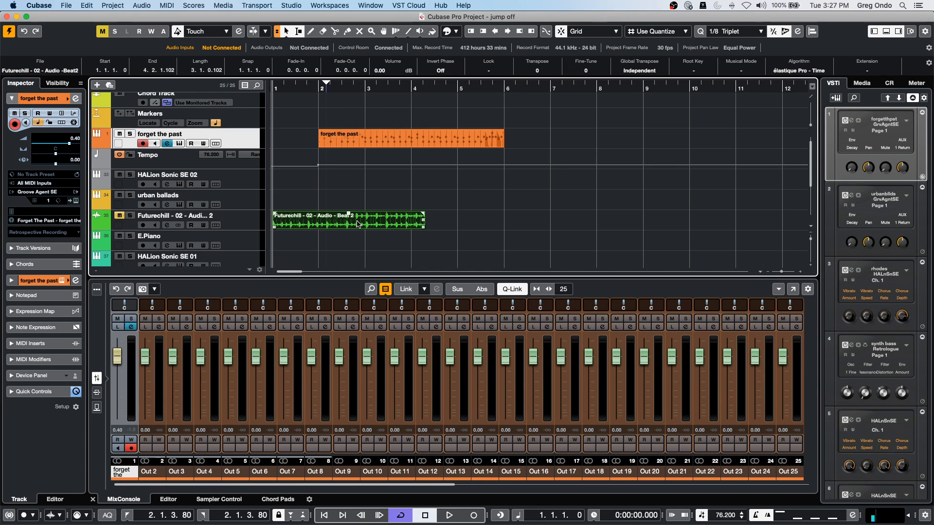
{"action": "left_click", "coordinate": [170, 7]}
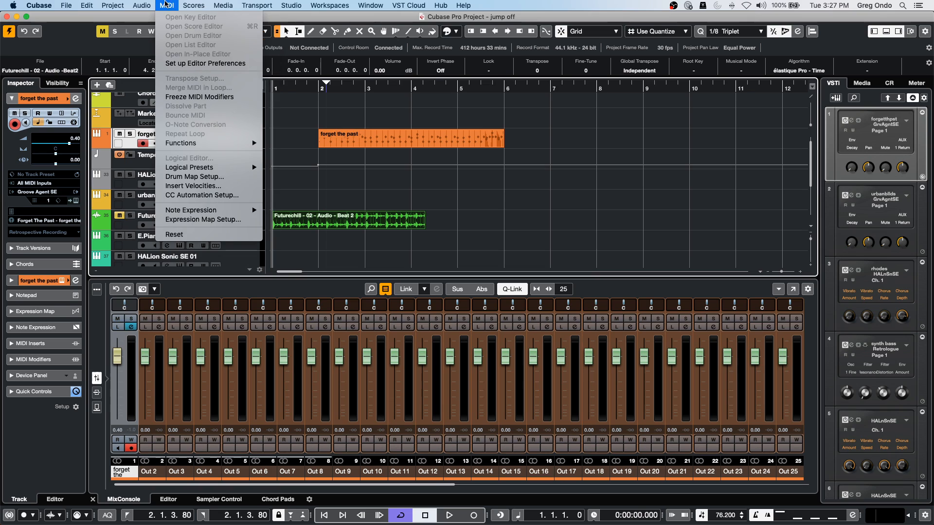
{"action": "mouse_move", "coordinate": [141, 5]}
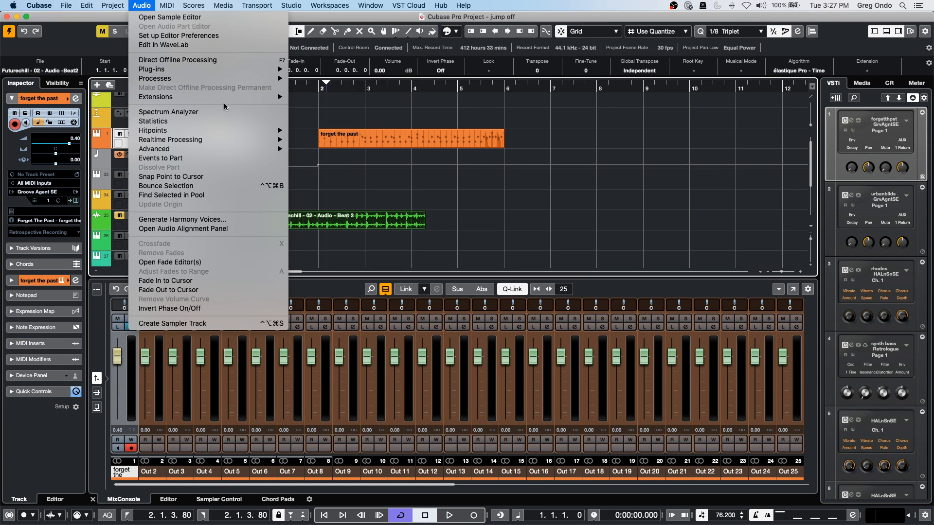
{"action": "mouse_move", "coordinate": [223, 153]}
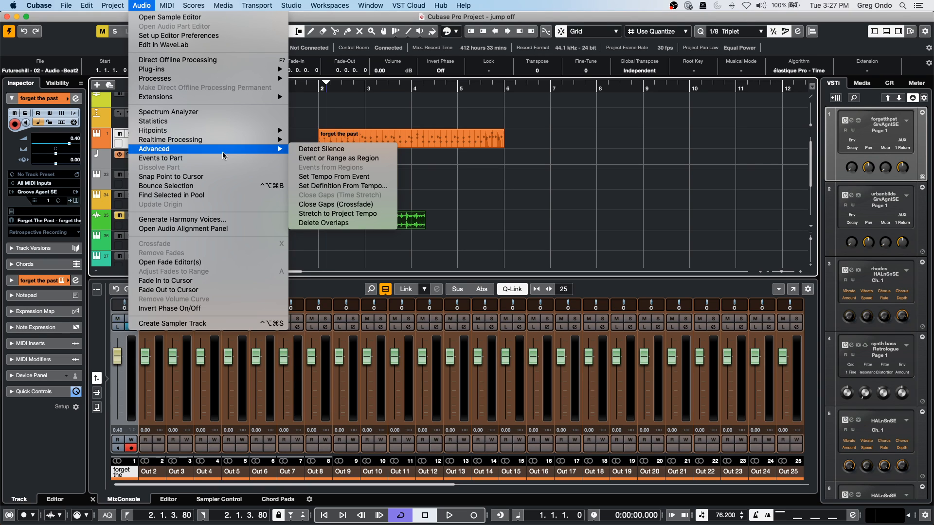
{"action": "left_click", "coordinate": [227, 123]}
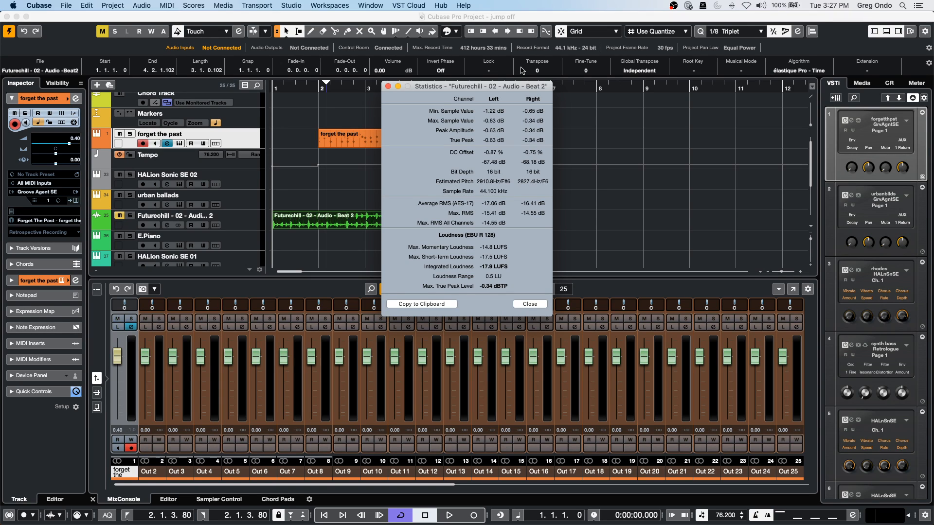
{"action": "left_click", "coordinate": [529, 304]}
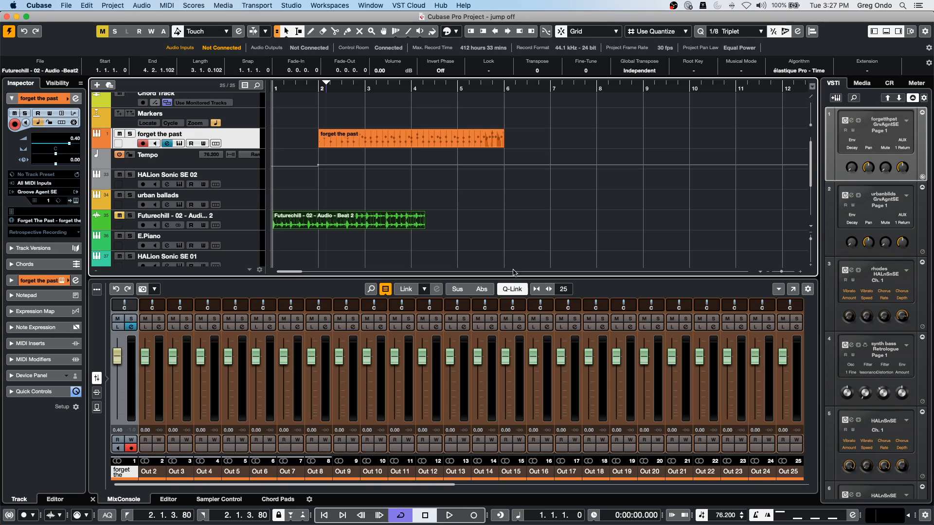
Open the Futurechill audio event in the Sample Editor and select the single hit from 2.3.2.42 to 2.3.3.32.
{"action": "double_click", "coordinate": [328, 227]}
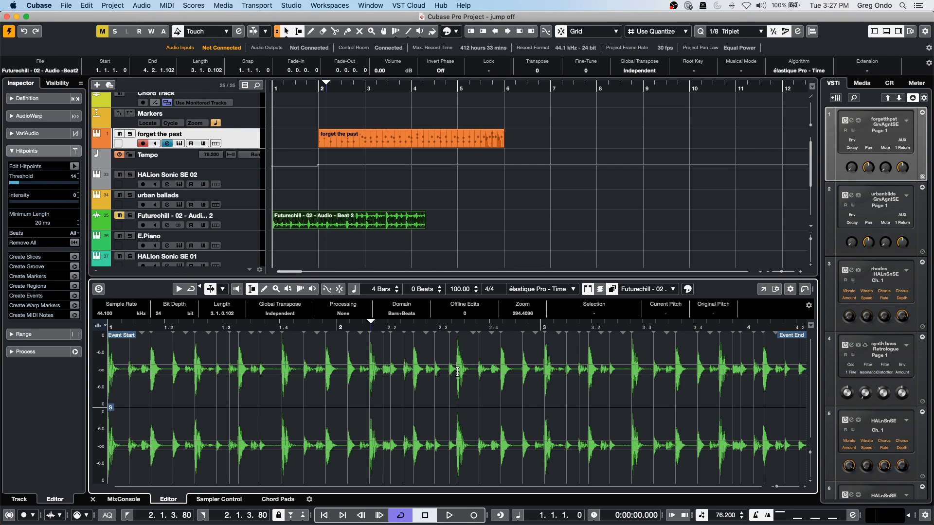
{"action": "left_click_drag", "start_coordinate": [457, 372], "coordinate": [467, 372]}
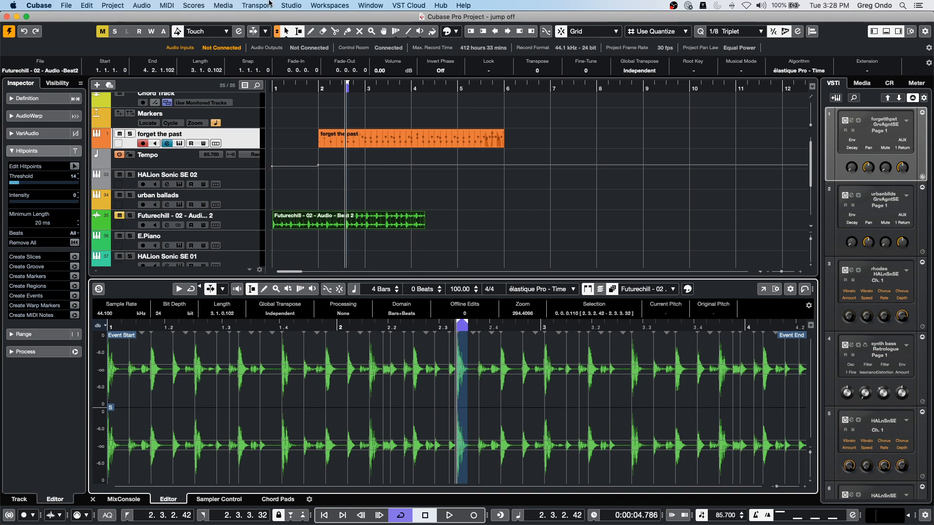
Select the range from 2.4.1.103 to 2.4.2.61 around a single hit of the Futurechill event in the project window.
{"action": "left_click", "coordinate": [348, 132]}
{"action": "left_click_drag", "start_coordinate": [347, 130], "coordinate": [355, 164]}
{"action": "left_click", "coordinate": [440, 218]}
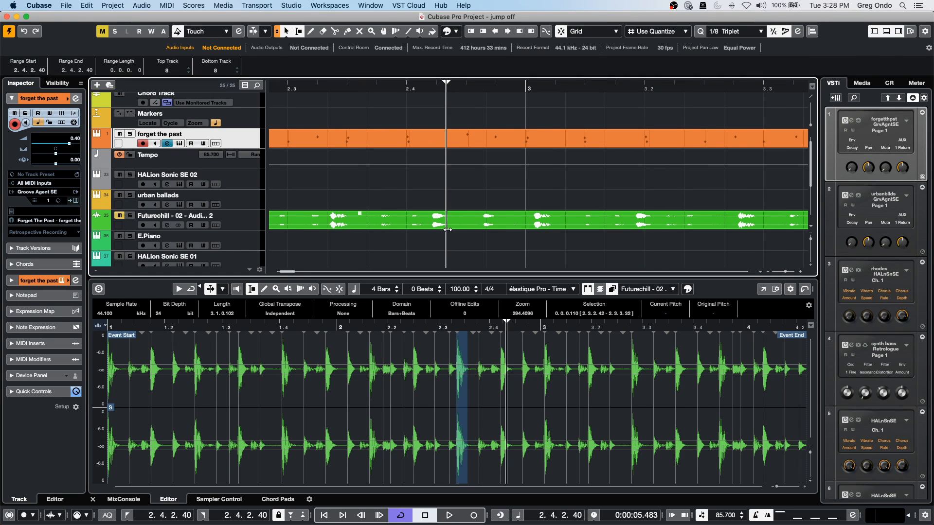
{"action": "left_click_drag", "start_coordinate": [452, 219], "coordinate": [432, 225]}
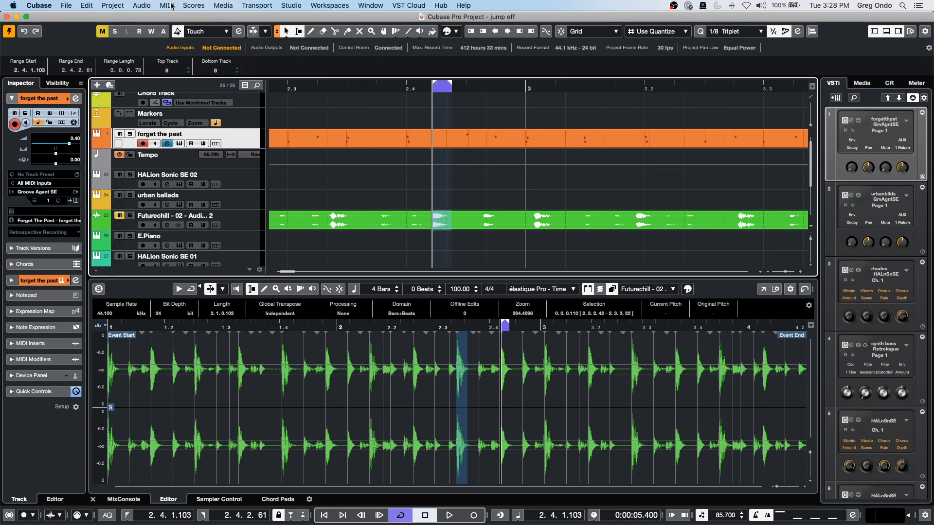
Try to raise the selected Futurechill hit by 7.20 dB with the Gain process and close the processing window.
{"action": "left_click", "coordinate": [195, 5]}
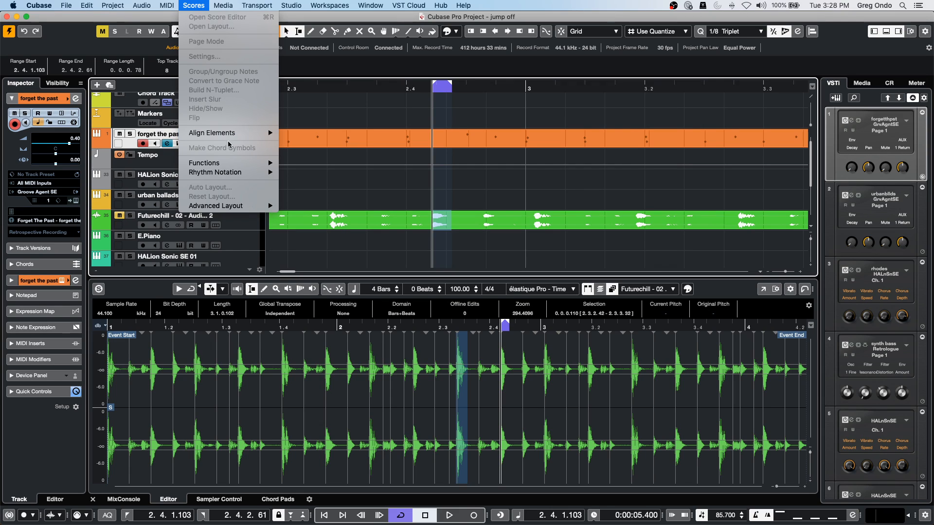
{"action": "mouse_move", "coordinate": [226, 166]}
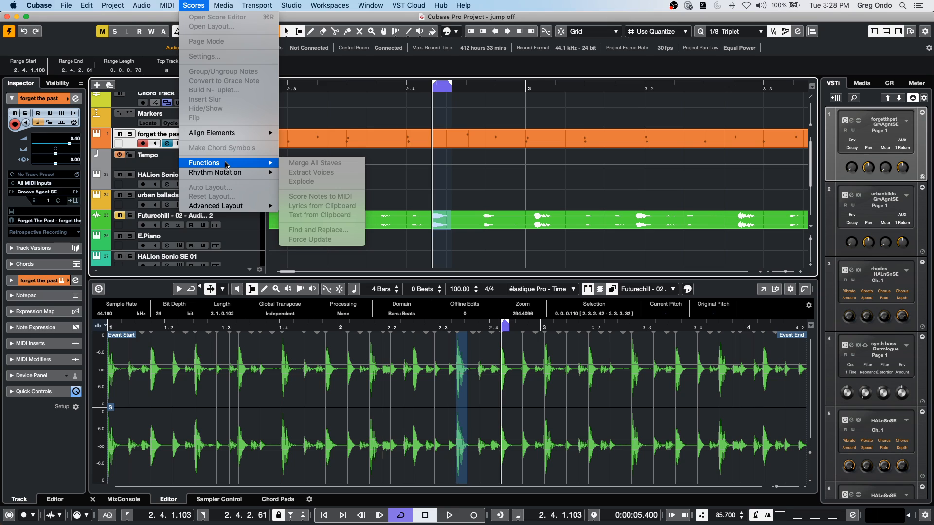
{"action": "mouse_move", "coordinate": [142, 6]}
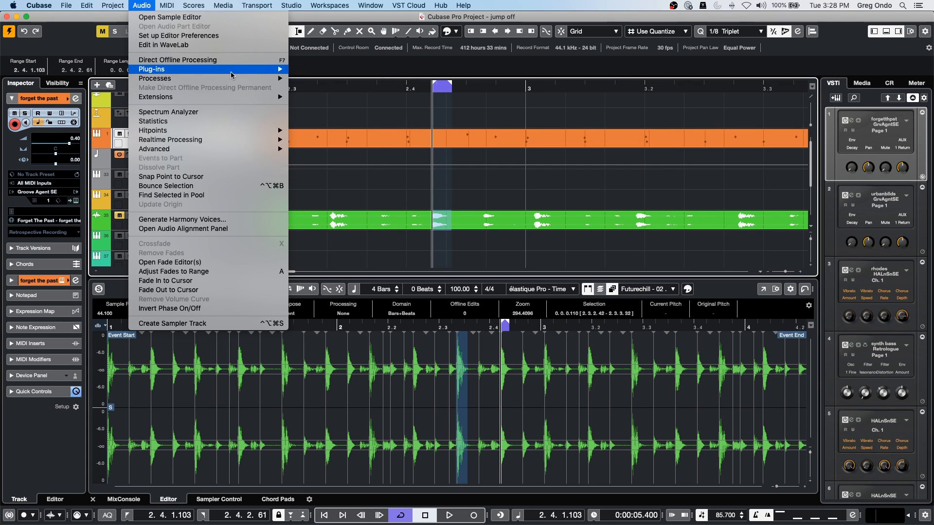
{"action": "mouse_move", "coordinate": [231, 71]}
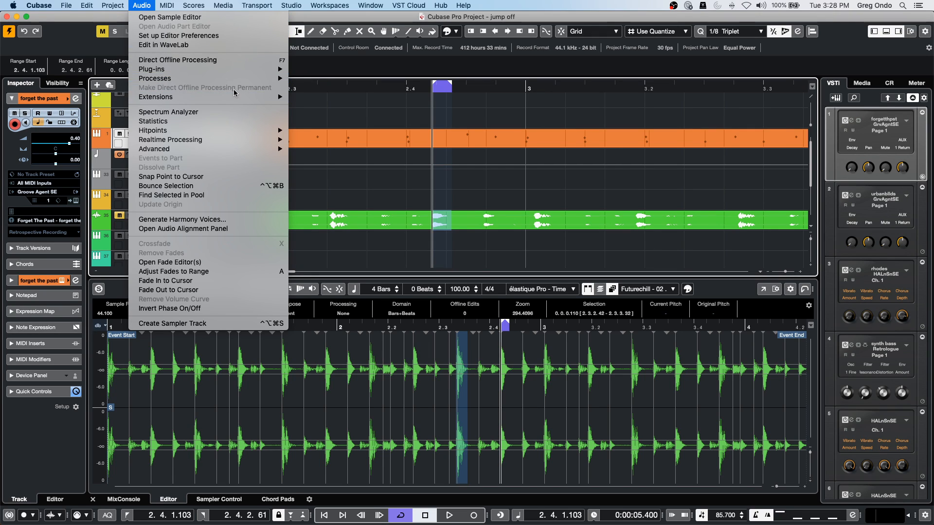
{"action": "mouse_move", "coordinate": [243, 98]}
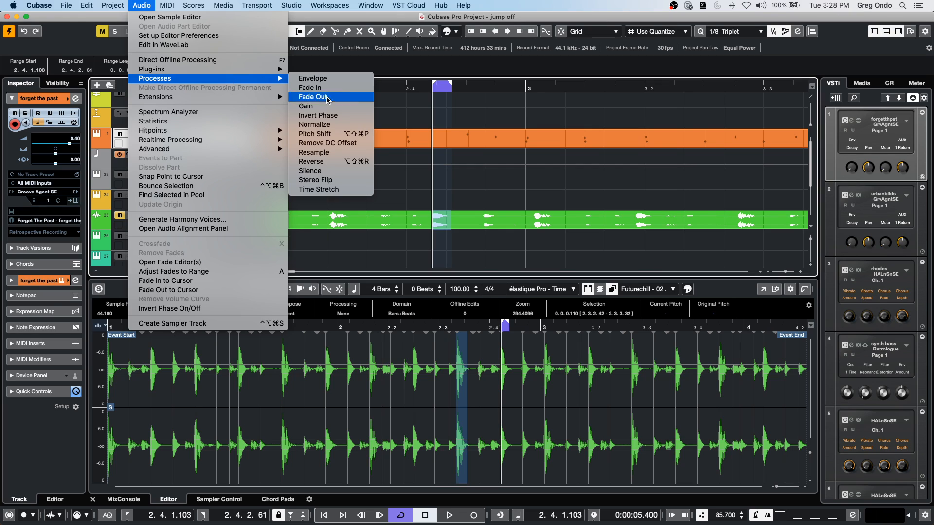
{"action": "left_click", "coordinate": [331, 106]}
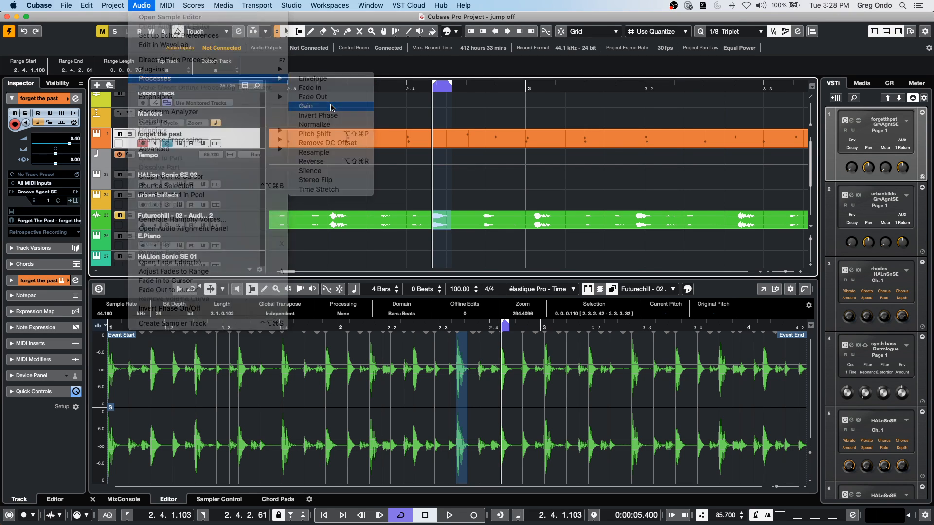
{"action": "left_click_drag", "start_coordinate": [360, 251], "coordinate": [360, 224]}
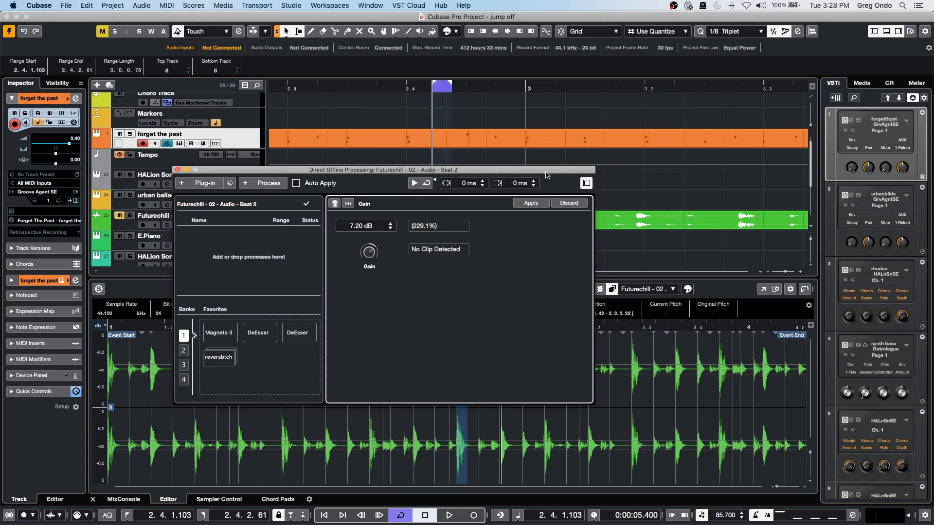
{"action": "left_click", "coordinate": [176, 170]}
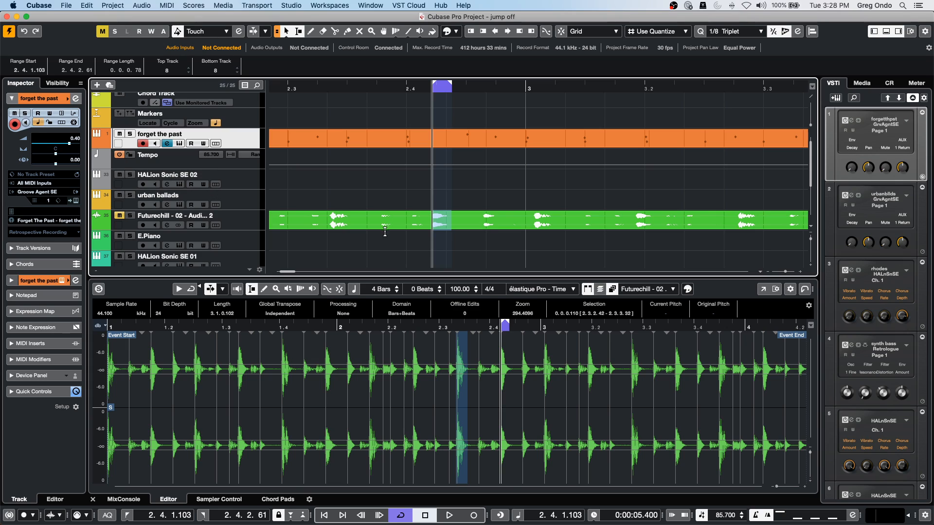
Reselect the hit from 2.4.1.93 to 2.4.2.69 and apply a 7.20 dB Gain process to it with Auto Apply enabled.
{"action": "left_click_drag", "start_coordinate": [454, 217], "coordinate": [430, 219]}
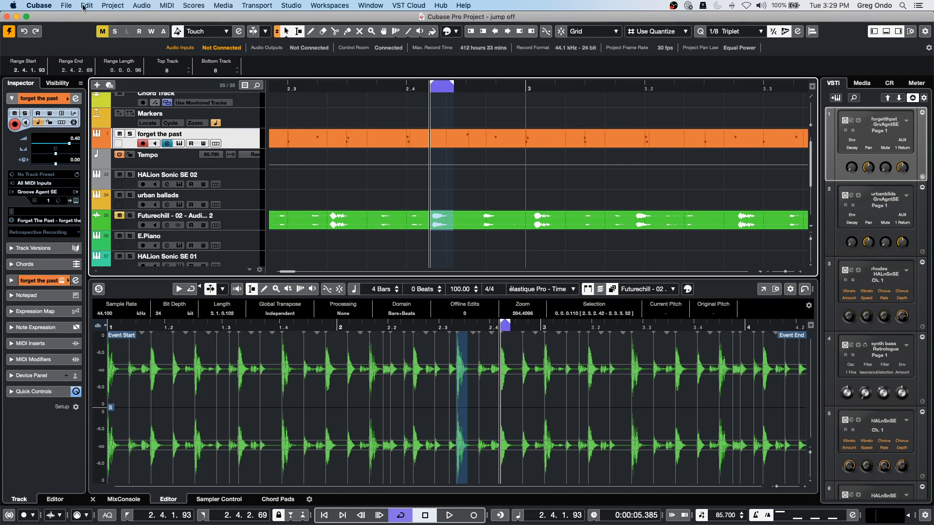
{"action": "left_click", "coordinate": [164, 6]}
{"action": "mouse_move", "coordinate": [142, 5]}
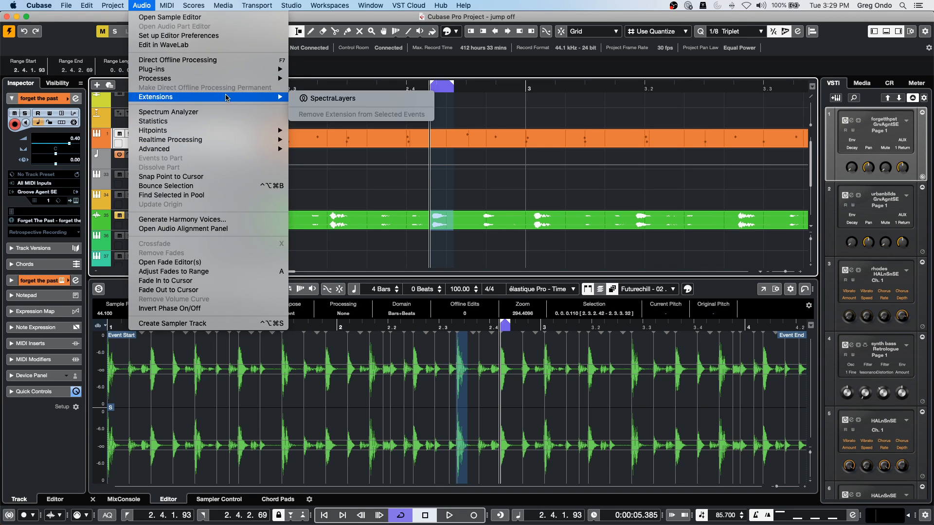
{"action": "mouse_move", "coordinate": [230, 77]}
{"action": "left_click", "coordinate": [348, 107]}
{"action": "left_click", "coordinate": [299, 185]}
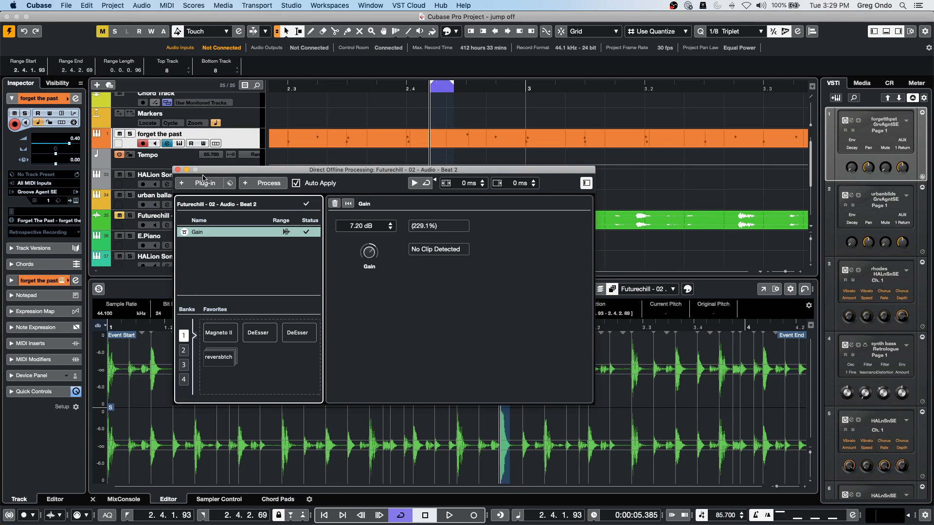
{"action": "left_click", "coordinate": [178, 170]}
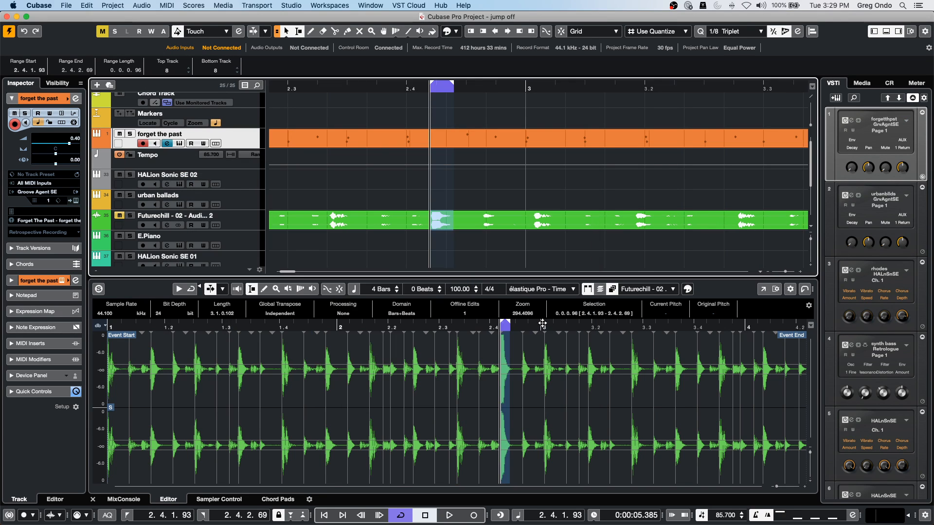
Examine the processed hit's waveform up close in the Sample Editor and look through the available audio functions.
{"action": "left_click", "coordinate": [488, 328]}
{"action": "left_click_drag", "start_coordinate": [488, 329], "coordinate": [490, 354]}
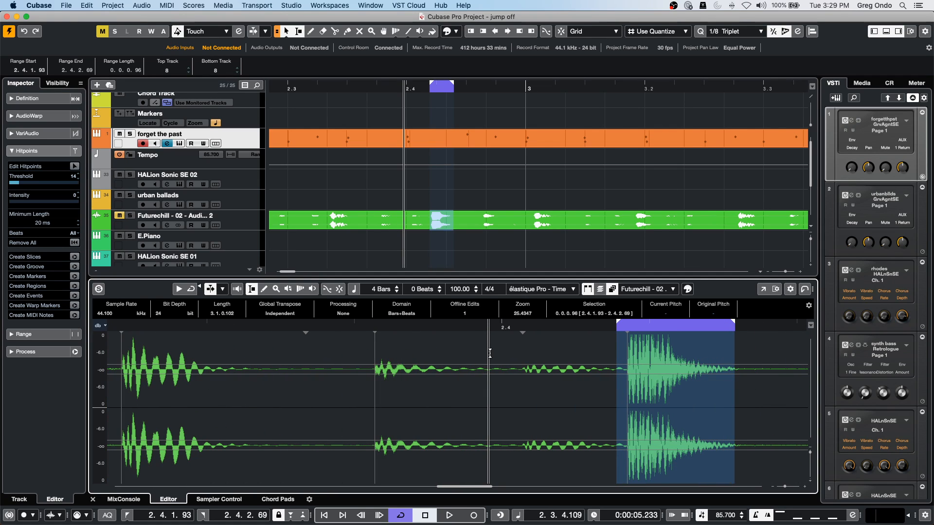
{"action": "left_click", "coordinate": [142, 6]}
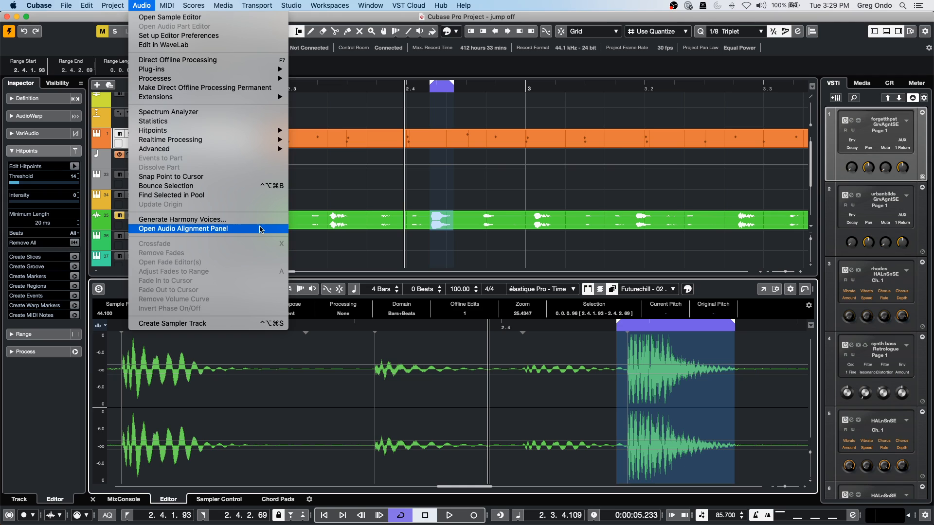
{"action": "left_click", "coordinate": [490, 166]}
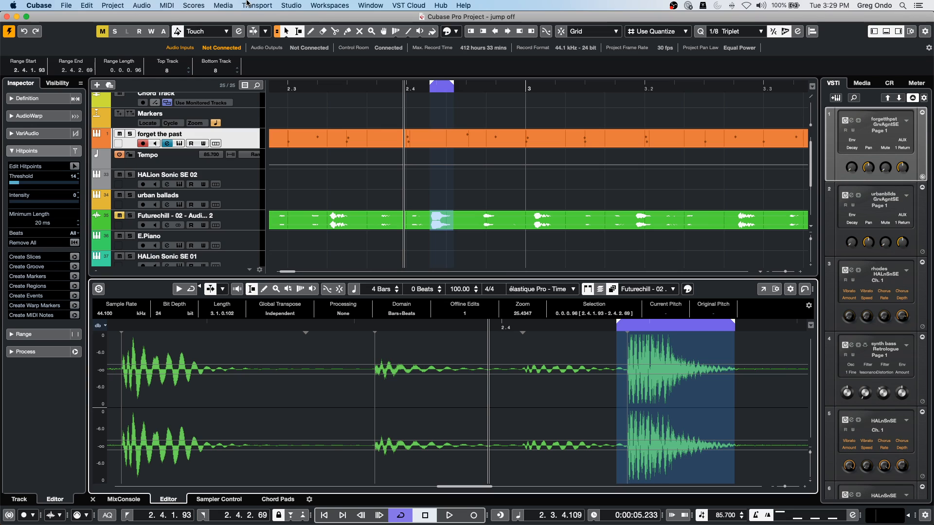
Select the whole Futurechill event, apply the Silence process to it, and undo the silence.
{"action": "left_click", "coordinate": [332, 377]}
{"action": "left_click", "coordinate": [416, 223]}
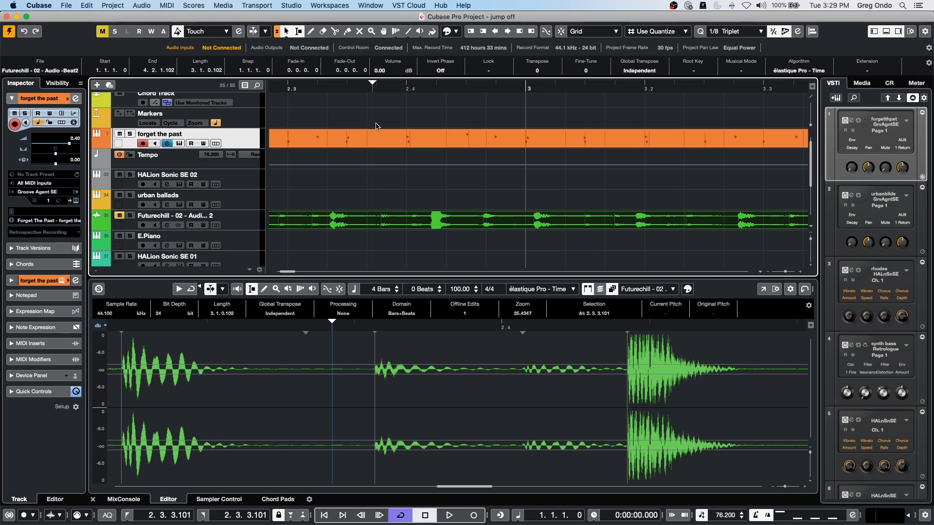
{"action": "left_click", "coordinate": [254, 6]}
{"action": "mouse_move", "coordinate": [233, 4]}
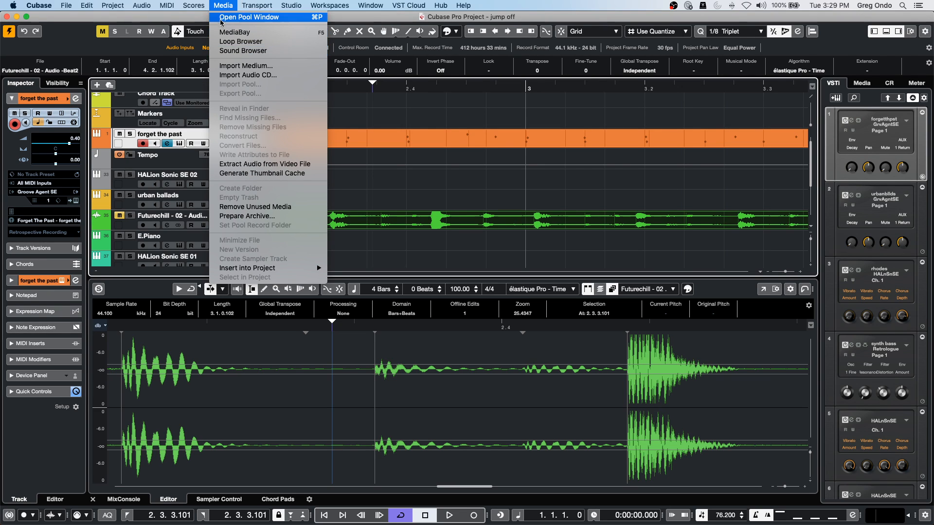
{"action": "mouse_move", "coordinate": [170, 4]}
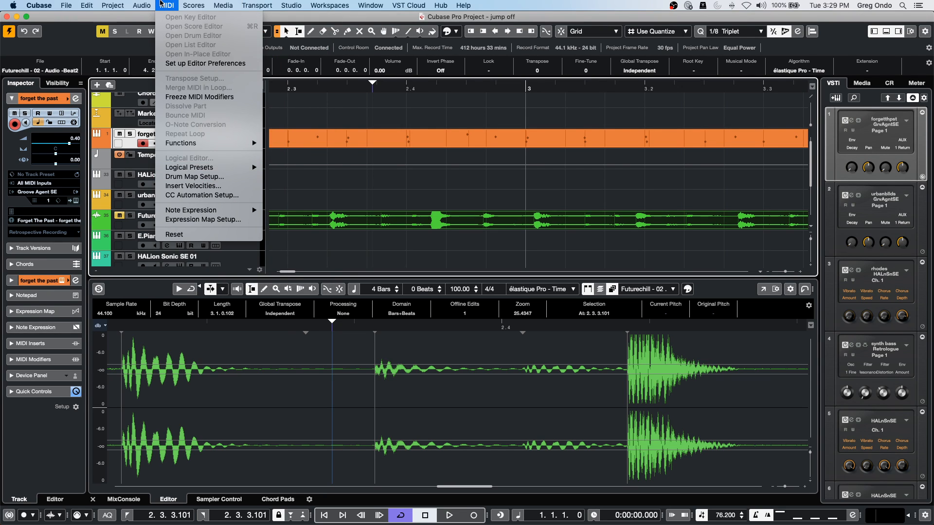
{"action": "mouse_move", "coordinate": [142, 5]}
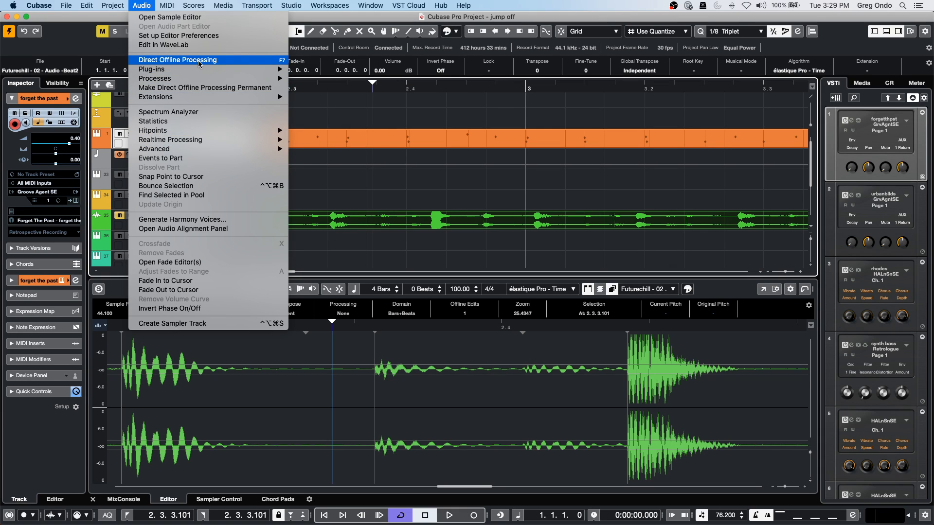
{"action": "mouse_move", "coordinate": [200, 78]}
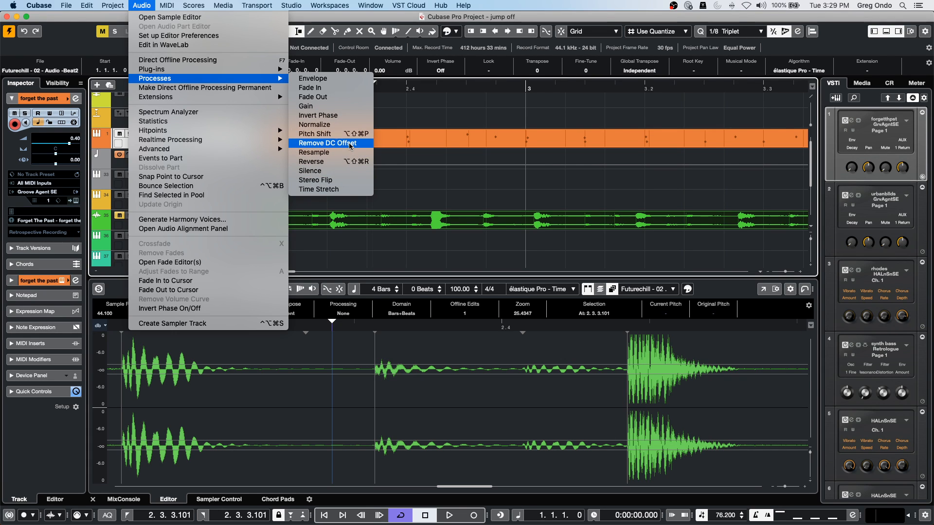
{"action": "left_click", "coordinate": [345, 171]}
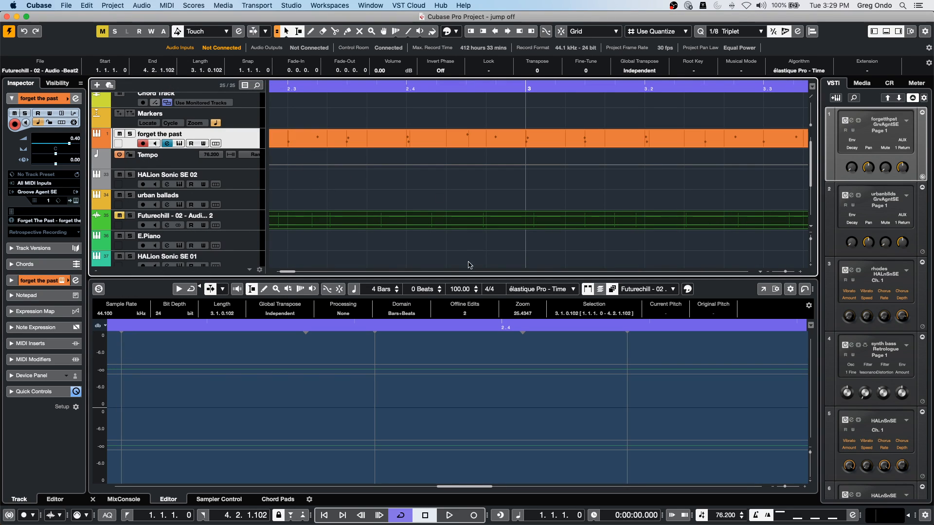
{"action": "left_click", "coordinate": [416, 327]}
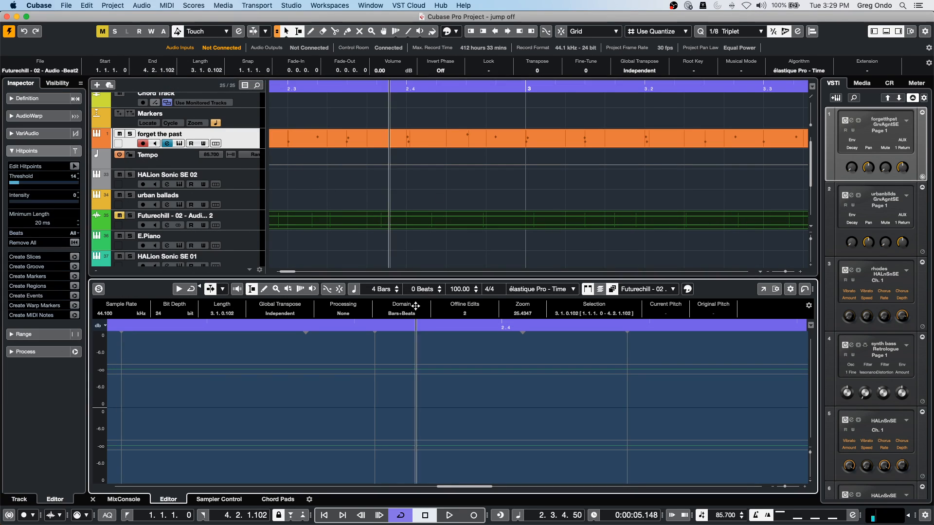
{"action": "key", "text": "shift+f"}
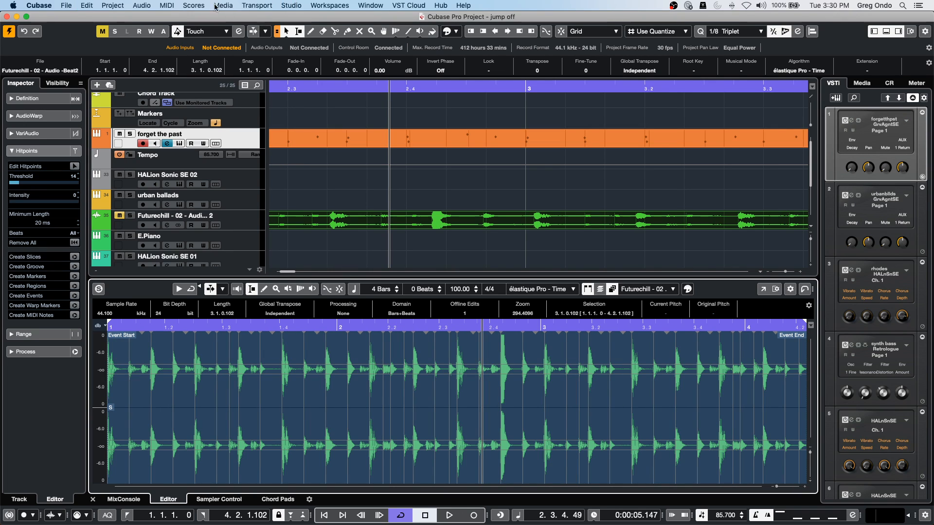
Add a Silence process to the Futurechill event in Direct Offline Processing and delete it from the process list.
{"action": "left_click", "coordinate": [187, 5]}
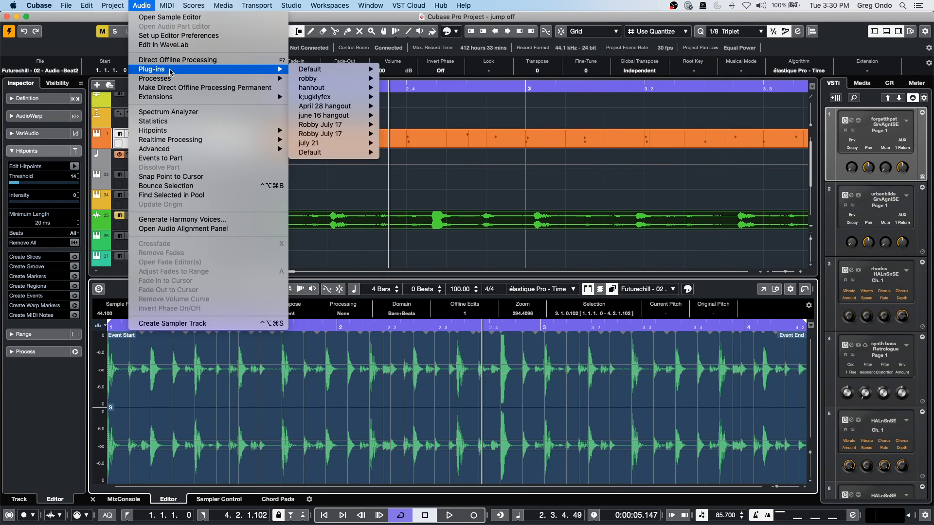
{"action": "left_click", "coordinate": [216, 60]}
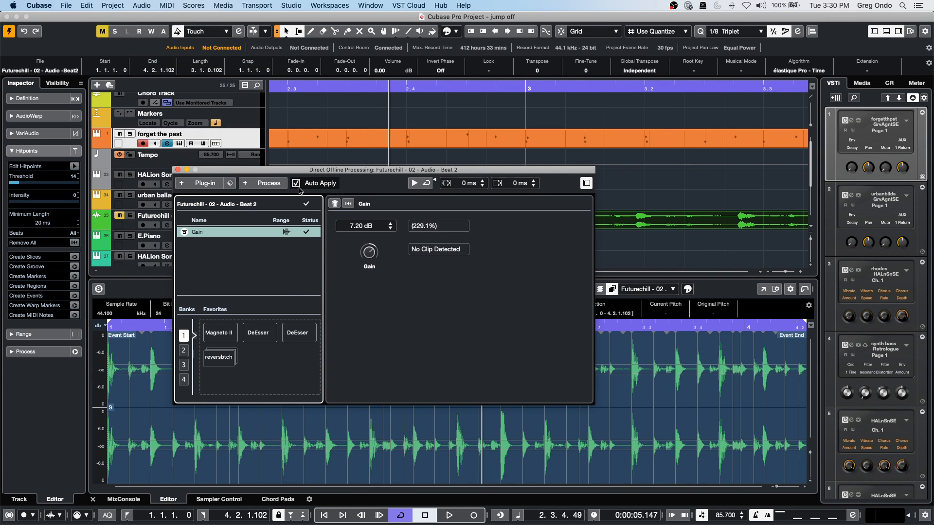
{"action": "left_click", "coordinate": [271, 188]}
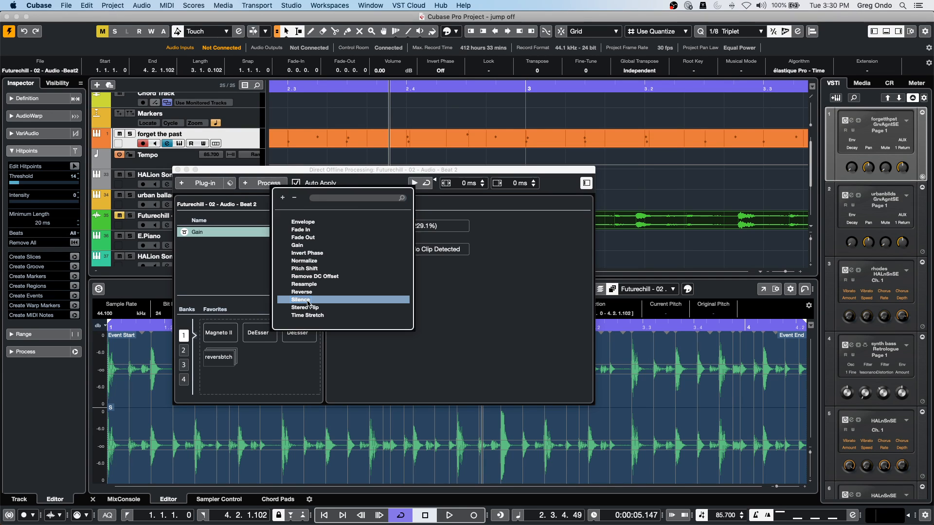
{"action": "left_click", "coordinate": [308, 300]}
{"action": "left_click", "coordinate": [237, 245]}
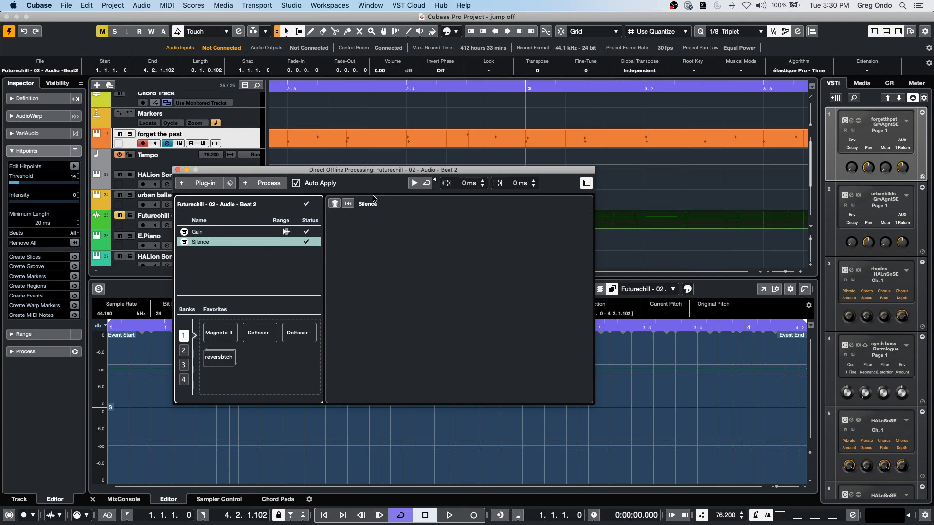
{"action": "left_click", "coordinate": [371, 206]}
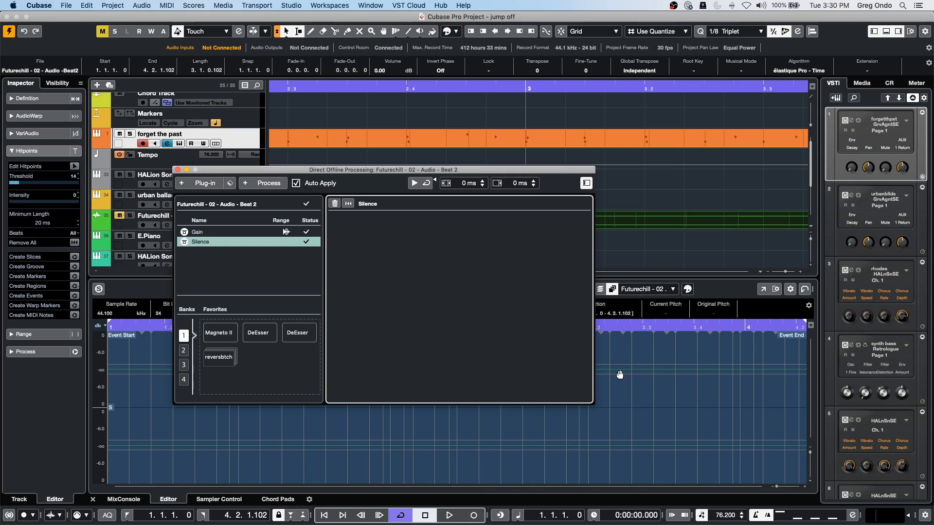
{"action": "key", "text": "Delete"}
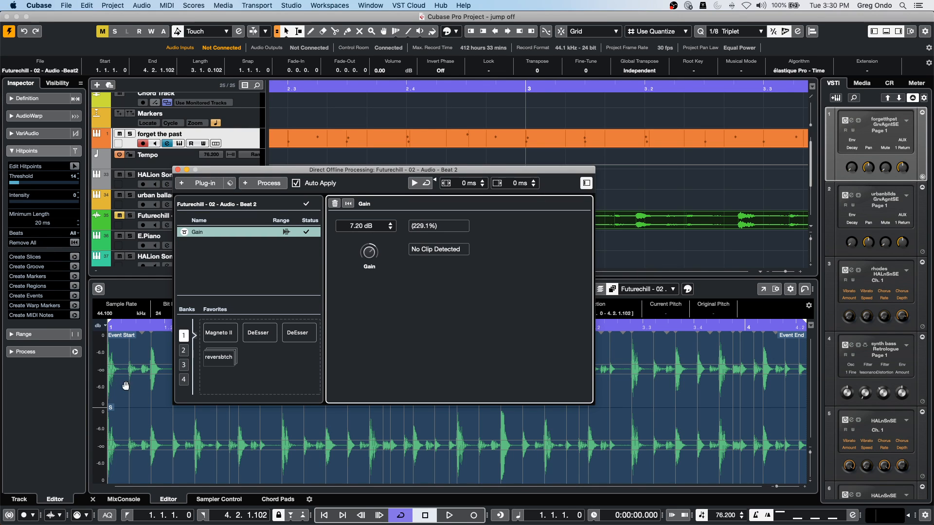
Close Direct Offline Processing and undo the Gain process on the Futurechill event.
{"action": "left_click", "coordinate": [265, 184]}
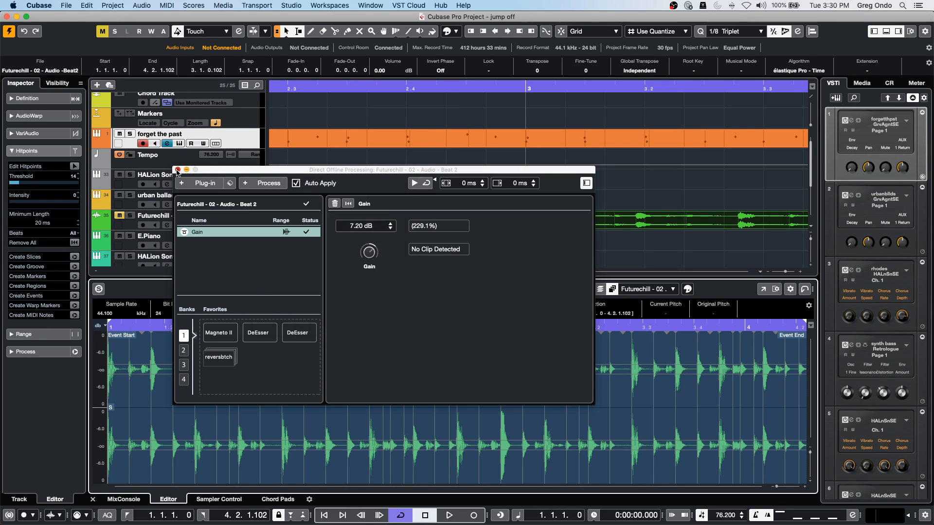
{"action": "left_click", "coordinate": [176, 170]}
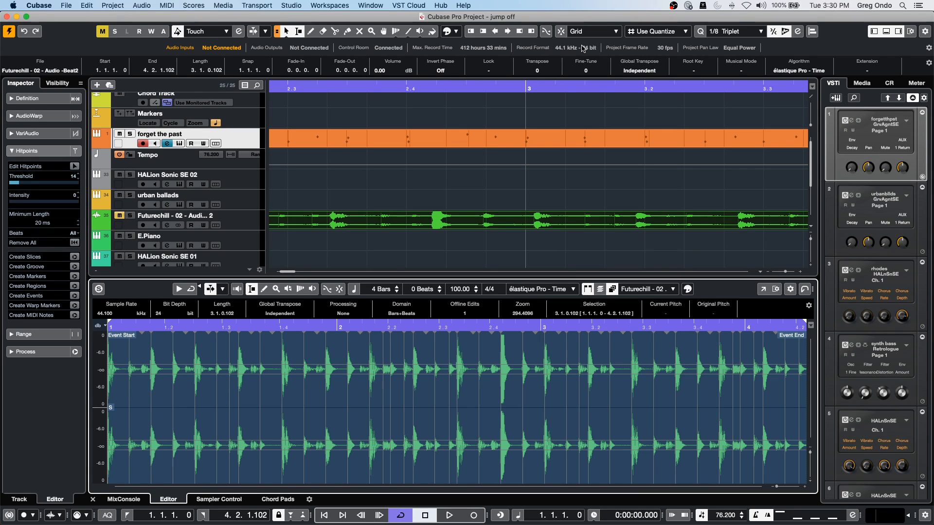
{"action": "key", "text": "super+z"}
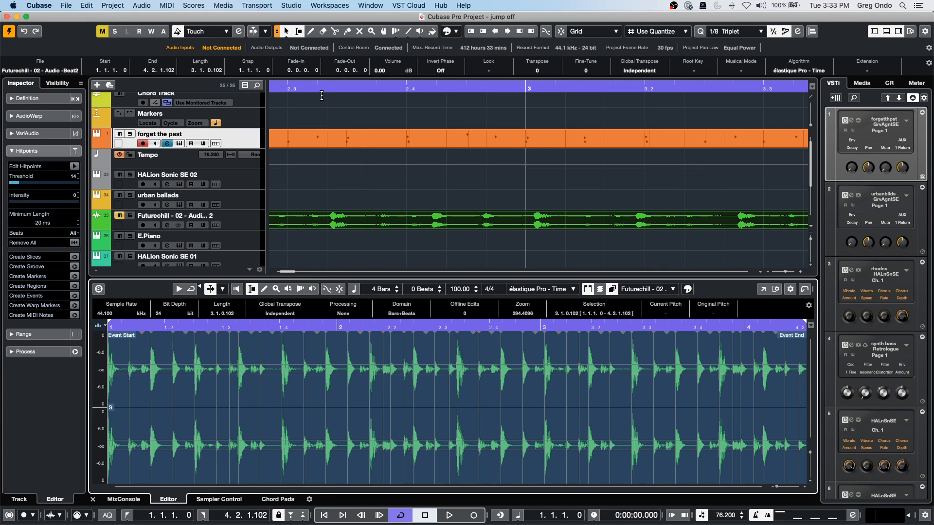
Review the record bit depth options in the project setup and confirm the dialog with 24 bit.
{"action": "key", "text": "shift+s"}
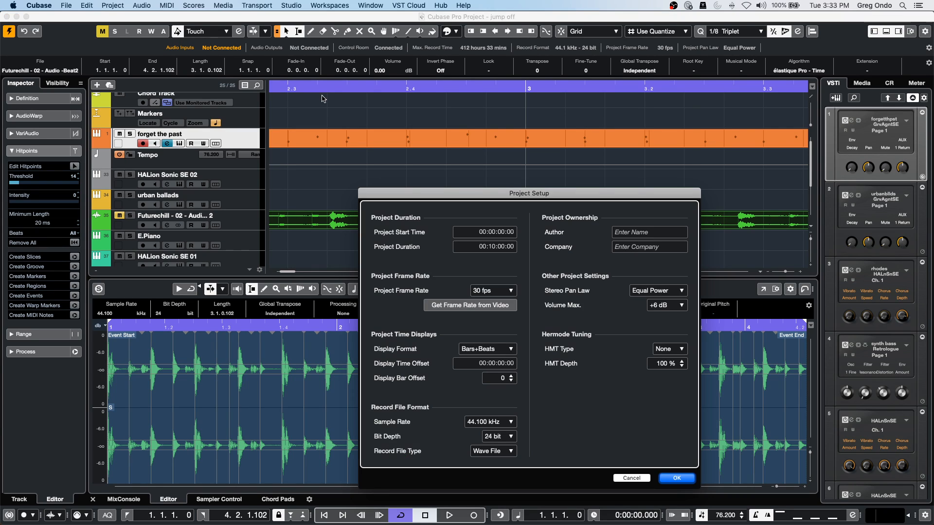
{"action": "left_click", "coordinate": [509, 436]}
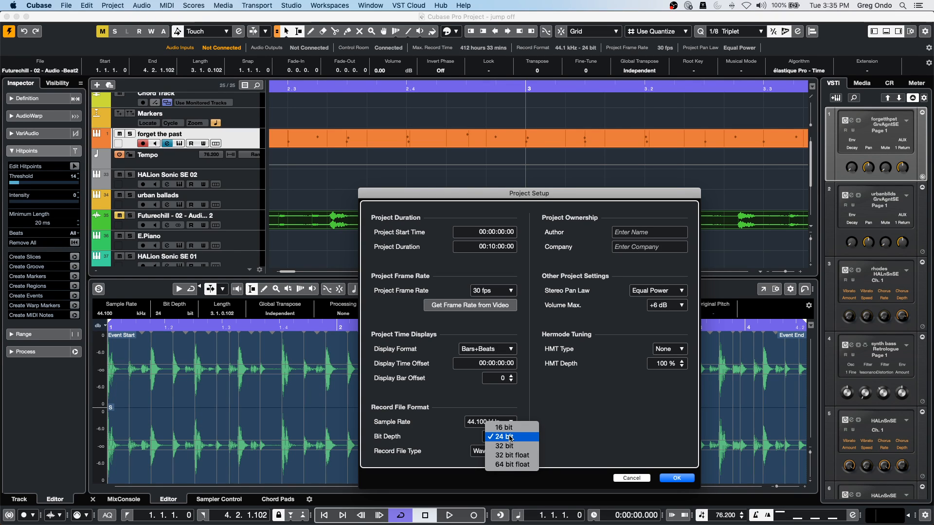
{"action": "left_click", "coordinate": [683, 476]}
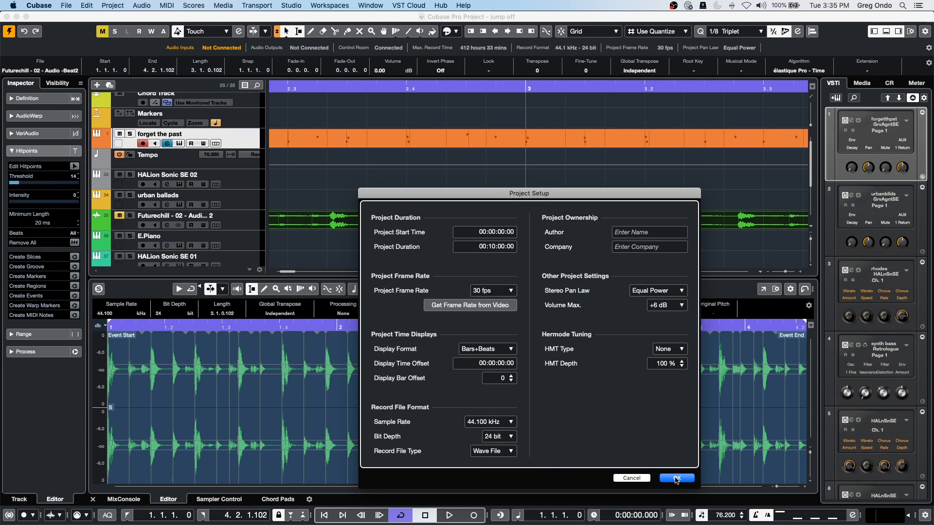
Close the project setup and examine the Processing Precision options of the VST Audio System in Studio Setup, leaving without changes.
{"action": "left_click", "coordinate": [676, 478]}
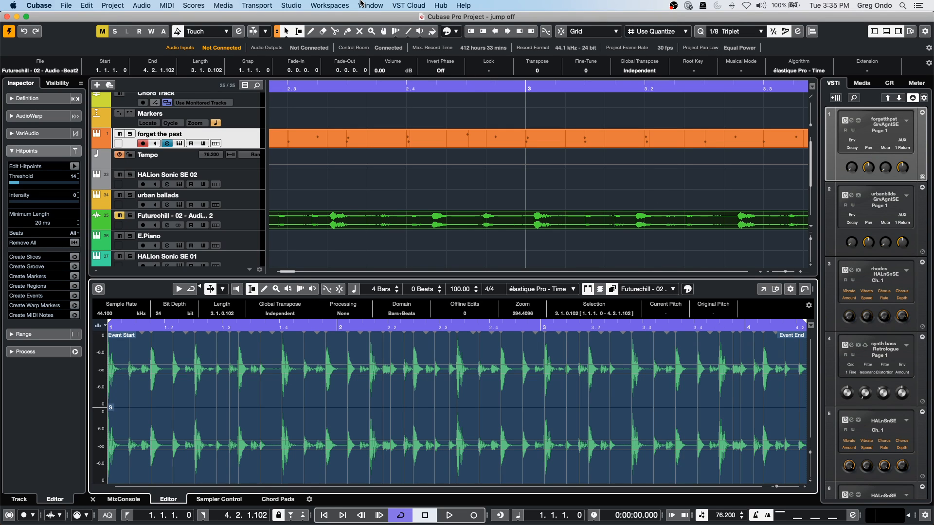
{"action": "left_click", "coordinate": [291, 5]}
{"action": "left_click", "coordinate": [311, 166]}
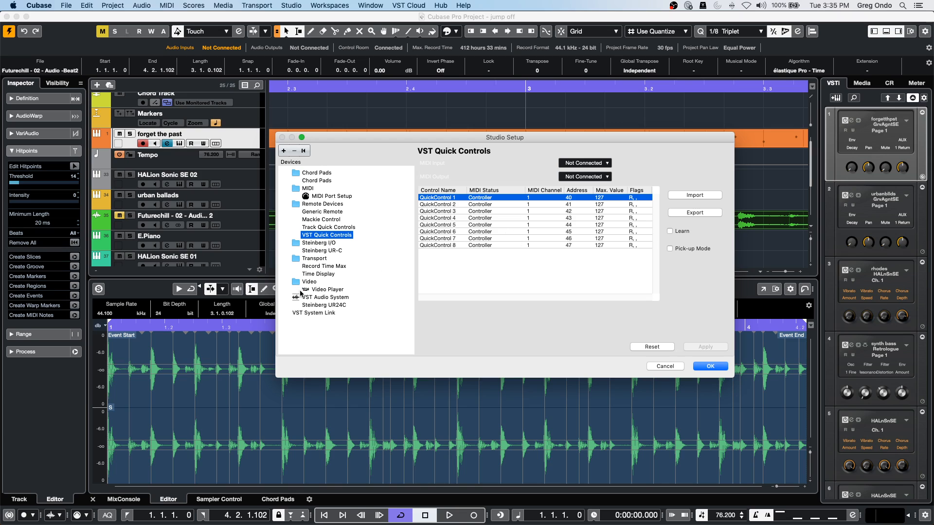
{"action": "left_click", "coordinate": [342, 305]}
{"action": "left_click", "coordinate": [342, 298]}
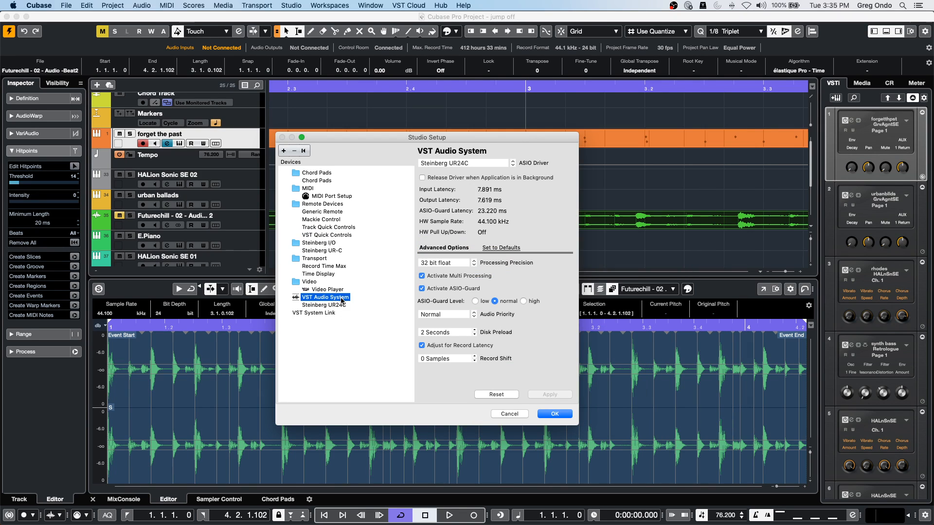
{"action": "left_click", "coordinate": [460, 263]}
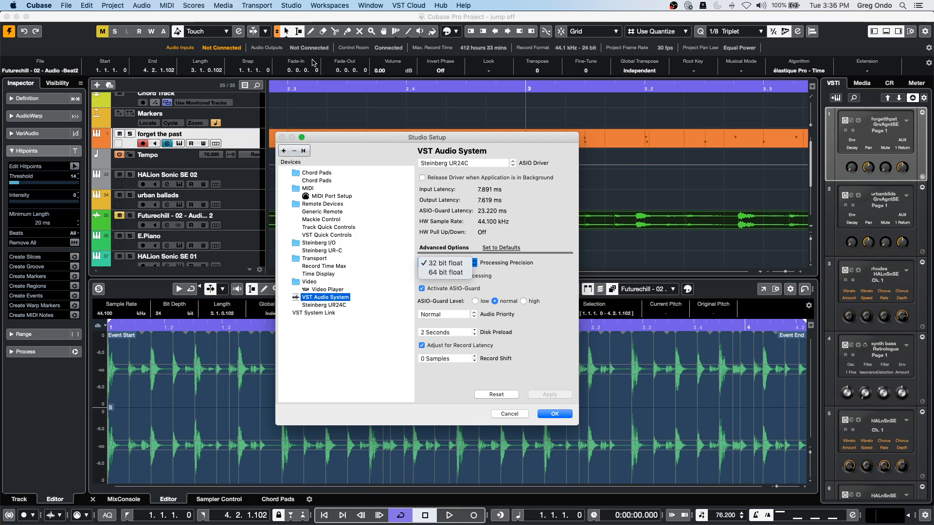
{"action": "left_click", "coordinate": [509, 413]}
{"action": "left_click", "coordinate": [509, 413]}
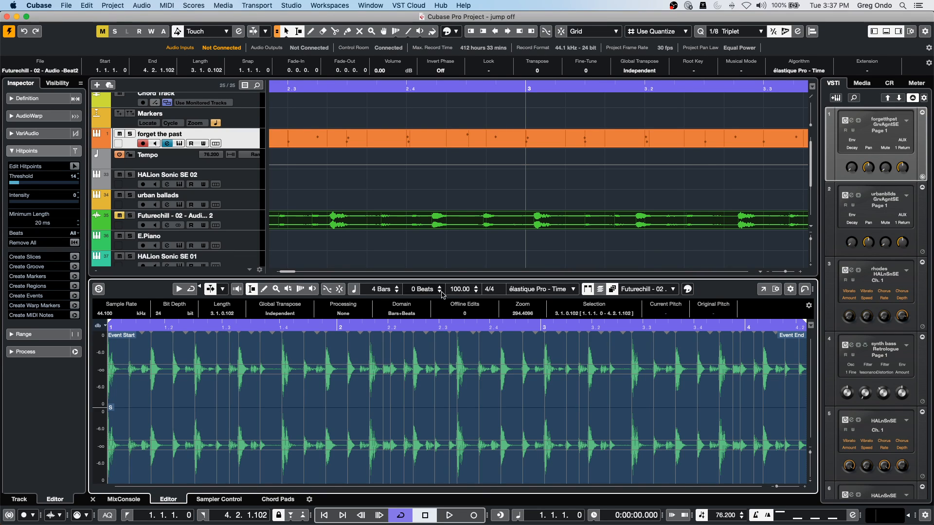
Open Audio Connections and examine the input and output bus assignments.
{"action": "left_click", "coordinate": [294, 3]}
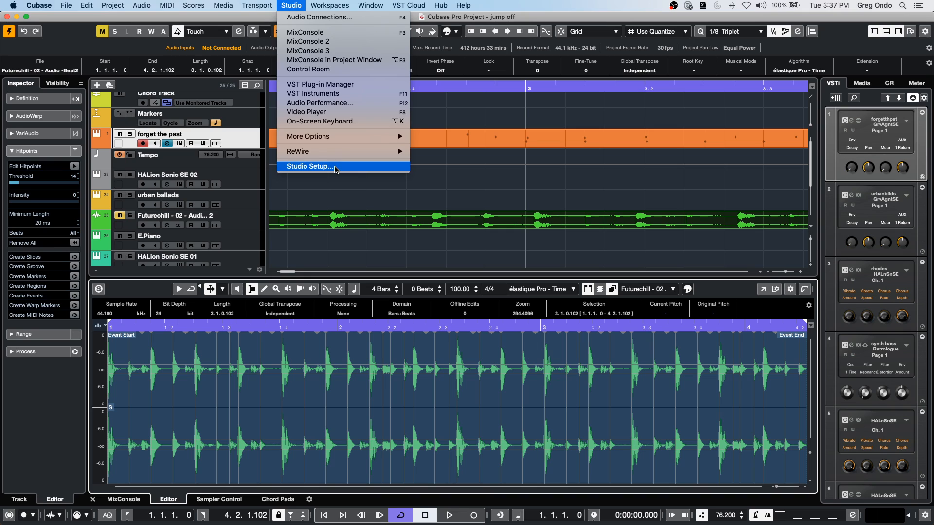
{"action": "left_click", "coordinate": [307, 17]}
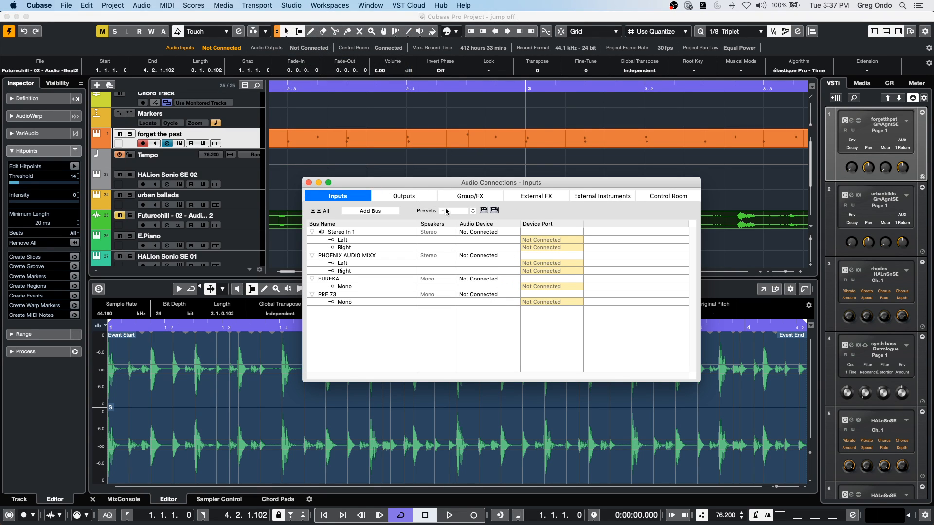
{"action": "left_click", "coordinate": [669, 197]}
{"action": "left_click", "coordinate": [404, 198]}
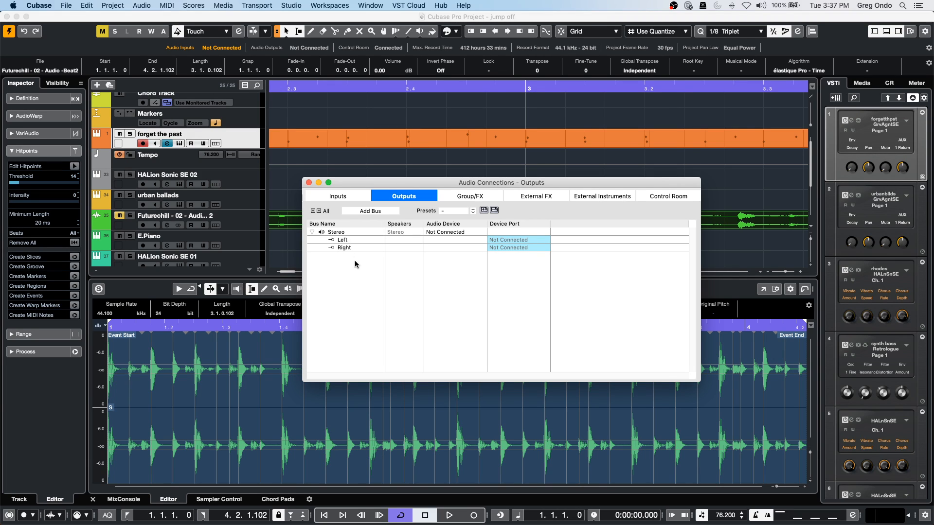
Examine the Control Room channels and their device ports, including the options for adding a monitor, and close Audio Connections.
{"action": "left_click", "coordinate": [674, 197]}
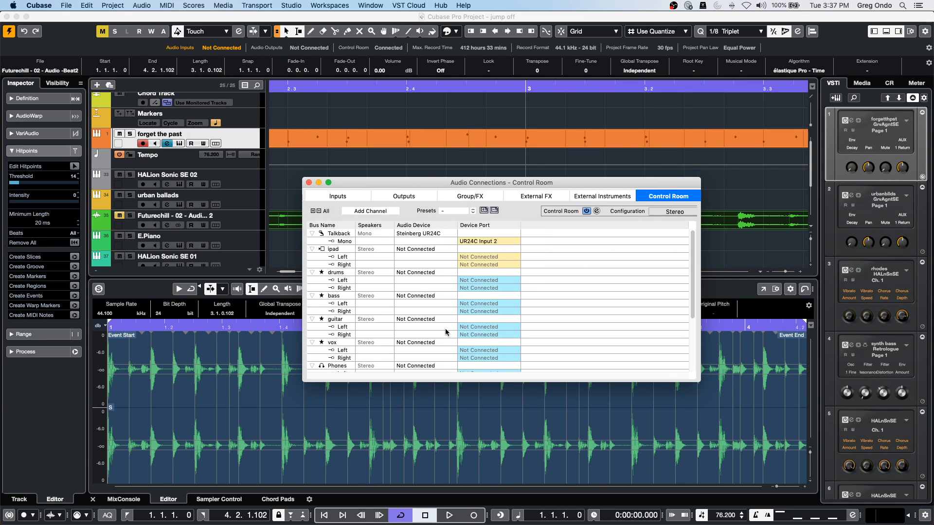
{"action": "right_click", "coordinate": [497, 343]}
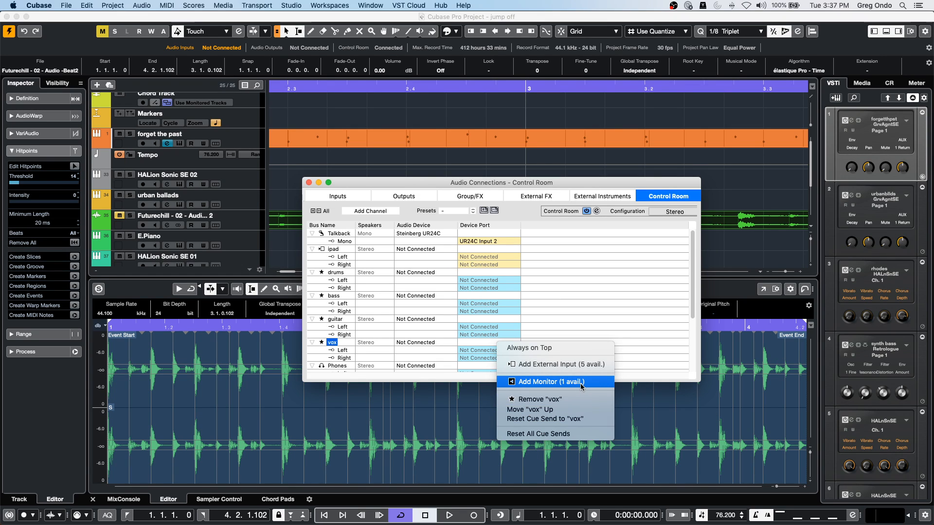
{"action": "left_click", "coordinate": [416, 348]}
{"action": "scroll", "coordinate": [423, 338], "scroll_direction": "down", "scroll_amount": 3}
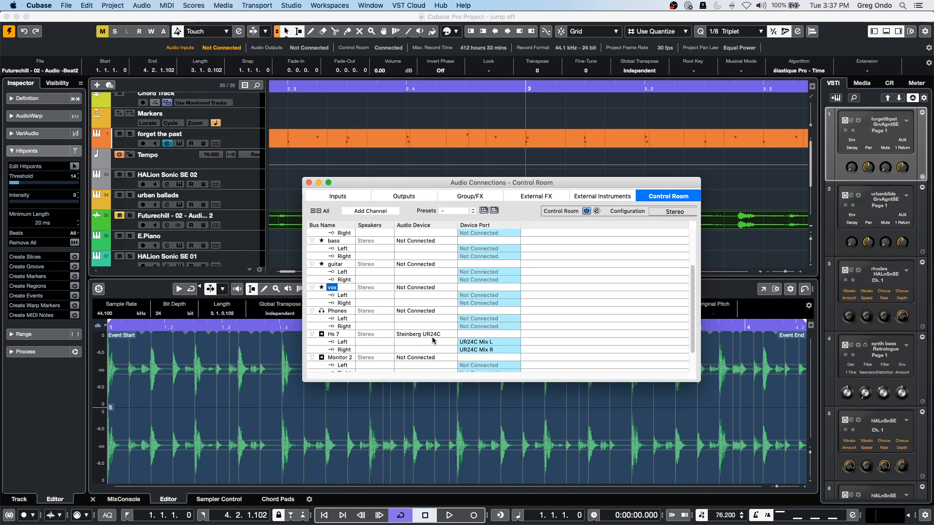
{"action": "left_click", "coordinate": [308, 183]}
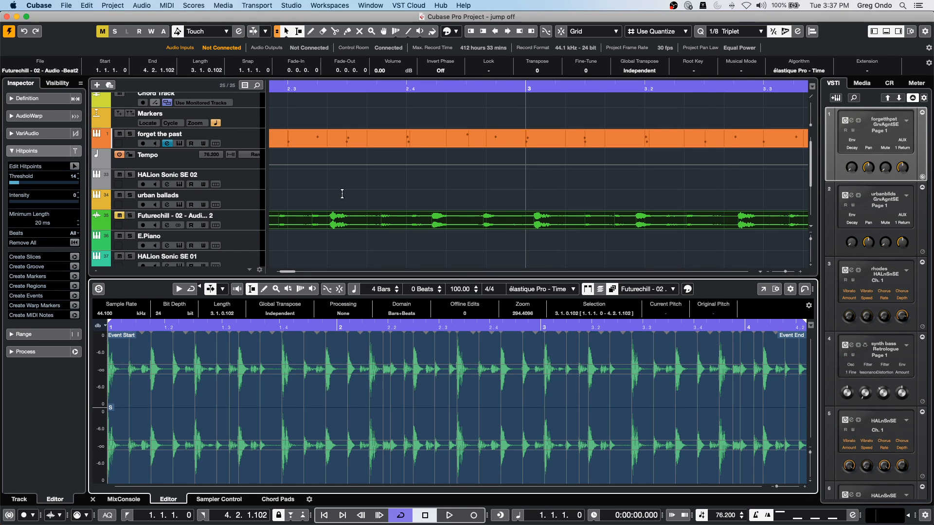
Open the recent project beatles stones t.cpr and mute its Beatles or Stones mix audio track.
{"action": "left_click", "coordinate": [67, 6]}
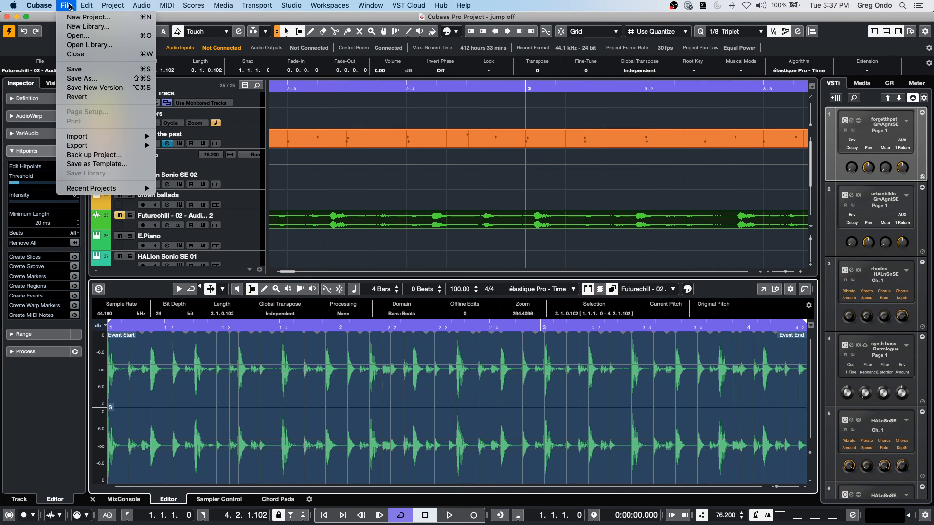
{"action": "mouse_move", "coordinate": [131, 188]}
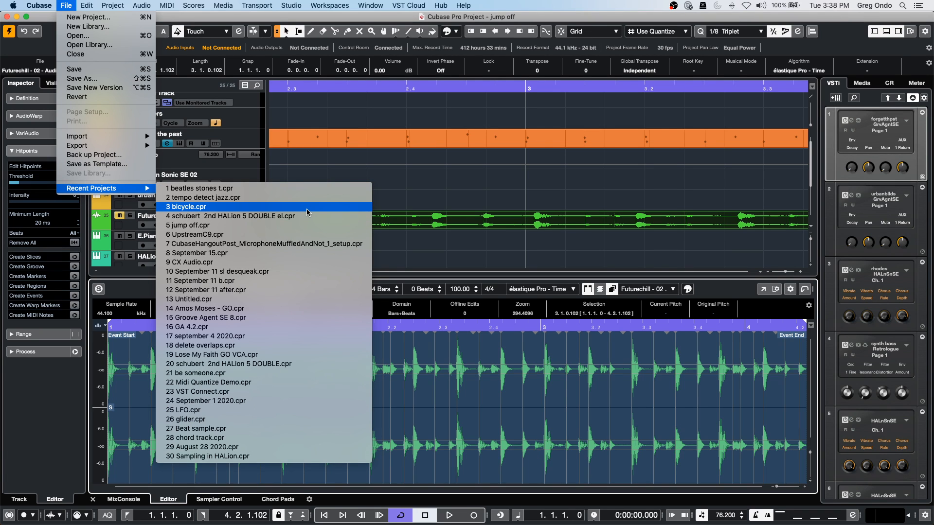
{"action": "left_click", "coordinate": [302, 188]}
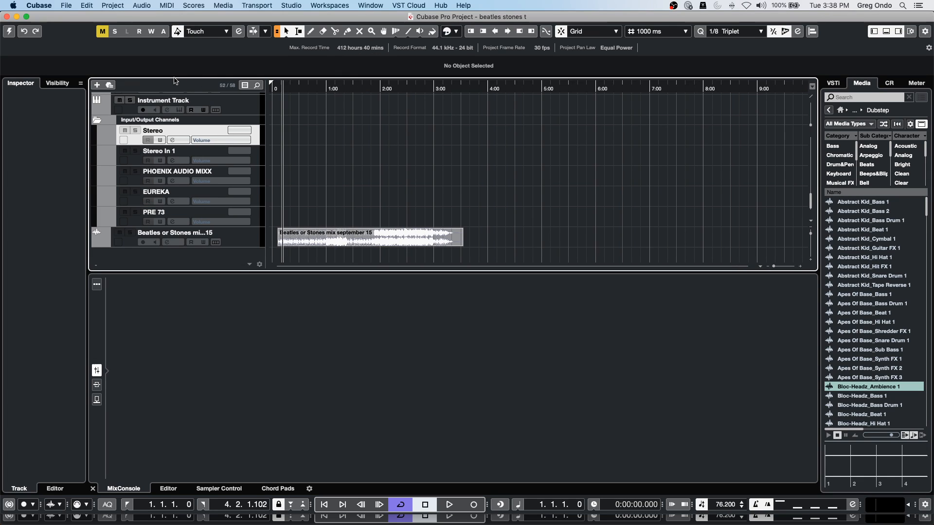
{"action": "left_click", "coordinate": [117, 238]}
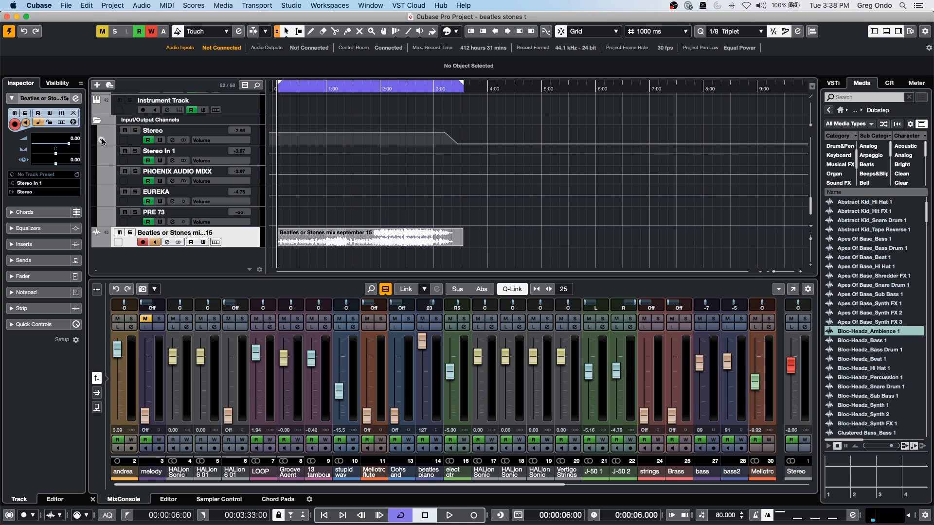
{"action": "left_click", "coordinate": [120, 233]}
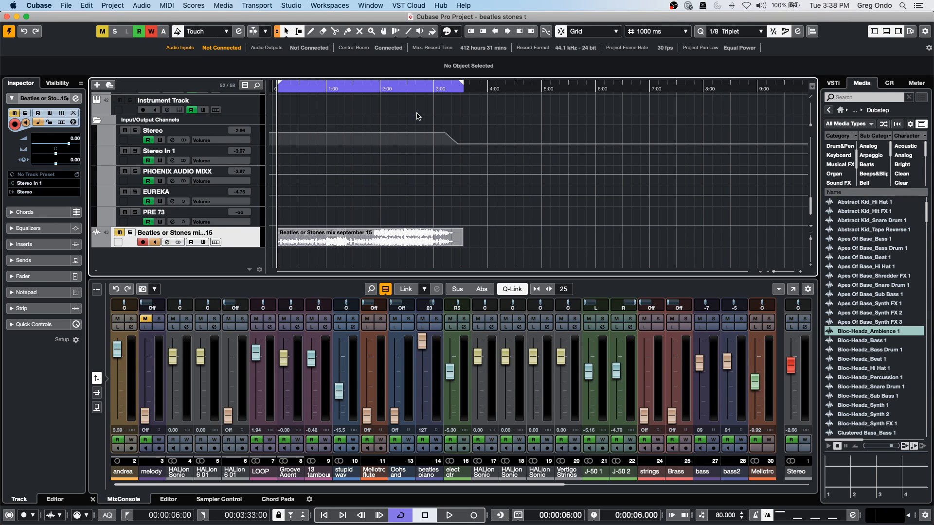
Zoom in on the song's opening section and start playback near the intro.
{"action": "scroll", "coordinate": [322, 124], "scroll_direction": "up", "scroll_amount": 15}
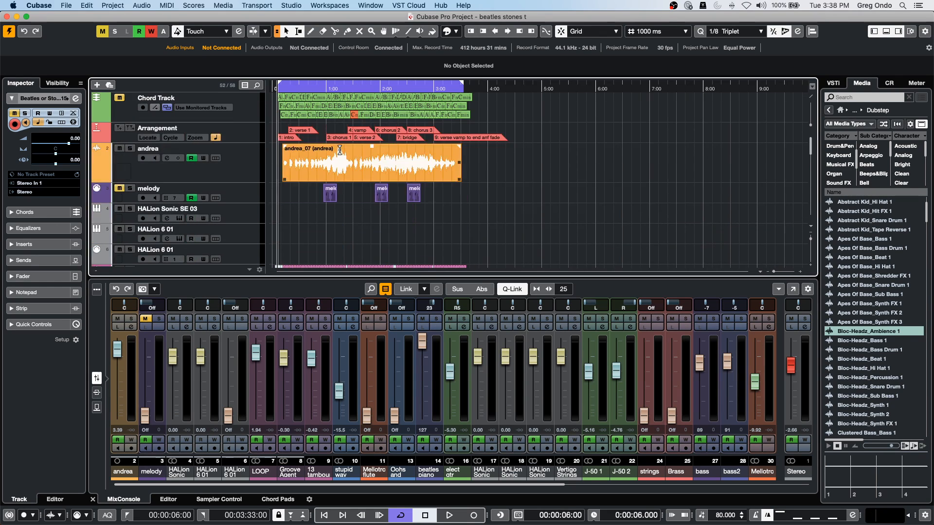
{"action": "left_click_drag", "start_coordinate": [284, 85], "coordinate": [287, 151]}
{"action": "key", "text": "space"}
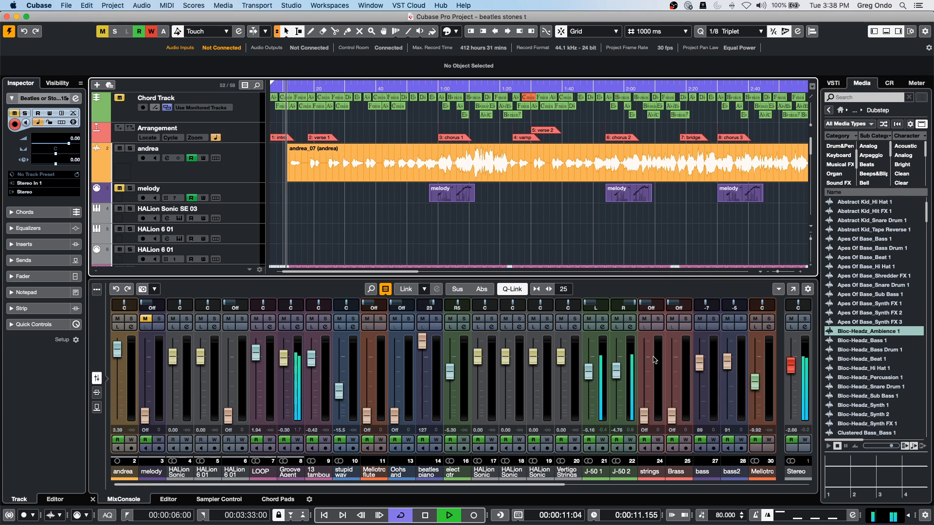
Lower the Stereo output fader to about -25.3 dB during playback and return it to -2.66 dB.
{"action": "mouse_move", "coordinate": [796, 366]}
{"action": "left_mouse_down"}
{"action": "mouse_move", "coordinate": [797, 419]}
{"action": "mouse_move", "coordinate": [802, 355]}
{"action": "left_mouse_up"}
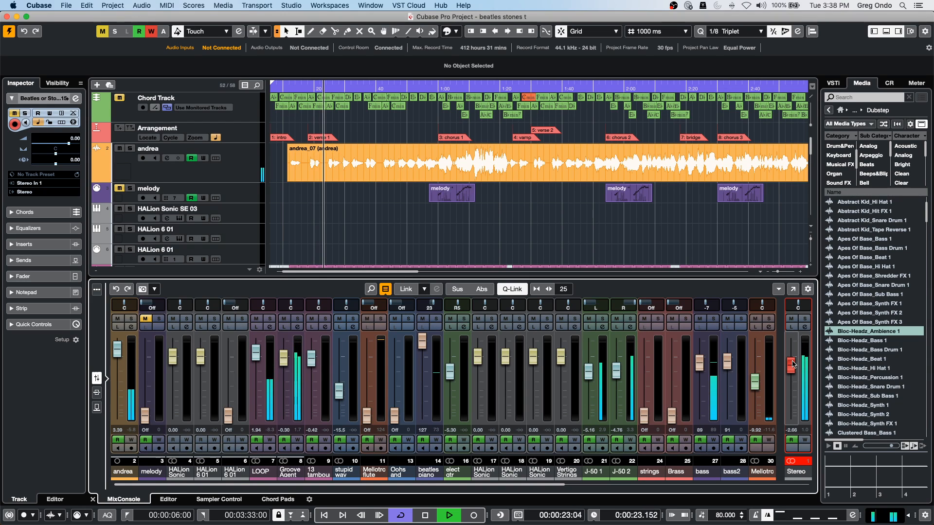
{"action": "left_click_drag", "start_coordinate": [792, 364], "coordinate": [791, 406]}
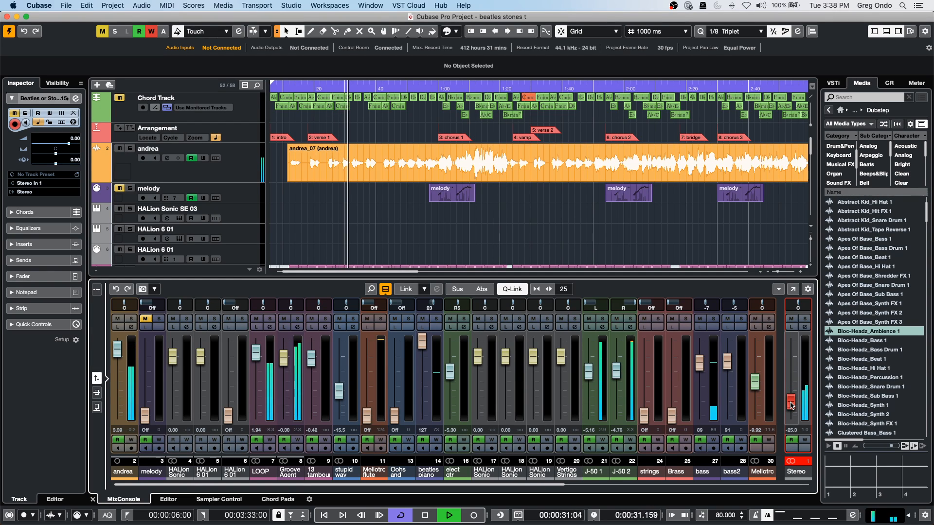
{"action": "left_click_drag", "start_coordinate": [791, 404], "coordinate": [791, 366]}
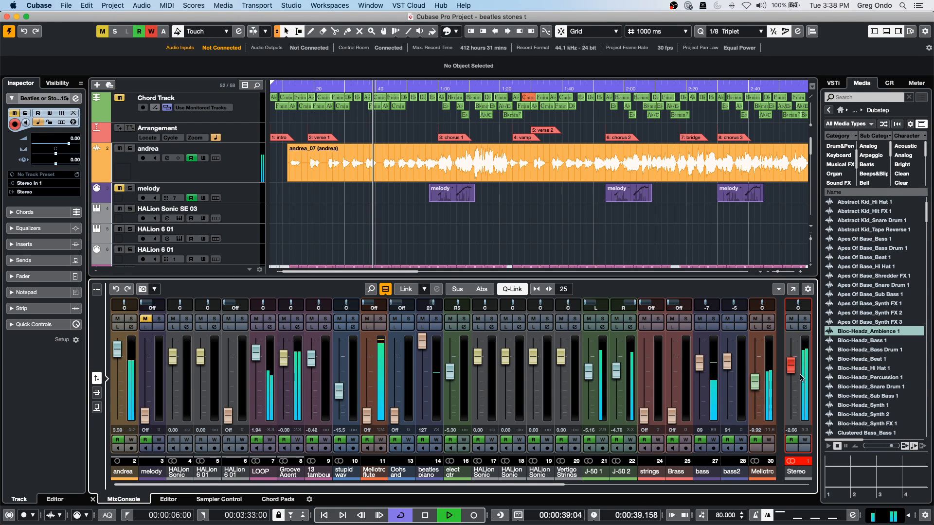
Show the Control Room, turn its Main level all the way down, and raise it to 1.88.
{"action": "left_click", "coordinate": [889, 83]}
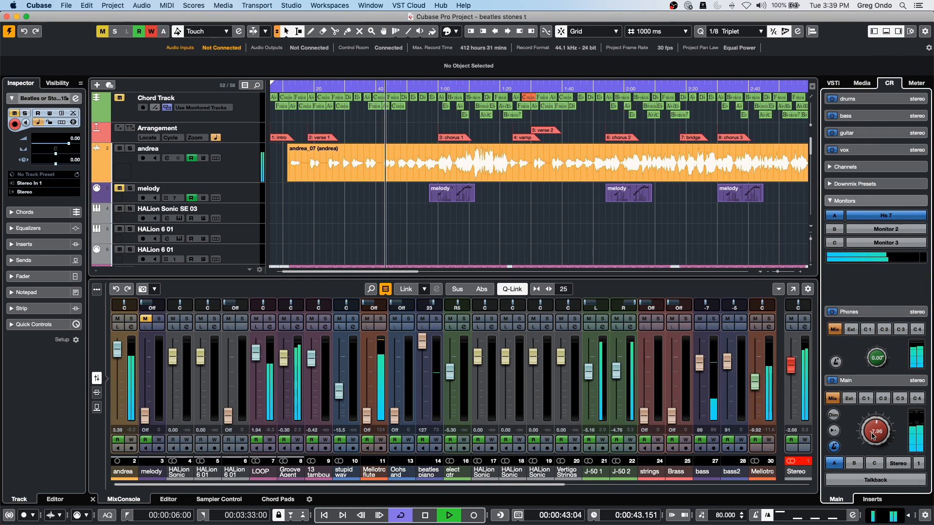
{"action": "left_click_drag", "start_coordinate": [875, 430], "coordinate": [875, 482]}
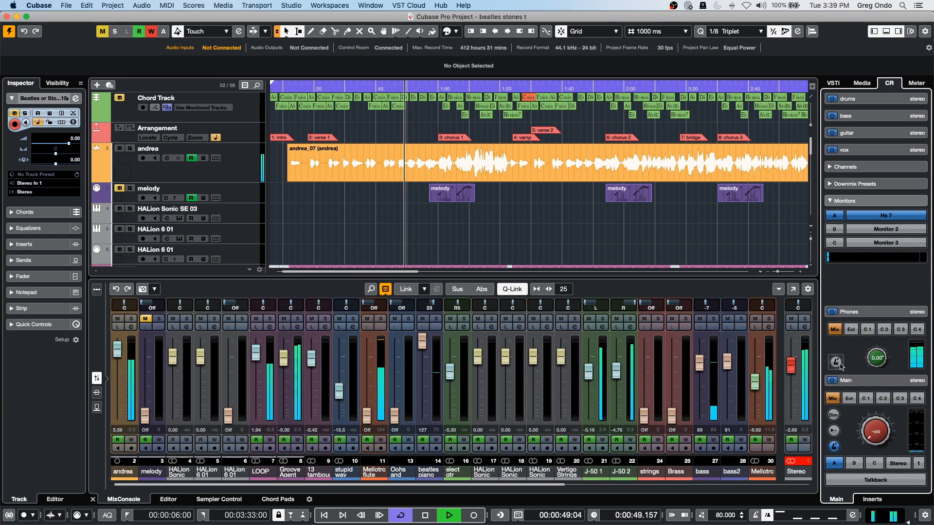
{"action": "left_click_drag", "start_coordinate": [875, 442], "coordinate": [883, 407]}
Switch the Control Room's Main source to C 2 and Ext, and return it to Mix.
{"action": "left_click", "coordinate": [882, 399]}
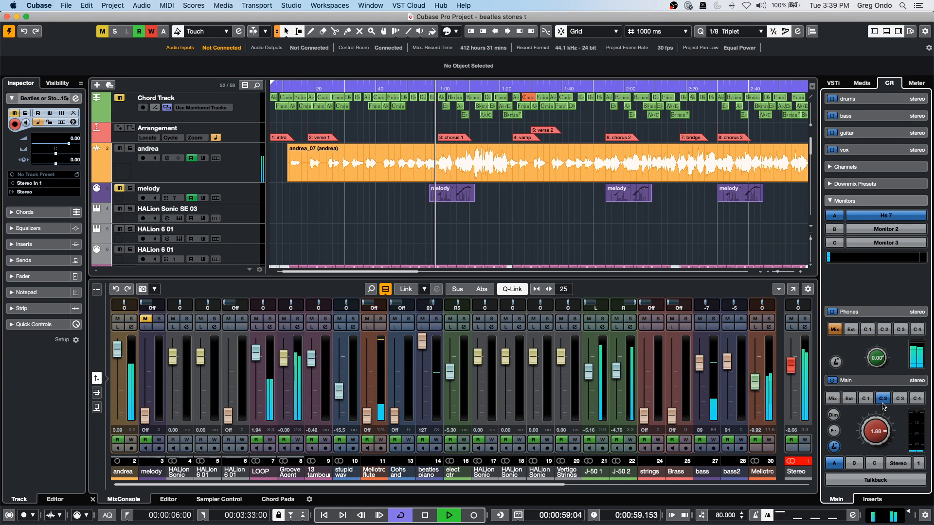
{"action": "left_click", "coordinate": [848, 399]}
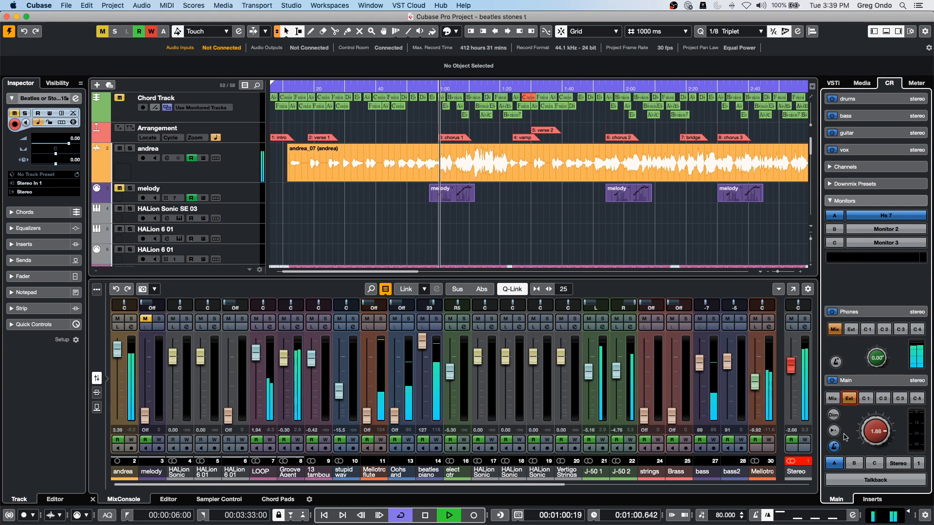
{"action": "left_click", "coordinate": [849, 404]}
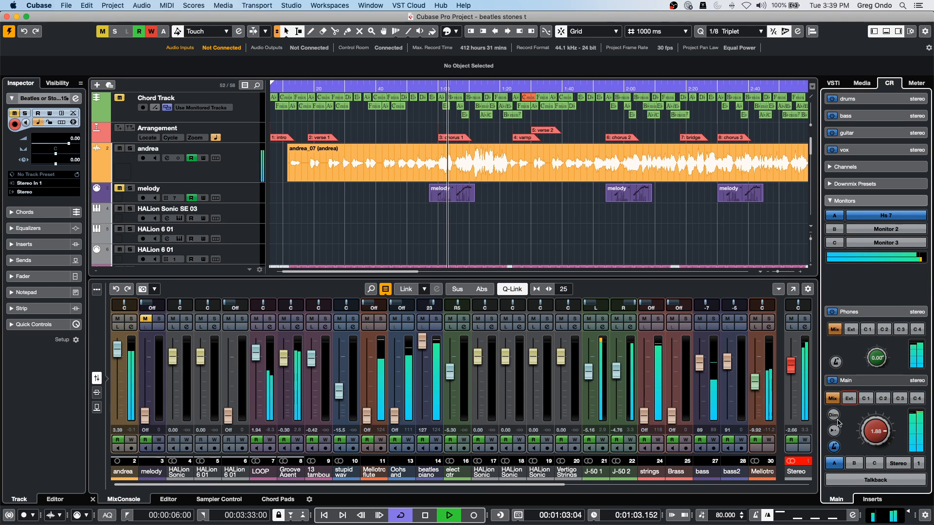
Compare the Control Room's Main output with Dim switched on, off and on again.
{"action": "left_click", "coordinate": [837, 419]}
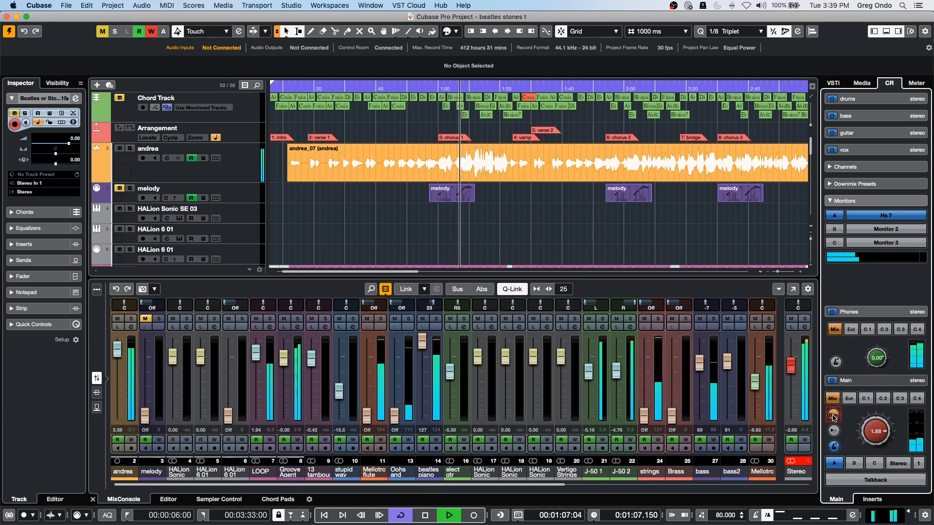
{"action": "left_click", "coordinate": [833, 416]}
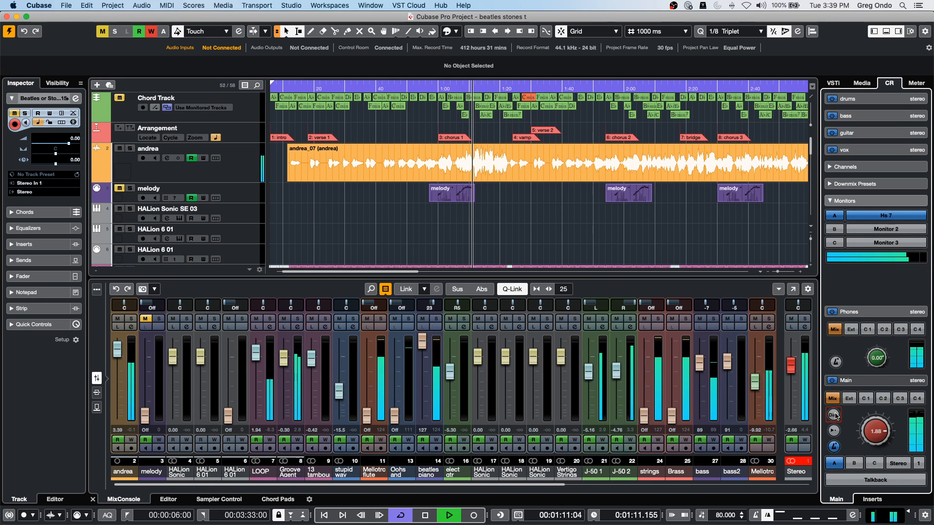
{"action": "left_click", "coordinate": [834, 416]}
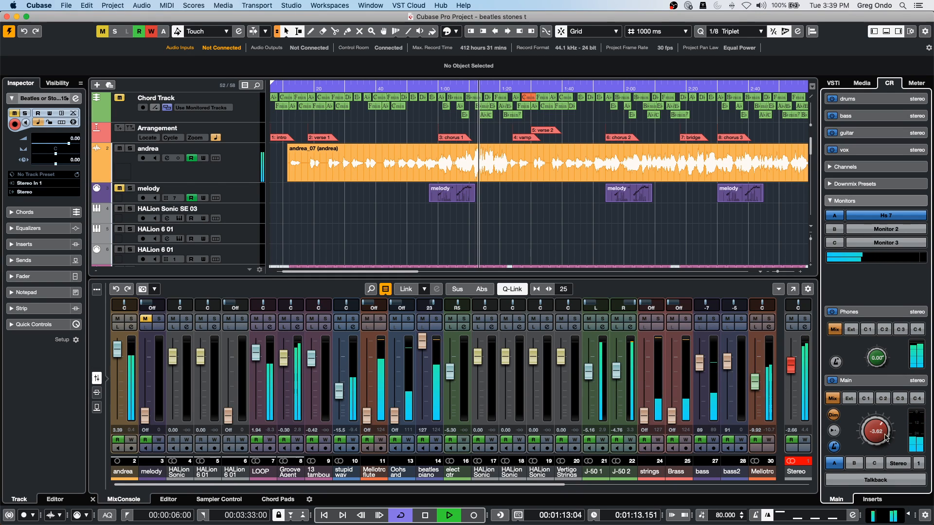
Try the Main channel's reference level against manually lowered levels, recall the 0.04 reference level, and stop playback.
{"action": "left_click", "coordinate": [833, 431]}
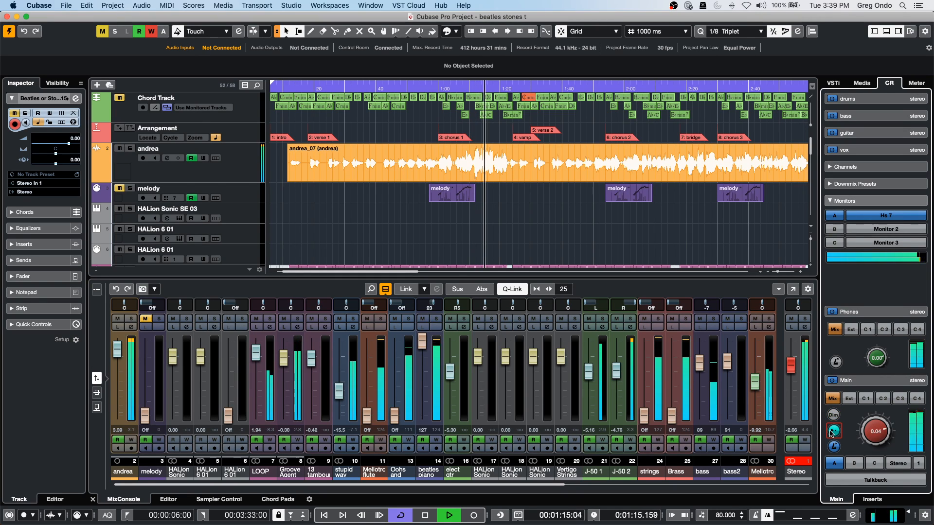
{"action": "left_click", "coordinate": [833, 431]}
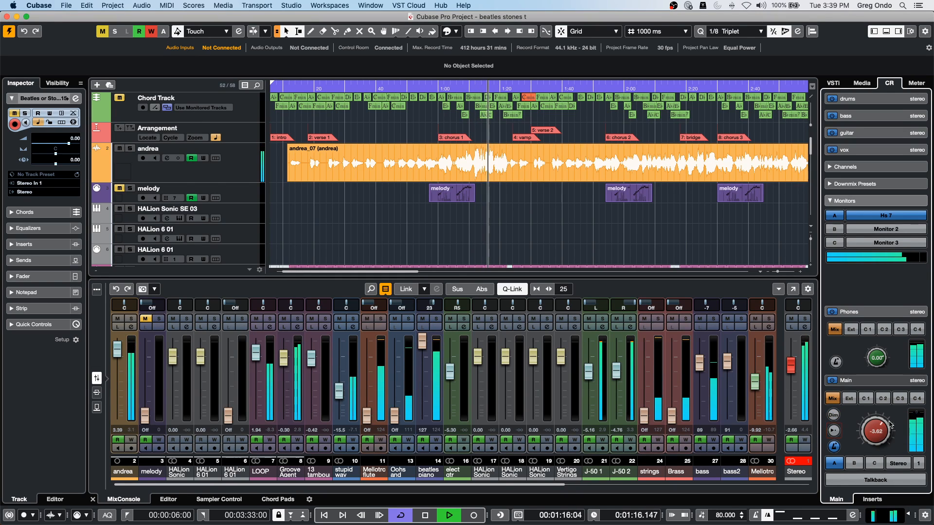
{"action": "left_click_drag", "start_coordinate": [876, 431], "coordinate": [875, 462]}
{"action": "left_click", "coordinate": [834, 431]}
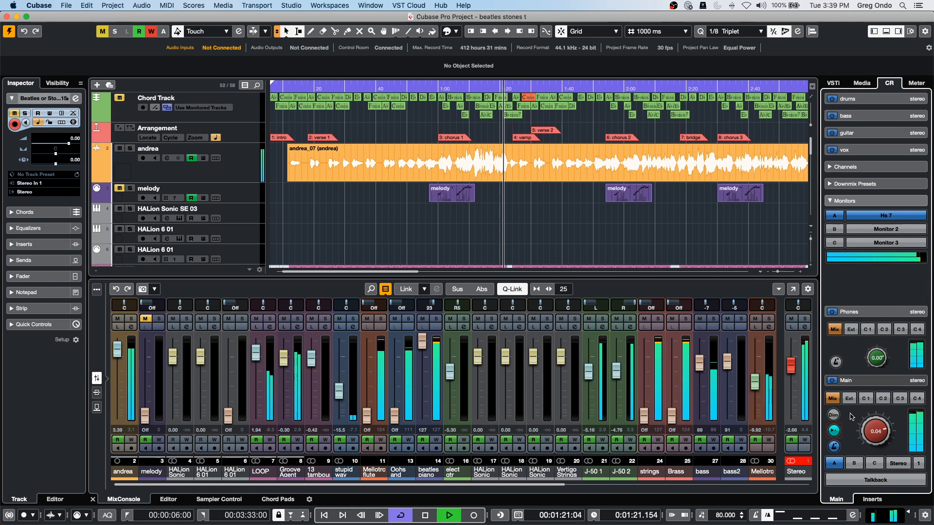
{"action": "key", "text": "space"}
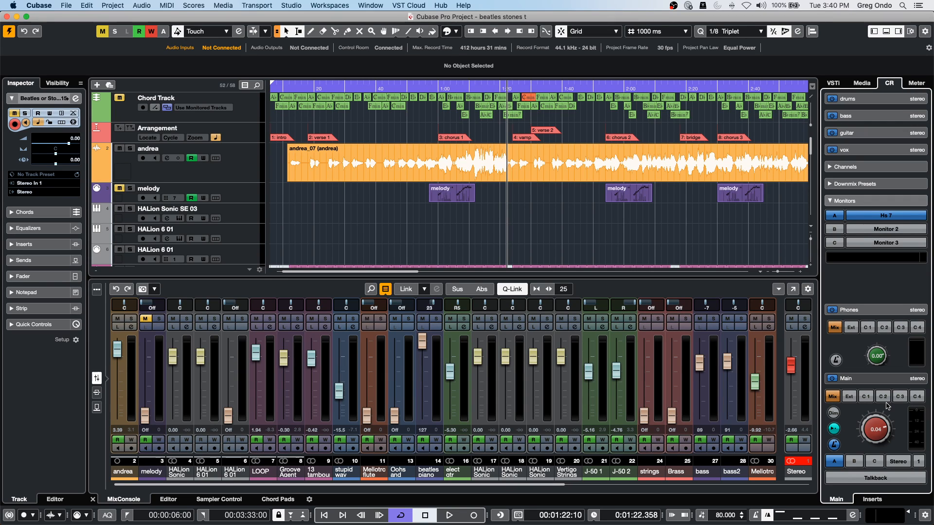
{"action": "left_click", "coordinate": [344, 5]}
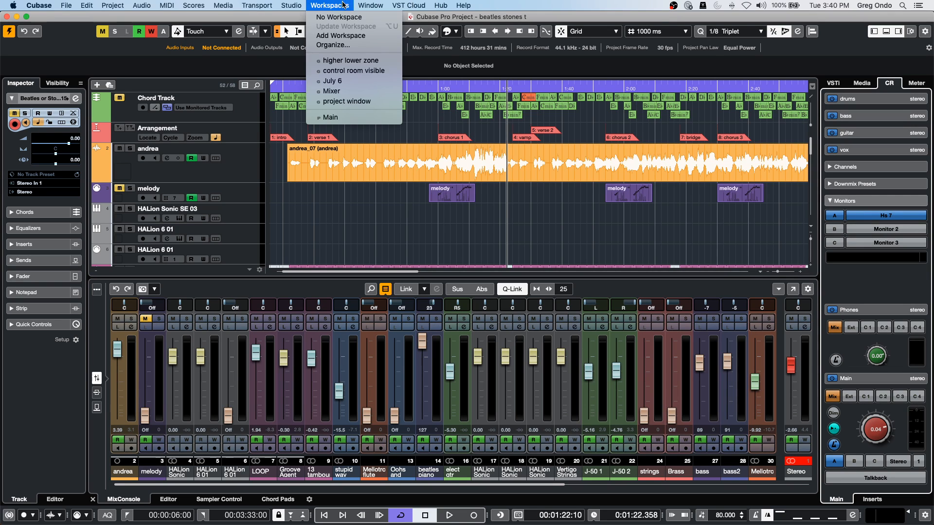
{"action": "left_click", "coordinate": [910, 361]}
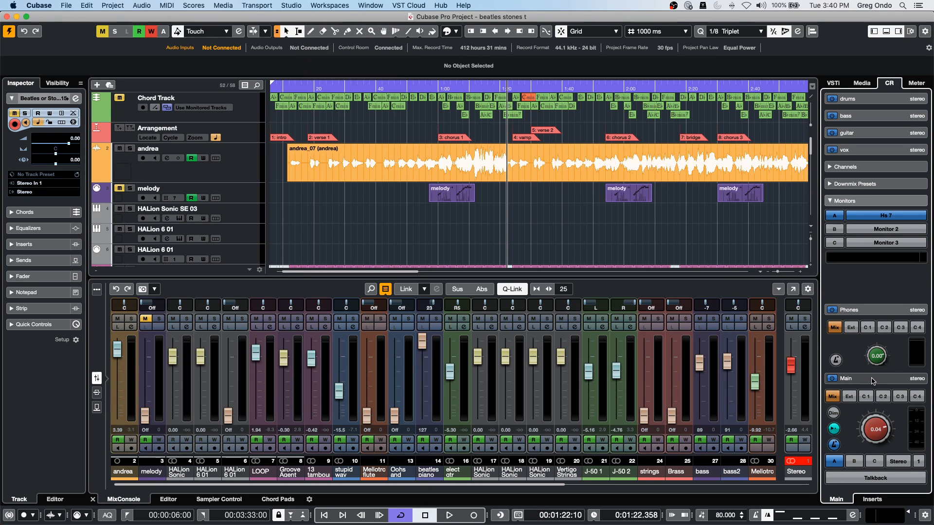
Start playback, switch the Control Room's Main source through the C cues and Ext, and return it to Mix.
{"action": "key", "text": "space"}
{"action": "left_click", "coordinate": [867, 398]}
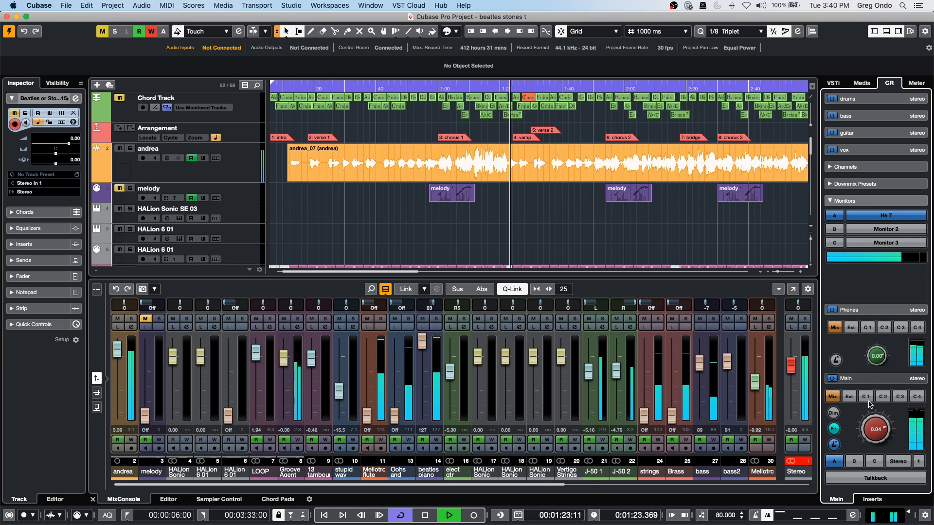
{"action": "left_click", "coordinate": [884, 399]}
{"action": "left_click", "coordinate": [901, 397]}
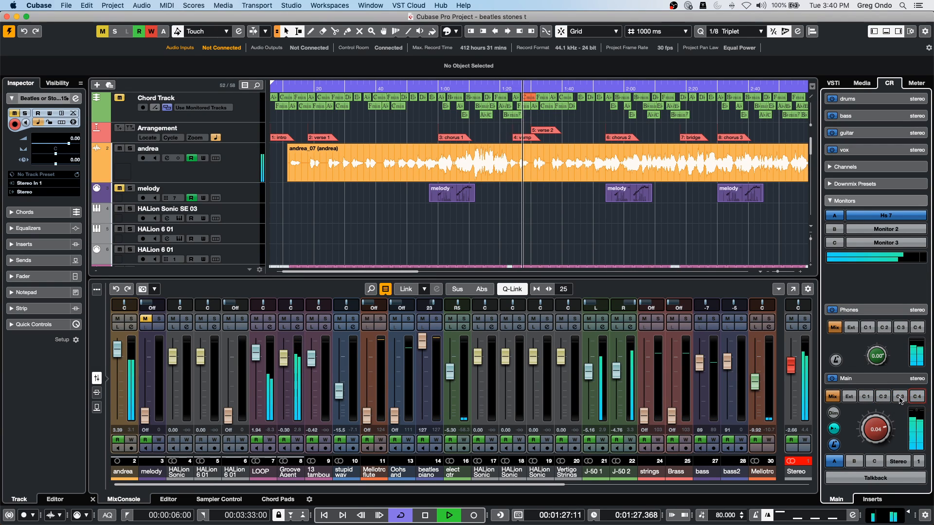
{"action": "left_click", "coordinate": [883, 398]}
{"action": "left_click", "coordinate": [866, 398]}
{"action": "left_click", "coordinate": [849, 397]}
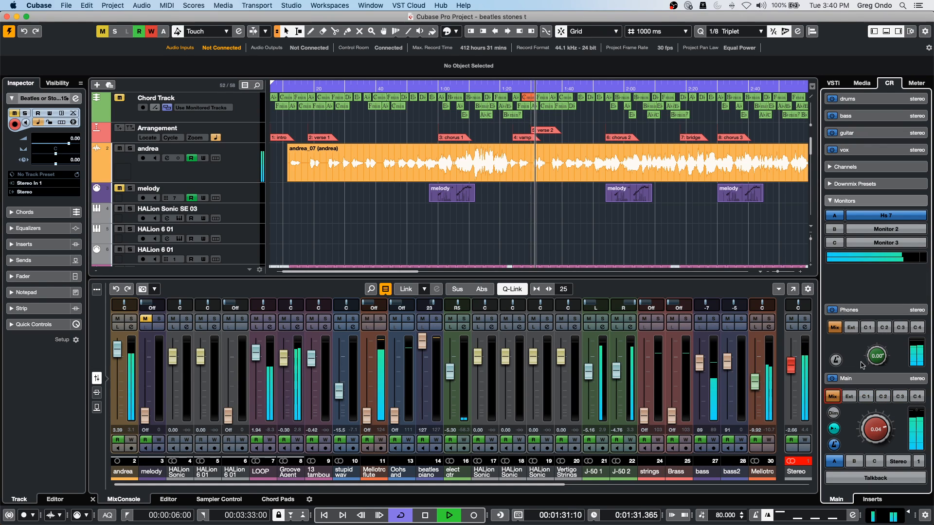
{"action": "left_click", "coordinate": [833, 396]}
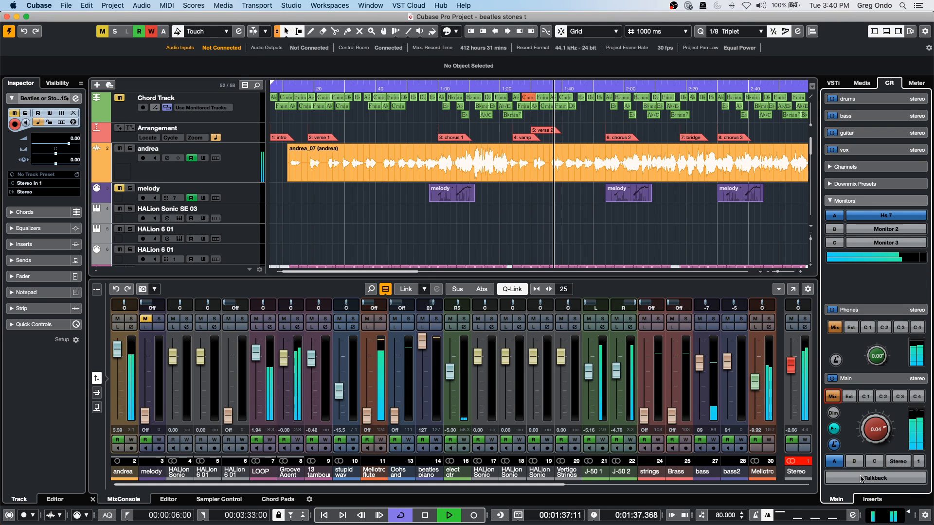
Compare the playback through Monitor 2, Hs 7 and Monitor 3, return to Hs 7, and stop playback.
{"action": "left_click", "coordinate": [890, 227]}
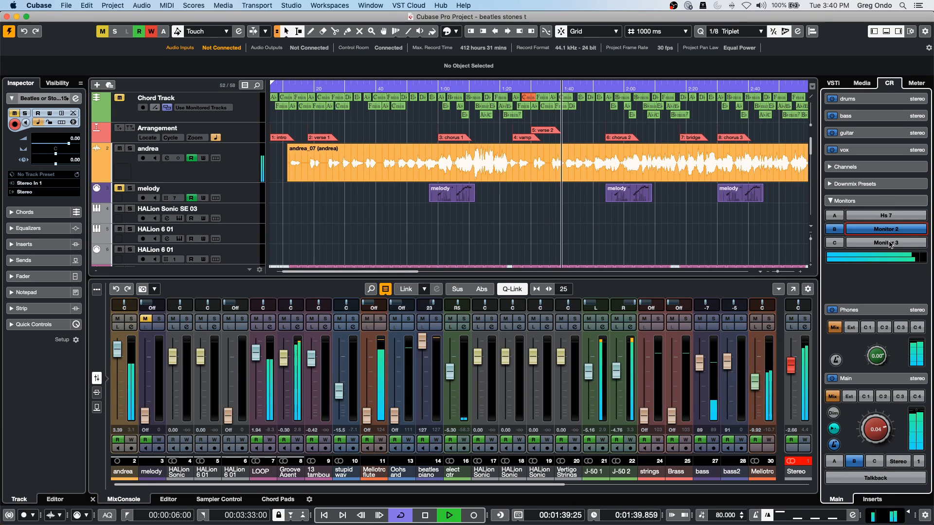
{"action": "left_click", "coordinate": [886, 216]}
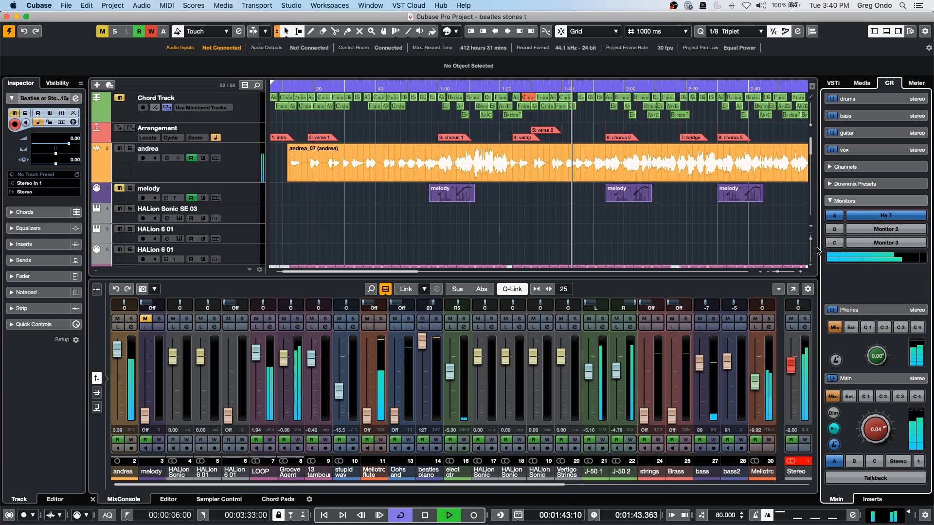
{"action": "left_click", "coordinate": [885, 230]}
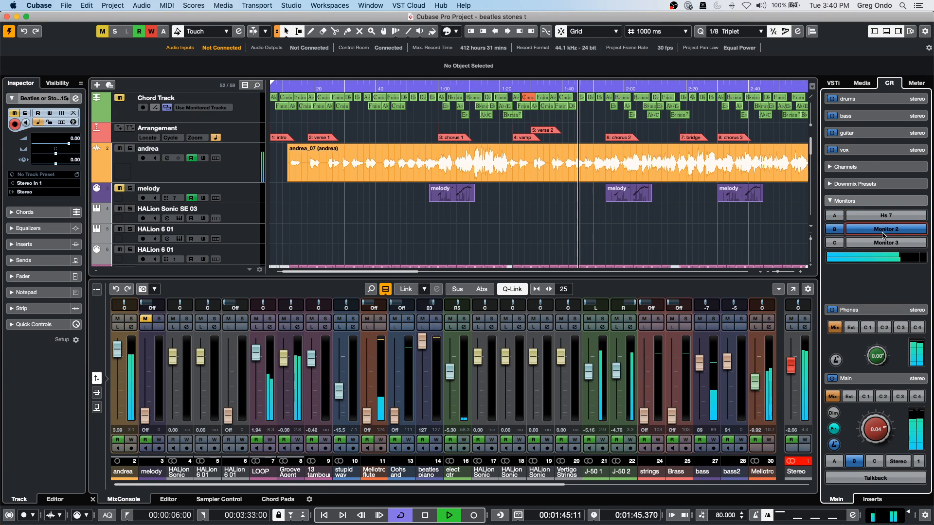
{"action": "left_click", "coordinate": [884, 244]}
{"action": "left_click", "coordinate": [885, 220]}
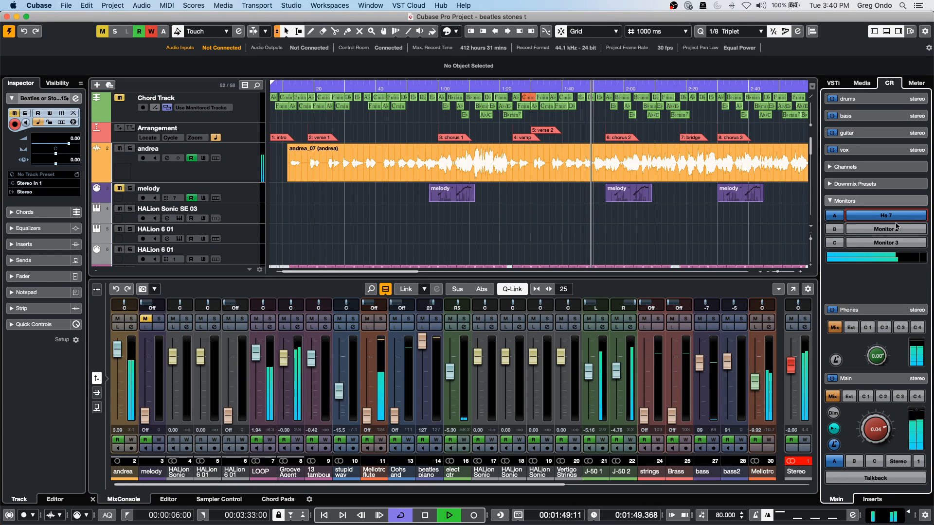
{"action": "key", "text": "space"}
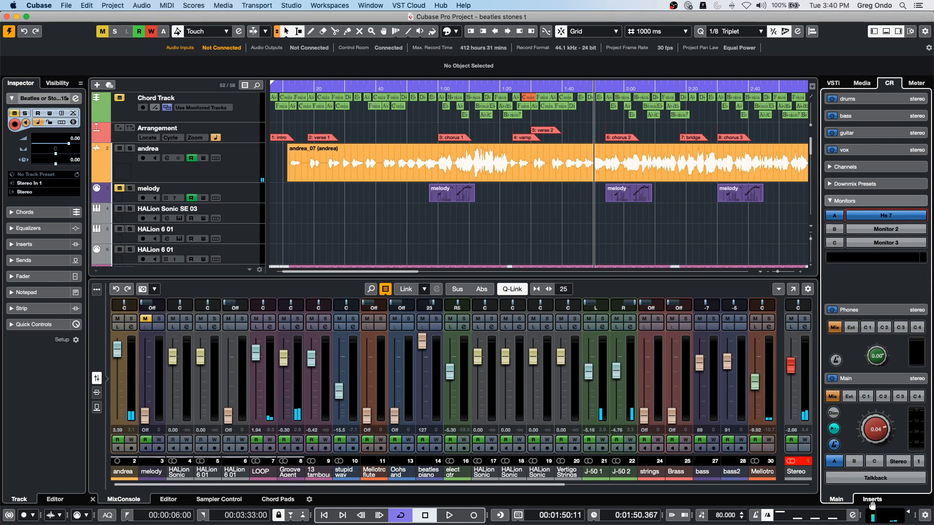
Show the Control Room's insert slots for the Main and Phones channels, and expand those of the Monitors.
{"action": "left_click", "coordinate": [873, 501]}
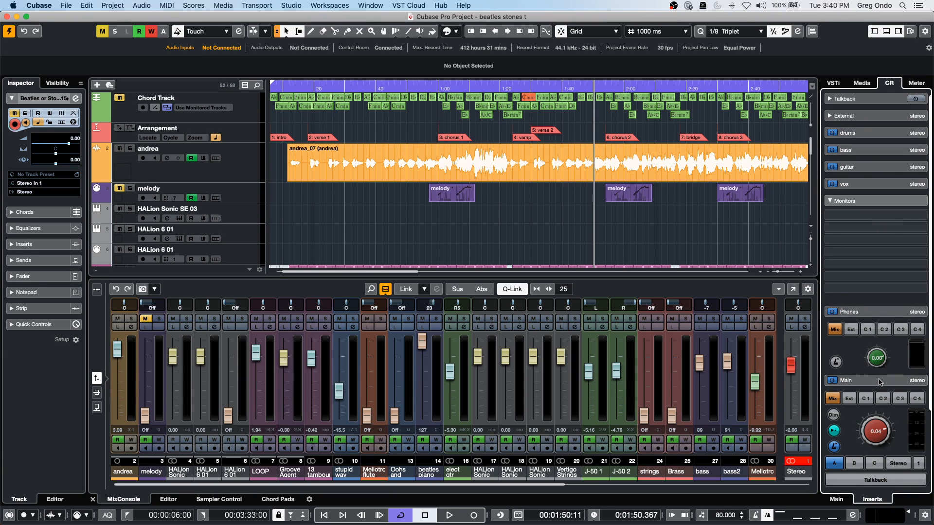
{"action": "scroll", "coordinate": [879, 383], "scroll_direction": "down", "scroll_amount": 4}
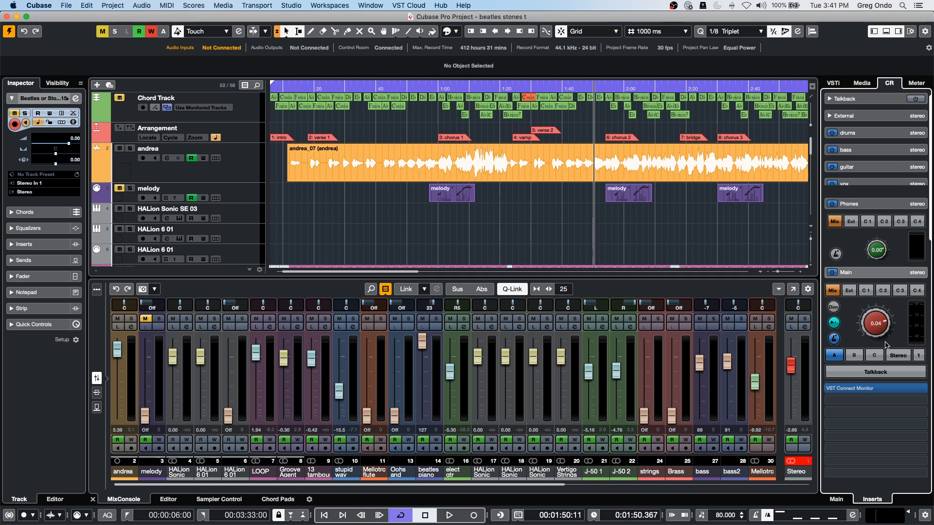
{"action": "scroll", "coordinate": [873, 201], "scroll_direction": "up", "scroll_amount": 4}
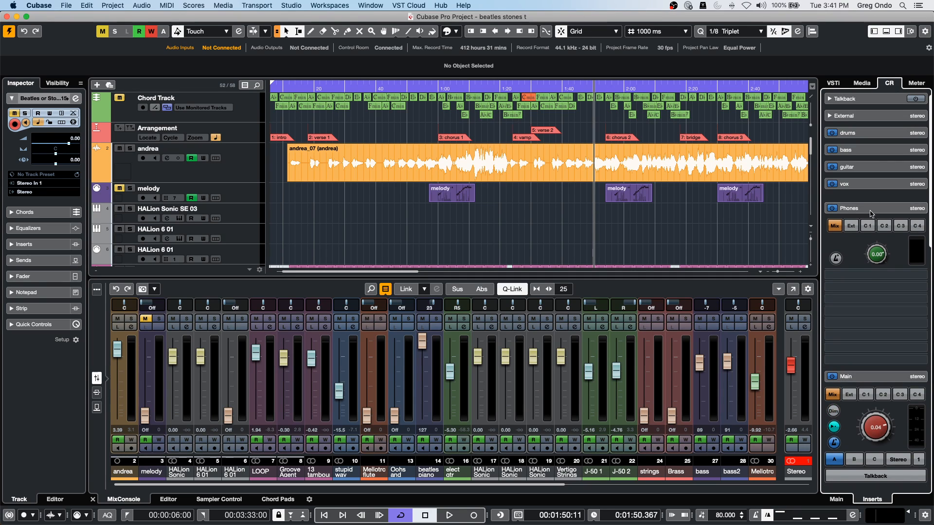
{"action": "left_click", "coordinate": [872, 201]}
{"action": "left_click_drag", "start_coordinate": [883, 316], "coordinate": [877, 282]}
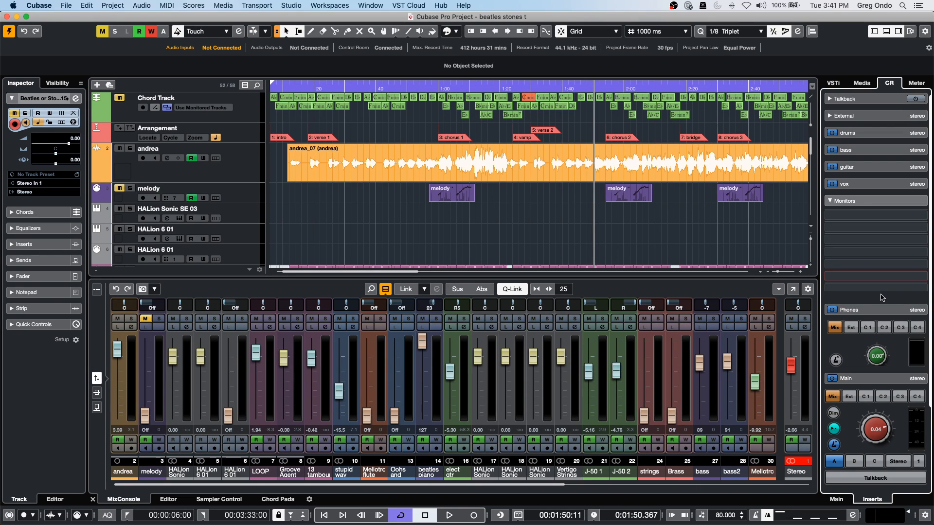
Return to the Control Room's main controls, switch to Monitor 2, and switch back to Hs 7.
{"action": "left_click", "coordinate": [837, 499]}
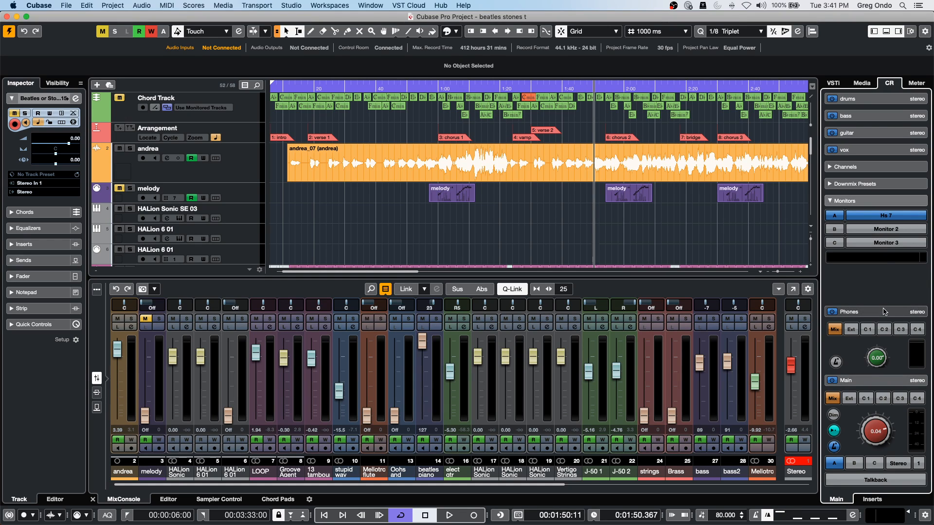
{"action": "left_click", "coordinate": [889, 230]}
{"action": "left_click", "coordinate": [884, 221]}
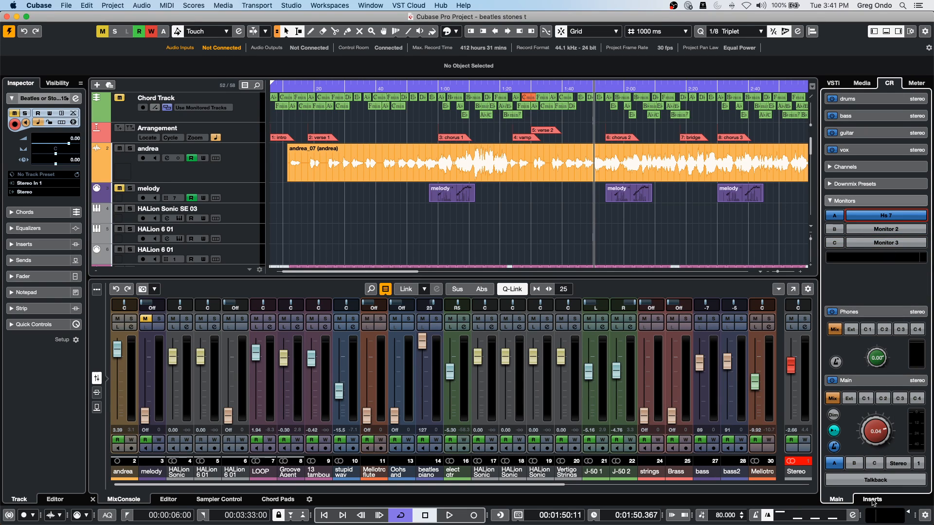
Show the Talkback channel's inserts and input gain, turn Talkback on, collapse its section, and turn Talkback off.
{"action": "left_click", "coordinate": [873, 500]}
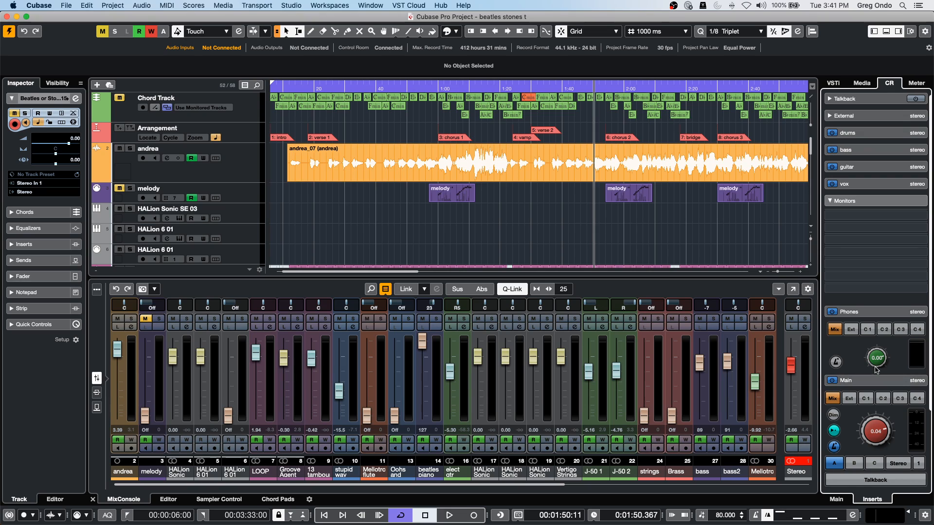
{"action": "left_click", "coordinate": [864, 100]}
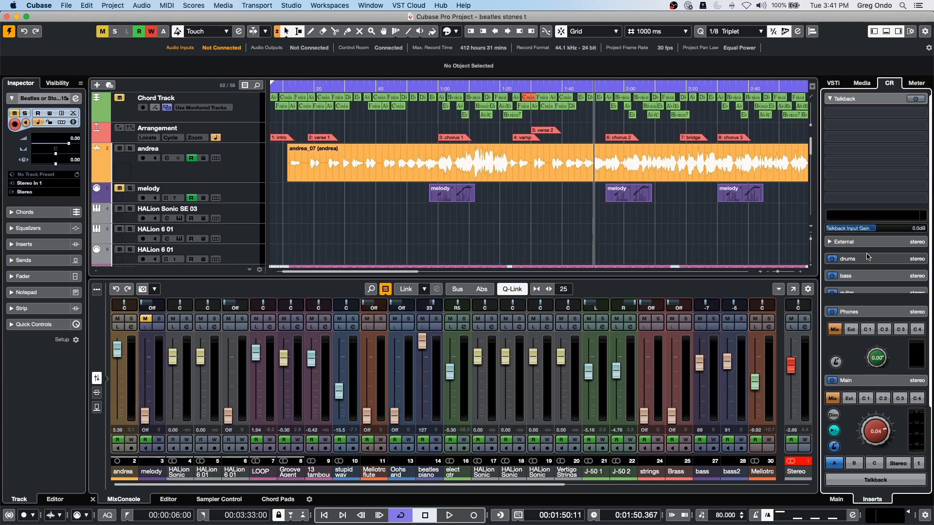
{"action": "left_click", "coordinate": [876, 481]}
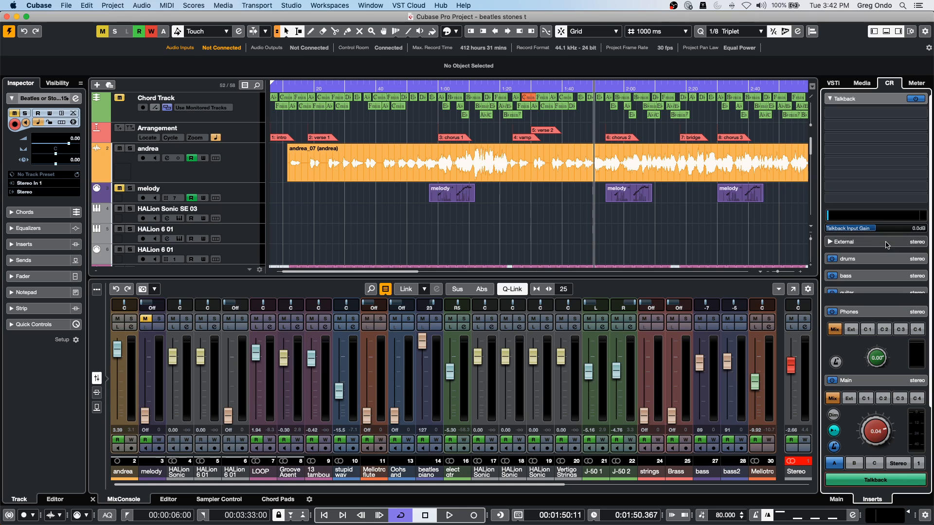
{"action": "left_click", "coordinate": [864, 100]}
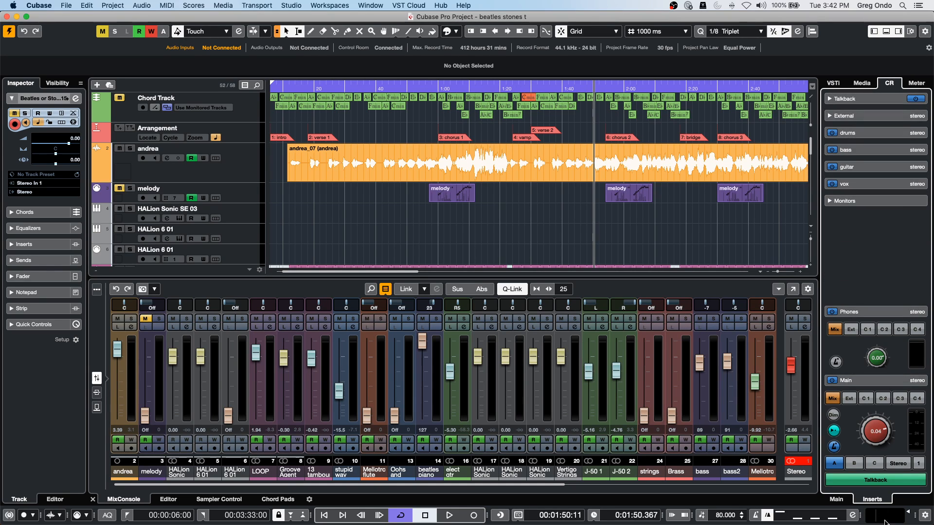
{"action": "left_click", "coordinate": [878, 481]}
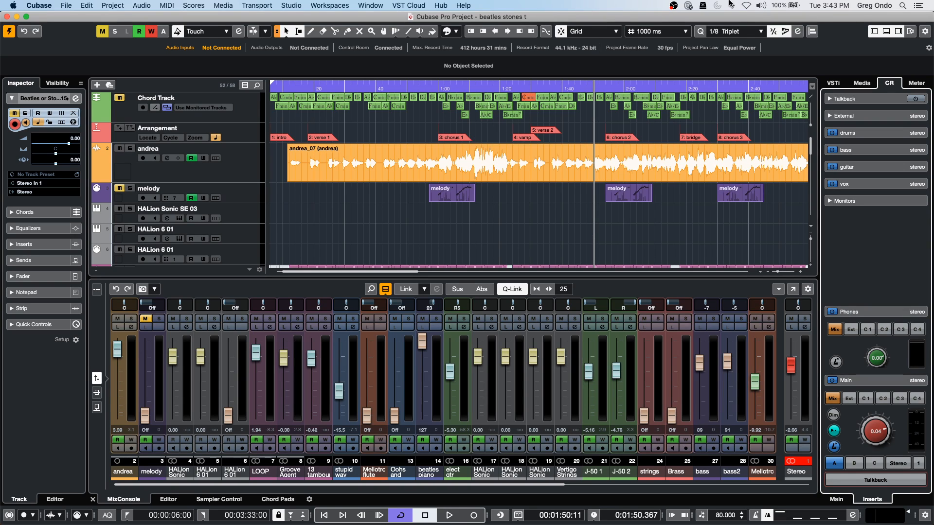
Open and activate the comping-01 project from Documents/Projects/comping C6, dismissing the missing plug-in and missing file dialogs.
{"action": "left_click", "coordinate": [67, 5]}
{"action": "mouse_move", "coordinate": [92, 188]}
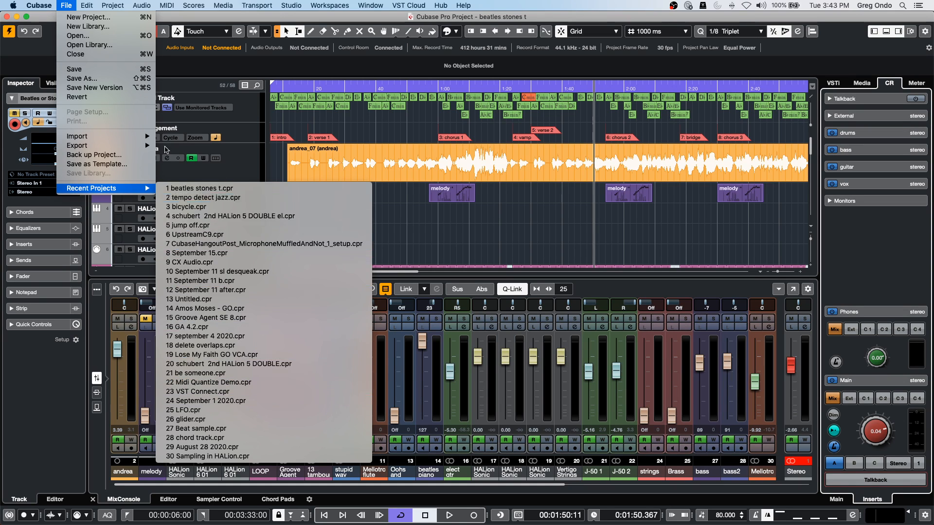
{"action": "left_click", "coordinate": [83, 36]}
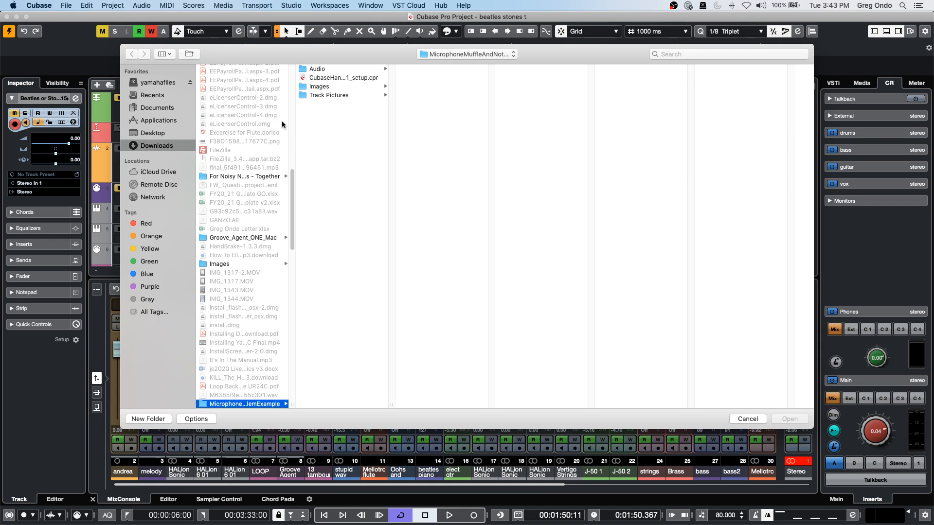
{"action": "left_click", "coordinate": [156, 107]}
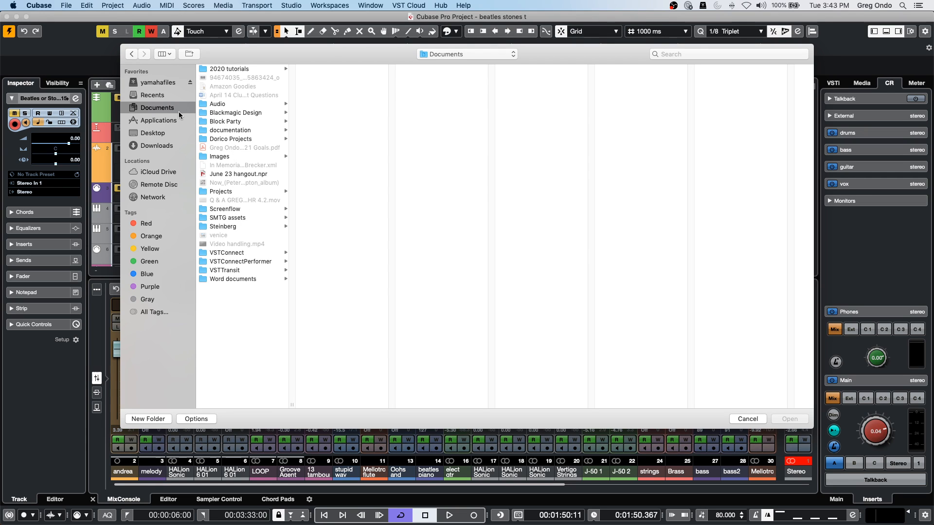
{"action": "left_click", "coordinate": [235, 192]}
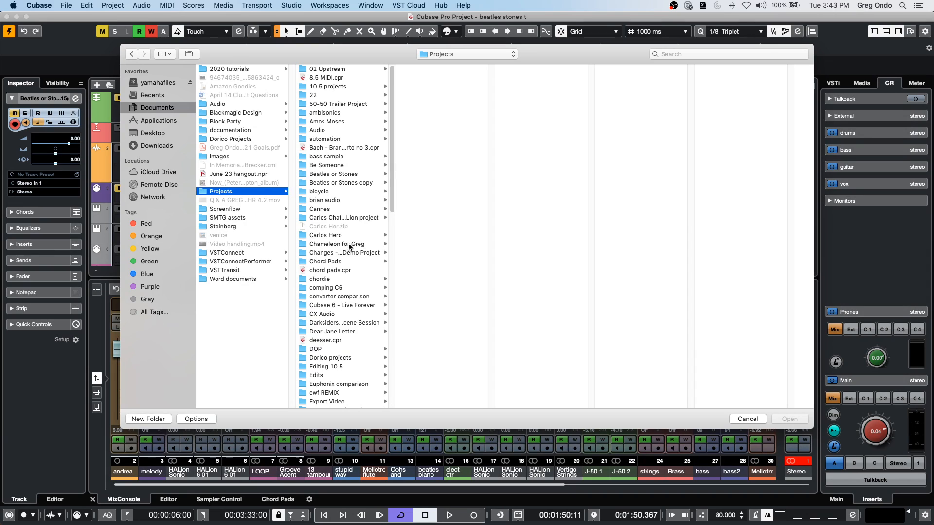
{"action": "left_click", "coordinate": [343, 288]}
{"action": "double_click", "coordinate": [451, 79]}
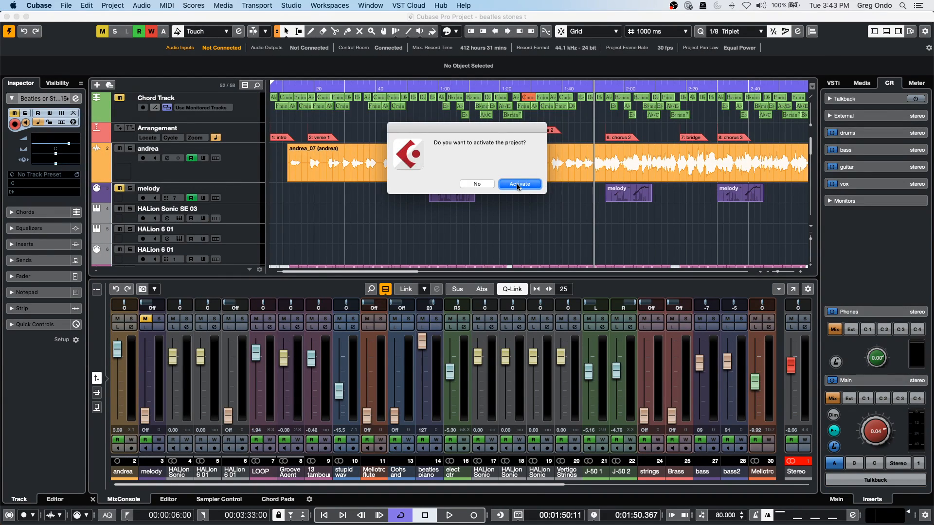
{"action": "left_click", "coordinate": [518, 184]}
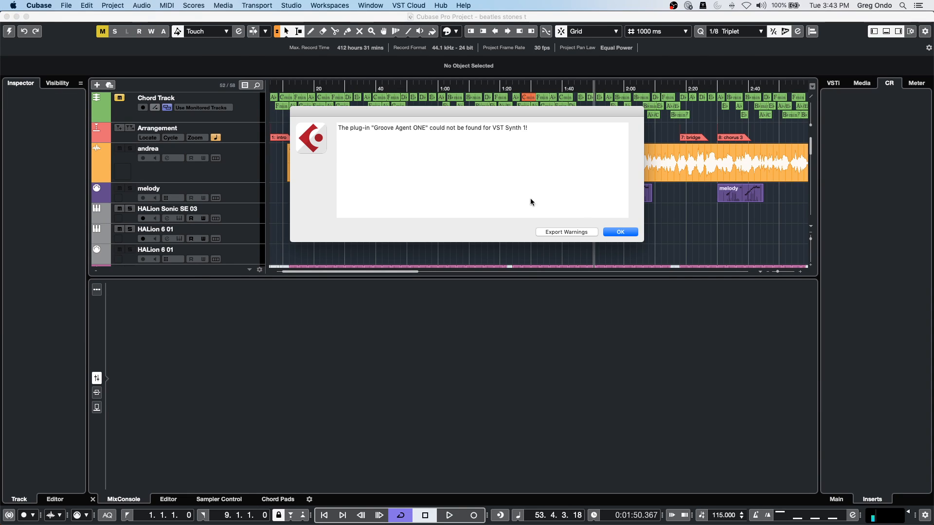
{"action": "left_click", "coordinate": [620, 232]}
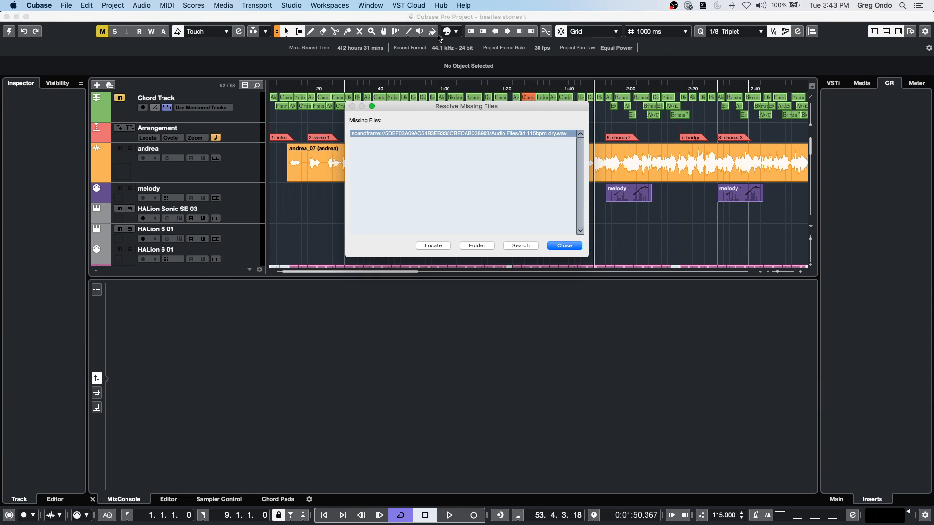
{"action": "left_click", "coordinate": [564, 246]}
Show the take lanes of the Audio 02 track.
{"action": "left_click_drag", "start_coordinate": [298, 89], "coordinate": [265, 139]}
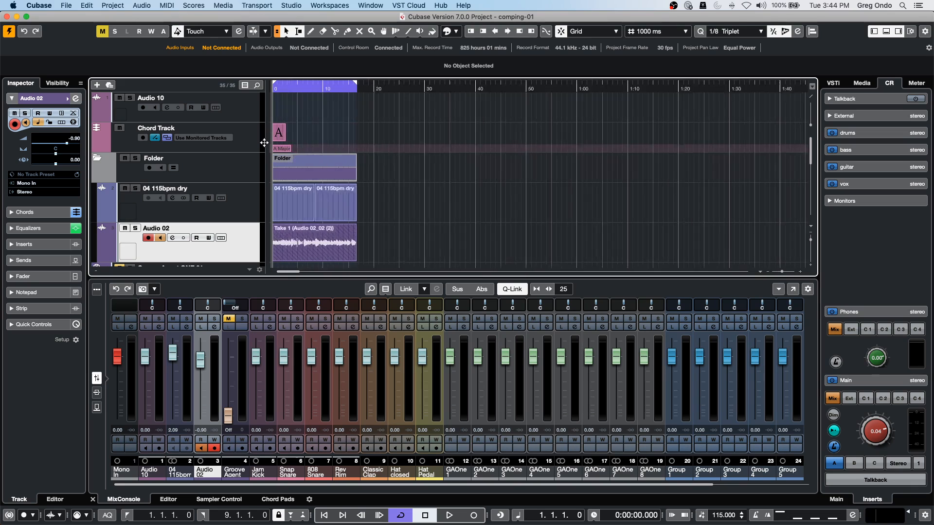
{"action": "left_click", "coordinate": [221, 237]}
{"action": "scroll", "coordinate": [473, 171], "scroll_direction": "down", "scroll_amount": 8}
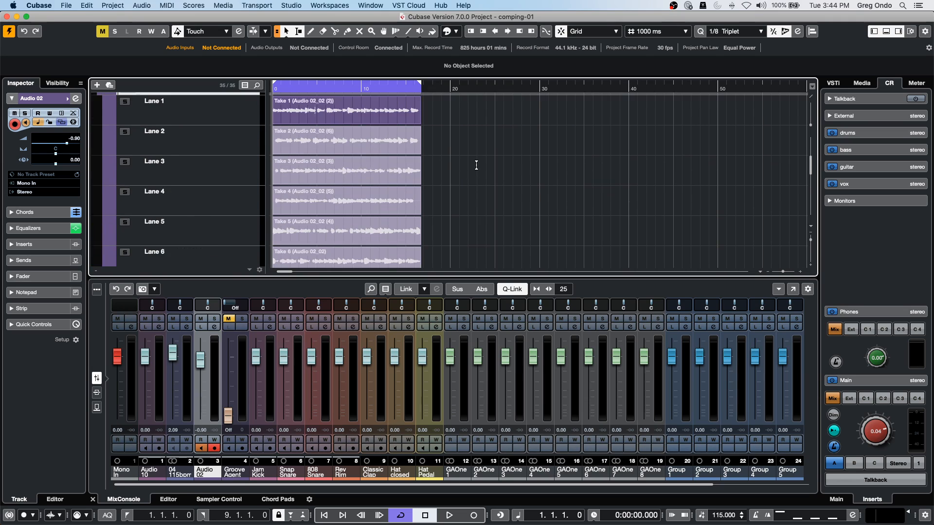
Comp the Audio 02 takes with the Comp tool, activating short sections from Lane 2, Lane 3 and Lane 6.
{"action": "right_click", "coordinate": [298, 149]}
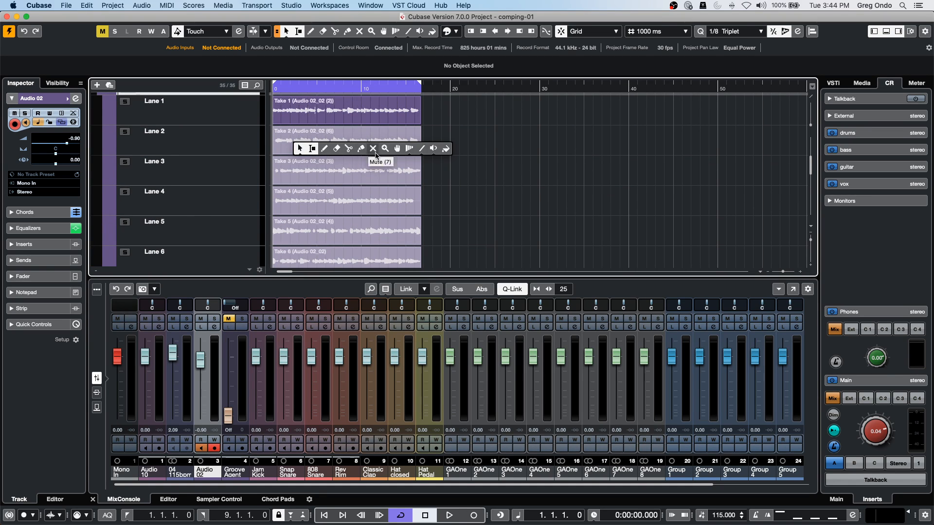
{"action": "left_click", "coordinate": [397, 149]}
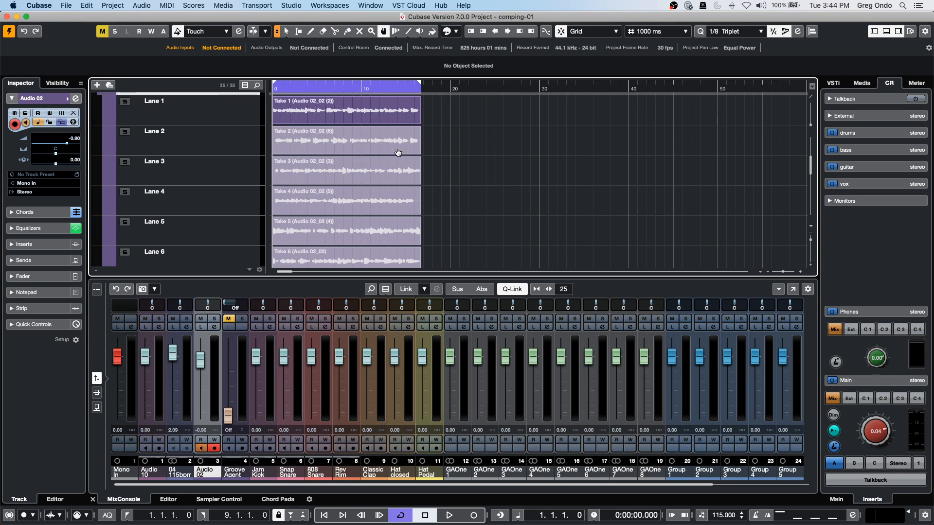
{"action": "left_click_drag", "start_coordinate": [299, 142], "coordinate": [326, 144]}
{"action": "left_click_drag", "start_coordinate": [355, 174], "coordinate": [388, 174]}
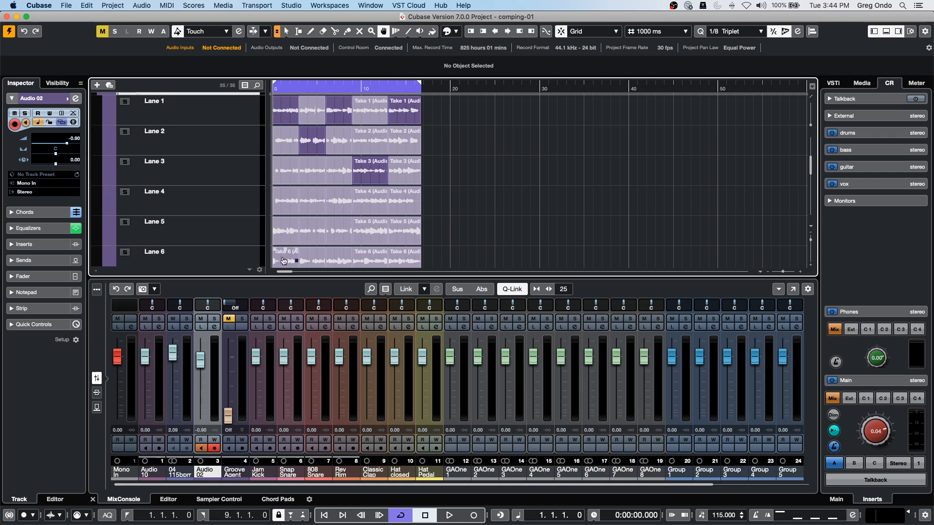
{"action": "left_click_drag", "start_coordinate": [281, 261], "coordinate": [316, 262]}
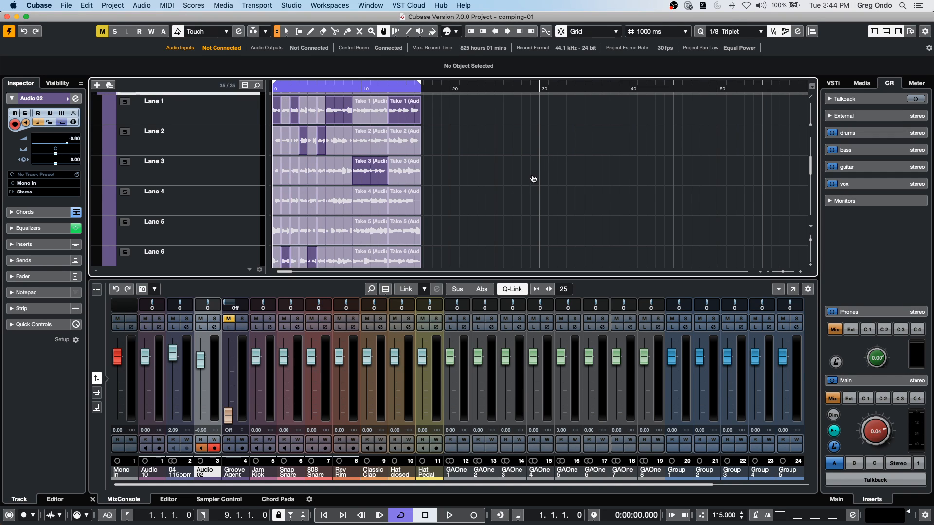
Enlarge the project area above the MixConsole to show more of Audio 02's take lanes.
{"action": "scroll", "coordinate": [532, 184], "scroll_direction": "down", "scroll_amount": 2}
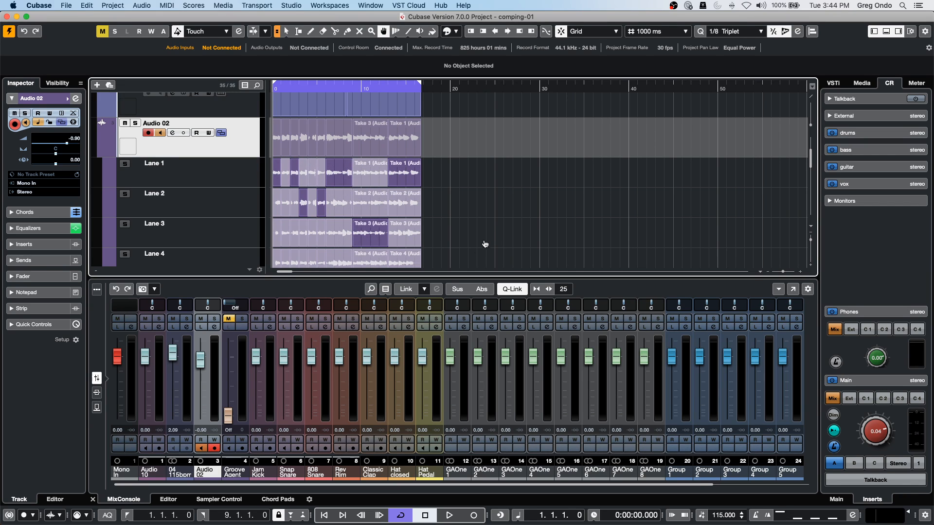
{"action": "left_click_drag", "start_coordinate": [468, 277], "coordinate": [469, 317]}
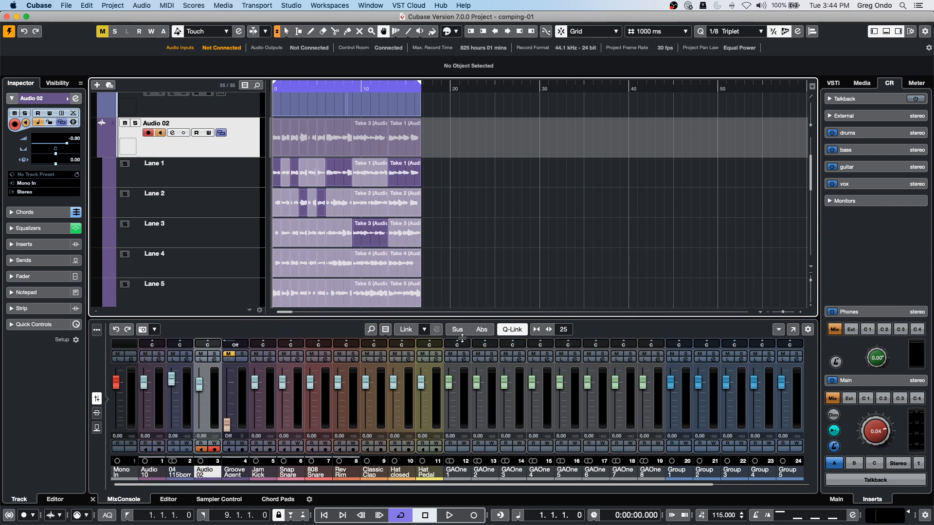
{"action": "scroll", "coordinate": [479, 253], "scroll_direction": "down", "scroll_amount": 2}
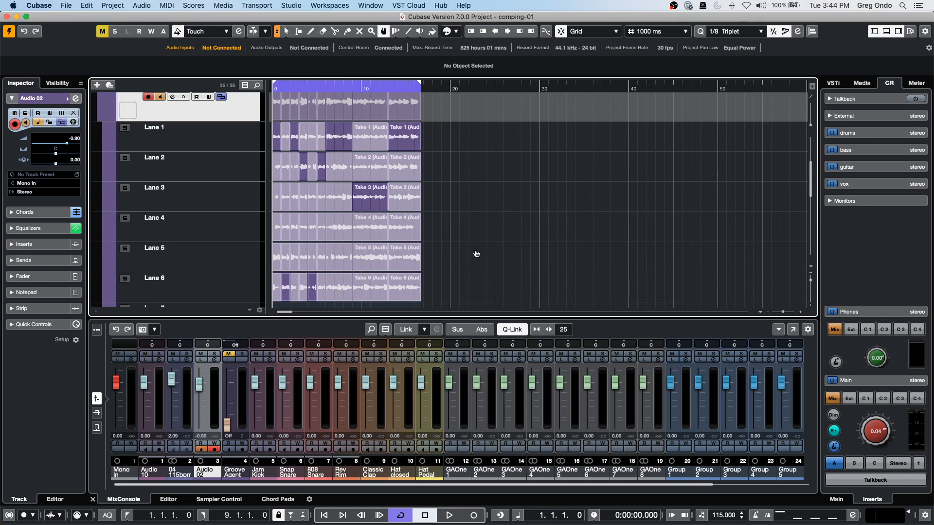
Create separate tracks from Lane 1 through Lane 6 of Audio 02 and view the new tracks.
{"action": "left_click", "coordinate": [190, 293]}
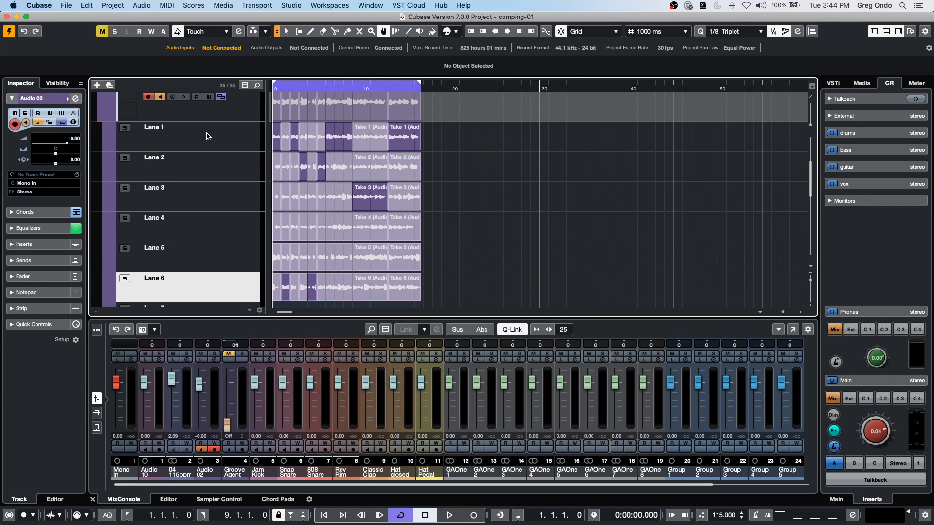
{"action": "scroll", "coordinate": [214, 165], "scroll_direction": "down", "scroll_amount": 3}
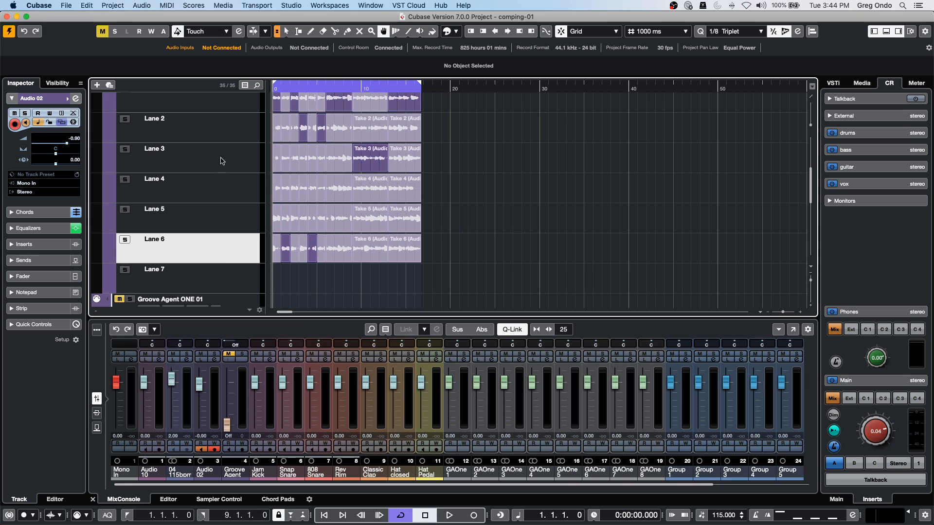
{"action": "scroll", "coordinate": [225, 137], "scroll_direction": "up", "scroll_amount": 1}
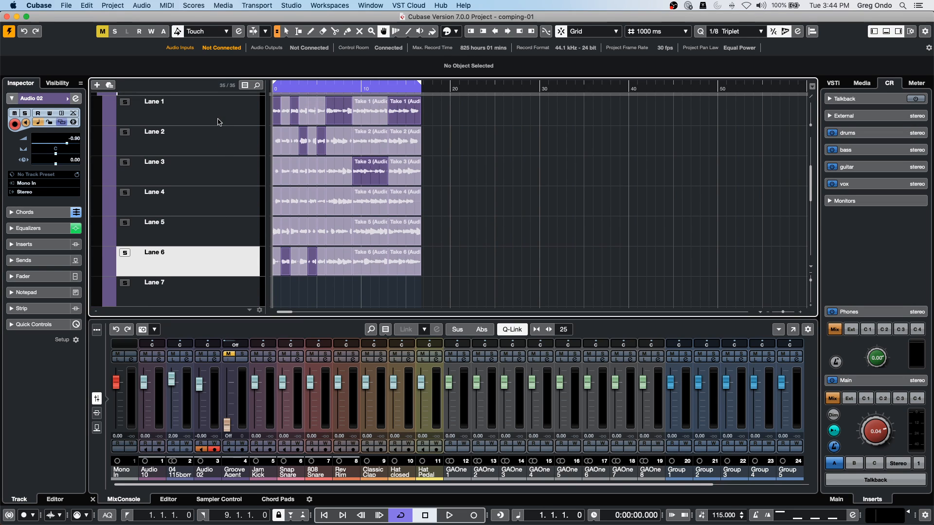
{"action": "left_click", "coordinate": [216, 122], "text": "shift"}
{"action": "right_click", "coordinate": [215, 122]}
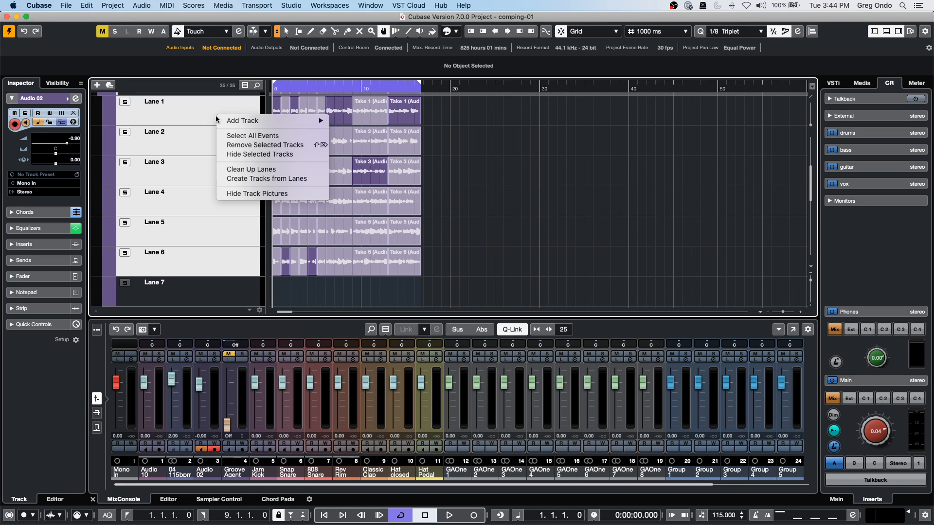
{"action": "mouse_move", "coordinate": [218, 121]}
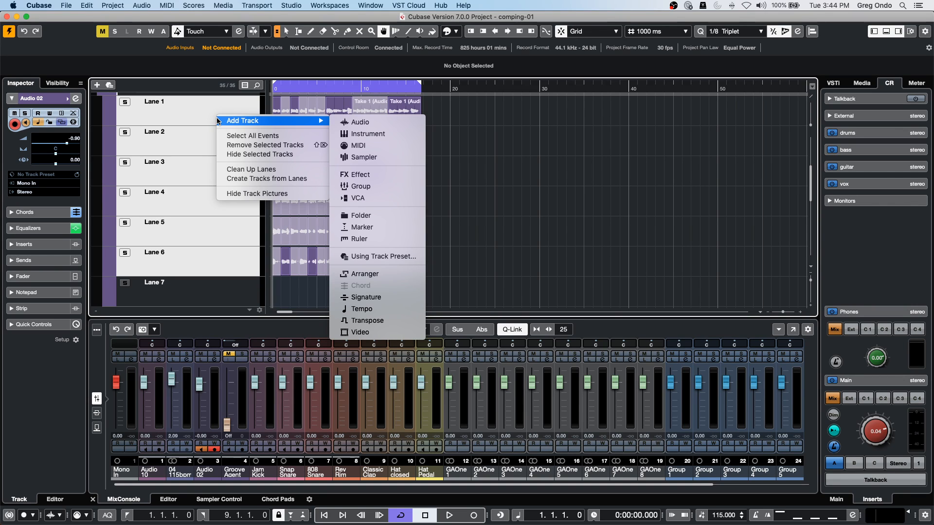
{"action": "left_click", "coordinate": [231, 179]}
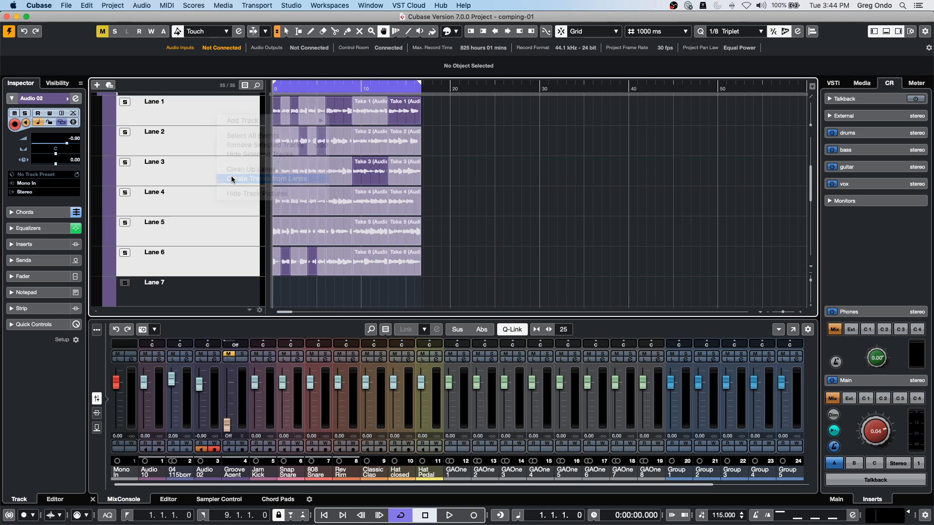
{"action": "scroll", "coordinate": [550, 214], "scroll_direction": "down", "scroll_amount": 1}
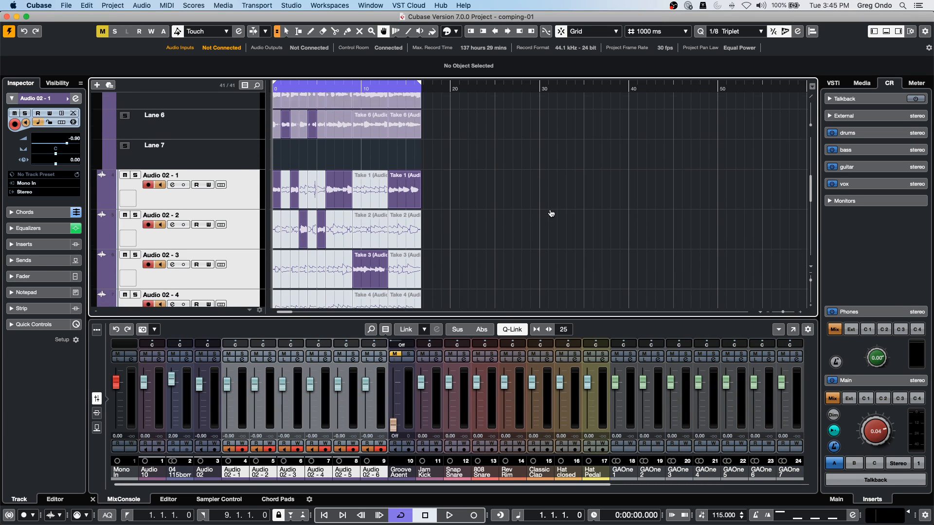
{"action": "scroll", "coordinate": [551, 213], "scroll_direction": "down", "scroll_amount": 2}
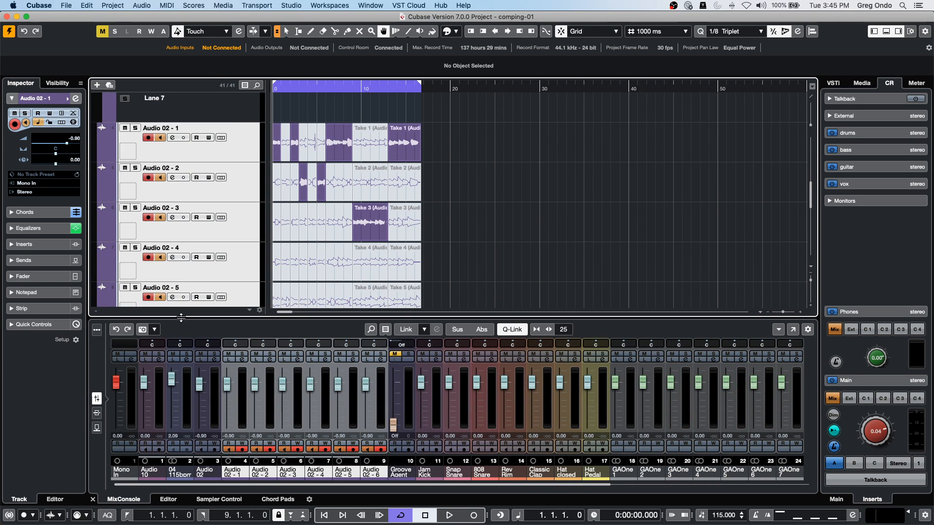
Undo the creation of tracks from lanes and return to the Audio 02 take lanes.
{"action": "left_click", "coordinate": [334, 136]}
{"action": "key", "text": "super+z"}
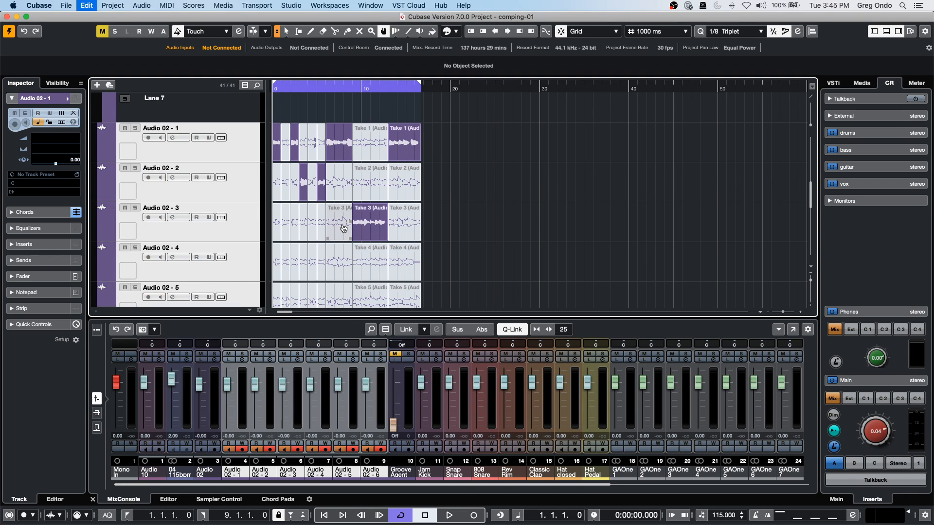
{"action": "scroll", "coordinate": [360, 179], "scroll_direction": "down", "scroll_amount": 5}
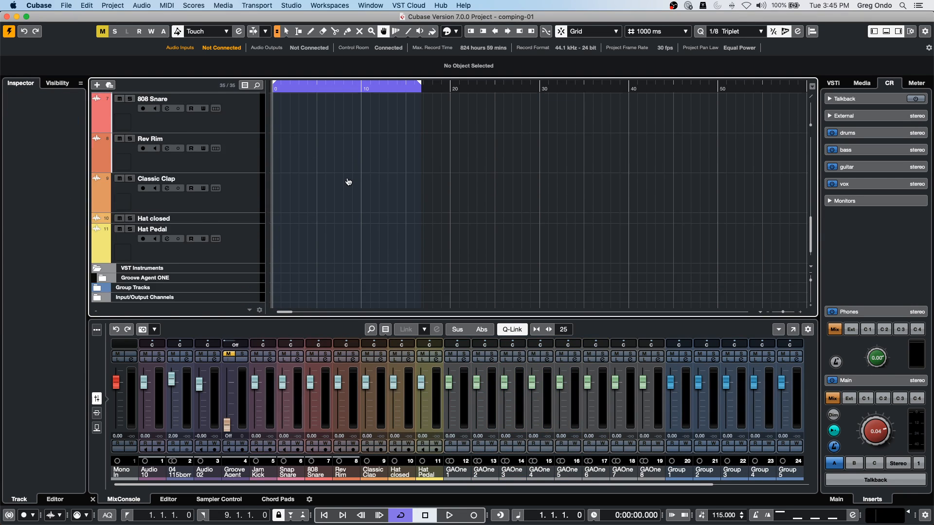
{"action": "scroll", "coordinate": [347, 182], "scroll_direction": "up", "scroll_amount": 18}
{"action": "scroll", "coordinate": [334, 184], "scroll_direction": "down", "scroll_amount": 5}
{"action": "scroll", "coordinate": [261, 180], "scroll_direction": "up", "scroll_amount": 3}
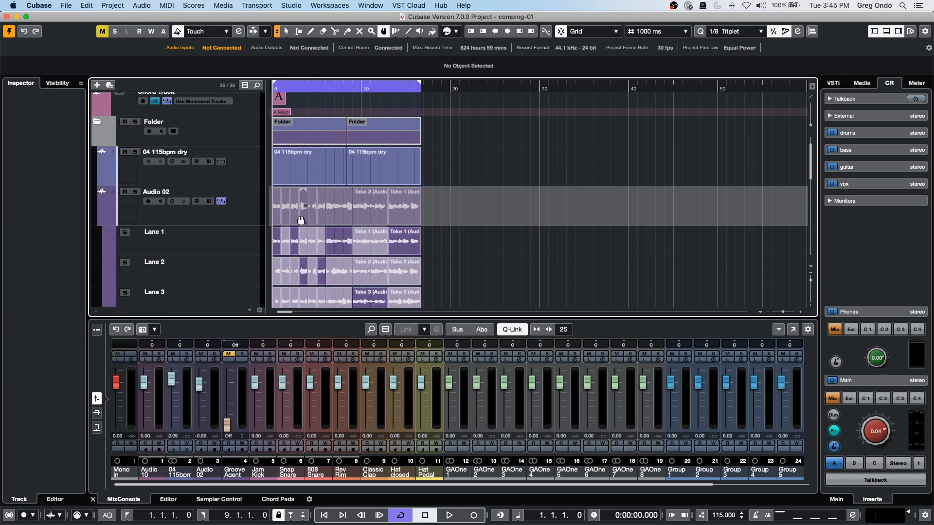
{"action": "scroll", "coordinate": [234, 262], "scroll_direction": "down", "scroll_amount": 1}
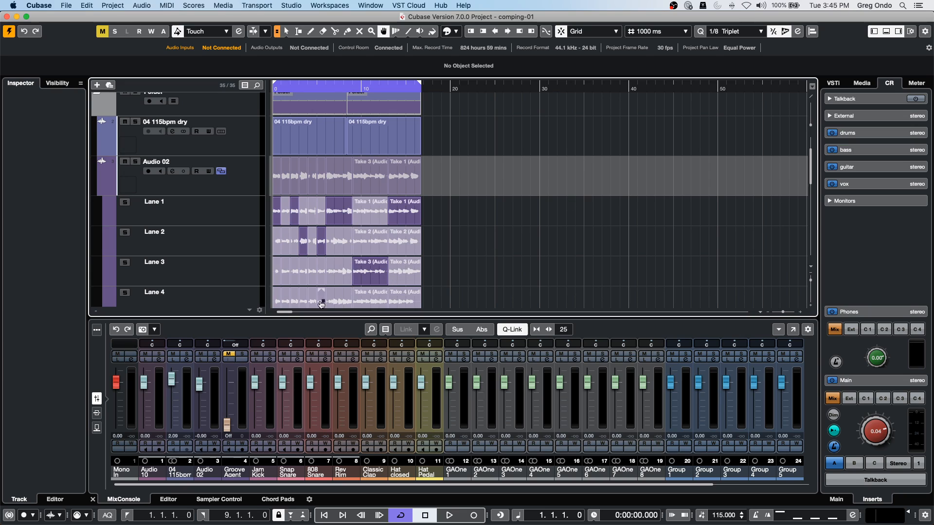
{"action": "scroll", "coordinate": [504, 214], "scroll_direction": "down", "scroll_amount": 2}
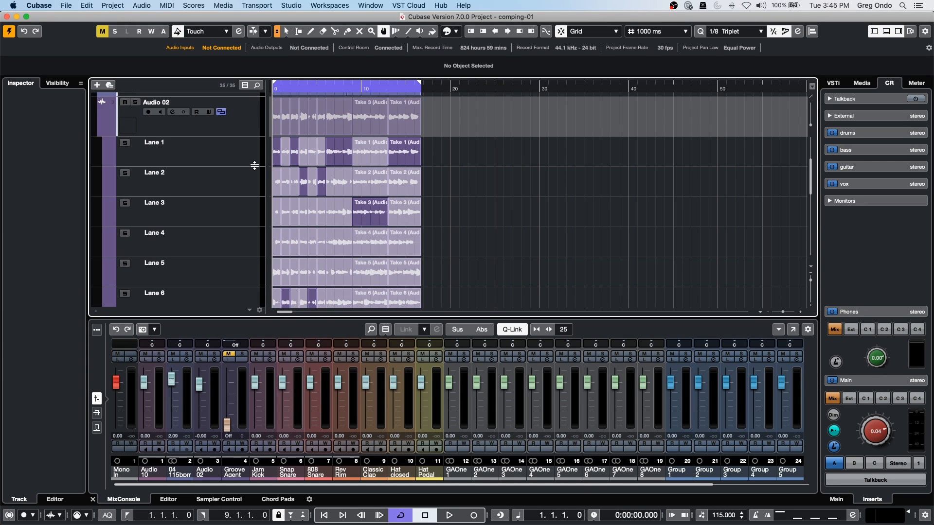
Open the Key Commands dialog, widen it, examine the File commands and macros with their assigned keys, and close it.
{"action": "left_click", "coordinate": [90, 5]}
{"action": "left_click", "coordinate": [92, 5]}
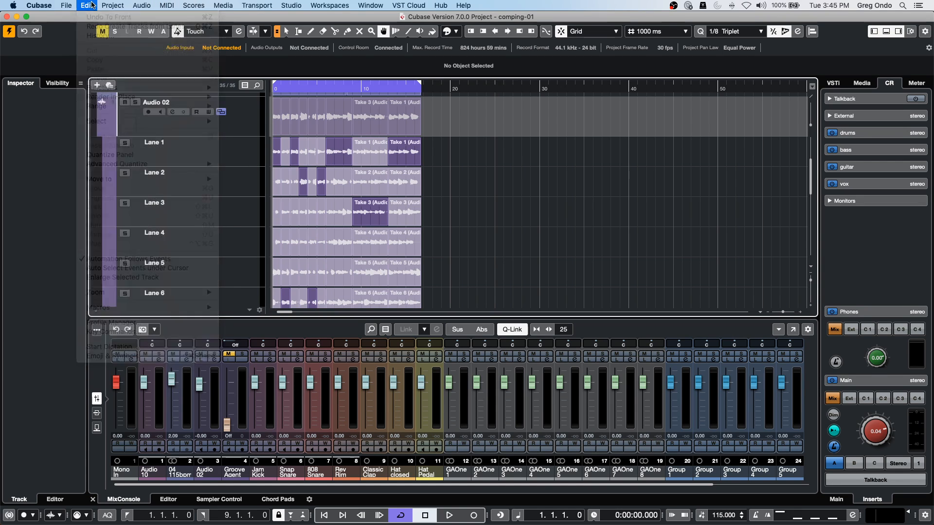
{"action": "left_click", "coordinate": [89, 5]}
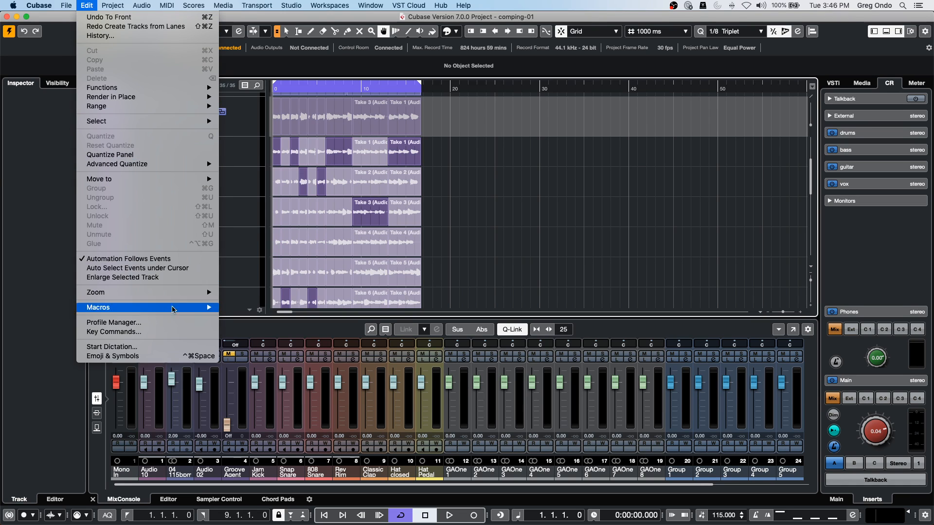
{"action": "left_click", "coordinate": [185, 332]}
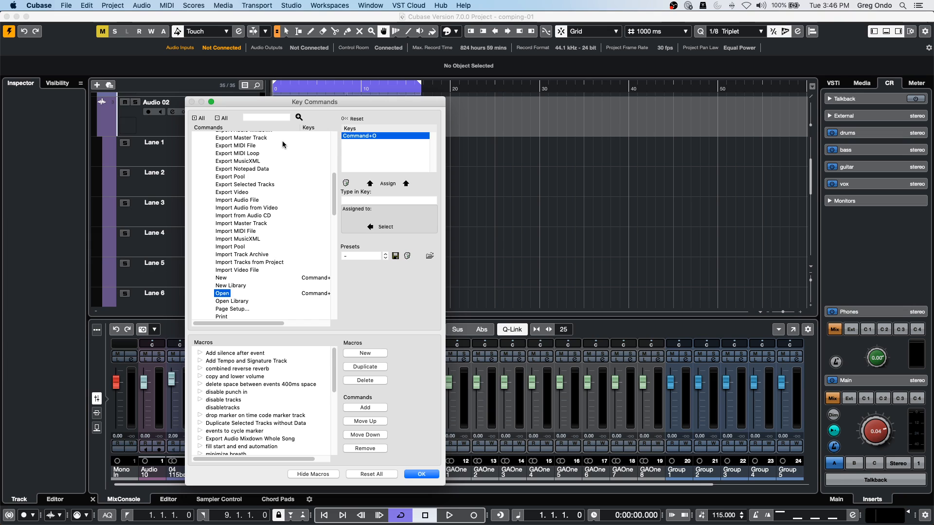
{"action": "left_click_drag", "start_coordinate": [444, 486], "coordinate": [611, 511]}
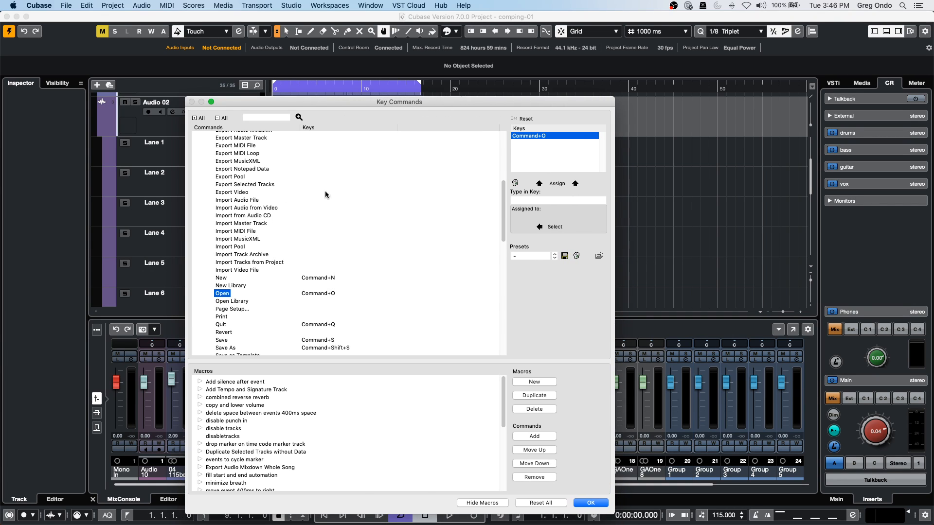
{"action": "scroll", "coordinate": [309, 182], "scroll_direction": "down", "scroll_amount": 6}
{"action": "scroll", "coordinate": [209, 197], "scroll_direction": "up", "scroll_amount": 2}
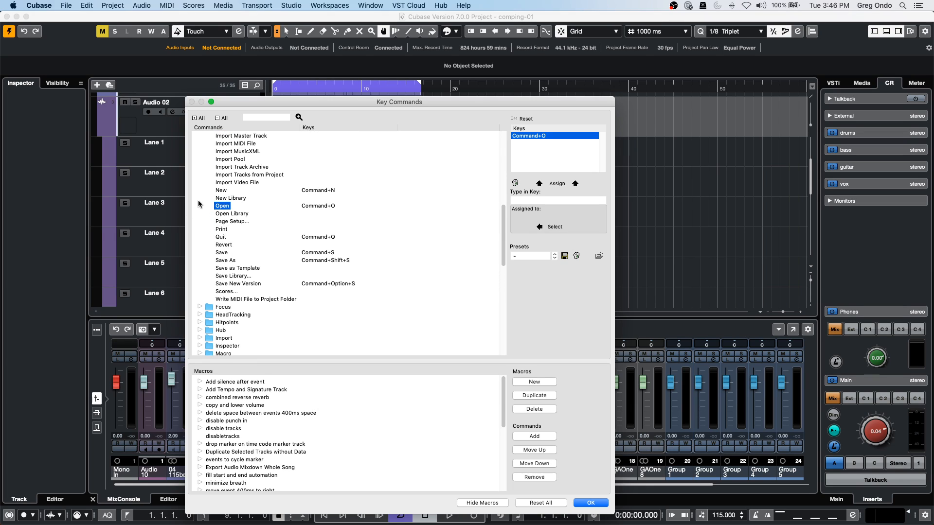
{"action": "scroll", "coordinate": [390, 182], "scroll_direction": "down", "scroll_amount": 1}
{"action": "scroll", "coordinate": [391, 182], "scroll_direction": "down", "scroll_amount": 1}
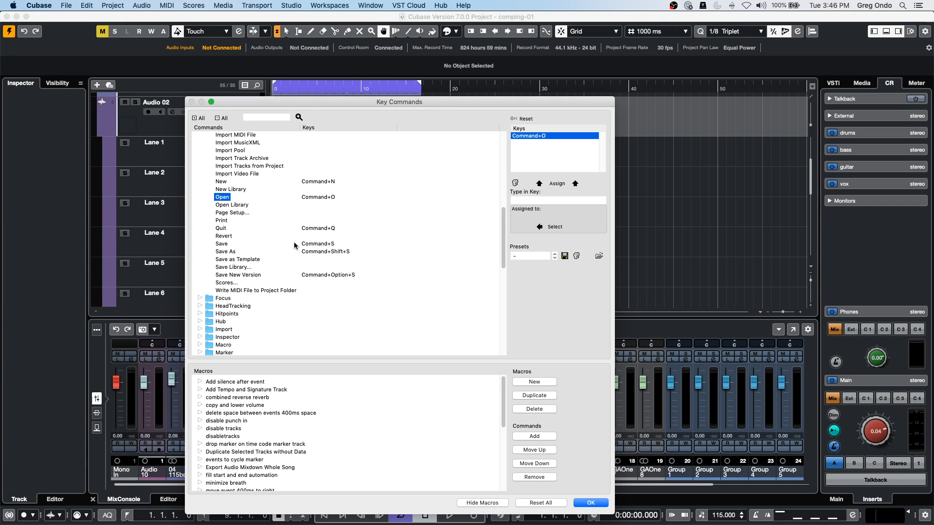
{"action": "left_click", "coordinate": [592, 504]}
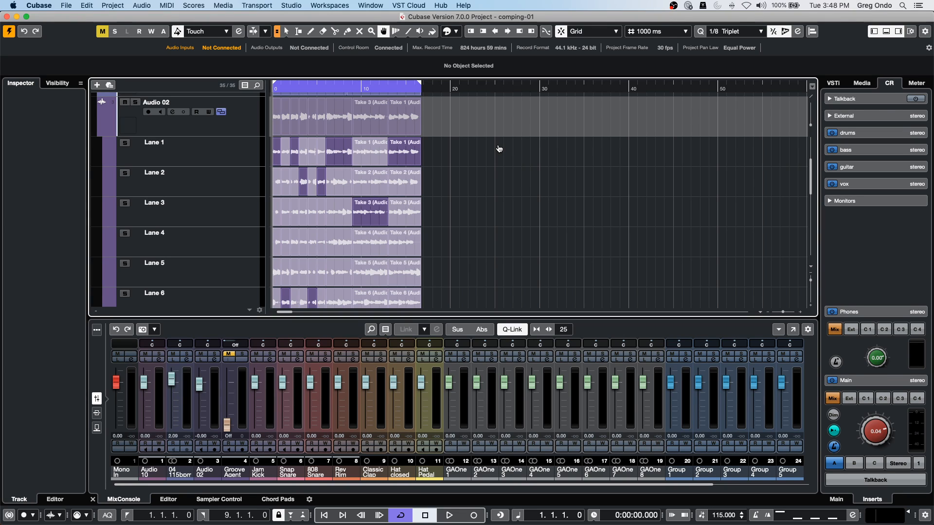
Show the inserts of Audio 02 and browse the EQ and Dynamics effects available for its second insert slot.
{"action": "left_click", "coordinate": [221, 124]}
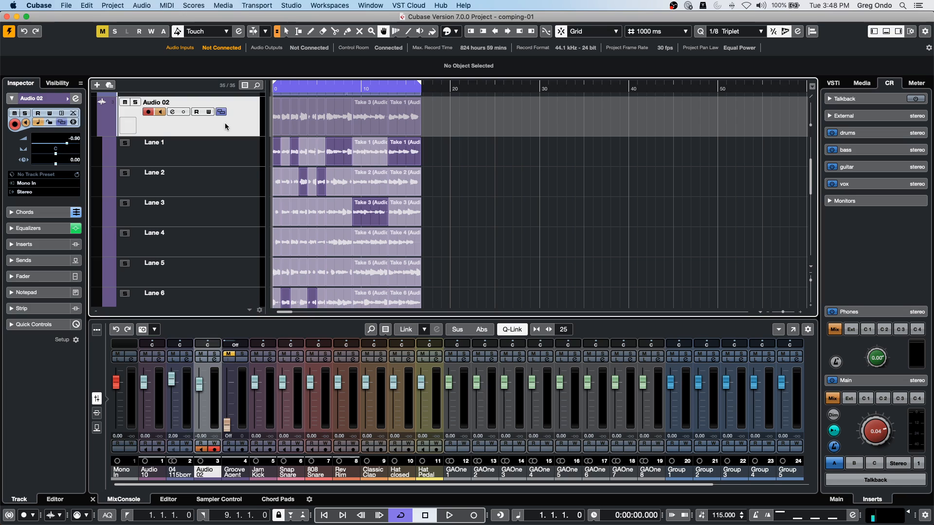
{"action": "left_click", "coordinate": [48, 244]}
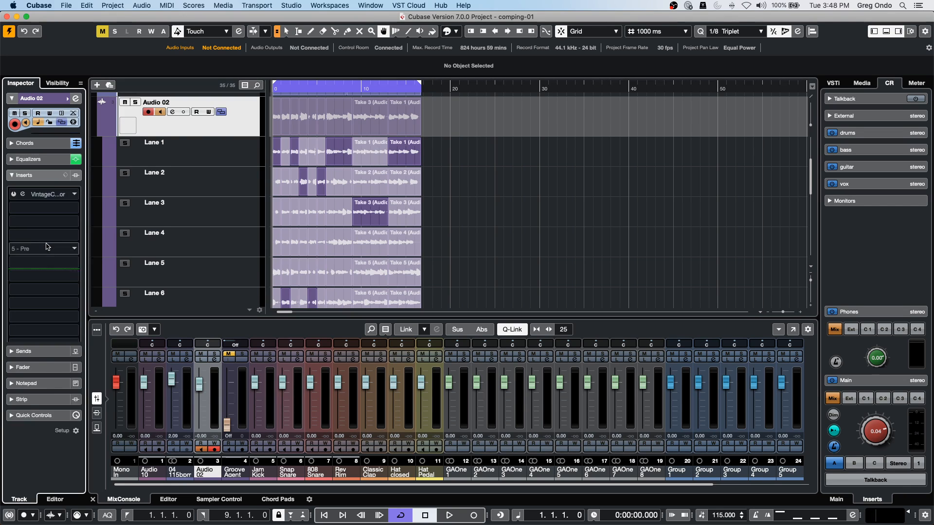
{"action": "left_click", "coordinate": [58, 179]}
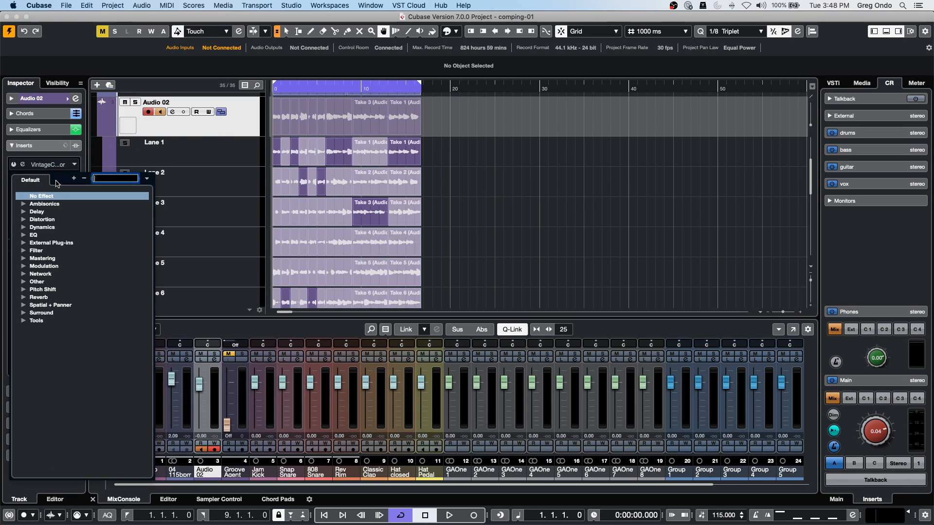
{"action": "left_click", "coordinate": [22, 236]}
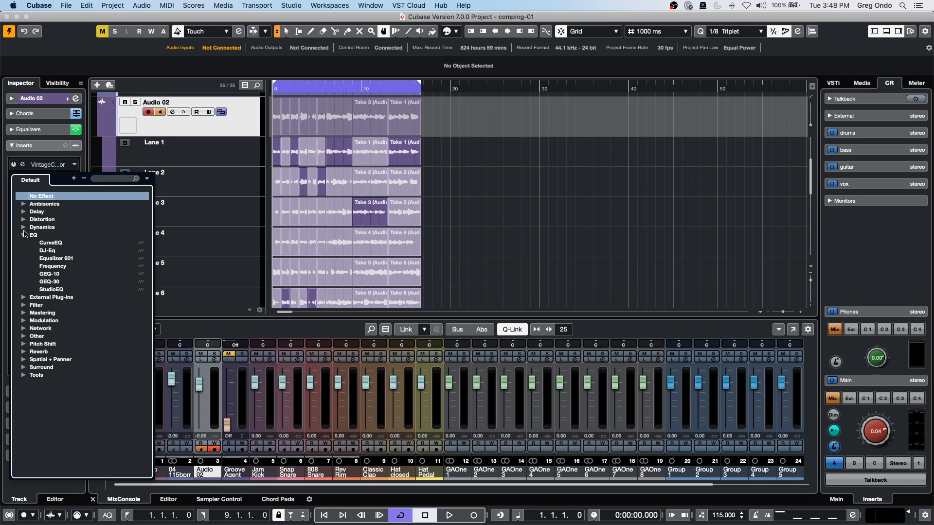
{"action": "left_click", "coordinate": [24, 228]}
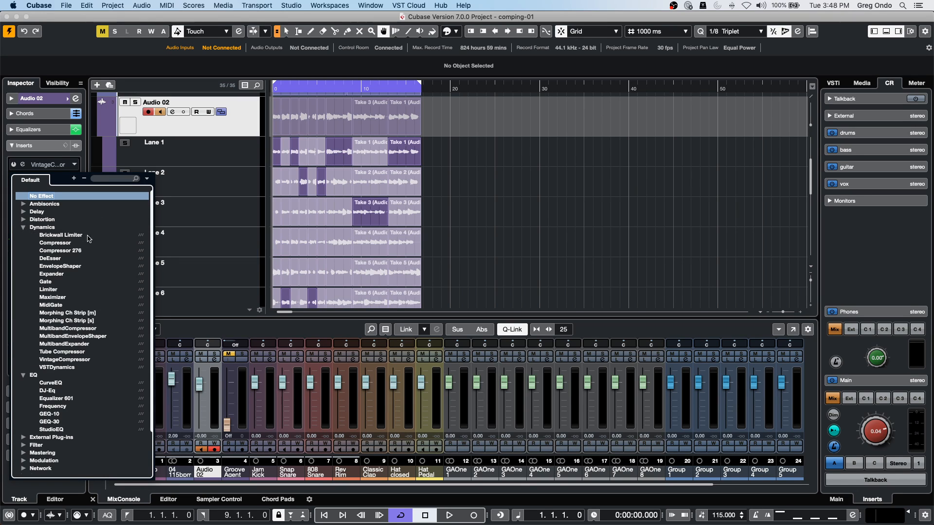
Turn on Audio 02's VintageCompressor insert, open its editor, and view the Quick Controls and automation options for Input Gain.
{"action": "left_click", "coordinate": [16, 166]}
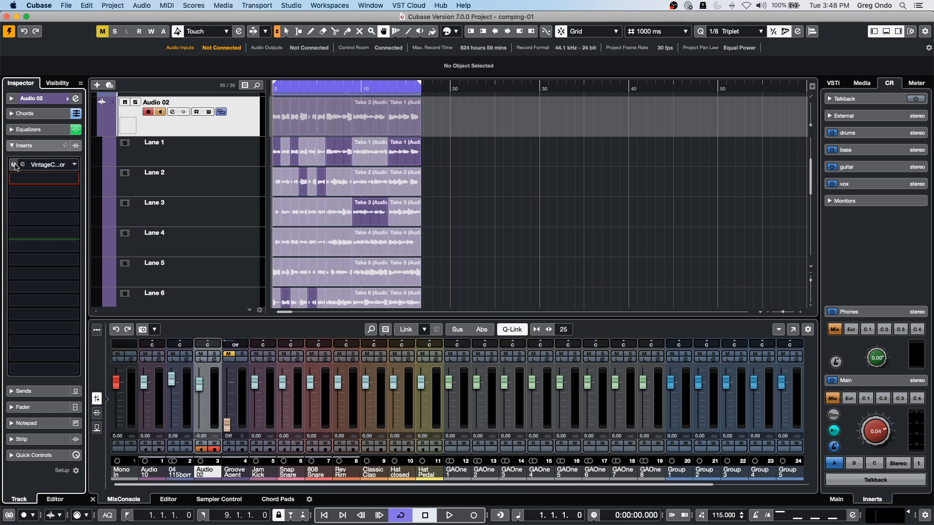
{"action": "left_click", "coordinate": [55, 166]}
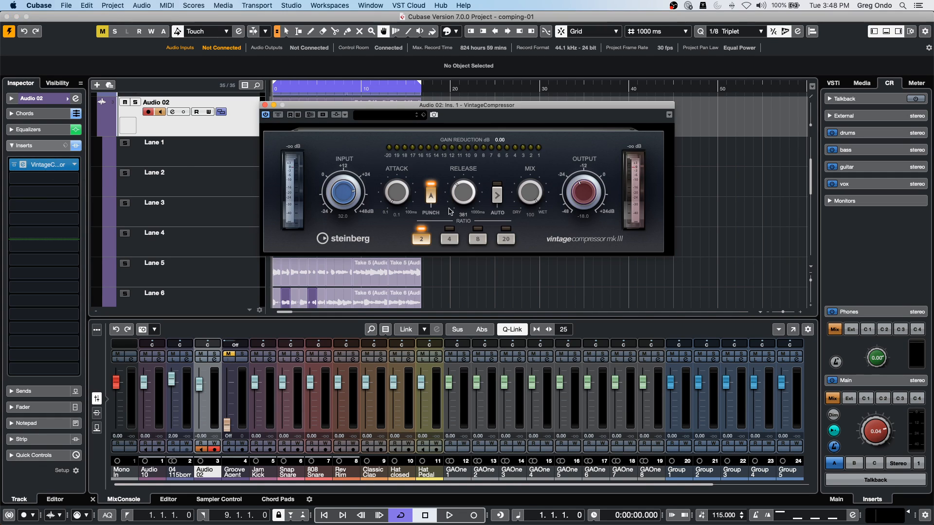
{"action": "right_click", "coordinate": [347, 192]}
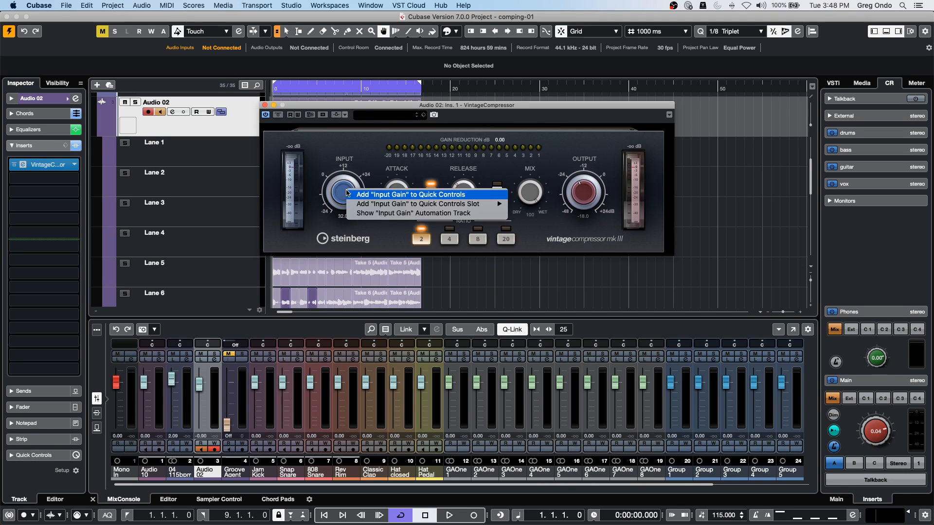
{"action": "right_click", "coordinate": [456, 242]}
{"action": "left_click", "coordinate": [519, 235]}
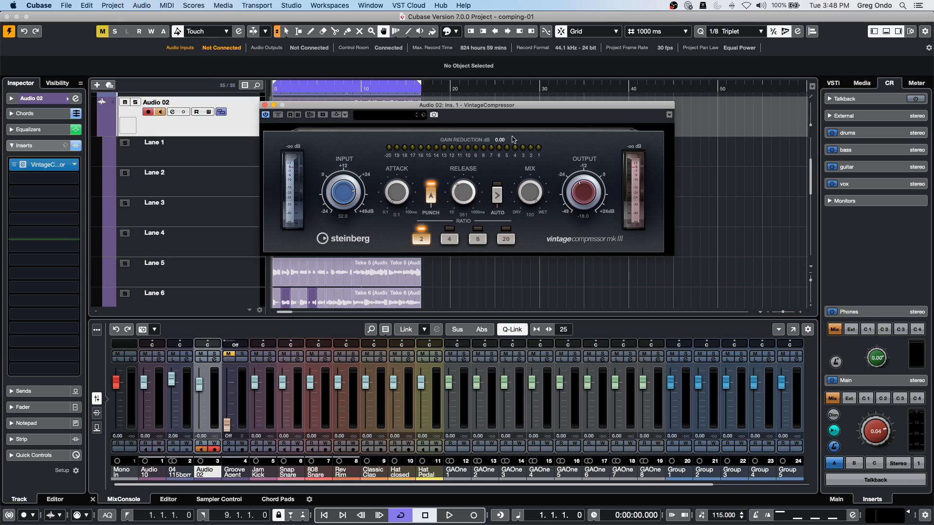
Browse the Reverb and Distortion effects and load VST Bass Amp into Audio 02's second insert slot.
{"action": "left_click", "coordinate": [46, 165]}
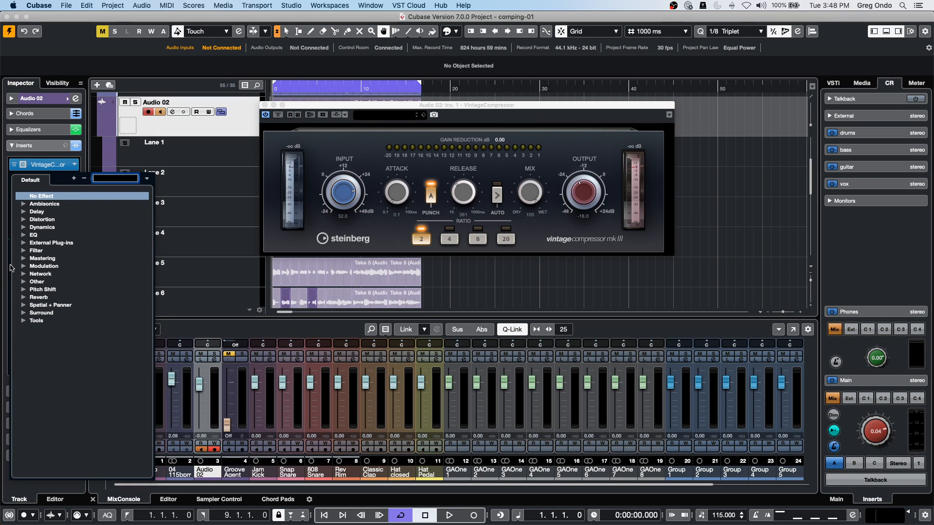
{"action": "left_click", "coordinate": [24, 297]}
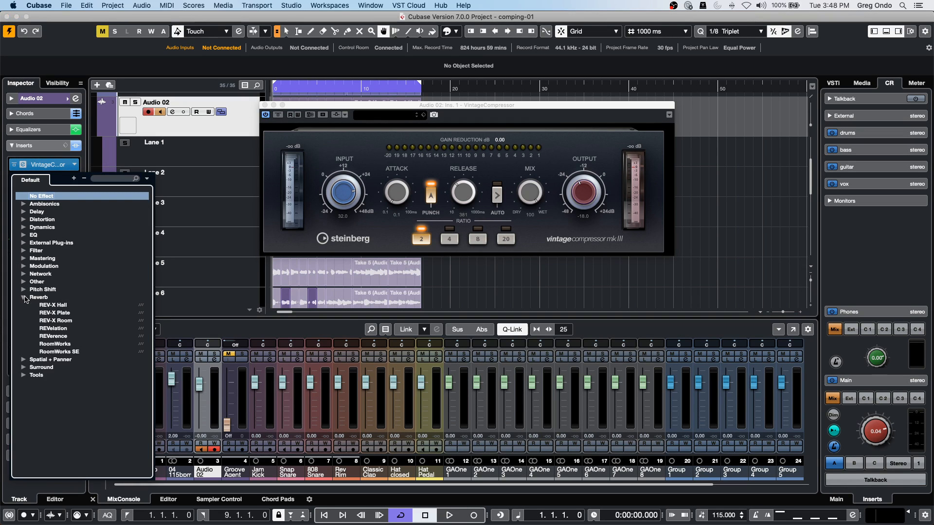
{"action": "left_click", "coordinate": [24, 219]}
{"action": "left_click", "coordinate": [67, 337]}
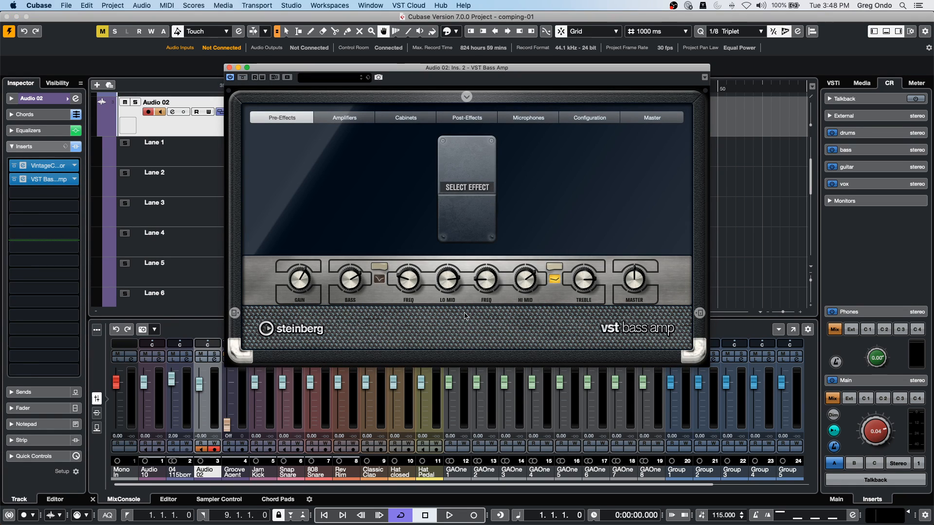
Show the automation track for VST Bass Amp's Bass parameter and move the amp's editor clear of the compressor's editor.
{"action": "right_click", "coordinate": [355, 281]}
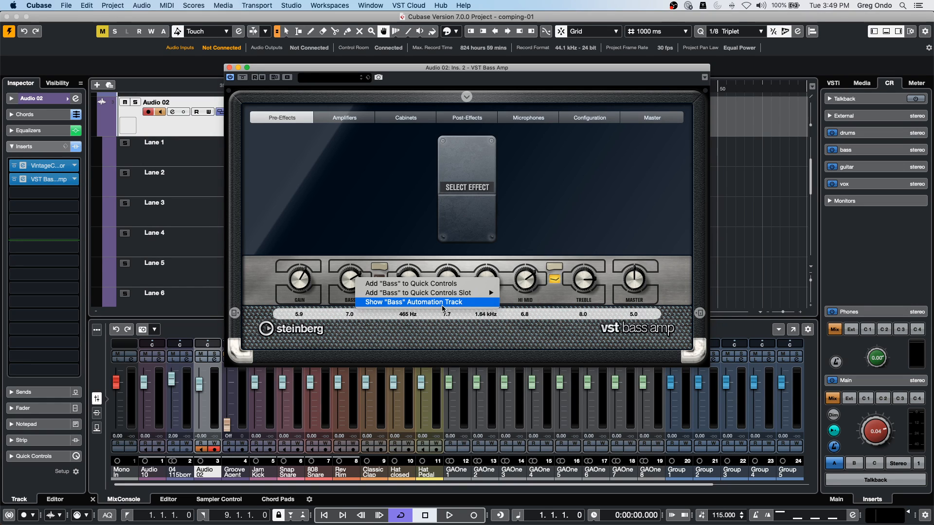
{"action": "left_click", "coordinate": [479, 303]}
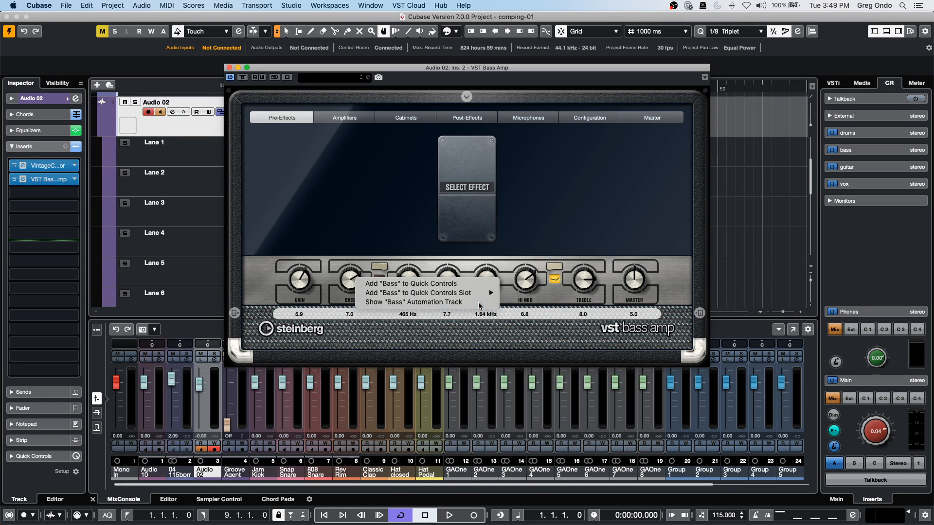
{"action": "left_click_drag", "start_coordinate": [320, 68], "coordinate": [605, 101]}
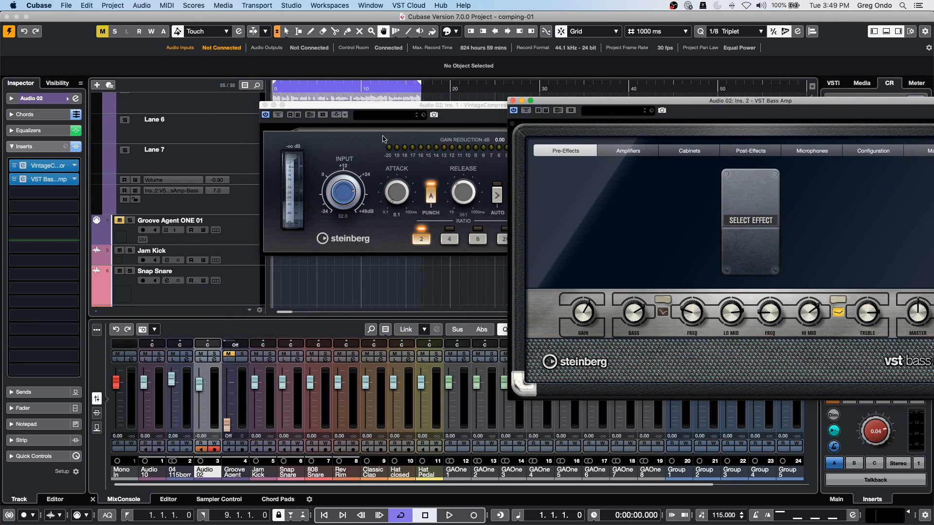
Show the automation track for VintageCompressor's Input Gain and move its editor away from the track list.
{"action": "right_click", "coordinate": [351, 193]}
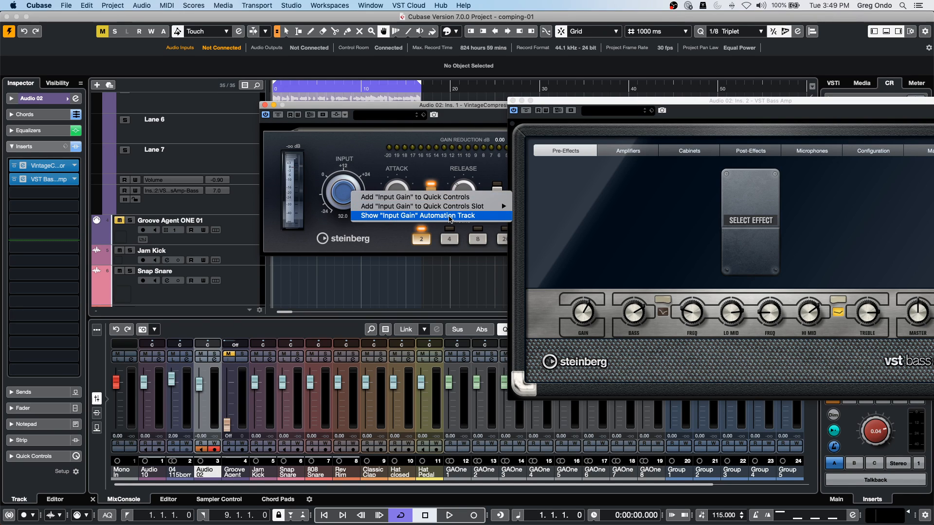
{"action": "left_click", "coordinate": [450, 218]}
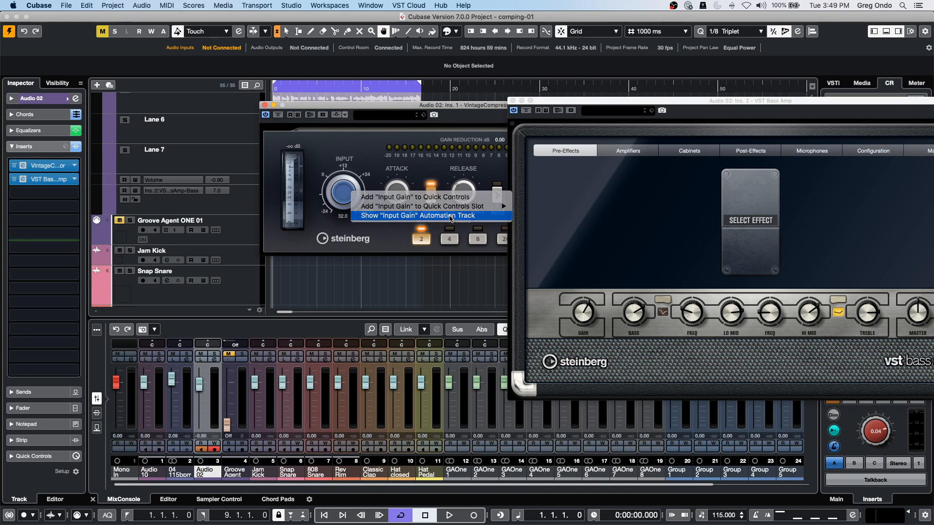
{"action": "left_click_drag", "start_coordinate": [307, 105], "coordinate": [378, 122]}
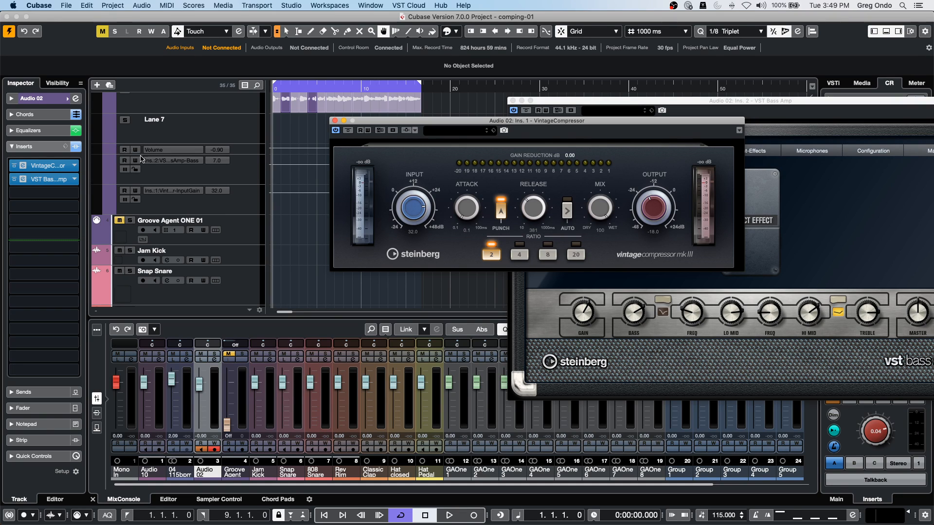
{"action": "scroll", "coordinate": [280, 190], "scroll_direction": "up", "scroll_amount": 10}
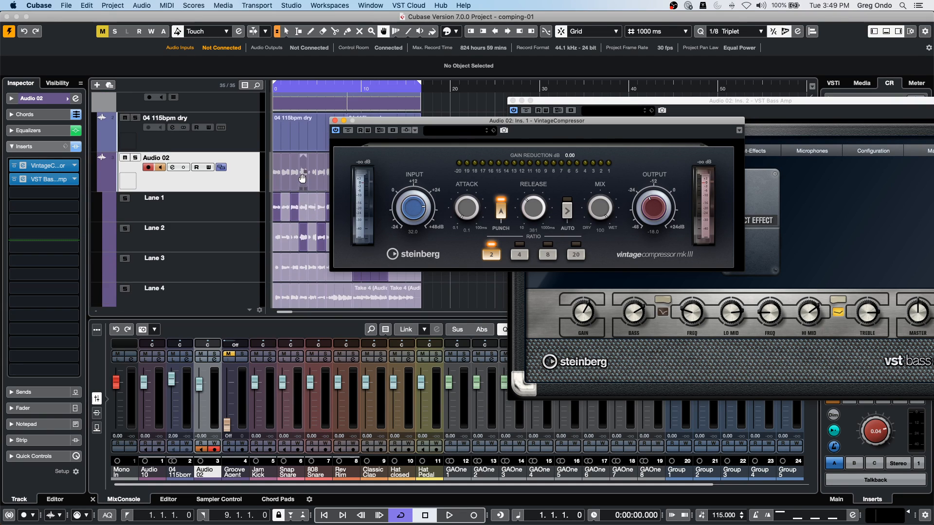
Select the Audio 10 track and load the DeEsser dynamics effect into its first insert slot.
{"action": "left_click", "coordinate": [239, 110]}
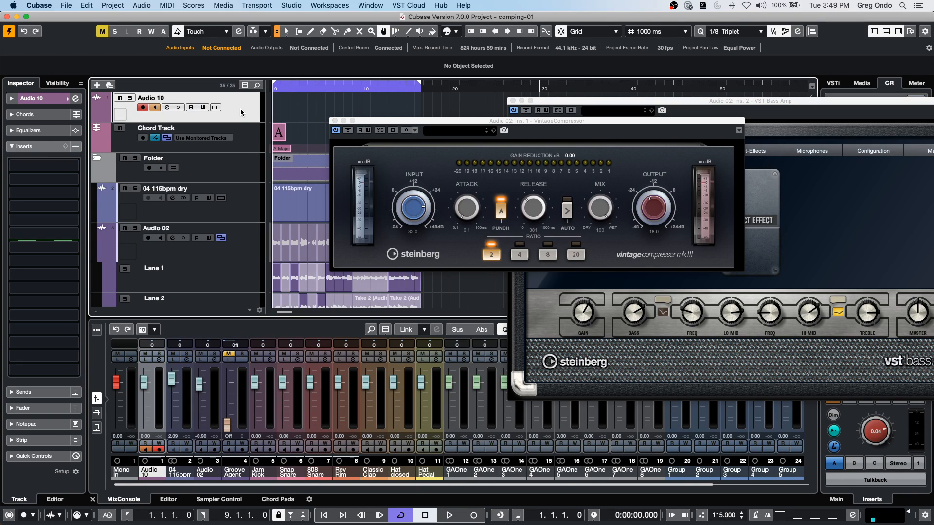
{"action": "left_click", "coordinate": [40, 158]}
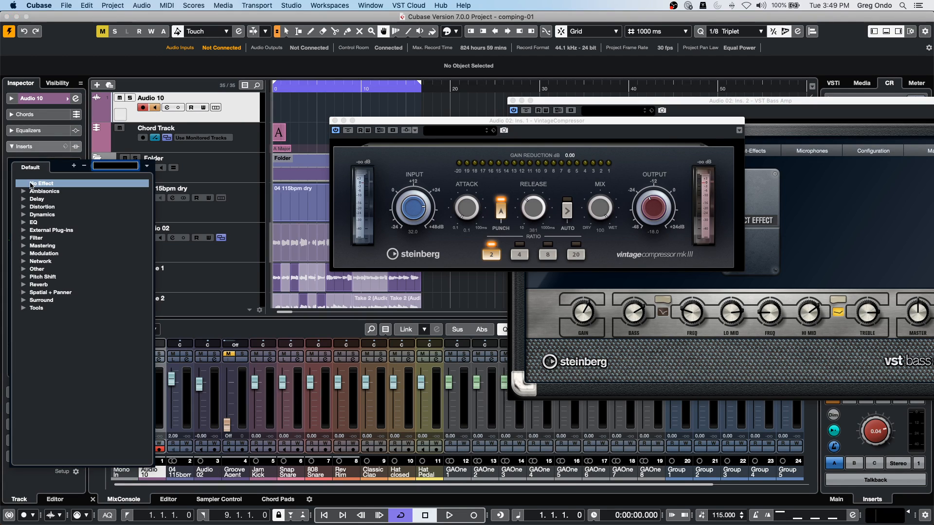
{"action": "left_click", "coordinate": [24, 214]}
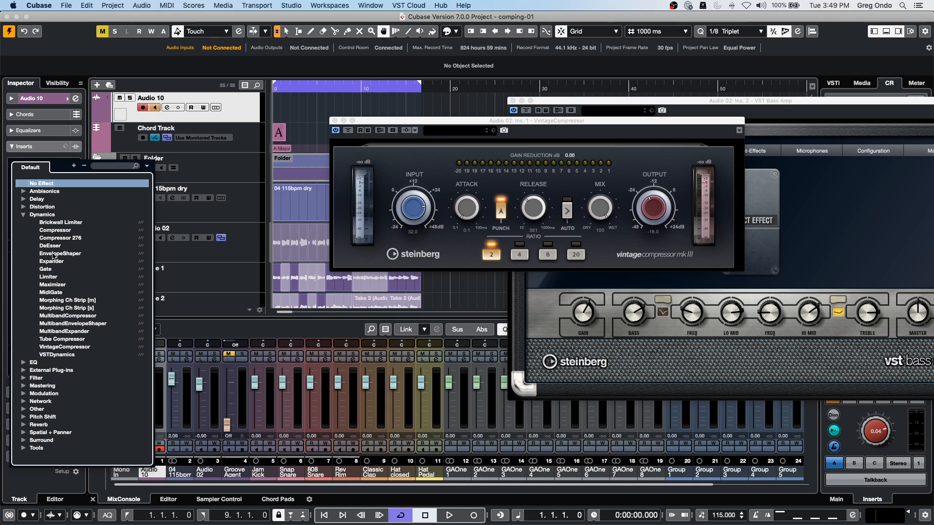
{"action": "left_click", "coordinate": [49, 238]}
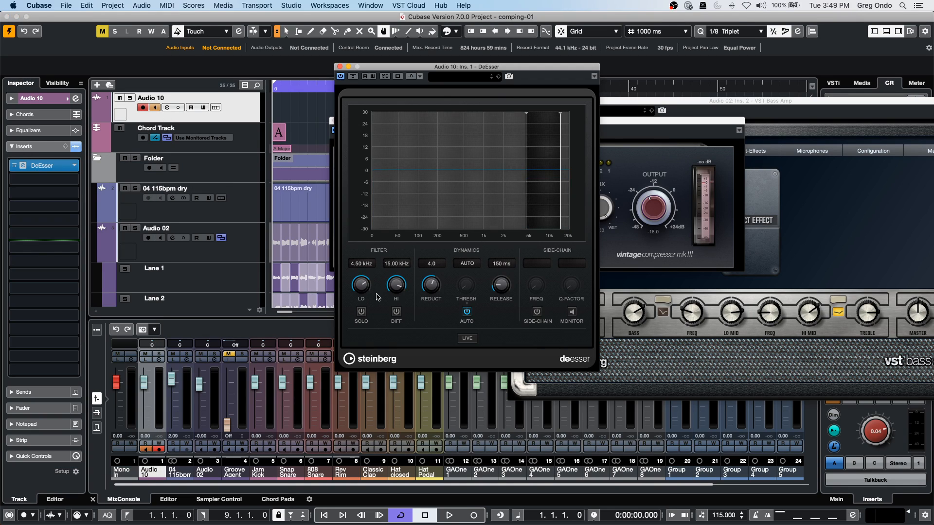
Show the automation track for the DeEsser's HighFreq parameter and close all three open effect editors.
{"action": "right_click", "coordinate": [398, 287]}
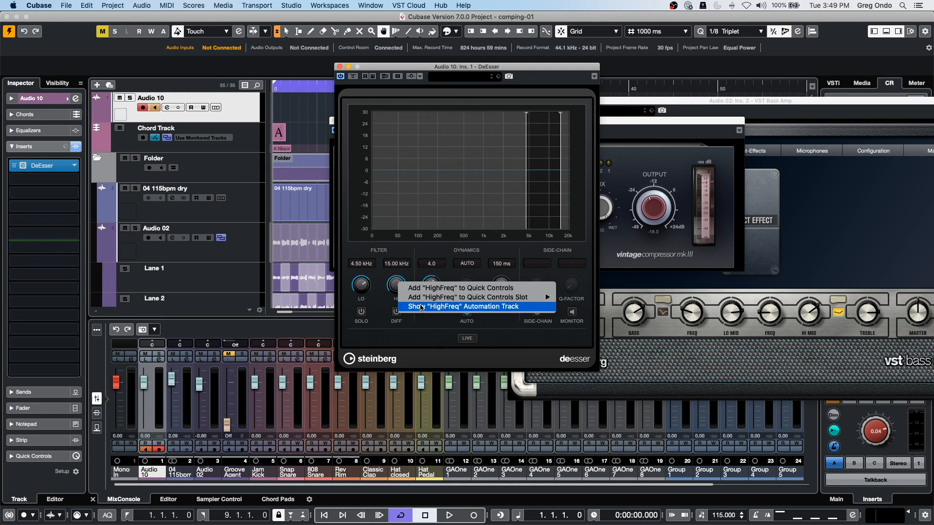
{"action": "left_click", "coordinate": [421, 307]}
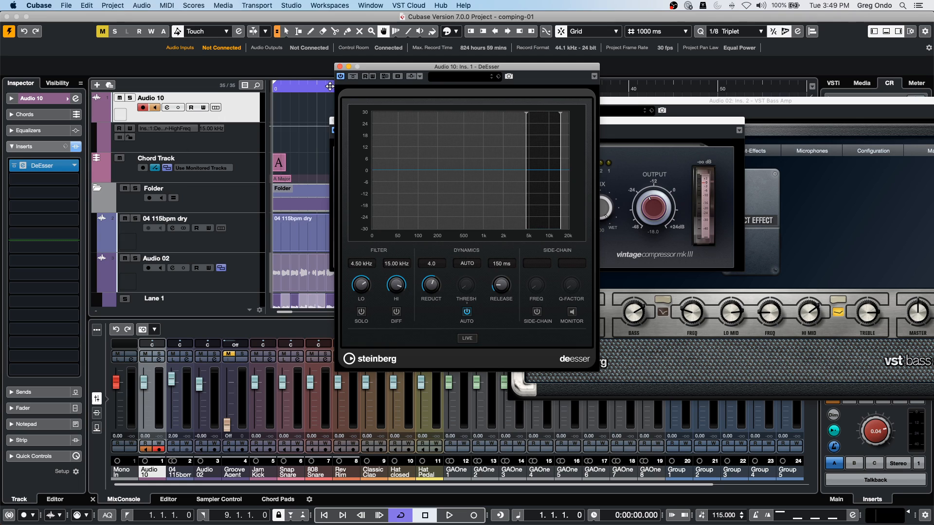
{"action": "left_click", "coordinate": [340, 67]}
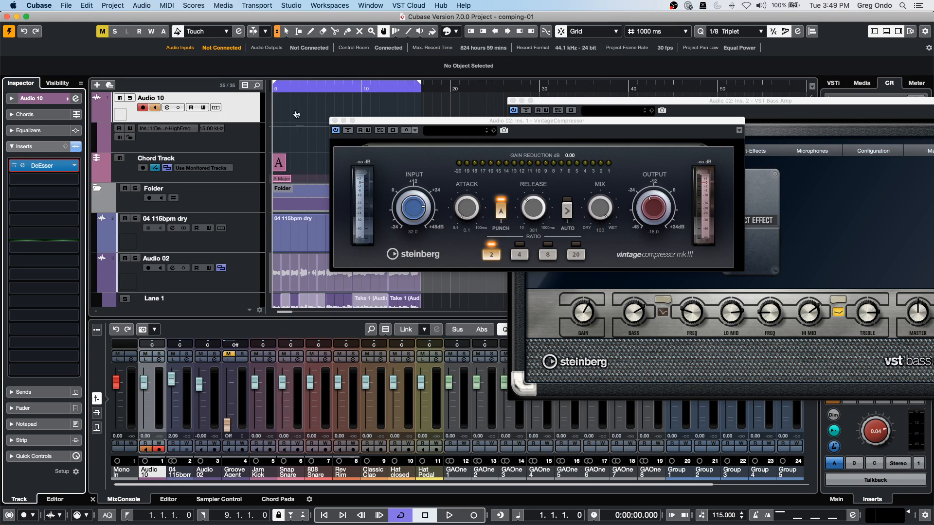
{"action": "left_click", "coordinate": [334, 121]}
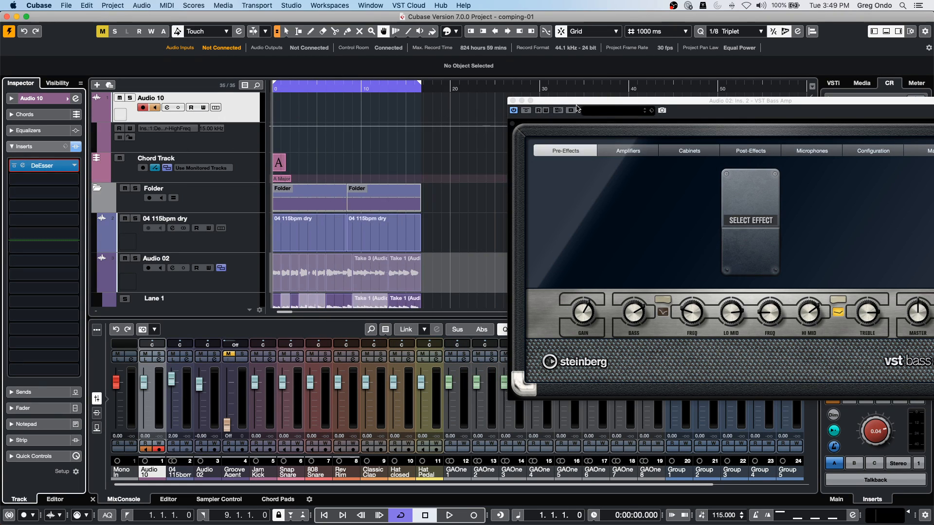
{"action": "left_click", "coordinate": [512, 101]}
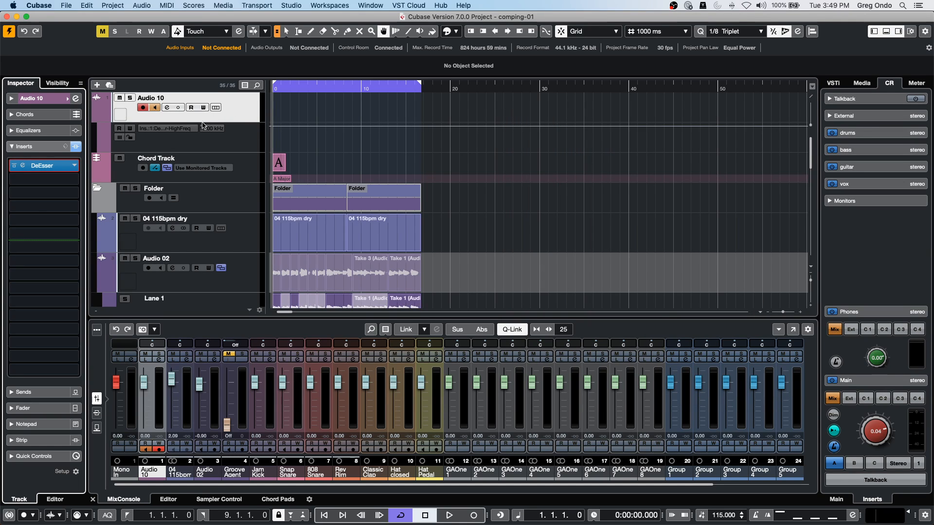
Load Brickwall Limiter into Audio 10's second insert slot, show its Threshold automation track, and close the editor.
{"action": "left_click", "coordinate": [68, 180]}
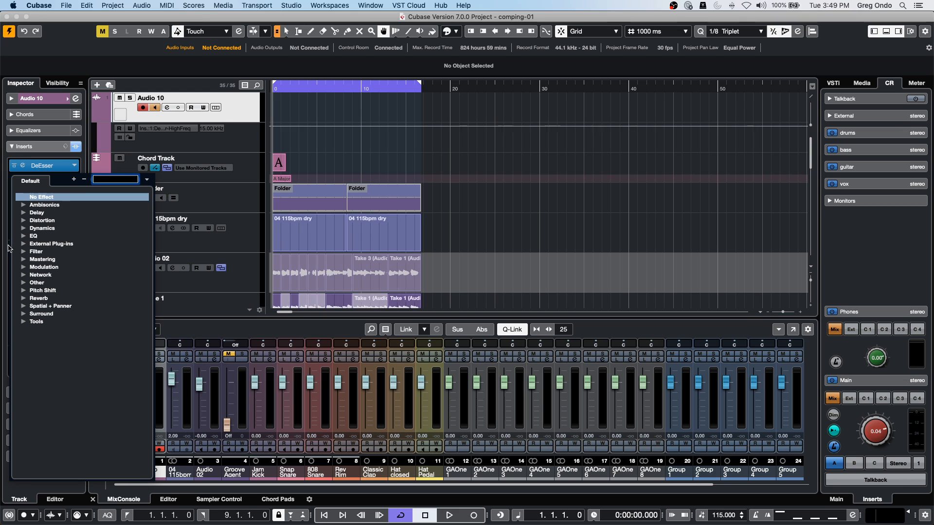
{"action": "left_click", "coordinate": [24, 228]}
{"action": "left_click", "coordinate": [52, 241]}
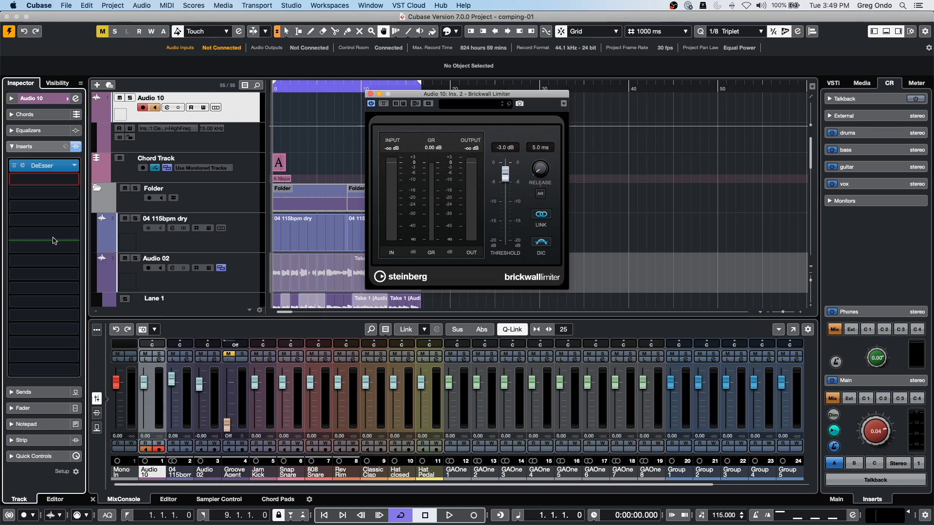
{"action": "right_click", "coordinate": [542, 244]}
{"action": "right_click", "coordinate": [508, 182]}
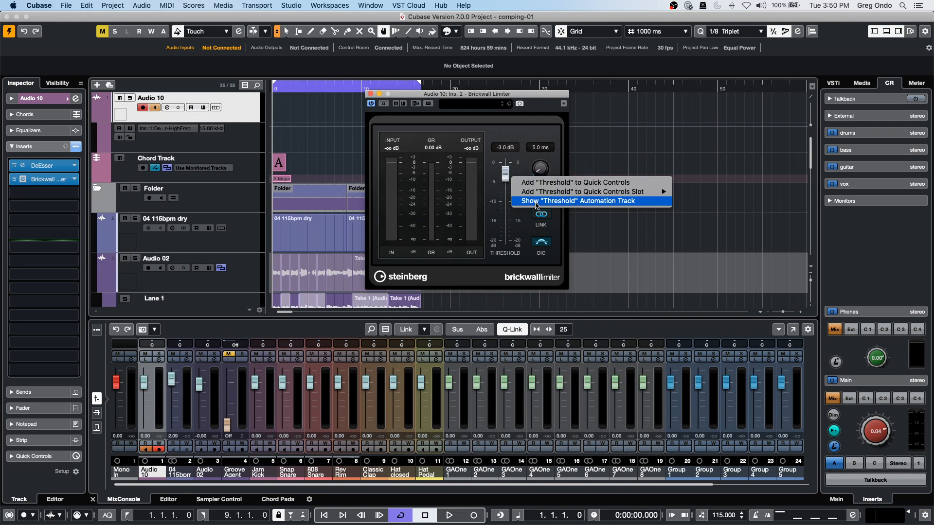
{"action": "left_click", "coordinate": [536, 202]}
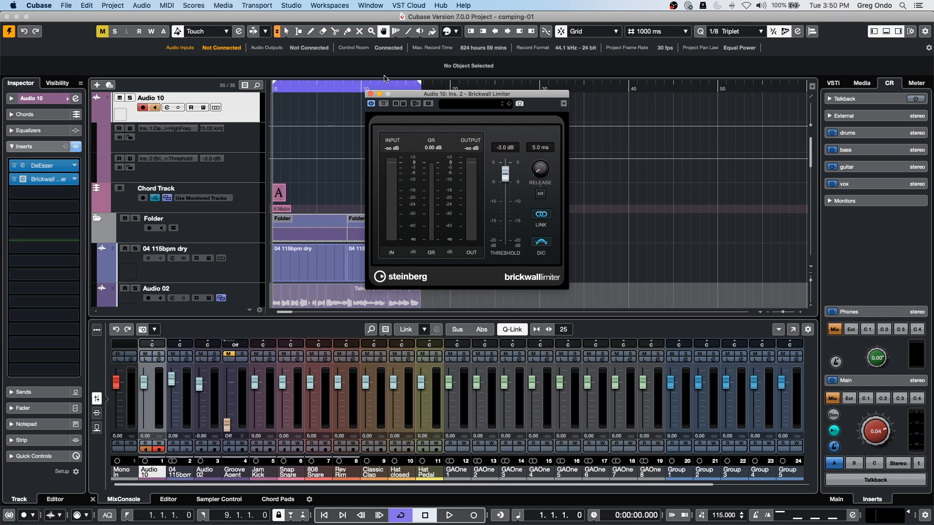
{"action": "left_click", "coordinate": [370, 94]}
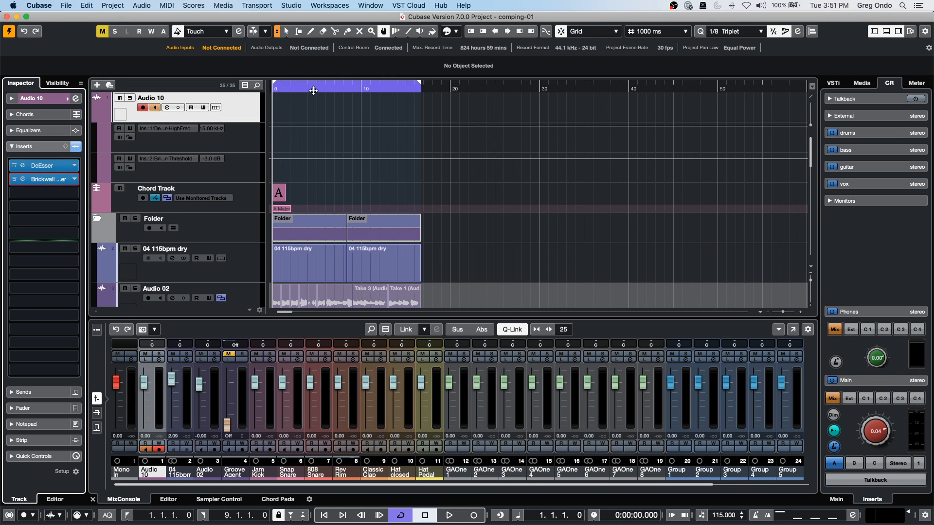
Open the recent project Amos Moses - GO.cpr and activate it.
{"action": "left_click", "coordinate": [66, 6]}
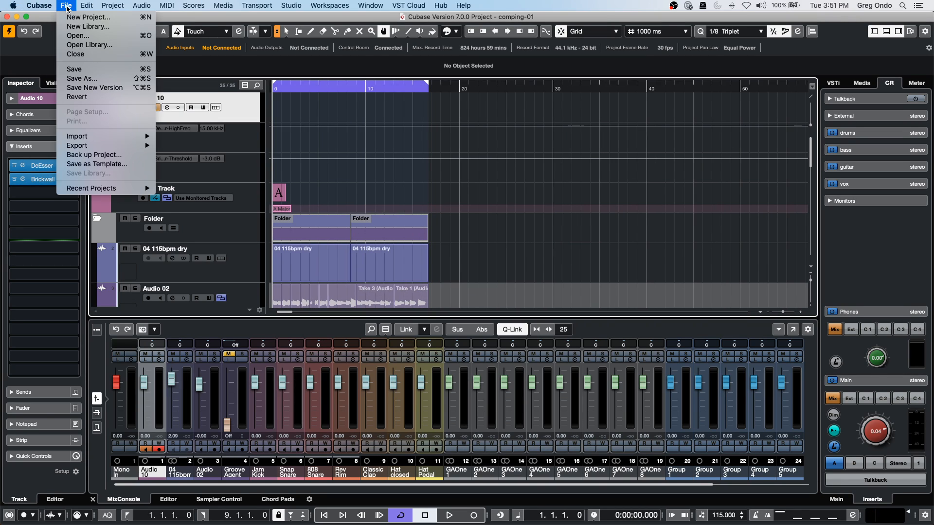
{"action": "mouse_move", "coordinate": [95, 194]}
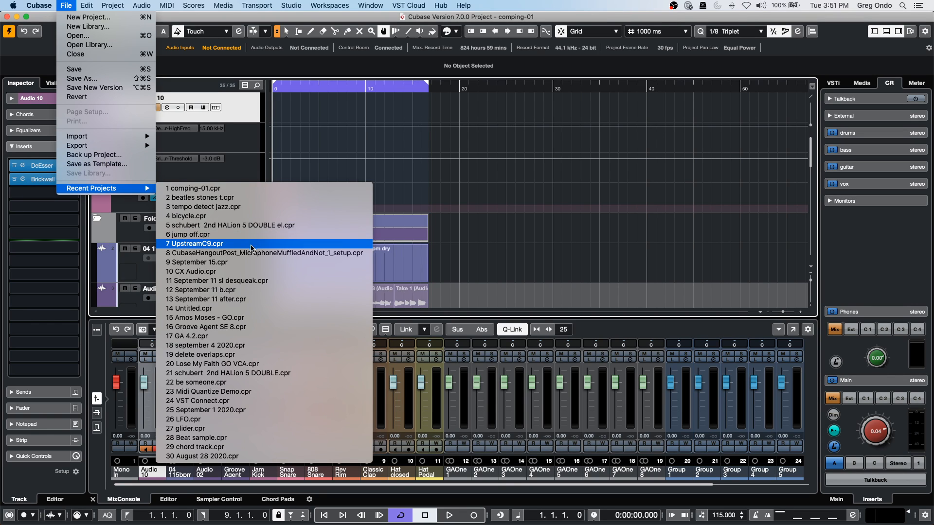
{"action": "left_click", "coordinate": [251, 318]}
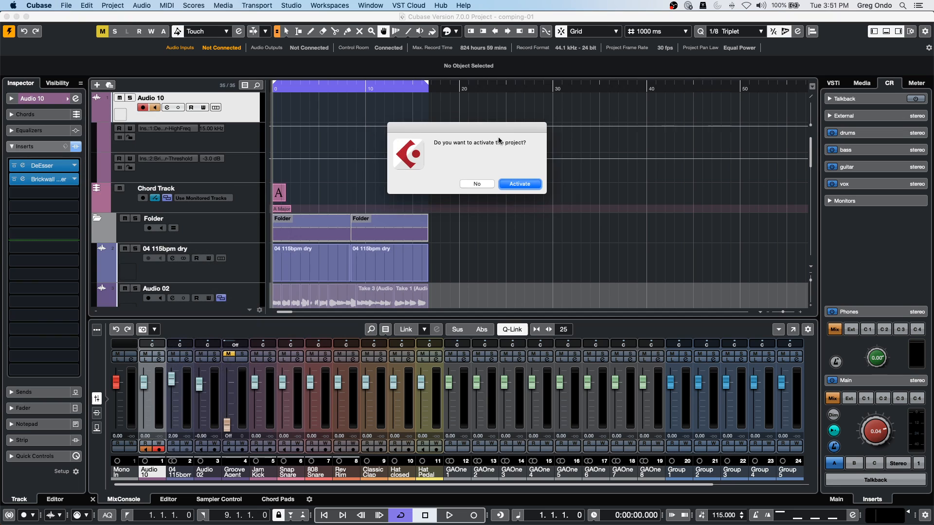
{"action": "left_click", "coordinate": [535, 183]}
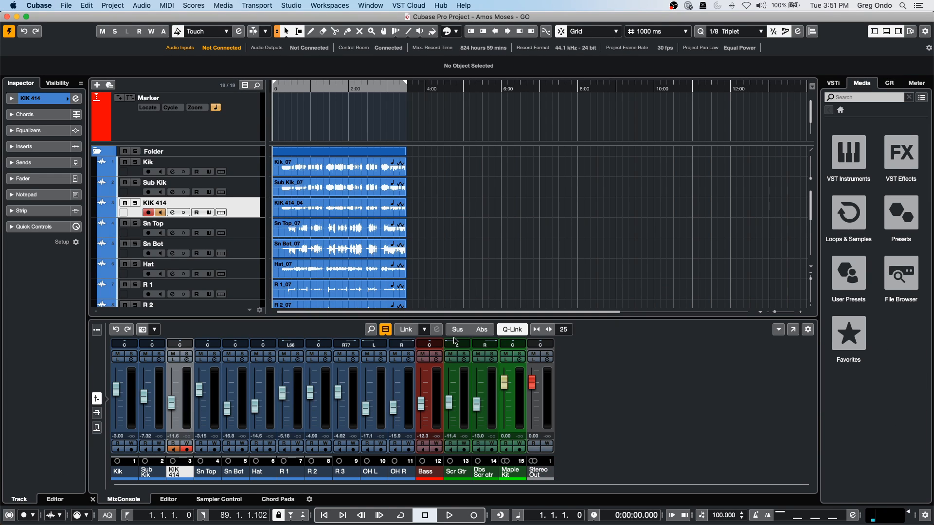
Place the project cursor at 0:38 and look through the recorded drum tracks in the folder.
{"action": "double_click", "coordinate": [296, 93]}
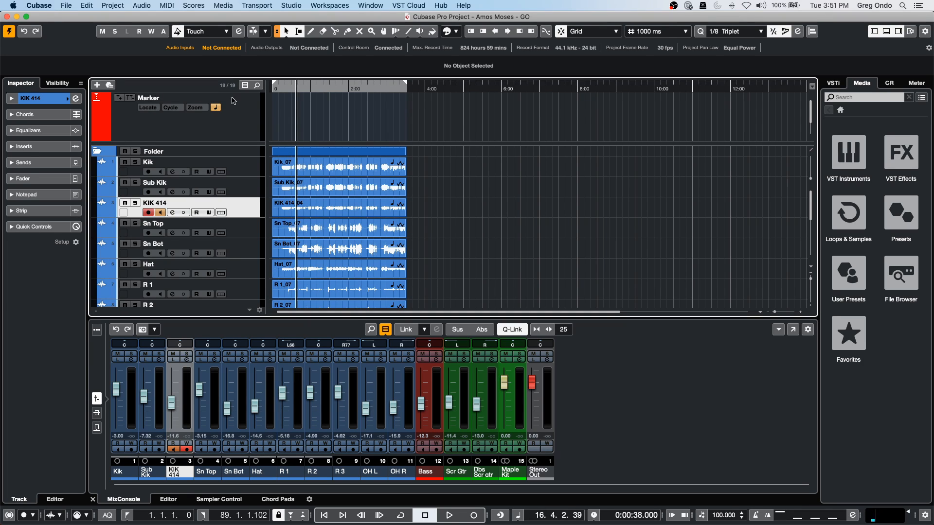
{"action": "left_click", "coordinate": [340, 230]}
{"action": "scroll", "coordinate": [340, 229], "scroll_direction": "down", "scroll_amount": 1}
{"action": "scroll", "coordinate": [339, 230], "scroll_direction": "down", "scroll_amount": 9}
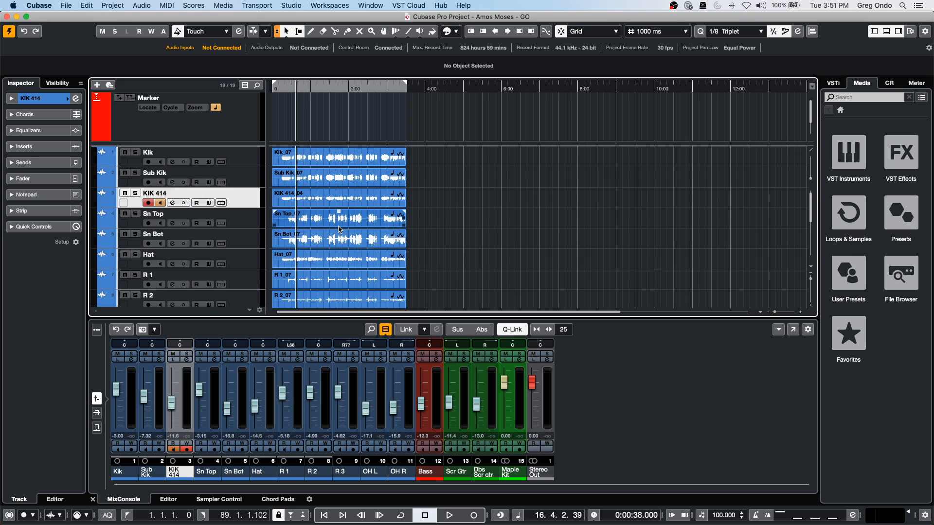
{"action": "scroll", "coordinate": [339, 227], "scroll_direction": "up", "scroll_amount": 8}
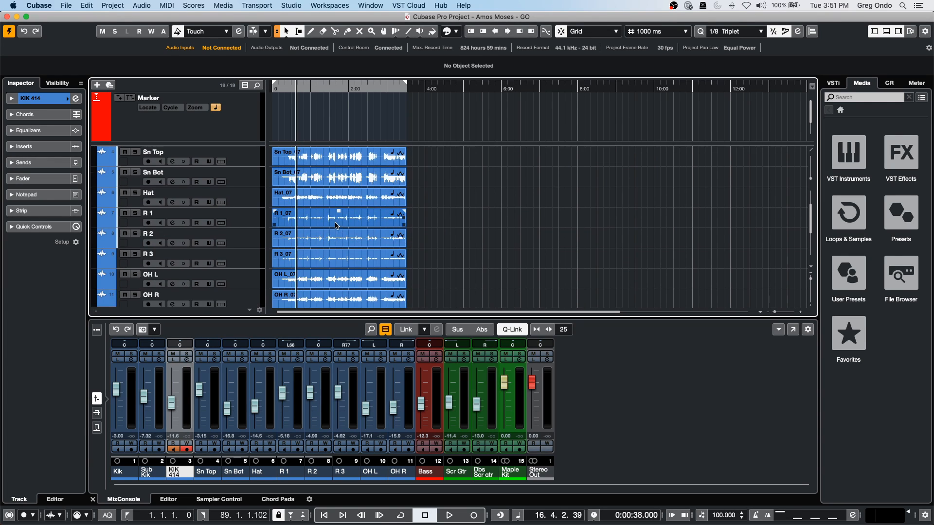
Move the project cursor to 0:58 and set the left locator to 20.3.2.39 and the right locator to 30.3.2.39.
{"action": "left_click", "coordinate": [305, 90]}
{"action": "left_click", "coordinate": [310, 89]}
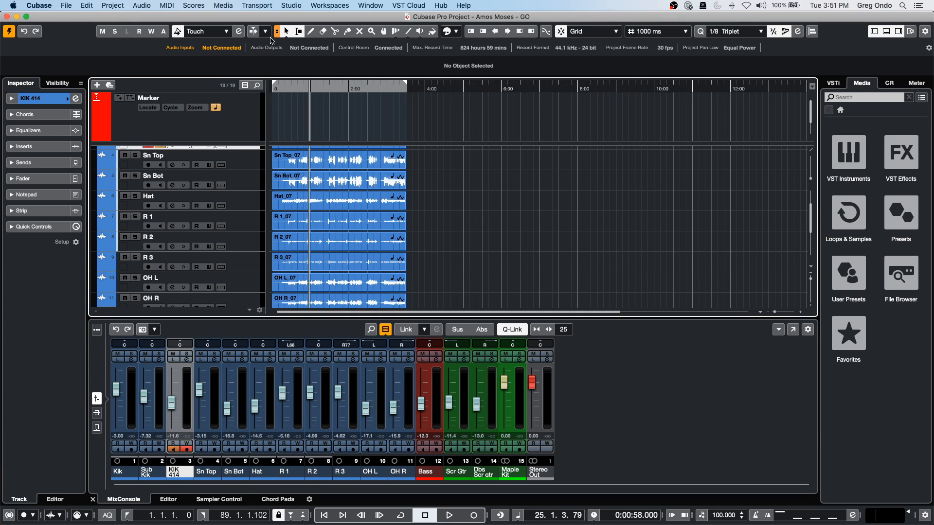
{"action": "left_click", "coordinate": [302, 90], "text": "super"}
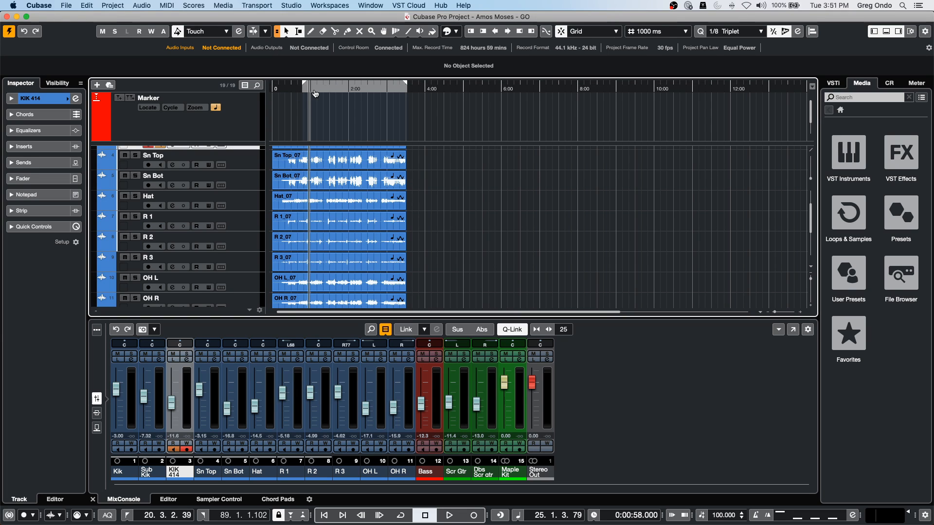
{"action": "left_click", "coordinate": [316, 90], "text": "alt"}
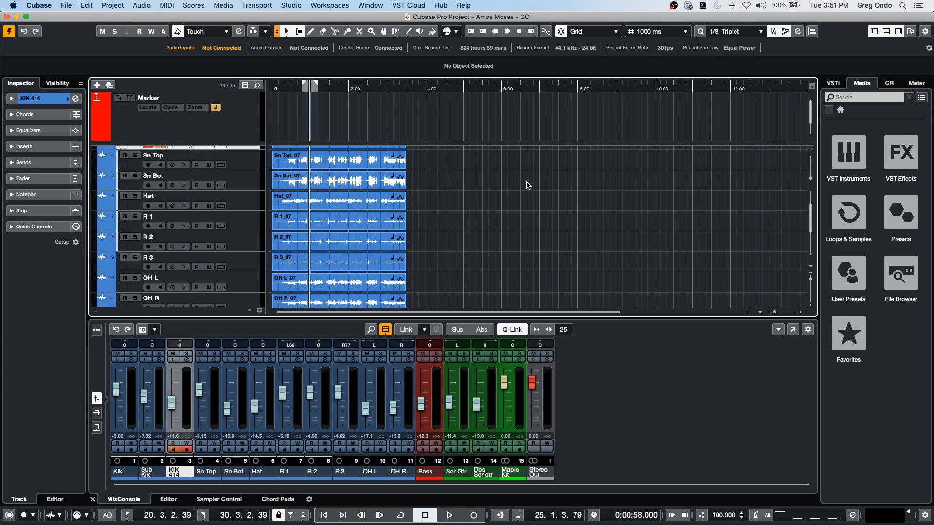
Move the project cursor to 0:35, zoom the timeline in around the locator range, and return to the top drum tracks.
{"action": "scroll", "coordinate": [486, 190], "scroll_direction": "down", "scroll_amount": 2}
{"action": "scroll", "coordinate": [472, 192], "scroll_direction": "up", "scroll_amount": 6}
{"action": "left_click_drag", "start_coordinate": [294, 89], "coordinate": [294, 114]}
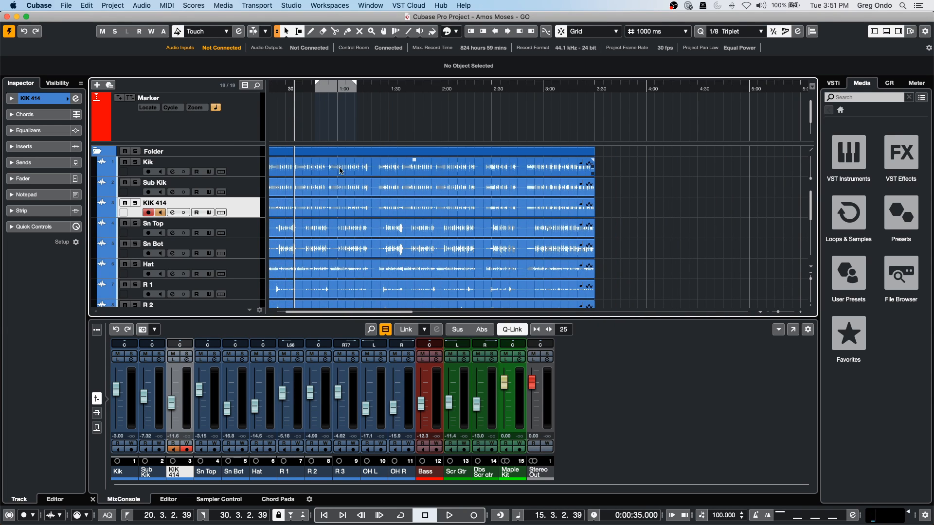
{"action": "scroll", "coordinate": [316, 190], "scroll_direction": "down", "scroll_amount": 2}
{"action": "scroll", "coordinate": [315, 188], "scroll_direction": "up", "scroll_amount": 2}
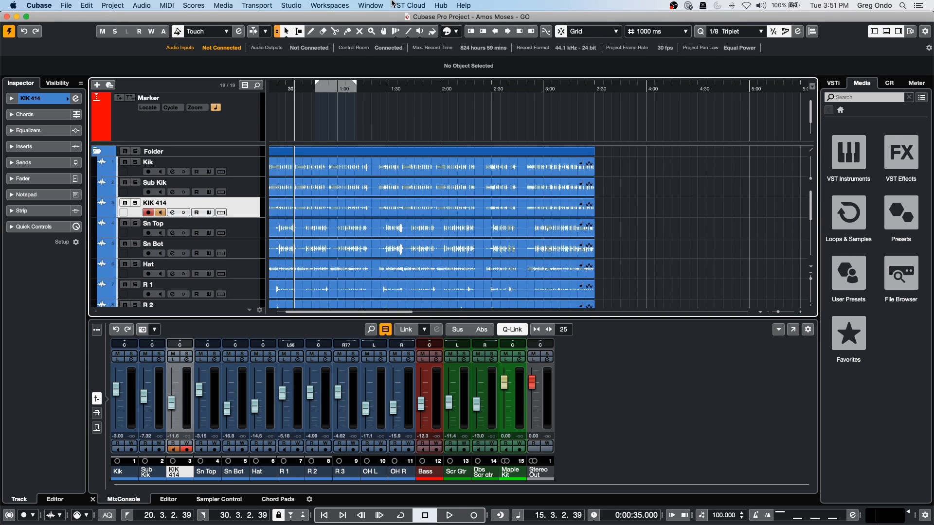
Add a mono output bus to the project's audio output connections.
{"action": "key", "text": "F4"}
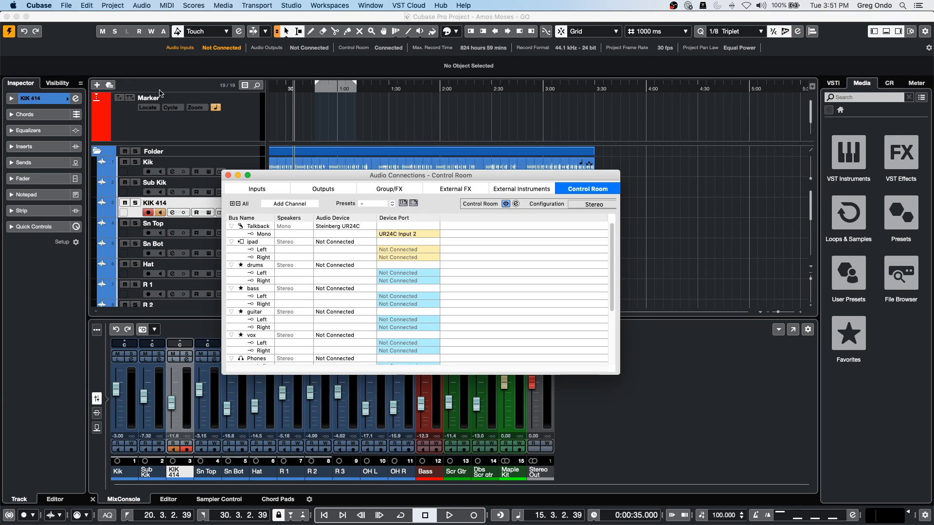
{"action": "left_click", "coordinate": [317, 190]}
{"action": "right_click", "coordinate": [256, 250]}
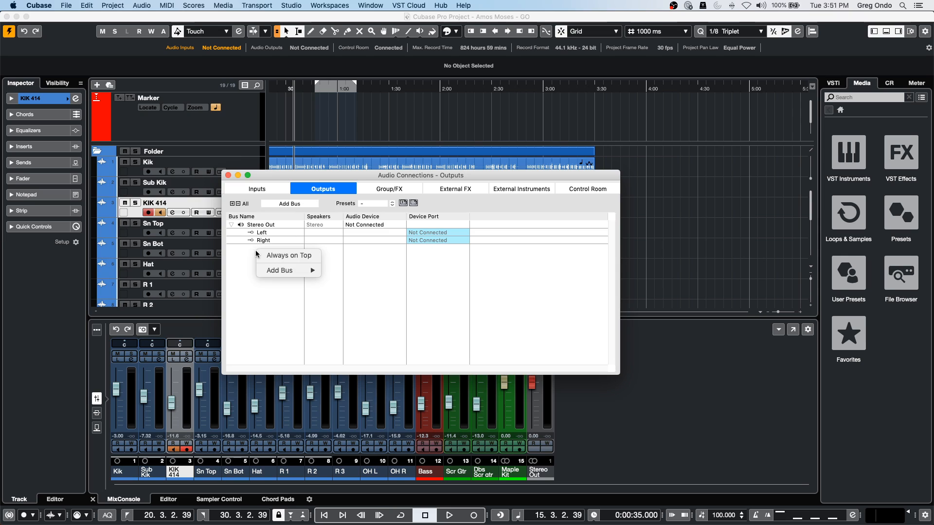
{"action": "mouse_move", "coordinate": [301, 271]}
{"action": "left_click", "coordinate": [338, 270]}
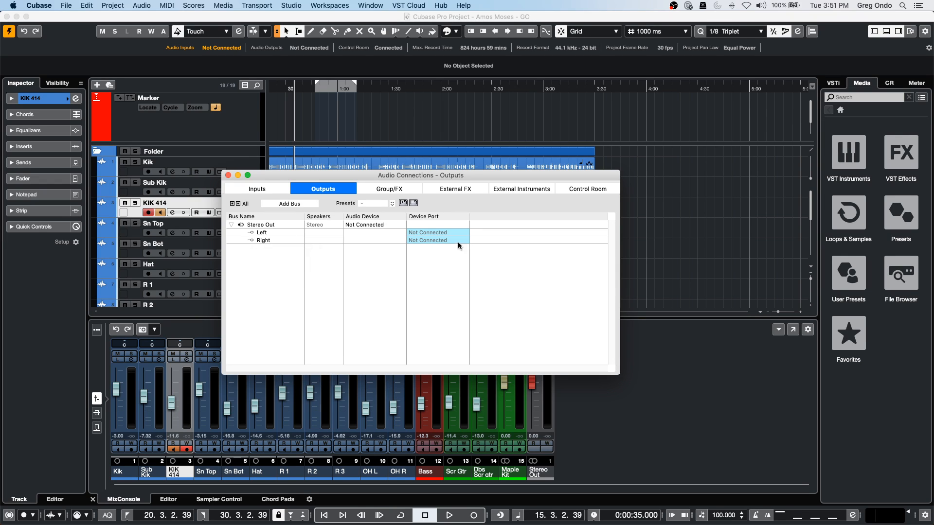
Set the Mono Out bus's device port to Not Connected and close the audio connections.
{"action": "left_click", "coordinate": [413, 257]}
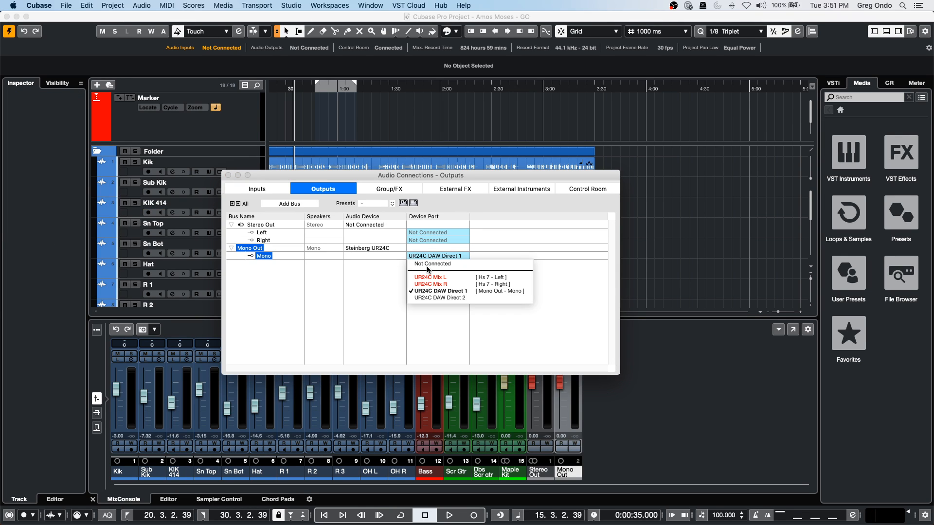
{"action": "left_click", "coordinate": [427, 264]}
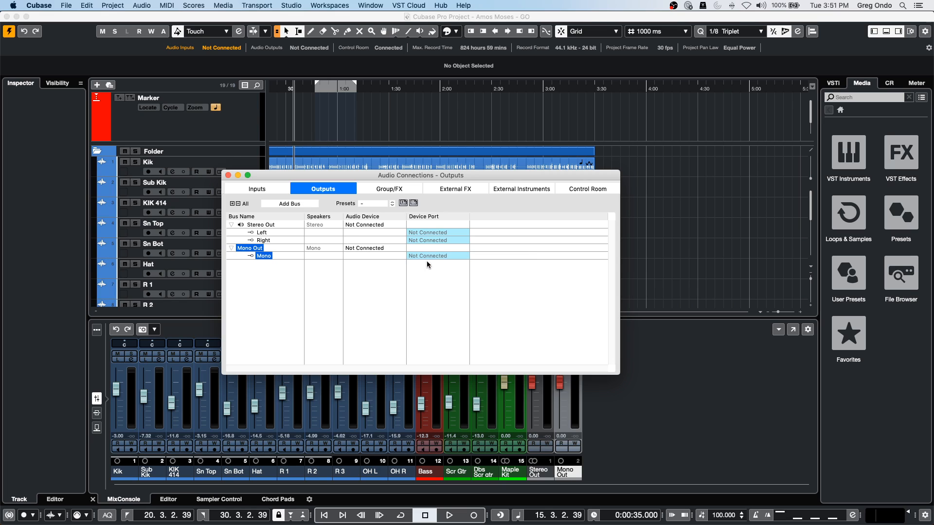
{"action": "left_click", "coordinate": [229, 175]}
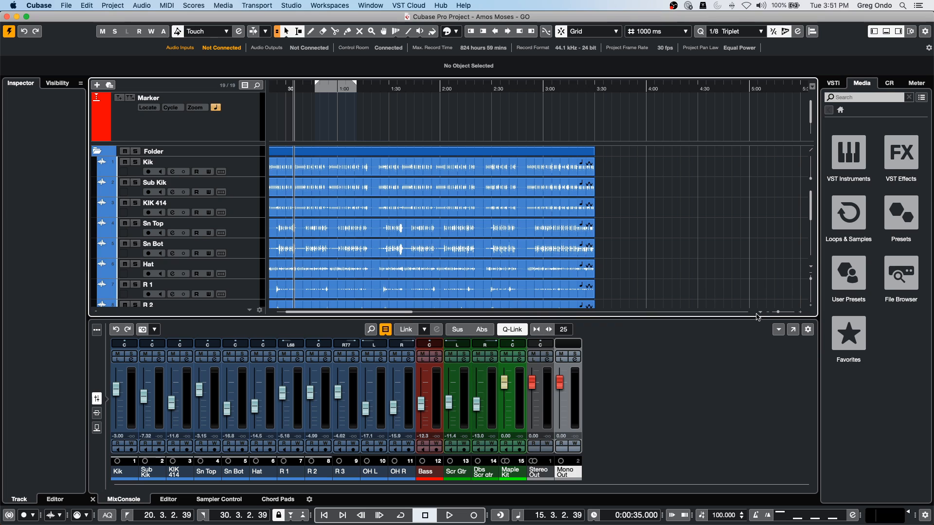
Open the mixer in its own window and expand the routing rack for the audio channels.
{"action": "left_click", "coordinate": [793, 330]}
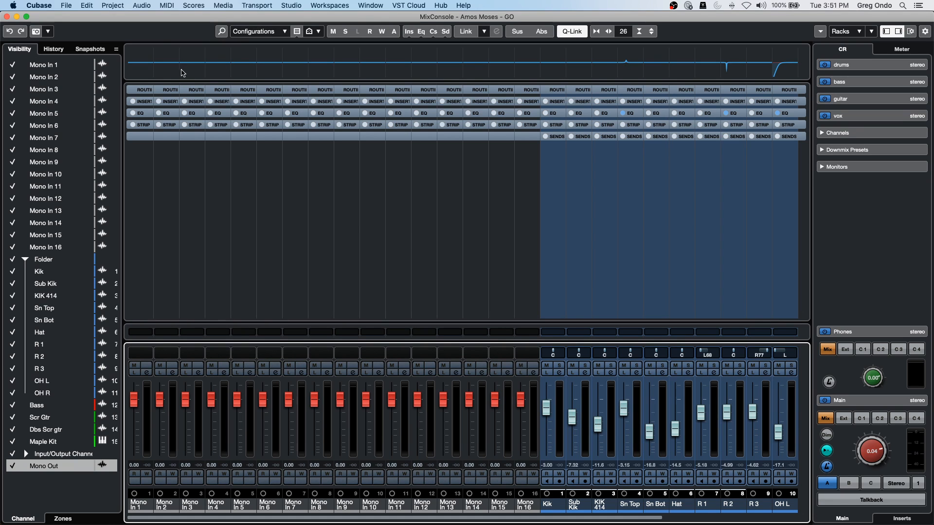
{"action": "left_click", "coordinate": [142, 92]}
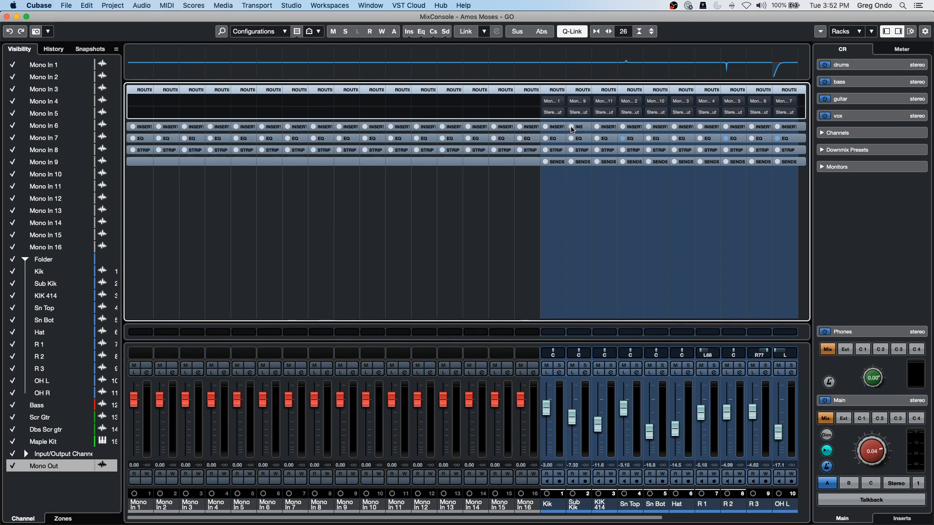
{"action": "left_click", "coordinate": [563, 431]}
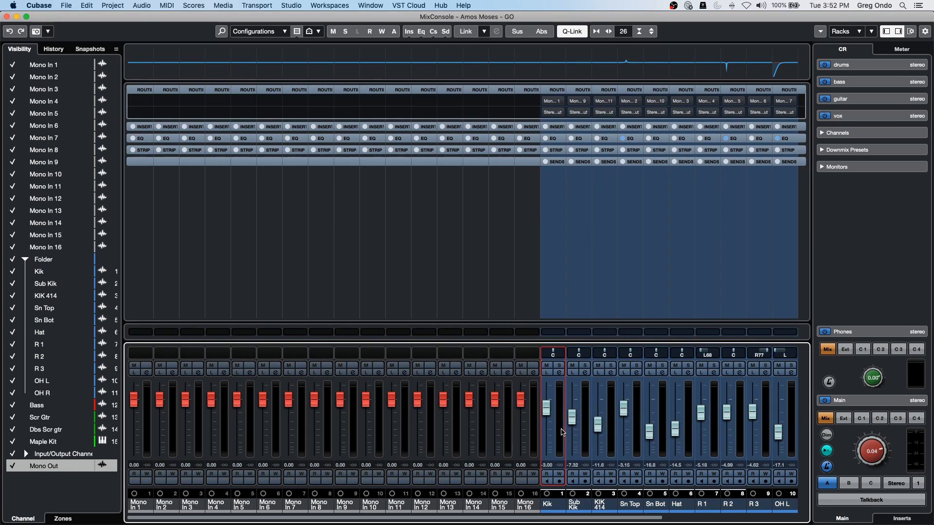
{"action": "left_click_drag", "start_coordinate": [396, 519], "coordinate": [585, 519]}
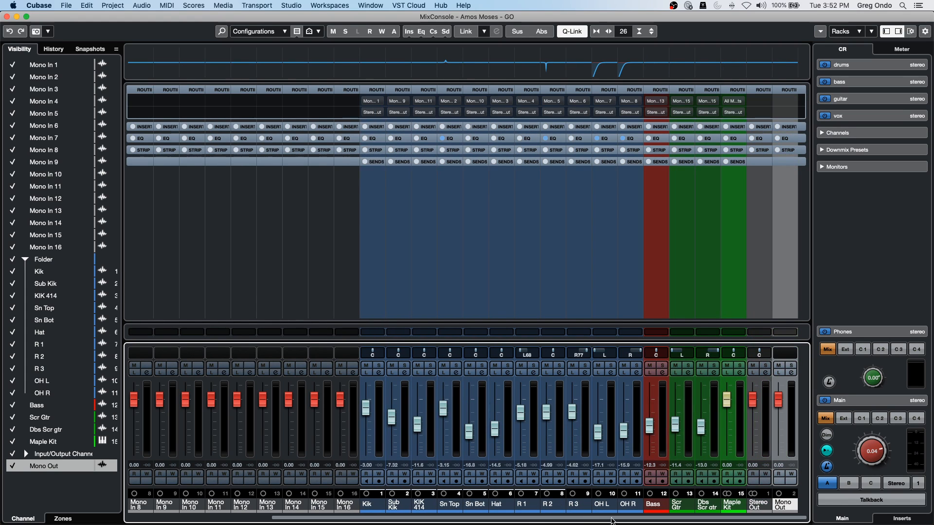
Select all channels from Kik through Maple Kit, route their outputs together to Mono Out, and close the mixer window.
{"action": "left_click", "coordinate": [378, 113]}
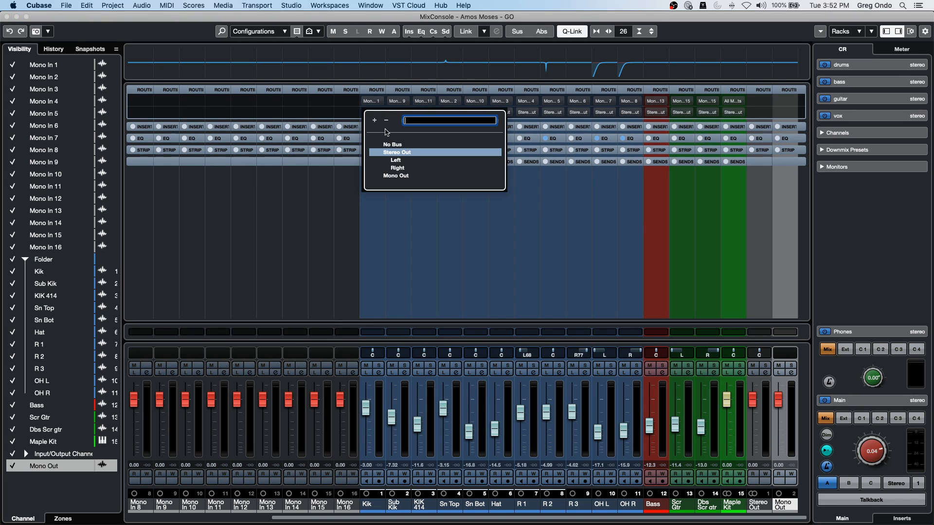
{"action": "left_click", "coordinate": [379, 422]}
{"action": "left_click", "coordinate": [380, 423]}
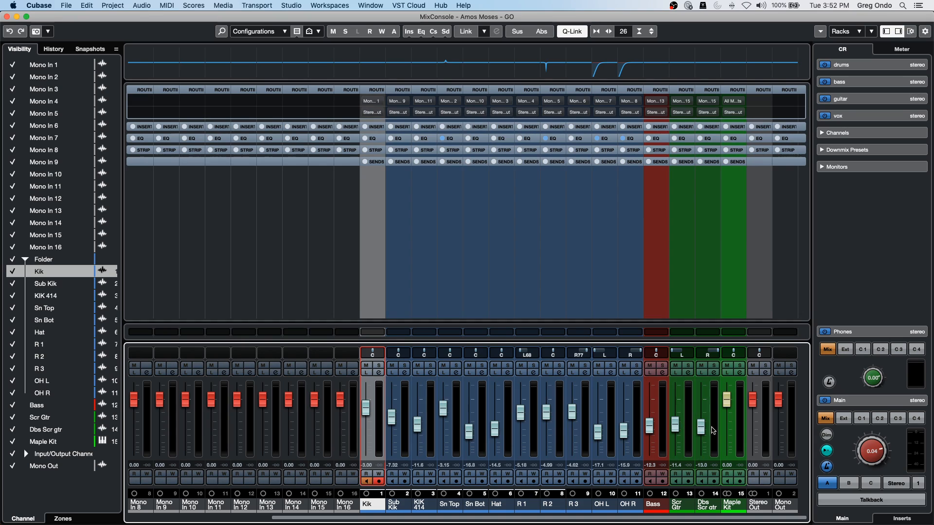
{"action": "left_click", "coordinate": [743, 427], "text": "shift"}
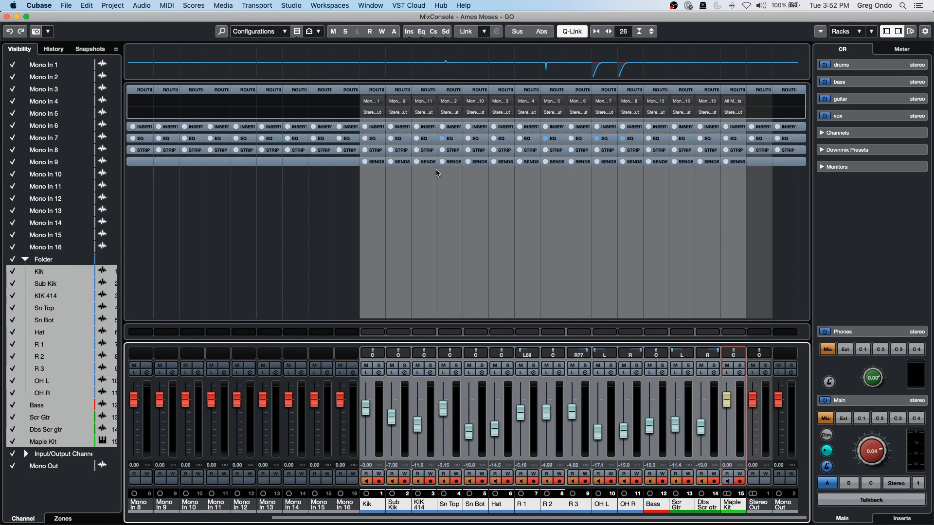
{"action": "left_click", "coordinate": [380, 112]}
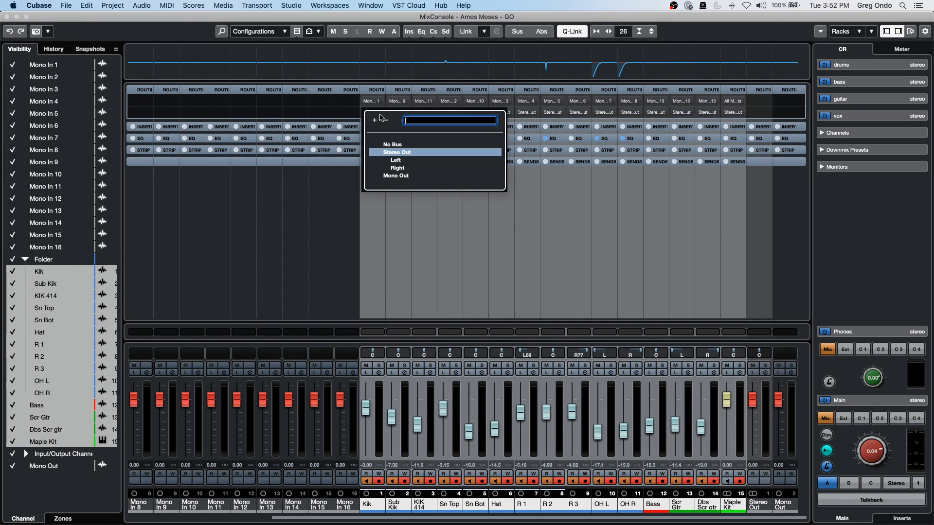
{"action": "left_click", "coordinate": [395, 176]}
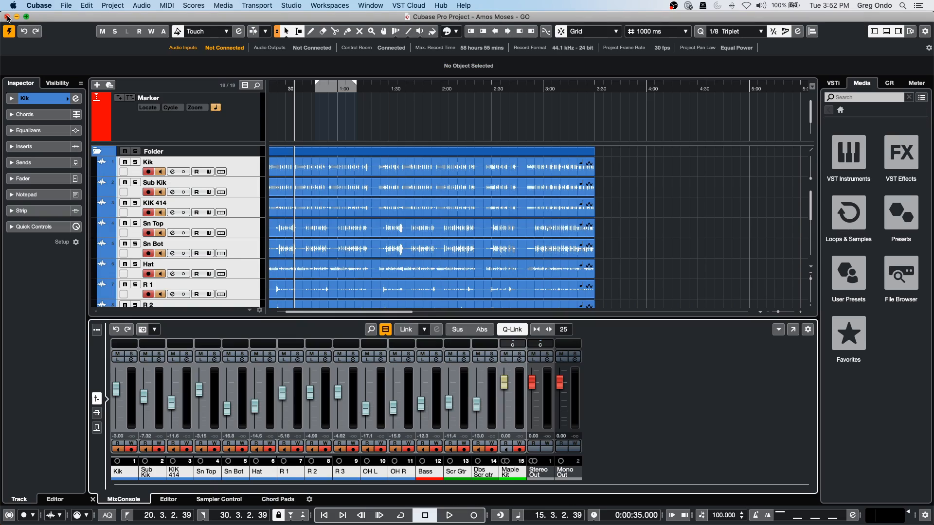
{"action": "left_click", "coordinate": [5, 17]}
Open the audio mixdown export settings and set the channel selection to Multiple.
{"action": "left_click", "coordinate": [66, 5]}
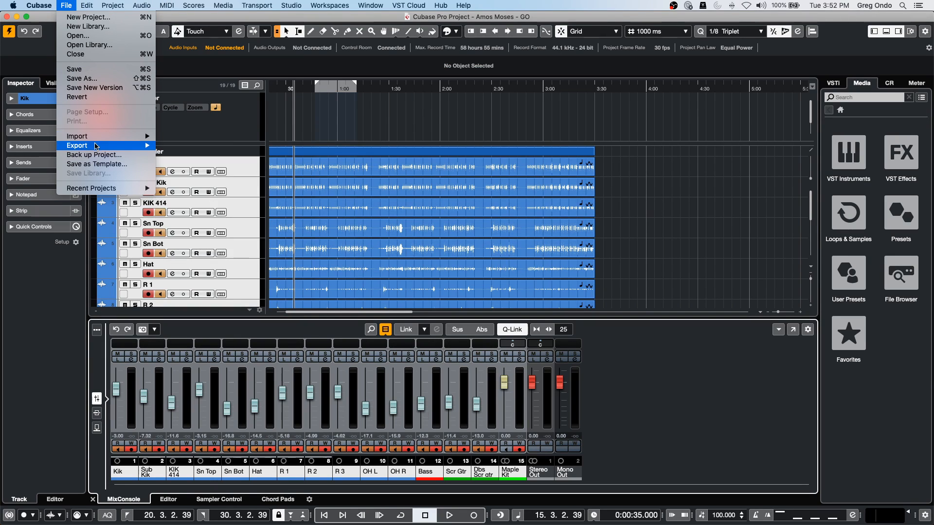
{"action": "mouse_move", "coordinate": [97, 145]}
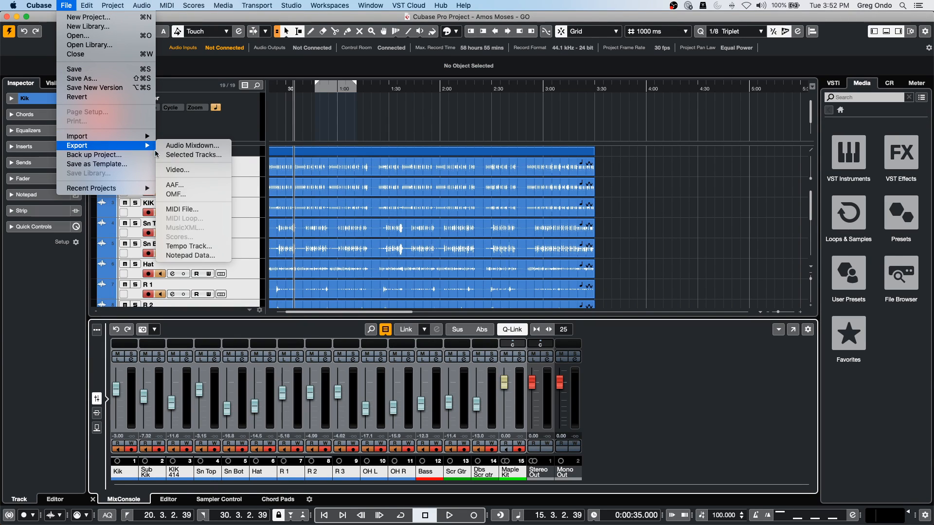
{"action": "left_click", "coordinate": [192, 145]}
{"action": "left_click", "coordinate": [431, 121]}
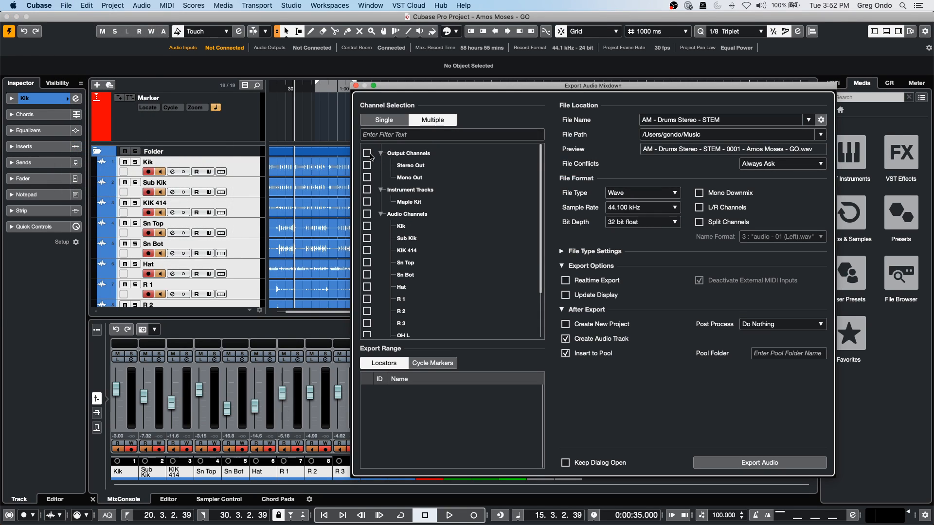
Export all audio channels as Wave files within the locators, with Create New Project enabled as the after-export action.
{"action": "left_click", "coordinate": [367, 215]}
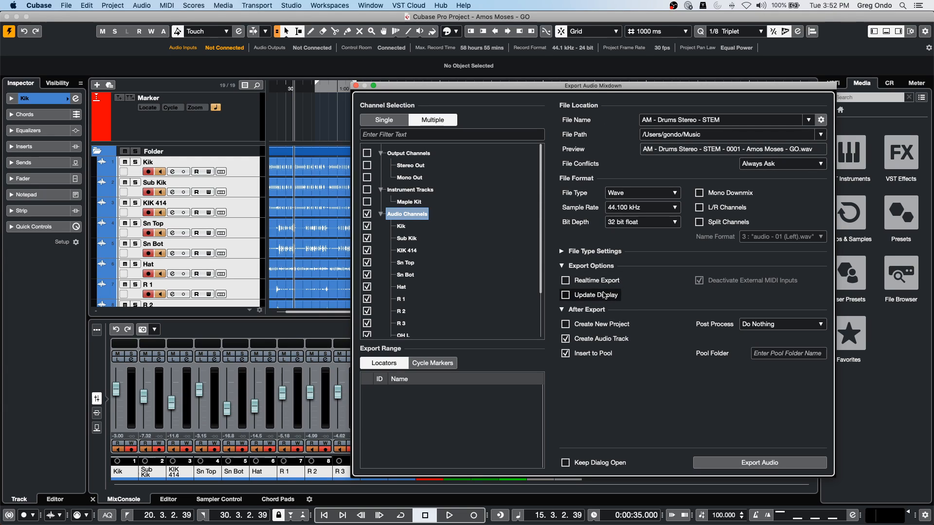
{"action": "left_click", "coordinate": [568, 324]}
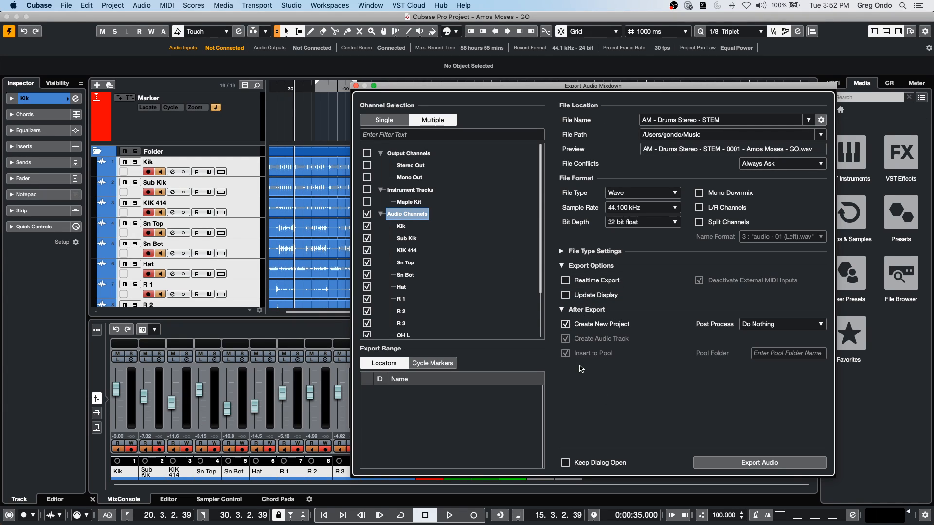
{"action": "left_click", "coordinate": [783, 463]}
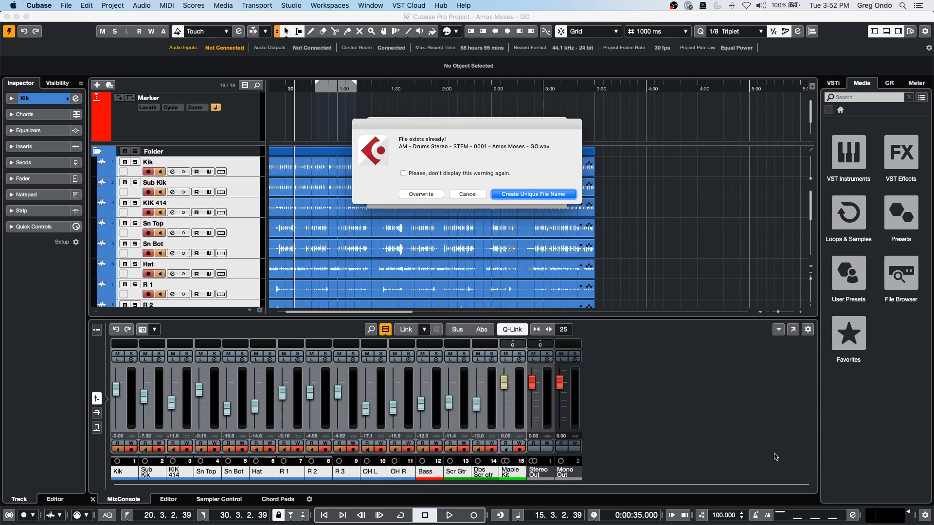
Resolve the export file conflicts by creating unique file names, and suppress further display of this warning.
{"action": "left_click", "coordinate": [519, 194]}
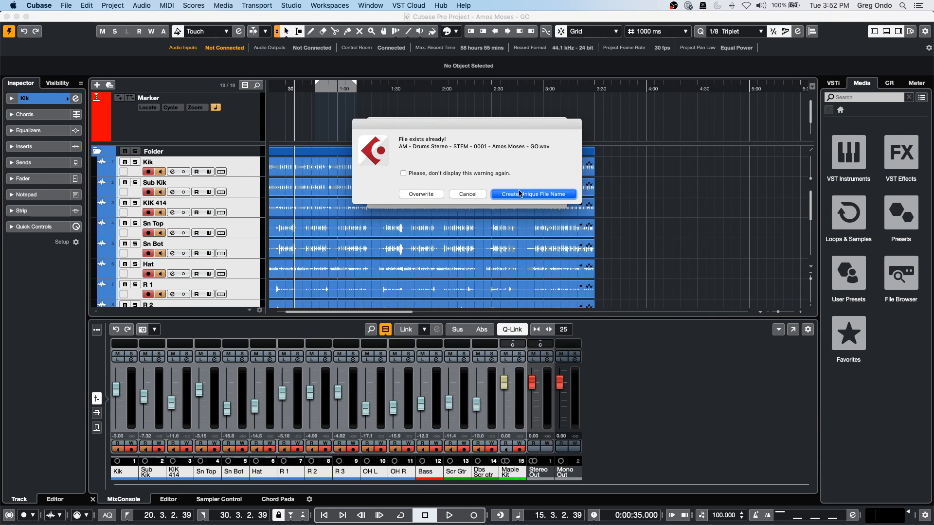
{"action": "left_click", "coordinate": [519, 194]}
{"action": "left_click", "coordinate": [520, 194]}
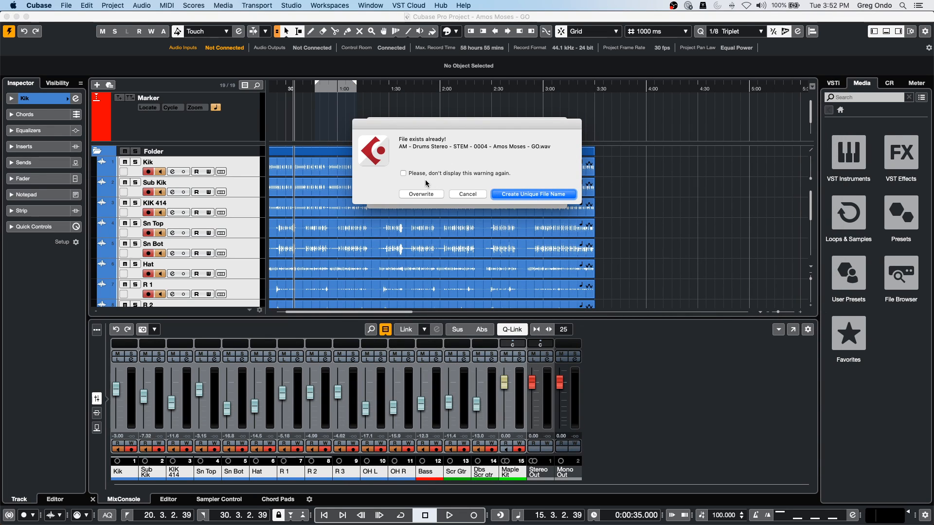
{"action": "left_click", "coordinate": [403, 174]}
{"action": "left_click", "coordinate": [527, 194]}
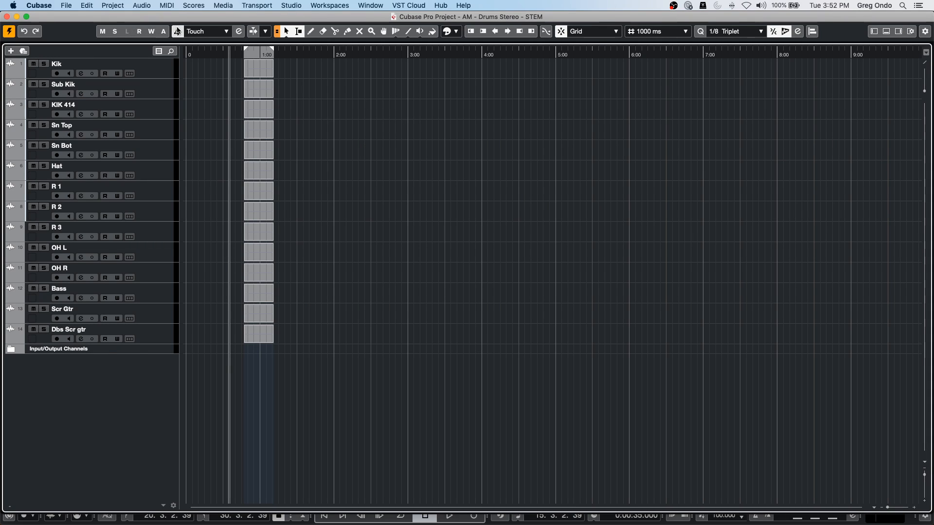
Zoom in on the exported events in the new stem project, and return to the Amos Moses - GO project and activate it.
{"action": "left_click_drag", "start_coordinate": [232, 55], "coordinate": [232, 75]}
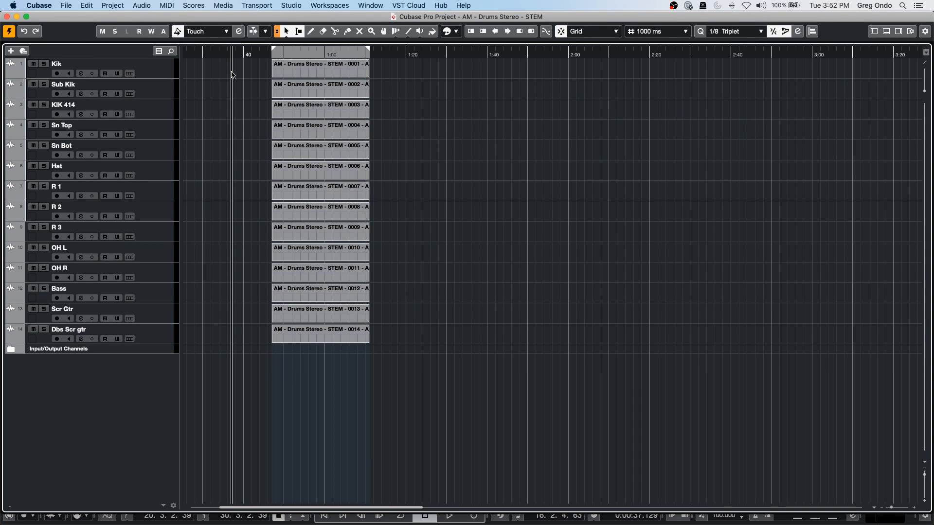
{"action": "left_click", "coordinate": [129, 74]}
{"action": "mouse_move", "coordinate": [145, 76]}
{"action": "left_mouse_down"}
{"action": "mouse_move", "coordinate": [146, 101]}
{"action": "mouse_move", "coordinate": [146, 89]}
{"action": "left_mouse_up"}
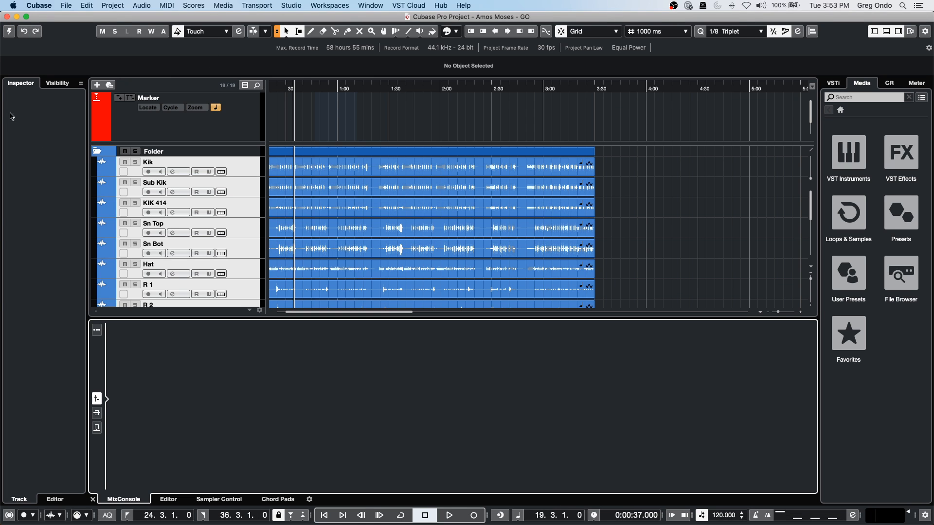
{"action": "left_click", "coordinate": [8, 31]}
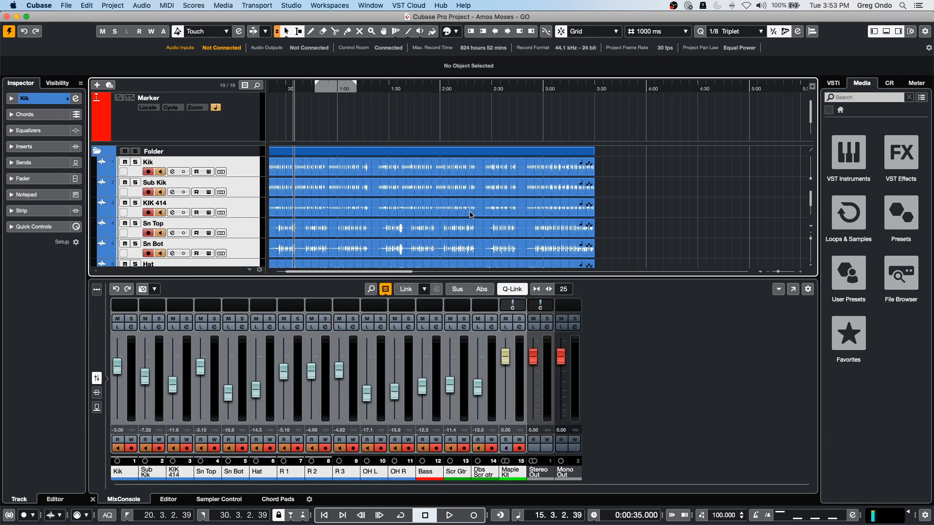
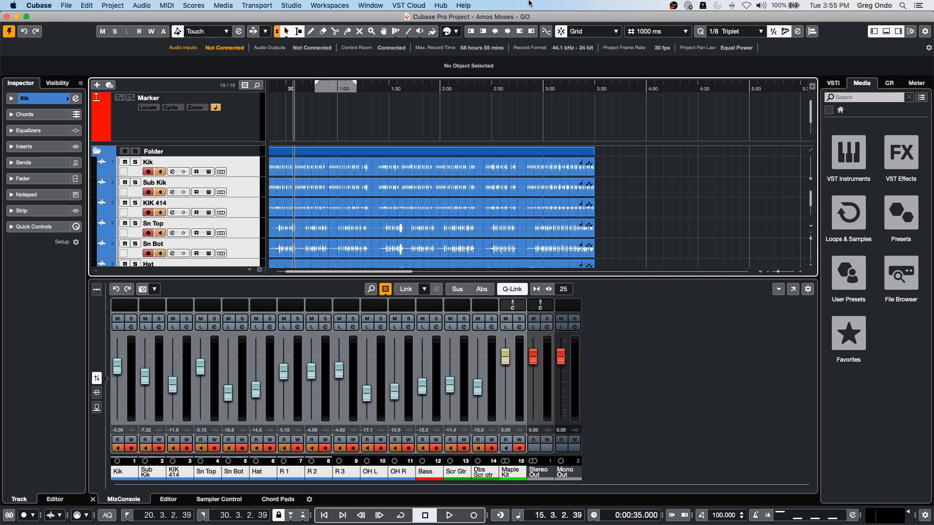
Open and activate the recent project glider.cpr, accept the unmapped missing port, and select the 043 Kick SK track.
{"action": "left_click", "coordinate": [69, 7]}
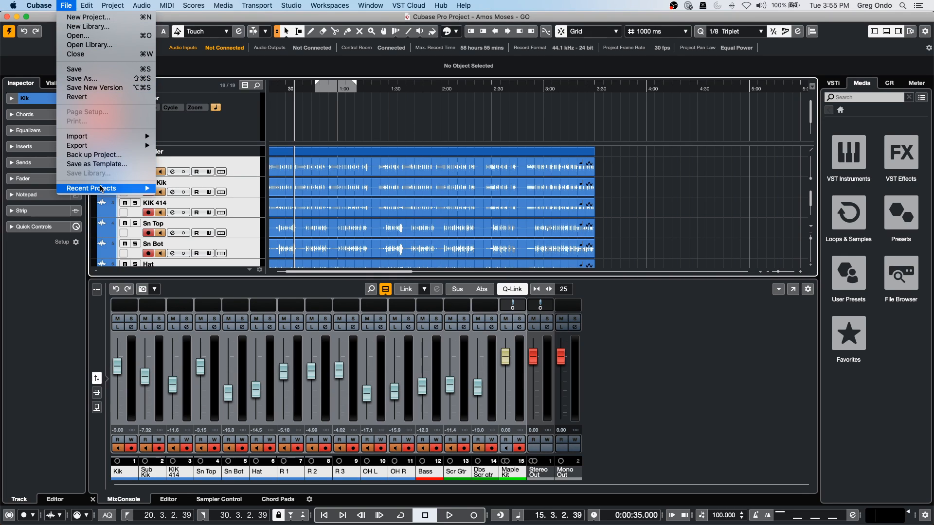
{"action": "mouse_move", "coordinate": [101, 189]}
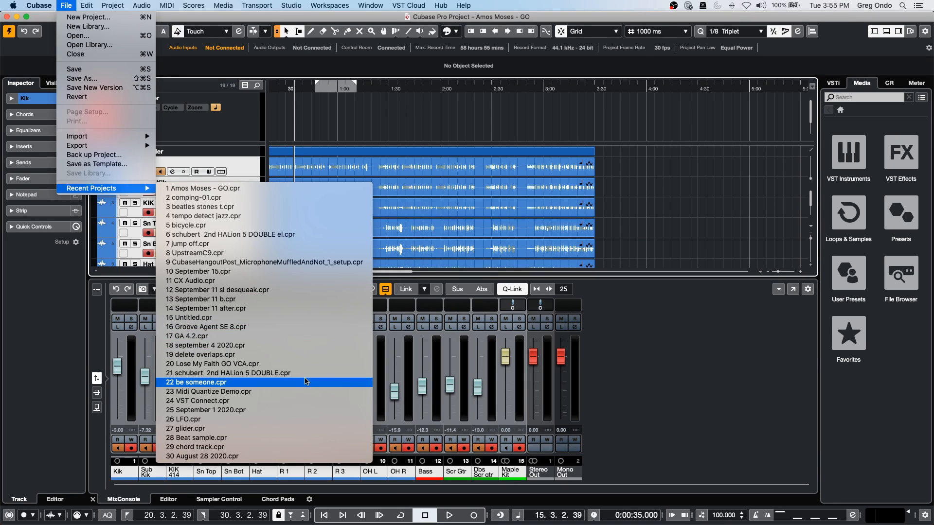
{"action": "left_click", "coordinate": [287, 428]}
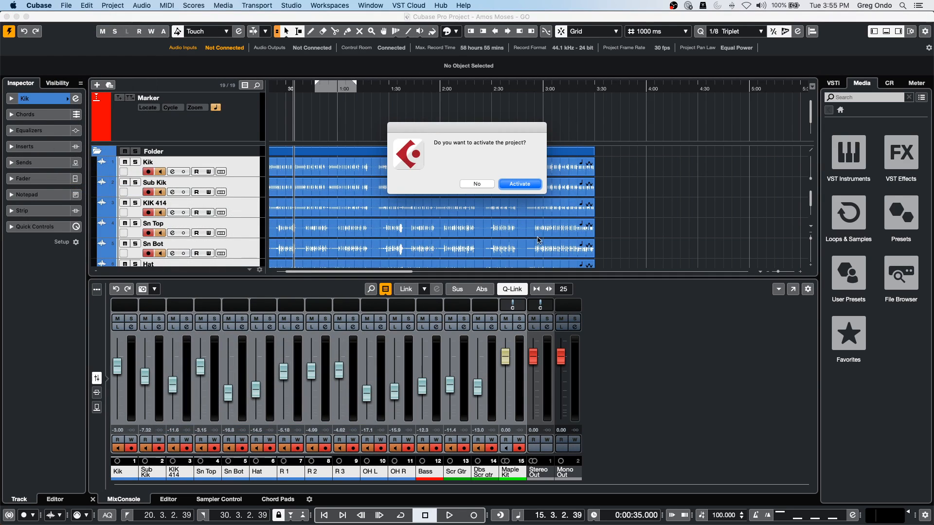
{"action": "left_click", "coordinate": [530, 185]}
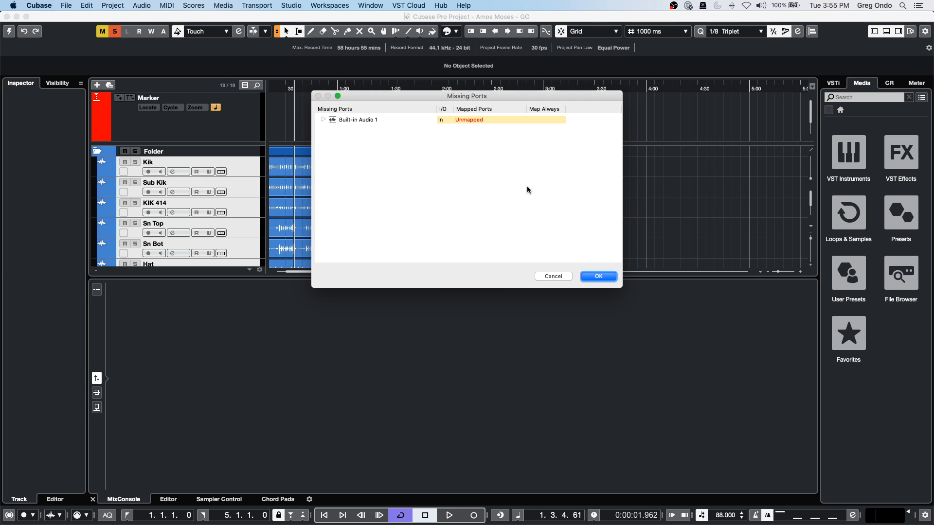
{"action": "left_click", "coordinate": [591, 276]}
{"action": "left_click", "coordinate": [209, 112]}
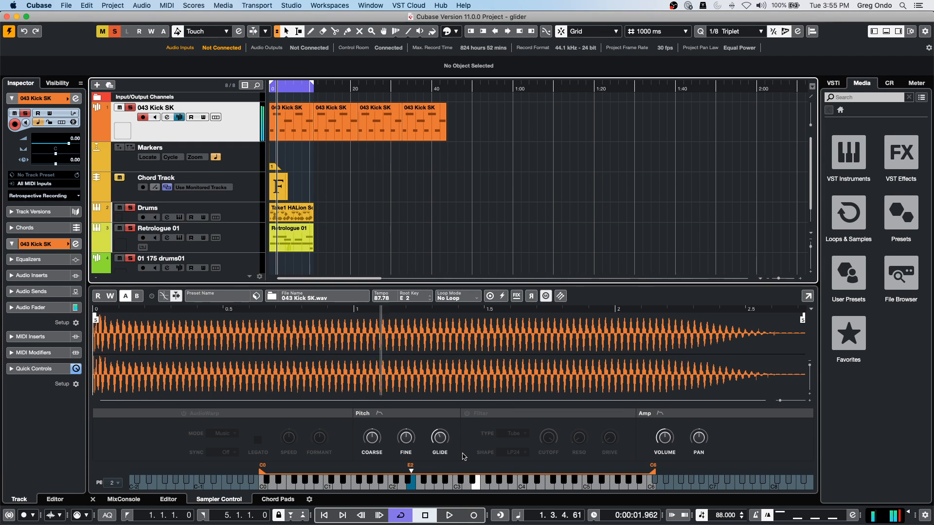
Try higher and lower Glide amounts in the 043 Kick SK sampler, and switch the project ruler to bars and beats.
{"action": "left_click", "coordinate": [546, 297]}
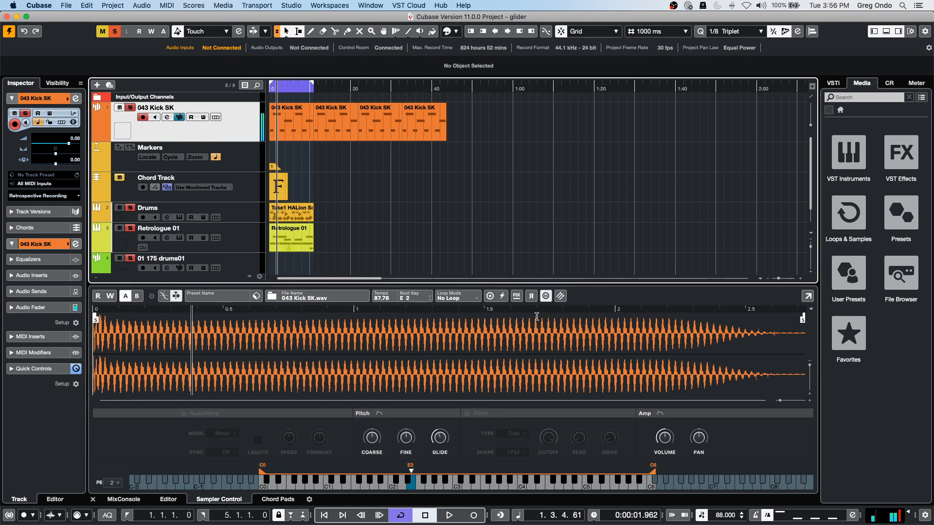
{"action": "left_click_drag", "start_coordinate": [440, 438], "coordinate": [443, 417]}
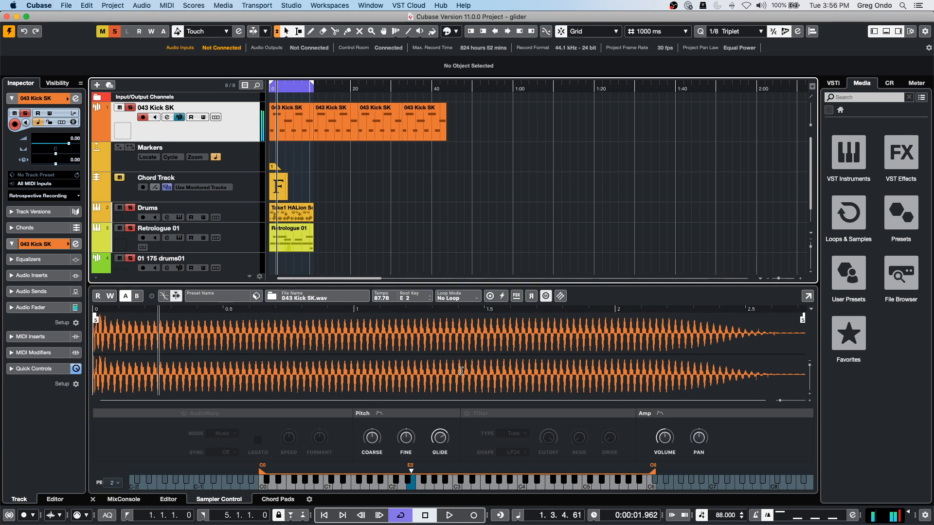
{"action": "left_click_drag", "start_coordinate": [441, 438], "coordinate": [442, 456]}
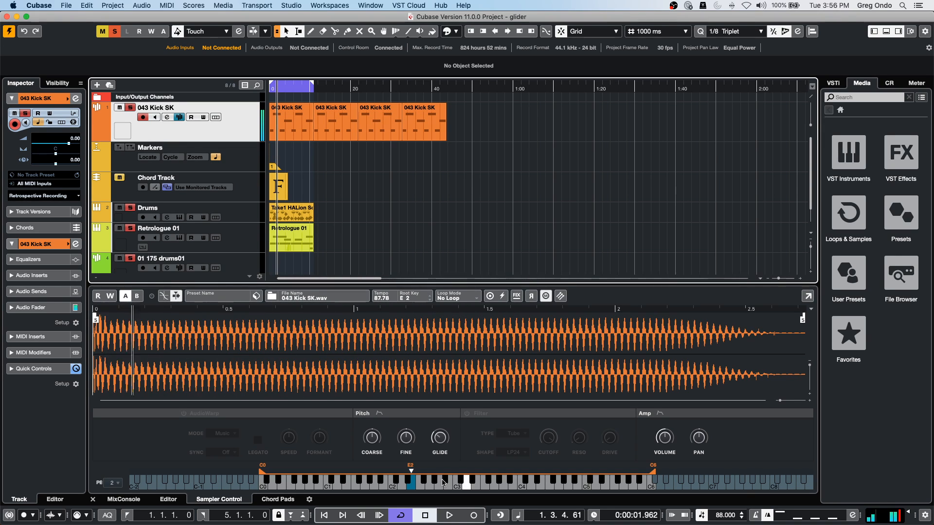
{"action": "left_click_drag", "start_coordinate": [440, 438], "coordinate": [447, 355]}
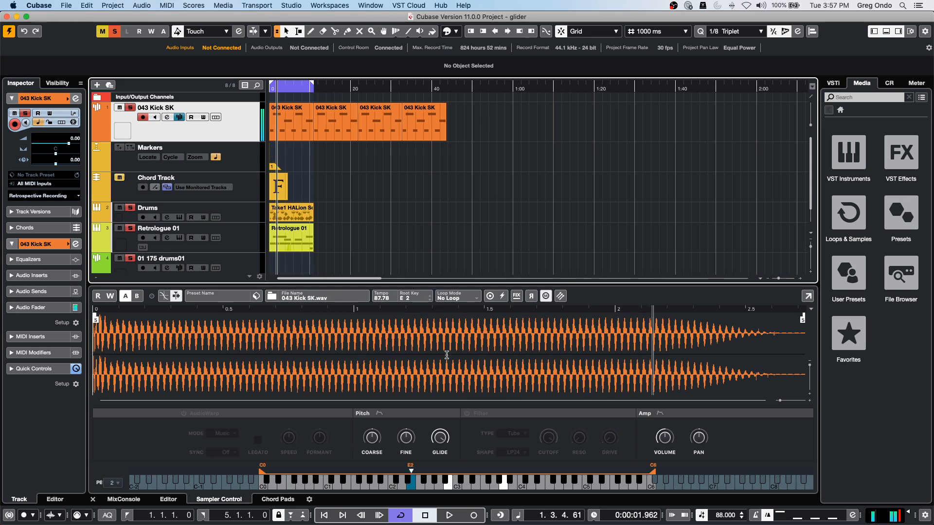
{"action": "mouse_move", "coordinate": [437, 442]}
{"action": "left_click_drag", "start_coordinate": [435, 443], "coordinate": [446, 496]}
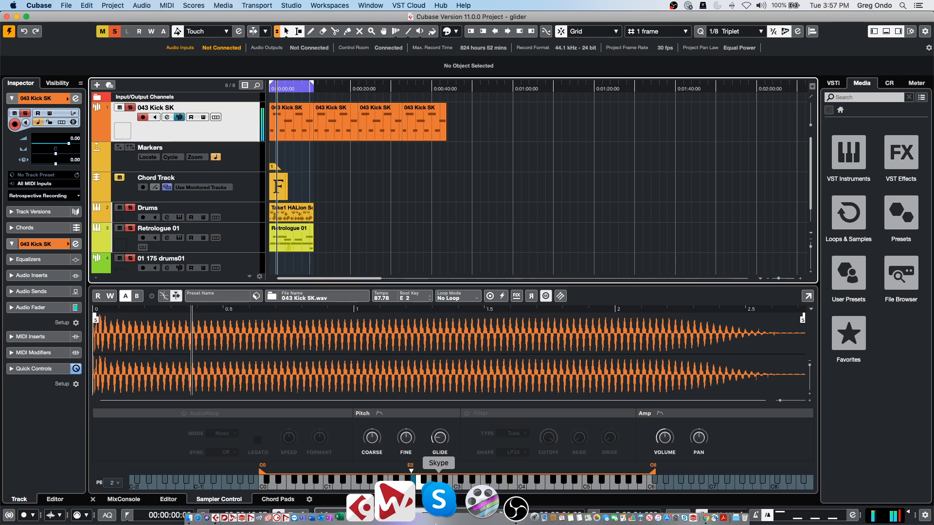
{"action": "key", "text": "period"}
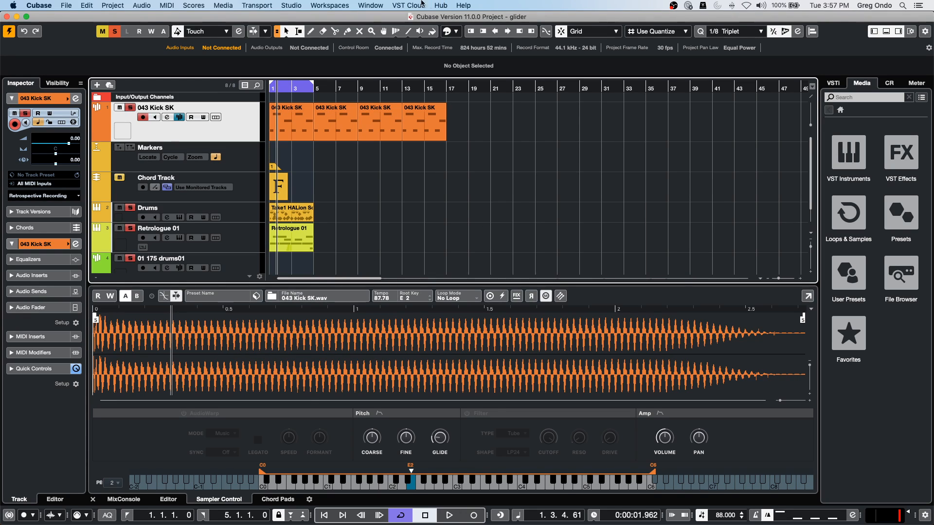
Open Studio Setup and examine the Mackie Control, VST Quick Controls and Track Quick Controls remote device settings.
{"action": "left_click", "coordinate": [324, 5]}
{"action": "mouse_move", "coordinate": [334, 141]}
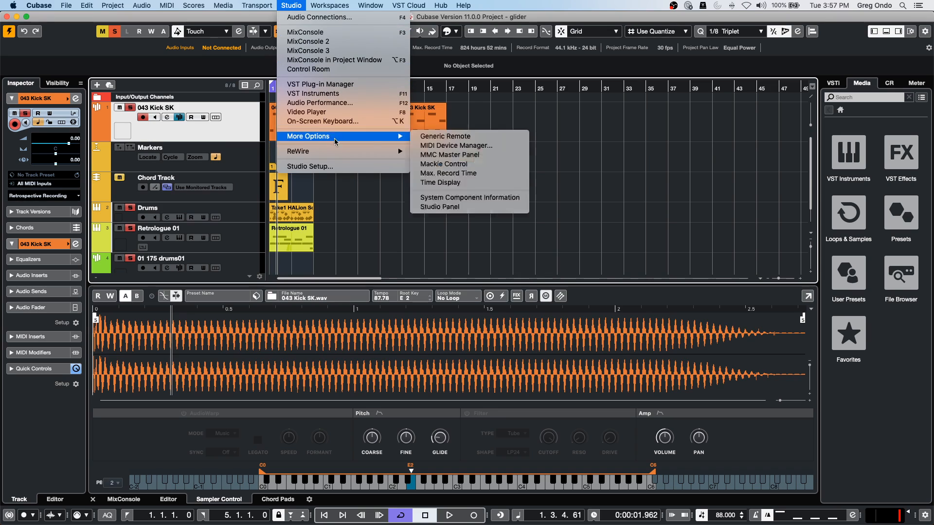
{"action": "left_click", "coordinate": [338, 166]}
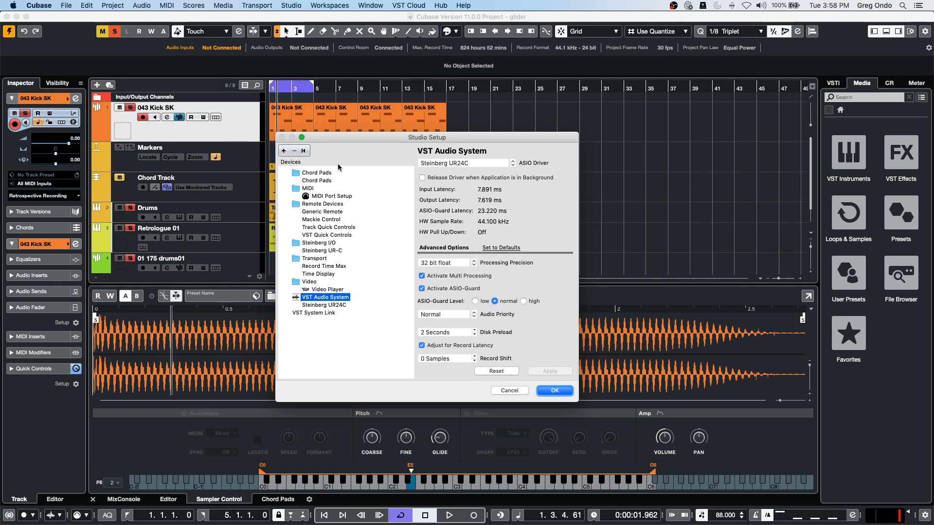
{"action": "left_click", "coordinate": [325, 213]}
{"action": "left_click", "coordinate": [326, 220]}
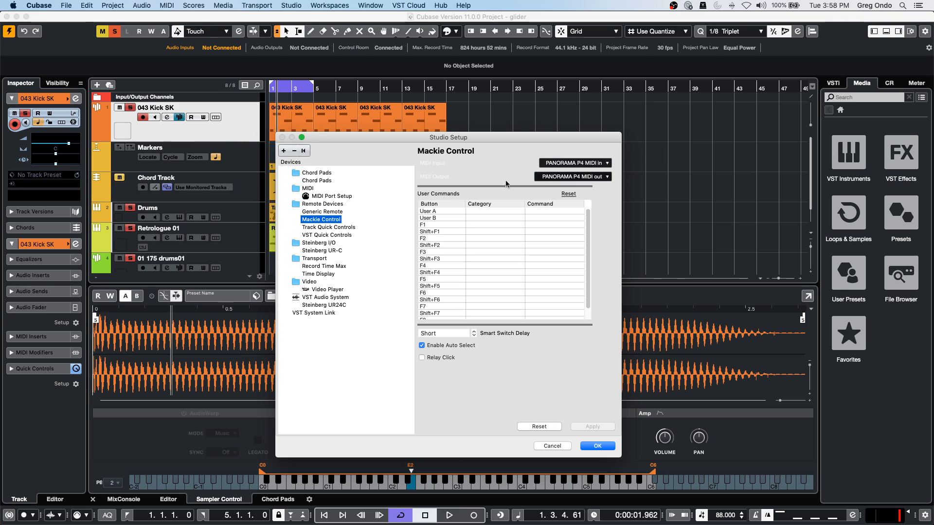
{"action": "left_click", "coordinate": [329, 235]}
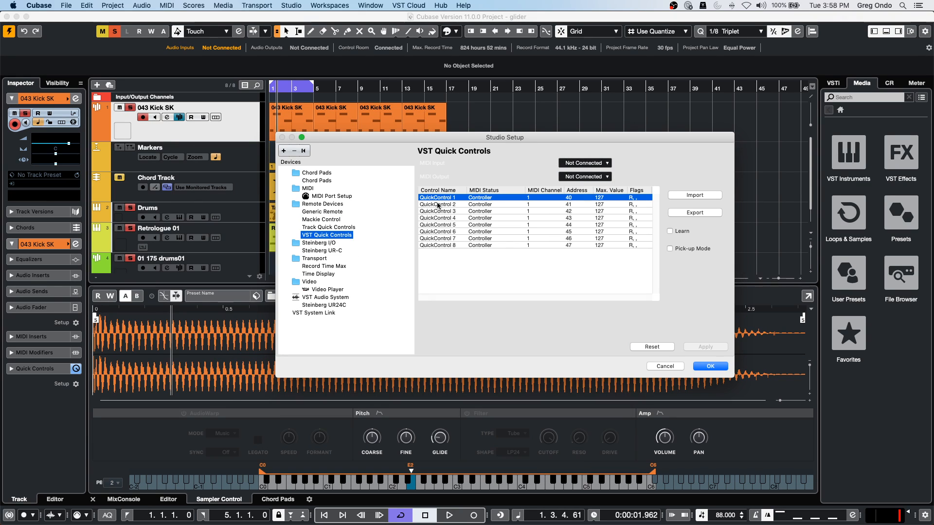
{"action": "left_click", "coordinate": [321, 228]}
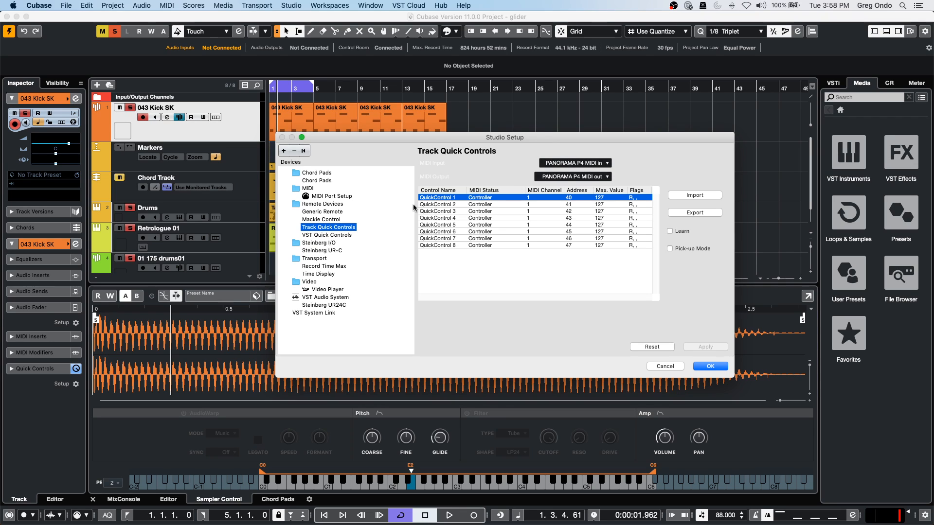
Set both the MIDI input and MIDI output of Mackie Control to Steinberg UR24C Port1 and accept the setup.
{"action": "key", "text": "Up"}
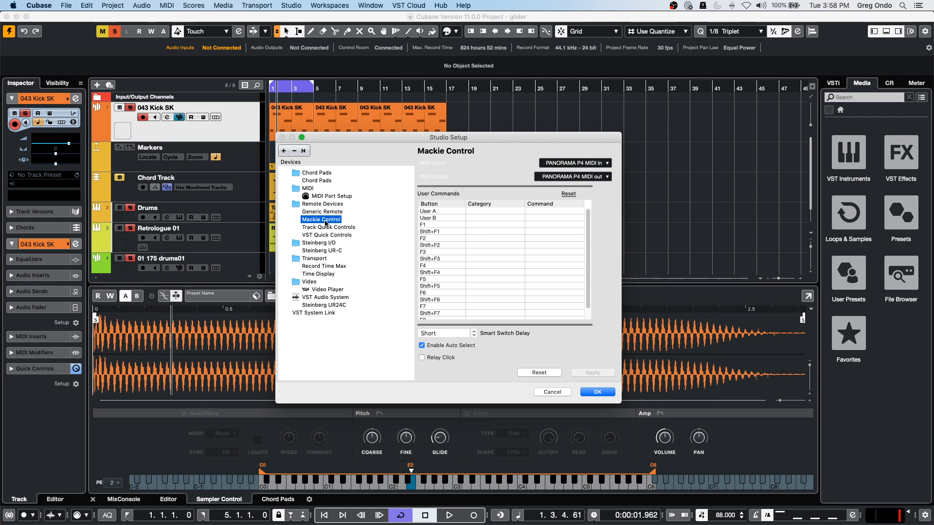
{"action": "left_click", "coordinate": [579, 164]}
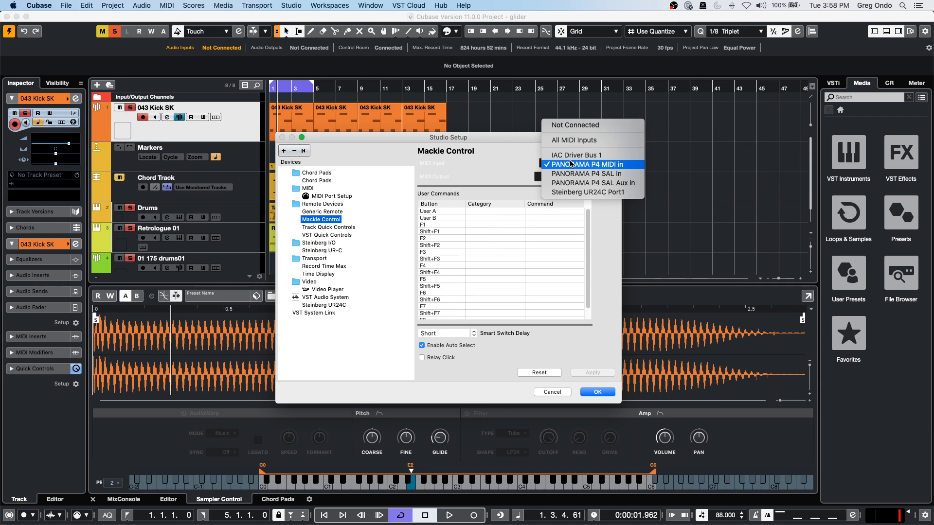
{"action": "left_click", "coordinate": [581, 192]}
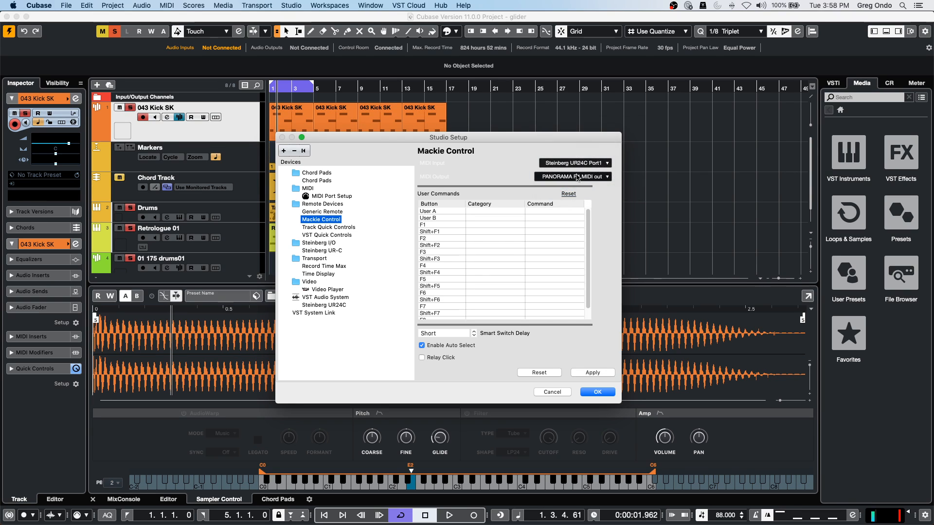
{"action": "left_click", "coordinate": [565, 178]}
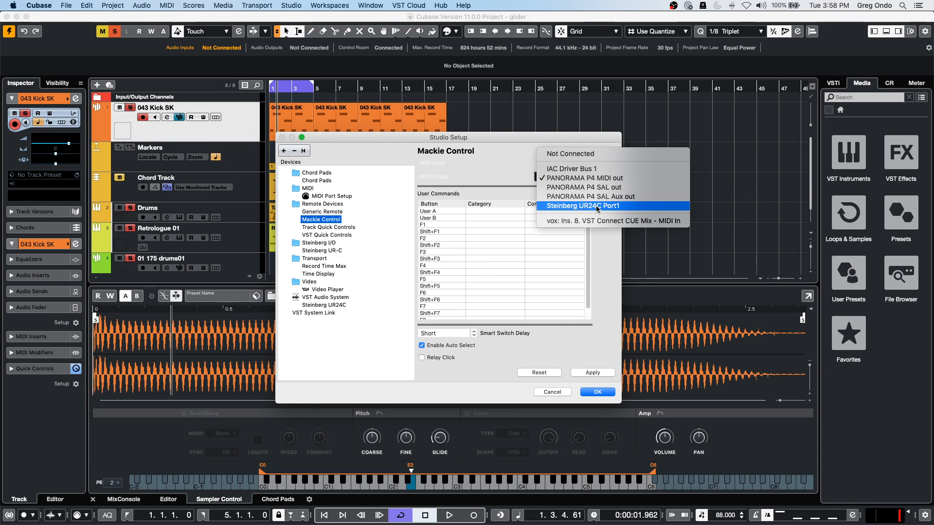
{"action": "left_click", "coordinate": [573, 207]}
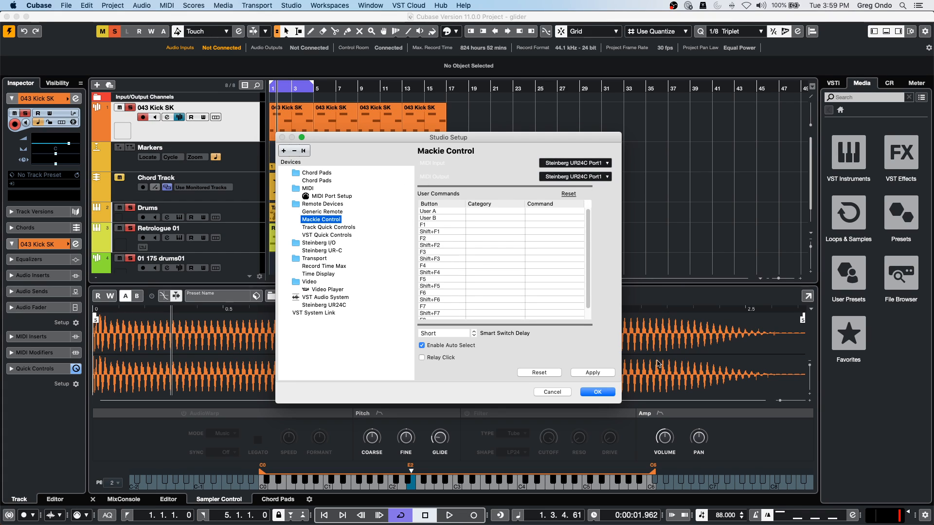
{"action": "left_click", "coordinate": [598, 392]}
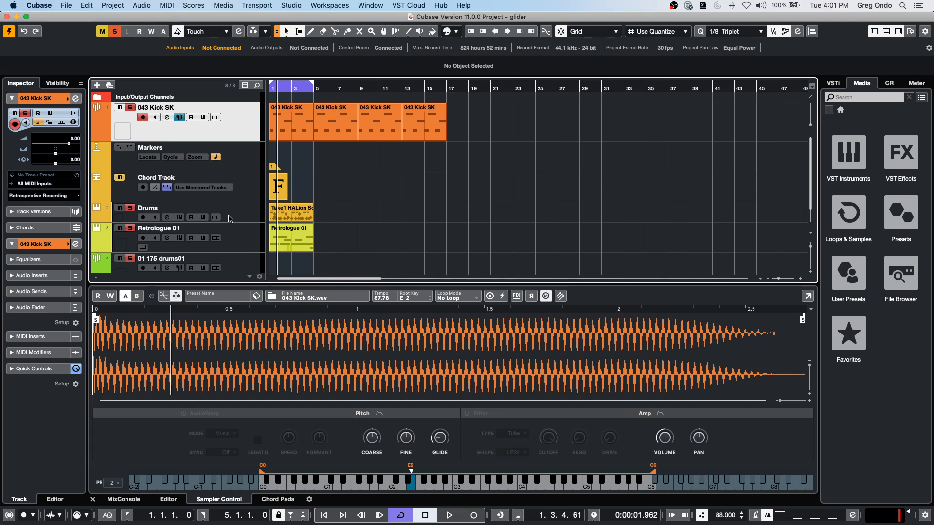
{"action": "left_click", "coordinate": [63, 5]}
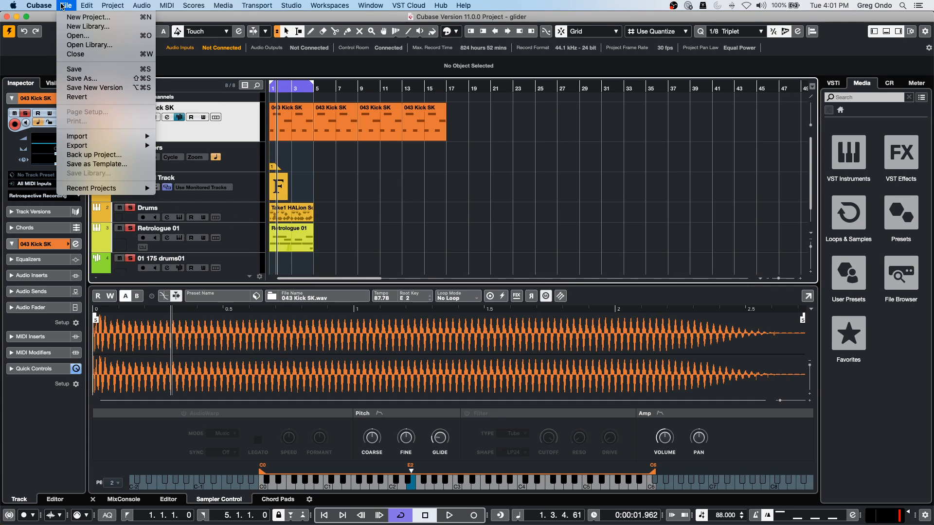
{"action": "mouse_move", "coordinate": [104, 189]}
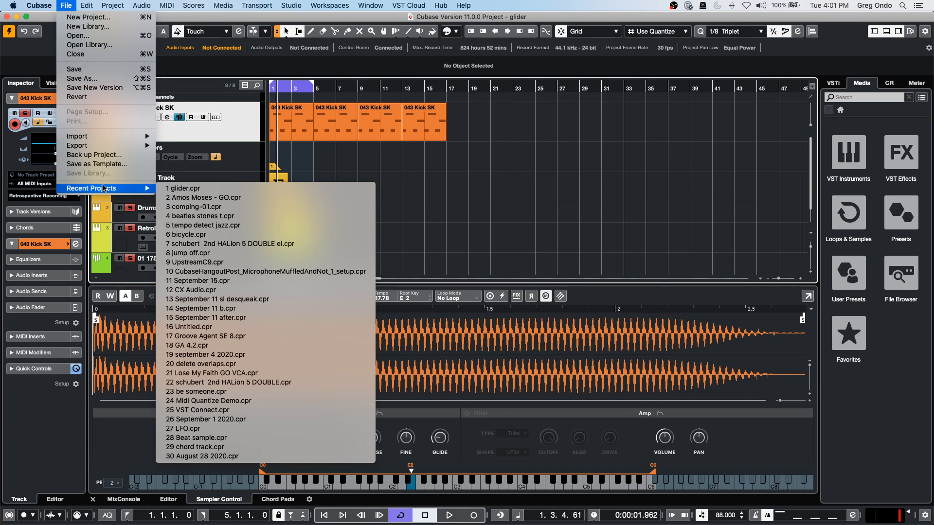
{"action": "left_click", "coordinate": [353, 125]}
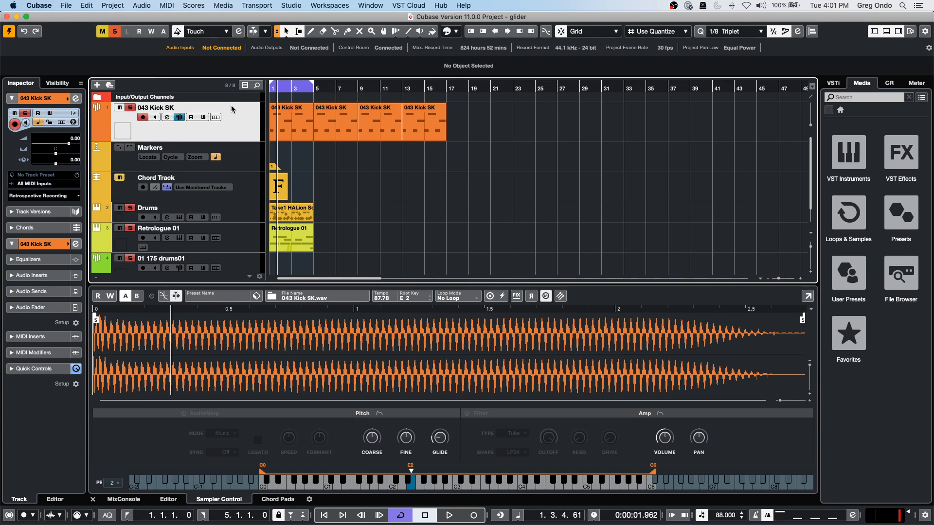
Select the first 043 Kick SK part, return to the project start, and examine the part's events in the List Editor.
{"action": "left_click", "coordinate": [297, 126]}
{"action": "key", "text": "comma"}
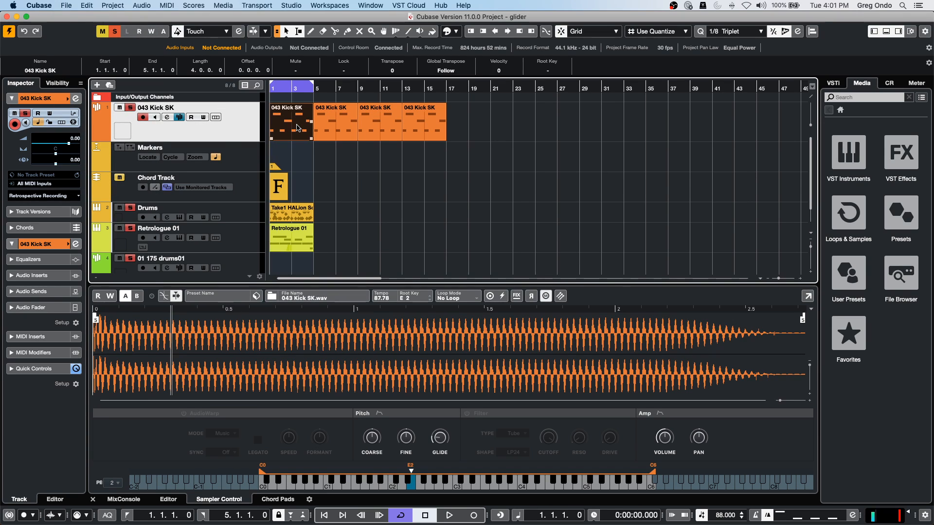
{"action": "left_click", "coordinate": [147, 8]}
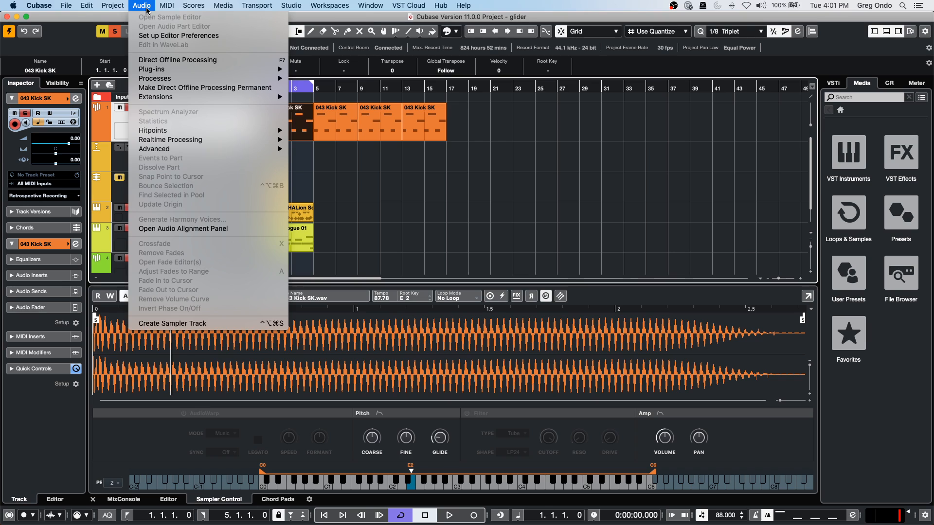
{"action": "mouse_move", "coordinate": [167, 6]}
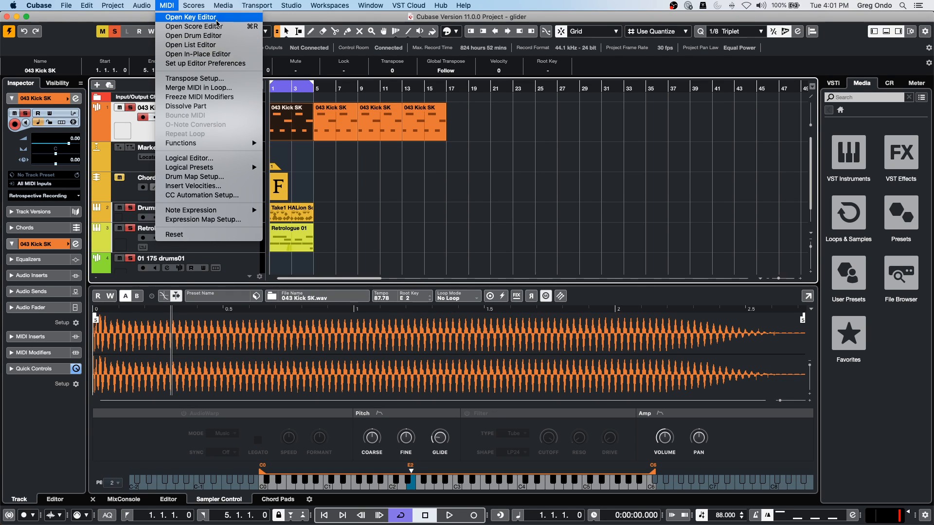
{"action": "left_click", "coordinate": [217, 45]}
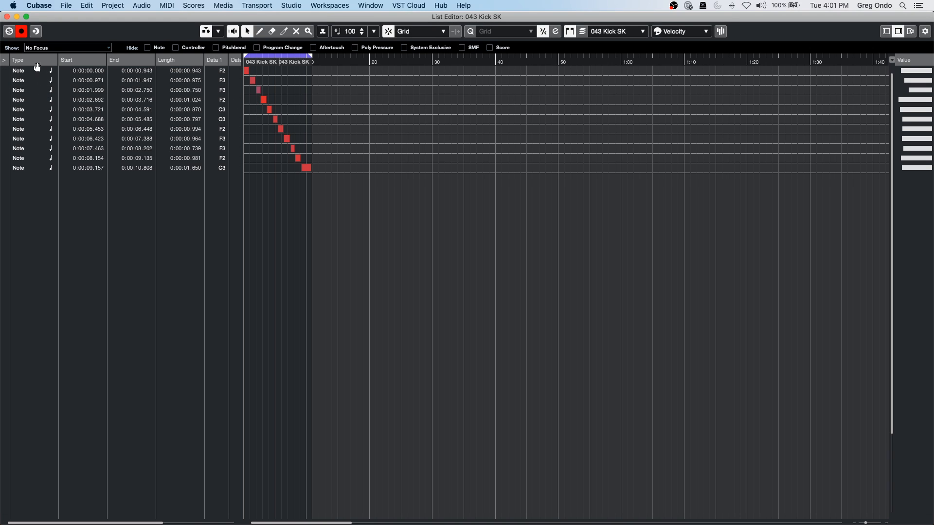
{"action": "left_click", "coordinate": [194, 6]}
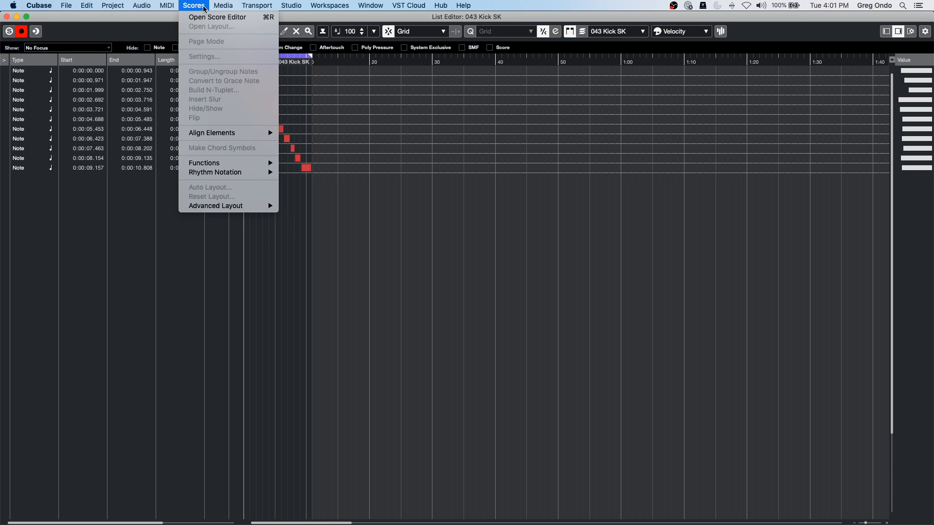
{"action": "mouse_move", "coordinate": [167, 5]}
{"action": "left_click", "coordinate": [6, 18]}
{"action": "left_click", "coordinate": [7, 18]}
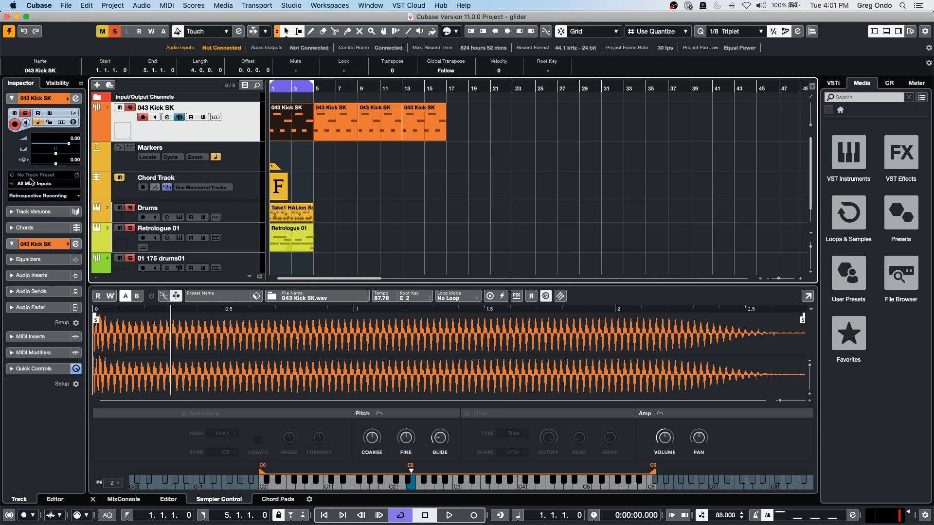
{"action": "right_click", "coordinate": [227, 132]}
{"action": "mouse_move", "coordinate": [307, 137]}
{"action": "left_click", "coordinate": [423, 149]}
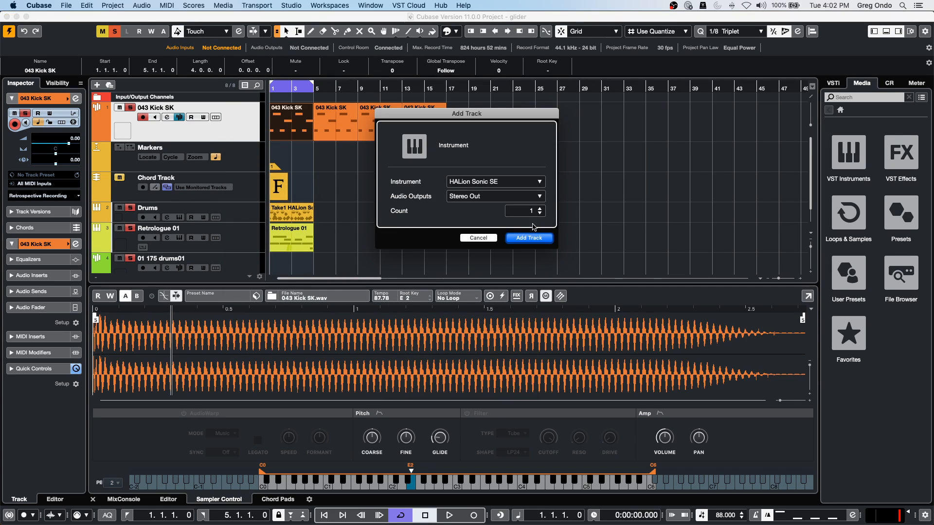
{"action": "left_click", "coordinate": [480, 238]}
Add one MIDI track below the Markers track and set its bank selector to 7.
{"action": "right_click", "coordinate": [235, 142]}
{"action": "mouse_move", "coordinate": [261, 146]}
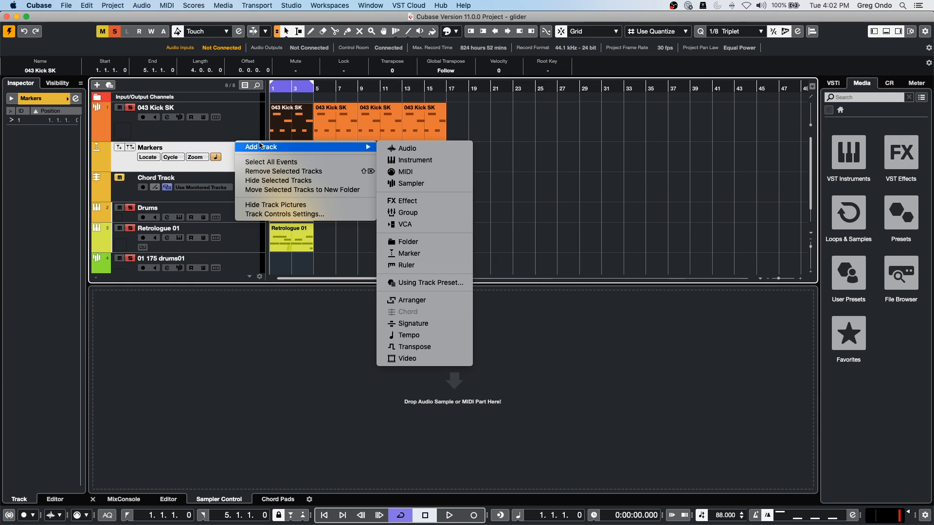
{"action": "left_click", "coordinate": [406, 172]}
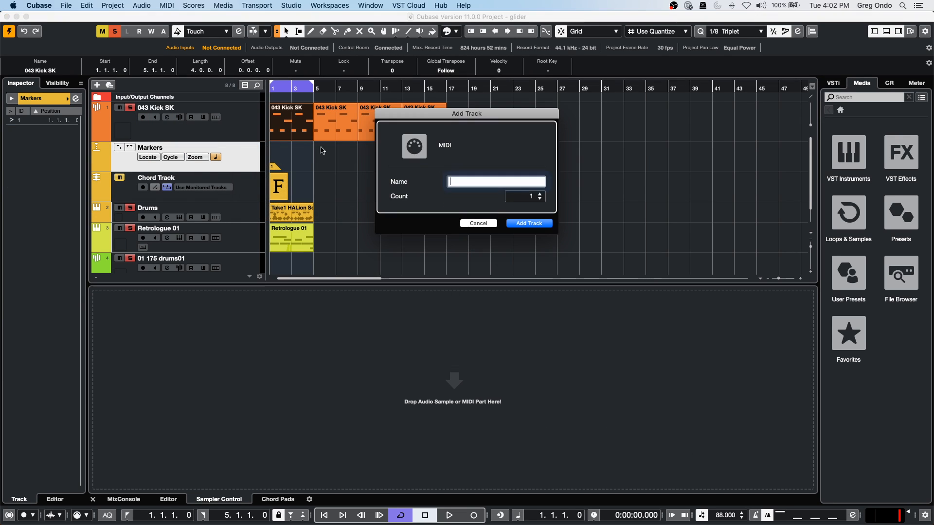
{"action": "left_click", "coordinate": [522, 223]}
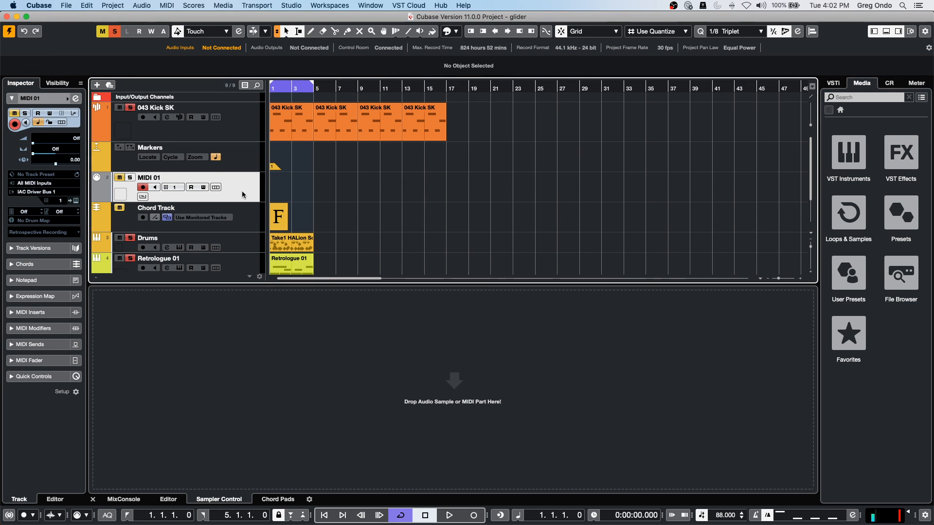
{"action": "double_click", "coordinate": [32, 211]}
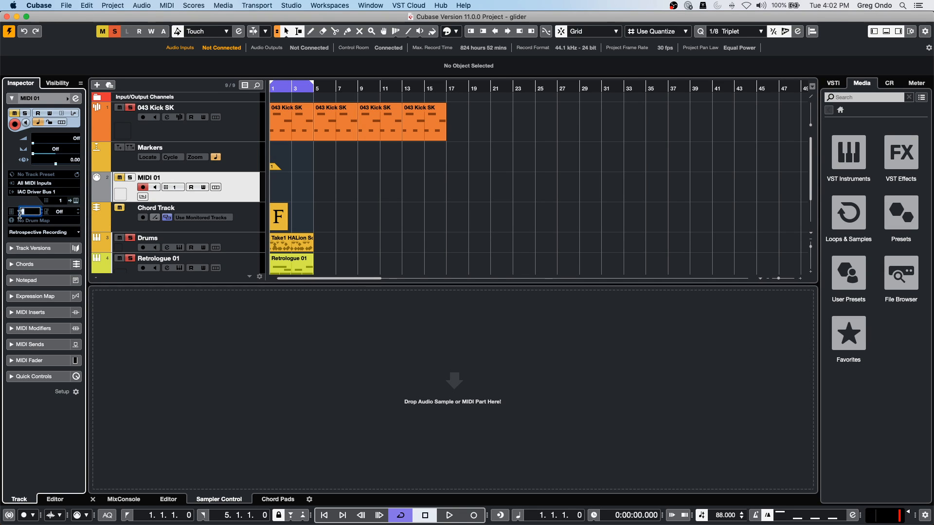
{"action": "type", "text": "7"}
{"action": "key", "text": "Return"}
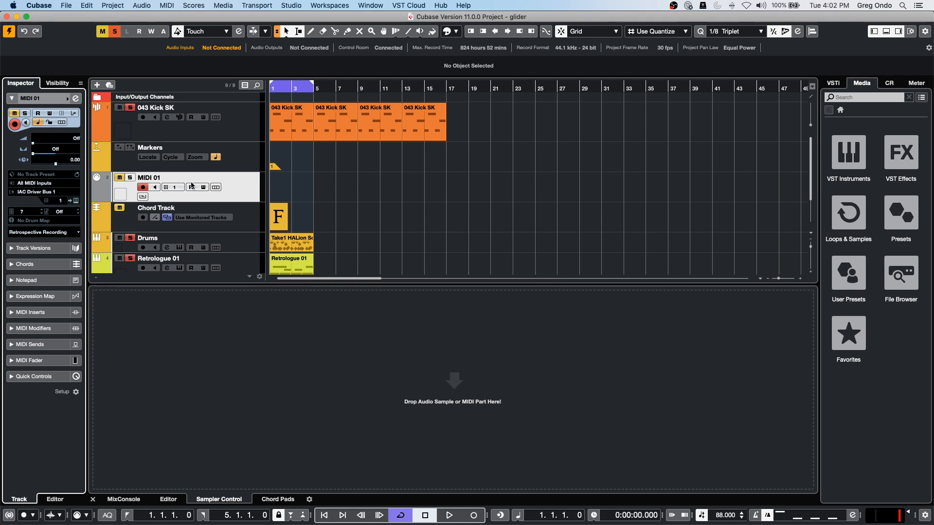
Reopen the first 043 Kick SK part in the List Editor, review its event list, and close the editor.
{"action": "left_click", "coordinate": [292, 129]}
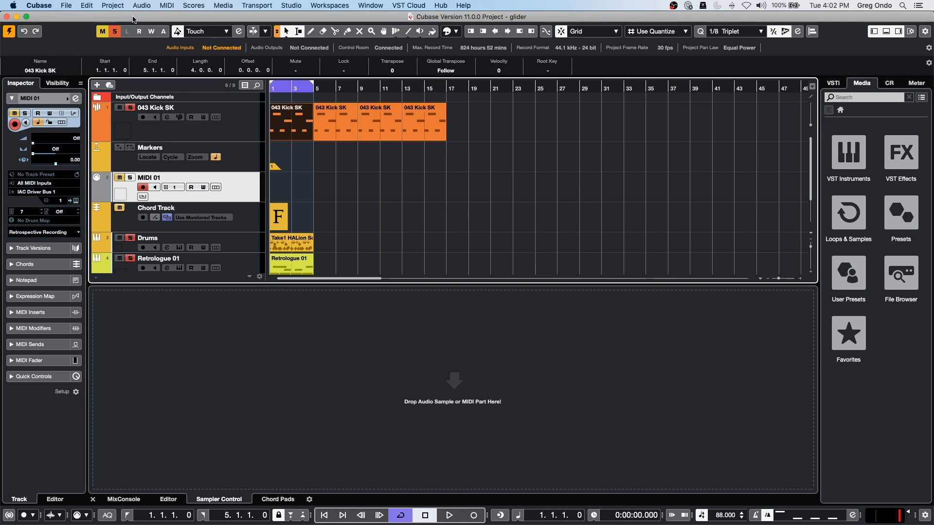
{"action": "left_click", "coordinate": [167, 5]}
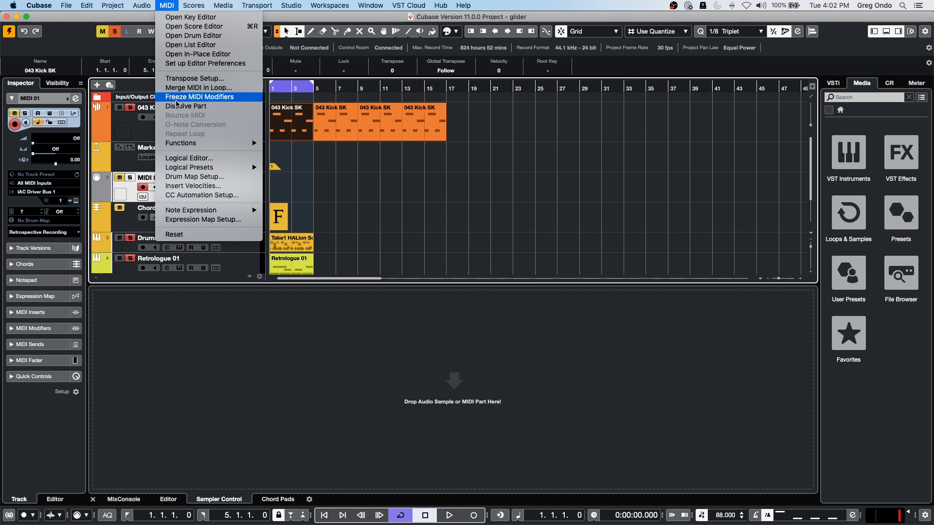
{"action": "left_click", "coordinate": [180, 45]}
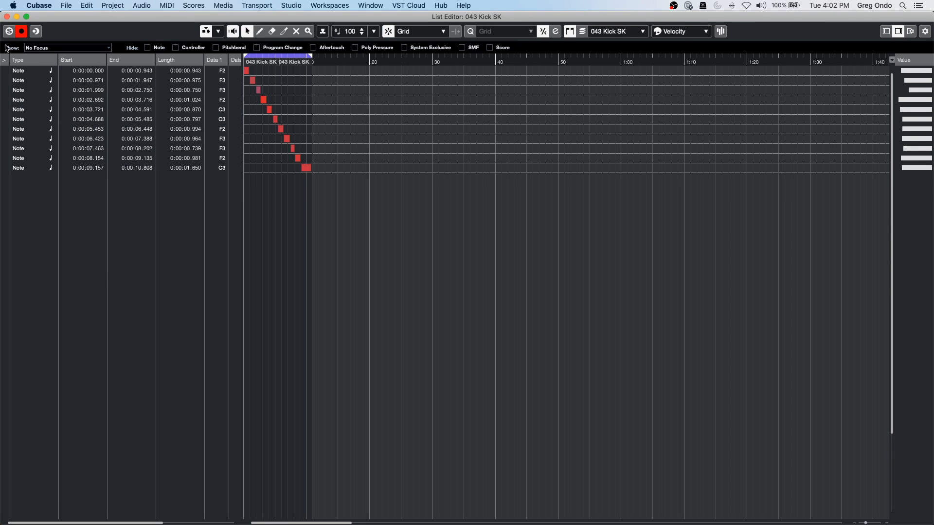
{"action": "left_click", "coordinate": [7, 17]}
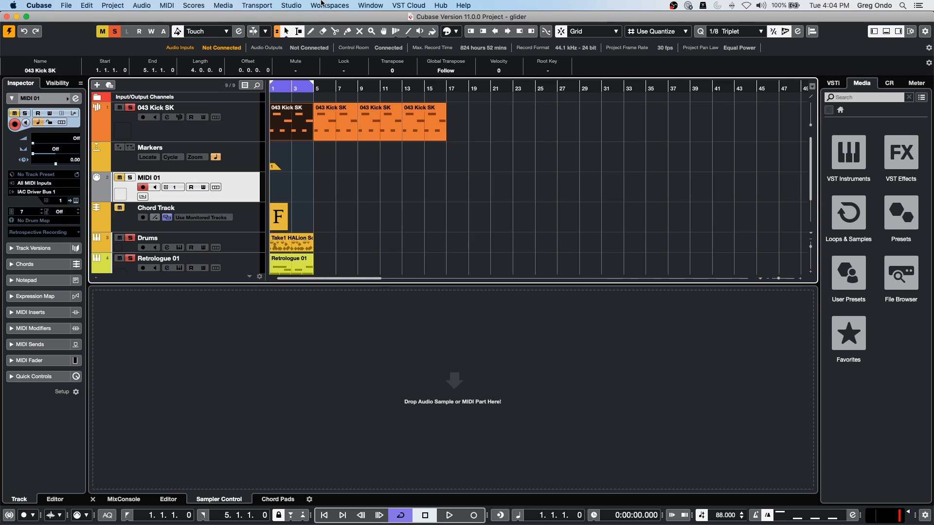
Open Audio Connections, examine the External Instruments and External FX buses, and close the window.
{"action": "left_click", "coordinate": [296, 5]}
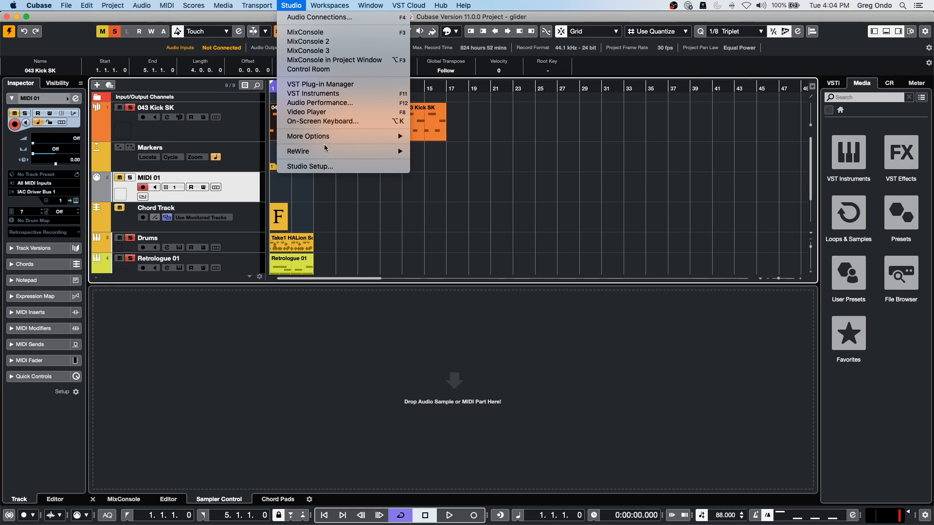
{"action": "mouse_move", "coordinate": [326, 149]}
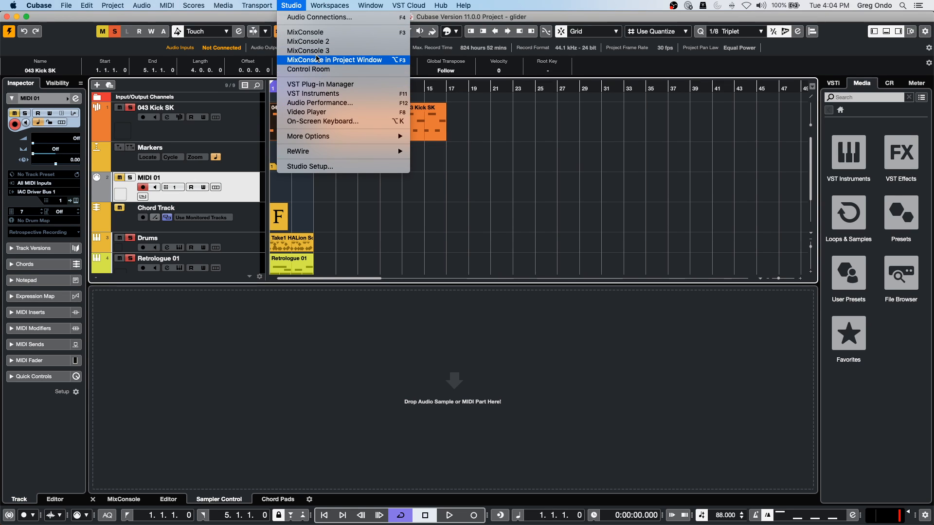
{"action": "left_click", "coordinate": [317, 17]}
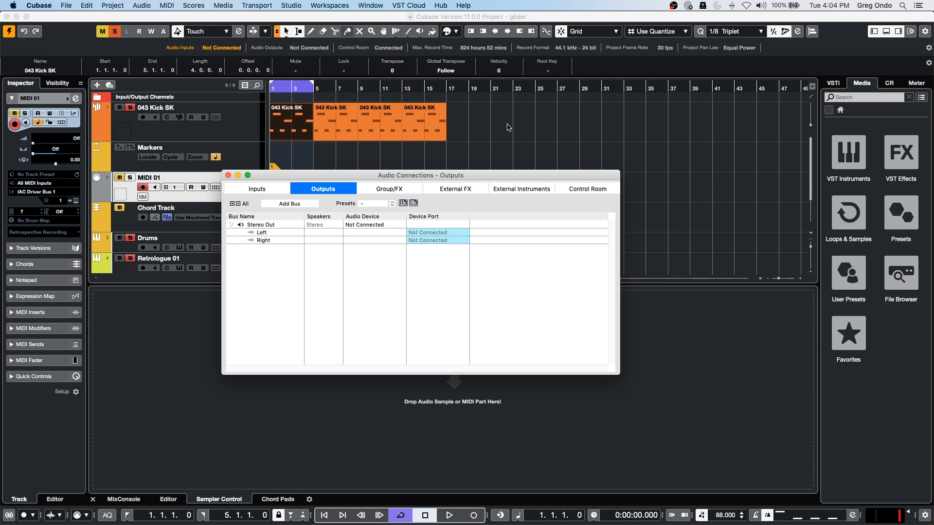
{"action": "left_click", "coordinate": [535, 191]}
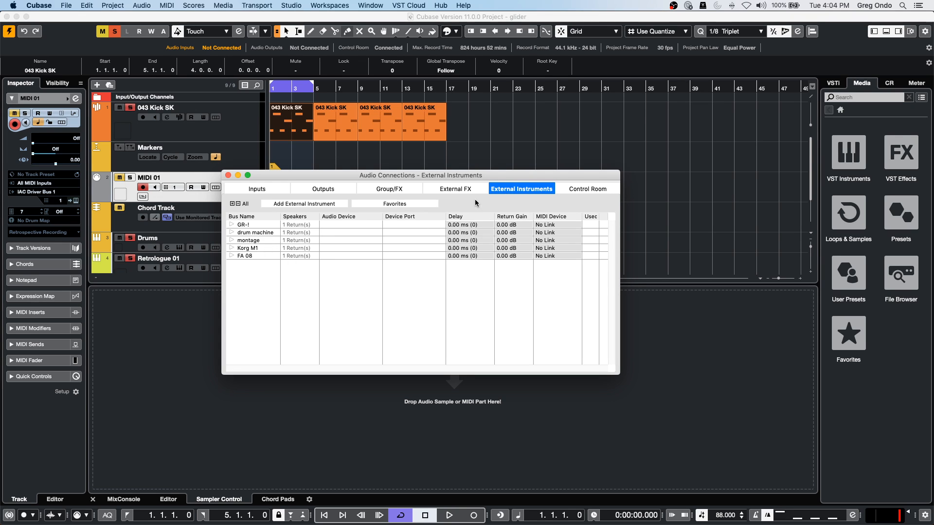
{"action": "left_click", "coordinate": [461, 191]}
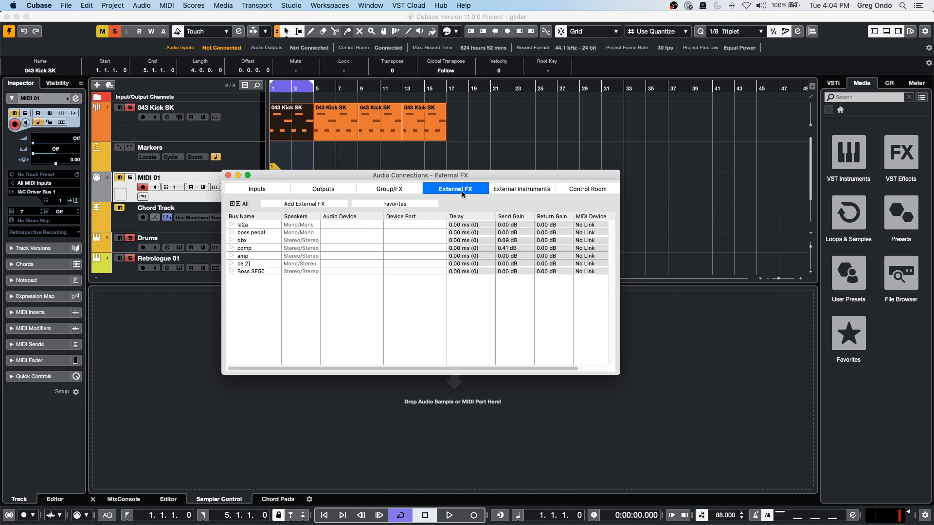
{"action": "left_click", "coordinate": [519, 190]}
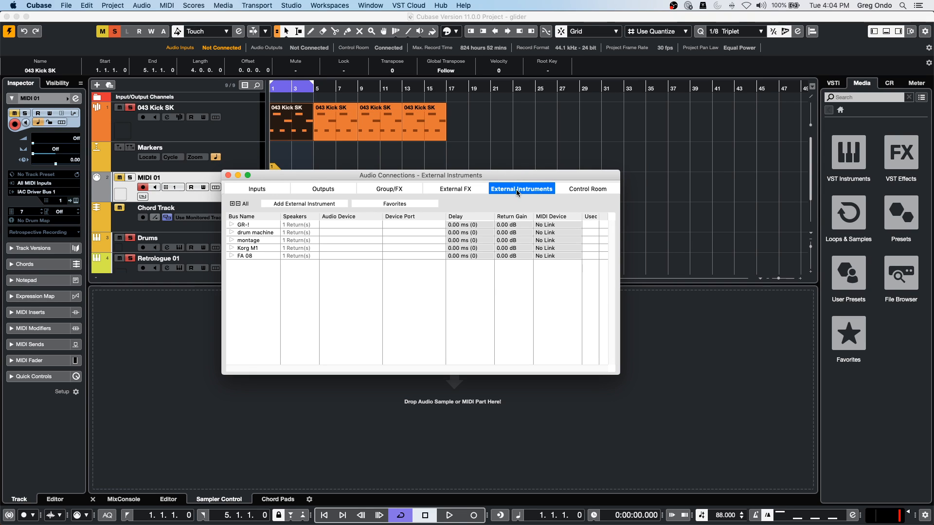
{"action": "left_click", "coordinate": [228, 175]}
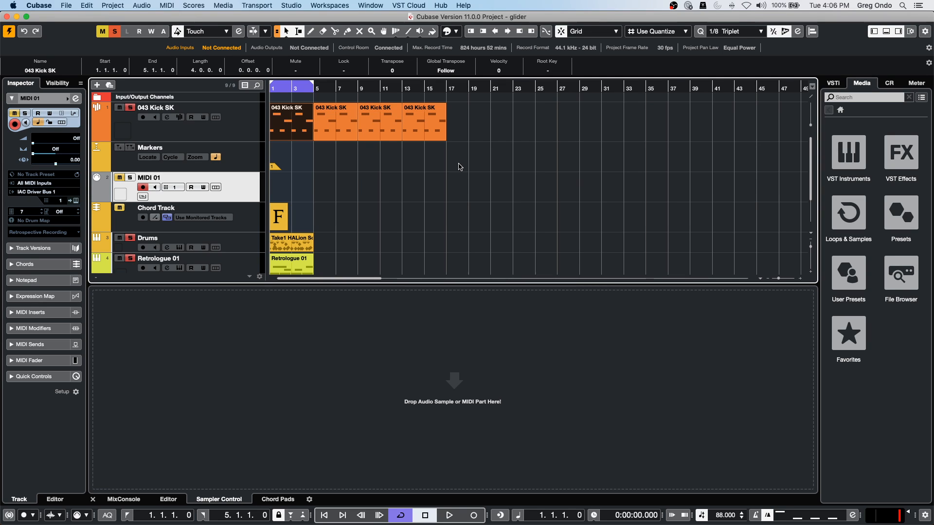
Switch to OBS, check the device assigned to the Yamaha Mixer source, and return to Cubase.
{"action": "key", "text": "super+Tab"}
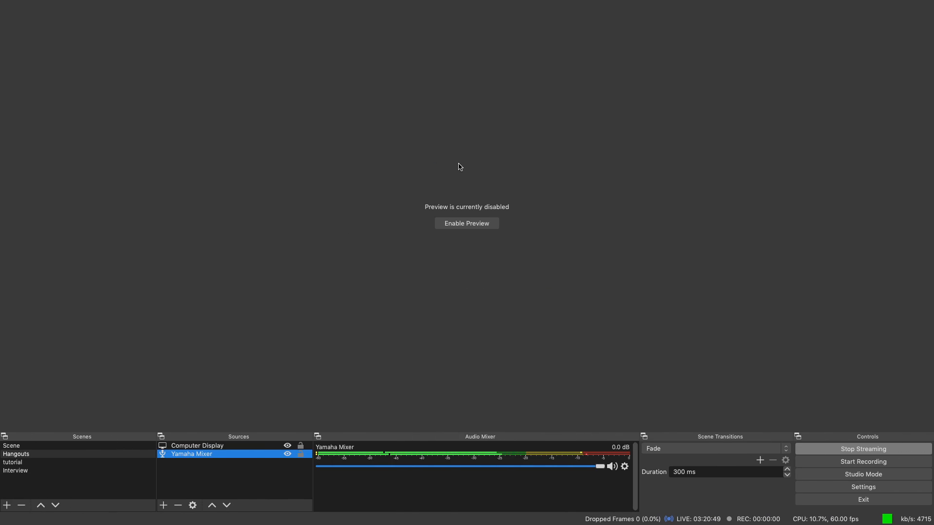
{"action": "double_click", "coordinate": [232, 455]}
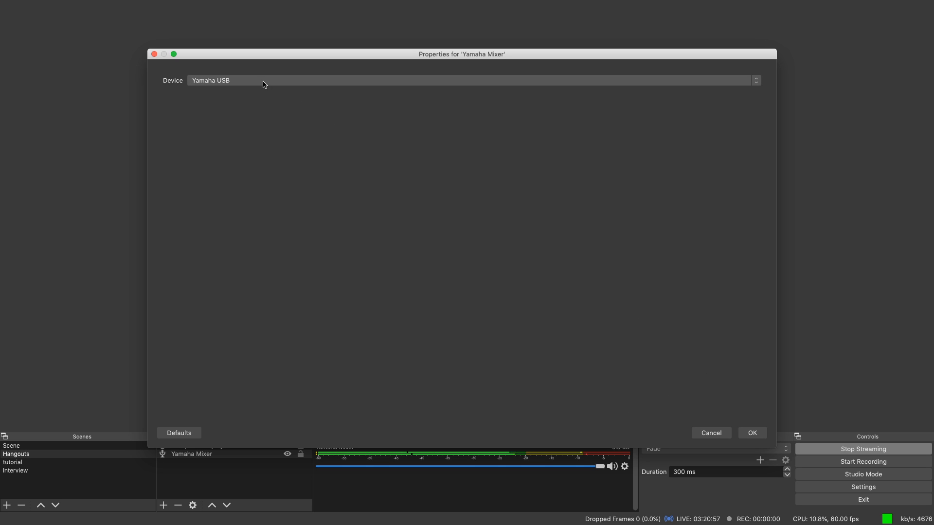
{"action": "left_click", "coordinate": [750, 432]}
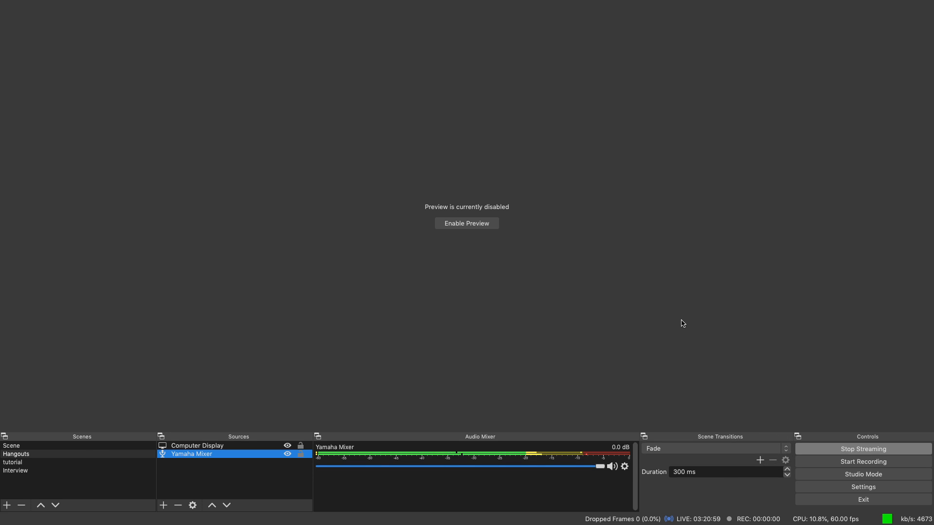
{"action": "key", "text": "ctrl+Left"}
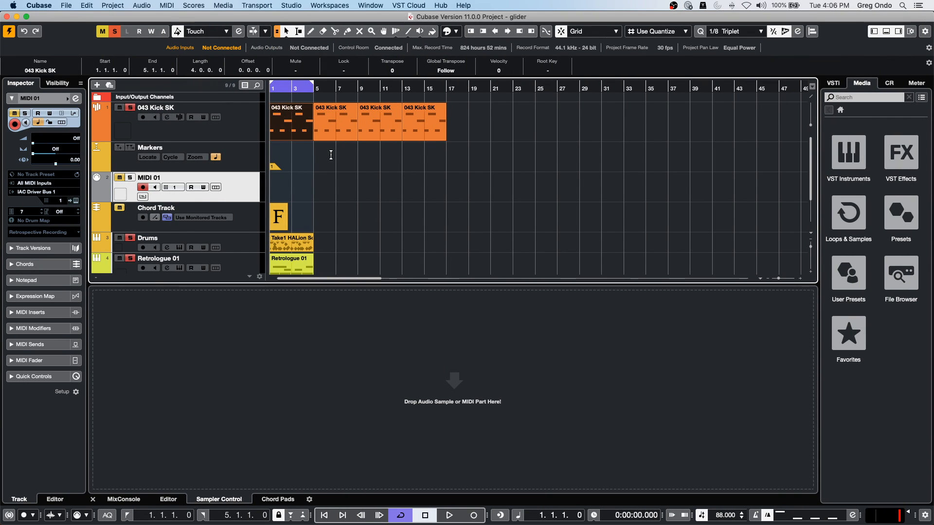
Bring the open jump off project to the front and activate it.
{"action": "scroll", "coordinate": [281, 88], "scroll_direction": "left", "scroll_amount": 1}
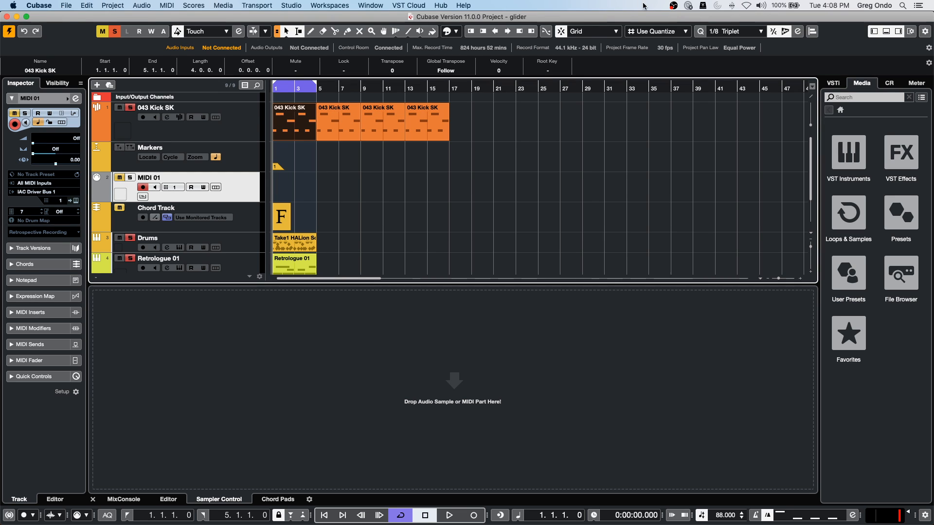
{"action": "left_click", "coordinate": [370, 5]}
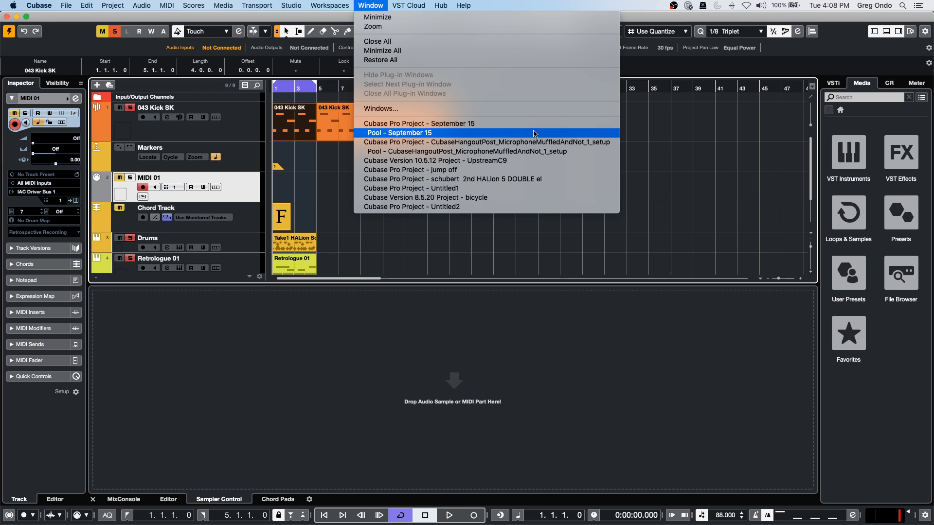
{"action": "left_click", "coordinate": [593, 173]}
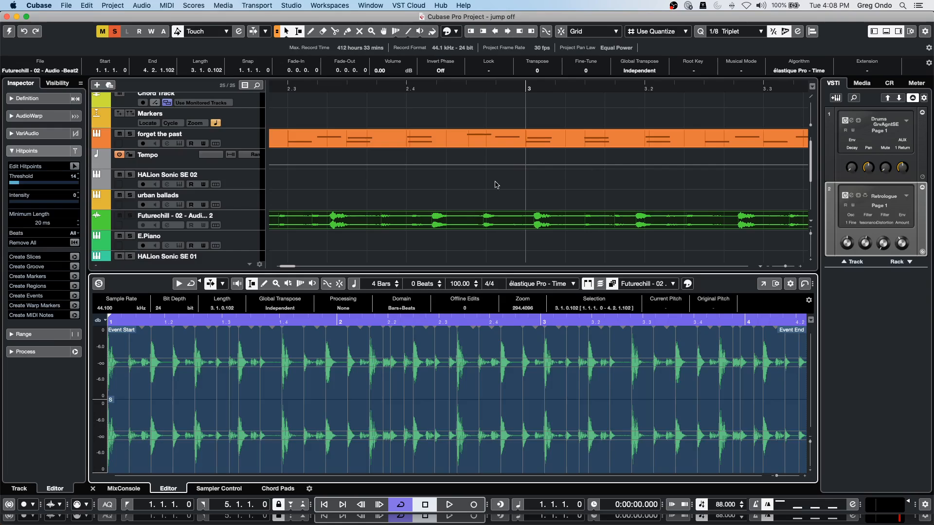
{"action": "left_click", "coordinate": [310, 89]}
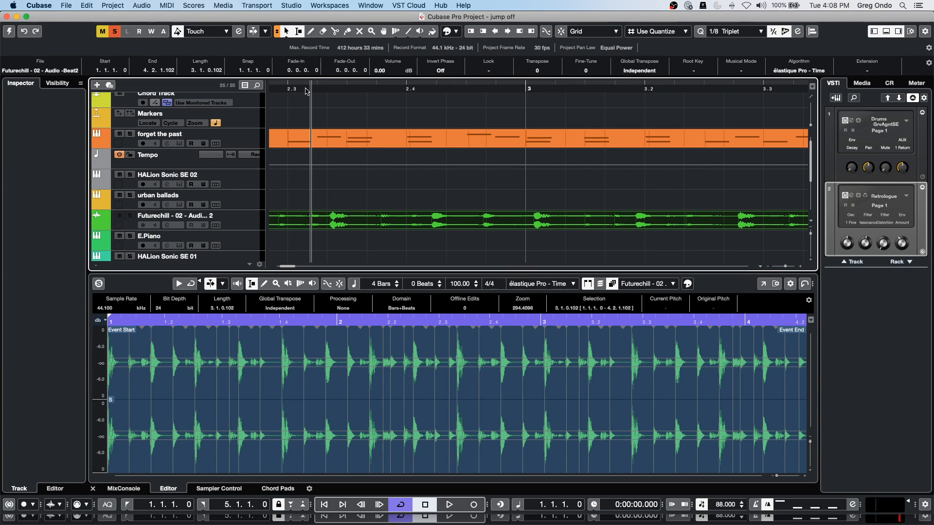
{"action": "left_click_drag", "start_coordinate": [307, 91], "coordinate": [306, 72]}
{"action": "left_click", "coordinate": [10, 32]}
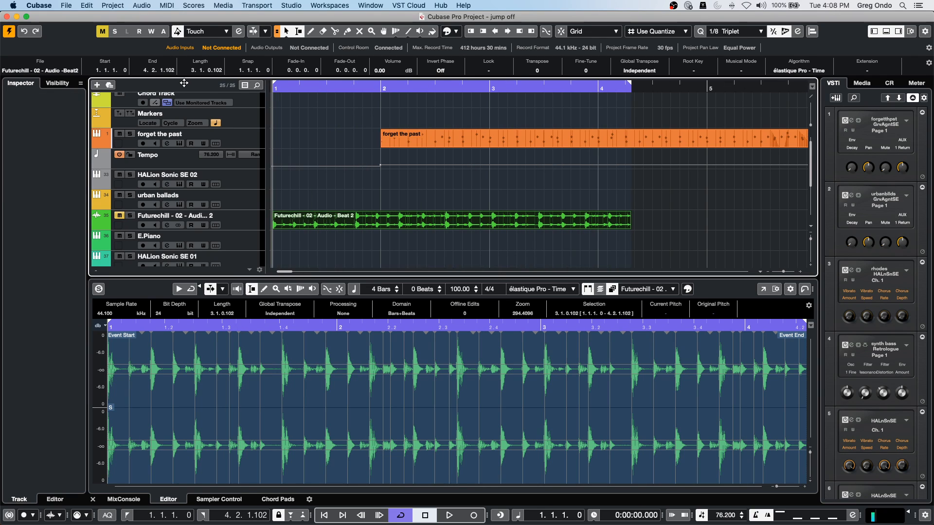
Open Groove Agent SE from the urban ballads track and play its pattern 3.
{"action": "left_click", "coordinate": [252, 200]}
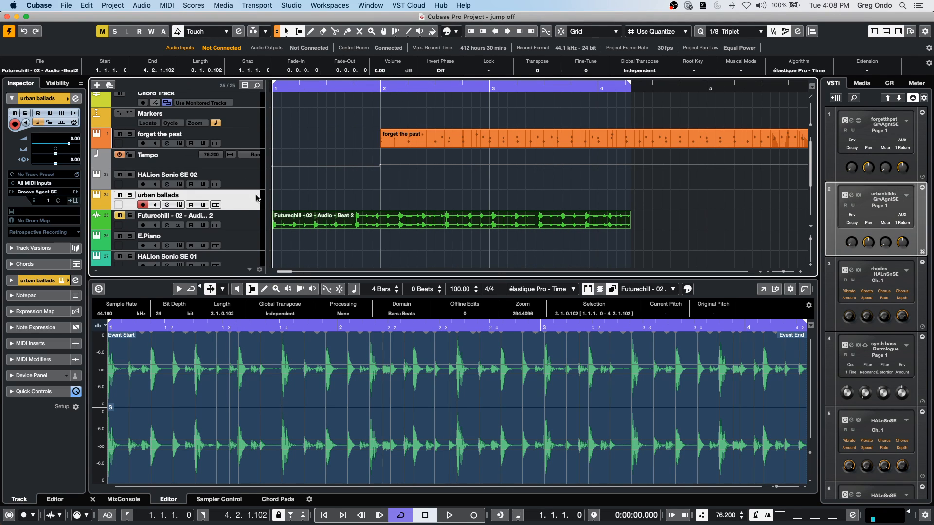
{"action": "left_click", "coordinate": [76, 201]}
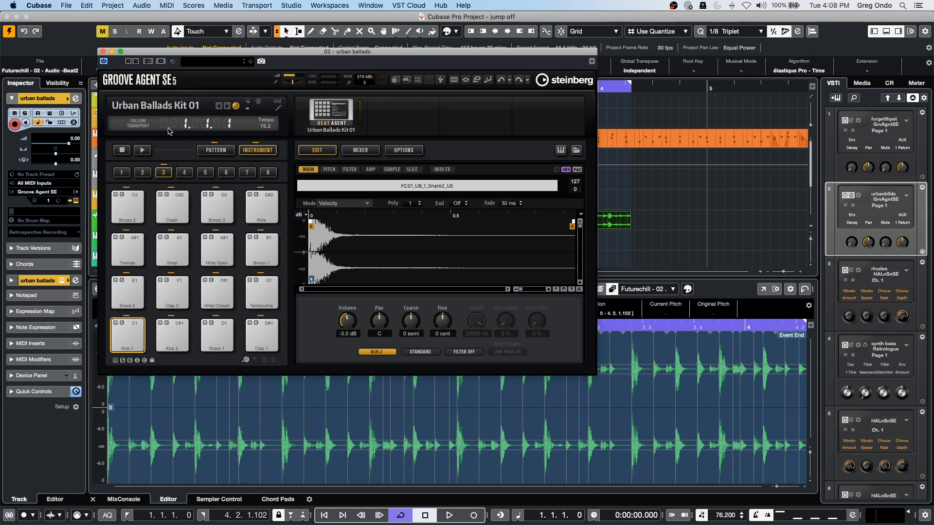
{"action": "left_click", "coordinate": [142, 149]}
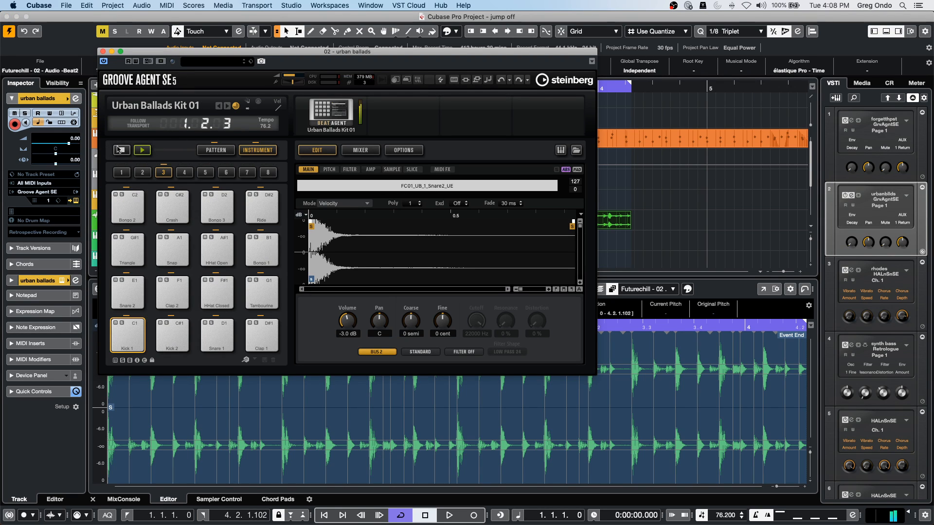
Stop the Groove Agent pattern and load Beat Designer into the first MIDI insert of the urban ballads track.
{"action": "left_click", "coordinate": [122, 150]}
{"action": "left_click_drag", "start_coordinate": [450, 52], "coordinate": [677, 16]}
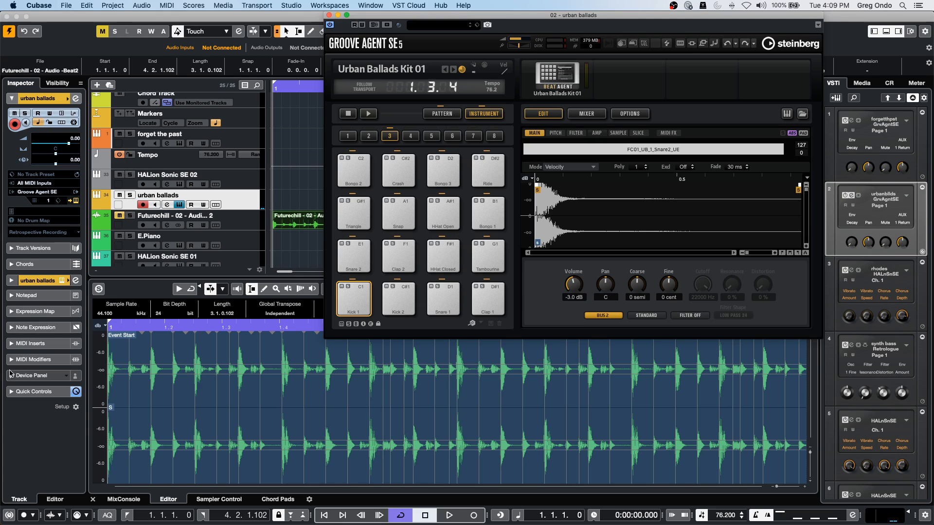
{"action": "left_click", "coordinate": [43, 343]}
{"action": "left_click", "coordinate": [41, 229]}
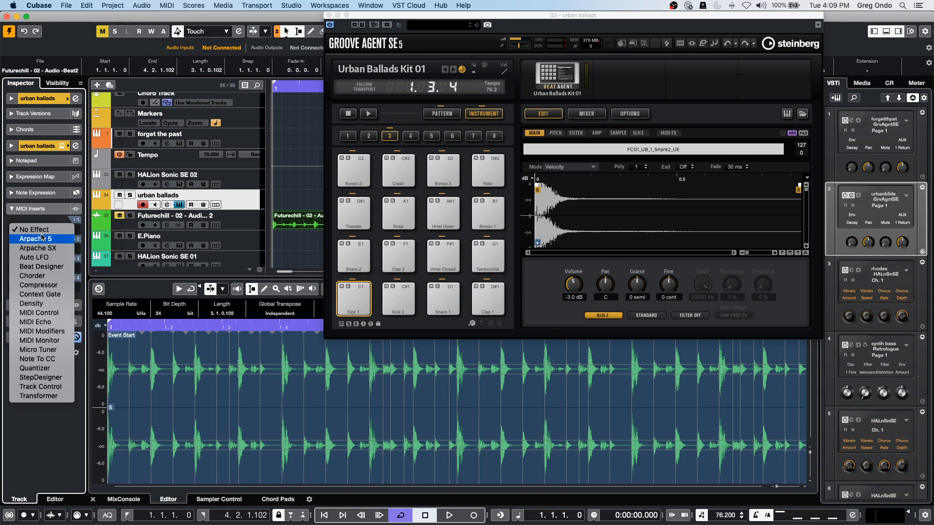
{"action": "left_click", "coordinate": [42, 267]}
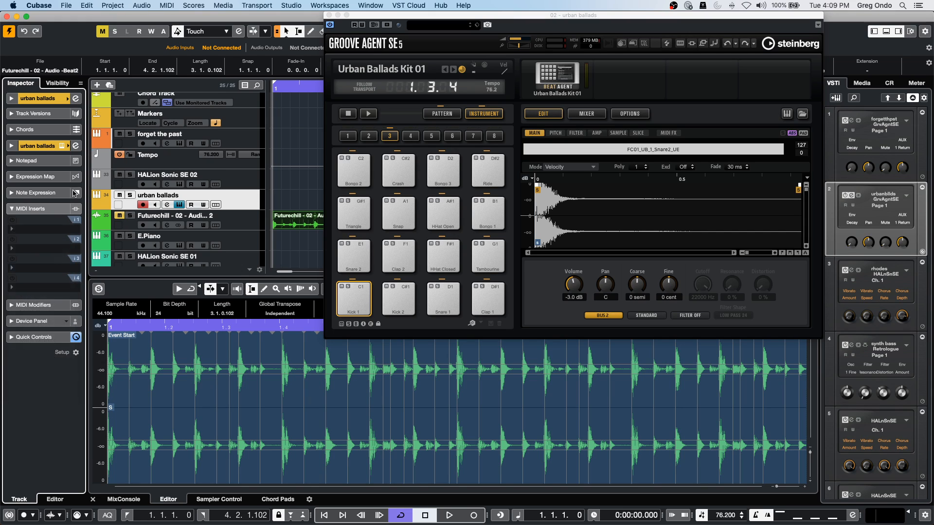
{"action": "left_click_drag", "start_coordinate": [310, 115], "coordinate": [227, 80]}
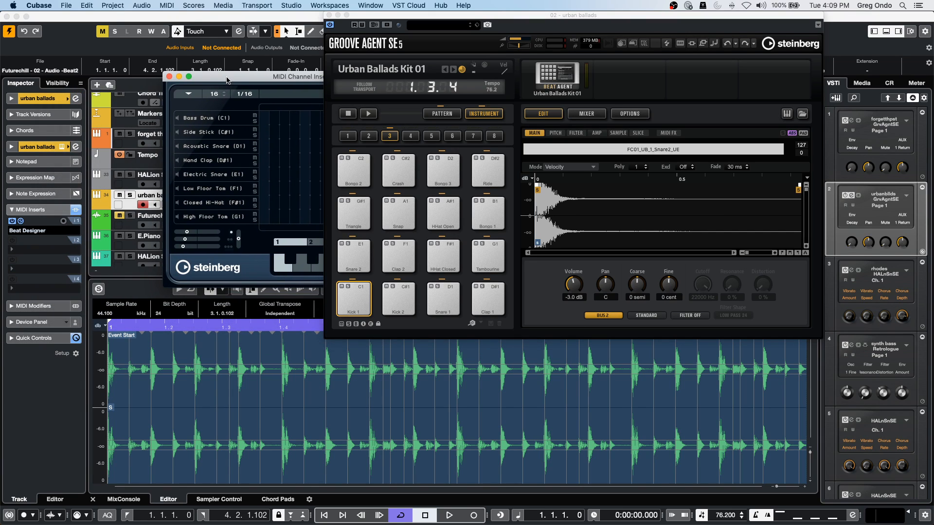
Create a drum map from the instrument for the urban ballads track.
{"action": "left_click", "coordinate": [43, 99]}
{"action": "left_click", "coordinate": [34, 223]}
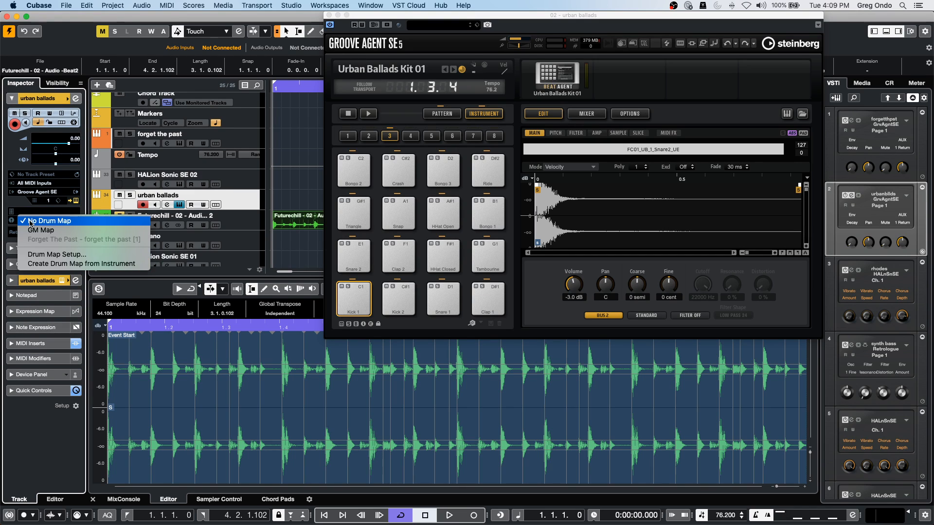
{"action": "left_click", "coordinate": [87, 265]}
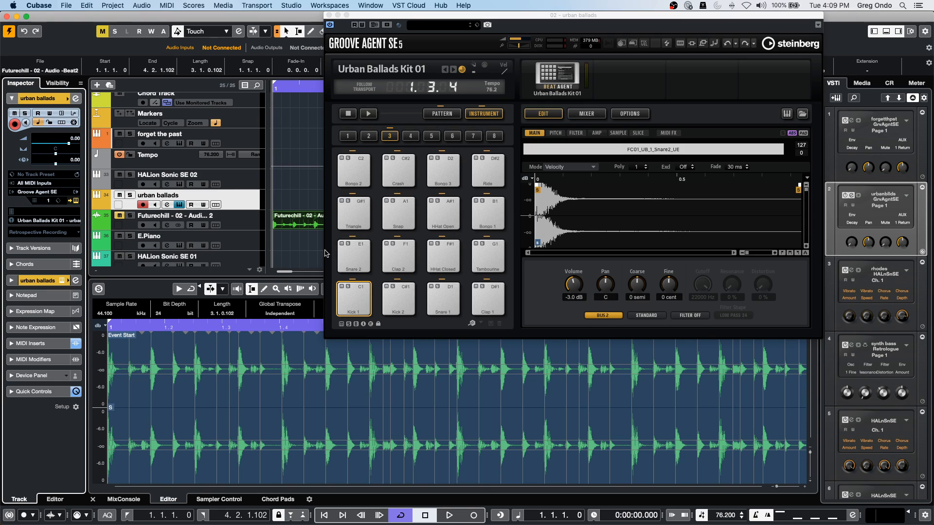
Reopen the Beat Designer window, move it and Groove Agent apart, and solo the urban ballads track.
{"action": "left_click", "coordinate": [49, 344]}
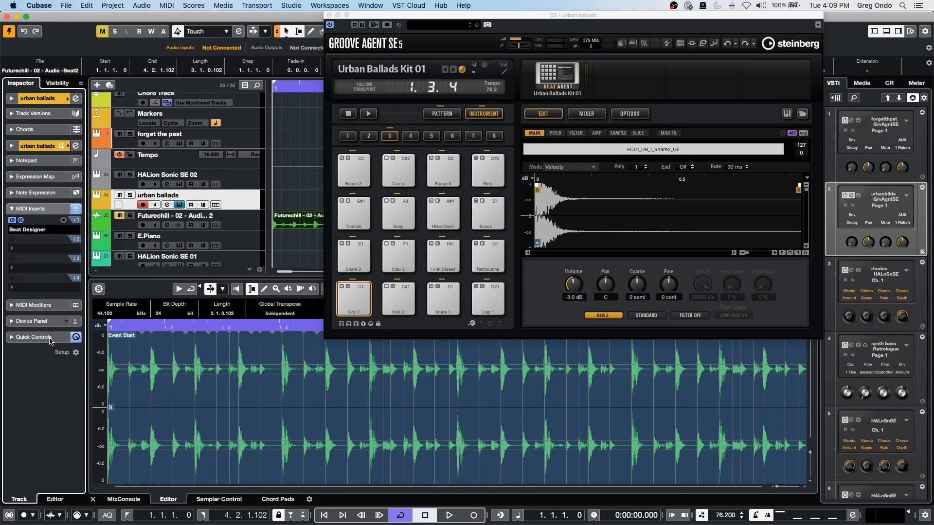
{"action": "left_click", "coordinate": [21, 221]}
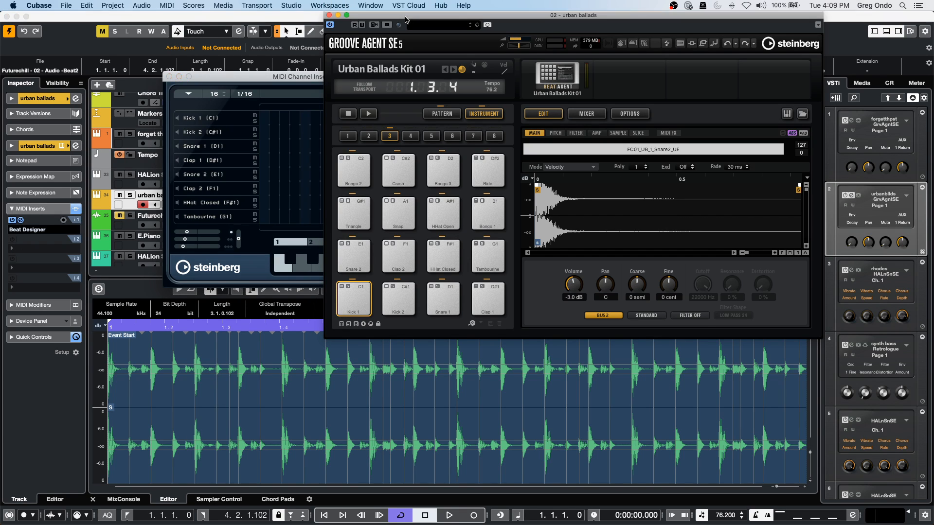
{"action": "left_click_drag", "start_coordinate": [405, 19], "coordinate": [594, 43]}
{"action": "left_click_drag", "start_coordinate": [270, 81], "coordinate": [386, 155]}
{"action": "left_click", "coordinate": [129, 196]}
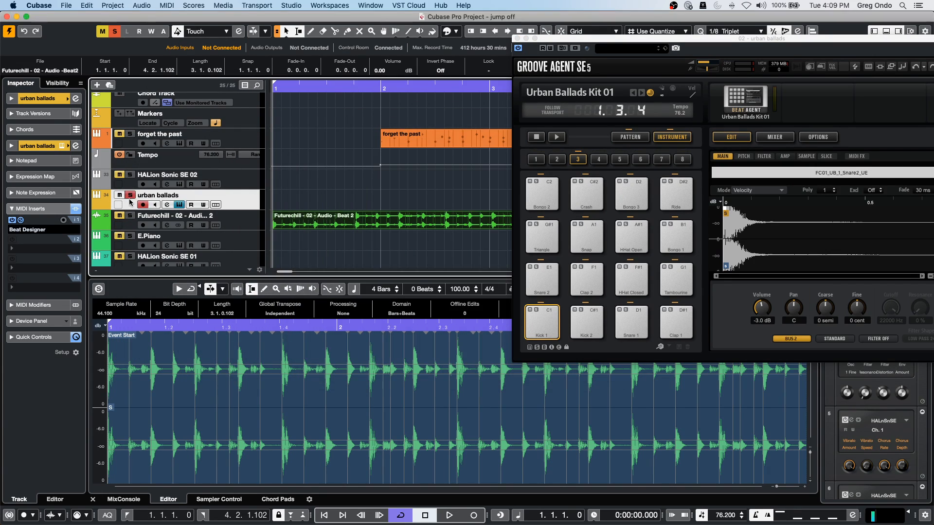
Reopen Beat Designer, toggle its Always on Top option, and enlarge its window beside Groove Agent.
{"action": "left_click", "coordinate": [21, 221]}
{"action": "right_click", "coordinate": [409, 186]}
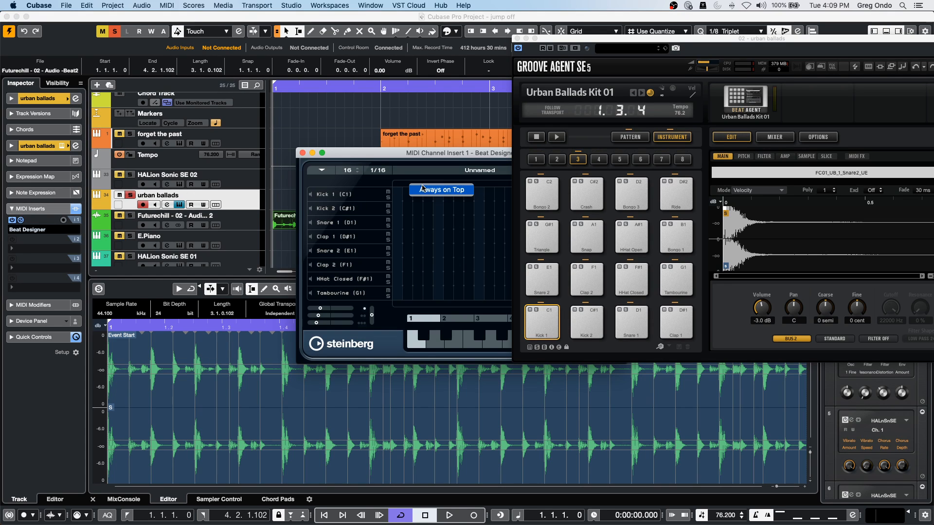
{"action": "left_click", "coordinate": [440, 190]}
{"action": "left_click_drag", "start_coordinate": [424, 156], "coordinate": [168, 57]}
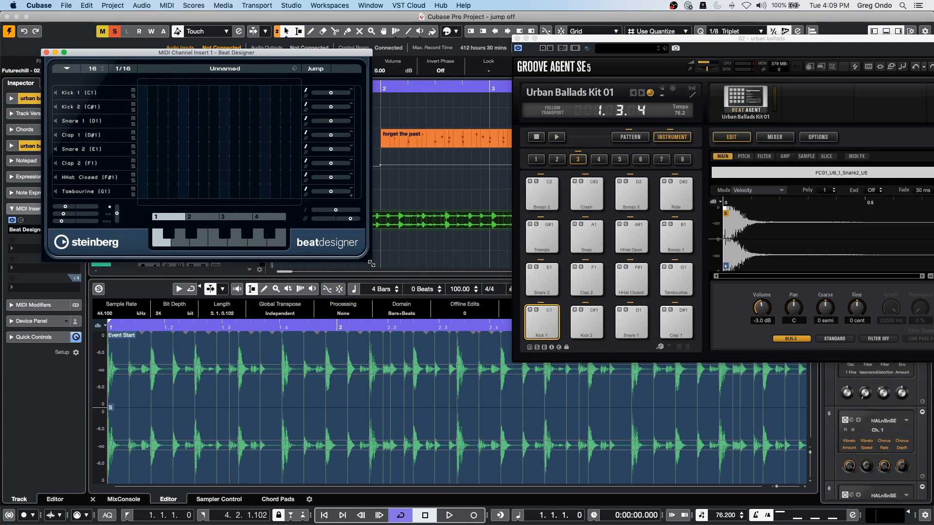
{"action": "left_click_drag", "start_coordinate": [372, 262], "coordinate": [507, 347]}
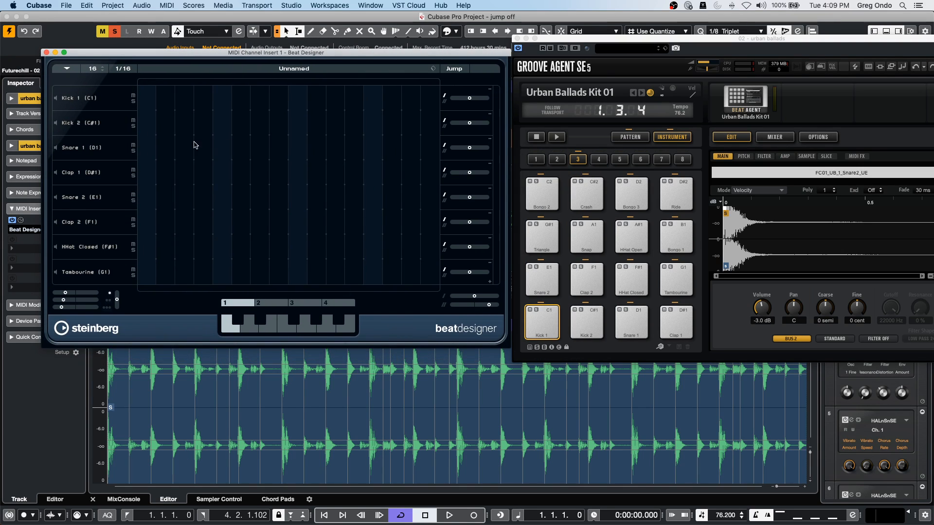
Start playback and place Kick 1 hits on steps 1, 8 and 16 of the Beat Designer grid.
{"action": "key", "text": "space"}
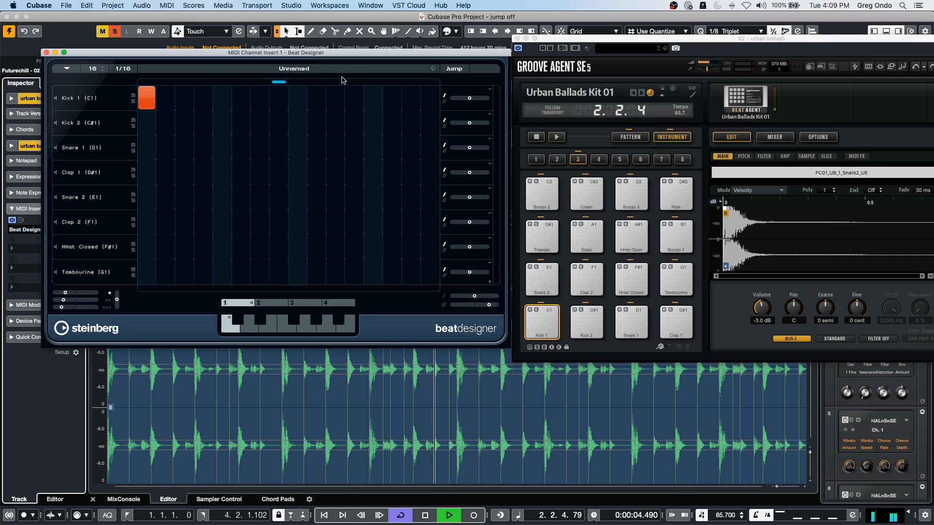
{"action": "left_click", "coordinate": [279, 98]}
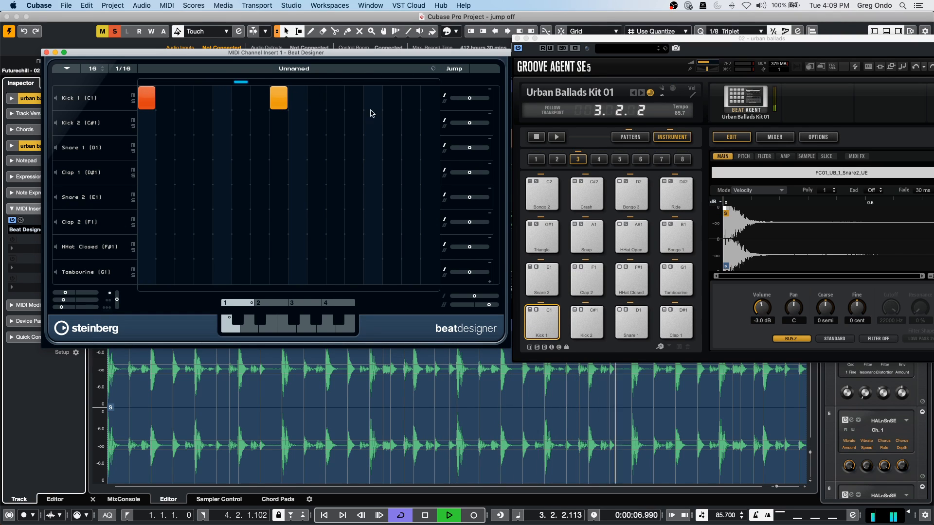
{"action": "left_click", "coordinate": [430, 98]}
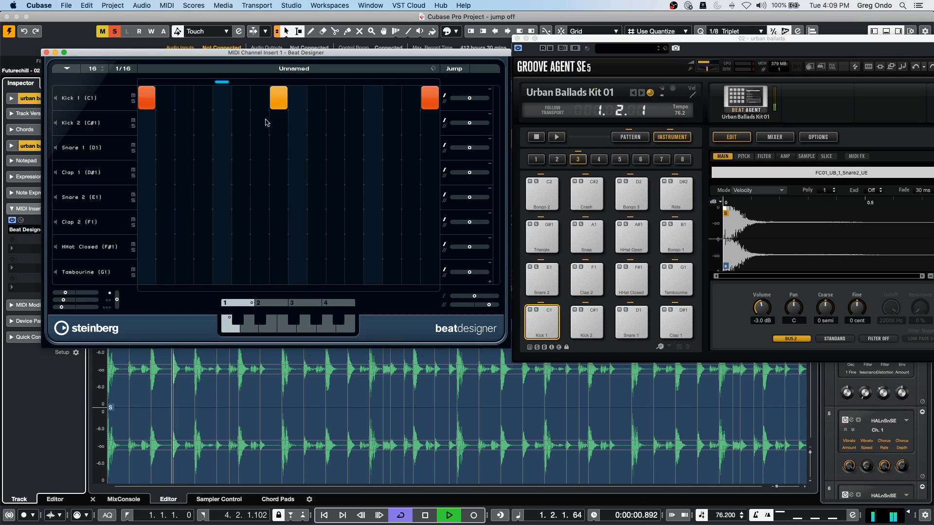
Add Snare 1 hits on steps 5 and 13 and Clap 1 hits on steps 5, 9 and 13.
{"action": "left_click", "coordinate": [223, 156]}
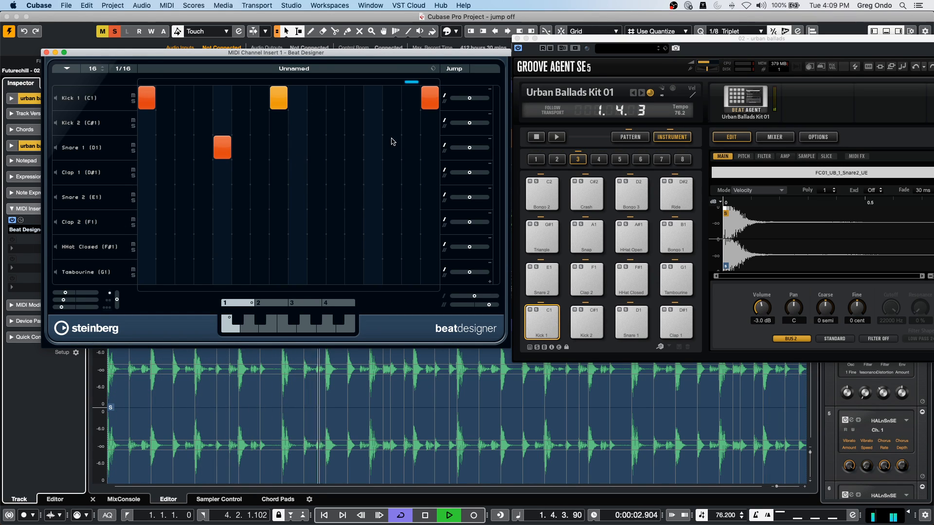
{"action": "left_click", "coordinate": [366, 153]}
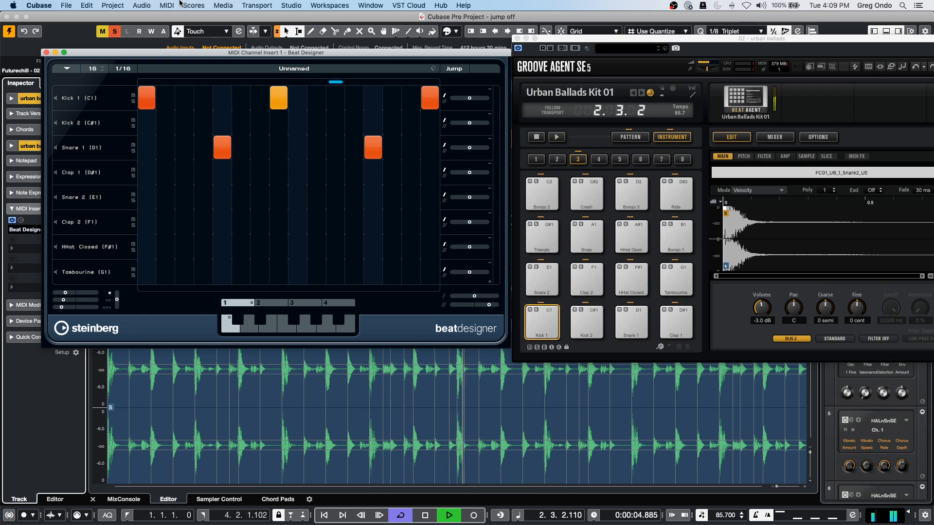
{"action": "left_click", "coordinate": [222, 173]}
{"action": "left_click", "coordinate": [375, 174]}
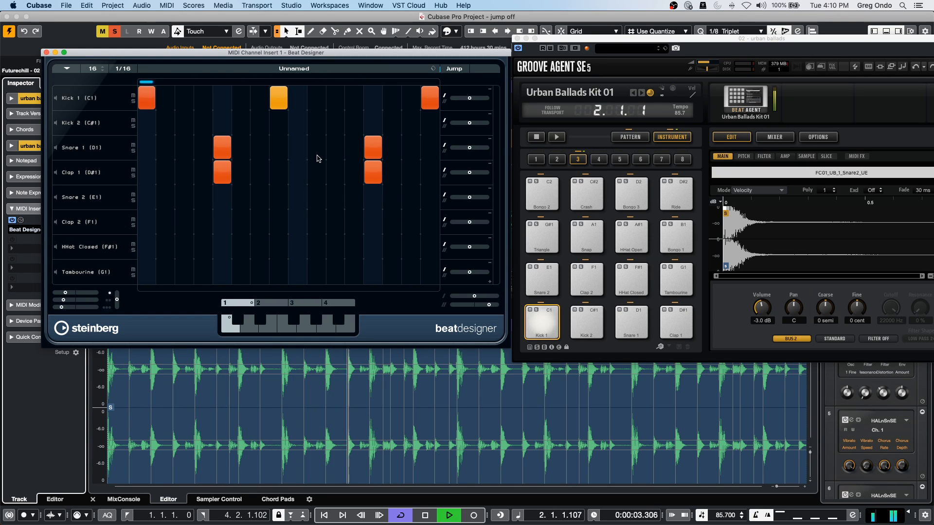
{"action": "left_click", "coordinate": [298, 176]}
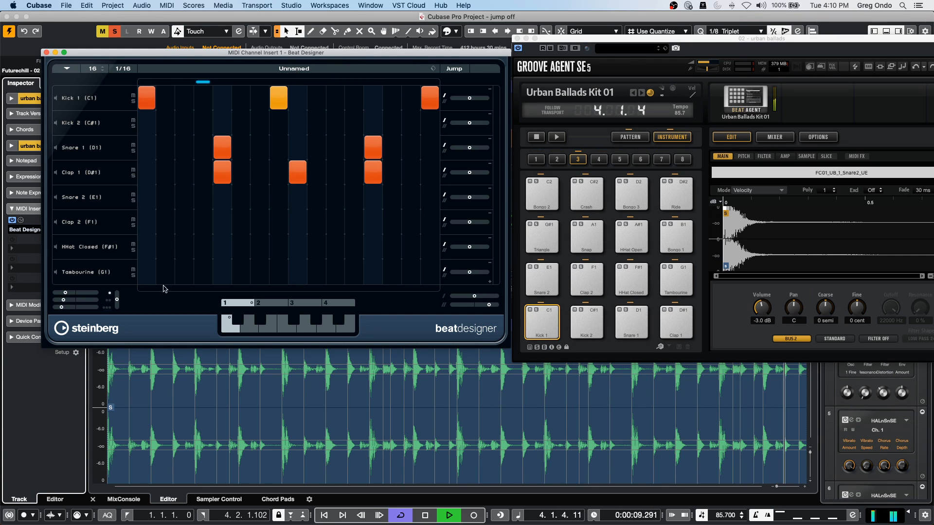
Raise the project tempo at the start of the song to 99.2 BPM.
{"action": "scroll", "coordinate": [718, 518], "scroll_direction": "up", "scroll_amount": 14}
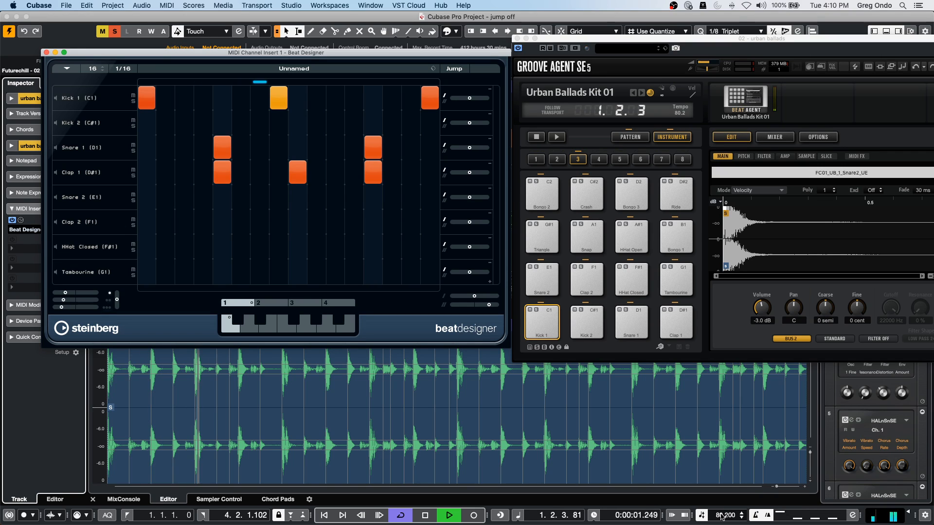
{"action": "scroll", "coordinate": [719, 518], "scroll_direction": "up", "scroll_amount": 5}
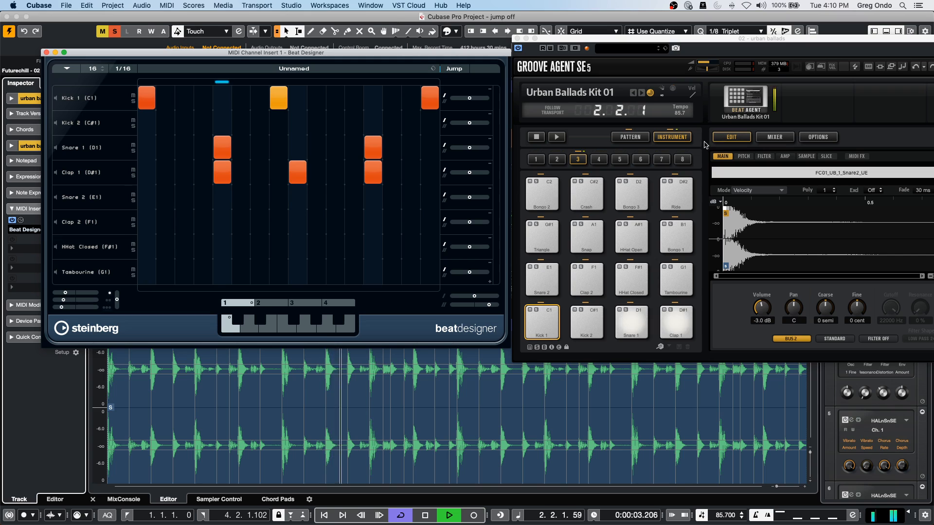
{"action": "left_click", "coordinate": [725, 518]}
{"action": "double_click", "coordinate": [725, 517]}
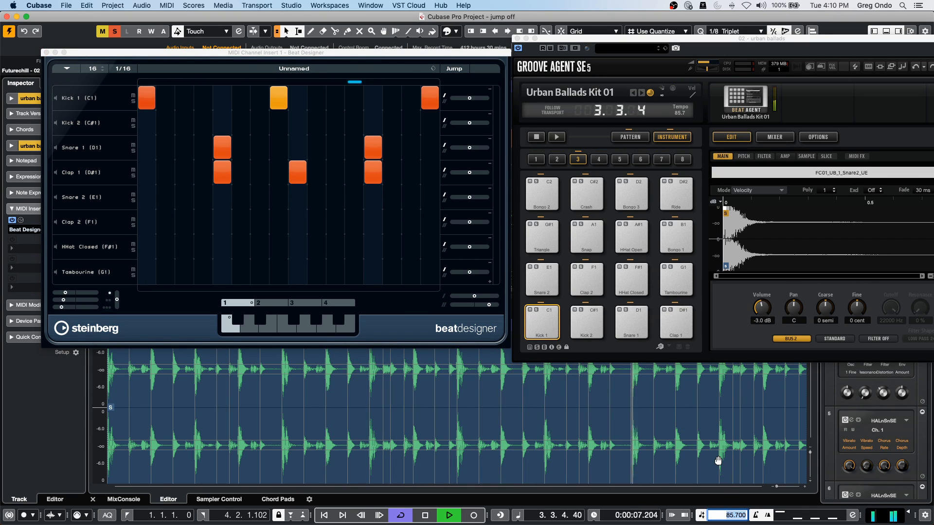
{"action": "type", "text": "99.2"}
{"action": "key", "text": "Return"}
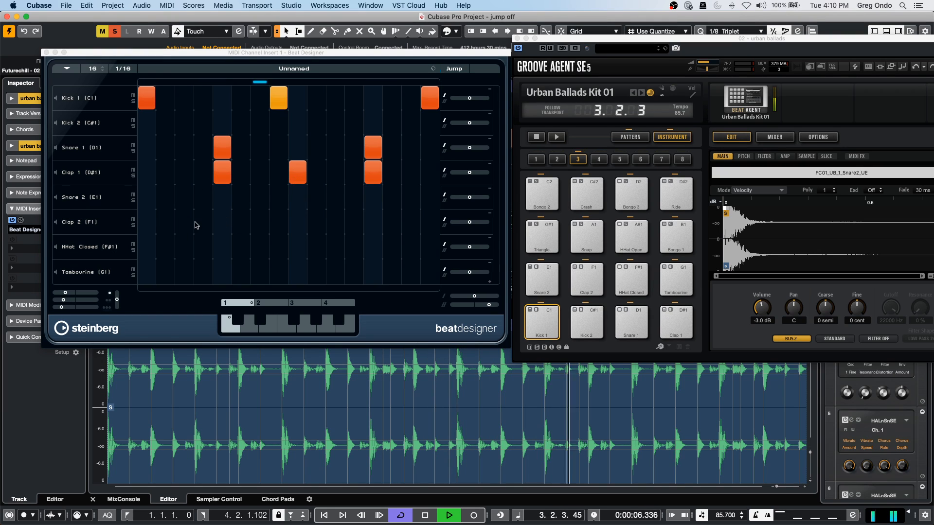
Add Clap 2 hits on steps 2, 7 and 15 with reduced velocities, about 50 on the last two.
{"action": "left_click", "coordinate": [165, 223]}
{"action": "left_click", "coordinate": [254, 224]}
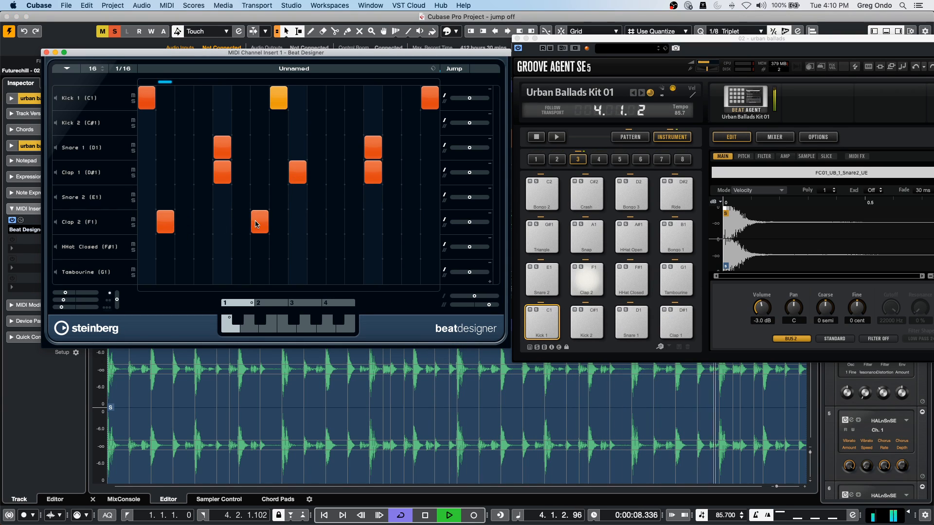
{"action": "left_click_drag", "start_coordinate": [166, 227], "coordinate": [164, 249]}
{"action": "left_click_drag", "start_coordinate": [260, 225], "coordinate": [261, 241]}
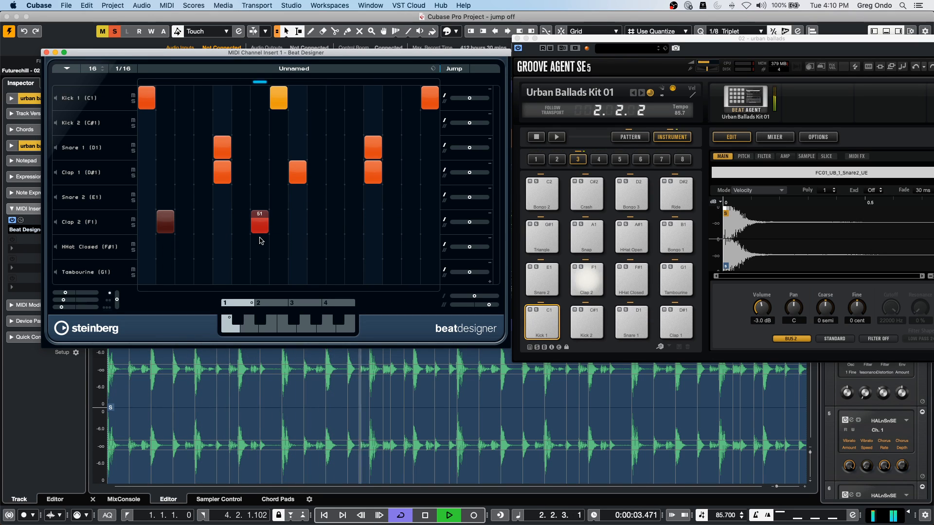
{"action": "left_click_drag", "start_coordinate": [411, 223], "coordinate": [412, 243]}
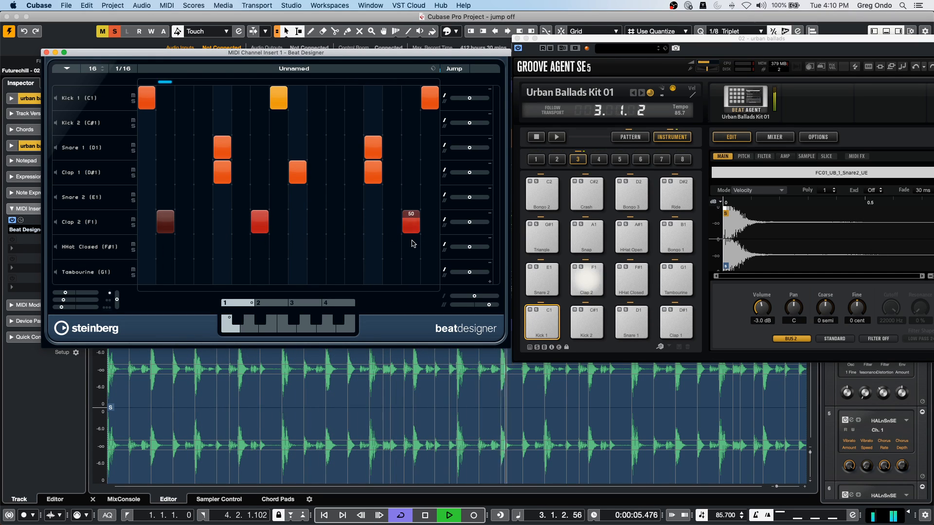
Add Tambourine hits on steps 2, 3, 10 and 15 and lower their velocities.
{"action": "mouse_move", "coordinate": [166, 272]}
{"action": "left_mouse_down"}
{"action": "mouse_move", "coordinate": [184, 272]}
{"action": "mouse_move", "coordinate": [168, 292]}
{"action": "mouse_move", "coordinate": [187, 295]}
{"action": "left_mouse_up"}
{"action": "left_click", "coordinate": [316, 272]}
{"action": "left_click", "coordinate": [411, 273]}
{"action": "left_click_drag", "start_coordinate": [317, 273], "coordinate": [318, 290]}
{"action": "left_click_drag", "start_coordinate": [411, 273], "coordinate": [406, 294]}
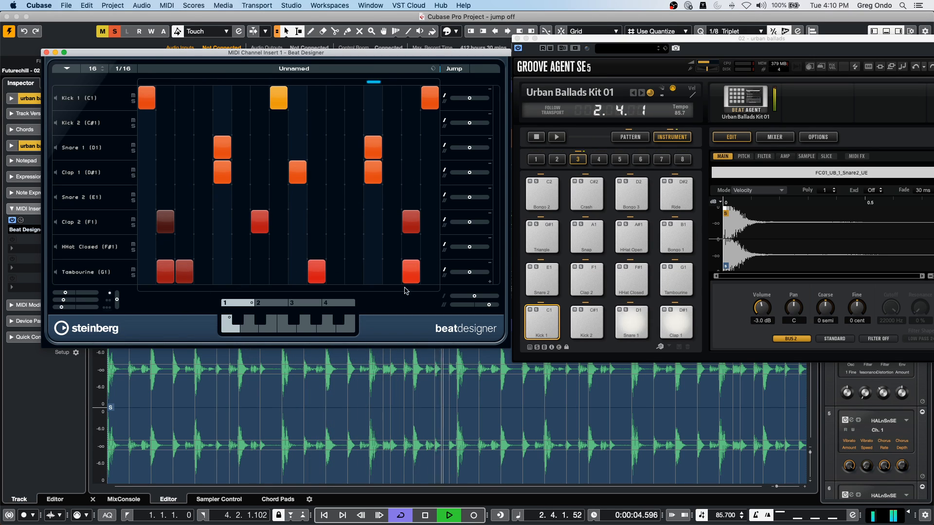
Add pairs of Snare 2 hits on steps 4–5, 9–10 and 13–14.
{"action": "left_click_drag", "start_coordinate": [206, 200], "coordinate": [223, 200]}
{"action": "left_click_drag", "start_coordinate": [298, 199], "coordinate": [317, 199]}
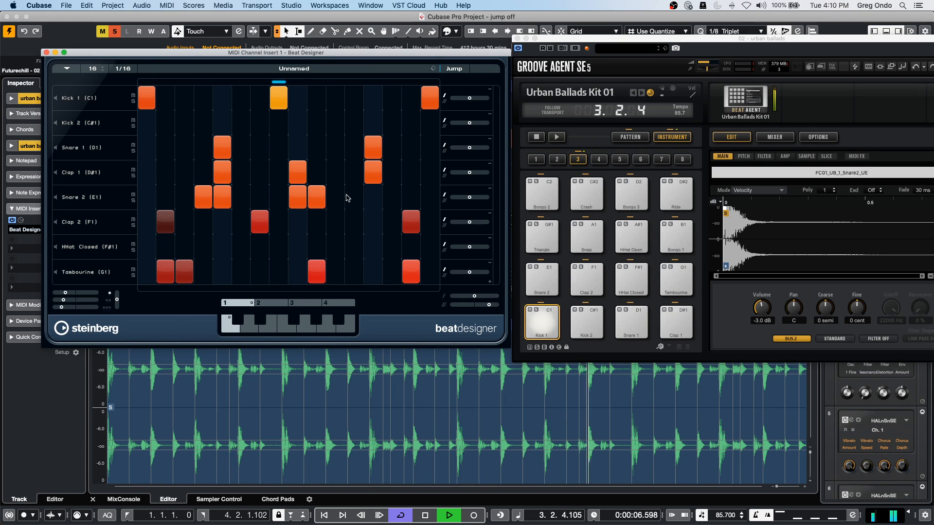
{"action": "left_click_drag", "start_coordinate": [373, 197], "coordinate": [392, 197]}
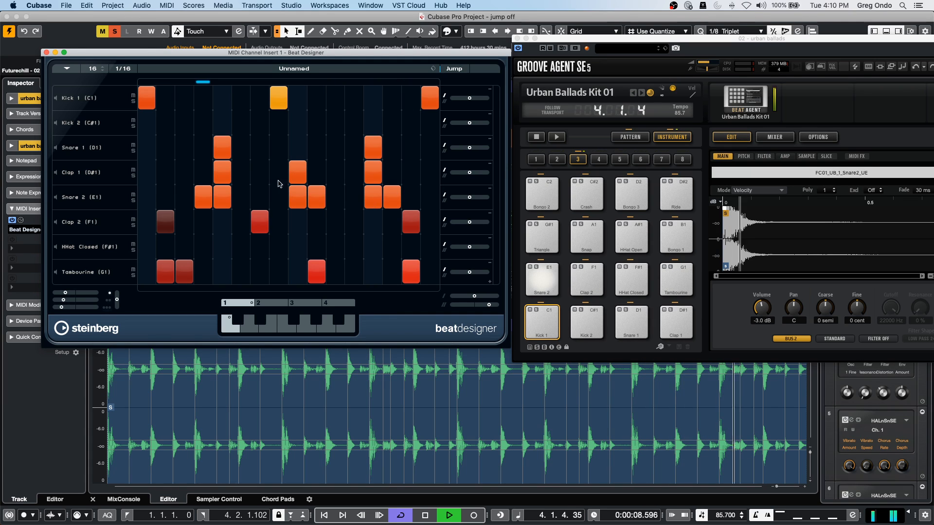
Lower the velocities of the earlier Snare 2 hits and remove all Snare 2 hits except the one on step 5.
{"action": "left_click_drag", "start_coordinate": [204, 197], "coordinate": [220, 252]}
{"action": "mouse_move", "coordinate": [317, 197]}
{"action": "left_mouse_down"}
{"action": "mouse_move", "coordinate": [308, 227]}
{"action": "mouse_move", "coordinate": [298, 226]}
{"action": "left_mouse_up"}
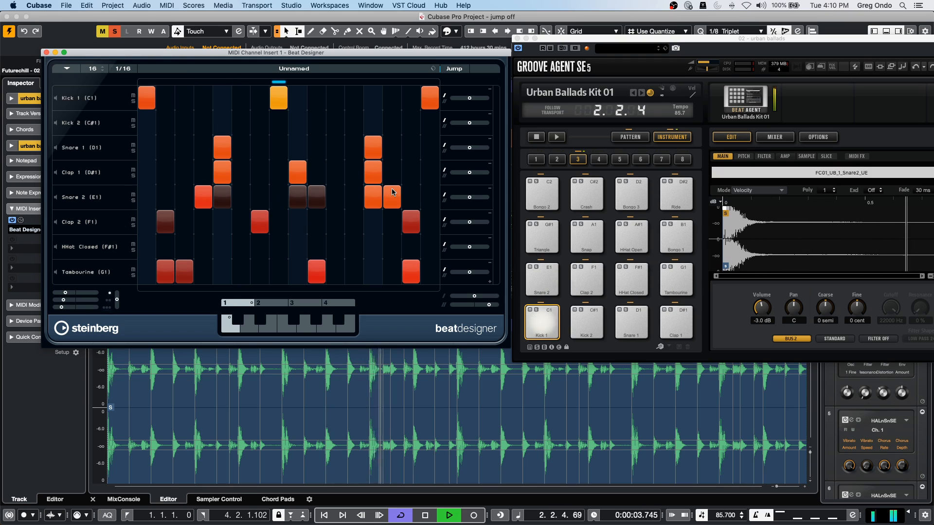
{"action": "left_click_drag", "start_coordinate": [392, 198], "coordinate": [327, 202]}
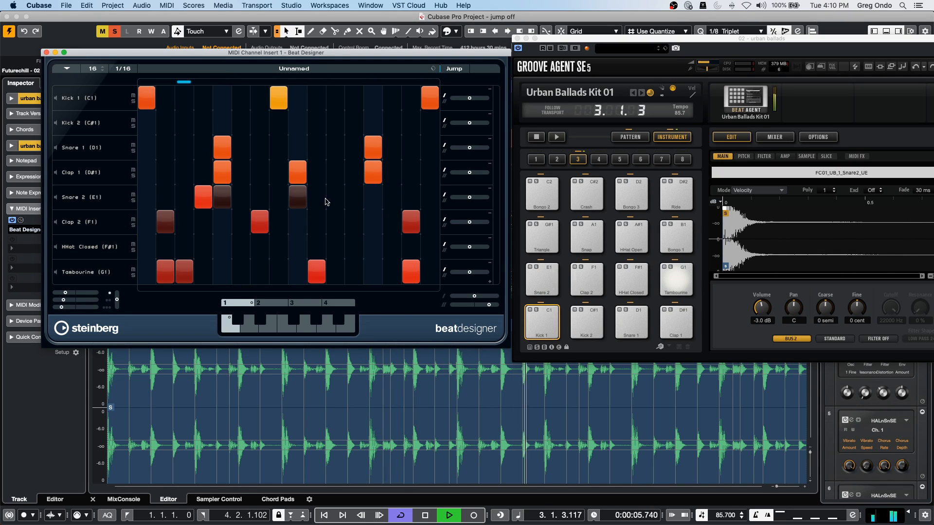
{"action": "left_click", "coordinate": [299, 200]}
{"action": "left_click", "coordinate": [204, 200]}
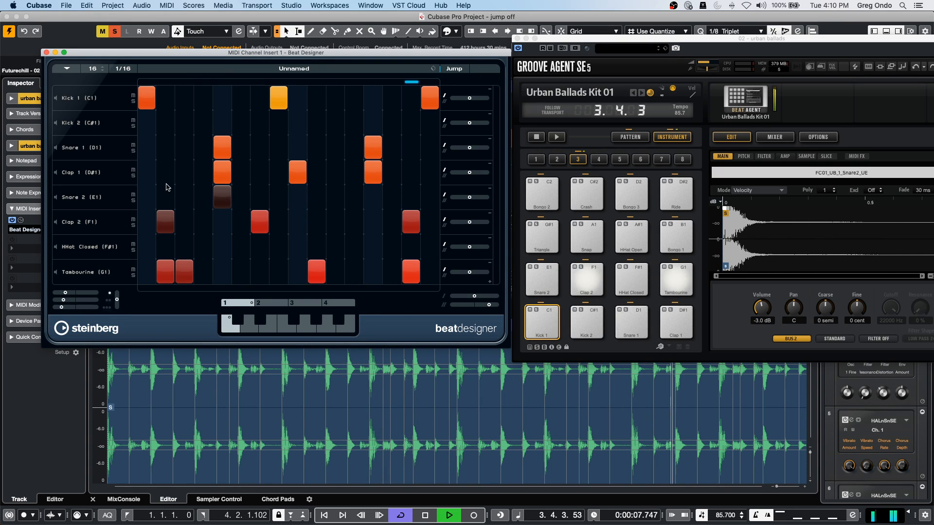
Reassign the Kick 2 lane to HiHat Close (A0) and add hits on steps 2 to 6, 9 and 10.
{"action": "left_click", "coordinate": [112, 125]}
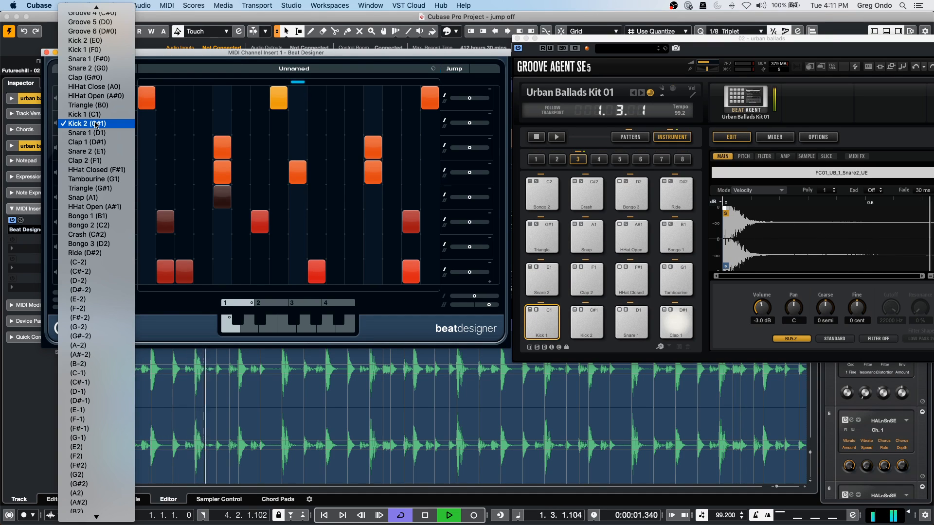
{"action": "left_click", "coordinate": [112, 90]}
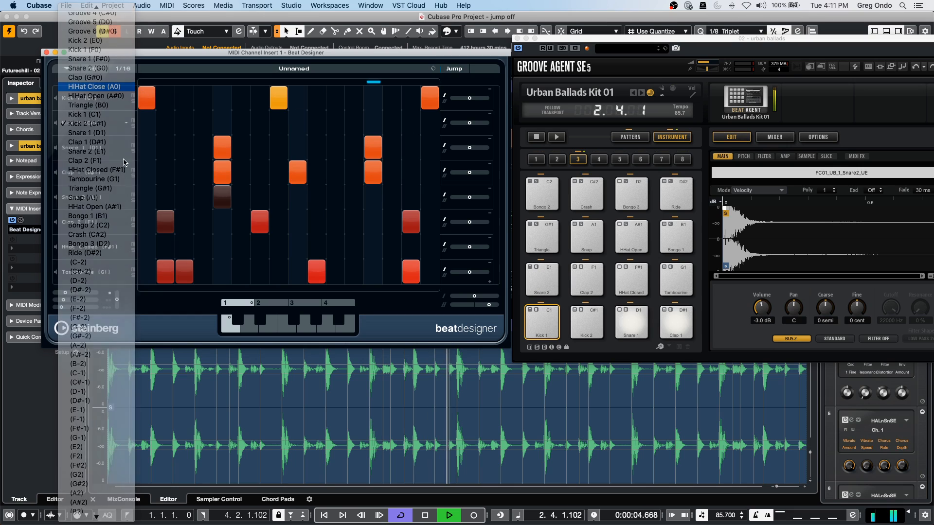
{"action": "left_click_drag", "start_coordinate": [165, 123], "coordinate": [241, 123]}
{"action": "left_click_drag", "start_coordinate": [306, 119], "coordinate": [316, 122]}
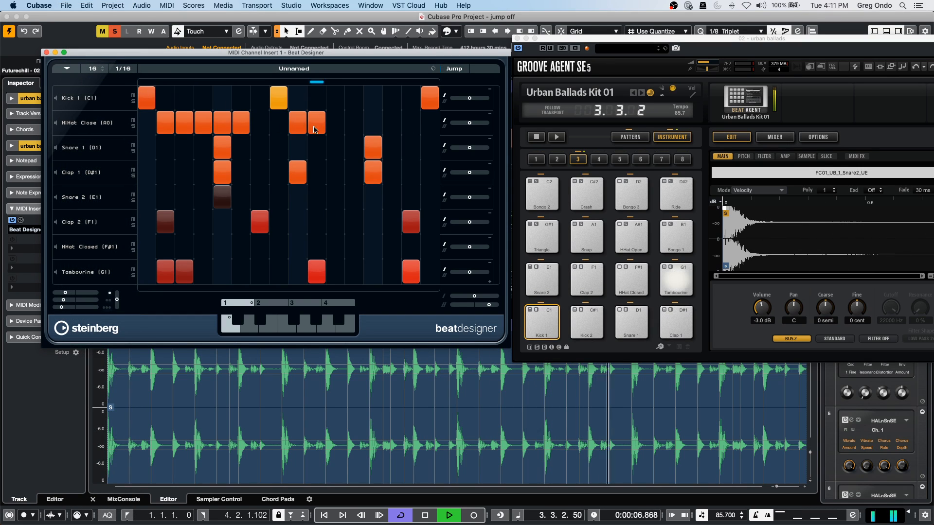
Add HiHat Close hits on steps 14 and 15 and remove the ones on steps 3, 4 and 9.
{"action": "left_click_drag", "start_coordinate": [392, 123], "coordinate": [411, 122]}
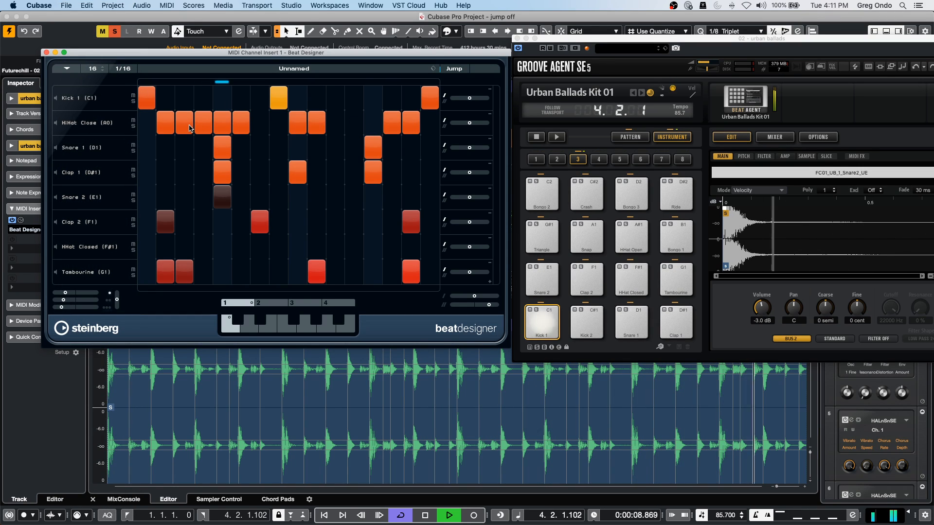
{"action": "left_click_drag", "start_coordinate": [183, 123], "coordinate": [203, 122]}
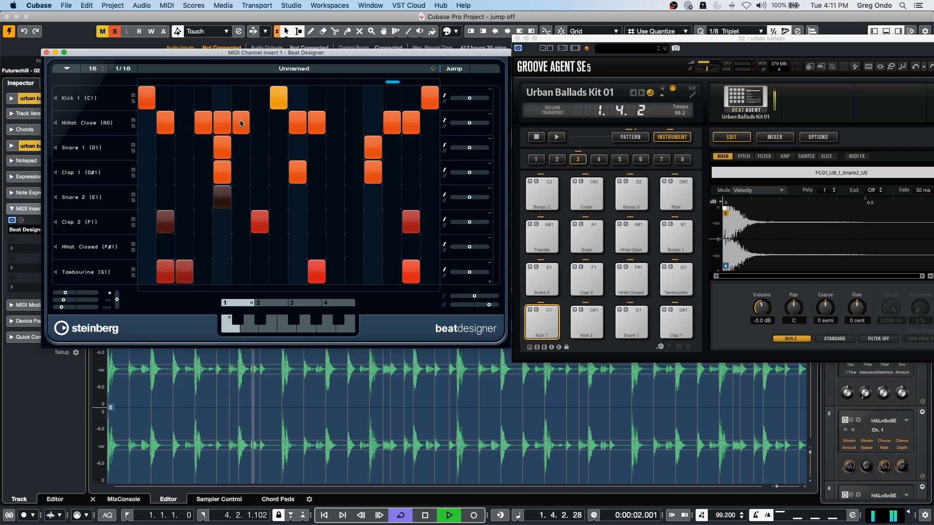
{"action": "left_click", "coordinate": [296, 125]}
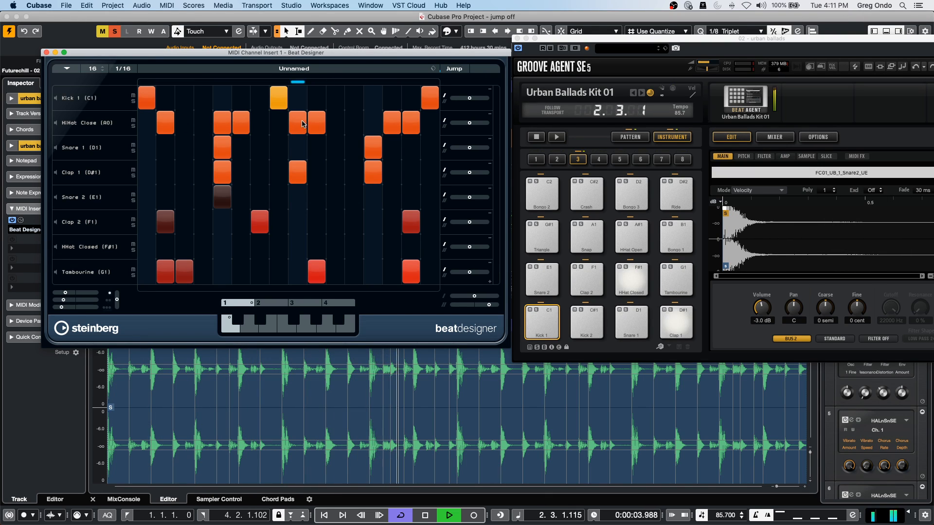
Shift the whole Beat Designer pattern one step left and stop playback after listening.
{"action": "left_click", "coordinate": [73, 68]}
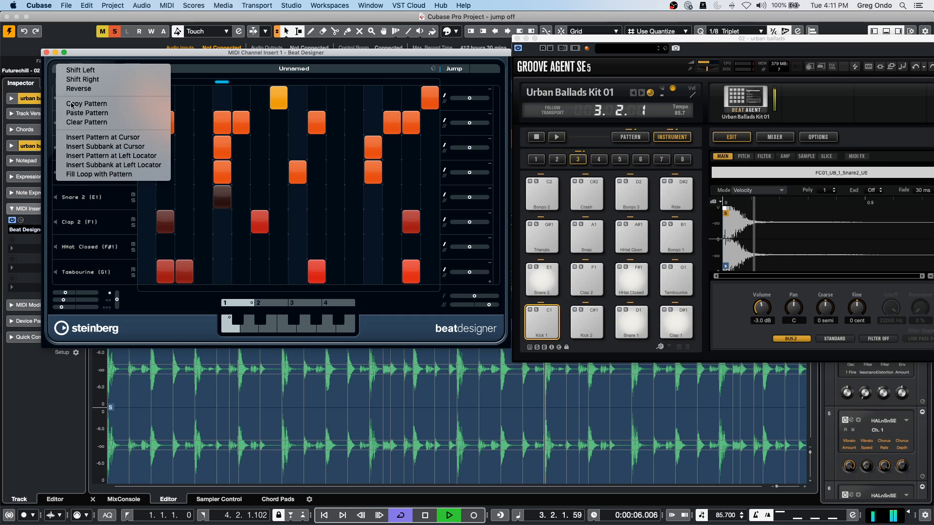
{"action": "left_click", "coordinate": [108, 73]}
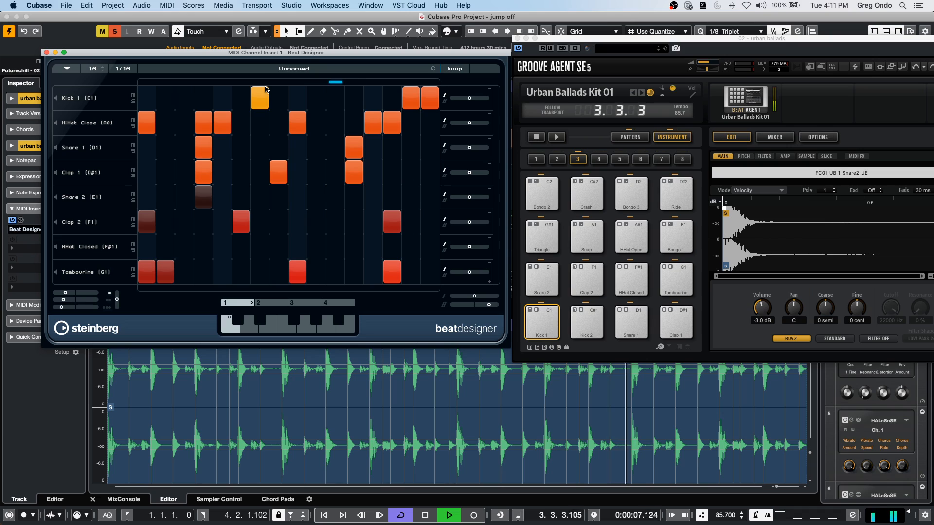
{"action": "key", "text": "space"}
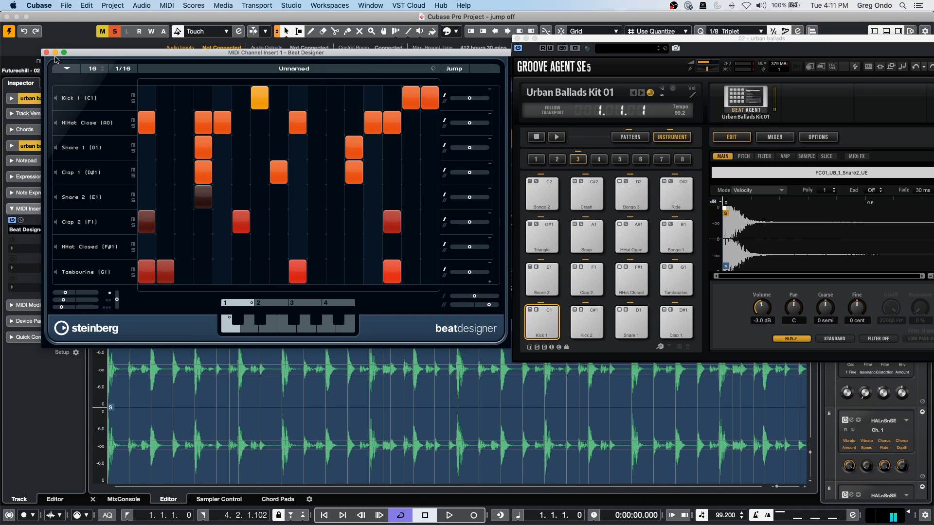
Move the Snare 2 lane's timing offset slightly earlier in Beat Designer.
{"action": "left_click", "coordinate": [282, 183]}
{"action": "left_click", "coordinate": [480, 272]}
{"action": "left_click", "coordinate": [478, 247]}
{"action": "left_click", "coordinate": [481, 222]}
{"action": "mouse_move", "coordinate": [469, 200]}
{"action": "left_click_drag", "start_coordinate": [469, 199], "coordinate": [459, 198]}
{"action": "left_click", "coordinate": [477, 173]}
Choose the first pattern in subbank 2 and close the Beat Designer window.
{"action": "left_click", "coordinate": [263, 304]}
{"action": "left_click", "coordinate": [230, 323]}
{"action": "left_click", "coordinate": [46, 52]}
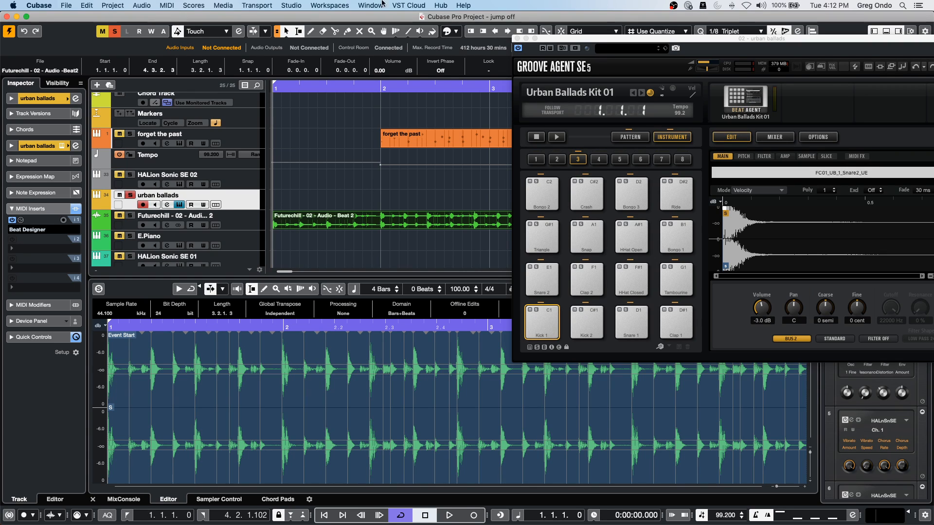
Select the Futurechill audio event and examine its level and loudness Statistics, closing the report when done.
{"action": "left_click", "coordinate": [383, 229]}
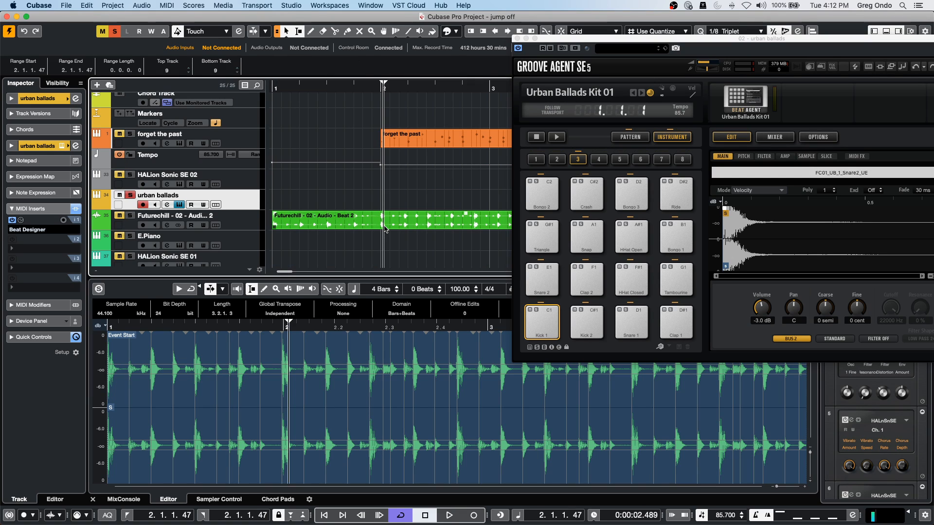
{"action": "left_click", "coordinate": [384, 229]}
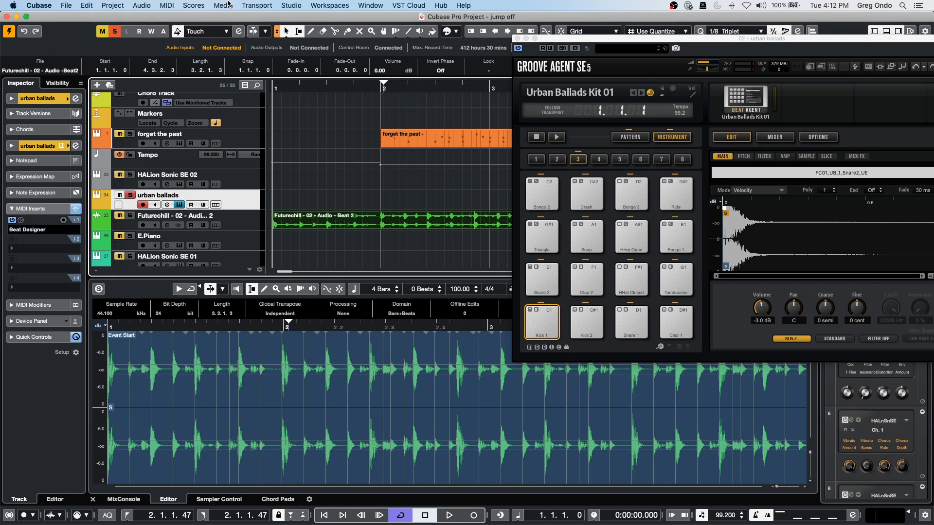
{"action": "left_click", "coordinate": [194, 5]}
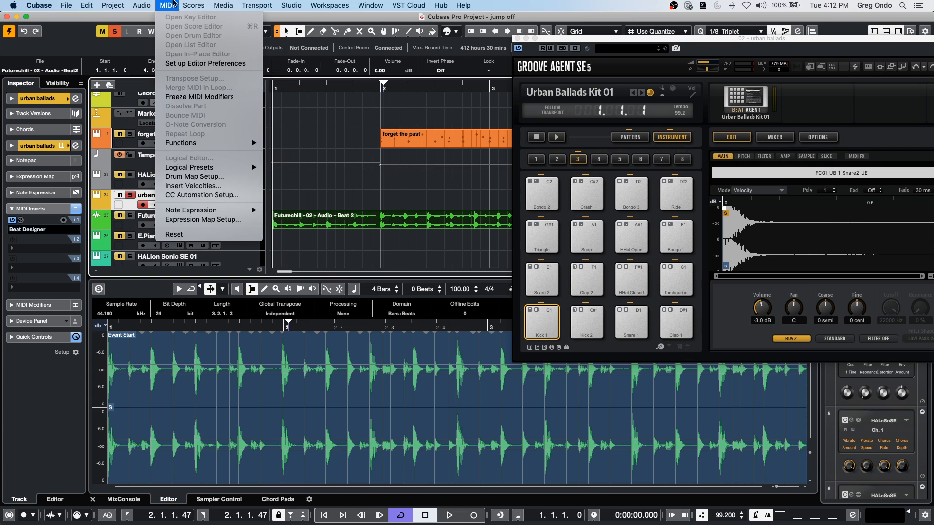
{"action": "mouse_move", "coordinate": [224, 5]}
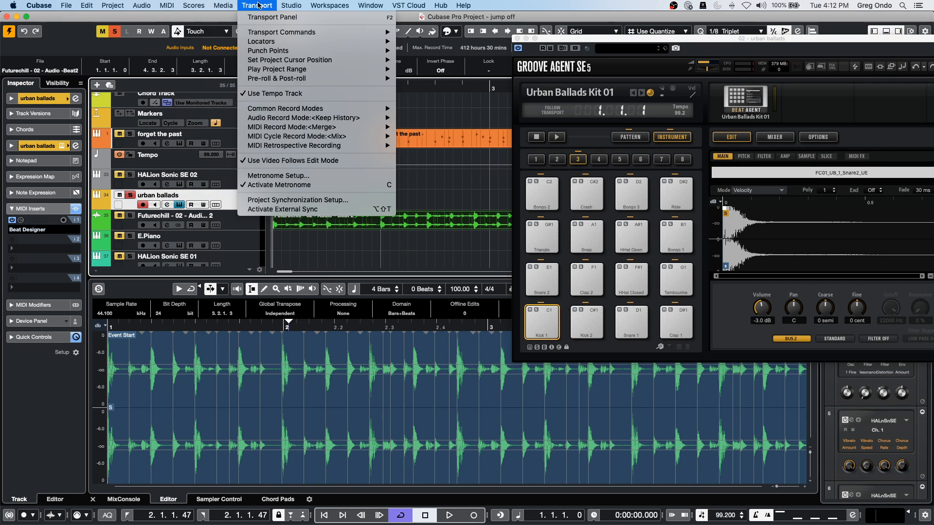
{"action": "mouse_move", "coordinate": [142, 5]}
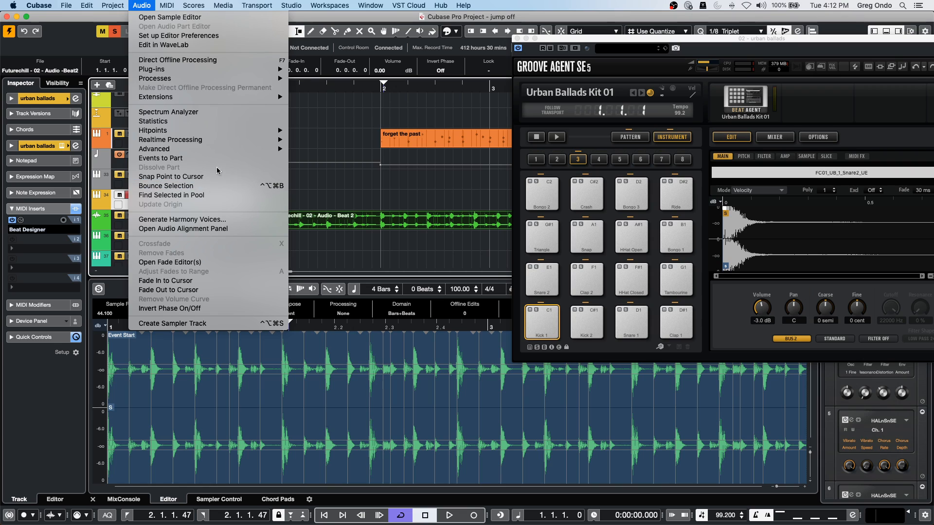
{"action": "mouse_move", "coordinate": [223, 139]}
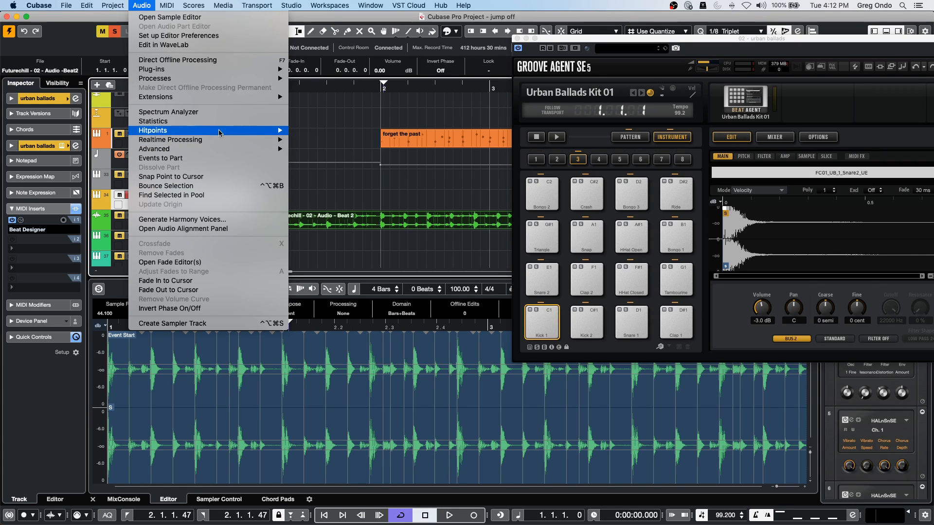
{"action": "left_click", "coordinate": [222, 121]}
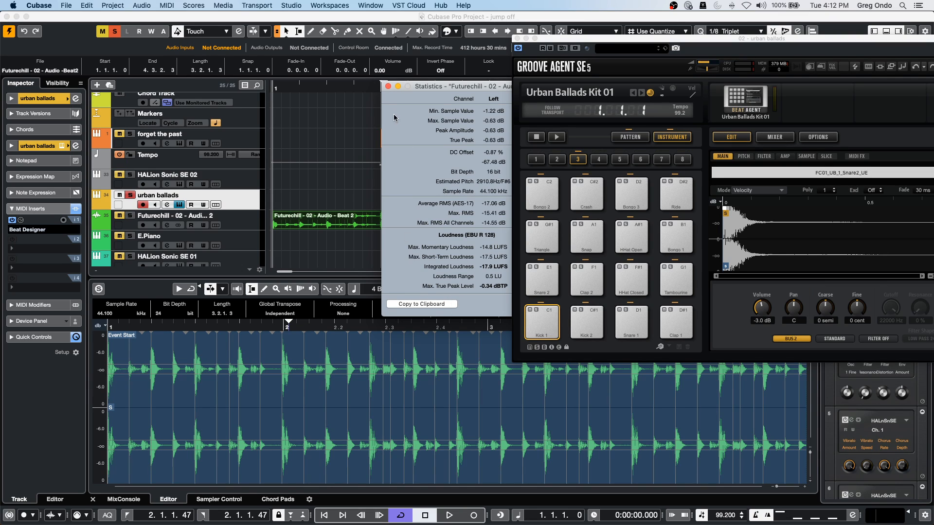
{"action": "left_click", "coordinate": [389, 77]}
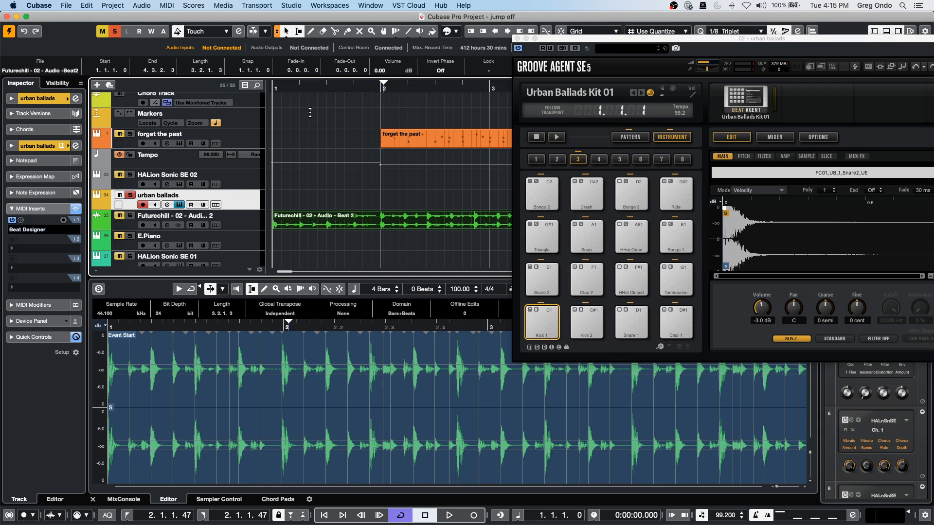
Show the MixConsole in the lower zone in place of the Sample Editor.
{"action": "scroll", "coordinate": [205, 155], "scroll_direction": "up", "scroll_amount": 3}
{"action": "scroll", "coordinate": [204, 155], "scroll_direction": "down", "scroll_amount": 3}
{"action": "left_click", "coordinate": [128, 499]}
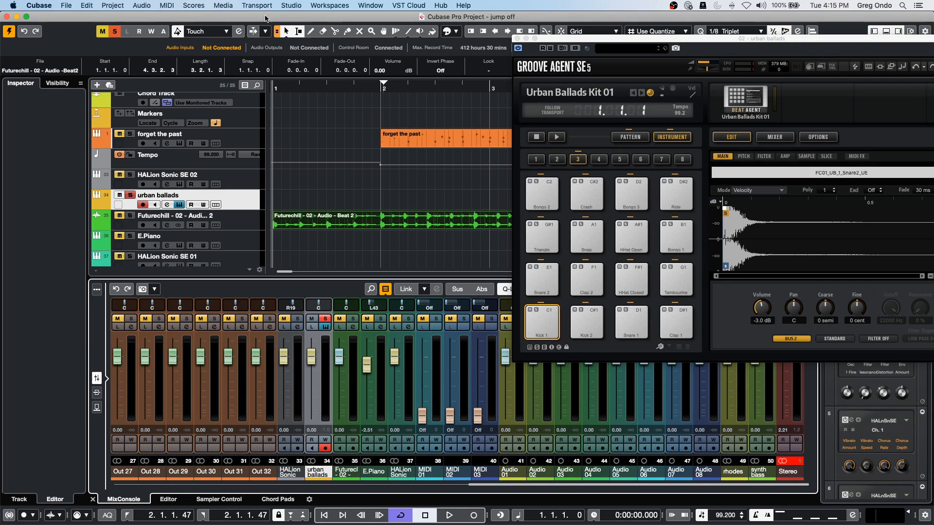
{"action": "key", "text": "space"}
{"action": "left_click_drag", "start_coordinate": [343, 67], "coordinate": [331, 13]}
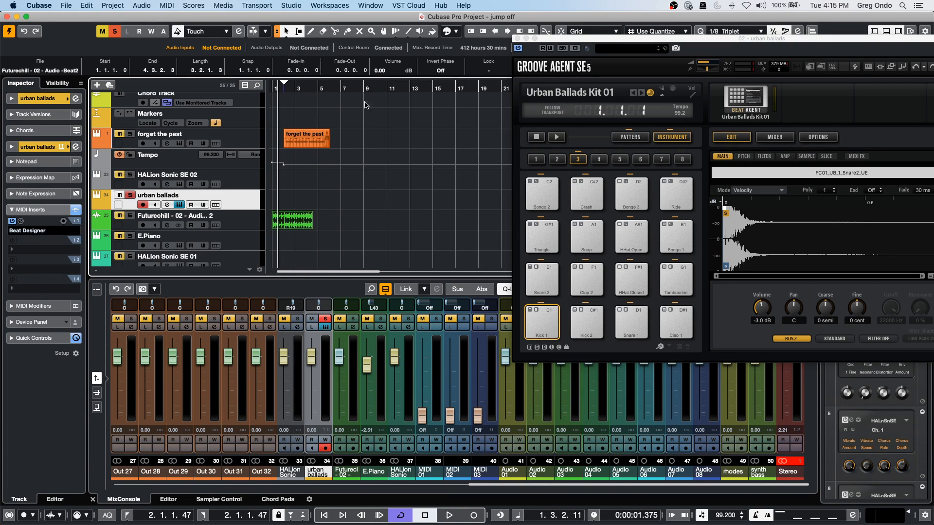
Expand the Folder track below MIDI 03 and close the Groove Agent SE window.
{"action": "scroll", "coordinate": [369, 166], "scroll_direction": "down", "scroll_amount": 5}
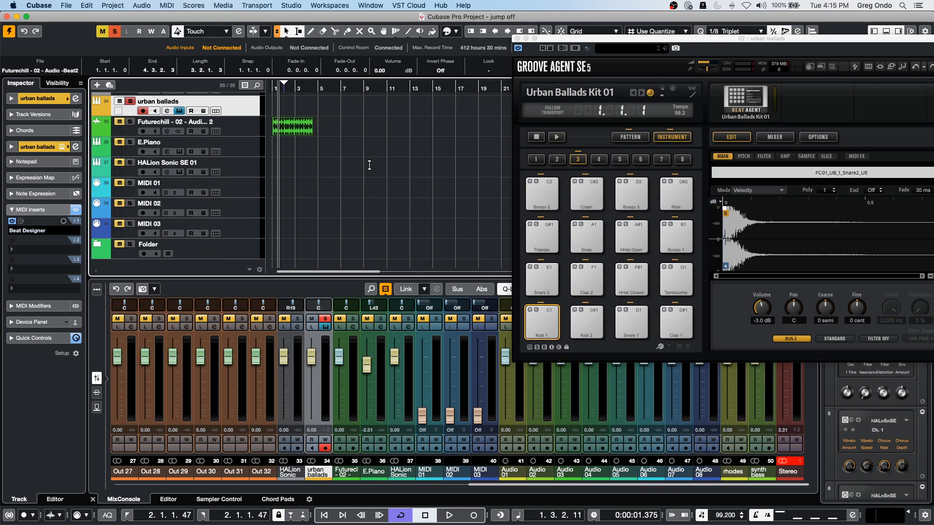
{"action": "left_click", "coordinate": [97, 244]}
{"action": "scroll", "coordinate": [219, 236], "scroll_direction": "down", "scroll_amount": 1}
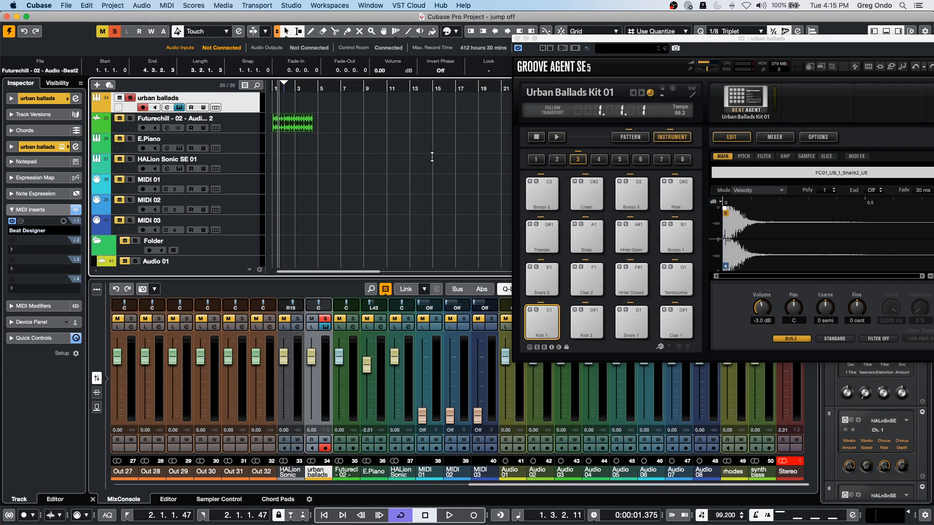
{"action": "left_click", "coordinate": [518, 38]}
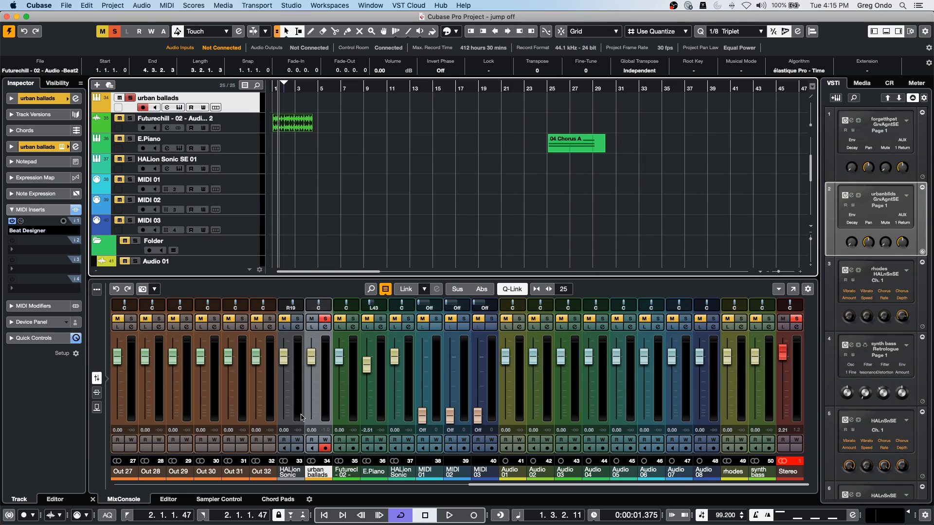
Select all MixConsole channels from Audio 01 through synth bass.
{"action": "scroll", "coordinate": [205, 484], "scroll_direction": "left", "scroll_amount": 10}
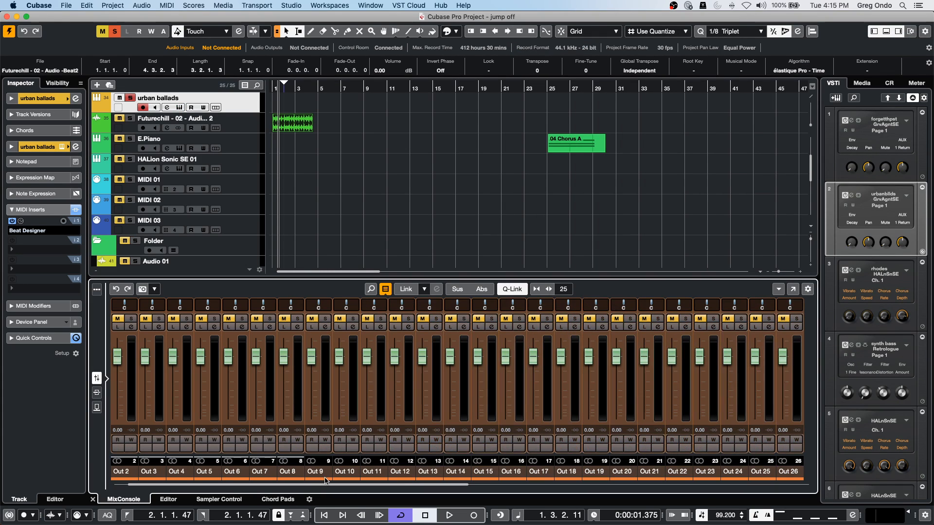
{"action": "left_click", "coordinate": [362, 480]}
{"action": "left_click_drag", "start_coordinate": [362, 481], "coordinate": [710, 481]}
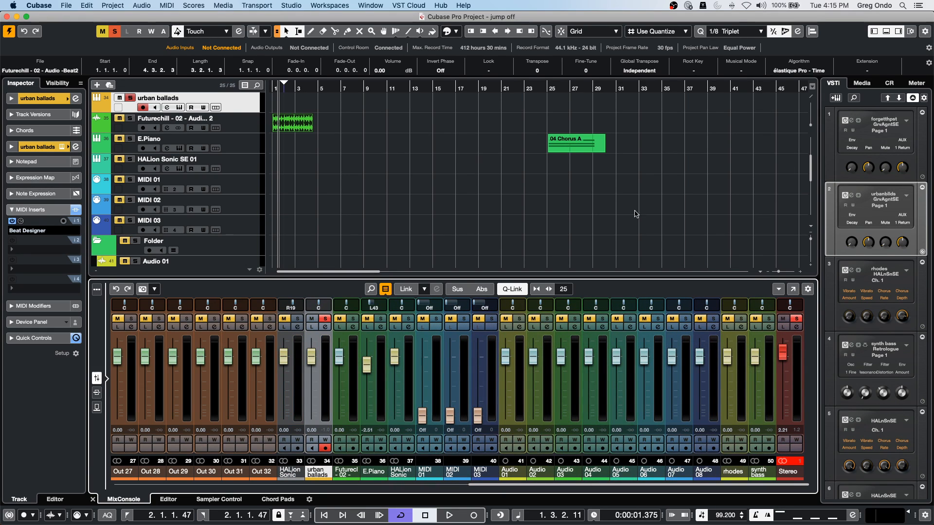
{"action": "left_click", "coordinate": [518, 378]}
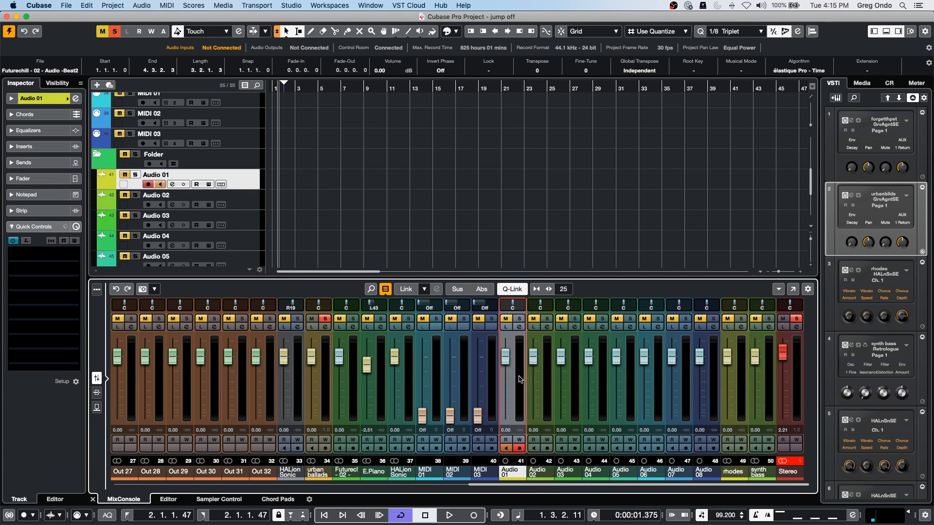
{"action": "left_click", "coordinate": [770, 379], "text": "shift"}
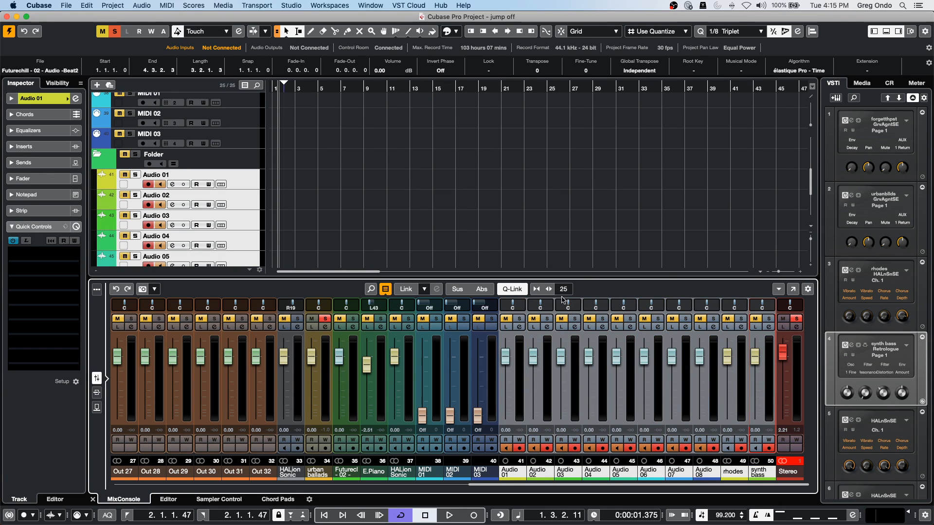
Show the insert slots in the MixConsole and widen the channel strips.
{"action": "left_click", "coordinate": [97, 393]}
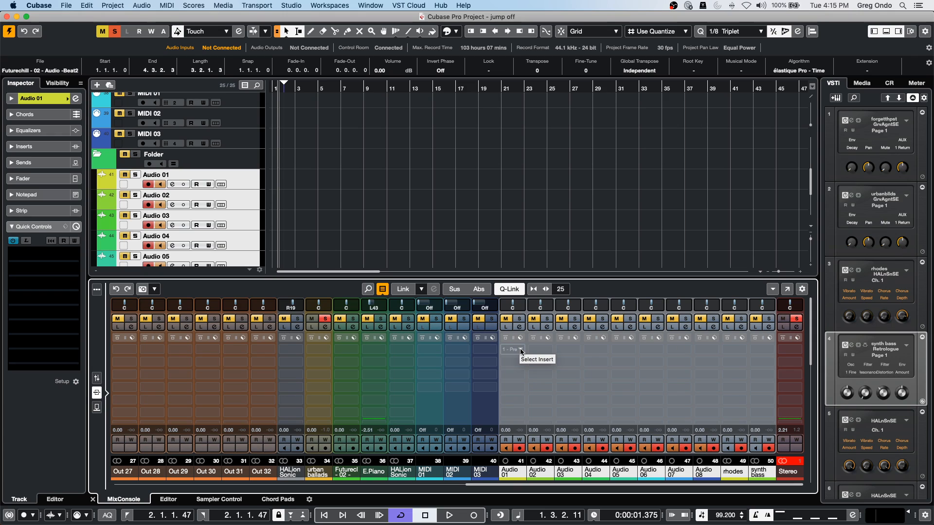
{"action": "key", "text": "h"}
{"action": "key", "text": "h"}
{"action": "key", "text": "h"}
{"action": "key", "text": "h"}
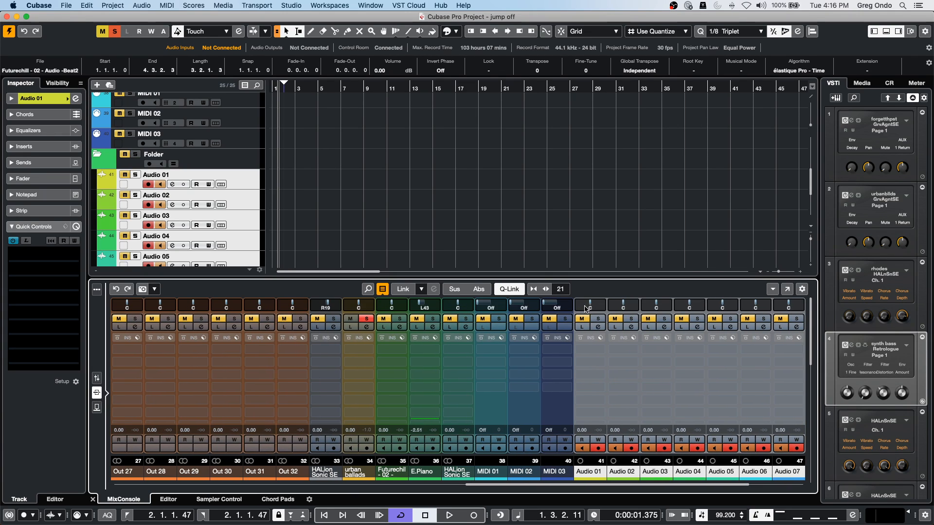
Load the FX chain preset AM Bass Gtr Hvy into the inserts of the Audio 01 channel.
{"action": "left_click", "coordinate": [601, 339]}
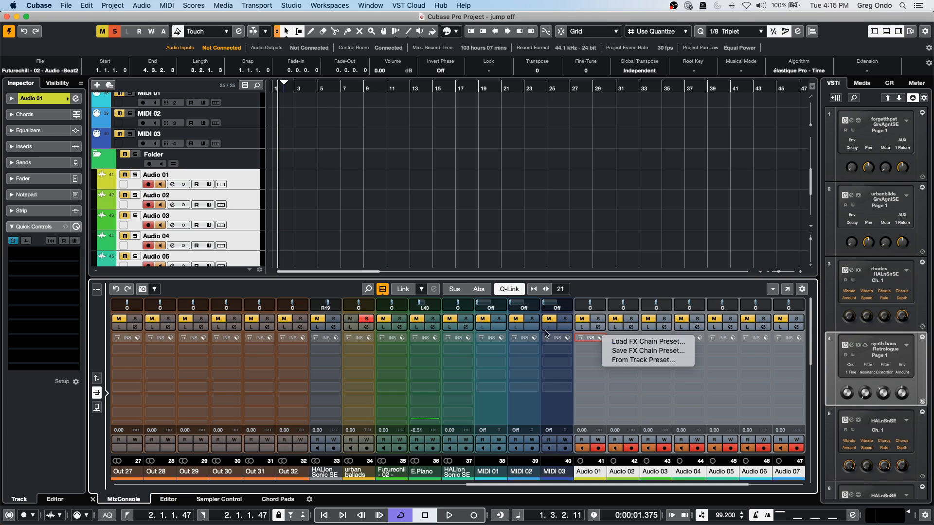
{"action": "left_click", "coordinate": [648, 342]}
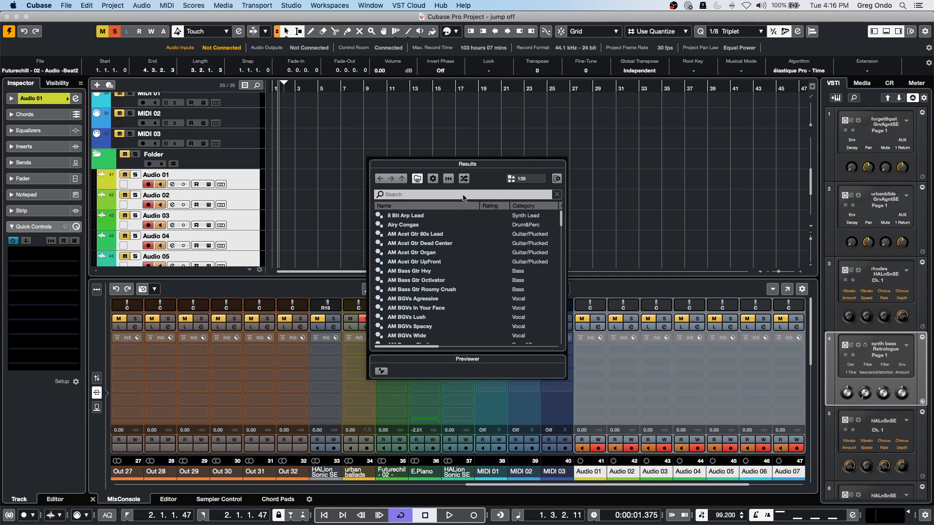
{"action": "left_click_drag", "start_coordinate": [459, 166], "coordinate": [320, 177]}
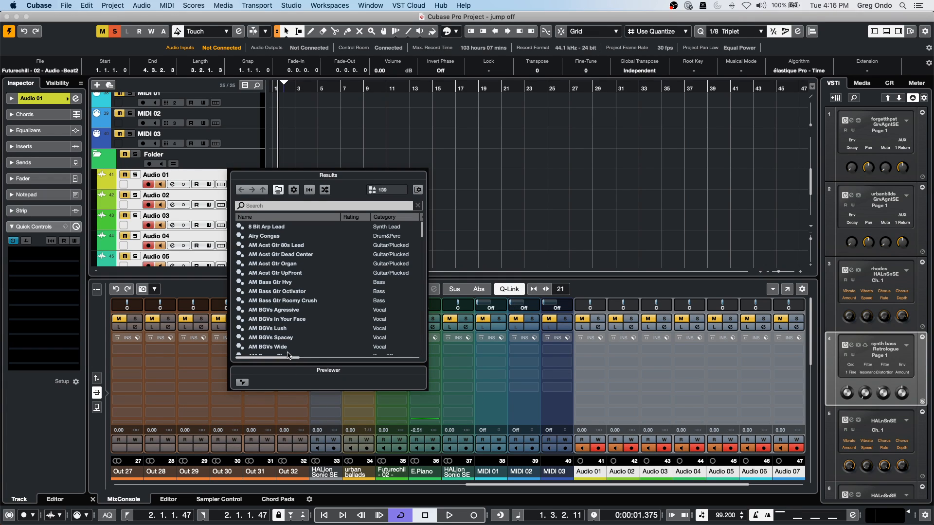
{"action": "left_click", "coordinate": [272, 285]}
{"action": "double_click", "coordinate": [272, 285]}
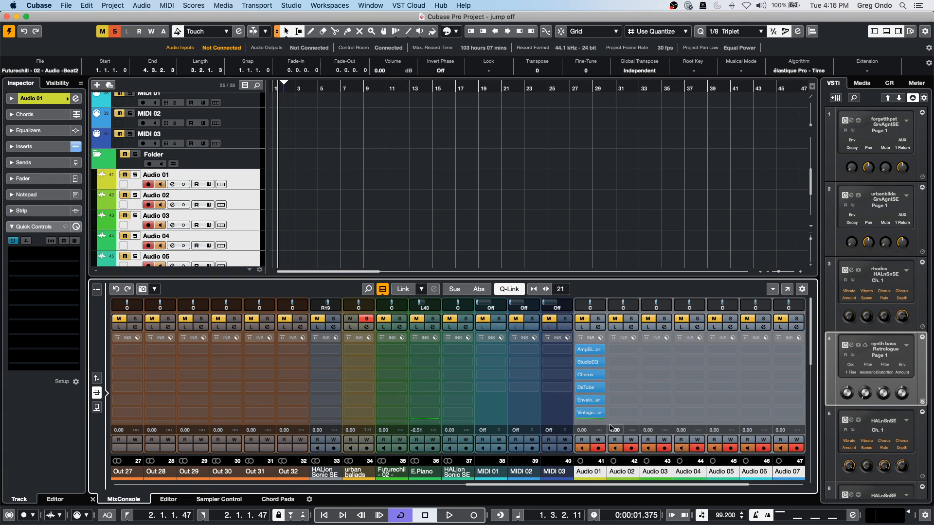
Return the MixConsole to the fader view, select only Audio 01 and copy its channel settings.
{"action": "mouse_move", "coordinate": [600, 402]}
{"action": "left_click", "coordinate": [98, 377]}
{"action": "left_click", "coordinate": [598, 384]}
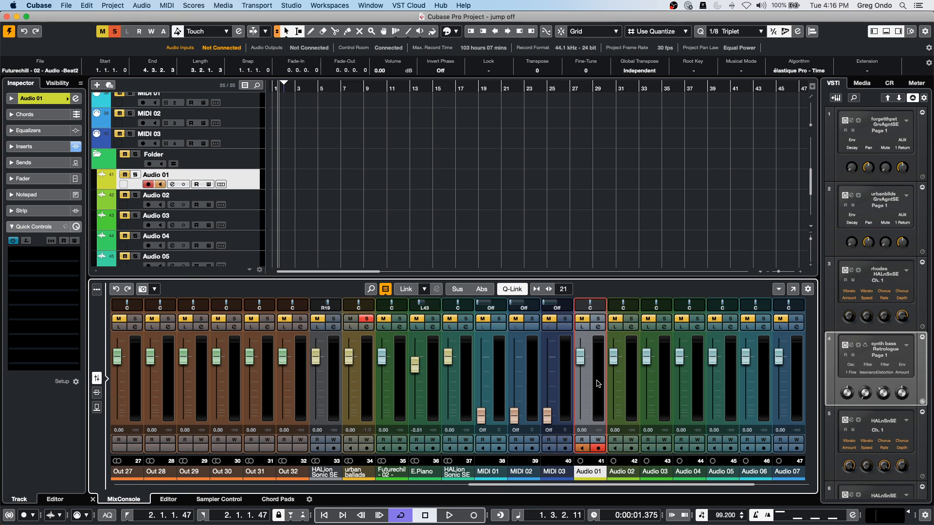
{"action": "right_click", "coordinate": [598, 384]}
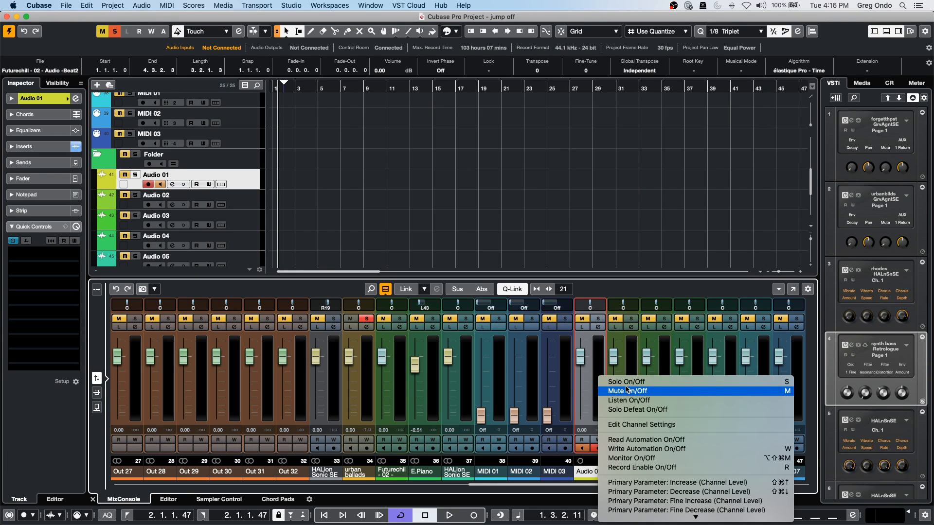
{"action": "scroll", "coordinate": [630, 418], "scroll_direction": "down", "scroll_amount": 5}
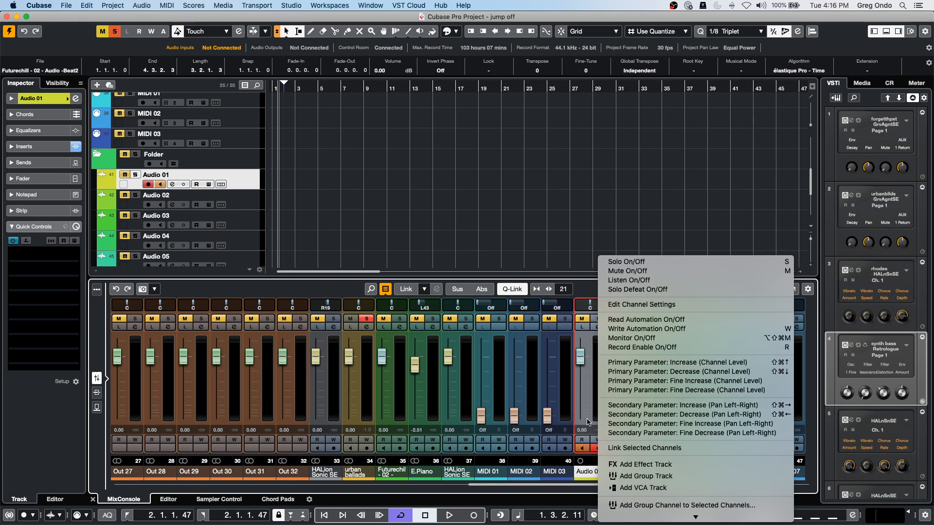
{"action": "scroll", "coordinate": [635, 463], "scroll_direction": "down", "scroll_amount": 5}
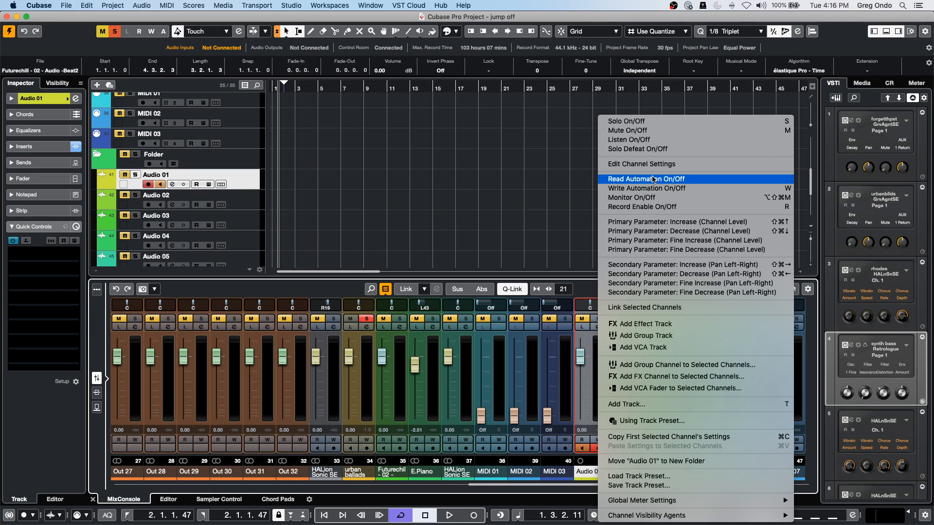
{"action": "left_click", "coordinate": [682, 437]}
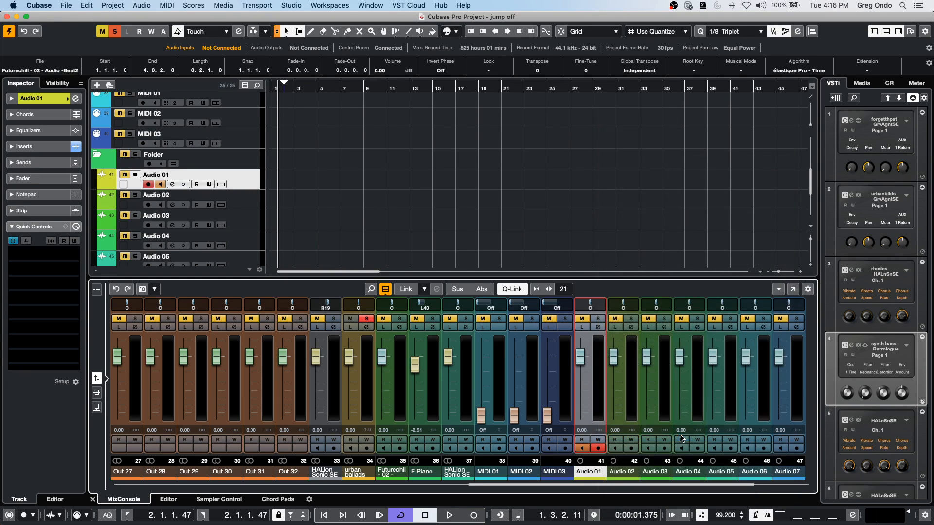
Paste the copied Audio 01 channel settings to the Audio 02 through Audio 08 channels in the MixConsole.
{"action": "left_click", "coordinate": [630, 397]}
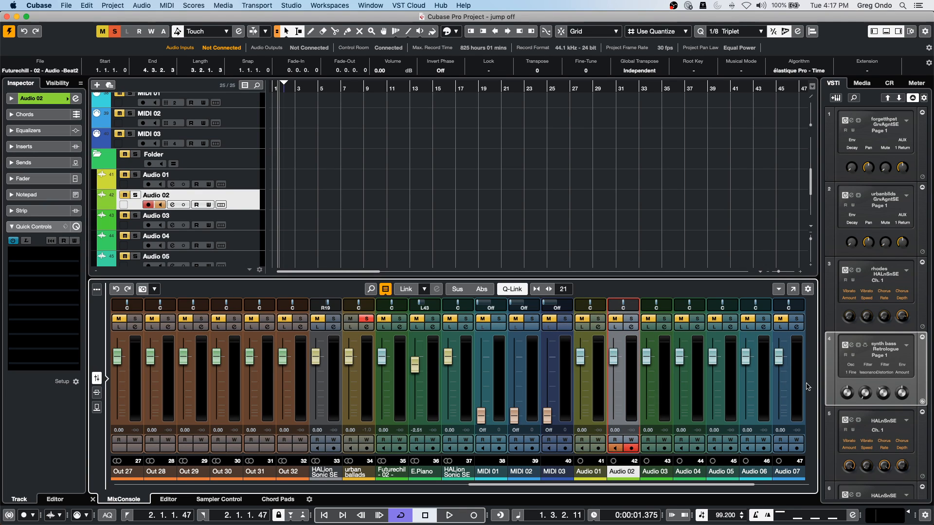
{"action": "scroll", "coordinate": [555, 485], "scroll_direction": "right", "scroll_amount": 2}
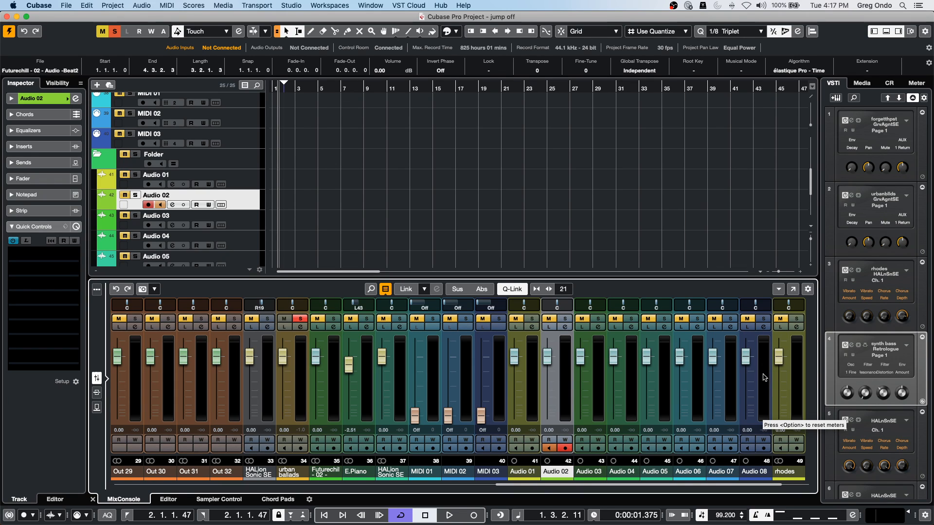
{"action": "left_click", "coordinate": [763, 378], "text": "shift"}
{"action": "right_click", "coordinate": [563, 372]}
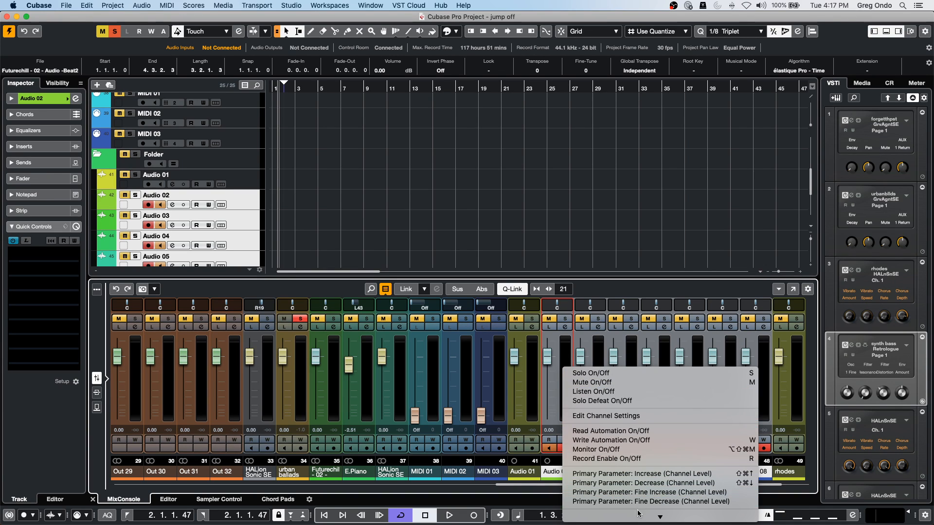
{"action": "mouse_move", "coordinate": [639, 517]}
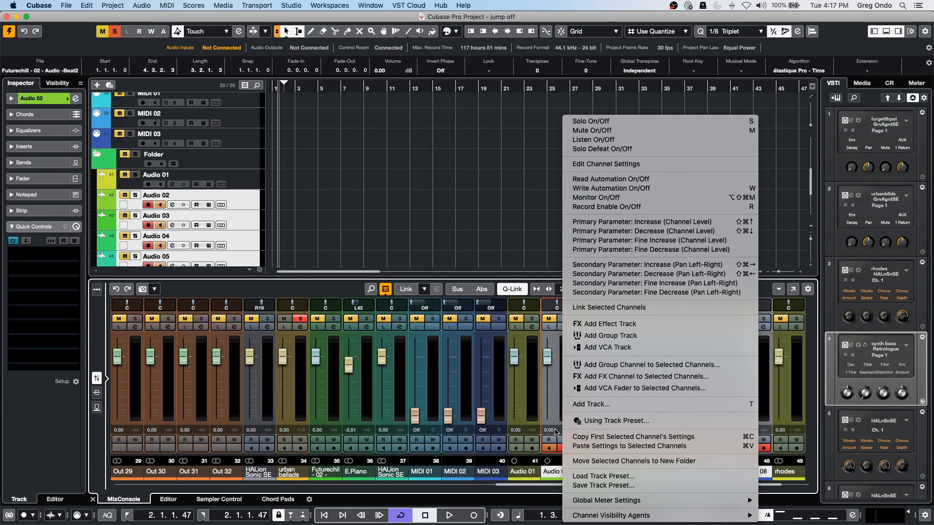
{"action": "left_click", "coordinate": [660, 447]}
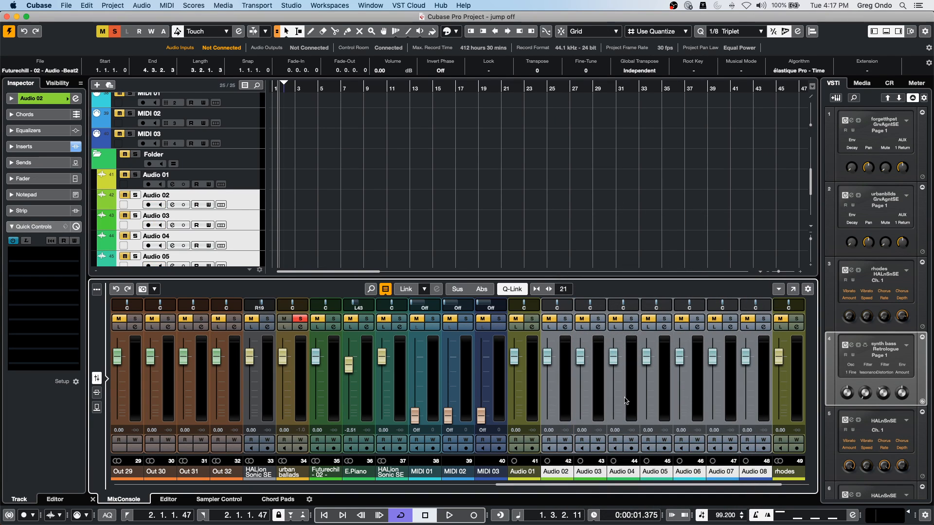
Check the inserts of Audio 02 through Audio 08, return to the fader view and paste the settings to them again.
{"action": "left_click", "coordinate": [96, 393]}
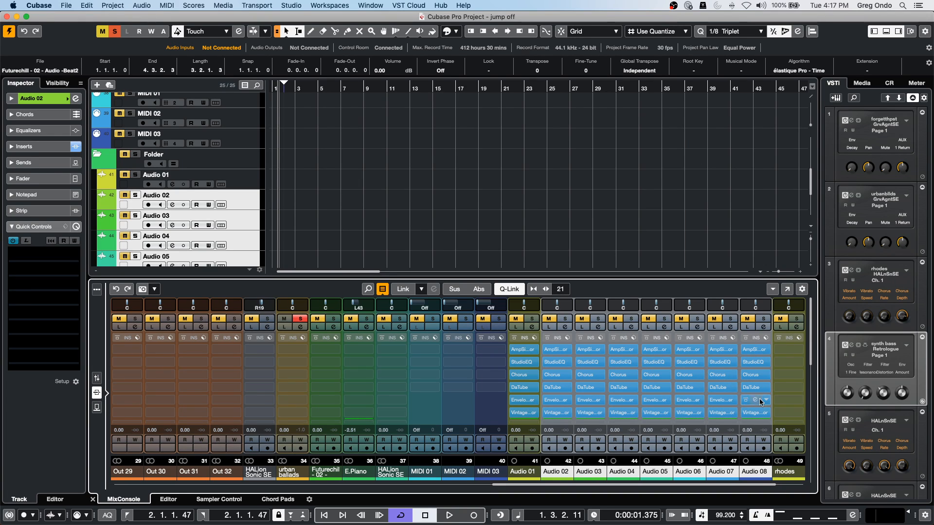
{"action": "left_click", "coordinate": [94, 379]}
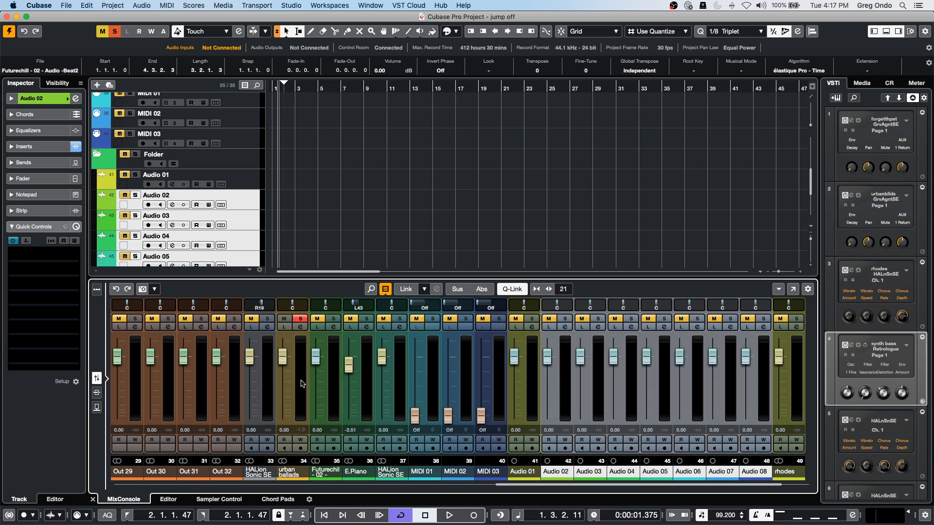
{"action": "right_click", "coordinate": [562, 385]}
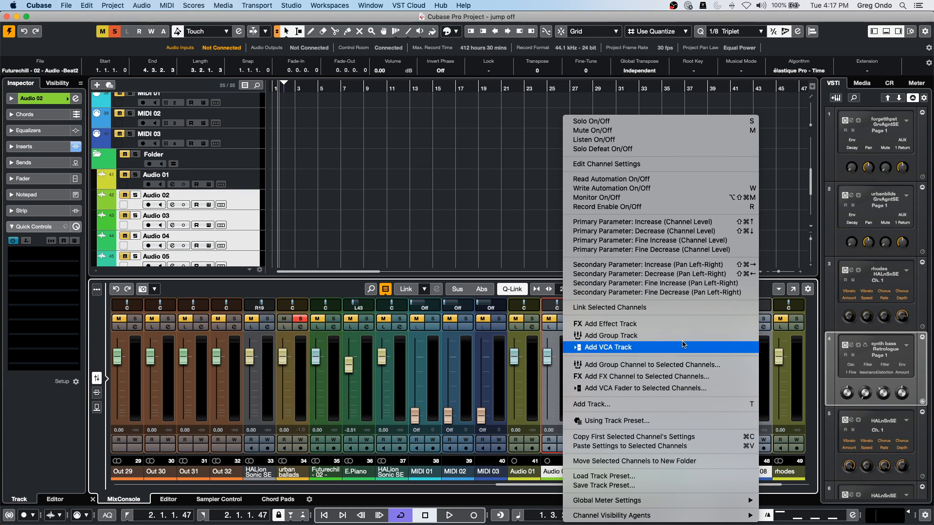
{"action": "left_click", "coordinate": [686, 450]}
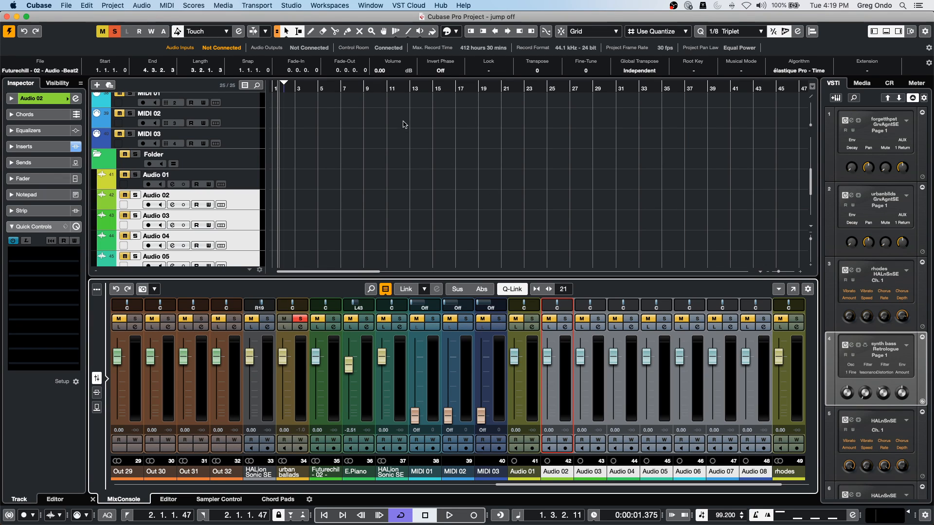
Return the project cursor to the start and select the forget the past part, followed by the 04 Chorus A part.
{"action": "left_click_drag", "start_coordinate": [305, 90], "coordinate": [162, 88]}
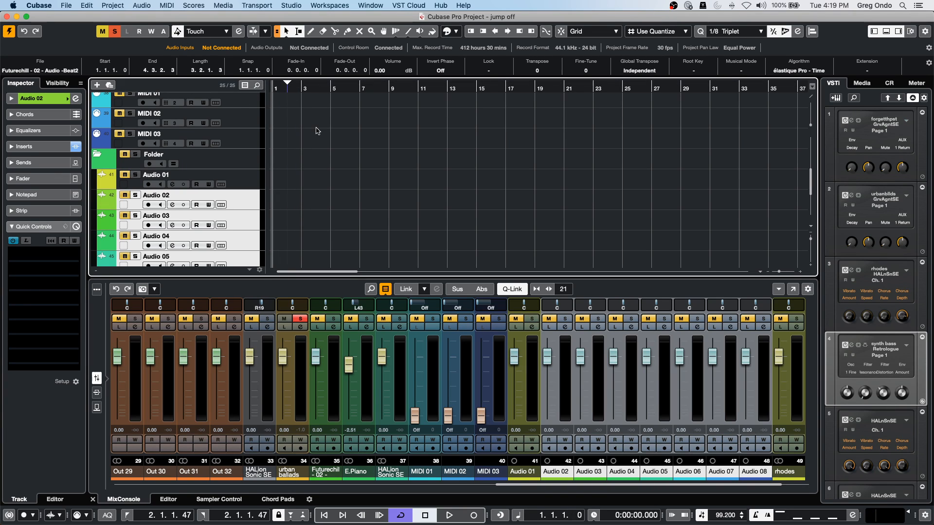
{"action": "scroll", "coordinate": [322, 138], "scroll_direction": "up", "scroll_amount": 8}
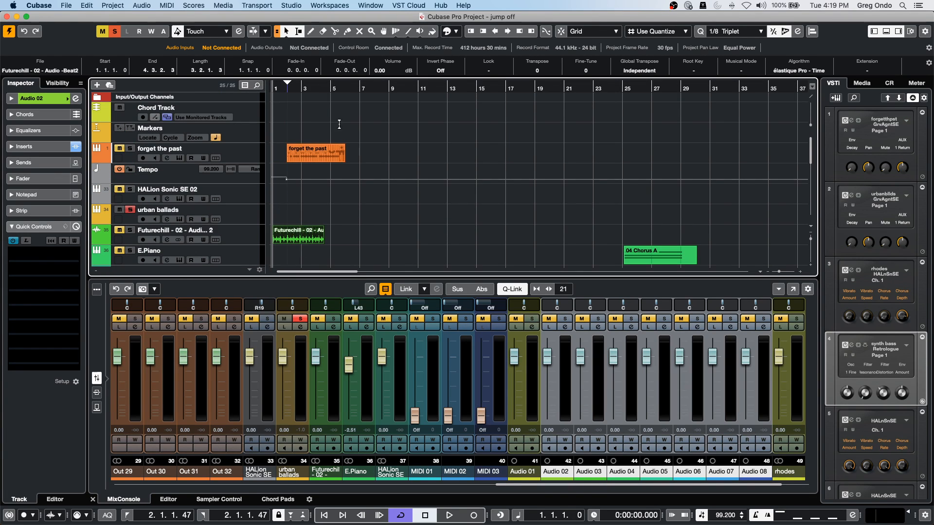
{"action": "left_click_drag", "start_coordinate": [274, 18], "coordinate": [246, 15]}
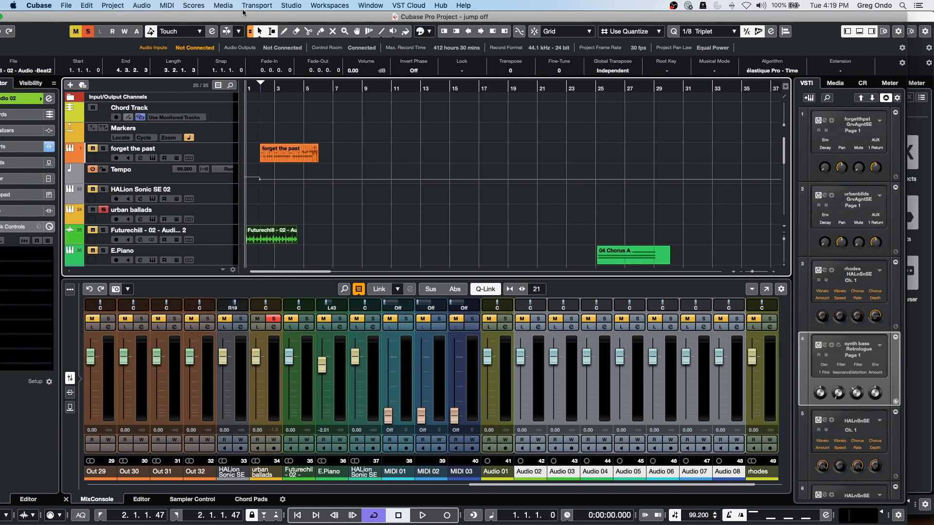
{"action": "left_click", "coordinate": [294, 161]}
{"action": "left_click", "coordinate": [634, 263]}
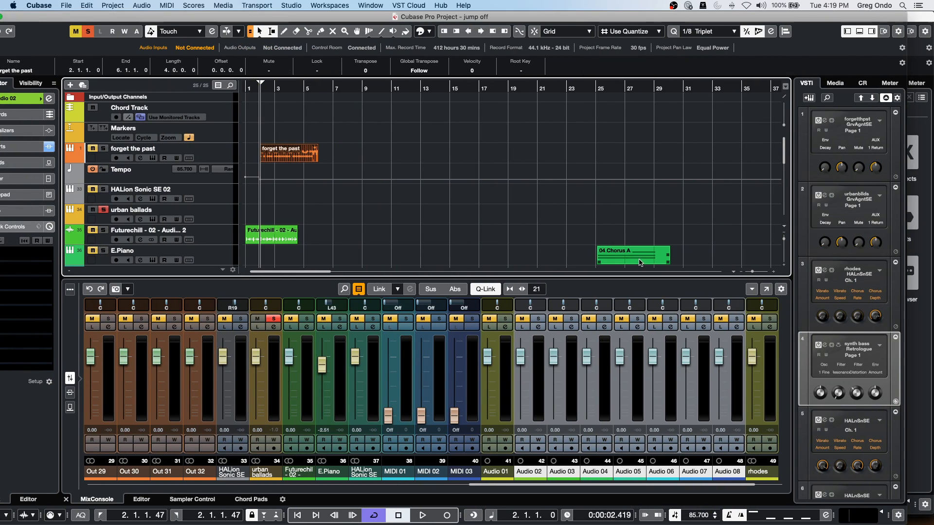
Review the project's export formats, including AAF and OMF, without exporting anything.
{"action": "left_click", "coordinate": [66, 6]}
{"action": "mouse_move", "coordinate": [115, 146]}
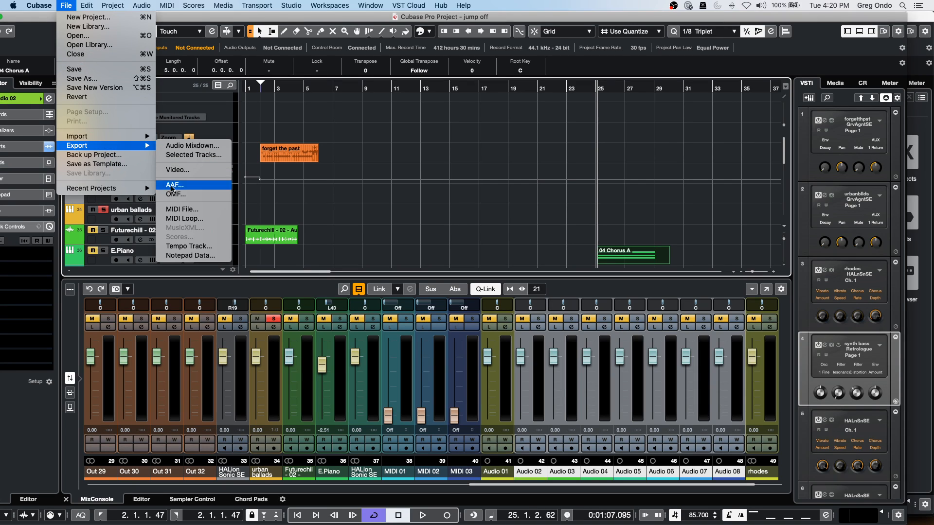
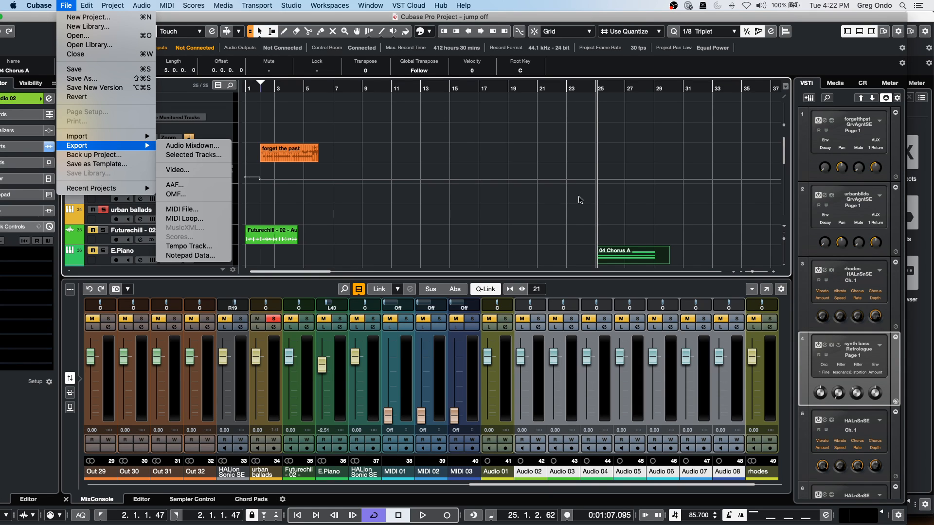
{"action": "left_click", "coordinate": [568, 217]}
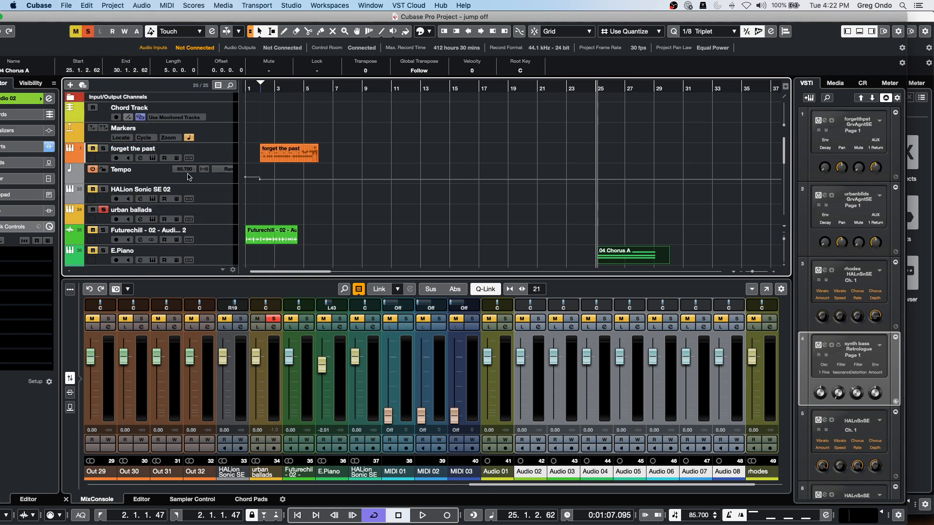
Open the recent project beatles stones t.cpr and activate it.
{"action": "left_click", "coordinate": [67, 5]}
{"action": "mouse_move", "coordinate": [136, 190]}
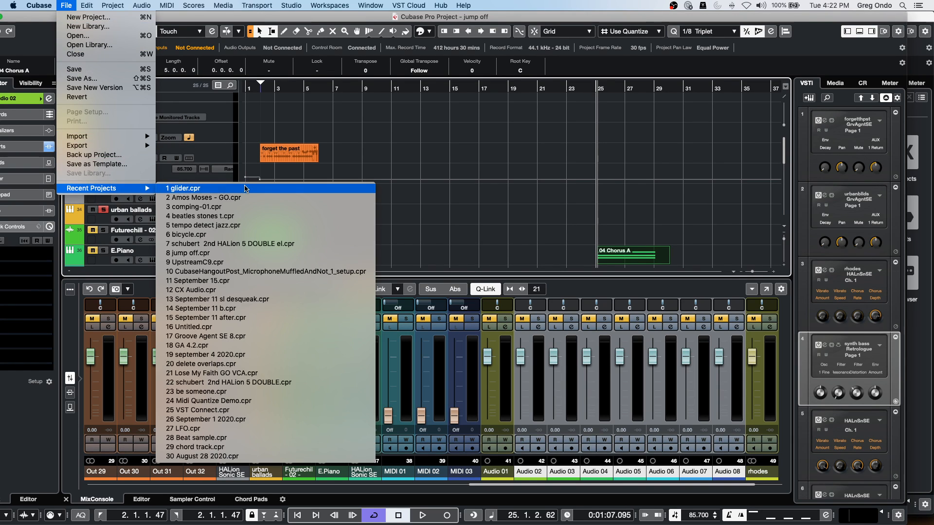
{"action": "left_click", "coordinate": [252, 217]}
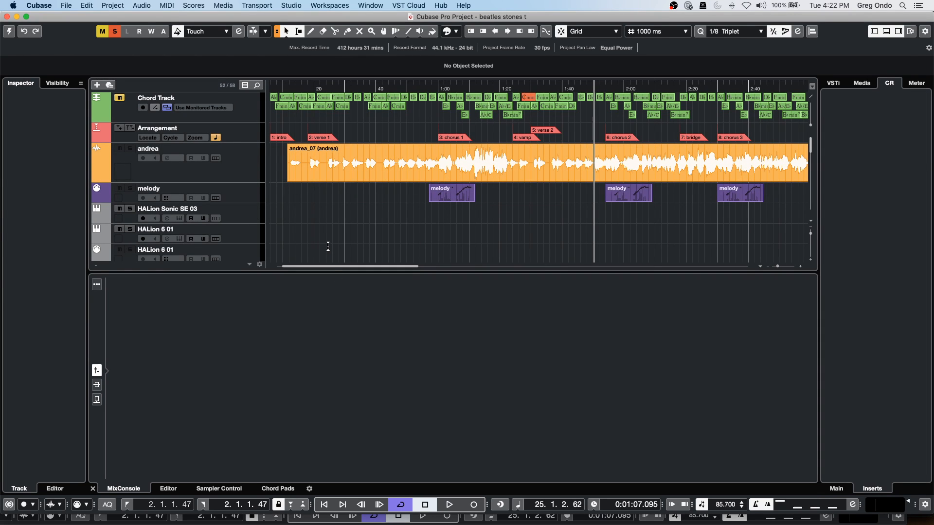
{"action": "scroll", "coordinate": [328, 246], "scroll_direction": "down", "scroll_amount": 15}
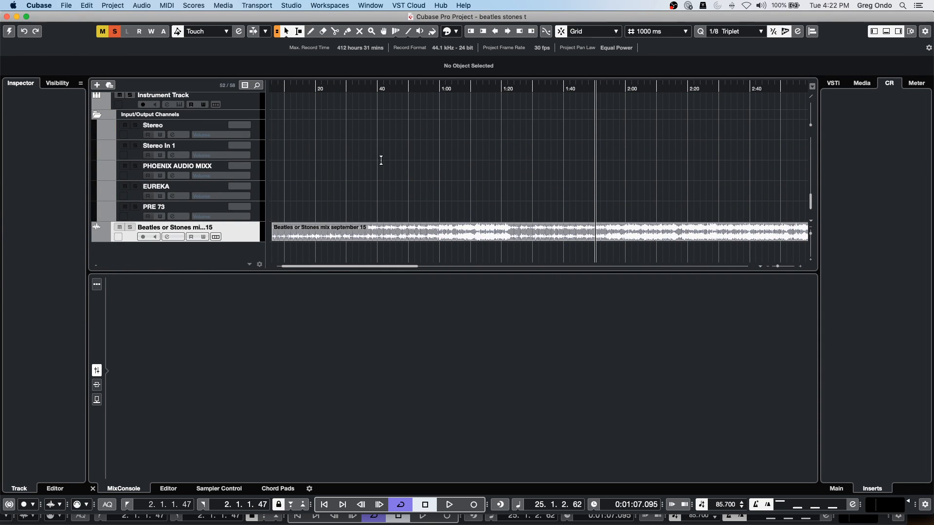
{"action": "scroll", "coordinate": [384, 156], "scroll_direction": "up", "scroll_amount": 15}
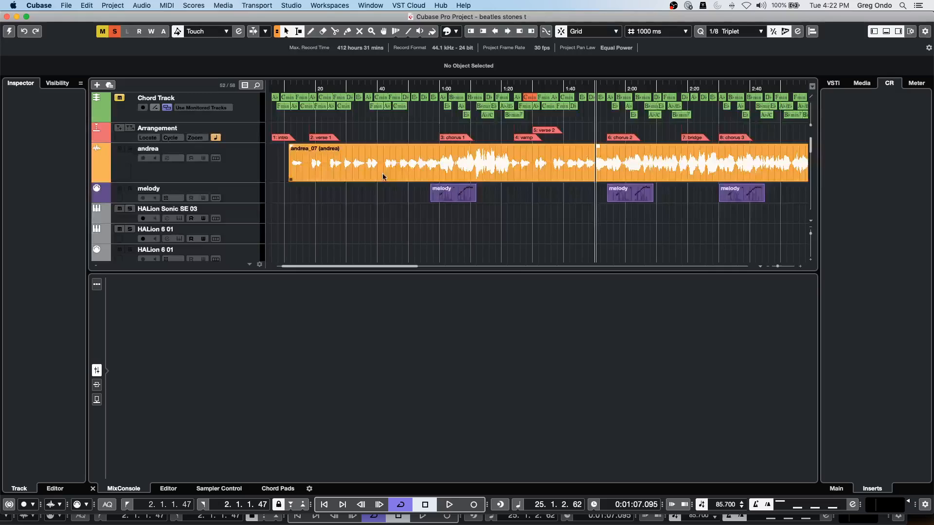
{"action": "left_click", "coordinate": [10, 34]}
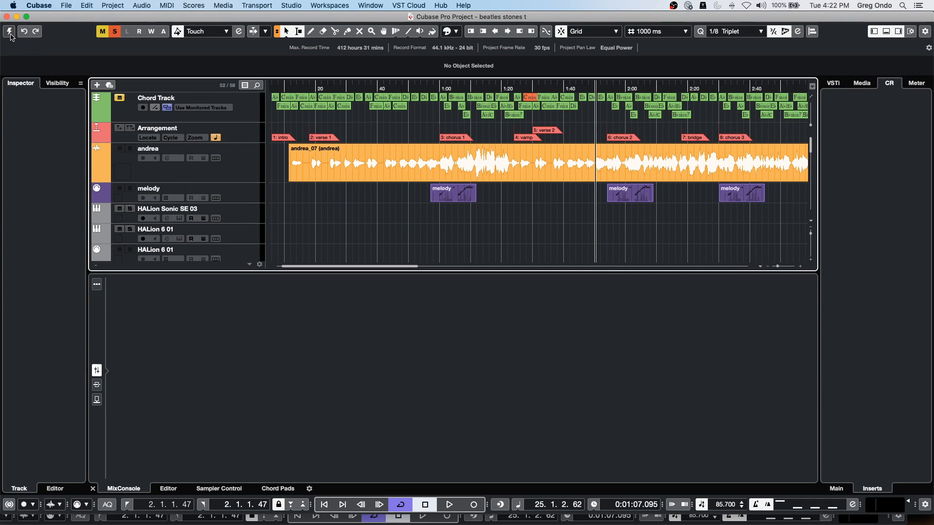
{"action": "left_click", "coordinate": [10, 34]}
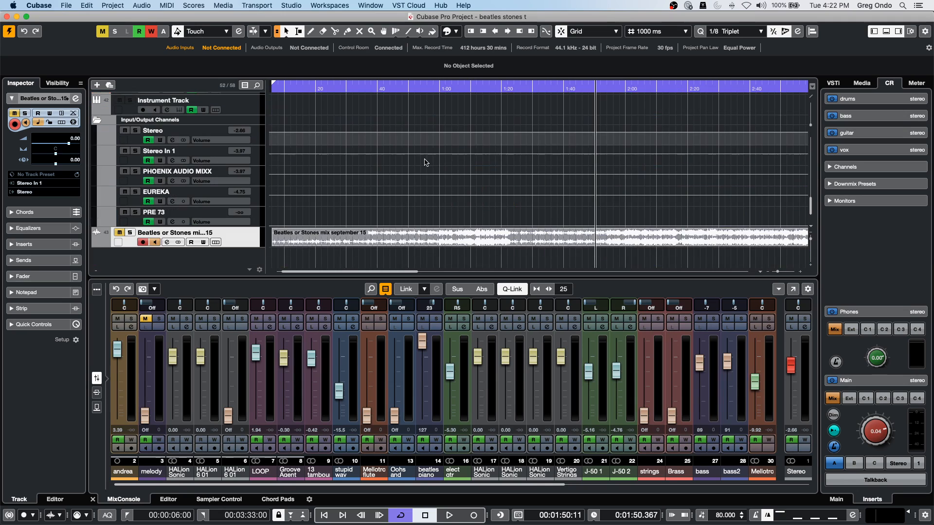
Revert the project to its previously saved version, delete the newly created files and close the HALion 6 window.
{"action": "left_click", "coordinate": [60, 5]}
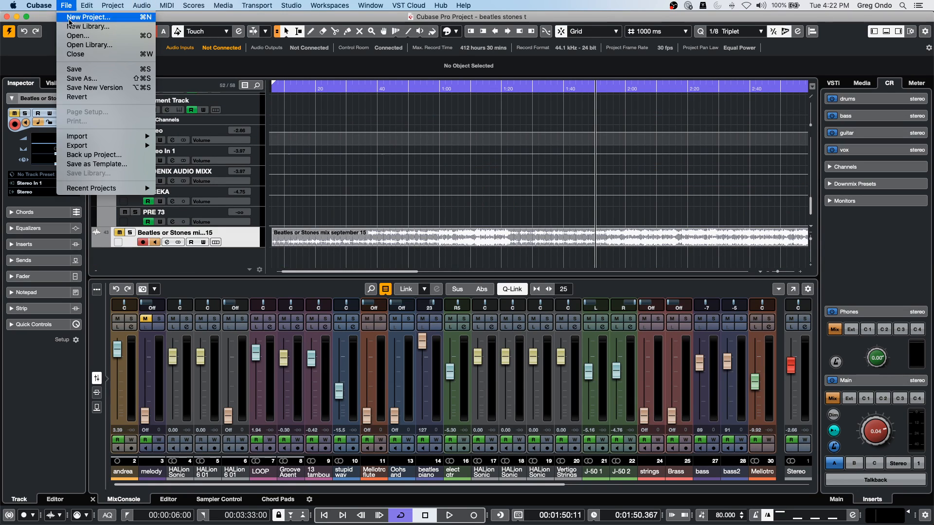
{"action": "left_click", "coordinate": [97, 100]}
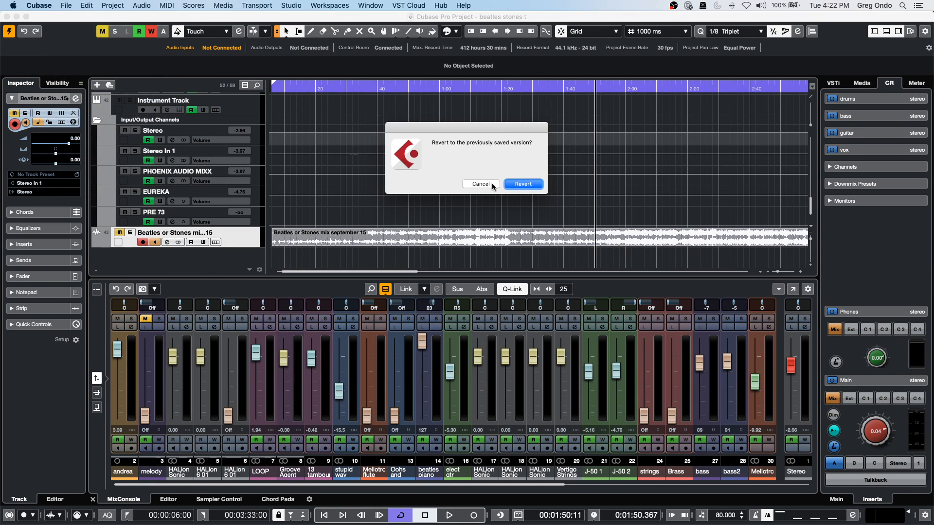
{"action": "left_click", "coordinate": [511, 184]}
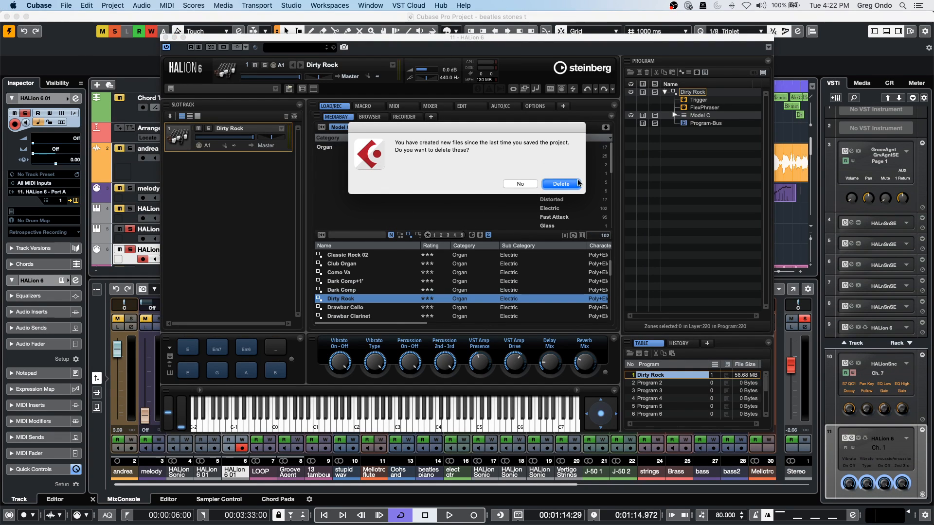
{"action": "left_click", "coordinate": [561, 184]}
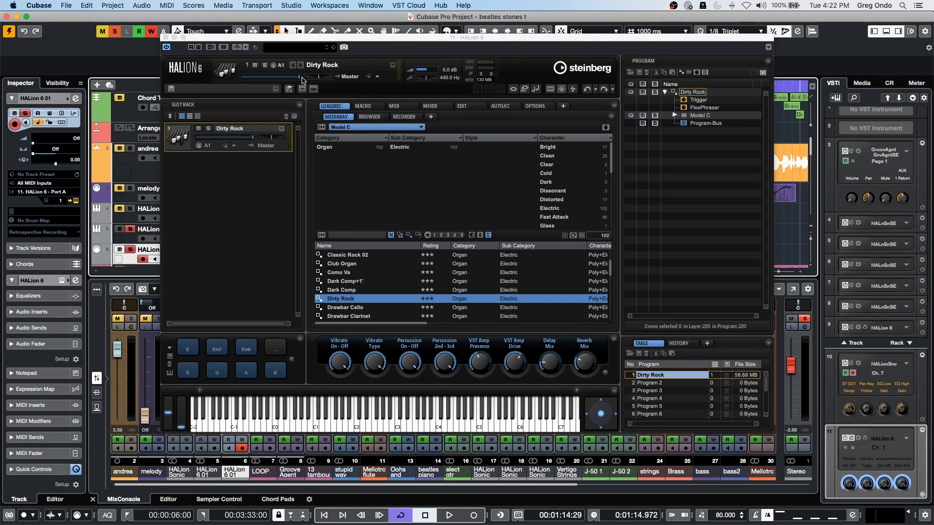
{"action": "left_click", "coordinate": [166, 37]}
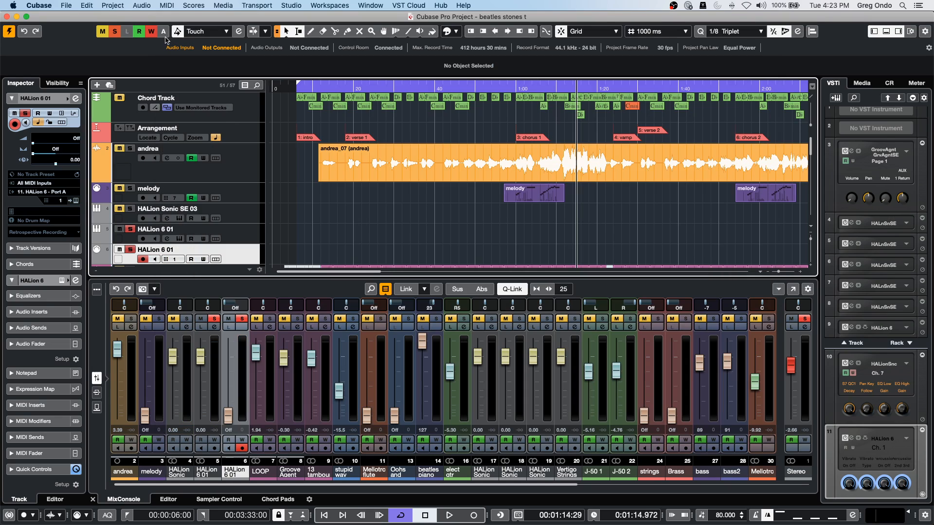
Deactivate all solo states in the project and play a short passage of the song.
{"action": "left_click", "coordinate": [114, 32]}
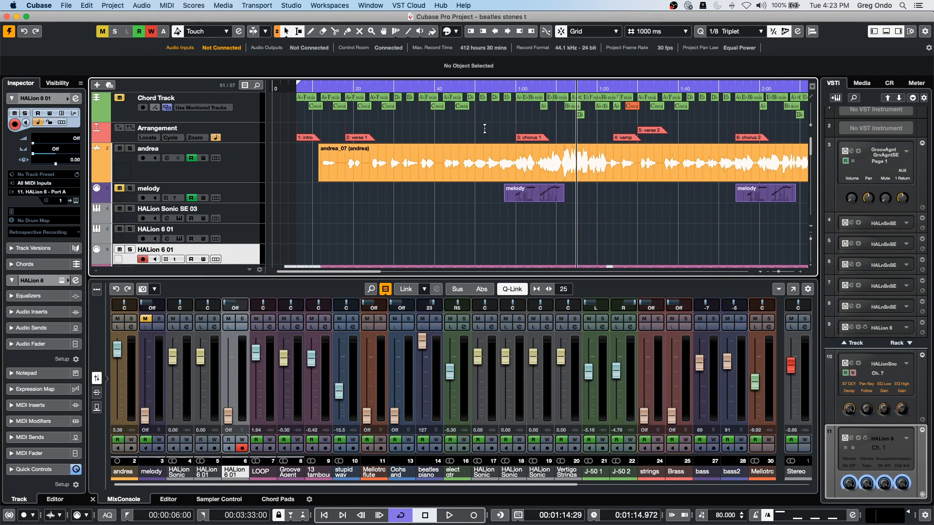
{"action": "key", "text": "space"}
{"action": "key", "text": "space"}
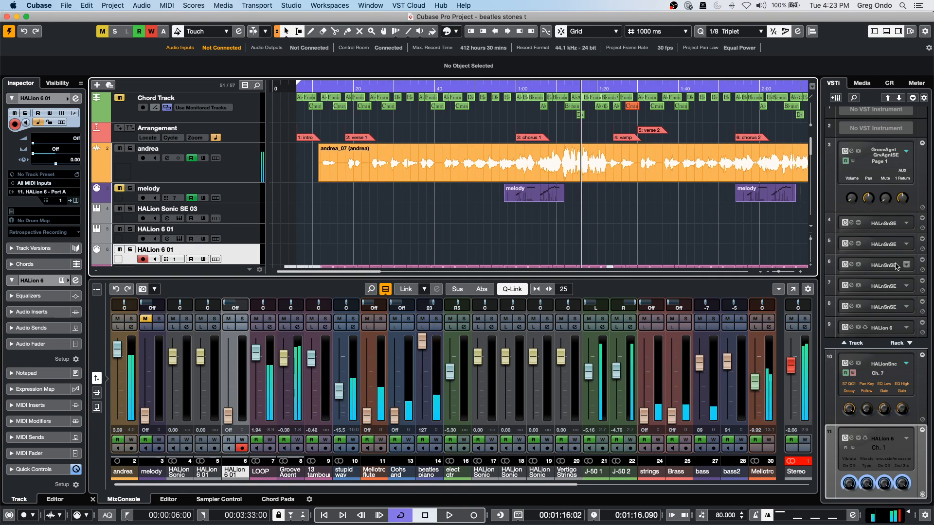
Show the Control Room, select the Stereo output channel and widen the MixConsole channel strips.
{"action": "left_click", "coordinate": [890, 83]}
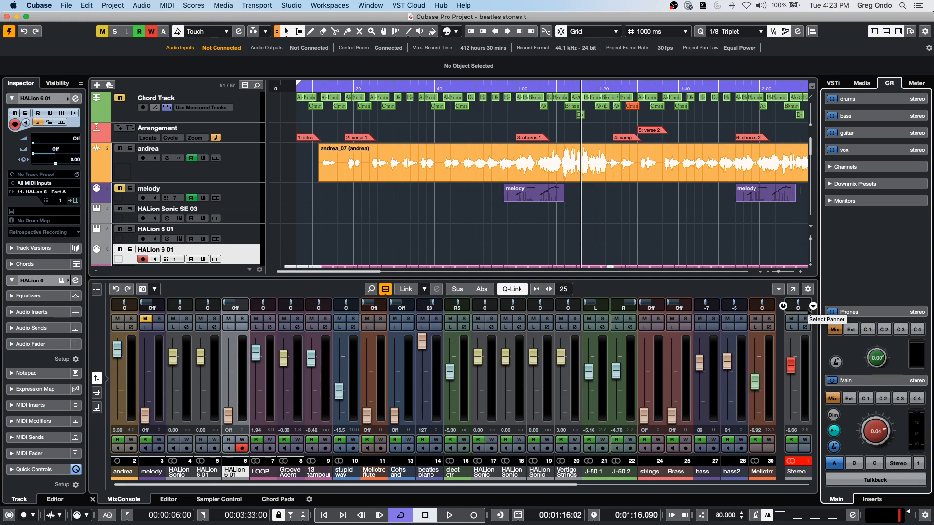
{"action": "key", "text": "h"}
{"action": "key", "text": "h"}
{"action": "key", "text": "h"}
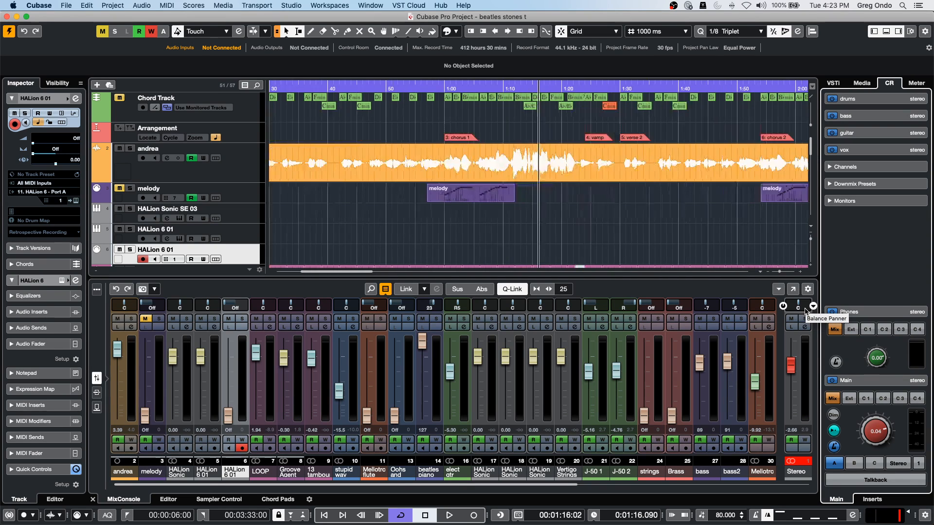
{"action": "key", "text": "g"}
{"action": "key", "text": "g"}
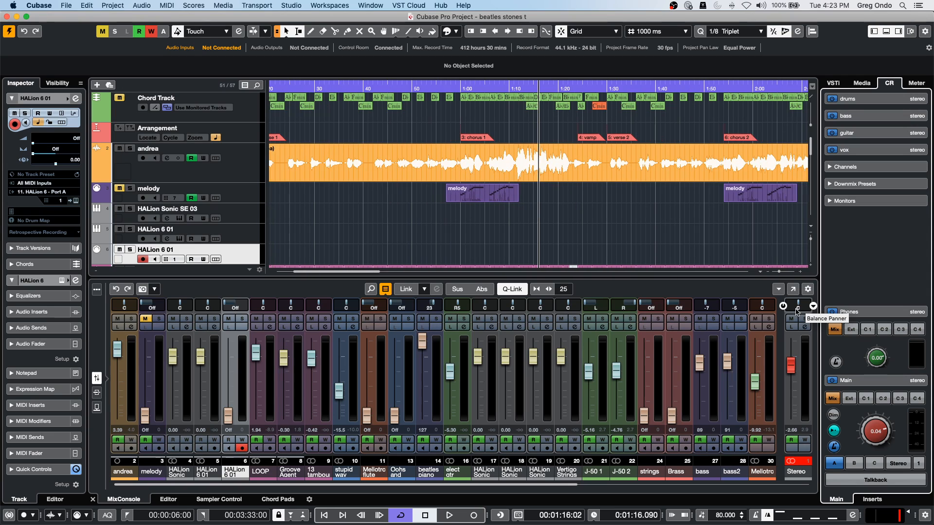
{"action": "left_click", "coordinate": [805, 361]}
{"action": "key", "text": "h"}
{"action": "key", "text": "h"}
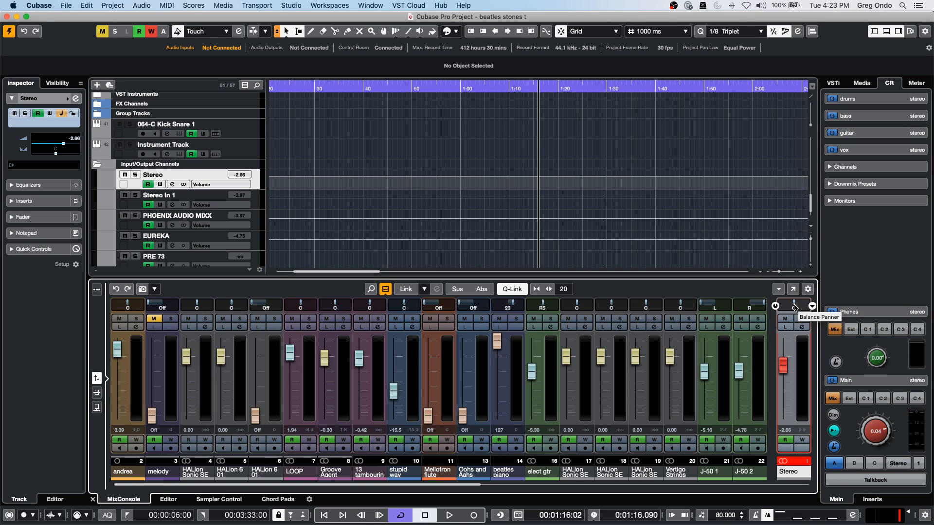
Pan the Stereo output channel to R6 with its balance panner while the song plays.
{"action": "key", "text": "space"}
{"action": "mouse_move", "coordinate": [794, 305]}
{"action": "left_mouse_down"}
{"action": "mouse_move", "coordinate": [810, 305]}
{"action": "mouse_move", "coordinate": [779, 305]}
{"action": "mouse_move", "coordinate": [796, 306]}
{"action": "left_mouse_up"}
{"action": "key", "text": "space"}
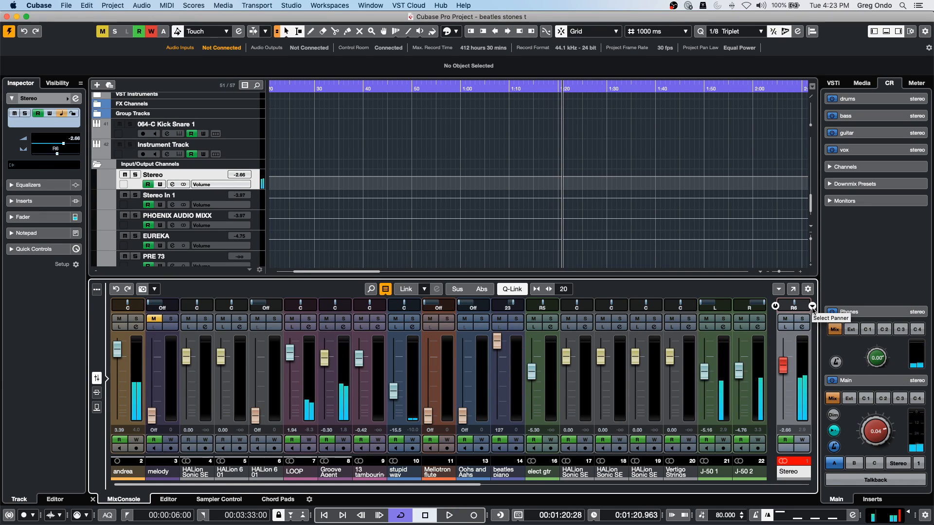
Switch the Stereo output channel's panner type to Stereo Combined Panner.
{"action": "left_click", "coordinate": [812, 307]}
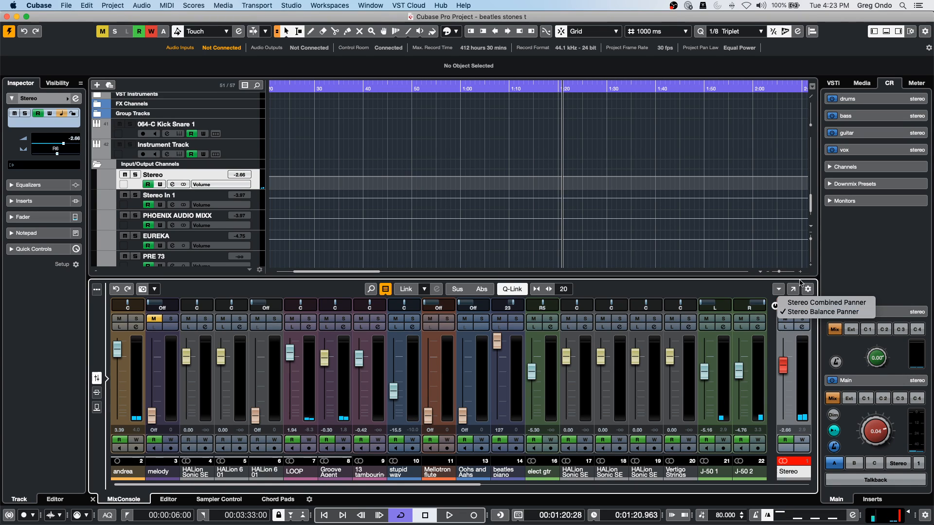
{"action": "left_click", "coordinate": [818, 302]}
{"action": "left_click_drag", "start_coordinate": [810, 309], "coordinate": [808, 308]}
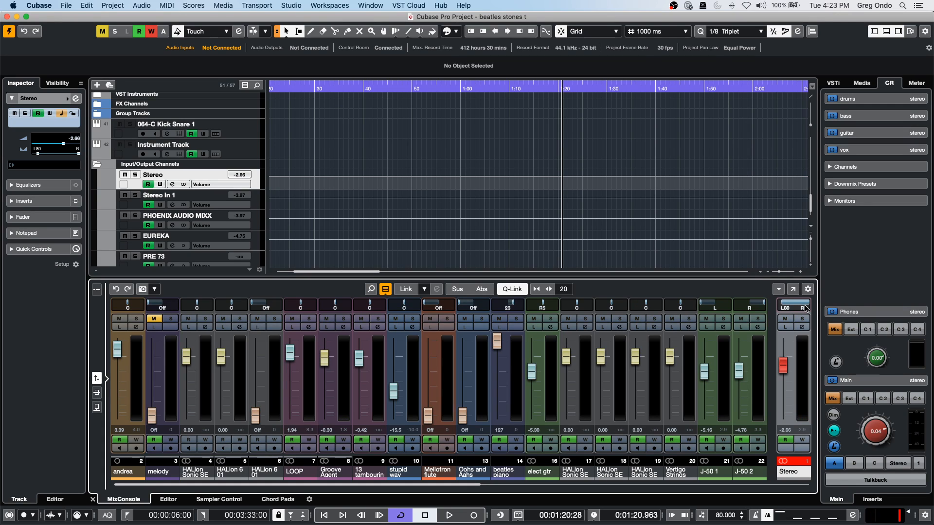
During playback, reverse the Stereo output's combined panner to about R91 and L, return it to full L and R, and stop playback.
{"action": "key", "text": "space"}
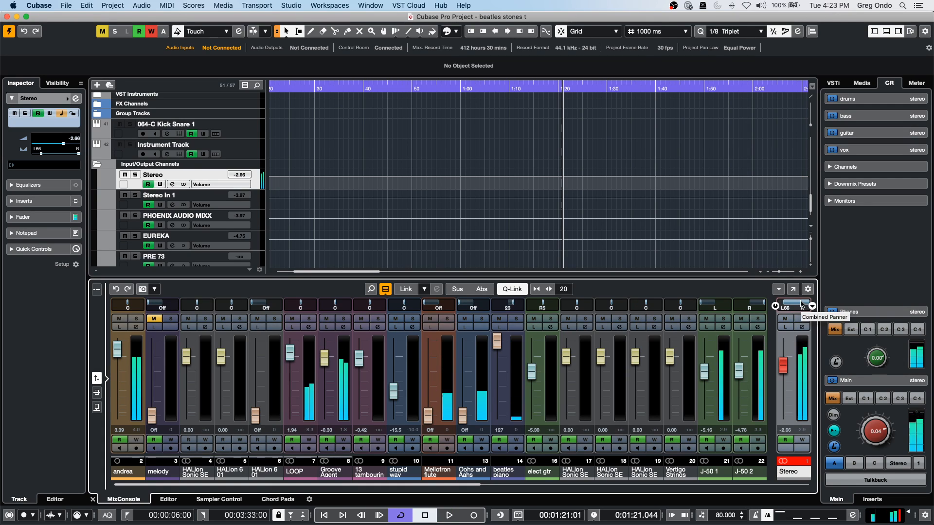
{"action": "left_click_drag", "start_coordinate": [806, 302], "coordinate": [777, 92]}
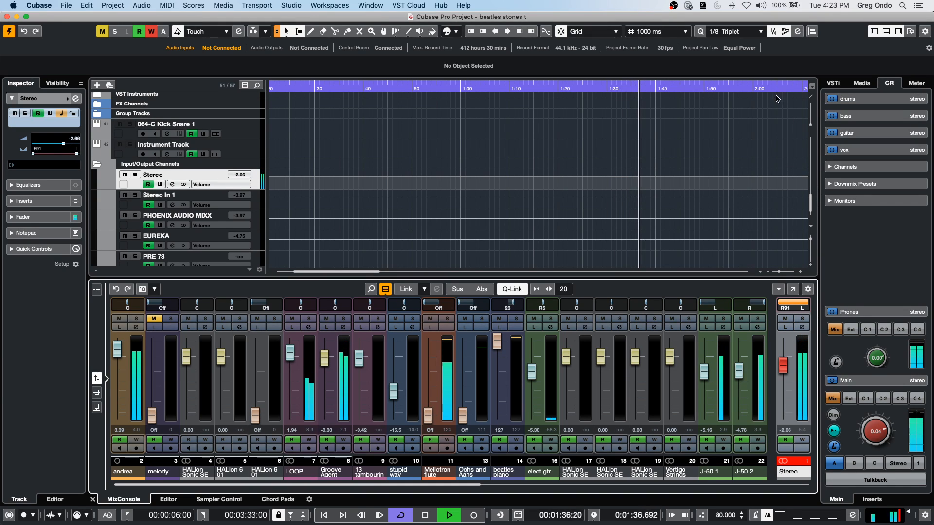
{"action": "left_click_drag", "start_coordinate": [798, 175], "coordinate": [794, 312]}
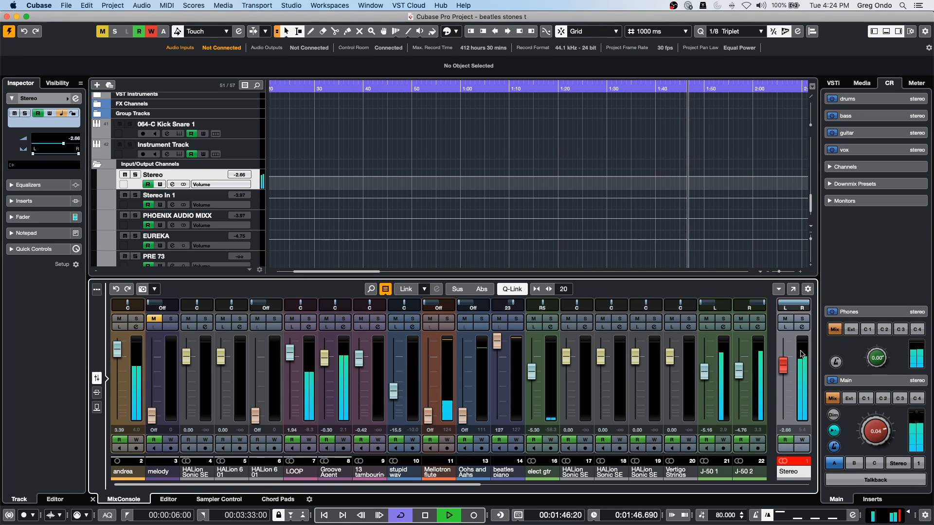
{"action": "key", "text": "space"}
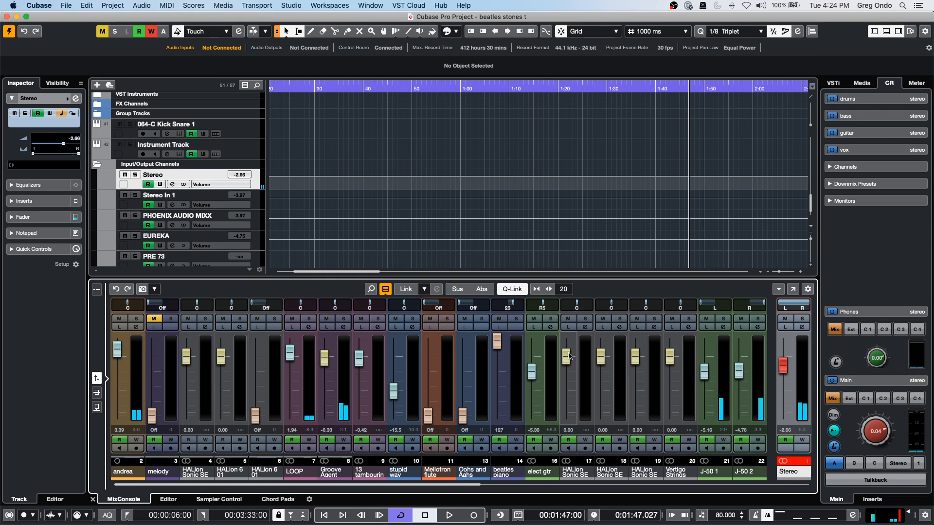
In the Control Room audio connections, set Monitor 2's audio device to Steinberg UR24C.
{"action": "left_click", "coordinate": [294, 5]}
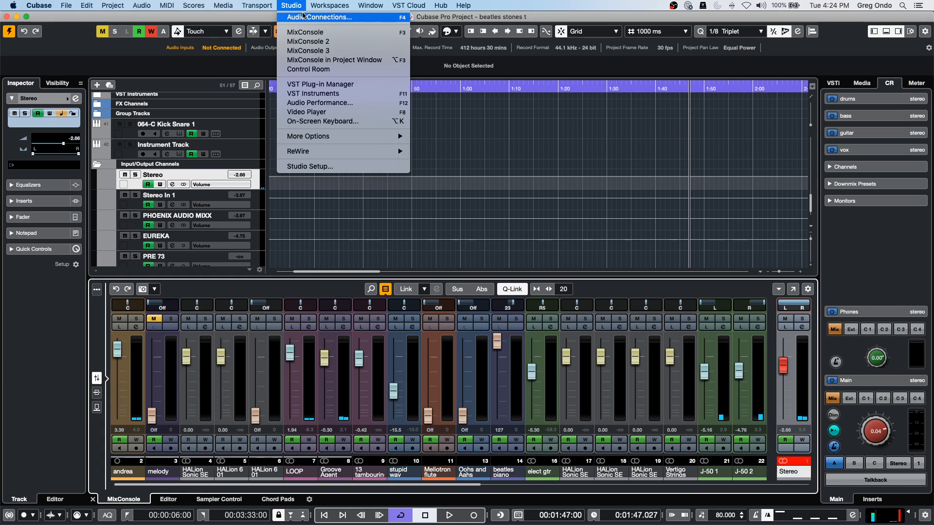
{"action": "left_click", "coordinate": [325, 17]}
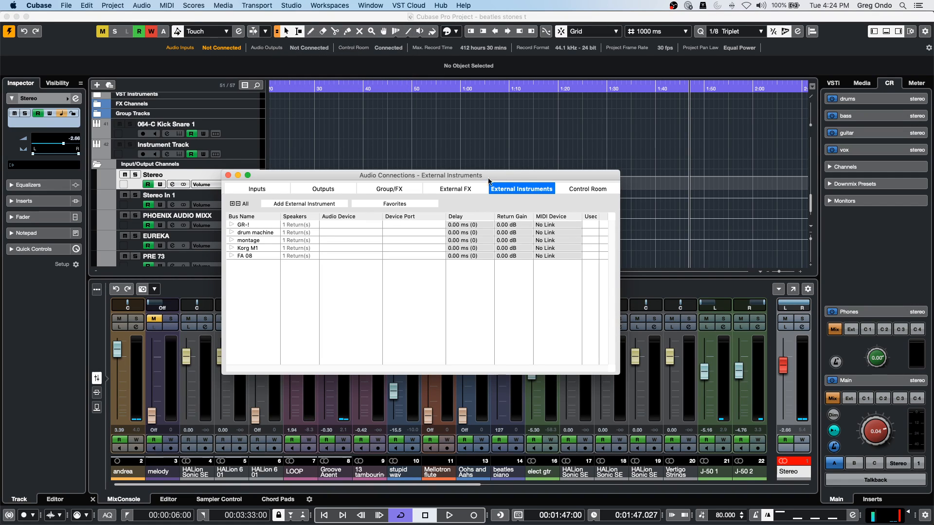
{"action": "left_click", "coordinate": [589, 191]}
{"action": "scroll", "coordinate": [317, 309], "scroll_direction": "down", "scroll_amount": 4}
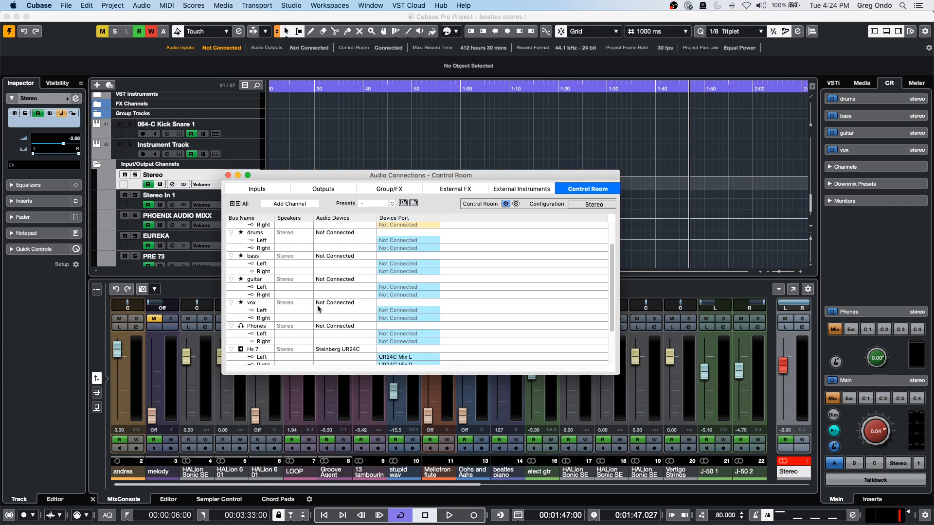
{"action": "scroll", "coordinate": [318, 308], "scroll_direction": "down", "scroll_amount": 4}
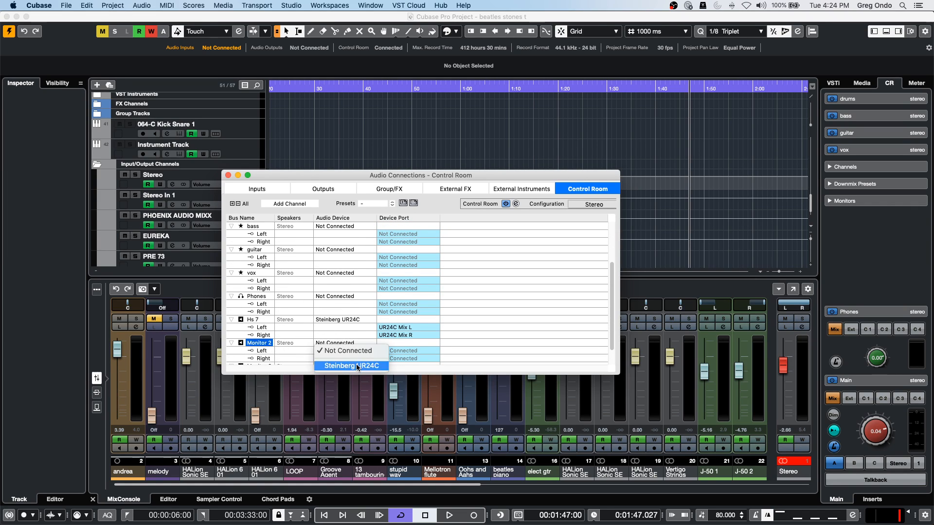
{"action": "left_click", "coordinate": [353, 366]}
Try to assign the UR24C Mix R port to Monitor 2's left channel.
{"action": "left_click", "coordinate": [404, 352]}
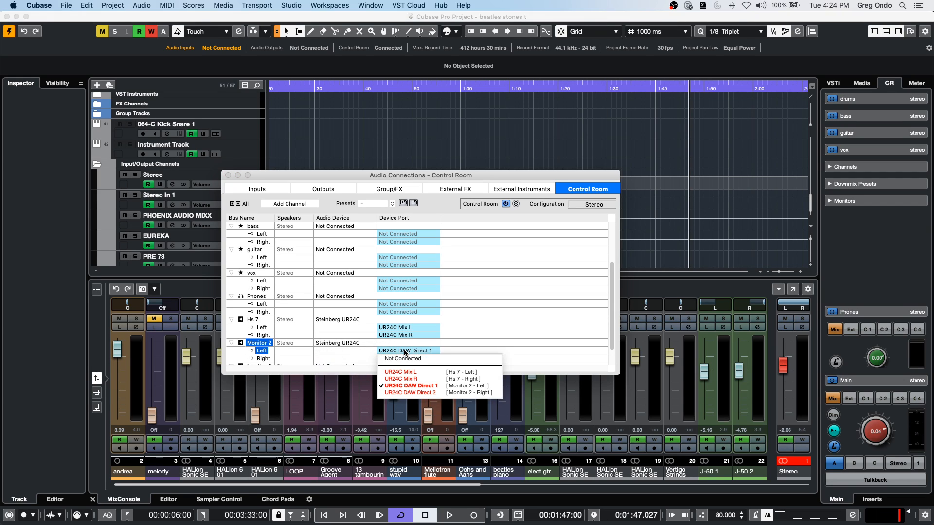
{"action": "left_click", "coordinate": [412, 380]}
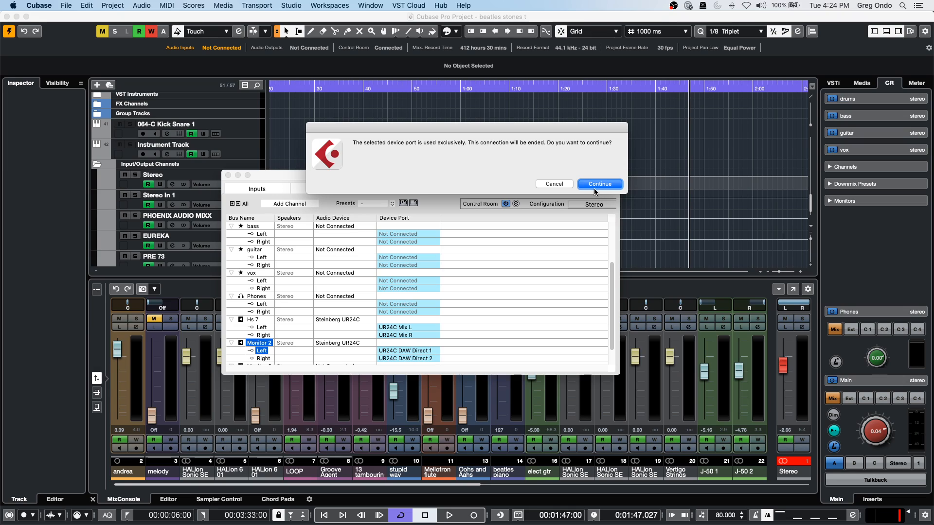
{"action": "left_click", "coordinate": [552, 184]}
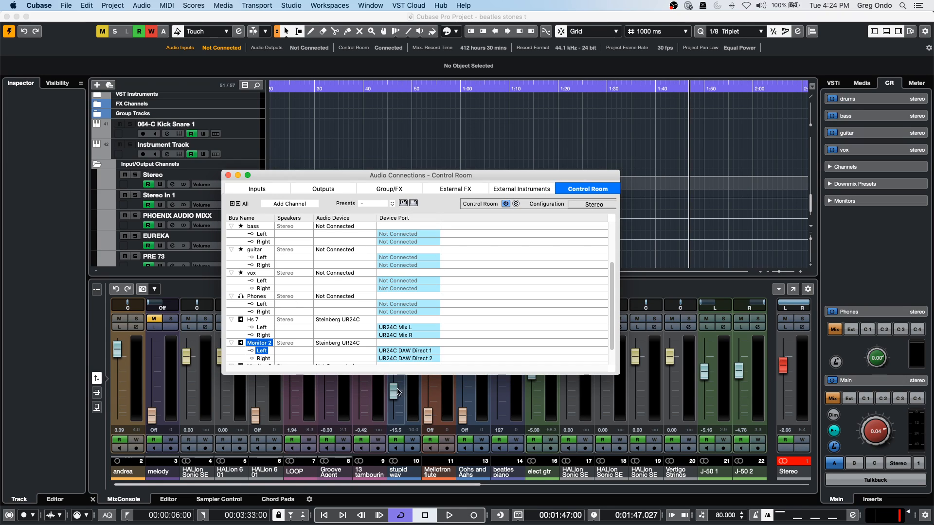
In the VST Control Room preferences, disable Exclusive Device Ports for Monitor Channels and apply the change.
{"action": "left_click", "coordinate": [64, 4]}
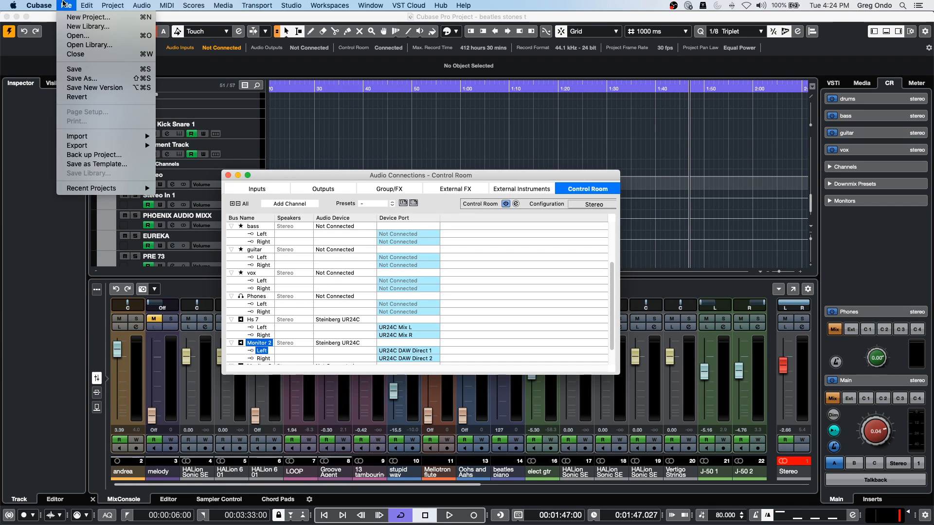
{"action": "mouse_move", "coordinate": [39, 6]}
{"action": "left_click", "coordinate": [53, 32]}
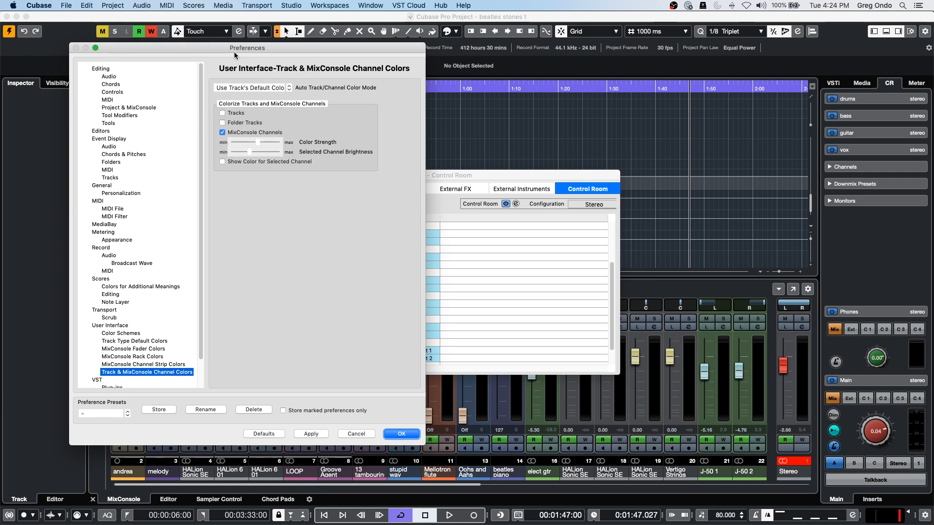
{"action": "left_click_drag", "start_coordinate": [235, 46], "coordinate": [488, 40]}
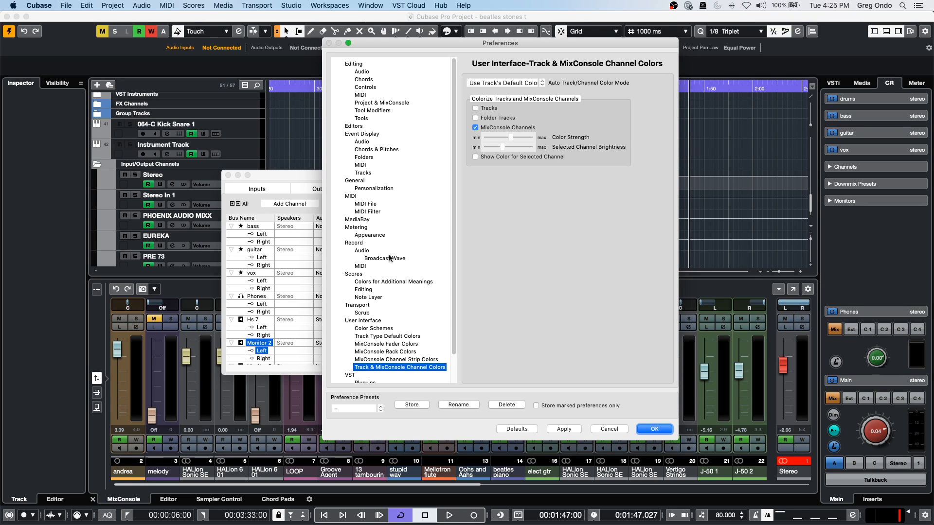
{"action": "scroll", "coordinate": [384, 277], "scroll_direction": "down", "scroll_amount": 3}
{"action": "left_click", "coordinate": [380, 361]}
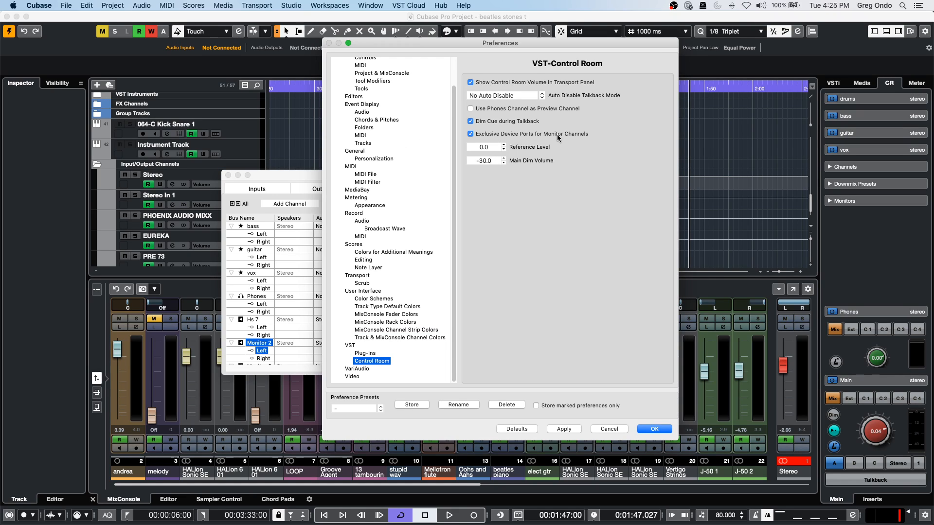
{"action": "left_click", "coordinate": [471, 134]}
{"action": "left_click", "coordinate": [655, 429]}
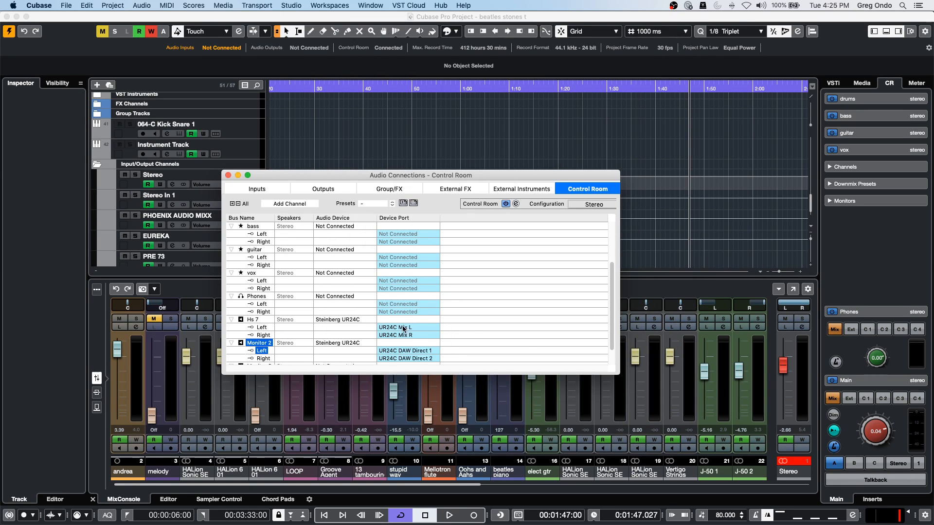
Assign Monitor 2's left channel to UR24C Mix R and its right channel to UR24C Mix L, and close Audio Connections.
{"action": "left_click", "coordinate": [417, 351]}
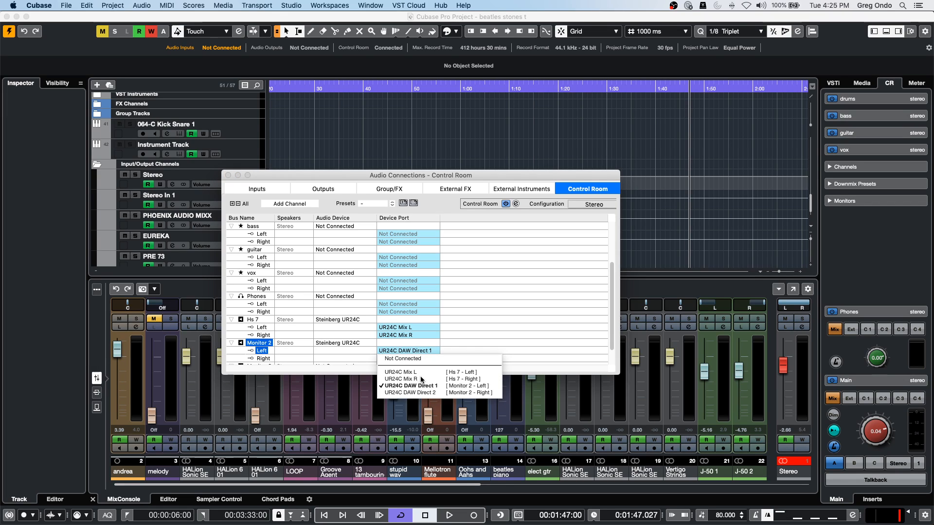
{"action": "left_click", "coordinate": [420, 380]}
{"action": "left_click", "coordinate": [418, 359]}
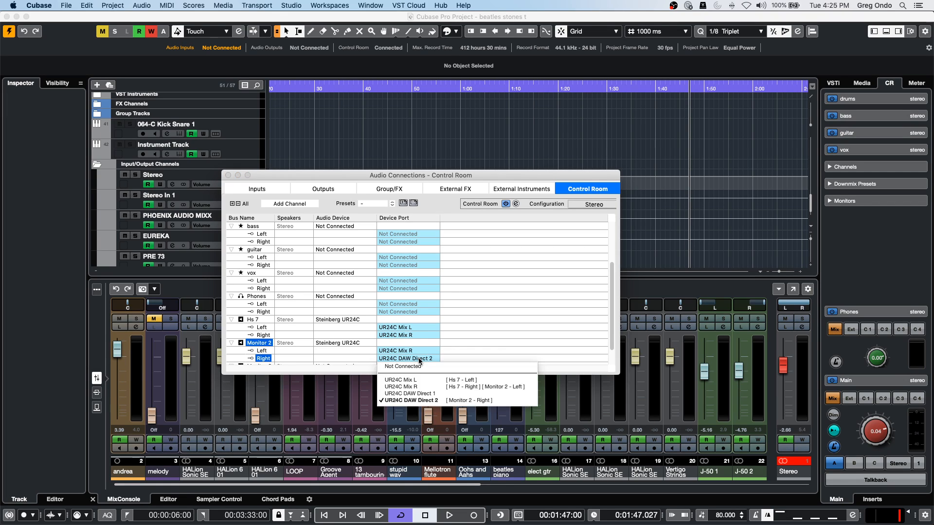
{"action": "left_click", "coordinate": [420, 383]}
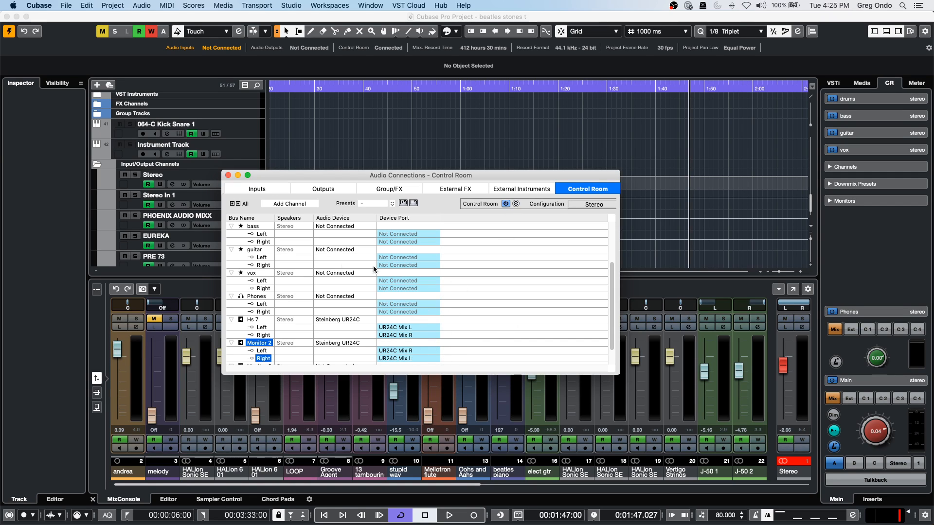
{"action": "key", "text": "F4"}
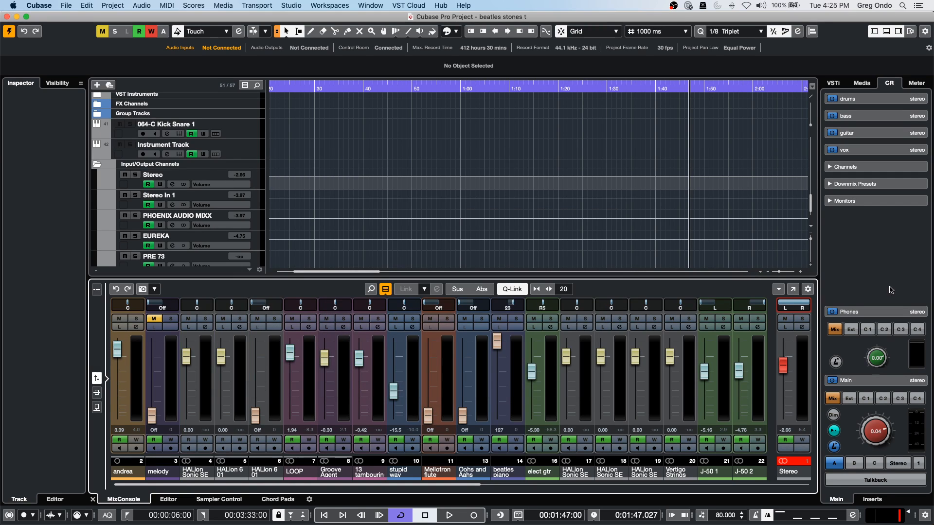
Expand the Control Room's Monitors section, start playback and switch from Hs 7 to Monitor 2 and back.
{"action": "left_click", "coordinate": [872, 203]}
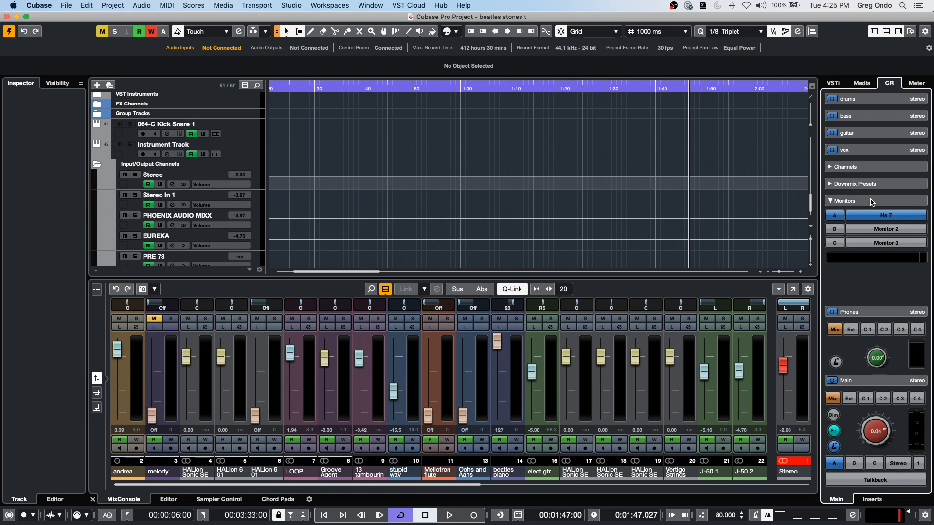
{"action": "key", "text": "space"}
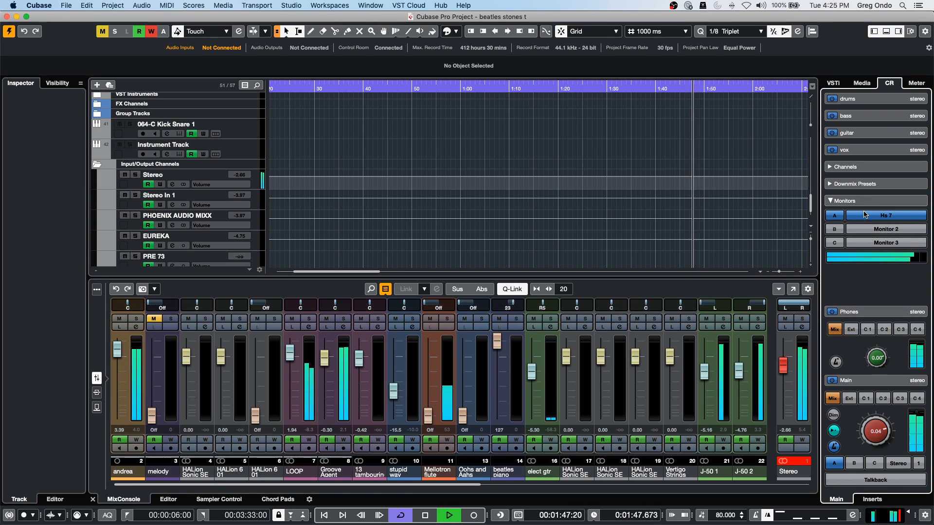
{"action": "left_click", "coordinate": [886, 231]}
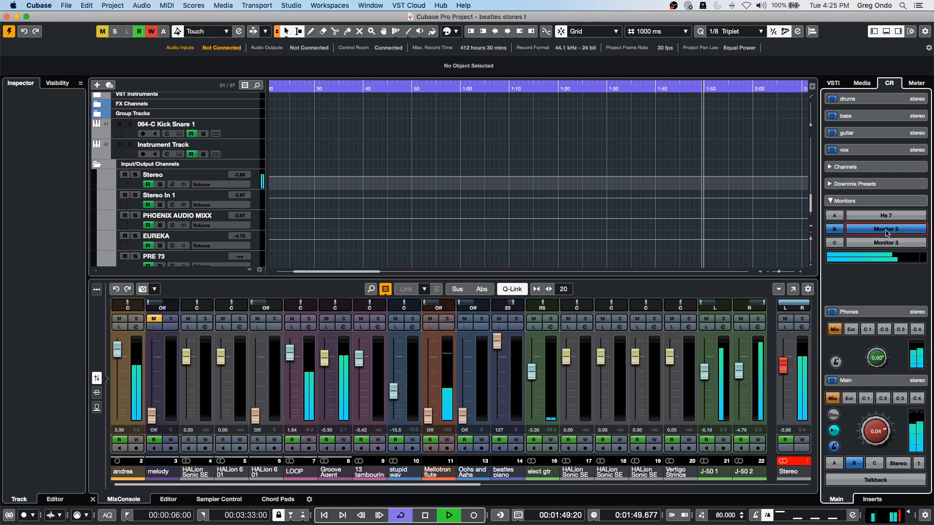
{"action": "left_click", "coordinate": [886, 215]}
Lower the Control Room's main output level to -9.20 dB while the song plays.
{"action": "scroll", "coordinate": [881, 437], "scroll_direction": "down", "scroll_amount": 2}
{"action": "scroll", "coordinate": [880, 435], "scroll_direction": "down", "scroll_amount": 5}
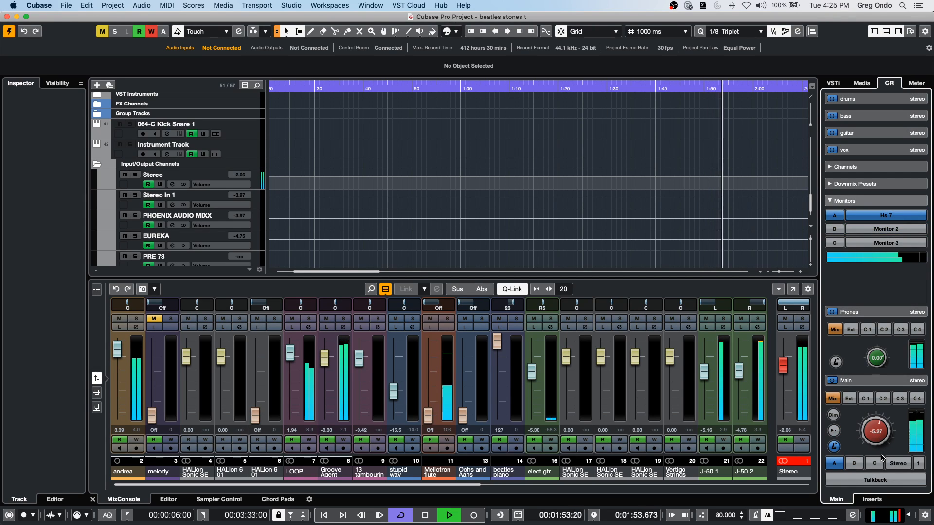
{"action": "scroll", "coordinate": [877, 432], "scroll_direction": "down", "scroll_amount": 4}
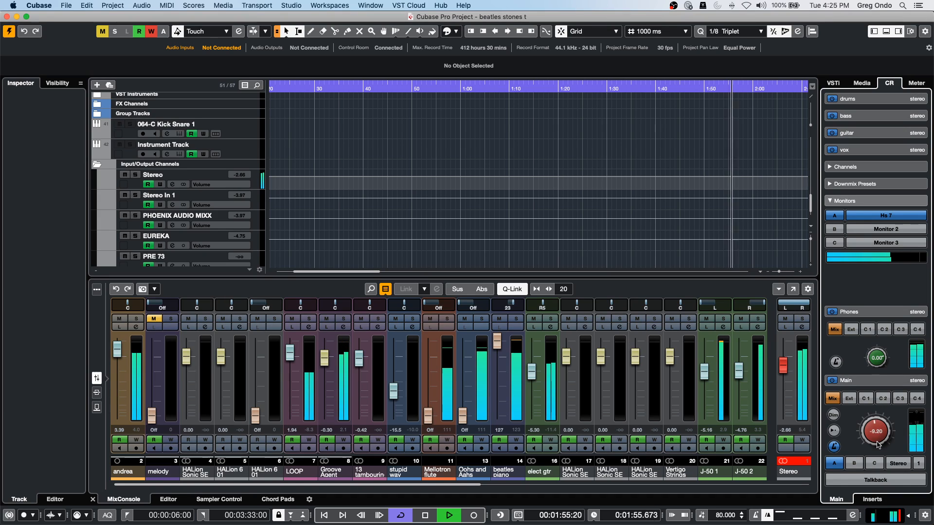
Compare Monitor 2 with Hs 7 once more at the reduced level and stop playback.
{"action": "left_click", "coordinate": [895, 231]}
{"action": "left_click", "coordinate": [895, 217]}
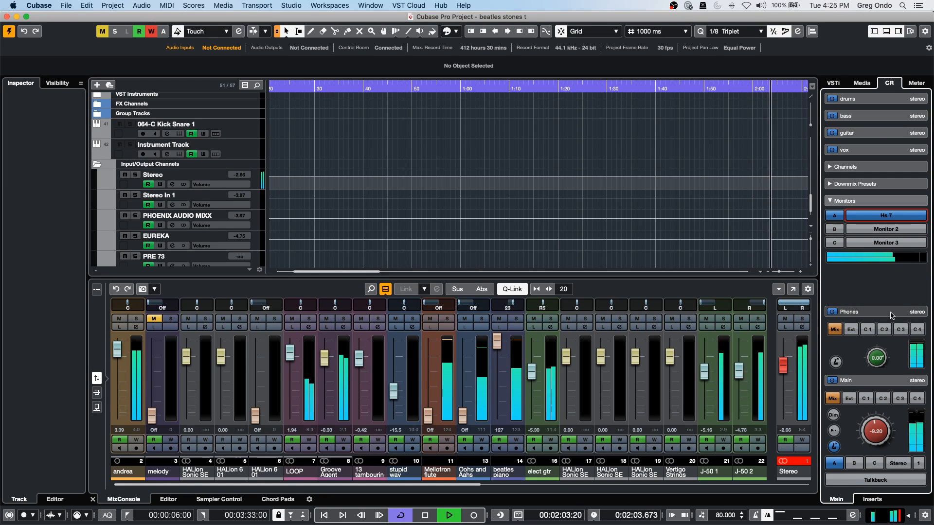
{"action": "key", "text": "space"}
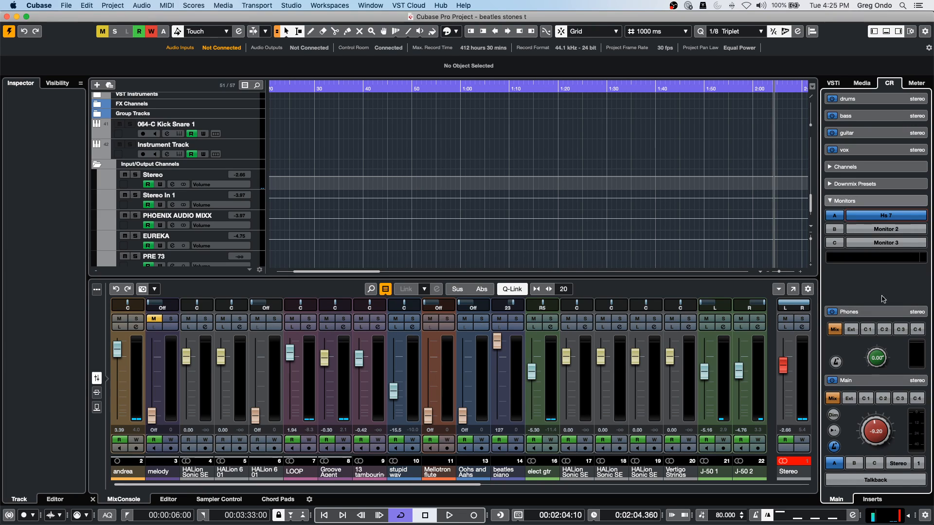
Examine the monitor insert slots in the Control Room and compare them with its main monitor view.
{"action": "left_click", "coordinate": [884, 499]}
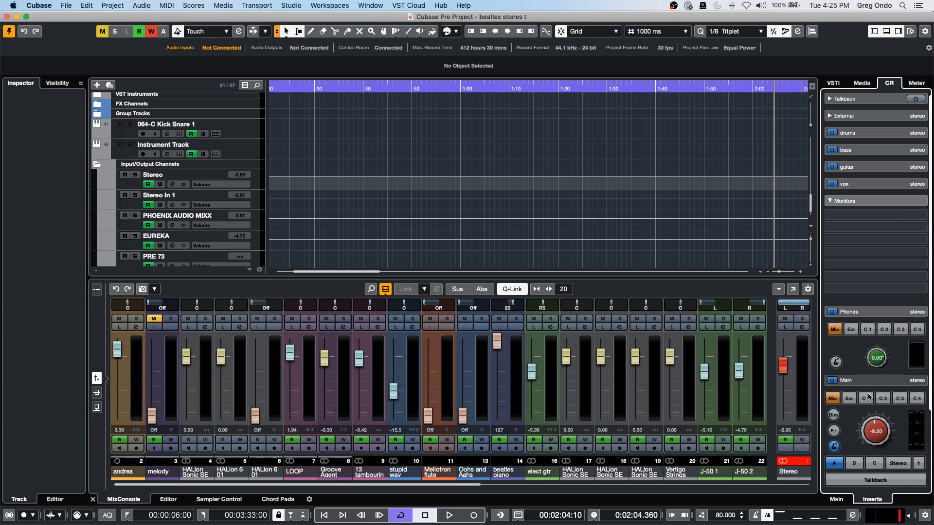
{"action": "left_click", "coordinate": [874, 201]}
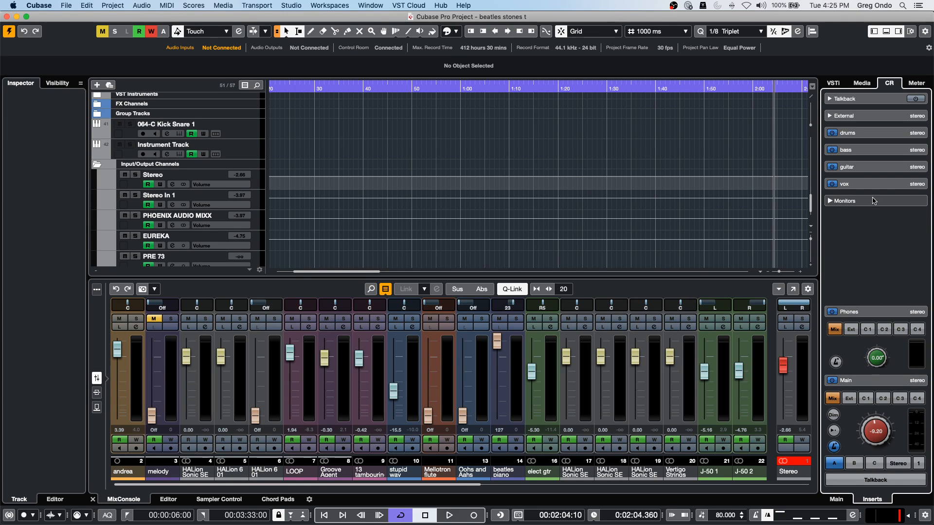
{"action": "left_click", "coordinate": [873, 202]}
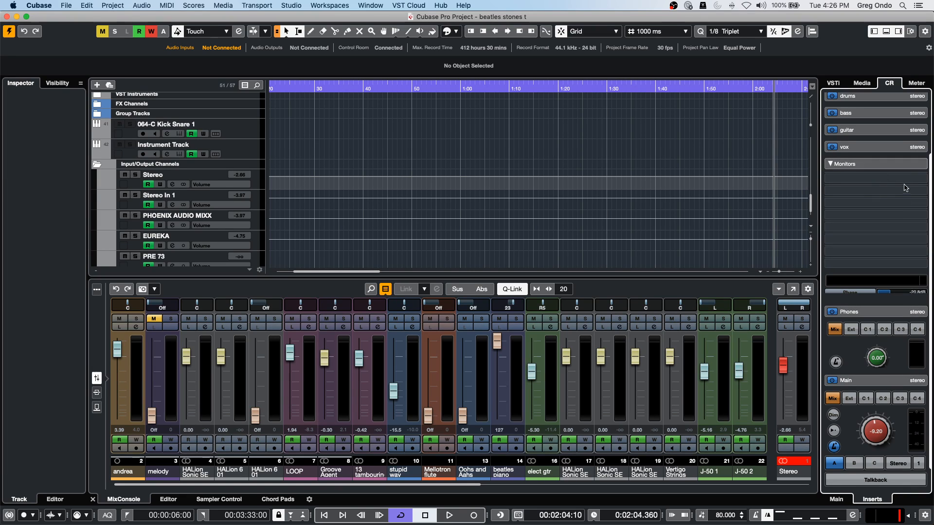
{"action": "left_click", "coordinate": [834, 503]}
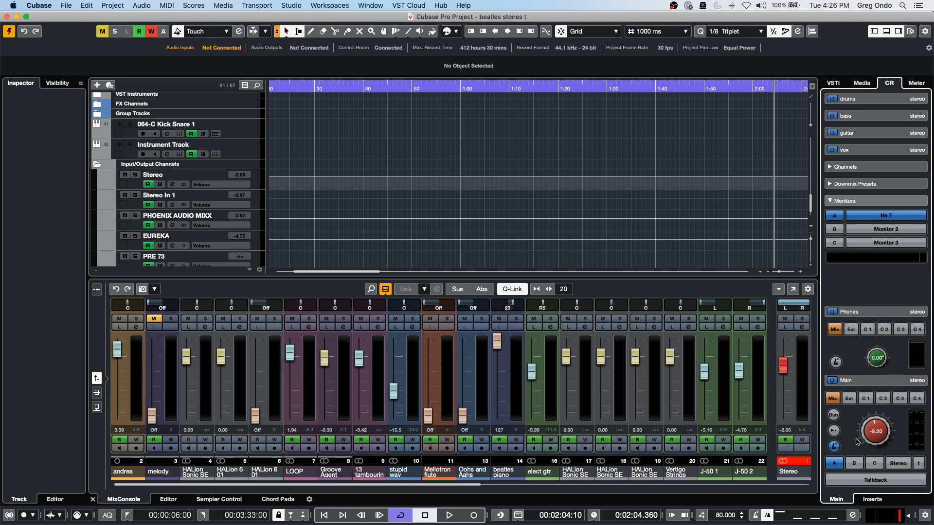
{"action": "left_click", "coordinate": [871, 500]}
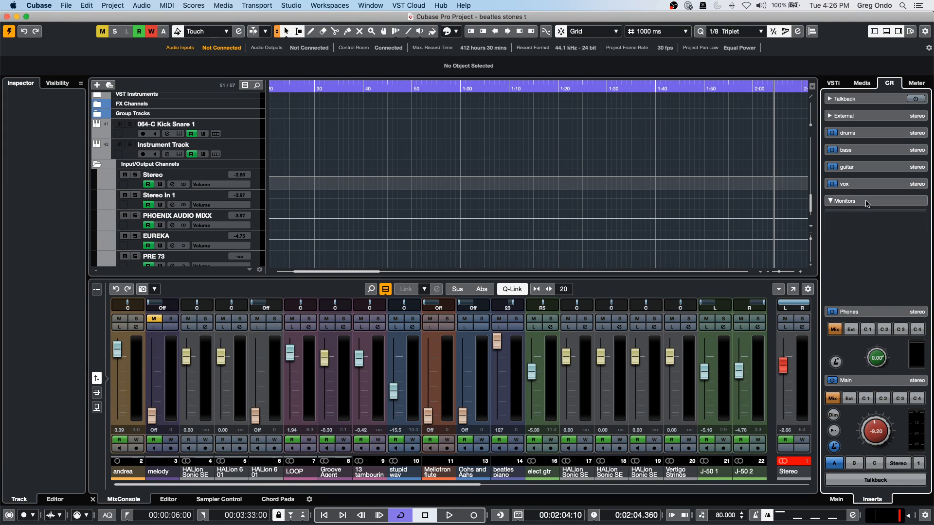
{"action": "scroll", "coordinate": [867, 207], "scroll_direction": "down", "scroll_amount": 2}
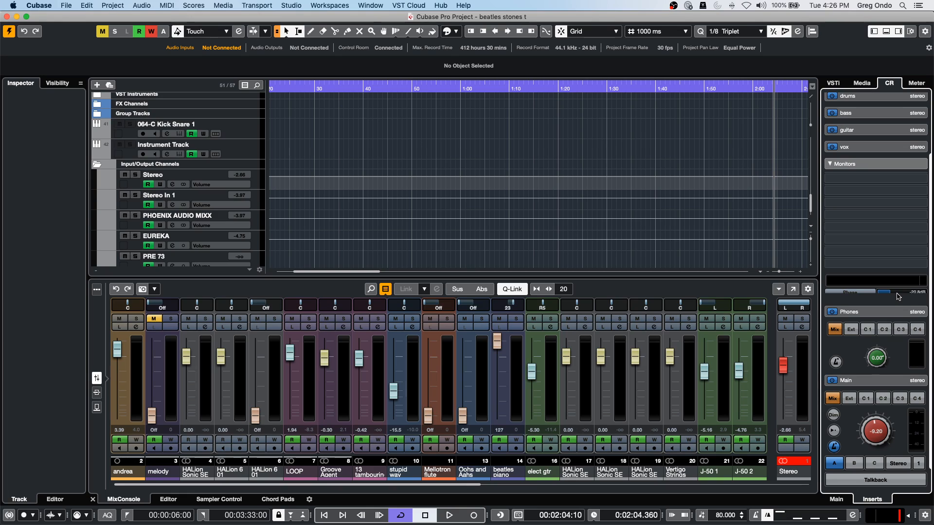
Reset the Hs 7 monitor's gain to 0.0 dB and play the song with the Control Room main level lowered to -16.3 dB.
{"action": "left_click", "coordinate": [897, 295]}
{"action": "key", "text": "space"}
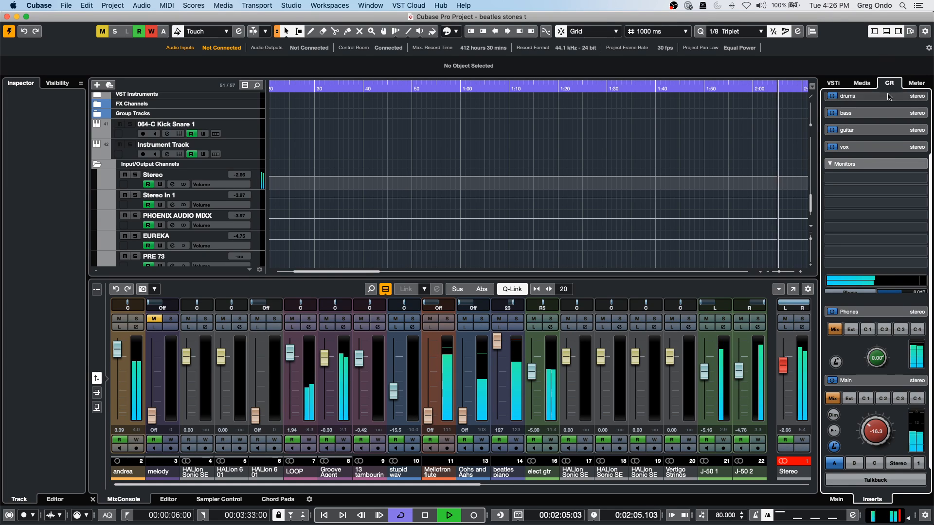
{"action": "scroll", "coordinate": [871, 190], "scroll_direction": "up", "scroll_amount": 1}
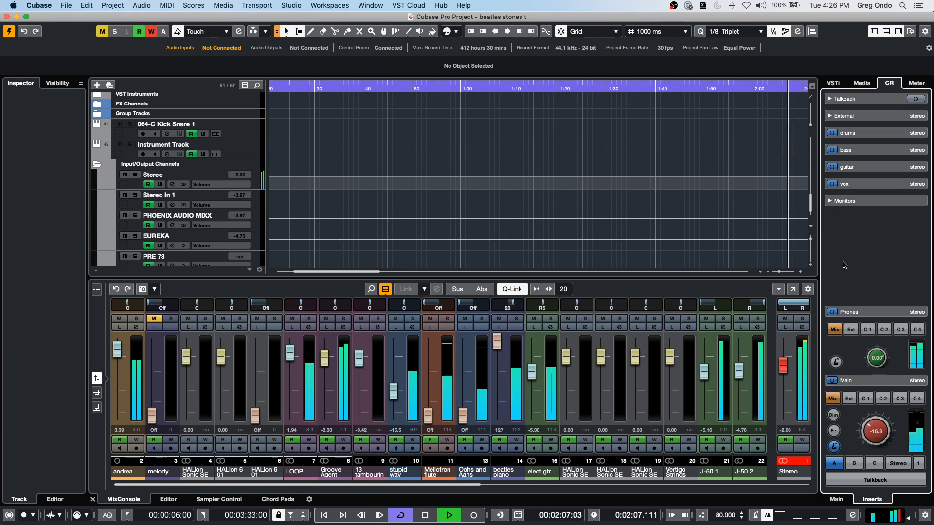
{"action": "scroll", "coordinate": [859, 203], "scroll_direction": "down", "scroll_amount": 1}
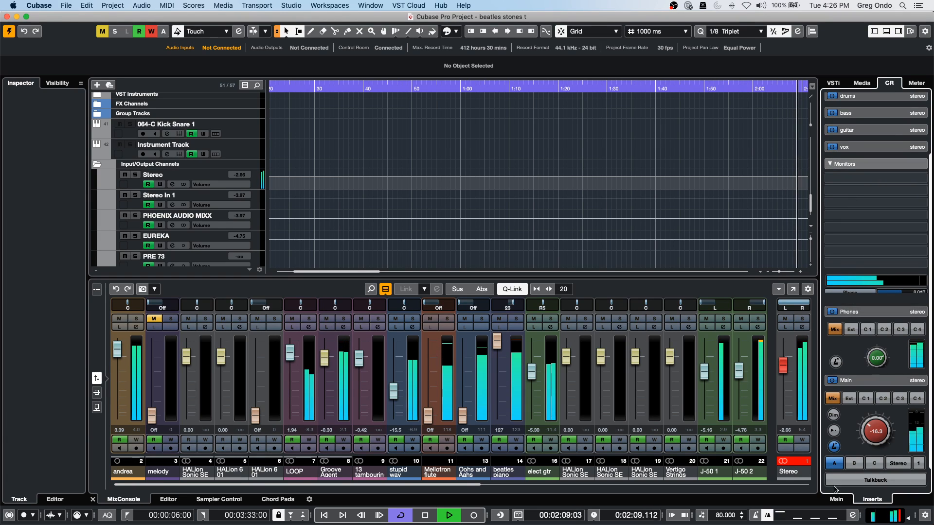
Return to the main monitor view, alternate between Monitor 2 and Hs 7, stop playback and finish on Monitor 2.
{"action": "left_click", "coordinate": [836, 499]}
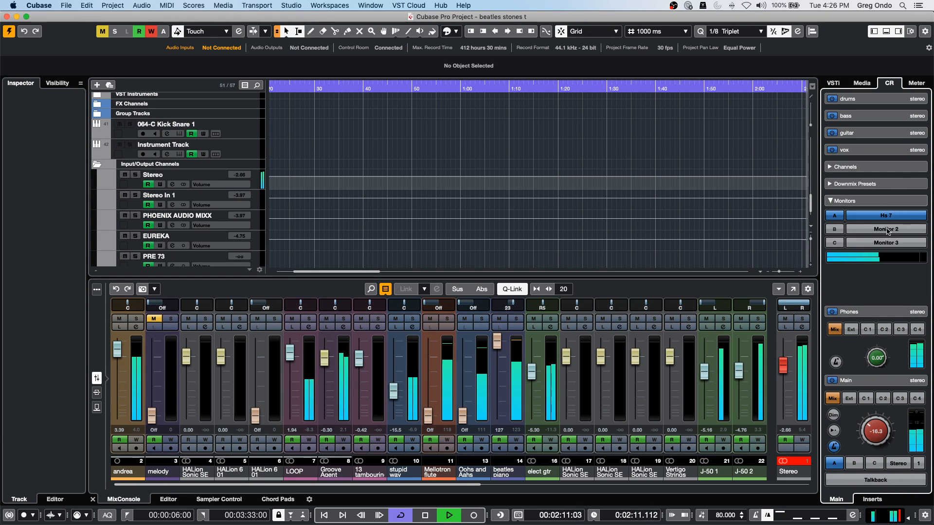
{"action": "left_click", "coordinate": [886, 229]}
{"action": "key", "text": "space"}
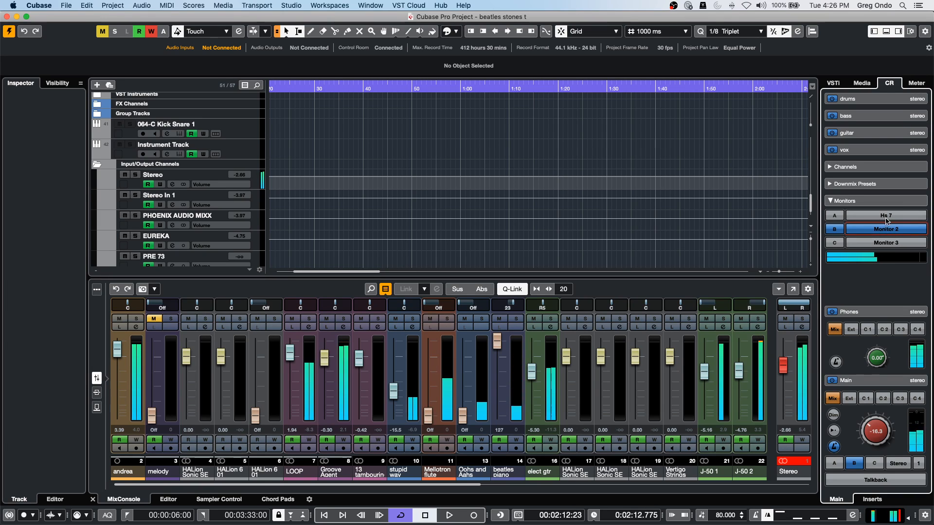
{"action": "left_click", "coordinate": [891, 215]}
{"action": "left_click", "coordinate": [887, 230]}
{"action": "left_click", "coordinate": [890, 215]}
{"action": "left_click", "coordinate": [887, 229]}
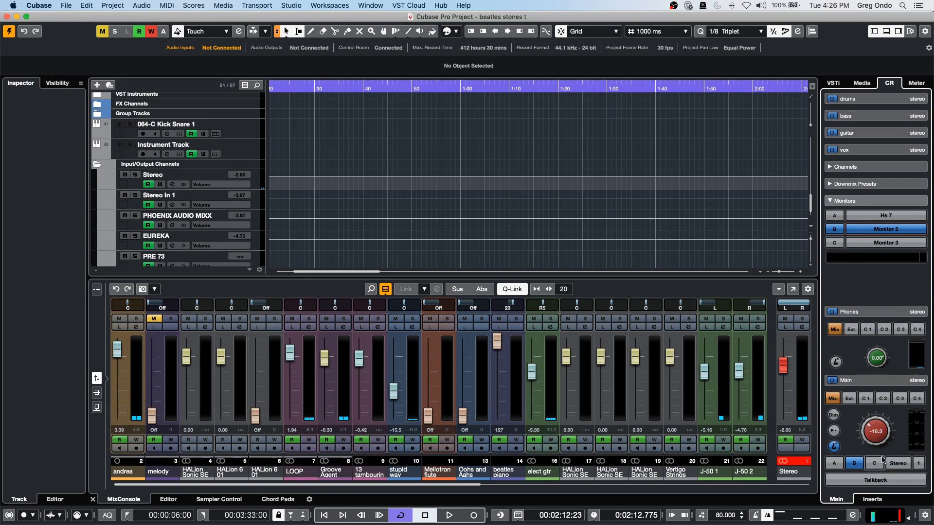
Show the insert view for Monitor 2 and reset its gain to 0.0 dB.
{"action": "left_click", "coordinate": [867, 498]}
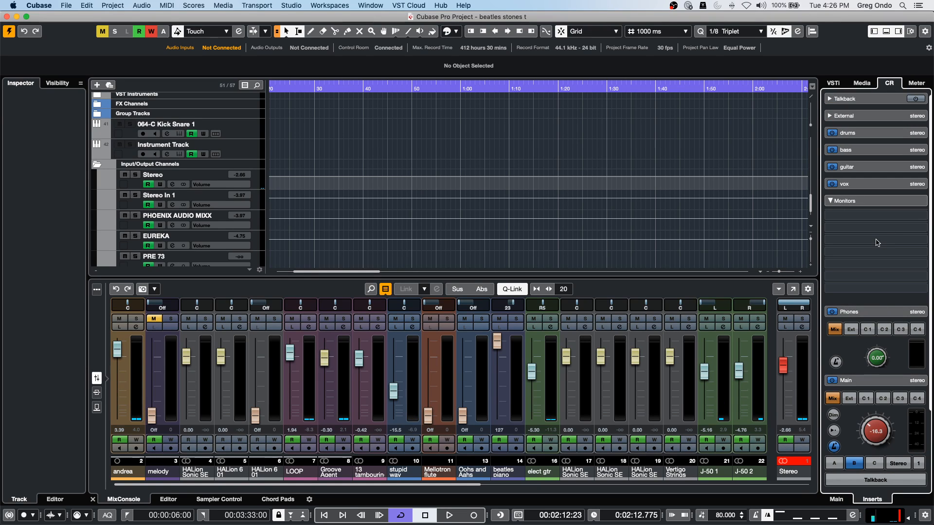
{"action": "left_click", "coordinate": [886, 314]}
{"action": "left_click", "coordinate": [886, 214]}
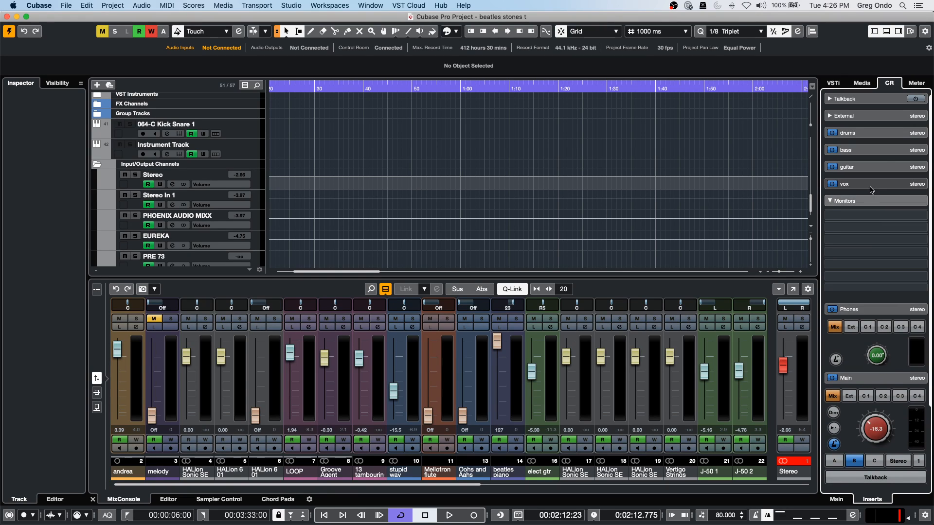
{"action": "left_click", "coordinate": [868, 202]}
{"action": "left_click", "coordinate": [868, 202]}
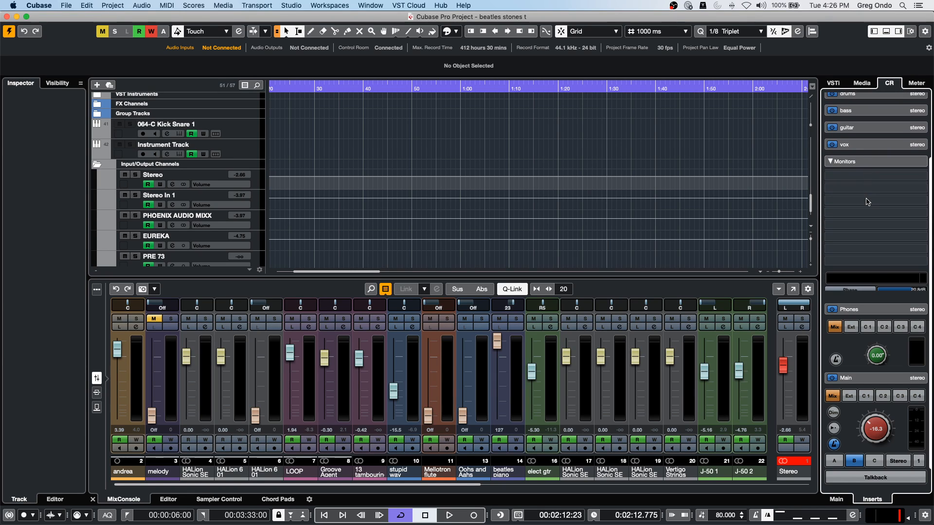
{"action": "left_click", "coordinate": [892, 292]}
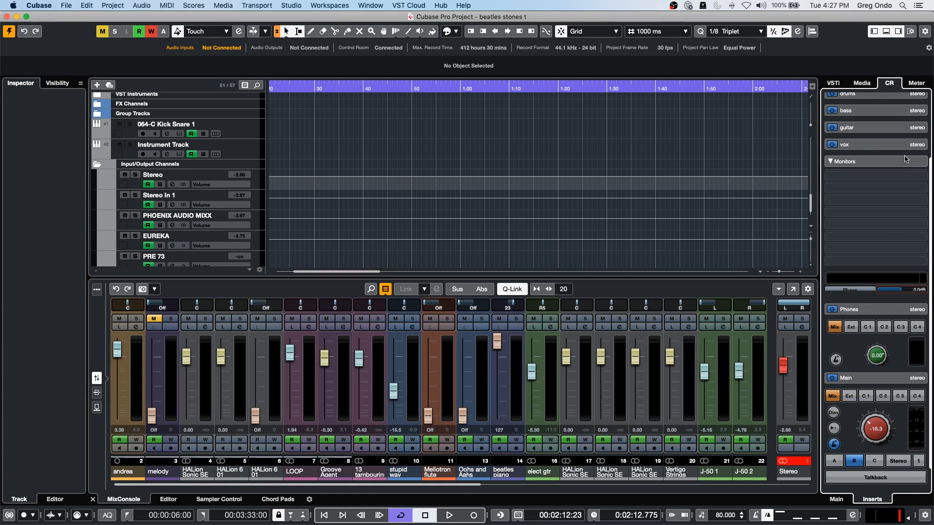
Return to the main monitor view and compare Hs 7 with Monitor 2 during playback, finishing on Hs 7 and stopping.
{"action": "left_click", "coordinate": [843, 501]}
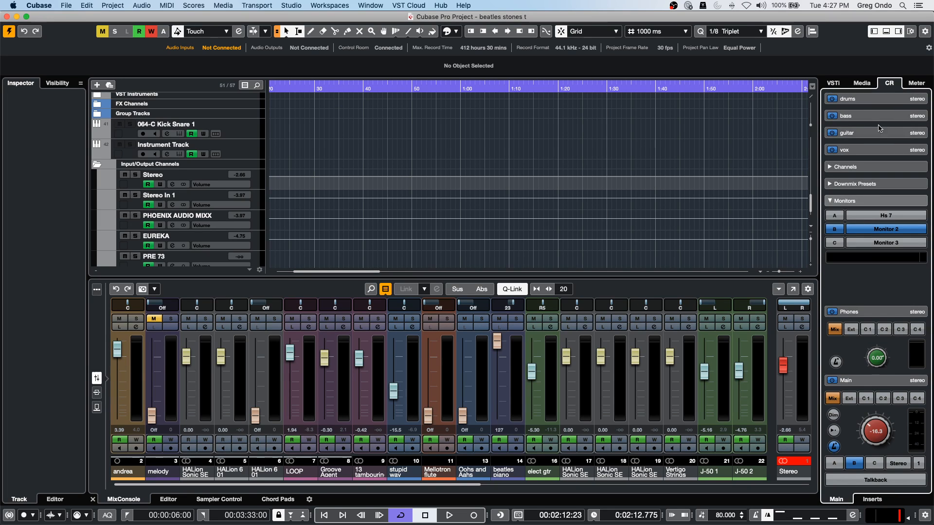
{"action": "left_click", "coordinate": [901, 219]}
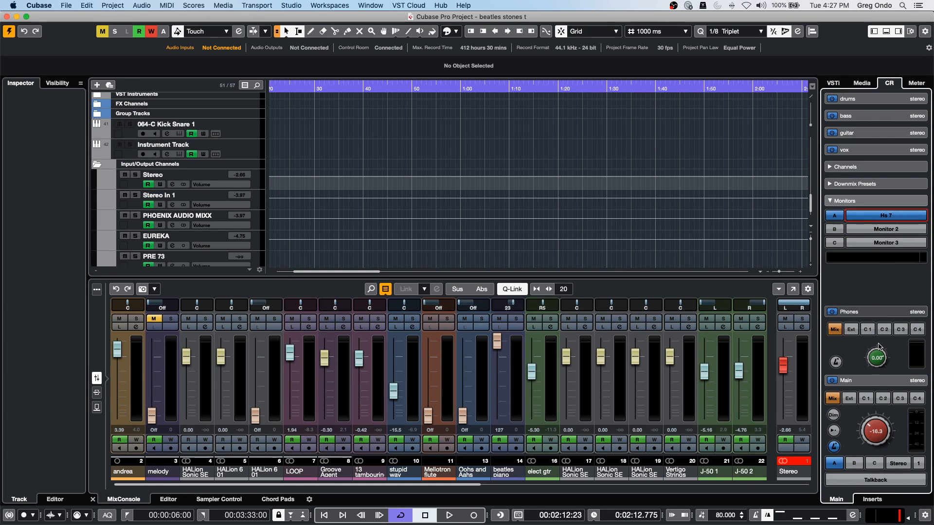
{"action": "key", "text": "space"}
{"action": "left_click", "coordinate": [881, 229]}
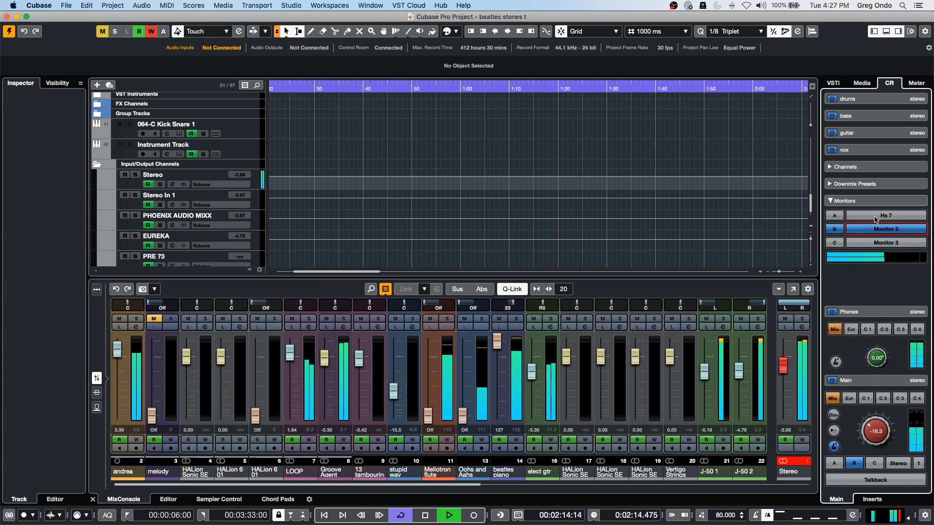
{"action": "left_click", "coordinate": [875, 218]}
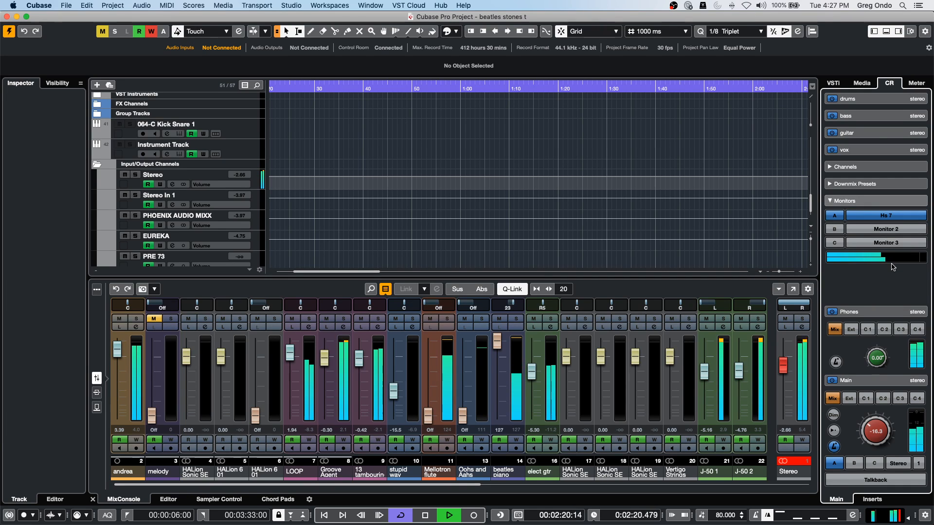
{"action": "key", "text": "space"}
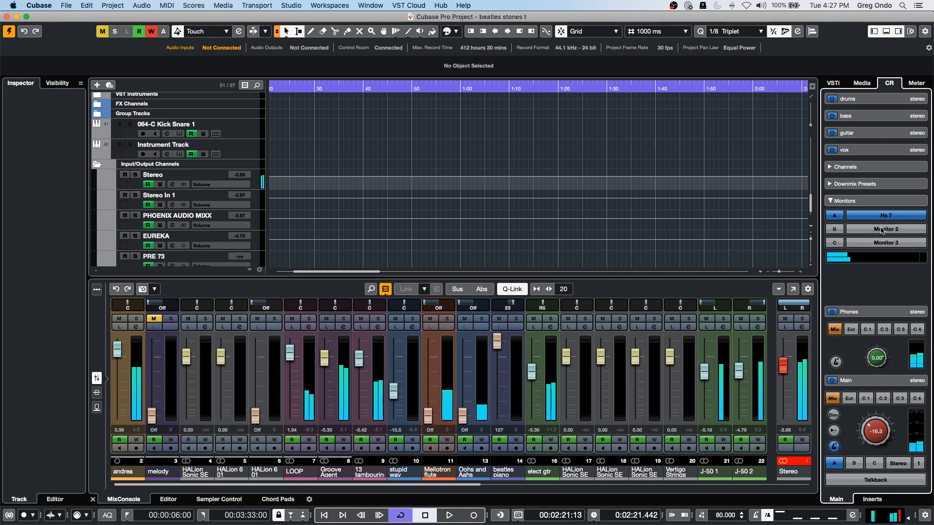
Switch repeatedly between Monitor 2 and Hs 7 with playback stopped, leaving Hs 7 selected.
{"action": "left_click", "coordinate": [884, 229]}
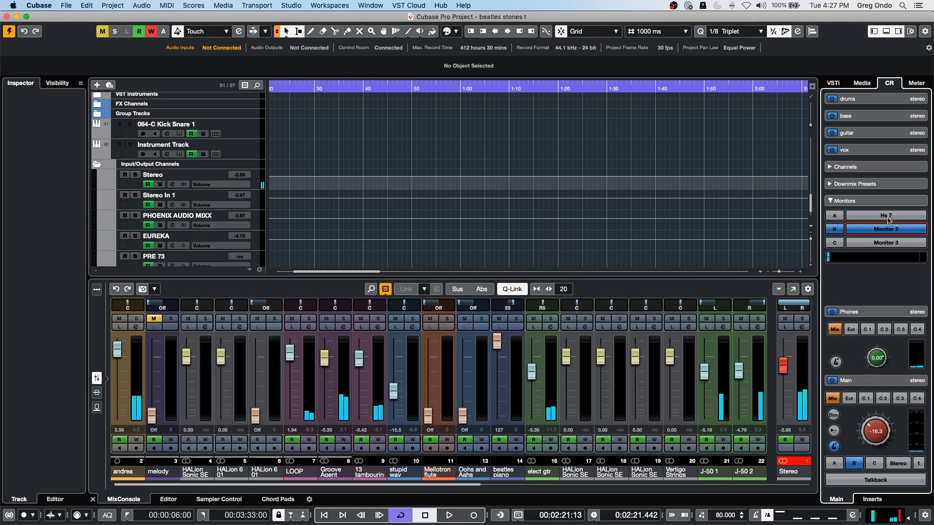
{"action": "left_click", "coordinate": [886, 217]}
{"action": "left_click", "coordinate": [884, 230]}
{"action": "left_click", "coordinate": [887, 216]}
{"action": "left_click", "coordinate": [890, 230]}
{"action": "left_click", "coordinate": [892, 216]}
{"action": "left_click", "coordinate": [890, 229]}
{"action": "left_click", "coordinate": [892, 216]}
{"action": "left_click", "coordinate": [890, 229]}
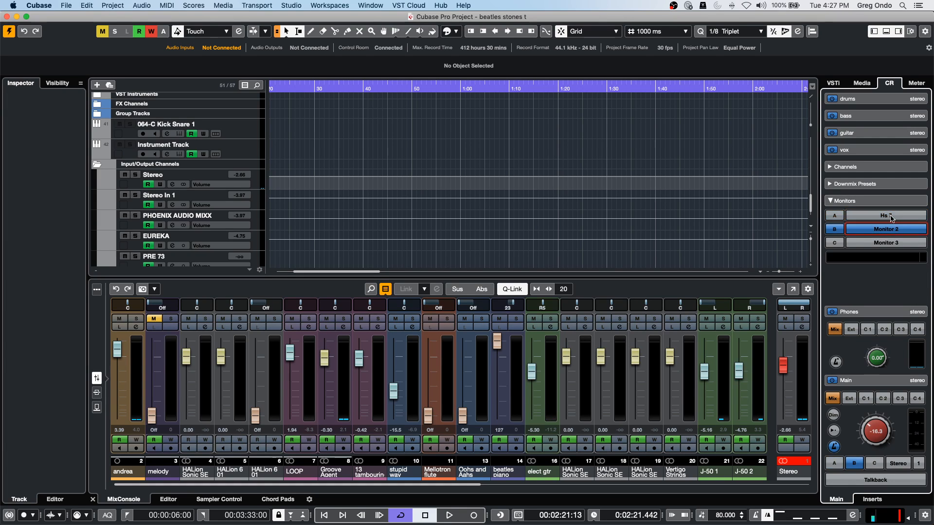
{"action": "left_click", "coordinate": [891, 219]}
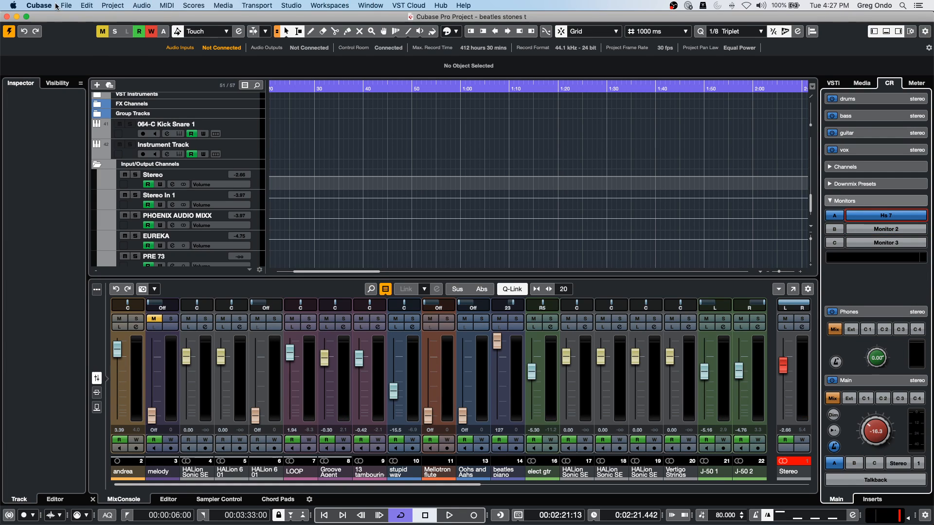
Review the Exclusive Device Ports for Monitor Channels option in the VST Control Room preferences and cancel without changes.
{"action": "left_click", "coordinate": [13, 5]}
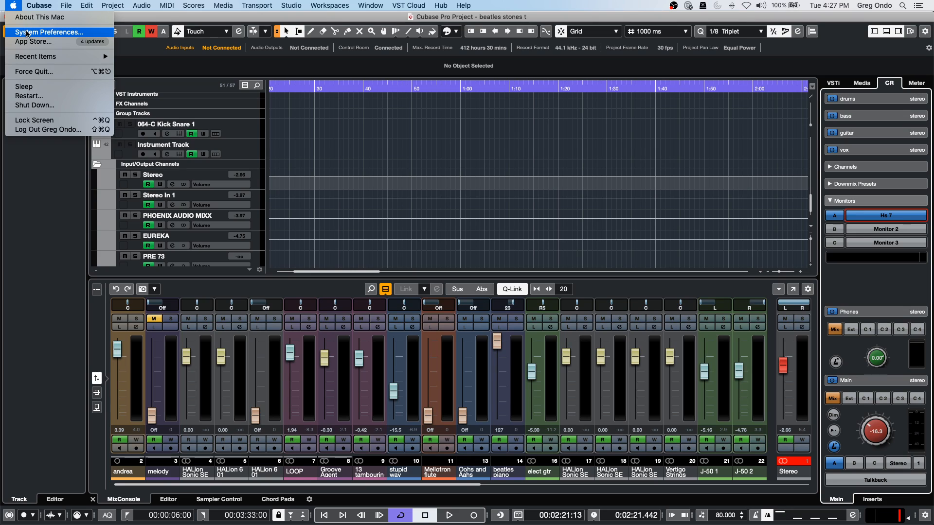
{"action": "mouse_move", "coordinate": [47, 9]}
{"action": "left_click", "coordinate": [50, 32]}
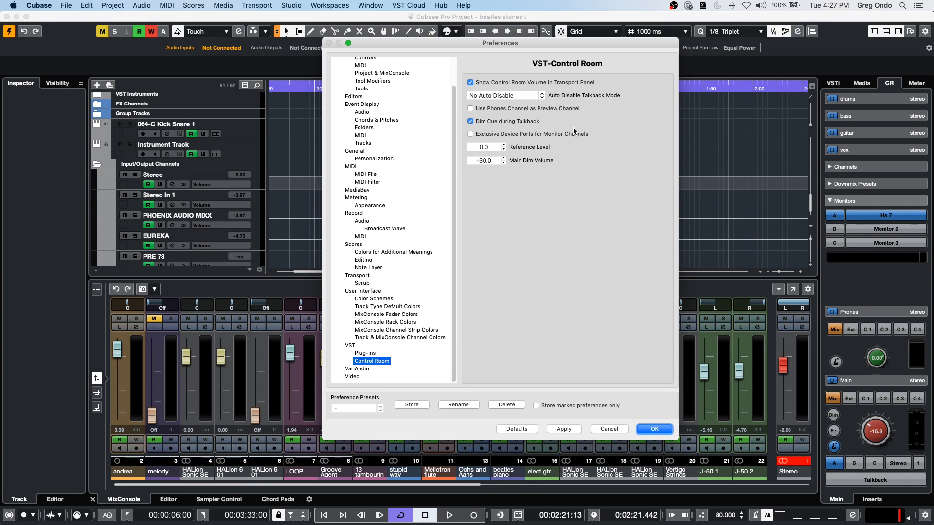
{"action": "left_click", "coordinate": [608, 429]}
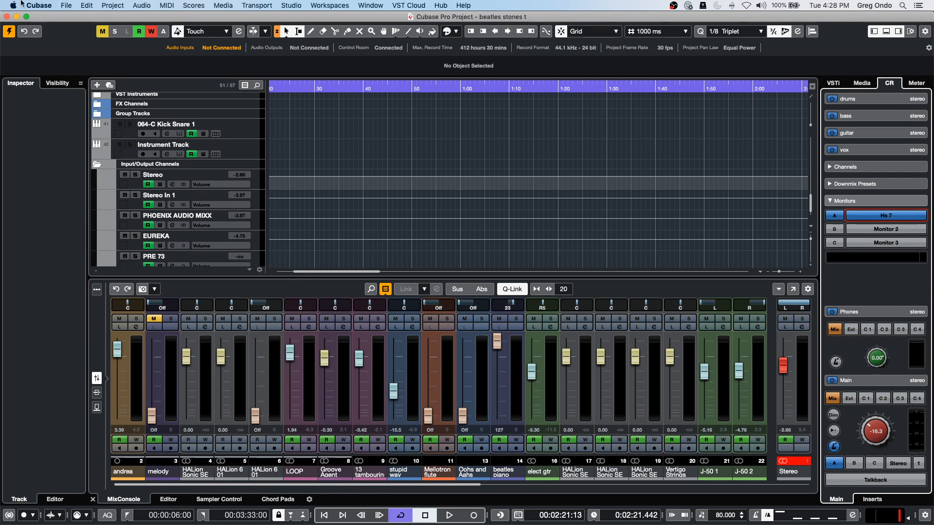
Open the recent project CubaseHangoutPost_MicrophoneMuffledAndNot_1_setup.cpr.
{"action": "left_click", "coordinate": [66, 6]}
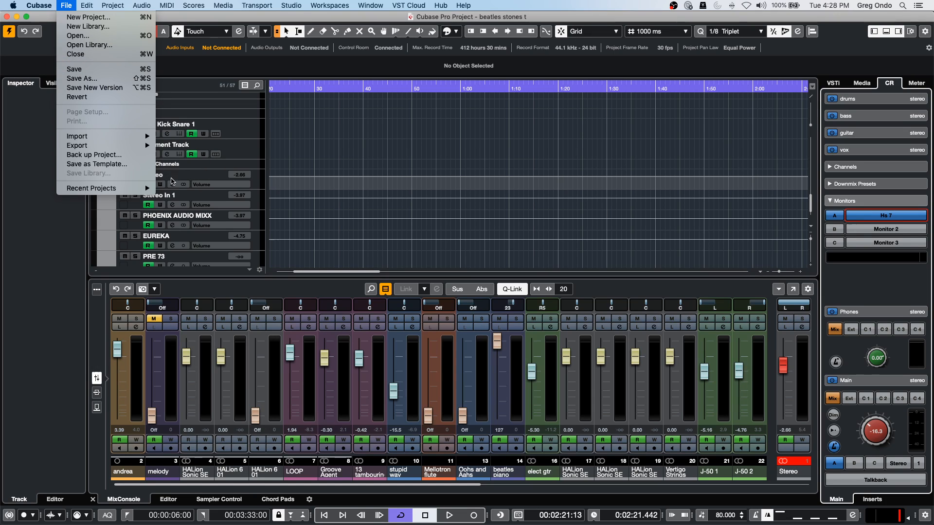
{"action": "mouse_move", "coordinate": [155, 189]}
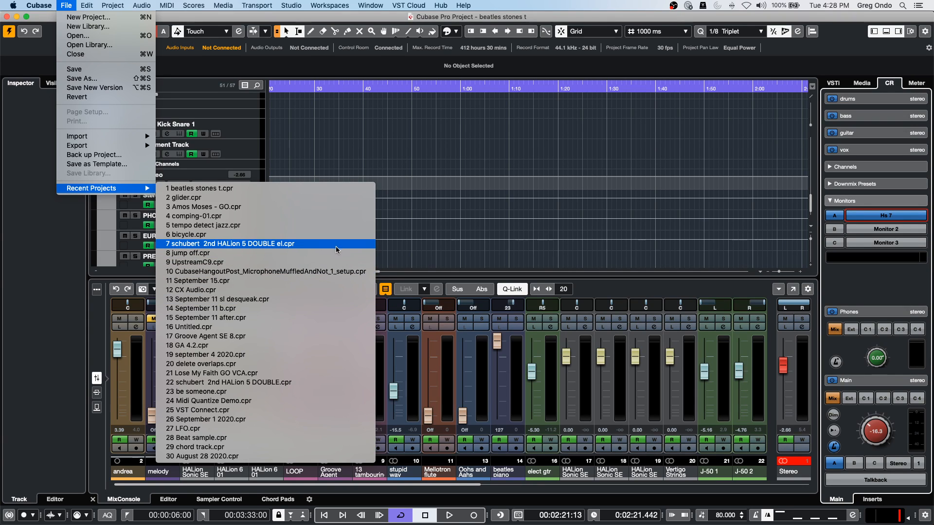
{"action": "left_click", "coordinate": [331, 271]}
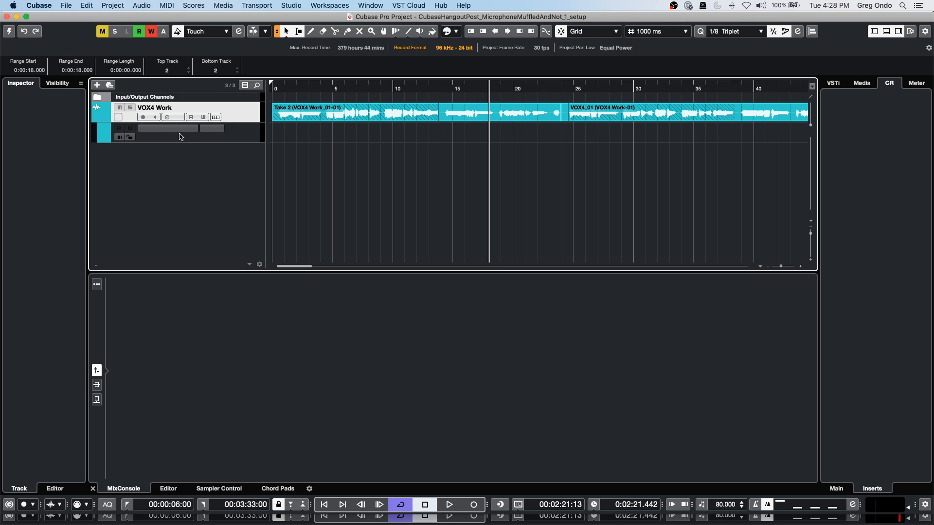
Show the lanes of the VOX4 Work track to inspect its takes and hide them again.
{"action": "left_click", "coordinate": [217, 117]}
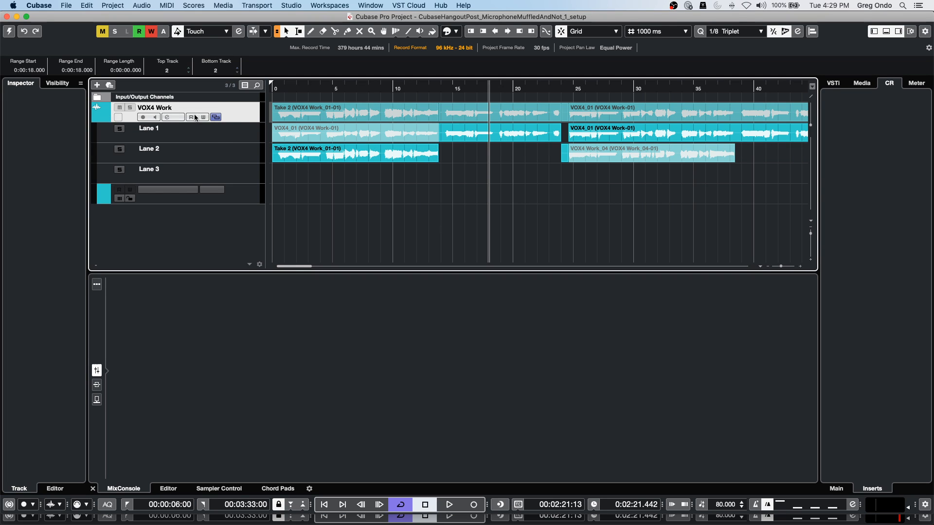
{"action": "left_click", "coordinate": [215, 117]}
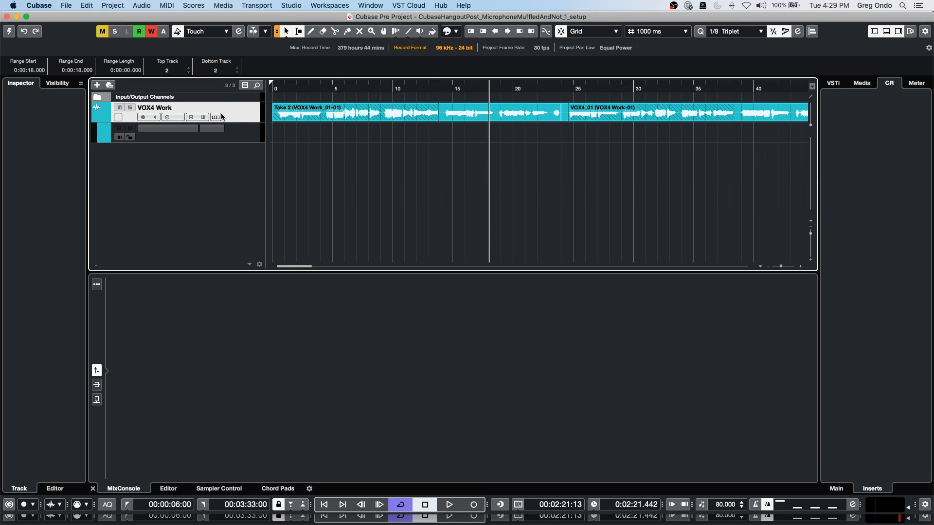
{"action": "left_click_drag", "start_coordinate": [298, 88], "coordinate": [243, 88]}
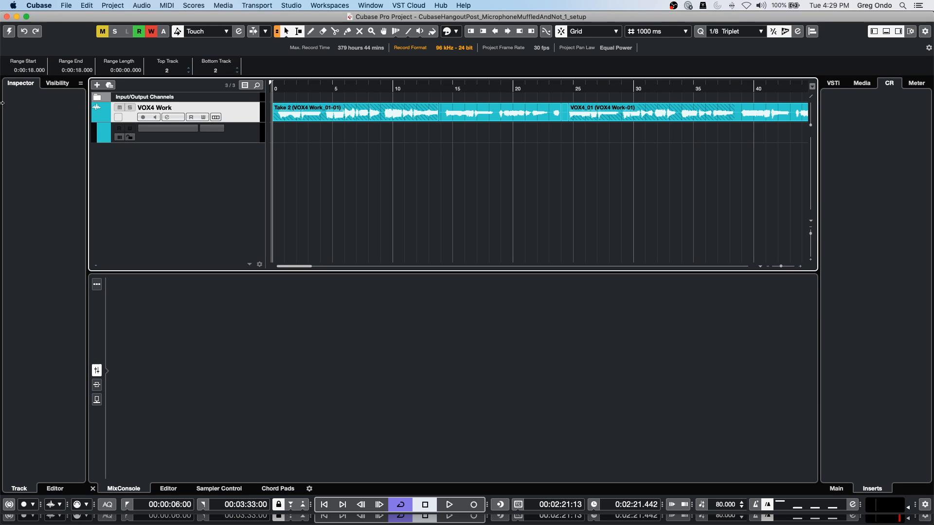
Activate the newly opened project and lower the Control Room main level all the way down to -∞.
{"action": "left_click", "coordinate": [8, 32]}
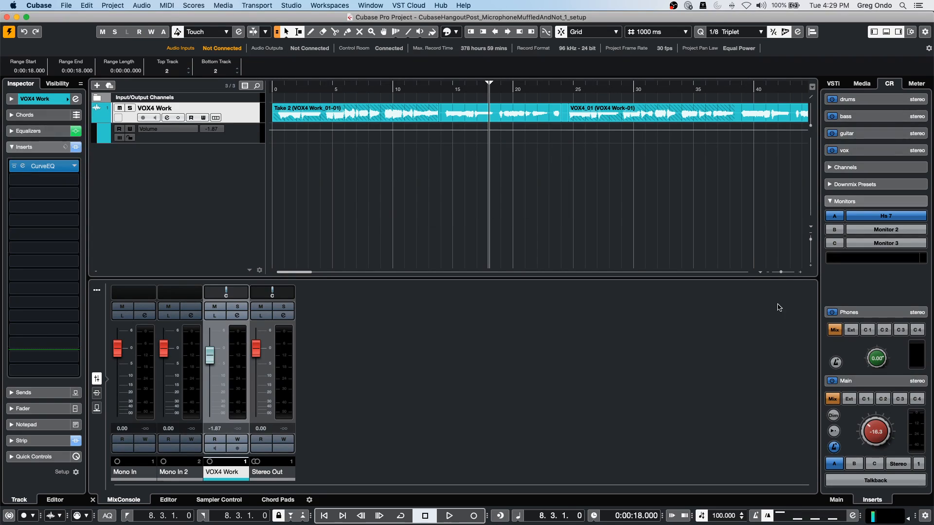
{"action": "left_click_drag", "start_coordinate": [880, 435], "coordinate": [840, 482]}
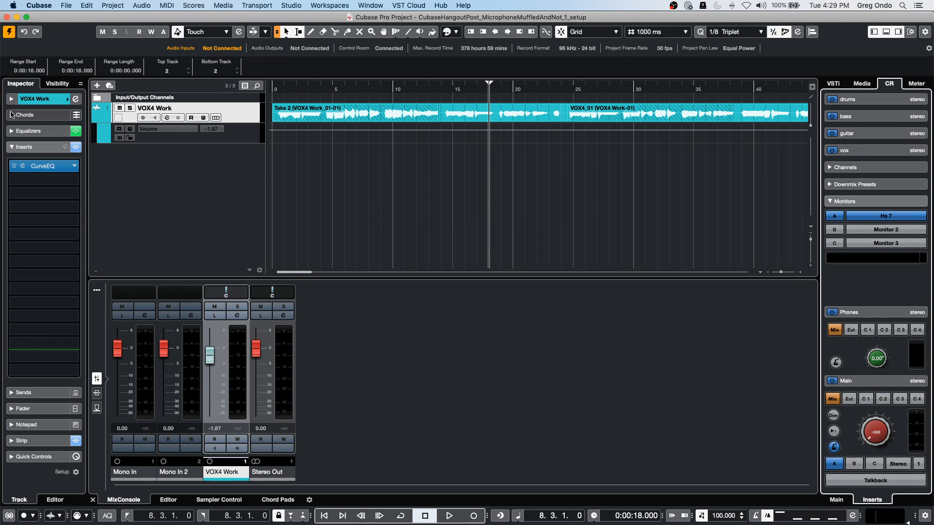
Open the CurveEQ insert on VOX4 Work and view the vocal's spectrum in Average mode while playing from the project start.
{"action": "left_click", "coordinate": [46, 168]}
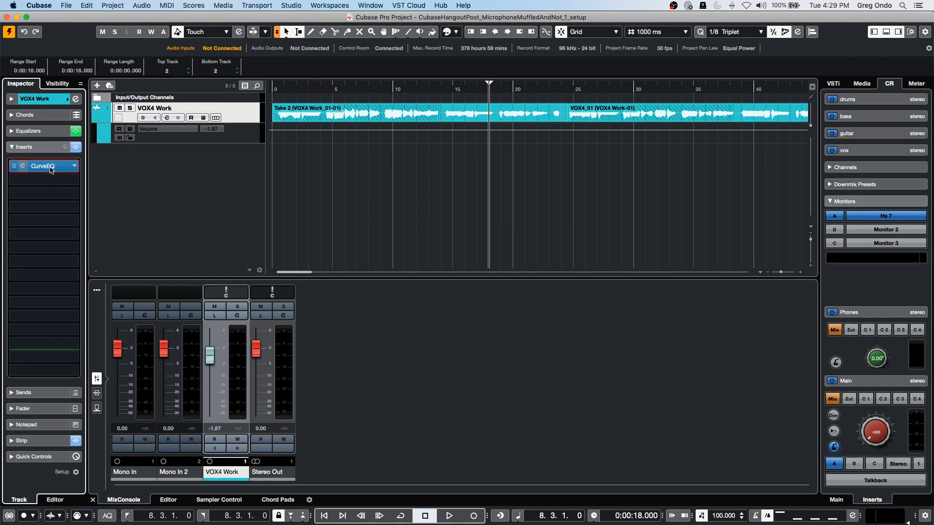
{"action": "left_click_drag", "start_coordinate": [544, 187], "coordinate": [465, 154]}
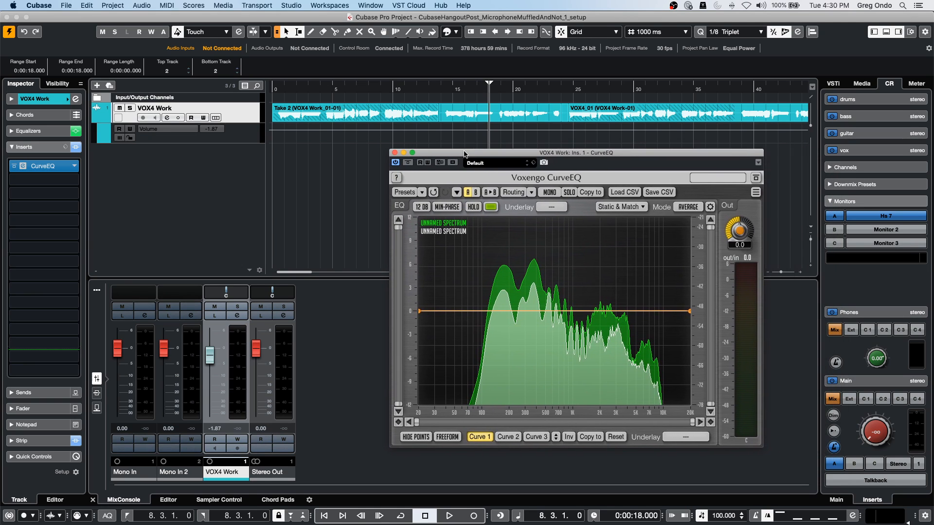
{"action": "left_click", "coordinate": [273, 89]}
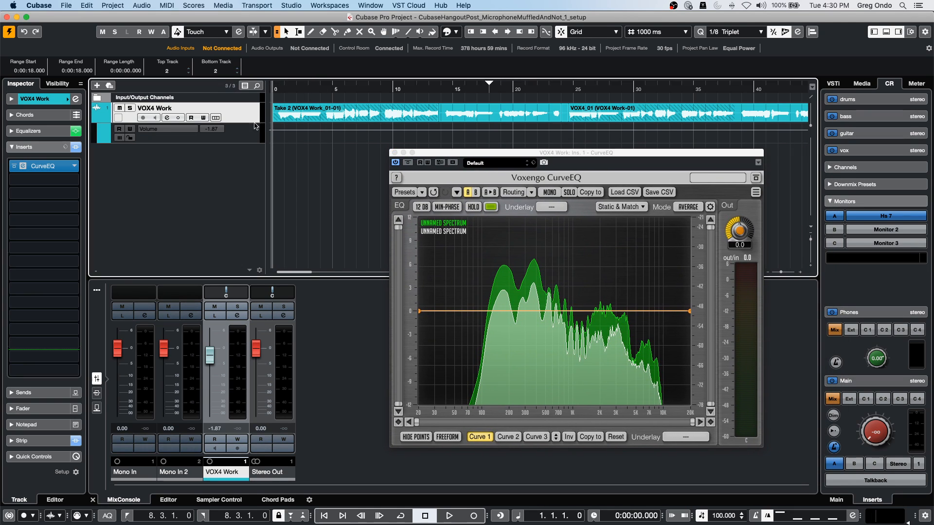
{"action": "key", "text": "space"}
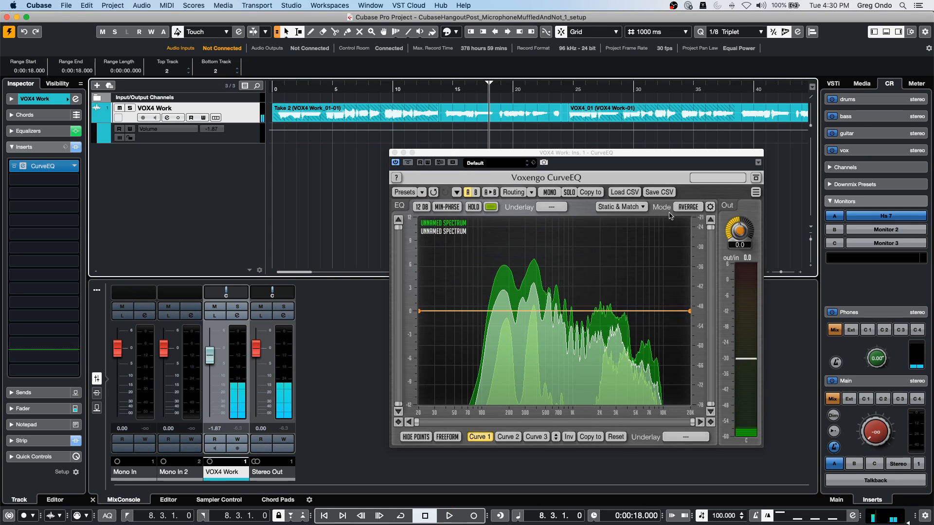
{"action": "left_click", "coordinate": [696, 207]}
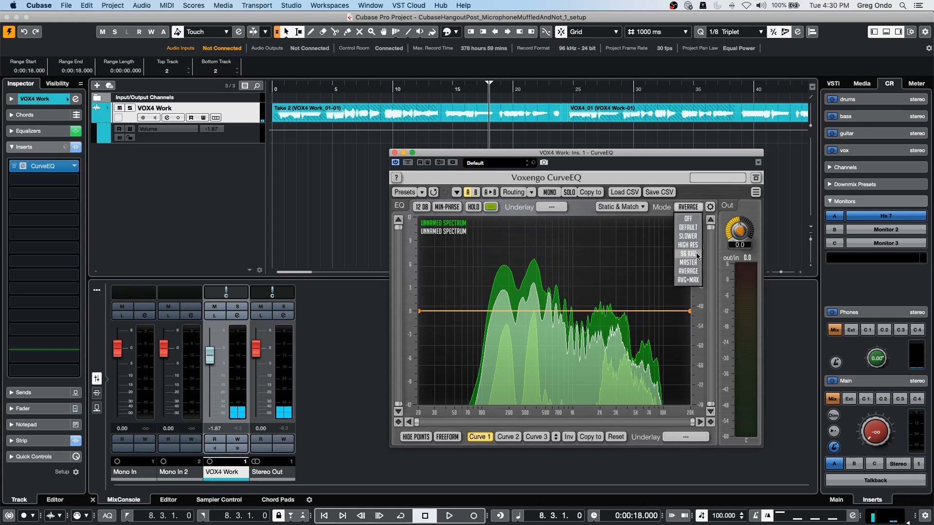
{"action": "left_click", "coordinate": [688, 271]}
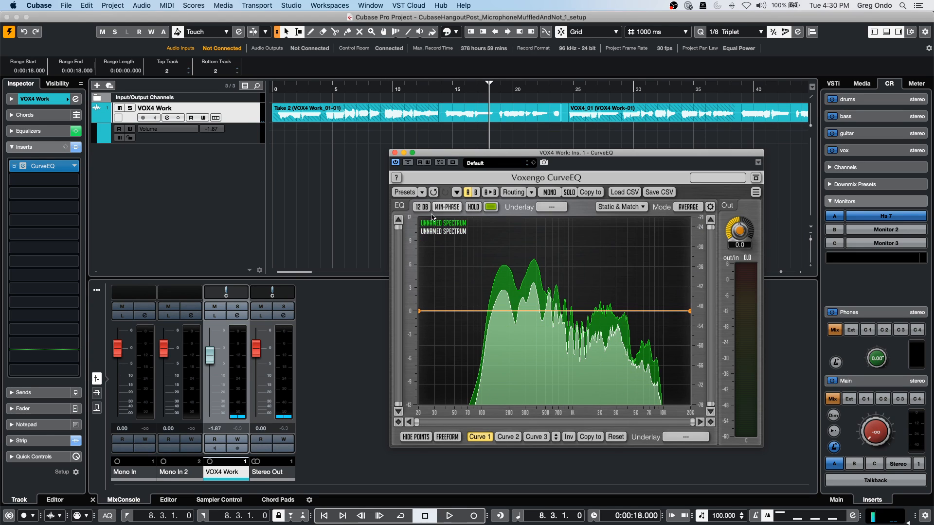
Play VOX4 Work from the project start to view its live spectrum in CurveEQ, and stop playback.
{"action": "left_click_drag", "start_coordinate": [293, 89], "coordinate": [257, 90]}
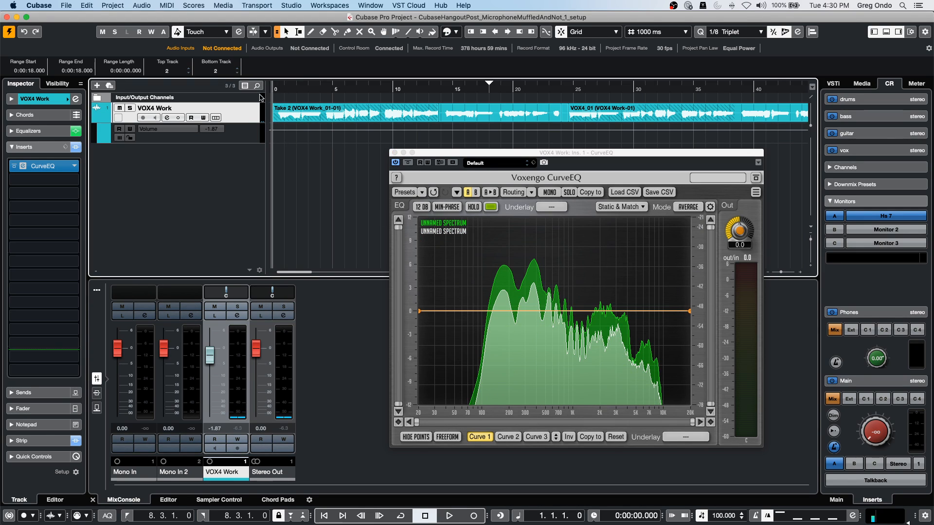
{"action": "key", "text": "space"}
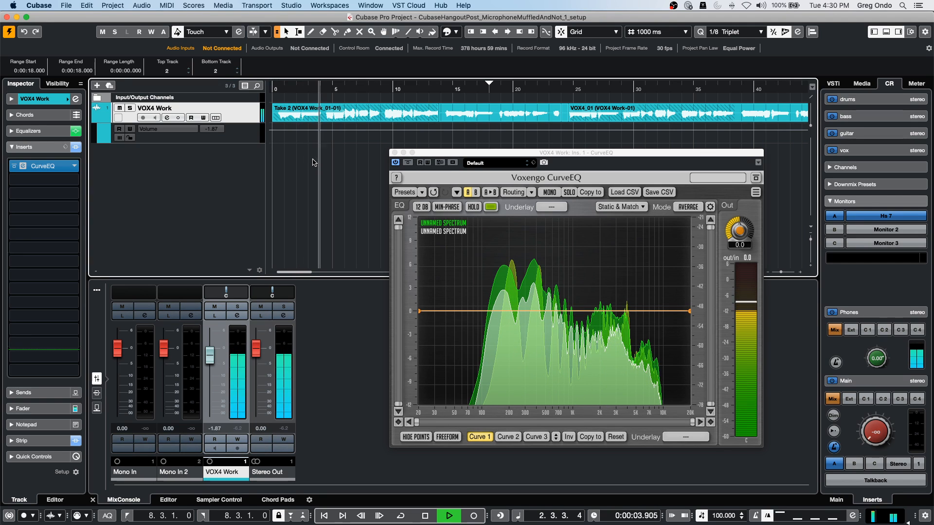
{"action": "key", "text": "space"}
Replace the CurveEQ insert on VOX4 Work with a fresh CurveEQ in the first slot, using the Average spectrum mode.
{"action": "left_click", "coordinate": [75, 167]}
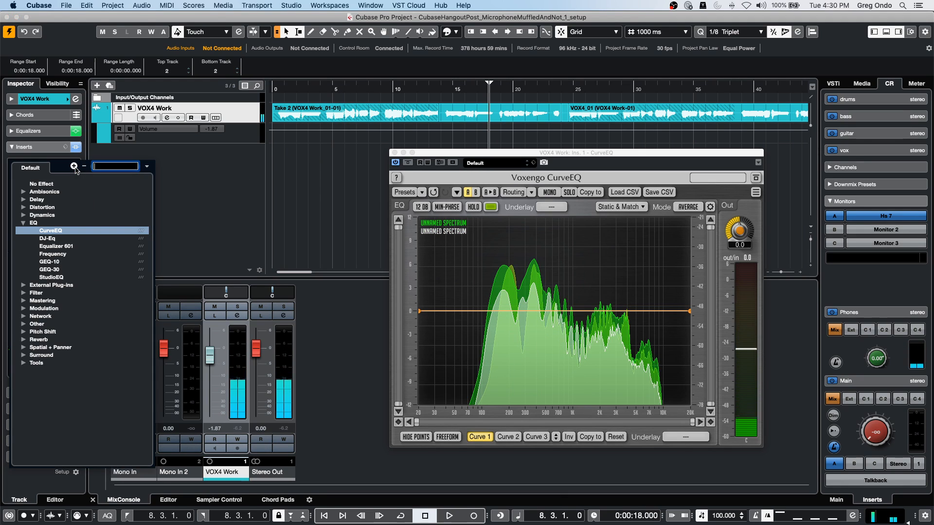
{"action": "left_click", "coordinate": [47, 185]}
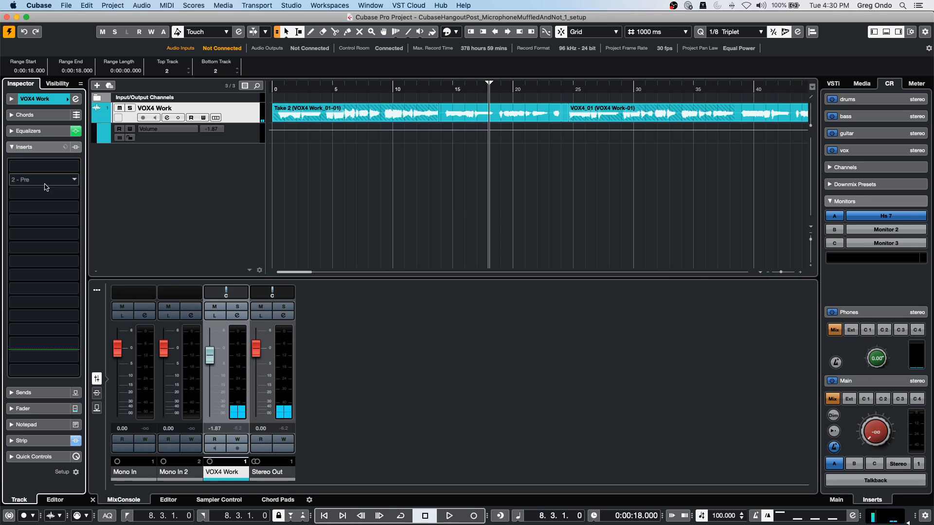
{"action": "left_click", "coordinate": [72, 167]}
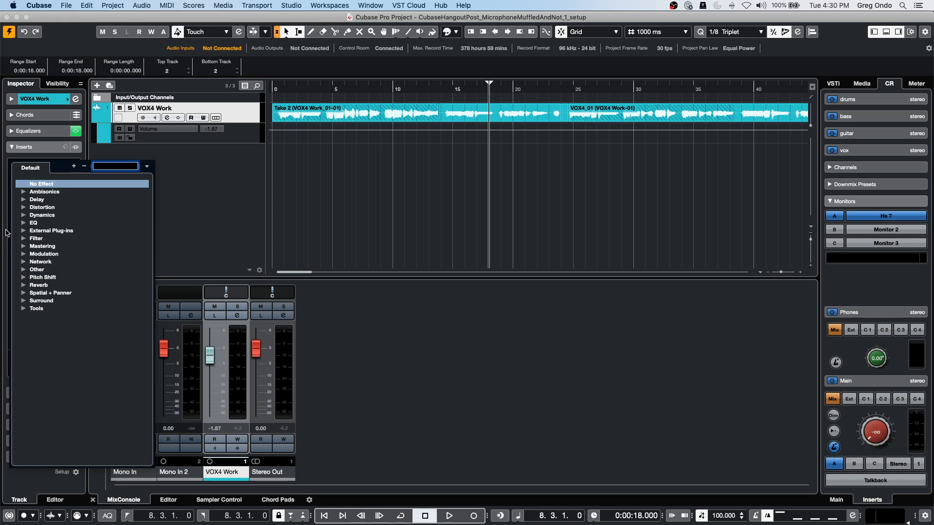
{"action": "left_click", "coordinate": [23, 225]}
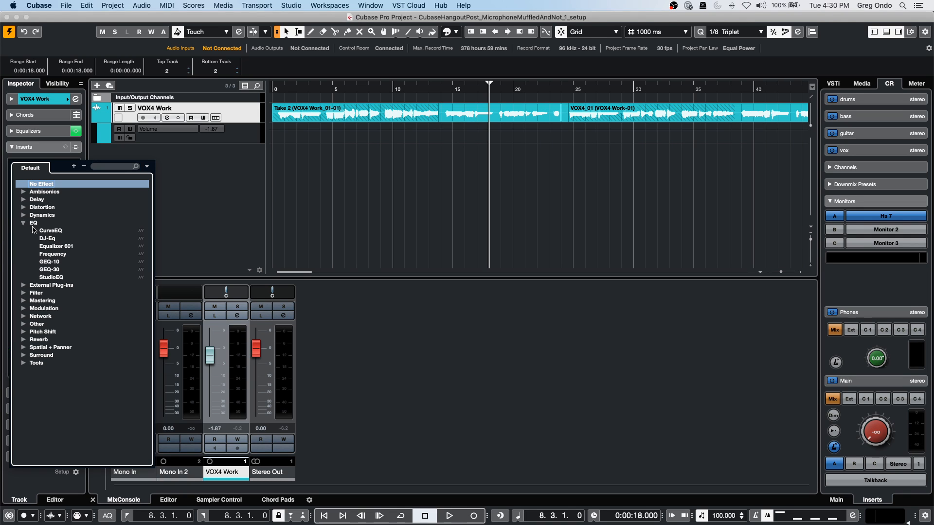
{"action": "left_click", "coordinate": [60, 231]}
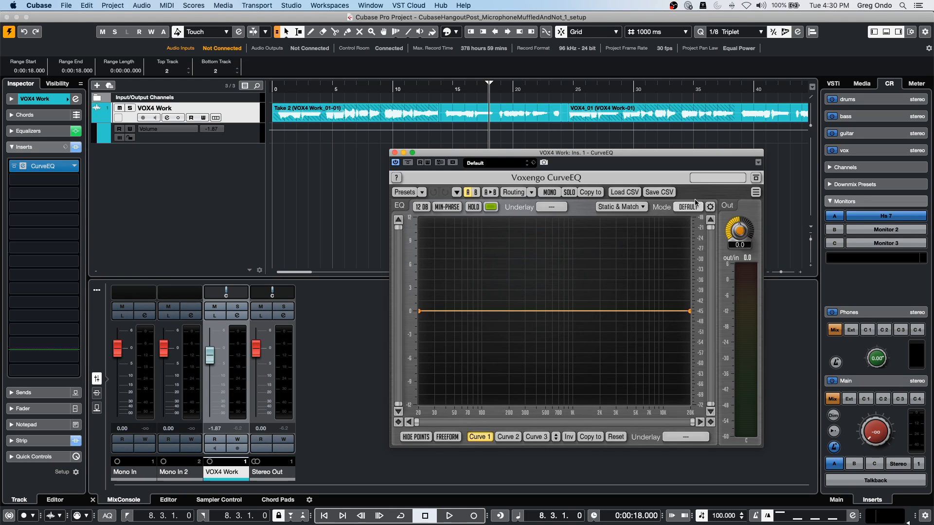
{"action": "left_click", "coordinate": [690, 207]}
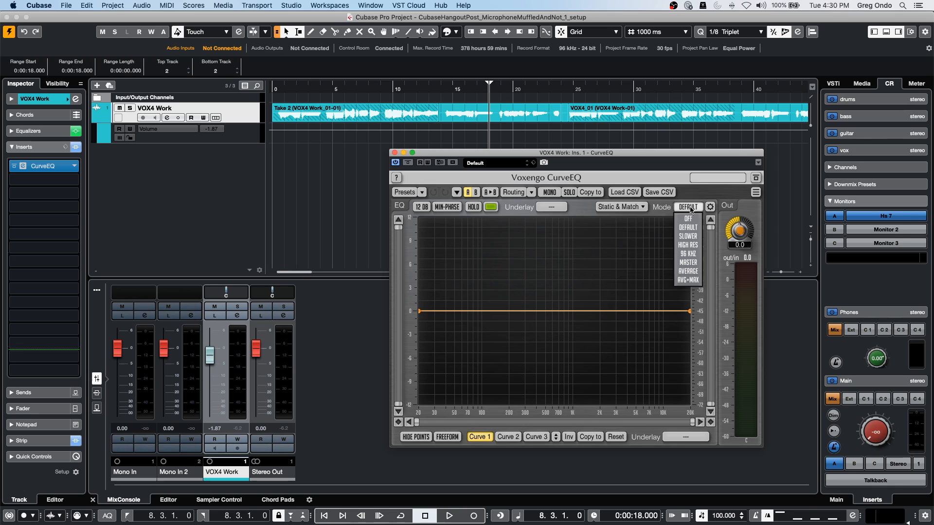
{"action": "left_click", "coordinate": [696, 271]}
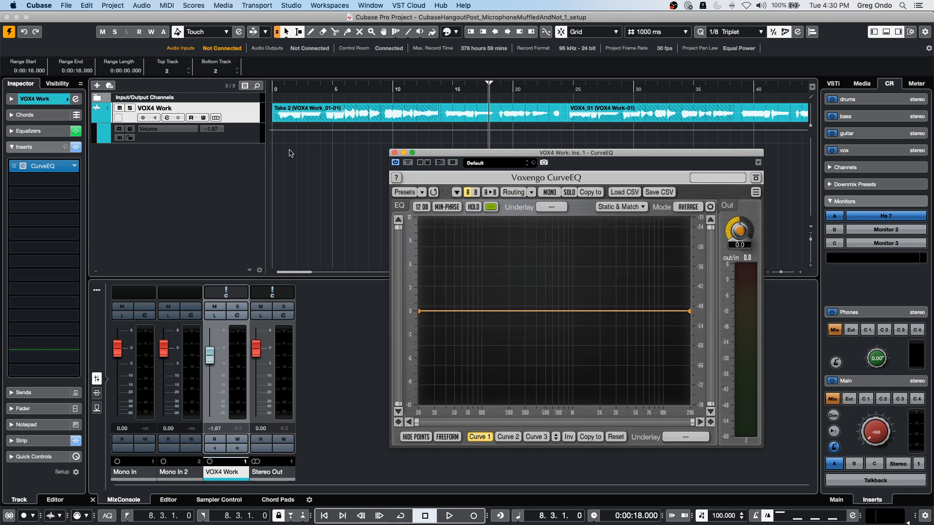
Play Take 2 in a loop from 0 to 9 seconds and capture its spectrum as CurveEQ's first static spectrum.
{"action": "left_click_drag", "start_coordinate": [383, 117], "coordinate": [234, 113]}
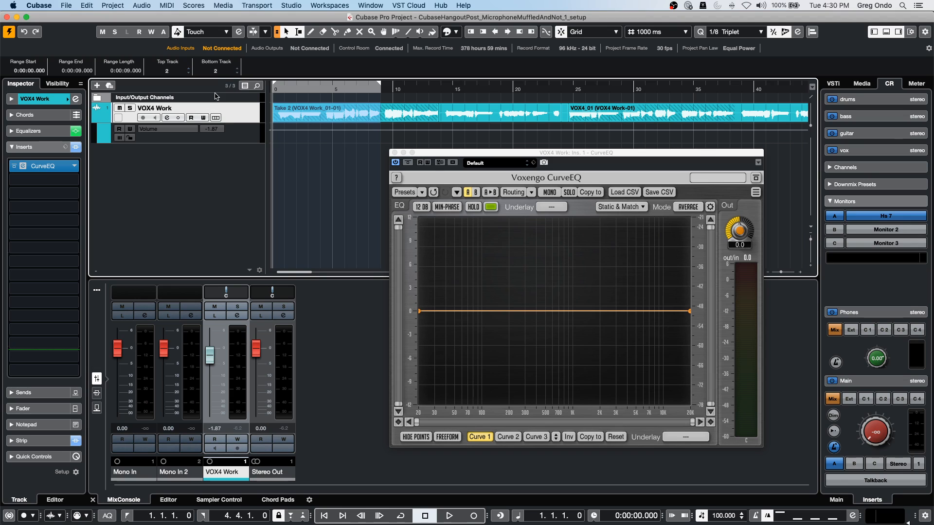
{"action": "left_click", "coordinate": [306, 87]}
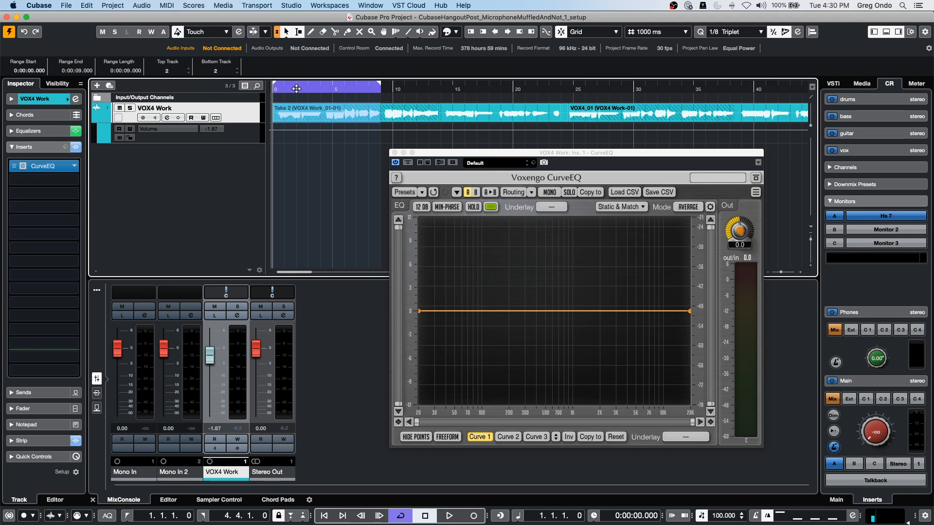
{"action": "key", "text": "space"}
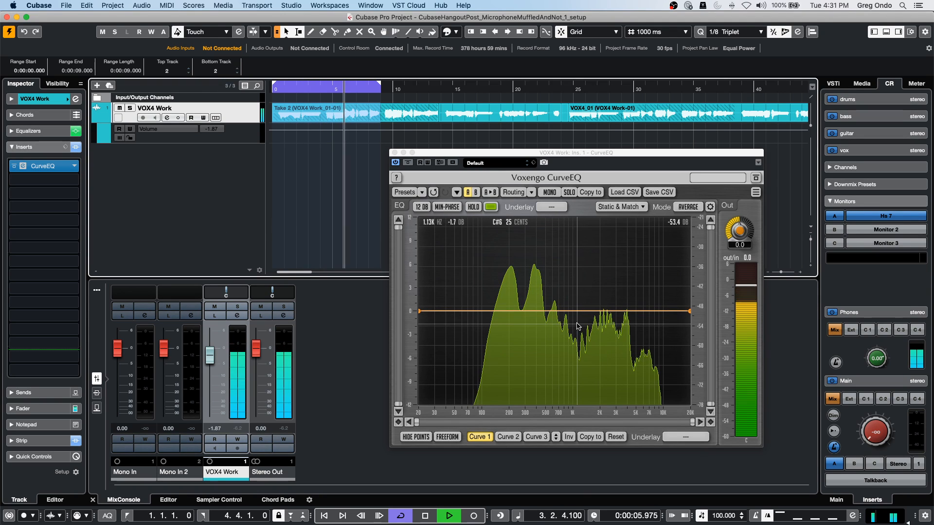
{"action": "key", "text": "space"}
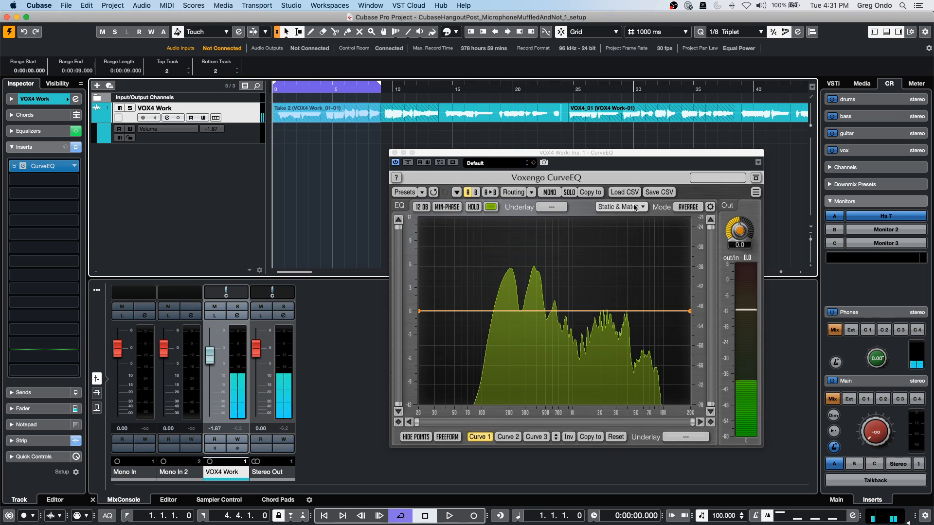
{"action": "left_click", "coordinate": [614, 209]}
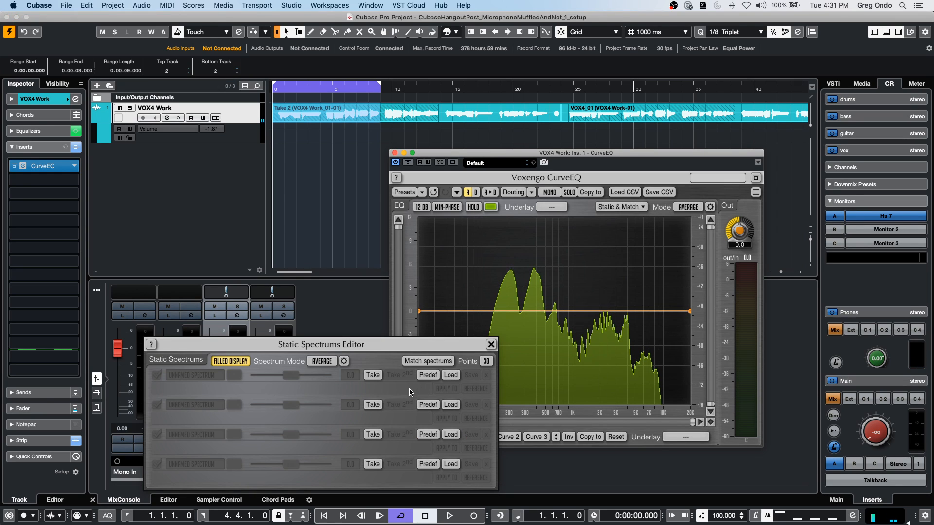
{"action": "left_click", "coordinate": [373, 376]}
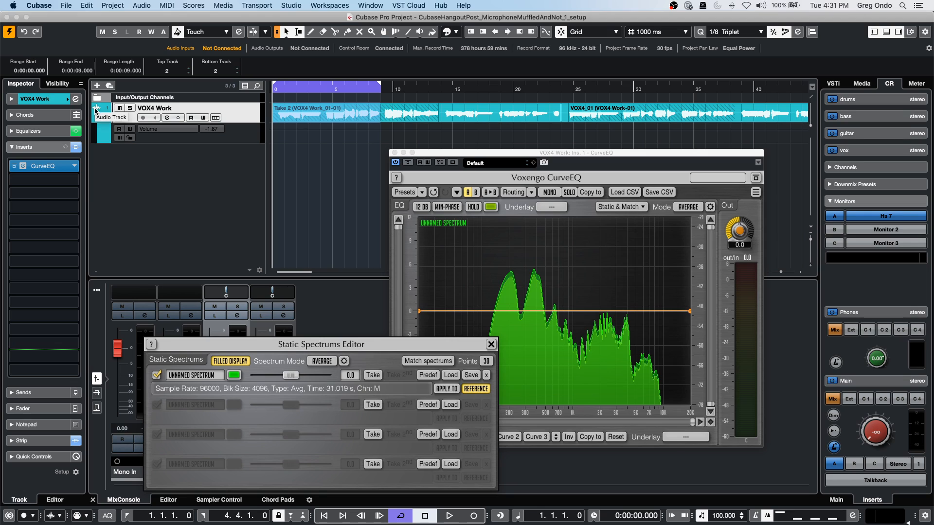
Show the lanes of VOX4 Work and play the 14 to 24 second range in a loop with the Static Spectrums Editor closed.
{"action": "left_click", "coordinate": [216, 117]}
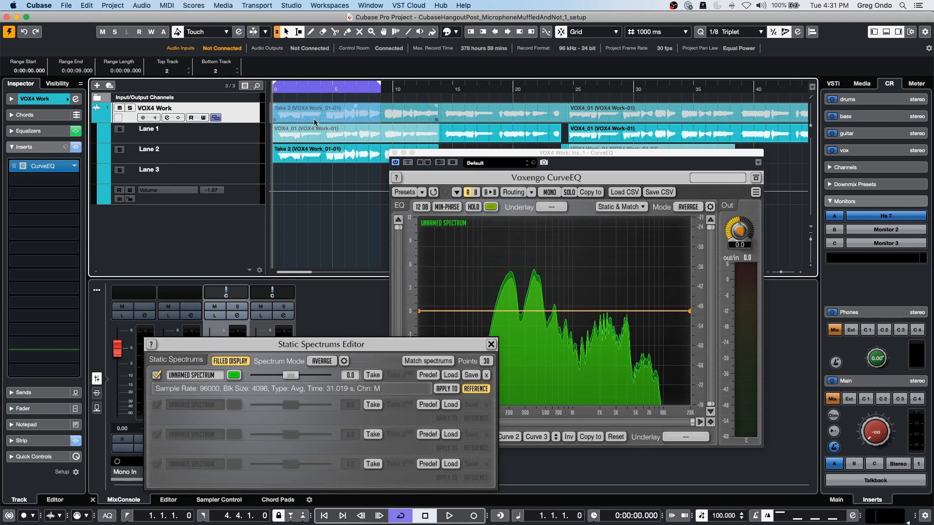
{"action": "left_click_drag", "start_coordinate": [444, 112], "coordinate": [559, 113]}
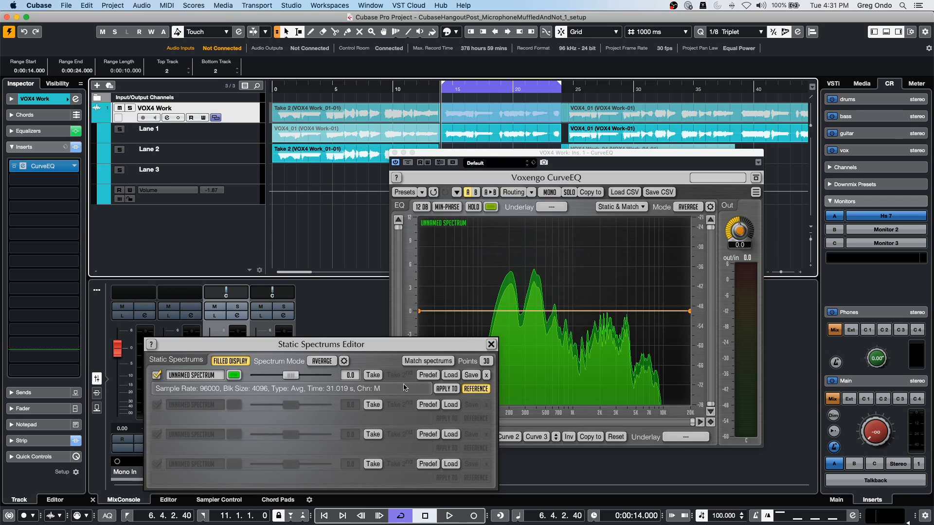
{"action": "key", "text": "space"}
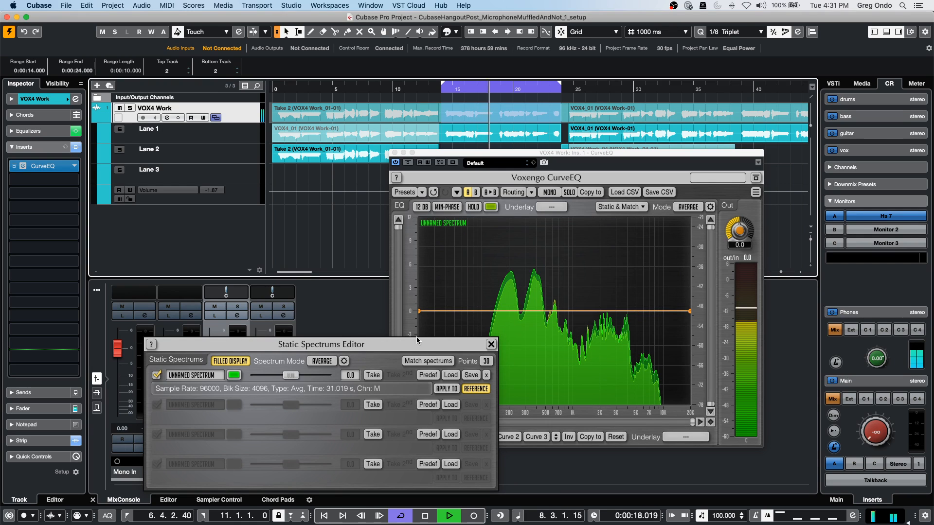
{"action": "left_click", "coordinate": [491, 344]}
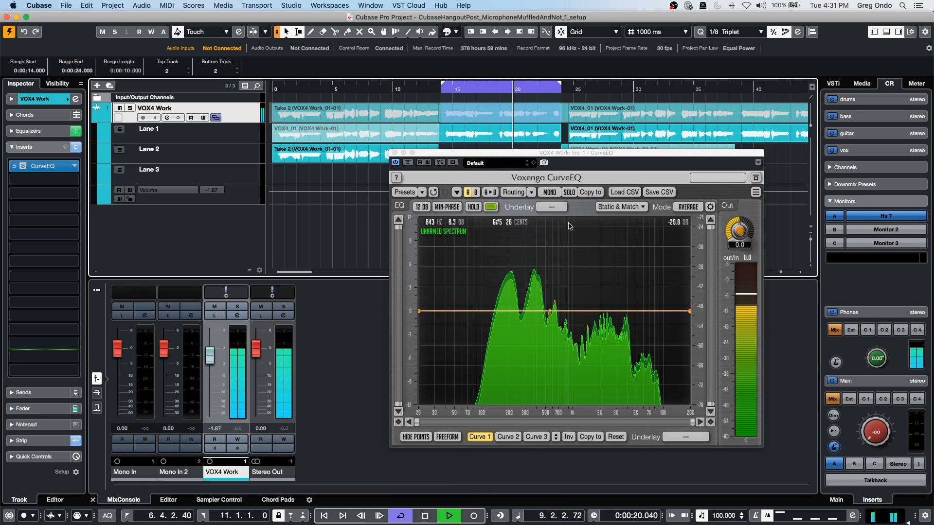
{"action": "key", "text": "space"}
Play the loop moved to 24–34 seconds, capture it as CurveEQ's second static spectrum and mark that spectrum as Apply To.
{"action": "left_click", "coordinate": [527, 85]}
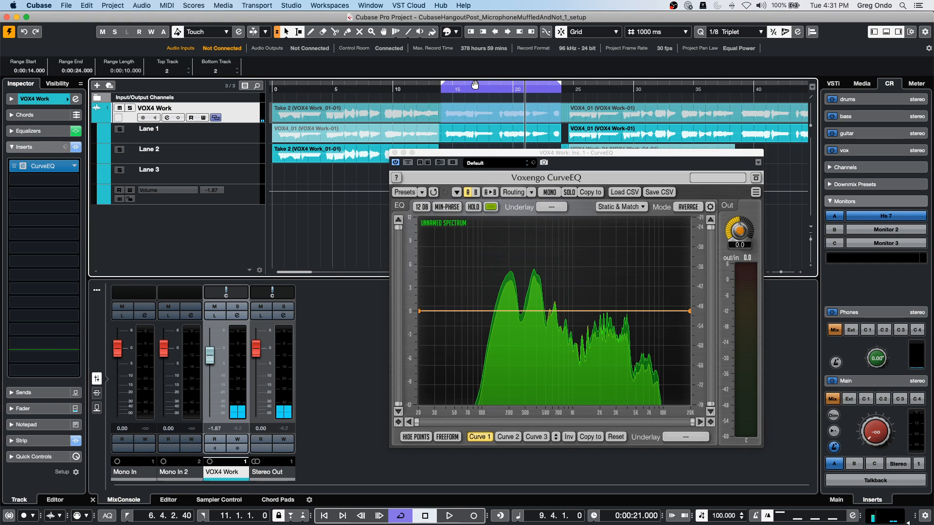
{"action": "left_click_drag", "start_coordinate": [476, 87], "coordinate": [589, 88]}
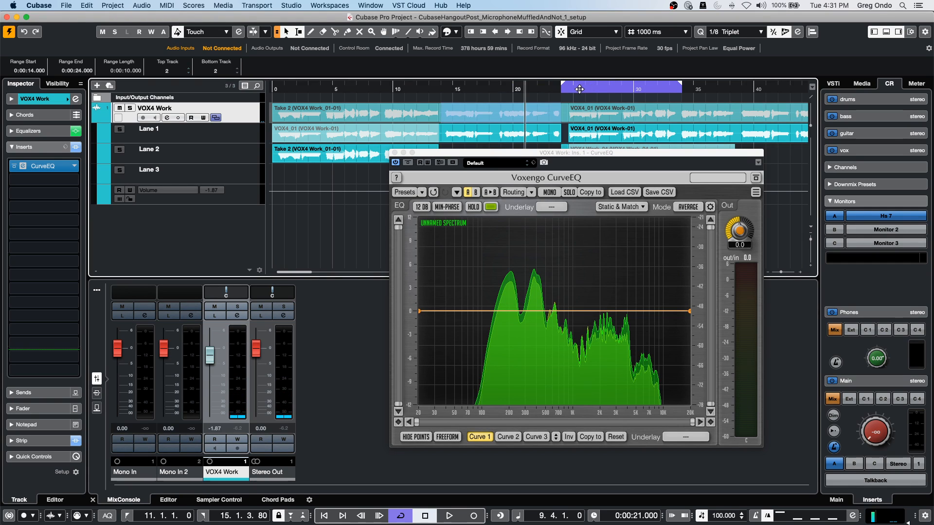
{"action": "key", "text": "space"}
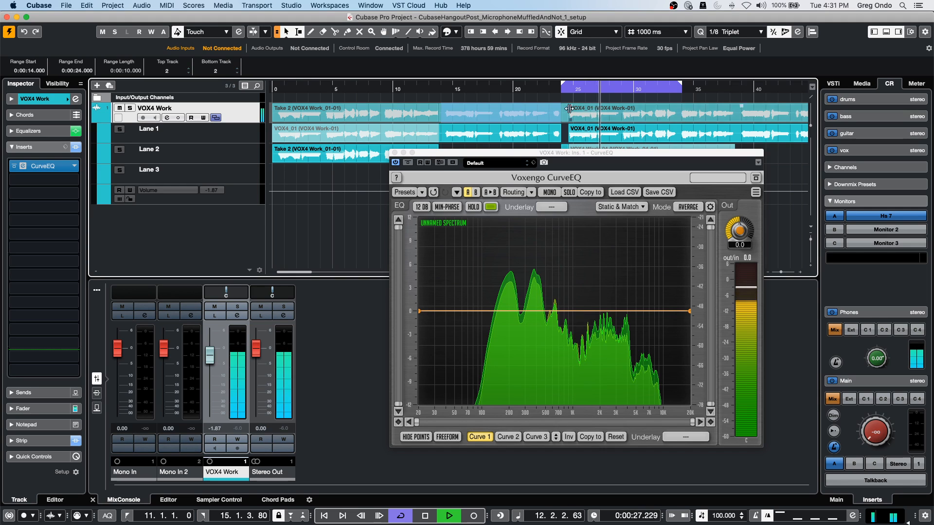
{"action": "left_click", "coordinate": [617, 208]}
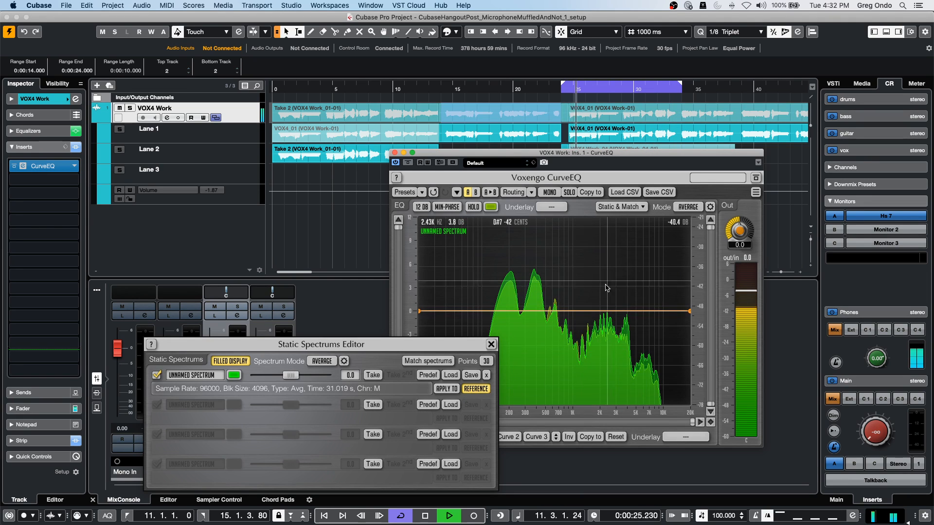
{"action": "left_click", "coordinate": [381, 407]}
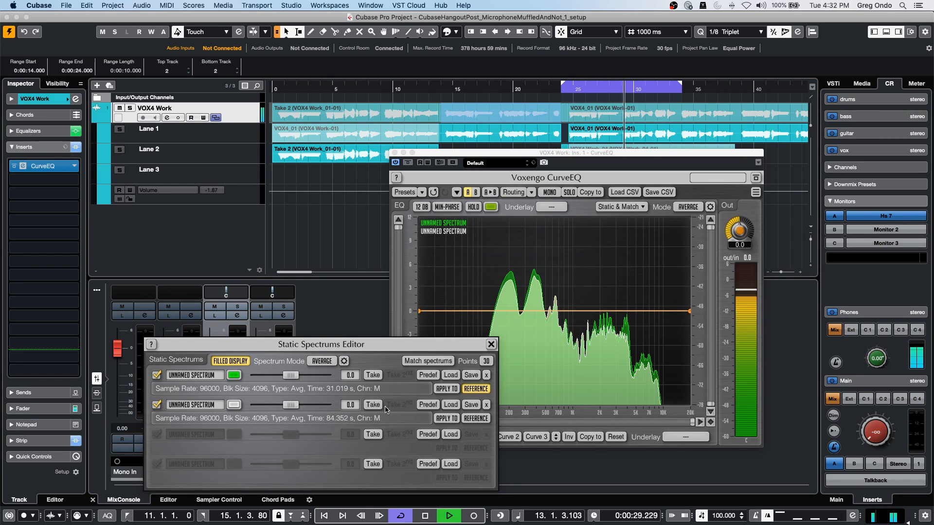
{"action": "left_click", "coordinate": [448, 419]}
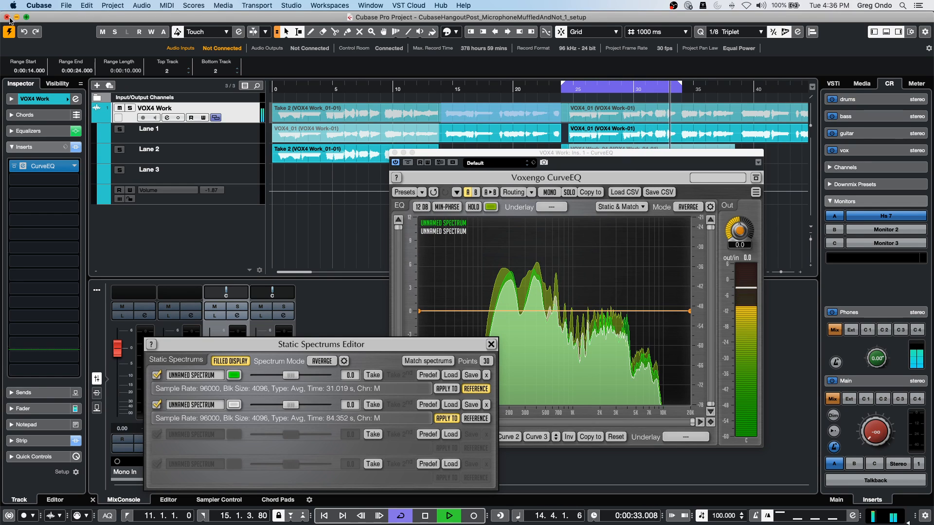
Close the muffled-microphone project without saving and activate the beatles stones t project, closing its Audio Connections window.
{"action": "key", "text": "super+w"}
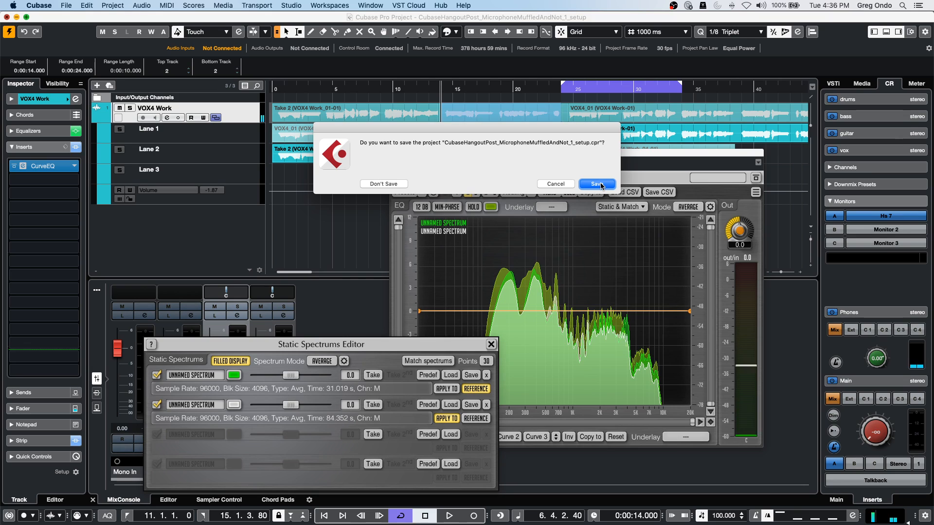
{"action": "left_click", "coordinate": [384, 185]}
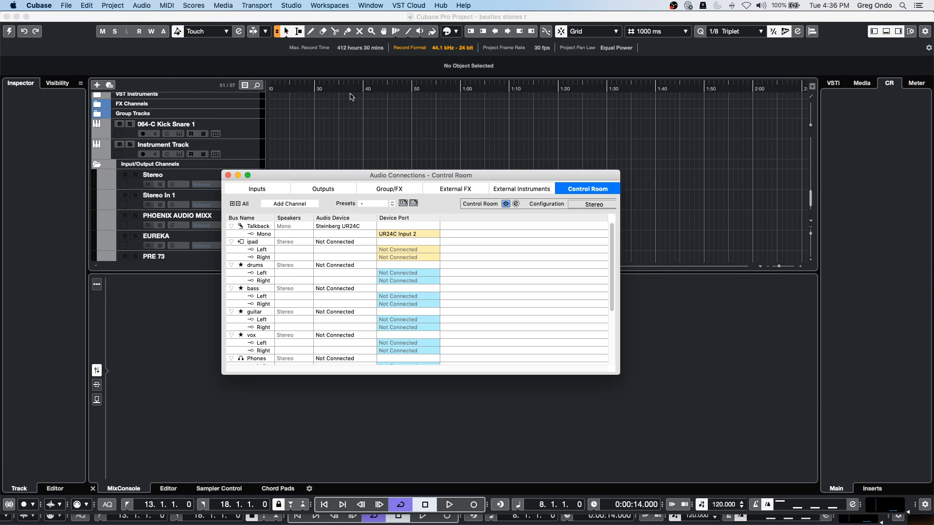
{"action": "left_click", "coordinate": [228, 175]}
{"action": "left_click", "coordinate": [8, 32]}
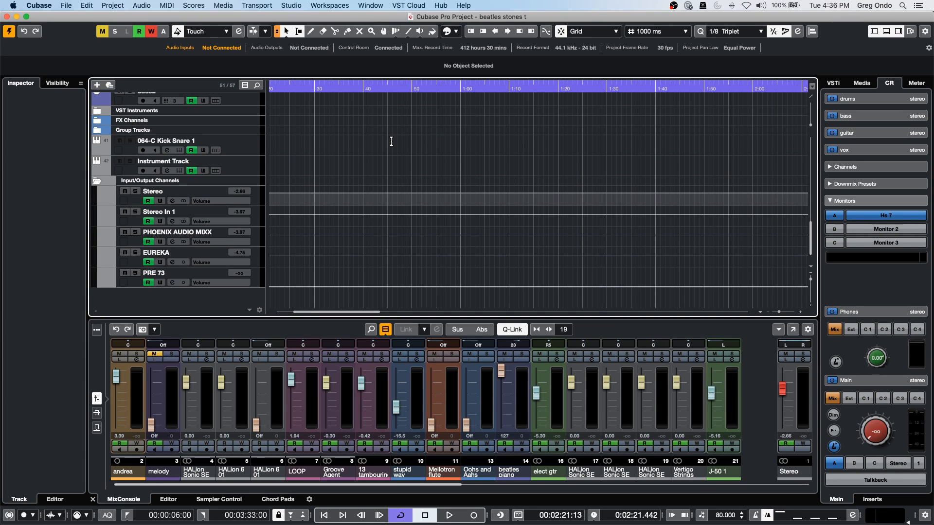
Open the andrea_07 audio event near the top of the beatles stones t project in the Sample Editor.
{"action": "left_click_drag", "start_coordinate": [417, 90], "coordinate": [379, 38]}
{"action": "scroll", "coordinate": [404, 180], "scroll_direction": "up", "scroll_amount": 20}
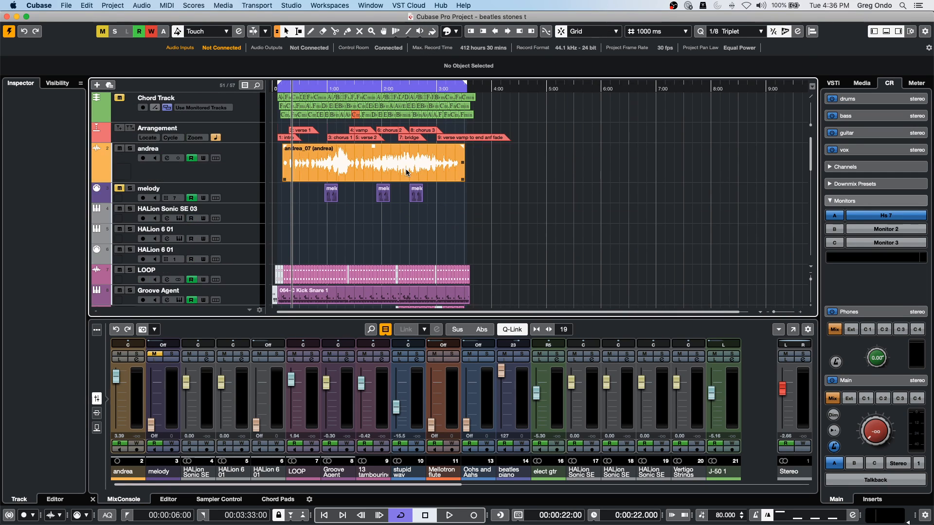
{"action": "left_click", "coordinate": [358, 167]}
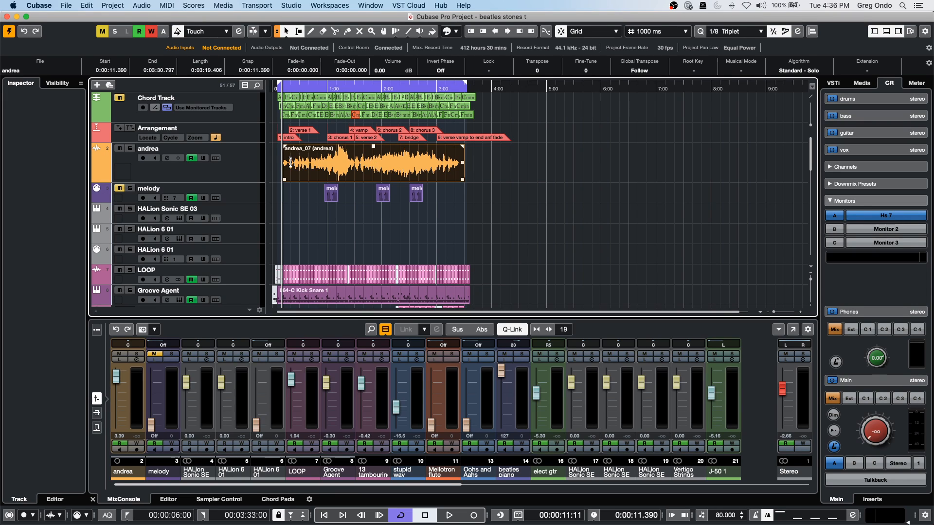
{"action": "double_click", "coordinate": [343, 173]}
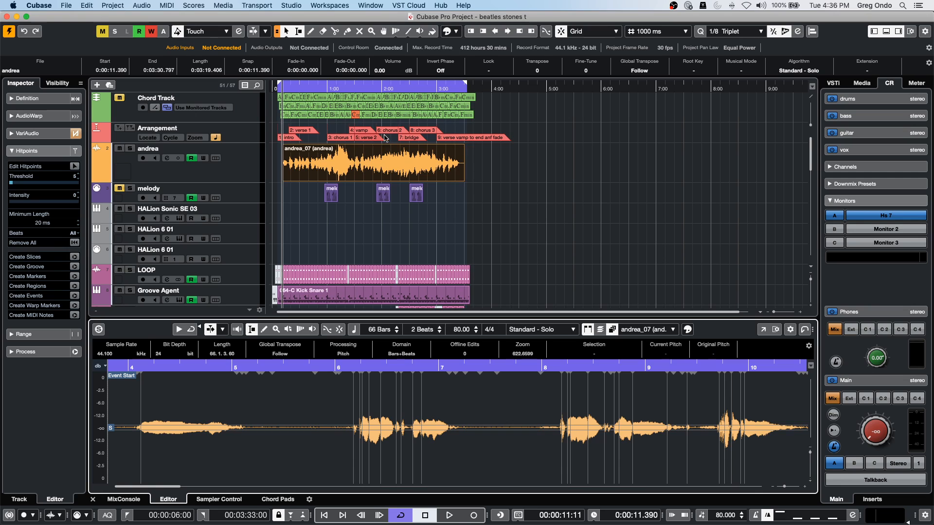
Open the 064-C Kick Snare 1 part on the Groove Agent track in the Key Editor with the Object Selection tool active.
{"action": "double_click", "coordinate": [373, 302]}
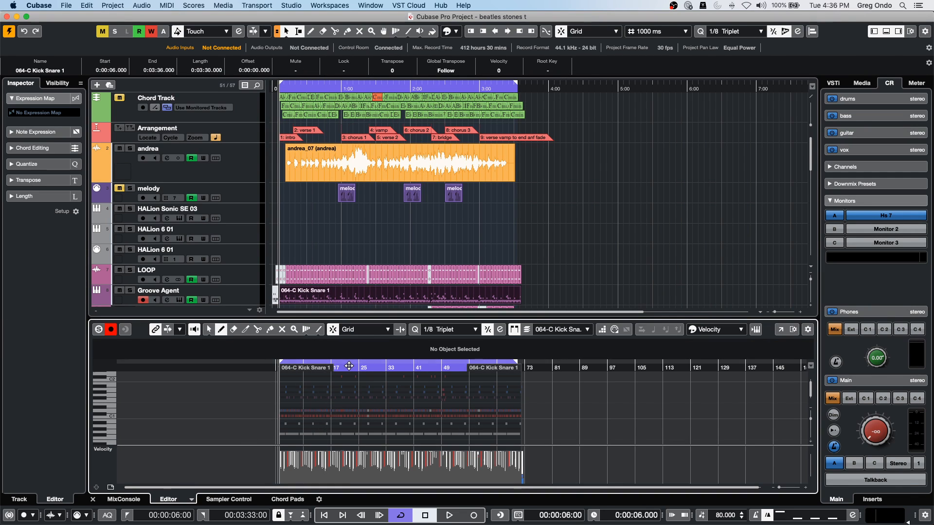
{"action": "left_click_drag", "start_coordinate": [349, 366], "coordinate": [350, 387]}
{"action": "key", "text": "1"}
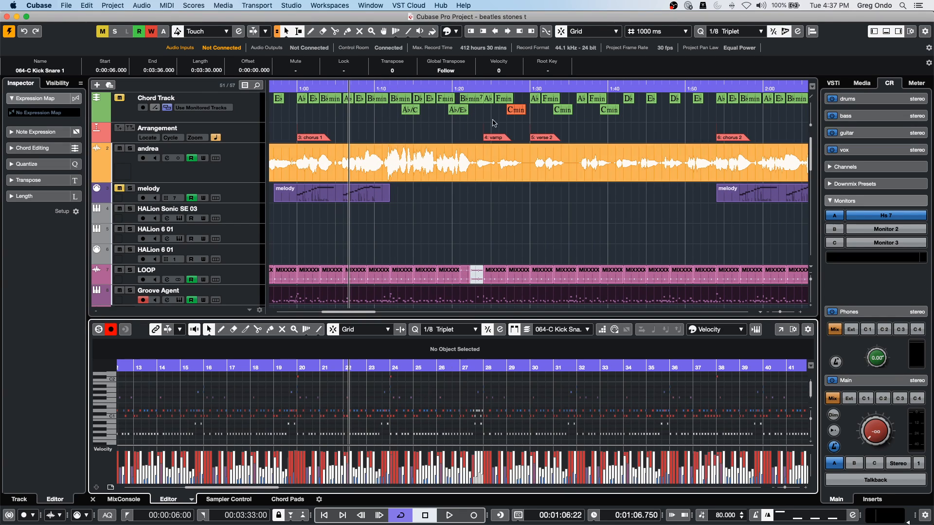
{"action": "left_click_drag", "start_coordinate": [378, 89], "coordinate": [435, 80]}
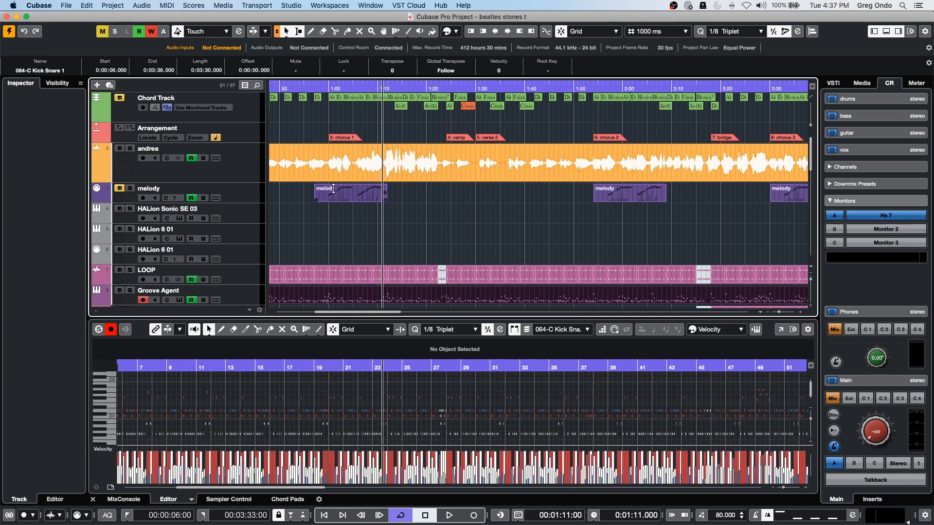
Open the recent project be someone.cpr and activate it.
{"action": "left_click", "coordinate": [68, 6]}
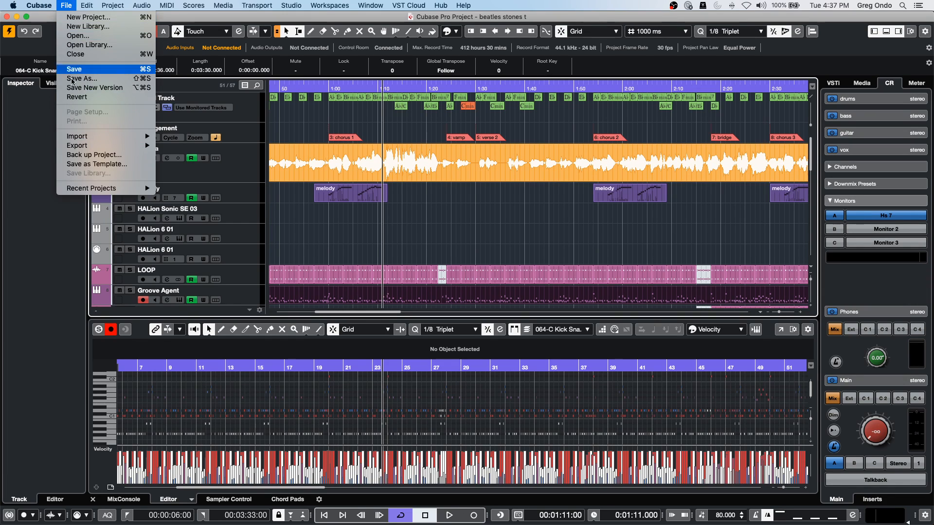
{"action": "mouse_move", "coordinate": [107, 188]}
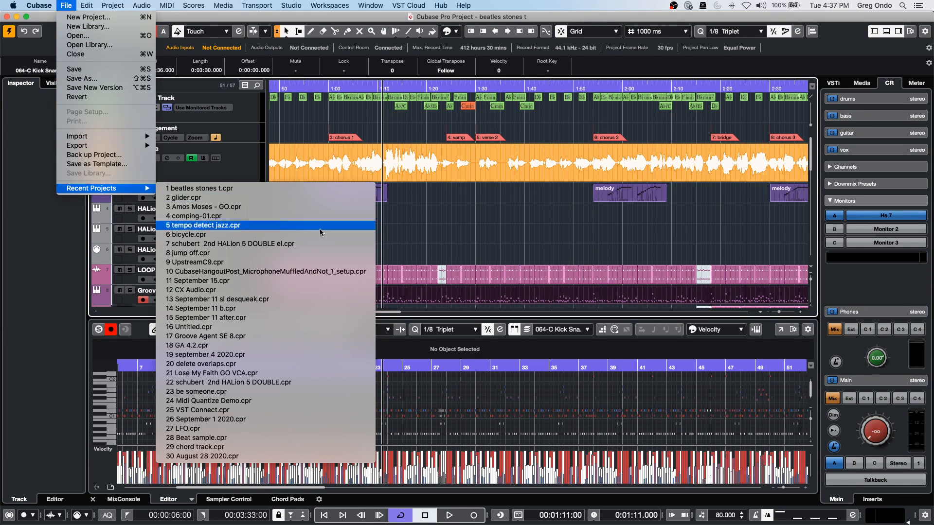
{"action": "left_click", "coordinate": [375, 391]}
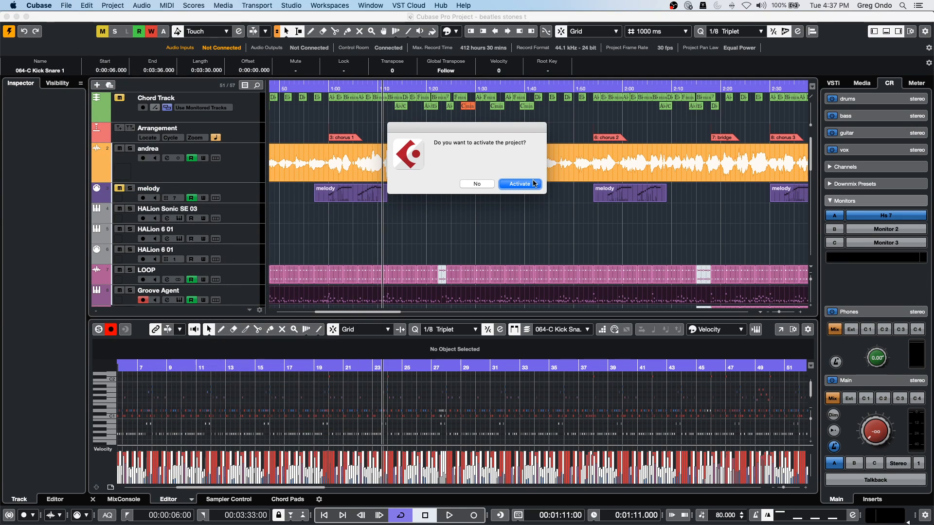
{"action": "left_click", "coordinate": [520, 184]}
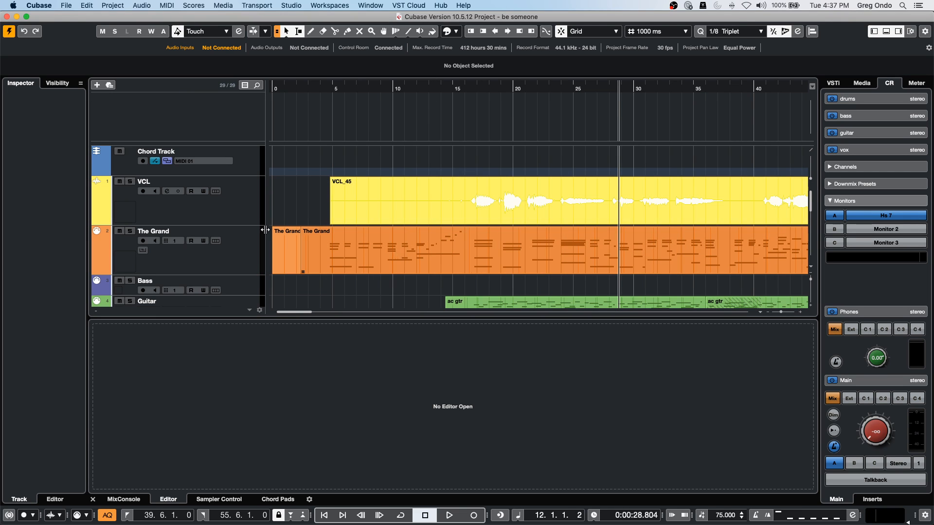
Open the longer part on The Grand track for editing and show it in the Score Editor.
{"action": "double_click", "coordinate": [457, 265]}
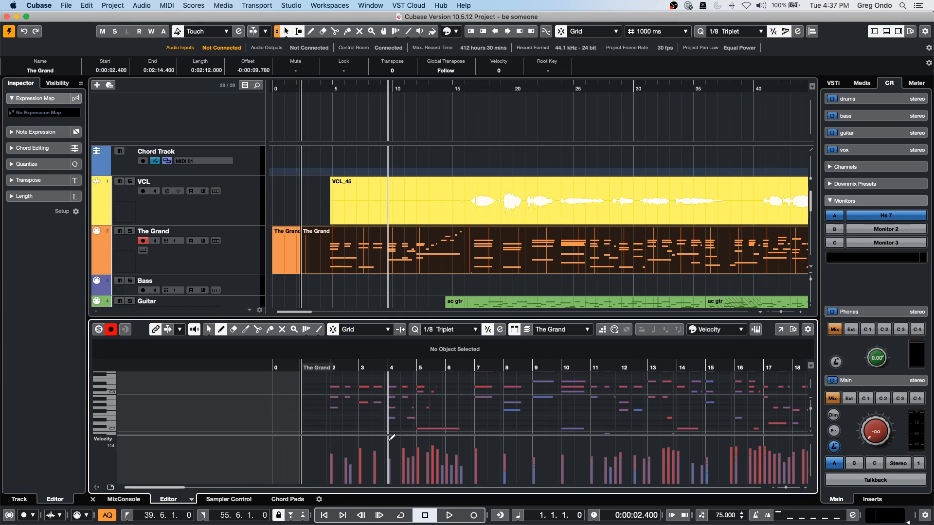
{"action": "left_click", "coordinate": [192, 500]}
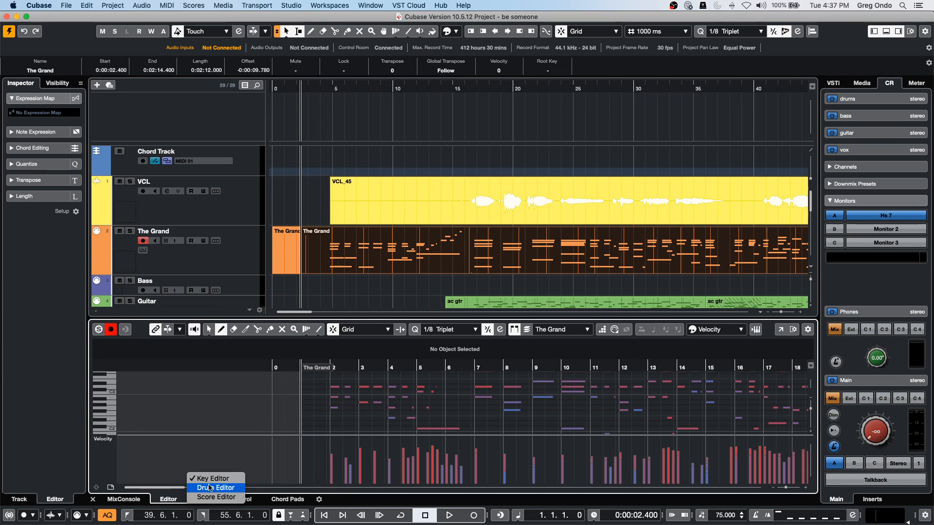
{"action": "left_click", "coordinate": [210, 497]}
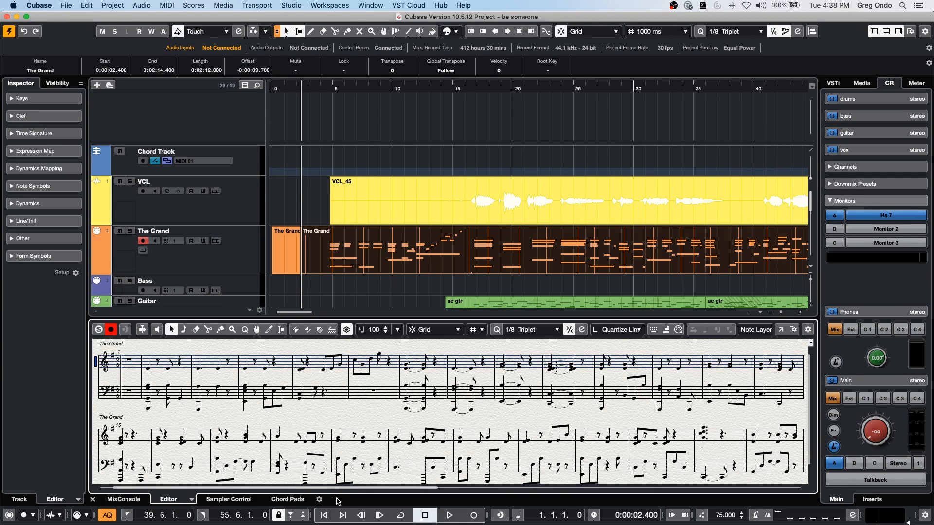
Show the Chord Pads and create chord symbols from The Grand part, including bass notes and tensions.
{"action": "left_click", "coordinate": [288, 500]}
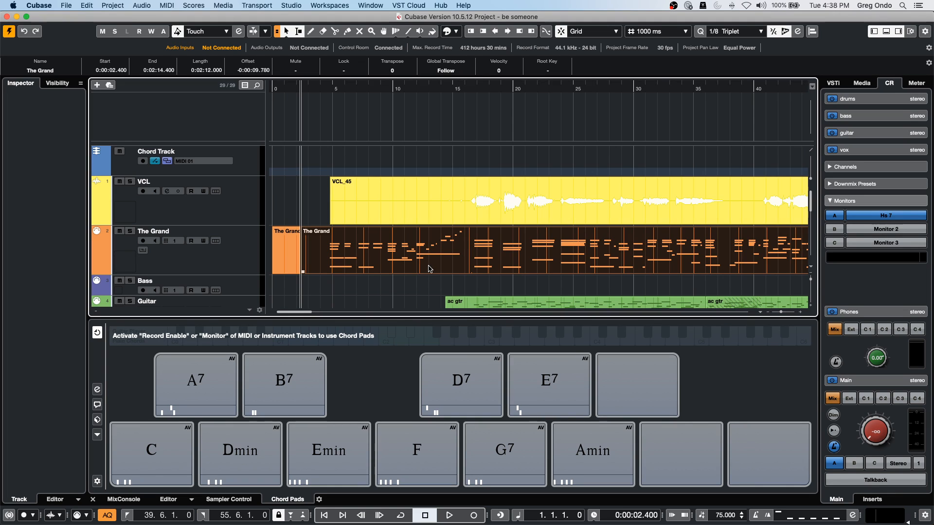
{"action": "left_click", "coordinate": [107, 7]}
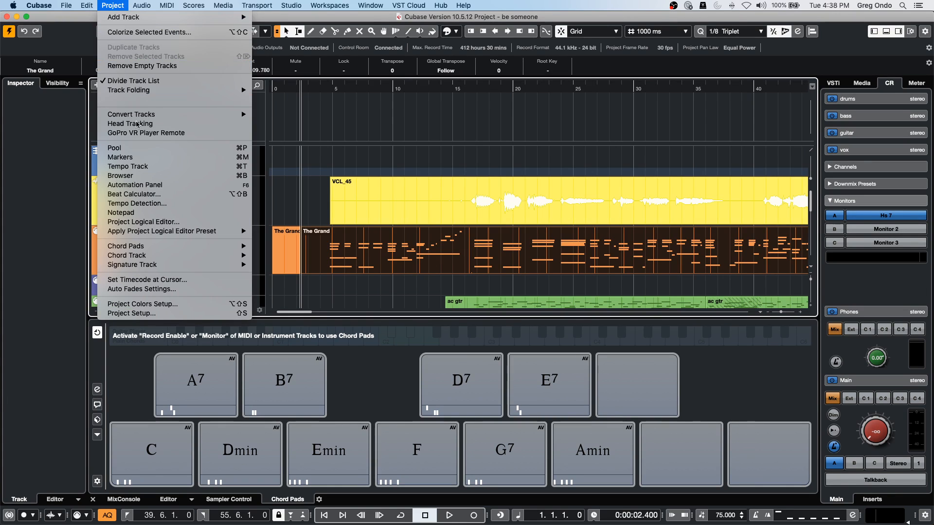
{"action": "mouse_move", "coordinate": [170, 259]}
{"action": "left_click", "coordinate": [297, 255]}
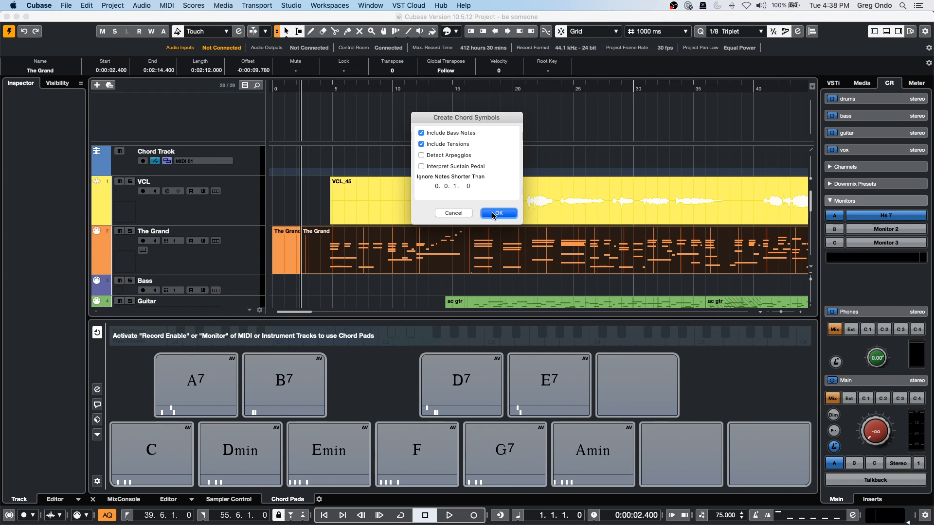
{"action": "left_click", "coordinate": [496, 213]}
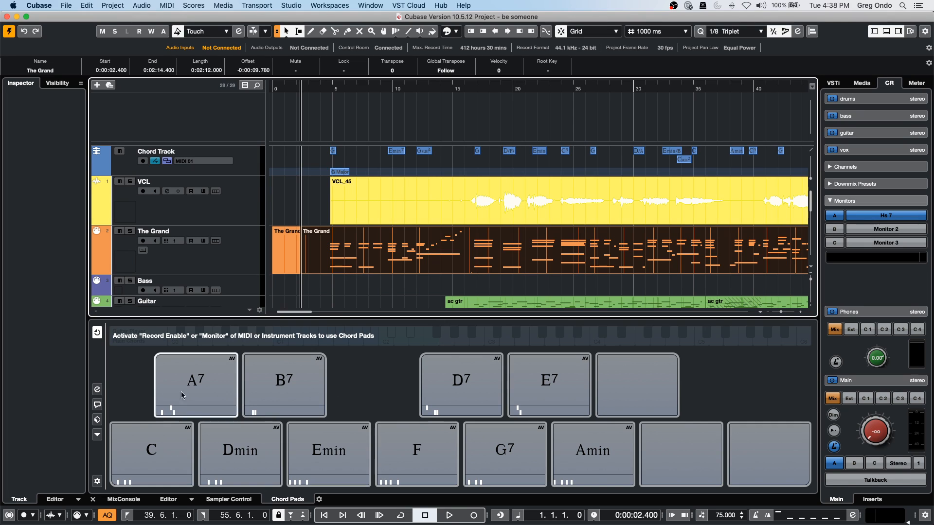
Assign the chord pads from the Chord Track, accepting the replacement of all pad assignments.
{"action": "left_click", "coordinate": [98, 436]}
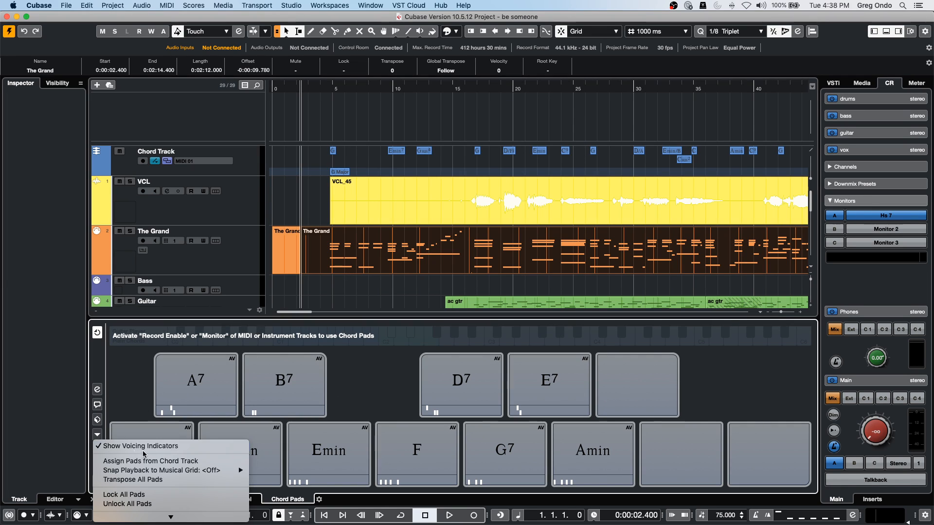
{"action": "left_click", "coordinate": [195, 465]}
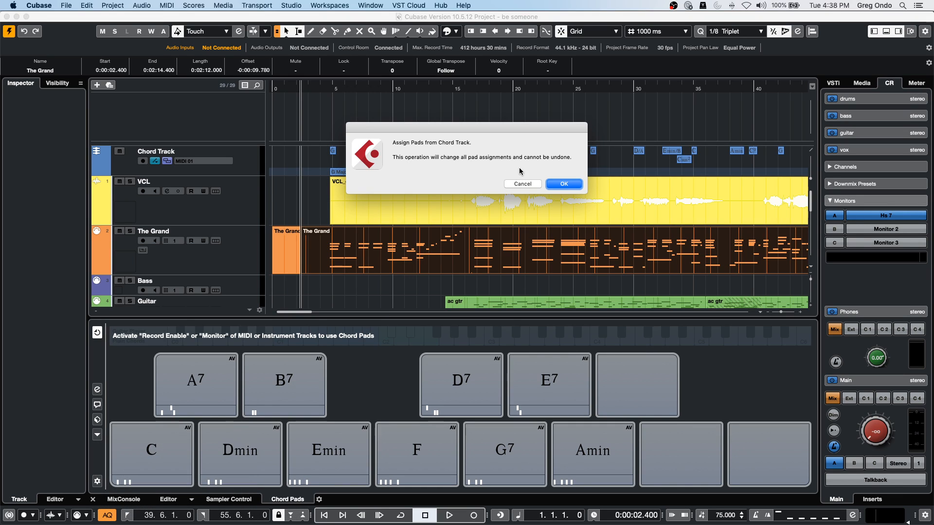
{"action": "left_click", "coordinate": [573, 187]}
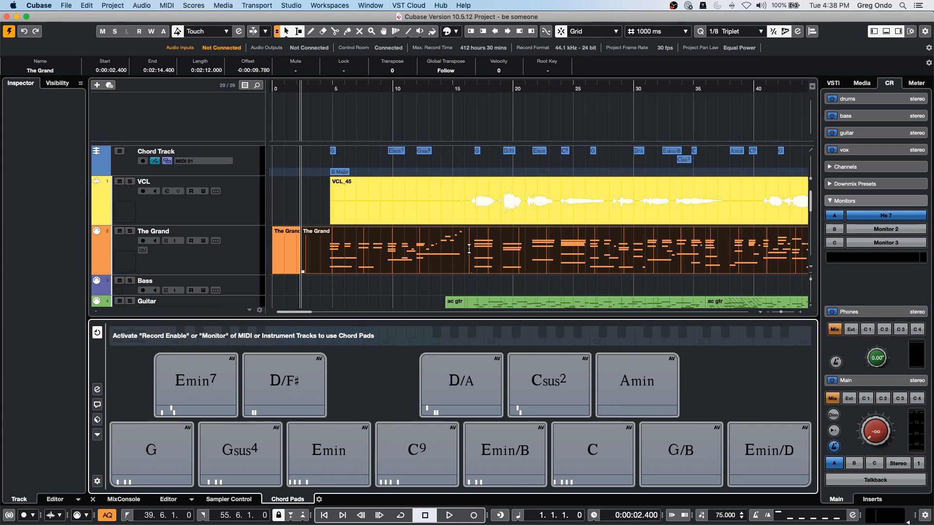
{"action": "left_click", "coordinate": [113, 5]}
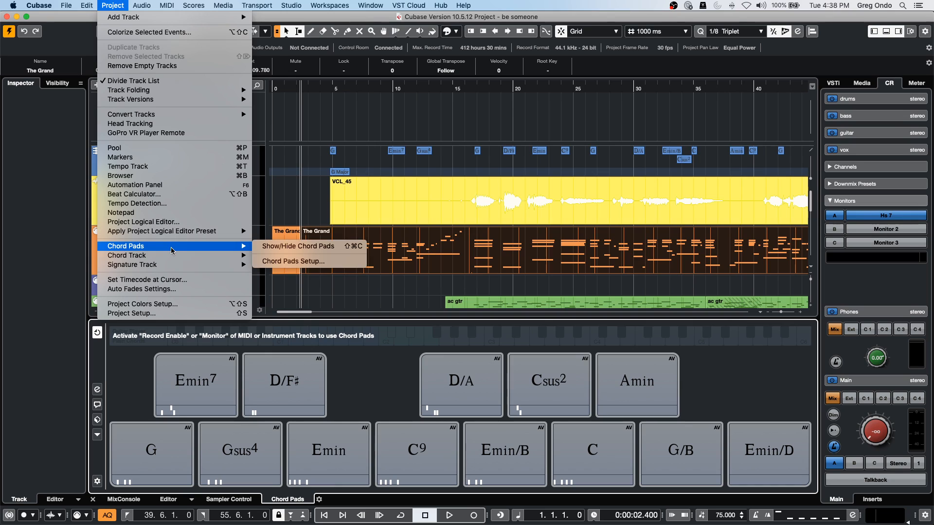
{"action": "mouse_move", "coordinate": [171, 258]}
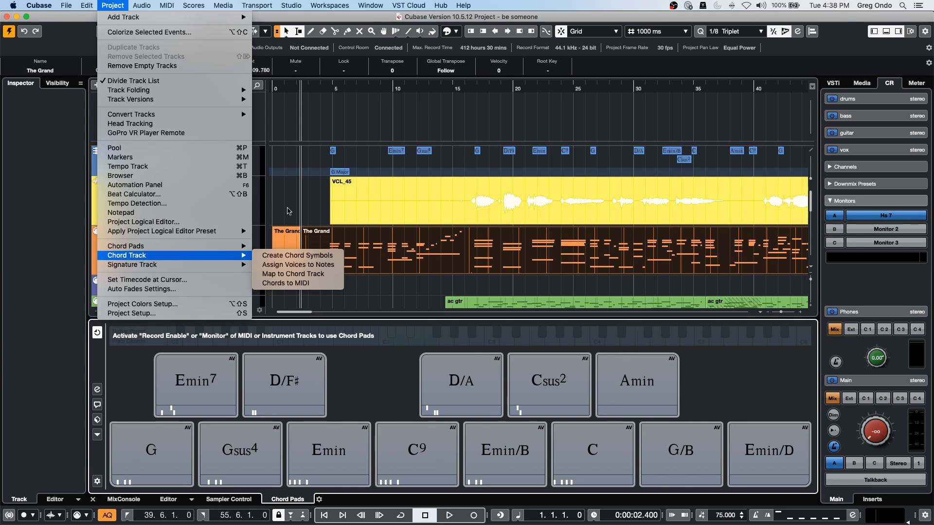
{"action": "left_click", "coordinate": [71, 440]}
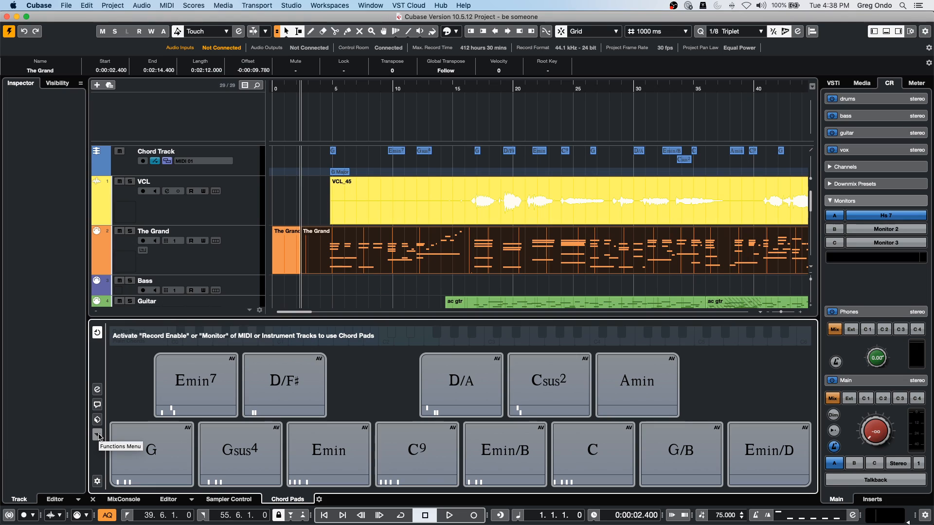
{"action": "left_click", "coordinate": [99, 436]}
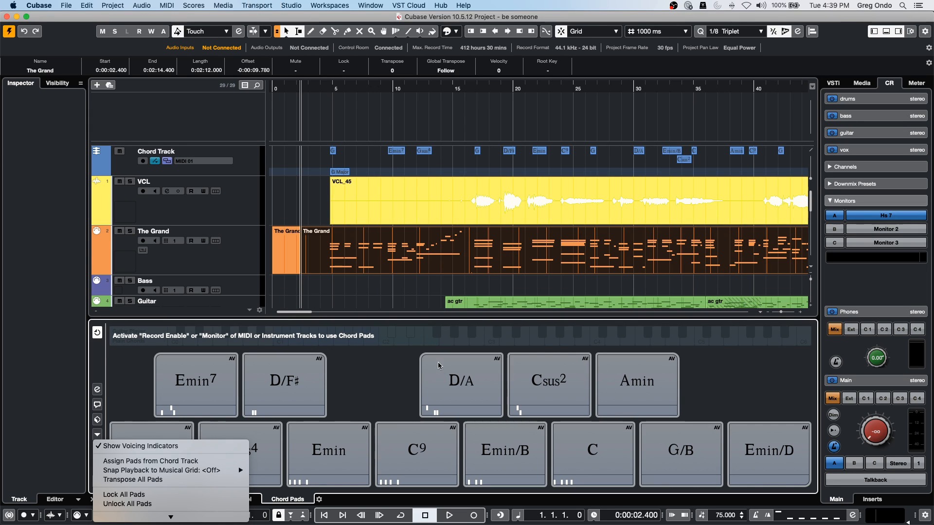
{"action": "left_click", "coordinate": [371, 295]}
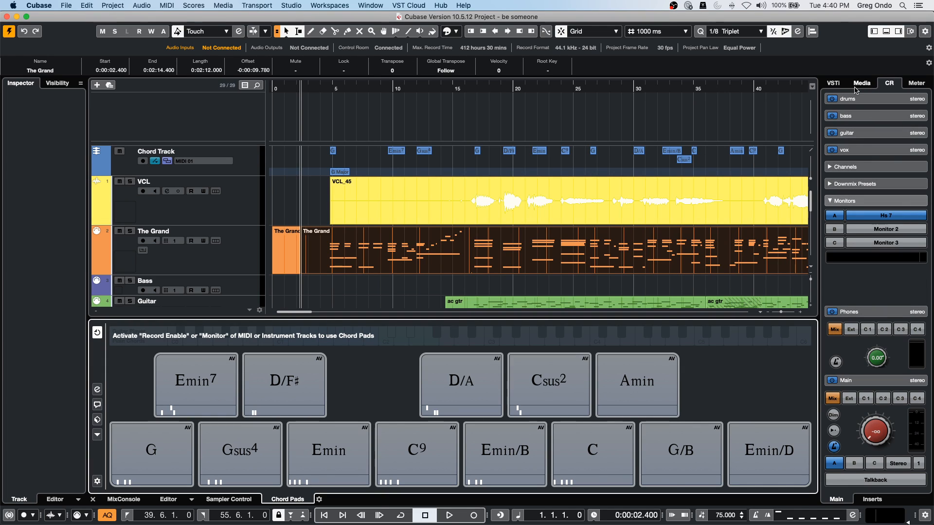
Show the VST instruments rack and add one HALion Sonic SE instrument track with Stereo Out below the VCL track.
{"action": "left_click", "coordinate": [837, 86]}
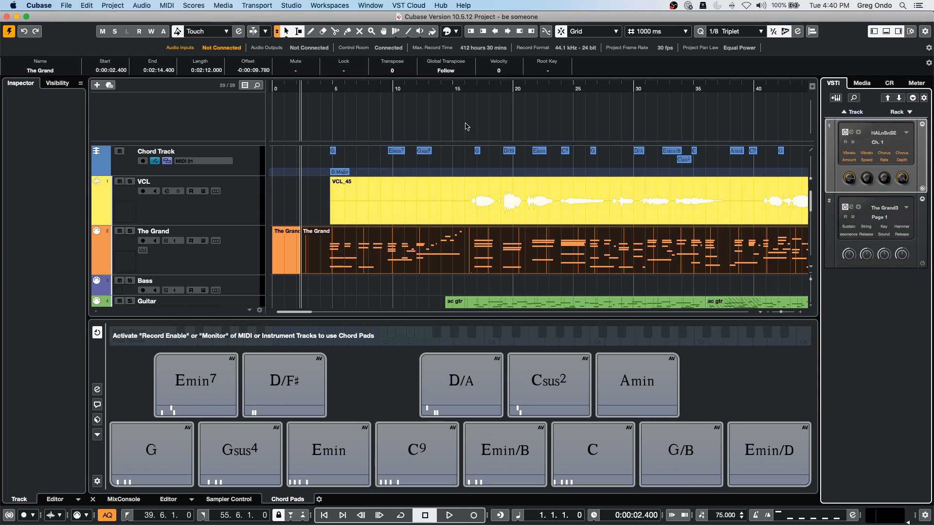
{"action": "right_click", "coordinate": [240, 198]}
{"action": "mouse_move", "coordinate": [385, 199]}
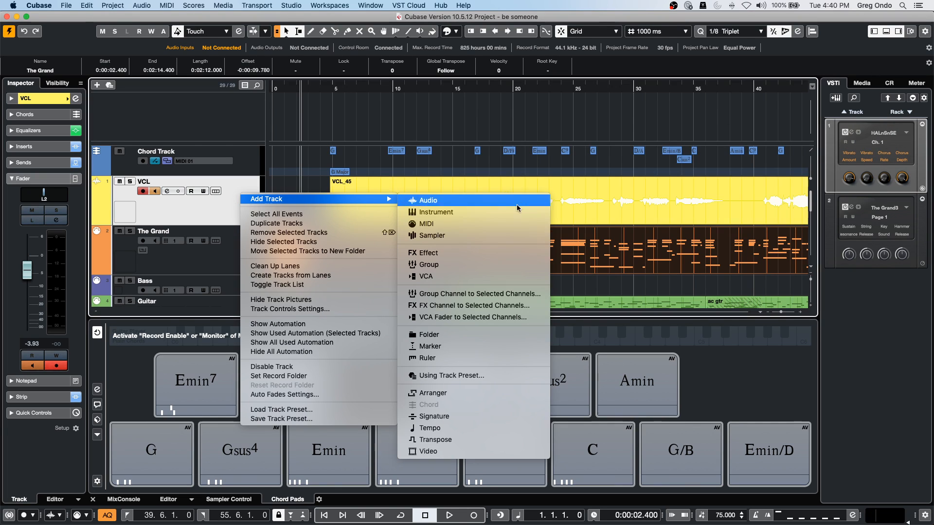
{"action": "left_click", "coordinate": [512, 218]}
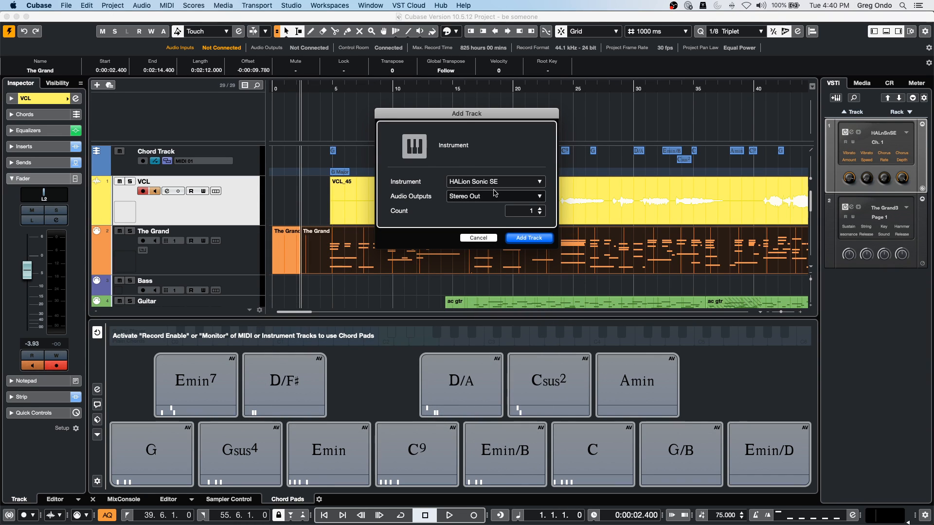
{"action": "left_click", "coordinate": [525, 240]}
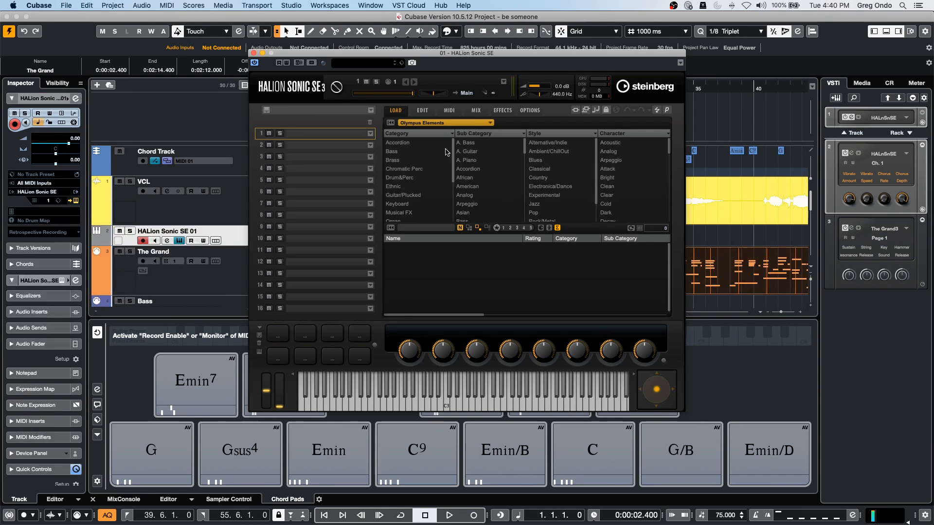
Load Clarinet Combi from the HALion Symphonic Orchestra library into HALion Sonic SE and show its expression editing page.
{"action": "left_click", "coordinate": [452, 124]}
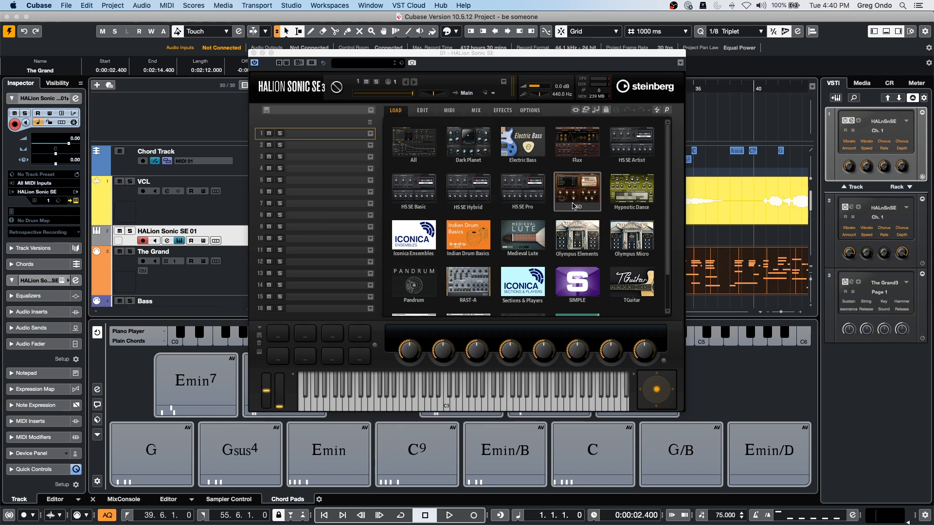
{"action": "left_click", "coordinate": [587, 193]}
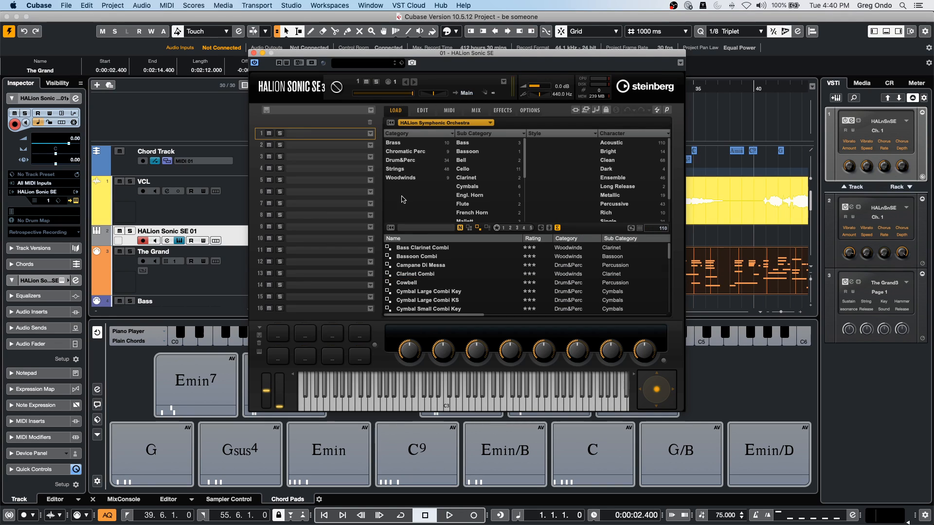
{"action": "left_click", "coordinate": [423, 275]}
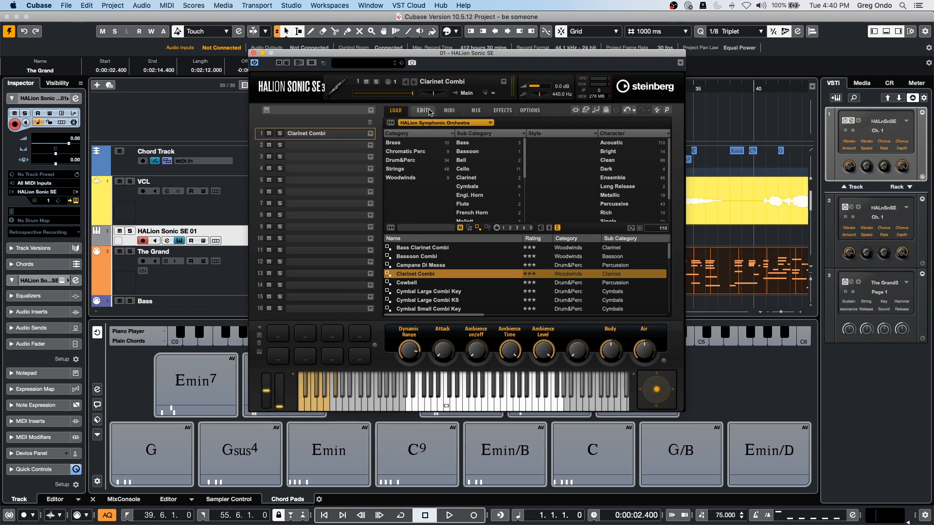
{"action": "left_click", "coordinate": [422, 111]}
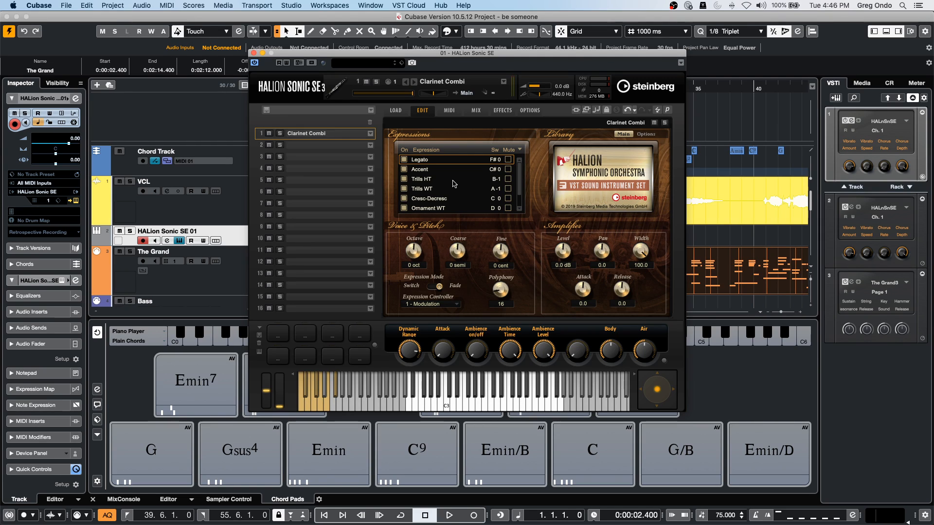
Examine the Loops & Samples sets in the media browser, then the VST Instruments and the content sets for Groove Agent SE.
{"action": "left_click", "coordinate": [858, 83]}
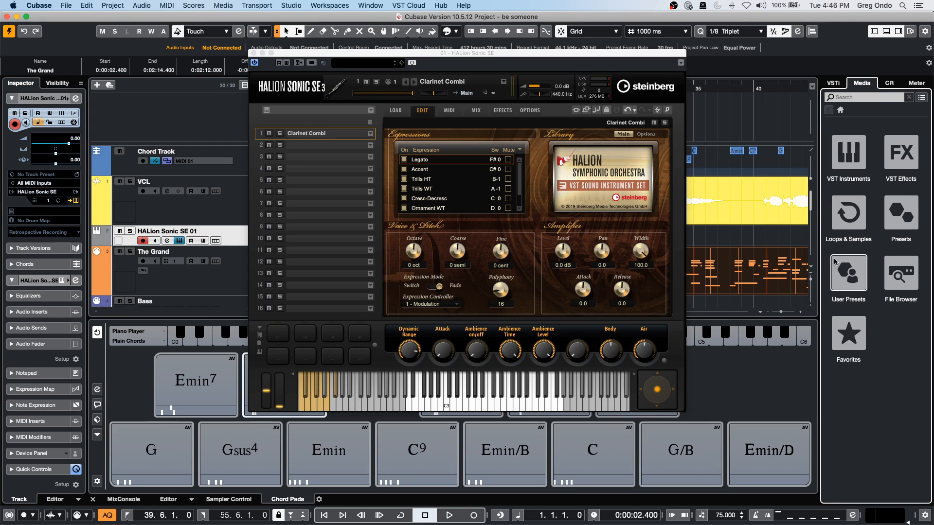
{"action": "left_click", "coordinate": [858, 207]}
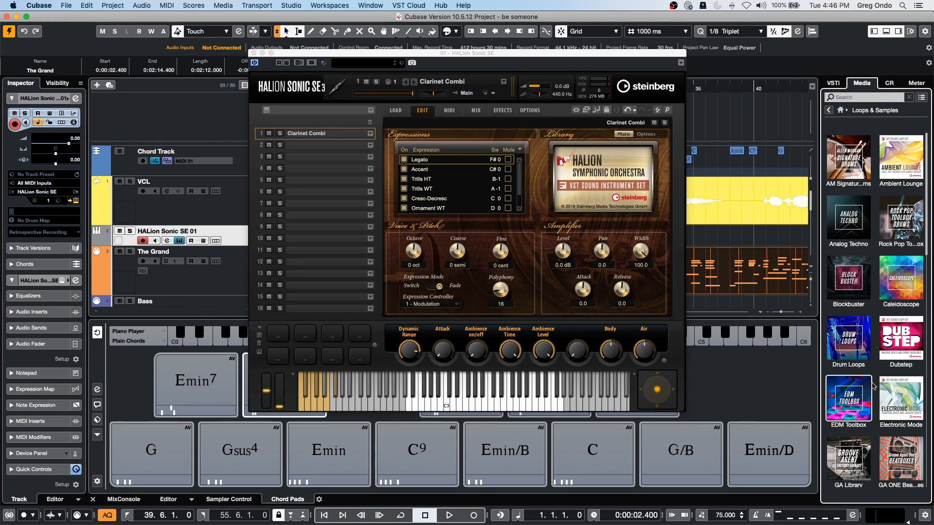
{"action": "scroll", "coordinate": [873, 384], "scroll_direction": "down", "scroll_amount": 10}
{"action": "scroll", "coordinate": [879, 379], "scroll_direction": "up", "scroll_amount": 10}
{"action": "left_click", "coordinate": [829, 110]}
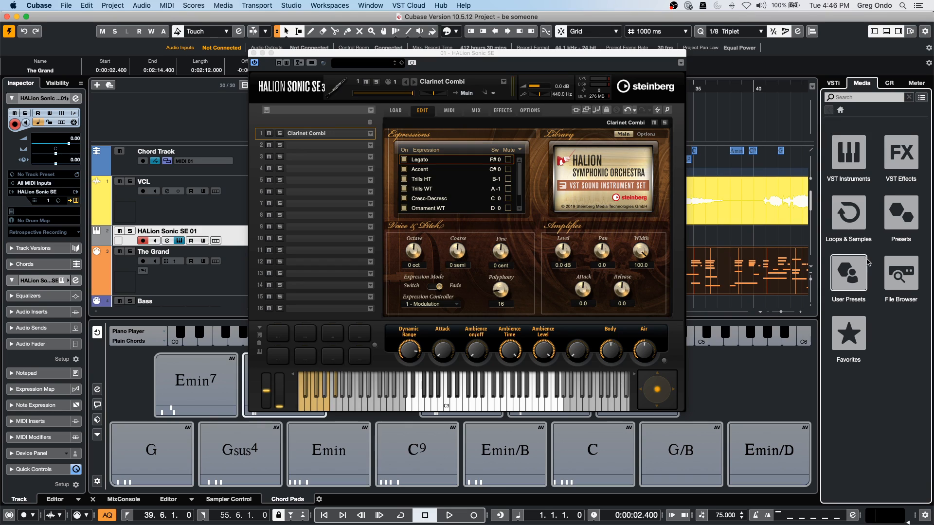
{"action": "left_click", "coordinate": [859, 160]}
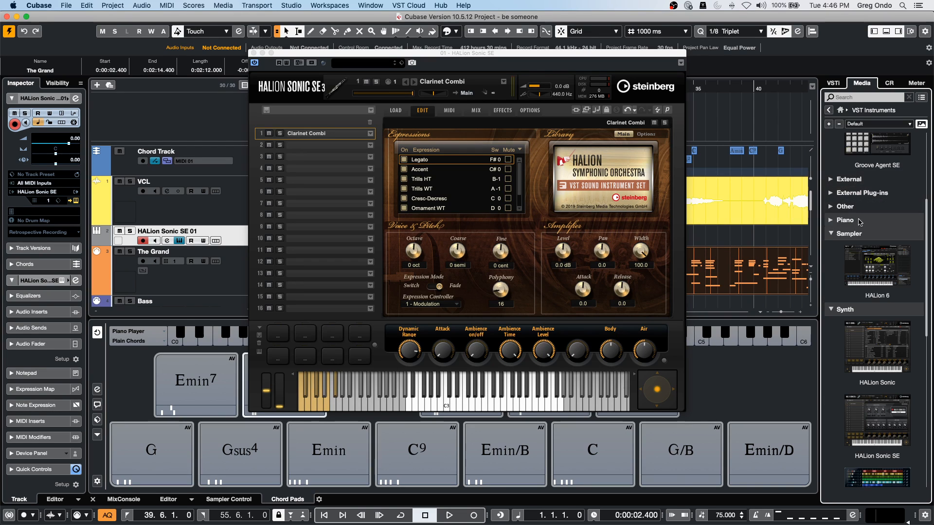
{"action": "scroll", "coordinate": [882, 315], "scroll_direction": "up", "scroll_amount": 4}
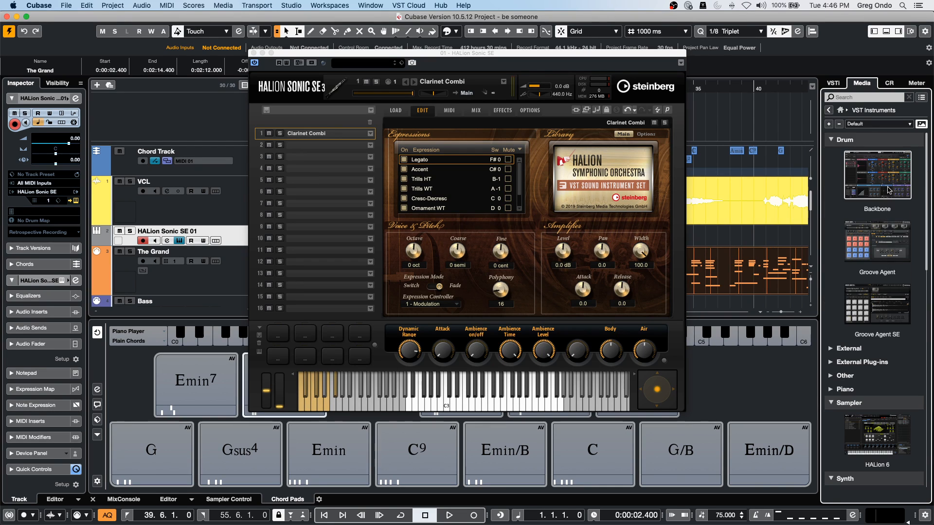
{"action": "left_click", "coordinate": [895, 306]}
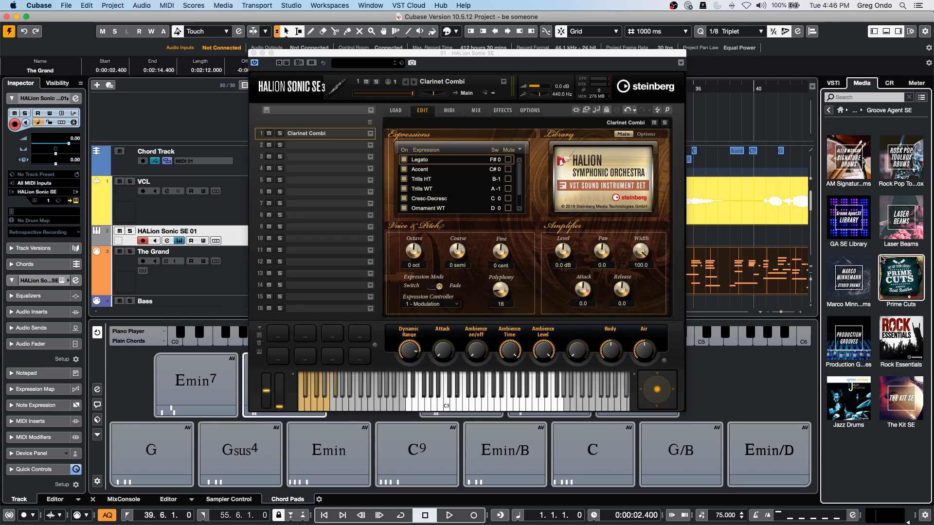
{"action": "left_click", "coordinate": [840, 110]}
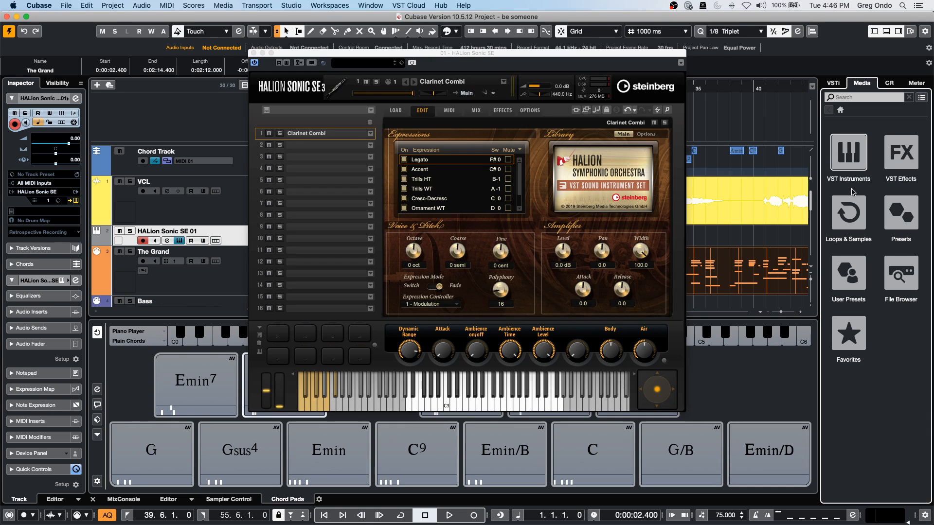
{"action": "left_click", "coordinate": [846, 157]}
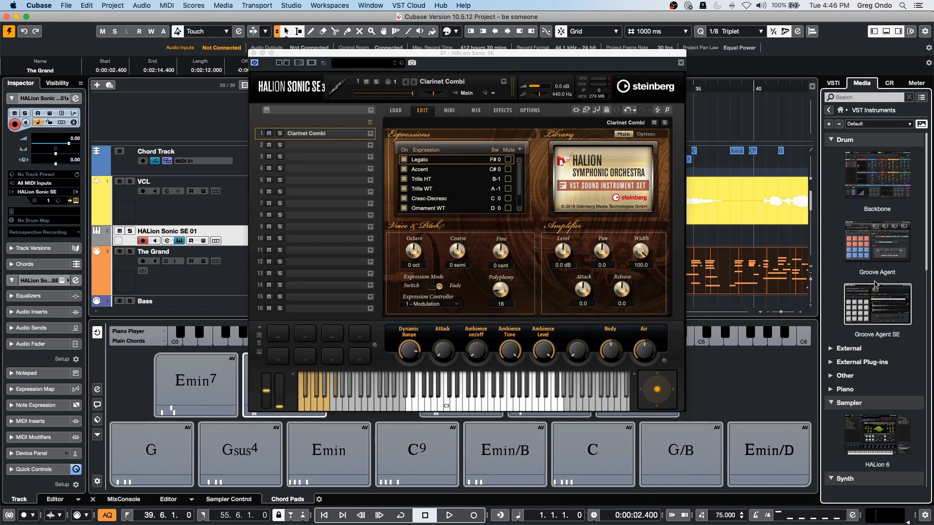
Examine the remaining VST Instruments in the media browser, followed by the Loops & Samples content sets.
{"action": "left_click", "coordinate": [876, 304]}
{"action": "left_click", "coordinate": [857, 111]}
{"action": "scroll", "coordinate": [868, 288], "scroll_direction": "down", "scroll_amount": 4}
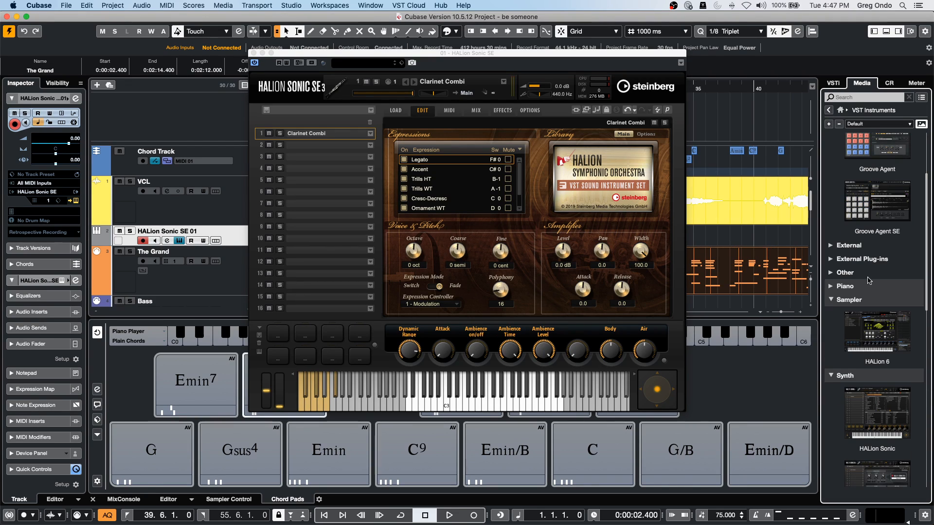
{"action": "left_click", "coordinate": [828, 110]}
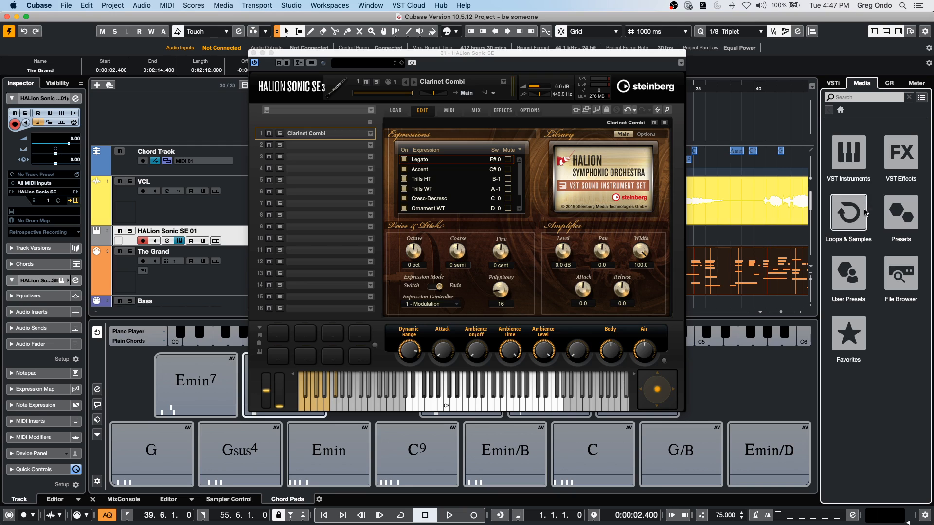
{"action": "left_click", "coordinate": [865, 212]}
{"action": "scroll", "coordinate": [873, 292], "scroll_direction": "down", "scroll_amount": 6}
{"action": "scroll", "coordinate": [876, 295], "scroll_direction": "up", "scroll_amount": 10}
{"action": "scroll", "coordinate": [881, 304], "scroll_direction": "down", "scroll_amount": 5}
{"action": "scroll", "coordinate": [882, 304], "scroll_direction": "down", "scroll_amount": 1}
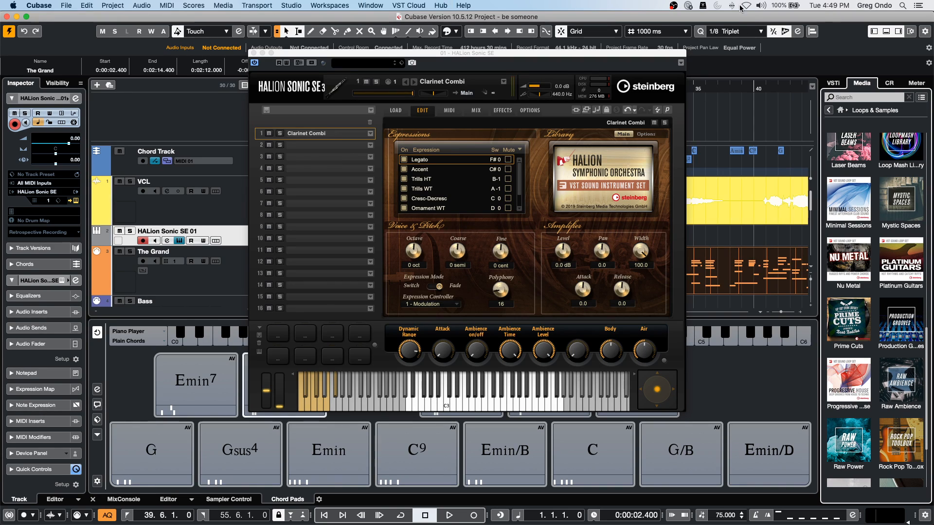
Close the HALion Sonic SE window and open the recent project Amos Moses - GO.cpr.
{"action": "left_click", "coordinate": [833, 85]}
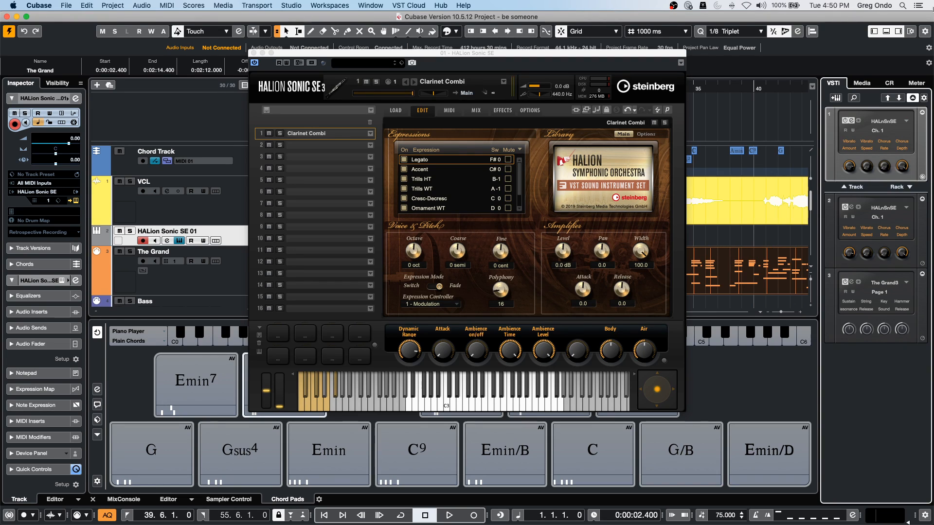
{"action": "left_click", "coordinate": [254, 54]}
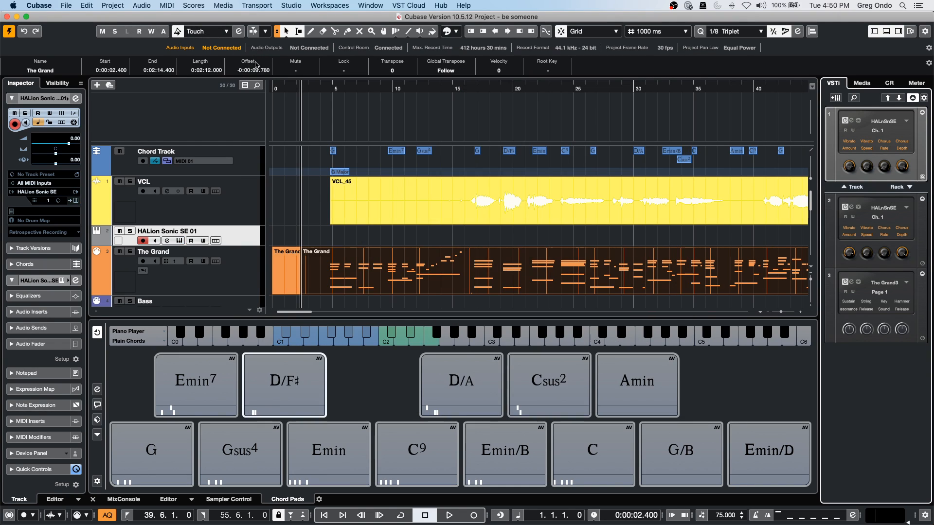
{"action": "left_click", "coordinate": [64, 5]}
{"action": "mouse_move", "coordinate": [121, 188]}
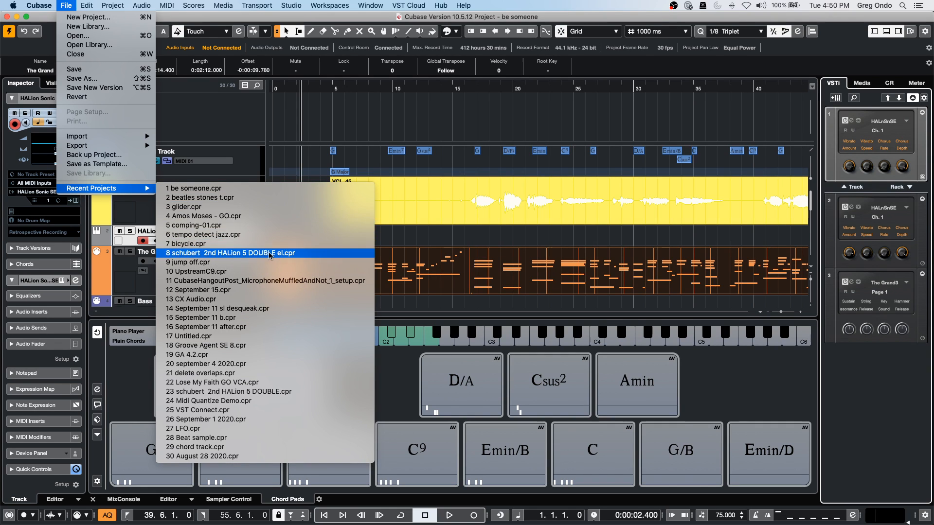
{"action": "left_click", "coordinate": [272, 216]}
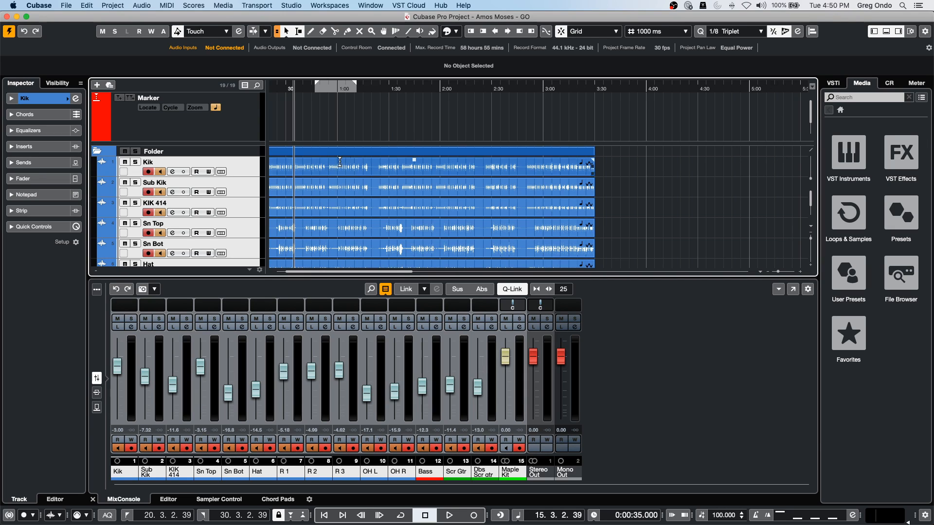
Play the project from about 14 seconds and raise the Control Room main level to -5.09 dB.
{"action": "left_click", "coordinate": [279, 88]}
{"action": "left_click_drag", "start_coordinate": [278, 88], "coordinate": [293, 107]}
{"action": "key", "text": "KP_0"}
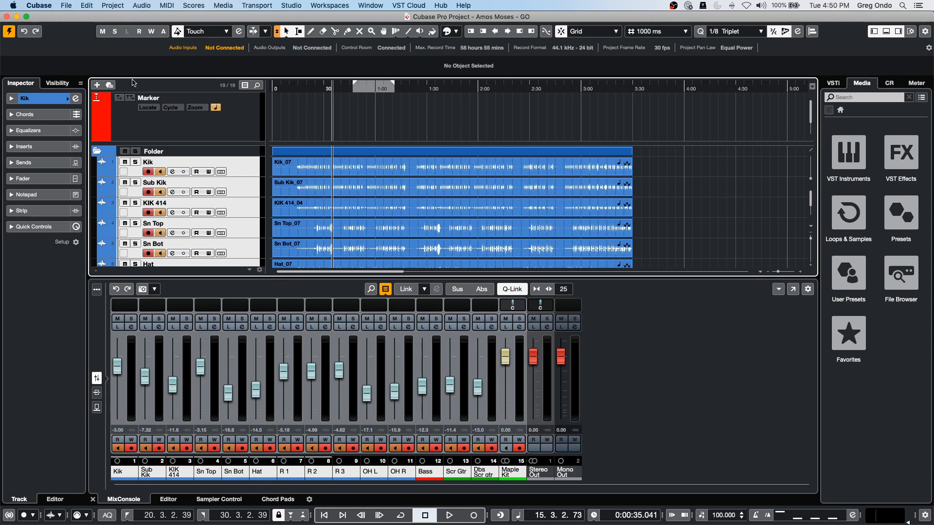
{"action": "left_click", "coordinate": [296, 89]}
{"action": "key", "text": "space"}
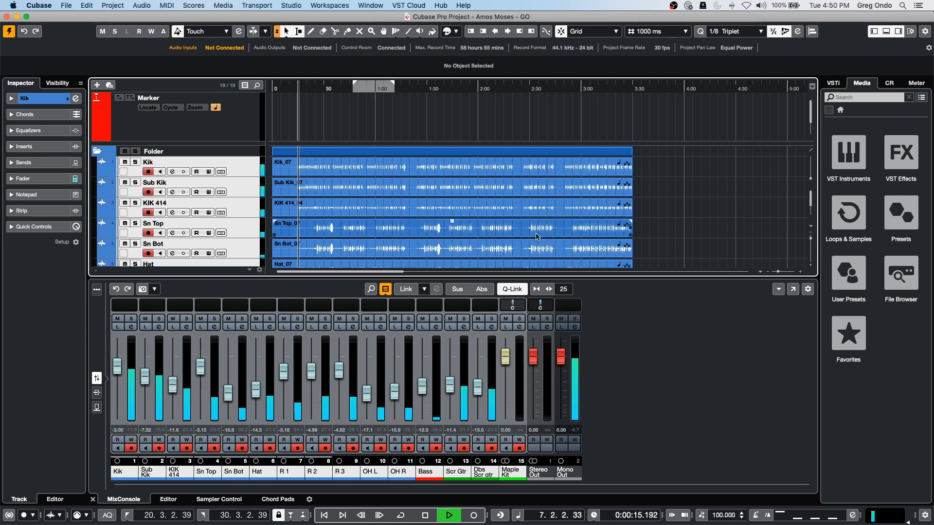
{"action": "left_click", "coordinate": [888, 85]}
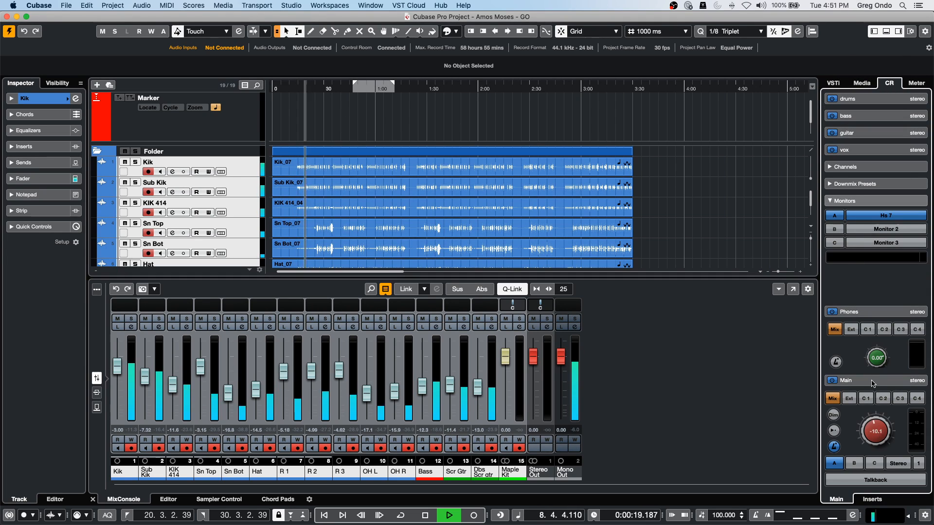
{"action": "left_click_drag", "start_coordinate": [876, 430], "coordinate": [878, 413]}
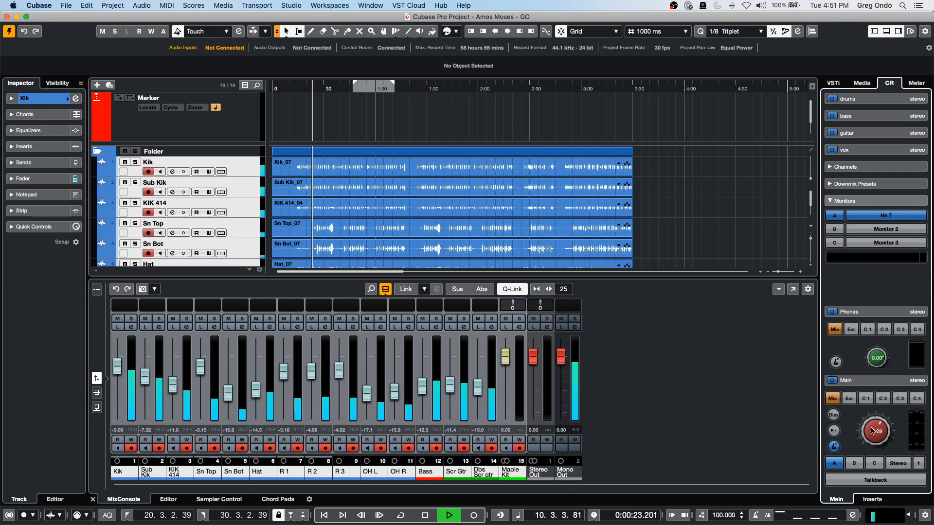
Stop playback and examine the Control Room audio connections, including the device ports of the Hs 7 monitor.
{"action": "key", "text": "space"}
{"action": "key", "text": "F4"}
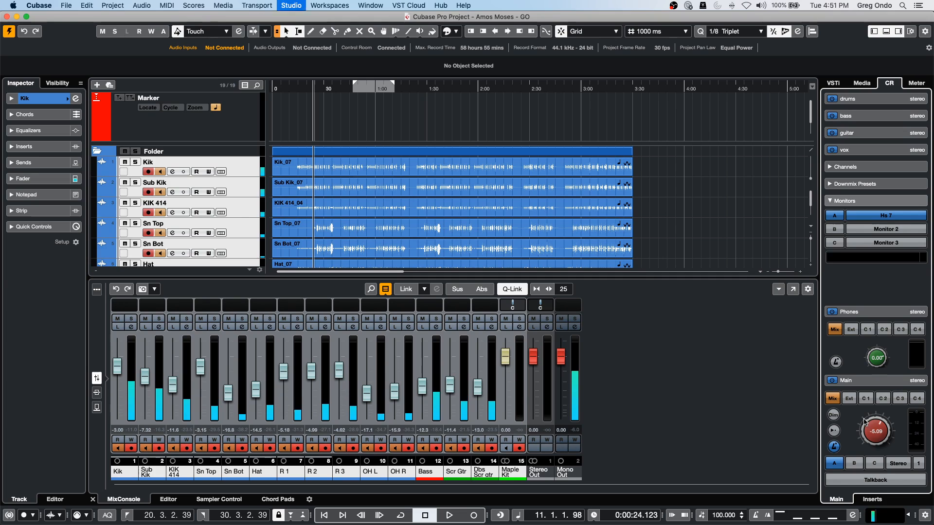
{"action": "scroll", "coordinate": [389, 323], "scroll_direction": "down", "scroll_amount": 3}
{"action": "scroll", "coordinate": [393, 325], "scroll_direction": "down", "scroll_amount": 3}
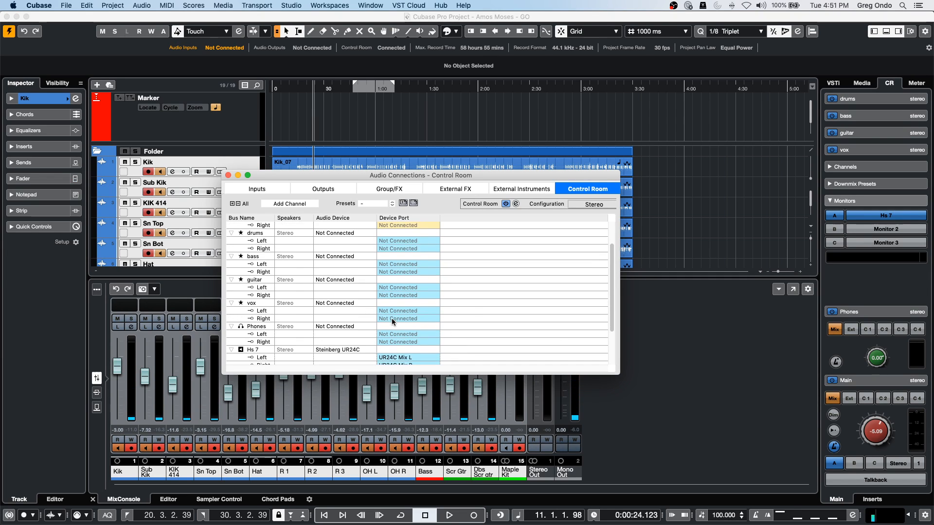
{"action": "scroll", "coordinate": [413, 338], "scroll_direction": "down", "scroll_amount": 2}
{"action": "left_click", "coordinate": [228, 176]}
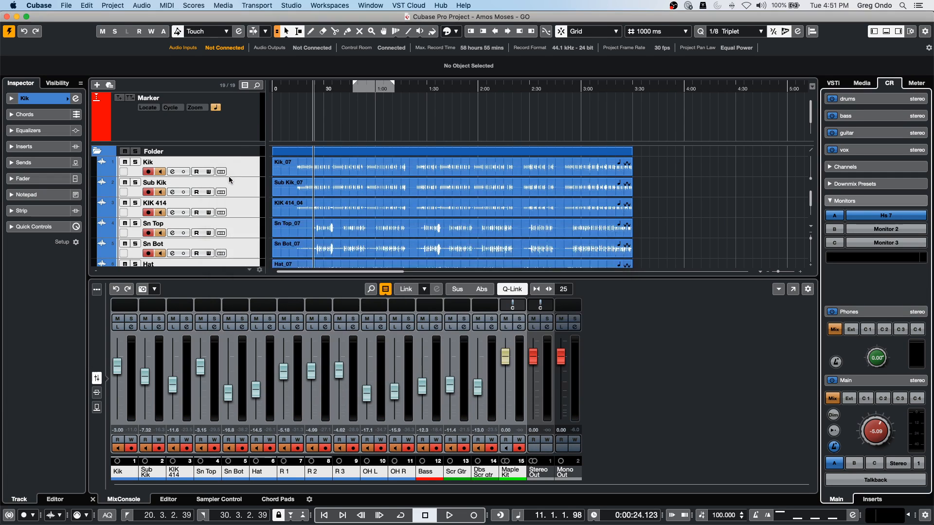
Turn off the metronome click for the Control Room main output and place the playback cursor at 34 seconds.
{"action": "mouse_move", "coordinate": [306, 87]}
{"action": "left_mouse_down"}
{"action": "mouse_move", "coordinate": [306, 113]}
{"action": "mouse_move", "coordinate": [313, 92]}
{"action": "left_mouse_up"}
{"action": "key", "text": "space"}
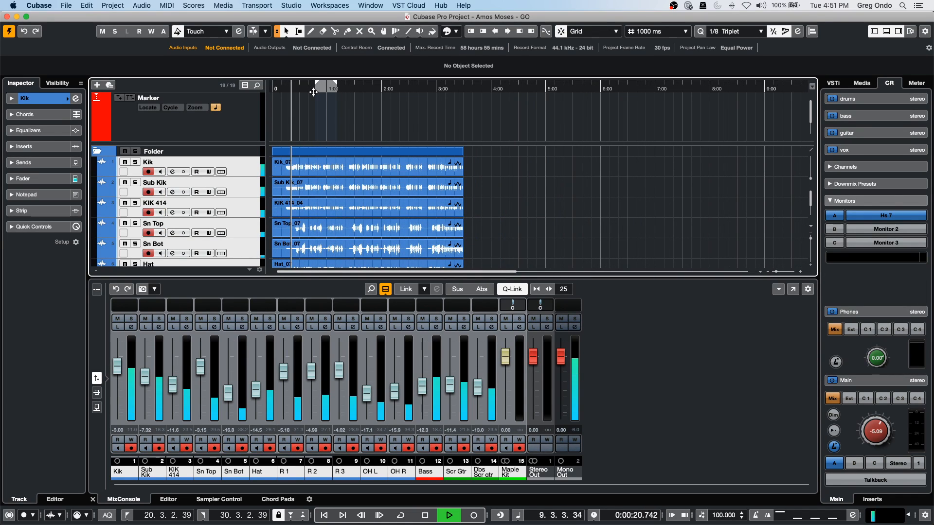
{"action": "key", "text": "space"}
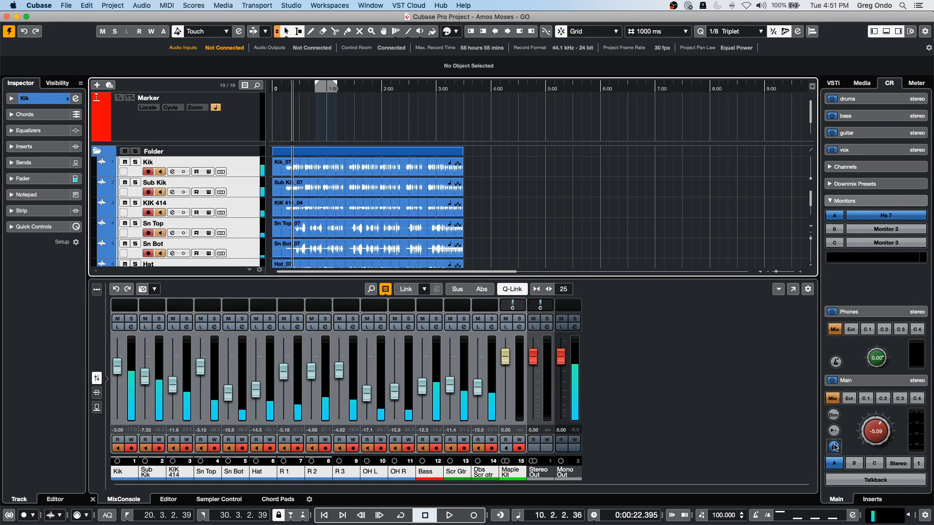
{"action": "left_click", "coordinate": [834, 446]}
{"action": "left_click", "coordinate": [879, 221]}
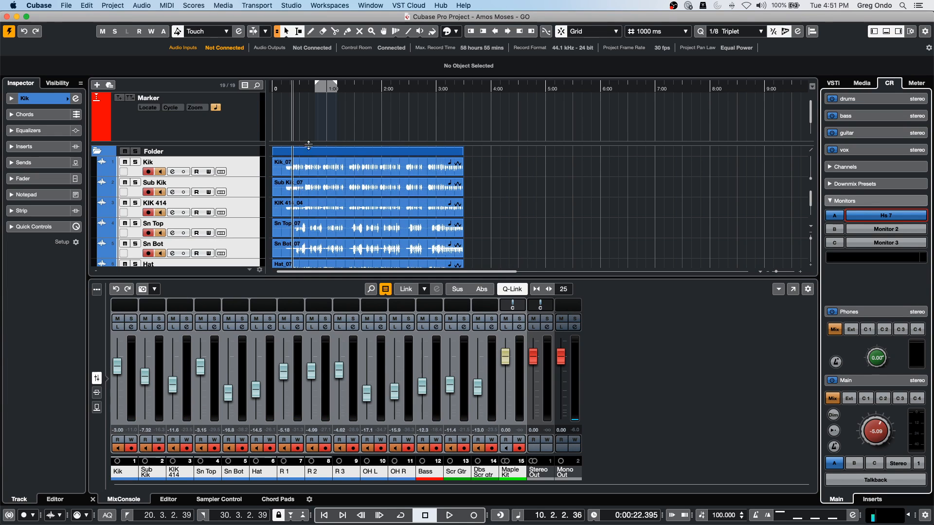
{"action": "left_click_drag", "start_coordinate": [305, 85], "coordinate": [303, 139]}
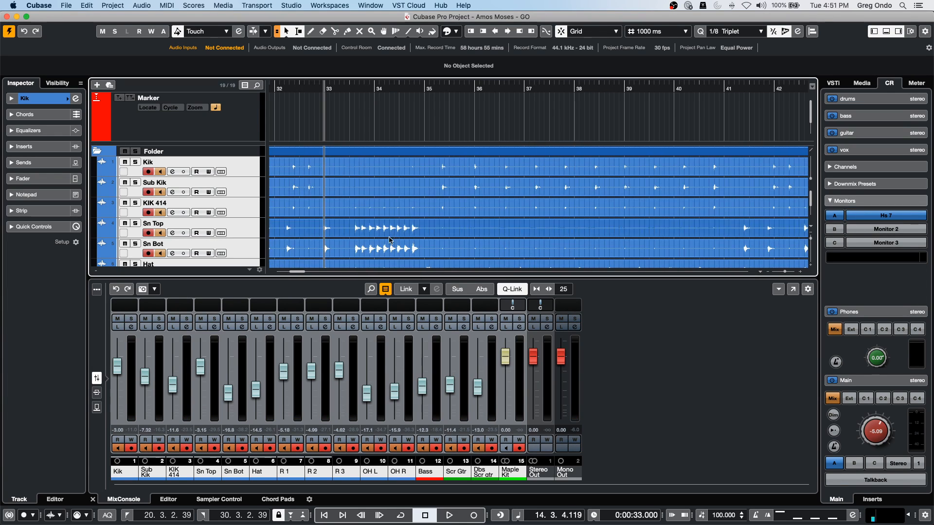
{"action": "left_click_drag", "start_coordinate": [352, 91], "coordinate": [353, 59]}
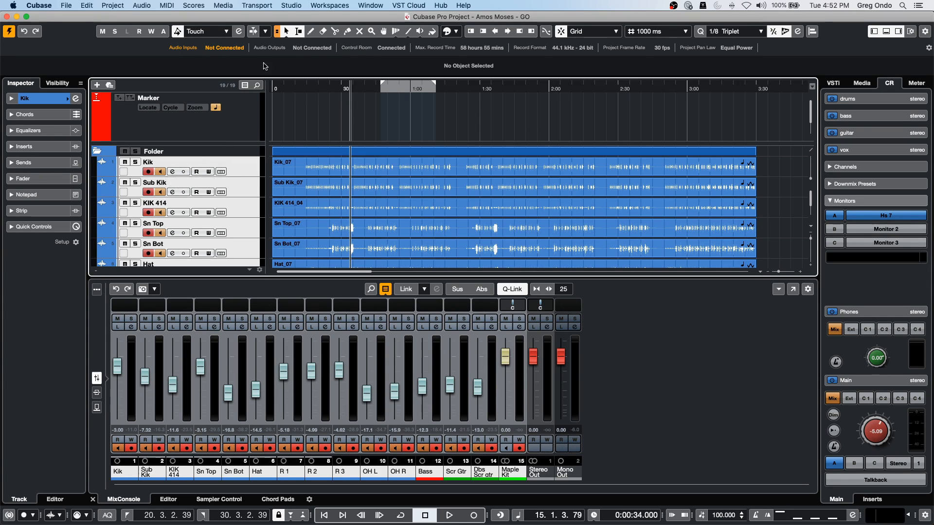
Revert the Amos Moses - GO project to its previously saved version.
{"action": "left_click", "coordinate": [66, 6]}
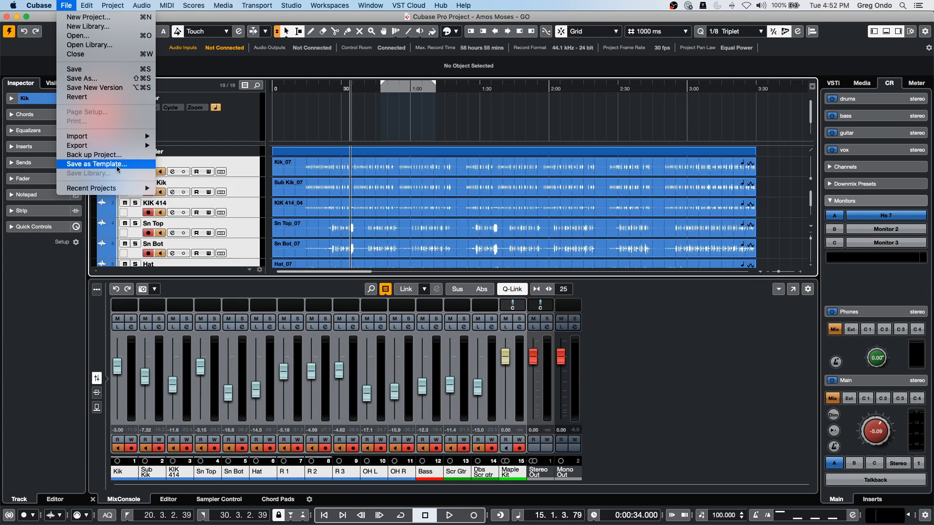
{"action": "mouse_move", "coordinate": [120, 147]}
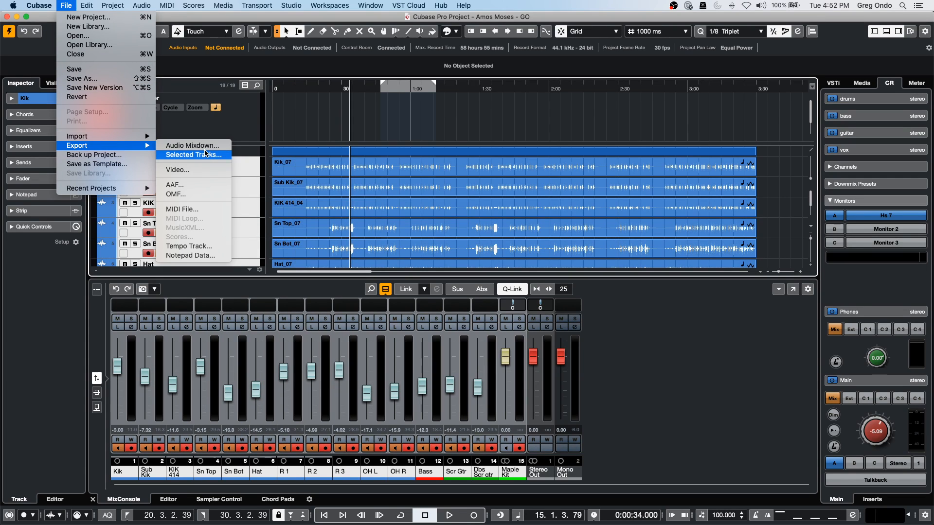
{"action": "left_click", "coordinate": [112, 97]}
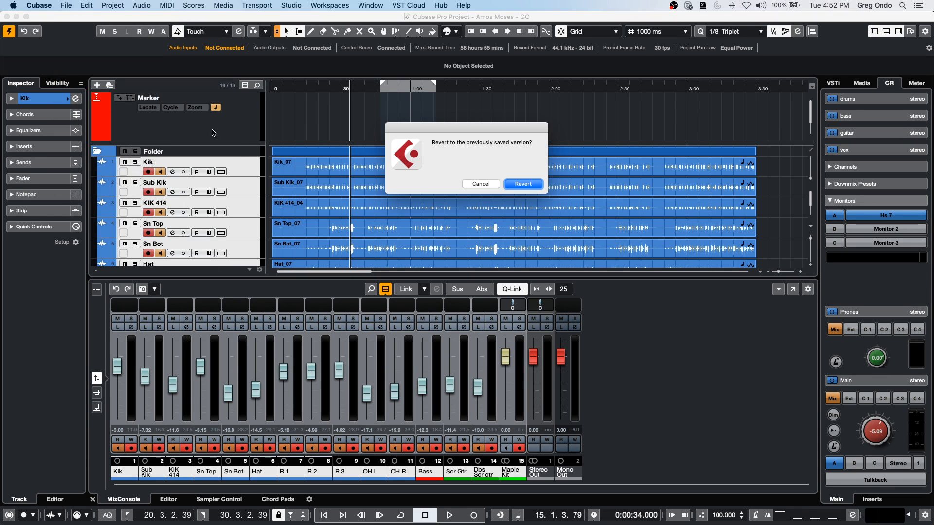
{"action": "left_click", "coordinate": [524, 184]}
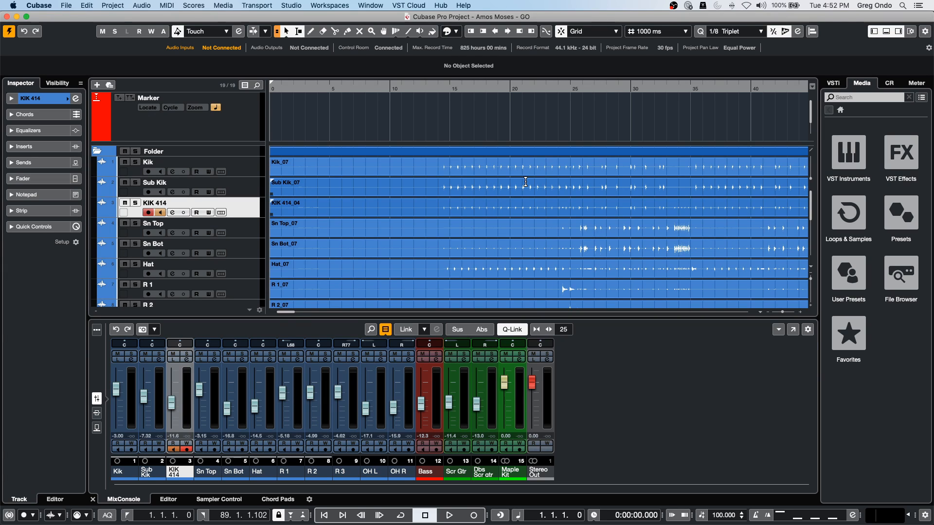
Play the reverted project from about 14 seconds to check its audio and channel meters, then stop playback.
{"action": "key", "text": "space"}
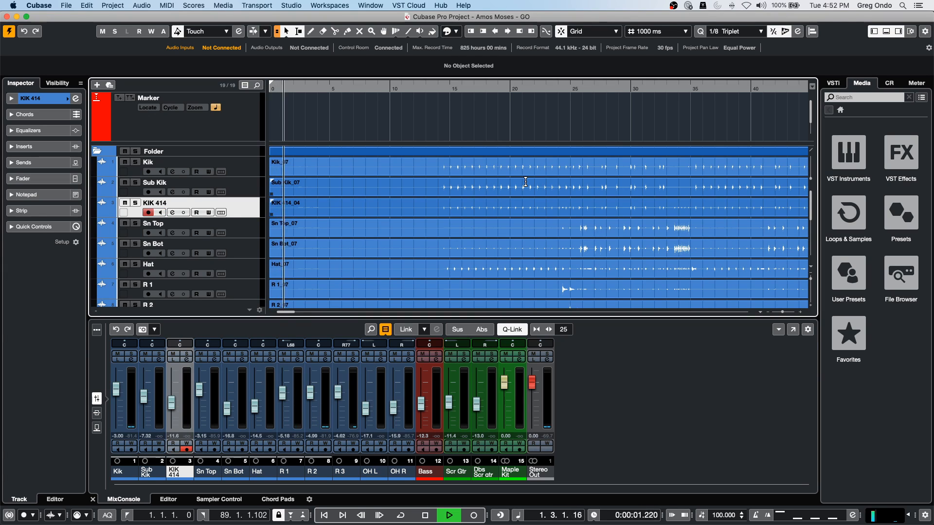
{"action": "left_click", "coordinate": [440, 90]}
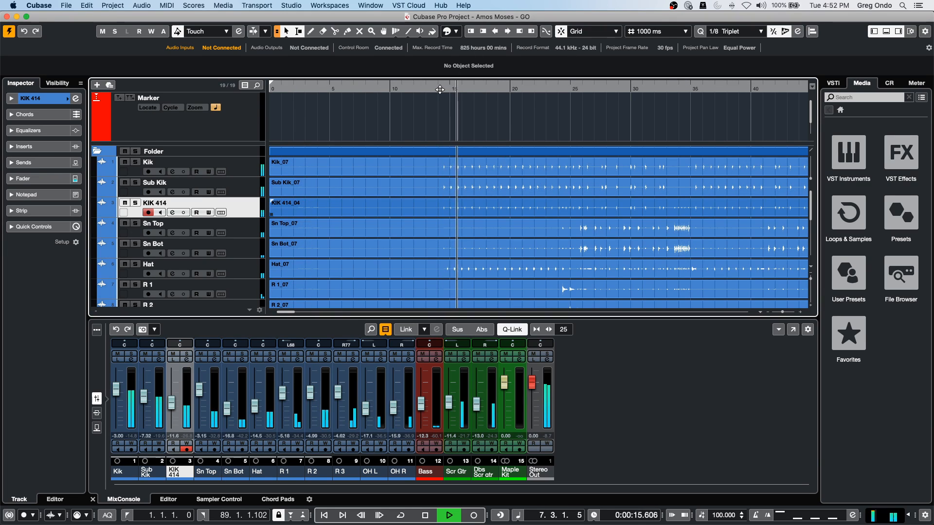
{"action": "key", "text": "space"}
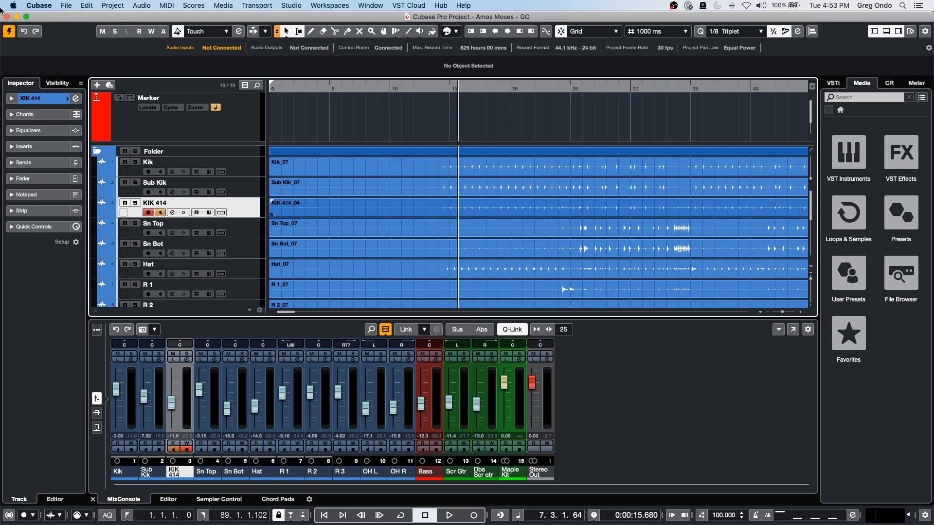
Open the recent project jump off.cpr and activate it as the current project.
{"action": "left_click", "coordinate": [66, 6]}
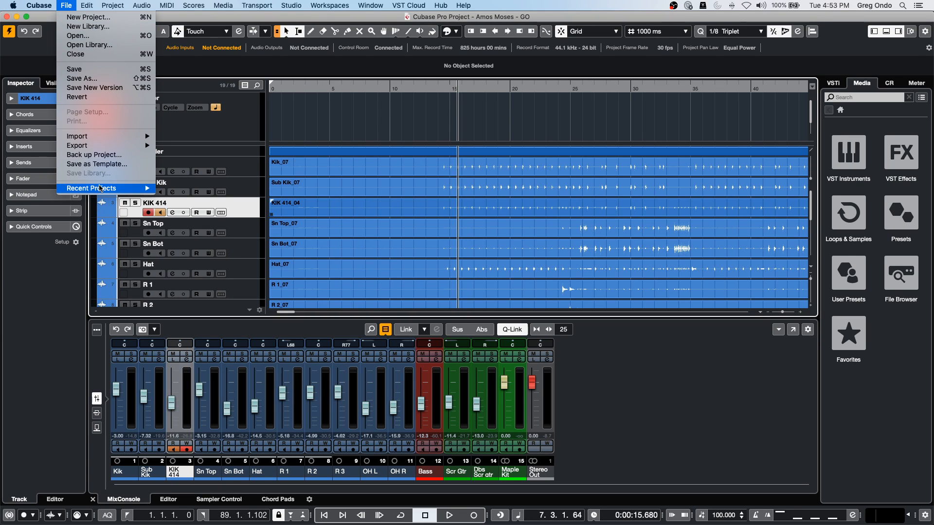
{"action": "mouse_move", "coordinate": [99, 189]}
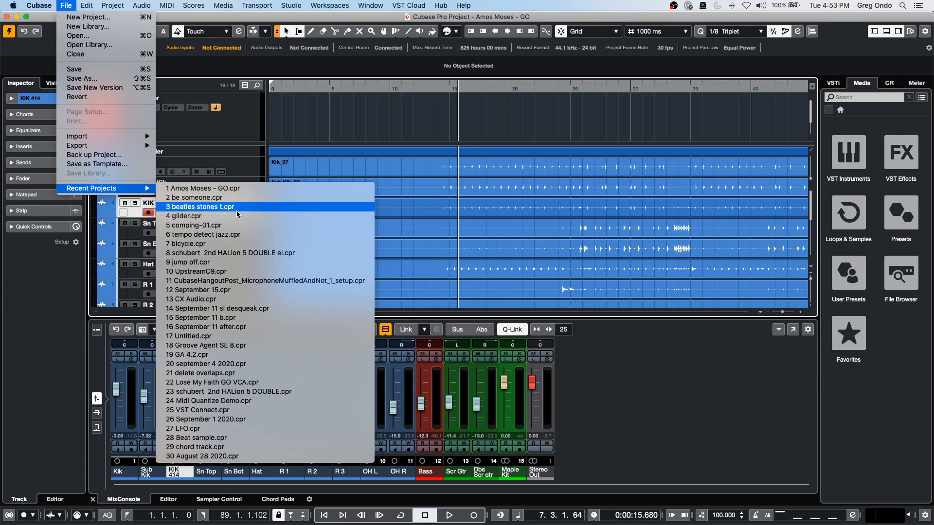
{"action": "left_click", "coordinate": [210, 262]}
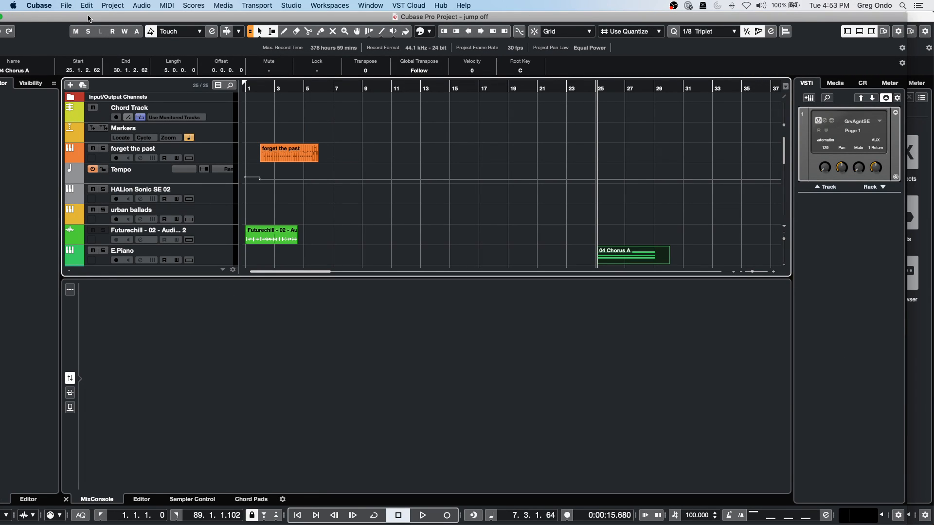
{"action": "left_click_drag", "start_coordinate": [88, 18], "coordinate": [129, 18]}
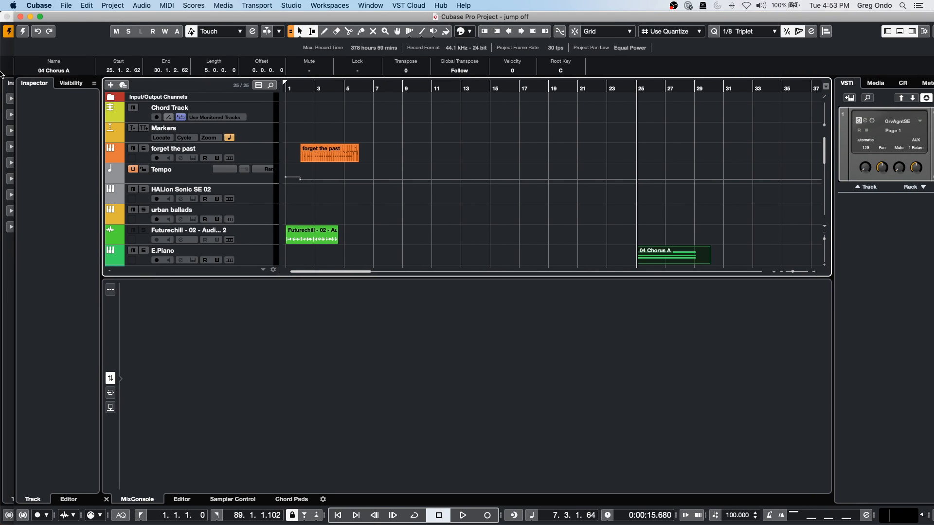
{"action": "left_click", "coordinate": [21, 32]}
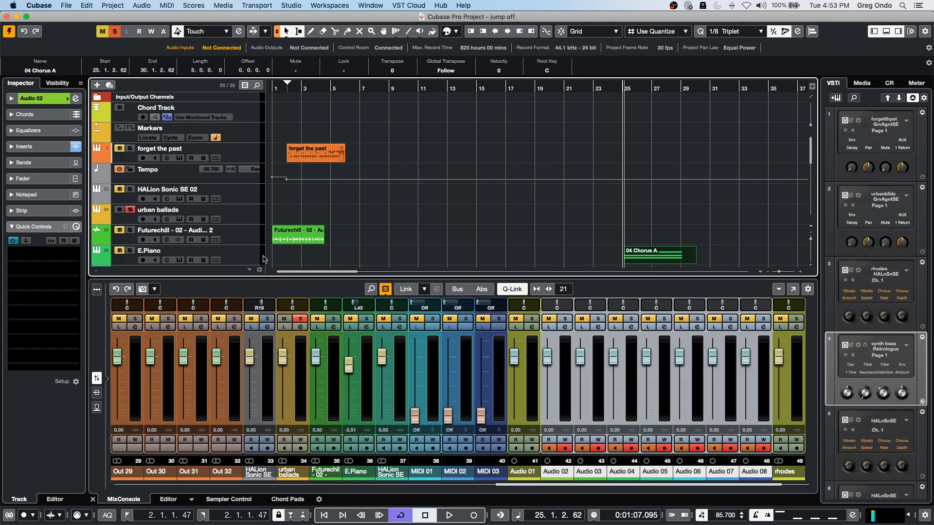
Deactivate all solo states in the project and place the playback cursor at 12.1.4.30.
{"action": "scroll", "coordinate": [263, 258], "scroll_direction": "down", "scroll_amount": 10}
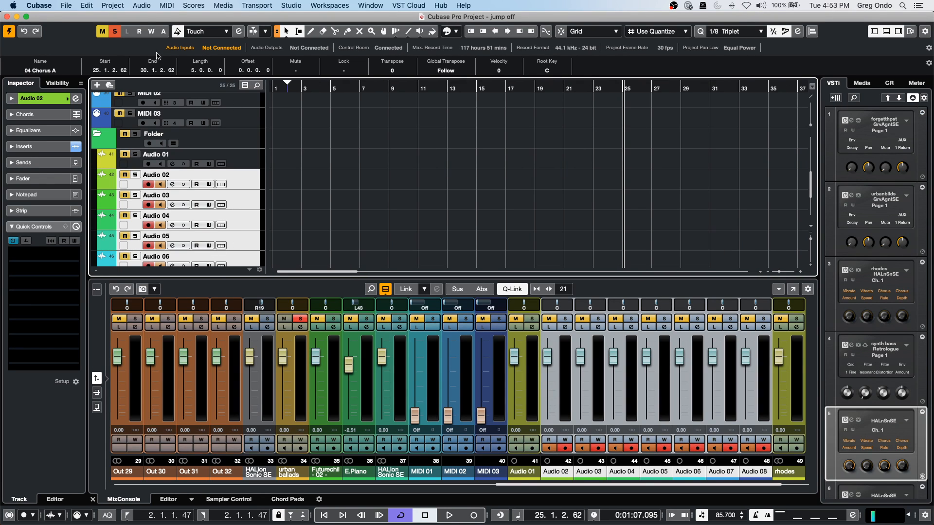
{"action": "left_click", "coordinate": [114, 31]}
{"action": "left_click", "coordinate": [436, 174]}
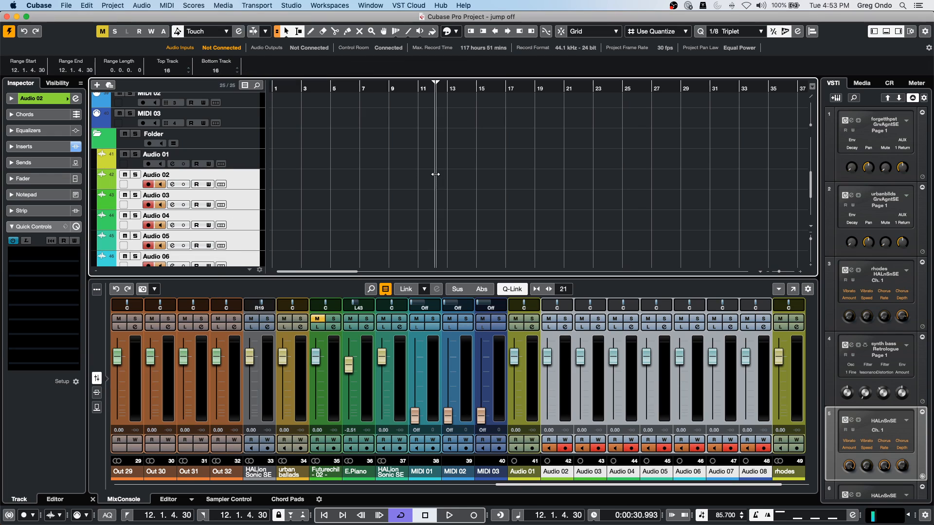
{"action": "scroll", "coordinate": [244, 189], "scroll_direction": "up", "scroll_amount": 12}
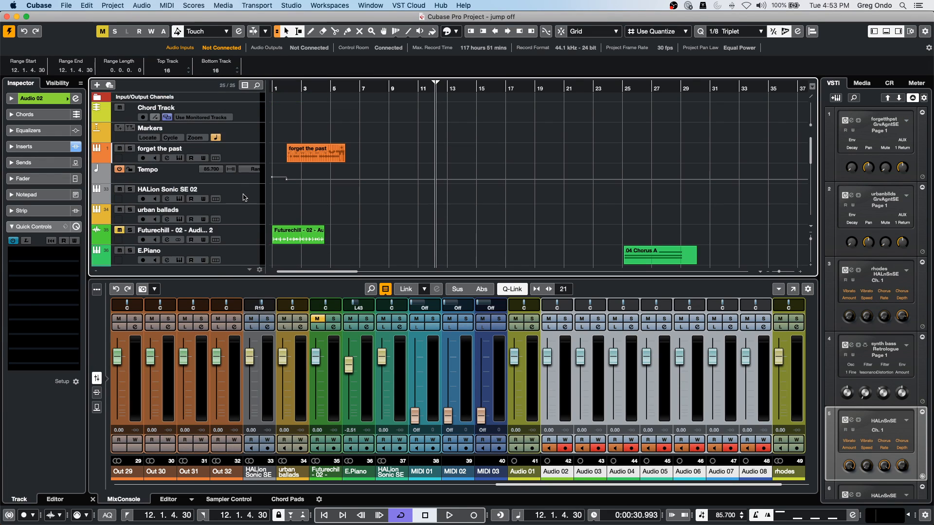
{"action": "scroll", "coordinate": [244, 196], "scroll_direction": "down", "scroll_amount": 1}
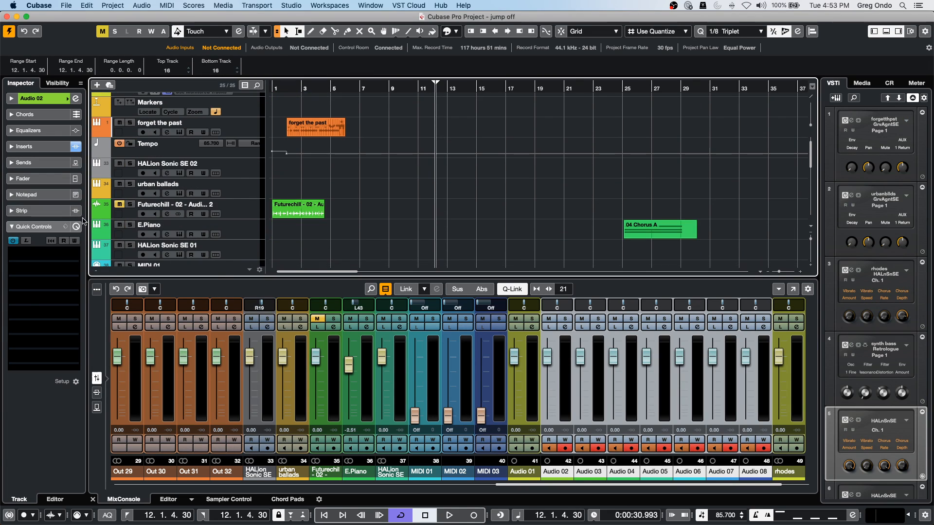
Show the Control Room and draw an empty MIDI part on the E.Piano track from about 5.1.1.66 to 9.3.4.92.
{"action": "left_click", "coordinate": [198, 226]}
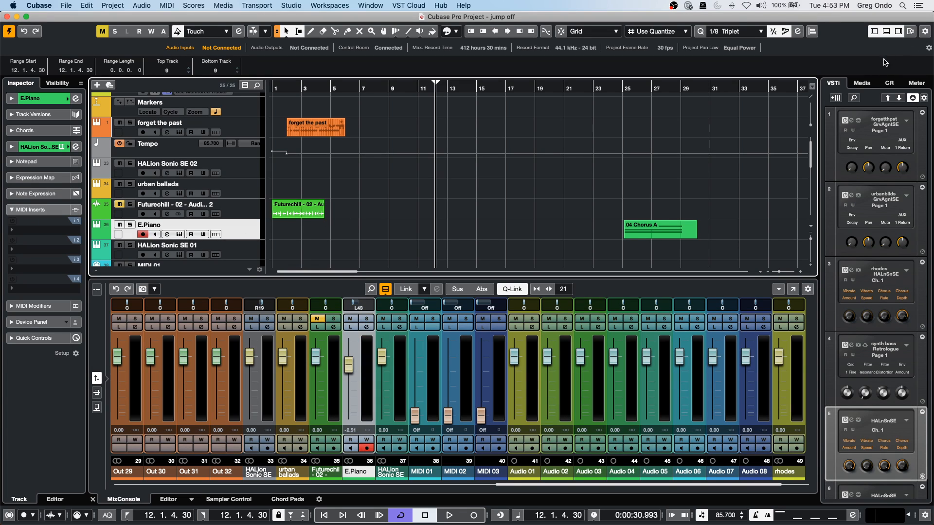
{"action": "left_click", "coordinate": [889, 83]}
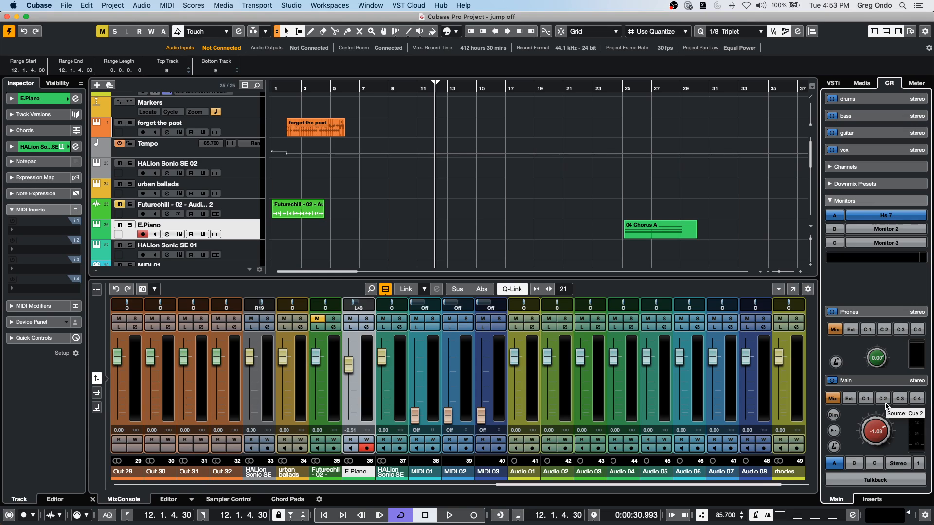
{"action": "right_click", "coordinate": [356, 233]}
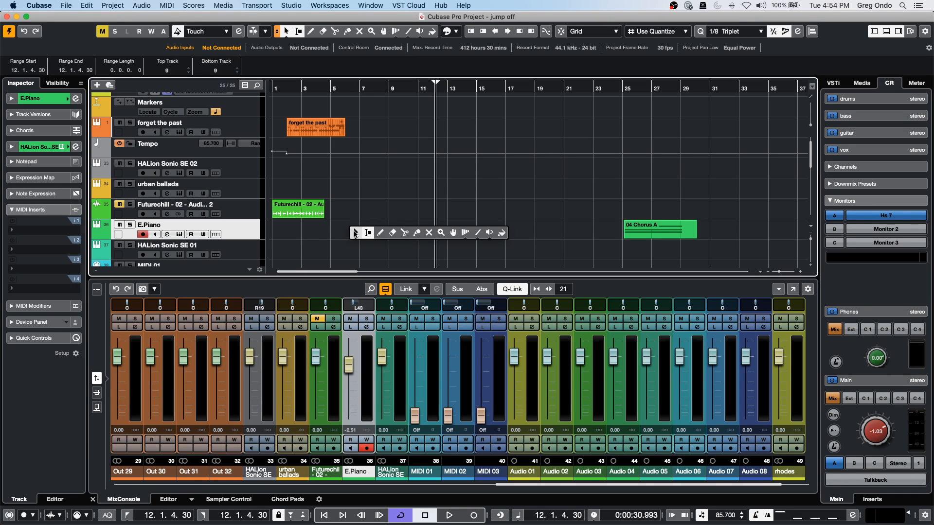
{"action": "left_click", "coordinate": [381, 233]}
{"action": "left_click_drag", "start_coordinate": [331, 230], "coordinate": [400, 233]}
{"action": "right_click", "coordinate": [344, 228]}
{"action": "left_click", "coordinate": [344, 227]}
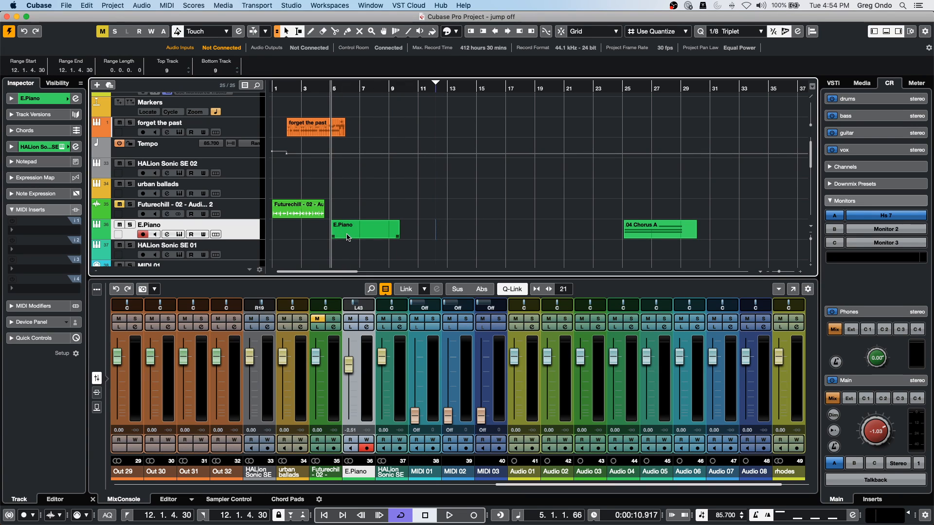
Open the new E.Piano part for note editing and draw A#2, A#3 and E3 notes about one bar long from 5.1.1.0.
{"action": "left_click", "coordinate": [346, 234]}
{"action": "double_click", "coordinate": [347, 236]}
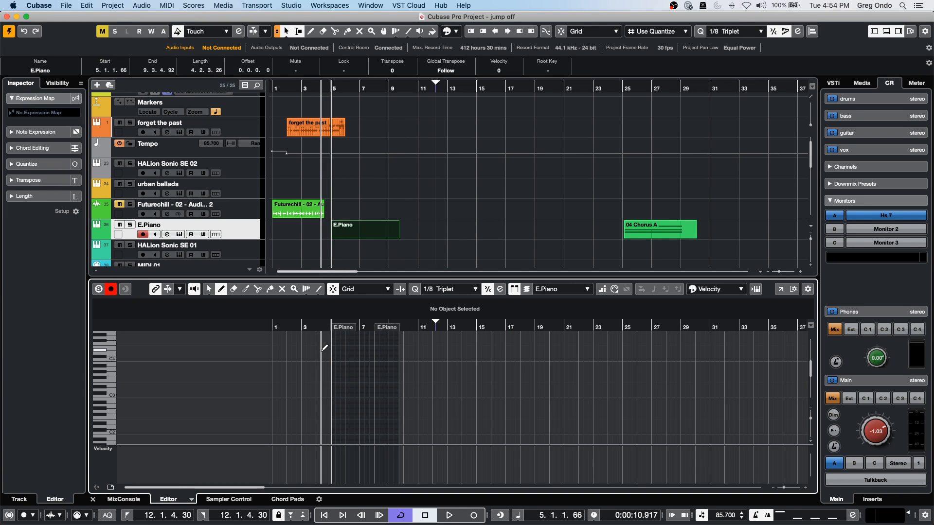
{"action": "left_click_drag", "start_coordinate": [324, 330], "coordinate": [325, 345]}
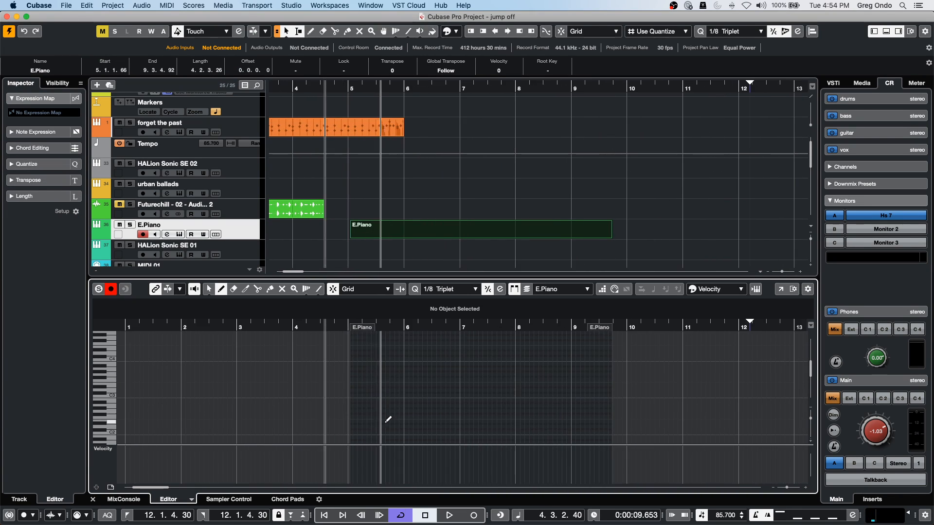
{"action": "left_click", "coordinate": [352, 405]}
{"action": "left_click_drag", "start_coordinate": [353, 403], "coordinate": [408, 402]}
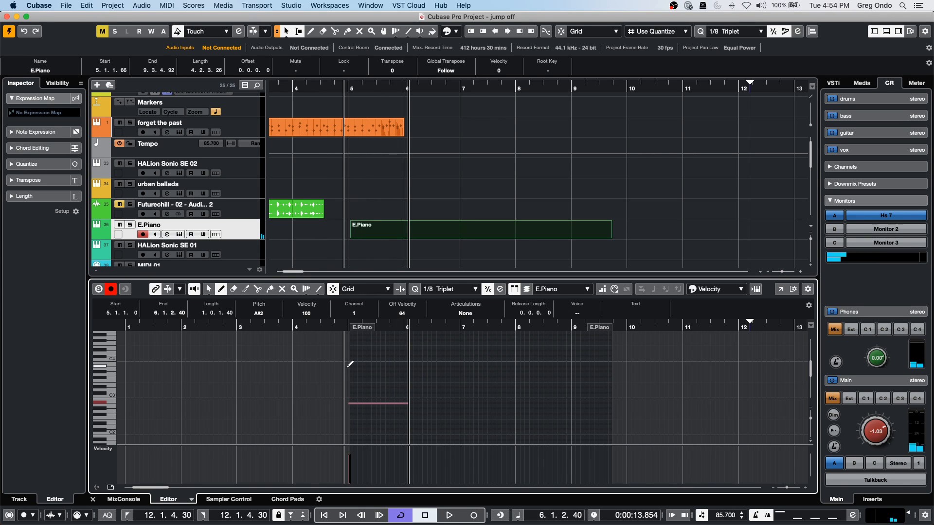
{"action": "left_click_drag", "start_coordinate": [352, 366], "coordinate": [403, 366]}
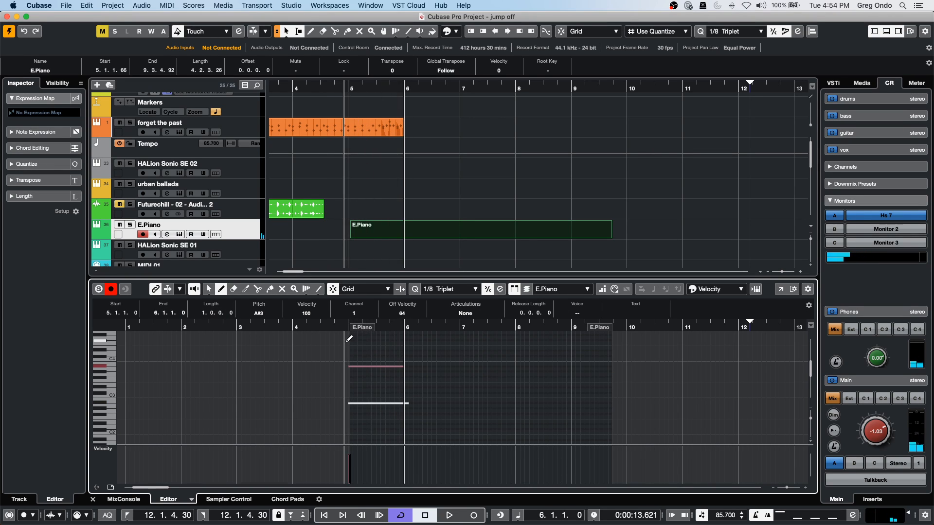
{"action": "left_click_drag", "start_coordinate": [351, 384], "coordinate": [402, 384]}
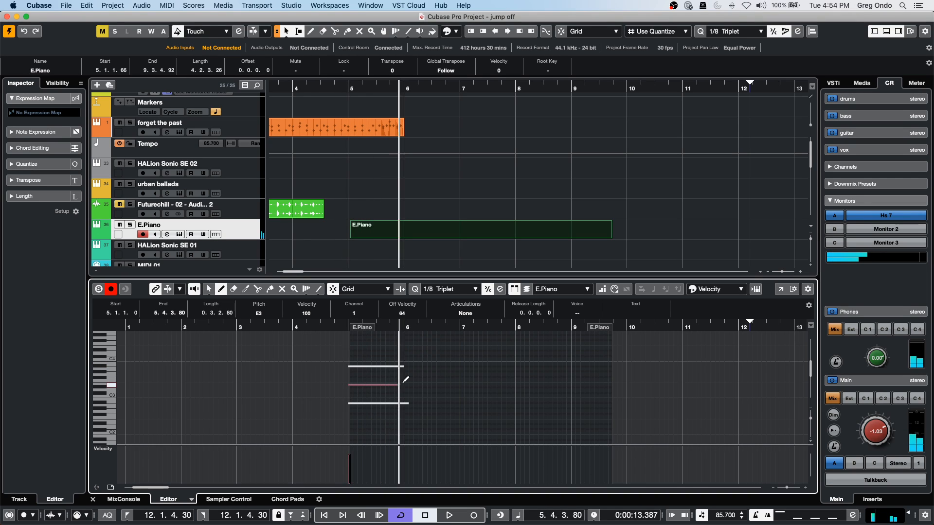
Select all three notes in the E.Piano part and lengthen them together to about bar 10.
{"action": "key", "text": "1"}
{"action": "left_click", "coordinate": [313, 377]}
{"action": "left_click_drag", "start_coordinate": [359, 426], "coordinate": [367, 354]}
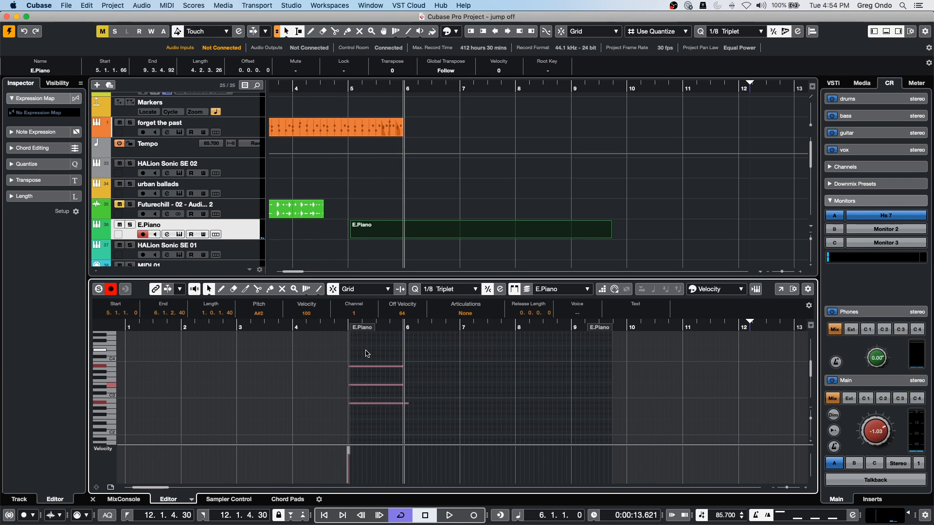
{"action": "left_click", "coordinate": [375, 424]}
{"action": "left_click_drag", "start_coordinate": [373, 421], "coordinate": [391, 377]}
{"action": "left_click_drag", "start_coordinate": [436, 383], "coordinate": [624, 391]}
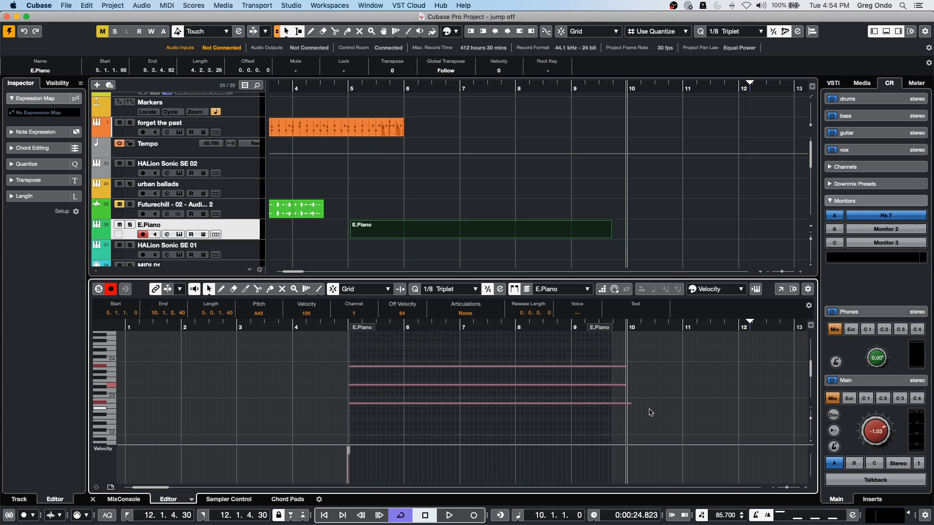
Shorten the three selected notes to end around 7.3.3.80, and undo both length changes.
{"action": "left_click_drag", "start_coordinate": [632, 406], "coordinate": [495, 412]}
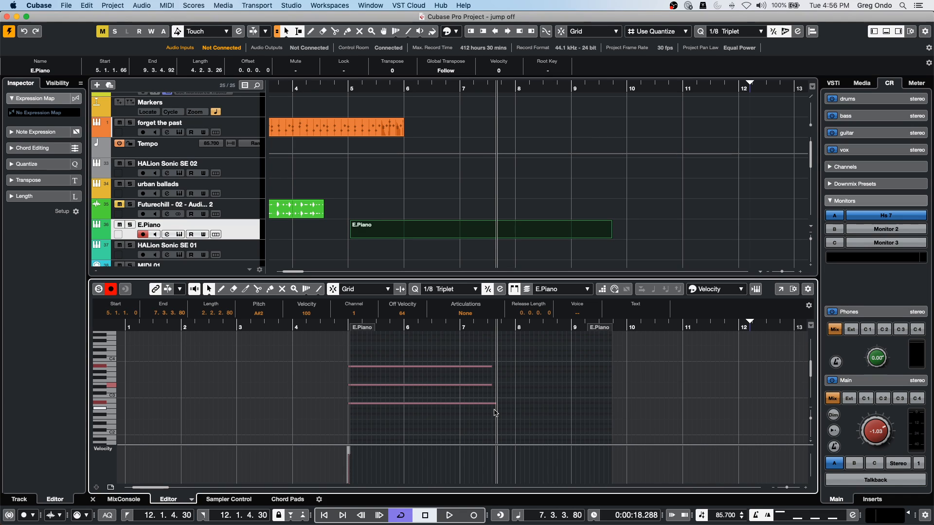
{"action": "key", "text": "super+z"}
{"action": "key", "text": "super+z"}
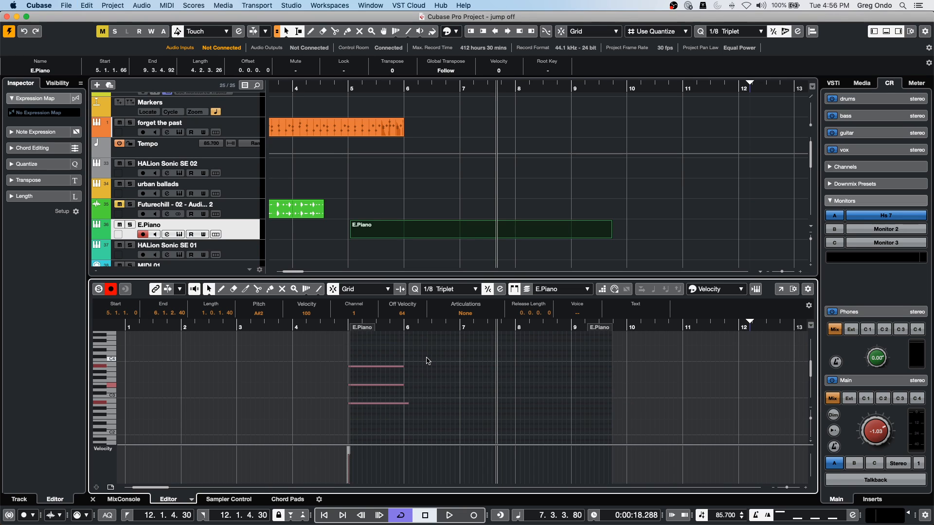
Select the three-note chord at bar 5 and duplicate it six times in succession.
{"action": "left_click", "coordinate": [393, 354]}
{"action": "left_click_drag", "start_coordinate": [392, 356], "coordinate": [394, 418]}
{"action": "left_click_drag", "start_coordinate": [388, 353], "coordinate": [390, 426]}
{"action": "key", "text": "alt+d"}
{"action": "key", "text": "alt+d"}
{"action": "key", "text": "alt+d"}
{"action": "key", "text": "alt+d"}
{"action": "key", "text": "alt+d"}
{"action": "key", "text": "alt+d"}
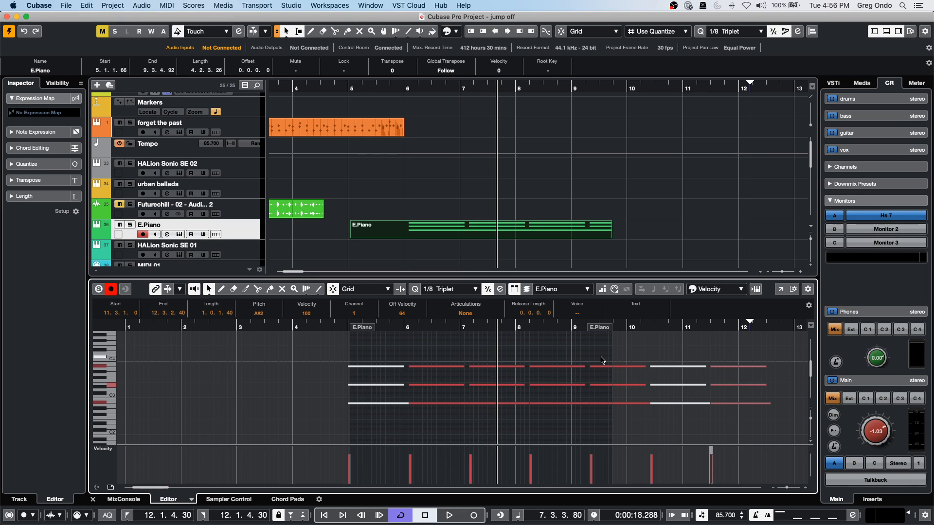
Undo all six duplications of the chord in the E.Piano part.
{"action": "key", "text": "super+z"}
{"action": "key", "text": "super+z"}
{"action": "key", "text": "super+z"}
{"action": "key", "text": "super+z"}
{"action": "key", "text": "super+z"}
{"action": "key", "text": "super+z"}
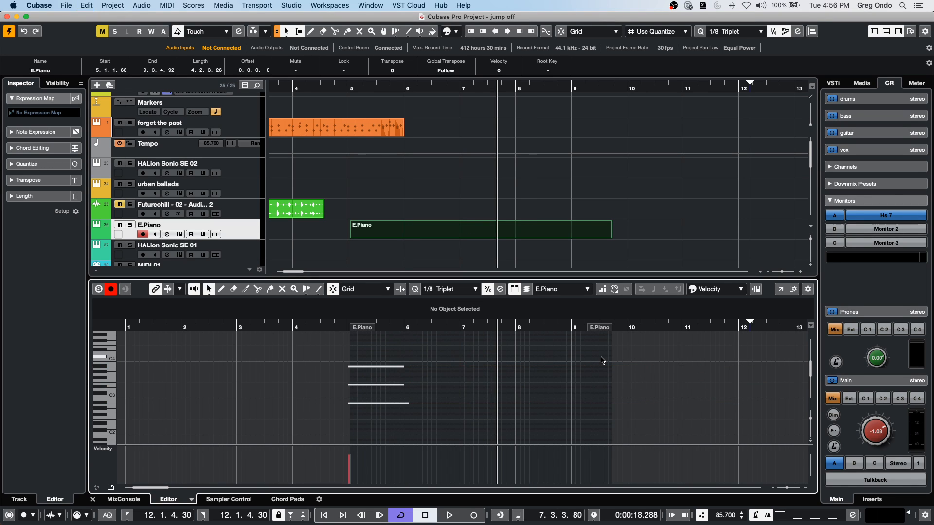
Select the chord's three notes and lengthen them together to end just before bar 10.
{"action": "left_click_drag", "start_coordinate": [372, 421], "coordinate": [617, 354]}
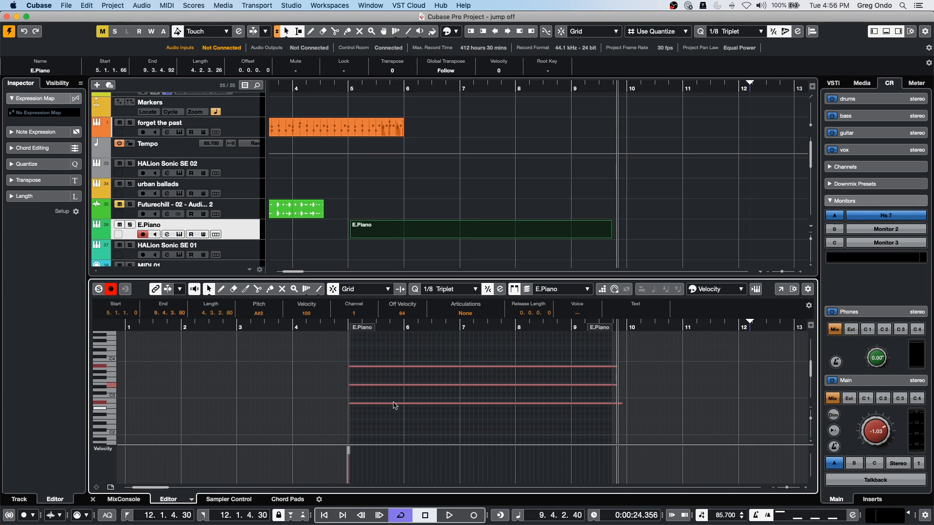